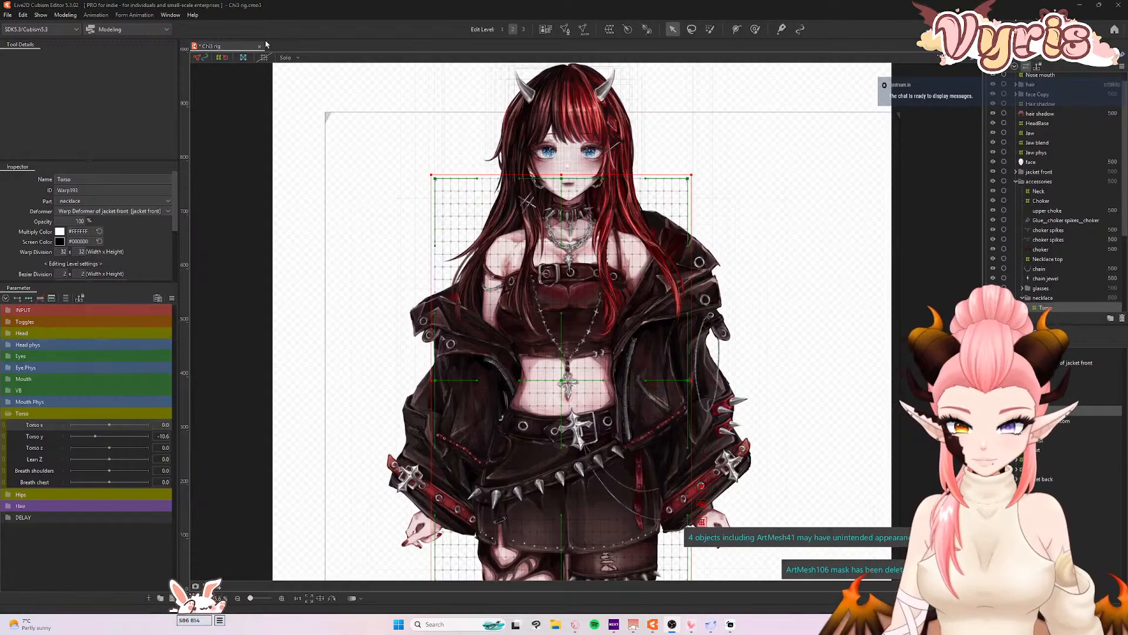
- Look over the input and pendulum setup in the model's physics settings, closing them without changes
{"action": "left_click", "coordinate": [66, 14]}
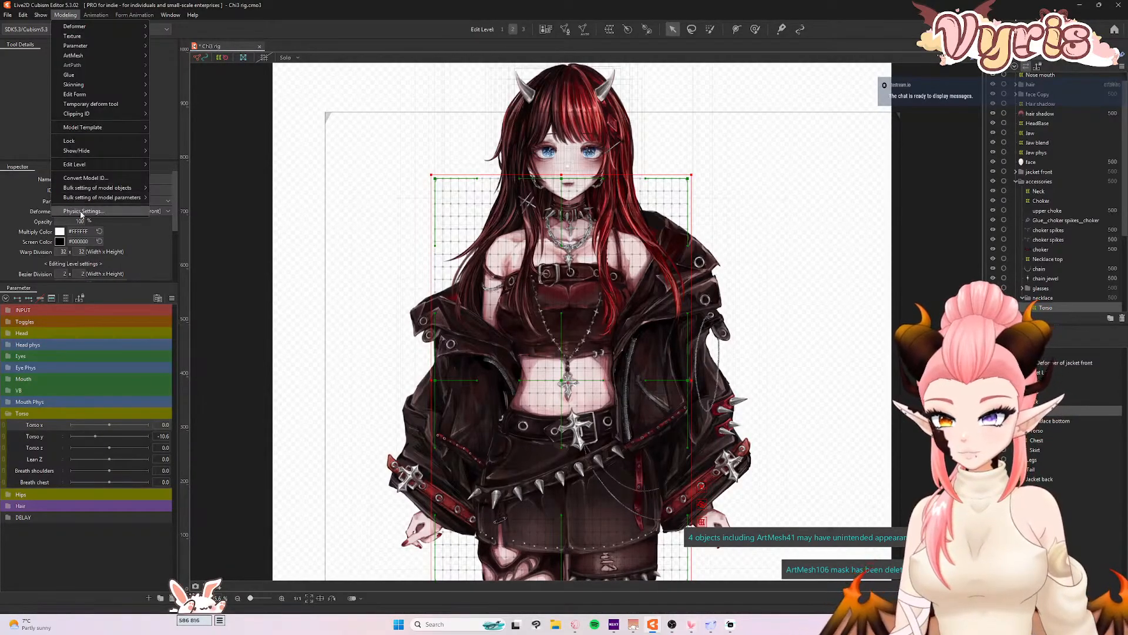
{"action": "left_click", "coordinate": [84, 210]}
{"action": "left_click_drag", "start_coordinate": [742, 193], "coordinate": [556, 262]}
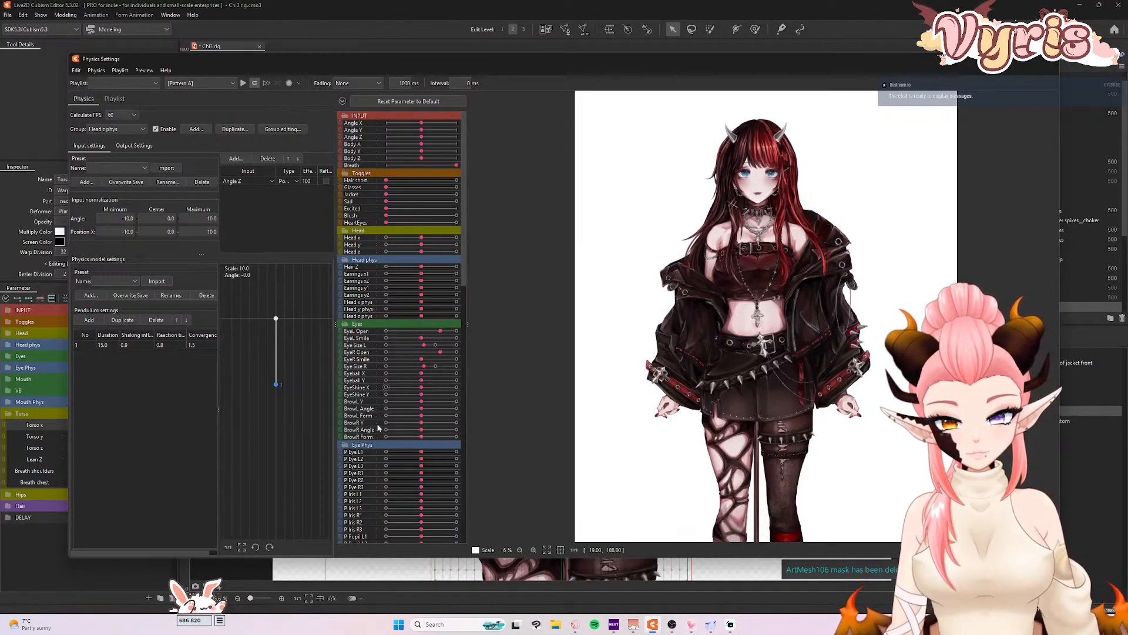
{"action": "left_click", "coordinate": [1056, 61]}
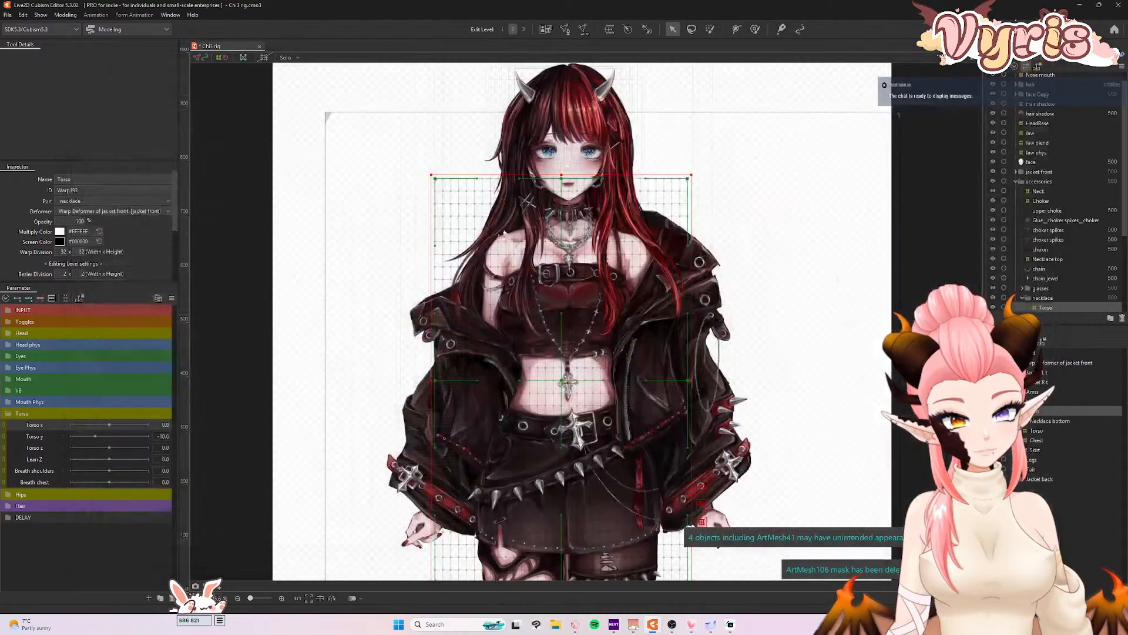
{"action": "scroll", "coordinate": [611, 243], "scroll_direction": "down", "scroll_amount": 4}
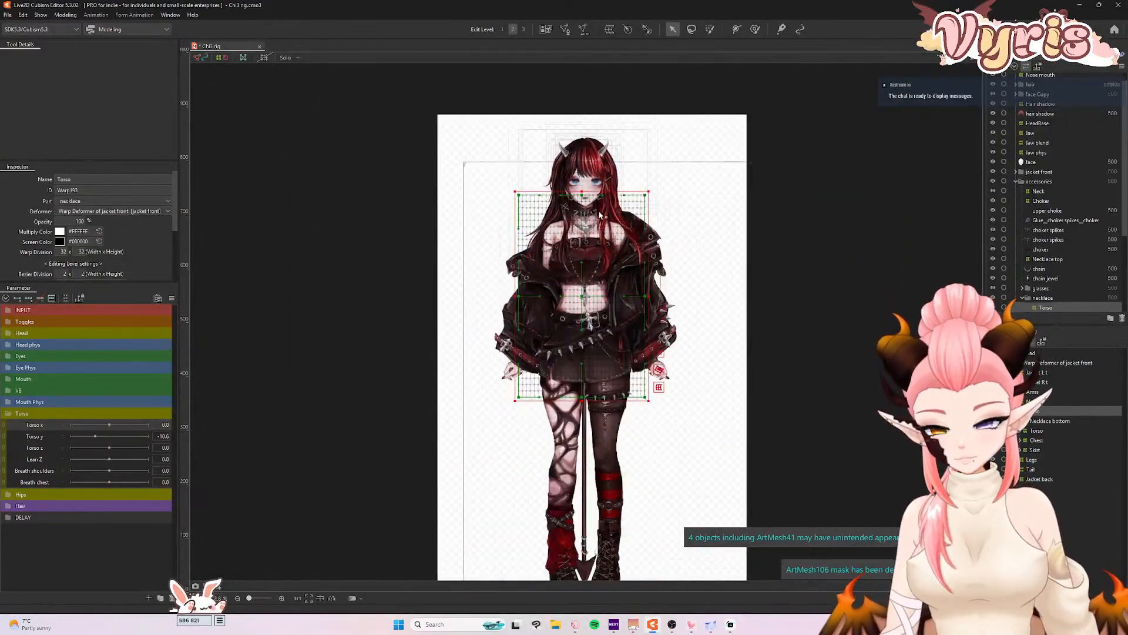
{"action": "scroll", "coordinate": [631, 298], "scroll_direction": "up", "scroll_amount": 3}
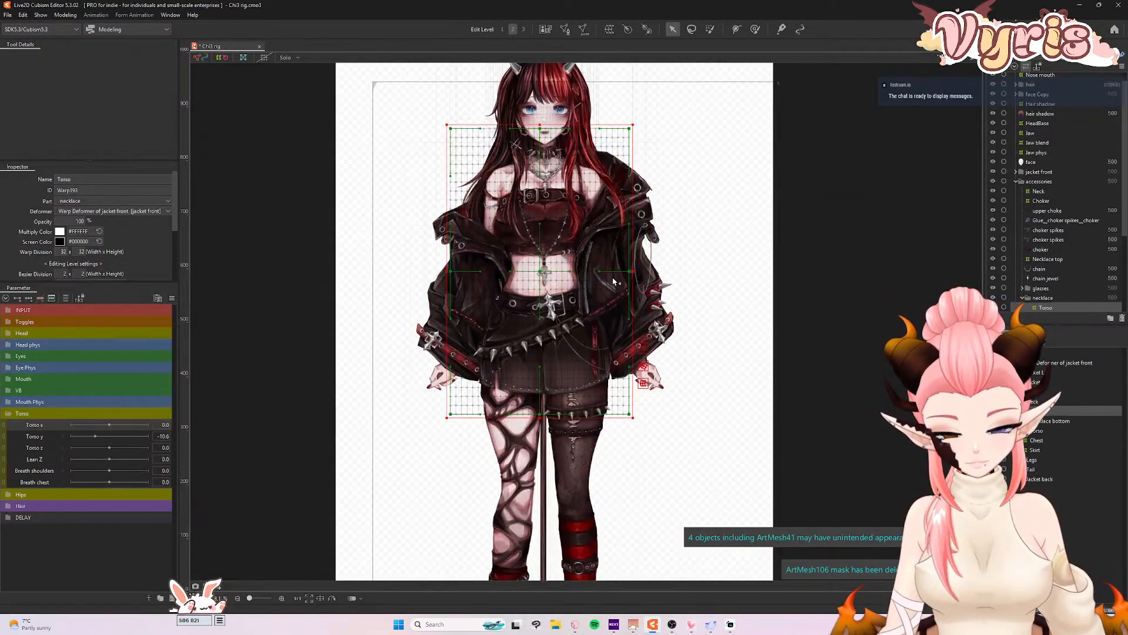
{"action": "scroll", "coordinate": [552, 366], "scroll_direction": "down", "scroll_amount": 1}
{"action": "scroll", "coordinate": [552, 365], "scroll_direction": "down", "scroll_amount": 1}
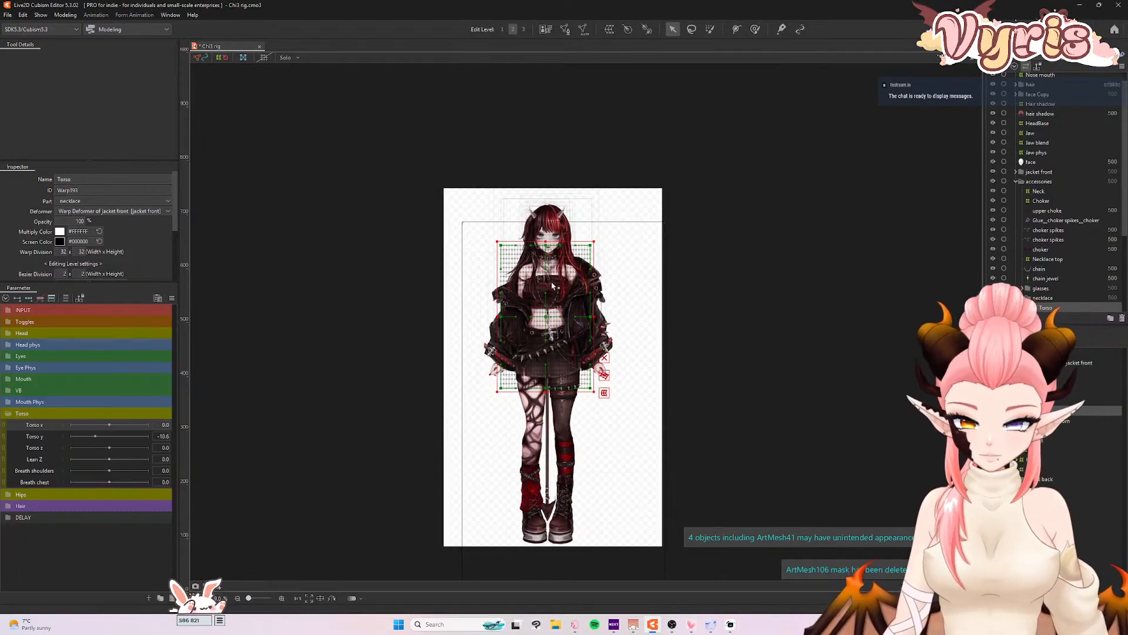
{"action": "scroll", "coordinate": [534, 263], "scroll_direction": "up", "scroll_amount": 3}
{"action": "scroll", "coordinate": [525, 286], "scroll_direction": "down", "scroll_amount": 1}
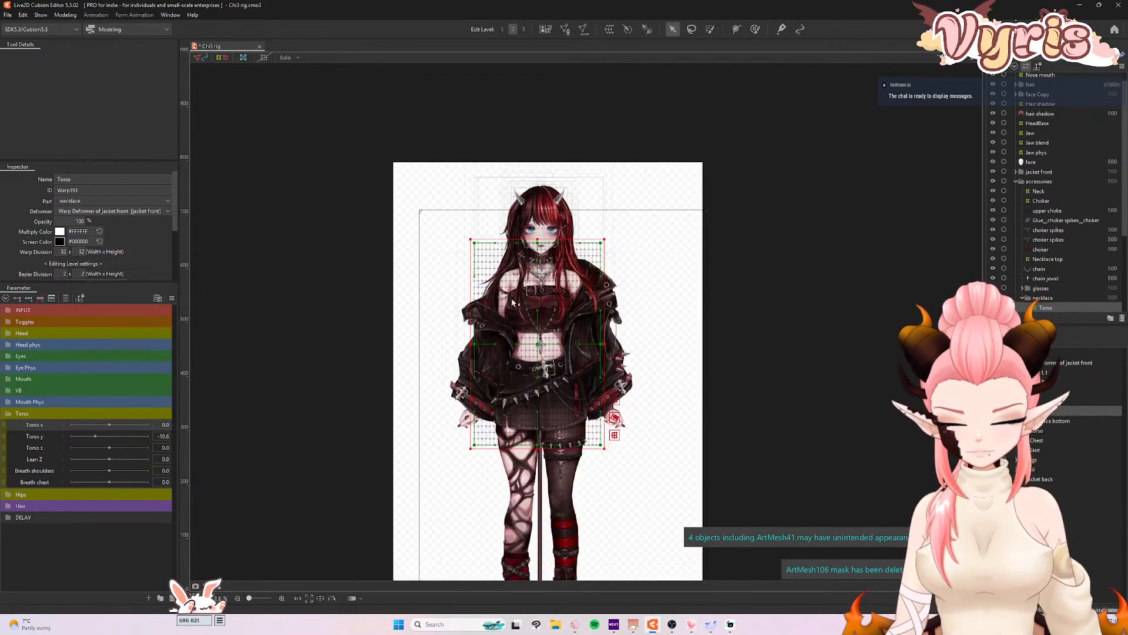
{"action": "scroll", "coordinate": [521, 319], "scroll_direction": "up", "scroll_amount": 1}
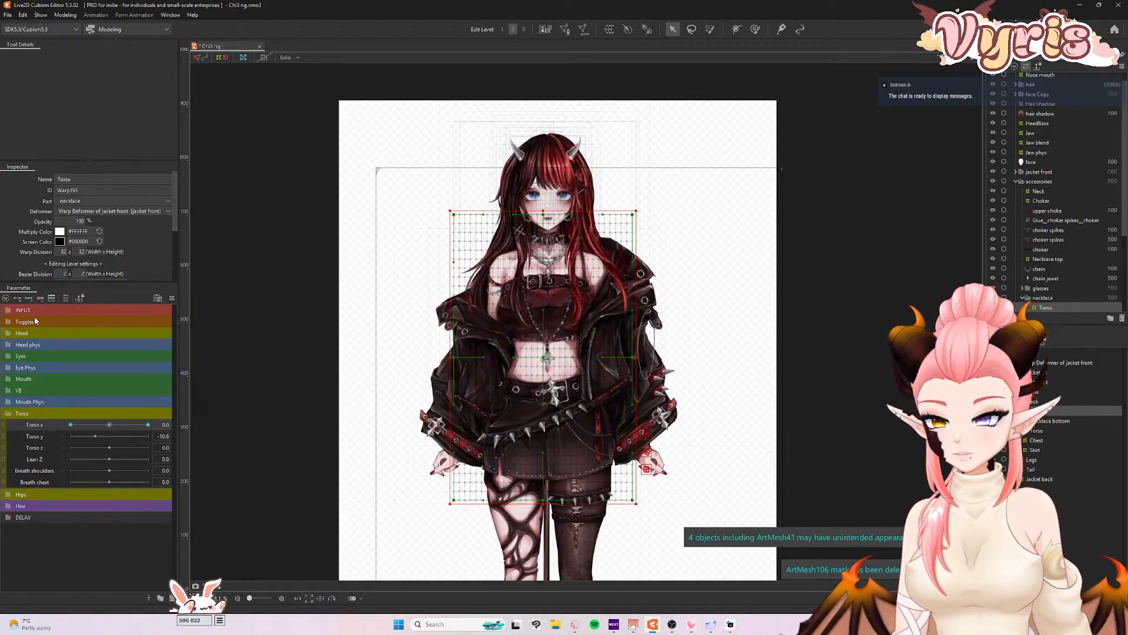
- Add three keys to the Lean Z parameter for the Torso warp deformer and select Torso x along with it
{"action": "left_click", "coordinate": [44, 457]}
{"action": "left_click", "coordinate": [29, 302]}
{"action": "left_click", "coordinate": [110, 425]}
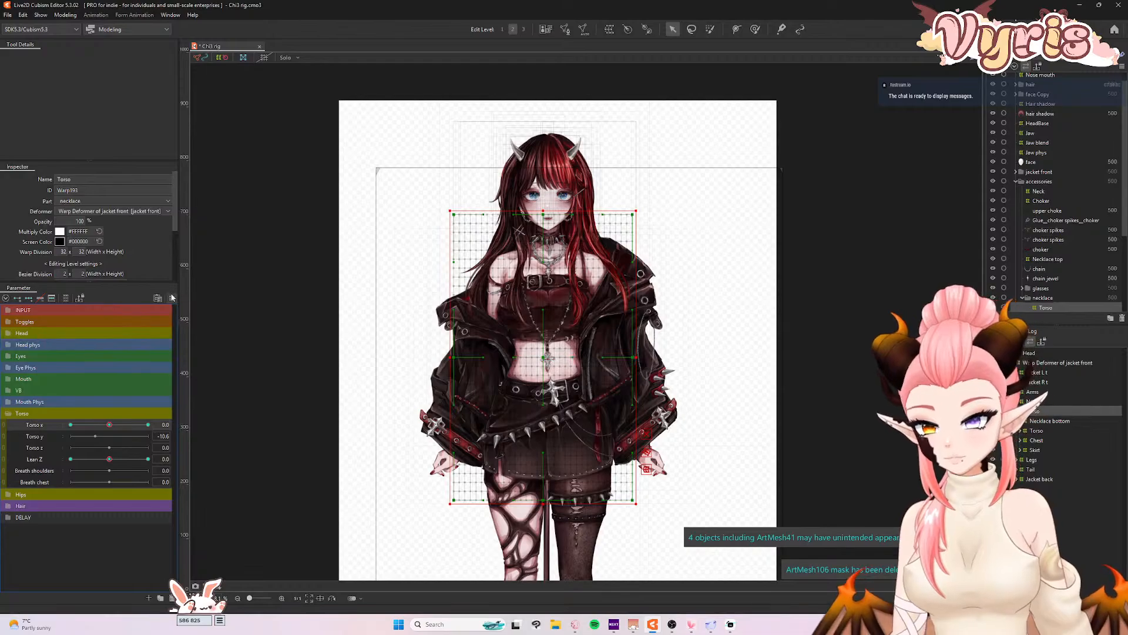
- Apply a 3D rotation expression to the Torso deformer, with Torso x as X-direction and Lean Z as Y-direction, updating all keyforms
{"action": "left_click", "coordinate": [172, 298]}
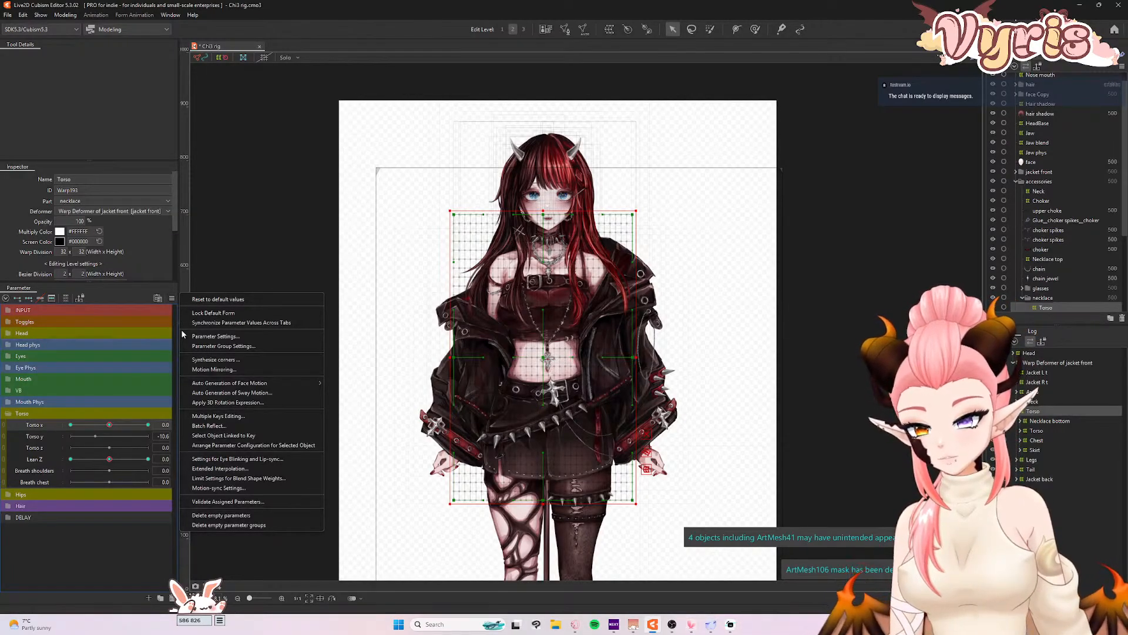
{"action": "left_click", "coordinate": [242, 403]}
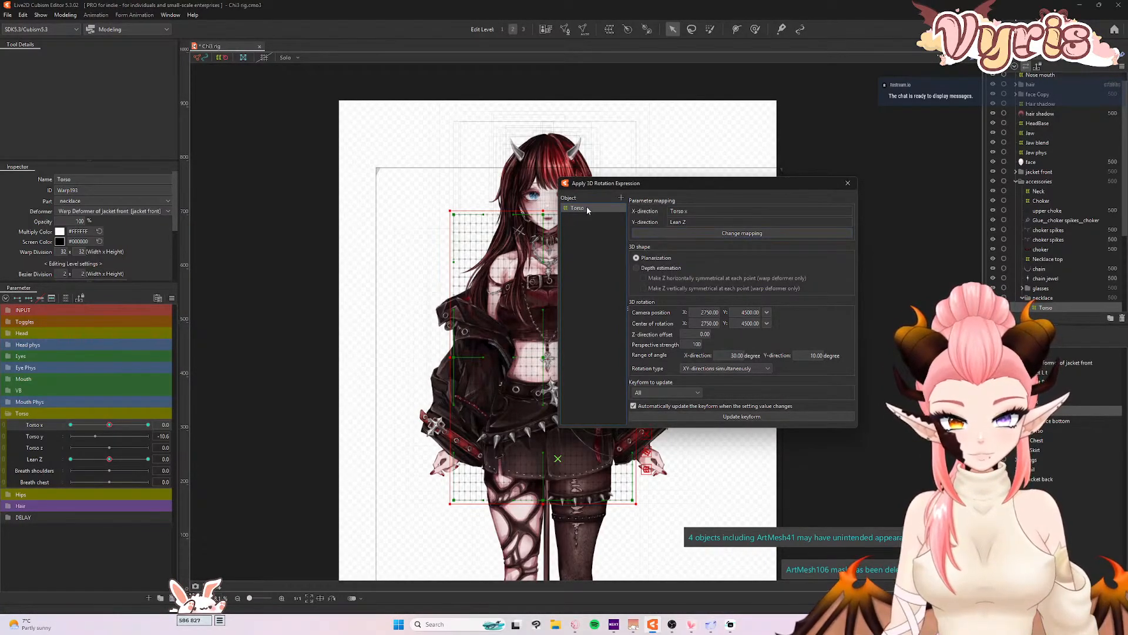
{"action": "left_click", "coordinate": [732, 417]}
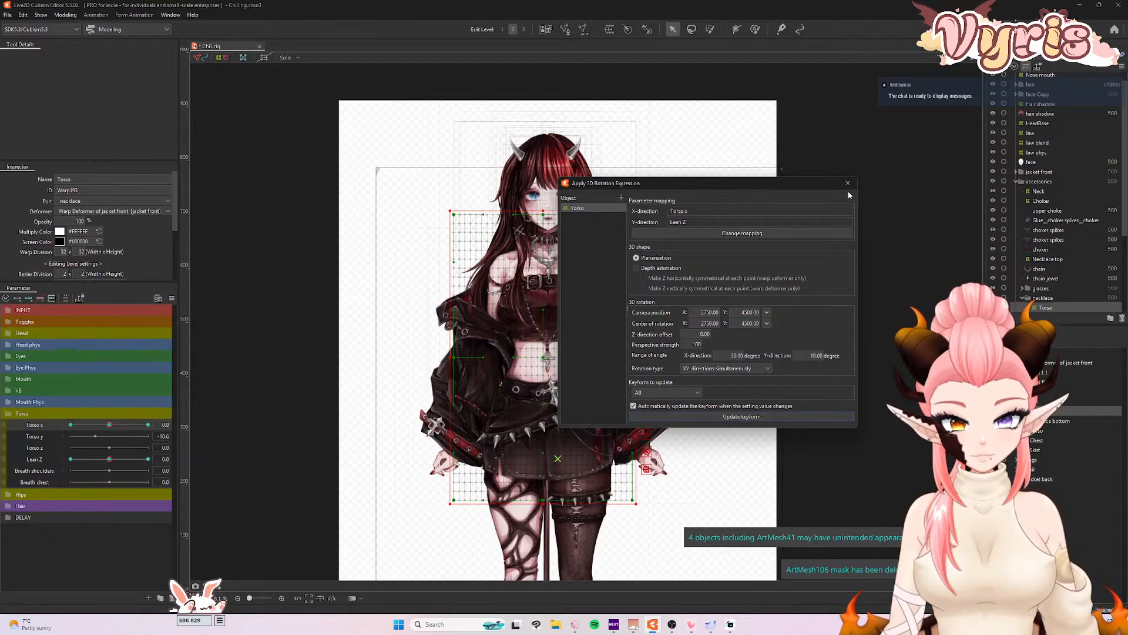
{"action": "left_click", "coordinate": [847, 184]}
- Preview the Torso deformer's movement across Torso x and Lean Z, returning both parameters to 0
{"action": "left_click_drag", "start_coordinate": [109, 424], "coordinate": [224, 439]}
{"action": "left_click_drag", "start_coordinate": [109, 430], "coordinate": [110, 459]}
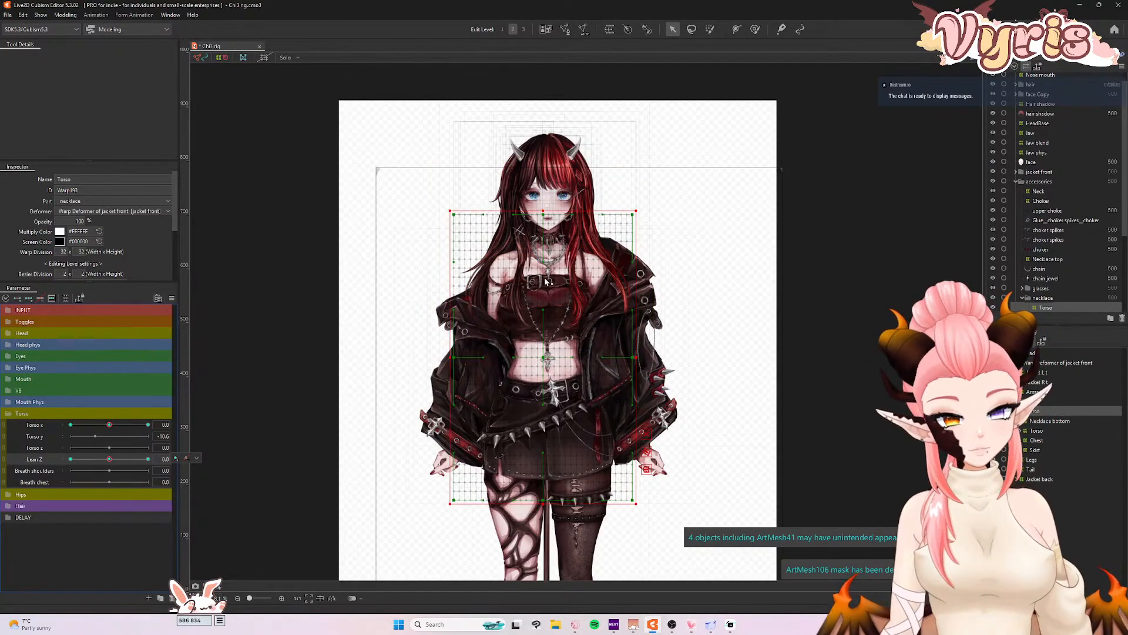
{"action": "scroll", "coordinate": [526, 188], "scroll_direction": "down", "scroll_amount": 2}
{"action": "scroll", "coordinate": [557, 269], "scroll_direction": "up", "scroll_amount": 2}
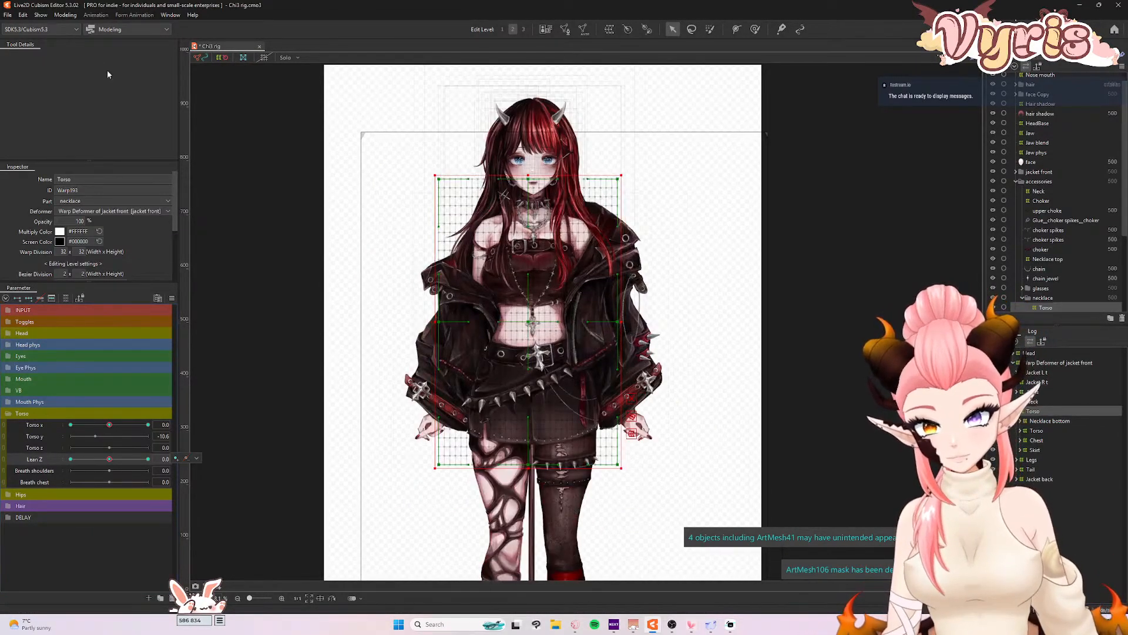
- Save the model file and check the torso deformation at Torso x -30, returning the parameter to 0
{"action": "left_click", "coordinate": [7, 15]}
{"action": "left_click", "coordinate": [84, 92]}
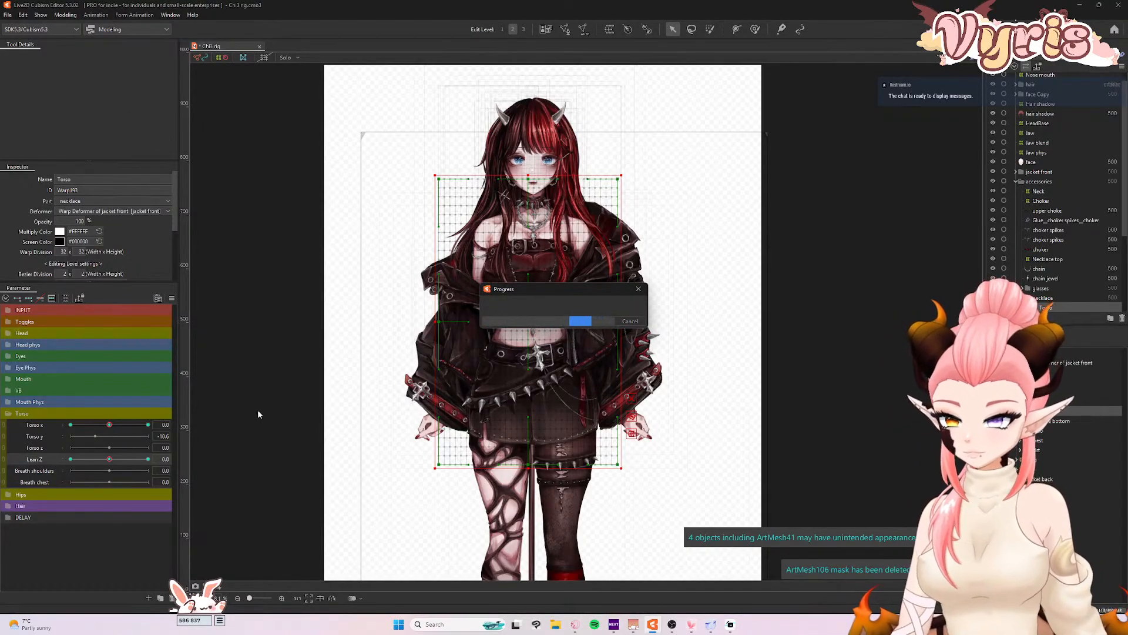
{"action": "left_click", "coordinate": [110, 424]}
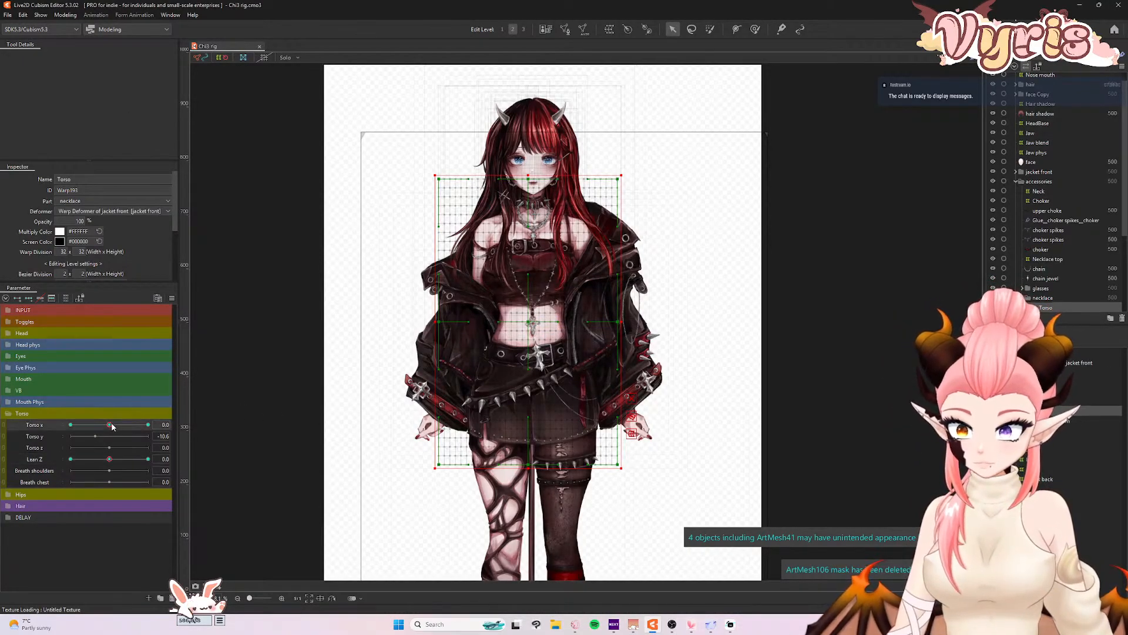
{"action": "left_click_drag", "start_coordinate": [109, 429], "coordinate": [69, 425]}
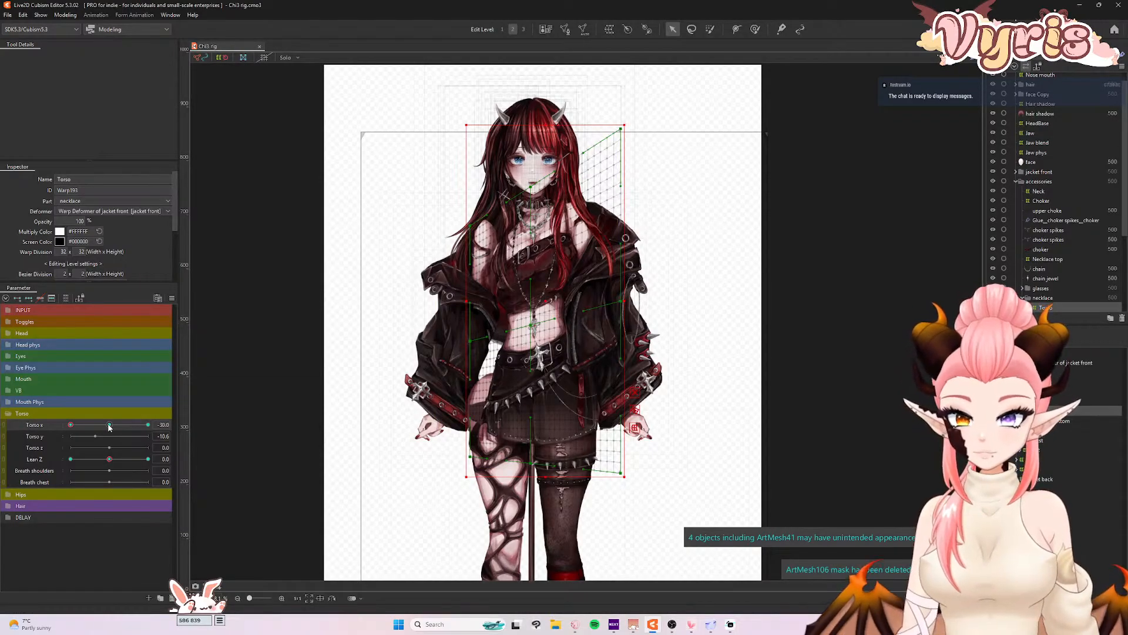
{"action": "left_click_drag", "start_coordinate": [110, 427], "coordinate": [109, 426]}
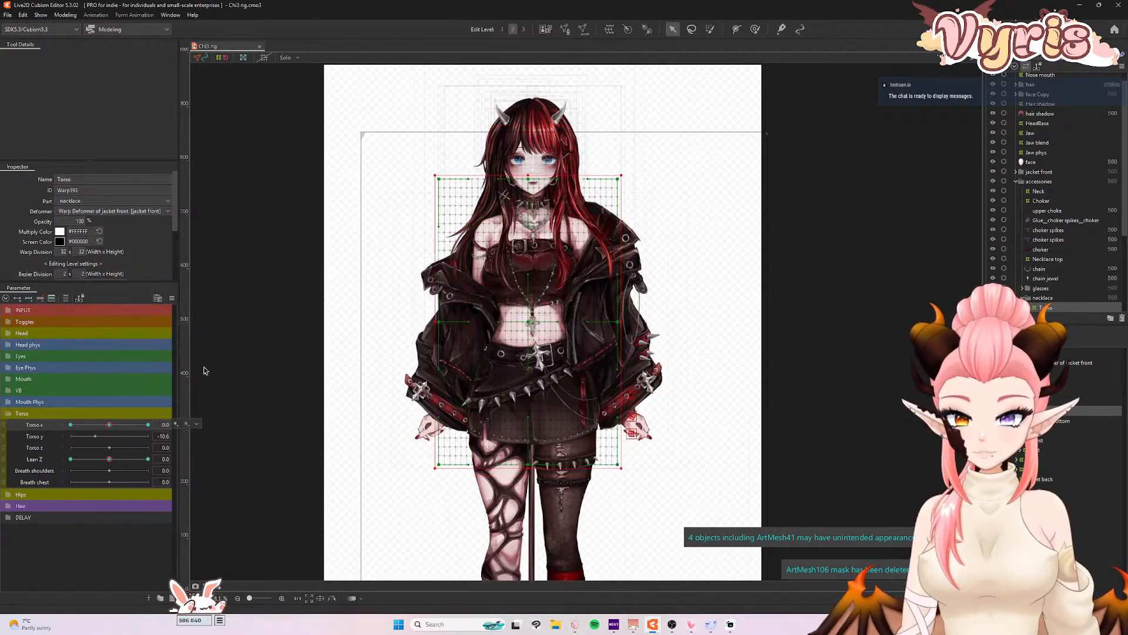
- Brush-select the lower half of the Torso warp grid with a large soft brush fading out around the midriff
{"action": "left_click", "coordinate": [710, 28]}
{"action": "left_click_drag", "start_coordinate": [439, 463], "coordinate": [628, 479]}
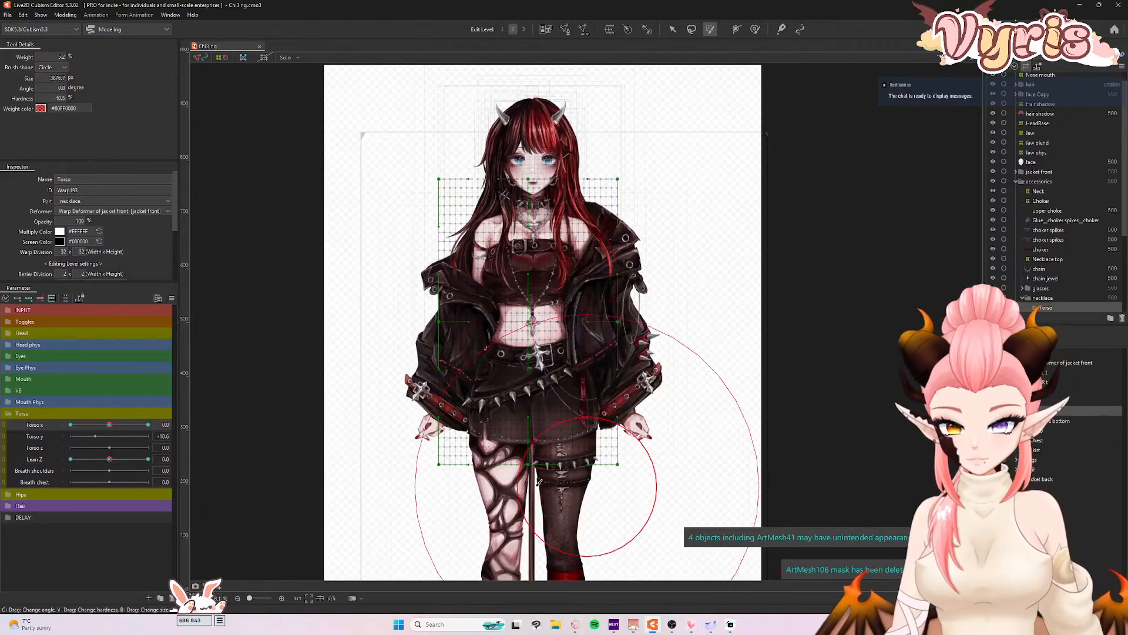
{"action": "mouse_move", "coordinate": [443, 470]}
{"action": "left_mouse_down"}
{"action": "mouse_move", "coordinate": [587, 470]}
{"action": "mouse_move", "coordinate": [515, 477]}
{"action": "mouse_move", "coordinate": [629, 458]}
{"action": "mouse_move", "coordinate": [386, 445]}
{"action": "mouse_move", "coordinate": [546, 442]}
{"action": "mouse_move", "coordinate": [401, 434]}
{"action": "left_mouse_up"}
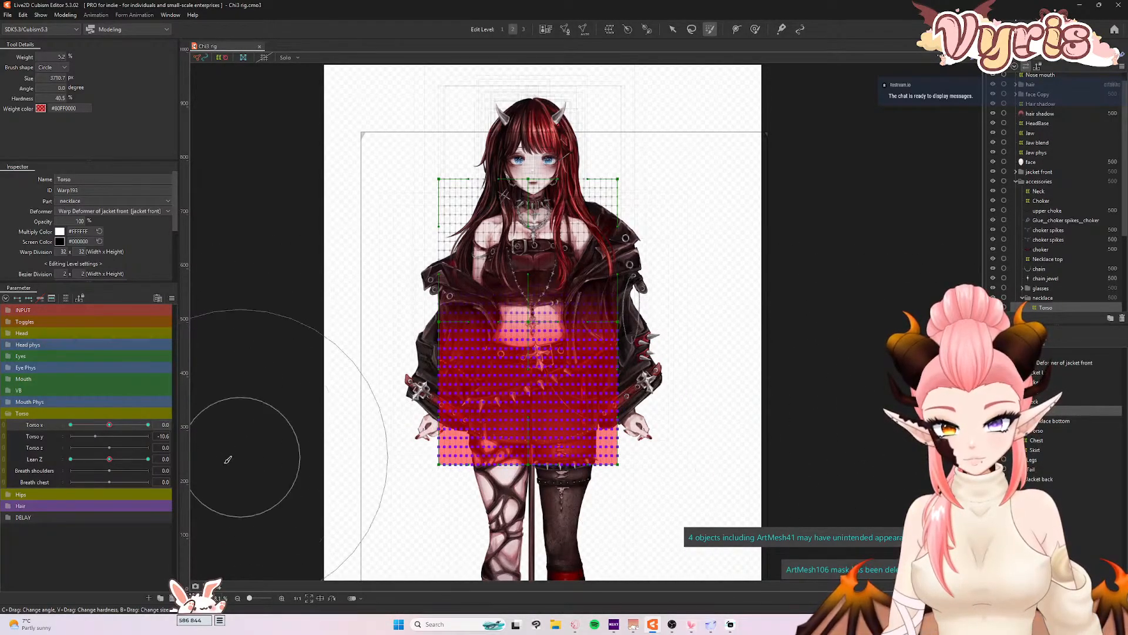
- Copy the neutral Torso form and paste it onto the selected lower grid points at Torso x -30 and 30
{"action": "key", "text": "ctrl"}
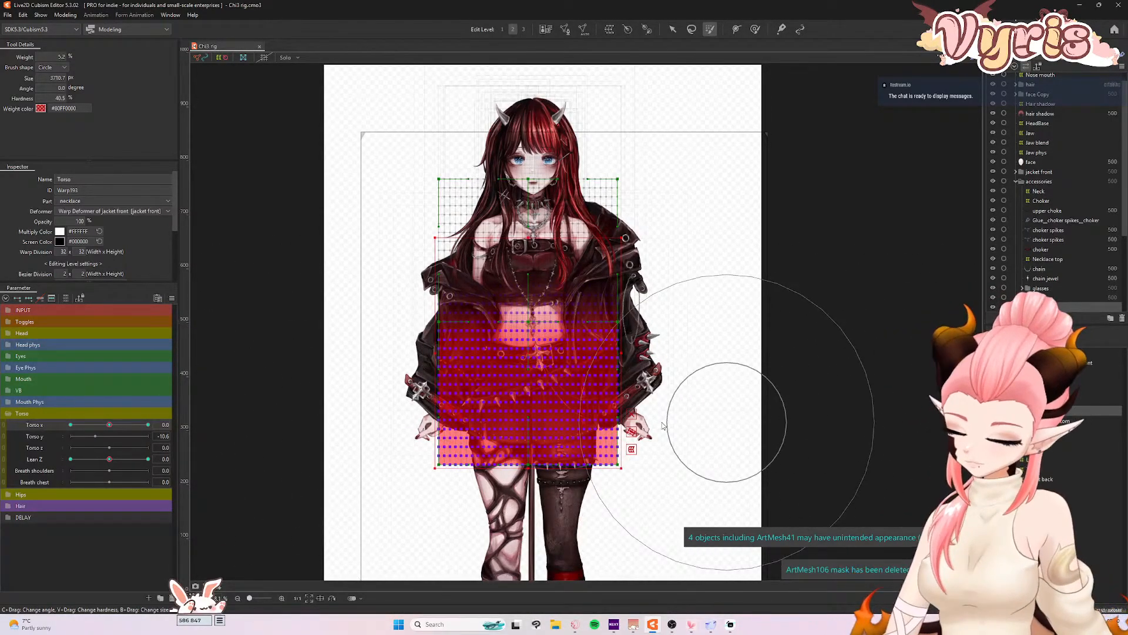
{"action": "left_click", "coordinate": [71, 425]}
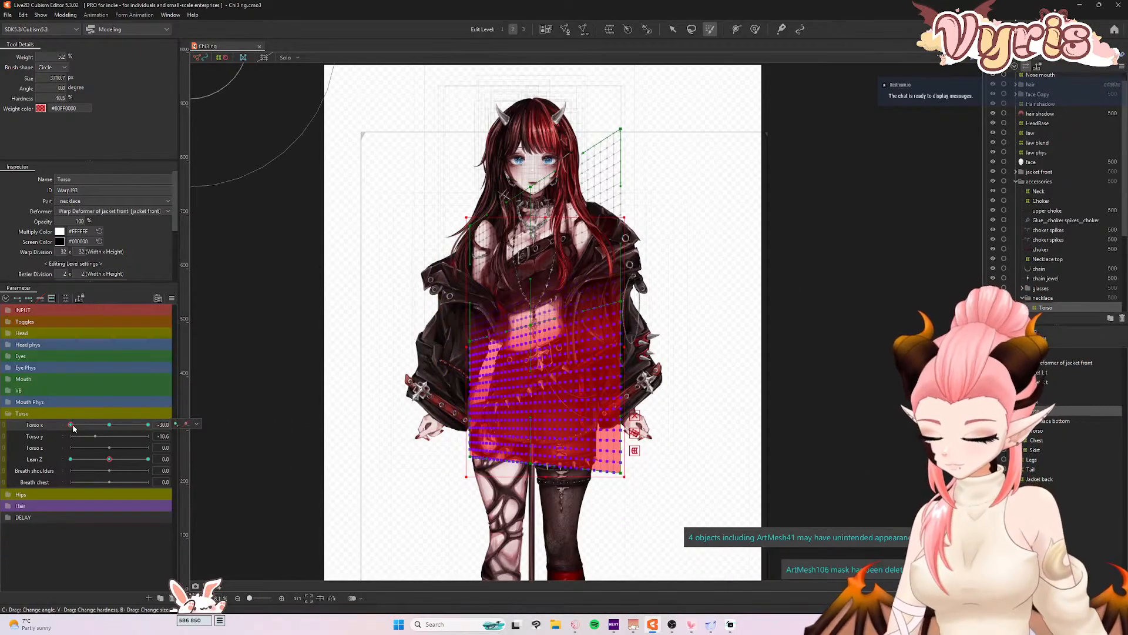
{"action": "left_click", "coordinate": [148, 425]}
{"action": "left_click", "coordinate": [110, 425]}
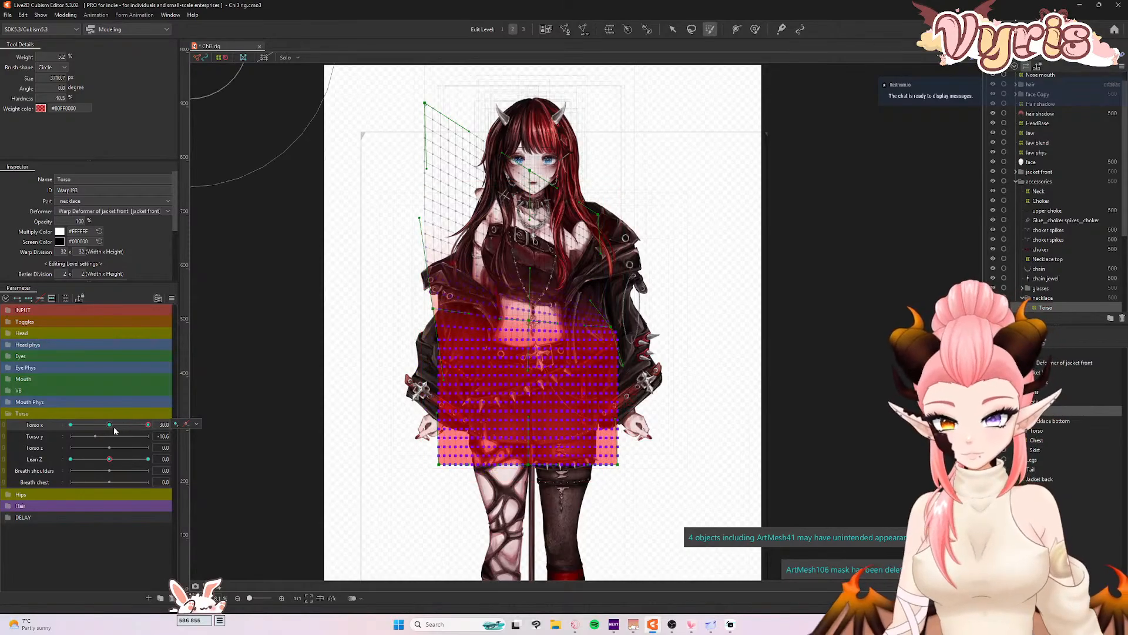
- Paste the neutral form onto the selected lower grid points at Lean Z 10 and -10, then reset Lean Z to 0
{"action": "left_click", "coordinate": [148, 459]}
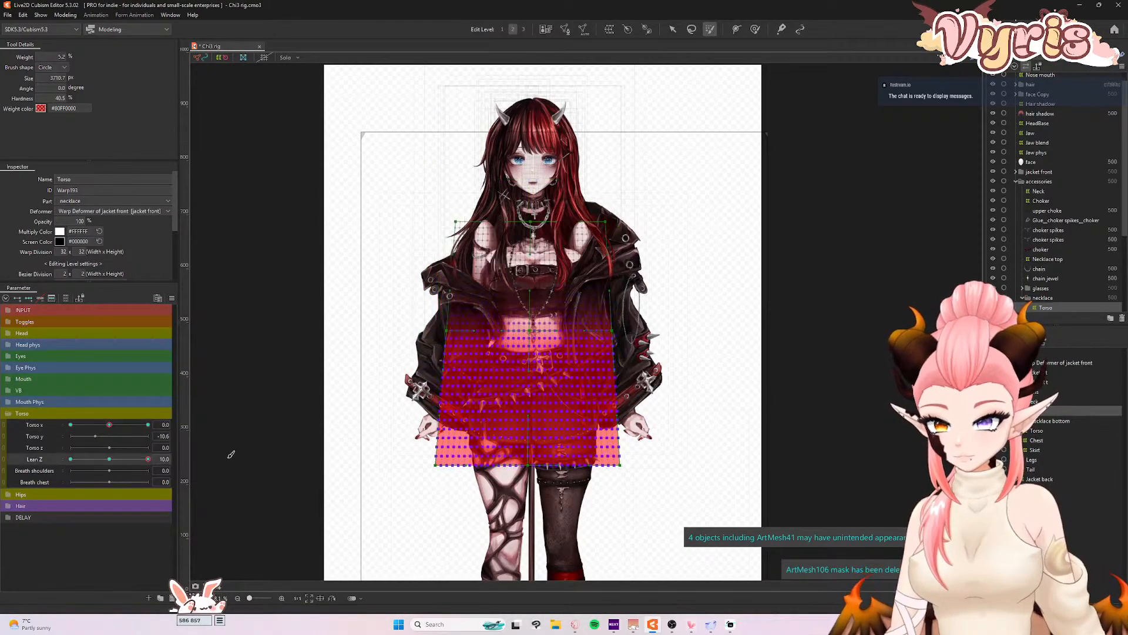
{"action": "left_click", "coordinate": [149, 461]}
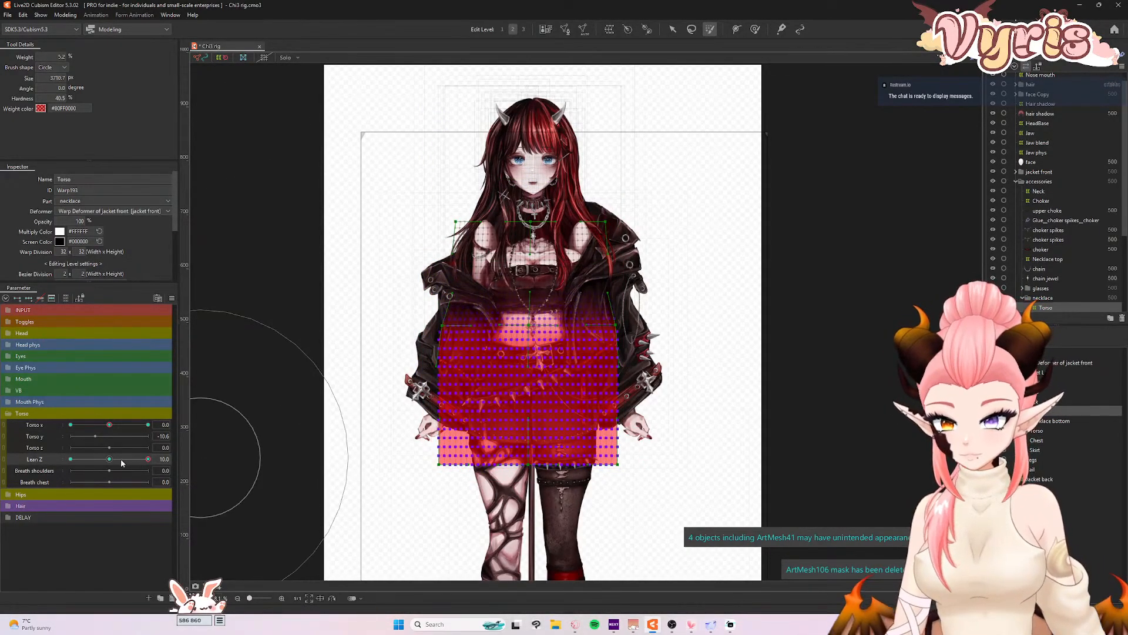
{"action": "left_click", "coordinate": [71, 459]}
{"action": "key", "text": "ctrl+v"}
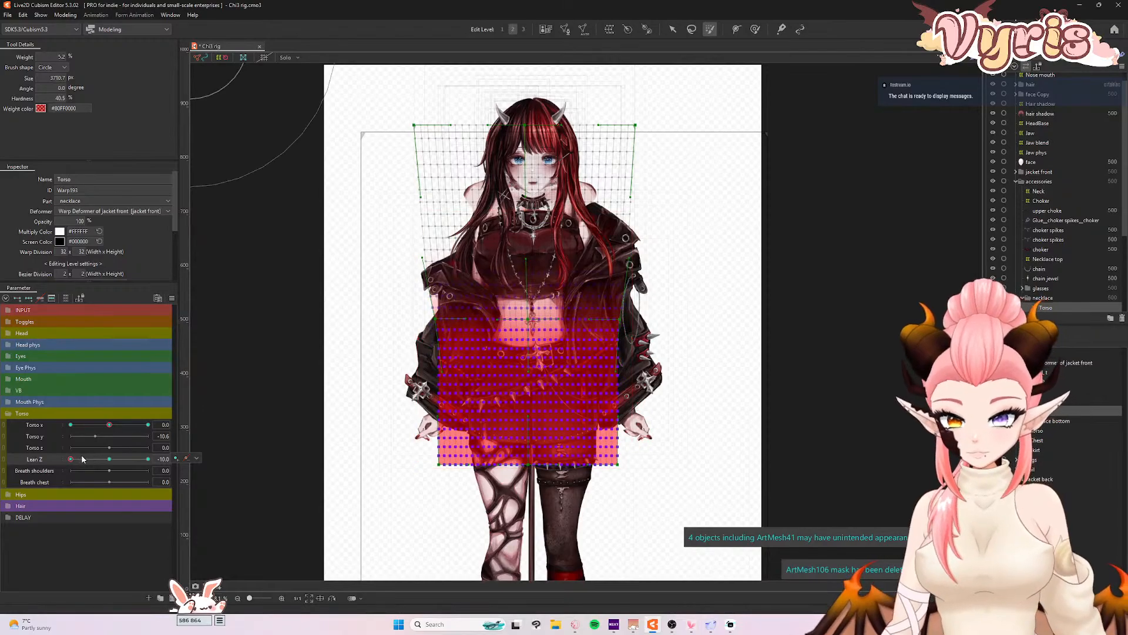
{"action": "left_click", "coordinate": [109, 459]}
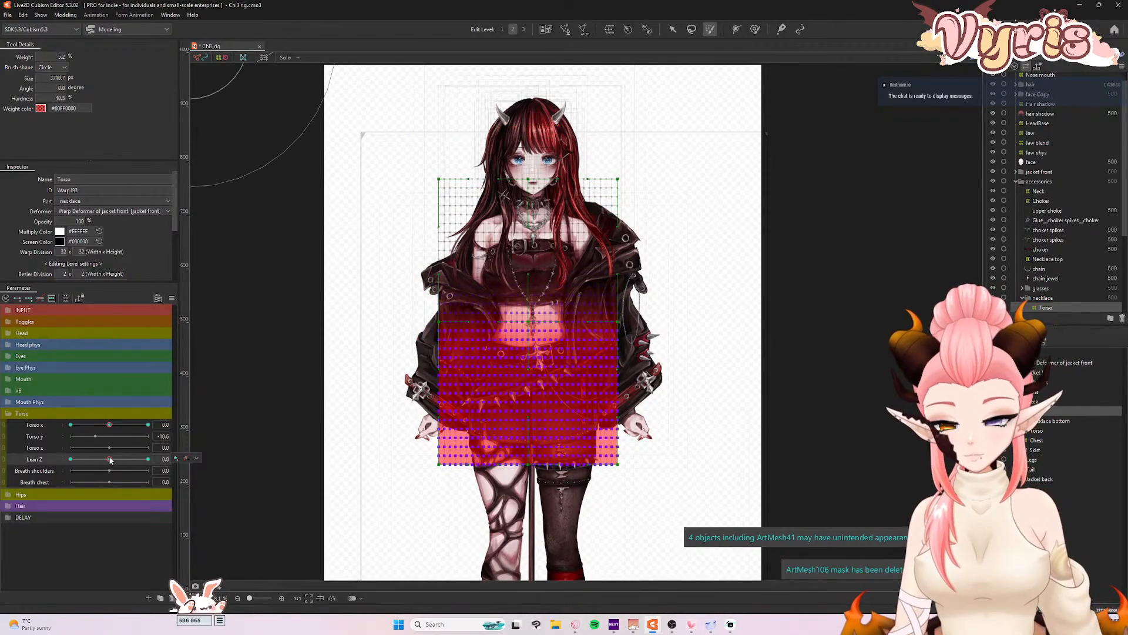
- Brush-select the upper half of the Torso grid, moving it down at Lean Z -10 and up at Lean Z 10
{"action": "mouse_move", "coordinate": [413, 167]}
{"action": "left_mouse_down"}
{"action": "mouse_move", "coordinate": [316, 168]}
{"action": "mouse_move", "coordinate": [405, 193]}
{"action": "mouse_move", "coordinate": [461, 177]}
{"action": "mouse_move", "coordinate": [576, 183]}
{"action": "mouse_move", "coordinate": [642, 199]}
{"action": "mouse_move", "coordinate": [631, 207]}
{"action": "mouse_move", "coordinate": [667, 235]}
{"action": "mouse_move", "coordinate": [362, 245]}
{"action": "mouse_move", "coordinate": [436, 242]}
{"action": "left_mouse_up"}
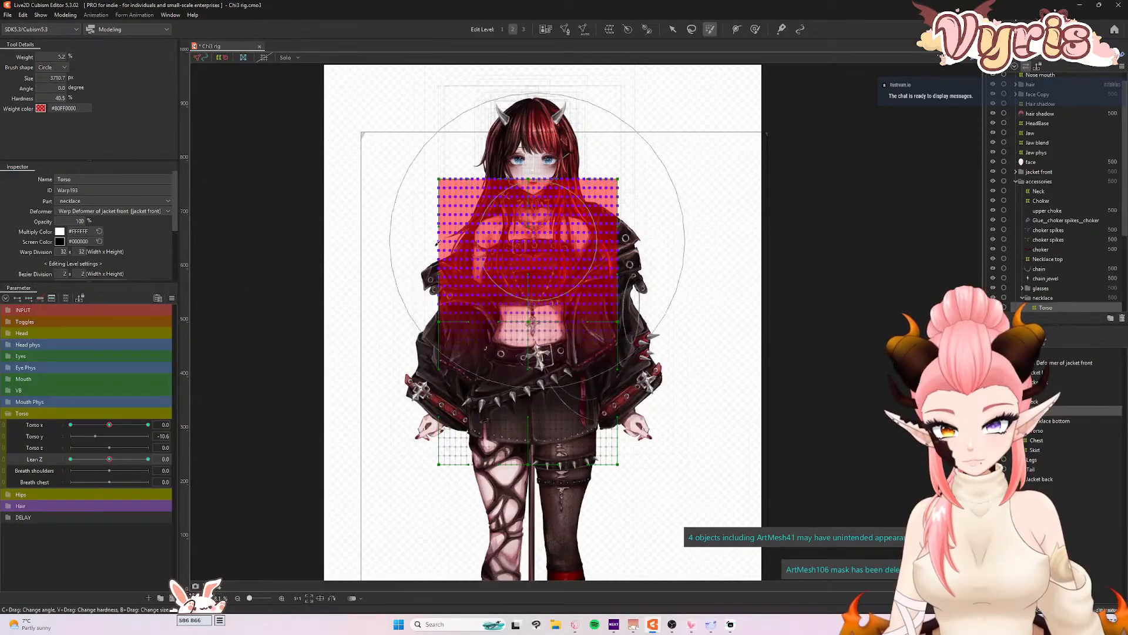
{"action": "left_click", "coordinate": [673, 29]}
{"action": "left_click_drag", "start_coordinate": [109, 459], "coordinate": [71, 459]}
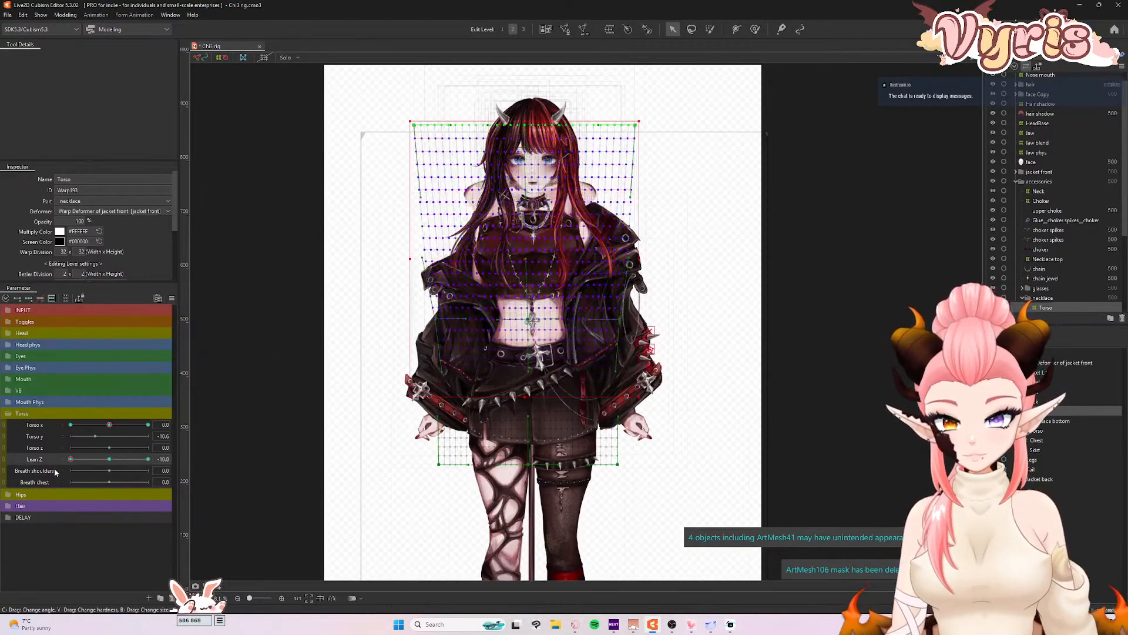
{"action": "left_click_drag", "start_coordinate": [525, 119], "coordinate": [511, 185]}
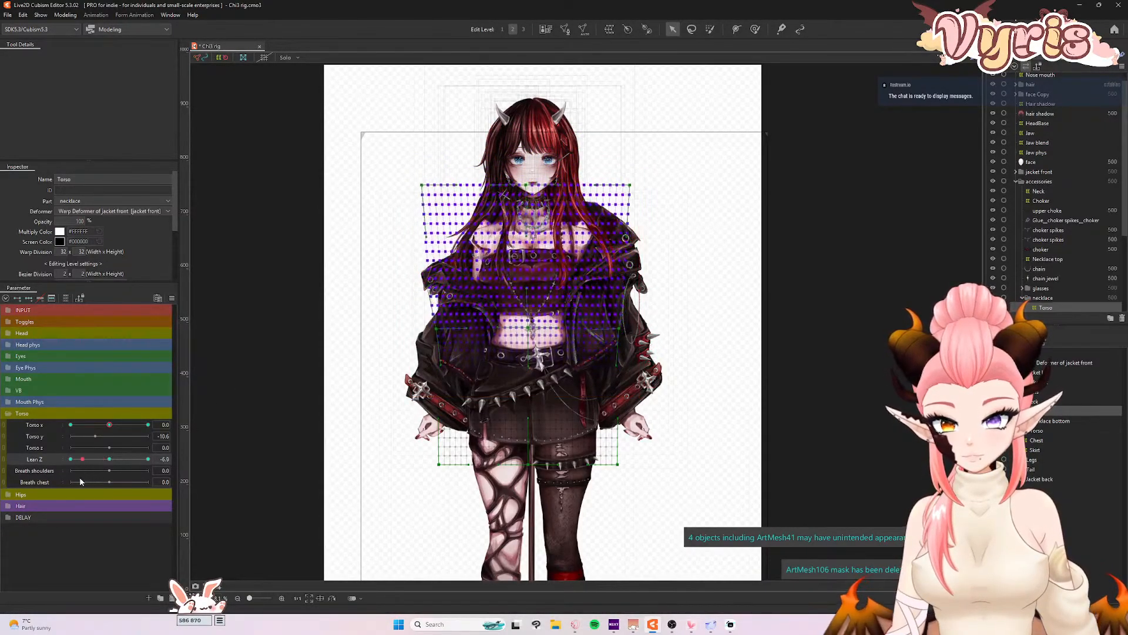
{"action": "left_click_drag", "start_coordinate": [71, 459], "coordinate": [185, 475]}
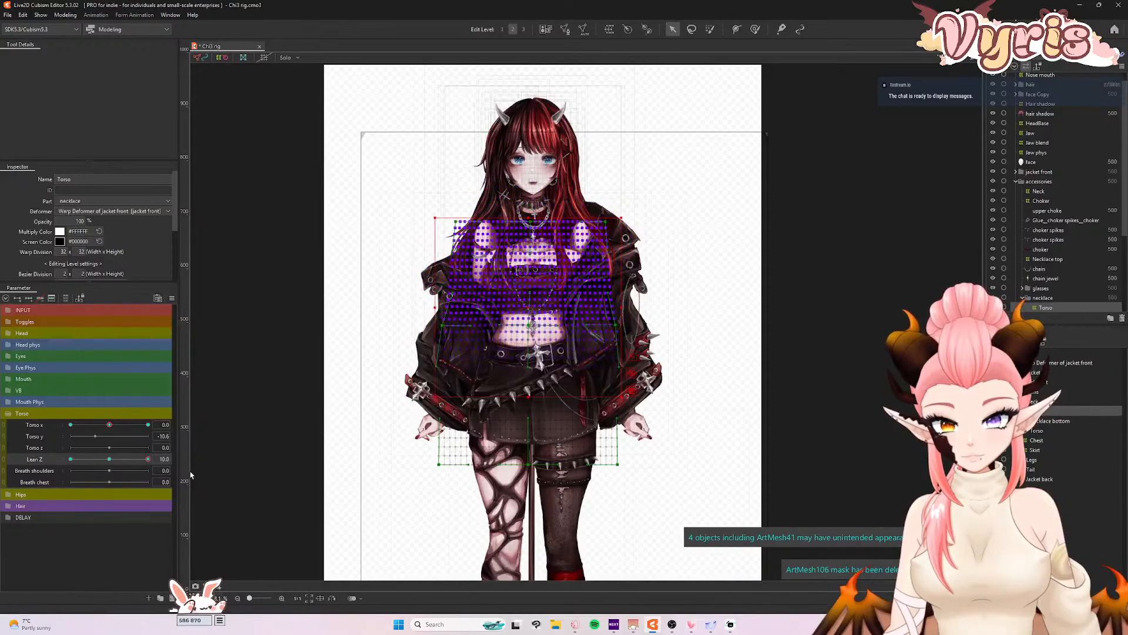
{"action": "left_click_drag", "start_coordinate": [536, 224], "coordinate": [533, 187]}
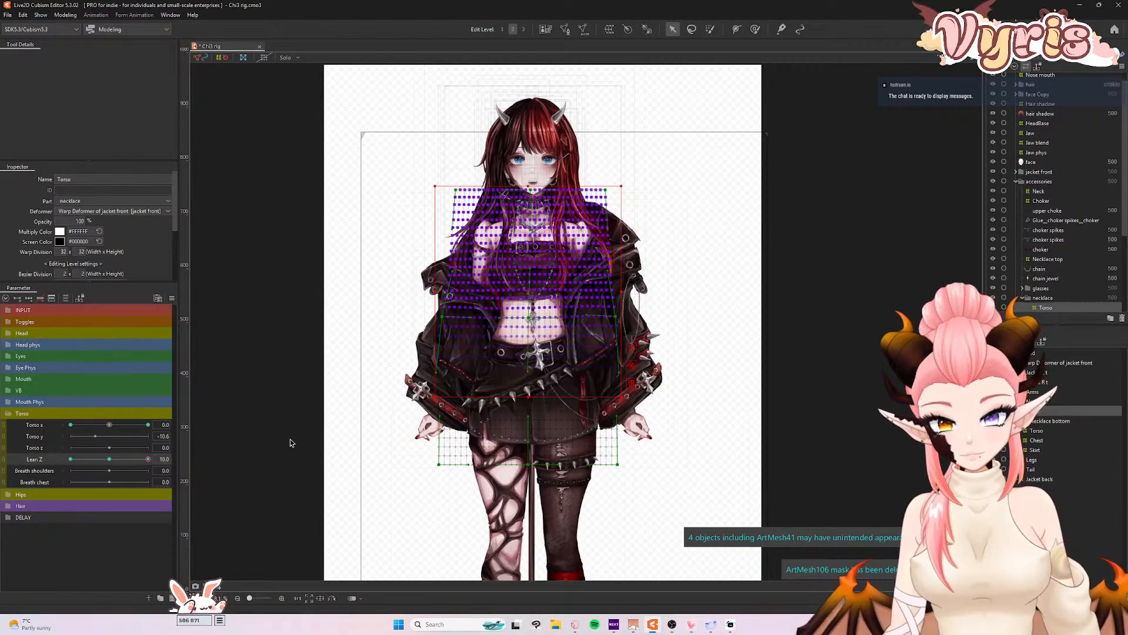
- Fine-tune the upper Torso grid's height by nudging it slightly down at both Lean Z 10 and Lean Z -10
{"action": "left_click_drag", "start_coordinate": [148, 458], "coordinate": [168, 435]}
{"action": "left_click_drag", "start_coordinate": [530, 187], "coordinate": [530, 189]}
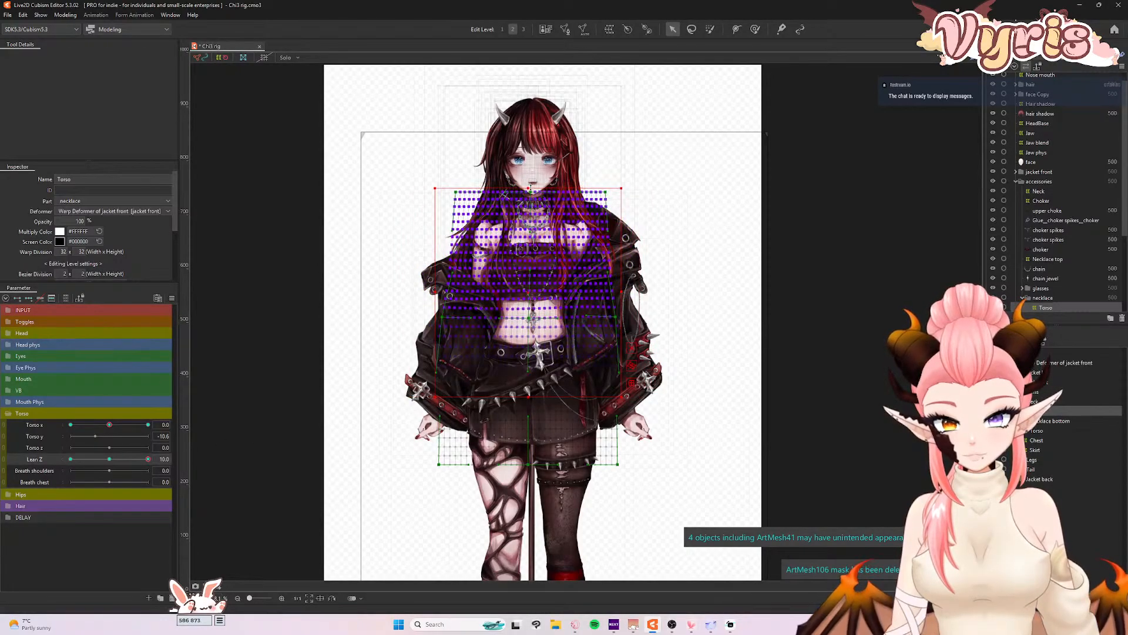
{"action": "left_click_drag", "start_coordinate": [128, 458], "coordinate": [54, 483]}
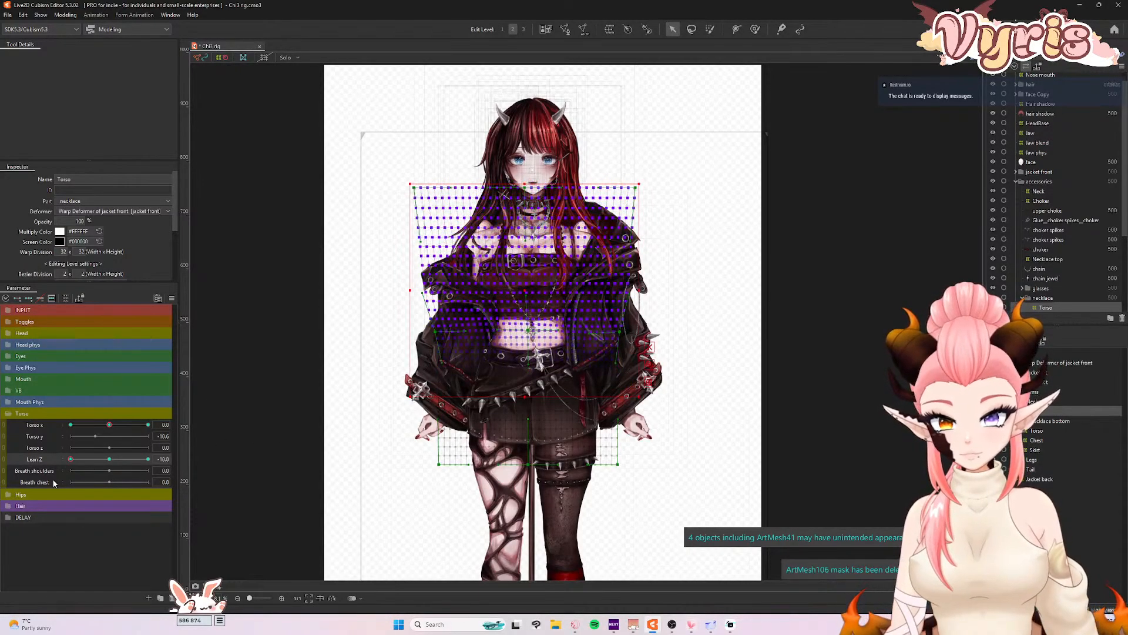
{"action": "left_click_drag", "start_coordinate": [529, 184], "coordinate": [528, 185]}
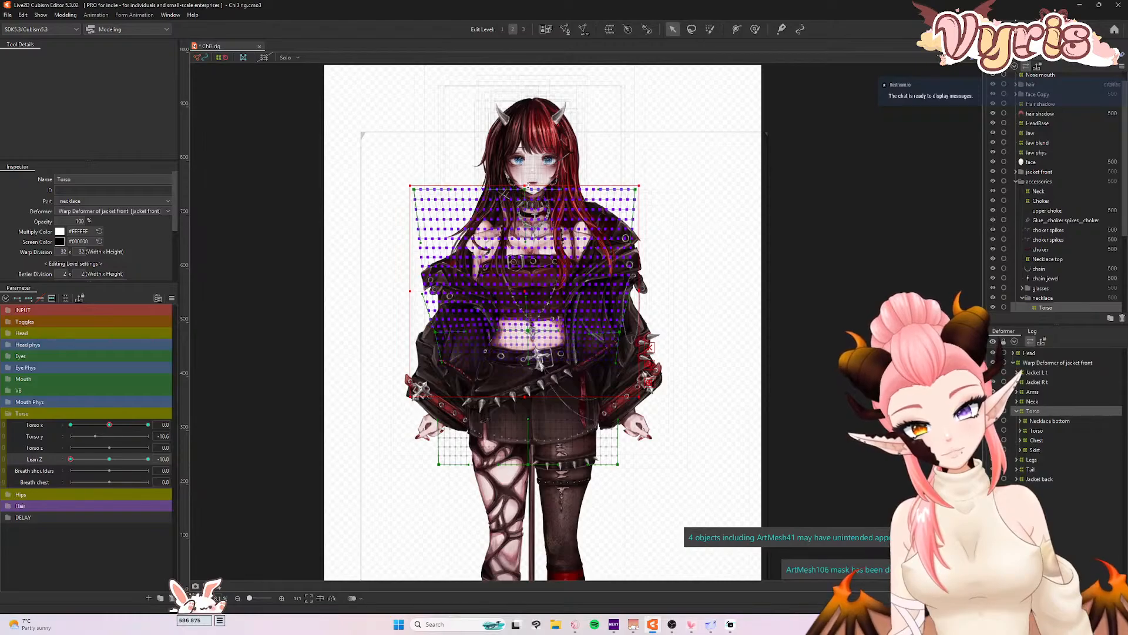
- Reset Lean Z and Torso y to 0 and synthesize the corner forms of the necklace Torso deformer
{"action": "left_click", "coordinate": [112, 459]}
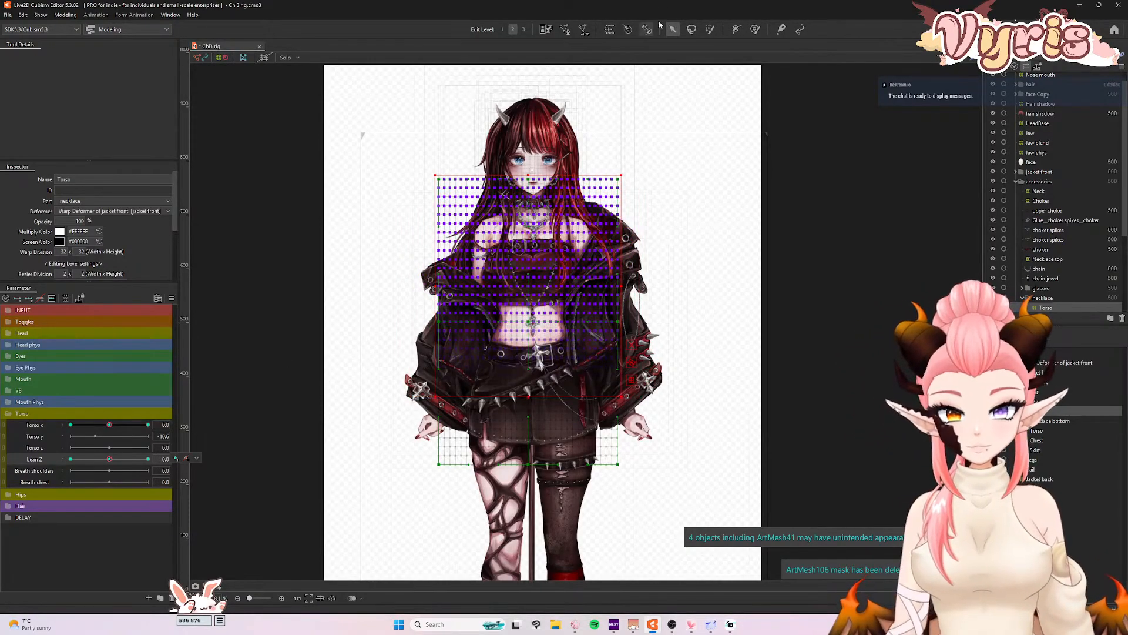
{"action": "left_click", "coordinate": [820, 226]}
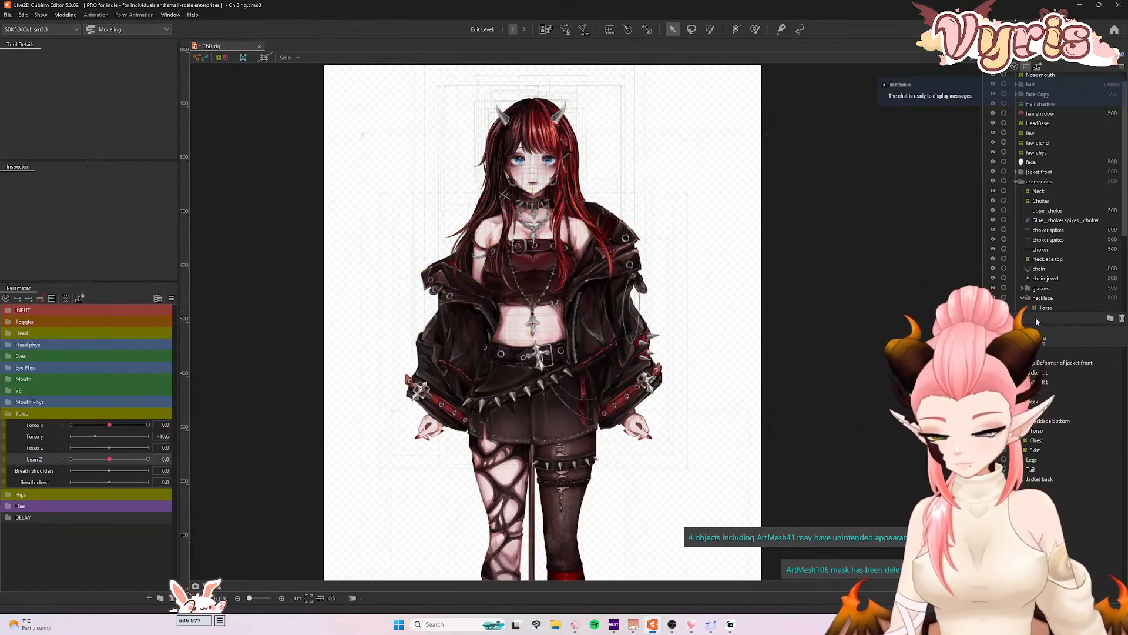
{"action": "left_click", "coordinate": [635, 329]}
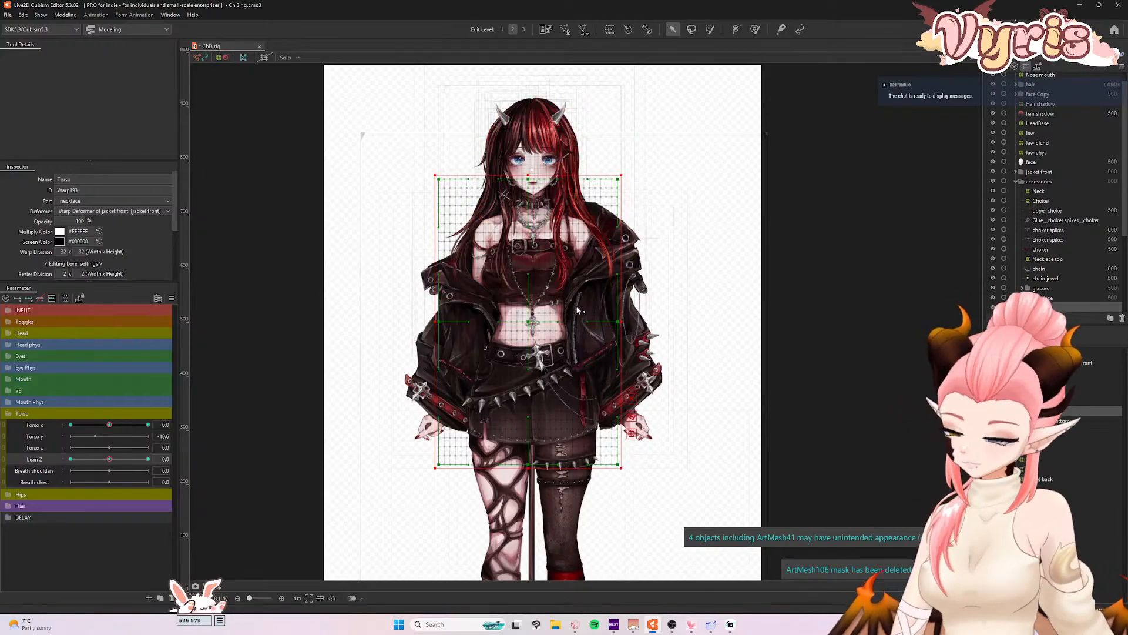
{"action": "key", "text": "ctrl+4"}
{"action": "left_click", "coordinate": [558, 392]}
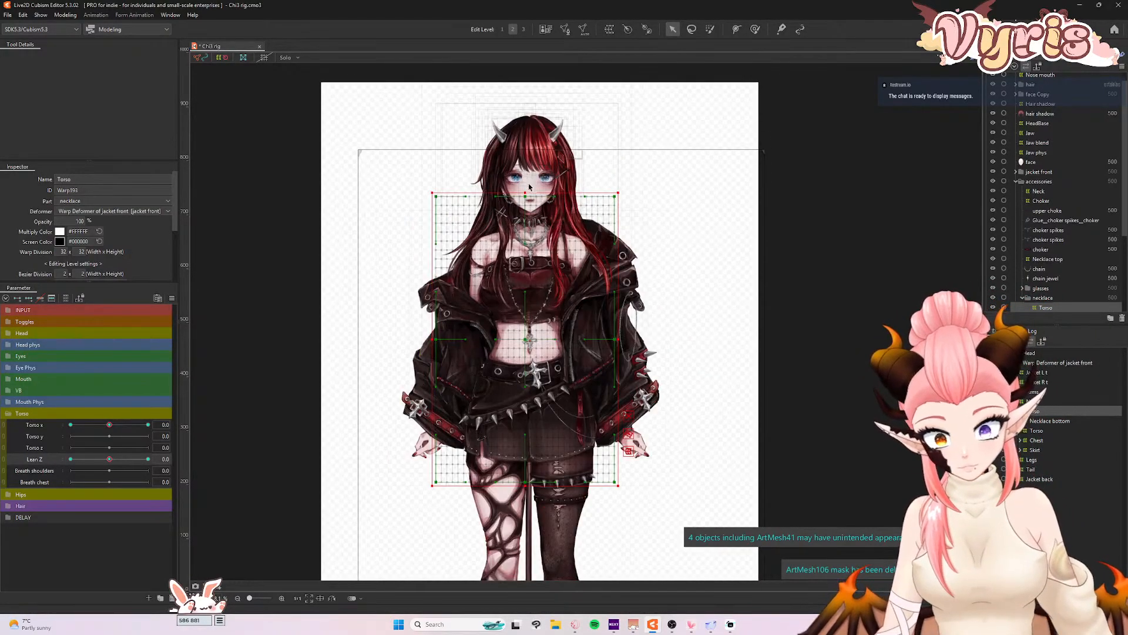
- Set Torso x to -30 to check the Chest deformer's shape, and save the model
{"action": "scroll", "coordinate": [522, 221], "scroll_direction": "up", "scroll_amount": 1}
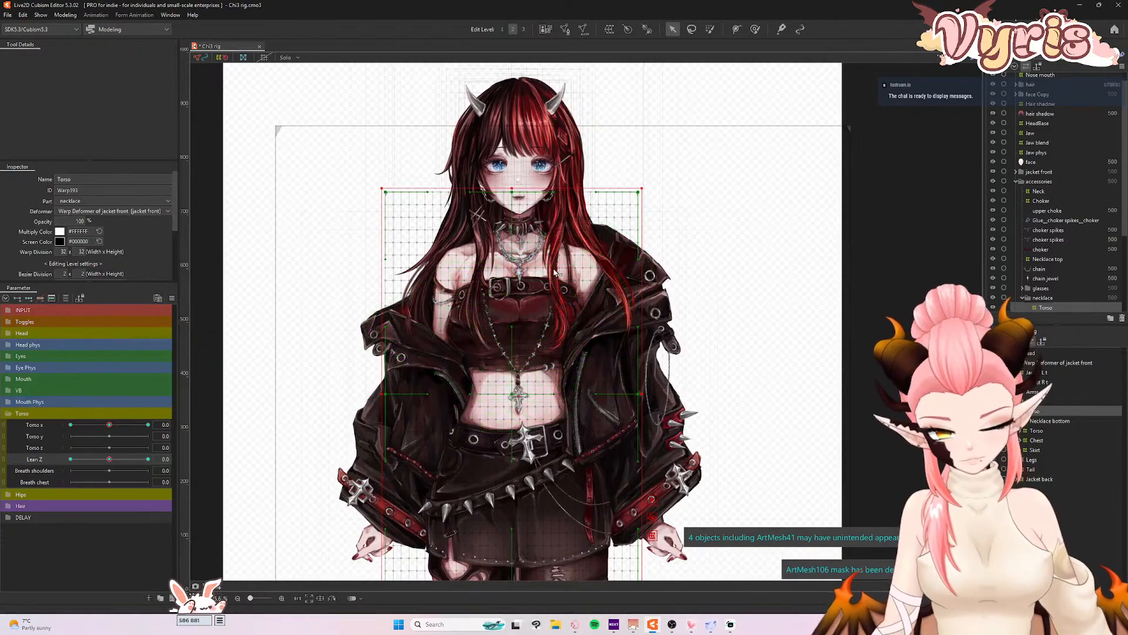
{"action": "left_click_drag", "start_coordinate": [109, 424], "coordinate": [47, 423]}
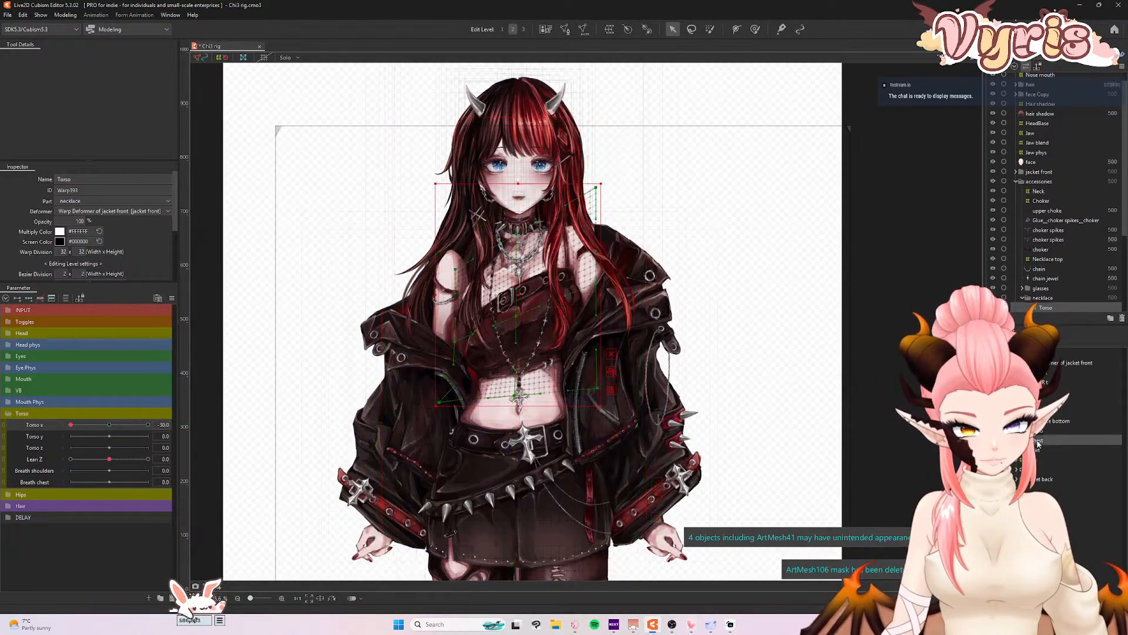
{"action": "left_click", "coordinate": [494, 323]}
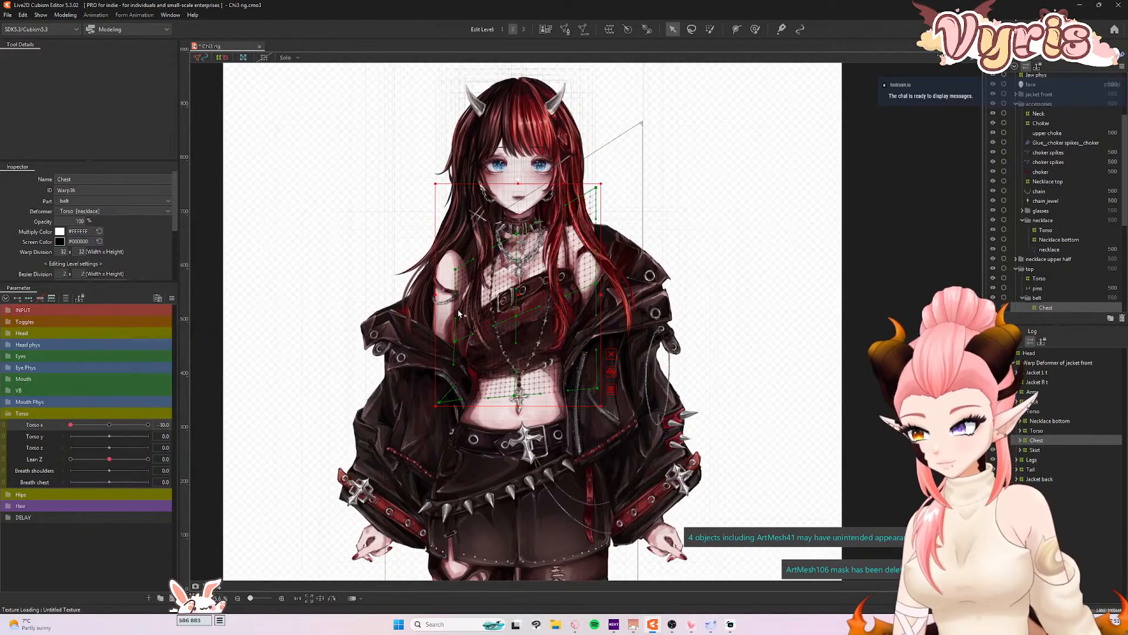
{"action": "scroll", "coordinate": [501, 305], "scroll_direction": "up", "scroll_amount": 2}
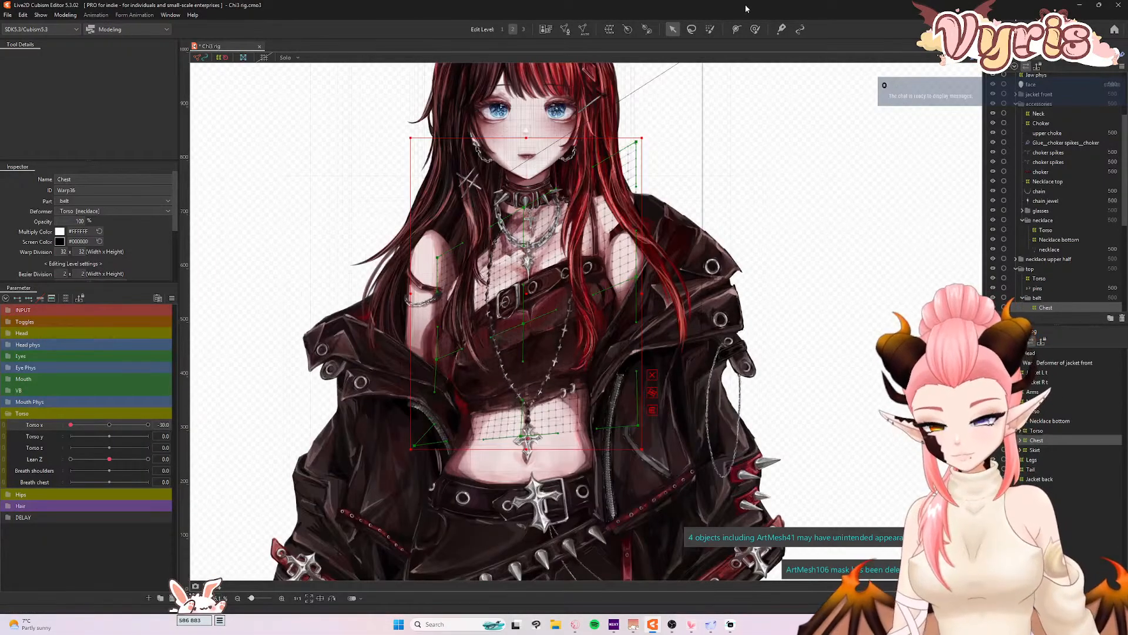
{"action": "left_click", "coordinate": [37, 17]}
{"action": "left_click", "coordinate": [44, 97]}
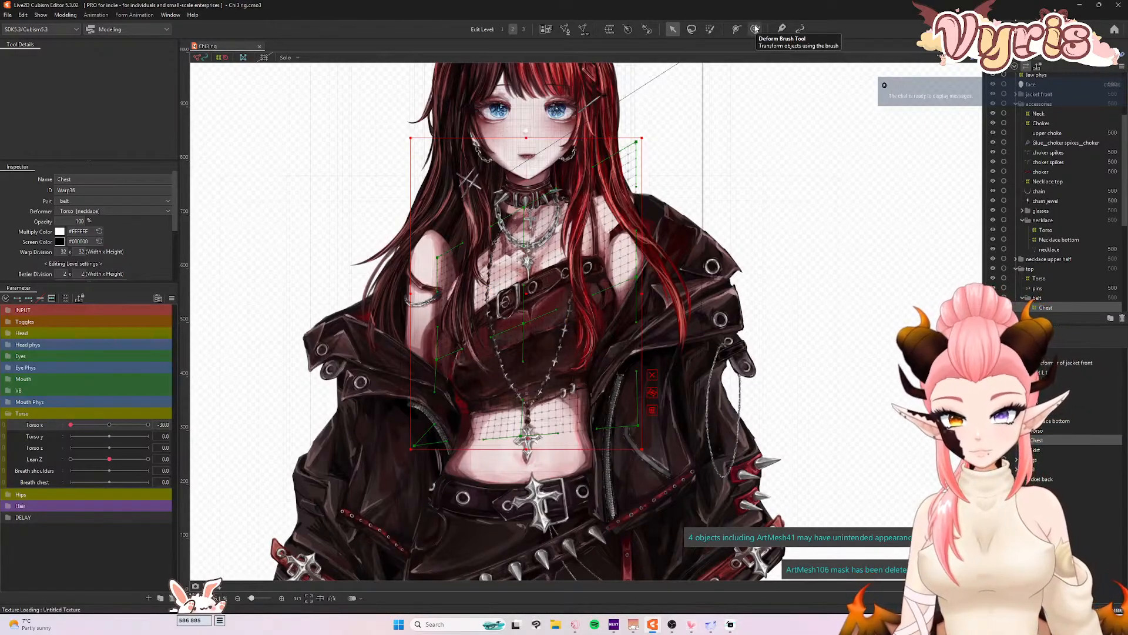
{"action": "left_click", "coordinate": [755, 30]}
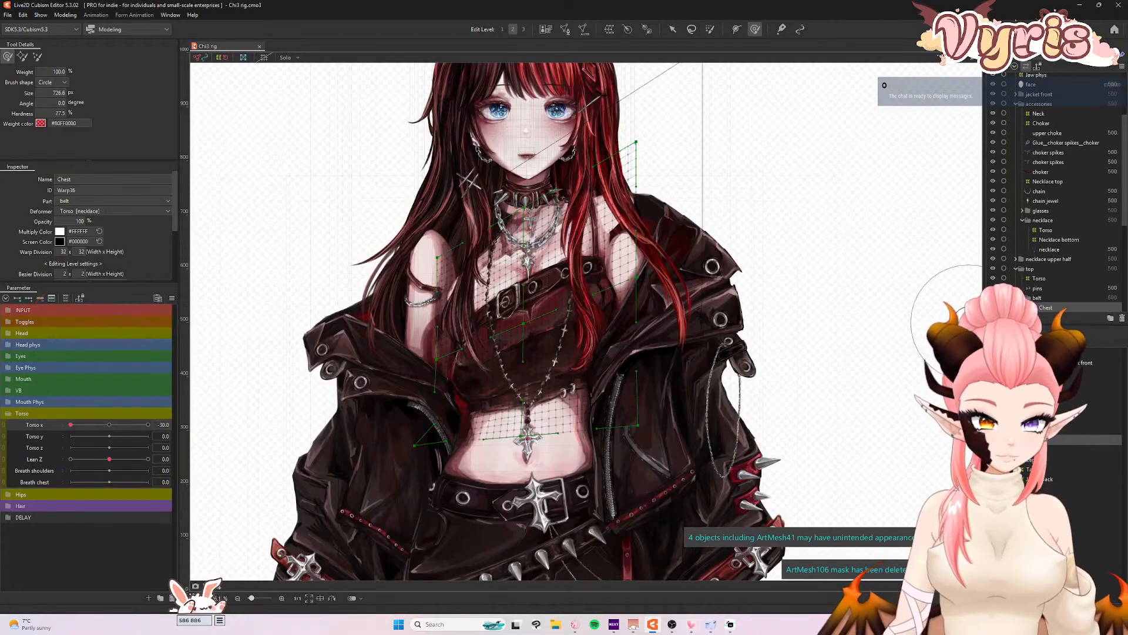
{"action": "left_click", "coordinate": [1051, 430]}
{"action": "left_click", "coordinate": [673, 30]}
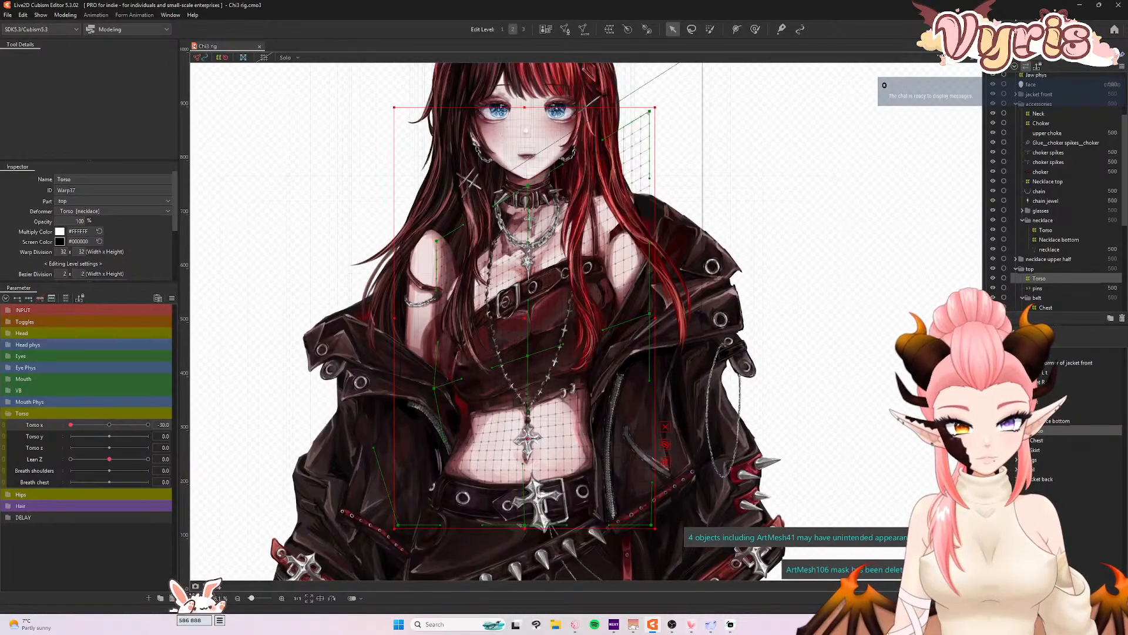
- Brush-select the upper part of the parent Torso grid at Torso x 0, then set Torso x to -30
{"action": "left_click", "coordinate": [1046, 410]}
{"action": "scroll", "coordinate": [525, 314], "scroll_direction": "down", "scroll_amount": 4}
{"action": "scroll", "coordinate": [525, 317], "scroll_direction": "up", "scroll_amount": 2}
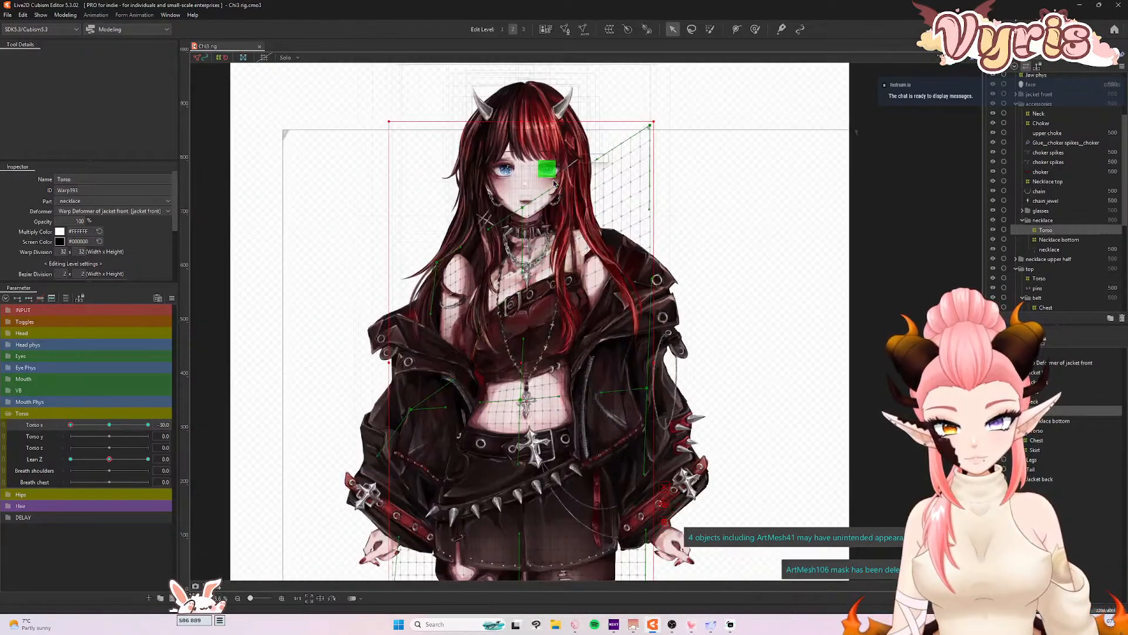
{"action": "left_click", "coordinate": [711, 29]}
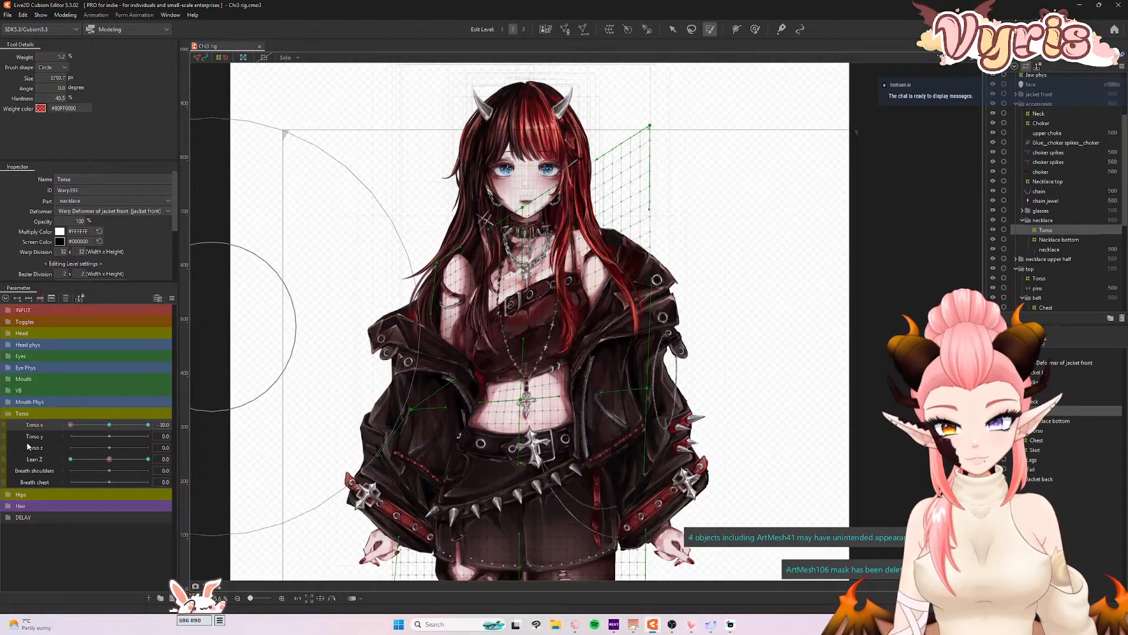
{"action": "left_click", "coordinate": [109, 425]}
{"action": "mouse_move", "coordinate": [373, 176]}
{"action": "left_mouse_down"}
{"action": "mouse_move", "coordinate": [537, 179]}
{"action": "mouse_move", "coordinate": [516, 185]}
{"action": "mouse_move", "coordinate": [548, 193]}
{"action": "mouse_move", "coordinate": [466, 210]}
{"action": "mouse_move", "coordinate": [506, 214]}
{"action": "mouse_move", "coordinate": [364, 192]}
{"action": "mouse_move", "coordinate": [364, 215]}
{"action": "mouse_move", "coordinate": [510, 250]}
{"action": "mouse_move", "coordinate": [479, 260]}
{"action": "mouse_move", "coordinate": [698, 258]}
{"action": "mouse_move", "coordinate": [657, 260]}
{"action": "left_mouse_up"}
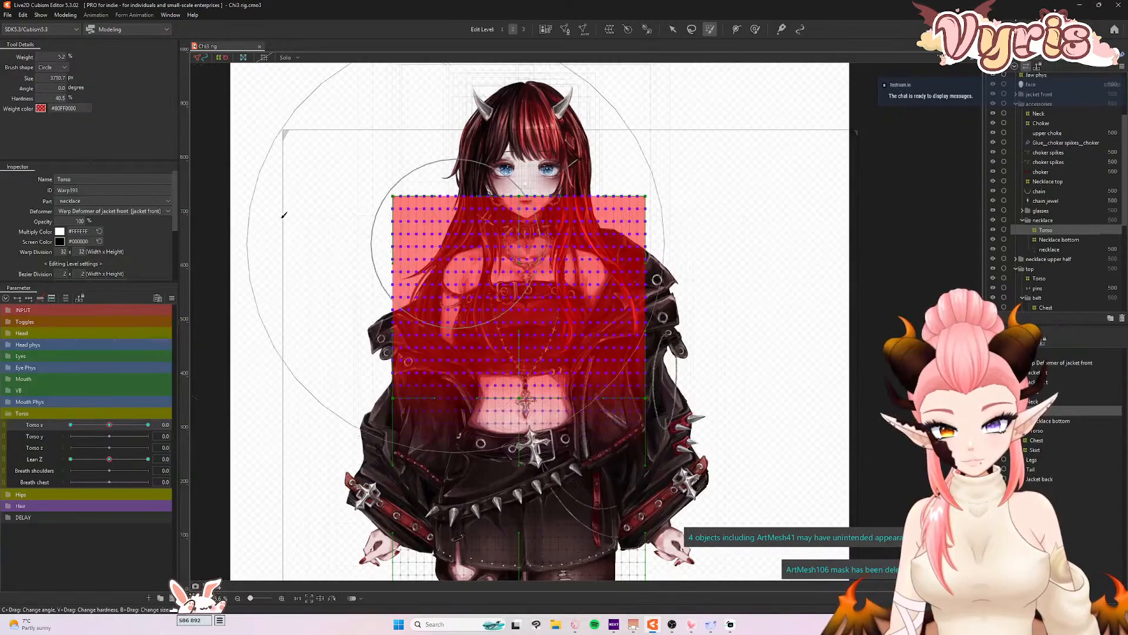
{"action": "left_click", "coordinate": [673, 28]}
{"action": "left_click_drag", "start_coordinate": [109, 424], "coordinate": [68, 426]}
- Try reshaping the selected upper Torso grid points at Torso x -30 with a Perspective temporary deformation
{"action": "left_click", "coordinate": [65, 15]}
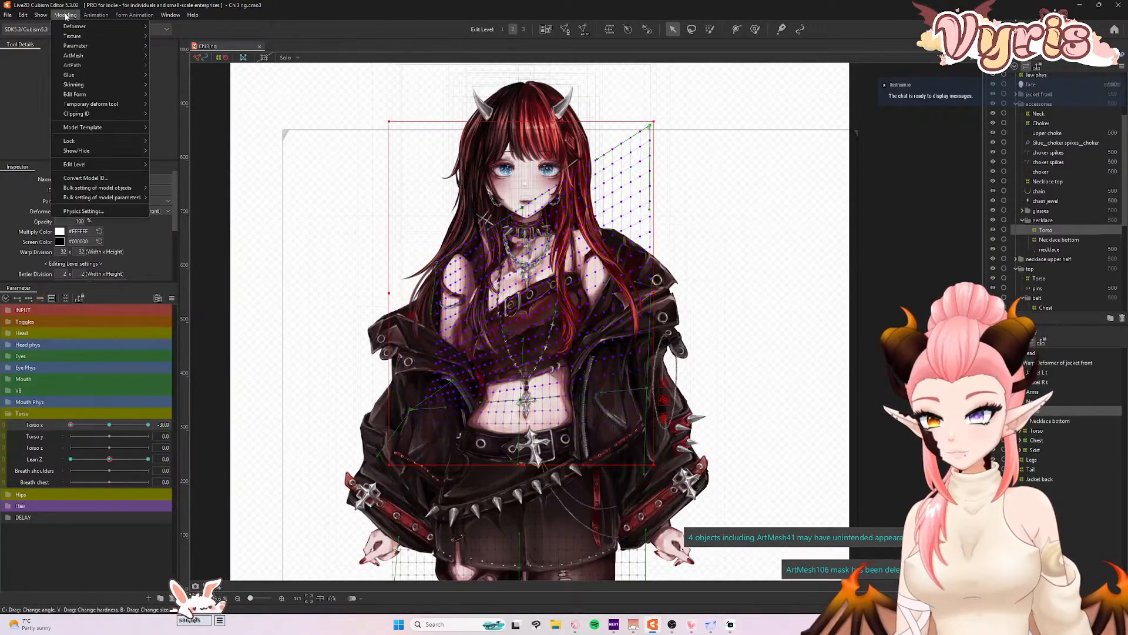
{"action": "mouse_move", "coordinate": [122, 104]}
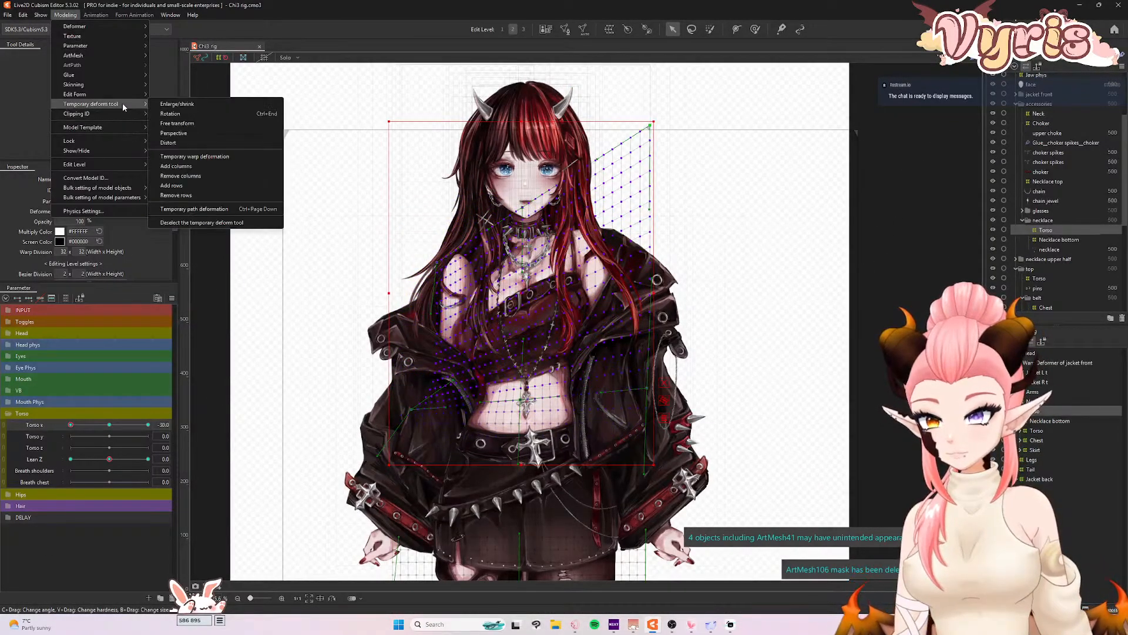
{"action": "left_click", "coordinate": [206, 133]}
{"action": "left_click_drag", "start_coordinate": [395, 125], "coordinate": [397, 116]}
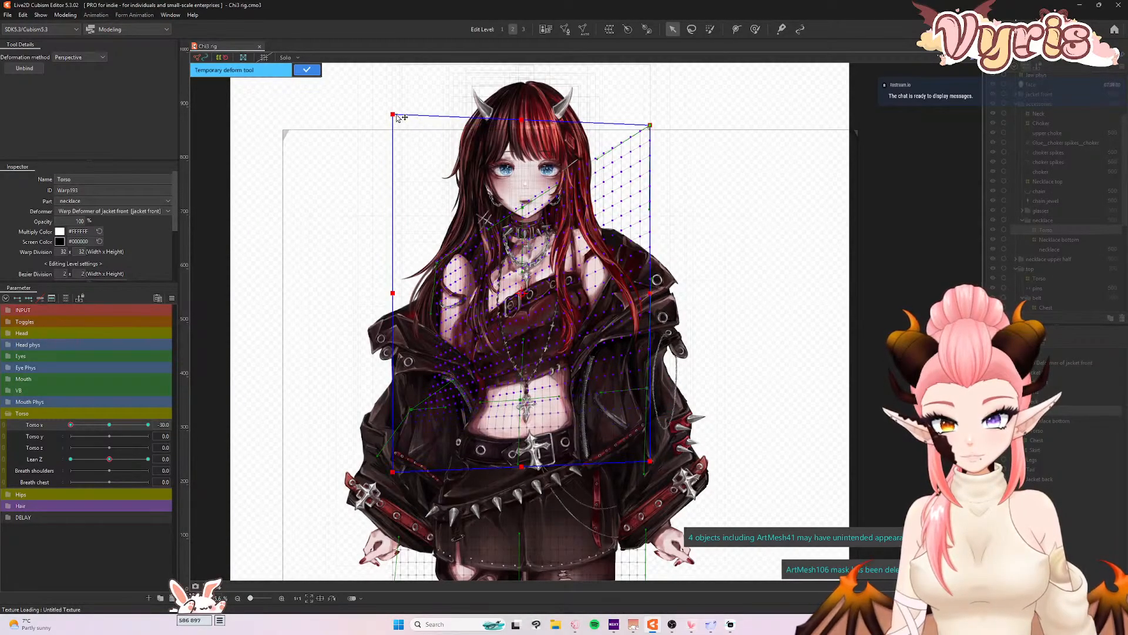
{"action": "key", "text": "ctrl+z"}
{"action": "left_click", "coordinate": [315, 70]}
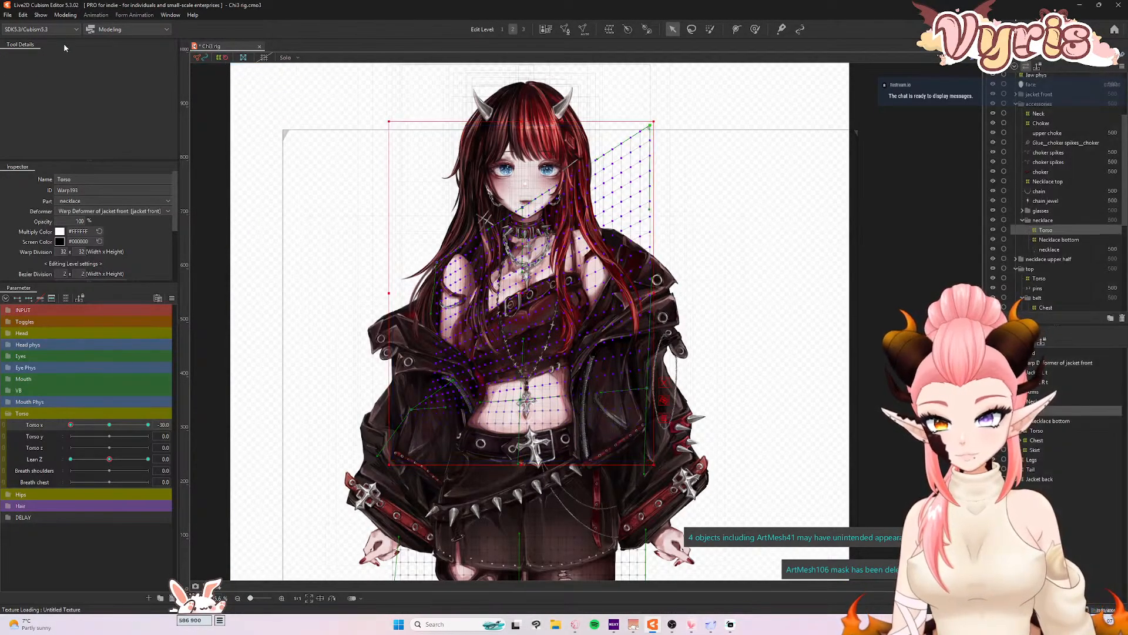
- Apply a Distort temporary deformation at Torso x -30, raising the selection's upper-left corner and lowering its upper-right corner
{"action": "left_click", "coordinate": [65, 15]}
{"action": "mouse_move", "coordinate": [118, 113]}
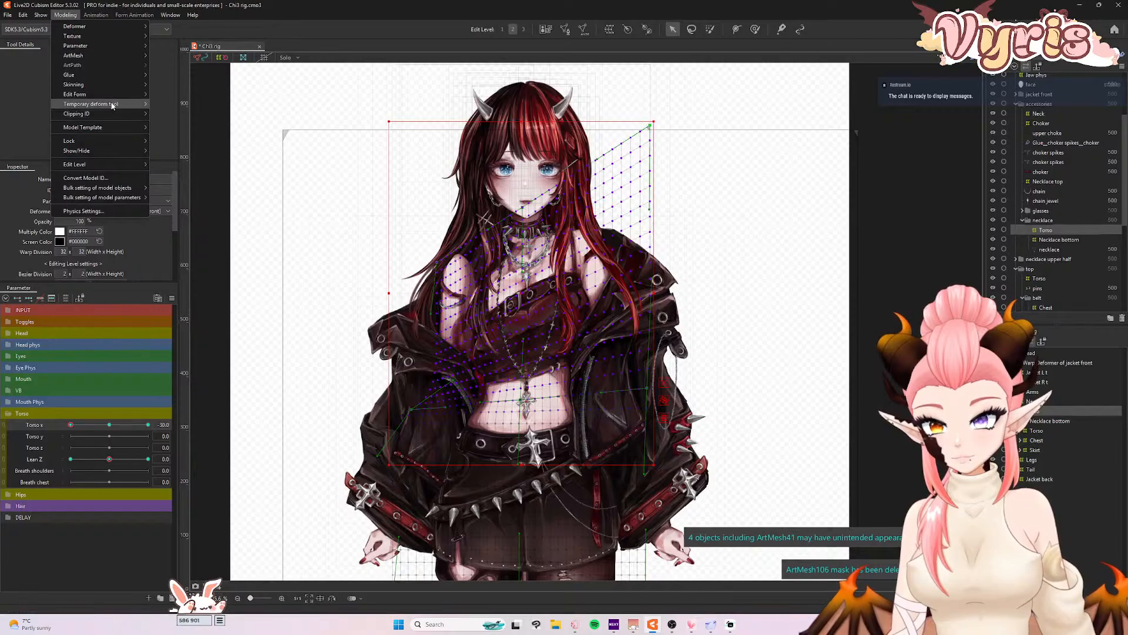
{"action": "left_click", "coordinate": [188, 143]}
{"action": "left_click_drag", "start_coordinate": [395, 125], "coordinate": [395, 93]}
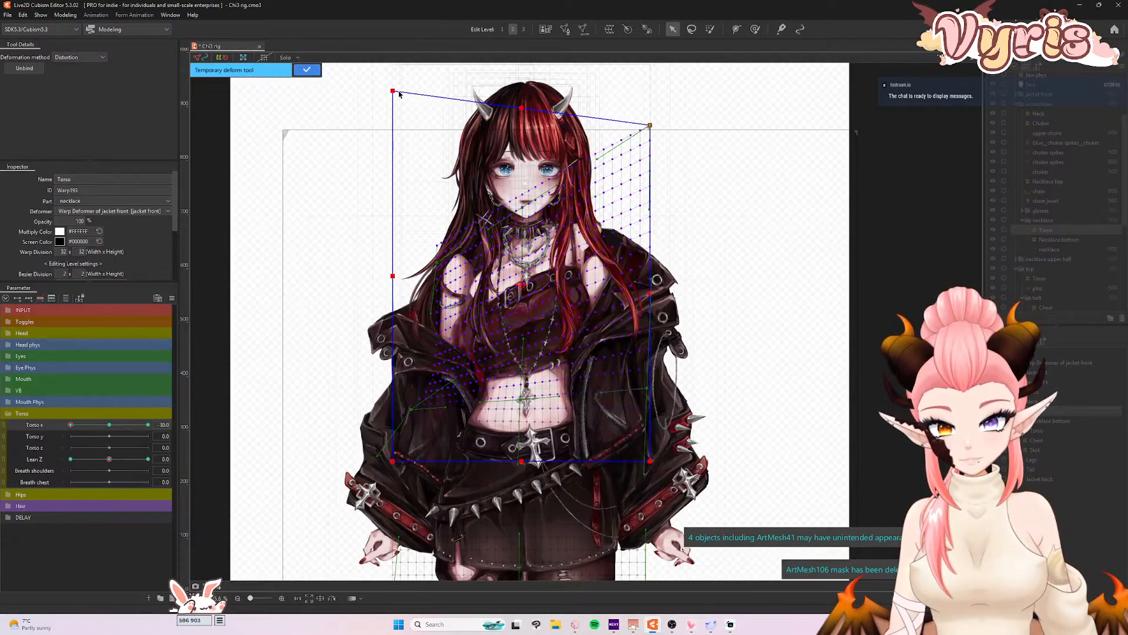
{"action": "left_click_drag", "start_coordinate": [652, 125], "coordinate": [653, 139]}
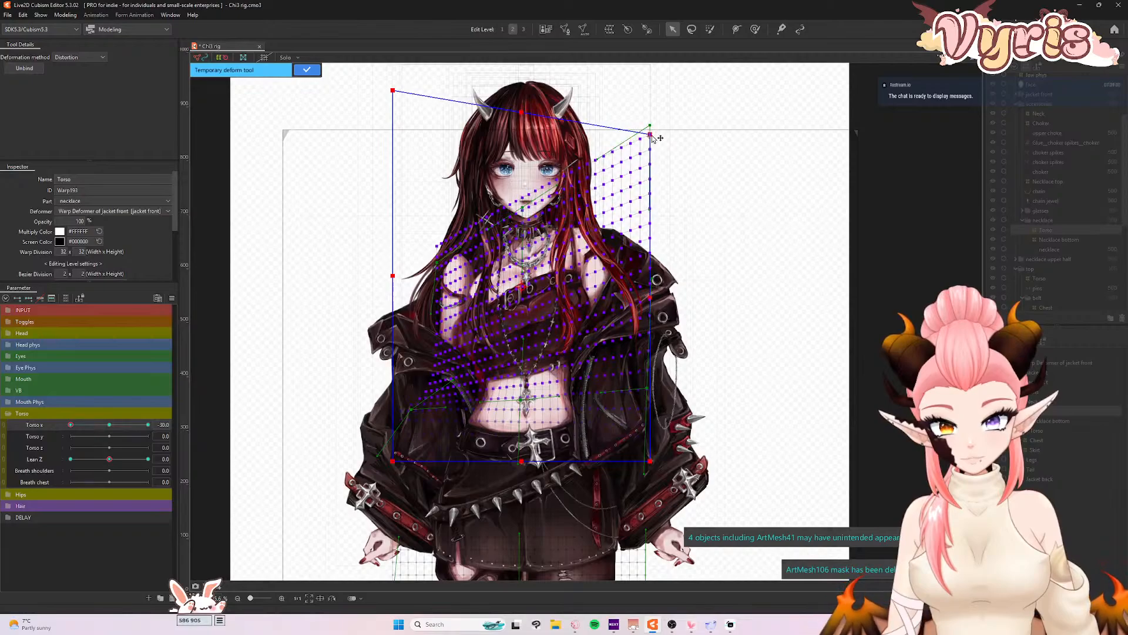
{"action": "left_click_drag", "start_coordinate": [396, 91], "coordinate": [399, 83]}
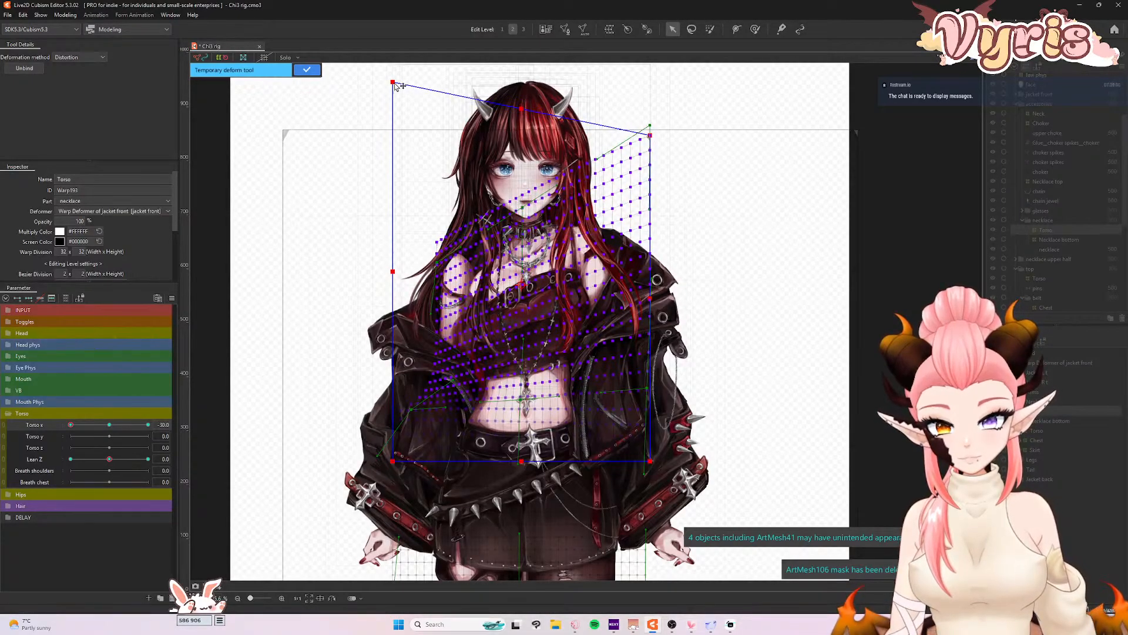
{"action": "left_click_drag", "start_coordinate": [654, 136], "coordinate": [657, 141]}
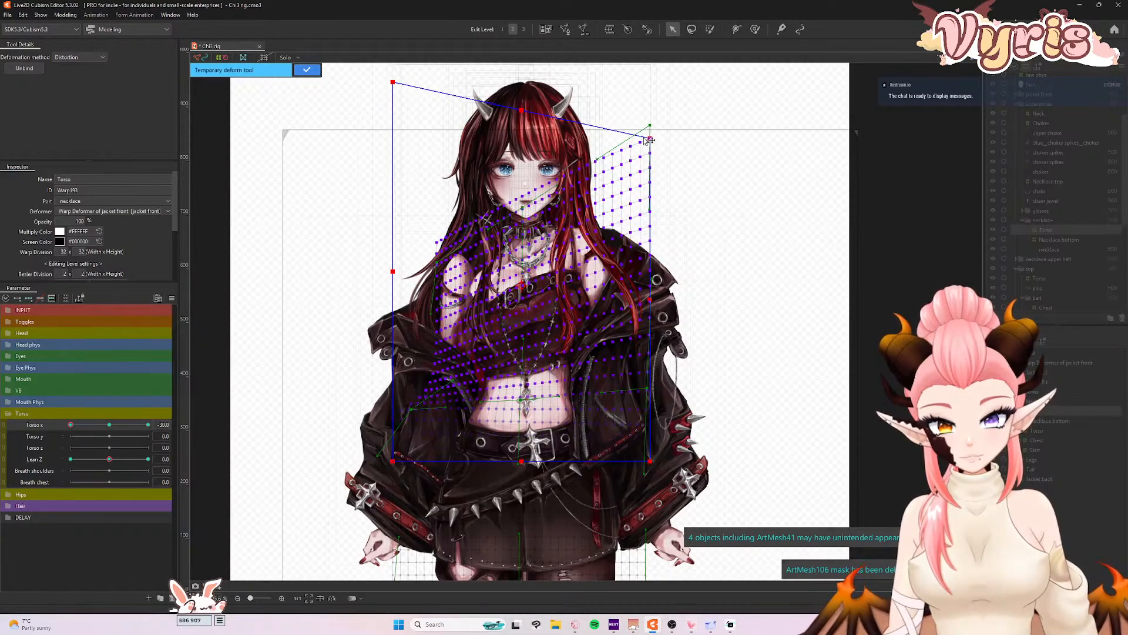
{"action": "left_click", "coordinate": [308, 70]}
- Shift the selected upper Torso grid points slightly down at Torso x -30, checking the Torso x movement
{"action": "left_click_drag", "start_coordinate": [82, 424], "coordinate": [48, 429]}
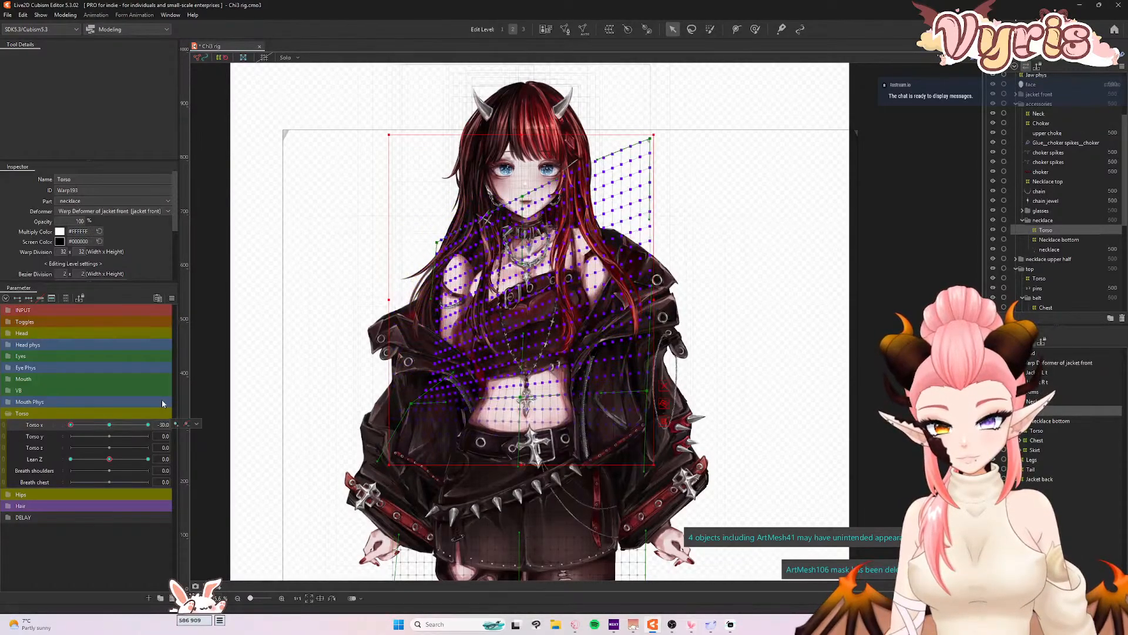
{"action": "left_click_drag", "start_coordinate": [108, 427], "coordinate": [51, 434]}
{"action": "left_click_drag", "start_coordinate": [500, 85], "coordinate": [439, 206]}
{"action": "left_click_drag", "start_coordinate": [487, 154], "coordinate": [523, 138]}
{"action": "mouse_move", "coordinate": [70, 425]}
{"action": "left_mouse_down"}
{"action": "mouse_move", "coordinate": [115, 432]}
{"action": "mouse_move", "coordinate": [71, 433]}
{"action": "left_mouse_up"}
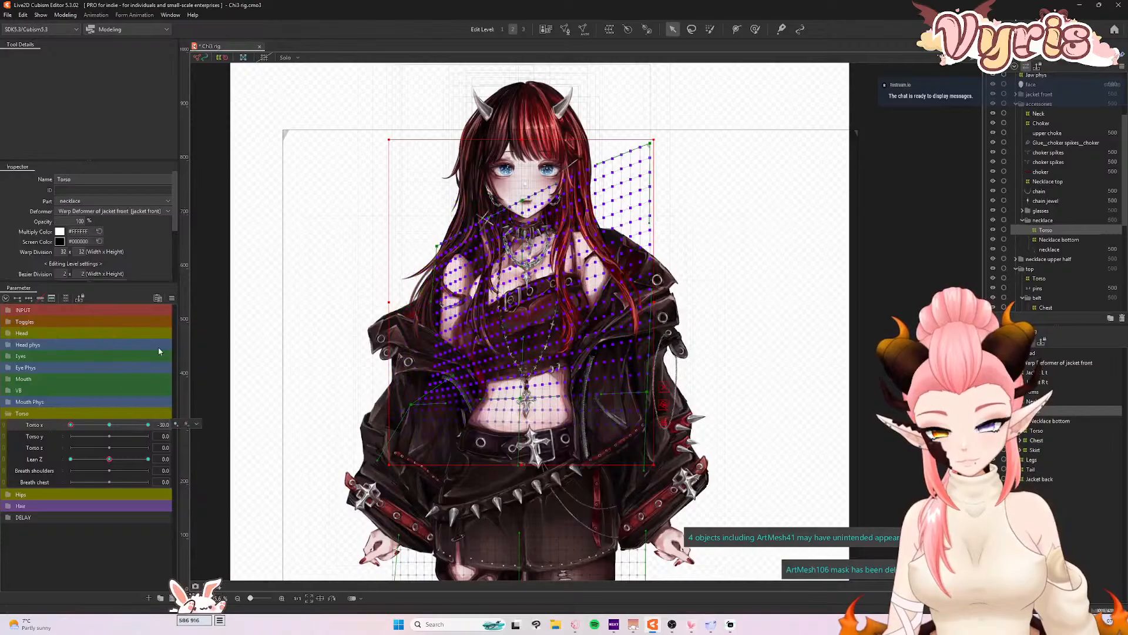
- Mirror the Torso deformer's Torso x -30 form onto Torso x 30
{"action": "right_click", "coordinate": [175, 296]}
{"action": "left_click", "coordinate": [223, 374]}
{"action": "left_click", "coordinate": [551, 395]}
{"action": "left_click_drag", "start_coordinate": [84, 428], "coordinate": [181, 429]}
- Fine-tune the selected Torso grid points at Torso x 30 with small sideways nudges, ending slightly further left, while checking the movement
{"action": "left_click_drag", "start_coordinate": [522, 302], "coordinate": [525, 301]}
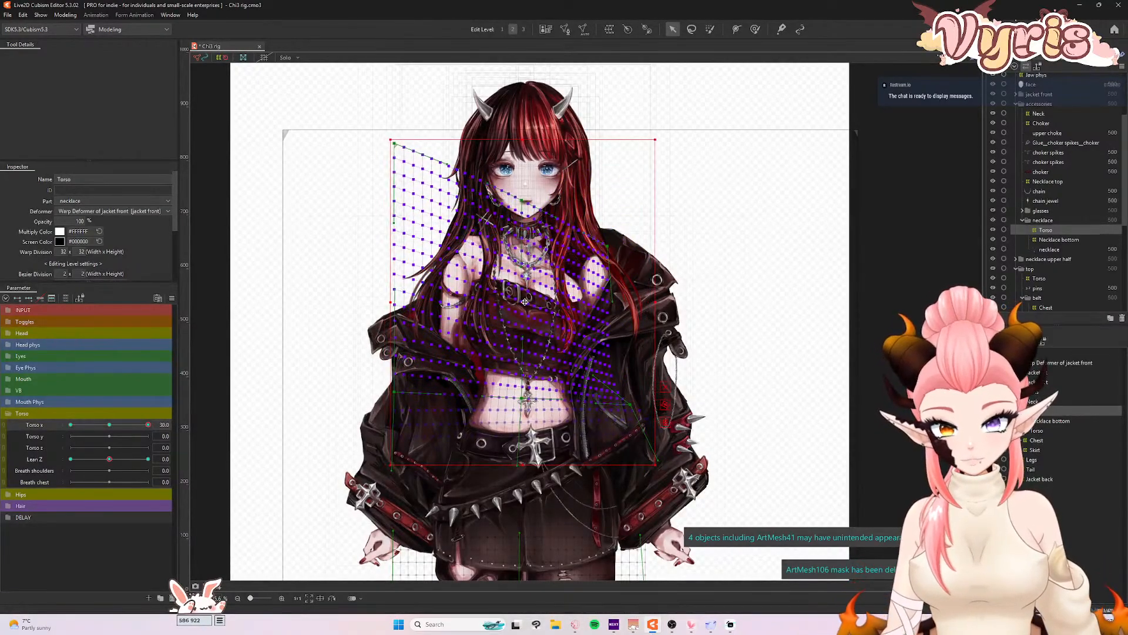
{"action": "mouse_move", "coordinate": [137, 427]}
{"action": "left_mouse_down"}
{"action": "mouse_move", "coordinate": [215, 431]}
{"action": "mouse_move", "coordinate": [35, 428]}
{"action": "mouse_move", "coordinate": [160, 428]}
{"action": "left_mouse_up"}
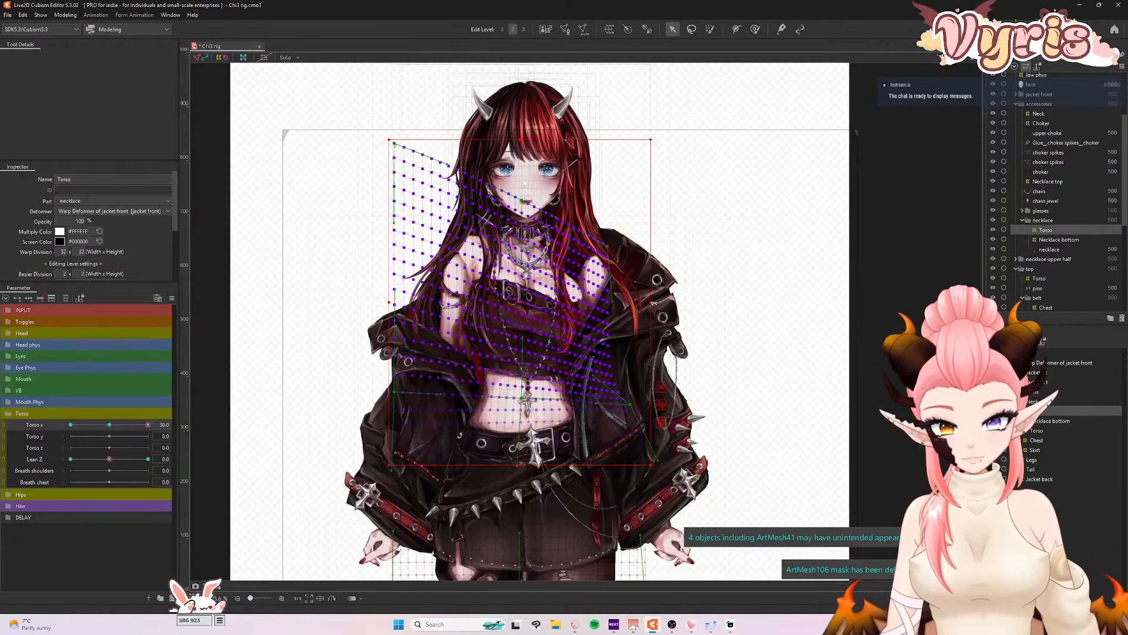
{"action": "left_click_drag", "start_coordinate": [658, 303], "coordinate": [655, 302]}
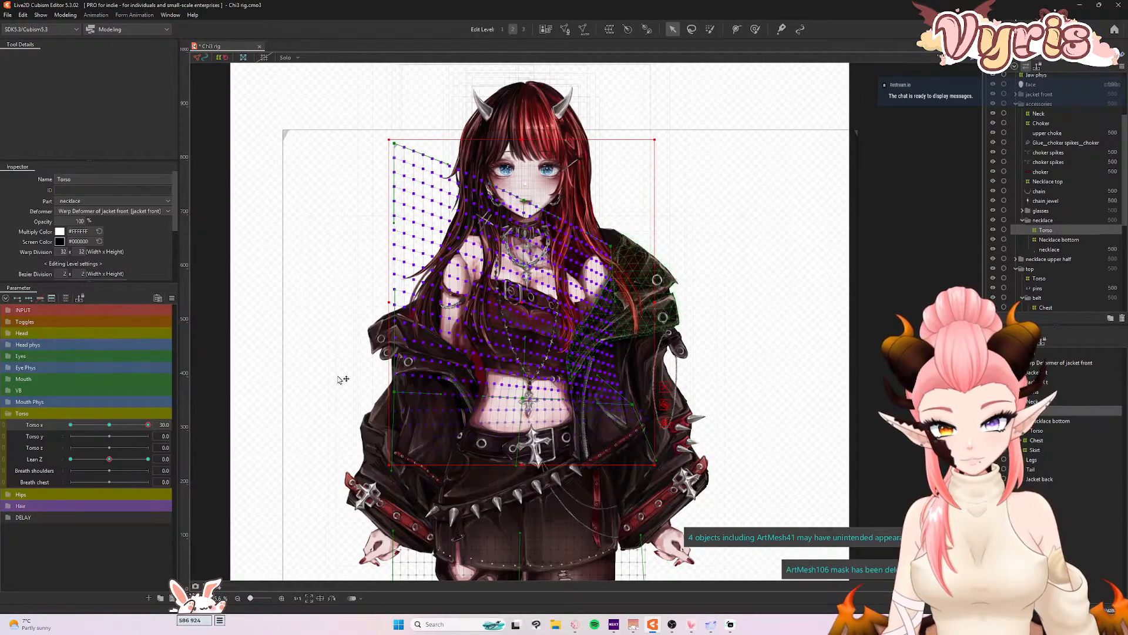
{"action": "left_click_drag", "start_coordinate": [145, 425], "coordinate": [227, 431]}
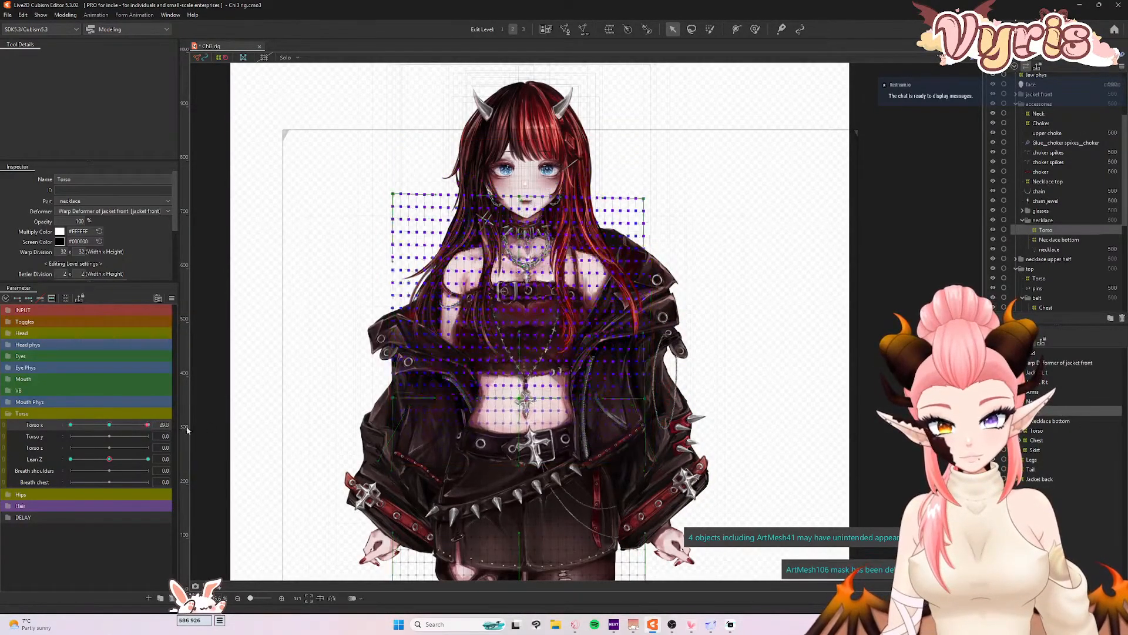
{"action": "left_click_drag", "start_coordinate": [568, 308], "coordinate": [566, 308]}
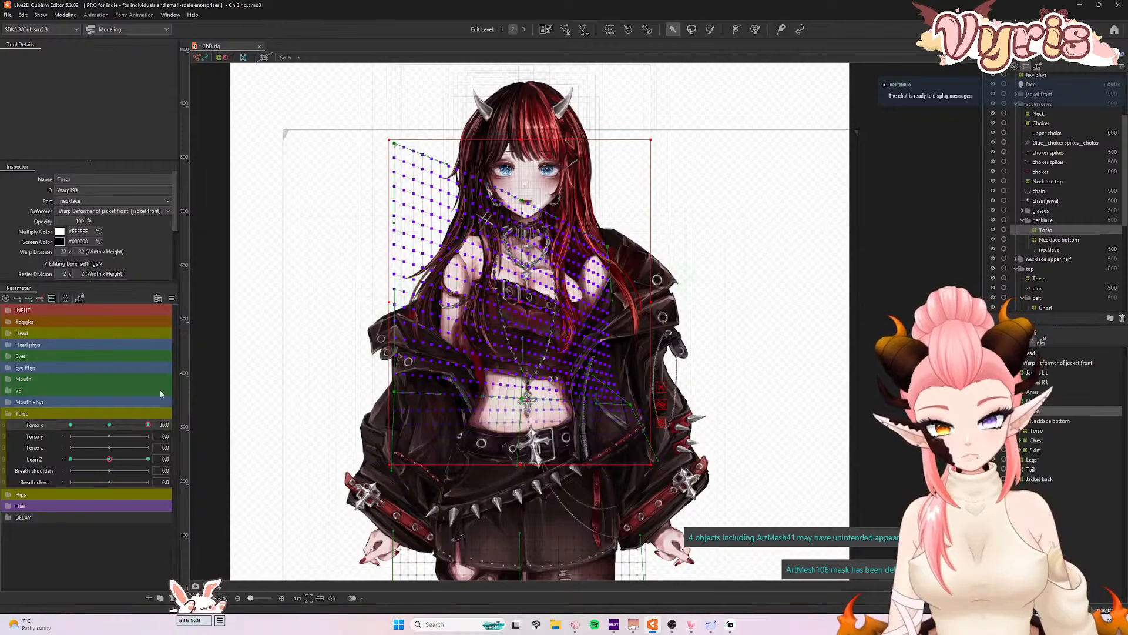
{"action": "left_click_drag", "start_coordinate": [141, 427], "coordinate": [174, 425]}
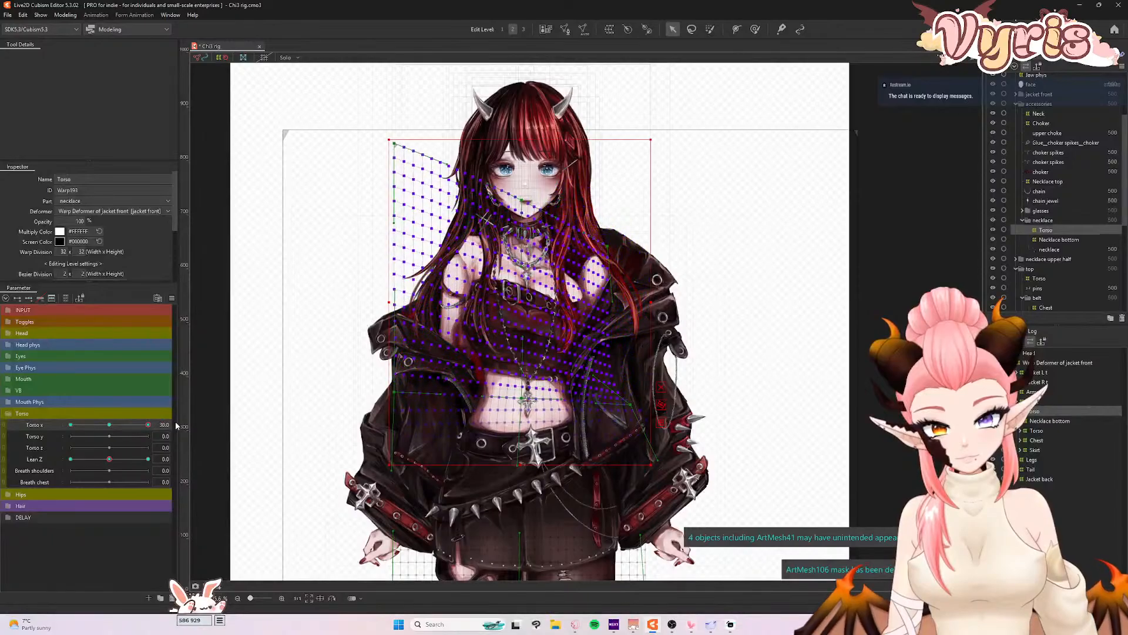
{"action": "left_click_drag", "start_coordinate": [518, 298], "coordinate": [514, 298]}
{"action": "left_click_drag", "start_coordinate": [135, 421], "coordinate": [172, 429]}
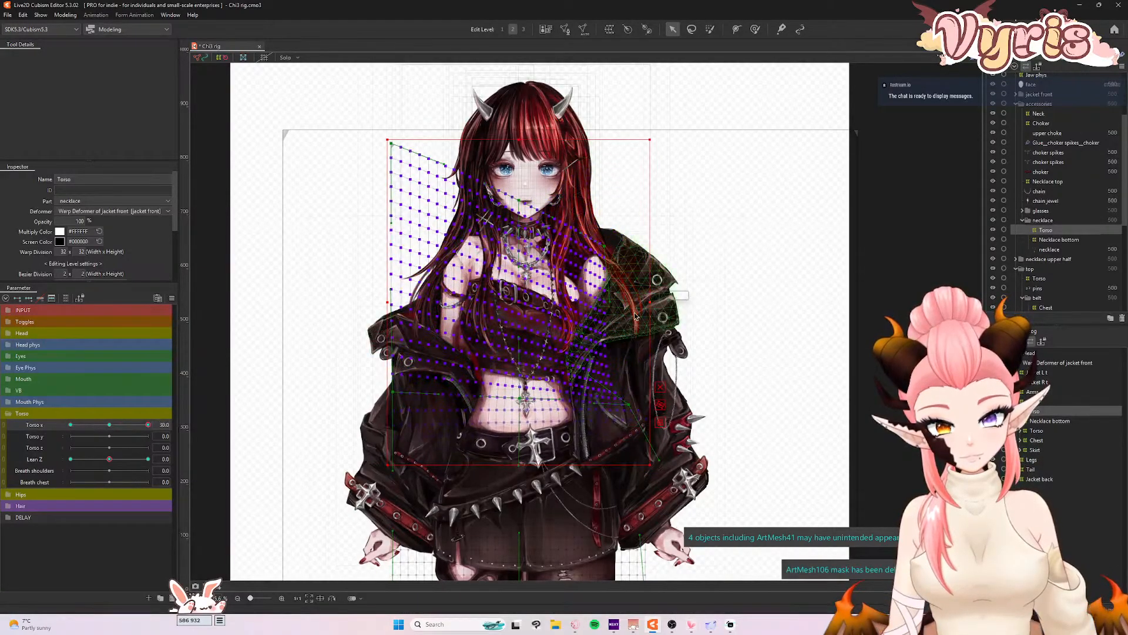
- Reset Torso x to 0 and synthesize the Torso deformer's corners for Torso x and Lean Z using the default value
{"action": "left_click_drag", "start_coordinate": [106, 426], "coordinate": [149, 433]}
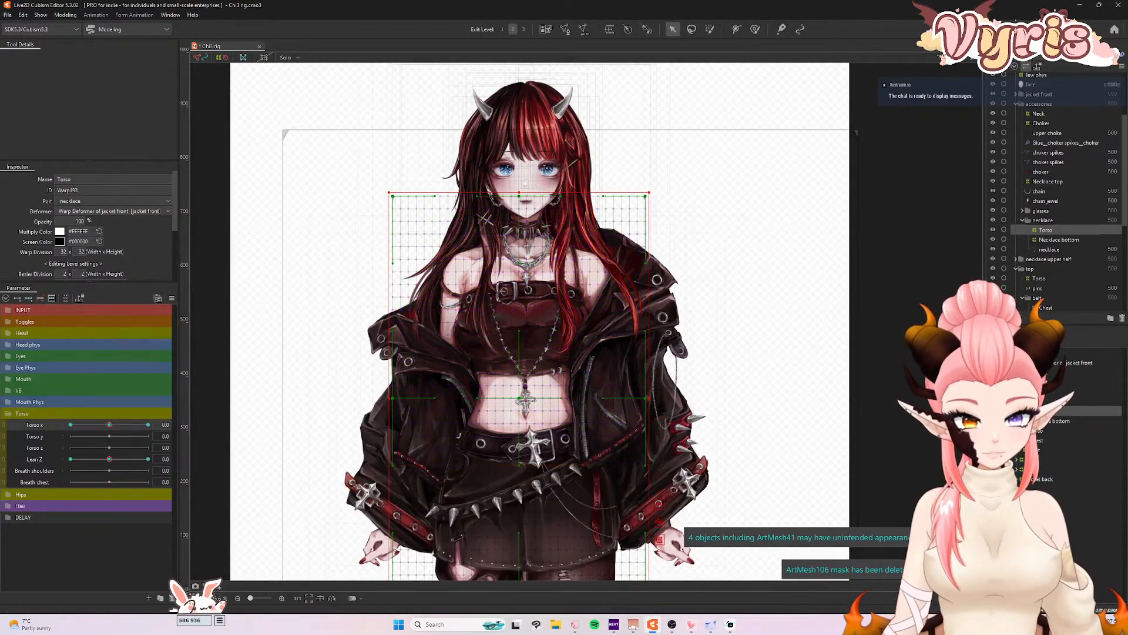
{"action": "key", "text": "ctrl+shift+c"}
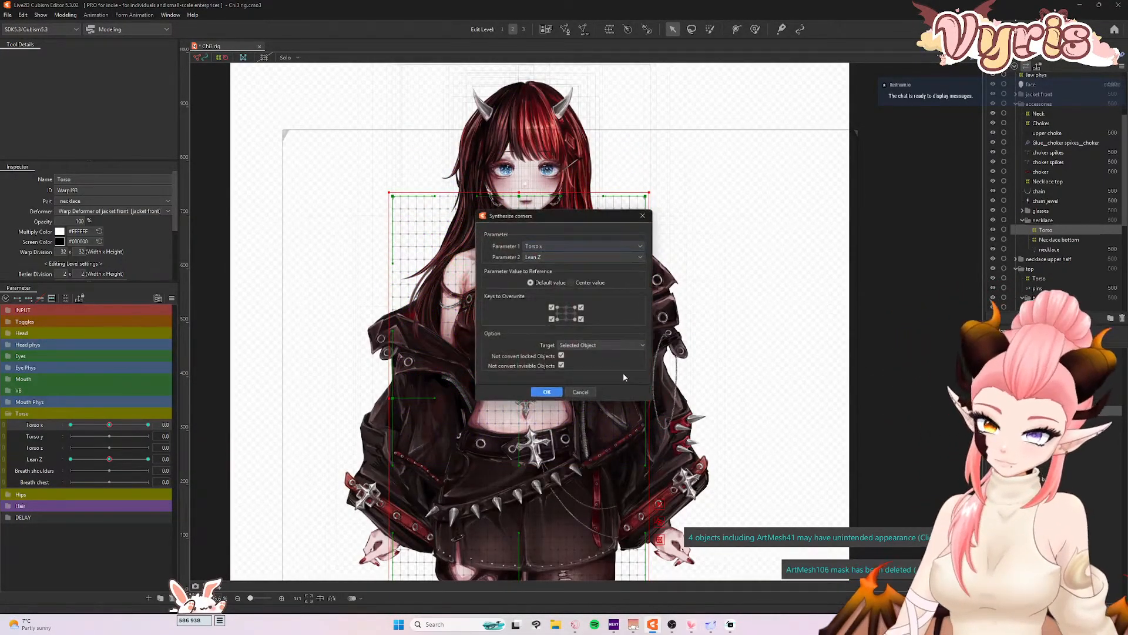
{"action": "left_click", "coordinate": [549, 392]}
- Add Torso x keys to the Chest deformer and shift its grid centre slightly left at Torso x -30, checking the movement
{"action": "left_click", "coordinate": [1044, 307]}
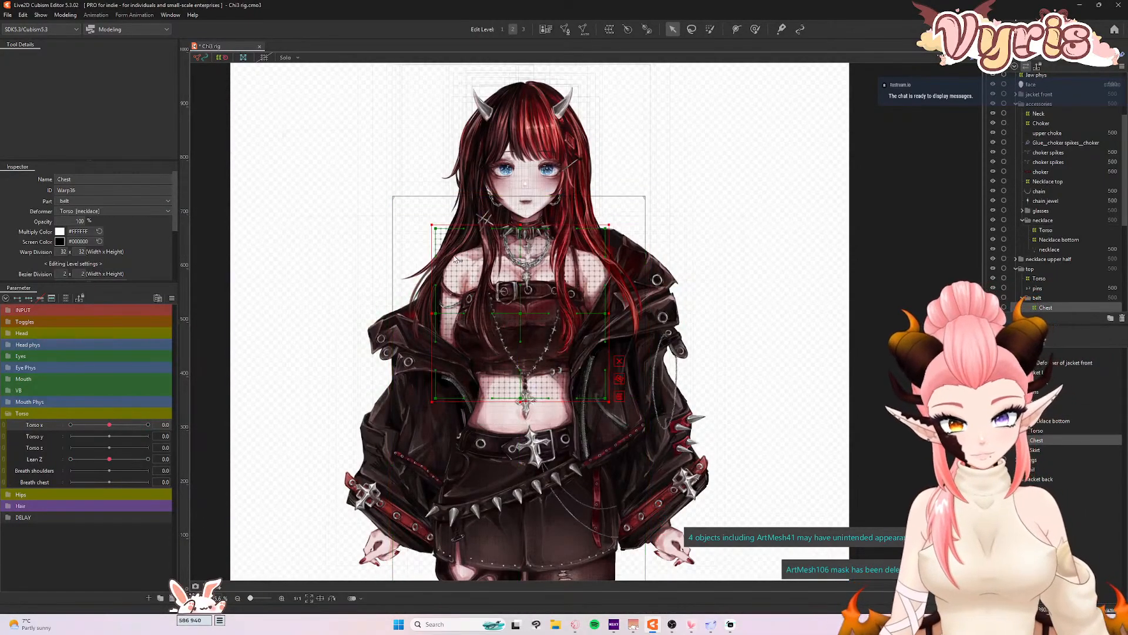
{"action": "scroll", "coordinate": [450, 320], "scroll_direction": "up", "scroll_amount": 3}
{"action": "left_click_drag", "start_coordinate": [109, 424], "coordinate": [29, 433]}
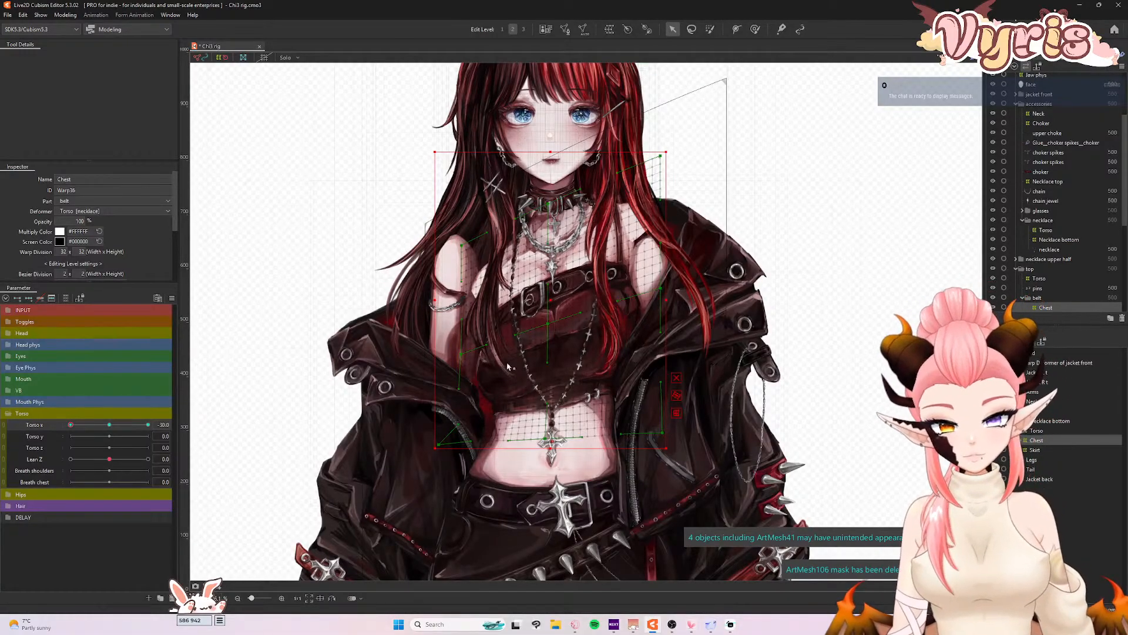
{"action": "left_click_drag", "start_coordinate": [547, 324], "coordinate": [443, 353]}
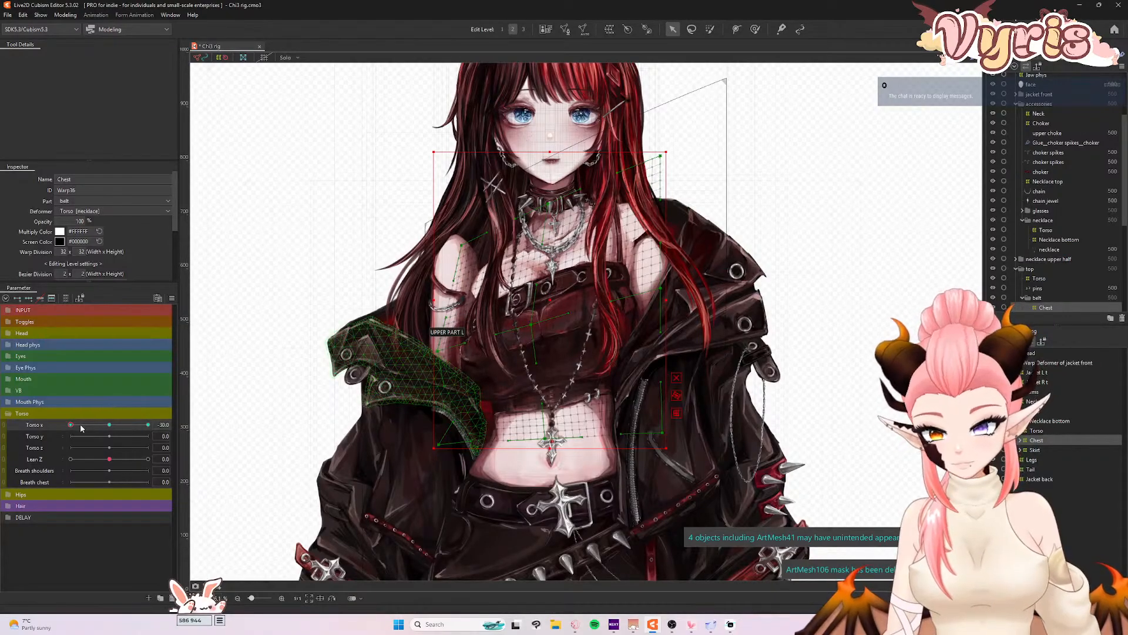
{"action": "left_click", "coordinate": [103, 424]}
{"action": "left_click_drag", "start_coordinate": [103, 426], "coordinate": [53, 427]}
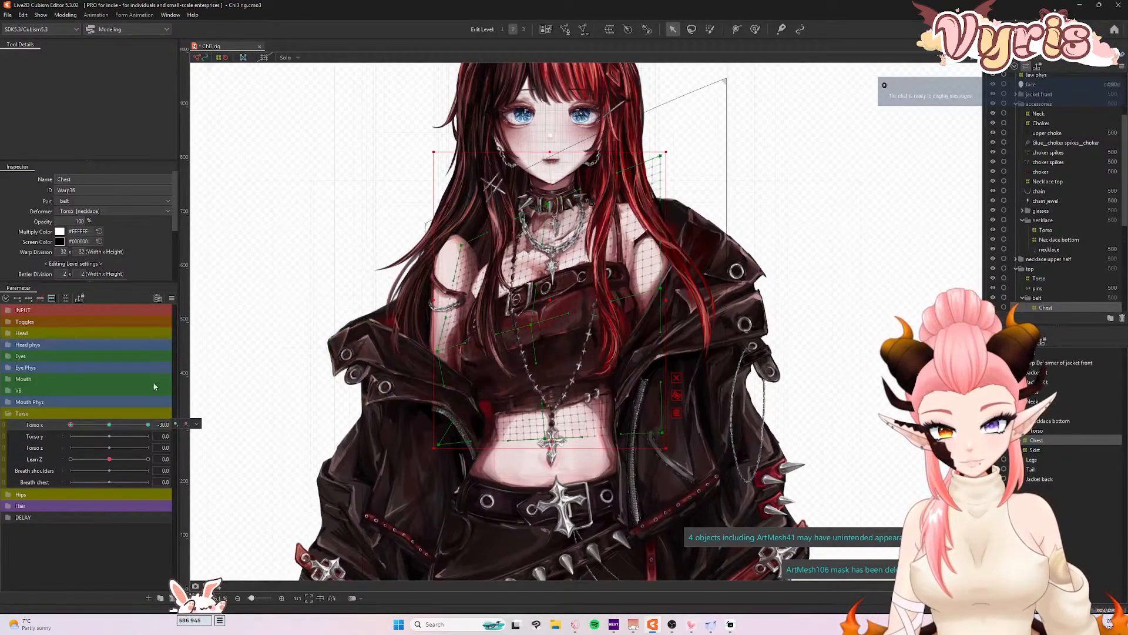
- Pull the right edge of the Chest grid slightly inward at Torso x -30, then return Torso x to 0
{"action": "mouse_move", "coordinate": [70, 424]}
{"action": "left_mouse_down"}
{"action": "mouse_move", "coordinate": [100, 428]}
{"action": "mouse_move", "coordinate": [68, 431]}
{"action": "left_mouse_up"}
{"action": "left_click_drag", "start_coordinate": [668, 301], "coordinate": [661, 306]}
{"action": "left_click_drag", "start_coordinate": [84, 425], "coordinate": [57, 425]}
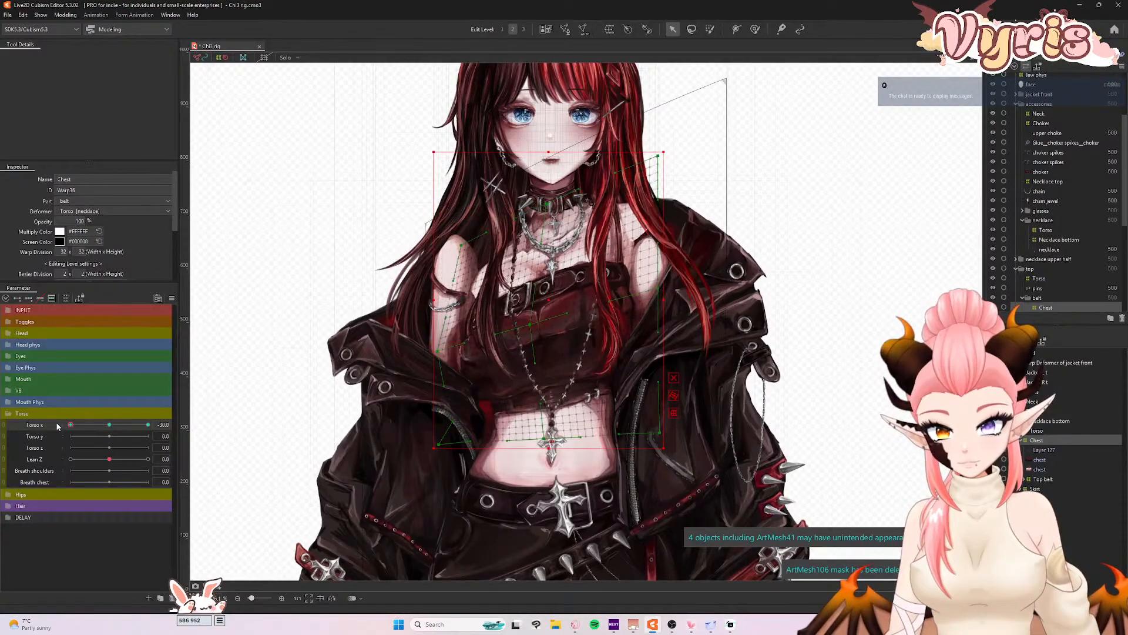
{"action": "left_click", "coordinate": [102, 423]}
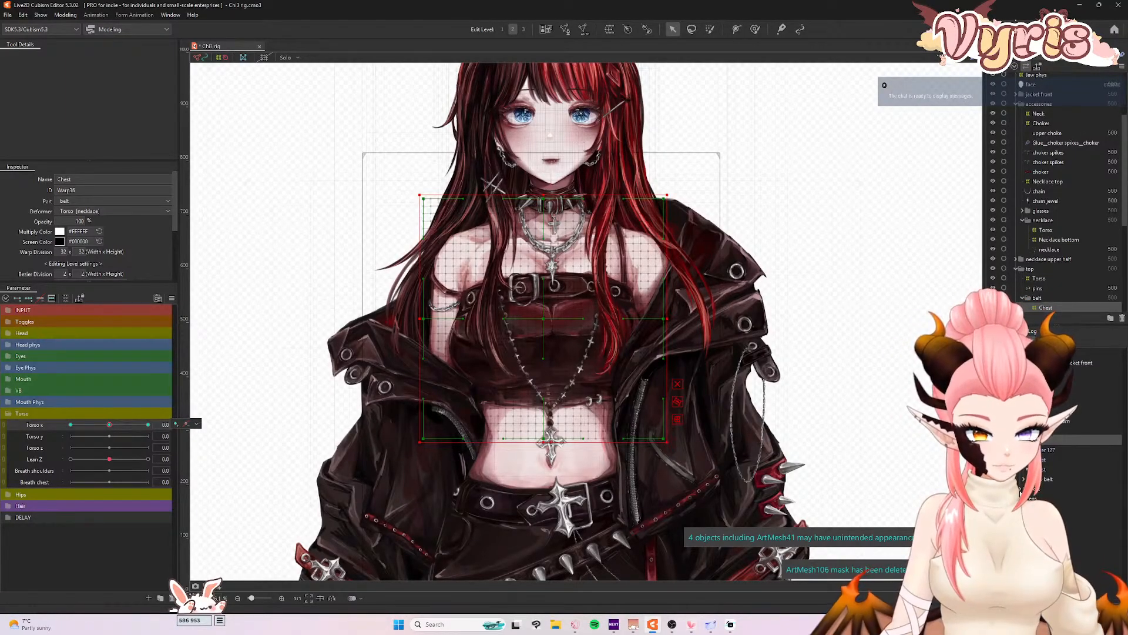
- Reparent the sleeve right mesh from the Torso deformer to the Chest deformer
{"action": "left_click", "coordinate": [1019, 430]}
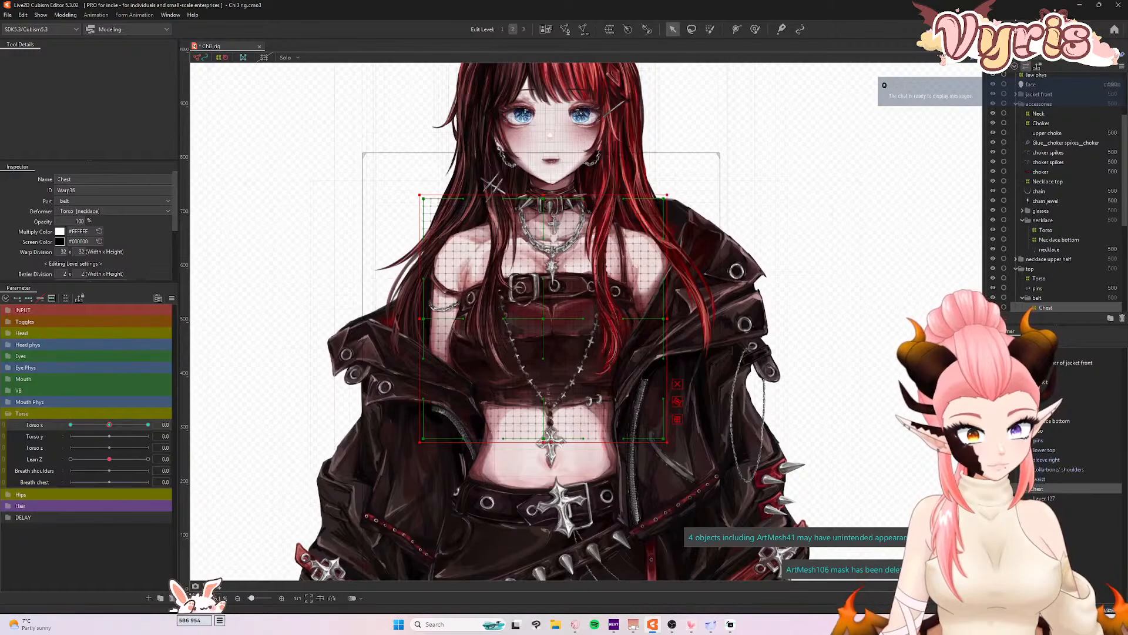
{"action": "left_click", "coordinate": [1054, 461]}
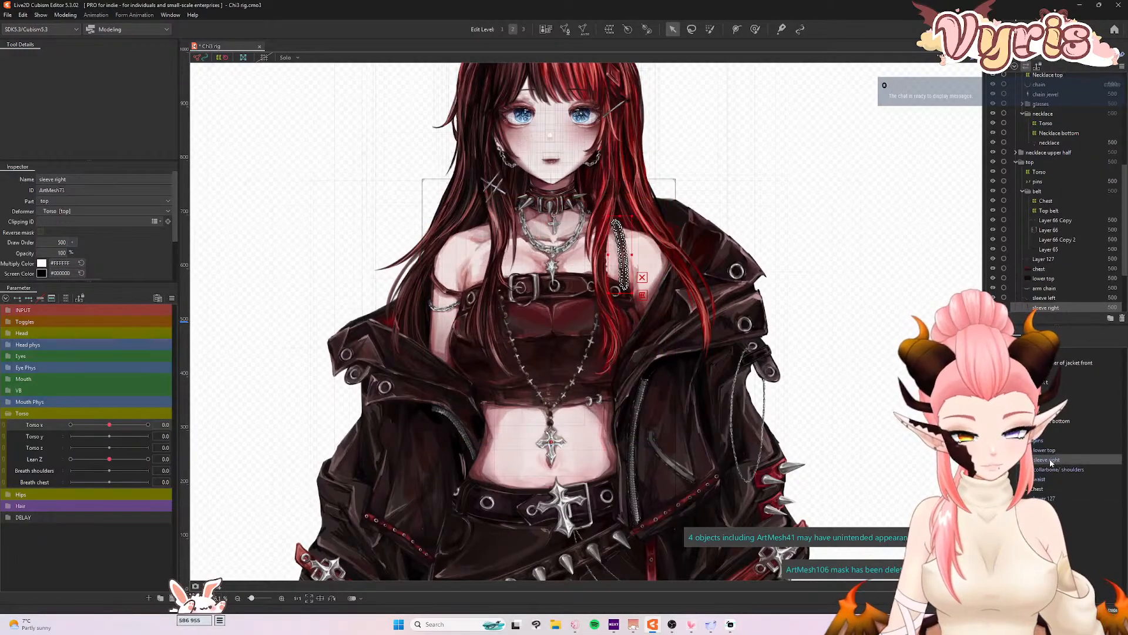
{"action": "left_click_drag", "start_coordinate": [1050, 463], "coordinate": [1052, 487]}
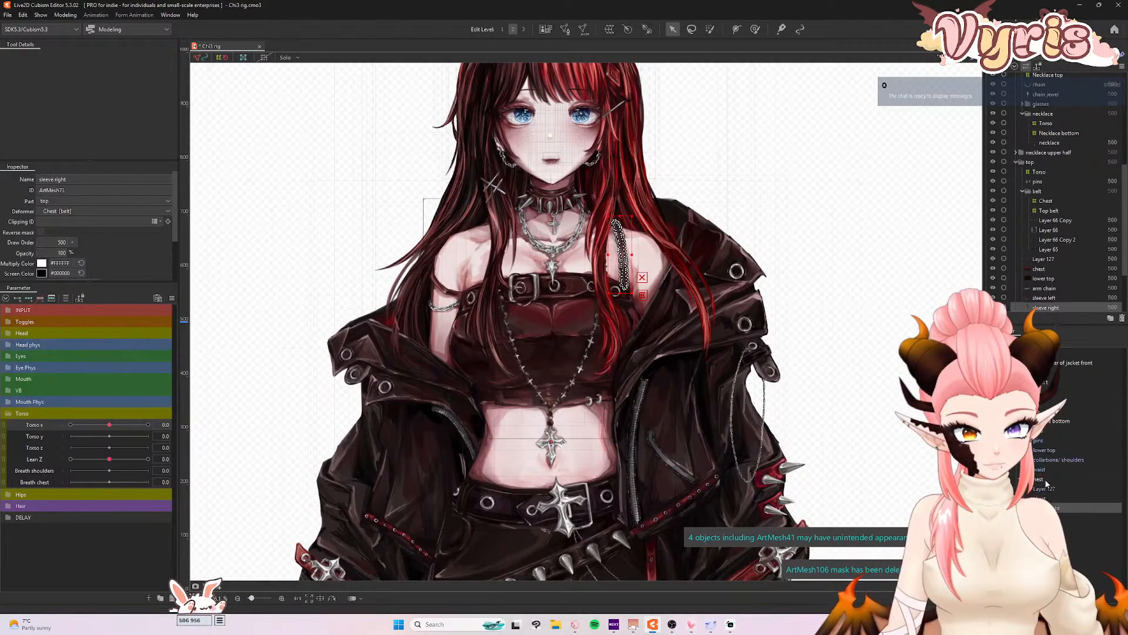
- Mirror the Chest deformer's Torso x -30 form horizontally onto Torso x 30, check the movement and reset Torso x to 0
{"action": "left_click", "coordinate": [1037, 480]}
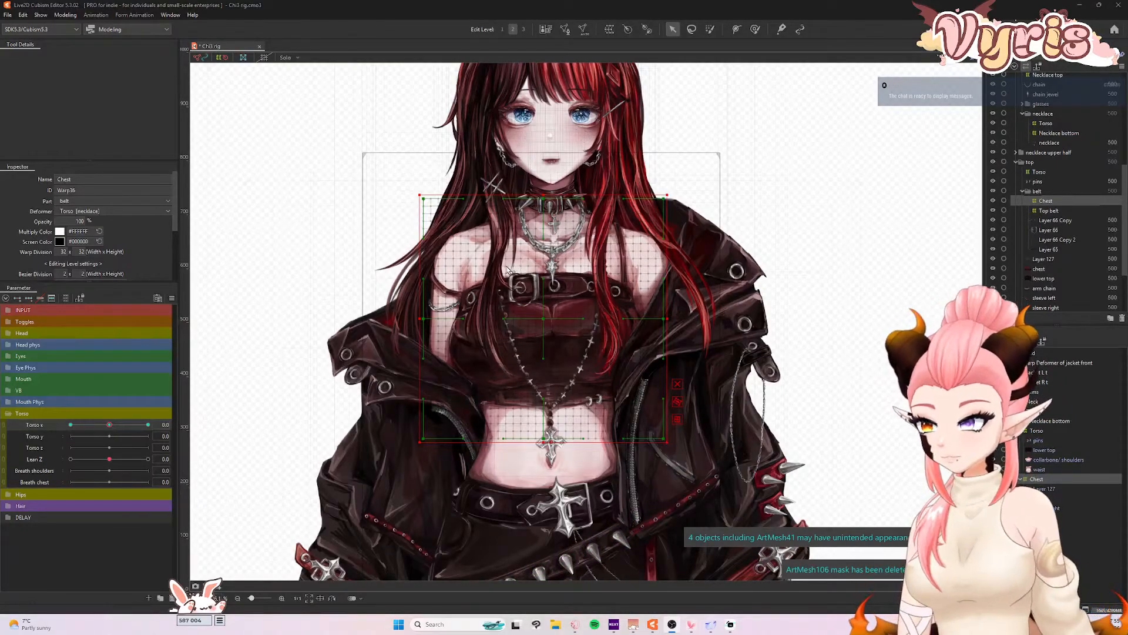
{"action": "left_click_drag", "start_coordinate": [110, 425], "coordinate": [50, 426]}
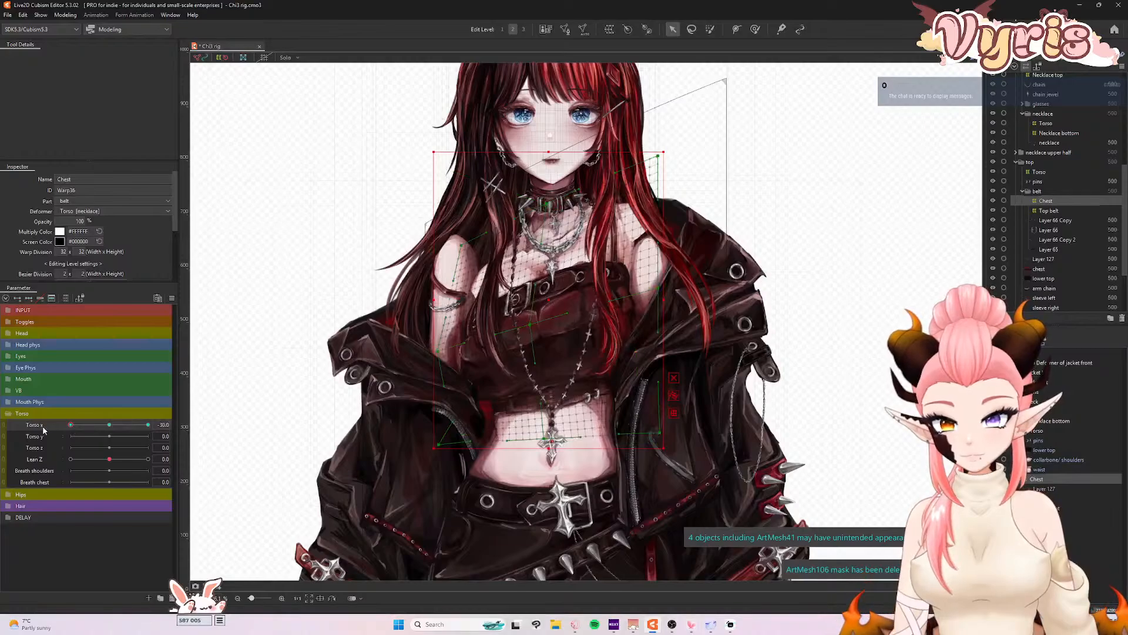
{"action": "mouse_move", "coordinate": [72, 424]}
{"action": "left_mouse_down"}
{"action": "mouse_move", "coordinate": [111, 429]}
{"action": "mouse_move", "coordinate": [66, 433]}
{"action": "left_mouse_up"}
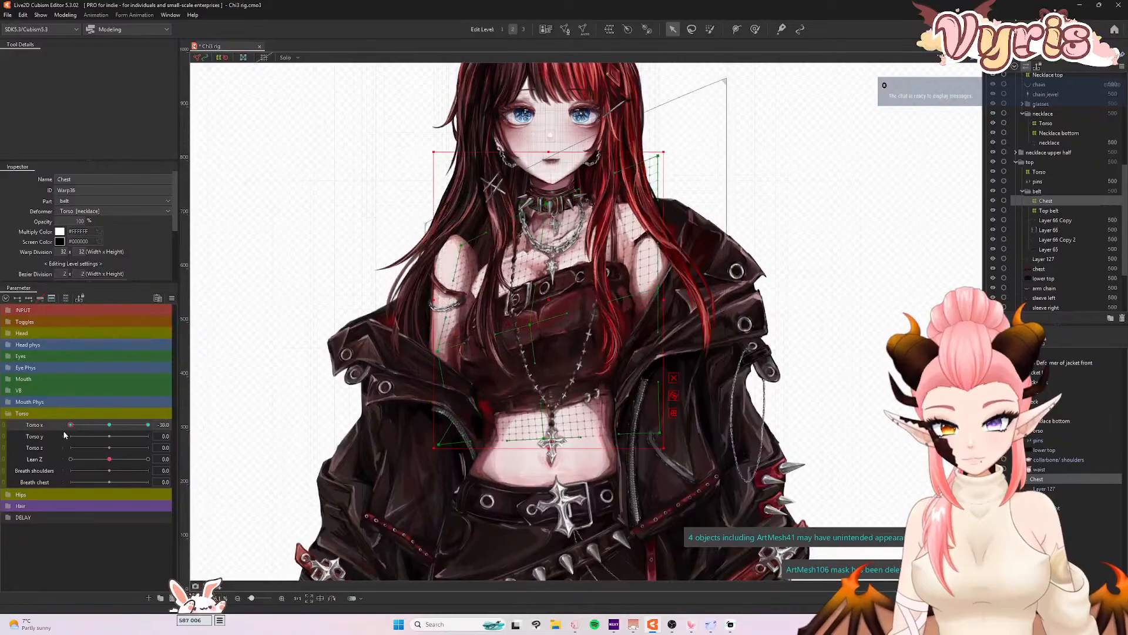
{"action": "right_click", "coordinate": [185, 315]}
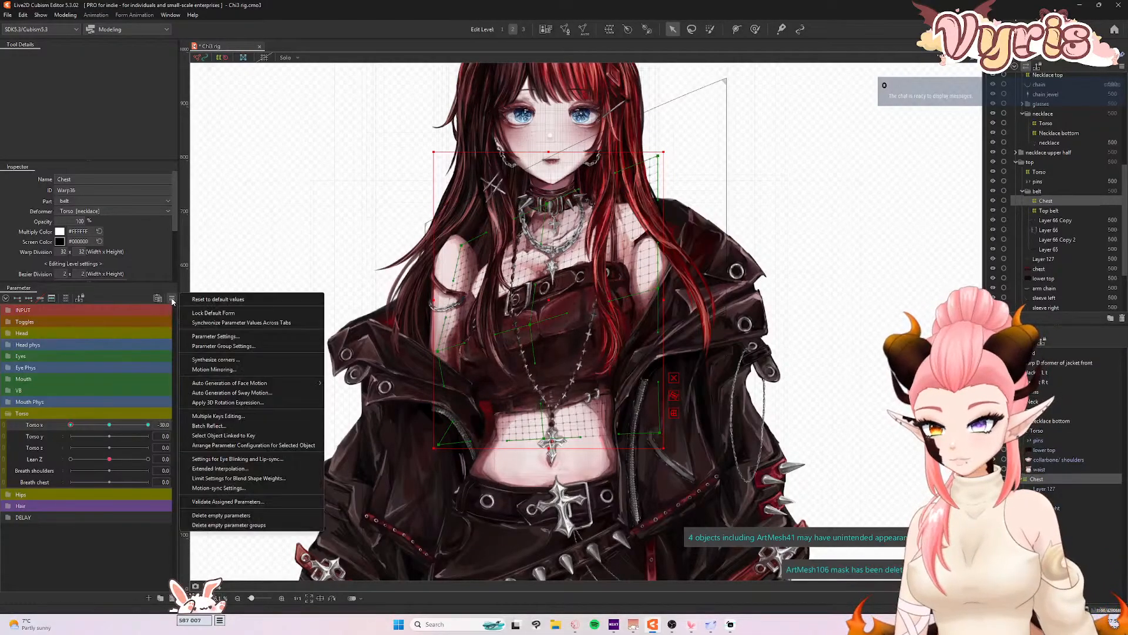
{"action": "left_click", "coordinate": [197, 369]}
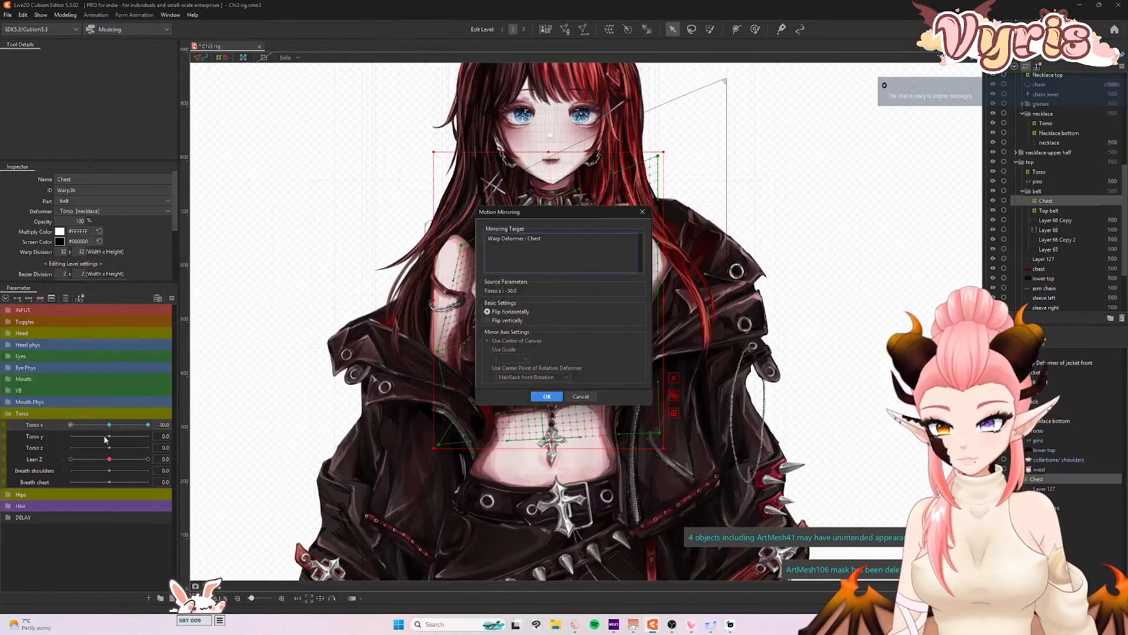
{"action": "left_click", "coordinate": [547, 397]}
{"action": "left_click", "coordinate": [148, 424]}
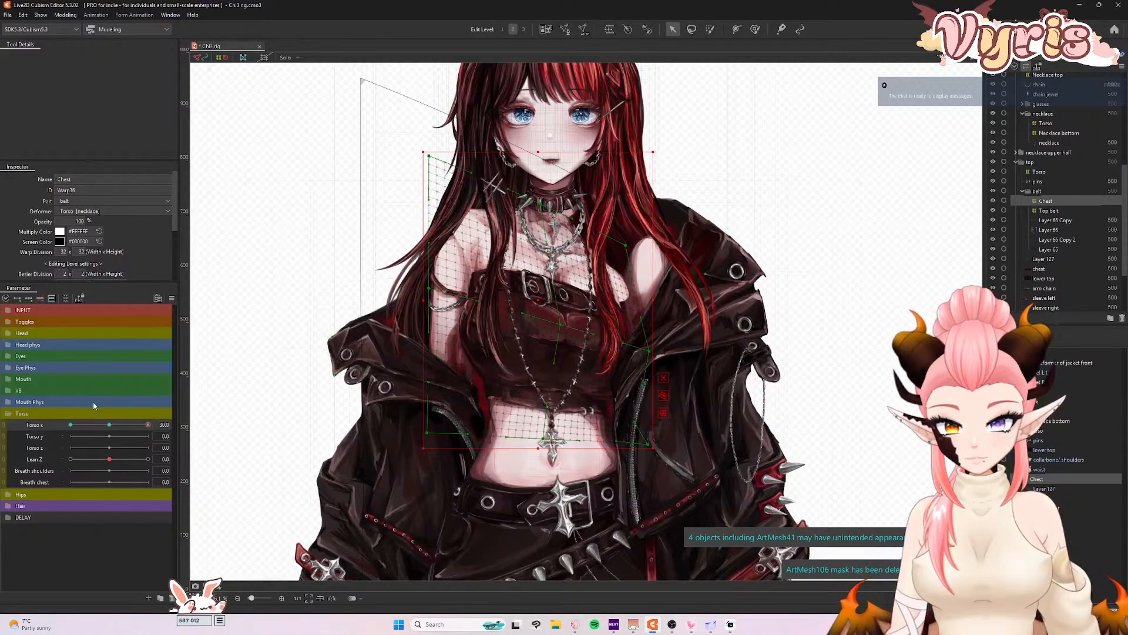
{"action": "left_click_drag", "start_coordinate": [147, 424], "coordinate": [72, 426]}
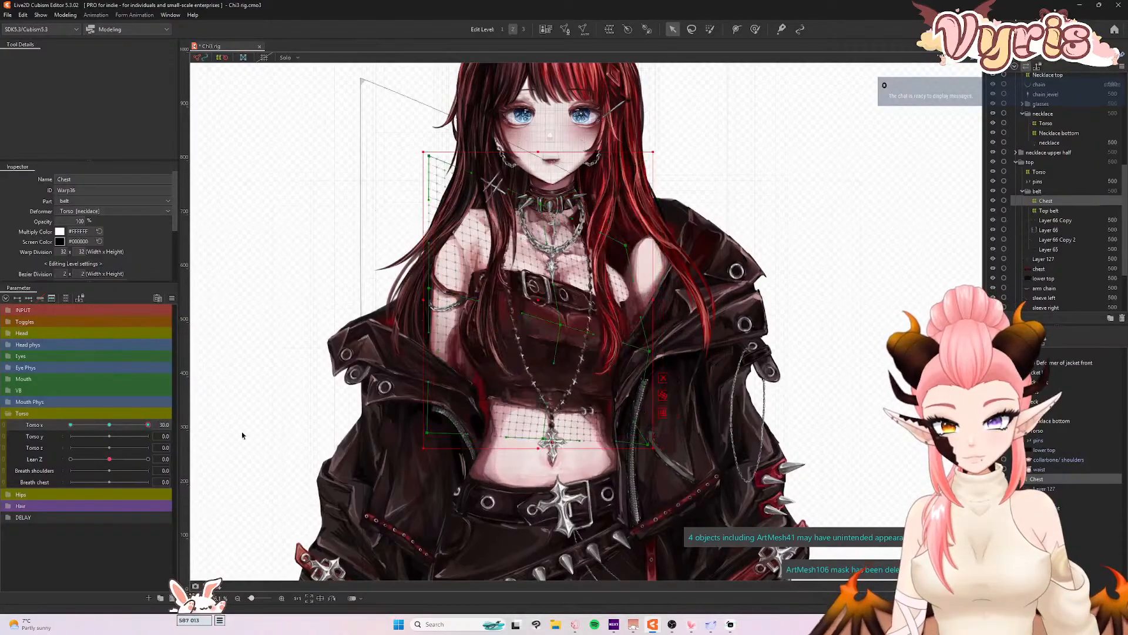
{"action": "left_click_drag", "start_coordinate": [83, 424], "coordinate": [140, 433]}
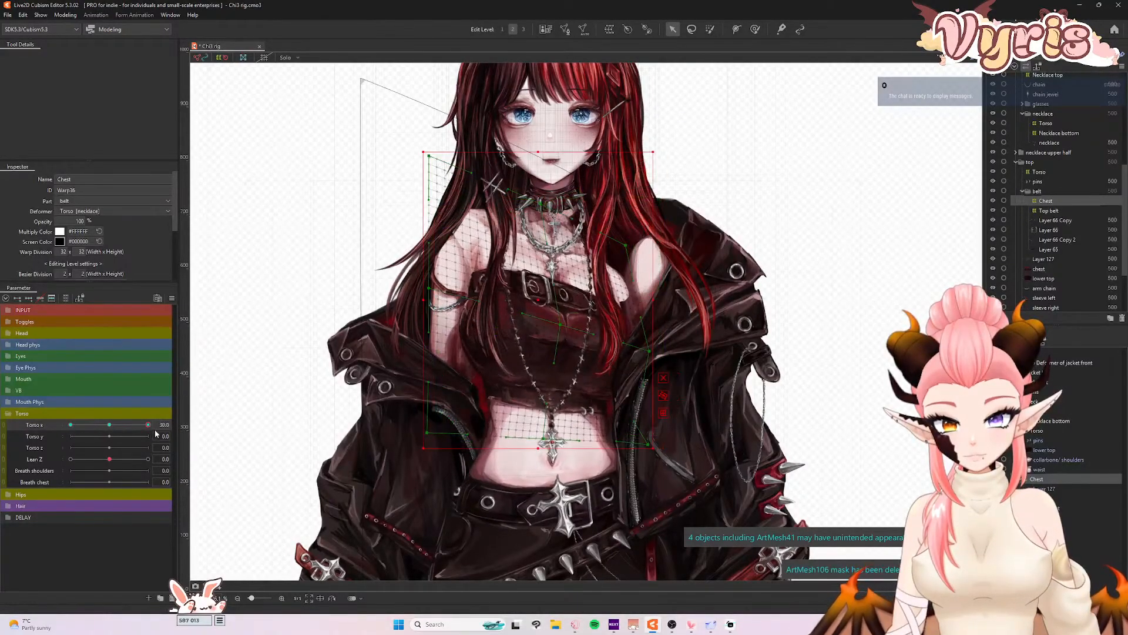
{"action": "left_click", "coordinate": [109, 427]}
{"action": "left_click_drag", "start_coordinate": [109, 426], "coordinate": [156, 432]}
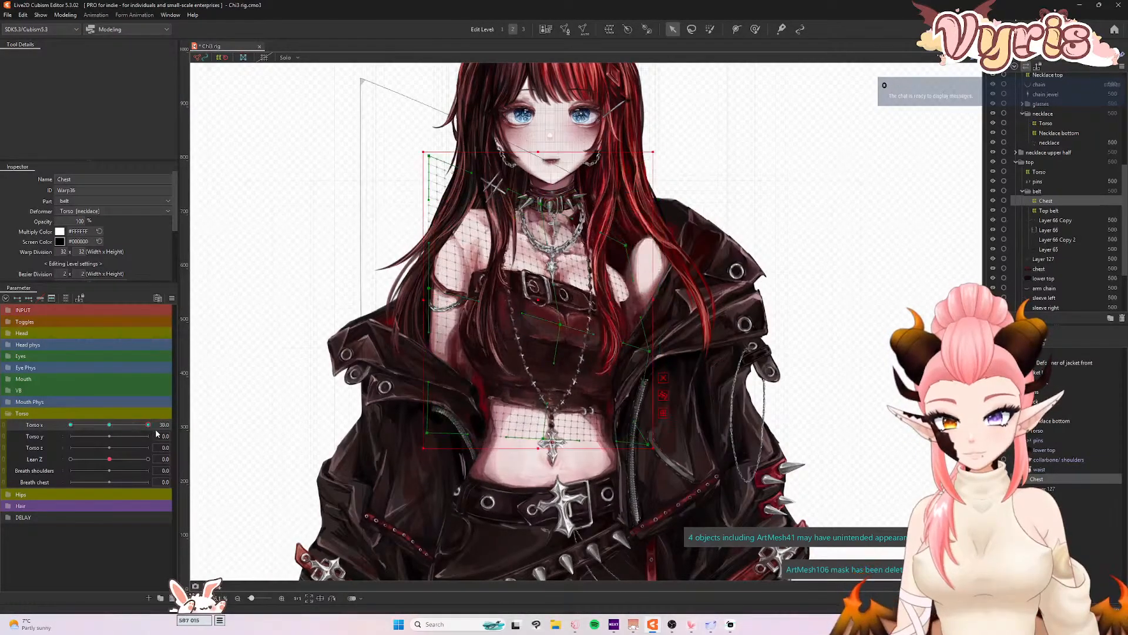
{"action": "left_click", "coordinate": [110, 425]}
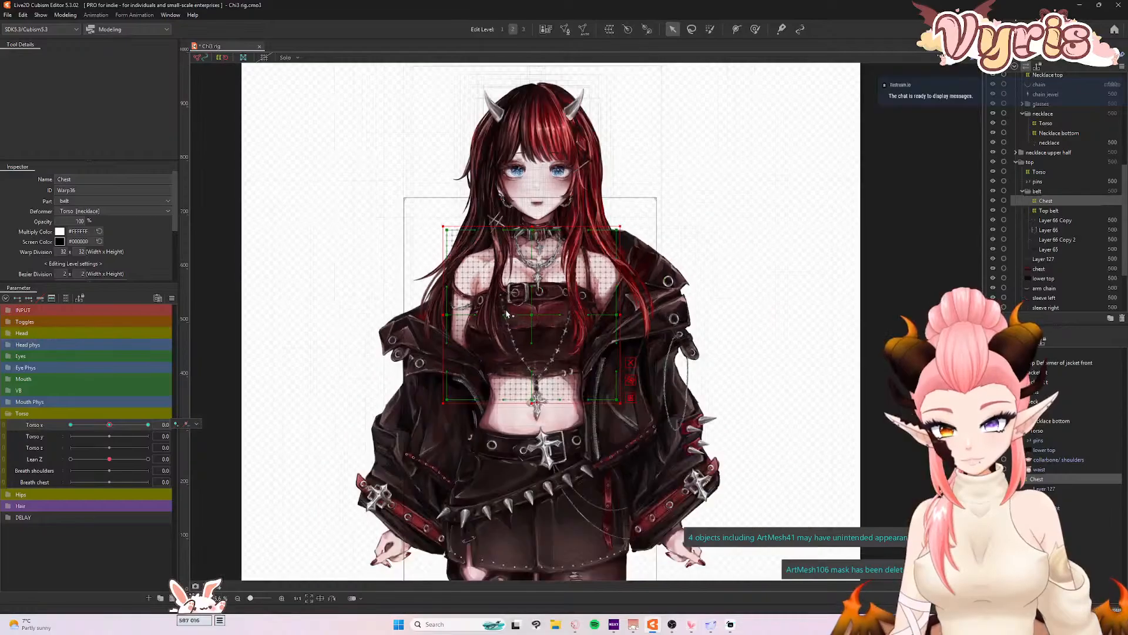
- Add Torso x keys to the Necklace bottom deformer and shift its middle left at Torso x -30, adjusting the right side slightly inward
{"action": "scroll", "coordinate": [578, 369], "scroll_direction": "down", "scroll_amount": 1}
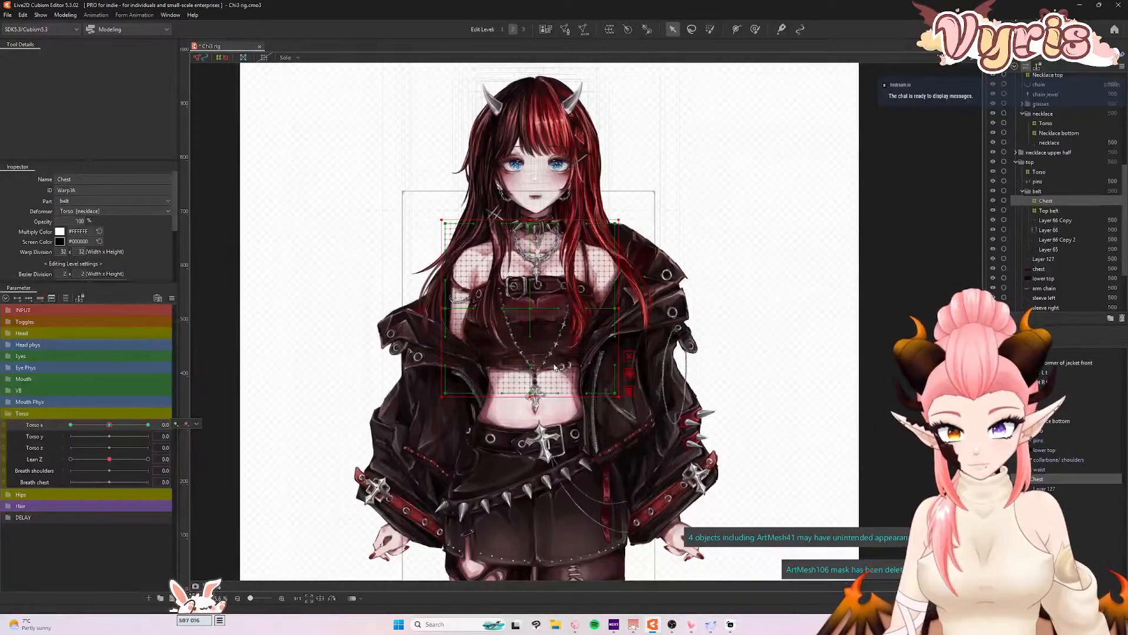
{"action": "scroll", "coordinate": [555, 367], "scroll_direction": "up", "scroll_amount": 2}
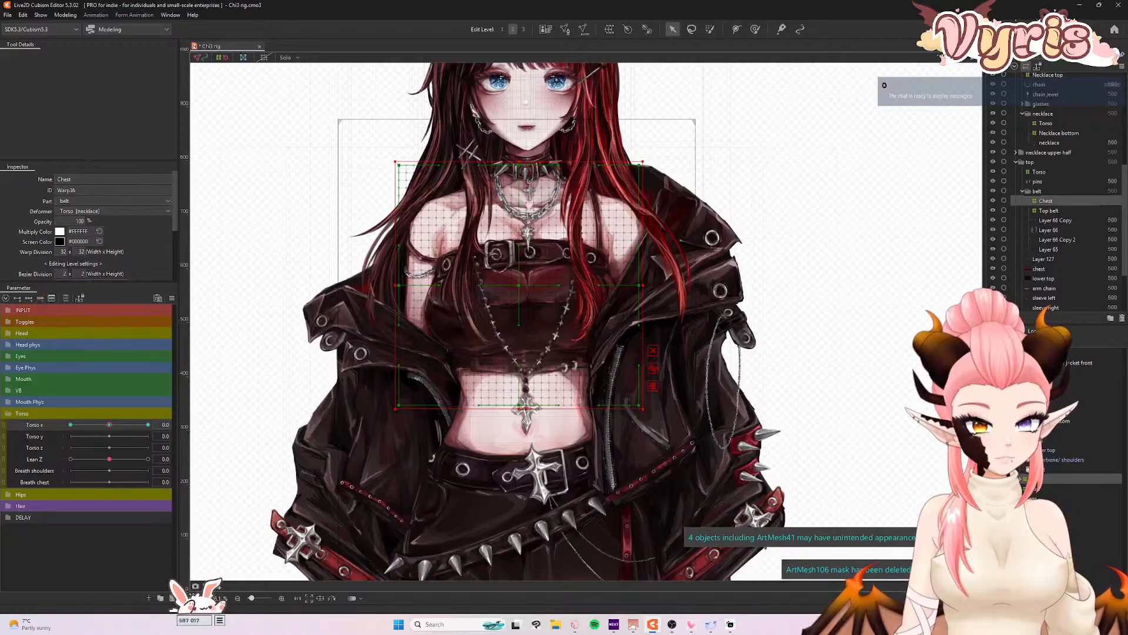
{"action": "left_click", "coordinate": [1021, 430]}
{"action": "left_click", "coordinate": [1049, 420]}
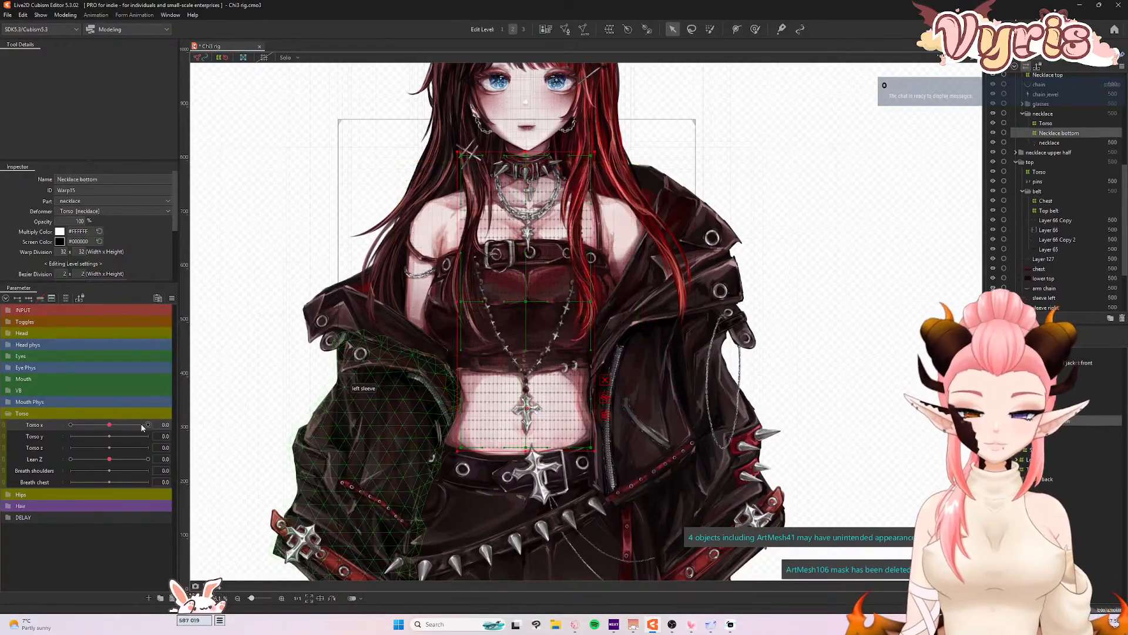
{"action": "left_click_drag", "start_coordinate": [109, 424], "coordinate": [36, 429]}
{"action": "left_click_drag", "start_coordinate": [529, 305], "coordinate": [466, 321]}
{"action": "left_click_drag", "start_coordinate": [588, 288], "coordinate": [574, 293]}
{"action": "left_click_drag", "start_coordinate": [109, 424], "coordinate": [63, 427]}
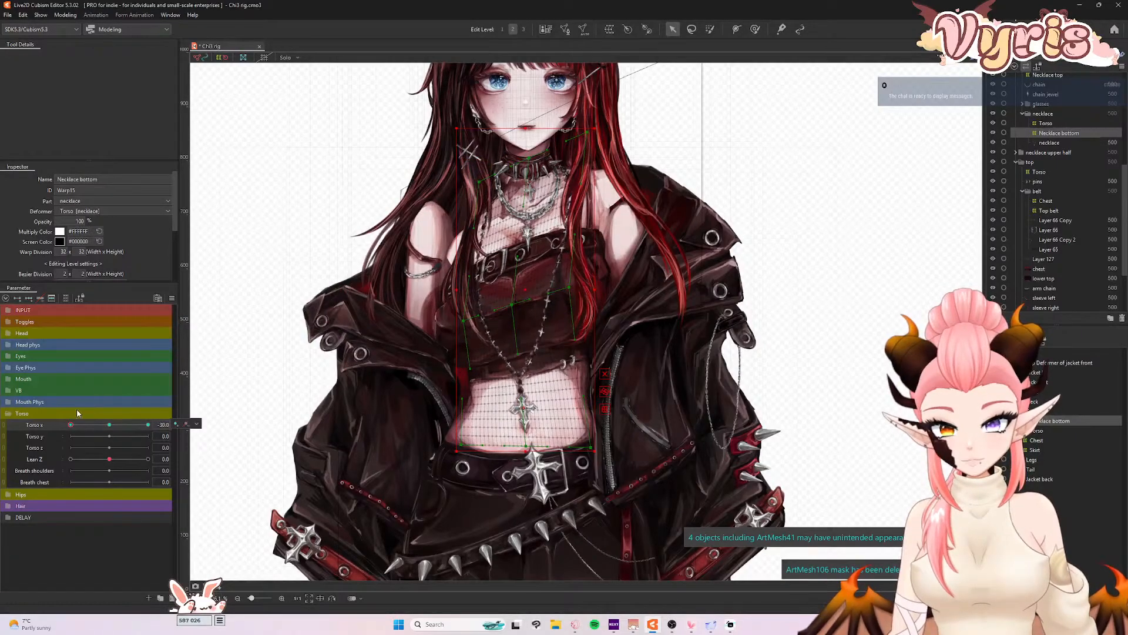
- Mirror the Necklace bottom deformer's Torso x -30 form horizontally onto Torso x 30 and check the movement
{"action": "left_click", "coordinate": [172, 298]}
{"action": "left_click", "coordinate": [207, 370]}
{"action": "left_click", "coordinate": [564, 332]}
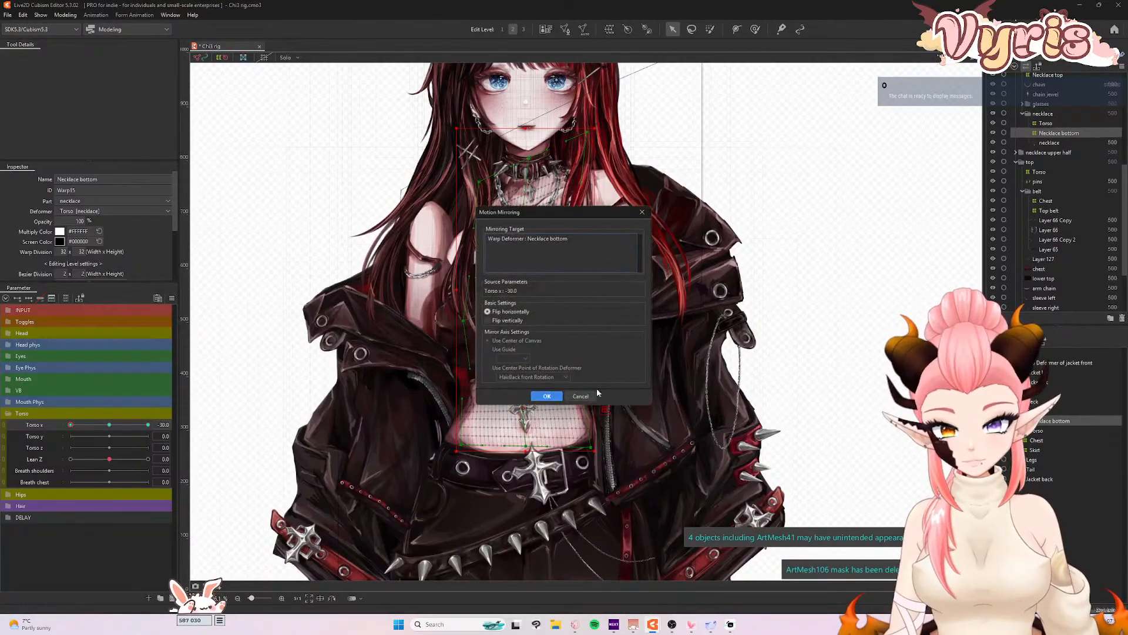
{"action": "left_click", "coordinate": [547, 392]}
{"action": "left_click_drag", "start_coordinate": [94, 431], "coordinate": [51, 442]}
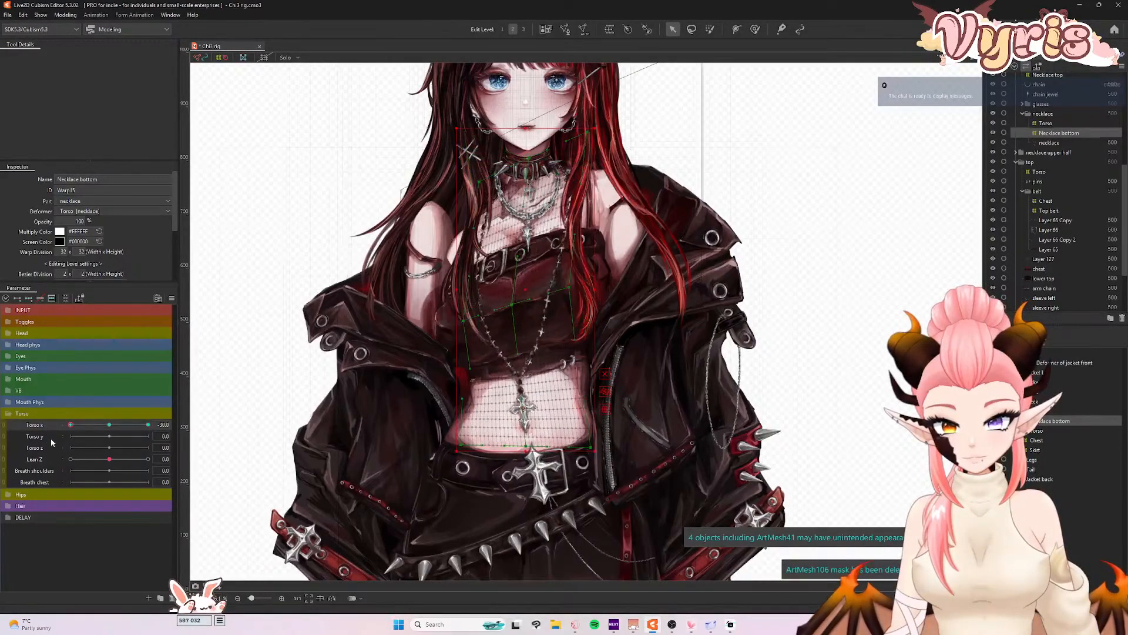
- Shift the lower centre of the Necklace bottom grid left at Torso x -30 and mirror the form again onto Torso x 30
{"action": "left_click_drag", "start_coordinate": [529, 445], "coordinate": [449, 450]}
{"action": "left_click", "coordinate": [171, 298]}
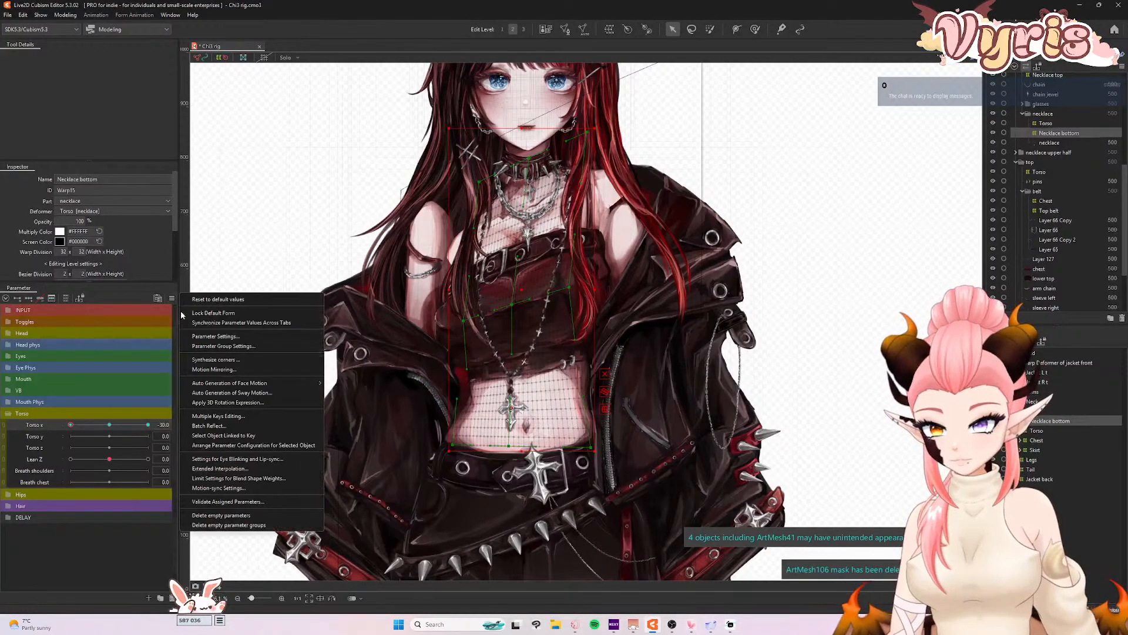
{"action": "left_click", "coordinate": [198, 370]}
{"action": "left_click", "coordinate": [571, 331]}
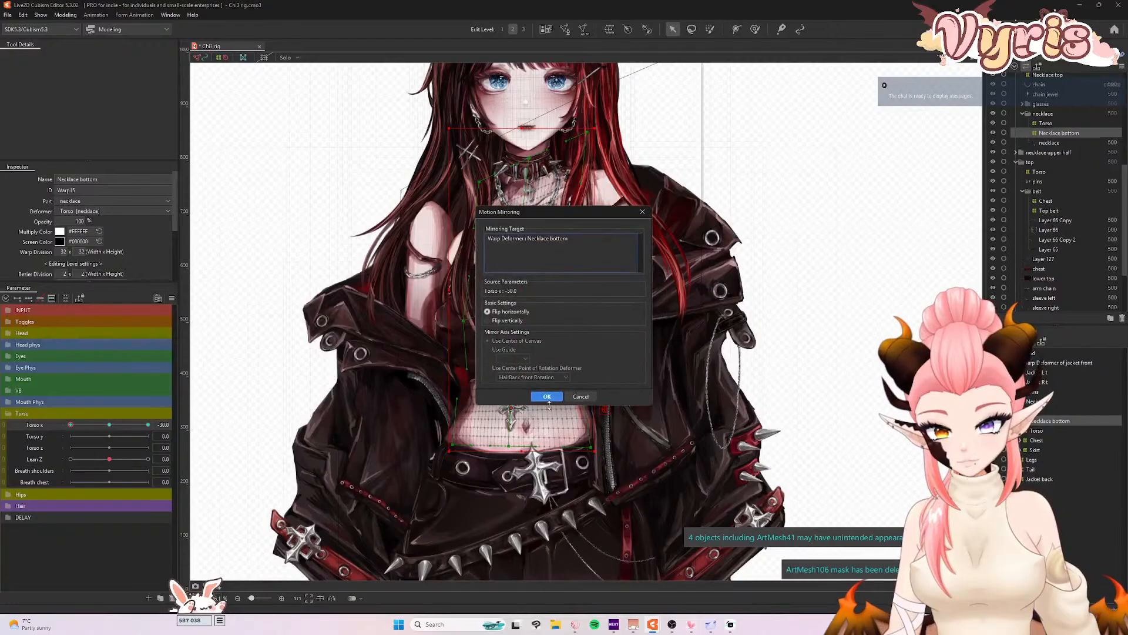
{"action": "left_click", "coordinate": [550, 397]}
{"action": "left_click_drag", "start_coordinate": [75, 426], "coordinate": [214, 433]}
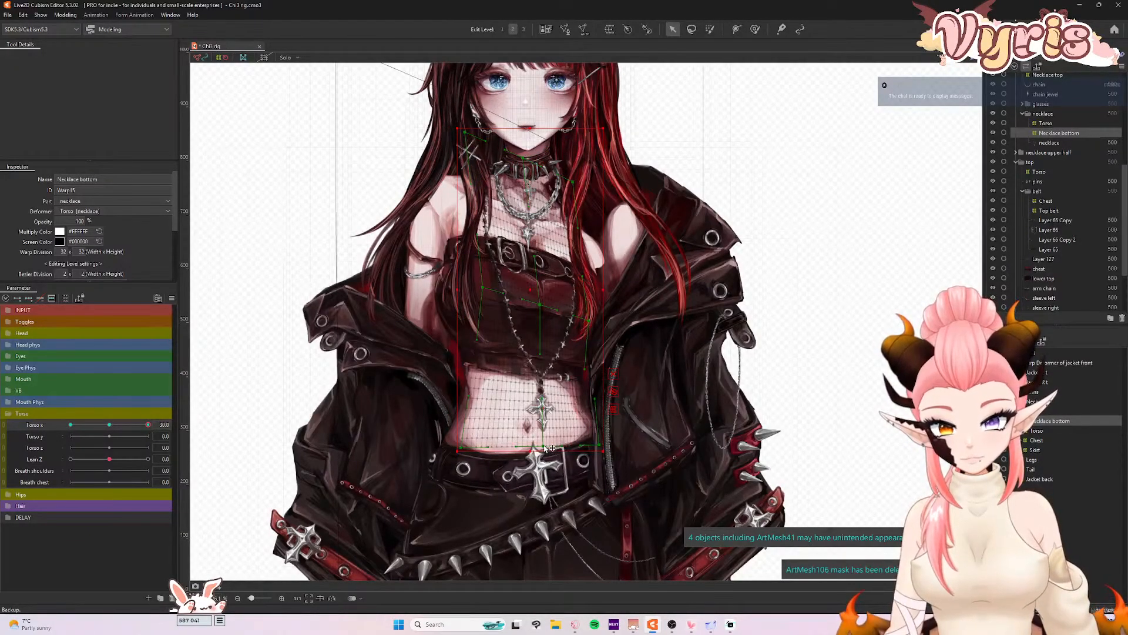
- Mirror the adjusted Necklace bottom form from Torso x 30 onto Torso x -30 and check the Torso x movement
{"action": "left_click", "coordinate": [172, 298]}
{"action": "left_click", "coordinate": [223, 367]}
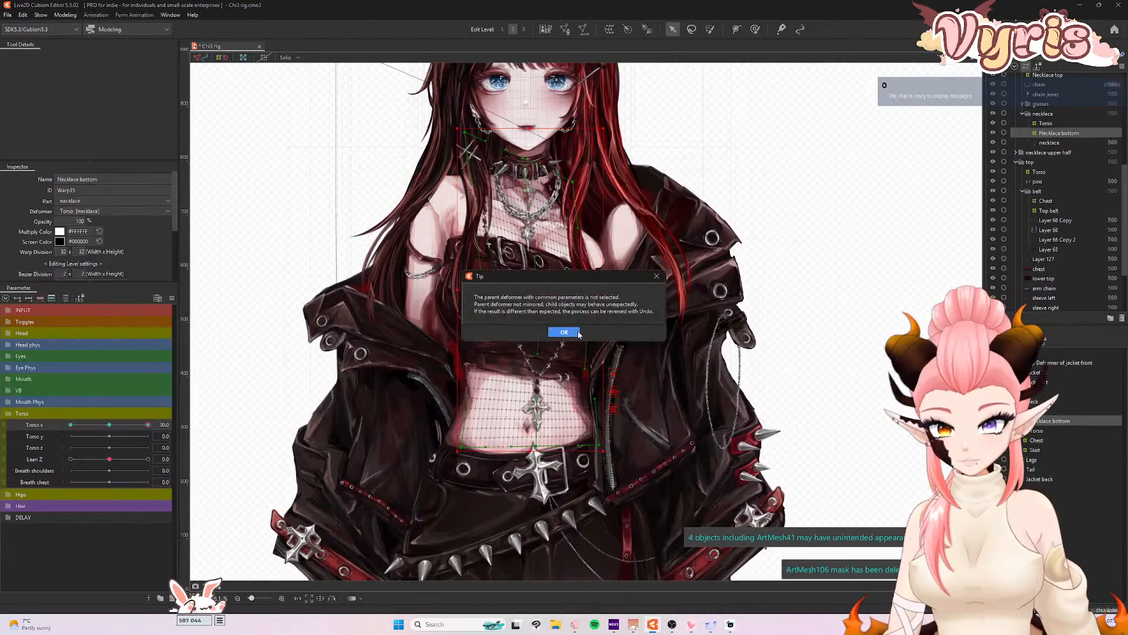
{"action": "left_click", "coordinate": [564, 332]}
{"action": "left_click", "coordinate": [541, 397]}
{"action": "left_click_drag", "start_coordinate": [21, 433], "coordinate": [199, 437]}
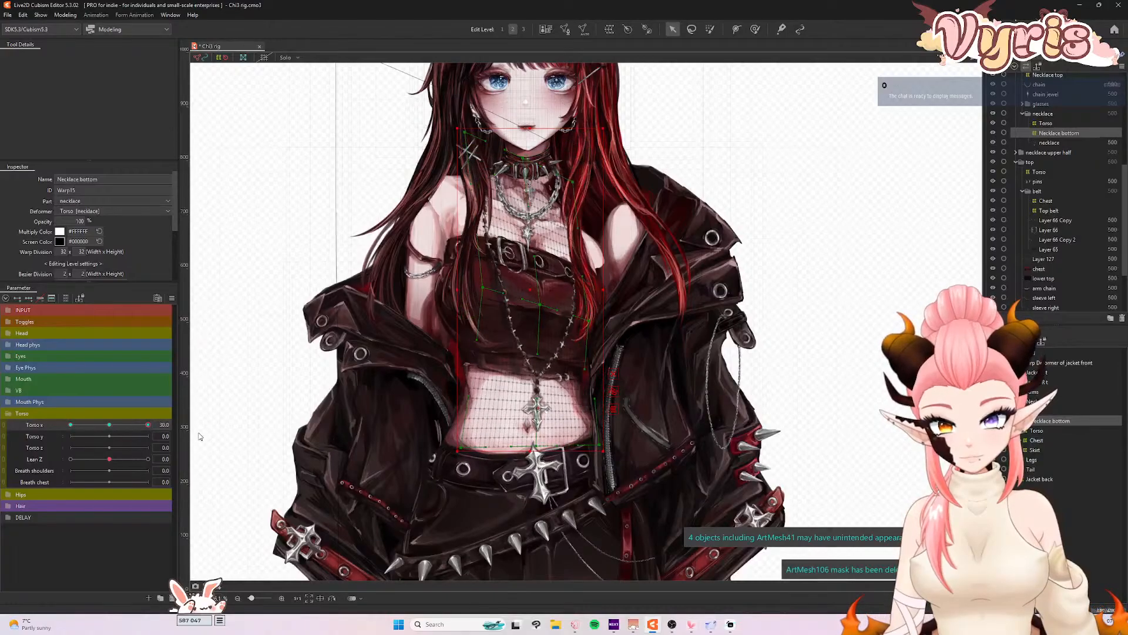
{"action": "left_click", "coordinate": [110, 426]}
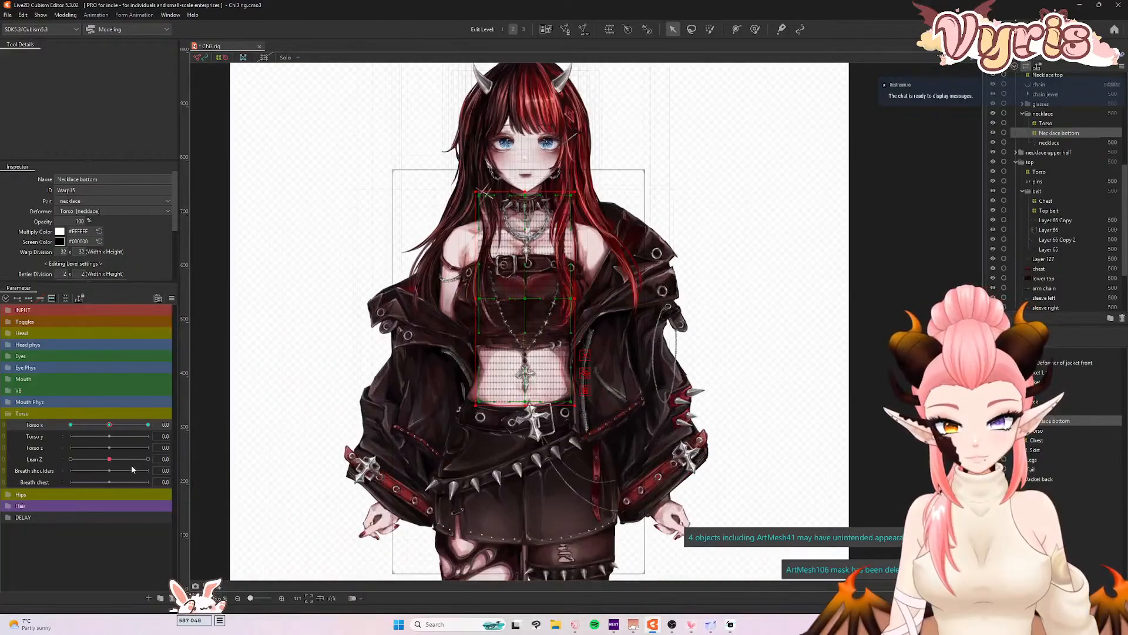
{"action": "left_click_drag", "start_coordinate": [110, 425], "coordinate": [174, 427]}
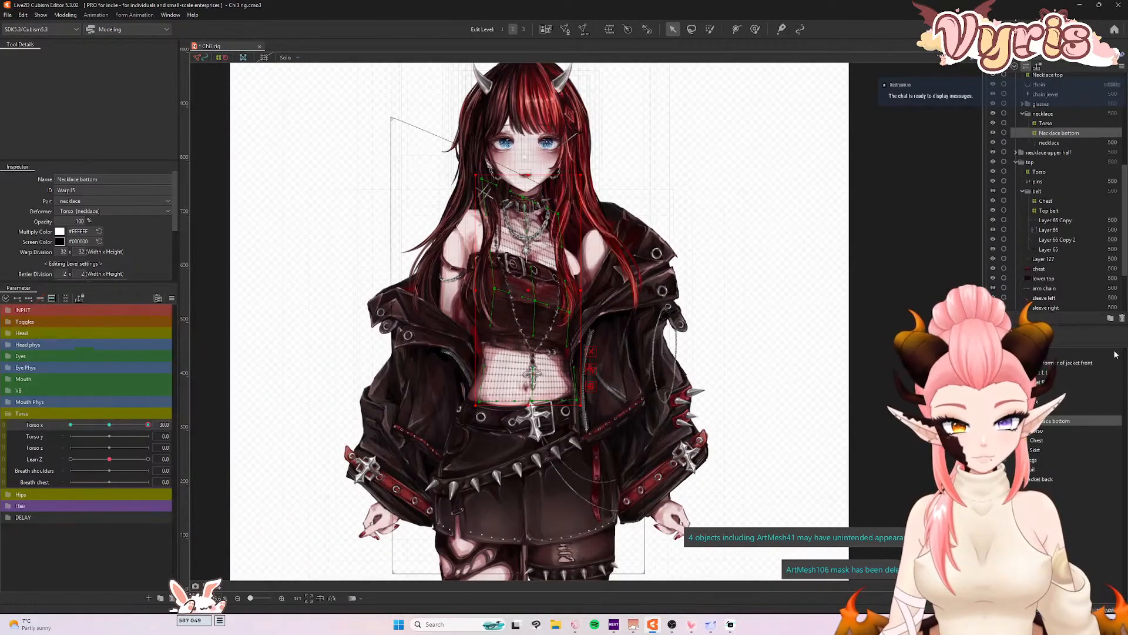
- Brush-select the upper points of the necklace's Torso deformer and raise their top edge slightly at Torso x 30
{"action": "left_click", "coordinate": [1041, 411]}
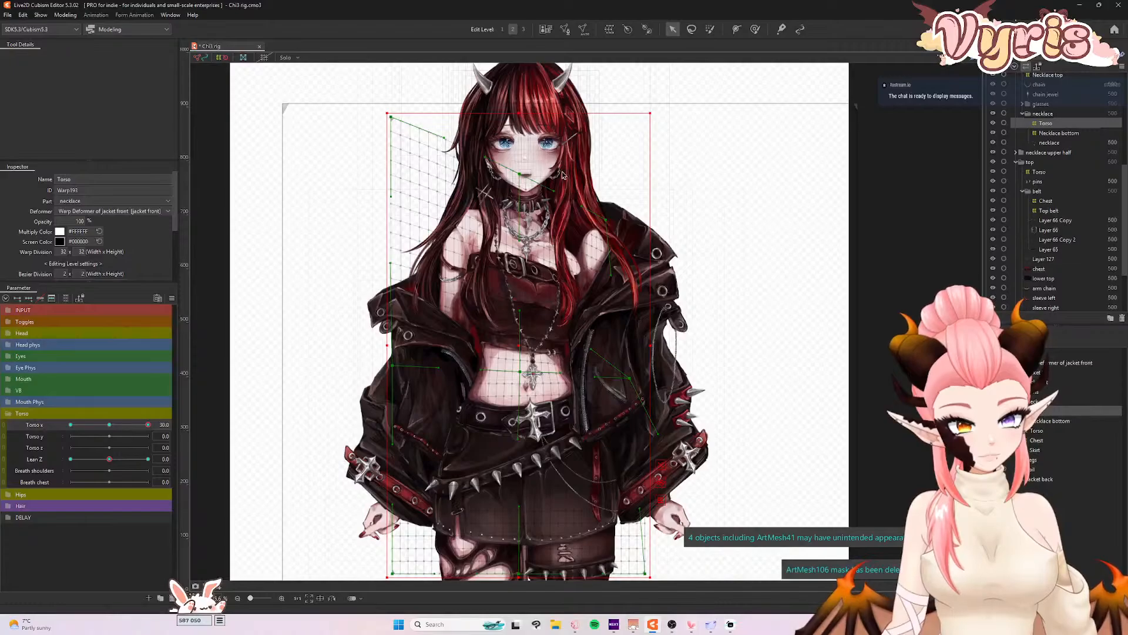
{"action": "left_click", "coordinate": [710, 28]}
{"action": "mouse_move", "coordinate": [368, 126]}
{"action": "left_mouse_down"}
{"action": "mouse_move", "coordinate": [620, 145]}
{"action": "mouse_move", "coordinate": [609, 158]}
{"action": "mouse_move", "coordinate": [396, 155]}
{"action": "mouse_move", "coordinate": [575, 190]}
{"action": "mouse_move", "coordinate": [580, 209]}
{"action": "mouse_move", "coordinate": [676, 222]}
{"action": "mouse_move", "coordinate": [420, 236]}
{"action": "mouse_move", "coordinate": [509, 234]}
{"action": "left_mouse_up"}
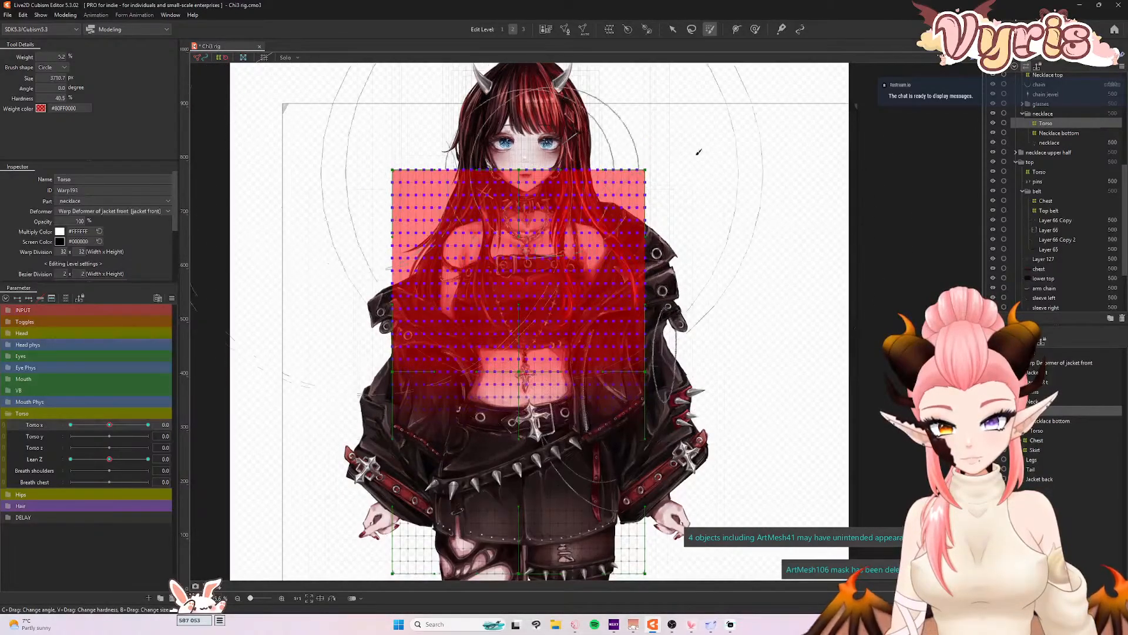
{"action": "left_click", "coordinate": [673, 29]}
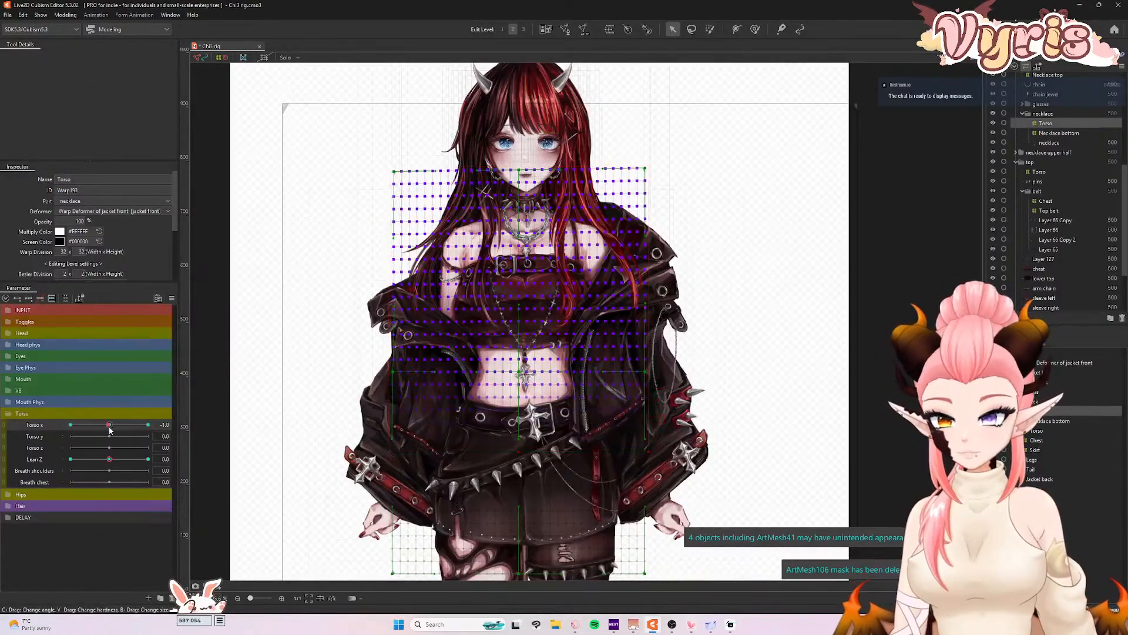
{"action": "left_click_drag", "start_coordinate": [109, 430], "coordinate": [147, 424]}
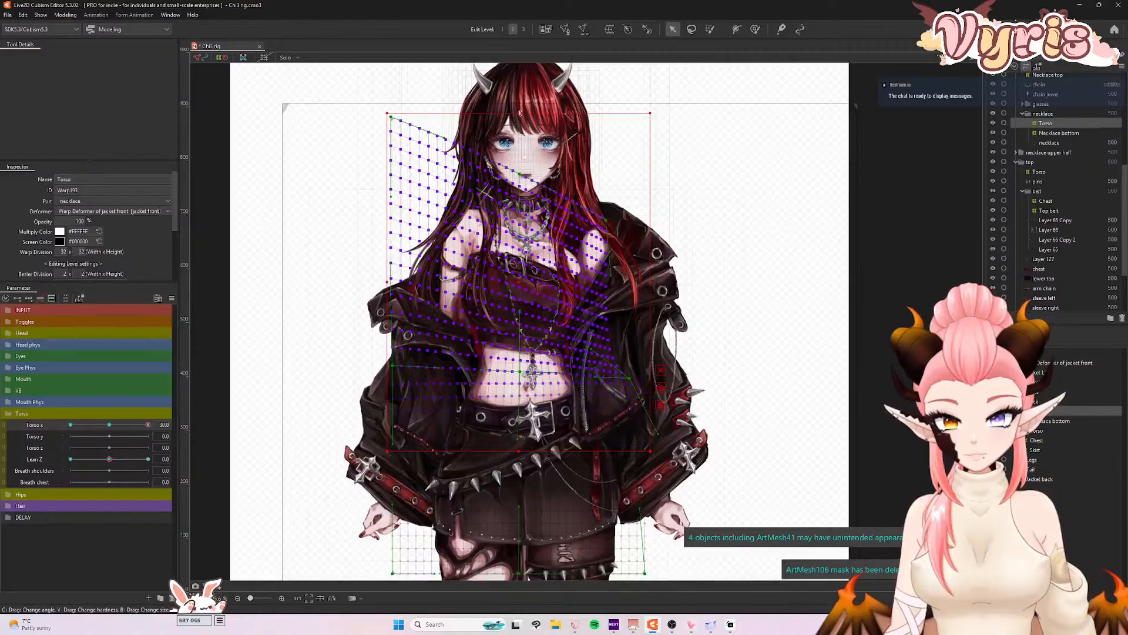
{"action": "mouse_move", "coordinate": [147, 424]}
{"action": "left_mouse_down"}
{"action": "mouse_move", "coordinate": [72, 438]}
{"action": "mouse_move", "coordinate": [171, 427]}
{"action": "mouse_move", "coordinate": [56, 427]}
{"action": "mouse_move", "coordinate": [162, 424]}
{"action": "left_mouse_up"}
{"action": "left_click_drag", "start_coordinate": [520, 106], "coordinate": [521, 106]}
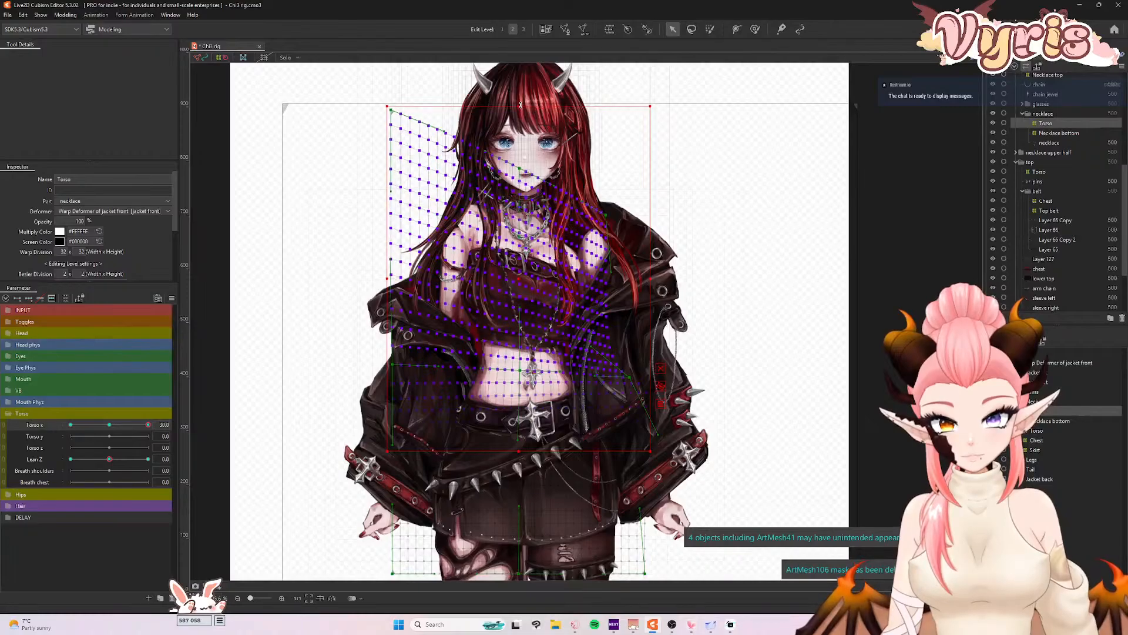
- Mirror the necklace Torso deformer's adjusted form horizontally onto Torso x -30 and check the Torso x movement
{"action": "left_click_drag", "start_coordinate": [147, 424], "coordinate": [3, 425]}
{"action": "left_click", "coordinate": [109, 425]}
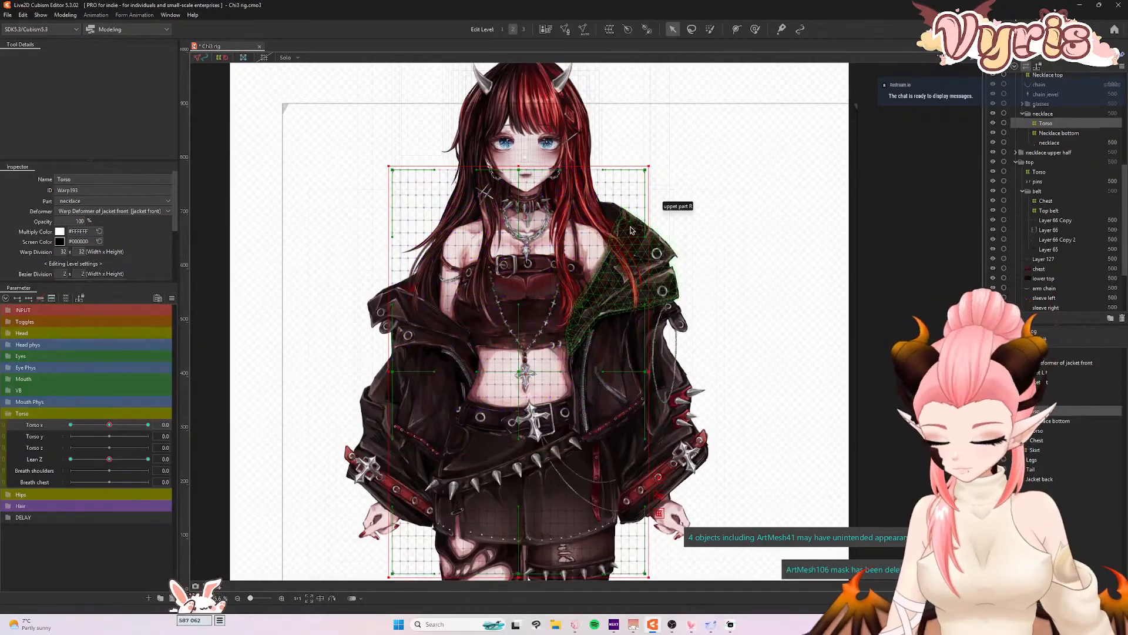
{"action": "key", "text": "ctrl+4"}
{"action": "left_click", "coordinate": [548, 390]}
{"action": "left_click_drag", "start_coordinate": [83, 425], "coordinate": [243, 430]}
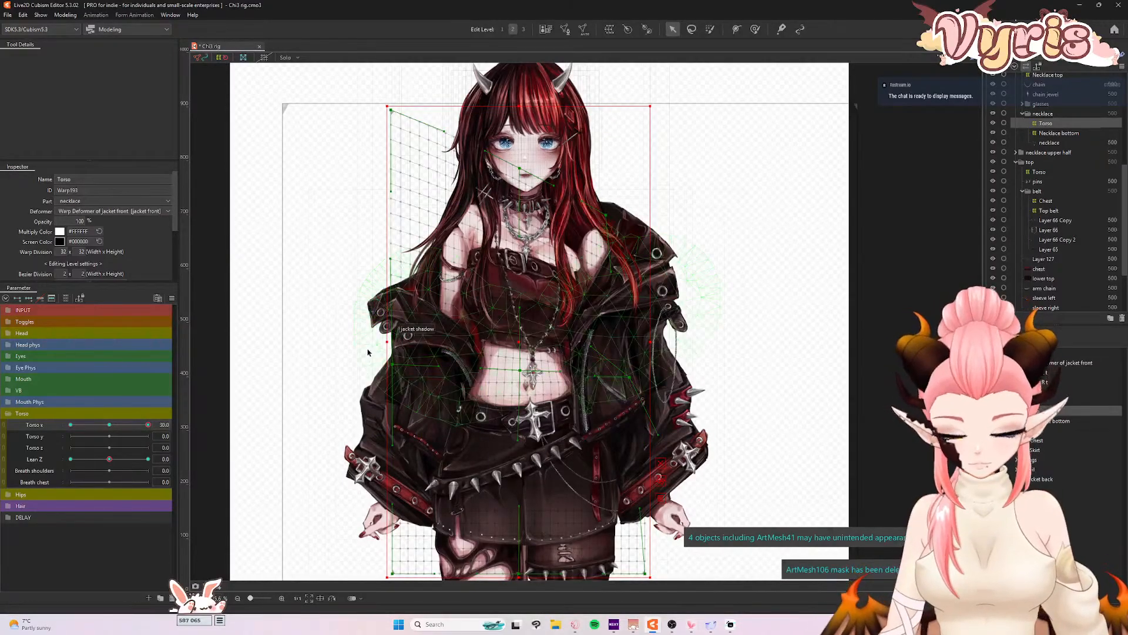
{"action": "left_click", "coordinate": [111, 424]}
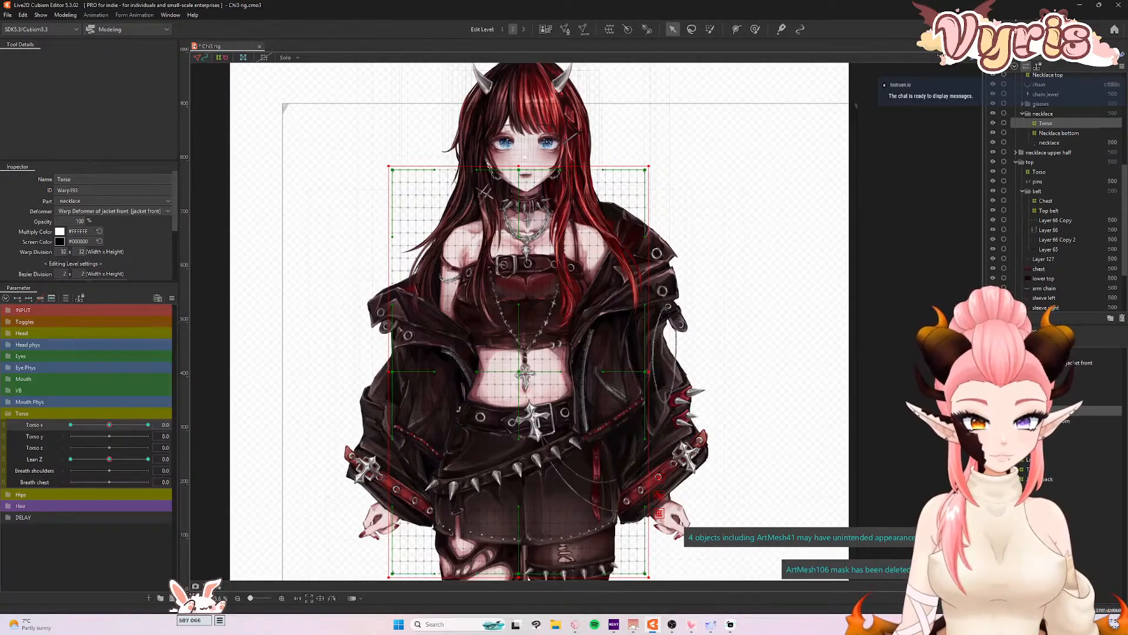
- Inspect the Jacket L t deformer by switching the Jacket toggle to 1 and back to 0
{"action": "left_click", "coordinate": [1079, 372]}
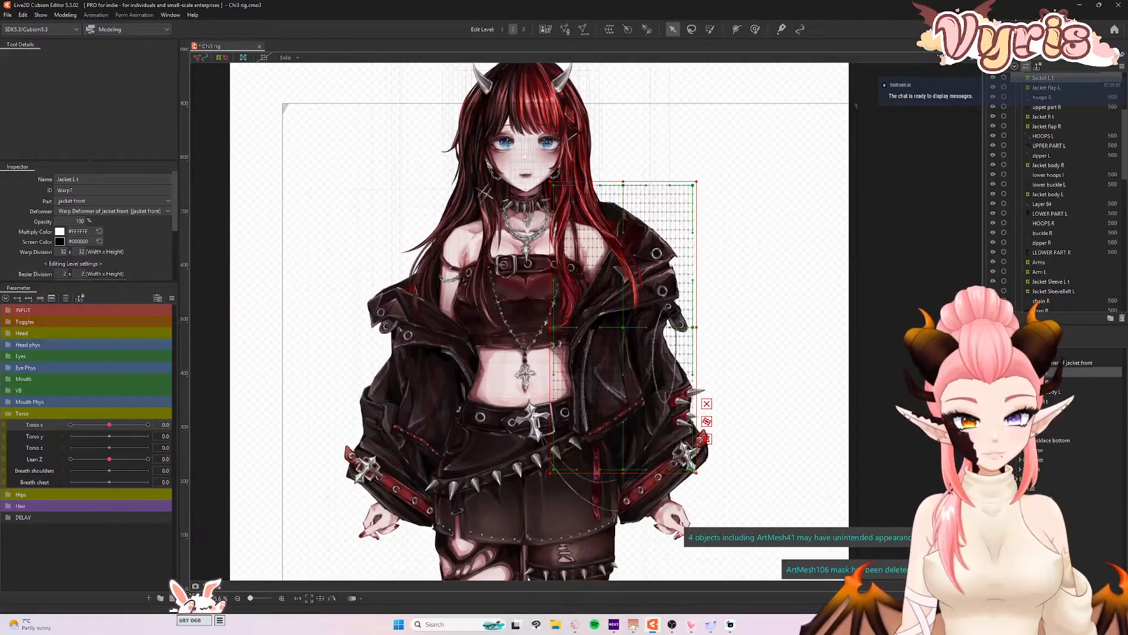
{"action": "left_click", "coordinate": [9, 321]}
{"action": "left_click_drag", "start_coordinate": [78, 358], "coordinate": [267, 359]}
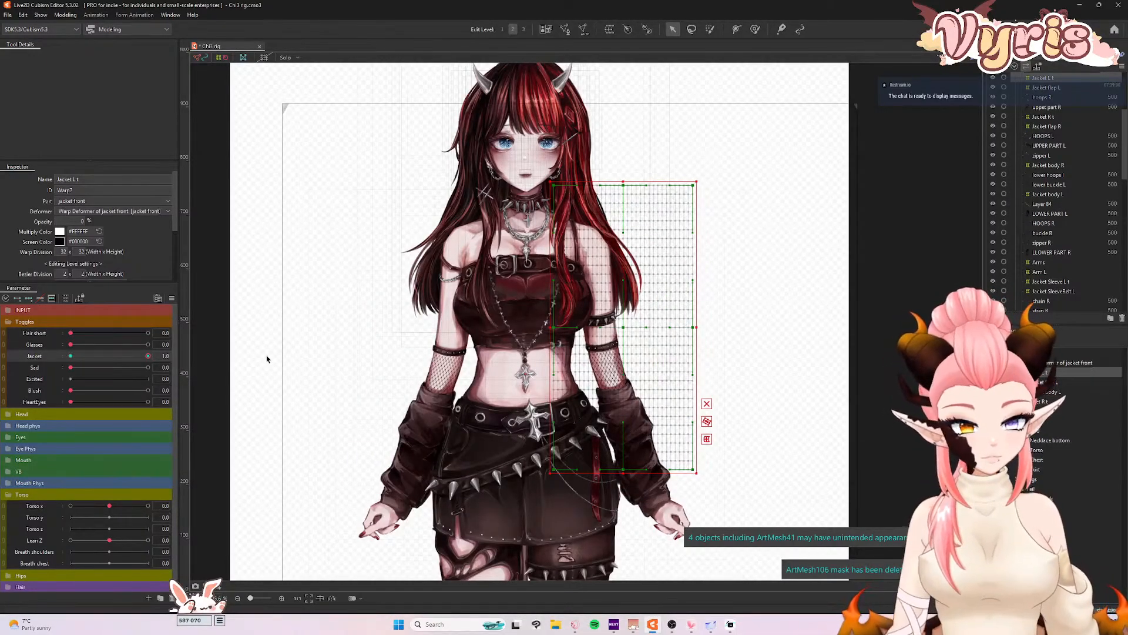
{"action": "left_click_drag", "start_coordinate": [147, 356], "coordinate": [65, 359]}
{"action": "scroll", "coordinate": [499, 355], "scroll_direction": "down", "scroll_amount": 2}
{"action": "scroll", "coordinate": [527, 391], "scroll_direction": "up", "scroll_amount": 2}
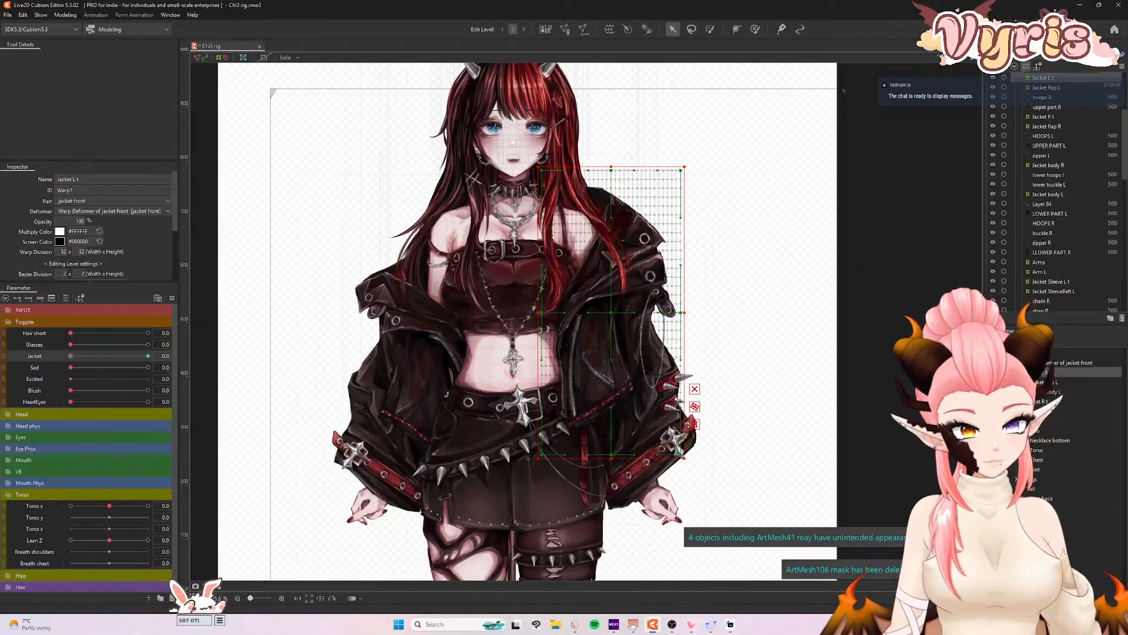
- Create a 32 x 32 warp deformer named Jacket L as the parent of Jacket flap L and Jacket body L
{"action": "left_click", "coordinate": [1044, 382]}
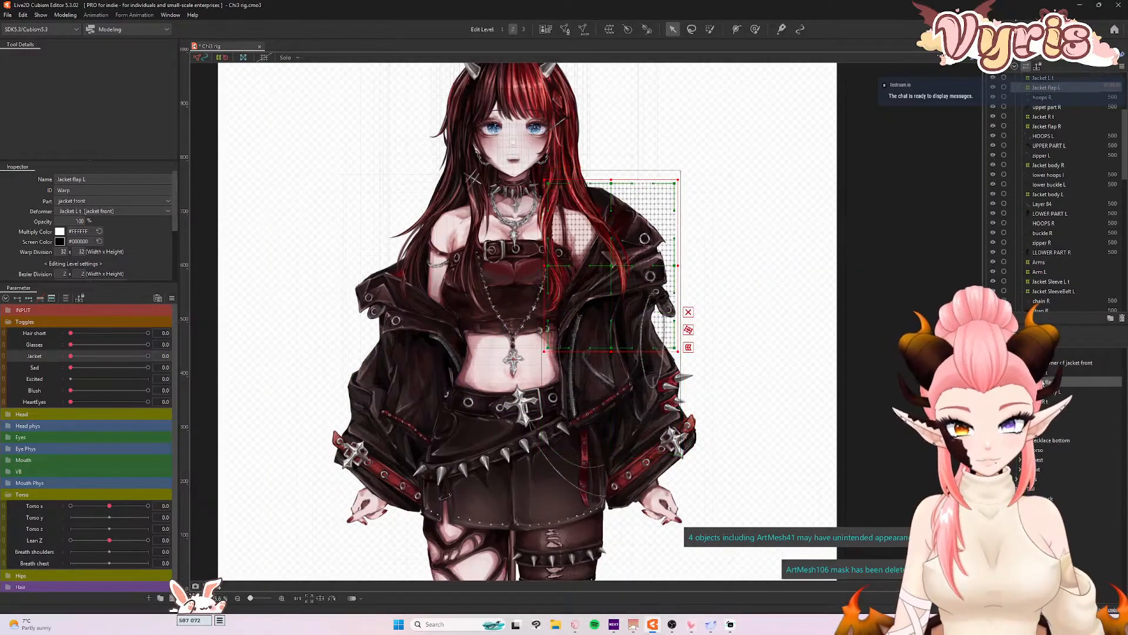
{"action": "left_click", "coordinate": [1036, 393]}
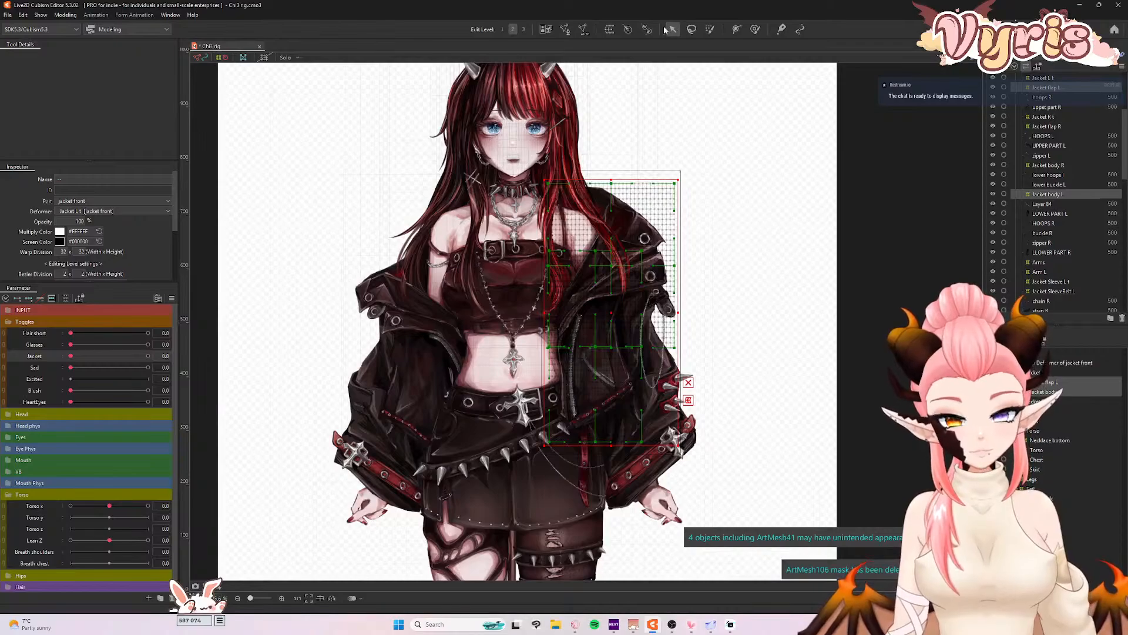
{"action": "left_click", "coordinate": [609, 29]}
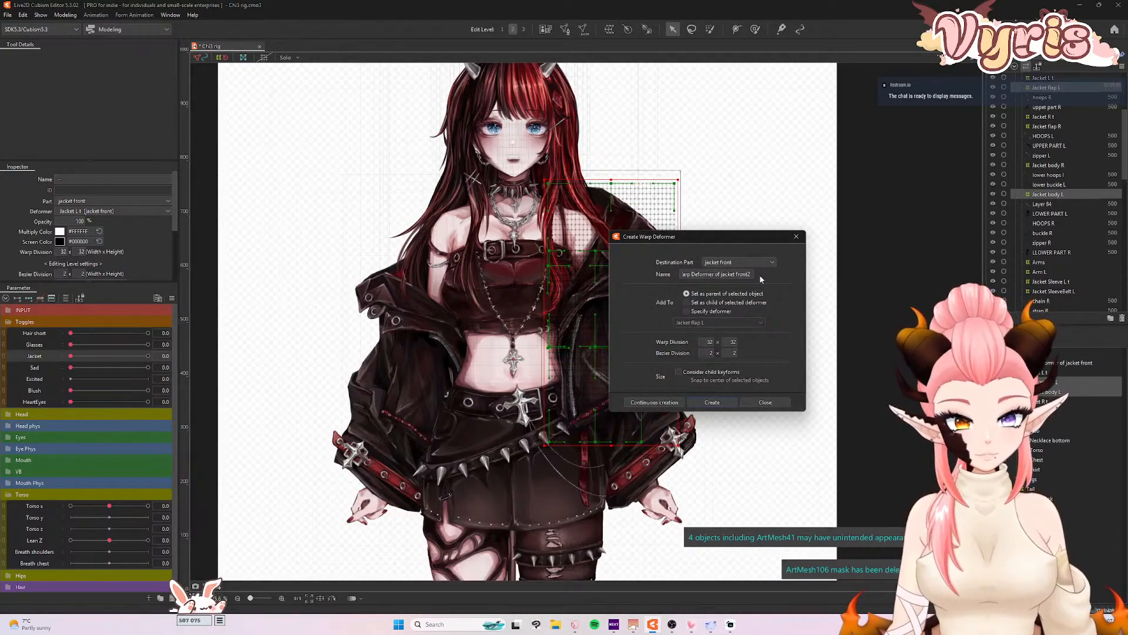
{"action": "key", "text": "ctrl+a"}
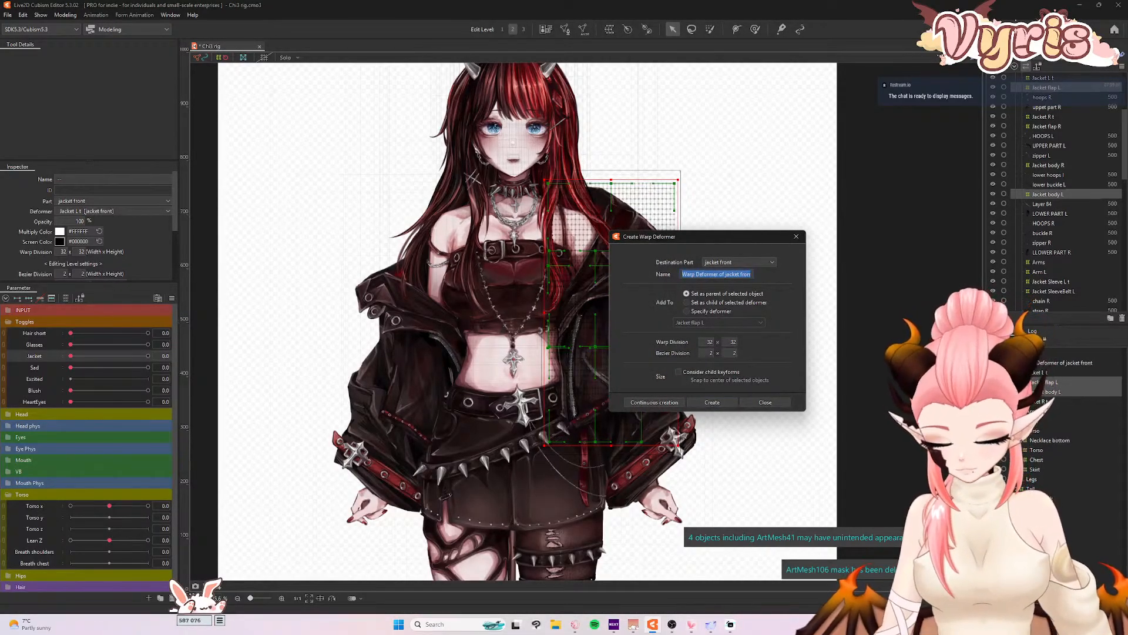
{"action": "type", "text": "Jacket L"}
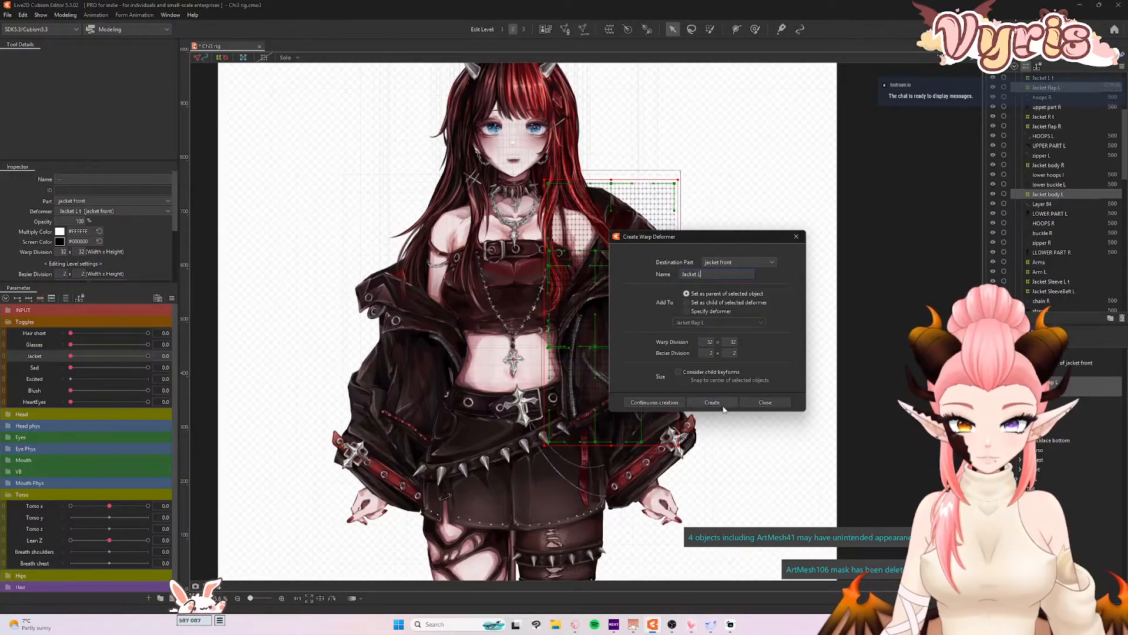
{"action": "left_click", "coordinate": [712, 404]}
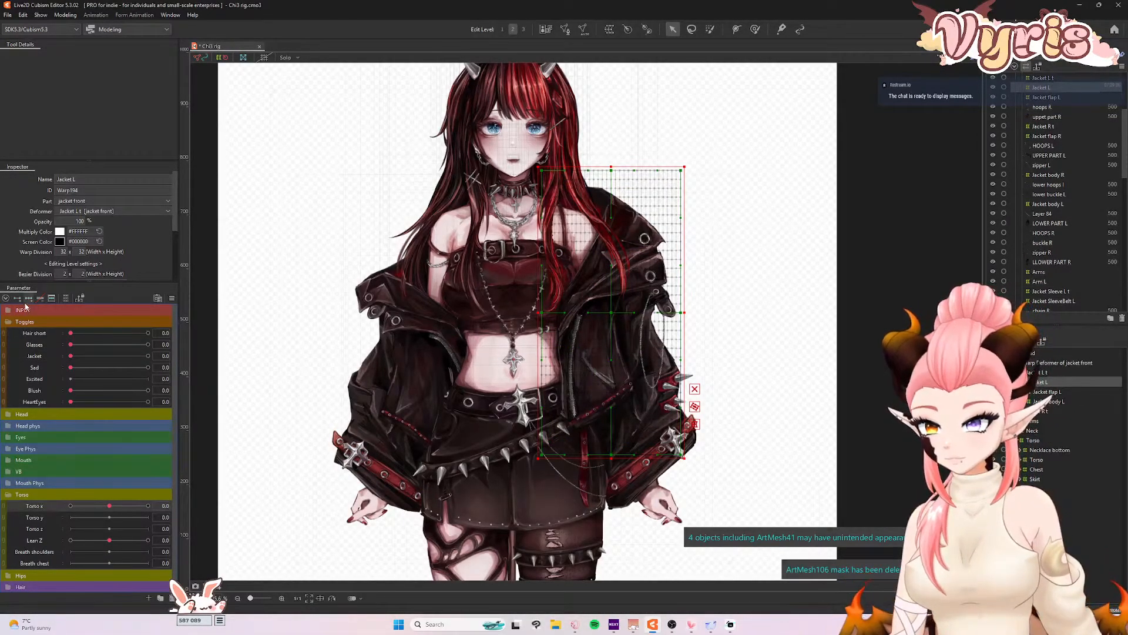
- Add Torso x keys to Jacket L, then widen its inner edge toward the body and shift it slightly left at Torso x -30
{"action": "left_click_drag", "start_coordinate": [102, 511], "coordinate": [52, 508]}
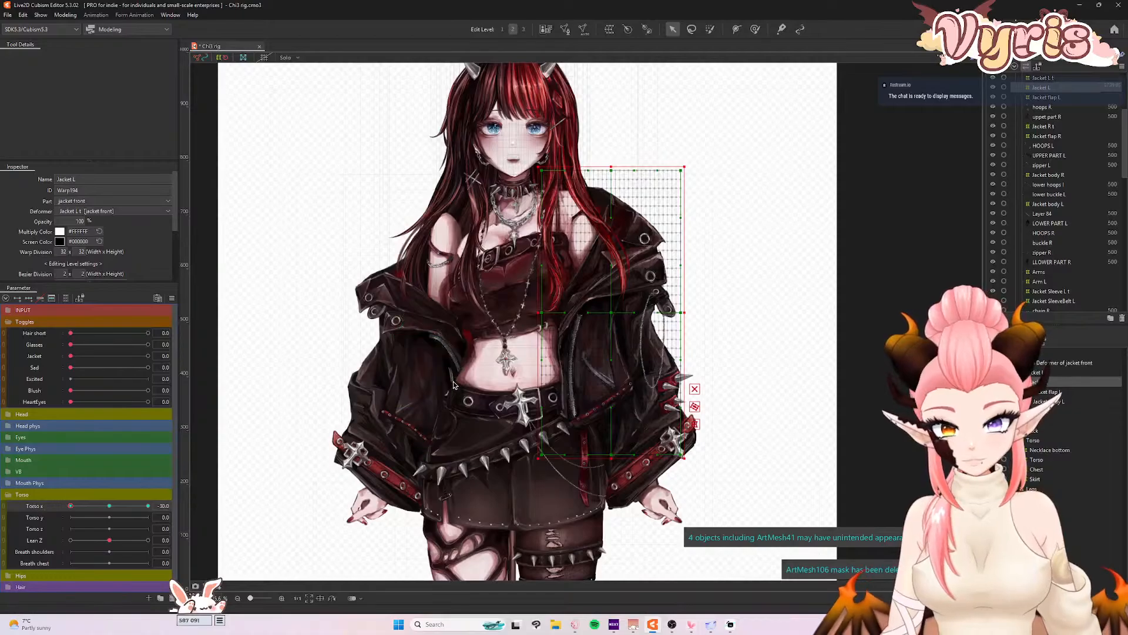
{"action": "left_click_drag", "start_coordinate": [534, 313], "coordinate": [511, 312]}
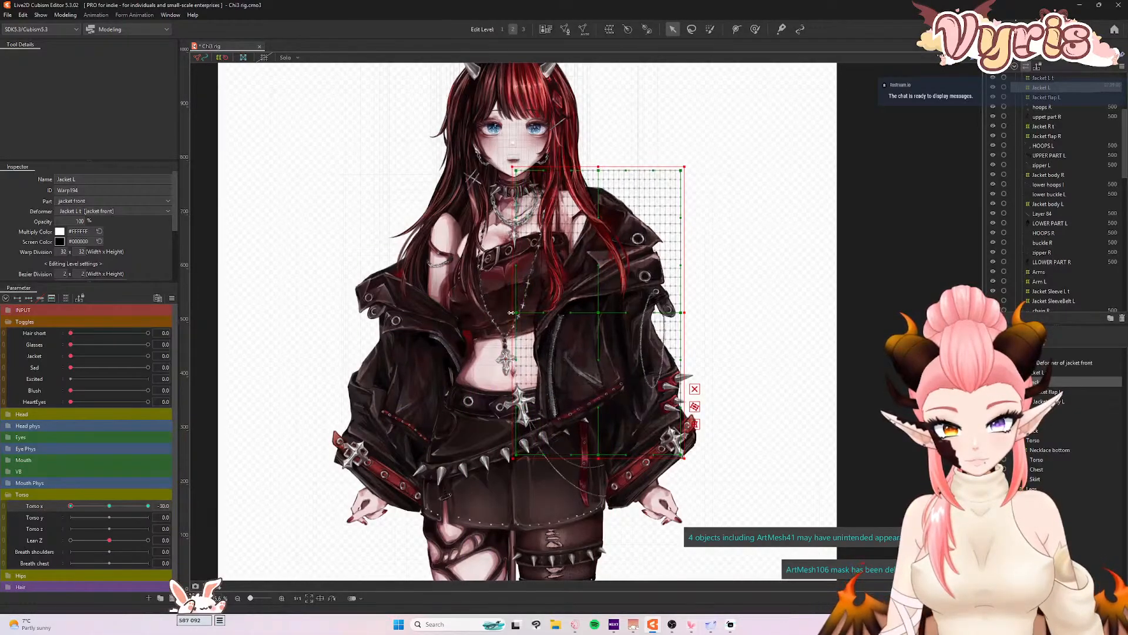
{"action": "mouse_move", "coordinate": [70, 506]}
{"action": "left_mouse_down"}
{"action": "mouse_move", "coordinate": [95, 509]}
{"action": "mouse_move", "coordinate": [56, 516]}
{"action": "left_mouse_up"}
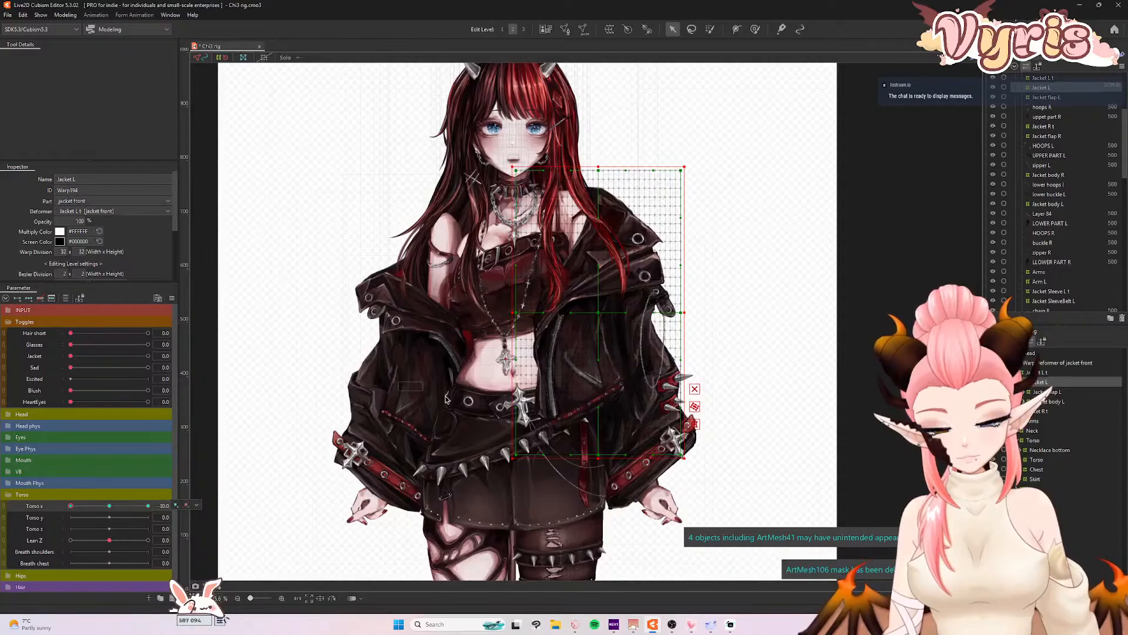
{"action": "key", "text": "ctrl+z"}
{"action": "left_click_drag", "start_coordinate": [535, 312], "coordinate": [521, 312]}
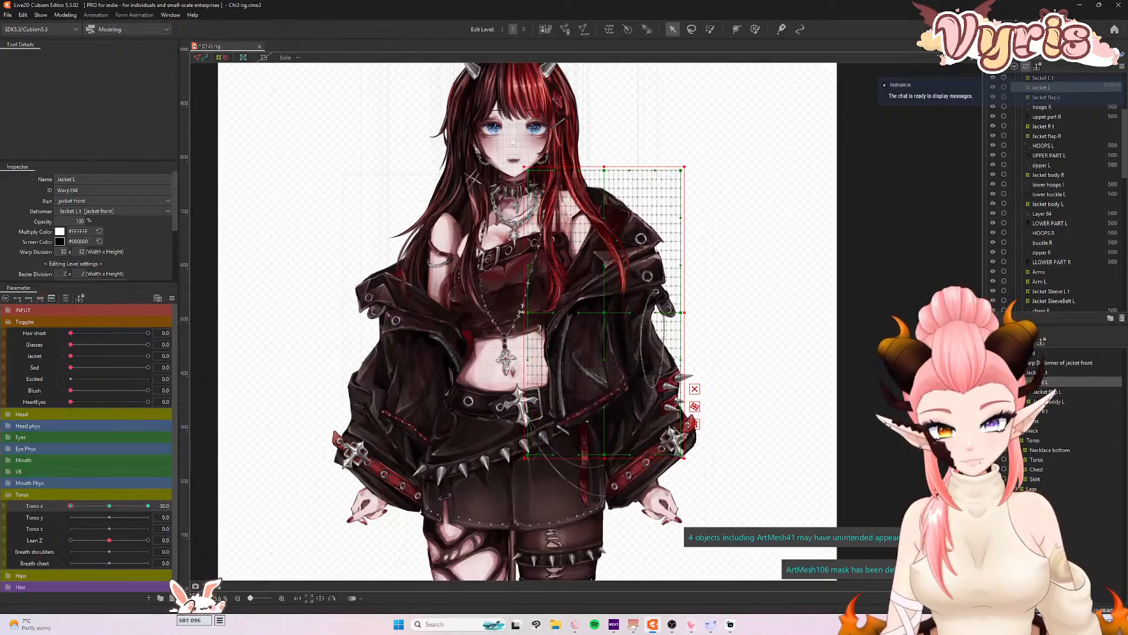
{"action": "left_click_drag", "start_coordinate": [603, 310], "coordinate": [594, 310]}
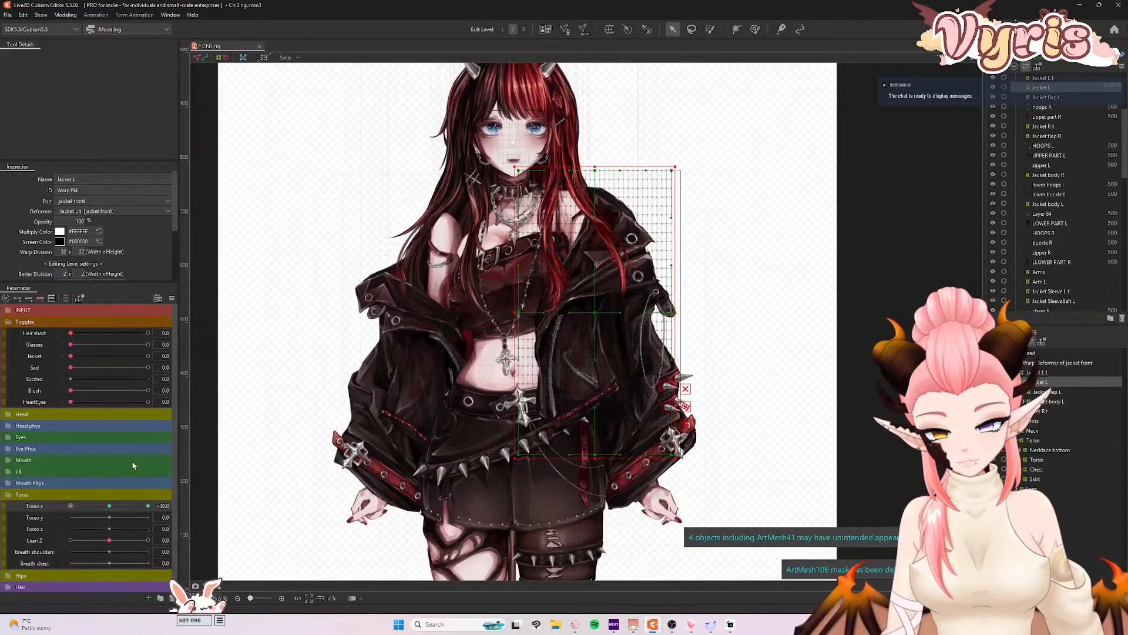
- Narrow the Jacket L deformer and adjust its horizontal position at Torso x 30, then return Torso x to 0
{"action": "left_click_drag", "start_coordinate": [77, 509], "coordinate": [150, 506]}
{"action": "left_click_drag", "start_coordinate": [556, 311], "coordinate": [597, 313]}
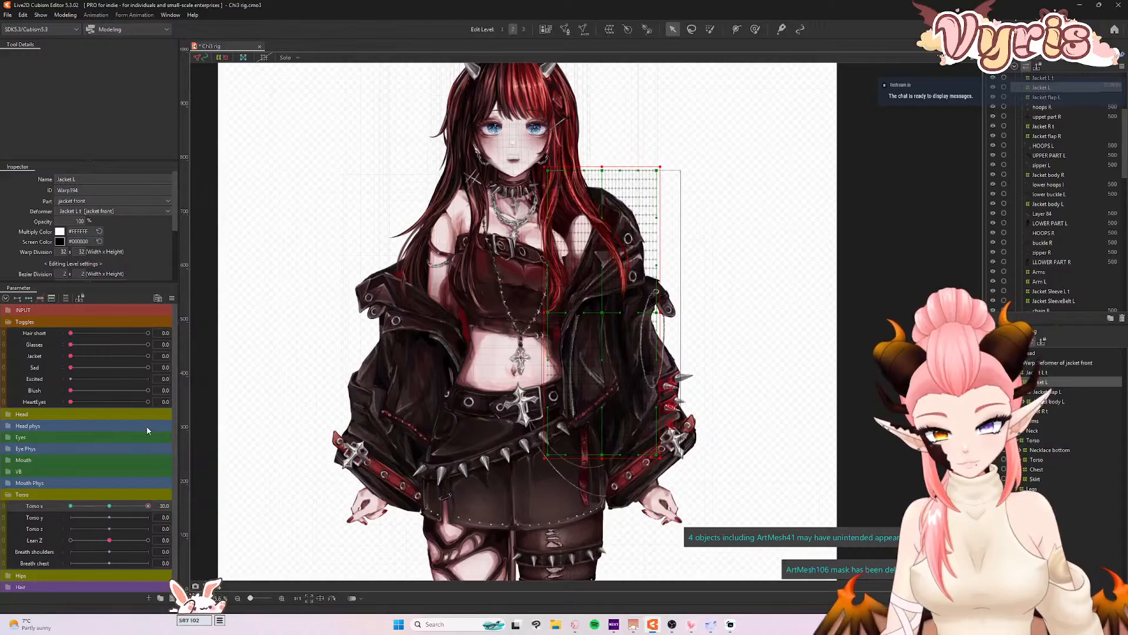
{"action": "left_click_drag", "start_coordinate": [144, 506], "coordinate": [153, 511]}
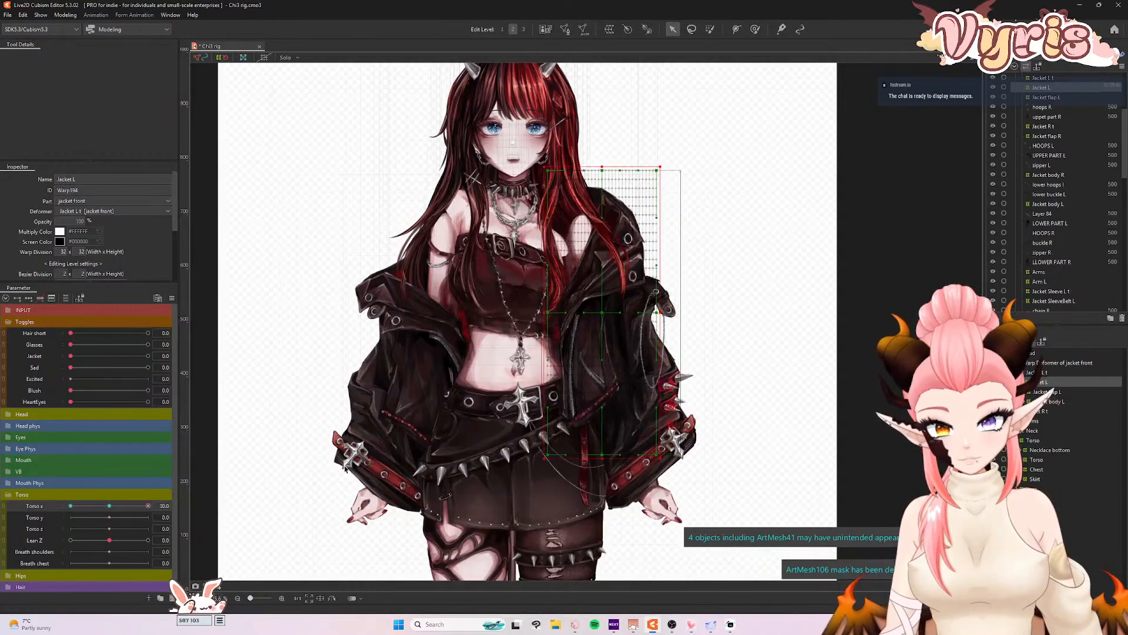
{"action": "left_click_drag", "start_coordinate": [563, 332], "coordinate": [568, 332]}
{"action": "left_click_drag", "start_coordinate": [148, 505], "coordinate": [191, 541]}
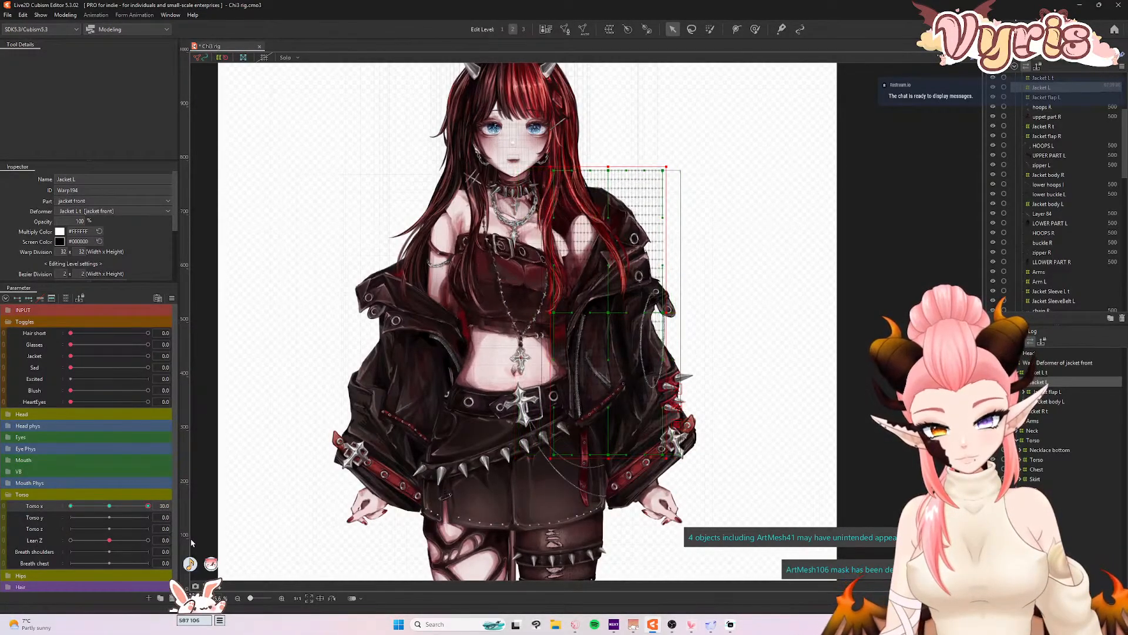
{"action": "left_click", "coordinate": [109, 506]}
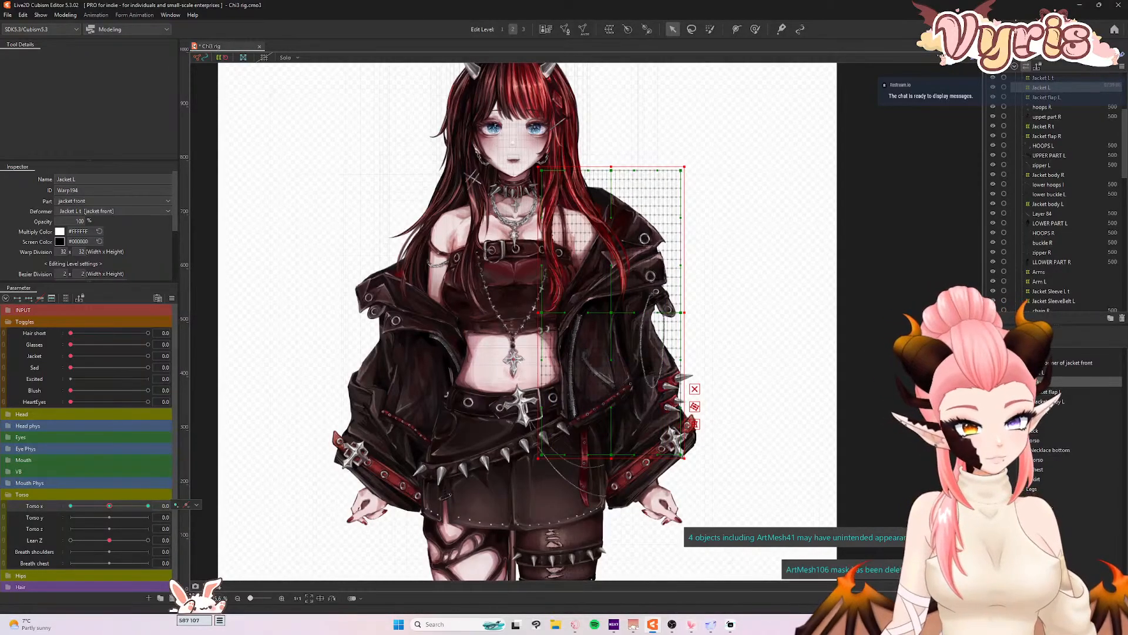
- Create a 32 x 32 warp deformer named Jacket R as the parent of Jacket flap R and Jacket body R
{"action": "left_click", "coordinate": [1017, 411]}
{"action": "left_click", "coordinate": [1047, 421]}
{"action": "left_click", "coordinate": [1047, 430], "text": "shift"}
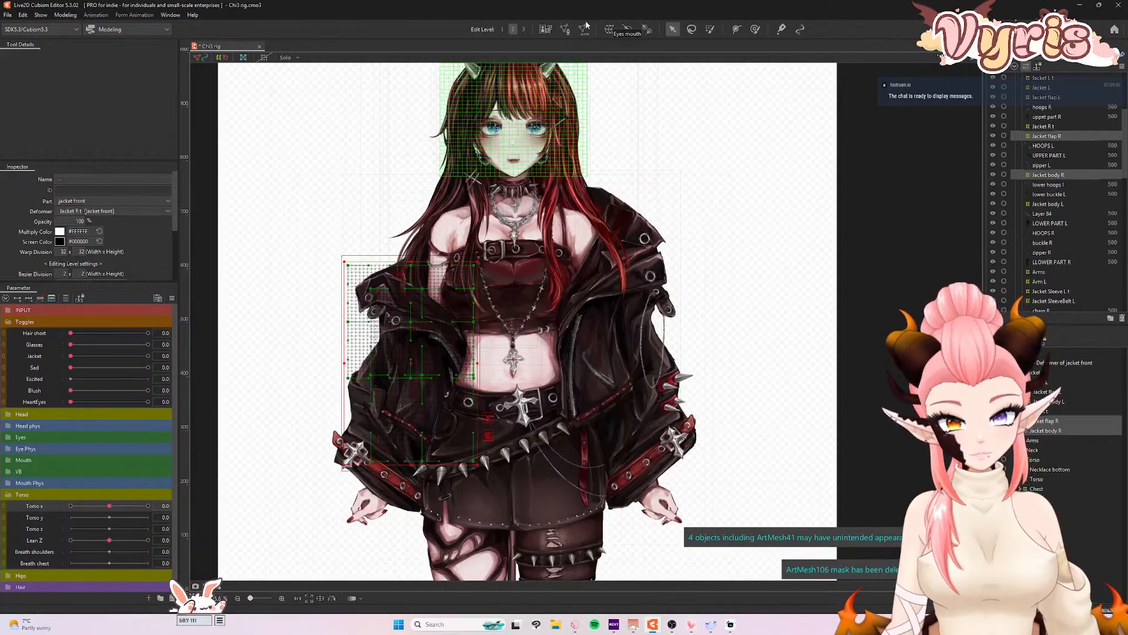
{"action": "left_click", "coordinate": [609, 29]}
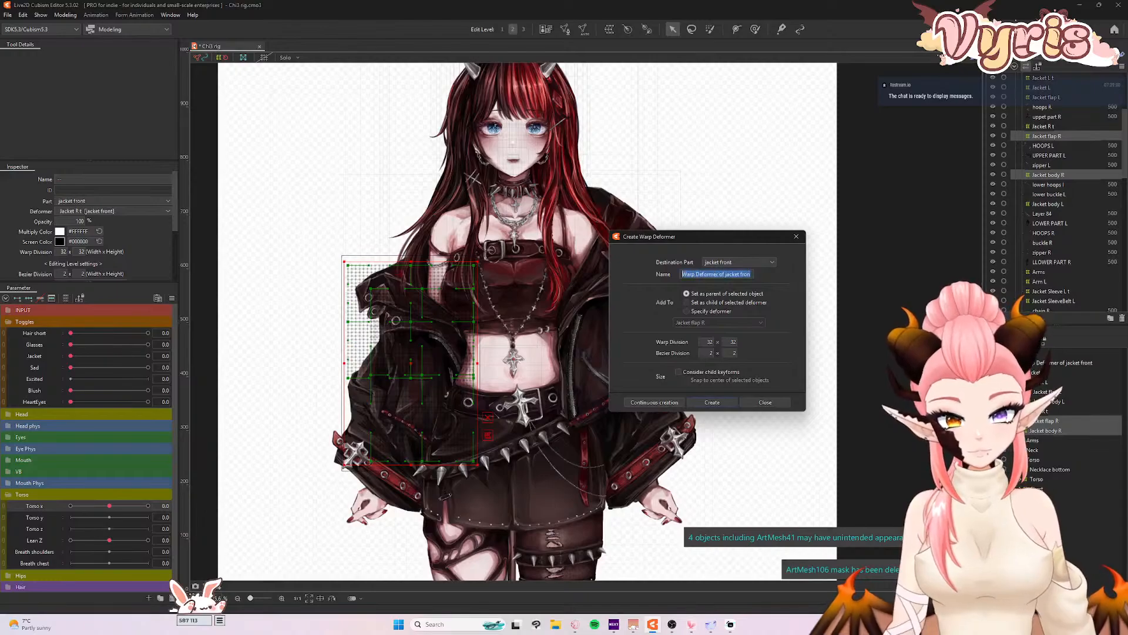
{"action": "type", "text": "Jacke"}
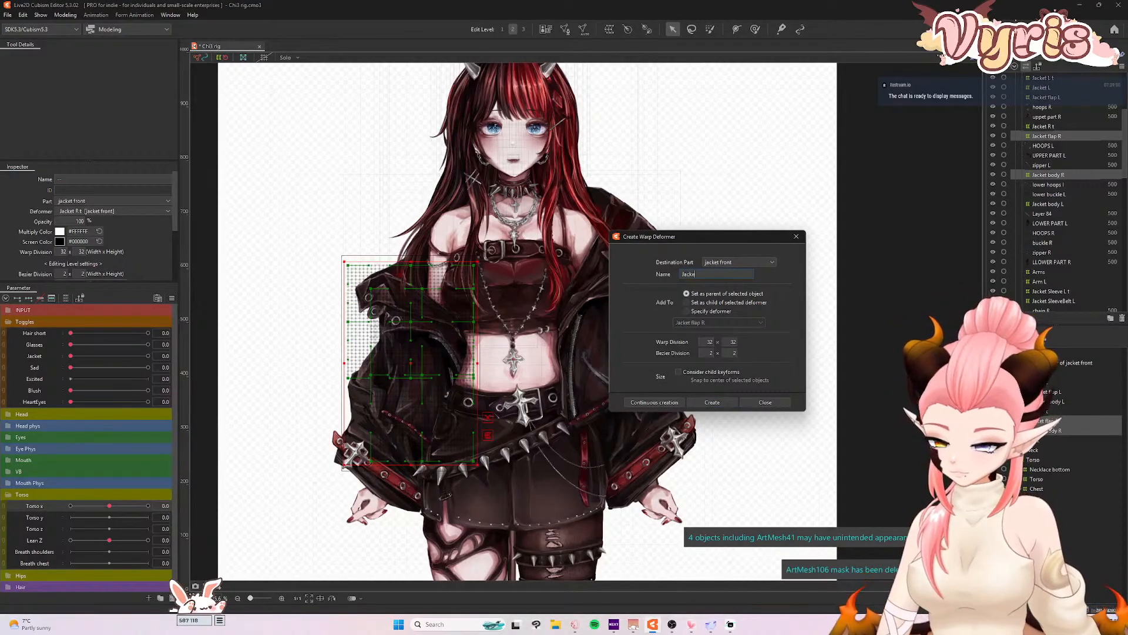
{"action": "type", "text": "t R"}
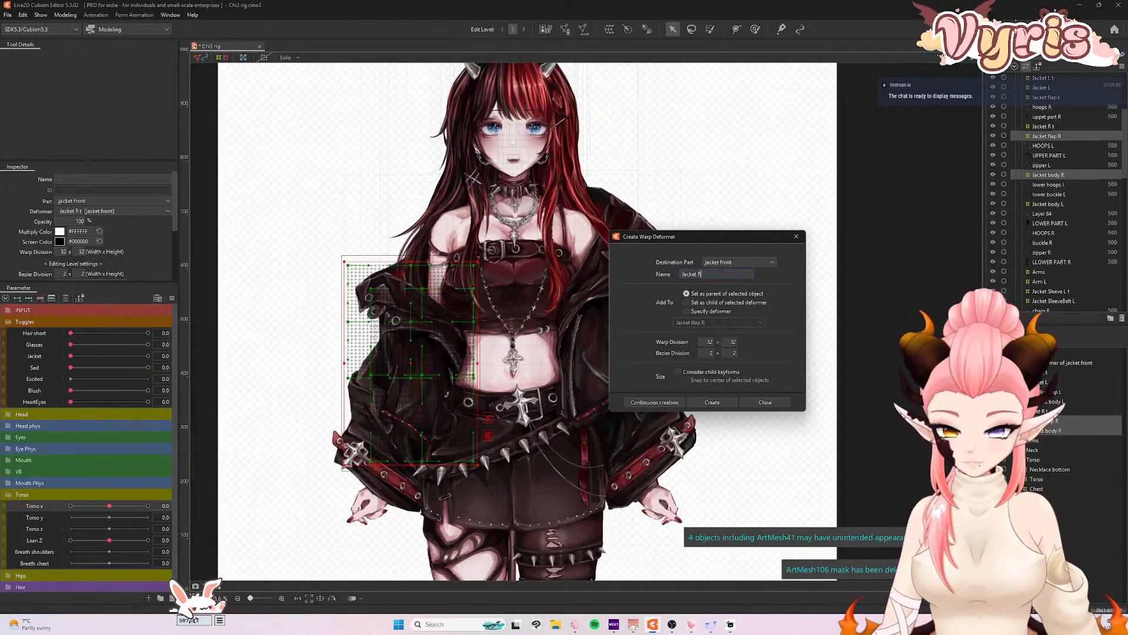
{"action": "left_click", "coordinate": [711, 403]}
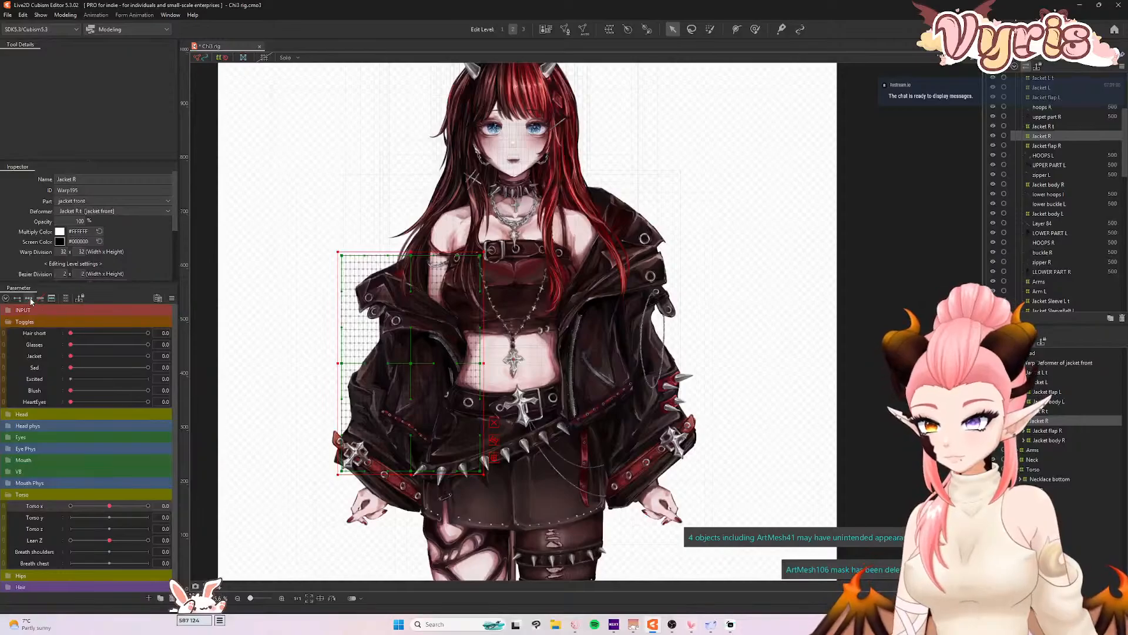
- Add Torso x keys to Jacket R, then widen its inner edge and shift it slightly right at Torso x 30
{"action": "left_click_drag", "start_coordinate": [106, 506], "coordinate": [148, 505]}
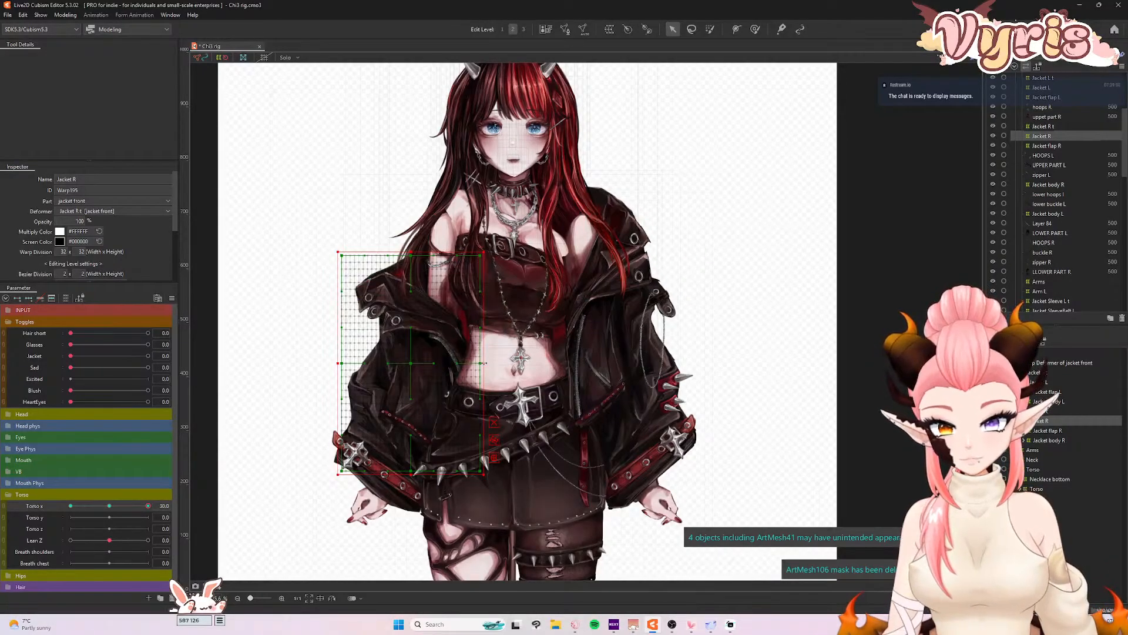
{"action": "left_click_drag", "start_coordinate": [484, 363], "coordinate": [496, 363]}
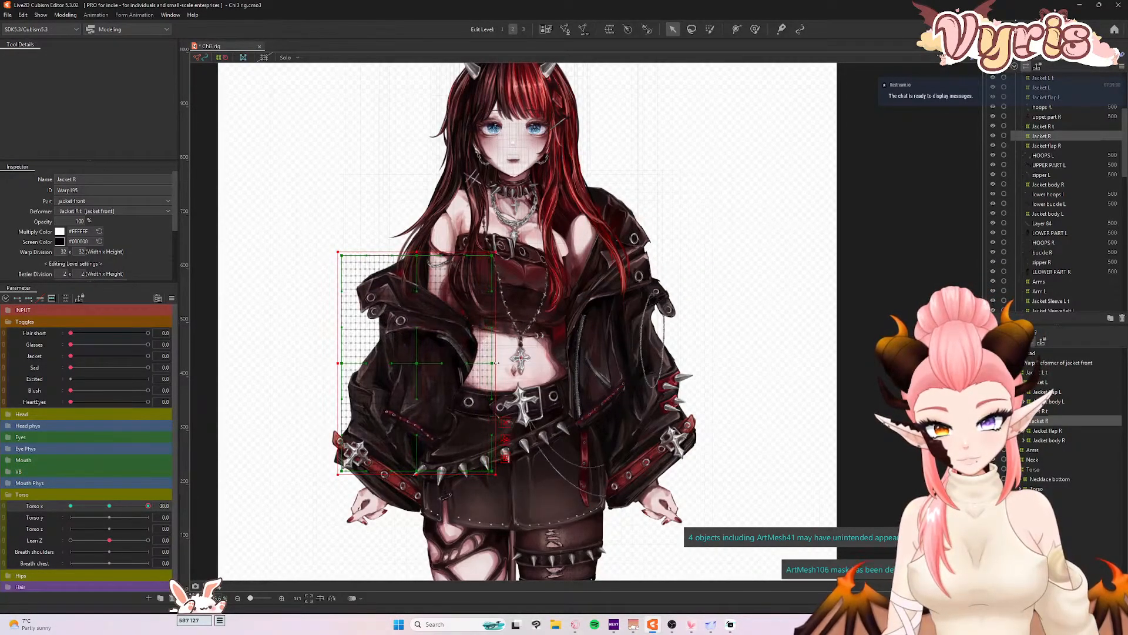
{"action": "left_click_drag", "start_coordinate": [417, 363], "coordinate": [427, 364]}
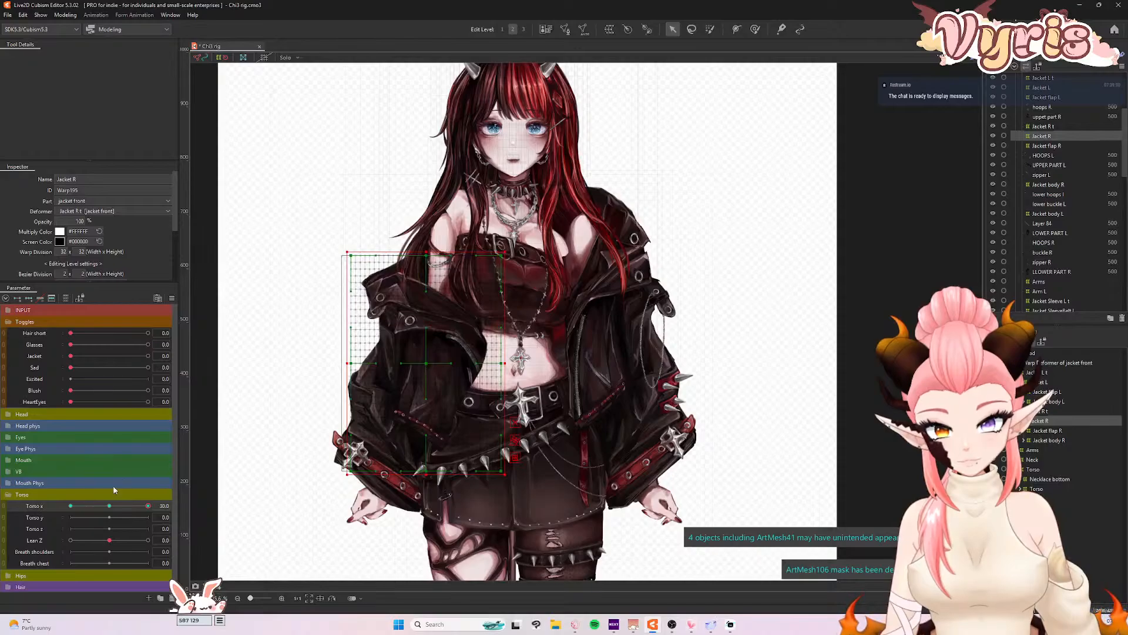
{"action": "left_click_drag", "start_coordinate": [147, 505], "coordinate": [51, 513]}
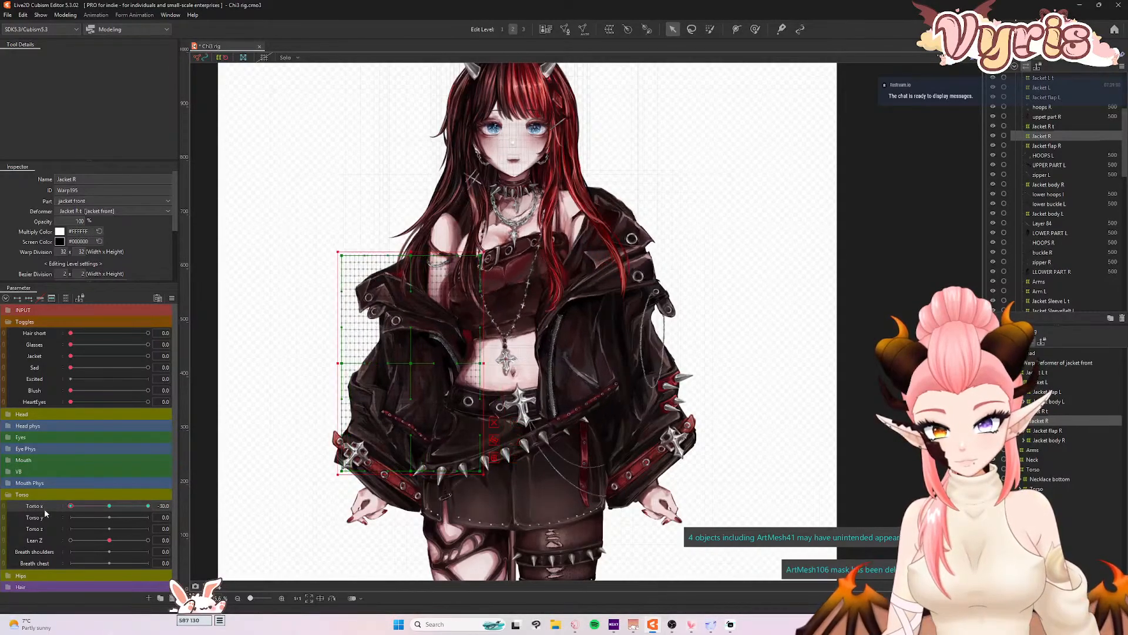
- Narrow the Jacket R deformer at Torso x -30, shift it slightly left, then return Torso x to 0
{"action": "left_click_drag", "start_coordinate": [484, 363], "coordinate": [415, 366]}
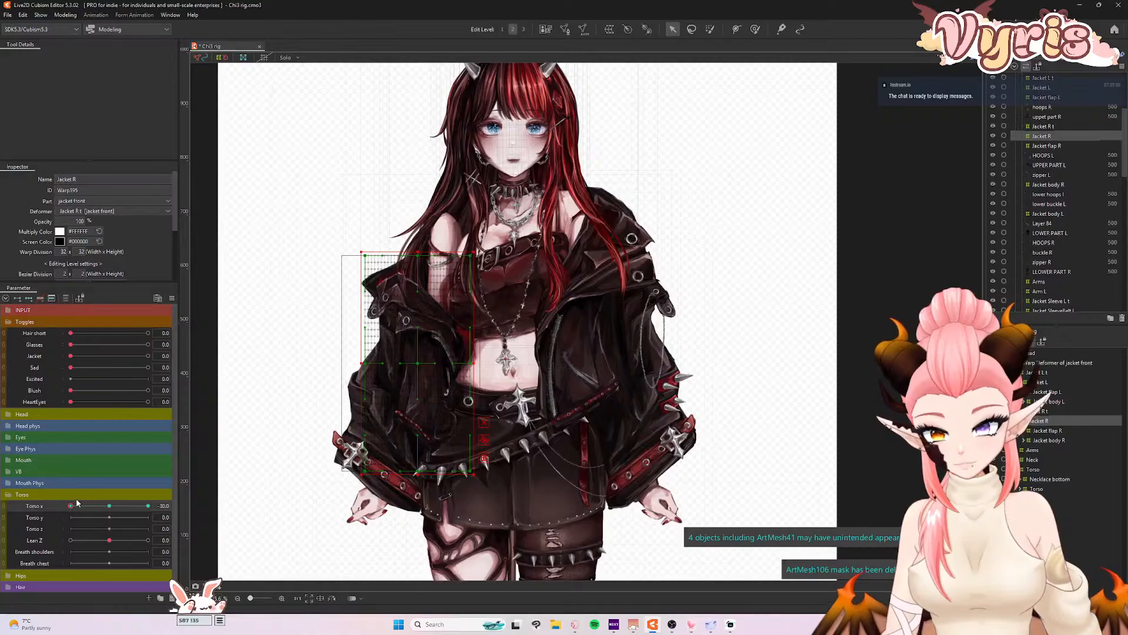
{"action": "left_click_drag", "start_coordinate": [72, 506], "coordinate": [46, 508]}
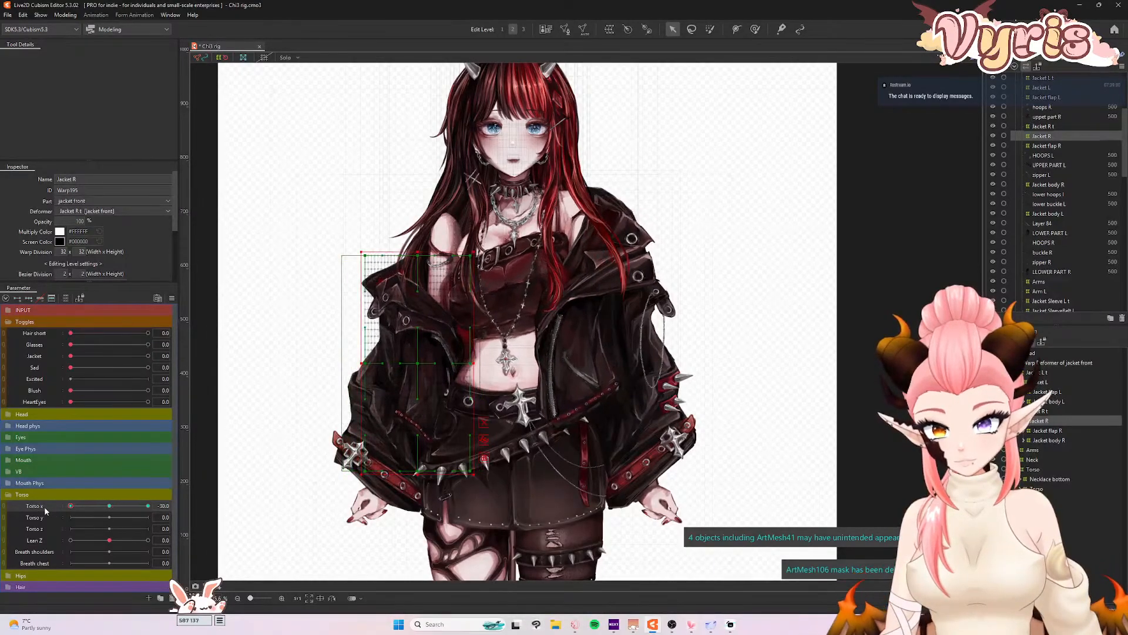
{"action": "left_click_drag", "start_coordinate": [409, 363], "coordinate": [410, 364]}
{"action": "left_click_drag", "start_coordinate": [81, 507], "coordinate": [5, 519]}
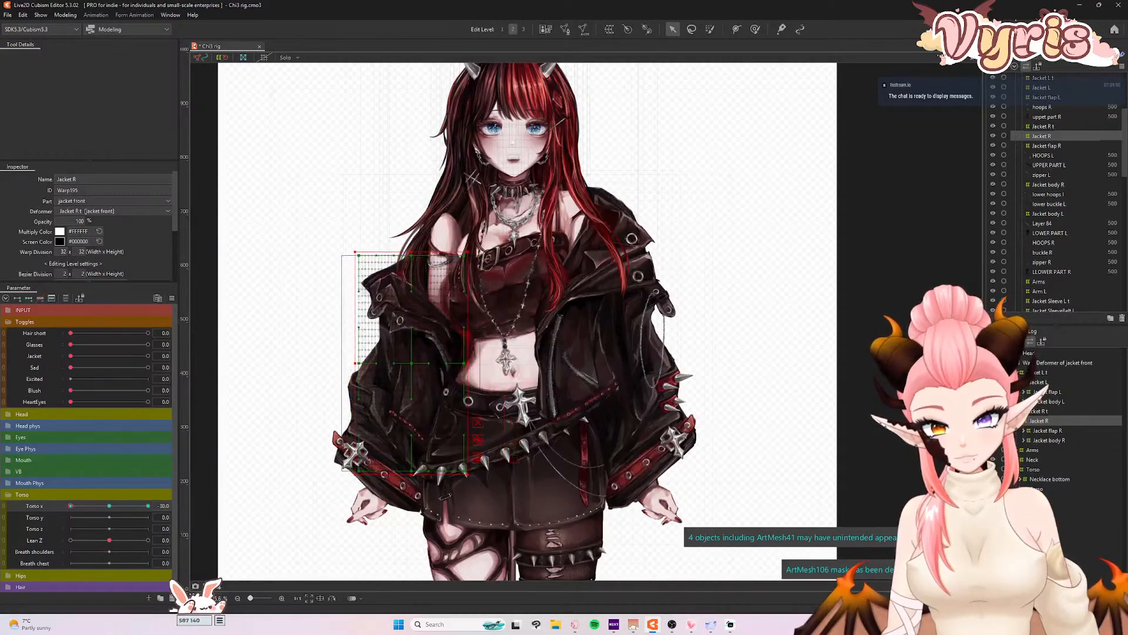
{"action": "left_click", "coordinate": [109, 506]}
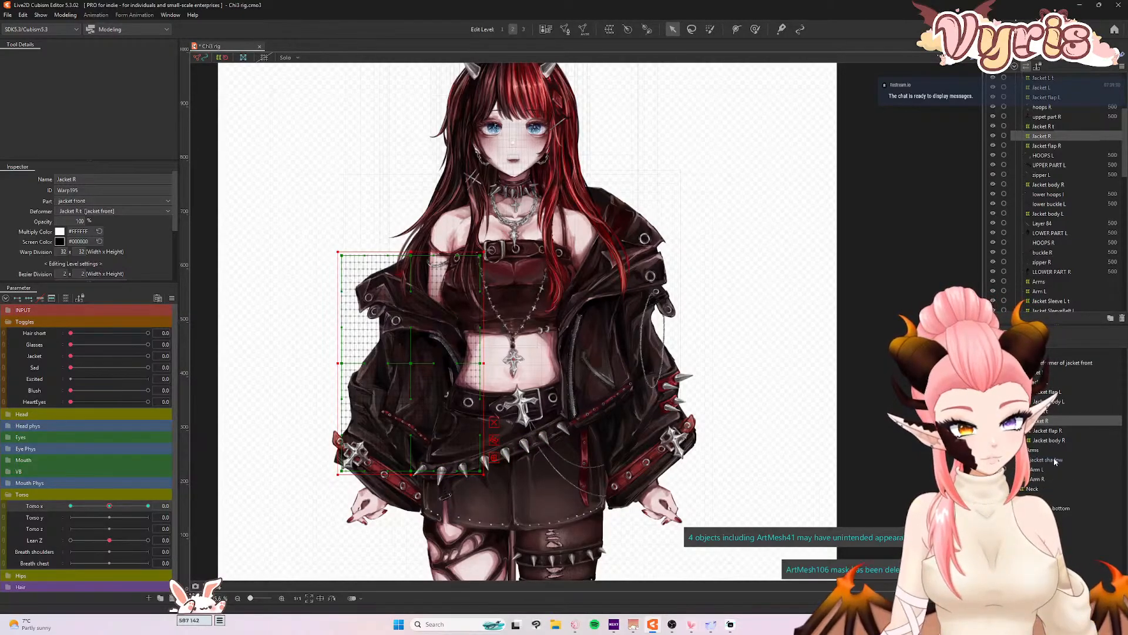
- Add Torso x keys to Arm L, then rotate it slightly counterclockwise and raise it at Torso x -30
{"action": "left_click", "coordinate": [1036, 470]}
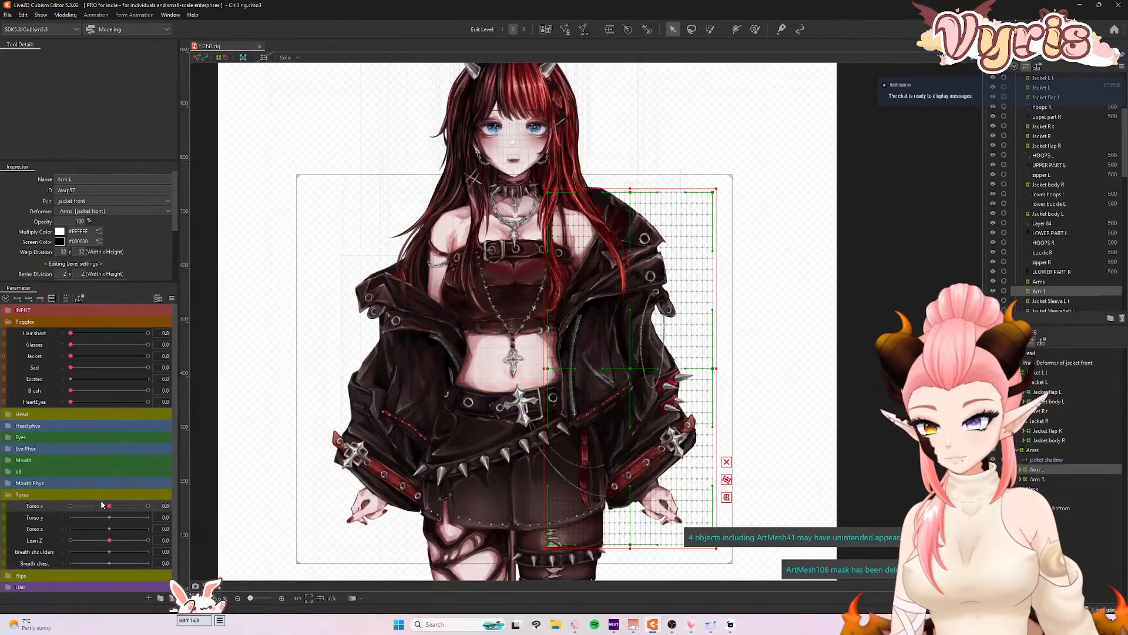
{"action": "left_click", "coordinate": [1051, 460]}
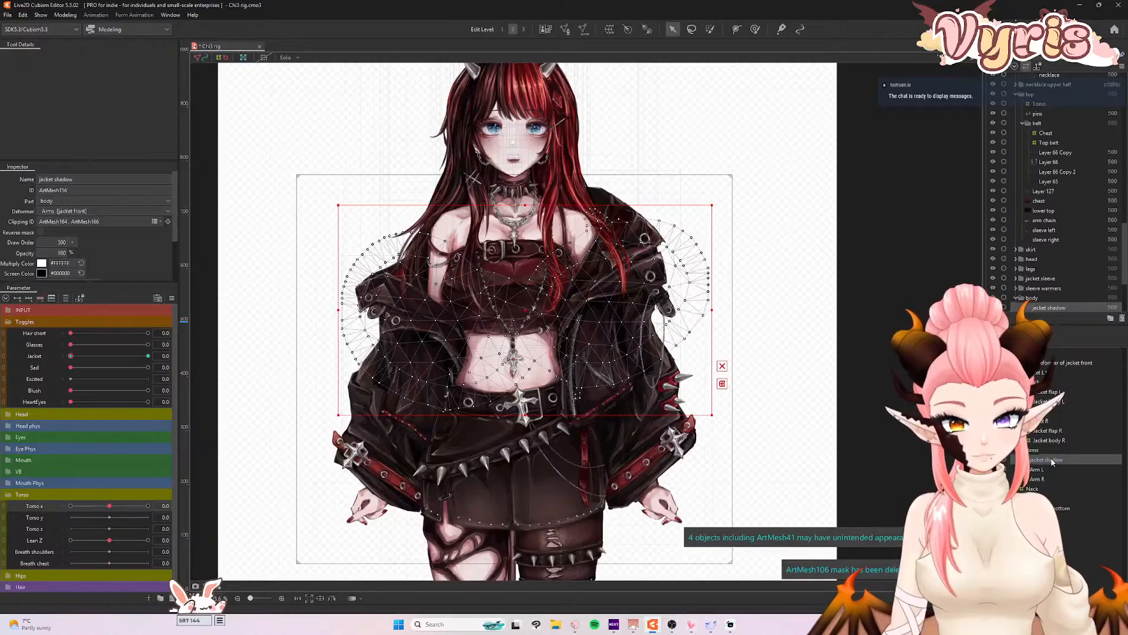
{"action": "left_click", "coordinate": [1038, 469]}
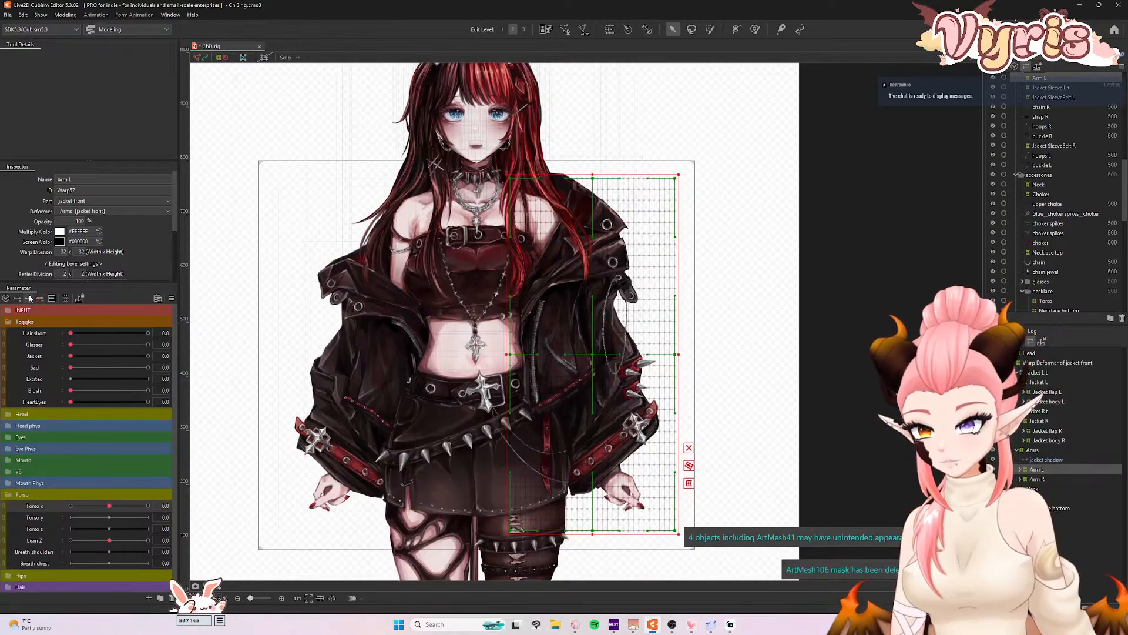
{"action": "left_click_drag", "start_coordinate": [109, 506], "coordinate": [70, 506]}
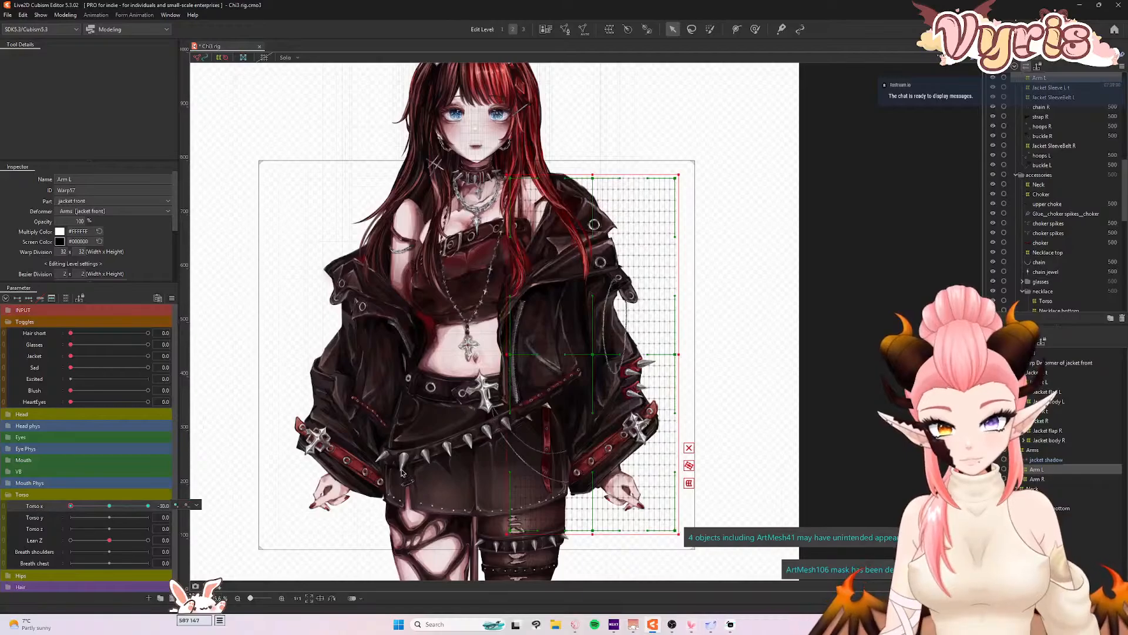
{"action": "left_click_drag", "start_coordinate": [688, 541], "coordinate": [694, 536]}
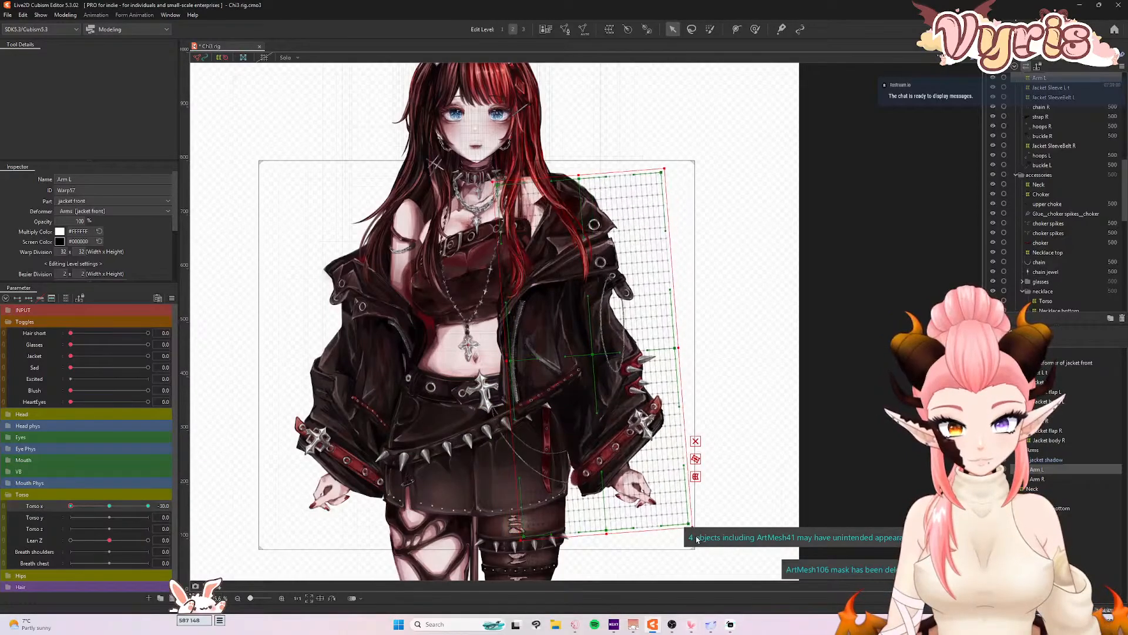
{"action": "scroll", "coordinate": [594, 347], "scroll_direction": "up", "scroll_amount": 2}
{"action": "left_click_drag", "start_coordinate": [594, 348], "coordinate": [604, 333]}
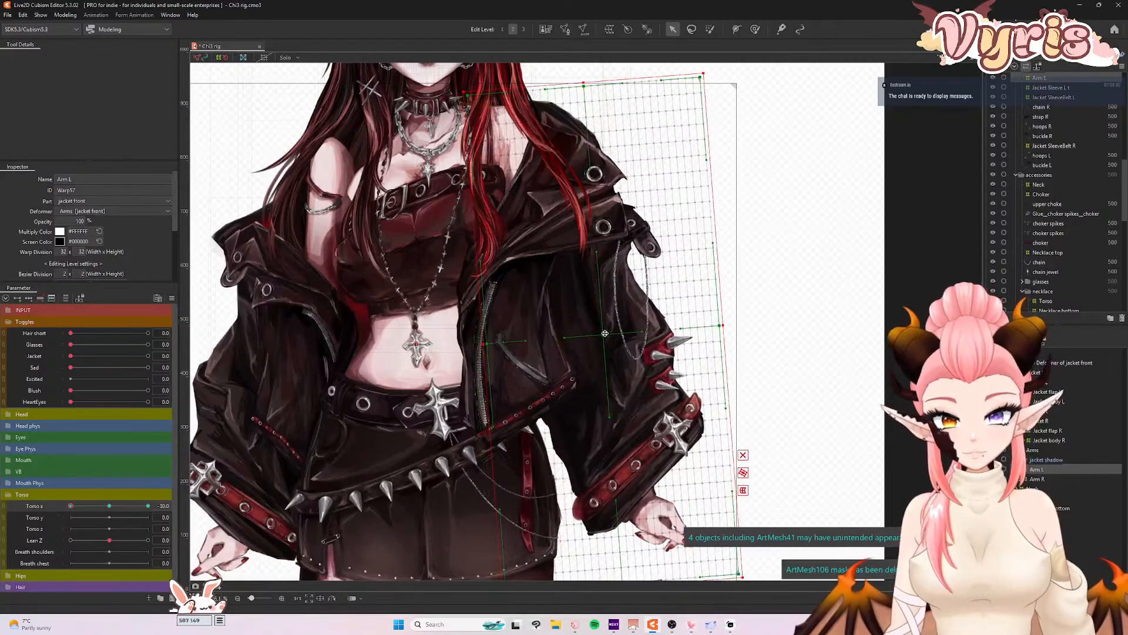
{"action": "scroll", "coordinate": [734, 449], "scroll_direction": "down", "scroll_amount": 2}
- Set the Head deformer's opacity to 0 and reselect the Arm L deformer
{"action": "left_click", "coordinate": [1038, 352]}
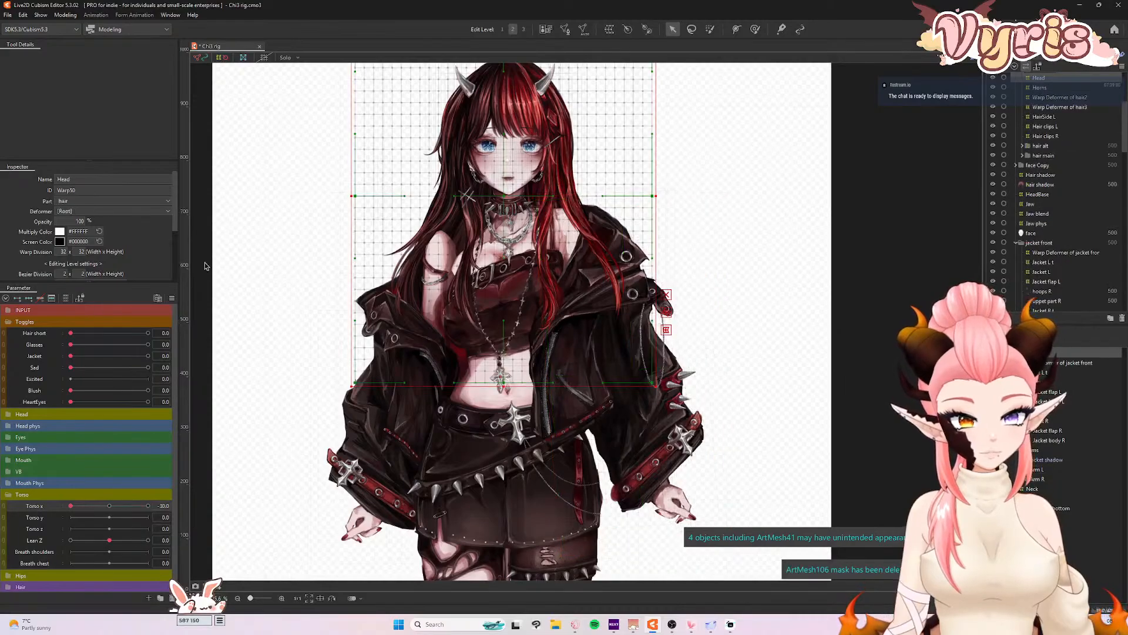
{"action": "left_click_drag", "start_coordinate": [82, 222], "coordinate": [18, 222]}
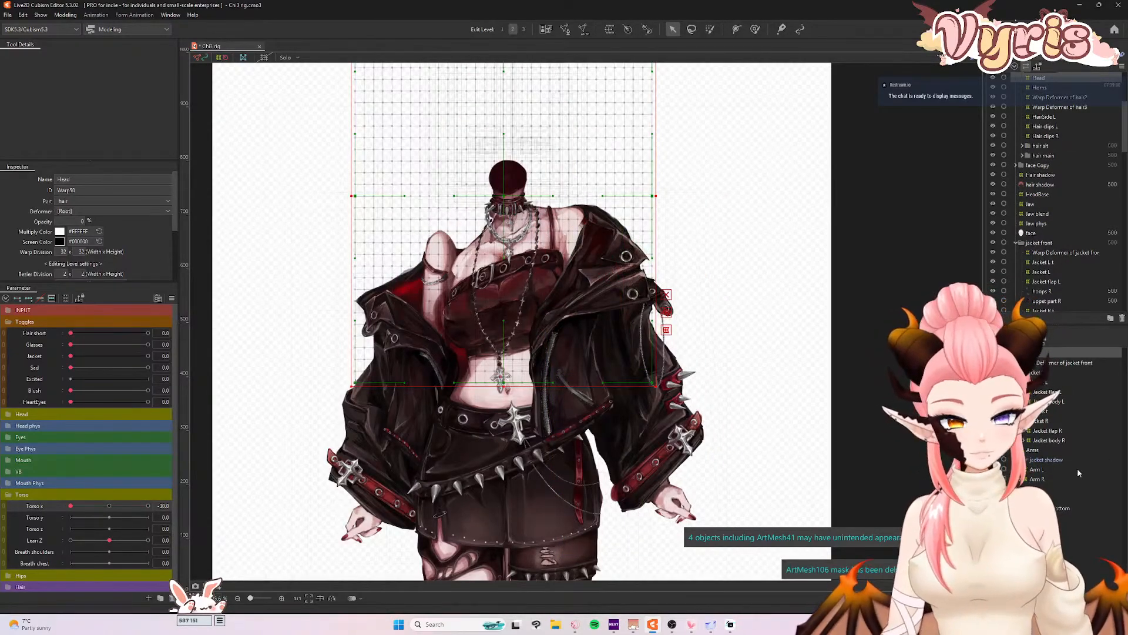
{"action": "left_click", "coordinate": [1038, 471]}
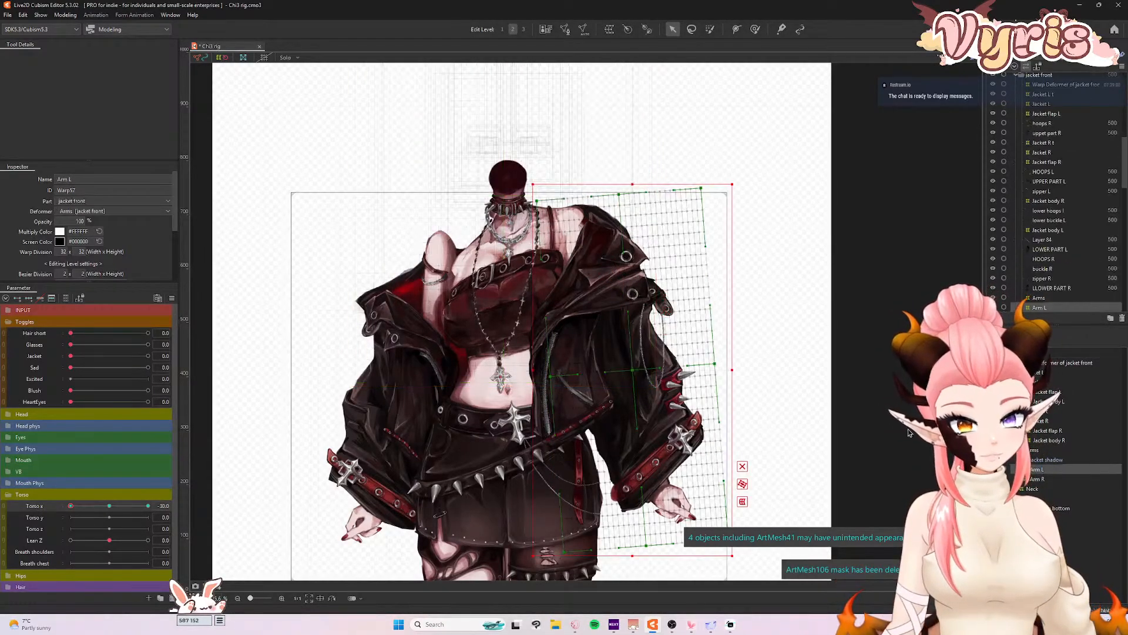
- Refine the Arm L form at Torso x -30 by moving the deformer slightly higher to fit the shoulder
{"action": "scroll", "coordinate": [627, 304], "scroll_direction": "up", "scroll_amount": 2}
{"action": "left_click_drag", "start_coordinate": [74, 506], "coordinate": [24, 510]}
{"action": "left_click_drag", "start_coordinate": [636, 402], "coordinate": [636, 386]}
{"action": "scroll", "coordinate": [532, 317], "scroll_direction": "down", "scroll_amount": 2}
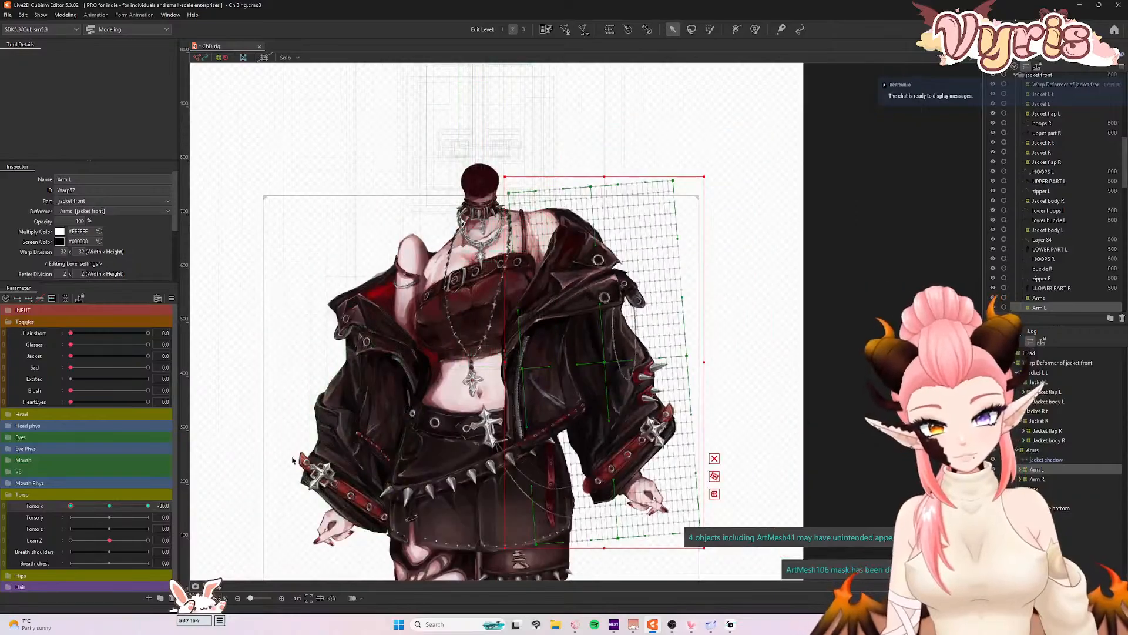
- Rotate Arm L slightly clockwise at Torso x 30, move it down toward the body, then return Torso x to 0
{"action": "left_click_drag", "start_coordinate": [76, 507], "coordinate": [154, 513]}
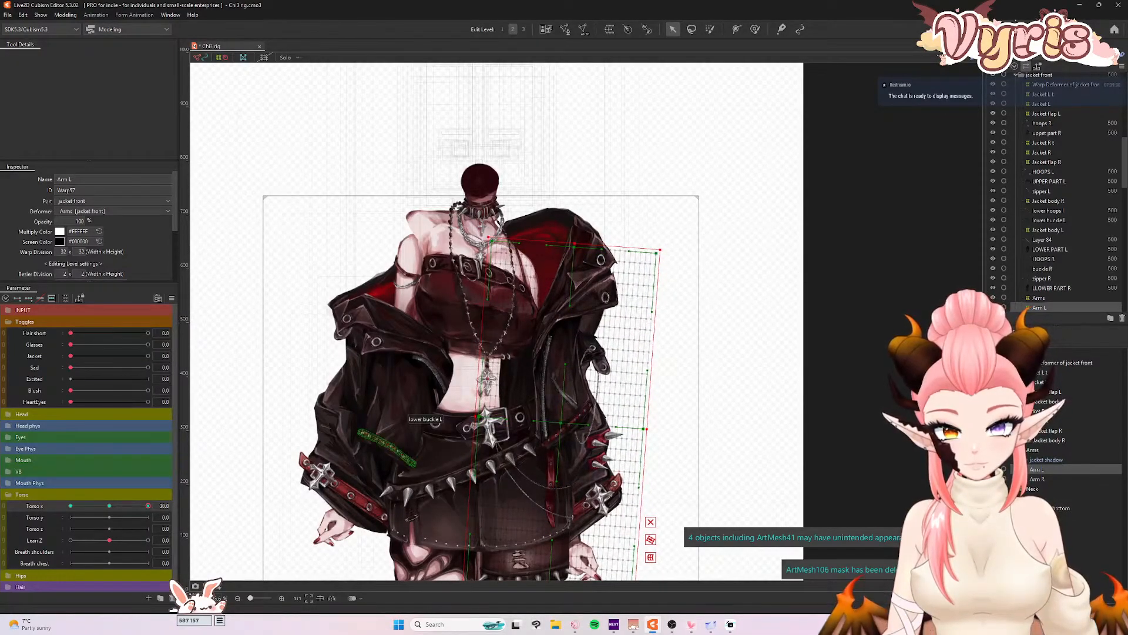
{"action": "mouse_move", "coordinate": [149, 506]}
{"action": "left_mouse_down"}
{"action": "mouse_move", "coordinate": [94, 512]}
{"action": "mouse_move", "coordinate": [157, 512]}
{"action": "left_mouse_up"}
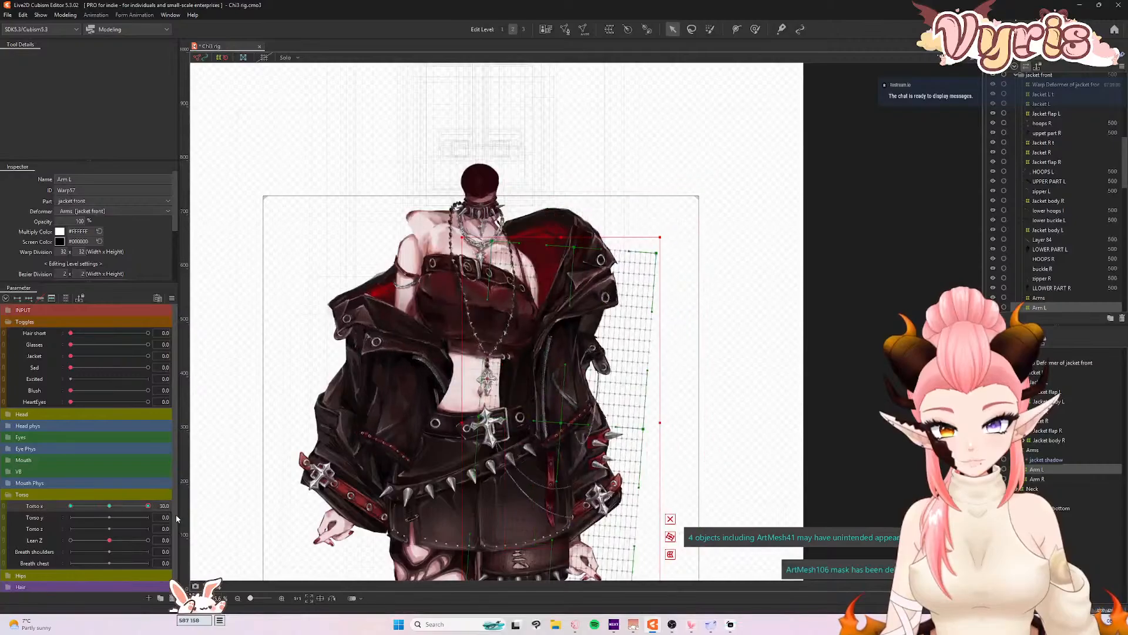
{"action": "left_click_drag", "start_coordinate": [558, 421], "coordinate": [556, 414]}
{"action": "scroll", "coordinate": [489, 321], "scroll_direction": "down", "scroll_amount": 3}
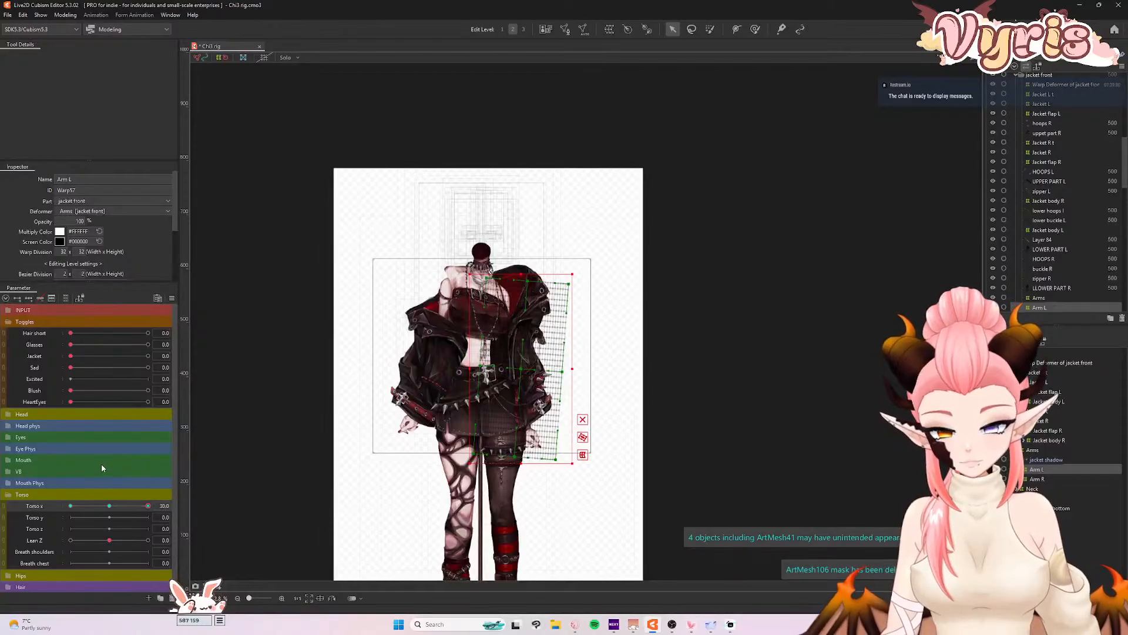
{"action": "left_click_drag", "start_coordinate": [148, 506], "coordinate": [42, 512]}
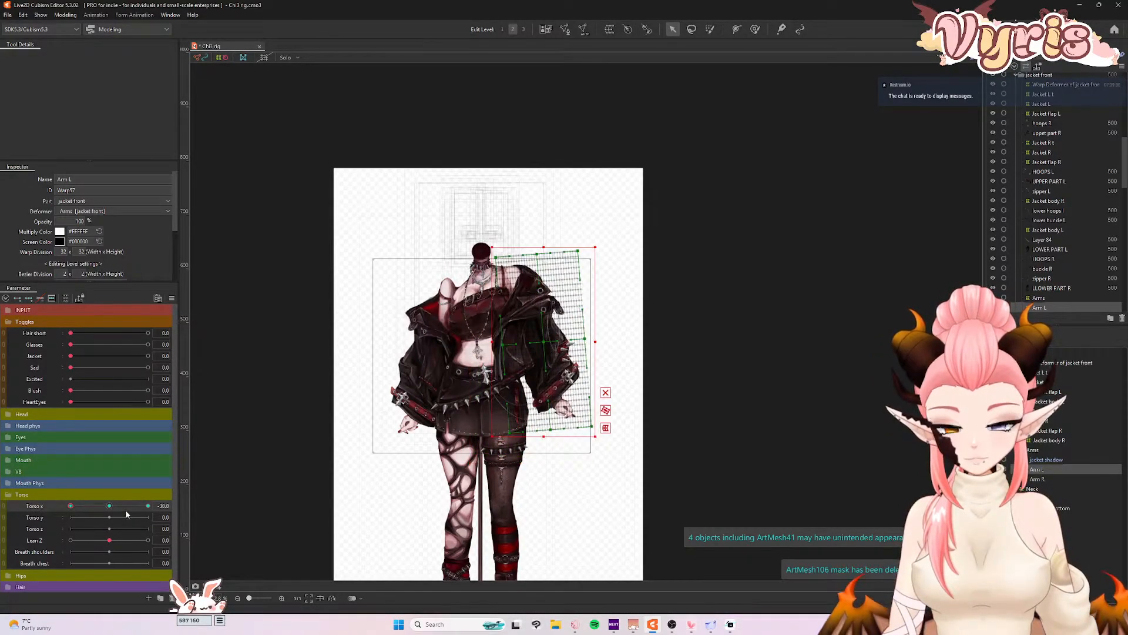
{"action": "left_click", "coordinate": [110, 506]}
- Add Torso x keys to Arm R, then rotate it slightly clockwise and move it up and left at Torso x 30
{"action": "left_click", "coordinate": [1052, 479]}
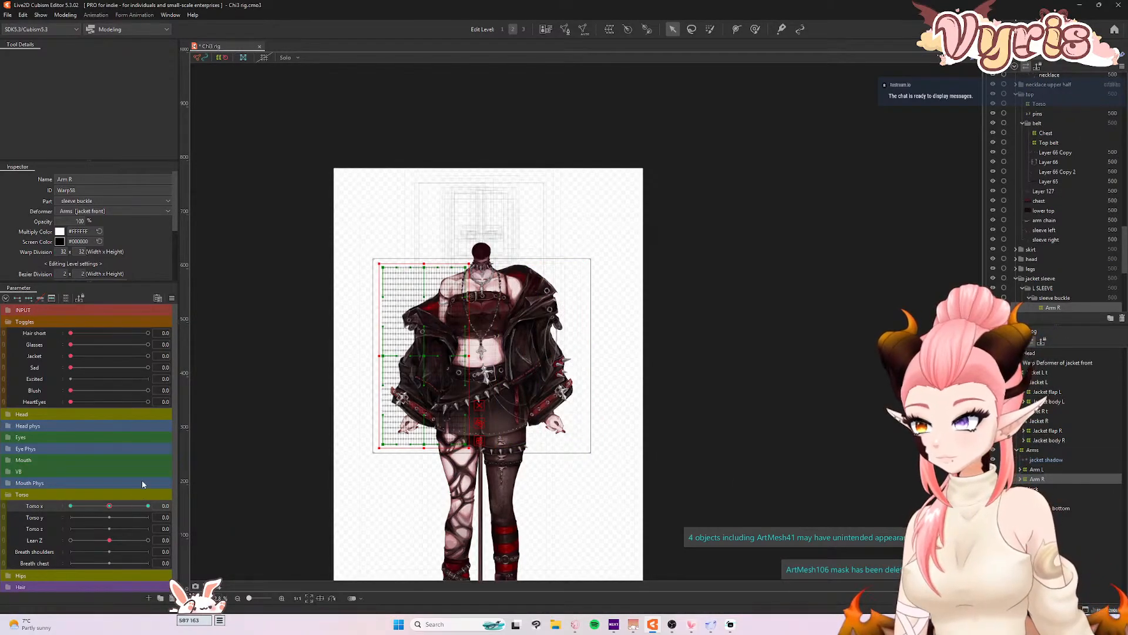
{"action": "left_click_drag", "start_coordinate": [110, 506], "coordinate": [207, 513]}
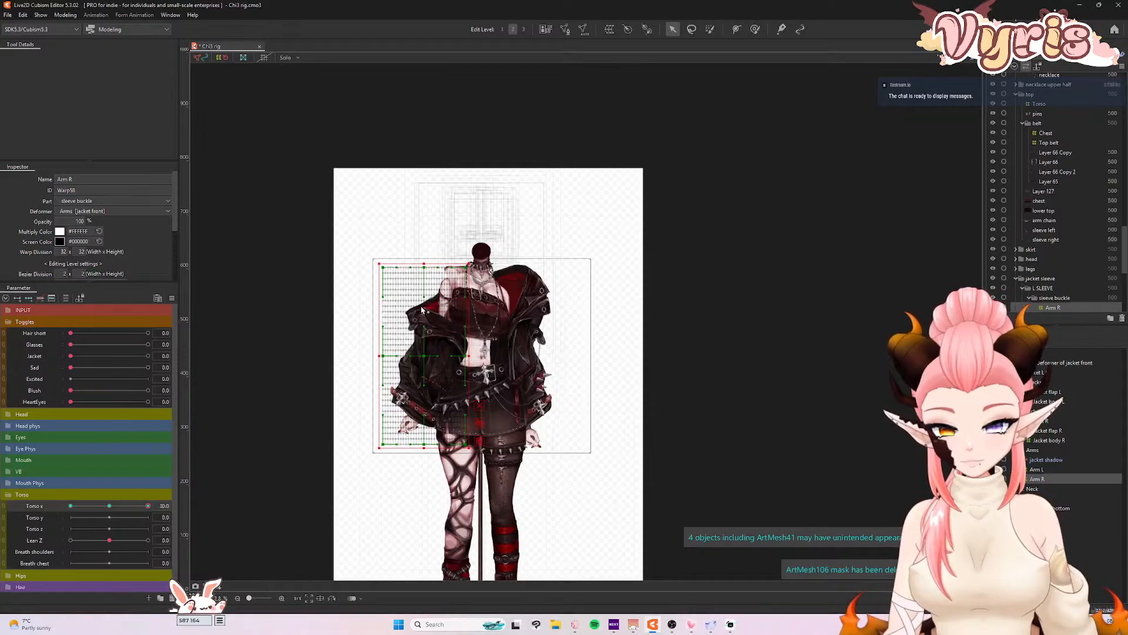
{"action": "scroll", "coordinate": [422, 309], "scroll_direction": "up", "scroll_amount": 2}
{"action": "left_click_drag", "start_coordinate": [491, 246], "coordinate": [502, 251]}
{"action": "scroll", "coordinate": [412, 384], "scroll_direction": "up", "scroll_amount": 2}
{"action": "left_click_drag", "start_coordinate": [431, 373], "coordinate": [422, 345]}
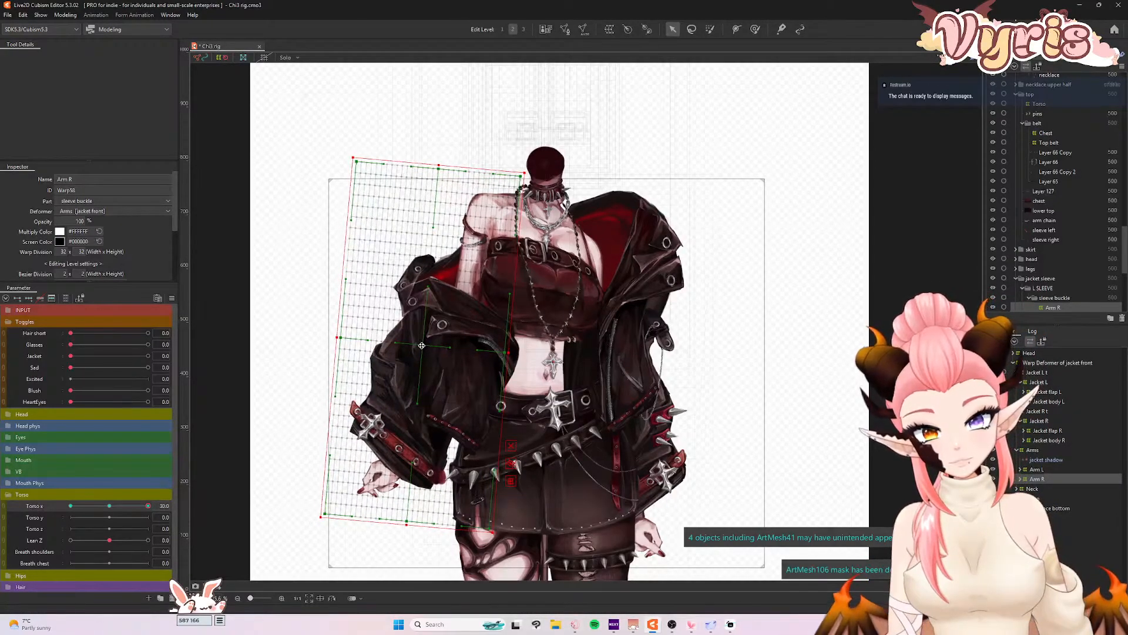
- Rotate Arm R slightly counterclockwise at Torso x -30 and move it down and right toward the body
{"action": "left_click_drag", "start_coordinate": [148, 506], "coordinate": [67, 523]}
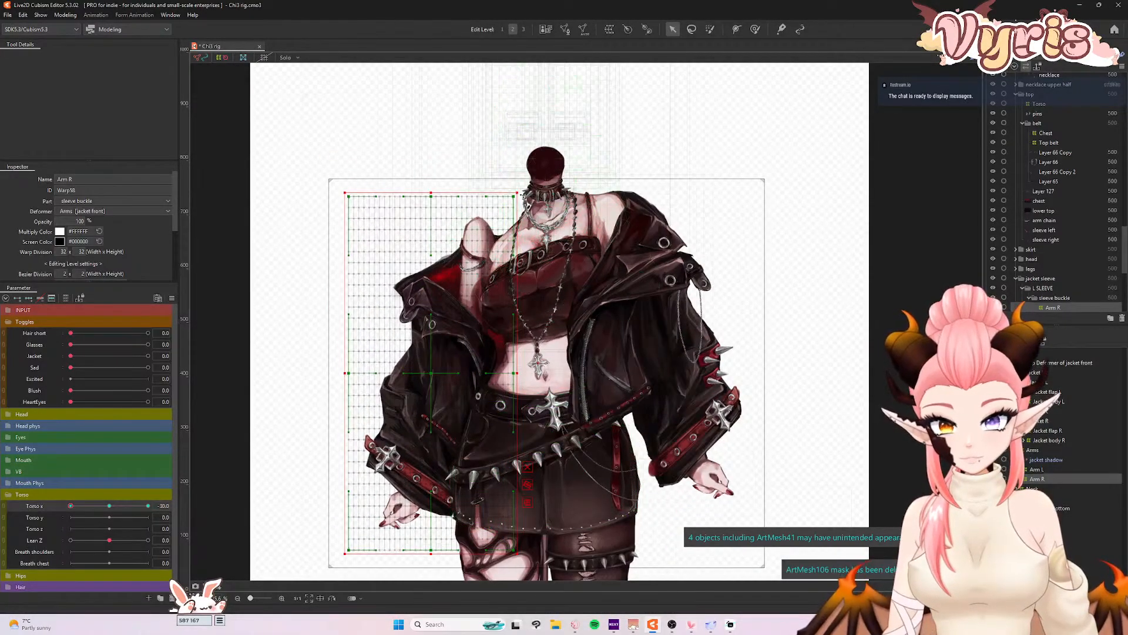
{"action": "left_click_drag", "start_coordinate": [521, 191], "coordinate": [504, 183]}
{"action": "left_click_drag", "start_coordinate": [432, 375], "coordinate": [469, 407]}
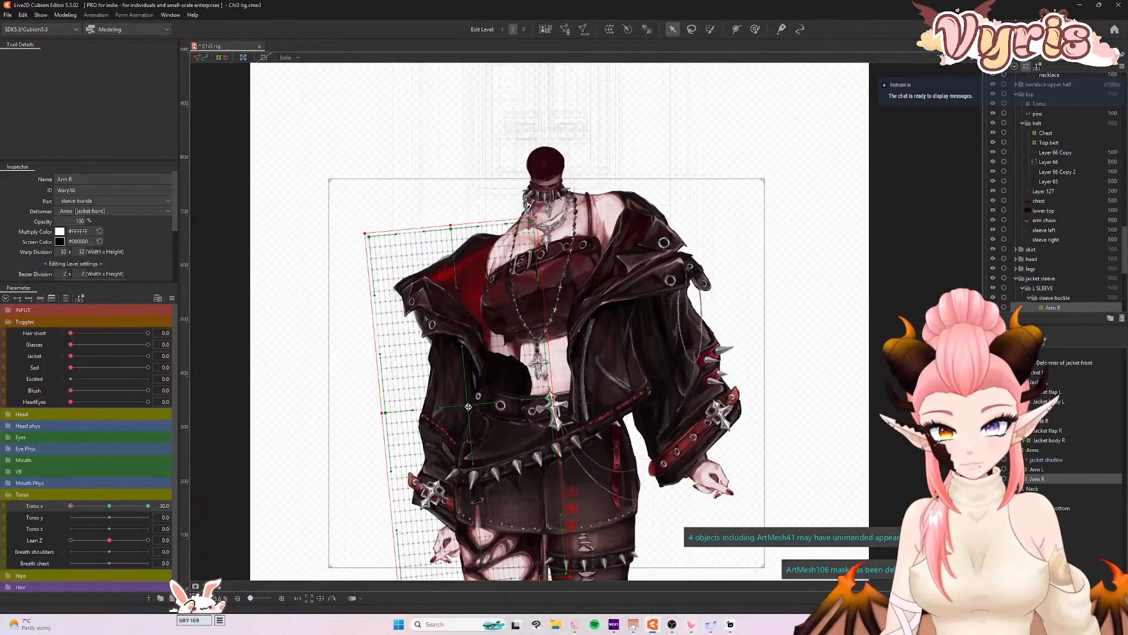
{"action": "scroll", "coordinate": [261, 371], "scroll_direction": "down", "scroll_amount": 2}
- Fine-tune the Arm R position at Torso x -30, check the arm movement, and return Torso x to 0
{"action": "mouse_move", "coordinate": [70, 506]}
{"action": "left_mouse_down"}
{"action": "mouse_move", "coordinate": [106, 514]}
{"action": "mouse_move", "coordinate": [68, 510]}
{"action": "left_mouse_up"}
{"action": "scroll", "coordinate": [417, 398], "scroll_direction": "up", "scroll_amount": 2}
{"action": "left_click_drag", "start_coordinate": [424, 350], "coordinate": [426, 345]}
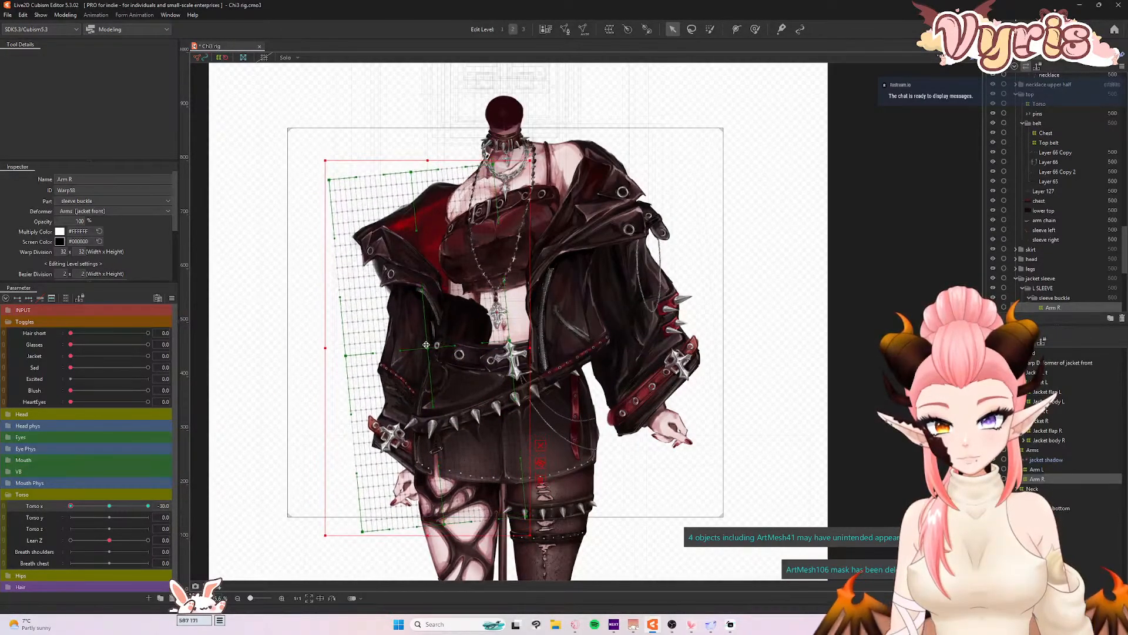
{"action": "scroll", "coordinate": [411, 336], "scroll_direction": "down", "scroll_amount": 2}
{"action": "mouse_move", "coordinate": [75, 506]}
{"action": "left_mouse_down"}
{"action": "mouse_move", "coordinate": [203, 513]}
{"action": "mouse_move", "coordinate": [51, 528]}
{"action": "mouse_move", "coordinate": [196, 530]}
{"action": "mouse_move", "coordinate": [30, 532]}
{"action": "mouse_move", "coordinate": [217, 540]}
{"action": "mouse_move", "coordinate": [45, 552]}
{"action": "mouse_move", "coordinate": [89, 542]}
{"action": "mouse_move", "coordinate": [73, 513]}
{"action": "mouse_move", "coordinate": [59, 514]}
{"action": "mouse_move", "coordinate": [97, 514]}
{"action": "mouse_move", "coordinate": [67, 521]}
{"action": "left_mouse_up"}
{"action": "left_click", "coordinate": [108, 506]}
{"action": "left_click", "coordinate": [110, 506]}
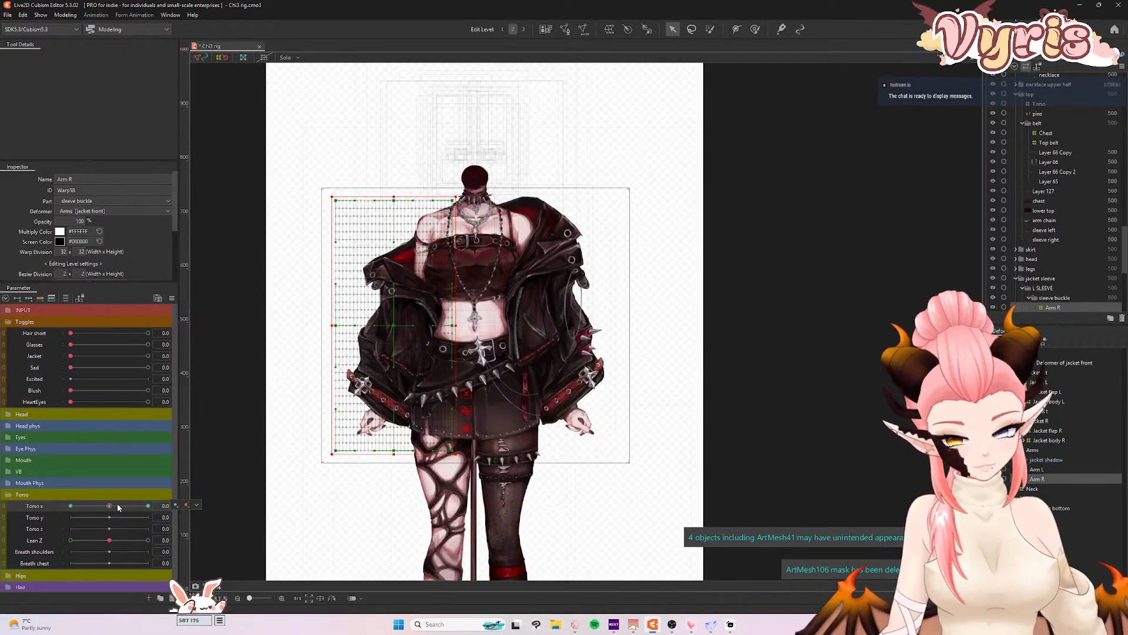
{"action": "left_click_drag", "start_coordinate": [110, 506], "coordinate": [65, 518]}
{"action": "left_click", "coordinate": [124, 509]}
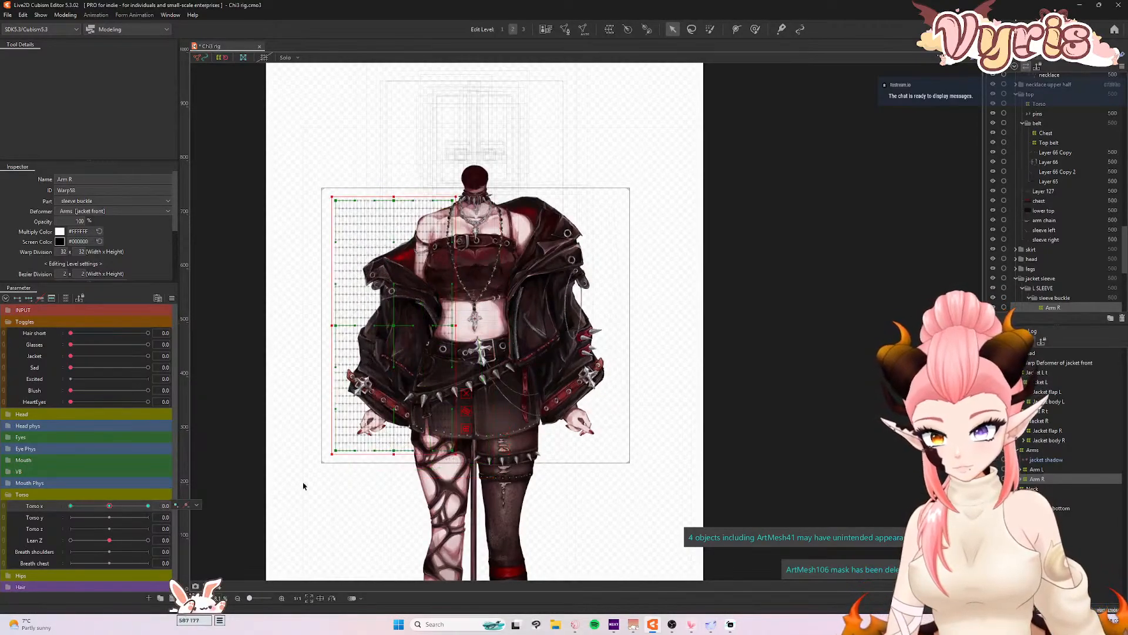
- Locate the sleeve shadow mesh under Arm R, then collapse the jacket sleeve and arms part folders
{"action": "left_click", "coordinate": [1019, 480]}
{"action": "scroll", "coordinate": [1062, 509], "scroll_direction": "down", "scroll_amount": 2}
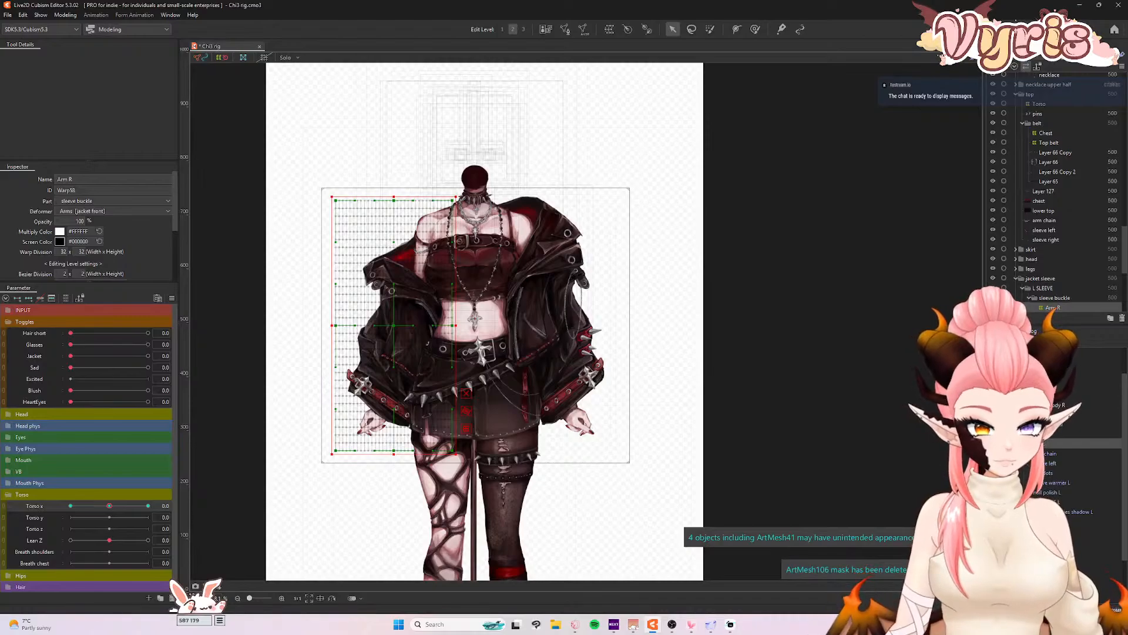
{"action": "left_click", "coordinate": [1062, 521]}
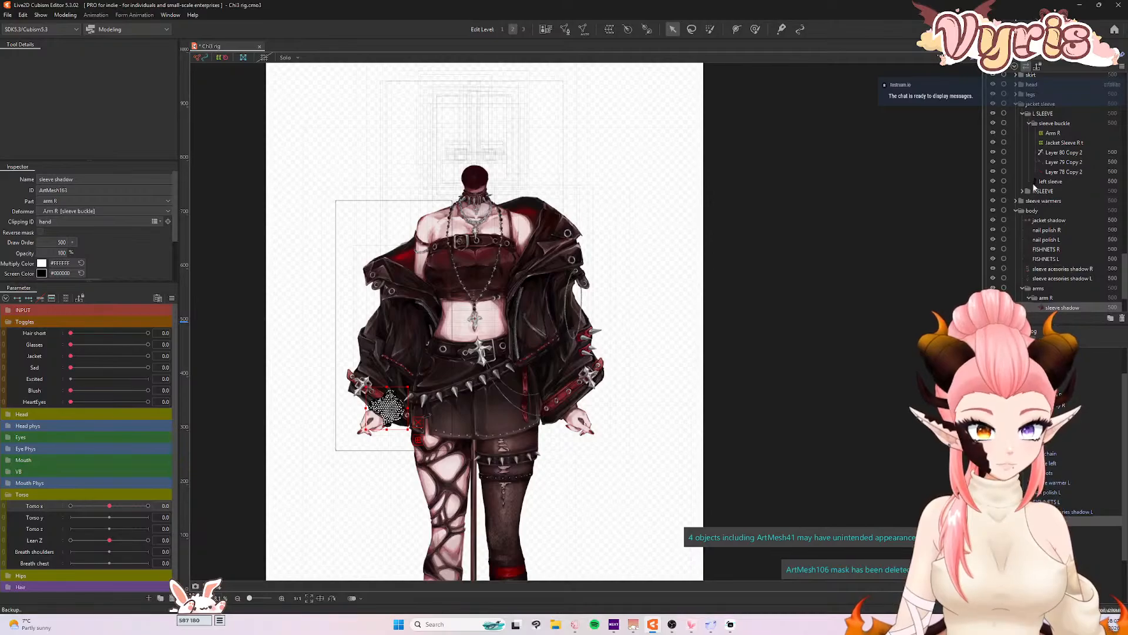
{"action": "left_click", "coordinate": [1016, 104]}
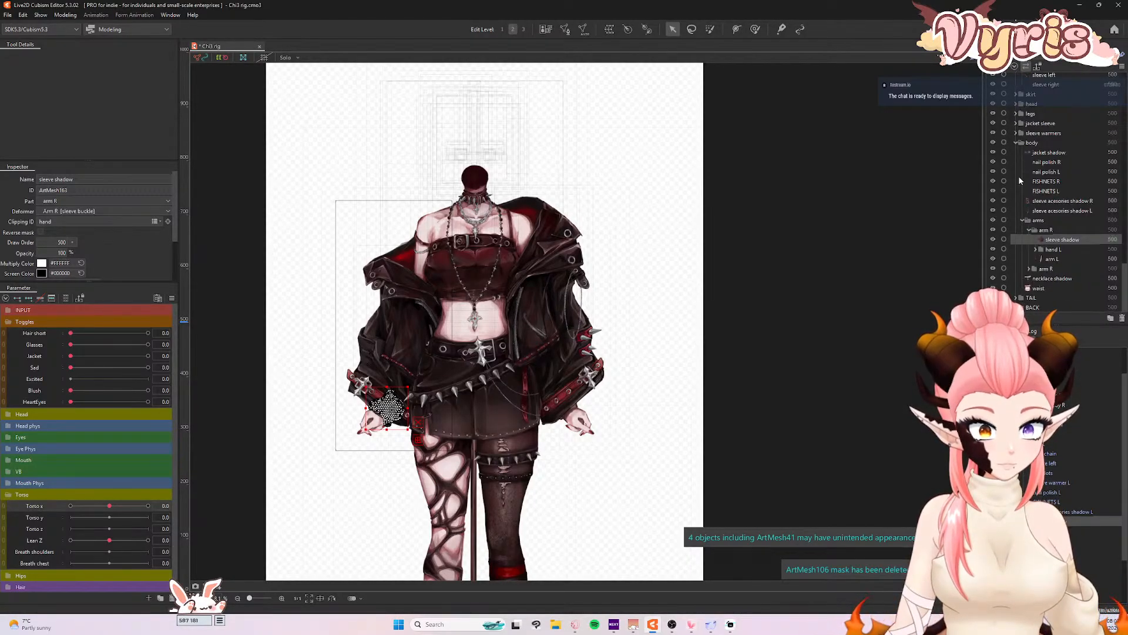
{"action": "left_click", "coordinate": [1022, 222]}
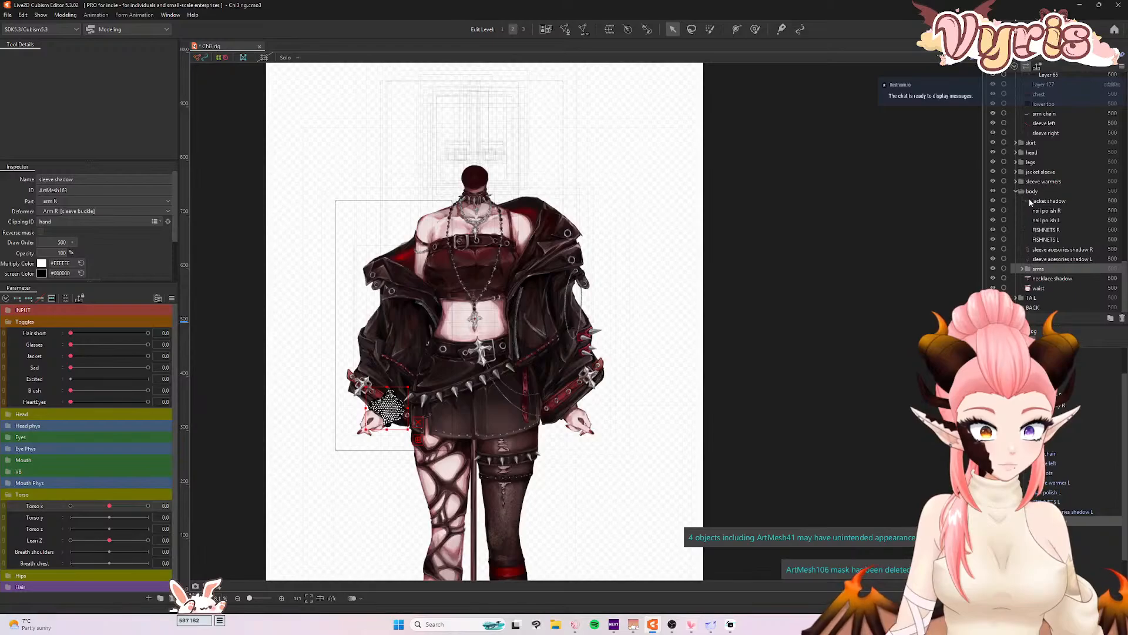
- Move the jacket sleeve and sleeve warmers parts into the body part above arms, then check the layering at Torso x -30 and 0
{"action": "left_click", "coordinate": [1041, 182]}
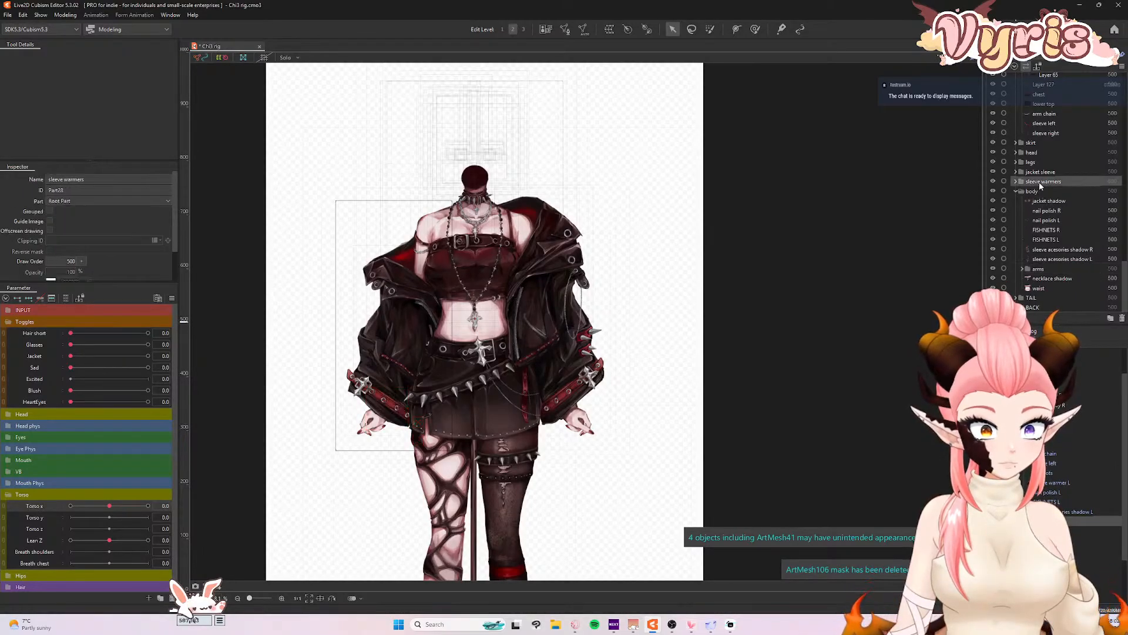
{"action": "left_click", "coordinate": [1048, 172]}
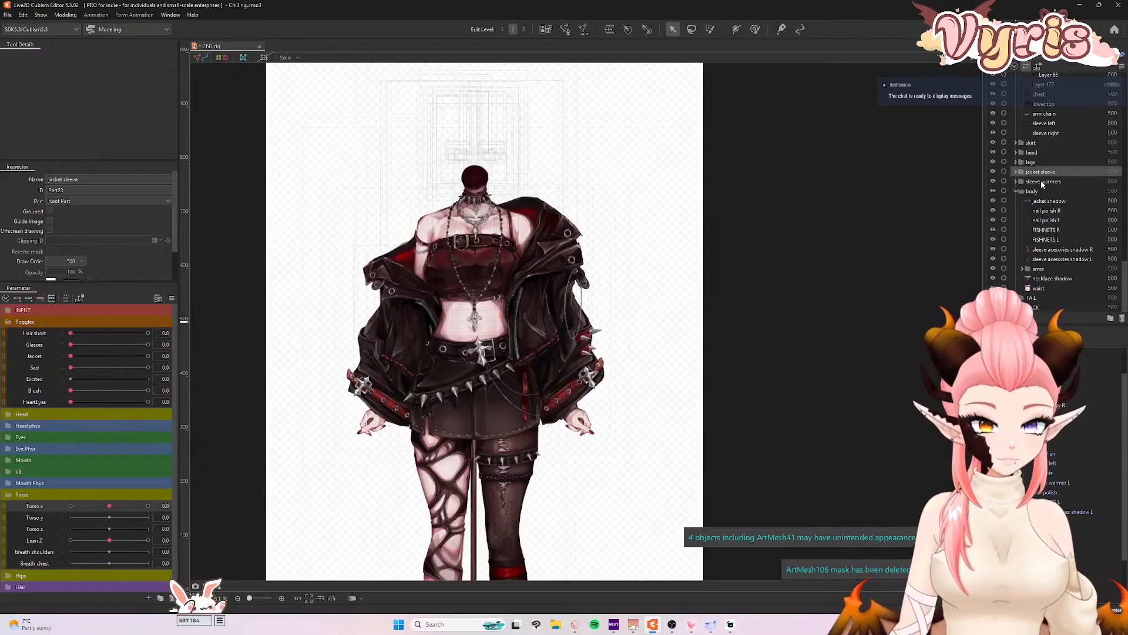
{"action": "left_click", "coordinate": [1043, 182], "text": "ctrl"}
{"action": "left_click_drag", "start_coordinate": [1038, 184], "coordinate": [1040, 270]}
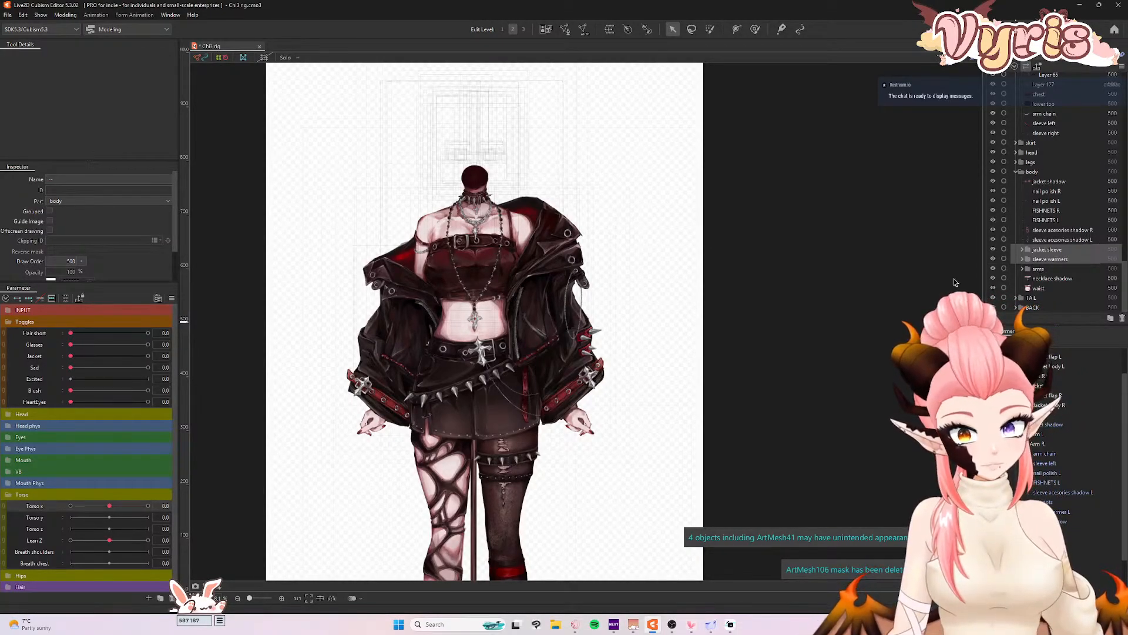
{"action": "left_click_drag", "start_coordinate": [109, 505], "coordinate": [70, 510]}
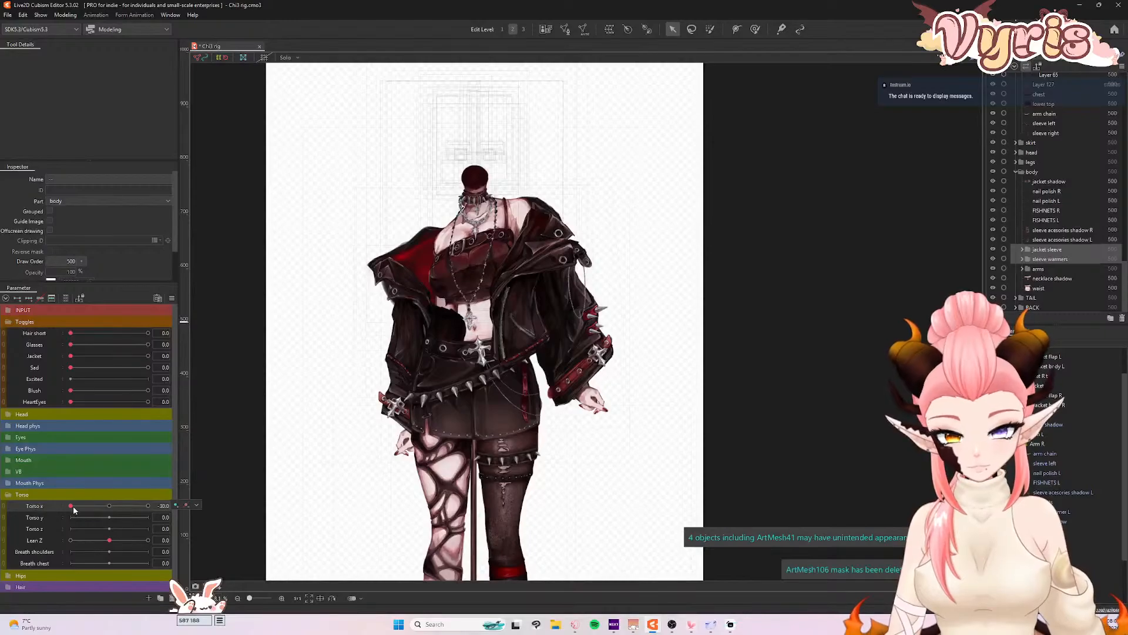
{"action": "left_click", "coordinate": [108, 506]}
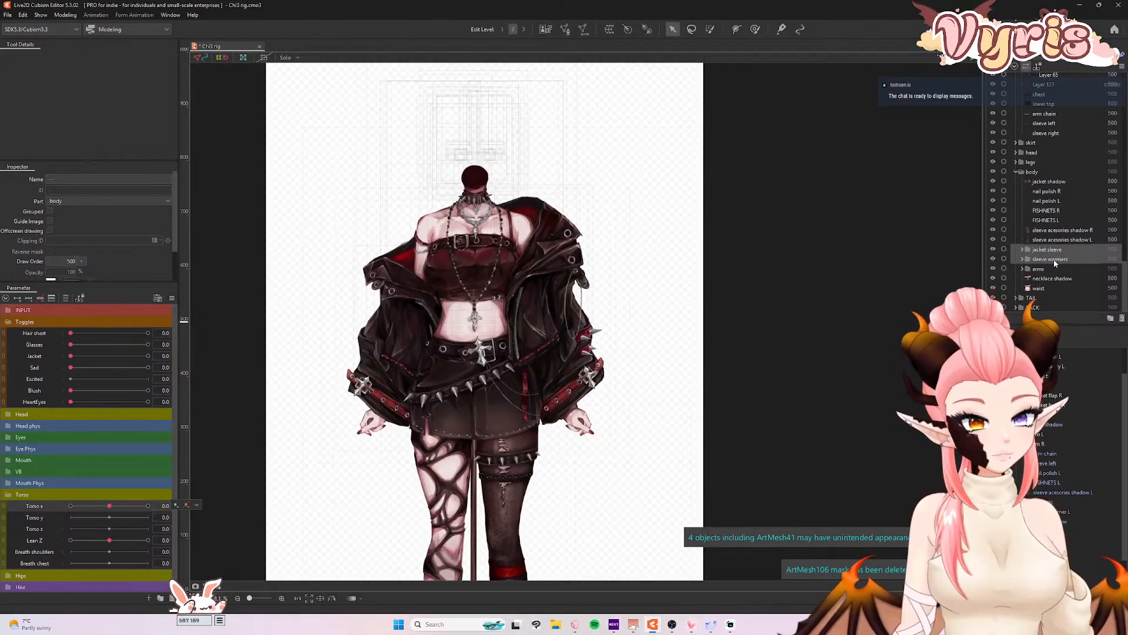
- Examine the chest, lower top, sleeve left and sleeve right meshes in the top part and look through the jacket front part
{"action": "scroll", "coordinate": [1050, 261], "scroll_direction": "up", "scroll_amount": 4}
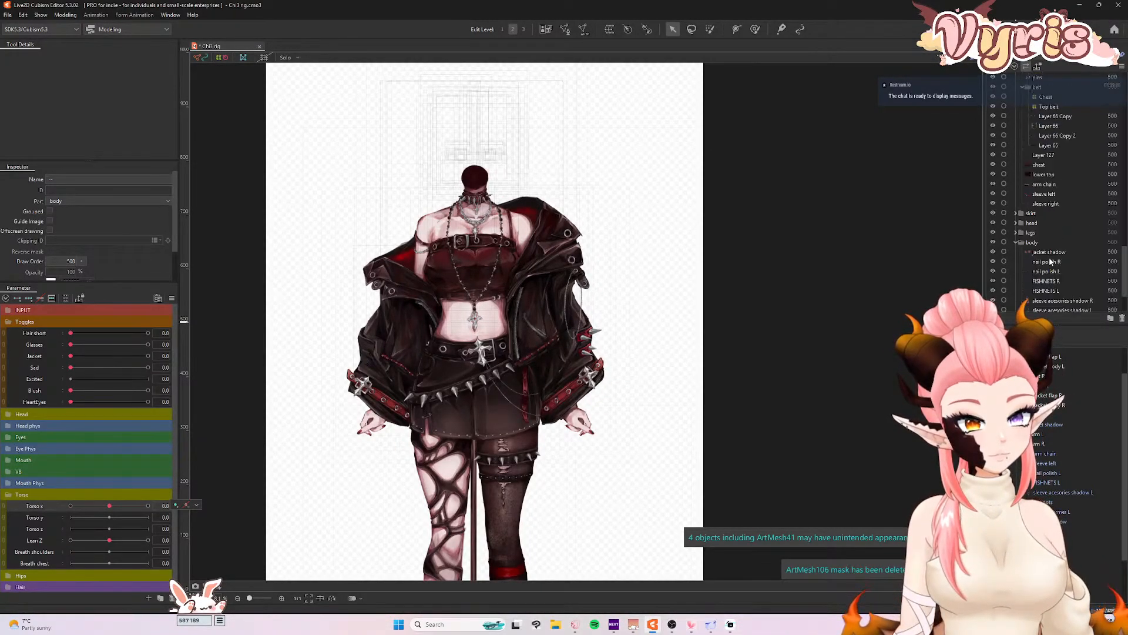
{"action": "left_click", "coordinate": [1039, 201]}
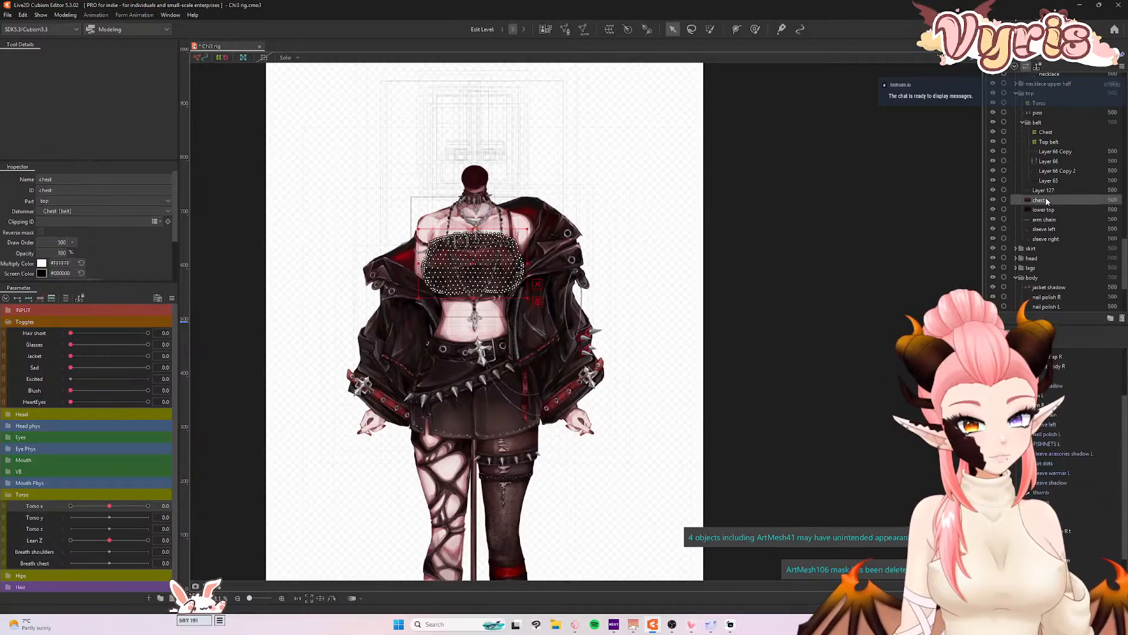
{"action": "left_click", "coordinate": [1041, 209]}
{"action": "left_click", "coordinate": [1043, 229]}
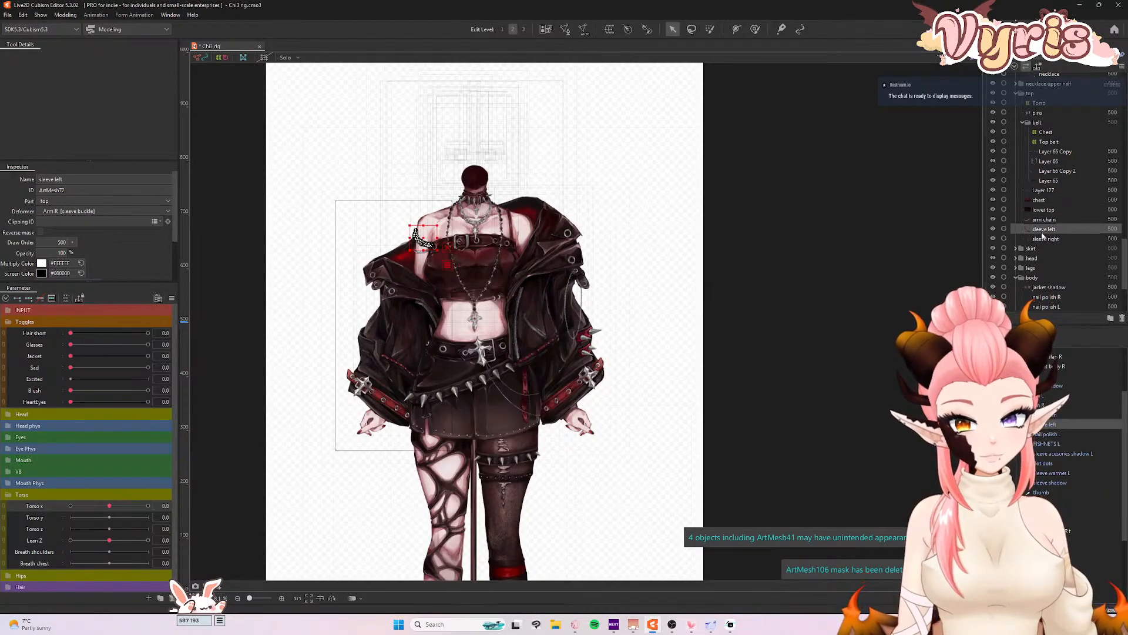
{"action": "left_click", "coordinate": [1043, 238]}
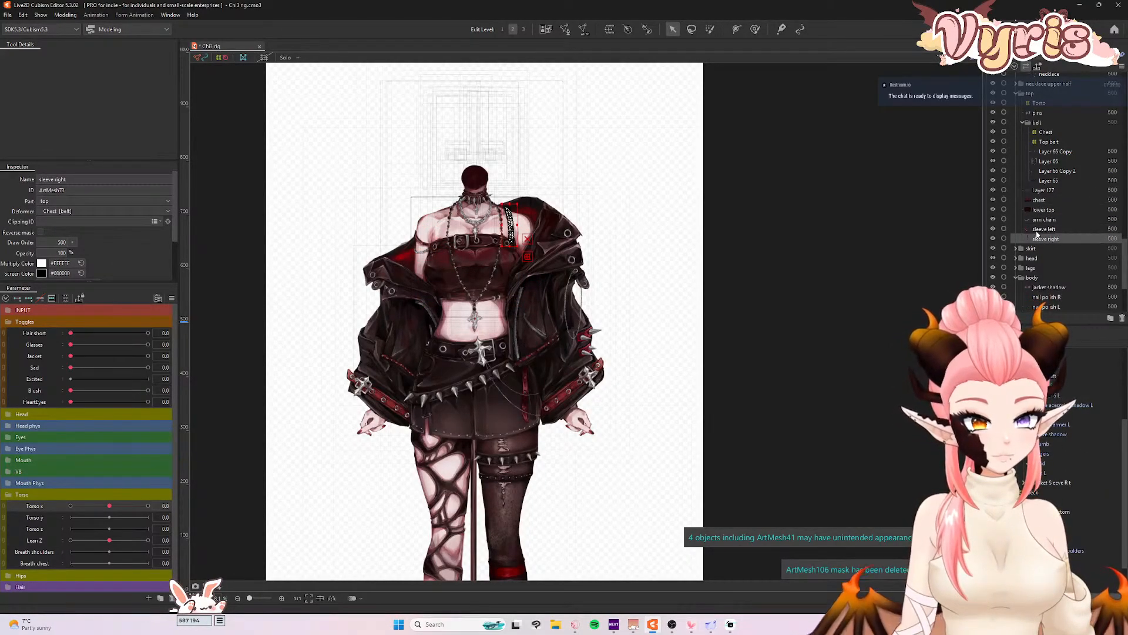
{"action": "scroll", "coordinate": [1037, 234], "scroll_direction": "up", "scroll_amount": 5}
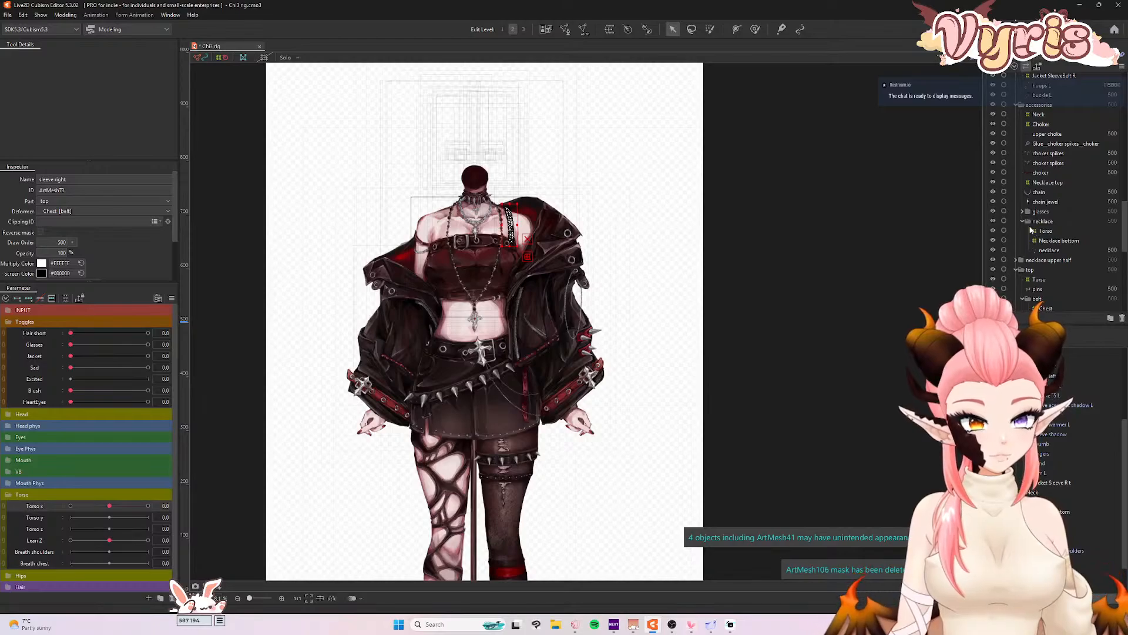
{"action": "scroll", "coordinate": [1021, 224], "scroll_direction": "up", "scroll_amount": 6}
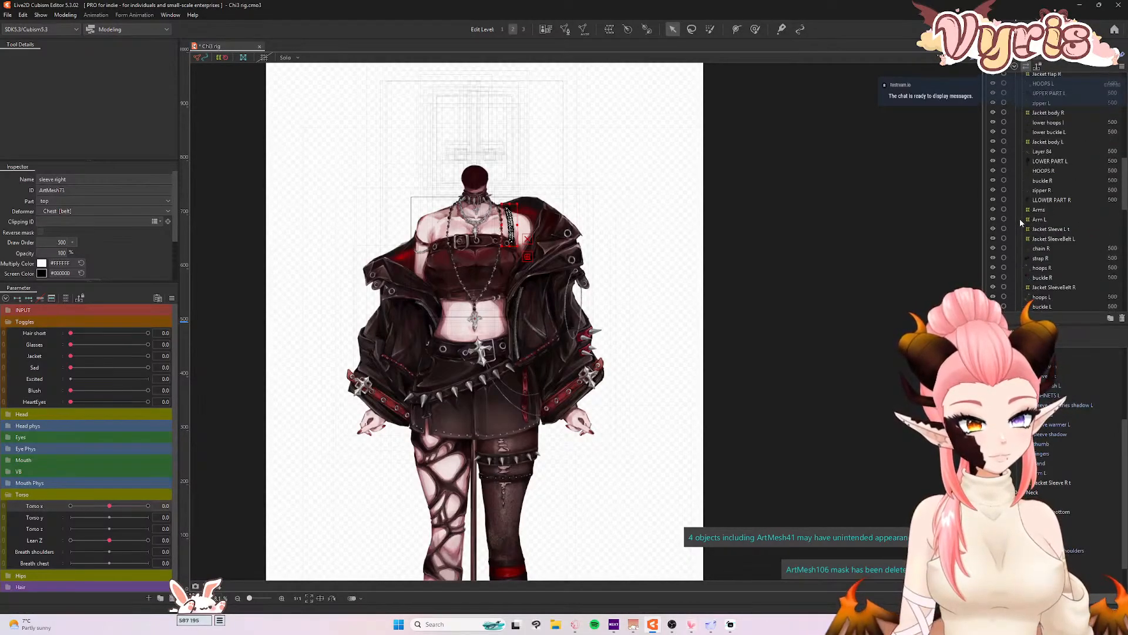
{"action": "scroll", "coordinate": [1021, 222], "scroll_direction": "up", "scroll_amount": 4}
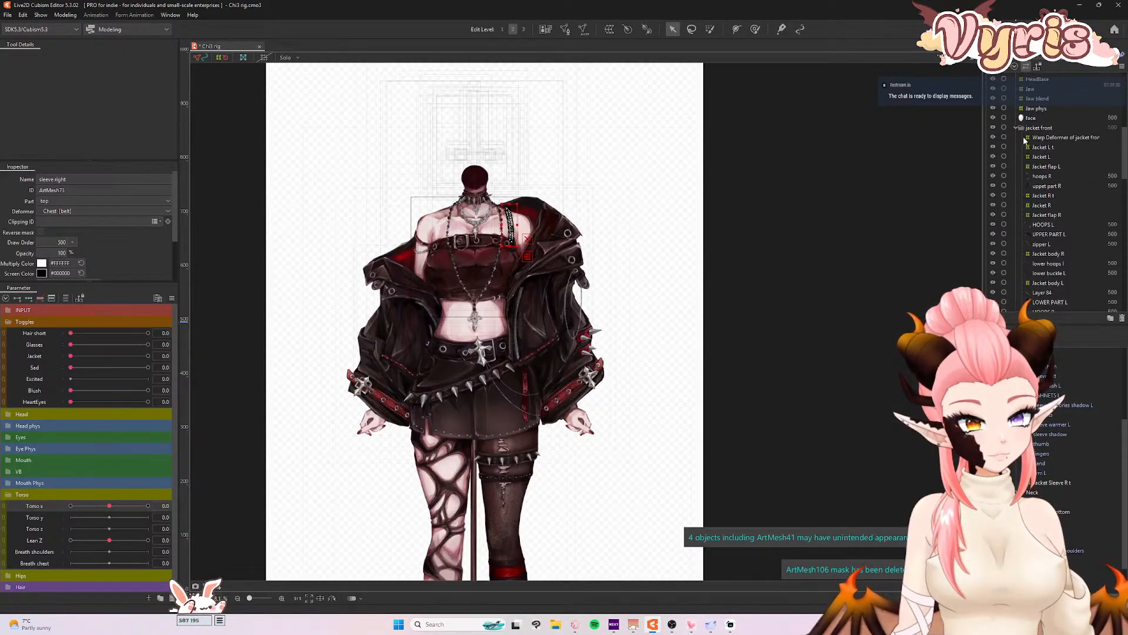
{"action": "scroll", "coordinate": [1050, 187], "scroll_direction": "down", "scroll_amount": 3}
{"action": "scroll", "coordinate": [1056, 238], "scroll_direction": "down", "scroll_amount": 3}
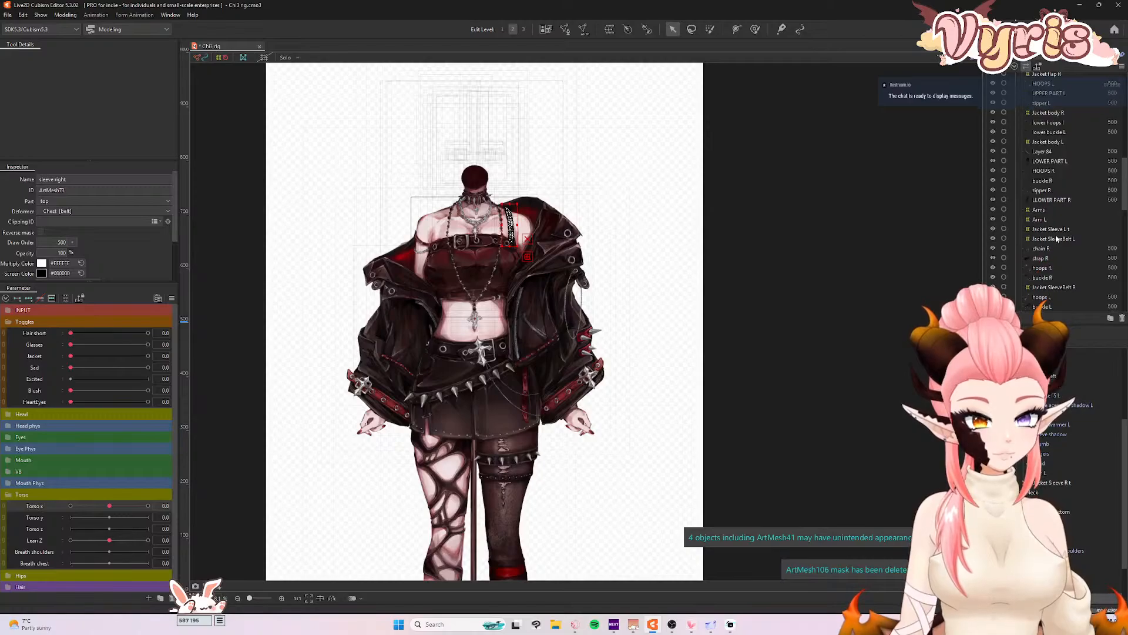
- Examine the chain R, LLOWER PART R and LOWER PART L meshes in jacket front, and locate the left sleeve mesh in the jacket sleeve part
{"action": "left_click", "coordinate": [1042, 226]}
{"action": "left_click", "coordinate": [1045, 197]}
{"action": "left_click", "coordinate": [1045, 188]}
{"action": "left_click", "coordinate": [1043, 179]}
{"action": "scroll", "coordinate": [1043, 181], "scroll_direction": "up", "scroll_amount": 2}
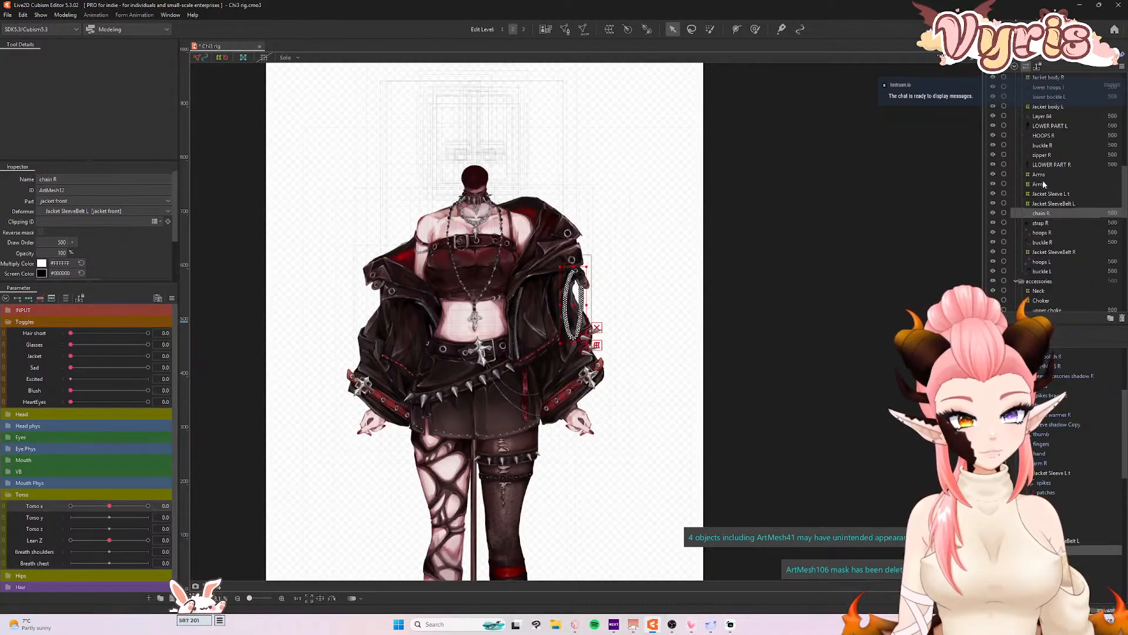
{"action": "left_click", "coordinate": [1053, 200]}
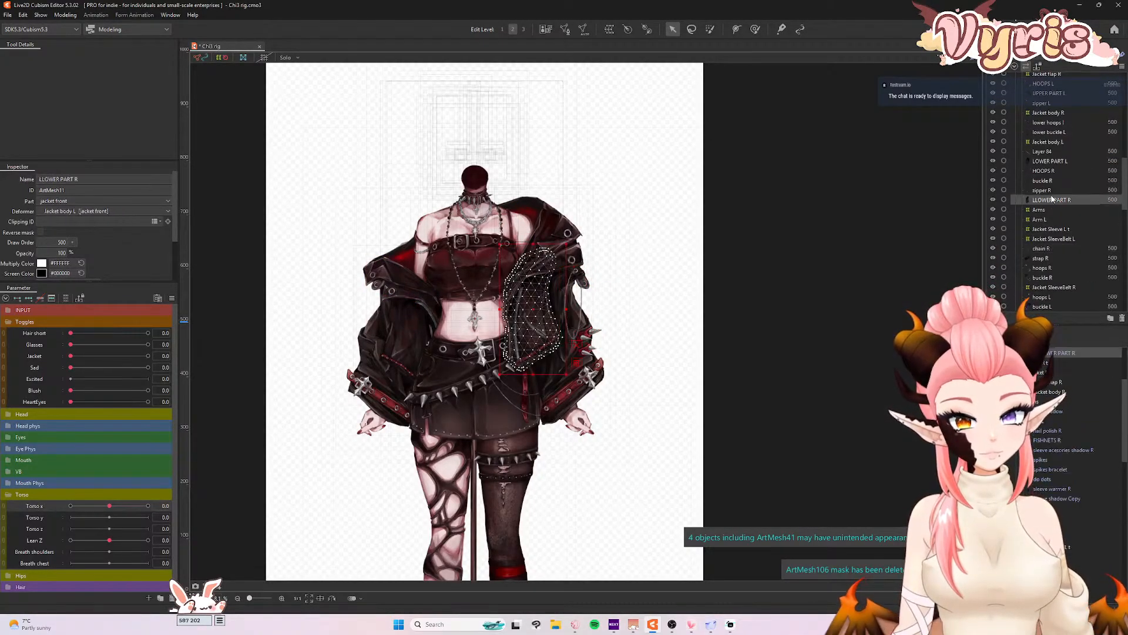
{"action": "left_click", "coordinate": [1041, 161]}
{"action": "scroll", "coordinate": [1031, 244], "scroll_direction": "up", "scroll_amount": 3}
{"action": "scroll", "coordinate": [1031, 243], "scroll_direction": "up", "scroll_amount": 8}
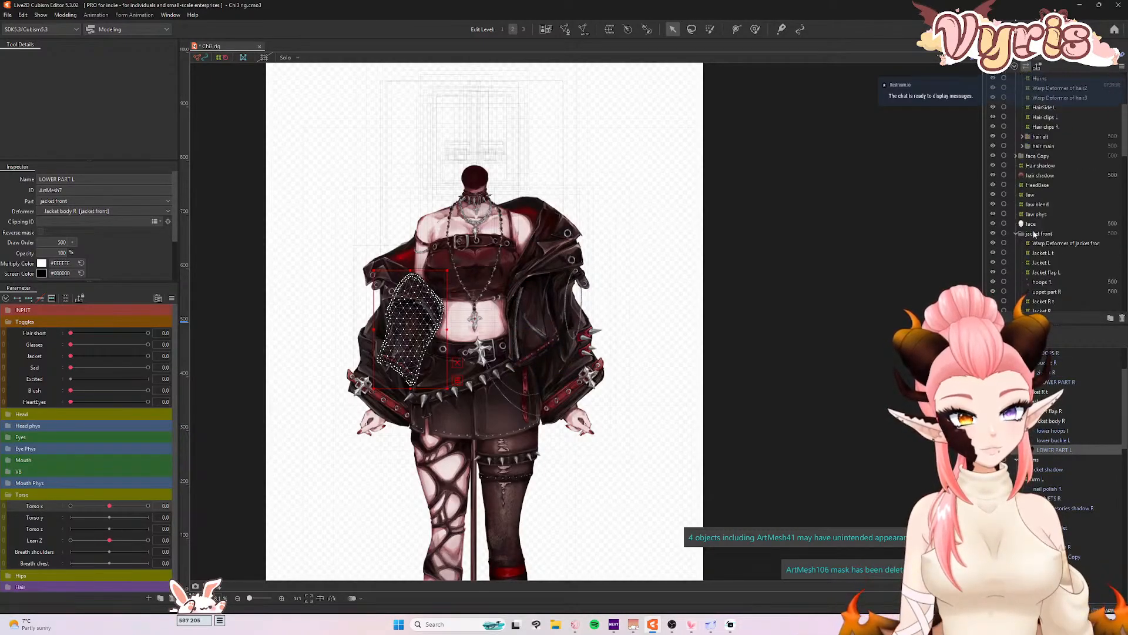
{"action": "scroll", "coordinate": [1064, 241], "scroll_direction": "down", "scroll_amount": 10}
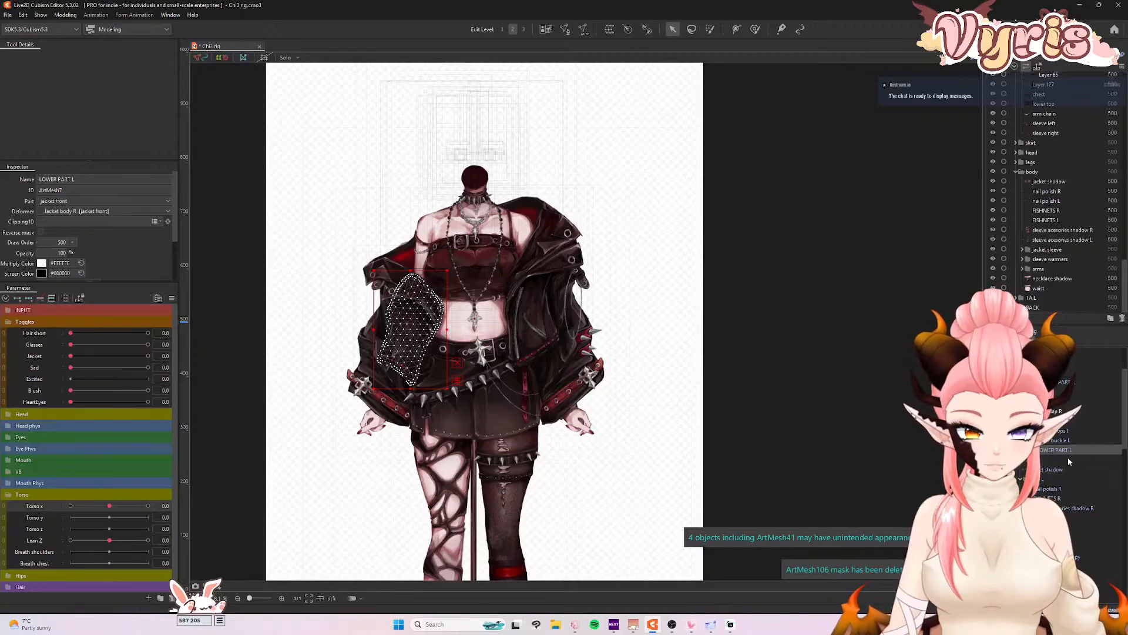
{"action": "scroll", "coordinate": [1079, 459], "scroll_direction": "down", "scroll_amount": 5}
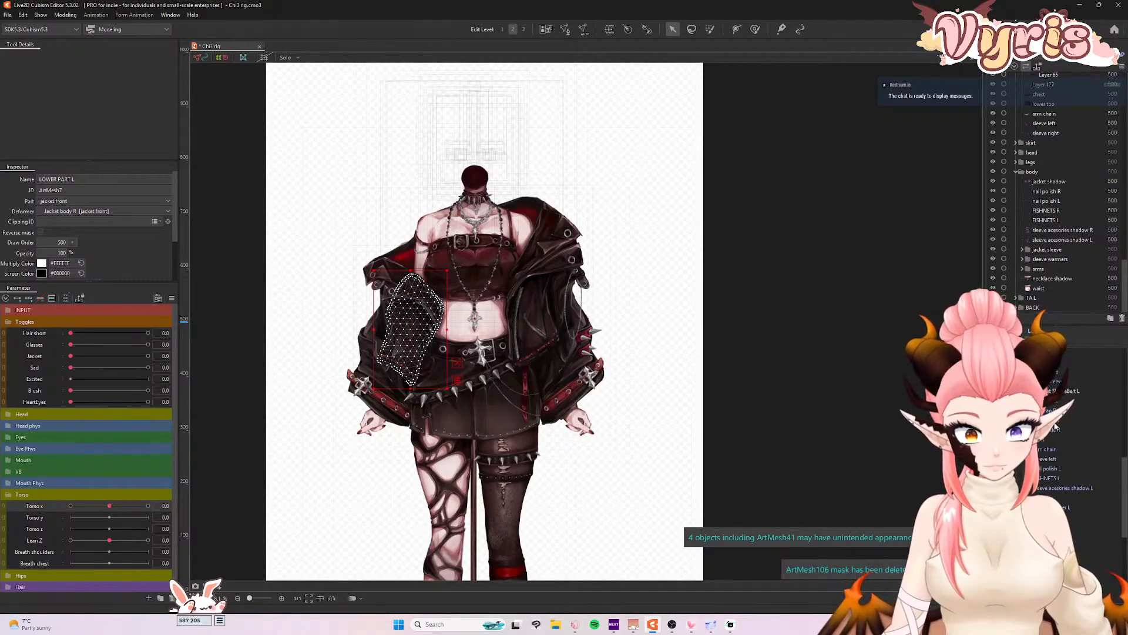
{"action": "left_click", "coordinate": [1052, 498]}
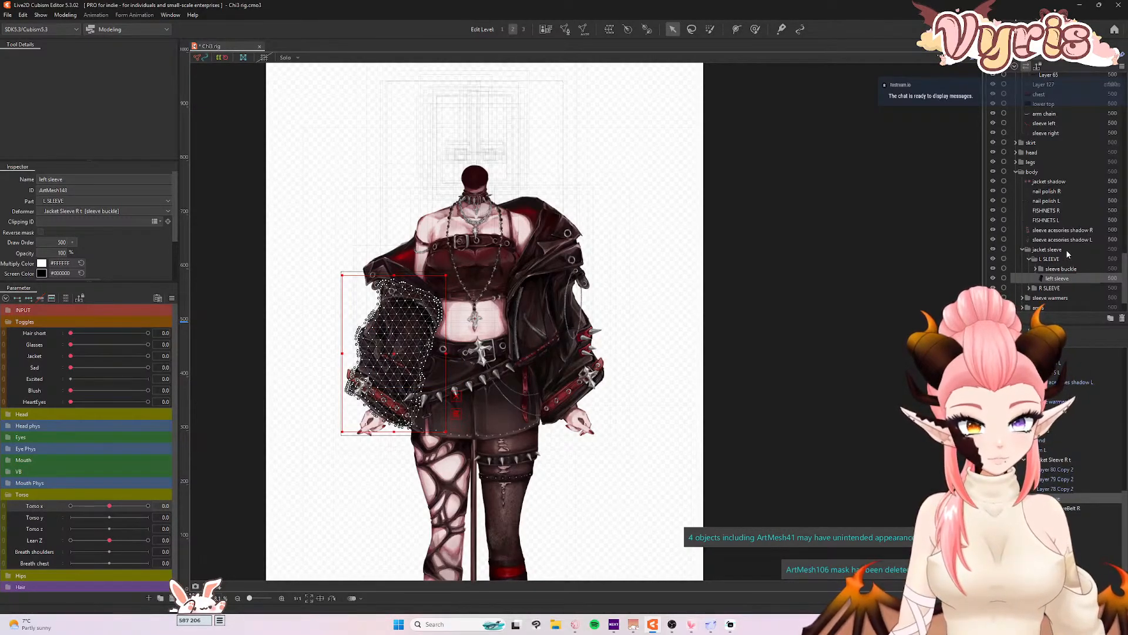
- Move the necklace shadow and waist meshes above the jacket sleeve folder within the body part
{"action": "scroll", "coordinate": [1065, 254], "scroll_direction": "down", "scroll_amount": 2}
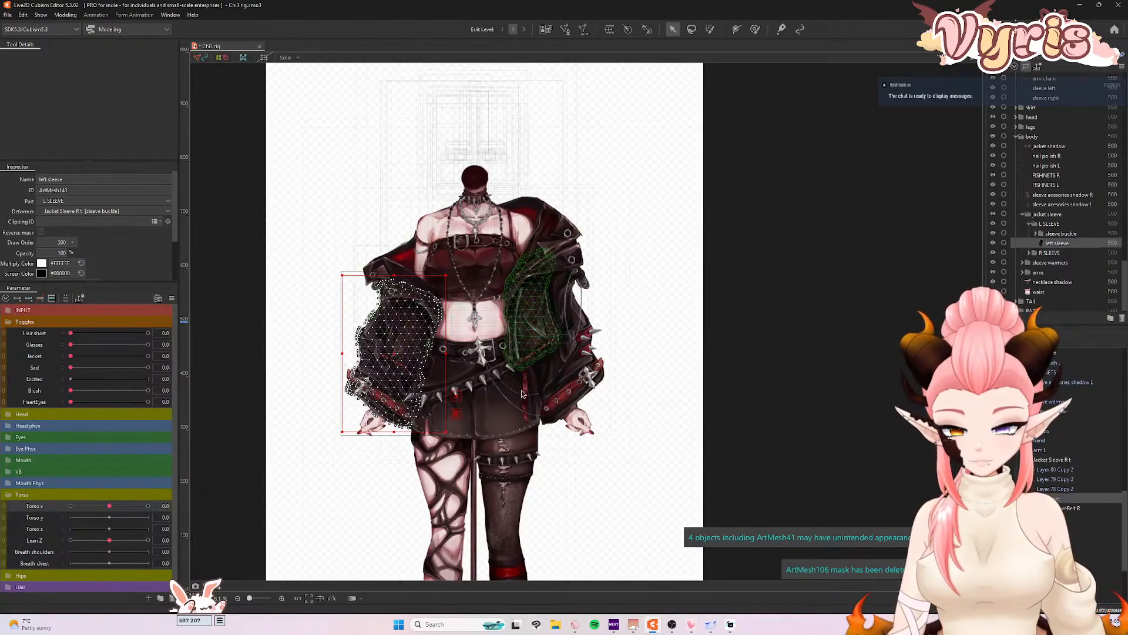
{"action": "scroll", "coordinate": [491, 377], "scroll_direction": "up", "scroll_amount": 3}
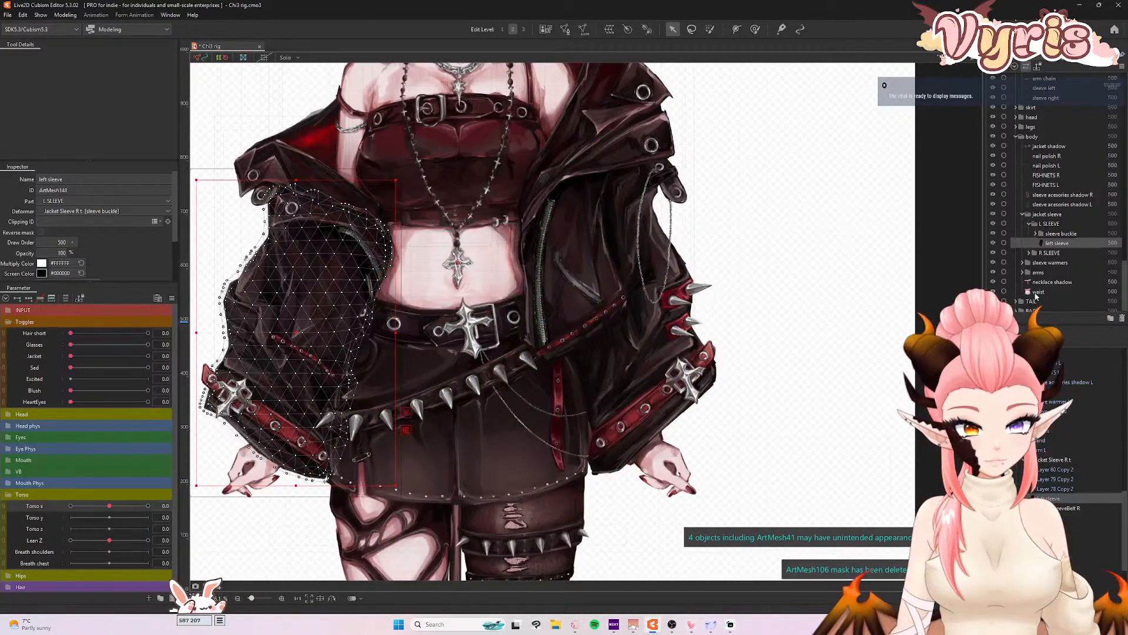
{"action": "left_click", "coordinate": [1037, 292]}
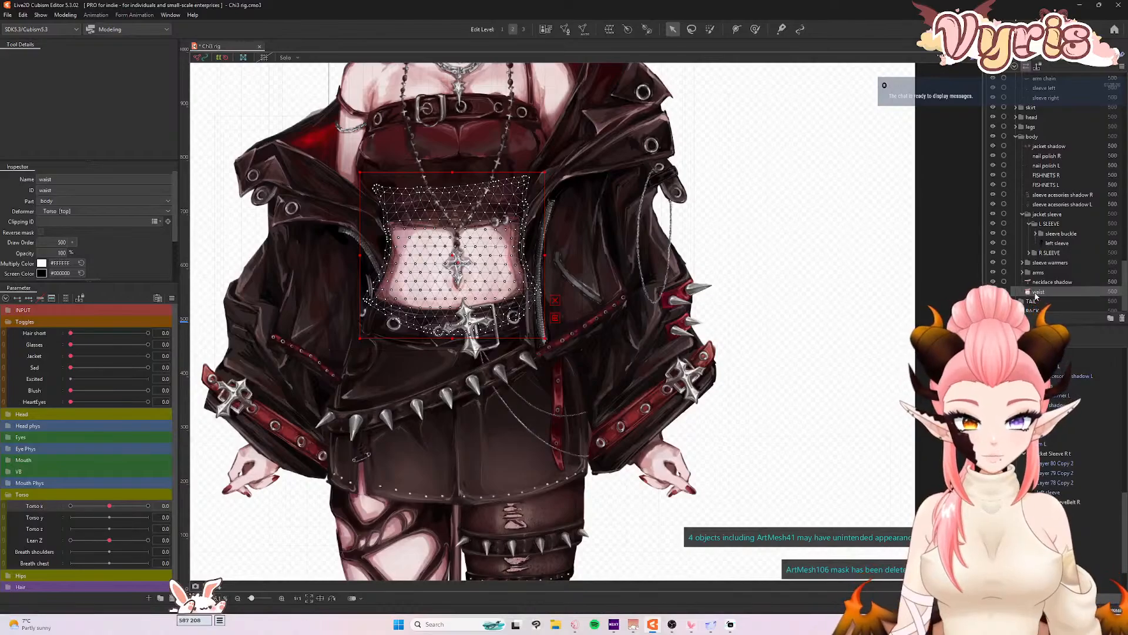
{"action": "left_click", "coordinate": [1039, 282]}
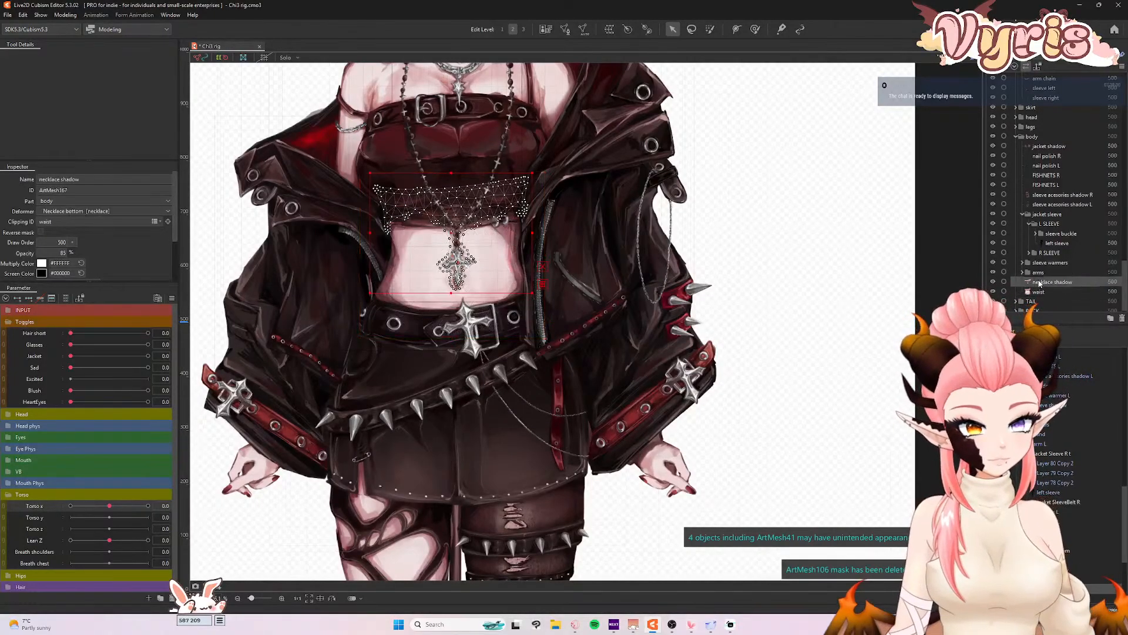
{"action": "left_click", "coordinate": [1036, 292], "text": "ctrl"}
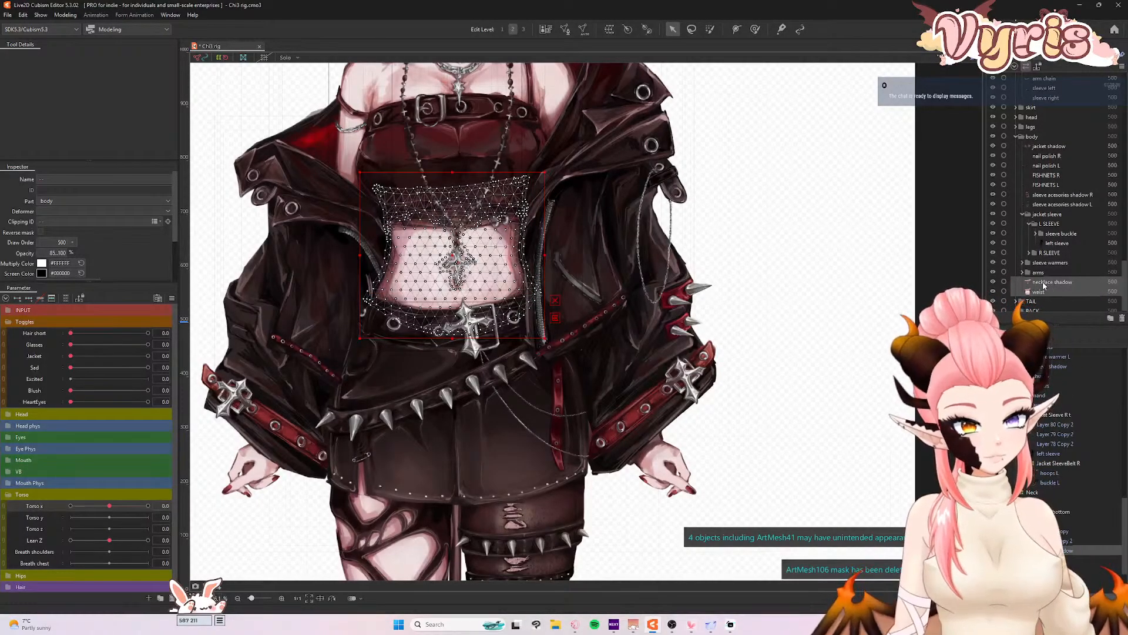
{"action": "left_click_drag", "start_coordinate": [1043, 286], "coordinate": [1054, 209]}
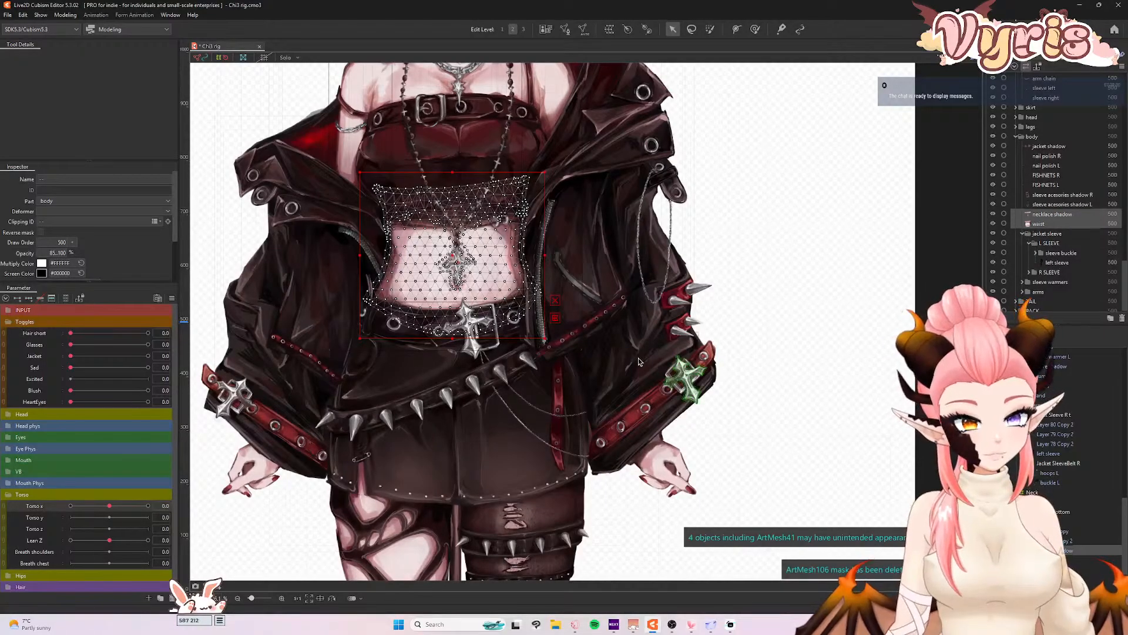
- Set Torso x to -30, check the layering around the waist, and identify the FISHNETS R and nail polish meshes
{"action": "scroll", "coordinate": [679, 359], "scroll_direction": "down", "scroll_amount": 3}
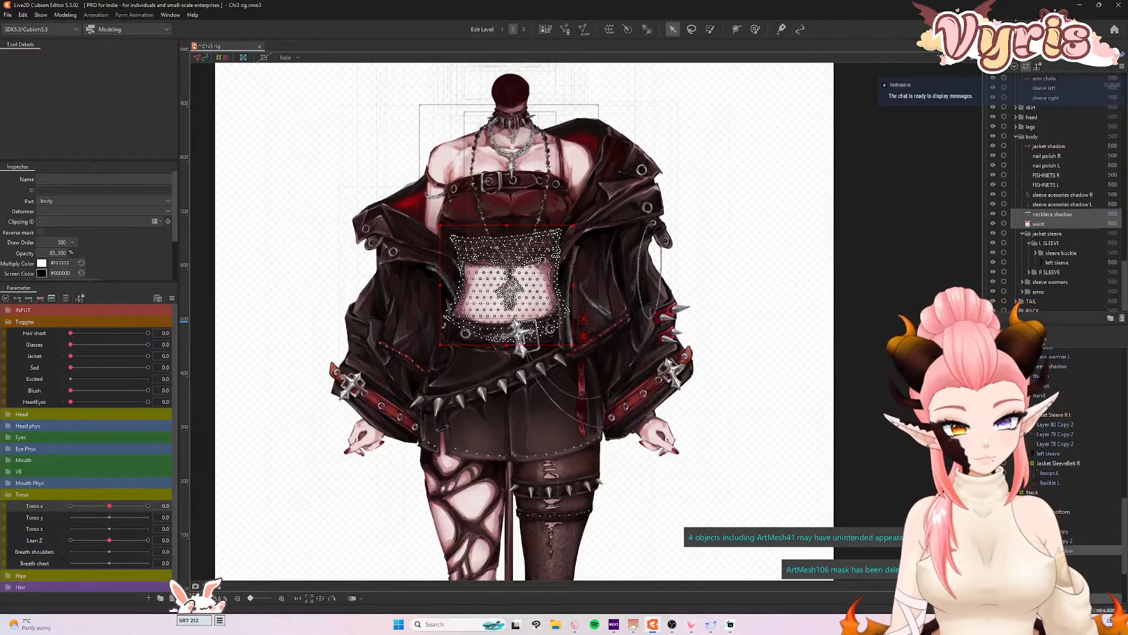
{"action": "left_click", "coordinate": [914, 469]}
{"action": "left_click_drag", "start_coordinate": [110, 506], "coordinate": [48, 506]}
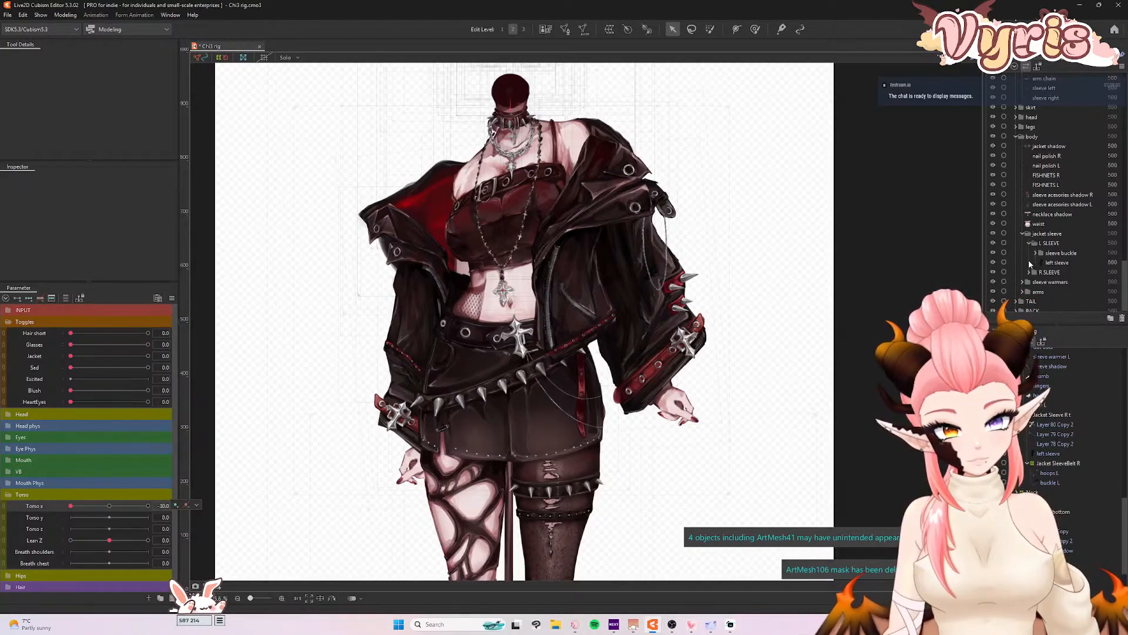
{"action": "scroll", "coordinate": [1028, 260], "scroll_direction": "up", "scroll_amount": 1}
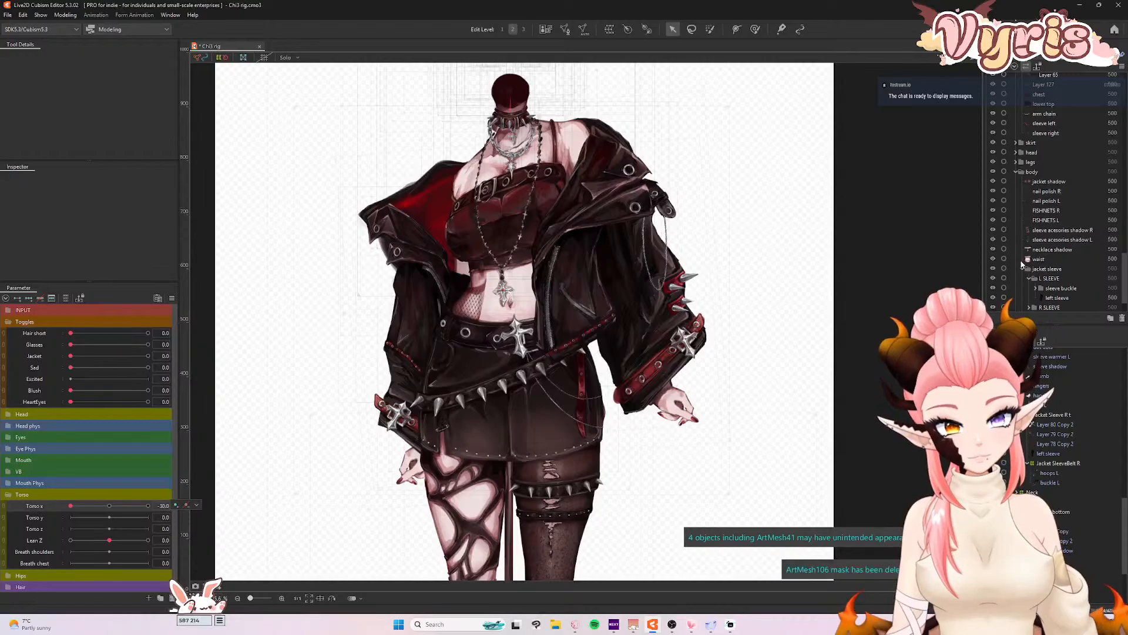
{"action": "scroll", "coordinate": [446, 336], "scroll_direction": "up", "scroll_amount": 4}
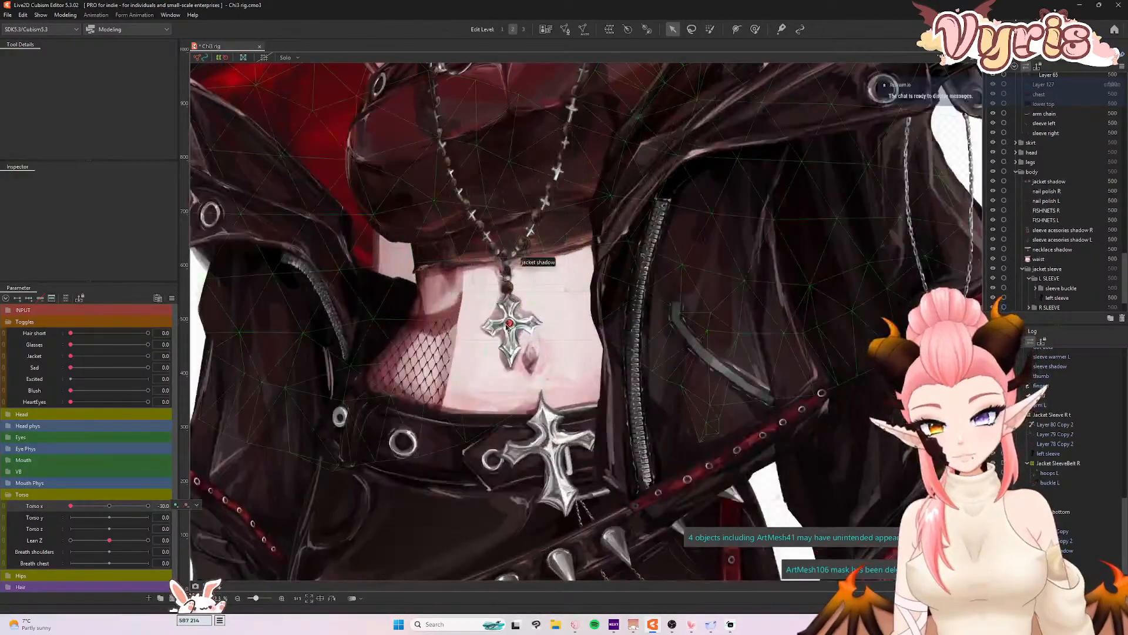
{"action": "scroll", "coordinate": [446, 336], "scroll_direction": "down", "scroll_amount": 3}
{"action": "scroll", "coordinate": [445, 336], "scroll_direction": "up", "scroll_amount": 2}
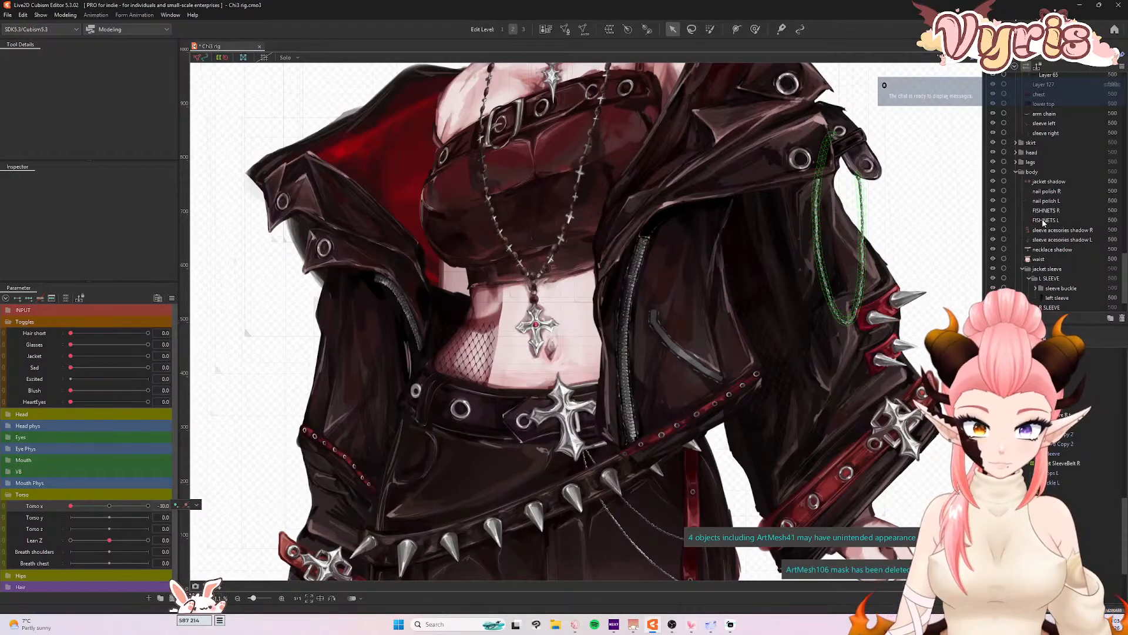
{"action": "left_click", "coordinate": [1042, 212]}
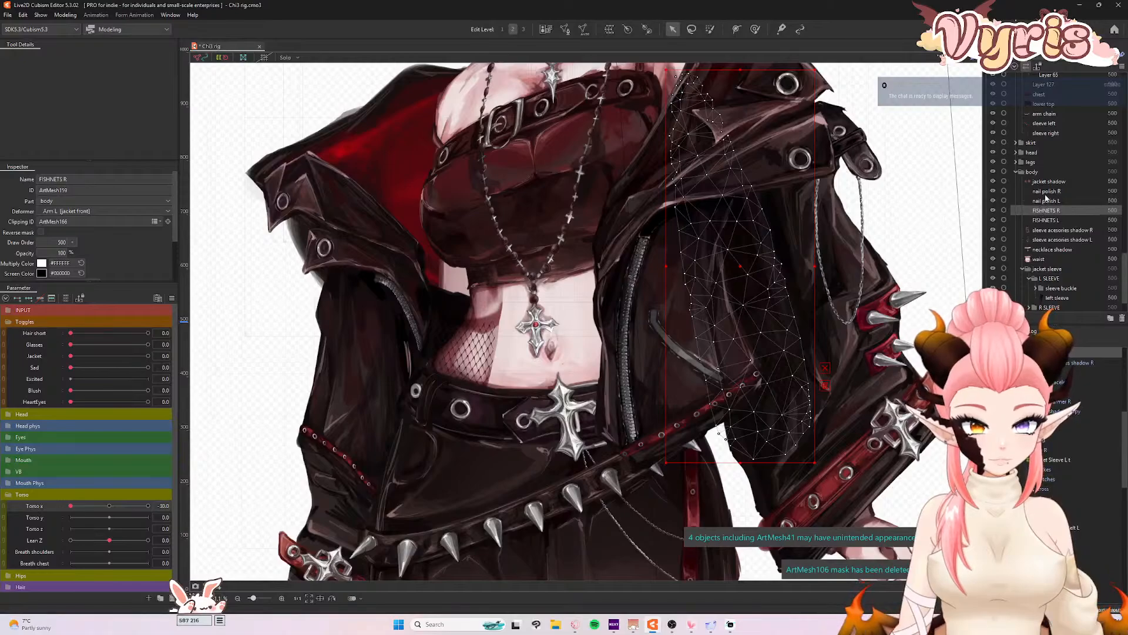
{"action": "left_click", "coordinate": [1046, 193]}
{"action": "left_click", "coordinate": [1047, 202]}
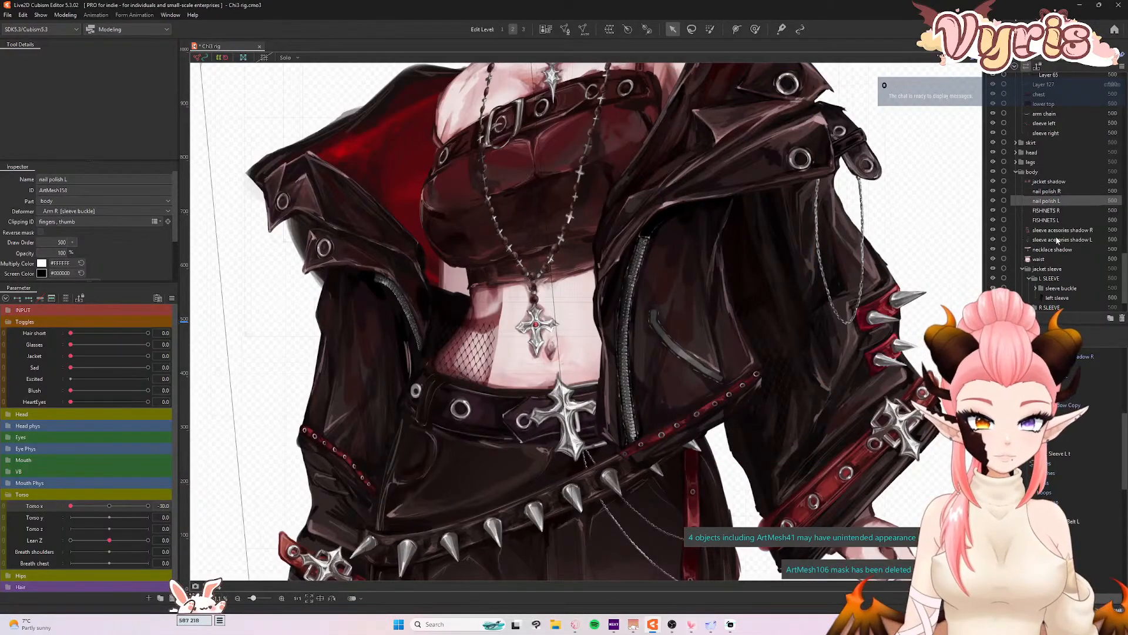
- Move the necklace shadow and waist meshes out of the body part, directly above it and below the legs part
{"action": "left_click", "coordinate": [1040, 259]}
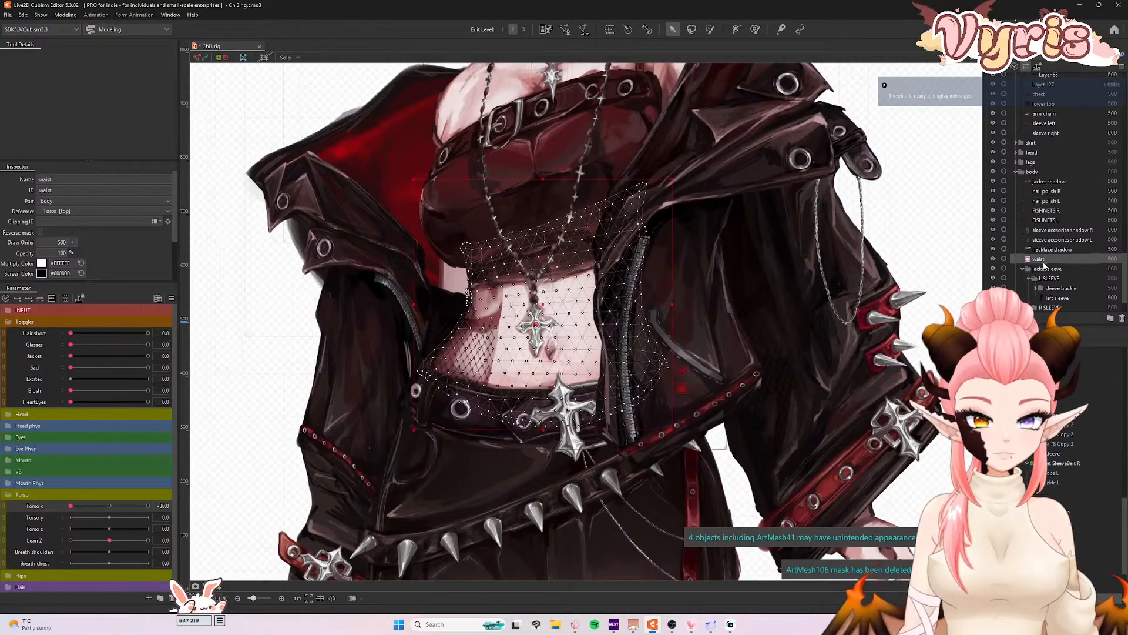
{"action": "left_click", "coordinate": [1045, 251], "text": "ctrl"}
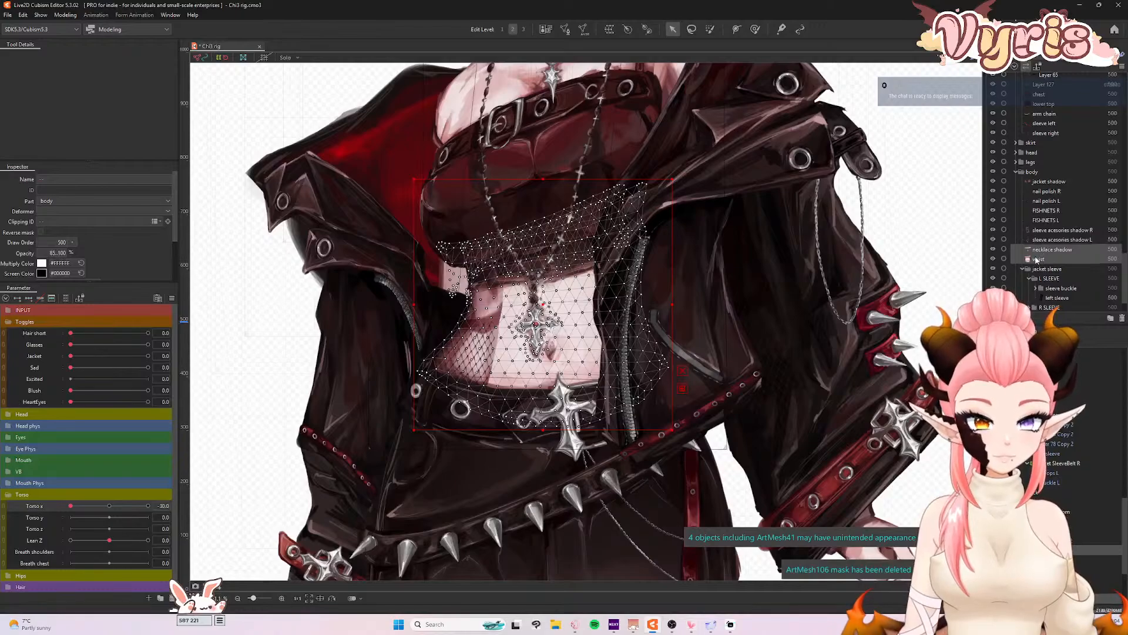
{"action": "left_click_drag", "start_coordinate": [1039, 261], "coordinate": [1042, 170]}
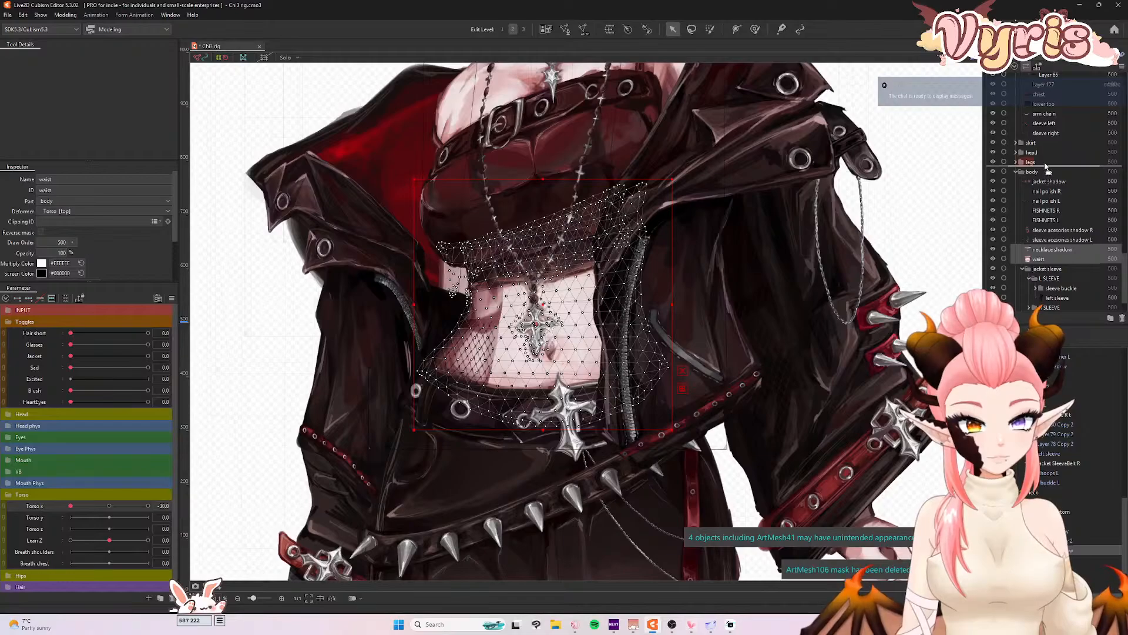
{"action": "left_click_drag", "start_coordinate": [1045, 171], "coordinate": [1046, 172]}
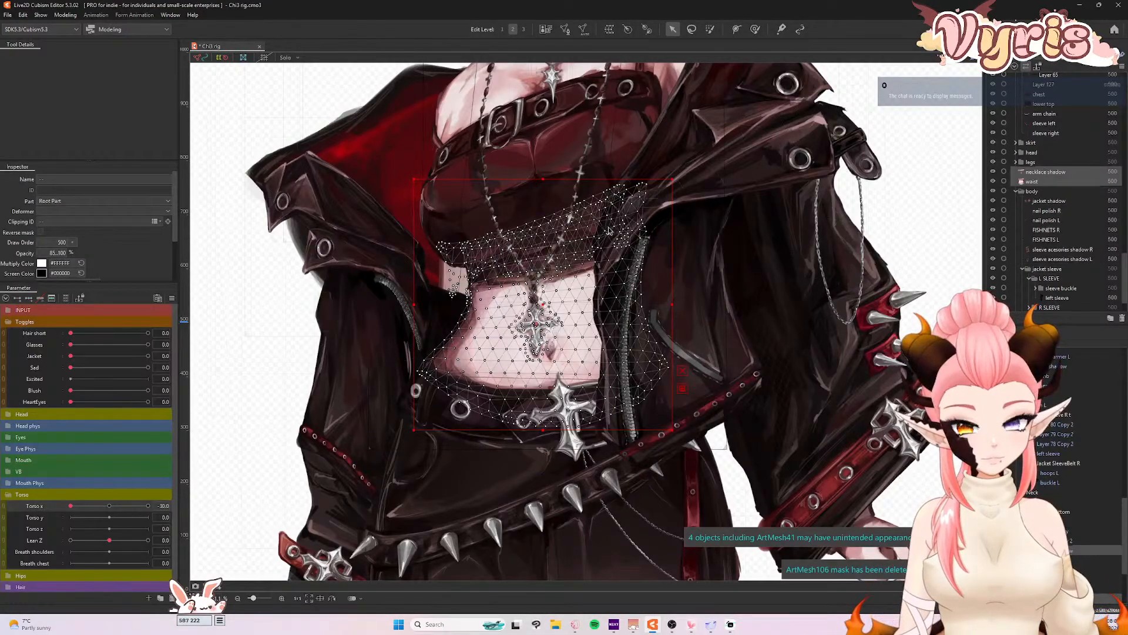
- Check the waist layering and torso turn by switching Torso x between -30 and 0, leaving it at -30
{"action": "scroll", "coordinate": [608, 230], "scroll_direction": "down", "scroll_amount": 5}
{"action": "left_click", "coordinate": [873, 247]}
{"action": "scroll", "coordinate": [579, 253], "scroll_direction": "up", "scroll_amount": 3}
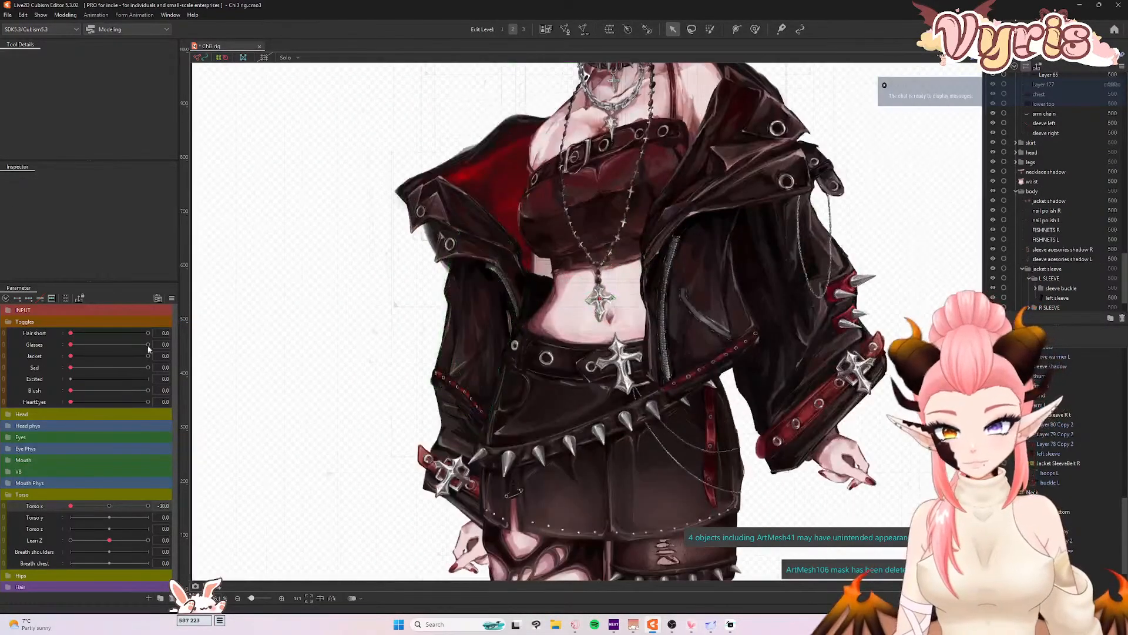
{"action": "left_click_drag", "start_coordinate": [71, 506], "coordinate": [70, 536]}
{"action": "left_click", "coordinate": [535, 322]}
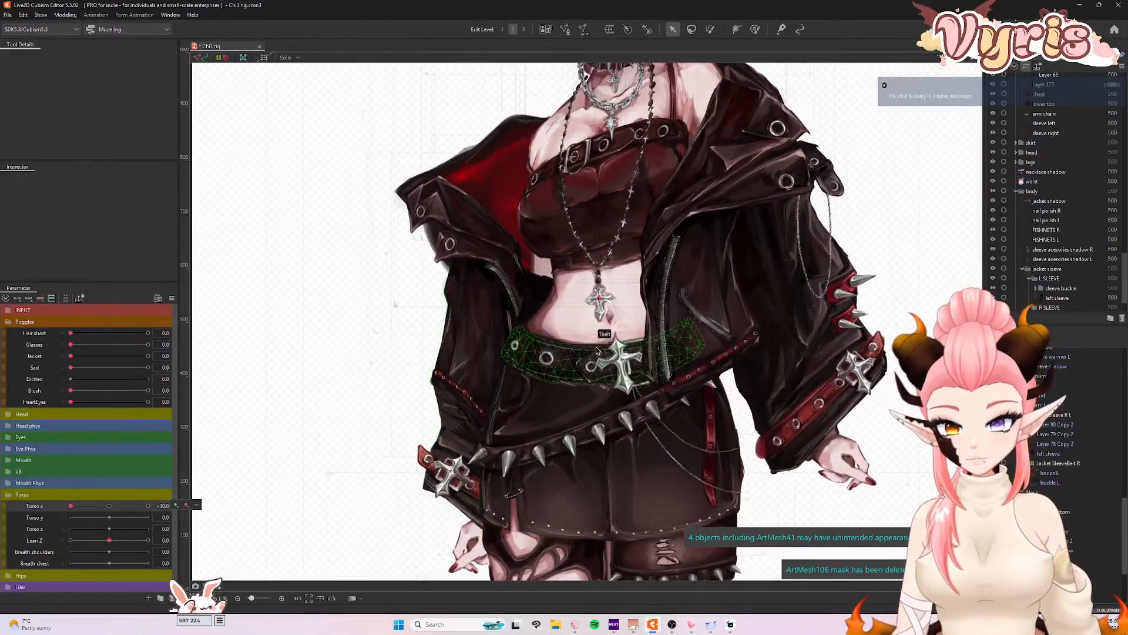
{"action": "left_click", "coordinate": [110, 505]}
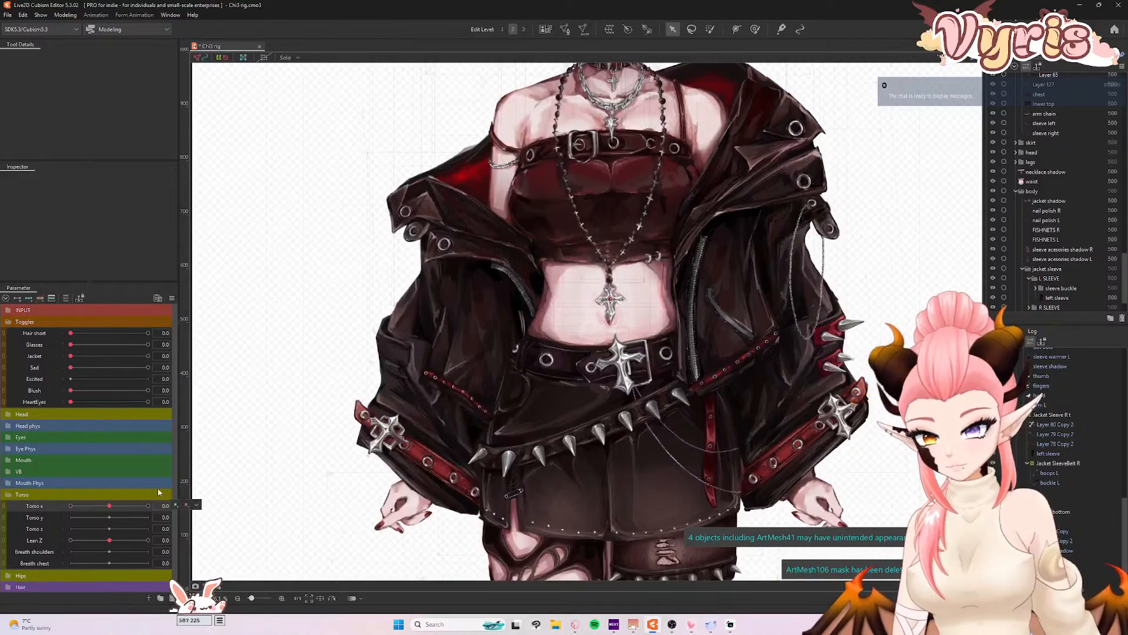
{"action": "scroll", "coordinate": [380, 382], "scroll_direction": "down", "scroll_amount": 4}
{"action": "left_click", "coordinate": [381, 382]}
{"action": "scroll", "coordinate": [381, 382], "scroll_direction": "up", "scroll_amount": 4}
{"action": "left_click_drag", "start_coordinate": [109, 506], "coordinate": [43, 511]}
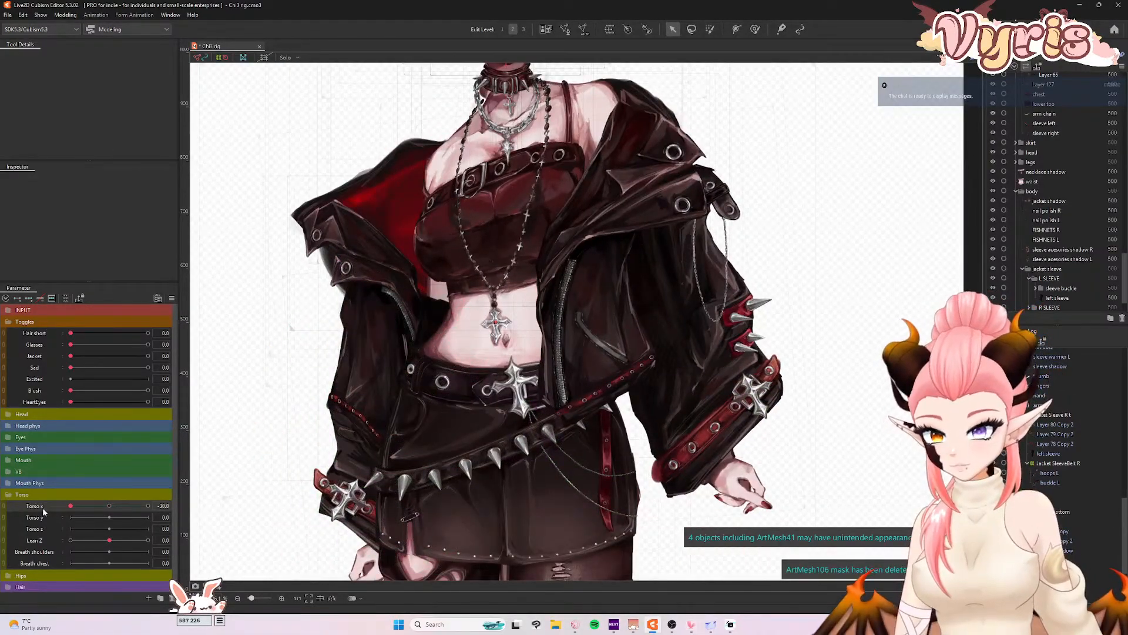
- Select the Jacket R warp deformer and narrow it from its outer side at Torso x -30
{"action": "left_click", "coordinate": [186, 505]}
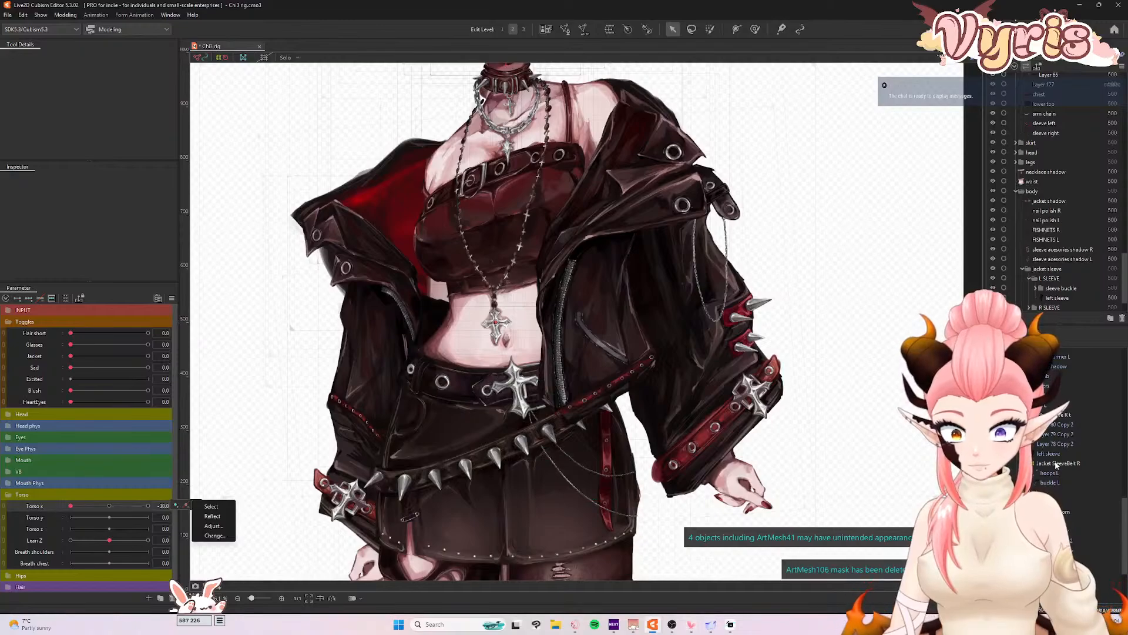
{"action": "scroll", "coordinate": [1045, 482], "scroll_direction": "up", "scroll_amount": 5}
{"action": "scroll", "coordinate": [1043, 473], "scroll_direction": "up", "scroll_amount": 5}
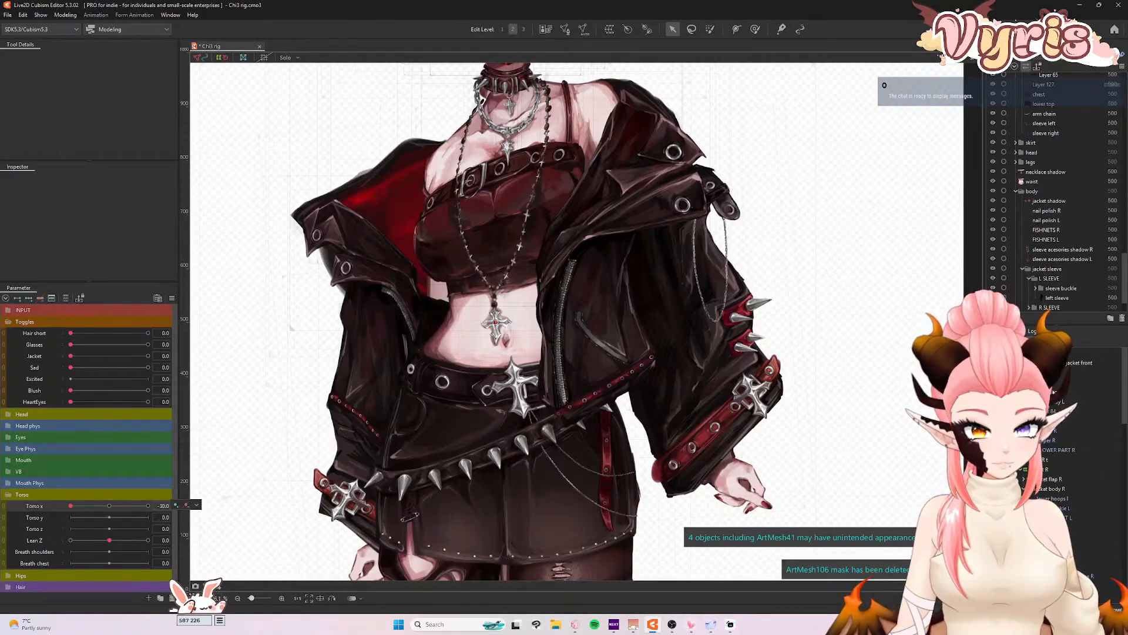
{"action": "left_click", "coordinate": [1041, 490]}
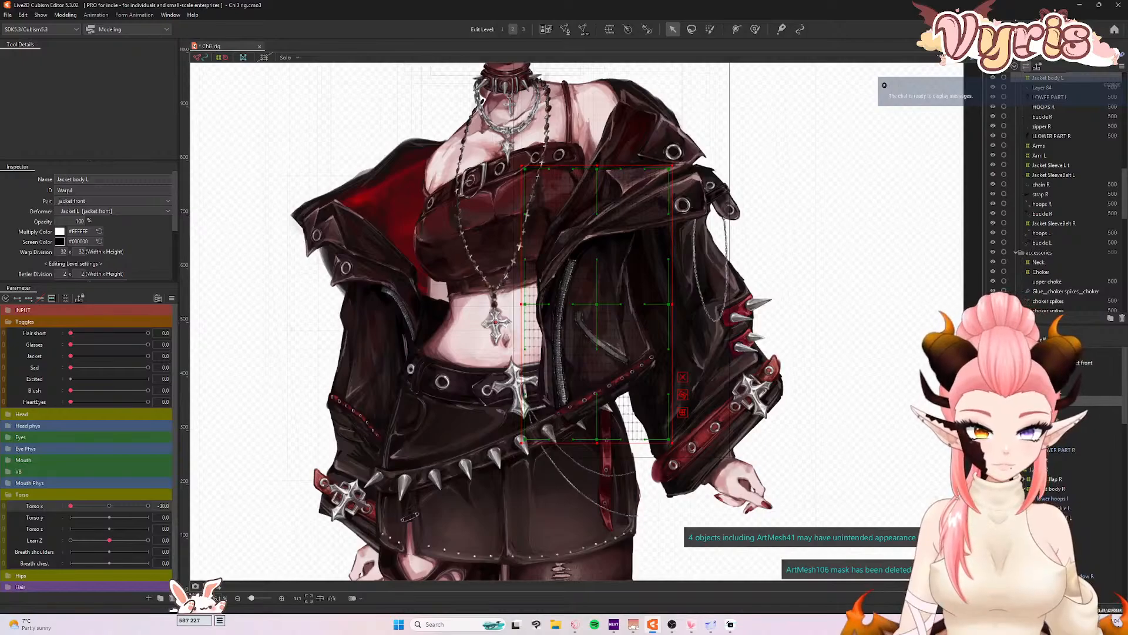
{"action": "left_click", "coordinate": [1047, 469]}
{"action": "mouse_move", "coordinate": [74, 506]}
{"action": "left_mouse_down"}
{"action": "mouse_move", "coordinate": [90, 506]}
{"action": "mouse_move", "coordinate": [55, 509]}
{"action": "left_mouse_up"}
{"action": "left_click_drag", "start_coordinate": [361, 326], "coordinate": [395, 332]}
{"action": "left_click_drag", "start_coordinate": [476, 328], "coordinate": [404, 329]}
{"action": "mouse_move", "coordinate": [84, 505]}
{"action": "left_mouse_down"}
{"action": "mouse_move", "coordinate": [109, 507]}
{"action": "mouse_move", "coordinate": [66, 507]}
{"action": "left_mouse_up"}
{"action": "left_click_drag", "start_coordinate": [334, 328], "coordinate": [312, 328]}
- Stretch the outer edge of Jacket R outward at Torso x 30, and check the result at -30 and 0
{"action": "left_click_drag", "start_coordinate": [84, 505], "coordinate": [167, 508]}
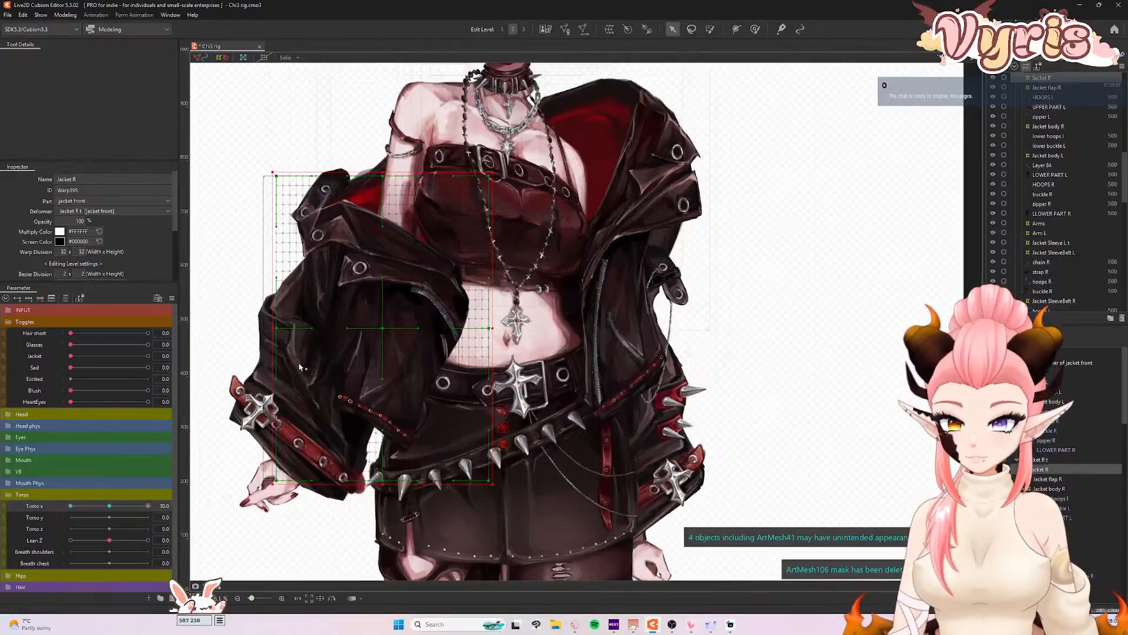
{"action": "left_click_drag", "start_coordinate": [271, 327], "coordinate": [252, 327]}
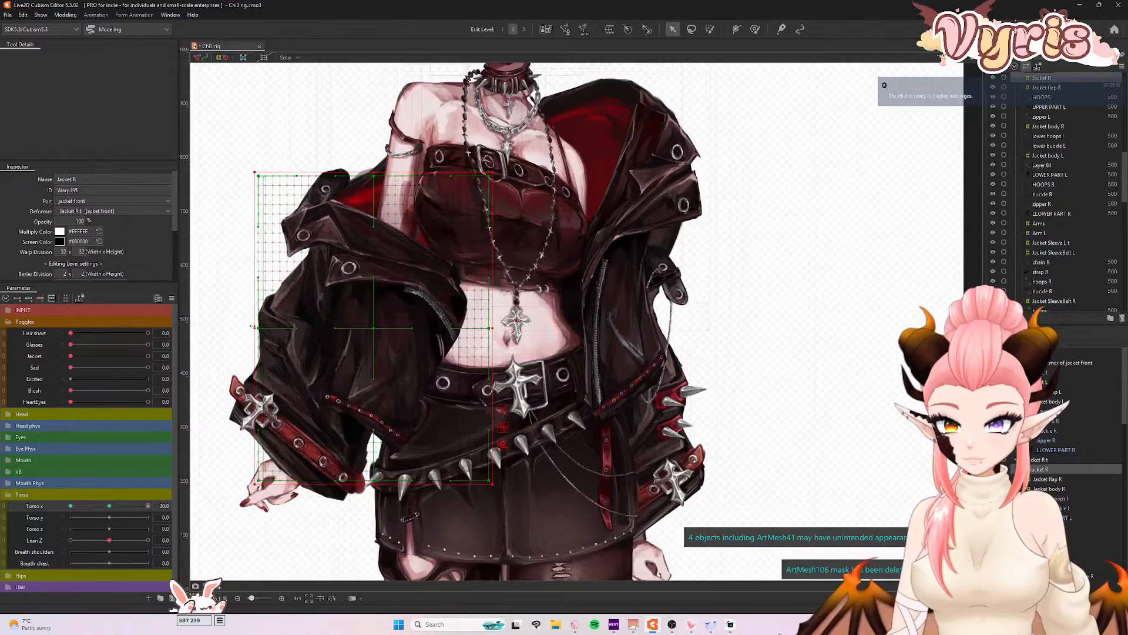
{"action": "left_click_drag", "start_coordinate": [144, 508], "coordinate": [63, 513]}
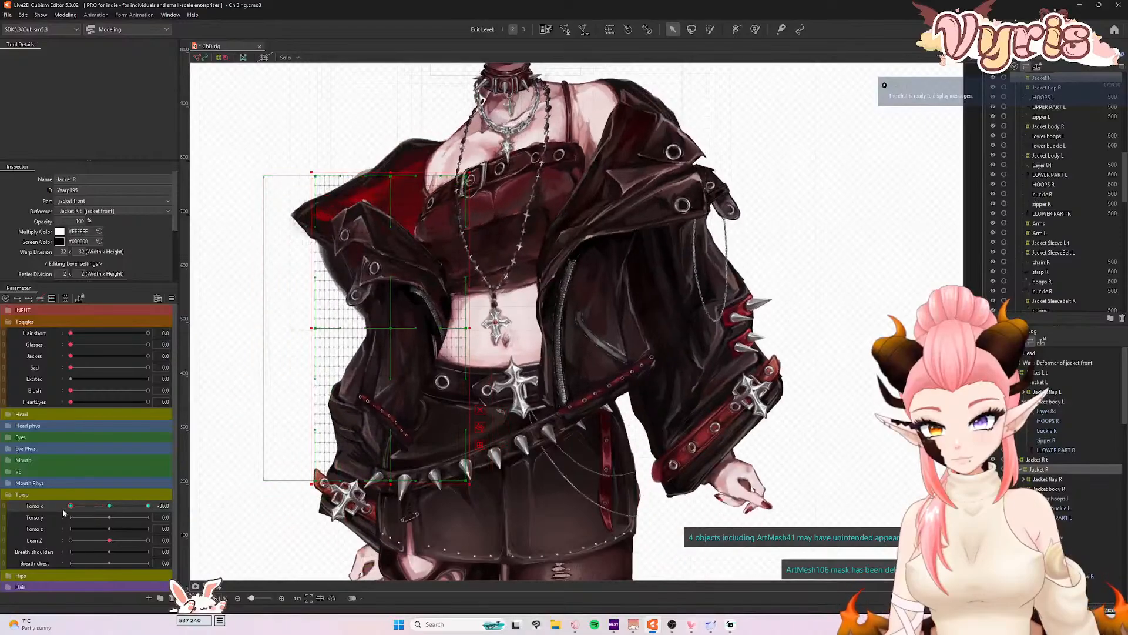
{"action": "left_click", "coordinate": [110, 508]}
{"action": "mouse_move", "coordinate": [197, 506]}
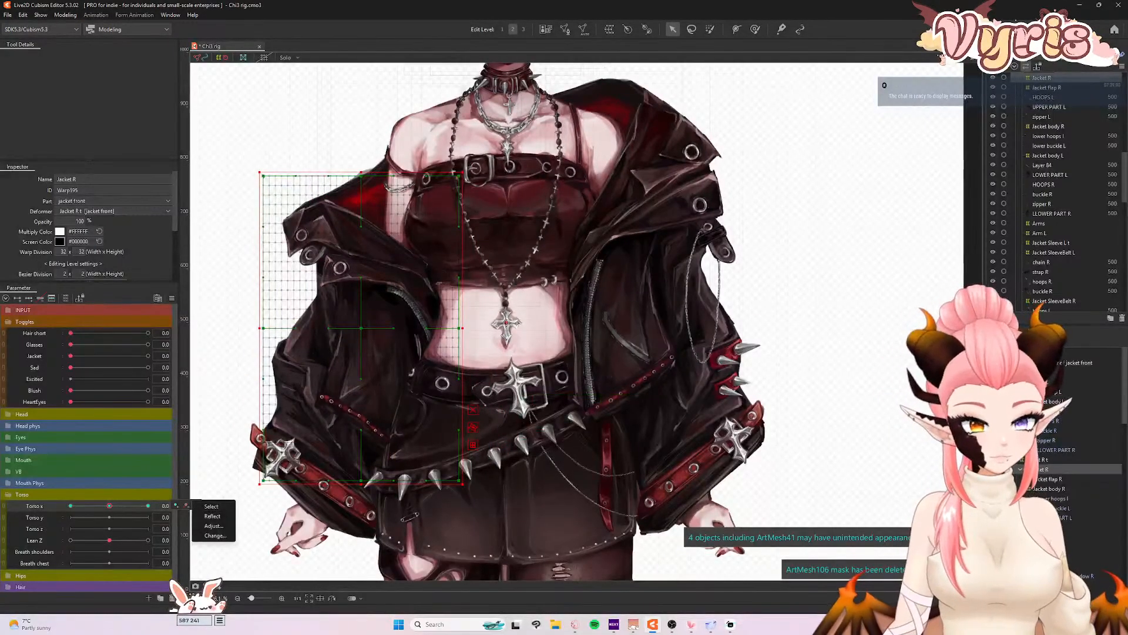
- Select the Jacket L warp deformer and reshape its width at Torso x -30 and 30, narrowing it at 30
{"action": "left_click", "coordinate": [1052, 402]}
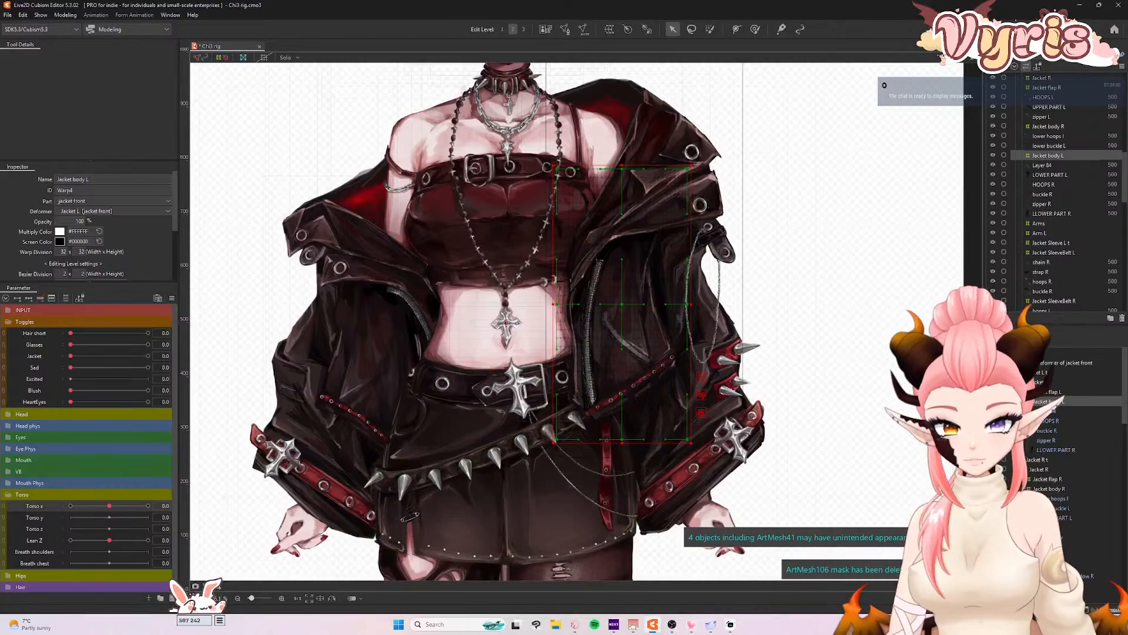
{"action": "left_click", "coordinate": [1050, 382]}
{"action": "left_click_drag", "start_coordinate": [110, 507], "coordinate": [36, 507]}
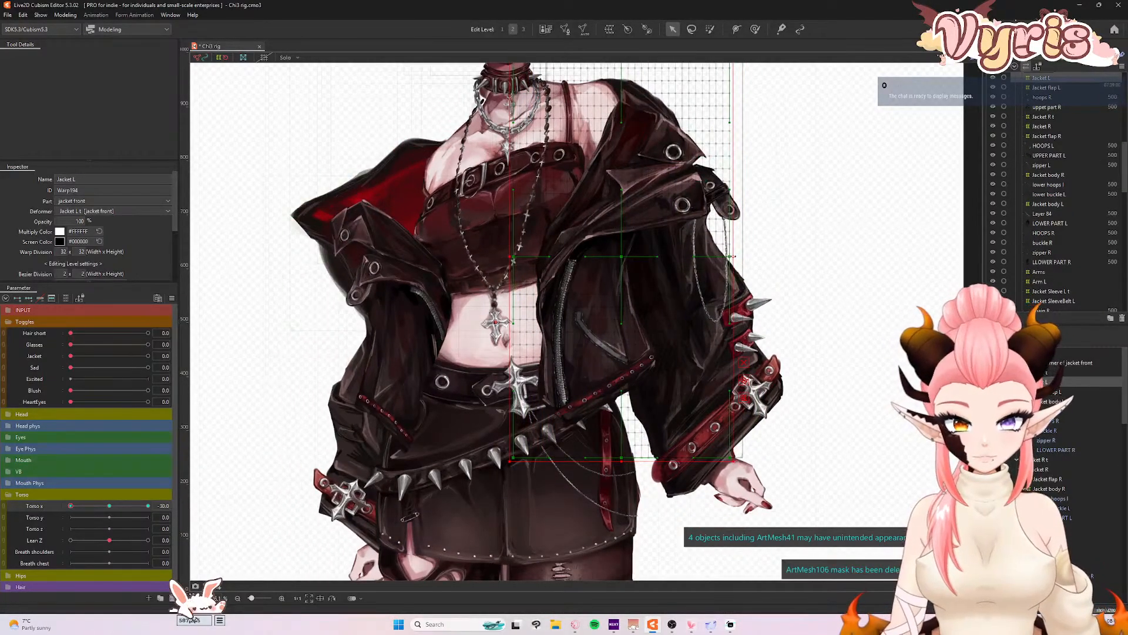
{"action": "left_click_drag", "start_coordinate": [94, 505], "coordinate": [190, 515]}
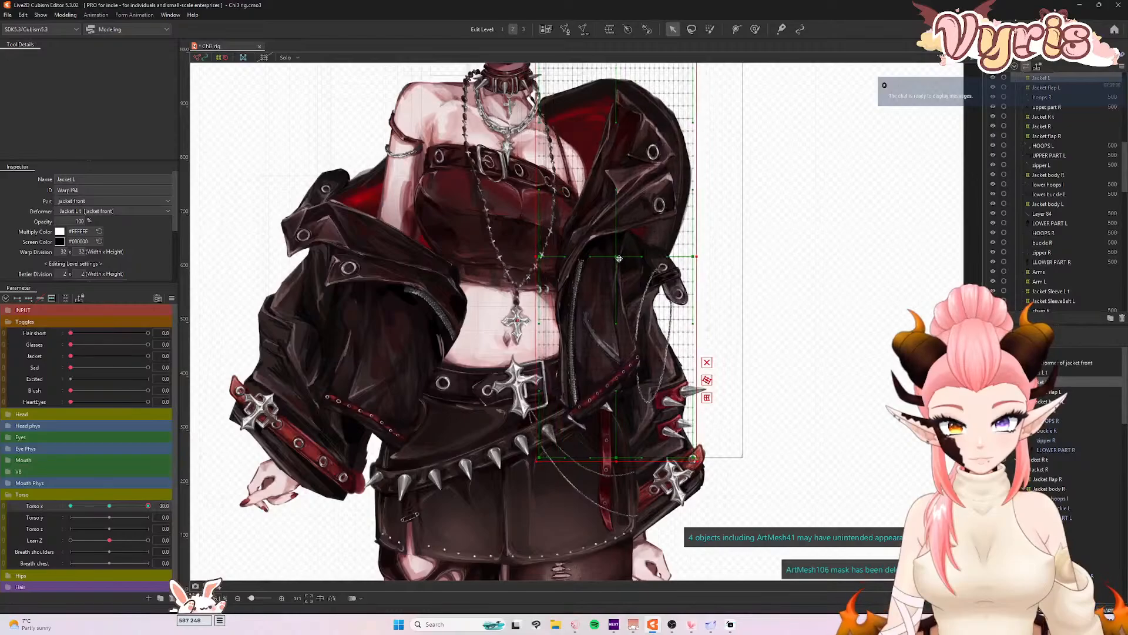
{"action": "left_click_drag", "start_coordinate": [140, 503], "coordinate": [202, 531]}
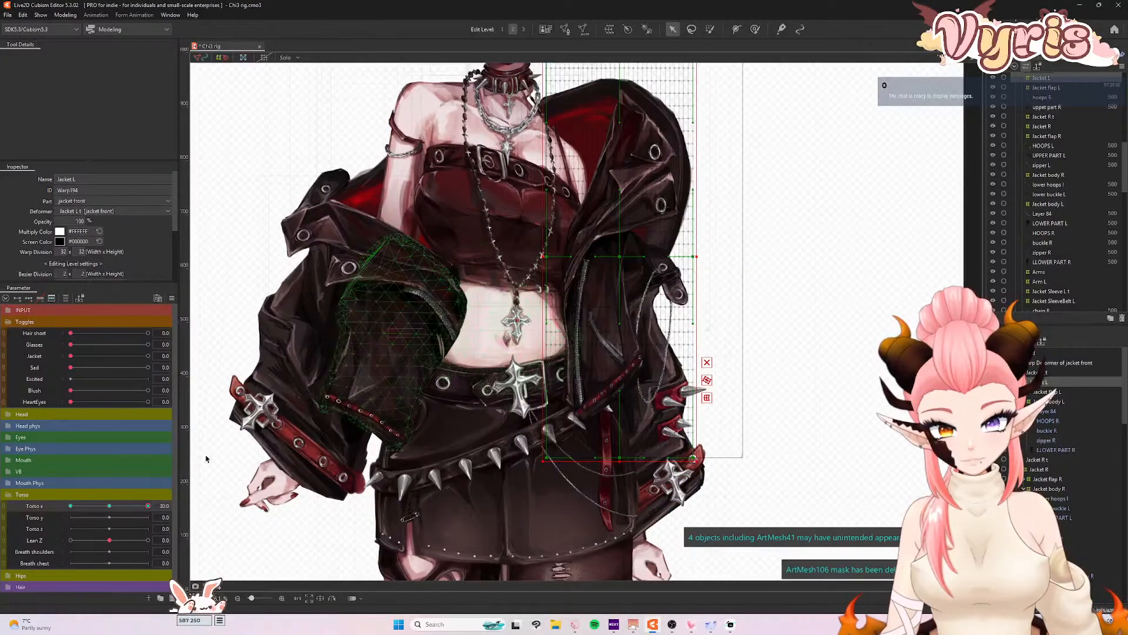
- Push the upper lapel area of Jacket L outward with the Deform Brush at Torso x 30
{"action": "left_click_drag", "start_coordinate": [148, 506], "coordinate": [158, 529]}
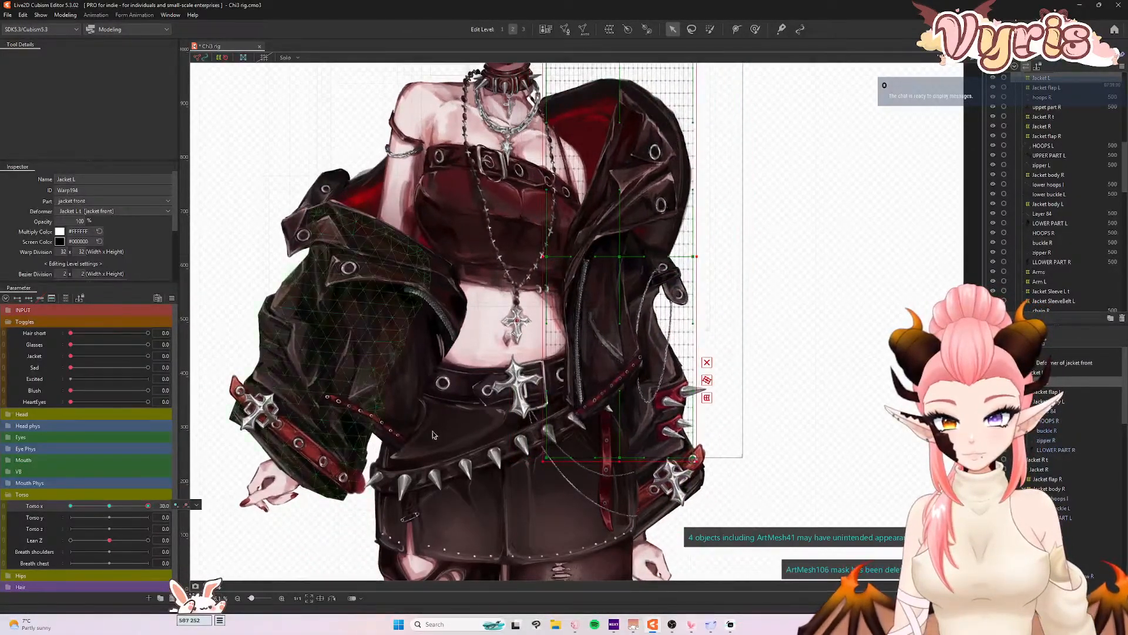
{"action": "scroll", "coordinate": [498, 429], "scroll_direction": "down", "scroll_amount": 2}
{"action": "scroll", "coordinate": [524, 292], "scroll_direction": "up", "scroll_amount": 2}
{"action": "left_click", "coordinate": [754, 30]}
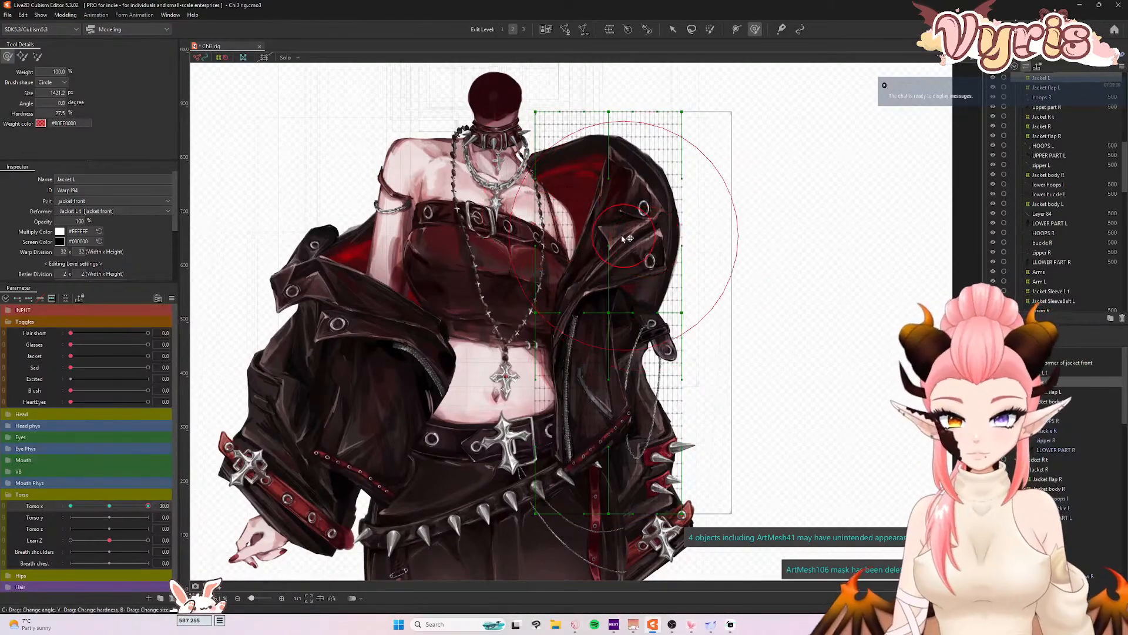
{"action": "mouse_move", "coordinate": [596, 219]}
{"action": "left_mouse_down"}
{"action": "mouse_move", "coordinate": [607, 227]}
{"action": "mouse_move", "coordinate": [637, 206]}
{"action": "left_mouse_up"}
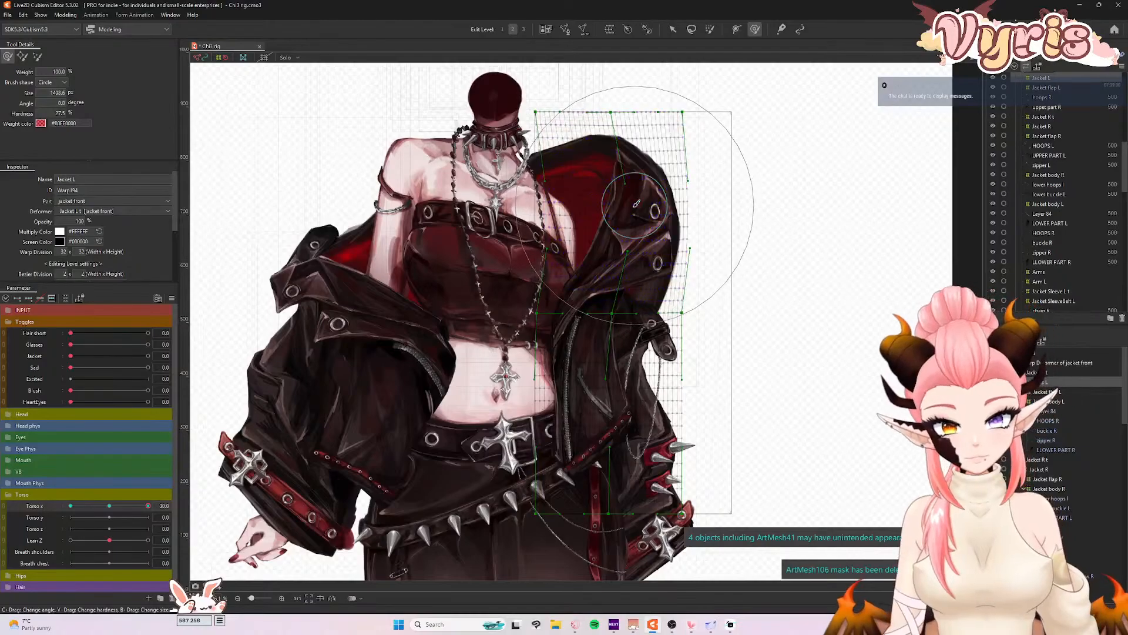
{"action": "mouse_move", "coordinate": [143, 508]}
{"action": "left_mouse_down"}
{"action": "mouse_move", "coordinate": [107, 508]}
{"action": "mouse_move", "coordinate": [160, 508]}
{"action": "left_mouse_up"}
- Brush the lower front edge and hem of Jacket L inward toward the waist at Torso x 30
{"action": "left_click_drag", "start_coordinate": [589, 402], "coordinate": [539, 401]}
{"action": "mouse_move", "coordinate": [145, 513]}
{"action": "left_mouse_down"}
{"action": "mouse_move", "coordinate": [117, 515]}
{"action": "mouse_move", "coordinate": [152, 512]}
{"action": "left_mouse_up"}
{"action": "left_click_drag", "start_coordinate": [588, 520], "coordinate": [576, 517]}
{"action": "mouse_move", "coordinate": [145, 506]}
{"action": "left_mouse_down"}
{"action": "mouse_move", "coordinate": [117, 507]}
{"action": "mouse_move", "coordinate": [158, 515]}
{"action": "left_mouse_up"}
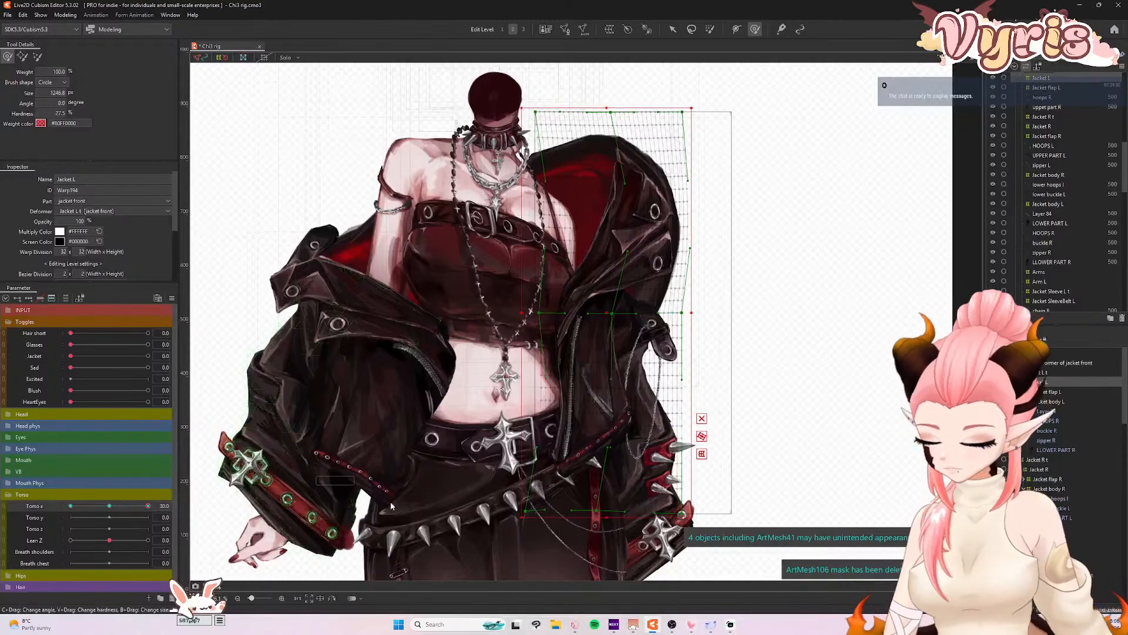
{"action": "left_click_drag", "start_coordinate": [554, 505], "coordinate": [551, 508]}
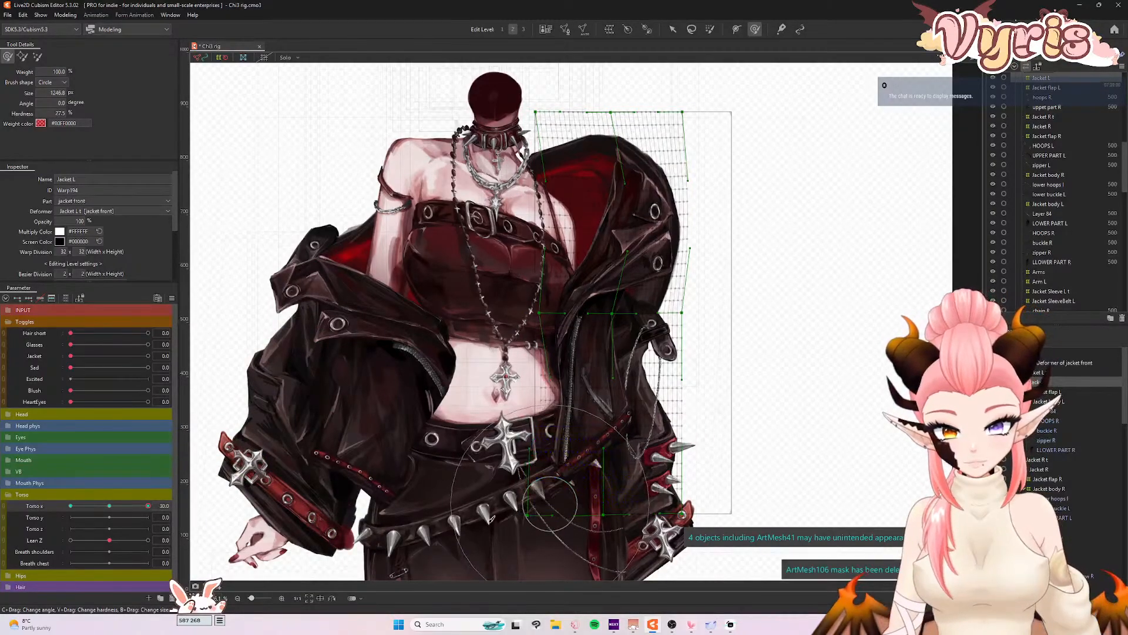
{"action": "mouse_move", "coordinate": [148, 506]}
{"action": "left_mouse_down"}
{"action": "mouse_move", "coordinate": [127, 522]}
{"action": "mouse_move", "coordinate": [157, 518]}
{"action": "left_mouse_up"}
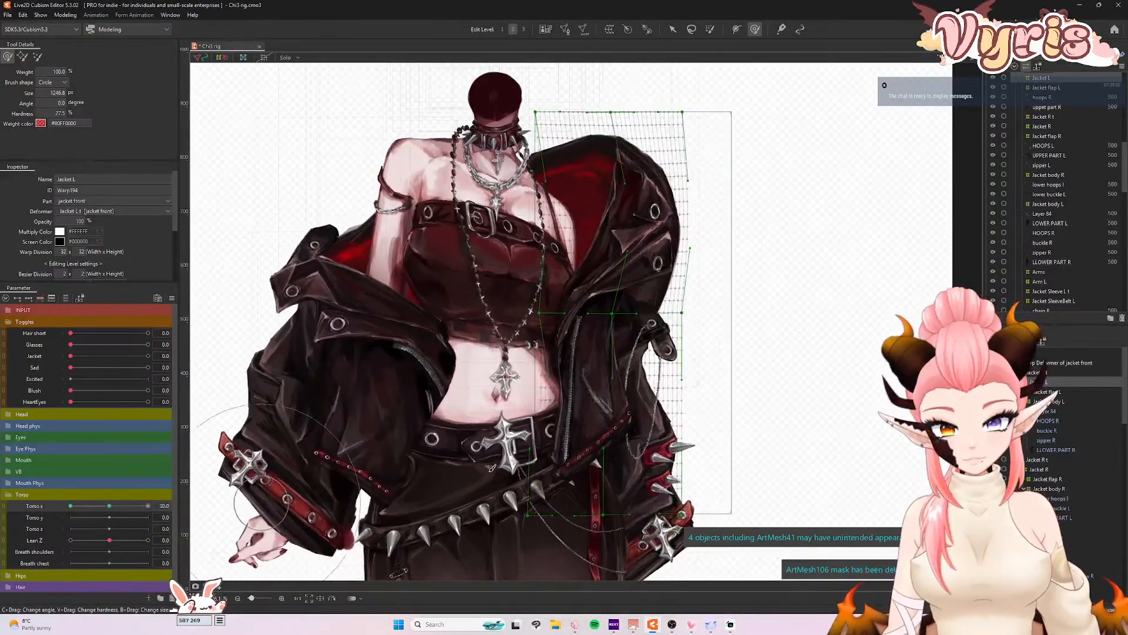
{"action": "left_click_drag", "start_coordinate": [686, 433], "coordinate": [670, 447]}
- Reshape the front edge and lower hem of Jacket L with the Deform Brush at Torso x -30, and return Torso x to 0
{"action": "mouse_move", "coordinate": [147, 509]}
{"action": "left_mouse_down"}
{"action": "mouse_move", "coordinate": [127, 511]}
{"action": "mouse_move", "coordinate": [160, 508]}
{"action": "mouse_move", "coordinate": [68, 507]}
{"action": "left_mouse_up"}
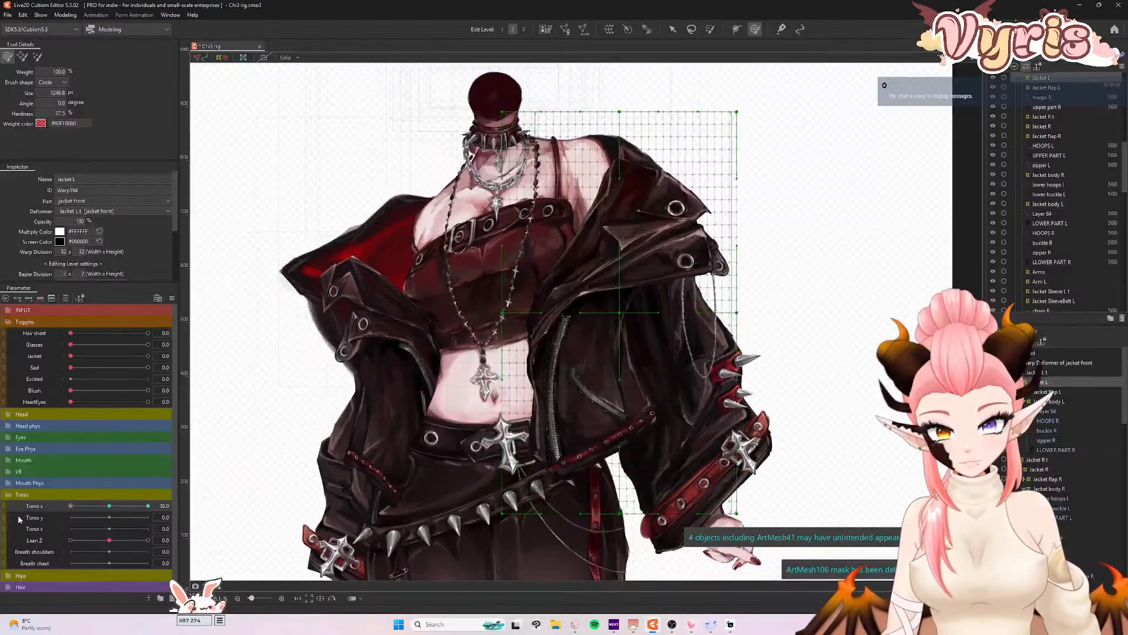
{"action": "left_click_drag", "start_coordinate": [509, 395], "coordinate": [500, 394]}
{"action": "left_click_drag", "start_coordinate": [674, 370], "coordinate": [653, 373]}
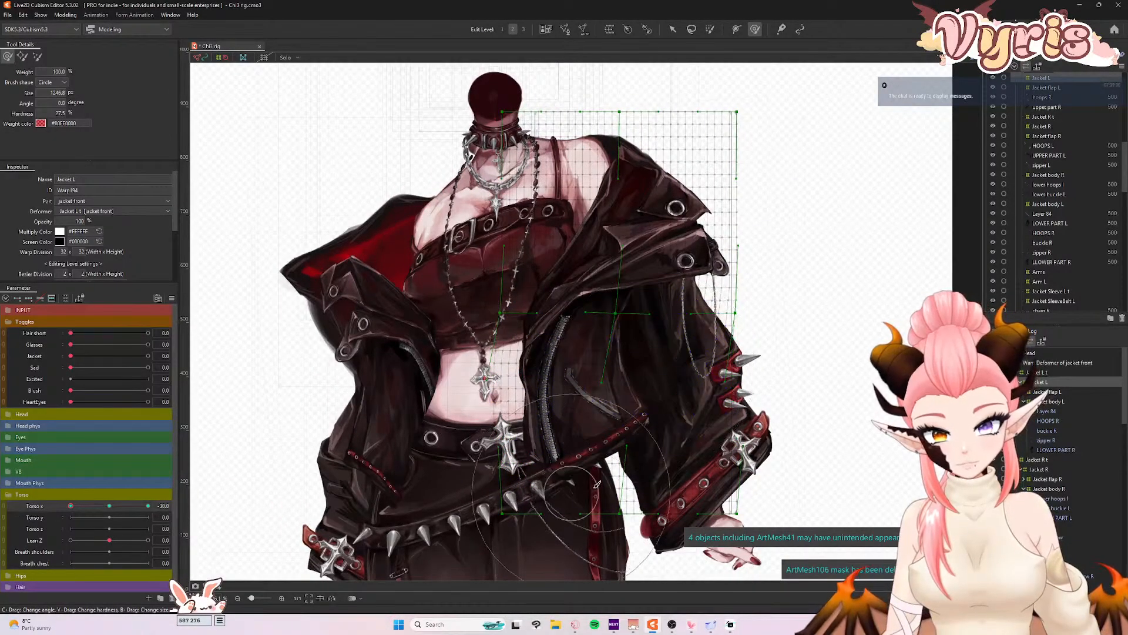
{"action": "left_click_drag", "start_coordinate": [636, 467], "coordinate": [647, 460]}
{"action": "left_click_drag", "start_coordinate": [561, 512], "coordinate": [567, 511]}
{"action": "left_click_drag", "start_coordinate": [73, 506], "coordinate": [34, 513]}
{"action": "left_click_drag", "start_coordinate": [579, 245], "coordinate": [573, 239]}
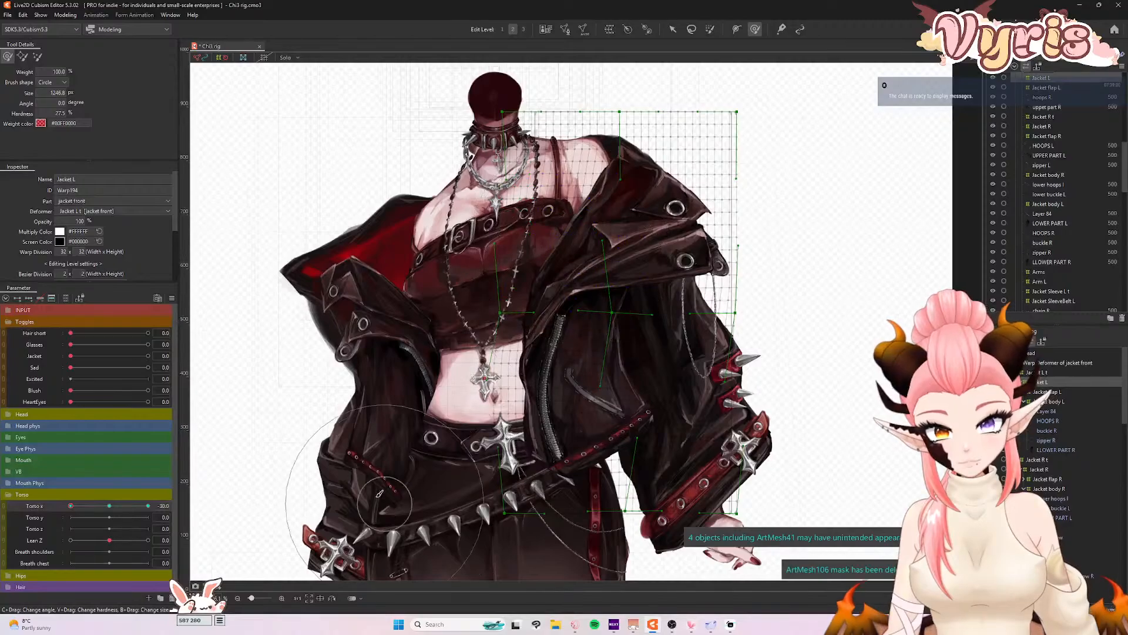
{"action": "left_click_drag", "start_coordinate": [86, 508], "coordinate": [47, 509]}
{"action": "left_click", "coordinate": [99, 507]}
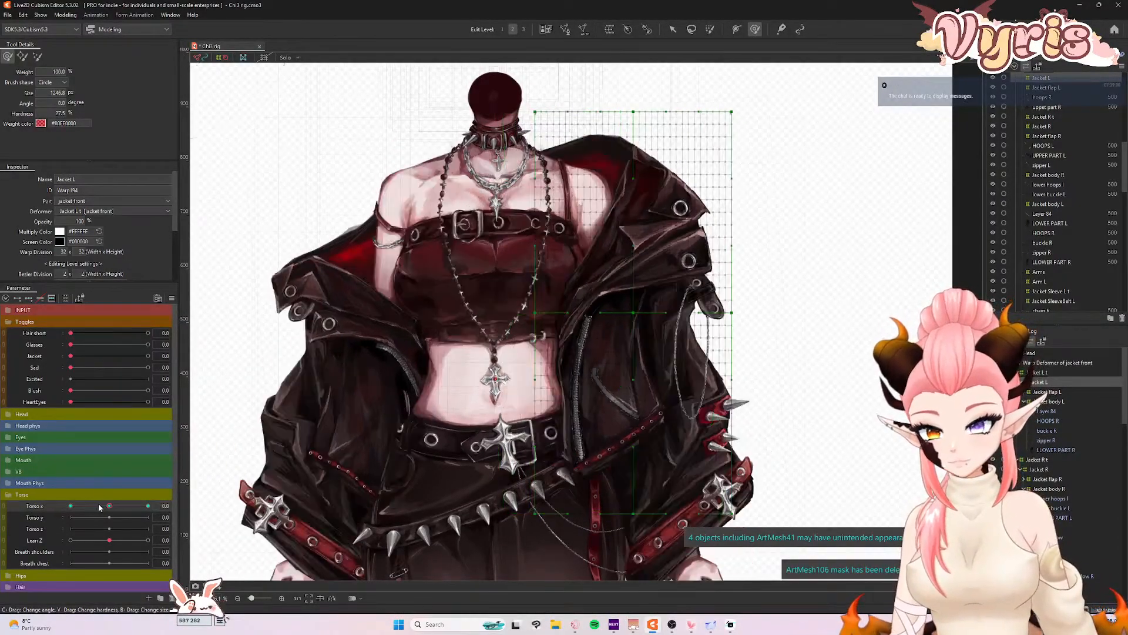
- Select the Jacket R deformer and brush its body and lower hem into a curved turn at Torso x 30
{"action": "left_click", "coordinate": [1048, 470]}
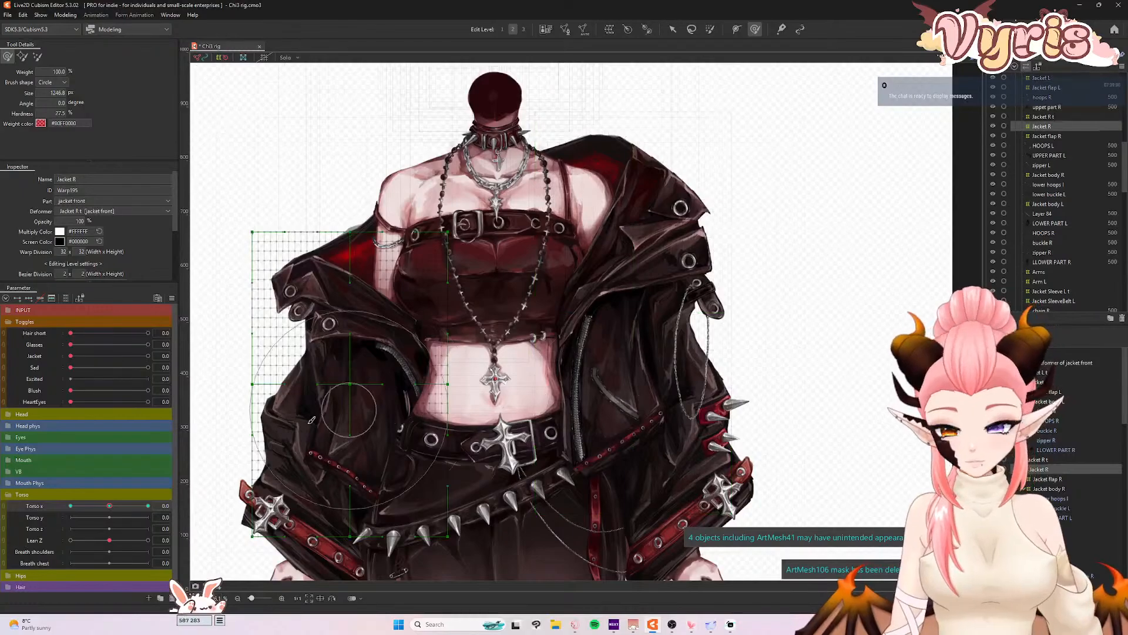
{"action": "left_click_drag", "start_coordinate": [110, 508], "coordinate": [148, 506]}
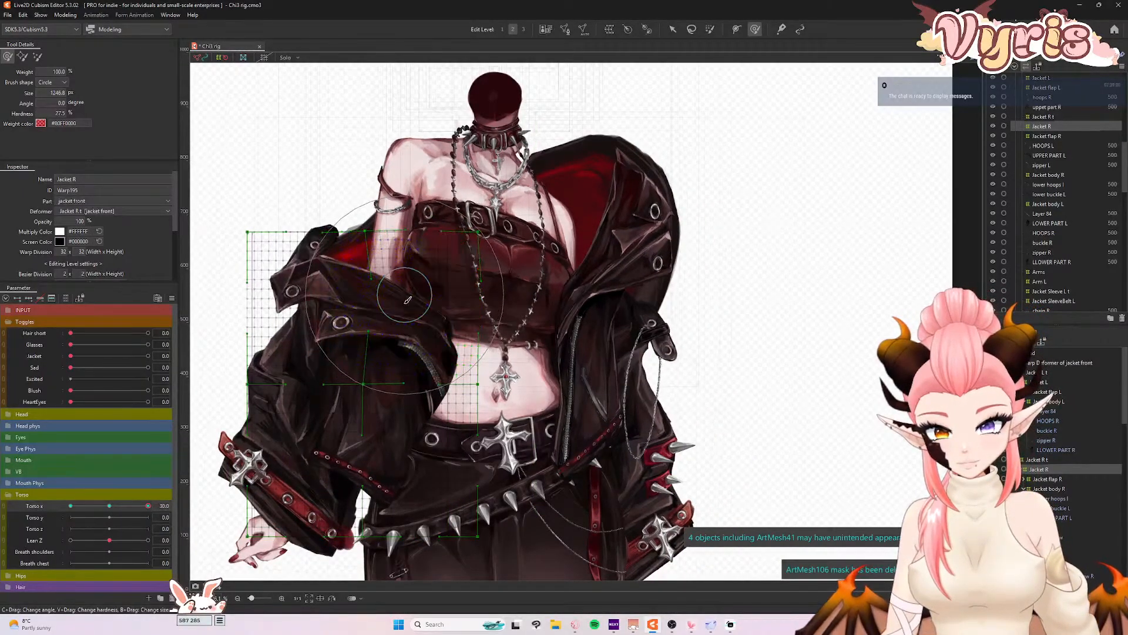
{"action": "left_click_drag", "start_coordinate": [402, 439], "coordinate": [415, 442]}
{"action": "left_click_drag", "start_coordinate": [308, 423], "coordinate": [317, 424]}
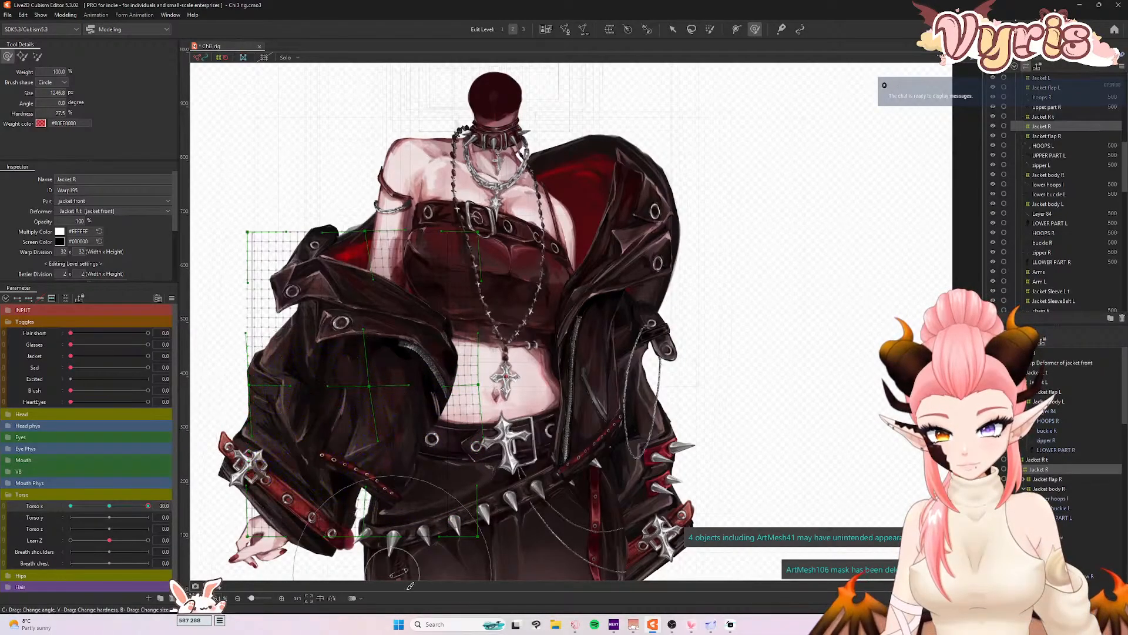
{"action": "left_click_drag", "start_coordinate": [385, 551], "coordinate": [378, 549]}
{"action": "mouse_move", "coordinate": [311, 514]}
{"action": "left_mouse_down"}
{"action": "mouse_move", "coordinate": [290, 503]}
{"action": "mouse_move", "coordinate": [239, 521]}
{"action": "left_mouse_up"}
- Brush the upper part of Jacket R outward and adjust its front edge and lower hem at Torso x -30
{"action": "left_click_drag", "start_coordinate": [146, 506], "coordinate": [69, 507]}
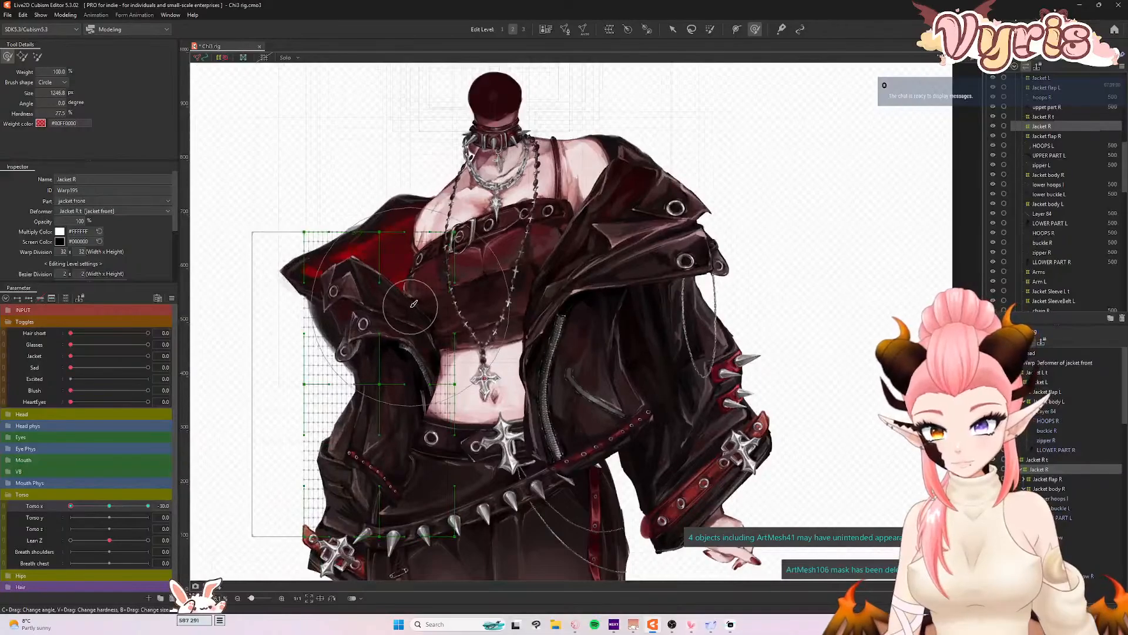
{"action": "left_click_drag", "start_coordinate": [429, 297], "coordinate": [419, 295]}
{"action": "left_click_drag", "start_coordinate": [333, 289], "coordinate": [318, 286]}
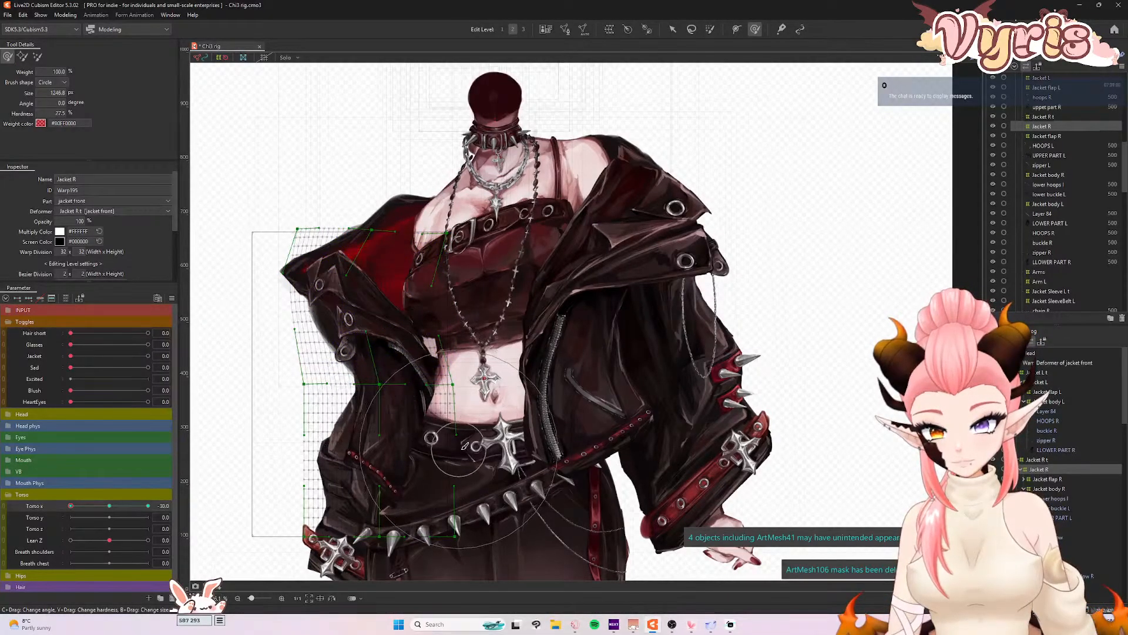
{"action": "left_click_drag", "start_coordinate": [464, 460], "coordinate": [456, 460]}
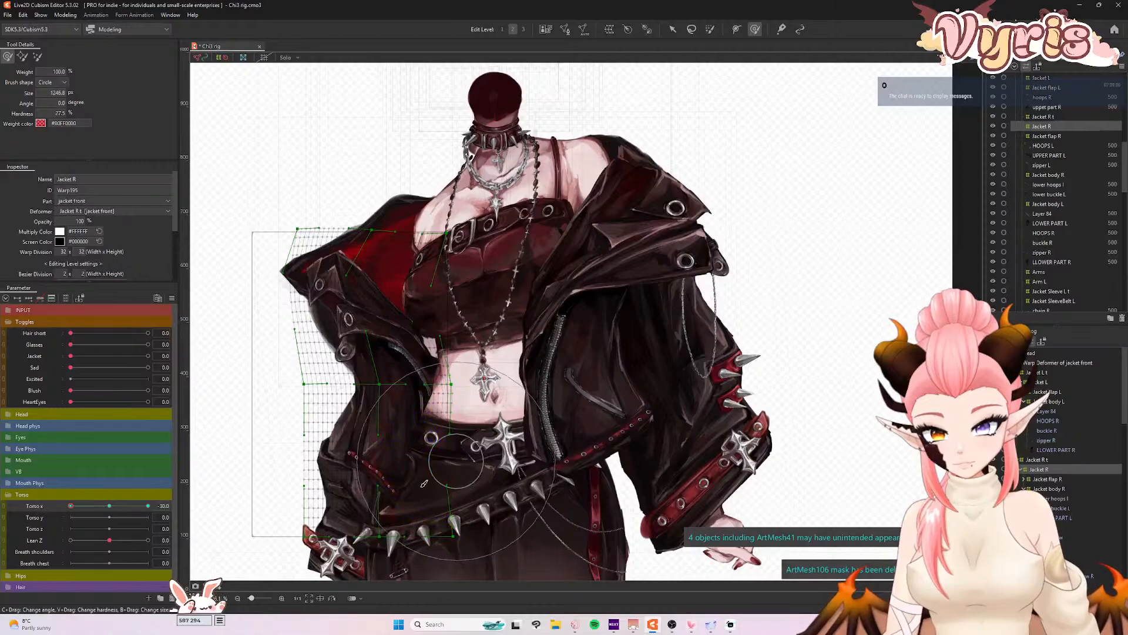
{"action": "left_click_drag", "start_coordinate": [384, 548], "coordinate": [396, 551]}
{"action": "left_click_drag", "start_coordinate": [306, 489], "coordinate": [318, 489]}
- Check the jacket's turn by switching Torso x between 0 and 30, and return it to 0
{"action": "mouse_move", "coordinate": [106, 509]}
{"action": "left_mouse_down"}
{"action": "mouse_move", "coordinate": [194, 512]}
{"action": "mouse_move", "coordinate": [73, 510]}
{"action": "mouse_move", "coordinate": [201, 516]}
{"action": "mouse_move", "coordinate": [100, 520]}
{"action": "mouse_move", "coordinate": [101, 510]}
{"action": "left_mouse_up"}
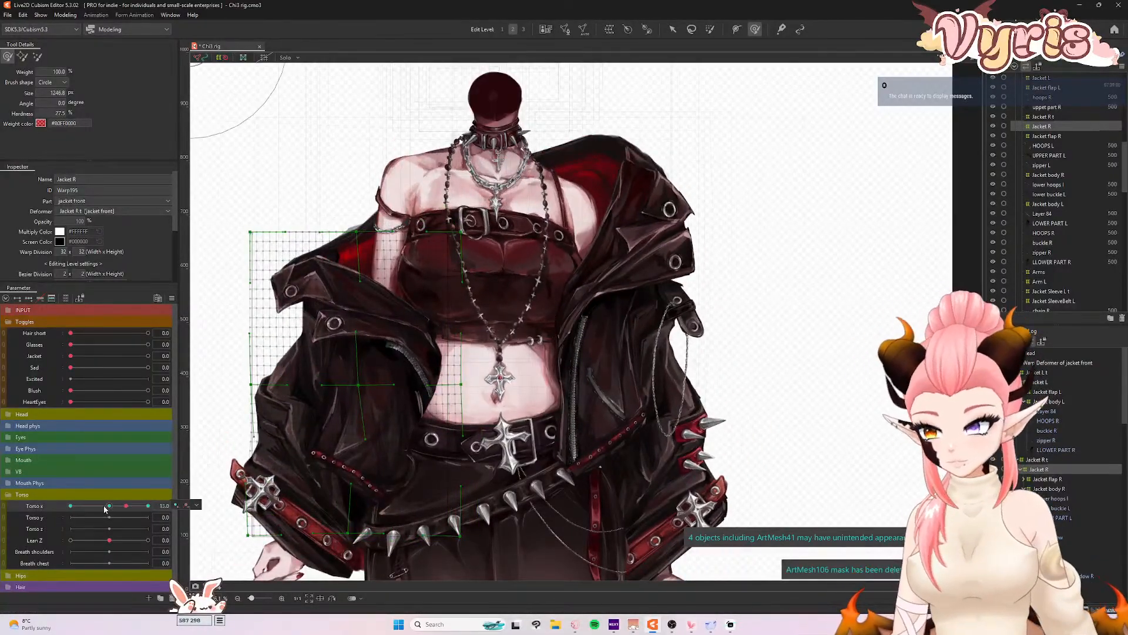
{"action": "left_click", "coordinate": [108, 507]}
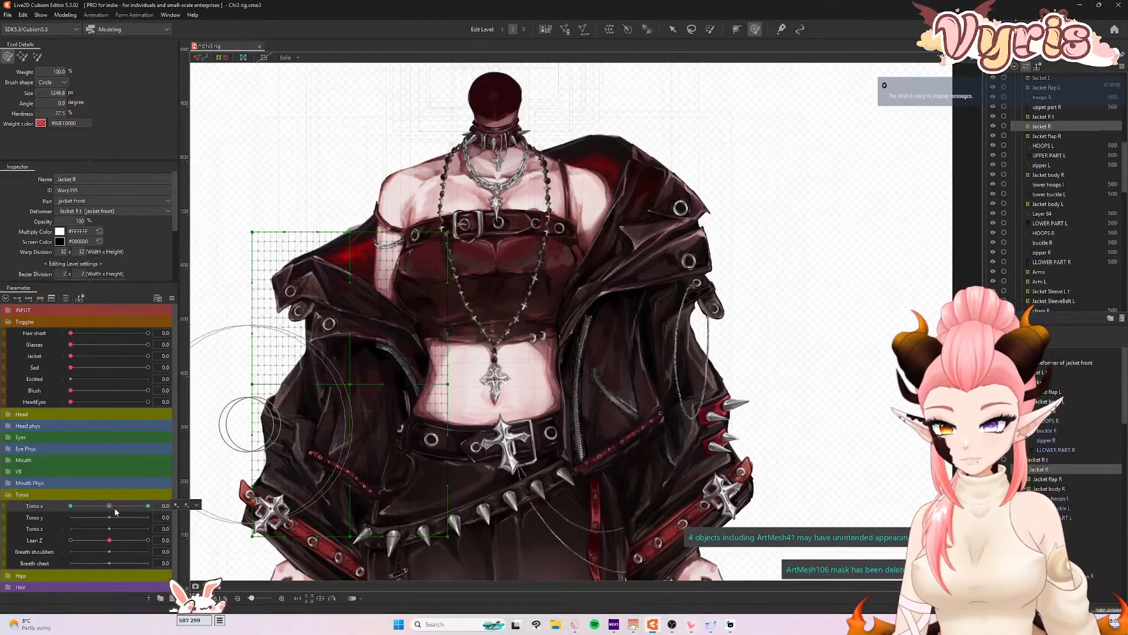
{"action": "left_click_drag", "start_coordinate": [115, 512], "coordinate": [157, 517]}
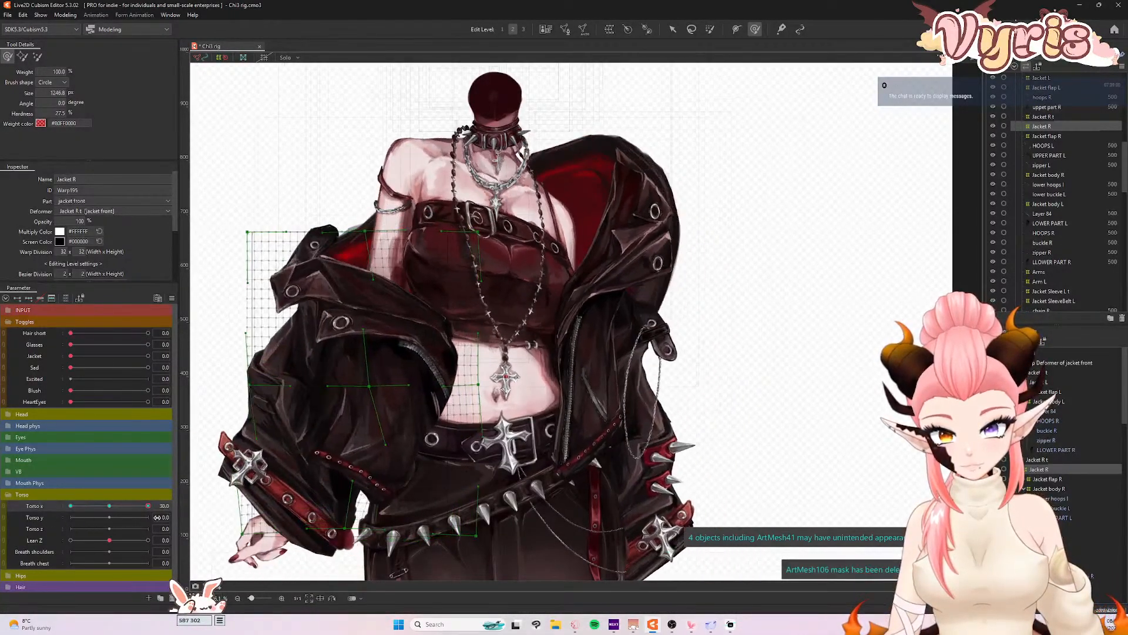
{"action": "right_click", "coordinate": [125, 507]}
{"action": "scroll", "coordinate": [658, 369], "scroll_direction": "down", "scroll_amount": 2}
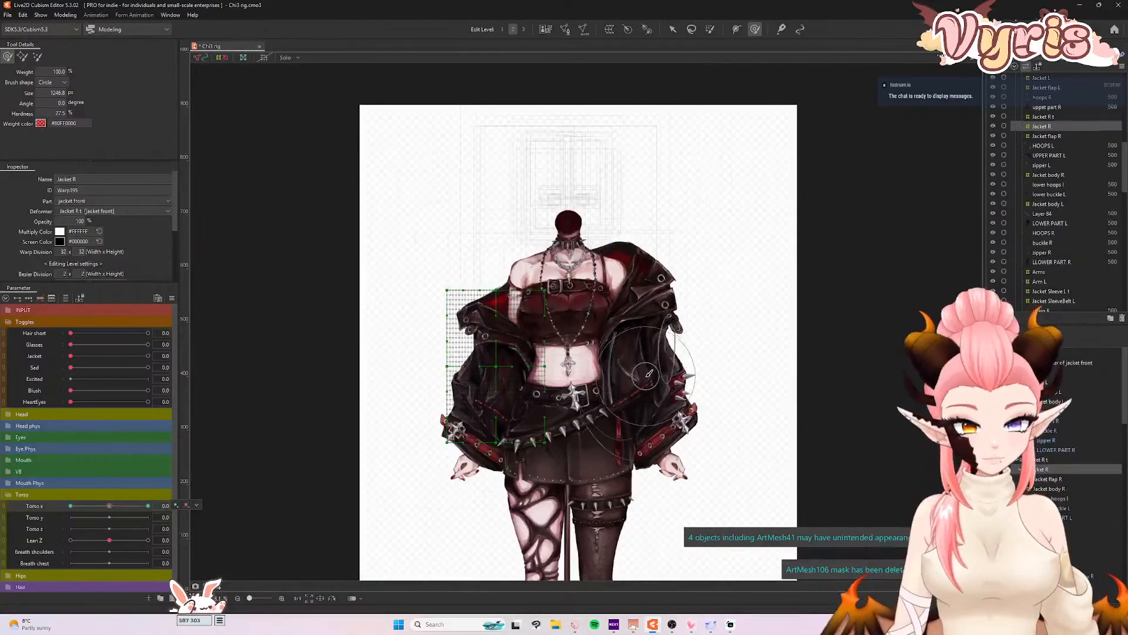
{"action": "scroll", "coordinate": [664, 385], "scroll_direction": "up", "scroll_amount": 1}
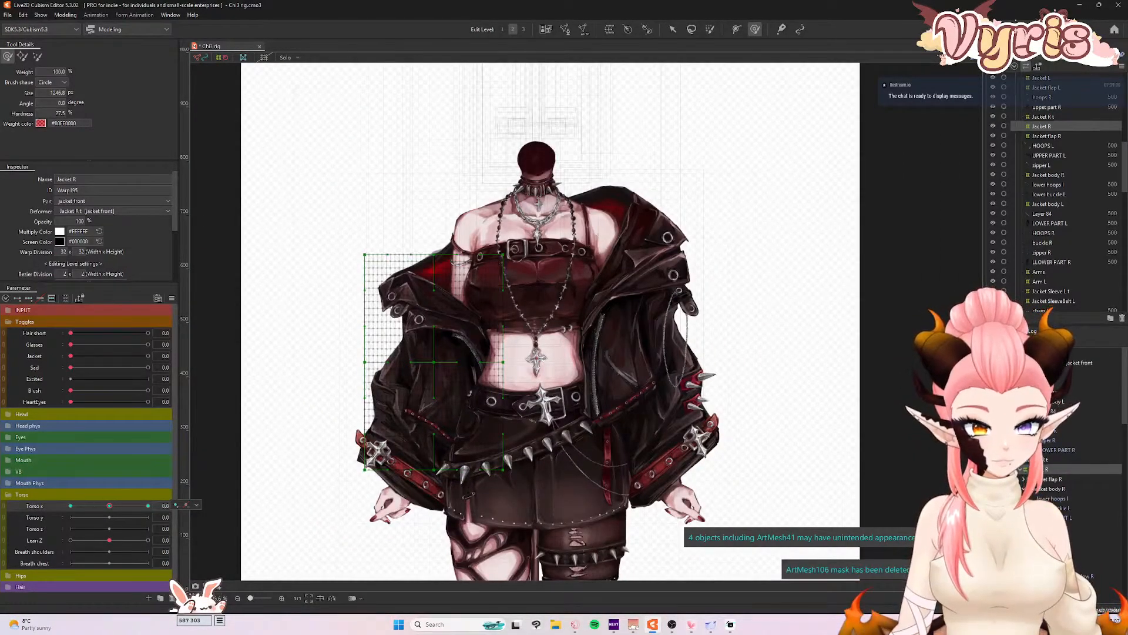
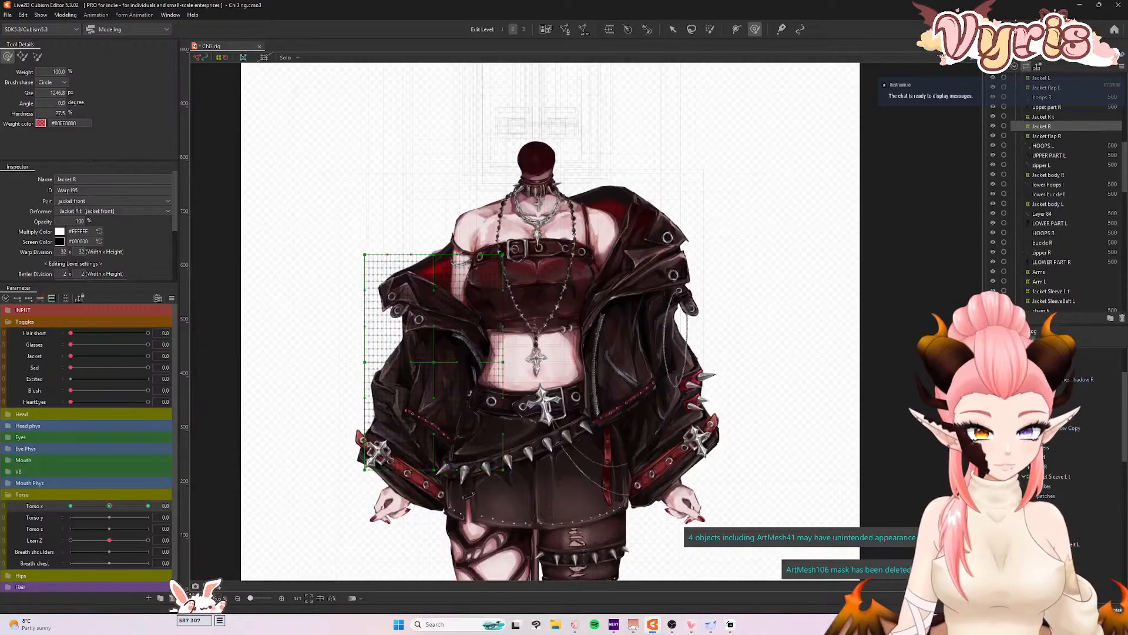
- Select the left jacket sleeve with its spikes, patches and buckle parts, and create a parent warp deformer named "Jacket sleeve"
{"action": "left_click", "coordinate": [1054, 301]}
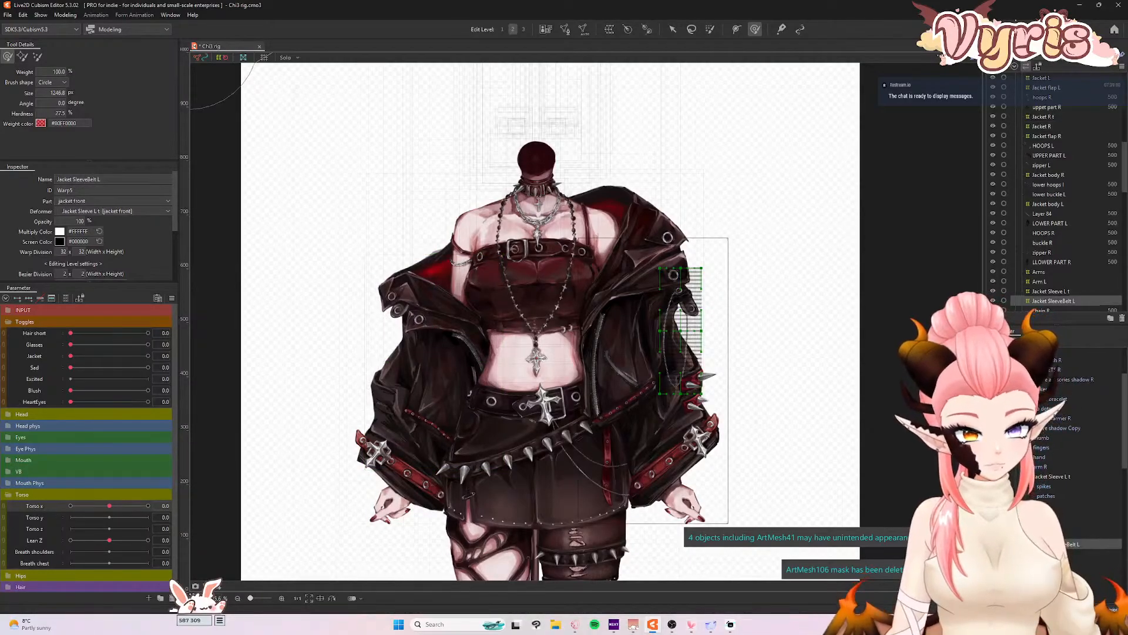
{"action": "left_click", "coordinate": [1058, 534], "text": "ctrl"}
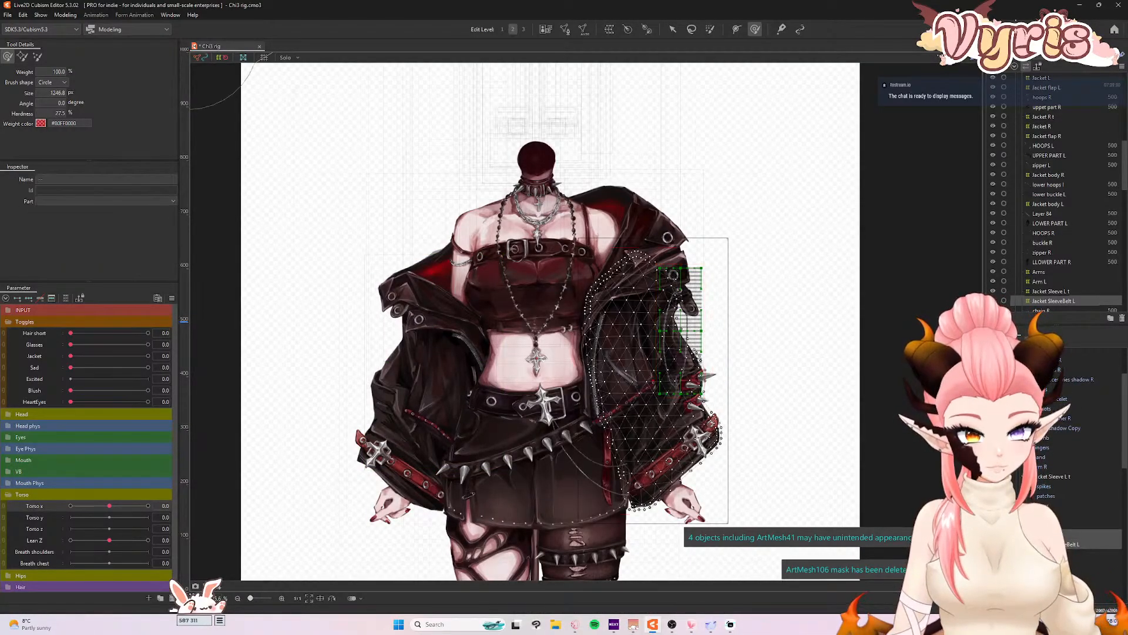
{"action": "left_click", "coordinate": [1057, 525], "text": "ctrl"}
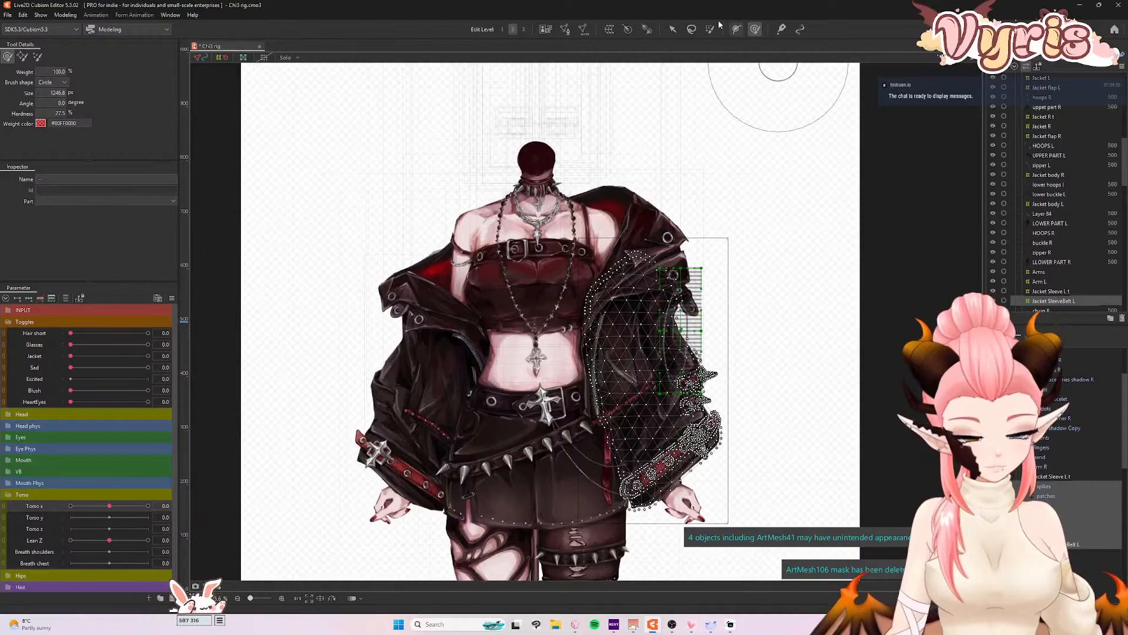
{"action": "left_click", "coordinate": [609, 30]}
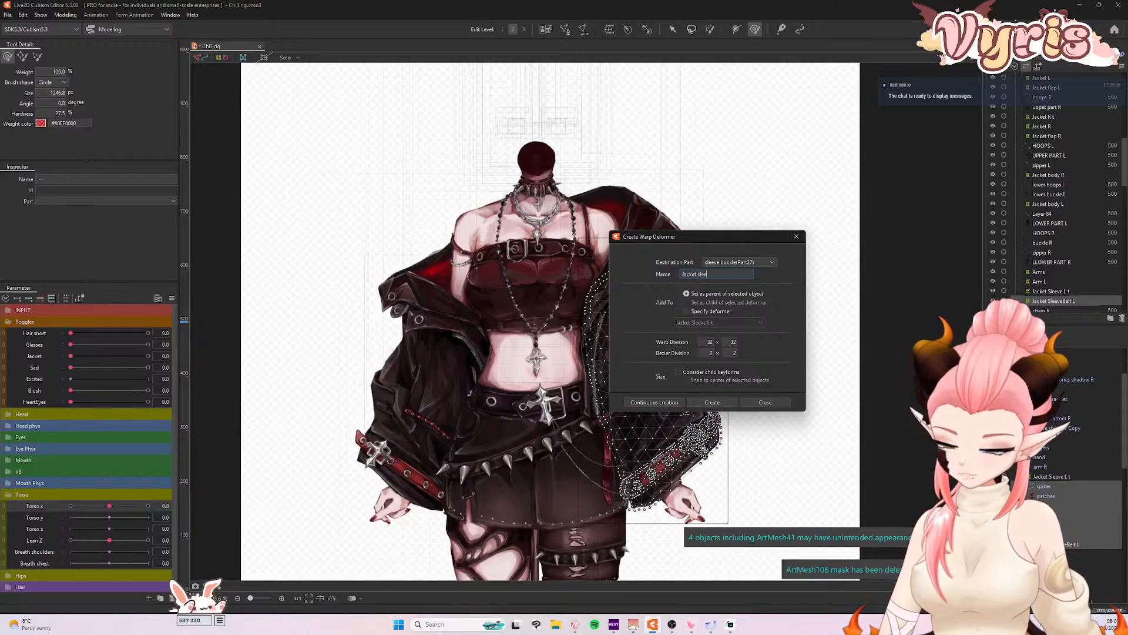
{"action": "left_click", "coordinate": [711, 403]}
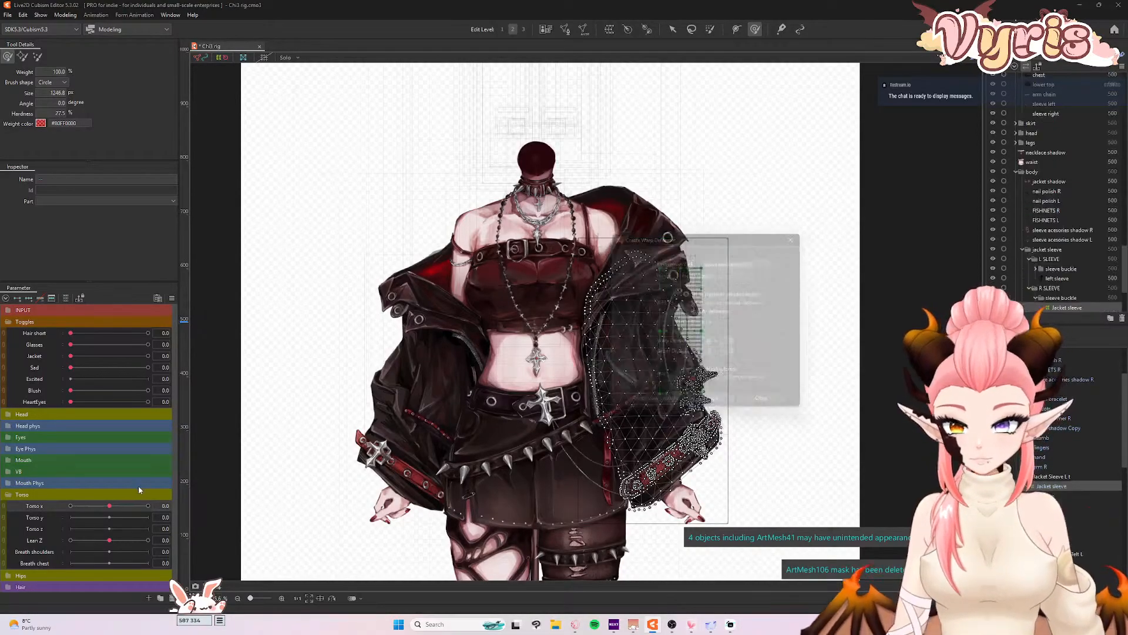
- Enlarge the Deform Brush to 2154.7 px and brush the upper part of the left sleeve deformer at Torso x -30
{"action": "left_click_drag", "start_coordinate": [109, 505], "coordinate": [46, 509]}
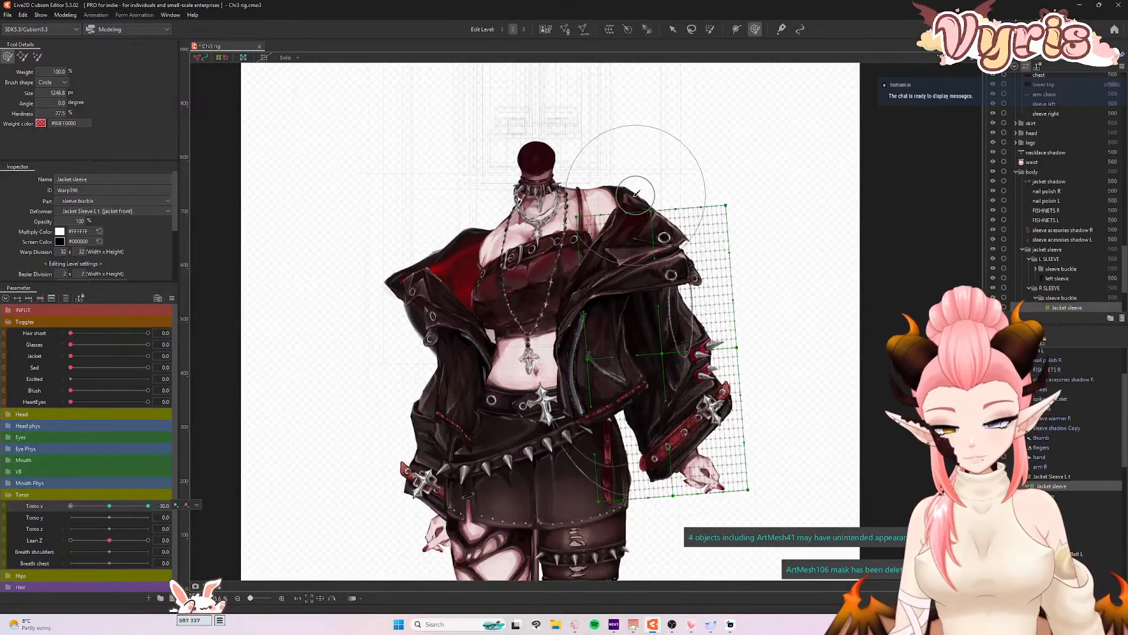
{"action": "key", "text": "b"}
{"action": "left_click_drag", "start_coordinate": [615, 201], "coordinate": [709, 212]}
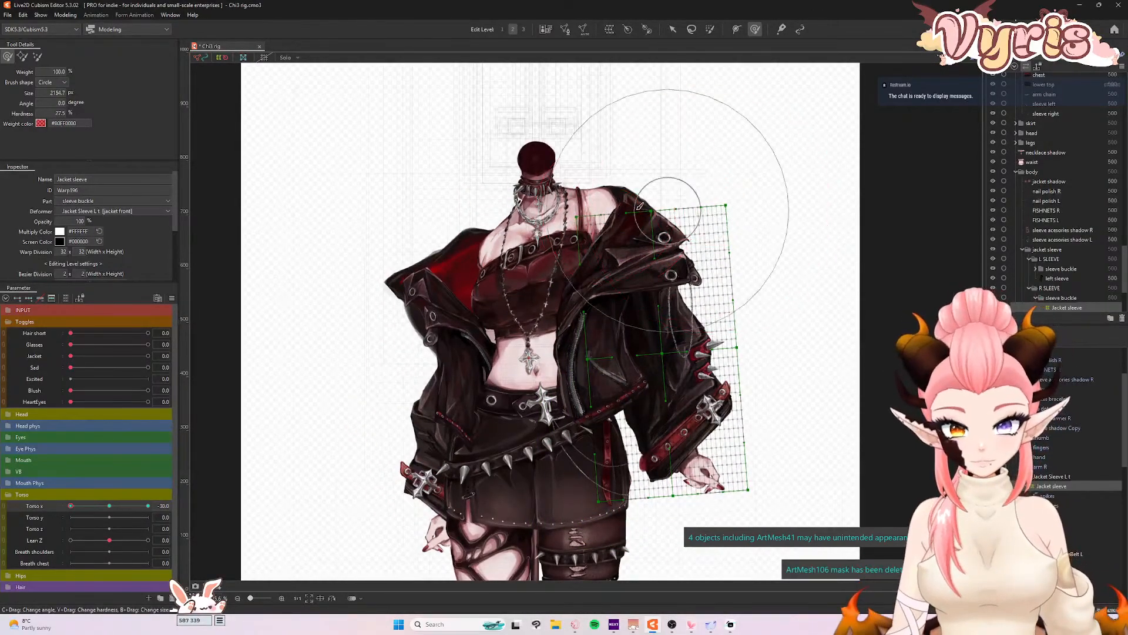
{"action": "left_click_drag", "start_coordinate": [639, 210], "coordinate": [649, 216]}
{"action": "key", "text": "ctrl+z"}
{"action": "left_click_drag", "start_coordinate": [651, 263], "coordinate": [666, 265]}
- Brush the shoulder area and the lower middle of the left sleeve deformer at Torso x 30
{"action": "mouse_move", "coordinate": [70, 505]}
{"action": "left_mouse_down"}
{"action": "mouse_move", "coordinate": [93, 510]}
{"action": "mouse_move", "coordinate": [47, 512]}
{"action": "mouse_move", "coordinate": [158, 508]}
{"action": "left_mouse_up"}
{"action": "mouse_move", "coordinate": [686, 291]}
{"action": "left_mouse_down"}
{"action": "mouse_move", "coordinate": [686, 259]}
{"action": "mouse_move", "coordinate": [676, 276]}
{"action": "left_mouse_up"}
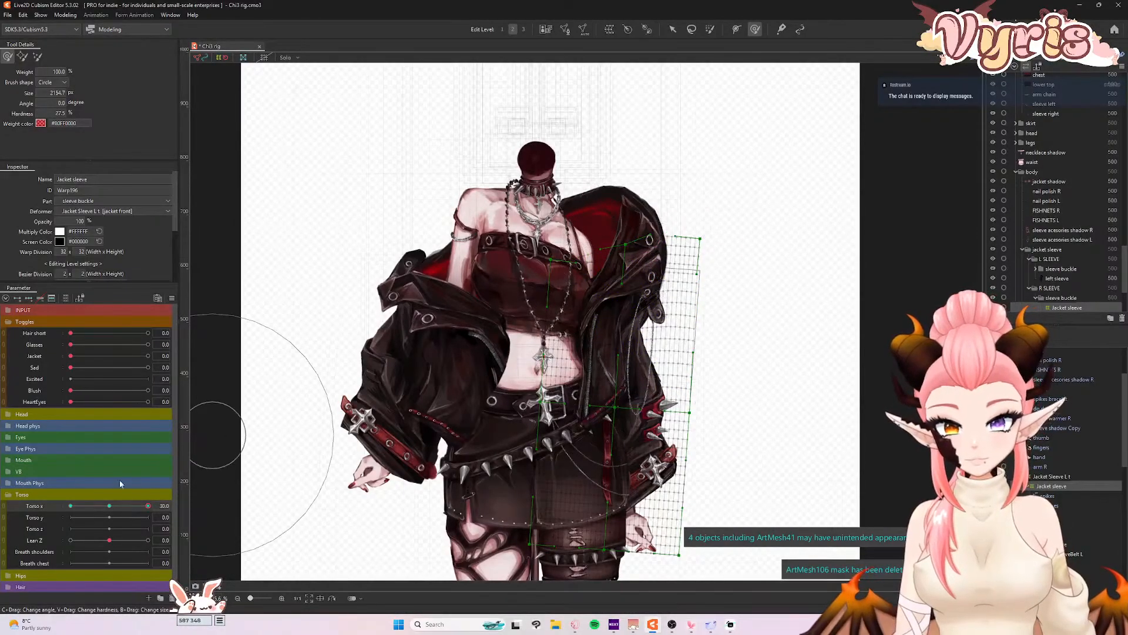
{"action": "mouse_move", "coordinate": [132, 503]}
{"action": "left_mouse_down"}
{"action": "mouse_move", "coordinate": [70, 510]}
{"action": "mouse_move", "coordinate": [141, 510]}
{"action": "mouse_move", "coordinate": [68, 510]}
{"action": "mouse_move", "coordinate": [148, 510]}
{"action": "left_mouse_up"}
{"action": "left_click_drag", "start_coordinate": [624, 427], "coordinate": [621, 435]}
- Adjust the left sleeve's cuff area with small brush strokes at Torso x -30 and then at 30
{"action": "left_click_drag", "start_coordinate": [148, 509], "coordinate": [70, 509]}
{"action": "left_click_drag", "start_coordinate": [714, 452], "coordinate": [715, 454]}
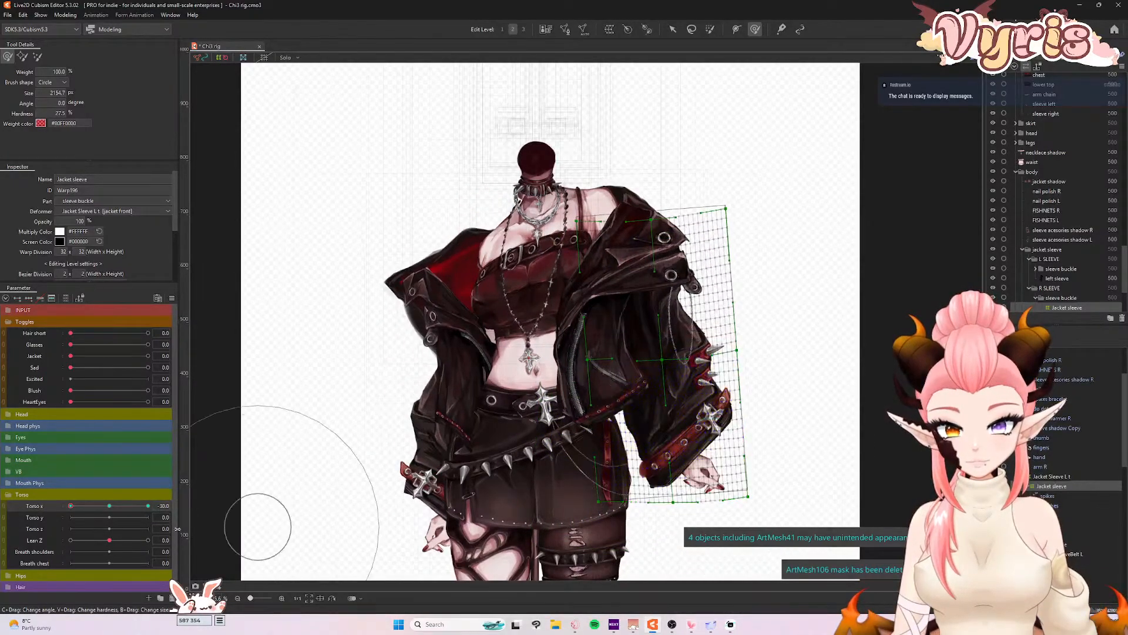
{"action": "left_click_drag", "start_coordinate": [80, 507], "coordinate": [148, 509]}
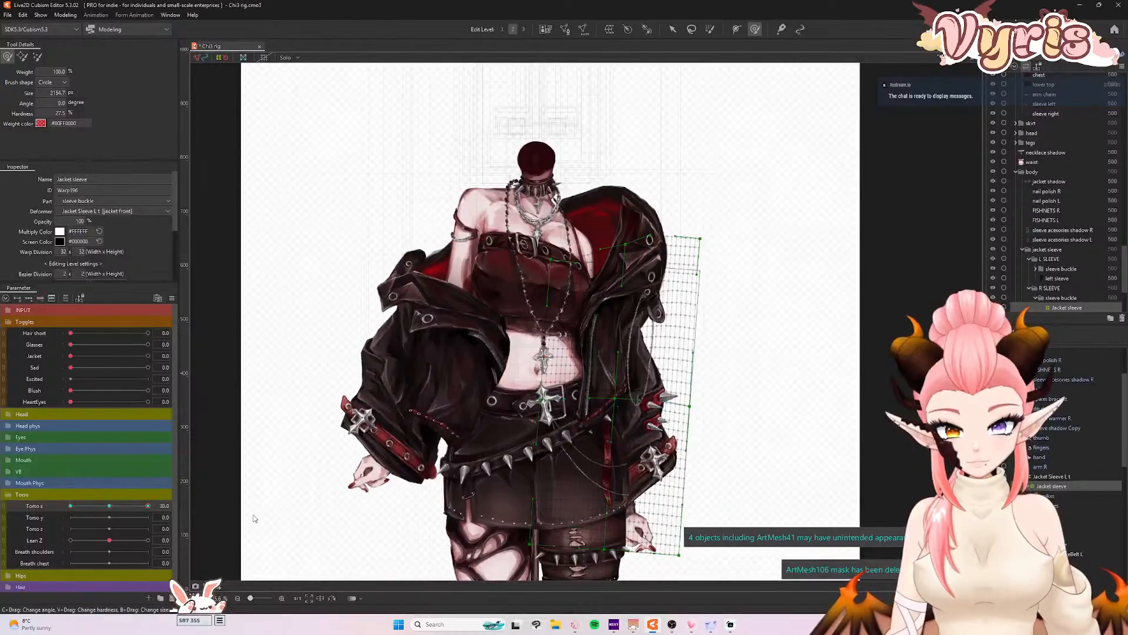
{"action": "mouse_move", "coordinate": [672, 501]}
{"action": "left_mouse_down"}
{"action": "mouse_move", "coordinate": [685, 505]}
{"action": "mouse_move", "coordinate": [670, 494]}
{"action": "left_mouse_up"}
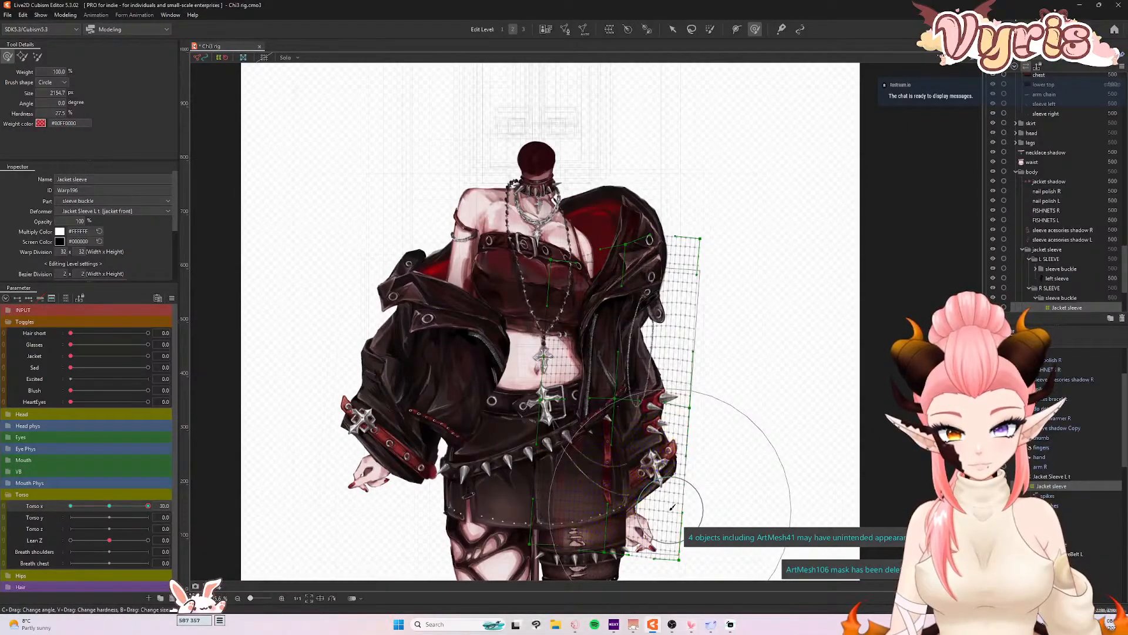
- Pull the left sleeve's outer upper edge slightly down at Torso x -30, and return Torso x to 0
{"action": "left_click_drag", "start_coordinate": [110, 507], "coordinate": [44, 522]}
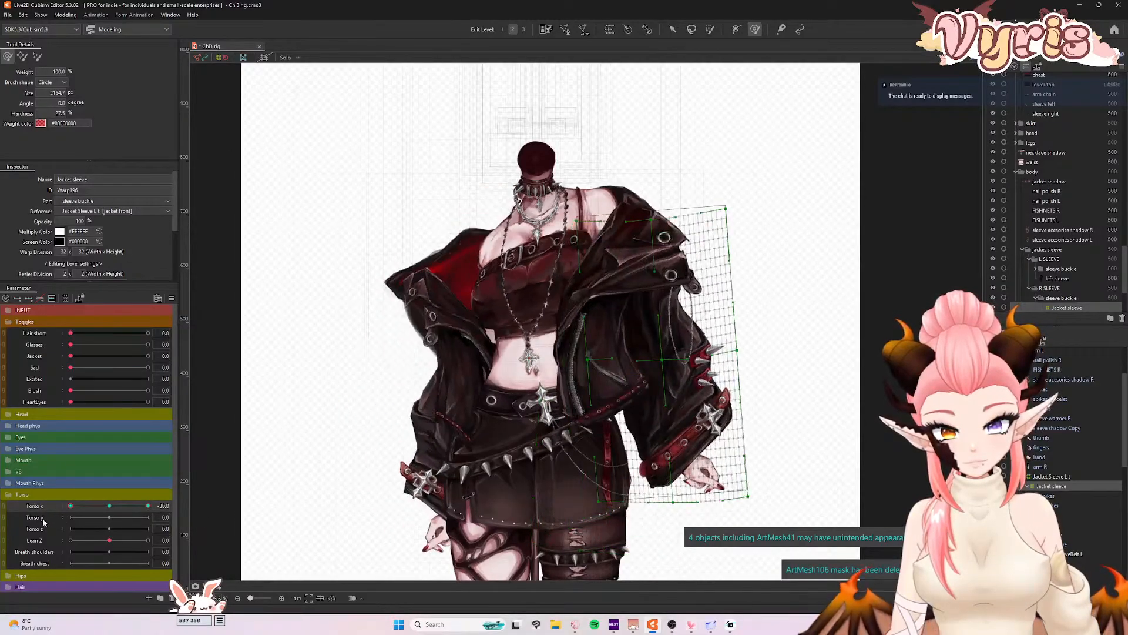
{"action": "left_click_drag", "start_coordinate": [752, 286], "coordinate": [753, 297]}
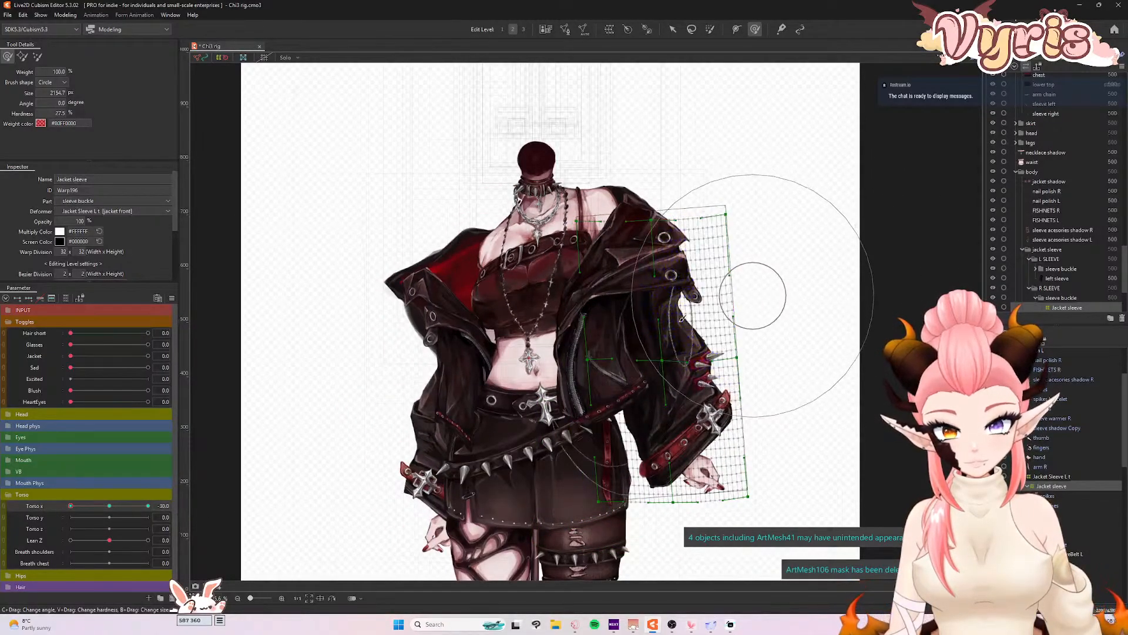
{"action": "left_click_drag", "start_coordinate": [74, 508], "coordinate": [50, 525]}
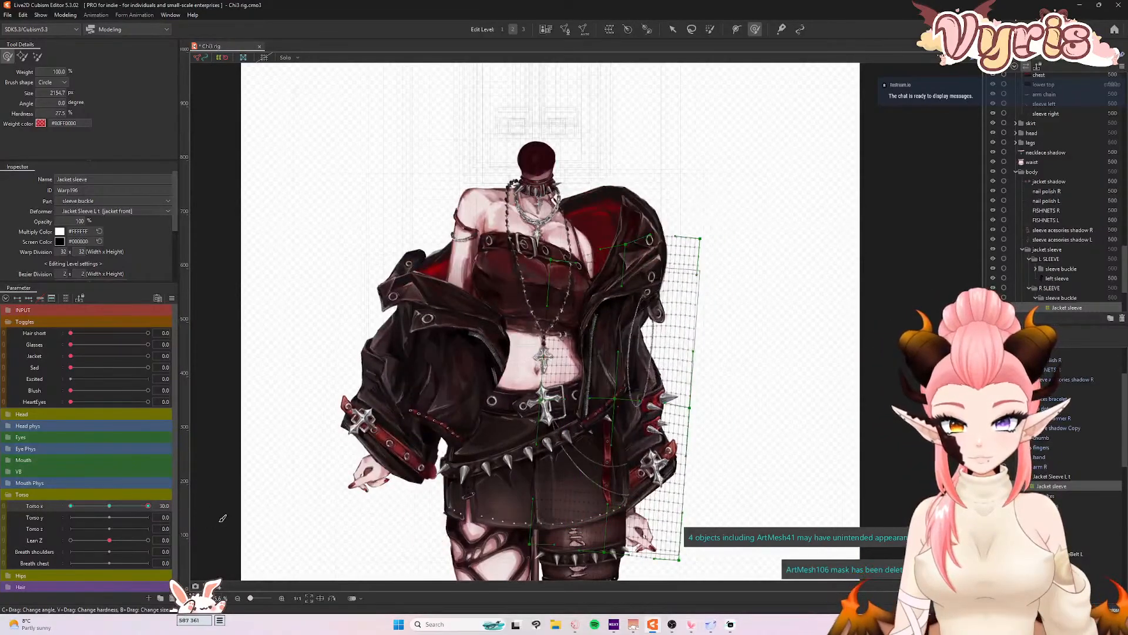
{"action": "left_click", "coordinate": [110, 506]}
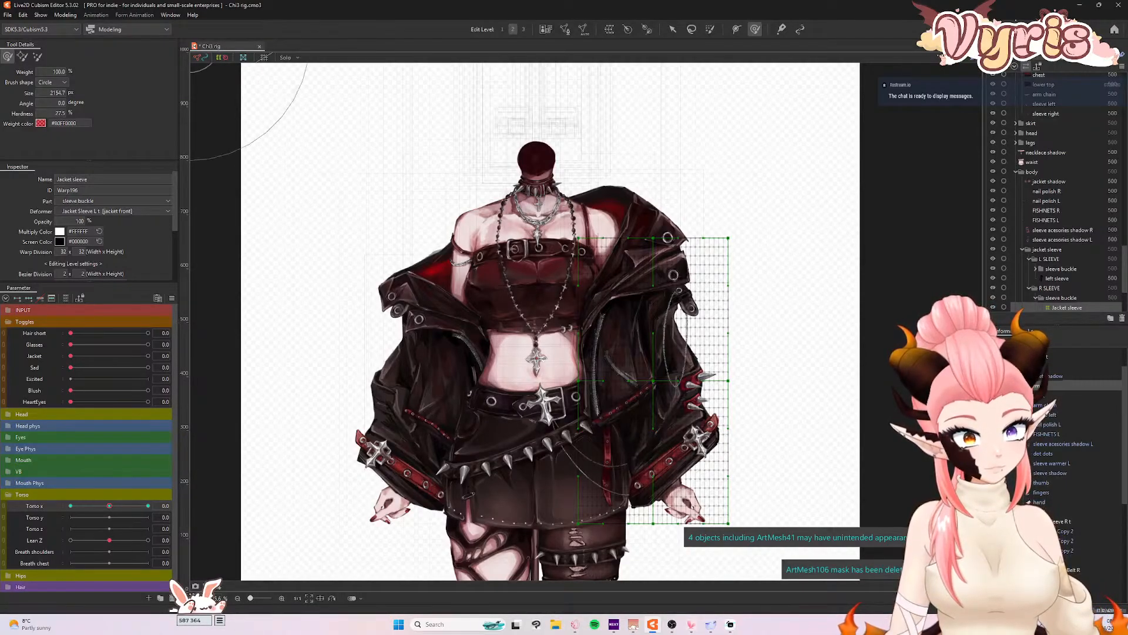
- Select the right jacket sleeve with its belt and buckle layers, and create a parent warp deformer named "Jacket sleeve"
{"action": "left_click", "coordinate": [1059, 532]}
{"action": "left_click", "coordinate": [1061, 541], "text": "ctrl"}
{"action": "left_click", "coordinate": [1061, 551], "text": "ctrl"}
{"action": "left_click", "coordinate": [1062, 560], "text": "ctrl"}
{"action": "left_click", "coordinate": [1063, 569], "text": "ctrl"}
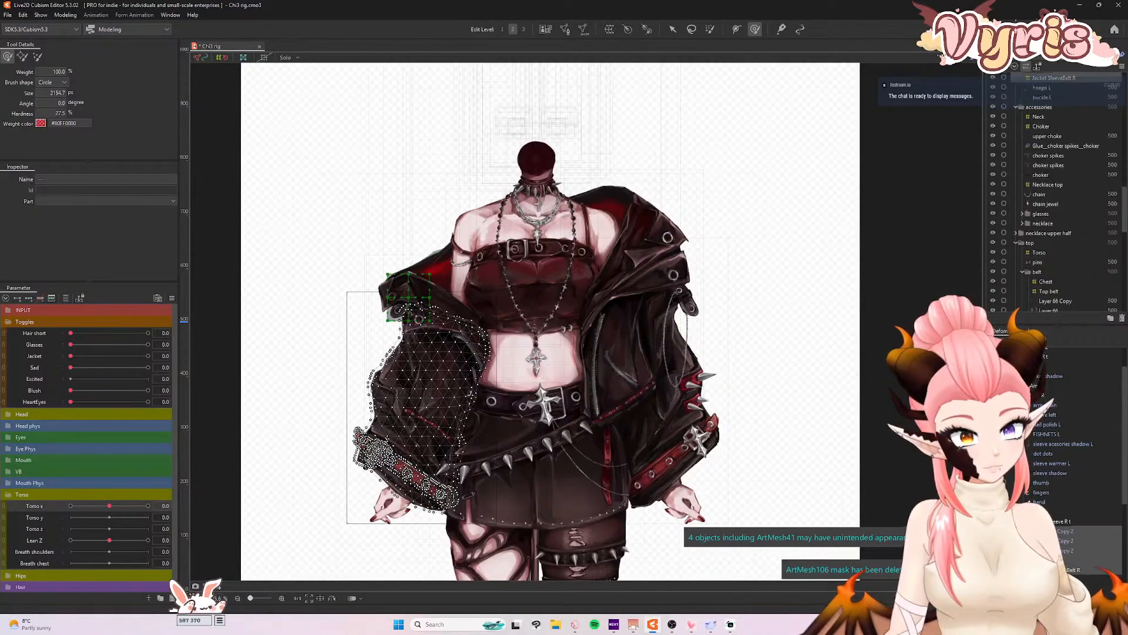
{"action": "left_click", "coordinate": [610, 31]}
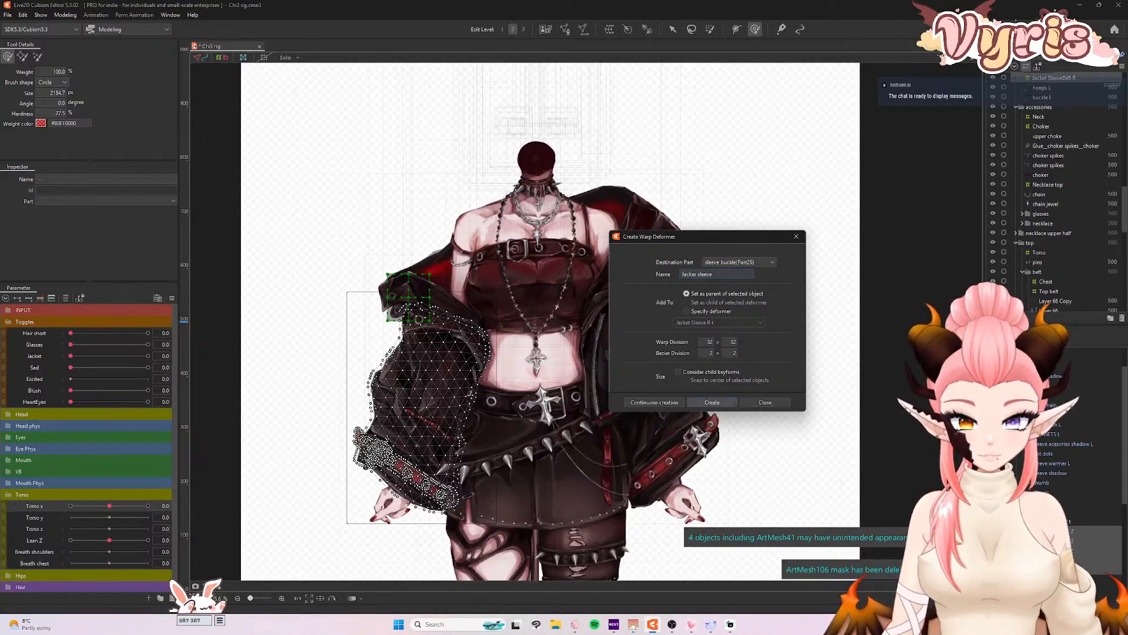
{"action": "key", "text": "Return"}
- At Torso x 30, brush the right sleeve's upper edge down and its lower part outward, undoing and redoing the first strokes
{"action": "left_click_drag", "start_coordinate": [115, 507], "coordinate": [148, 505]}
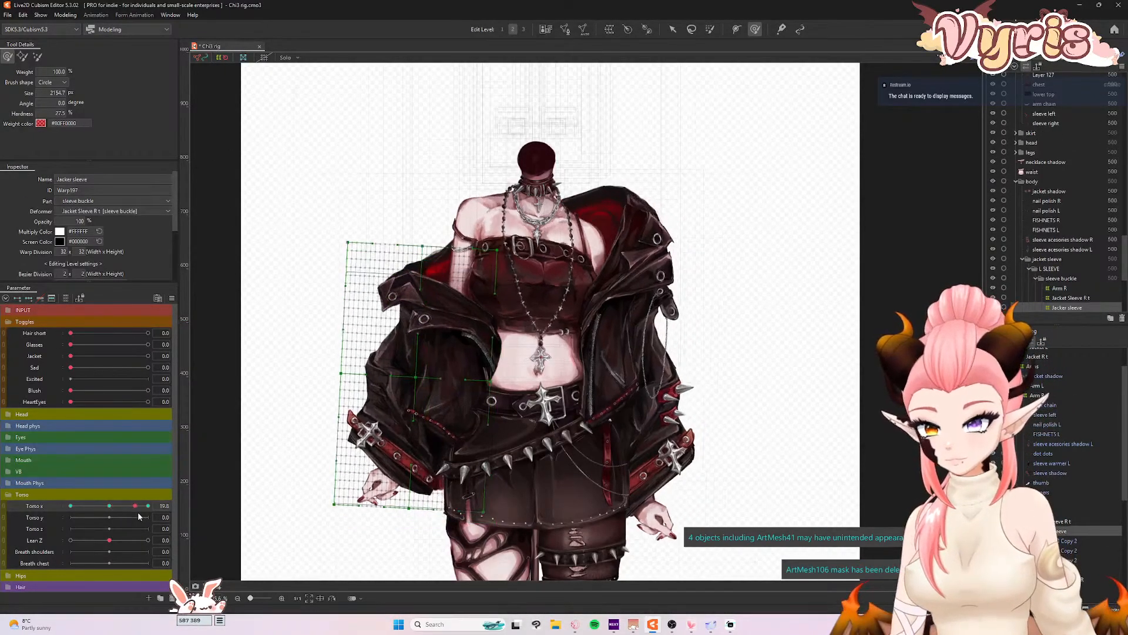
{"action": "mouse_move", "coordinate": [391, 215]}
{"action": "left_mouse_down"}
{"action": "mouse_move", "coordinate": [402, 257]}
{"action": "mouse_move", "coordinate": [379, 253]}
{"action": "mouse_move", "coordinate": [379, 270]}
{"action": "mouse_move", "coordinate": [393, 276]}
{"action": "mouse_move", "coordinate": [382, 267]}
{"action": "mouse_move", "coordinate": [393, 268]}
{"action": "mouse_move", "coordinate": [405, 226]}
{"action": "mouse_move", "coordinate": [403, 246]}
{"action": "left_mouse_up"}
{"action": "left_click_drag", "start_coordinate": [375, 431], "coordinate": [369, 443]}
{"action": "mouse_move", "coordinate": [145, 507]}
{"action": "left_mouse_down"}
{"action": "mouse_move", "coordinate": [114, 517]}
{"action": "mouse_move", "coordinate": [156, 516]}
{"action": "left_mouse_up"}
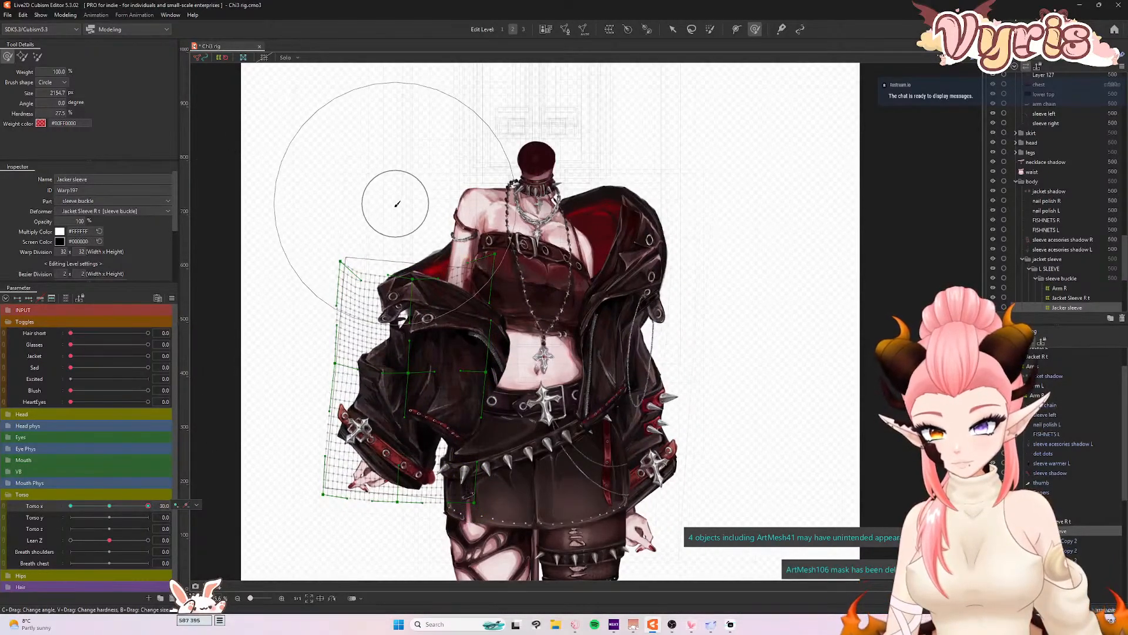
{"action": "key", "text": "ctrl+z"}
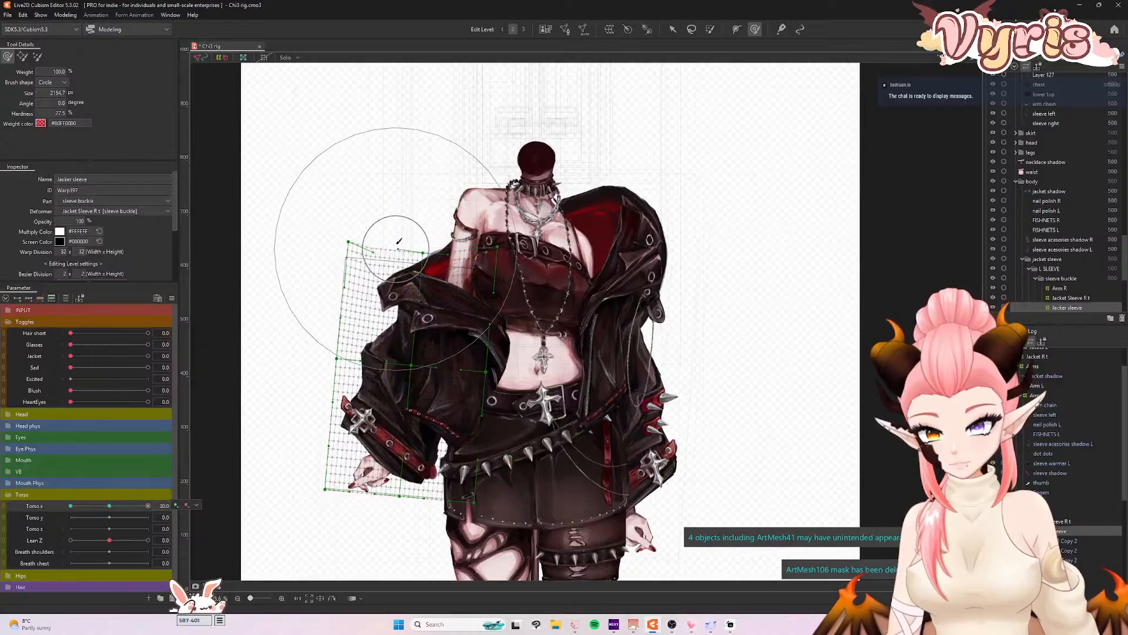
{"action": "left_click_drag", "start_coordinate": [413, 249], "coordinate": [415, 272]}
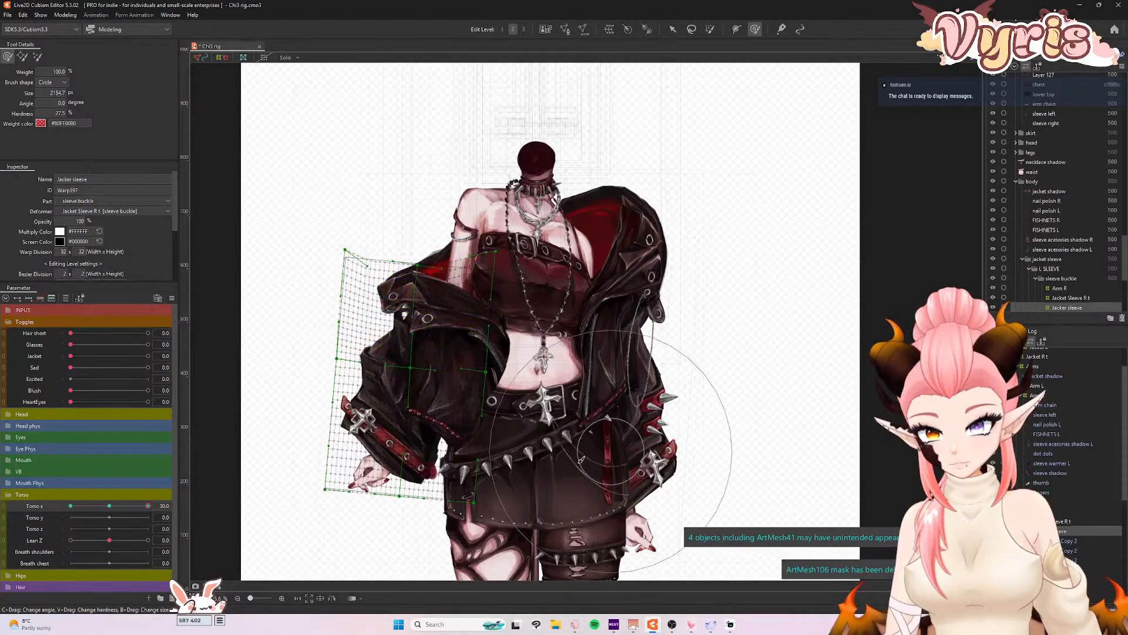
{"action": "left_click_drag", "start_coordinate": [371, 432], "coordinate": [365, 442]}
{"action": "mouse_move", "coordinate": [134, 505]}
{"action": "left_mouse_down"}
{"action": "mouse_move", "coordinate": [108, 510]}
{"action": "mouse_move", "coordinate": [173, 509]}
{"action": "left_mouse_up"}
{"action": "left_click_drag", "start_coordinate": [417, 254], "coordinate": [432, 254]}
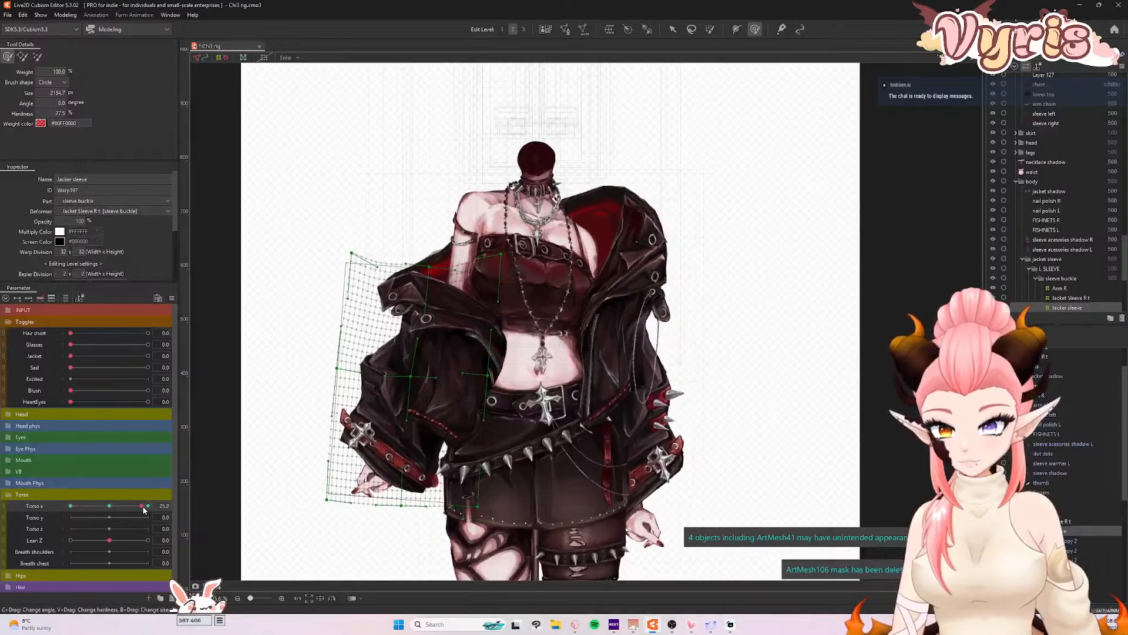
- Brush the right sleeve's upper edge, middle and hem at Torso x -30, check the turn both ways, and return Torso x to 0
{"action": "left_click_drag", "start_coordinate": [164, 505], "coordinate": [32, 524]}
{"action": "left_click_drag", "start_coordinate": [382, 233], "coordinate": [402, 259]}
{"action": "left_click_drag", "start_coordinate": [448, 422], "coordinate": [442, 411]}
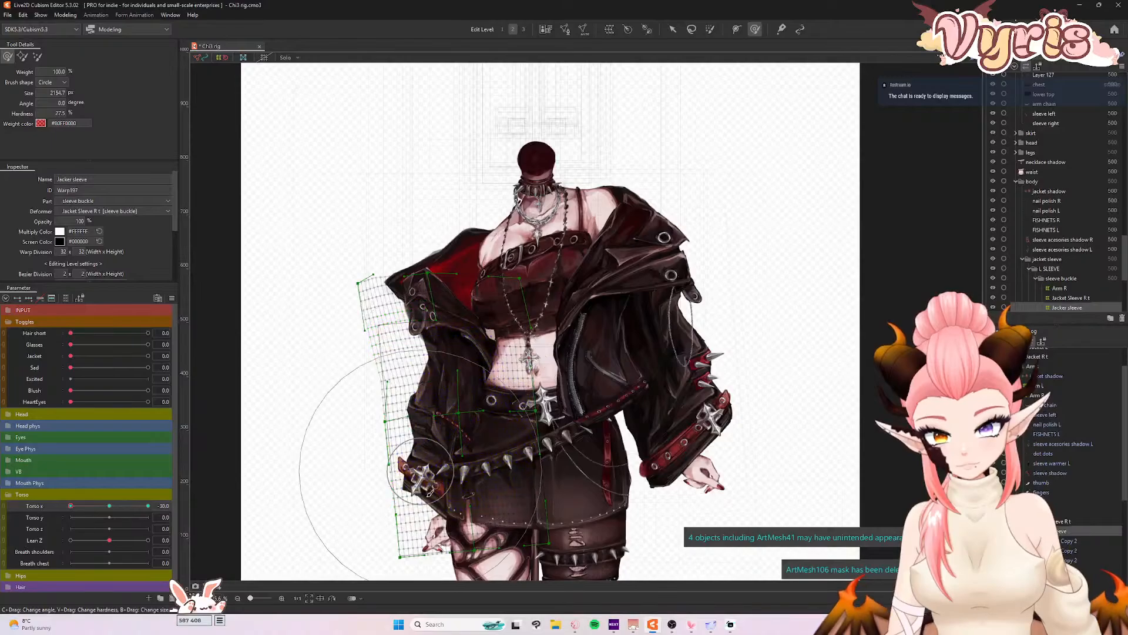
{"action": "left_click_drag", "start_coordinate": [492, 545], "coordinate": [491, 539]}
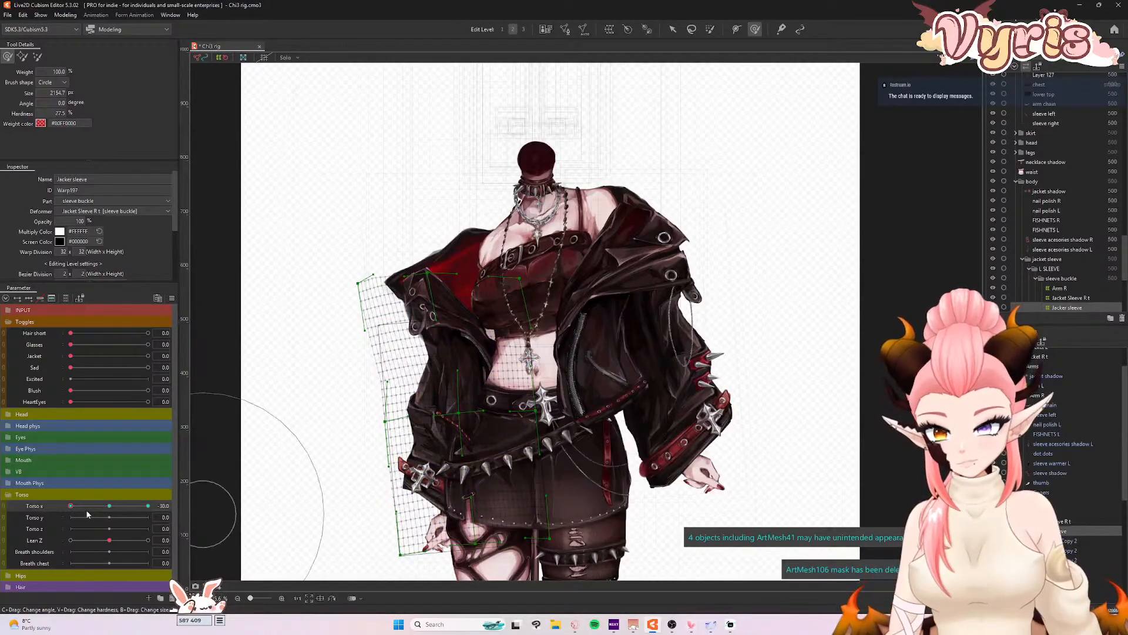
{"action": "left_click_drag", "start_coordinate": [86, 509], "coordinate": [205, 507]}
{"action": "left_click_drag", "start_coordinate": [125, 544], "coordinate": [61, 545]}
{"action": "left_click", "coordinate": [117, 506]}
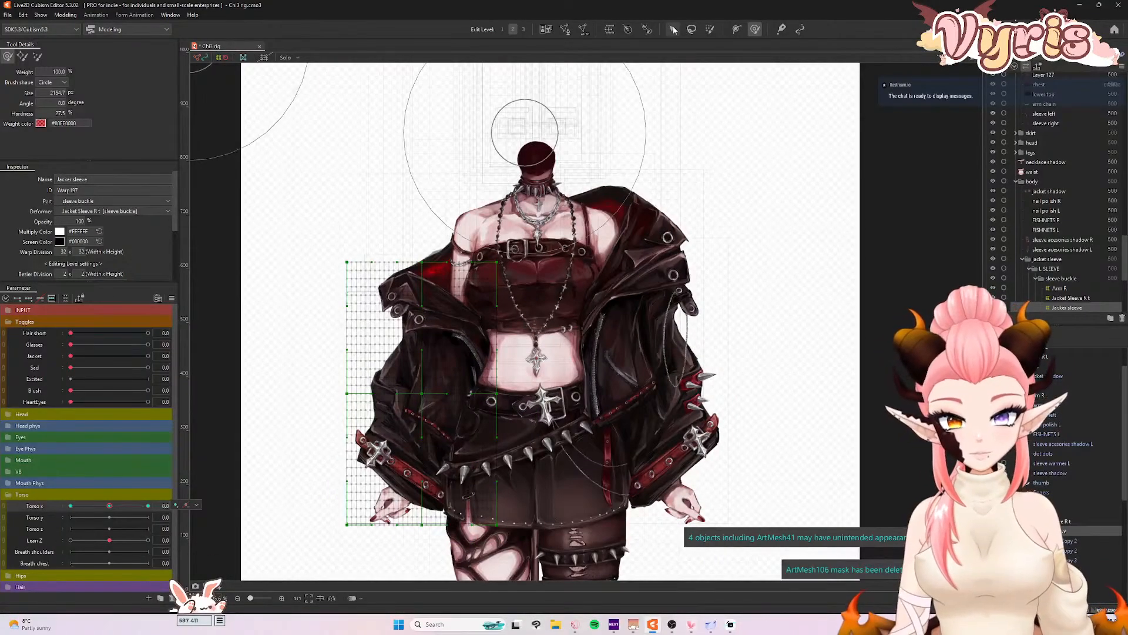
- Select the Jacket back deformer and shift it sideways toward the left sleeve at Torso x -30
{"action": "left_click", "coordinate": [673, 29]}
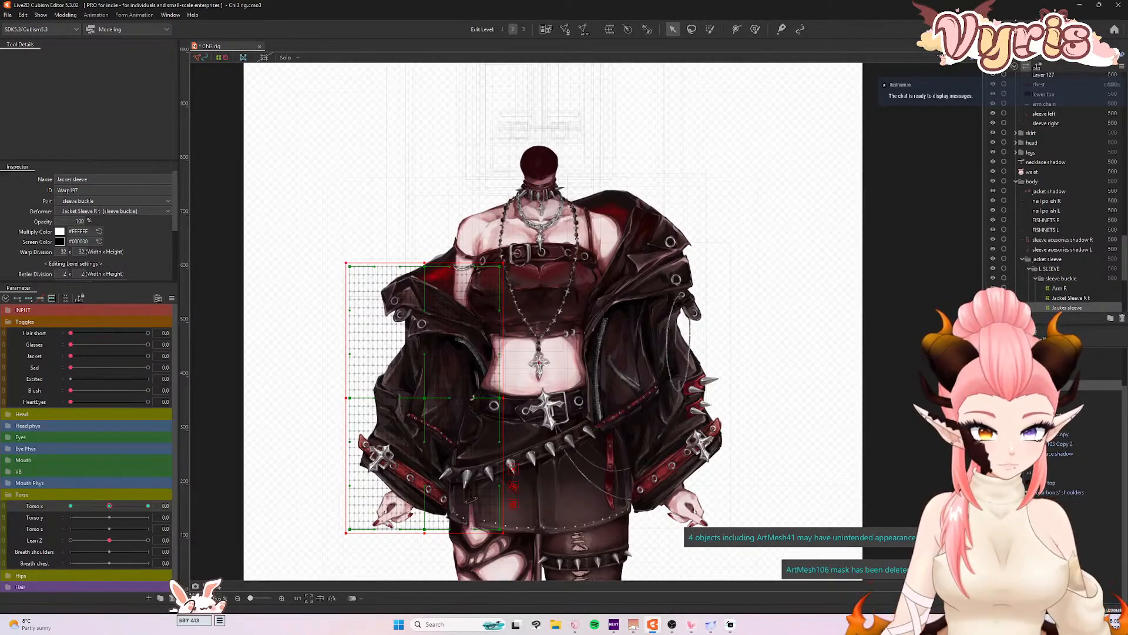
{"action": "left_click", "coordinate": [440, 275]}
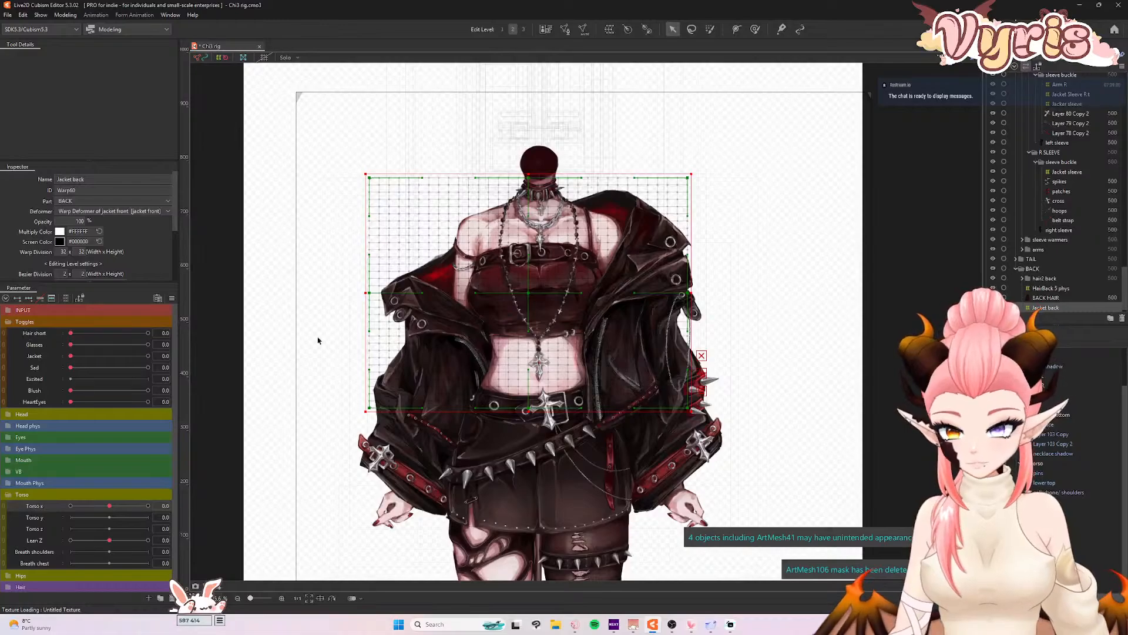
{"action": "left_click_drag", "start_coordinate": [75, 357], "coordinate": [3, 358]}
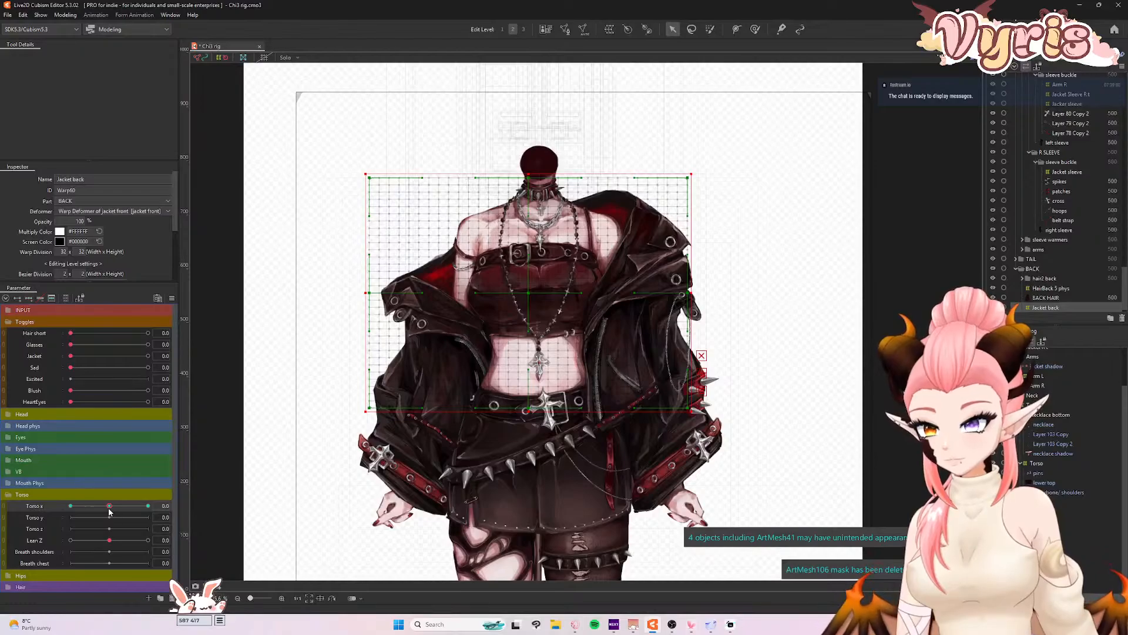
{"action": "left_click_drag", "start_coordinate": [110, 510], "coordinate": [24, 513]}
{"action": "left_click_drag", "start_coordinate": [527, 292], "coordinate": [551, 287]}
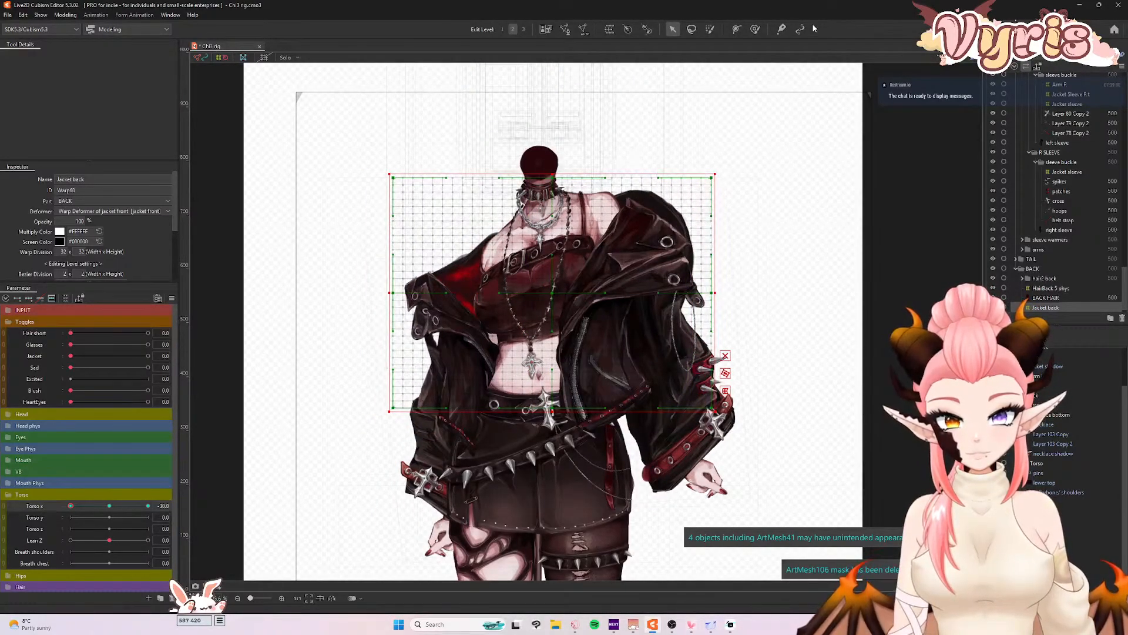
- Brush Jacket back's upper corner inward at the left shoulder and its opposite lower corner outward and down at Torso x -30
{"action": "left_click", "coordinate": [756, 29]}
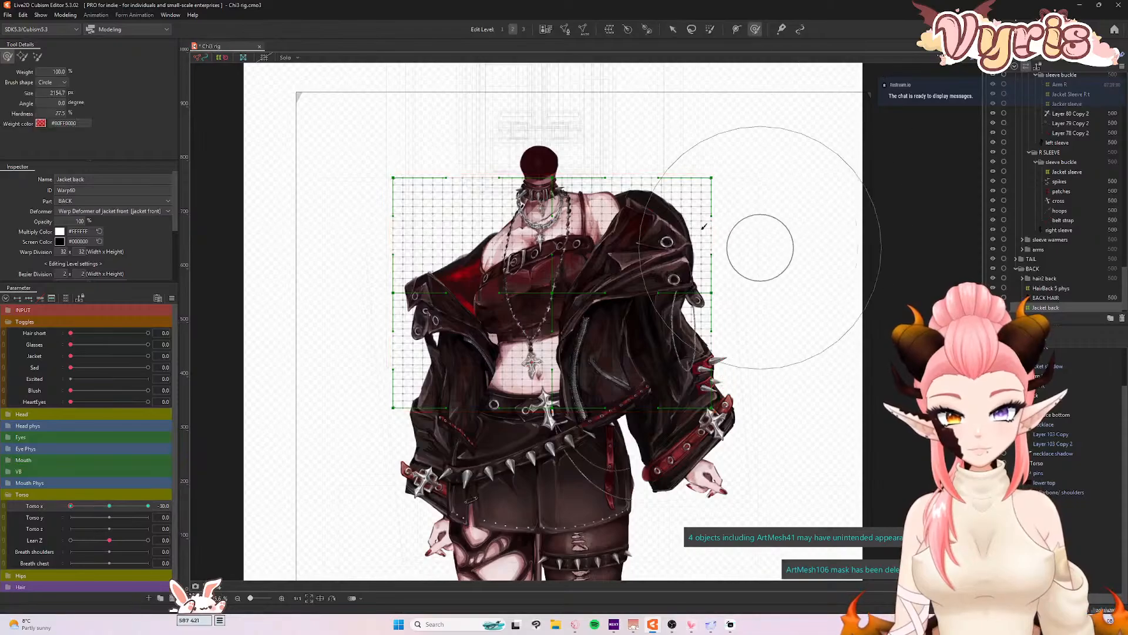
{"action": "left_click_drag", "start_coordinate": [718, 231], "coordinate": [673, 243]}
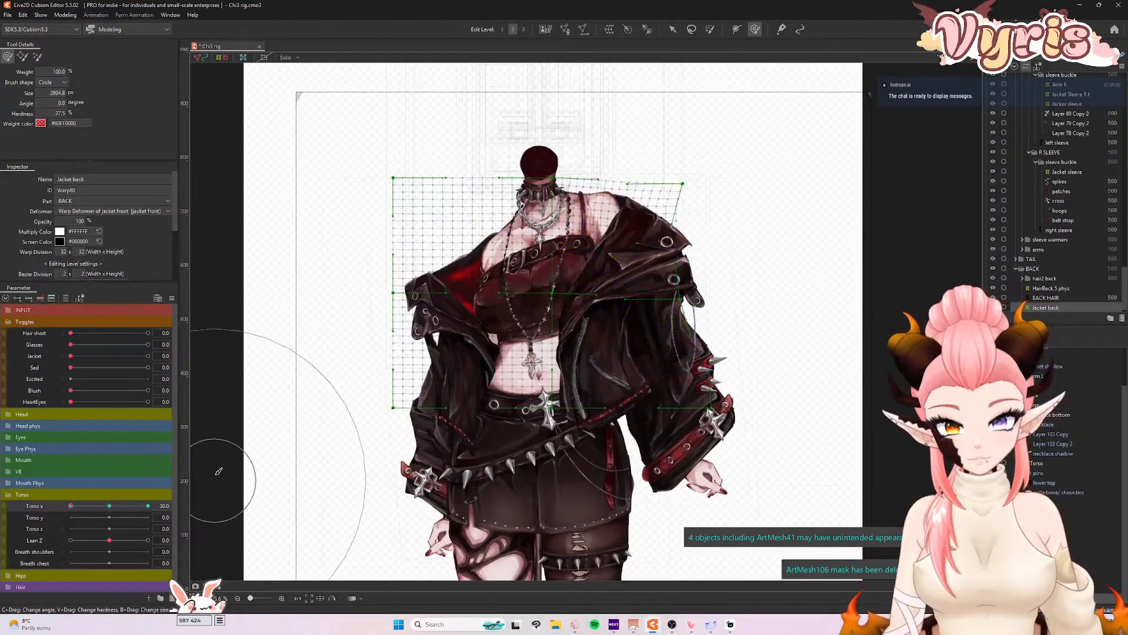
{"action": "left_click_drag", "start_coordinate": [71, 506], "coordinate": [16, 513]}
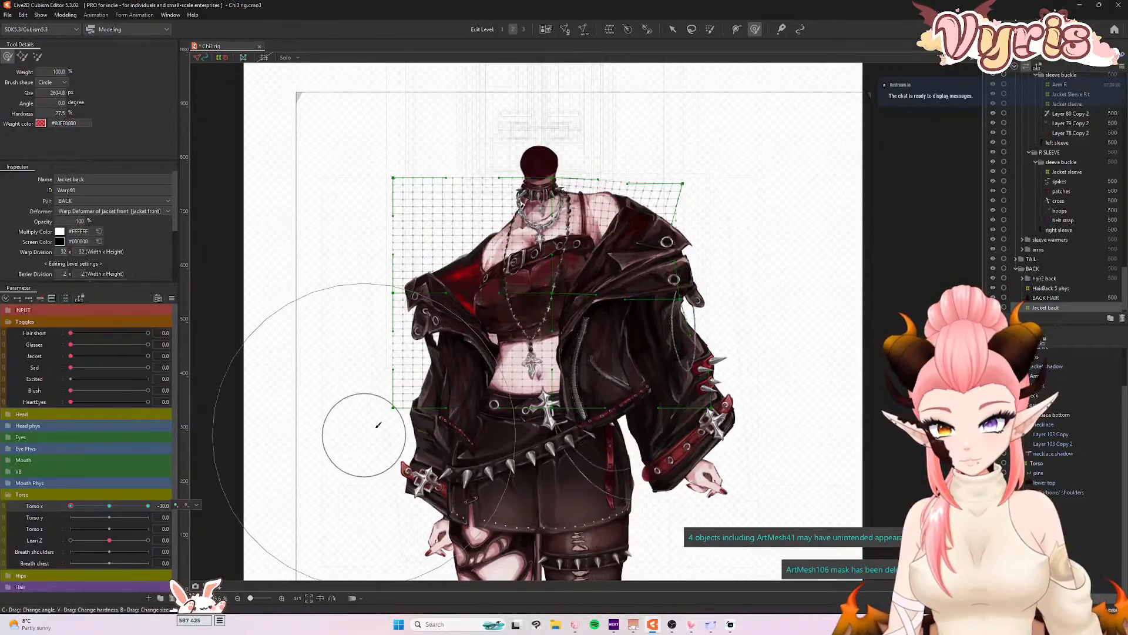
{"action": "left_click_drag", "start_coordinate": [429, 415], "coordinate": [431, 426]}
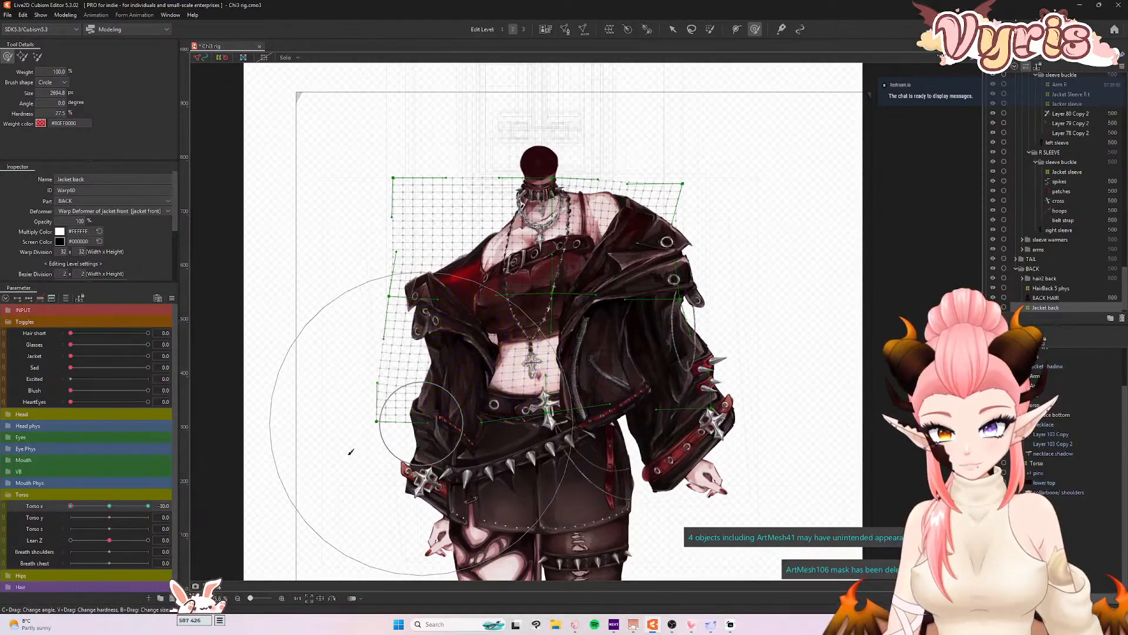
{"action": "mouse_move", "coordinate": [71, 506]}
{"action": "left_mouse_down"}
{"action": "mouse_move", "coordinate": [106, 512]}
{"action": "mouse_move", "coordinate": [45, 512]}
{"action": "left_mouse_up"}
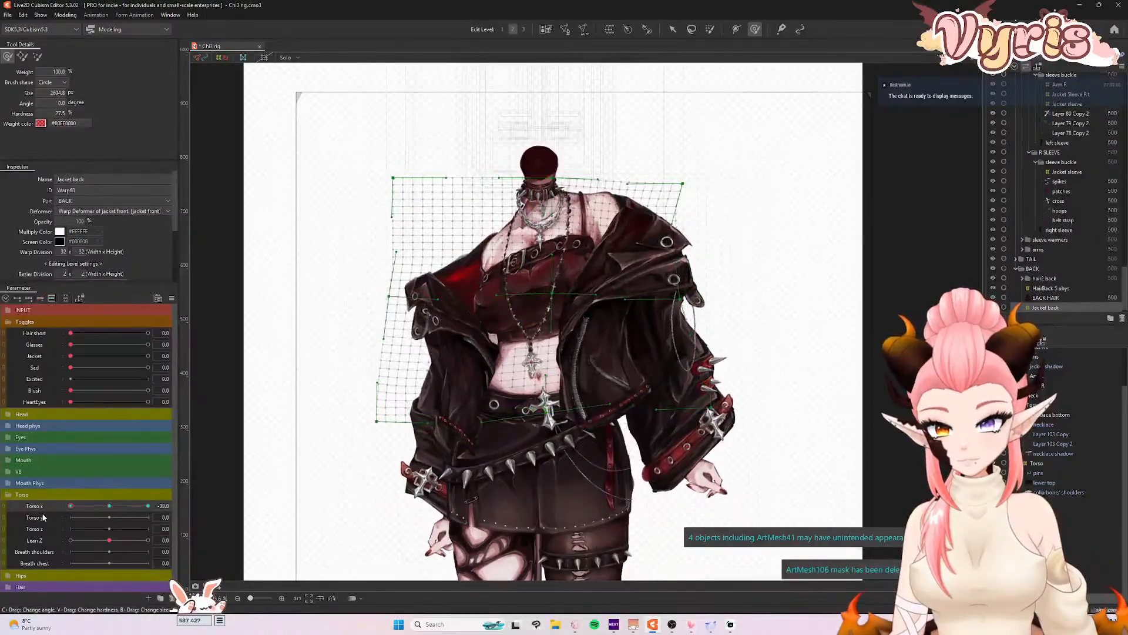
{"action": "mouse_move", "coordinate": [412, 321]}
{"action": "left_mouse_down"}
{"action": "mouse_move", "coordinate": [432, 305]}
{"action": "mouse_move", "coordinate": [421, 311]}
{"action": "left_mouse_up"}
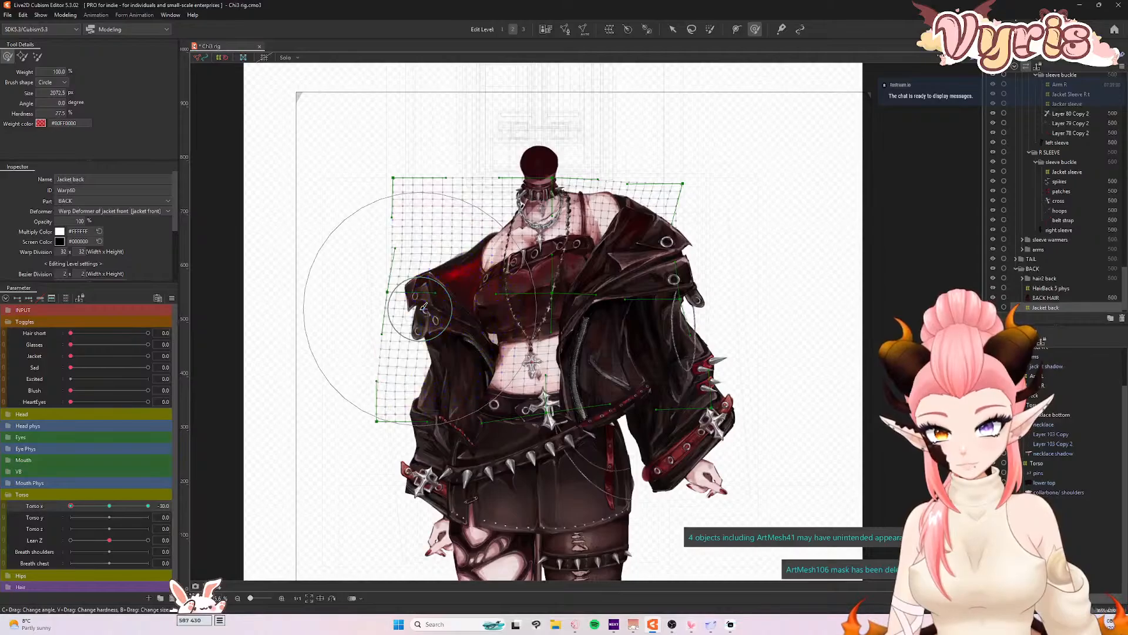
- At Torso x 30, shift the Jacket back deformer toward the right sleeve and brush its outer edge inward beside that sleeve
{"action": "left_click_drag", "start_coordinate": [70, 505], "coordinate": [148, 505]}
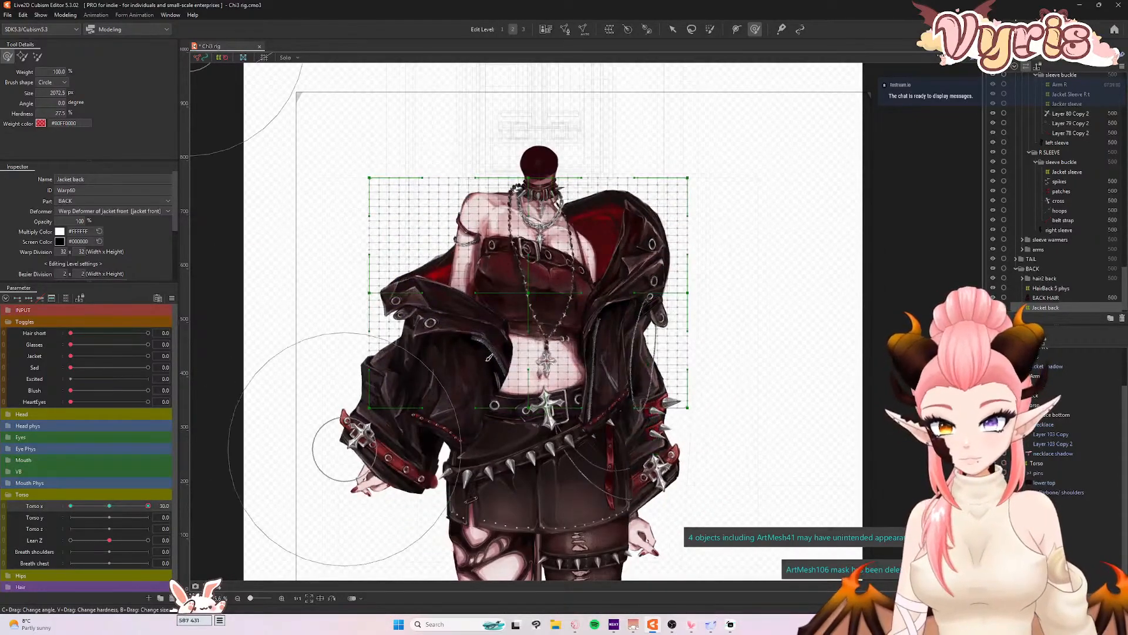
{"action": "key", "text": "v"}
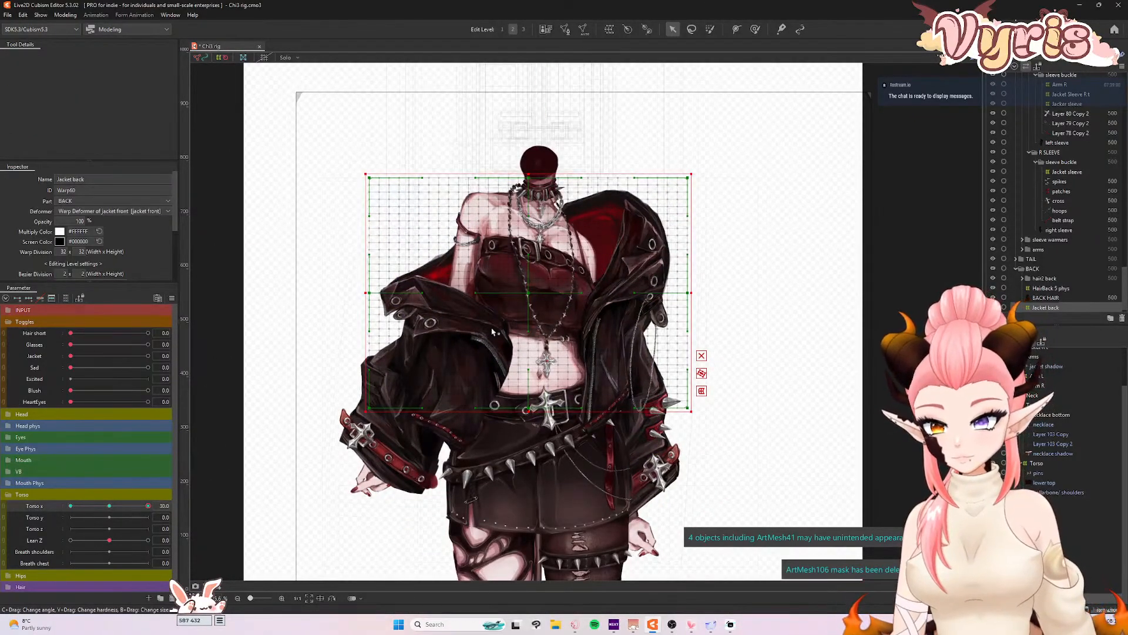
{"action": "left_click_drag", "start_coordinate": [528, 292], "coordinate": [509, 291]}
{"action": "left_click", "coordinate": [755, 29]}
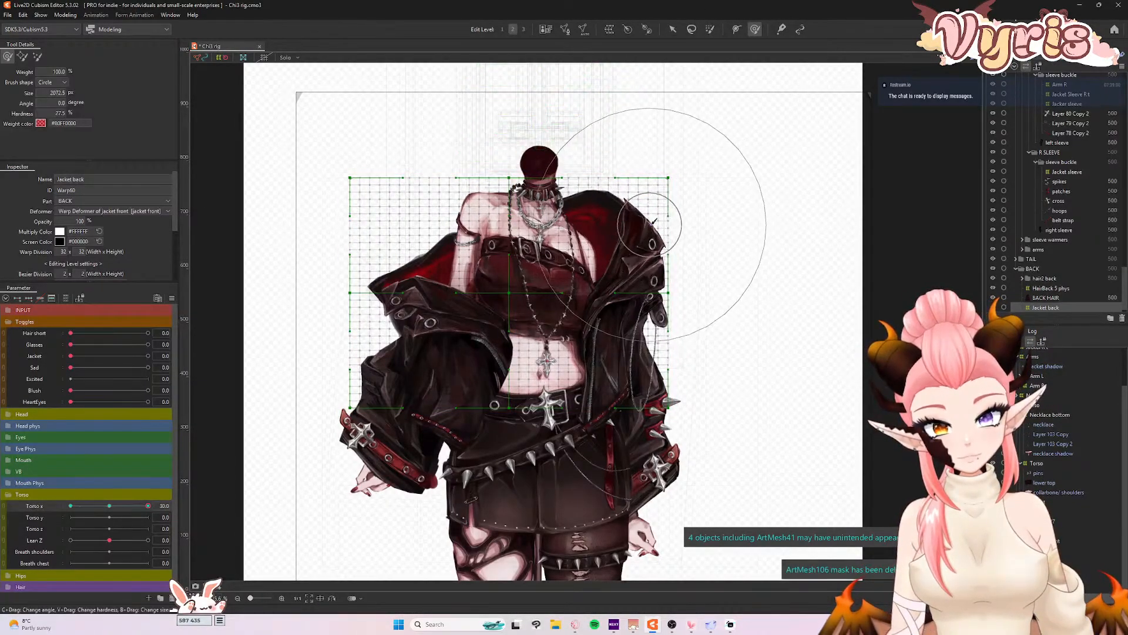
{"action": "left_click_drag", "start_coordinate": [339, 347], "coordinate": [365, 352]}
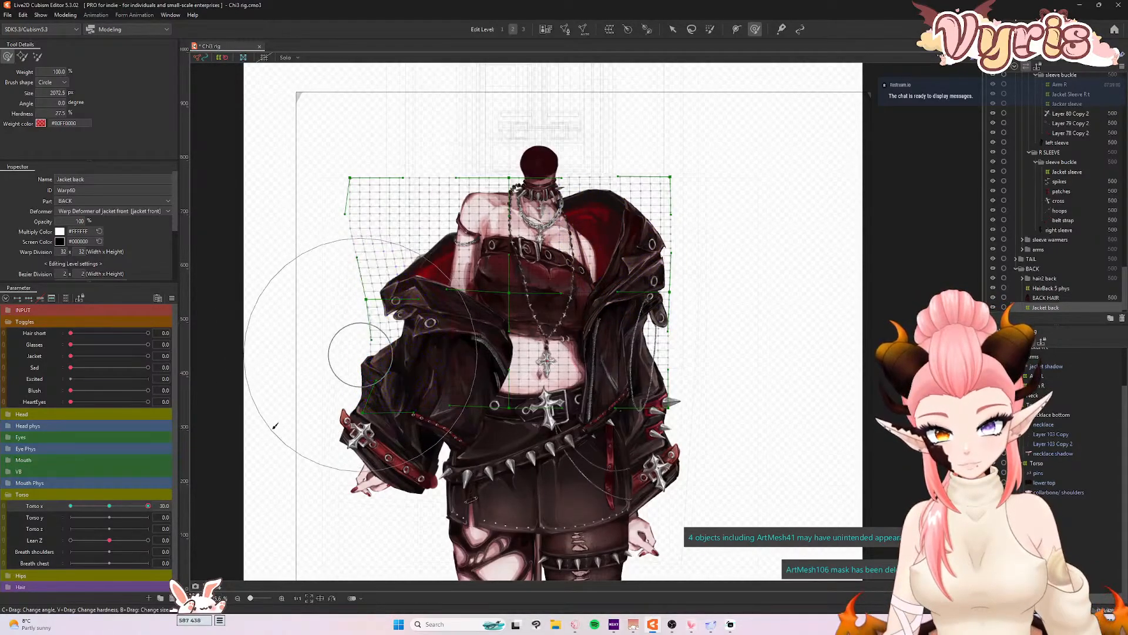
- Brush Jacket back's upper corner outward and slightly up over the left shoulder at Torso x -30
{"action": "left_click_drag", "start_coordinate": [121, 505], "coordinate": [59, 535]}
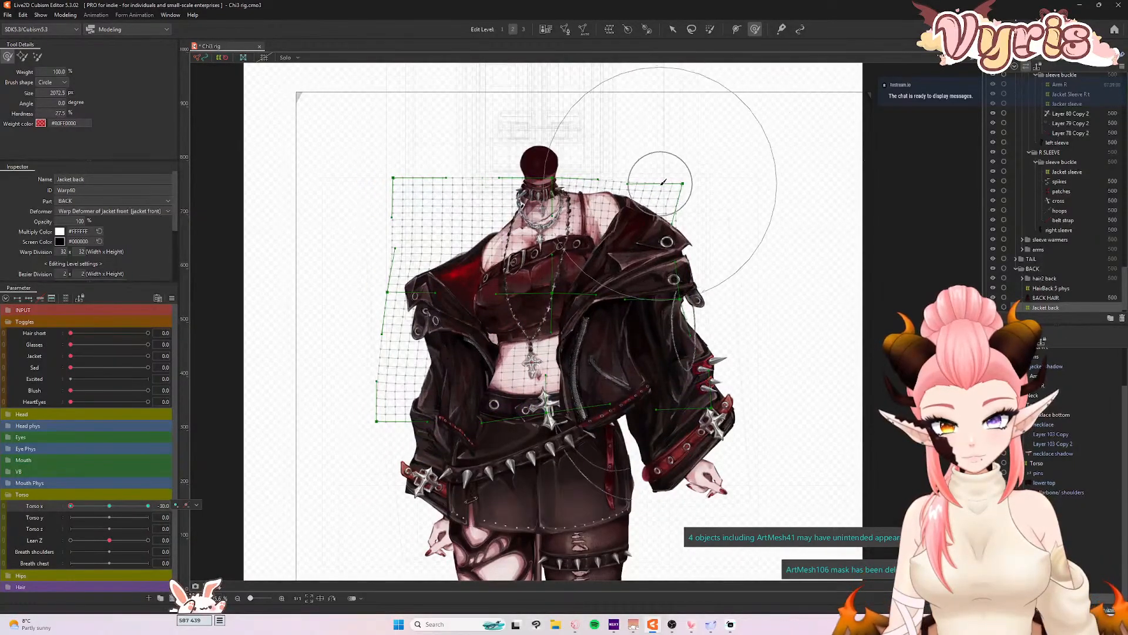
{"action": "left_click_drag", "start_coordinate": [636, 215], "coordinate": [658, 210]}
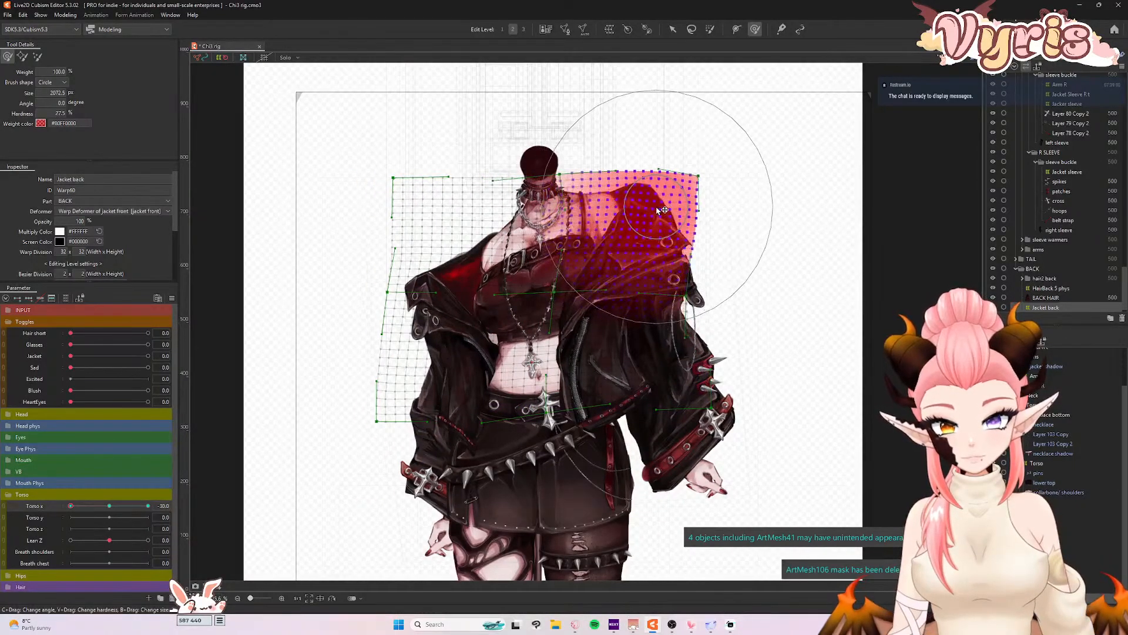
{"action": "mouse_move", "coordinate": [82, 507]}
{"action": "left_mouse_down"}
{"action": "mouse_move", "coordinate": [108, 509]}
{"action": "mouse_move", "coordinate": [63, 510]}
{"action": "left_mouse_up"}
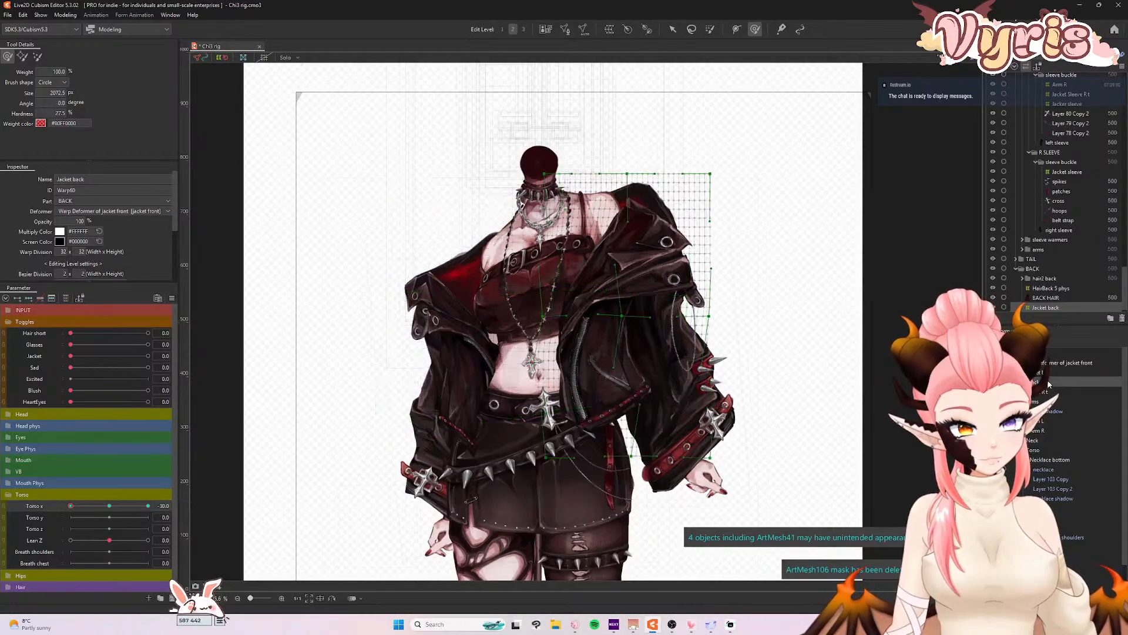
- Select the Jacket L deformer, brush its upper edge outward and up at Torso x -30, and return Torso x to 0
{"action": "left_click", "coordinate": [1049, 383]}
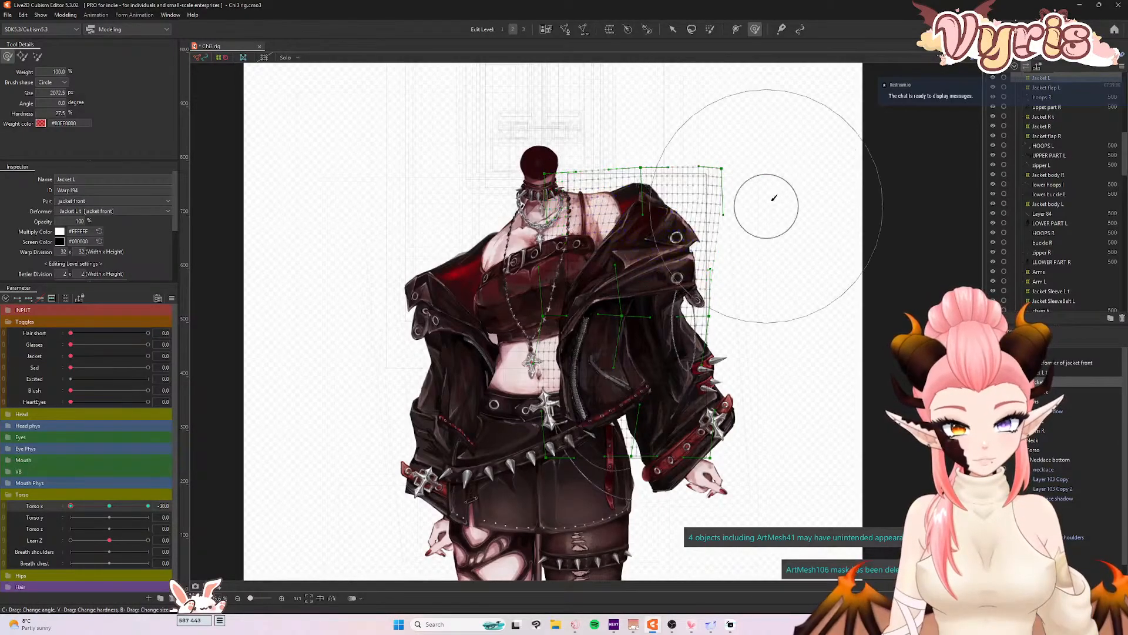
{"action": "left_click_drag", "start_coordinate": [615, 136], "coordinate": [630, 130]}
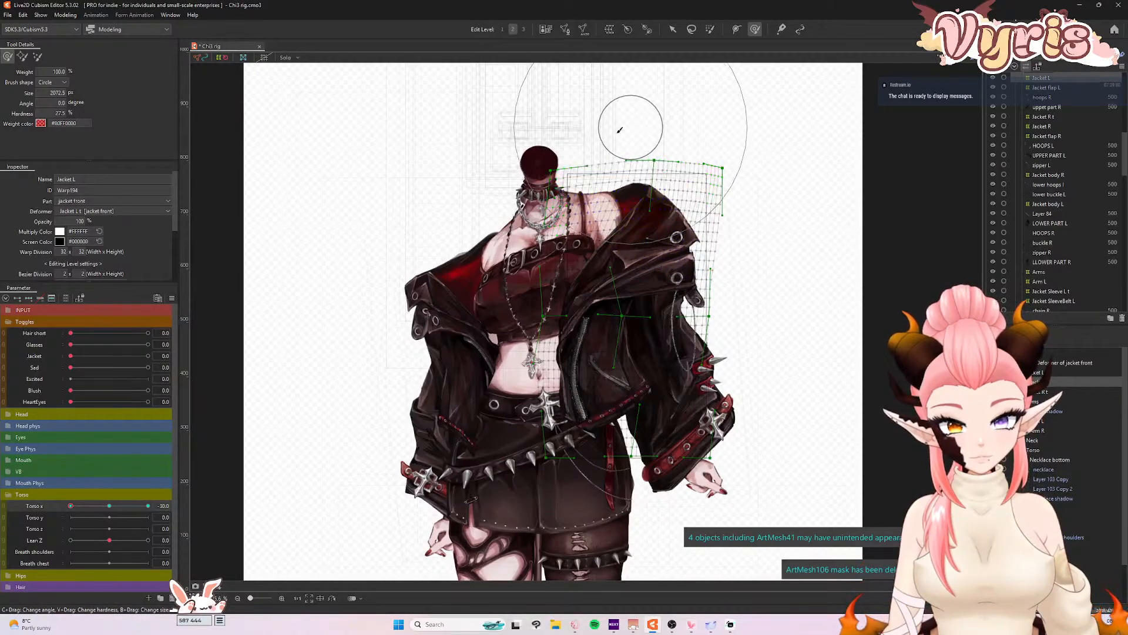
{"action": "mouse_move", "coordinate": [71, 506]}
{"action": "left_mouse_down"}
{"action": "mouse_move", "coordinate": [147, 509]}
{"action": "mouse_move", "coordinate": [42, 513]}
{"action": "mouse_move", "coordinate": [233, 525]}
{"action": "mouse_move", "coordinate": [24, 524]}
{"action": "mouse_move", "coordinate": [231, 530]}
{"action": "mouse_move", "coordinate": [187, 538]}
{"action": "mouse_move", "coordinate": [264, 548]}
{"action": "mouse_move", "coordinate": [89, 548]}
{"action": "mouse_move", "coordinate": [222, 545]}
{"action": "left_mouse_up"}
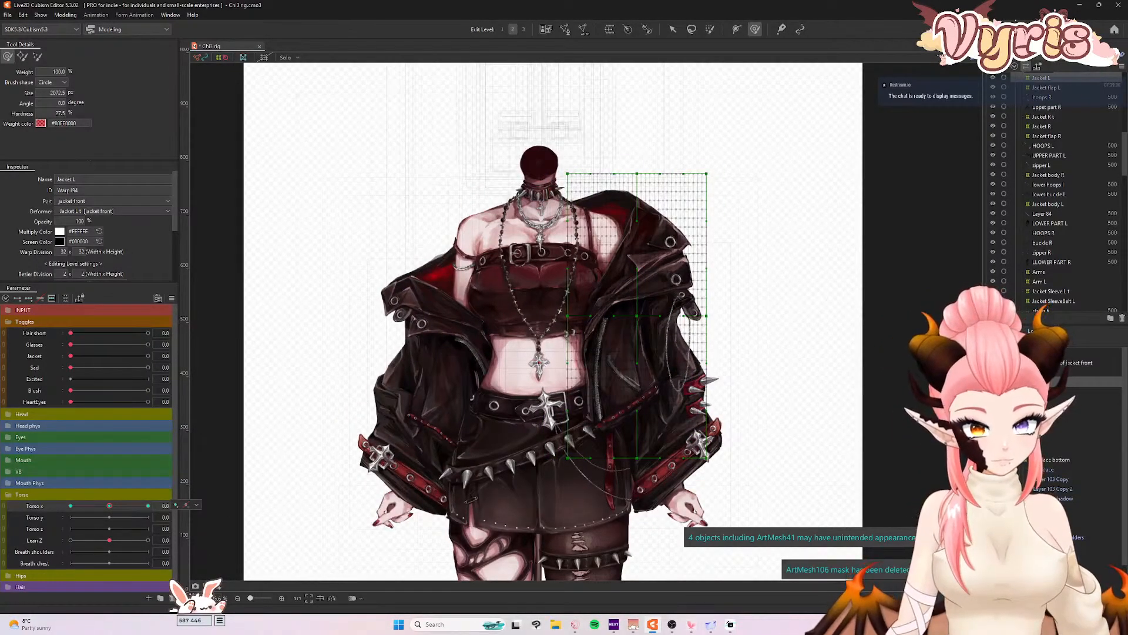
- Select the Torso deformer and paint a brush selection over its lower half from the waist down
{"action": "left_click", "coordinate": [1040, 450]}
{"action": "scroll", "coordinate": [573, 313], "scroll_direction": "down", "scroll_amount": 3}
{"action": "scroll", "coordinate": [565, 465], "scroll_direction": "up", "scroll_amount": 3}
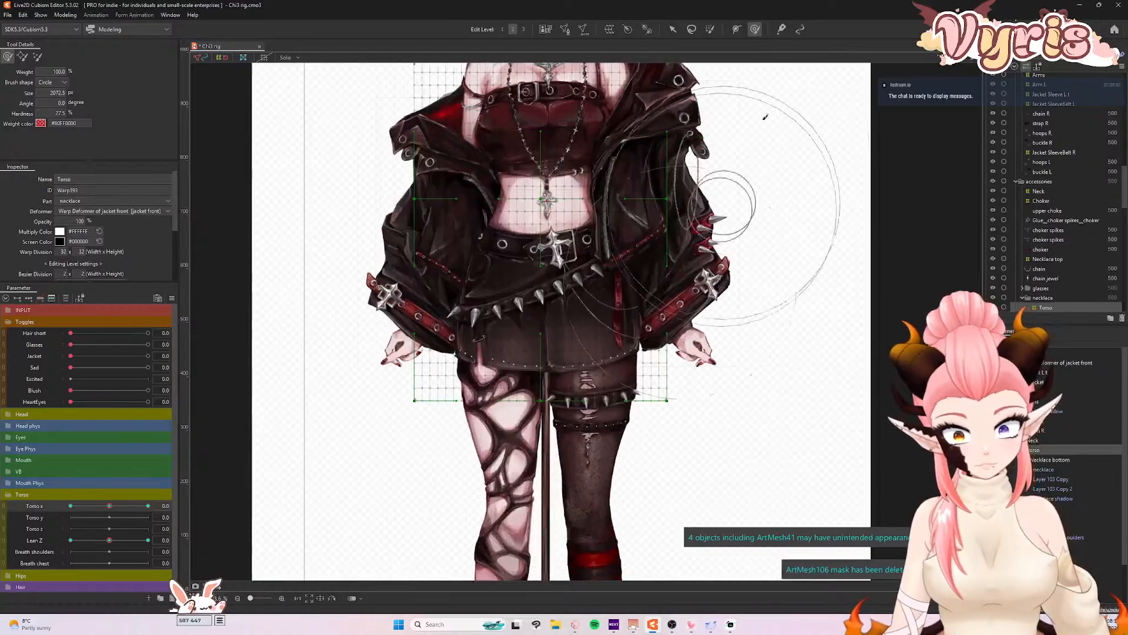
{"action": "left_click", "coordinate": [710, 32]}
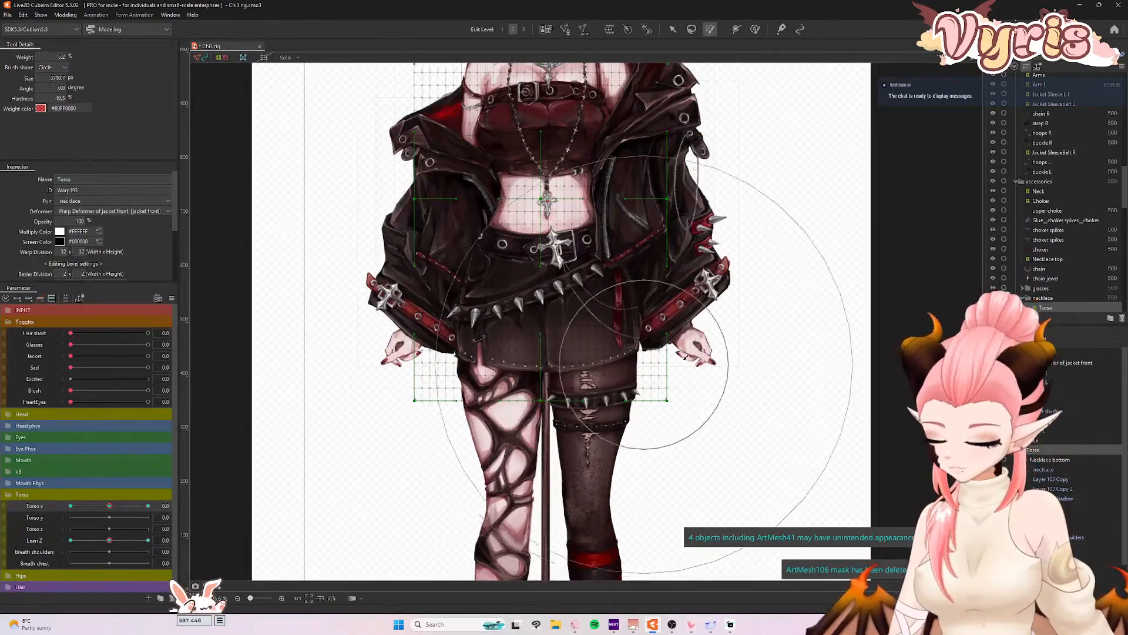
{"action": "left_click_drag", "start_coordinate": [770, 338], "coordinate": [581, 345]}
{"action": "mouse_move", "coordinate": [495, 311]}
{"action": "left_mouse_down"}
{"action": "mouse_move", "coordinate": [440, 281]}
{"action": "mouse_move", "coordinate": [504, 293]}
{"action": "mouse_move", "coordinate": [448, 292]}
{"action": "mouse_move", "coordinate": [535, 294]}
{"action": "mouse_move", "coordinate": [525, 298]}
{"action": "mouse_move", "coordinate": [630, 281]}
{"action": "mouse_move", "coordinate": [567, 290]}
{"action": "mouse_move", "coordinate": [620, 280]}
{"action": "mouse_move", "coordinate": [501, 279]}
{"action": "mouse_move", "coordinate": [440, 291]}
{"action": "mouse_move", "coordinate": [757, 345]}
{"action": "mouse_move", "coordinate": [571, 364]}
{"action": "mouse_move", "coordinate": [551, 396]}
{"action": "mouse_move", "coordinate": [500, 382]}
{"action": "left_mouse_up"}
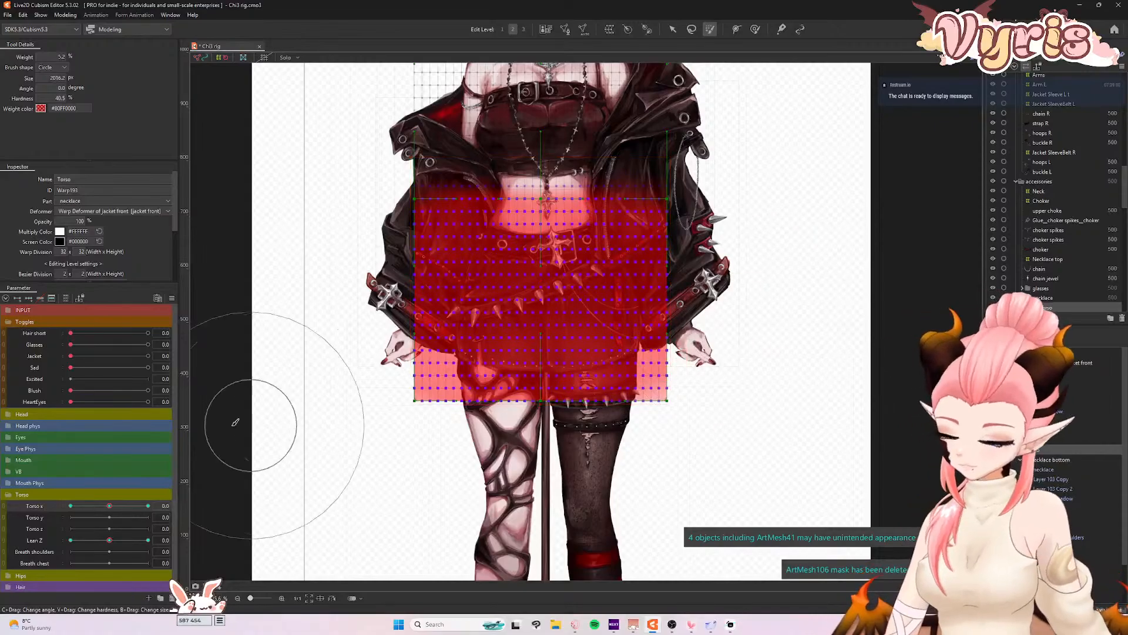
- Check the Torso deformer at Torso x -30 and 30, clear the selection, and examine the whole jacket's turn both ways
{"action": "left_click", "coordinate": [80, 511]}
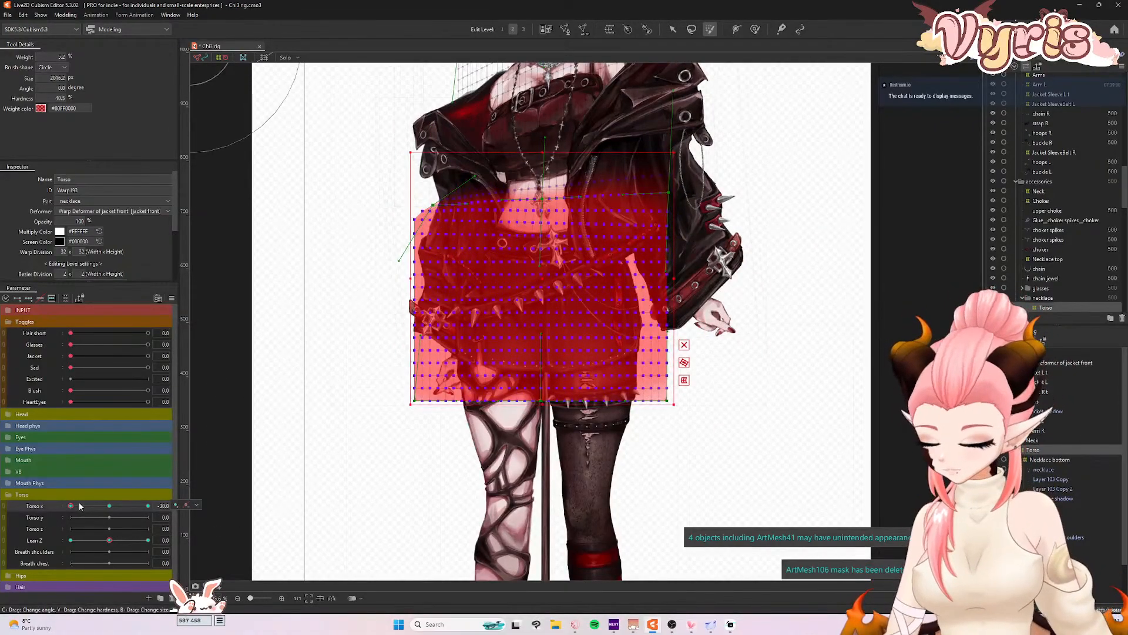
{"action": "left_click", "coordinate": [146, 508]}
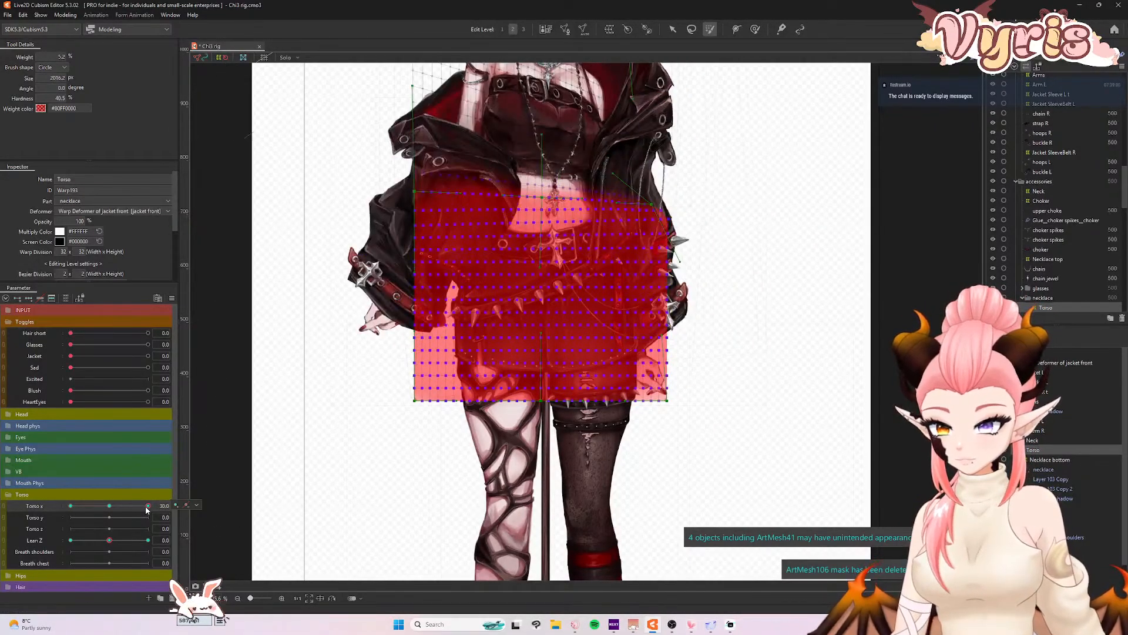
{"action": "left_click_drag", "start_coordinate": [115, 510], "coordinate": [25, 512]}
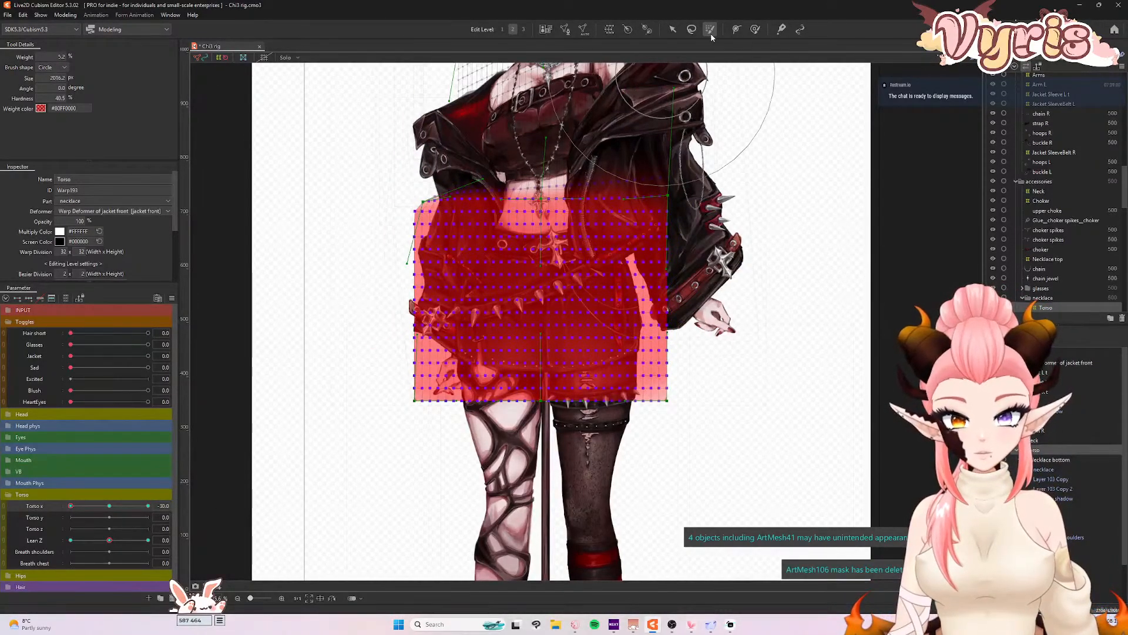
{"action": "left_click", "coordinate": [674, 30]}
{"action": "left_click", "coordinate": [927, 182]}
{"action": "scroll", "coordinate": [590, 395], "scroll_direction": "down", "scroll_amount": 3}
{"action": "scroll", "coordinate": [608, 279], "scroll_direction": "up", "scroll_amount": 3}
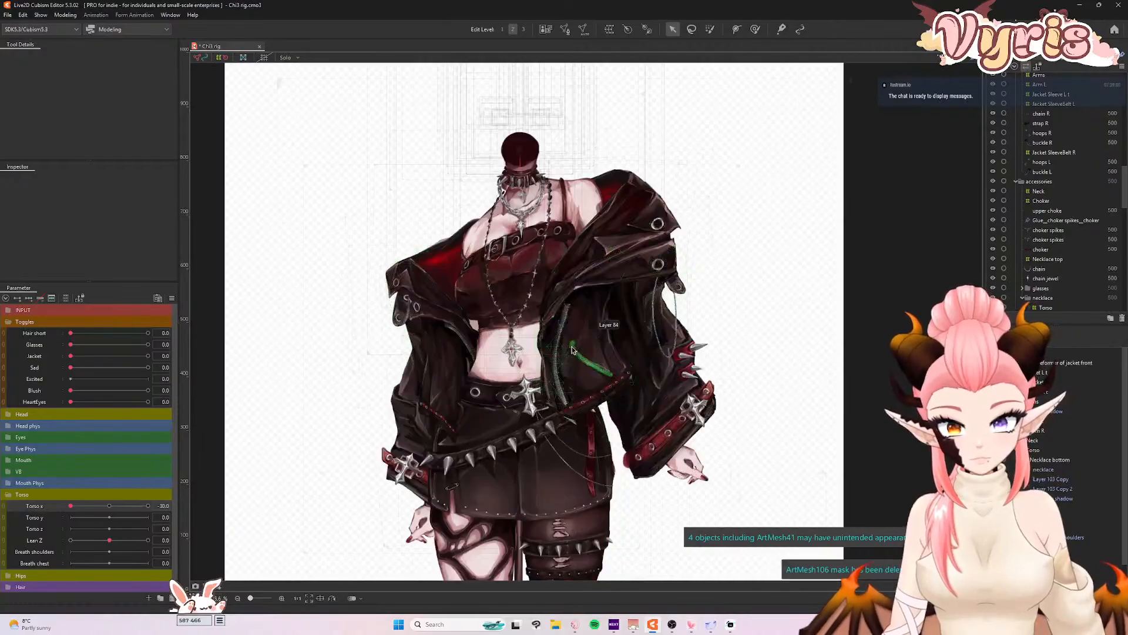
{"action": "mouse_move", "coordinate": [92, 507]}
{"action": "left_mouse_down"}
{"action": "mouse_move", "coordinate": [234, 514]}
{"action": "mouse_move", "coordinate": [4, 512]}
{"action": "mouse_move", "coordinate": [107, 512]}
{"action": "mouse_move", "coordinate": [71, 514]}
{"action": "left_mouse_up"}
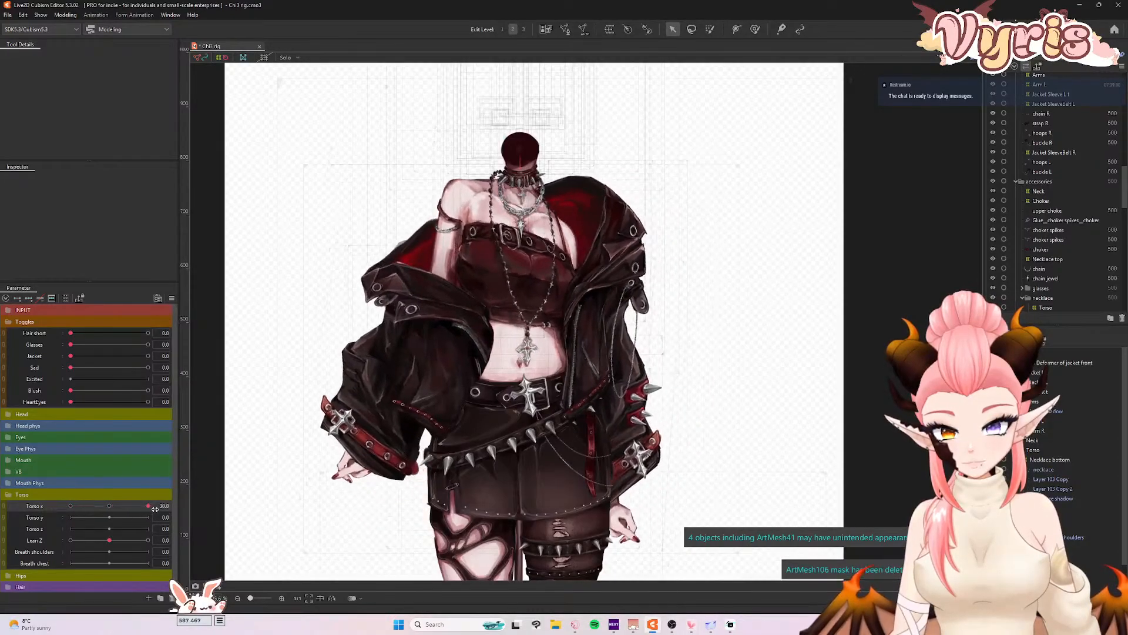
{"action": "left_click", "coordinate": [43, 508]}
- Select the Jacket R deformer and brush its lower part outward at Torso x -30 and toward the belt's middle at Torso x 30
{"action": "left_click", "coordinate": [1046, 389]}
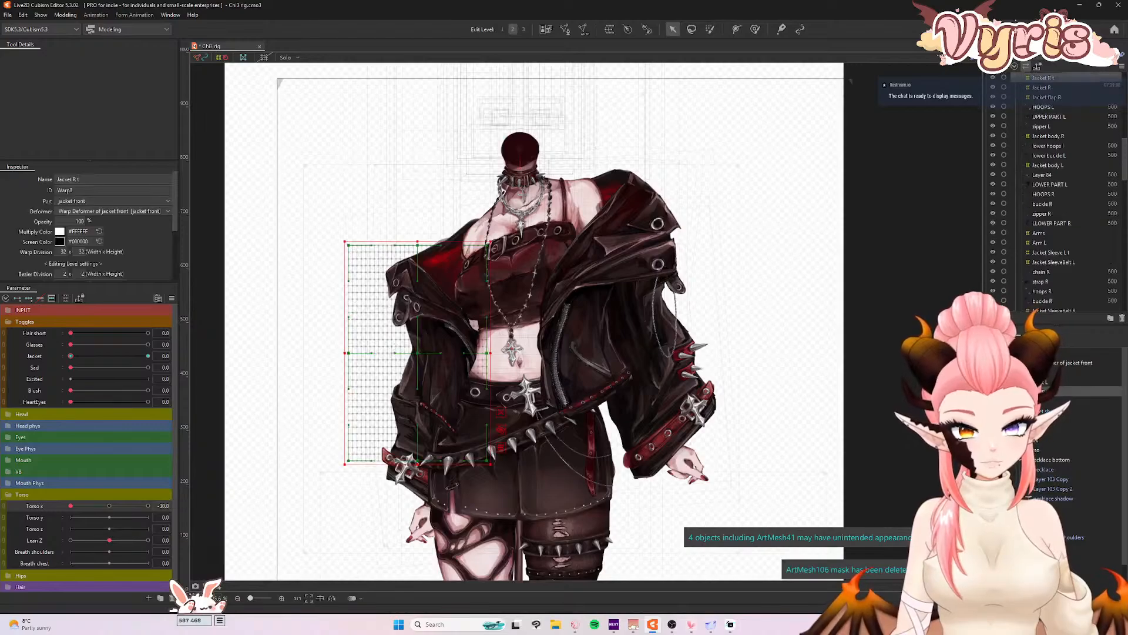
{"action": "left_click", "coordinate": [1046, 401]}
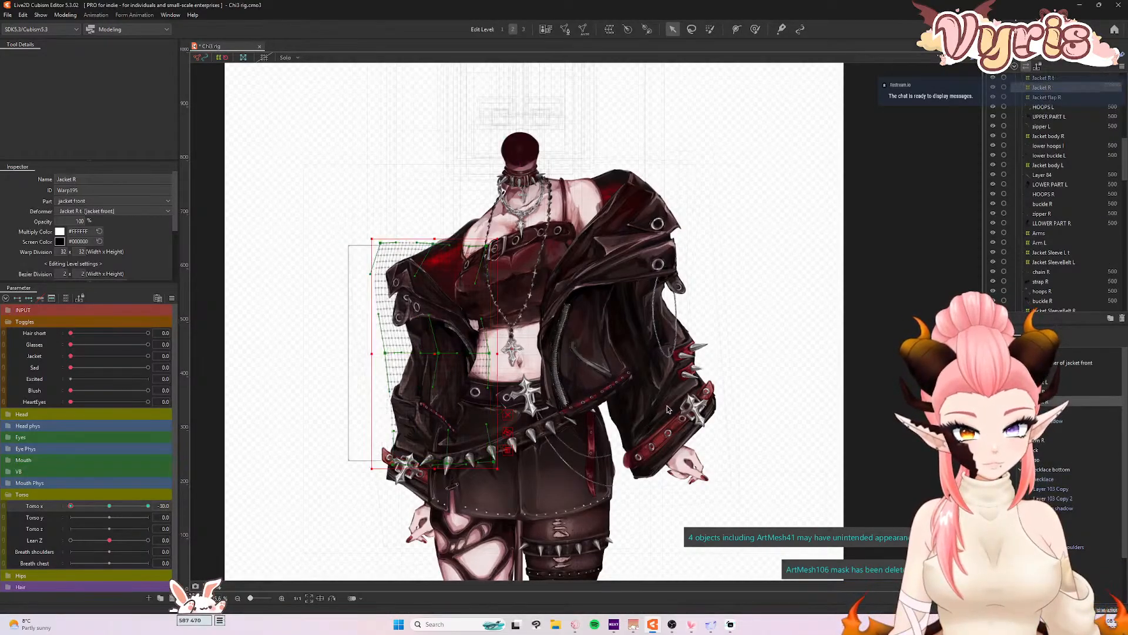
{"action": "left_click", "coordinate": [755, 28]}
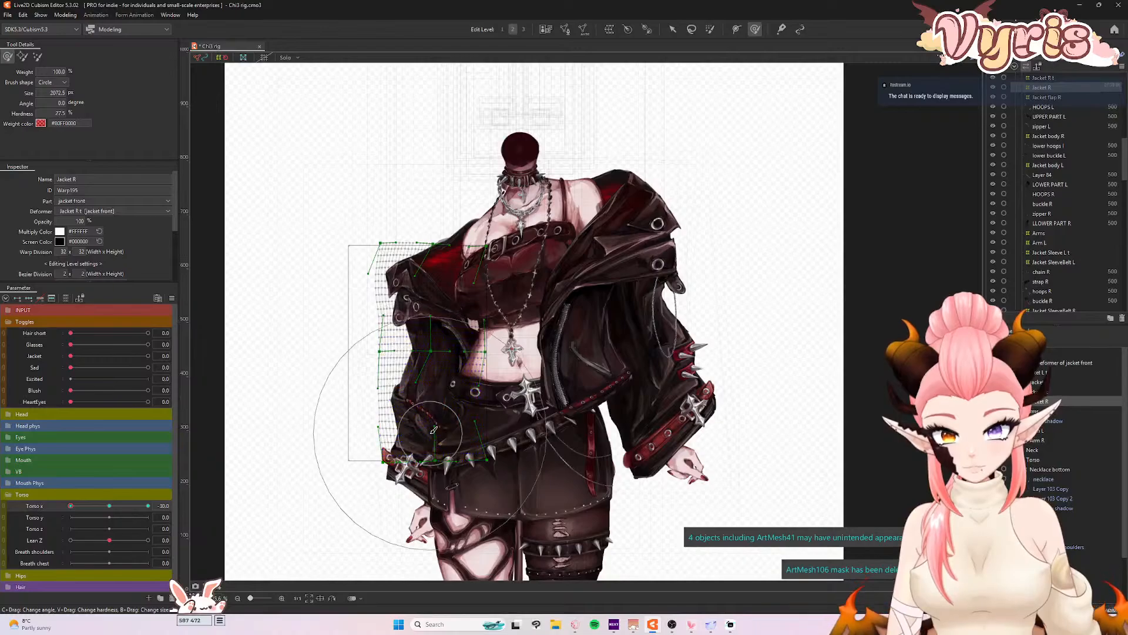
{"action": "left_click", "coordinate": [84, 506]}
{"action": "mouse_move", "coordinate": [103, 511]}
{"action": "left_mouse_down"}
{"action": "mouse_move", "coordinate": [63, 510]}
{"action": "mouse_move", "coordinate": [164, 512]}
{"action": "left_mouse_up"}
{"action": "left_click_drag", "start_coordinate": [460, 448], "coordinate": [473, 448]}
{"action": "left_click_drag", "start_coordinate": [133, 509], "coordinate": [224, 513]}
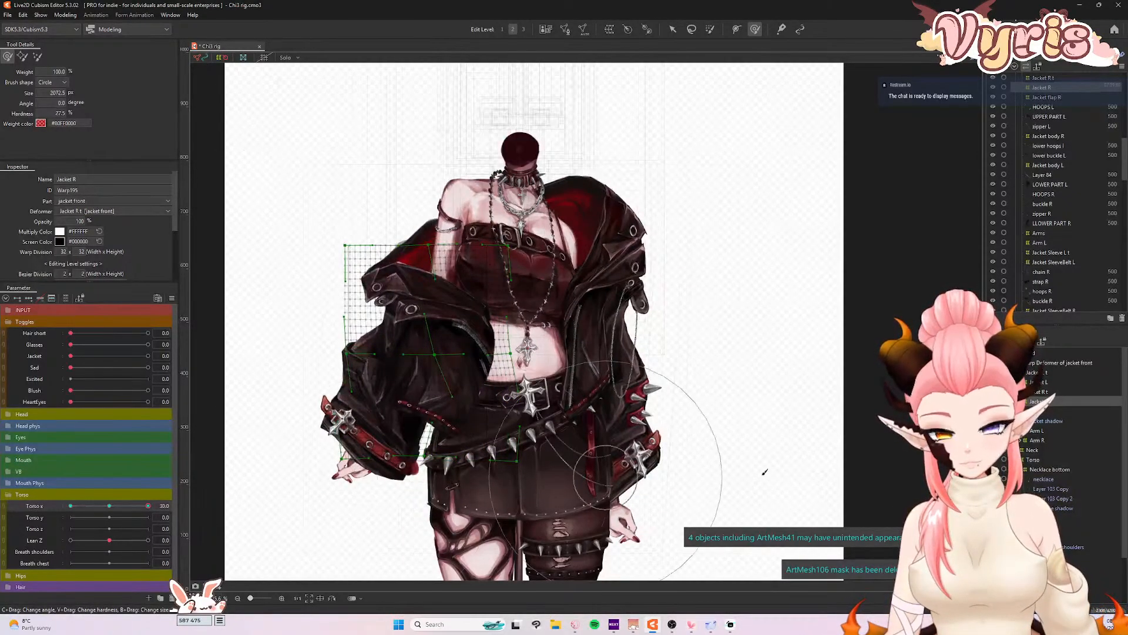
- Select the Jacket L deformer, brush its lower part toward the left sleeve at Torso x 30, check -30, and return Torso x to 0
{"action": "left_click", "coordinate": [1052, 381]}
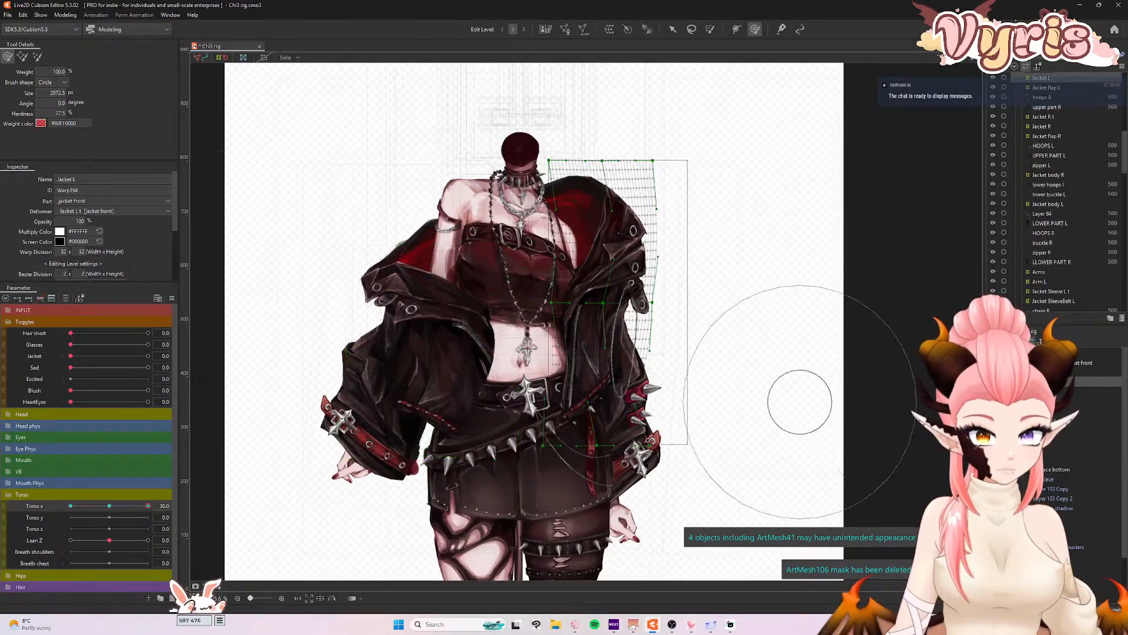
{"action": "left_click", "coordinate": [594, 413]}
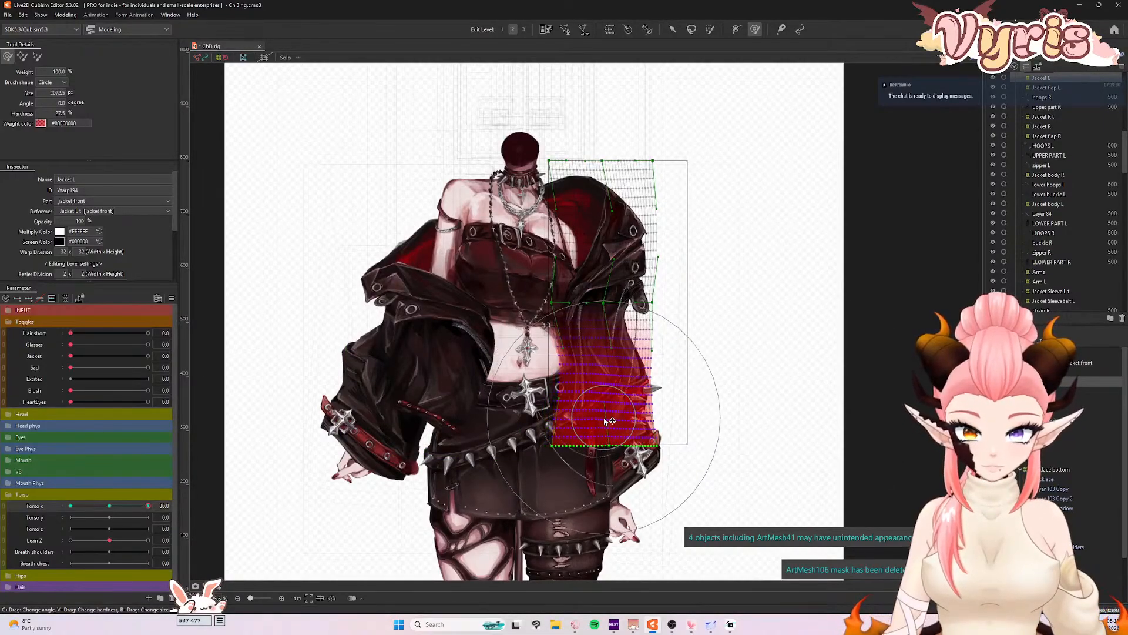
{"action": "left_click_drag", "start_coordinate": [147, 505], "coordinate": [71, 506]}
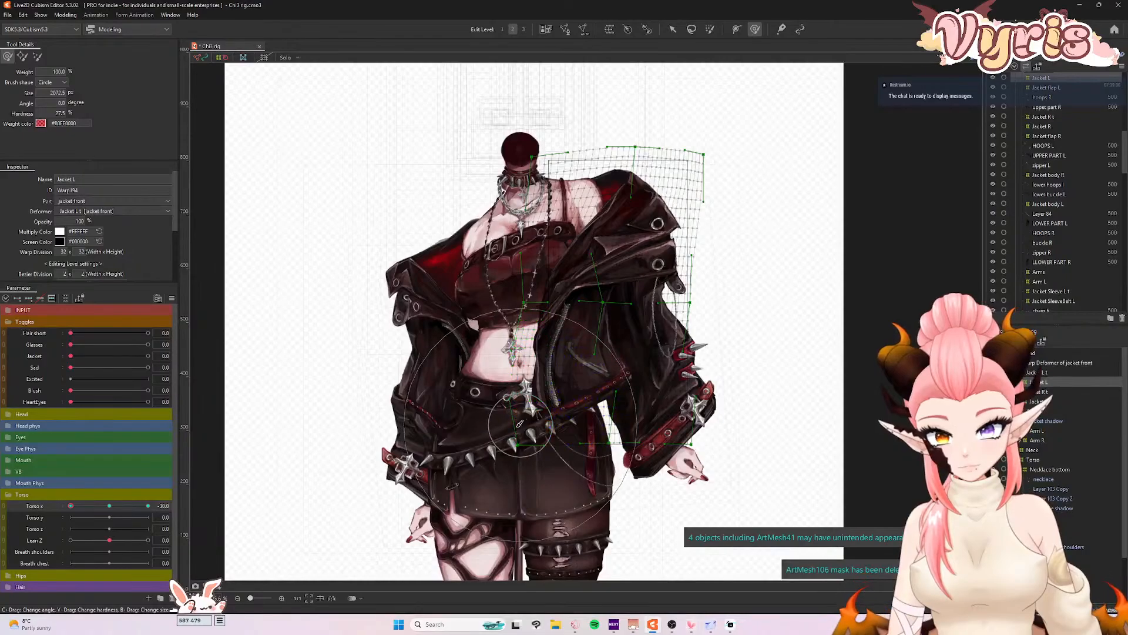
{"action": "left_click_drag", "start_coordinate": [71, 505], "coordinate": [109, 506]}
{"action": "left_click", "coordinate": [672, 29]}
{"action": "scroll", "coordinate": [546, 333], "scroll_direction": "down", "scroll_amount": 3}
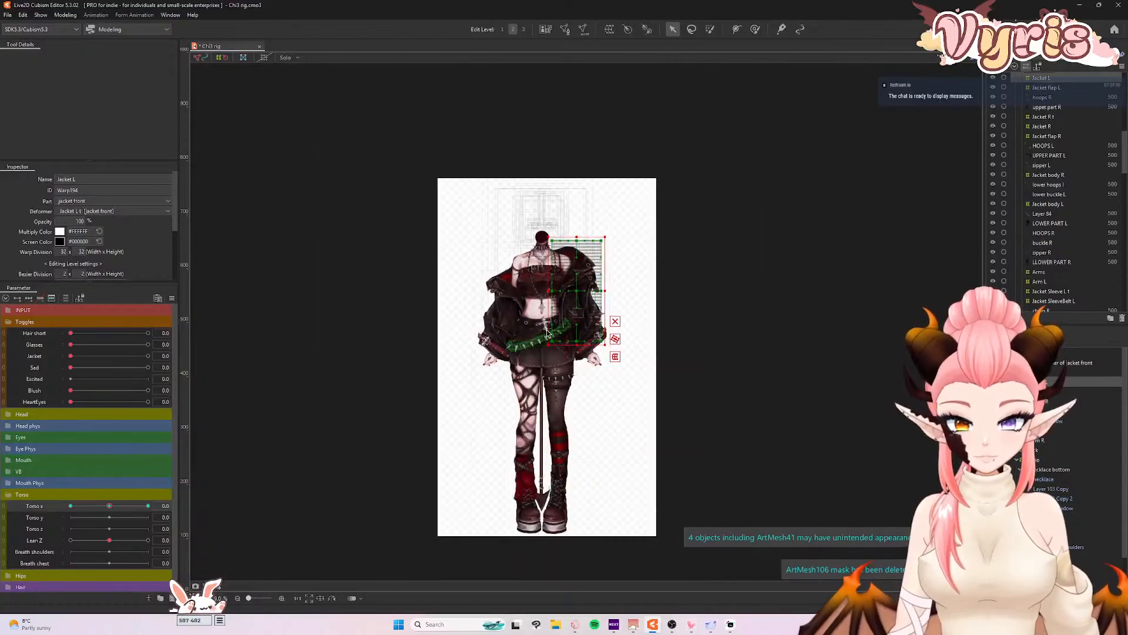
{"action": "scroll", "coordinate": [529, 177], "scroll_direction": "up", "scroll_amount": 4}
{"action": "scroll", "coordinate": [490, 231], "scroll_direction": "down", "scroll_amount": 2}
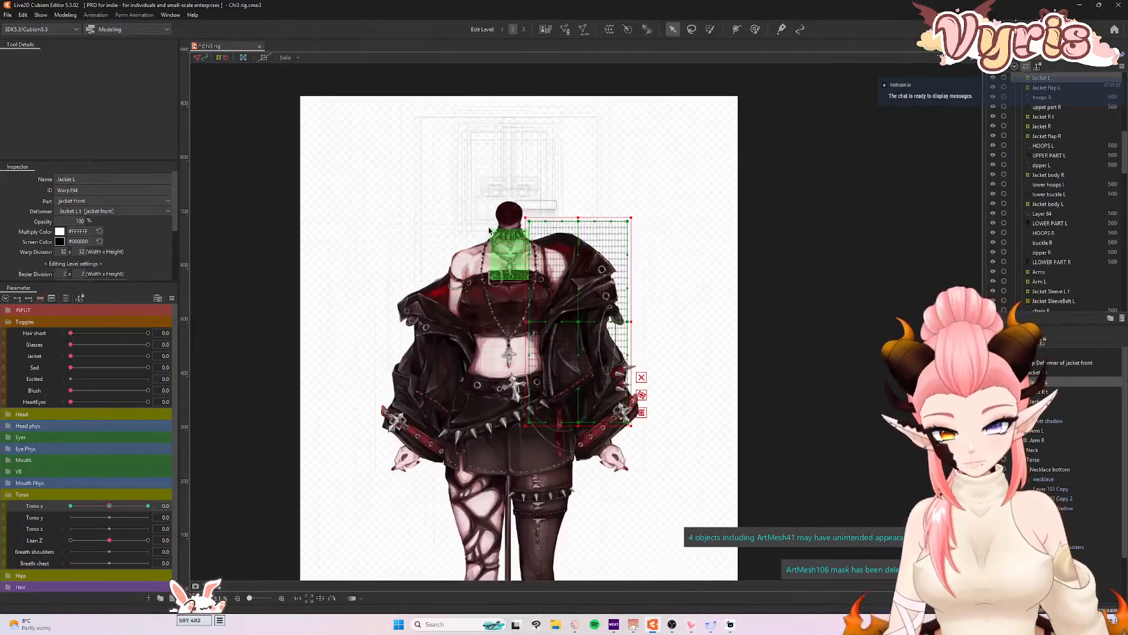
{"action": "scroll", "coordinate": [541, 177], "scroll_direction": "up", "scroll_amount": 3}
{"action": "scroll", "coordinate": [554, 235], "scroll_direction": "down", "scroll_amount": 4}
{"action": "scroll", "coordinate": [396, 544], "scroll_direction": "up", "scroll_amount": 1}
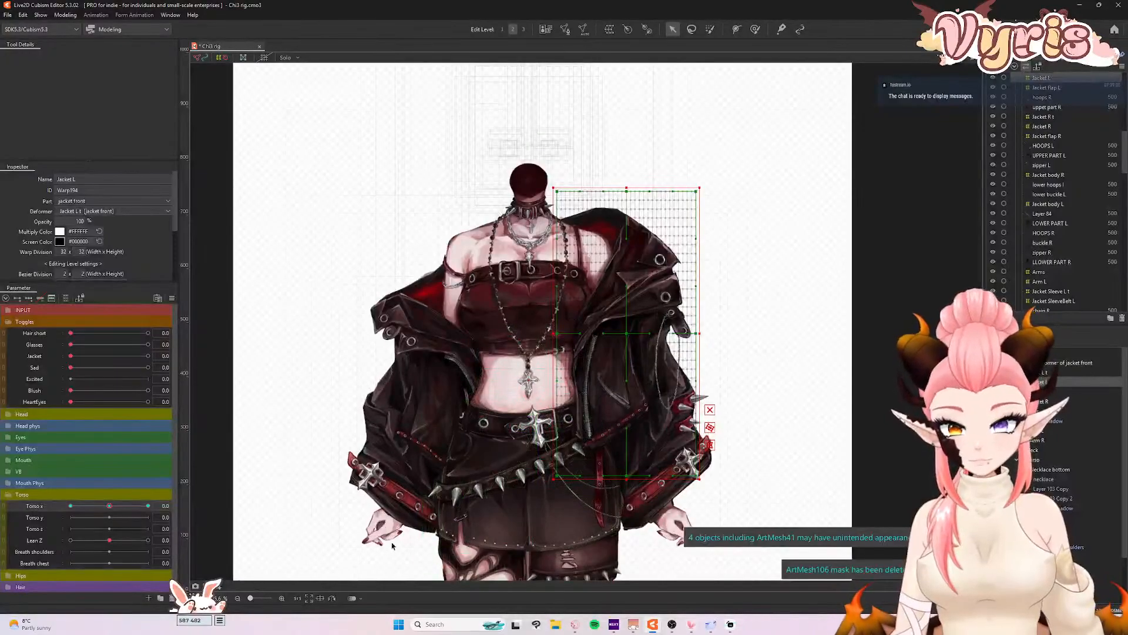
- Select the fingers mesh at the right sleeve's cuff and examine how the hand and cuff move at Torso x 30
{"action": "left_click", "coordinate": [414, 513]}
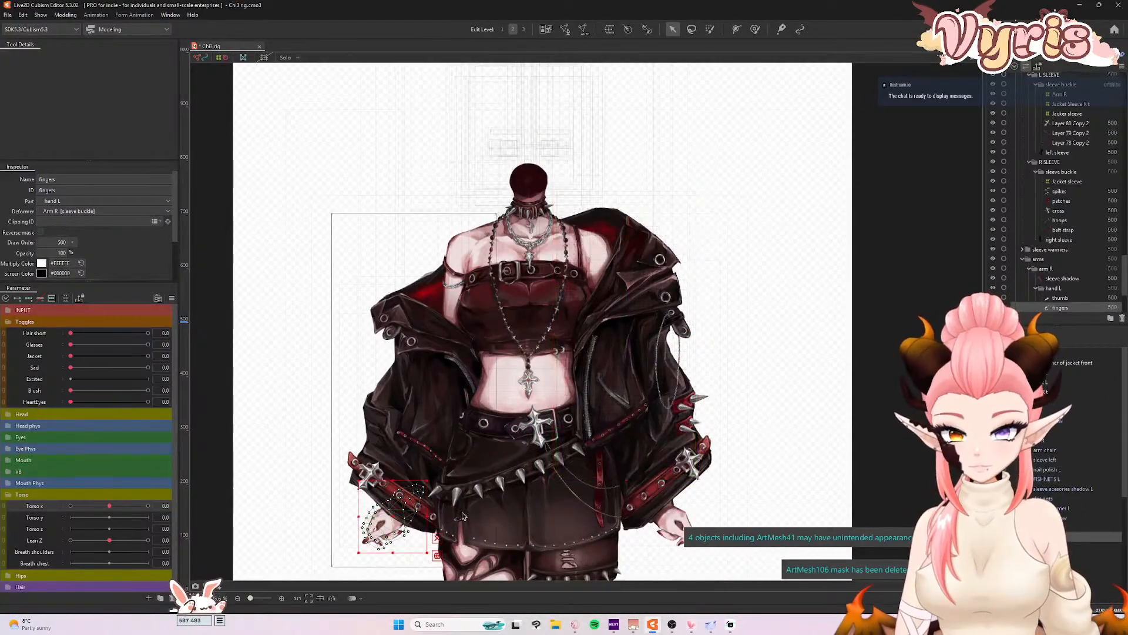
{"action": "scroll", "coordinate": [506, 376], "scroll_direction": "down", "scroll_amount": 1}
{"action": "scroll", "coordinate": [479, 469], "scroll_direction": "up", "scroll_amount": 3}
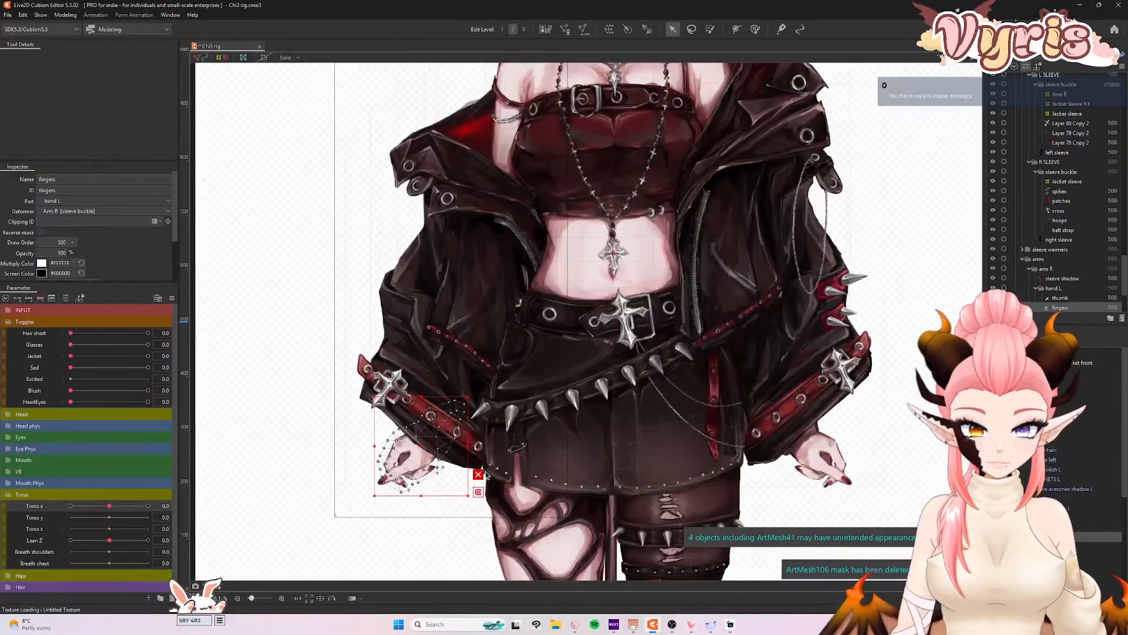
{"action": "scroll", "coordinate": [414, 456], "scroll_direction": "down", "scroll_amount": 1}
{"action": "scroll", "coordinate": [365, 505], "scroll_direction": "up", "scroll_amount": 1}
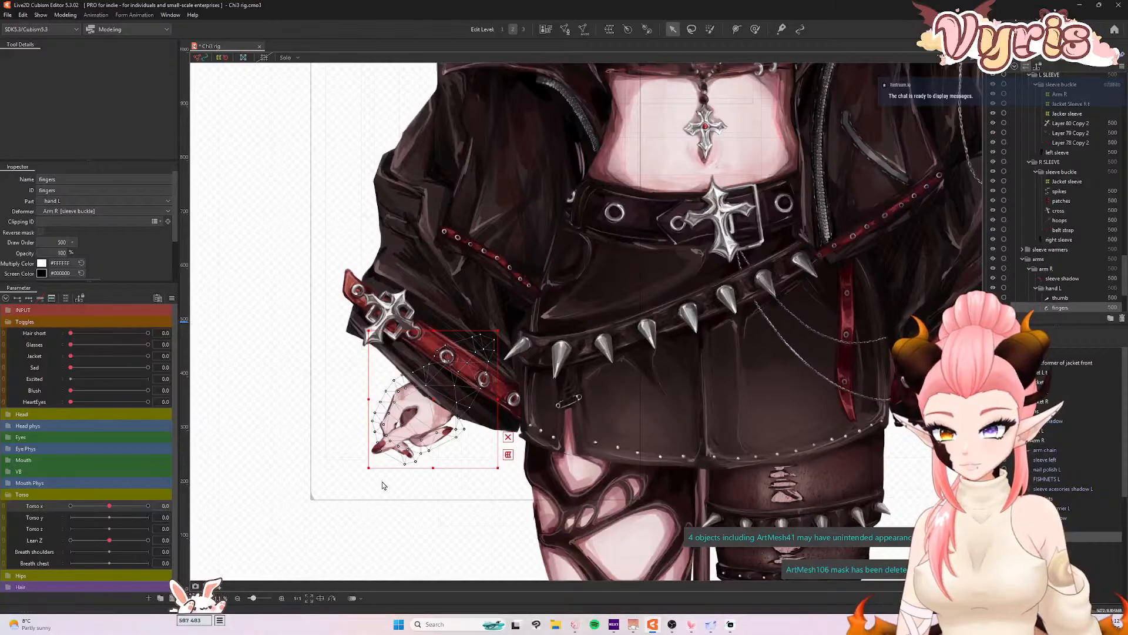
{"action": "scroll", "coordinate": [383, 486], "scroll_direction": "up", "scroll_amount": 1}
{"action": "left_click_drag", "start_coordinate": [110, 505], "coordinate": [179, 501]}
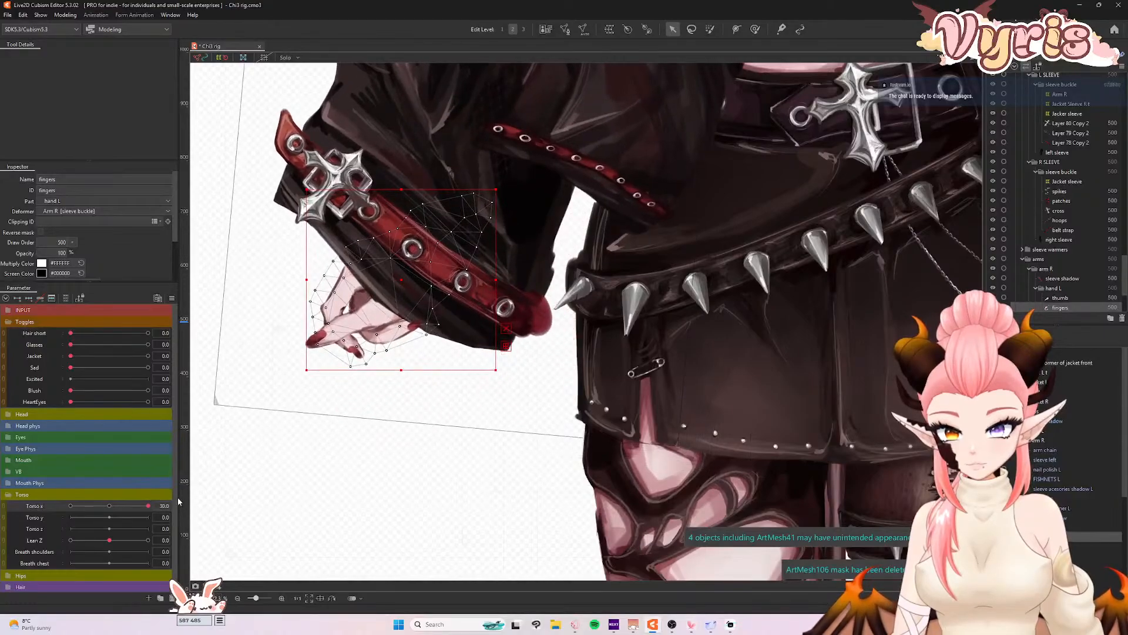
- Select the right cuff's red strap mesh, examine it against the skirt at Torso x 30, and return Torso x to 0
{"action": "left_click", "coordinate": [544, 317]}
{"action": "scroll", "coordinate": [1074, 472], "scroll_direction": "down", "scroll_amount": 3}
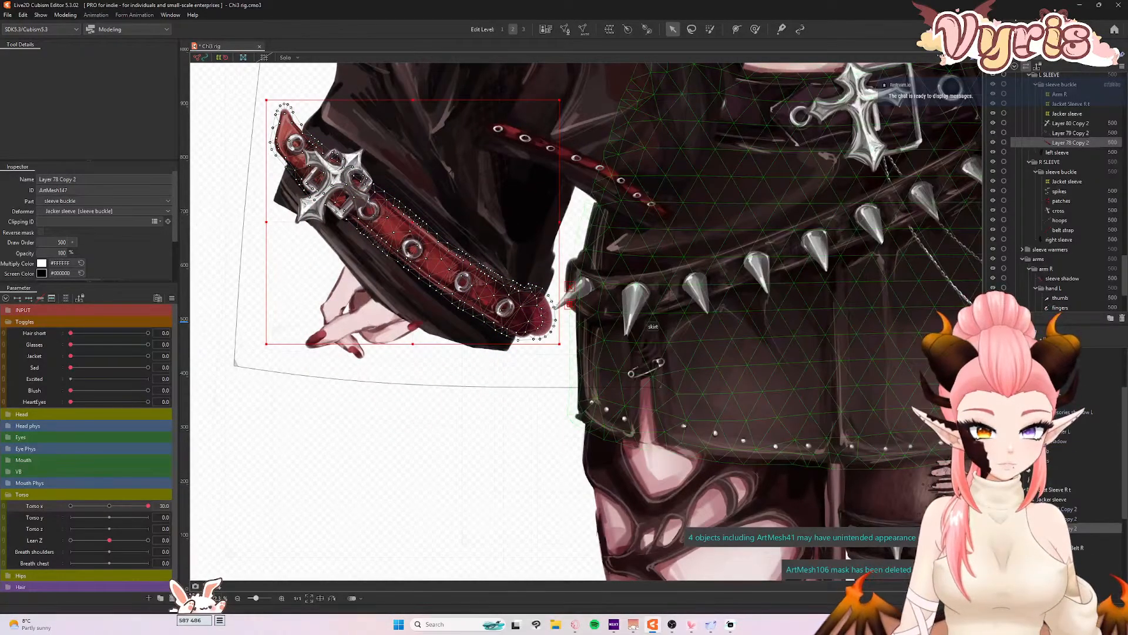
{"action": "scroll", "coordinate": [585, 340], "scroll_direction": "down", "scroll_amount": 2}
{"action": "scroll", "coordinate": [412, 336], "scroll_direction": "down", "scroll_amount": 3}
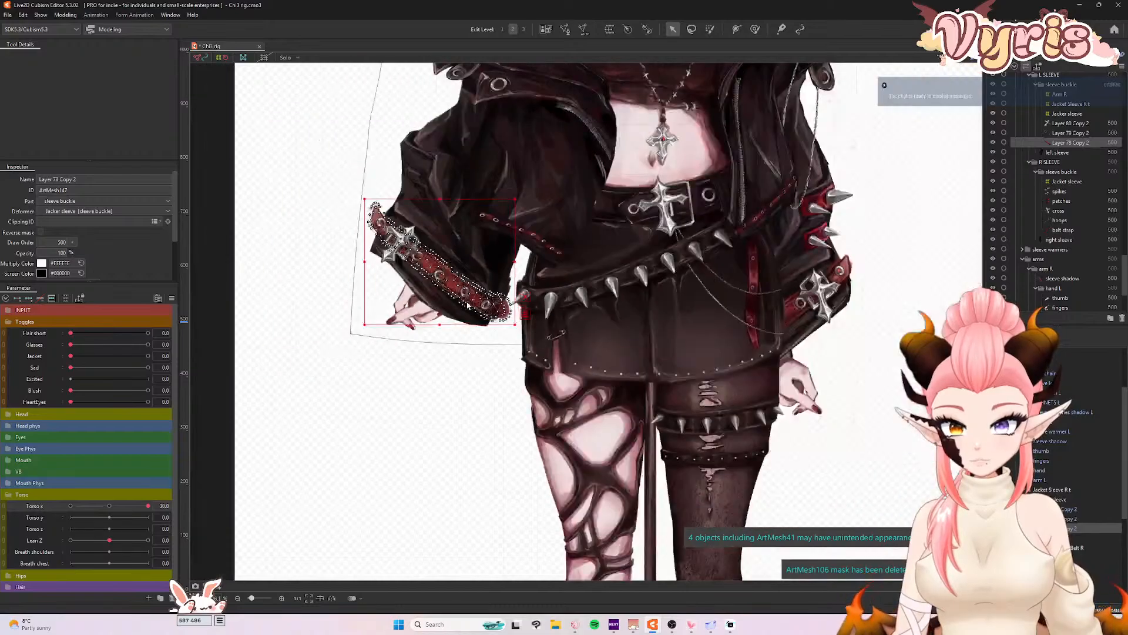
{"action": "scroll", "coordinate": [387, 336], "scroll_direction": "up", "scroll_amount": 2}
{"action": "left_click", "coordinate": [110, 506]}
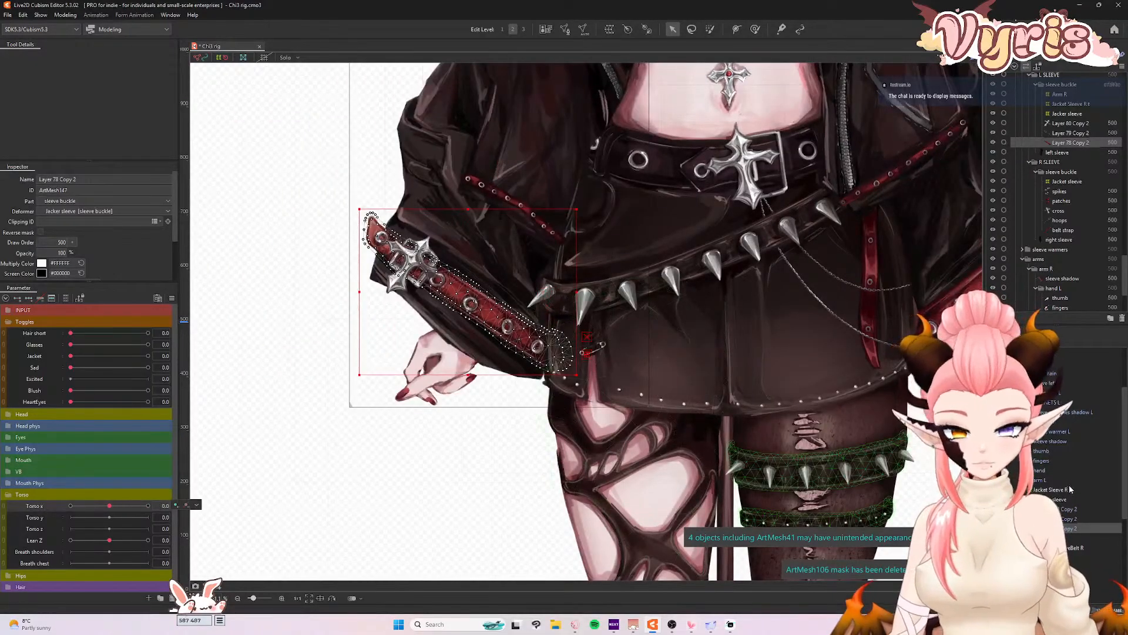
- Compare the hand and fingers meshes of Arm R at Torso x 30 and return Torso x to 0
{"action": "left_click", "coordinate": [1042, 472]}
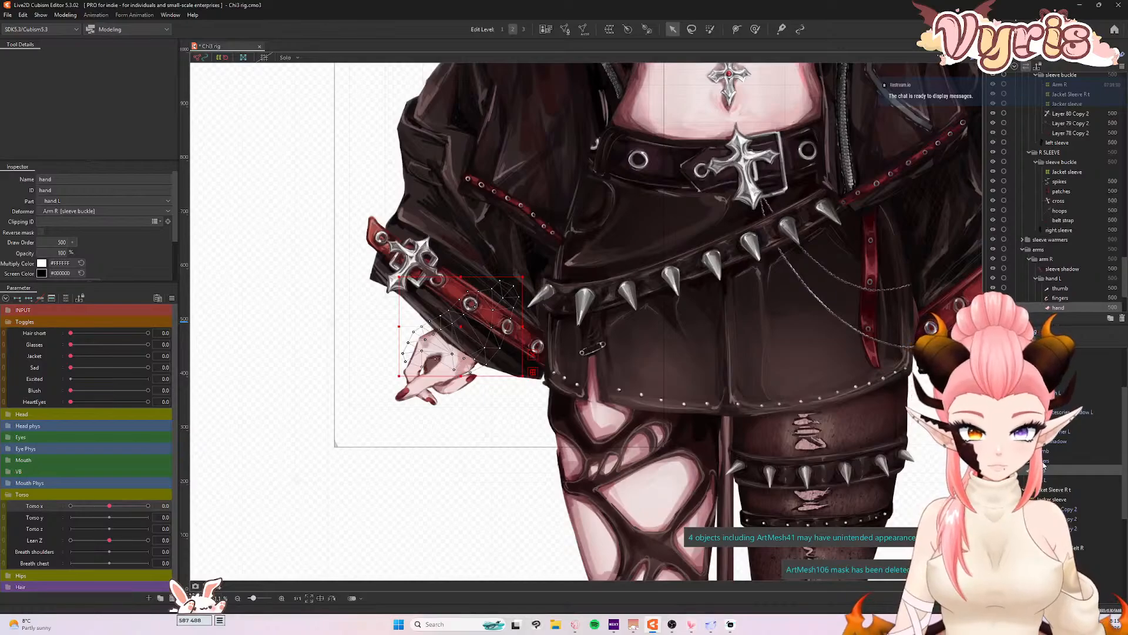
{"action": "left_click", "coordinate": [1043, 462]}
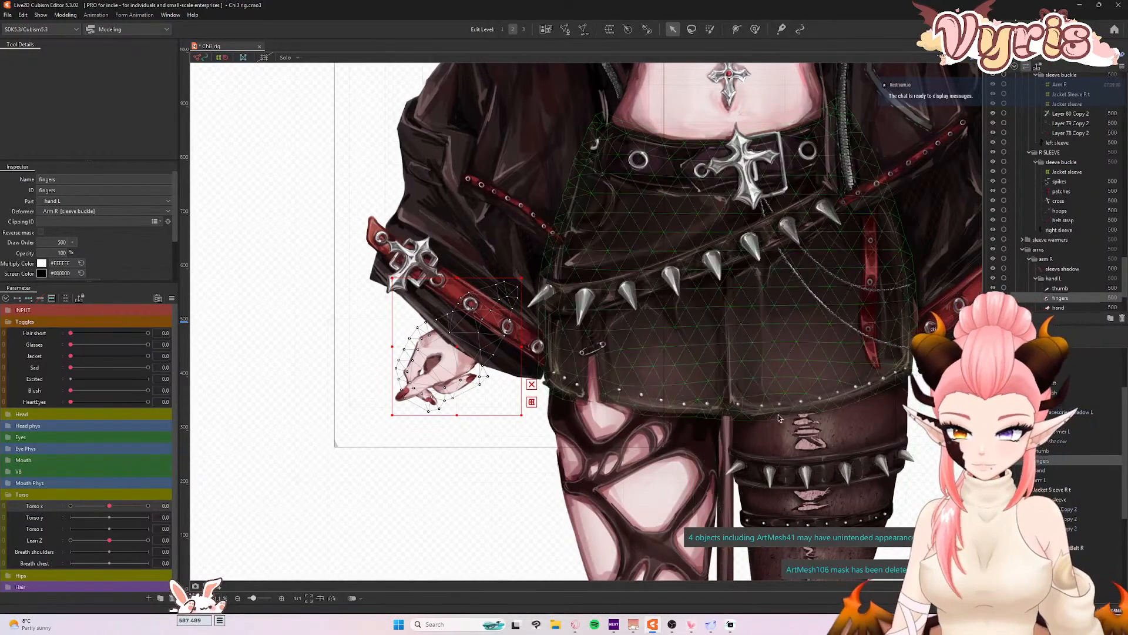
{"action": "left_click_drag", "start_coordinate": [107, 508], "coordinate": [182, 508]}
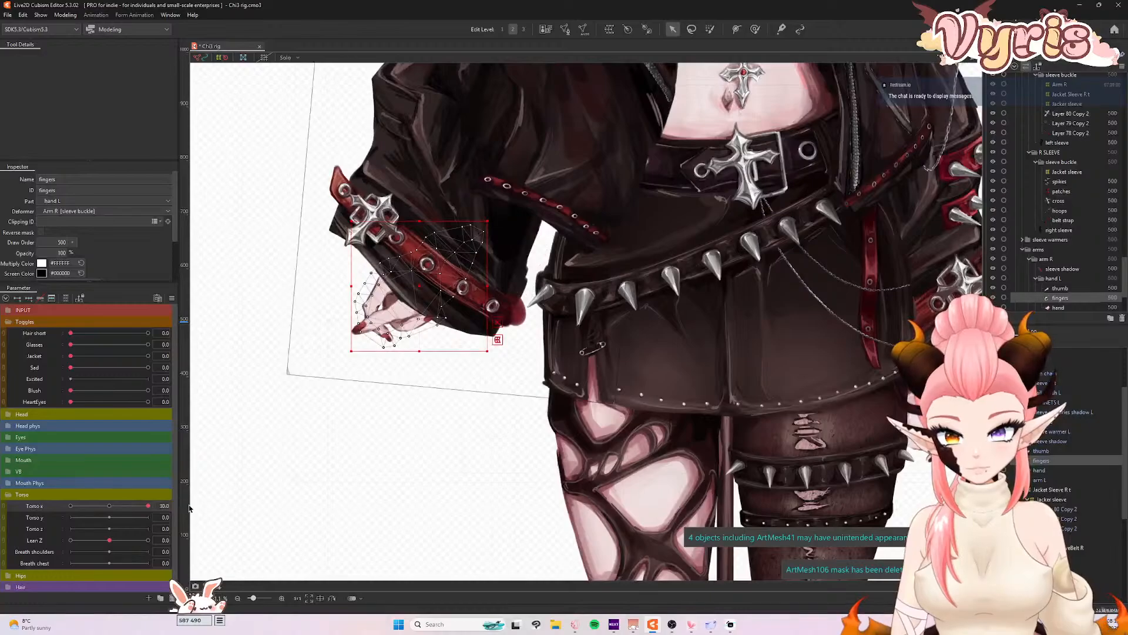
{"action": "left_click", "coordinate": [112, 506]}
- Select the Neck warp deformer, add three Torso x keys to it, and set Torso x to -30
{"action": "scroll", "coordinate": [456, 365], "scroll_direction": "down", "scroll_amount": 7}
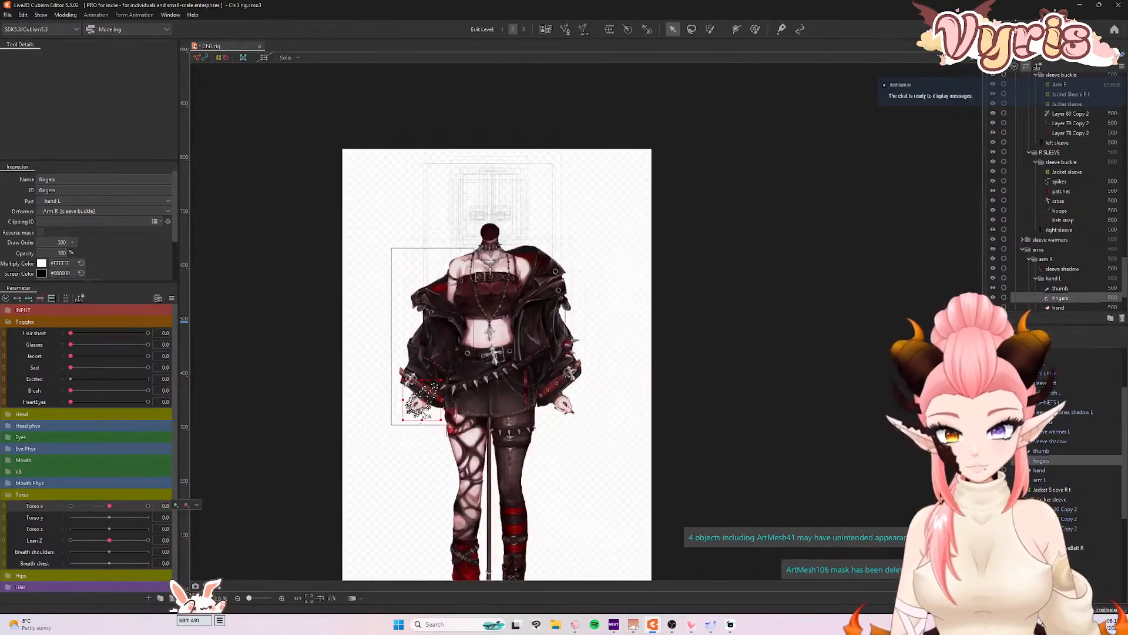
{"action": "scroll", "coordinate": [497, 293], "scroll_direction": "up", "scroll_amount": 1}
{"action": "scroll", "coordinate": [498, 261], "scroll_direction": "up", "scroll_amount": 1}
{"action": "scroll", "coordinate": [529, 176], "scroll_direction": "down", "scroll_amount": 1}
{"action": "scroll", "coordinate": [588, 147], "scroll_direction": "up", "scroll_amount": 2}
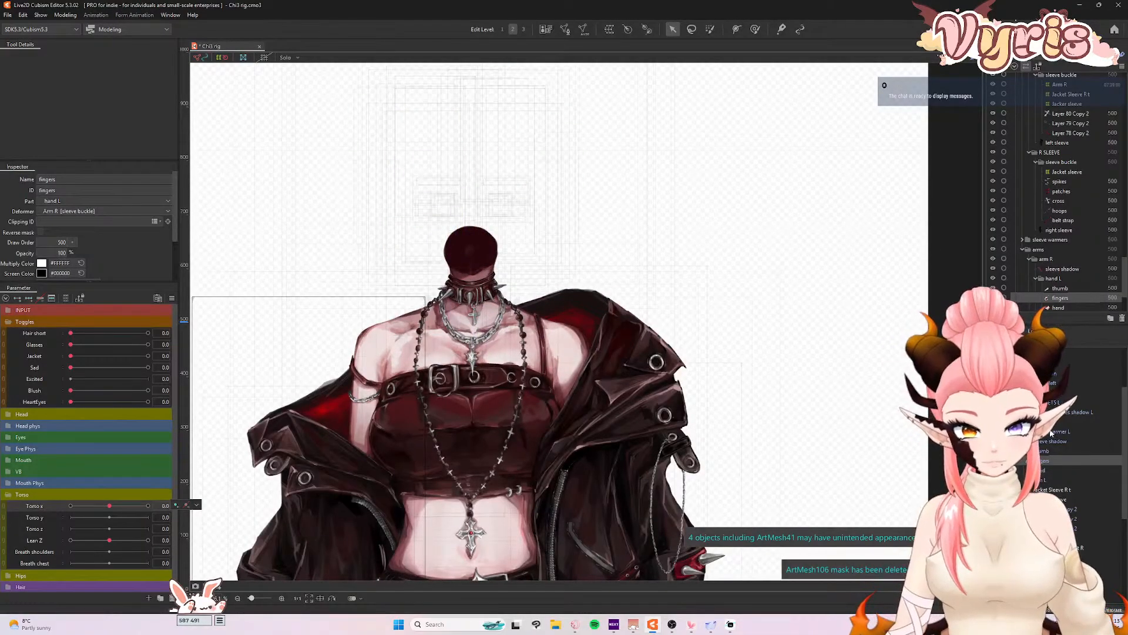
{"action": "left_click", "coordinate": [471, 321]}
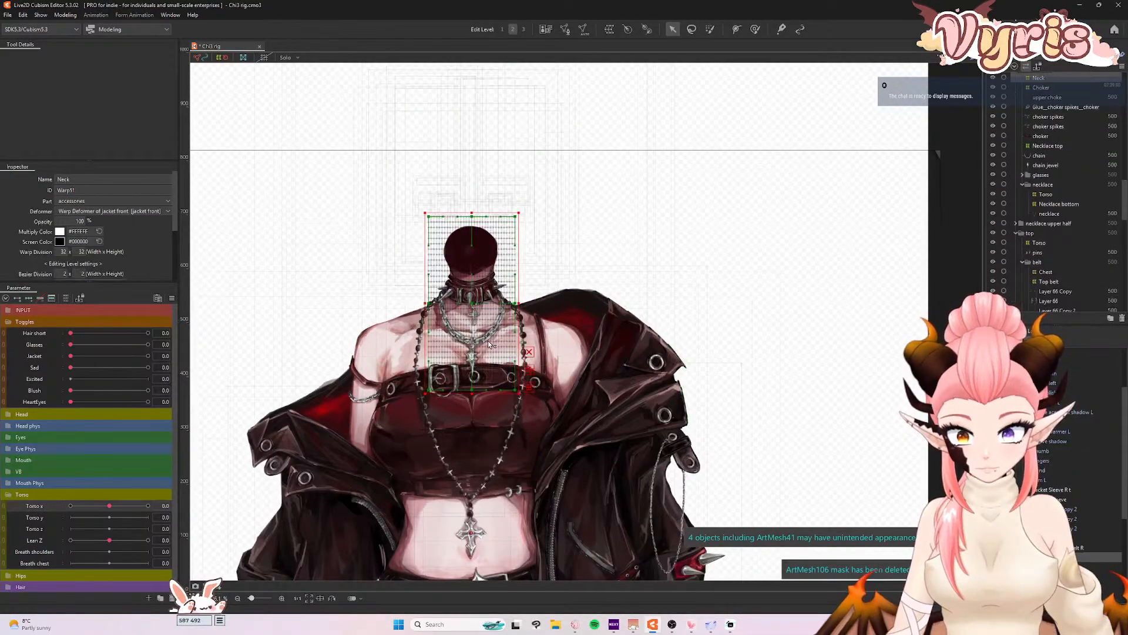
{"action": "scroll", "coordinate": [455, 287], "scroll_direction": "up", "scroll_amount": 3}
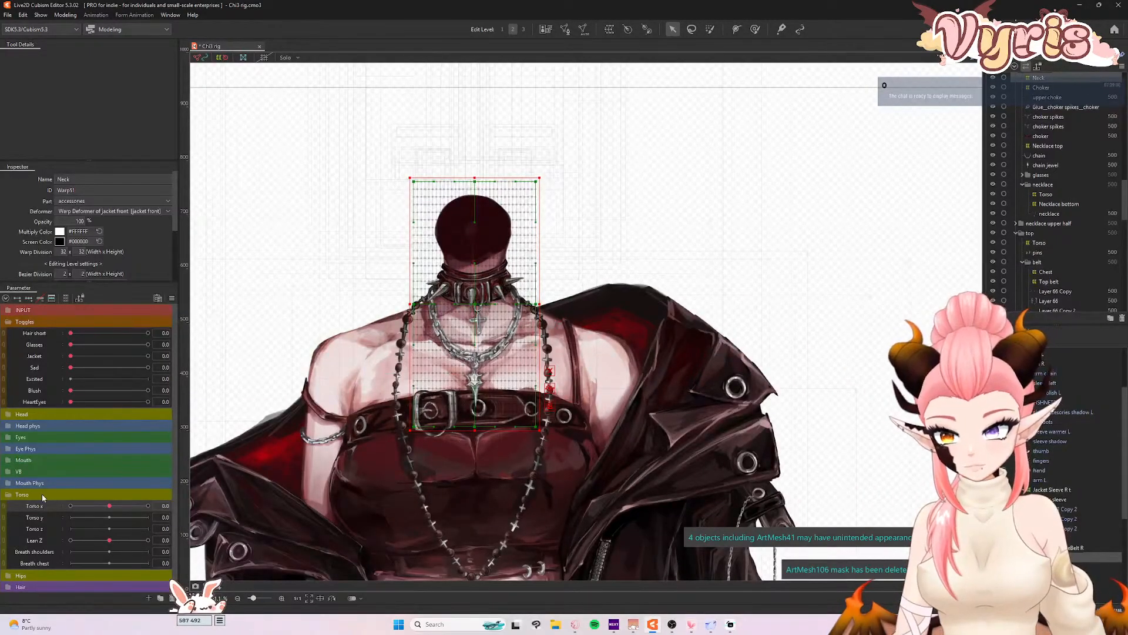
{"action": "left_click_drag", "start_coordinate": [93, 506], "coordinate": [53, 507]}
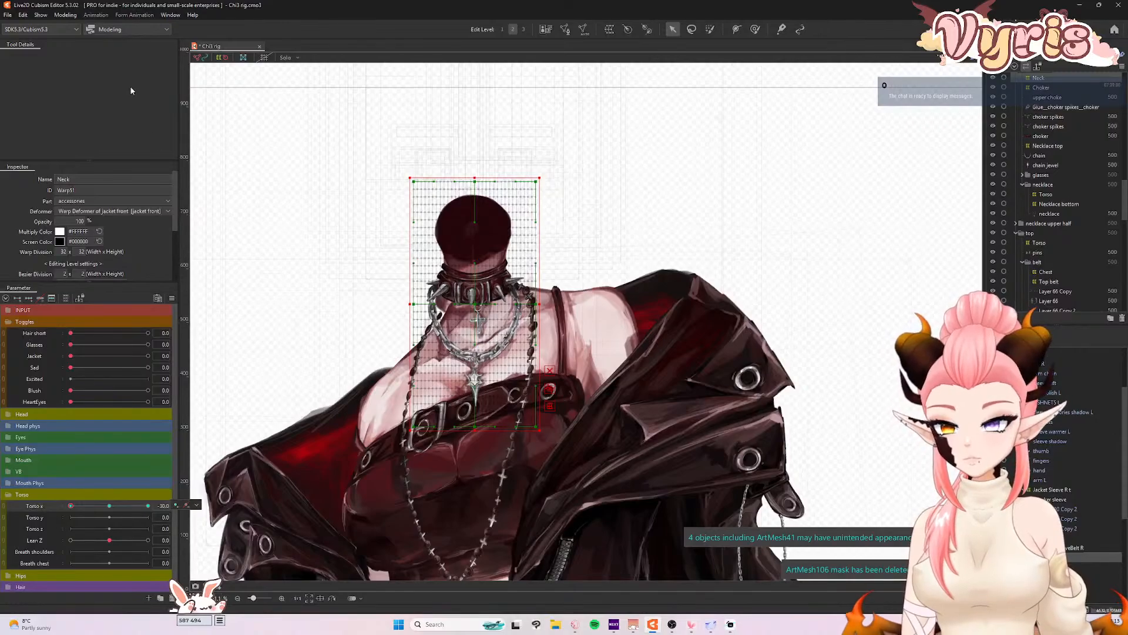
- Skew the Neck deformer with the Perspective temporary deform tool at Torso x -30, lowering its left side and raising its right side
{"action": "left_click", "coordinate": [65, 15]}
{"action": "mouse_move", "coordinate": [106, 104]}
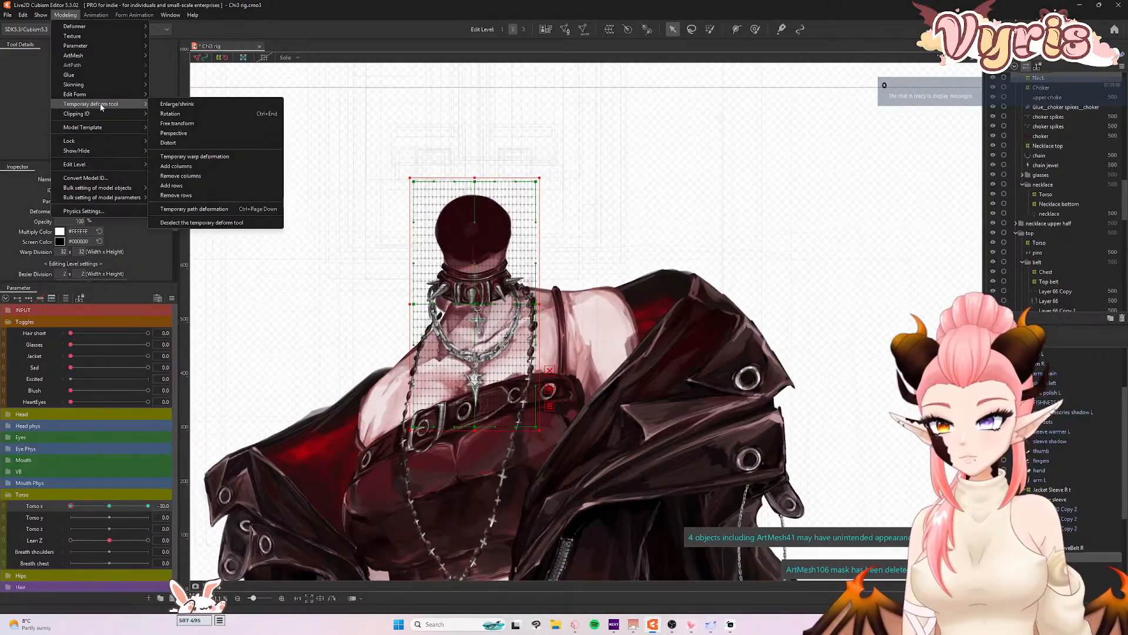
{"action": "left_click", "coordinate": [175, 133]}
{"action": "left_click_drag", "start_coordinate": [415, 305], "coordinate": [421, 337]}
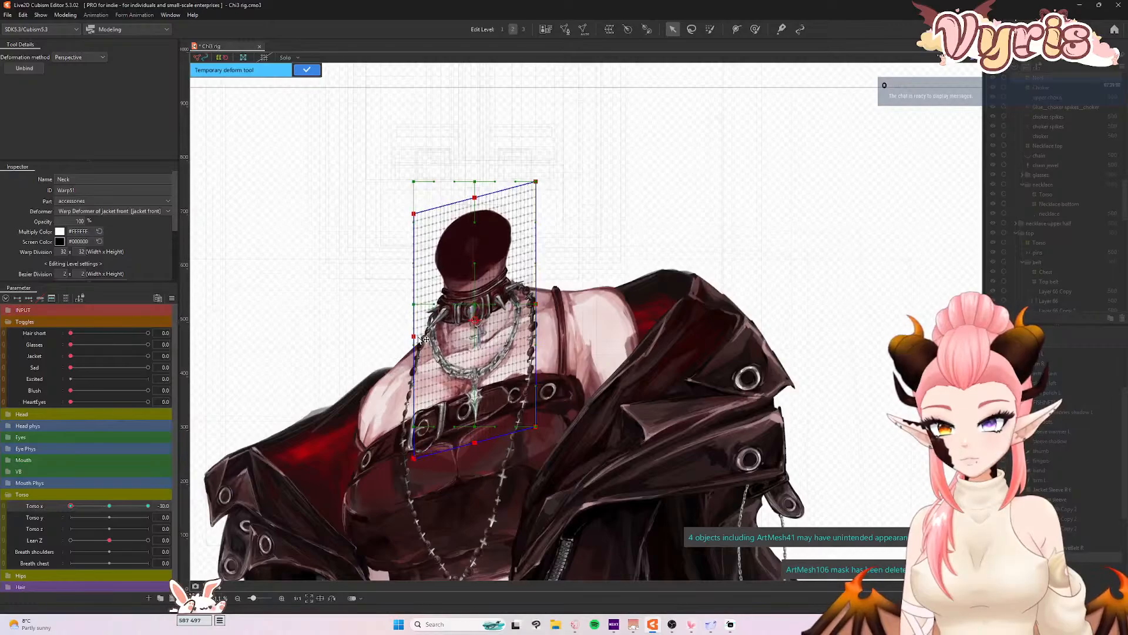
{"action": "left_click_drag", "start_coordinate": [539, 301], "coordinate": [539, 288]}
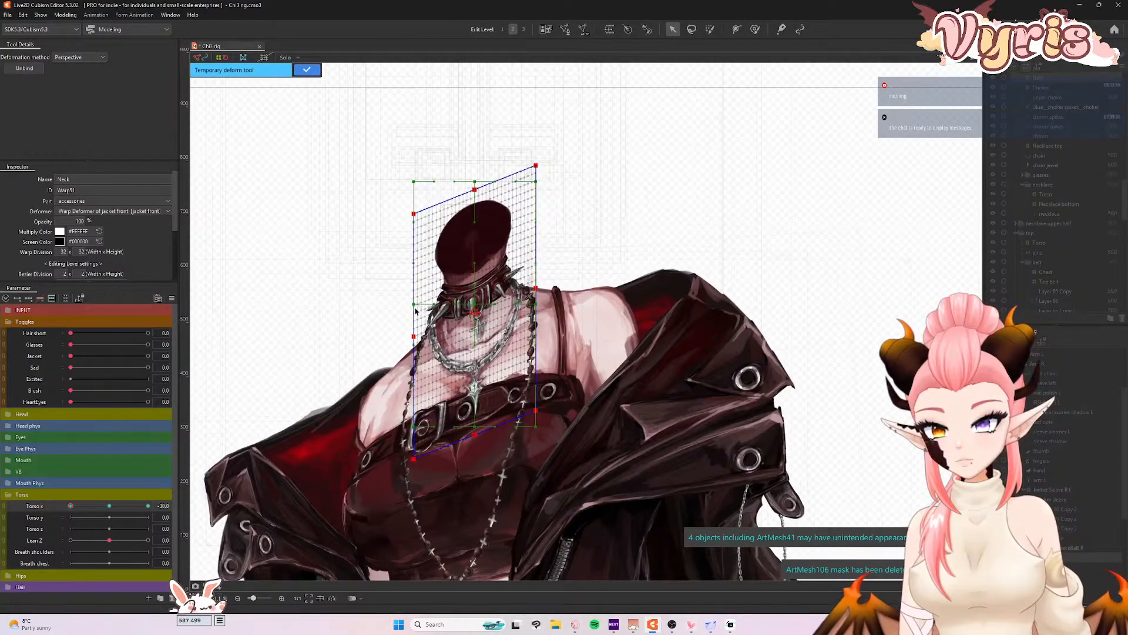
{"action": "left_click_drag", "start_coordinate": [414, 335], "coordinate": [413, 341]}
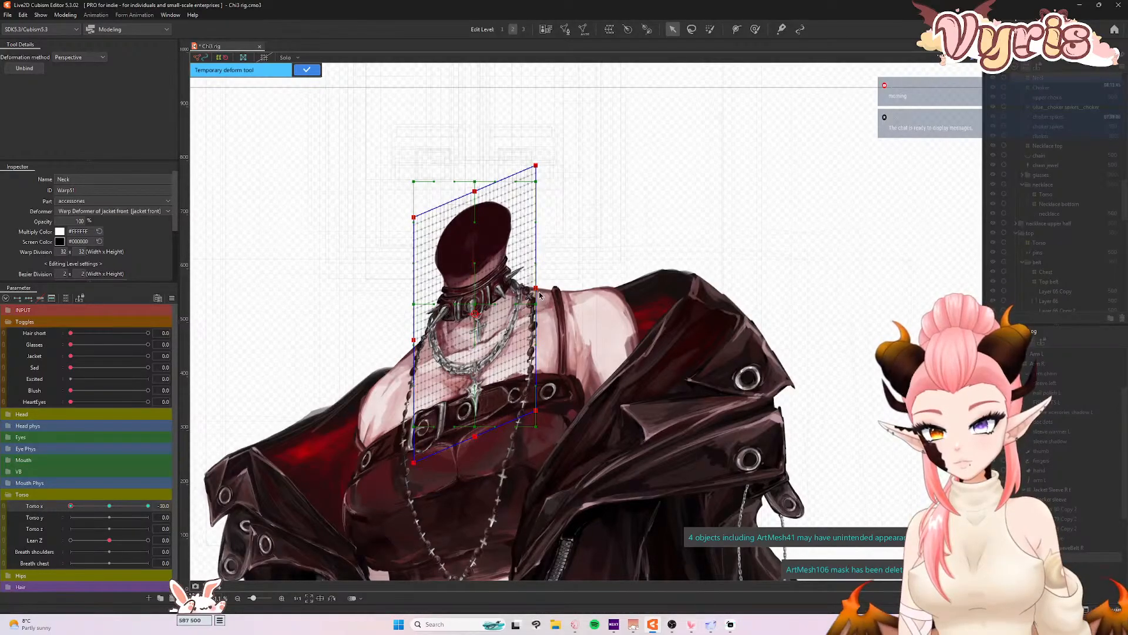
{"action": "left_click_drag", "start_coordinate": [539, 292], "coordinate": [537, 283]}
{"action": "mouse_move", "coordinate": [86, 505]}
{"action": "left_mouse_down"}
{"action": "mouse_move", "coordinate": [110, 507]}
{"action": "mouse_move", "coordinate": [70, 508]}
{"action": "left_mouse_up"}
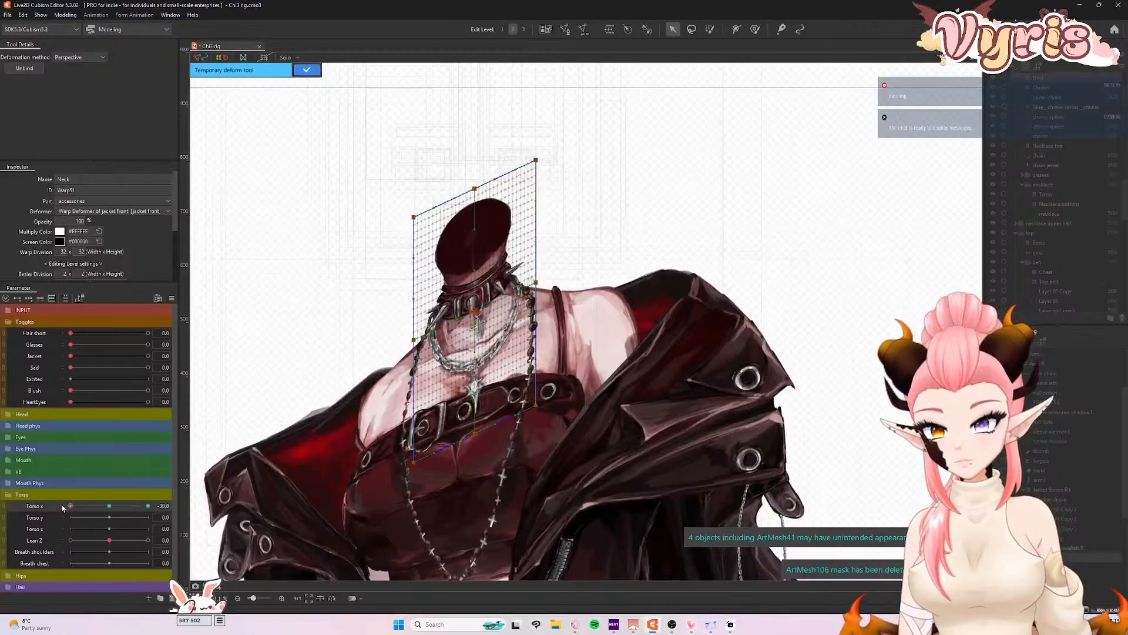
{"action": "left_click", "coordinate": [307, 70]}
- Narrow the Neck deformer from both sides and shift it slightly up at Torso x -30, checking the Torso x motion in between
{"action": "left_click_drag", "start_coordinate": [411, 316], "coordinate": [417, 310]}
{"action": "mouse_move", "coordinate": [83, 503]}
{"action": "left_mouse_down"}
{"action": "mouse_move", "coordinate": [112, 506]}
{"action": "mouse_move", "coordinate": [71, 506]}
{"action": "left_mouse_up"}
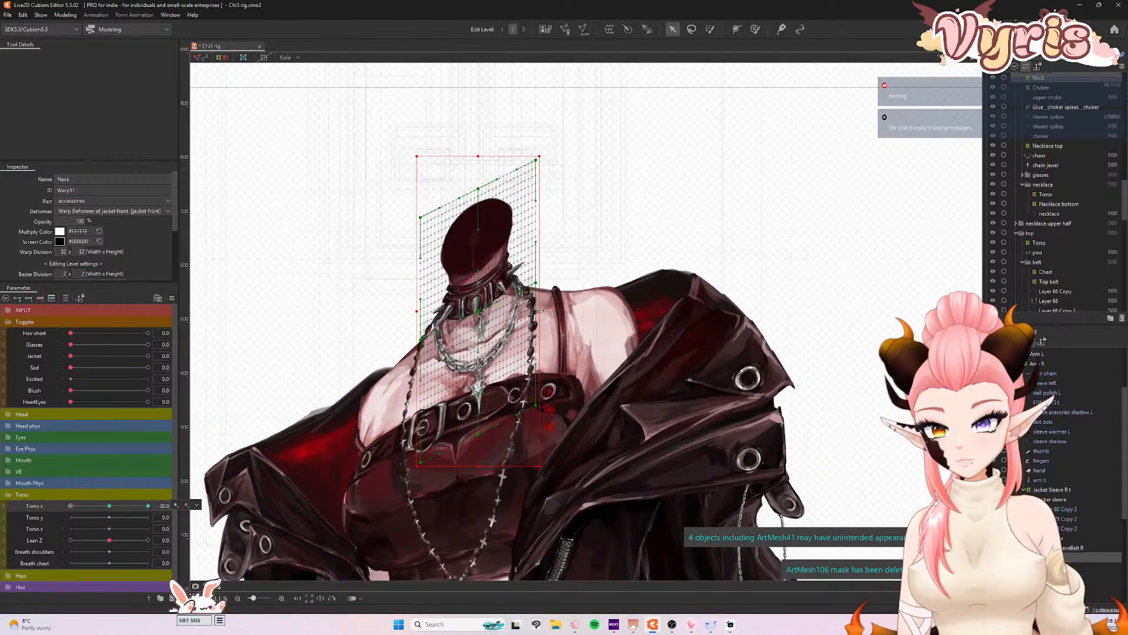
{"action": "left_click_drag", "start_coordinate": [541, 310], "coordinate": [532, 310]}
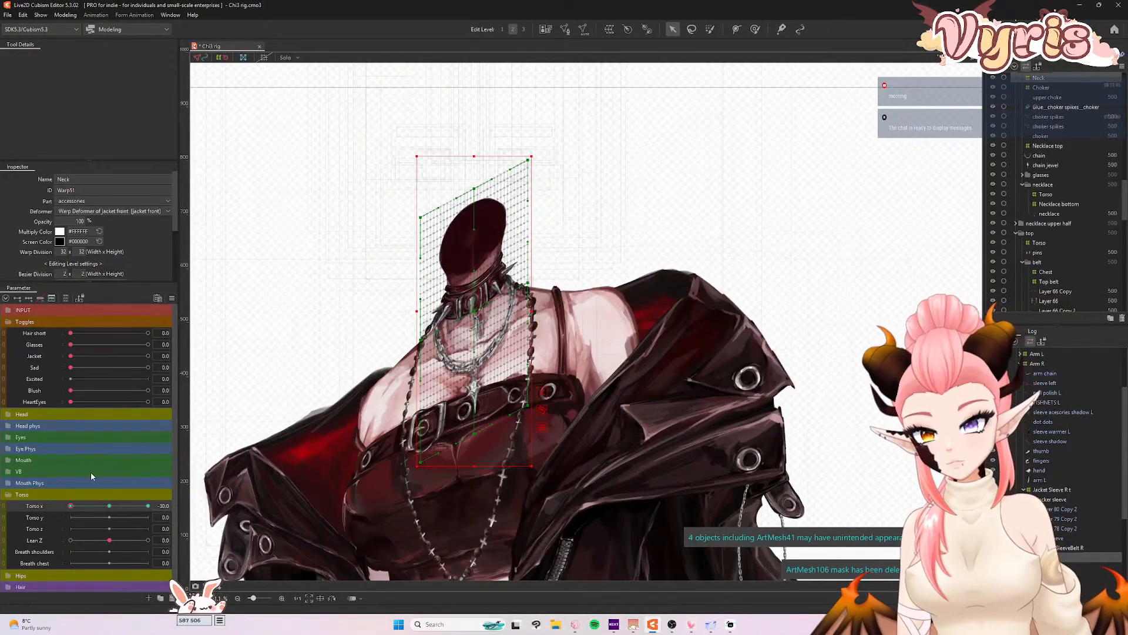
{"action": "mouse_move", "coordinate": [78, 507]}
{"action": "left_mouse_down"}
{"action": "mouse_move", "coordinate": [109, 505]}
{"action": "mouse_move", "coordinate": [70, 505]}
{"action": "left_mouse_up"}
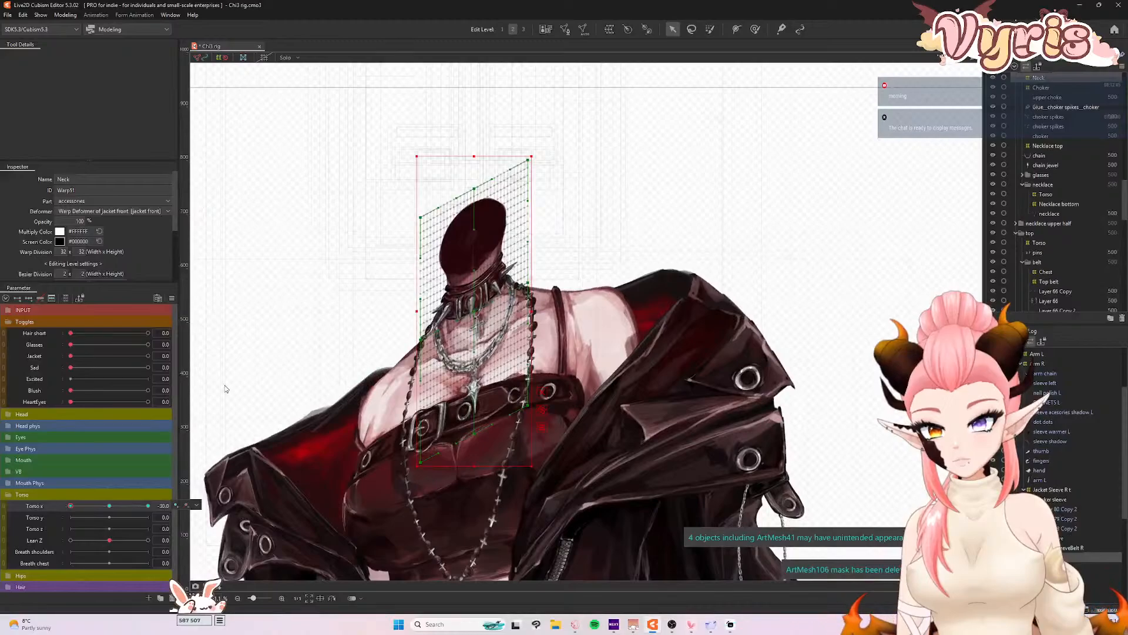
{"action": "left_click_drag", "start_coordinate": [417, 310], "coordinate": [423, 310]}
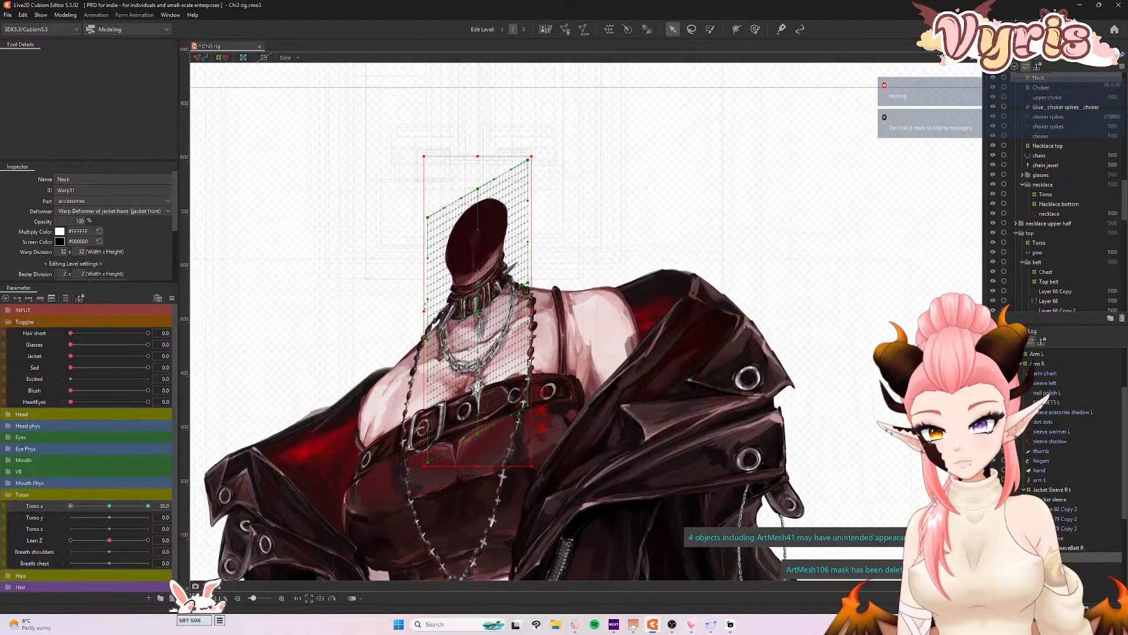
{"action": "mouse_move", "coordinate": [79, 506]}
{"action": "left_mouse_down"}
{"action": "mouse_move", "coordinate": [103, 506]}
{"action": "mouse_move", "coordinate": [71, 505]}
{"action": "left_mouse_up"}
{"action": "left_click_drag", "start_coordinate": [478, 312], "coordinate": [477, 309]}
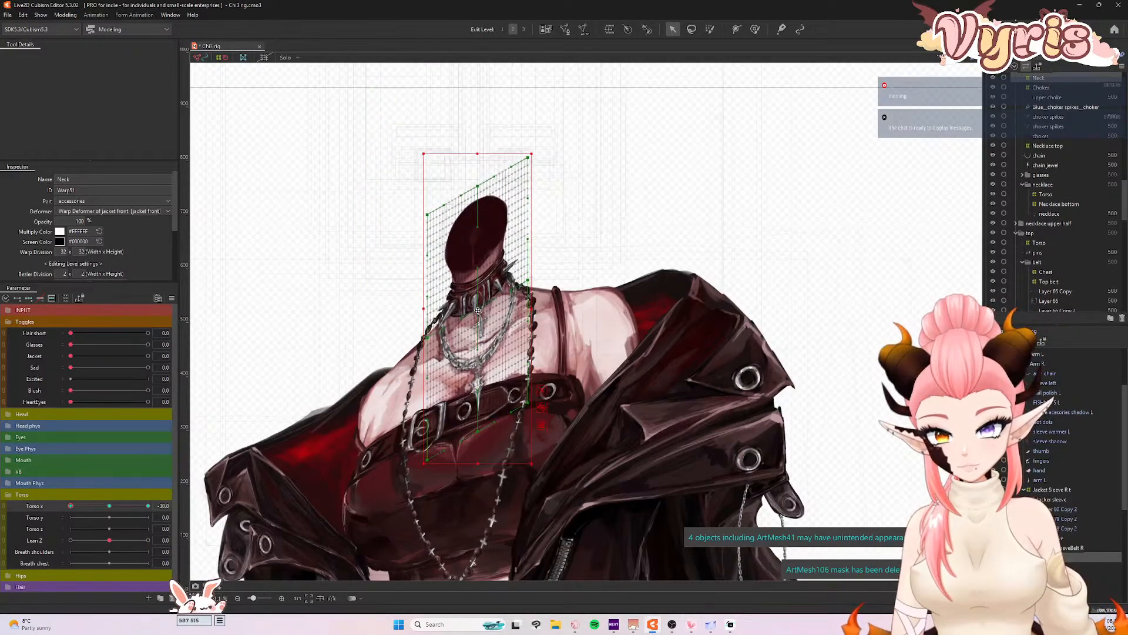
{"action": "mouse_move", "coordinate": [79, 505]}
{"action": "left_mouse_down"}
{"action": "mouse_move", "coordinate": [109, 504]}
{"action": "mouse_move", "coordinate": [48, 502]}
{"action": "mouse_move", "coordinate": [109, 504]}
{"action": "mouse_move", "coordinate": [67, 503]}
{"action": "left_mouse_up"}
{"action": "left_click", "coordinate": [46, 503]}
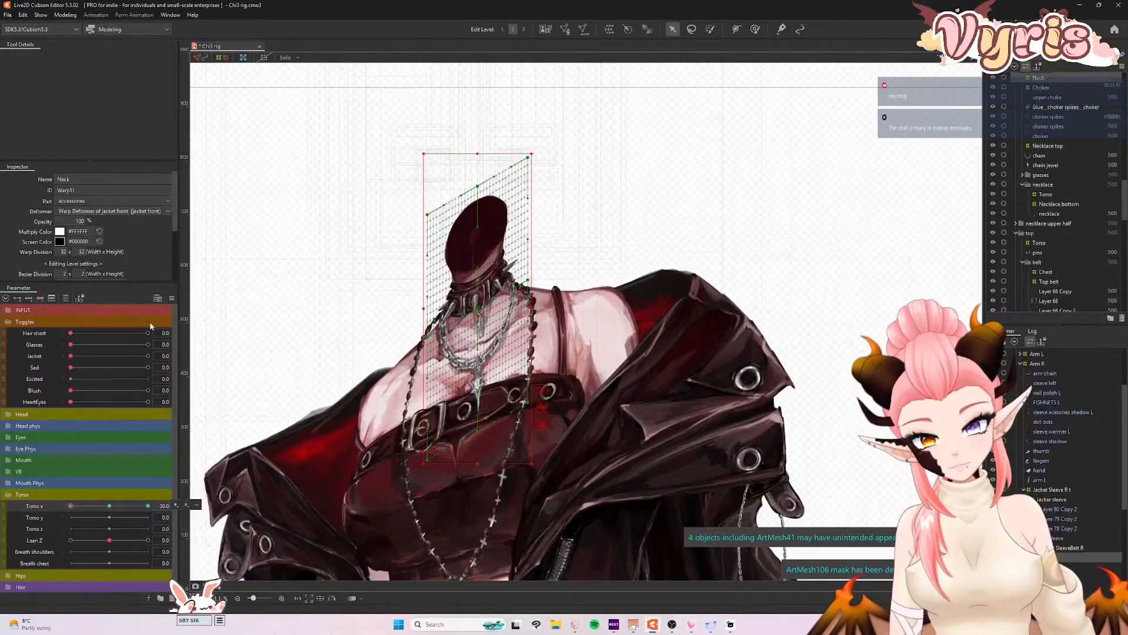
- Mirror the Neck deformer's Torso x motion to the opposite side with Motion Mirroring, check it, and return to Torso x -30
{"action": "left_click", "coordinate": [172, 299]}
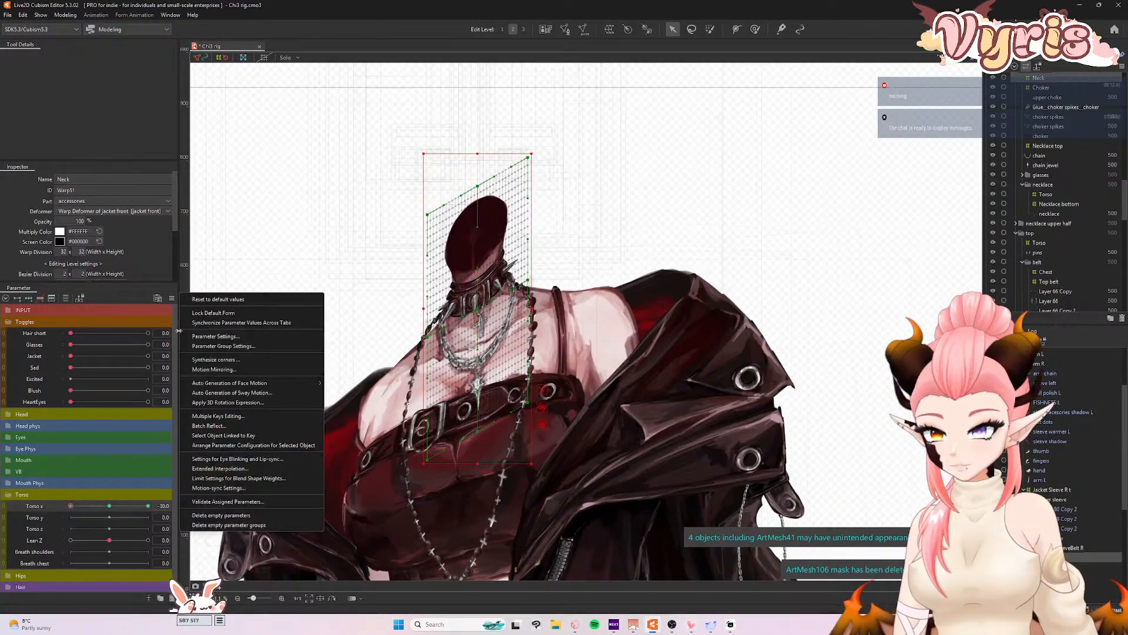
{"action": "left_click", "coordinate": [195, 369]}
{"action": "left_click", "coordinate": [539, 399]}
{"action": "left_click_drag", "start_coordinate": [71, 505], "coordinate": [45, 509]}
{"action": "left_click", "coordinate": [45, 508]}
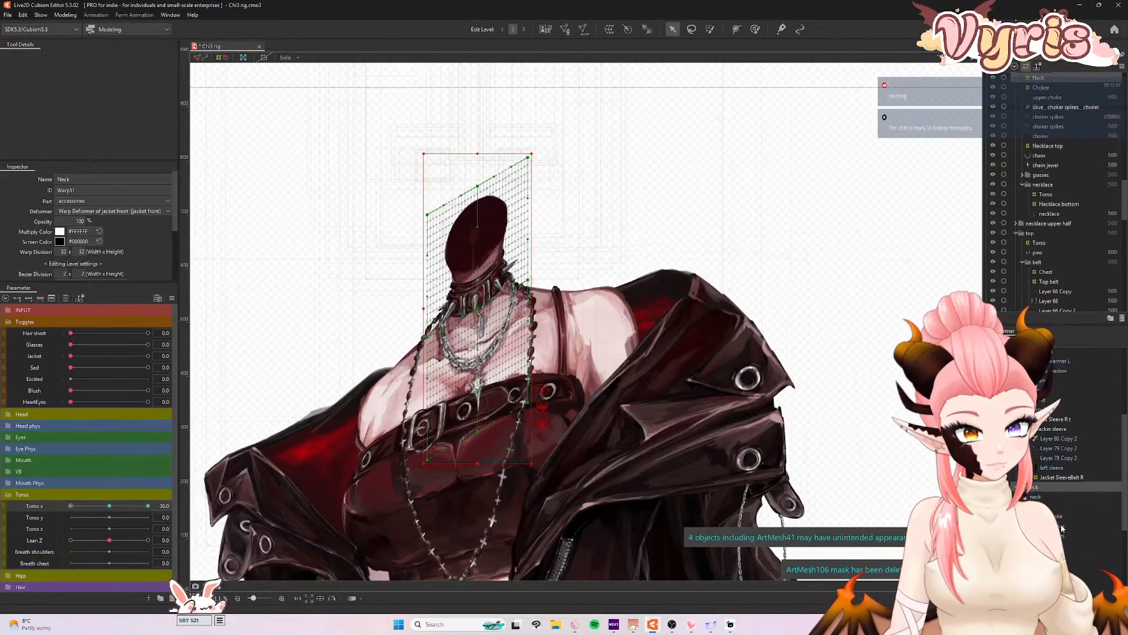
- Examine the two choker spikes meshes and the glue joining them around the choker's hanging cross
{"action": "left_click", "coordinate": [482, 320]}
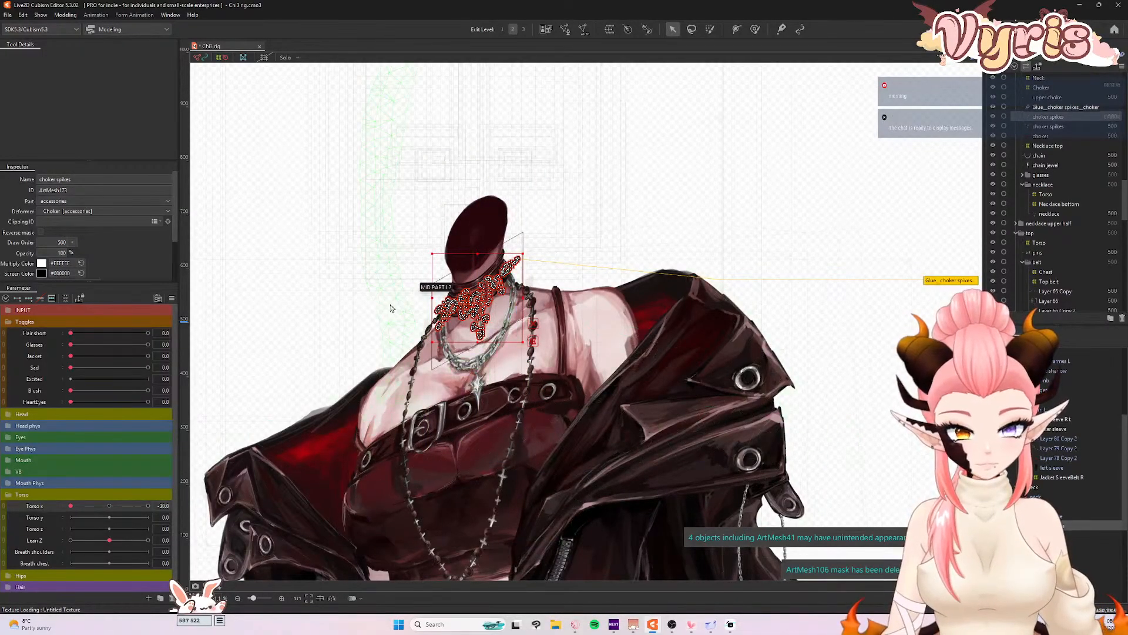
{"action": "scroll", "coordinate": [384, 306], "scroll_direction": "up", "scroll_amount": 5}
{"action": "left_click", "coordinate": [546, 317]}
{"action": "scroll", "coordinate": [452, 379], "scroll_direction": "down", "scroll_amount": 2}
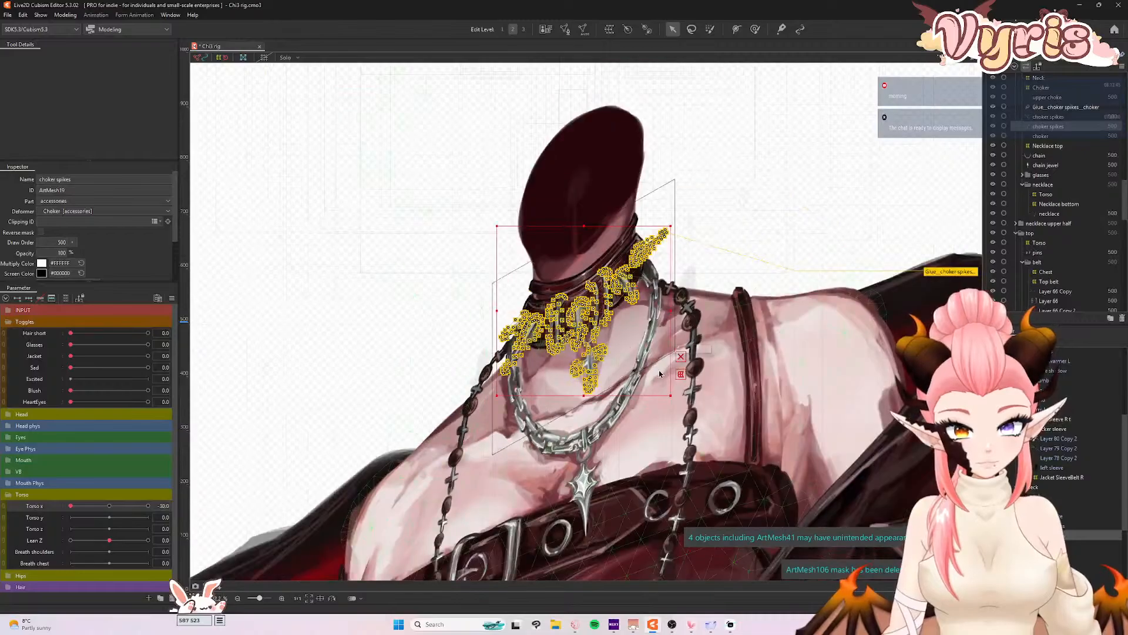
{"action": "scroll", "coordinate": [669, 379], "scroll_direction": "up", "scroll_amount": 2}
{"action": "left_click", "coordinate": [676, 364]}
{"action": "left_click", "coordinate": [1049, 116]}
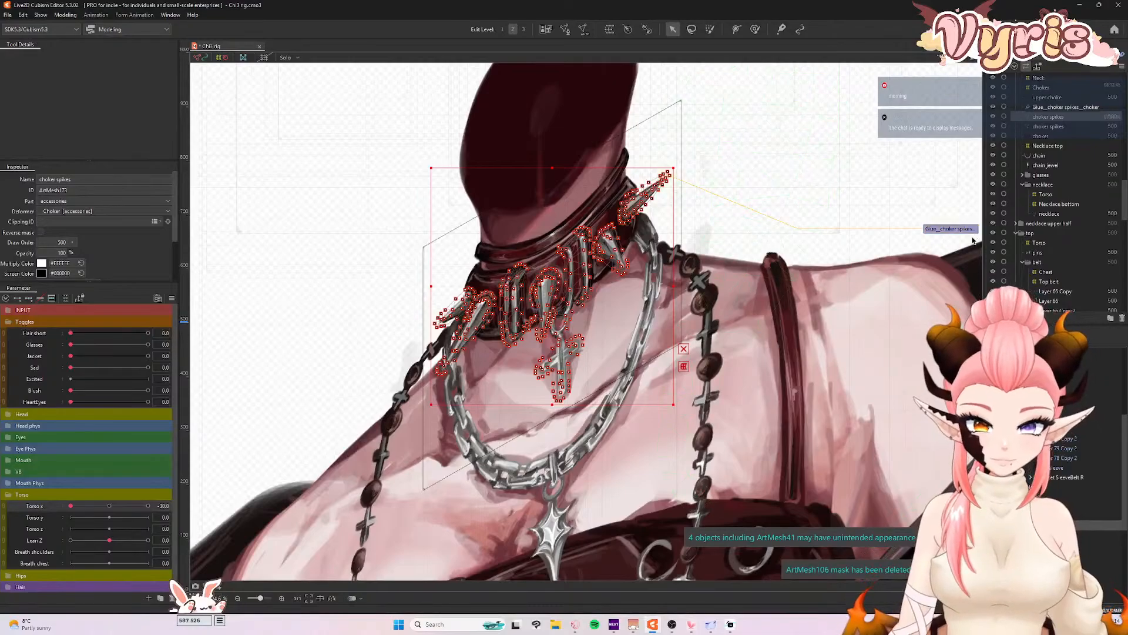
{"action": "left_click", "coordinate": [953, 230]}
{"action": "left_click", "coordinate": [563, 336]}
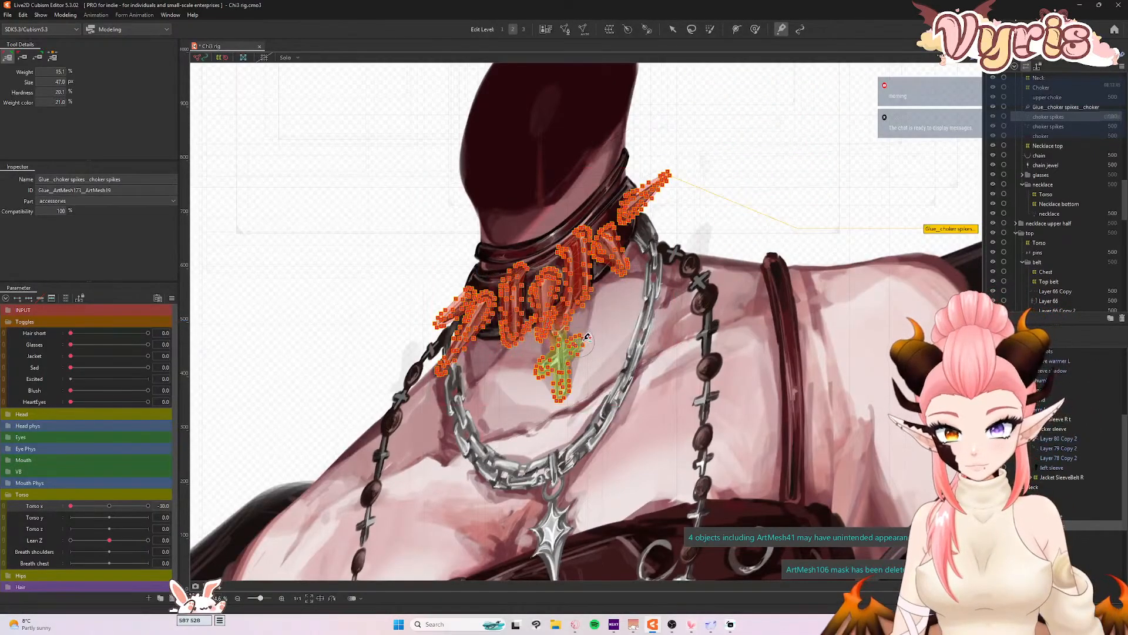
{"action": "left_click", "coordinate": [673, 29]}
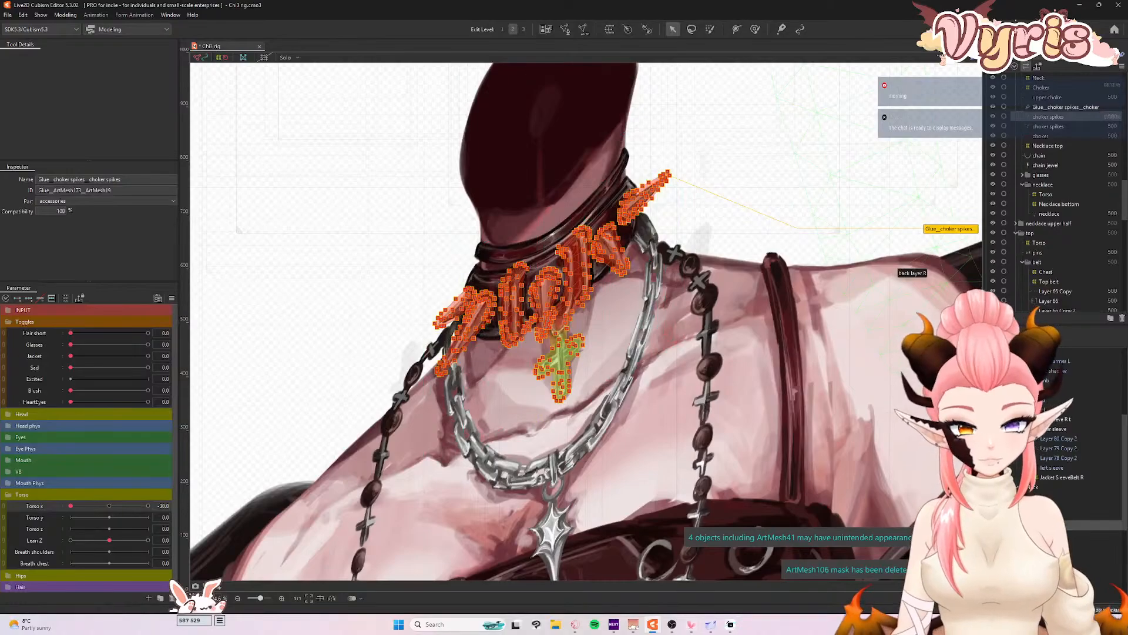
- Select both choker spikes meshes and create a parent warp deformer named "Choker spikes" with 32 x 32 warp and 2 x 2 Bezier divisions
{"action": "left_click", "coordinate": [1045, 525]}
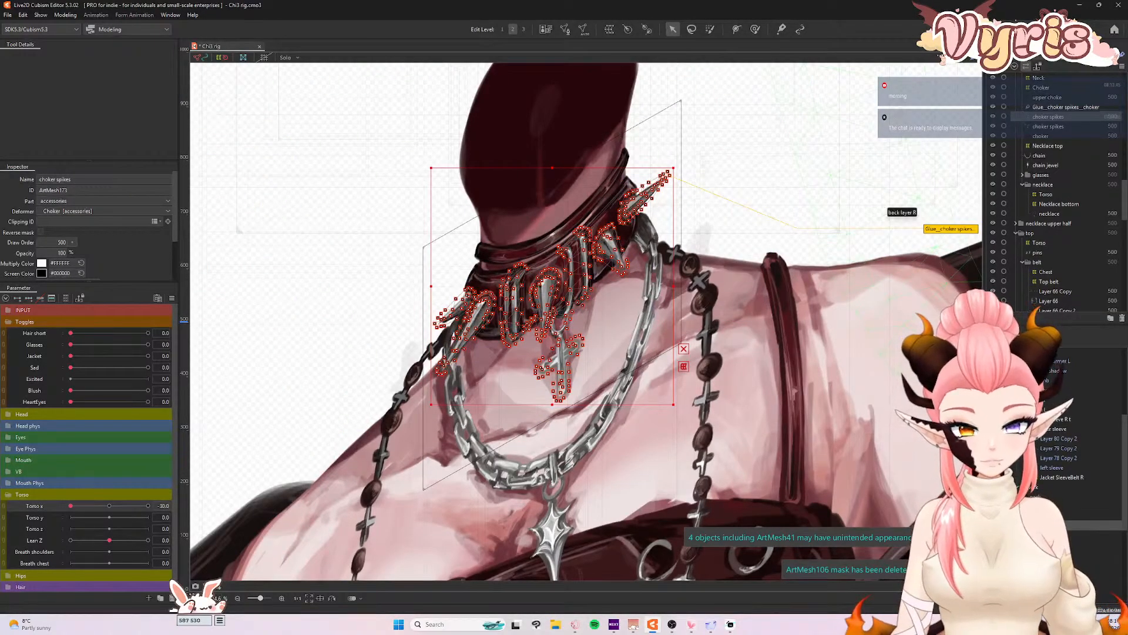
{"action": "left_click", "coordinate": [1049, 516]}
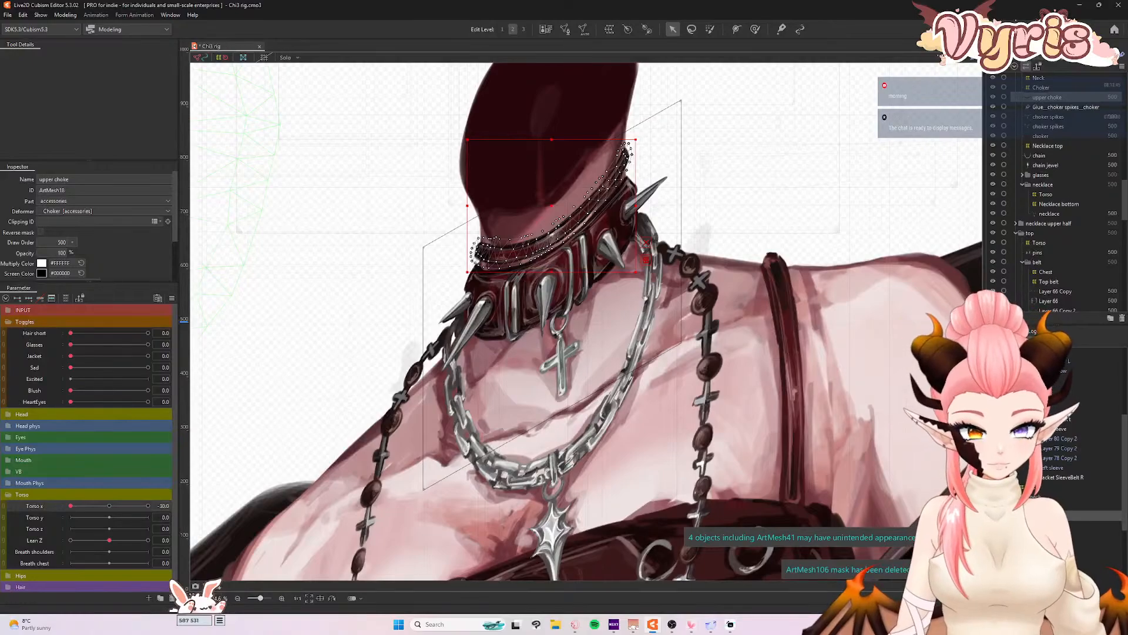
{"action": "left_click", "coordinate": [1049, 525]}
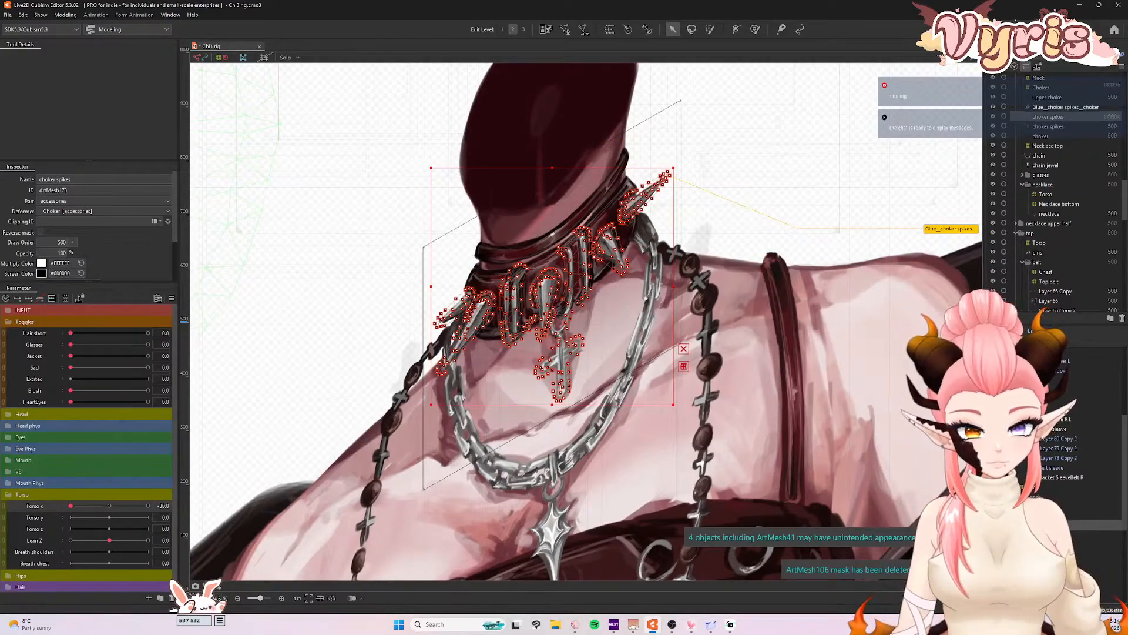
{"action": "left_click", "coordinate": [1049, 516]}
{"action": "left_click", "coordinate": [1049, 525]}
{"action": "left_click", "coordinate": [1049, 535]}
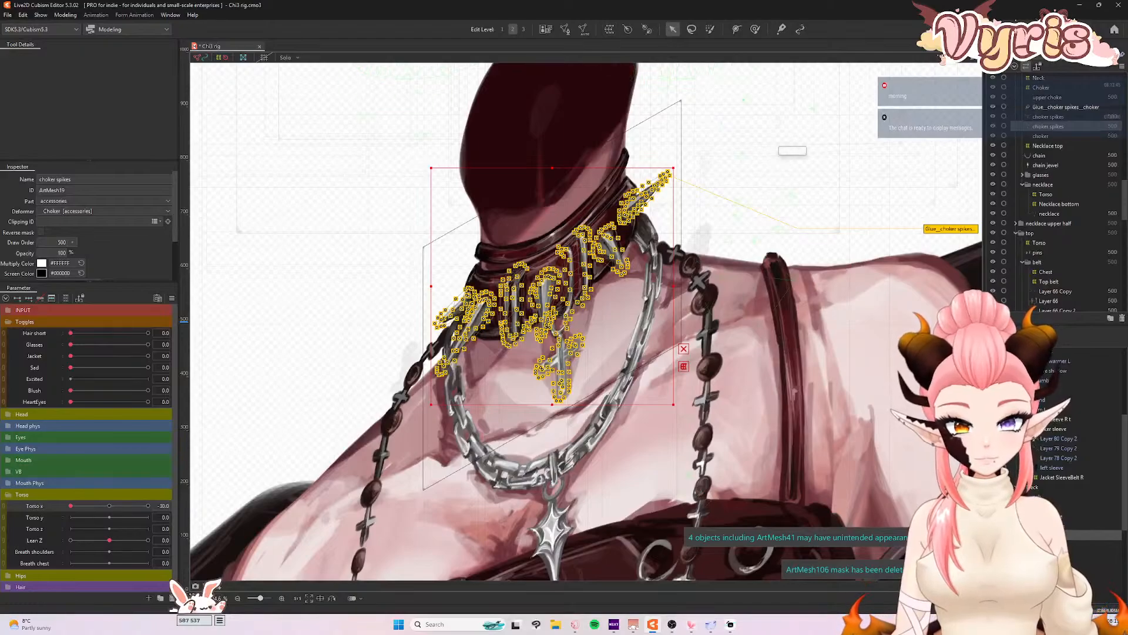
{"action": "left_click", "coordinate": [1049, 525], "text": "ctrl"}
{"action": "left_click", "coordinate": [609, 29]}
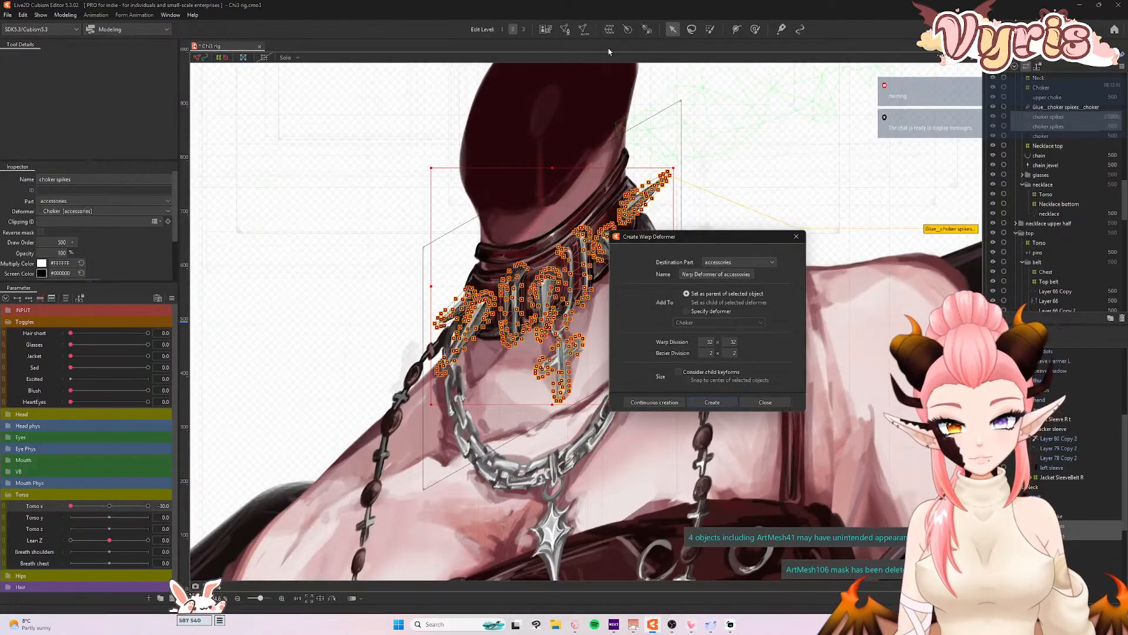
{"action": "left_click", "coordinate": [750, 272]}
{"action": "type", "text": "Choker spikes"}
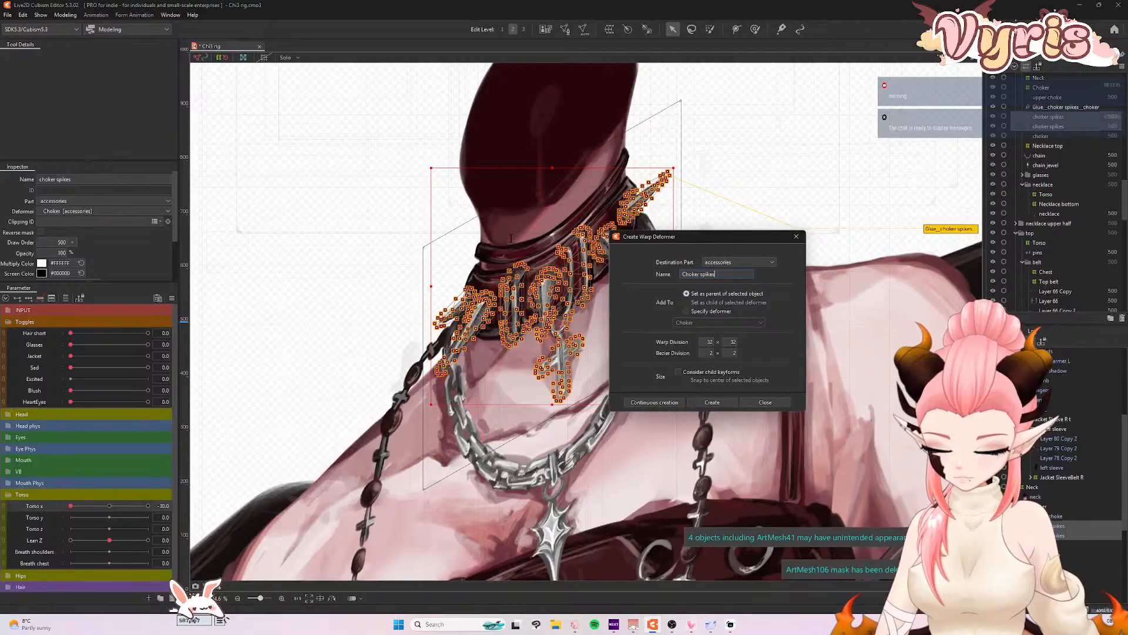
{"action": "left_click", "coordinate": [712, 402]}
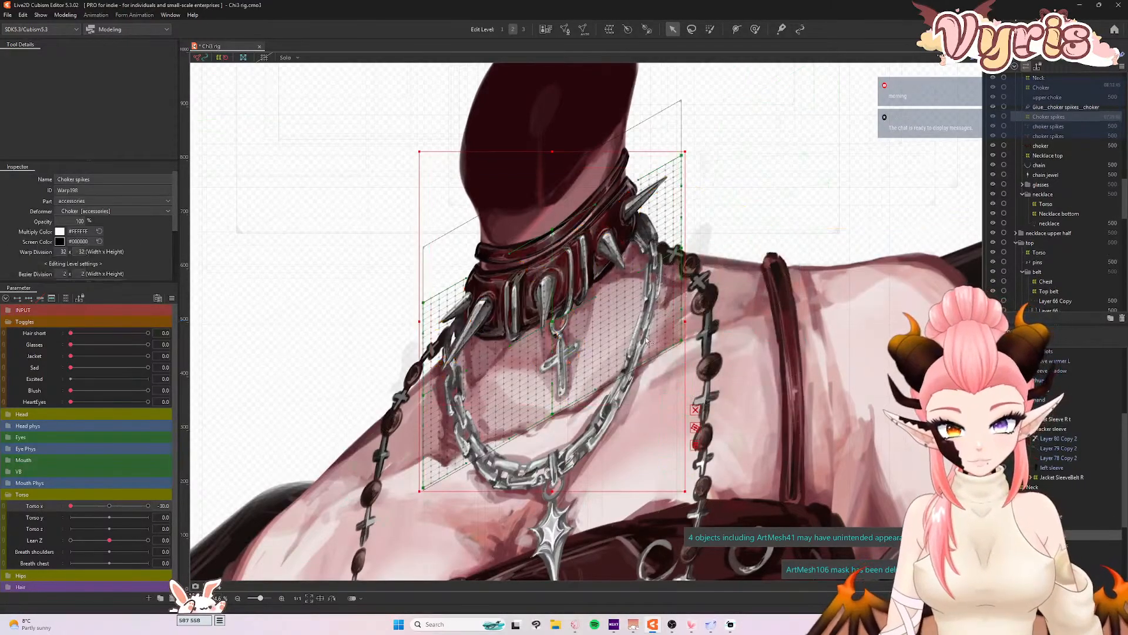
- Activate the Deform Brush for the Choker spikes deformer
{"action": "left_click", "coordinate": [752, 32]}
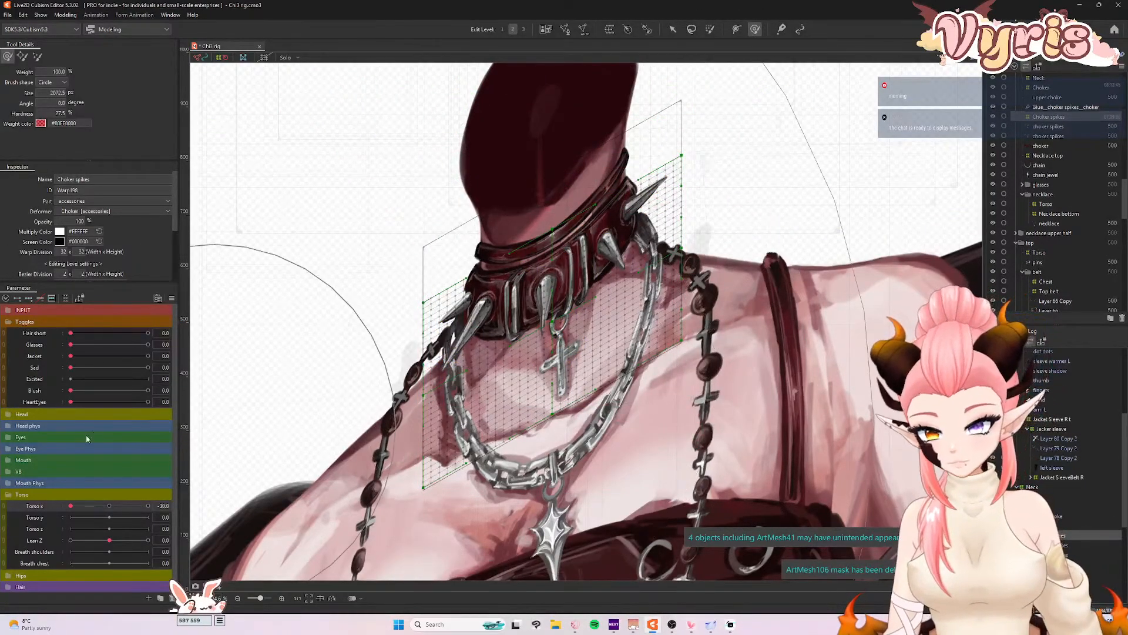
- Add three keys on Torso X to the Choker spikes deformer and shift its central control points leftward in the -30 pose
{"action": "left_click", "coordinate": [42, 299]}
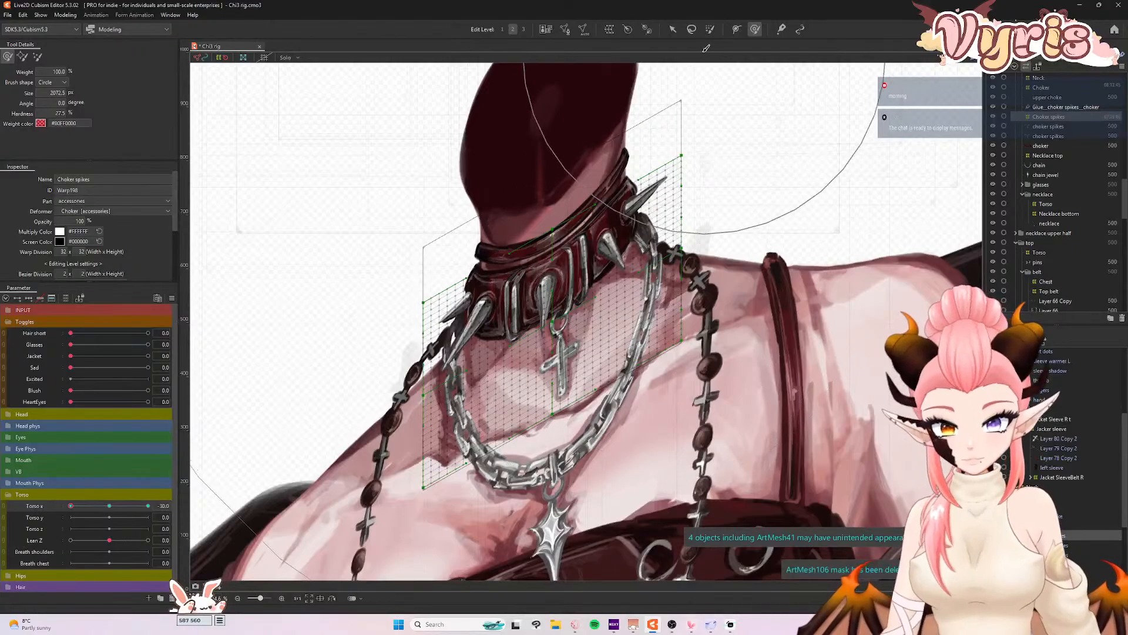
{"action": "left_click", "coordinate": [672, 29]}
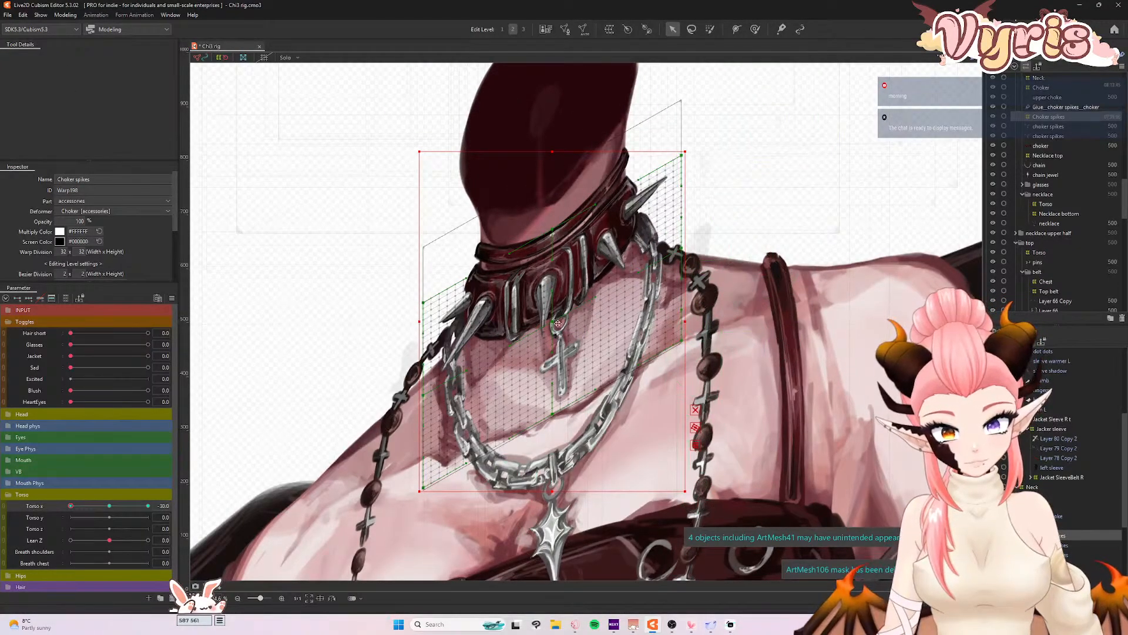
{"action": "left_click", "coordinate": [691, 414]}
{"action": "mouse_move", "coordinate": [554, 327]}
{"action": "left_mouse_down"}
{"action": "mouse_move", "coordinate": [532, 331]}
{"action": "mouse_move", "coordinate": [544, 330]}
{"action": "left_mouse_up"}
{"action": "left_click_drag", "start_coordinate": [519, 420], "coordinate": [525, 423]}
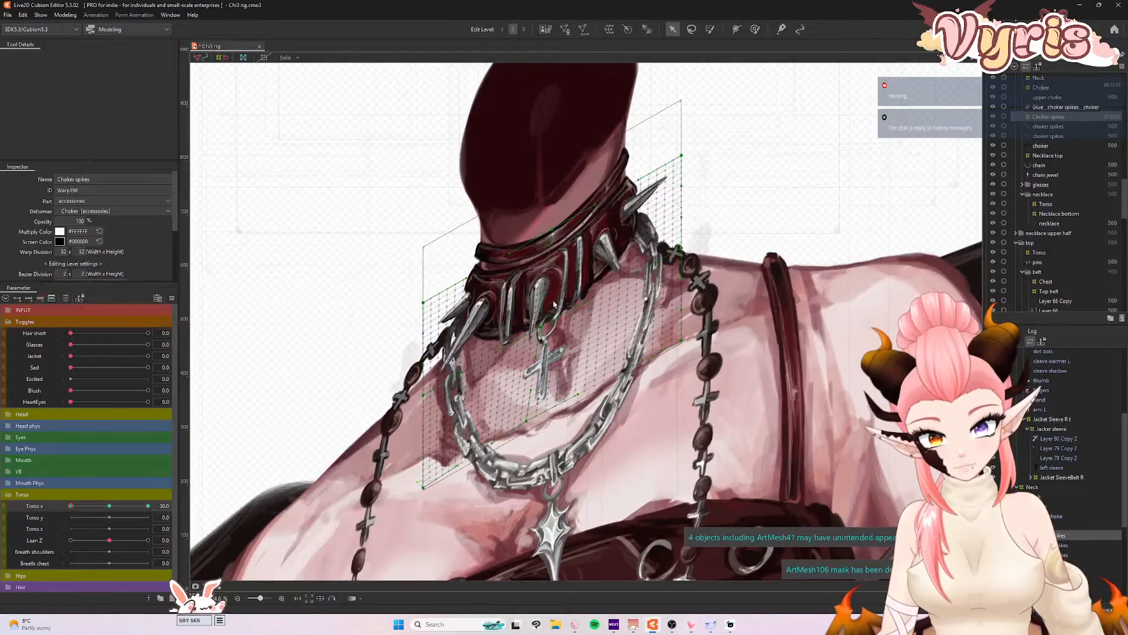
{"action": "left_click_drag", "start_coordinate": [541, 325], "coordinate": [531, 329]}
{"action": "left_click_drag", "start_coordinate": [552, 230], "coordinate": [525, 241]}
{"action": "left_click_drag", "start_coordinate": [534, 330], "coordinate": [527, 331]}
{"action": "mouse_move", "coordinate": [71, 506]}
{"action": "left_mouse_down"}
{"action": "mouse_move", "coordinate": [94, 507]}
{"action": "mouse_move", "coordinate": [63, 513]}
{"action": "left_mouse_up"}
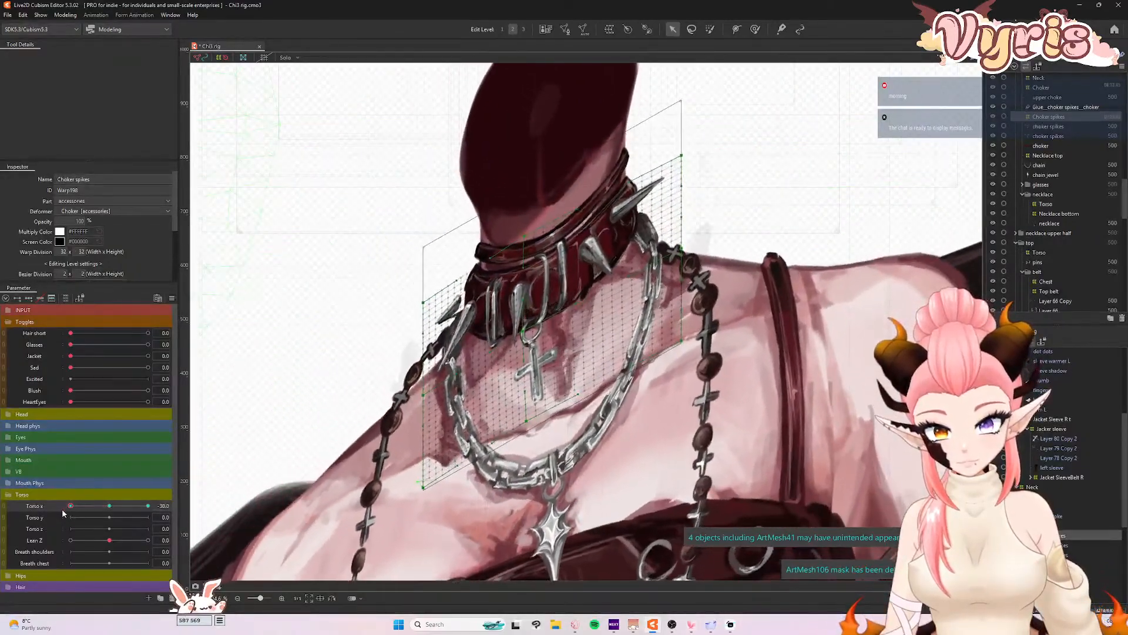
{"action": "left_click", "coordinate": [110, 506]}
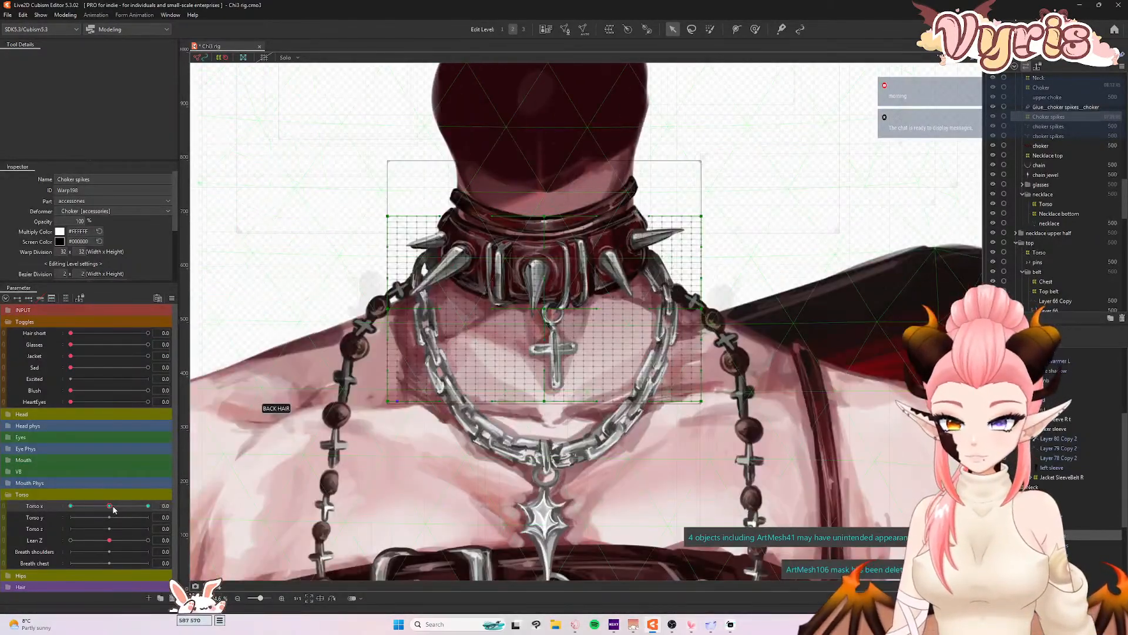
- Rename the choker's warp deformer as "Choker angle"
{"action": "left_click", "coordinate": [1041, 146]}
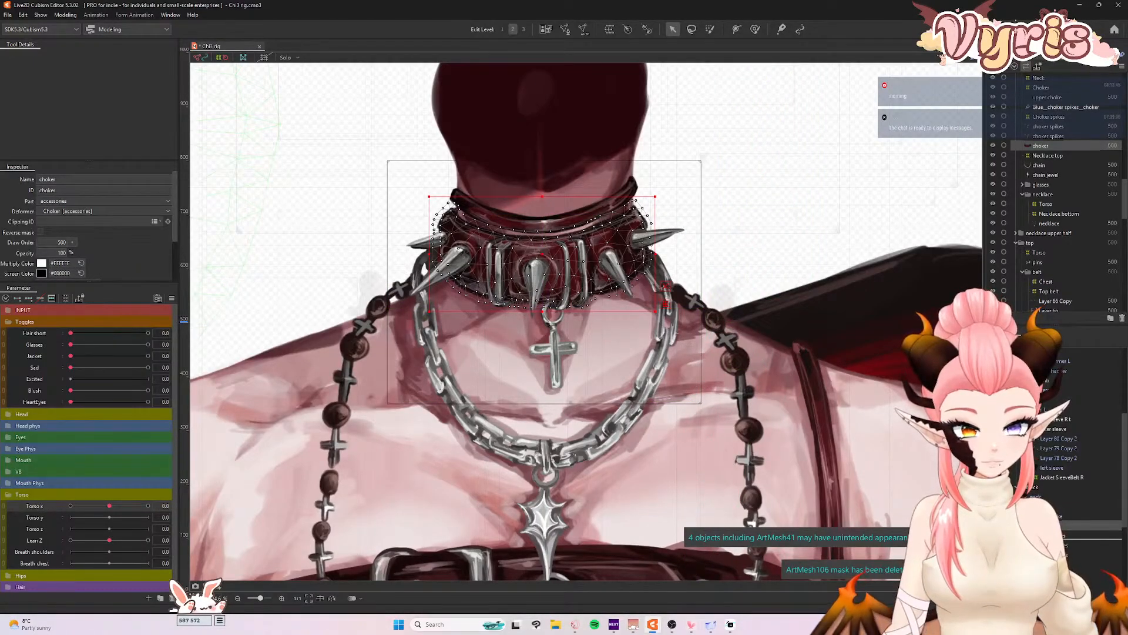
{"action": "left_click_drag", "start_coordinate": [1050, 525], "coordinate": [1051, 536]}
{"action": "left_click", "coordinate": [1051, 525]}
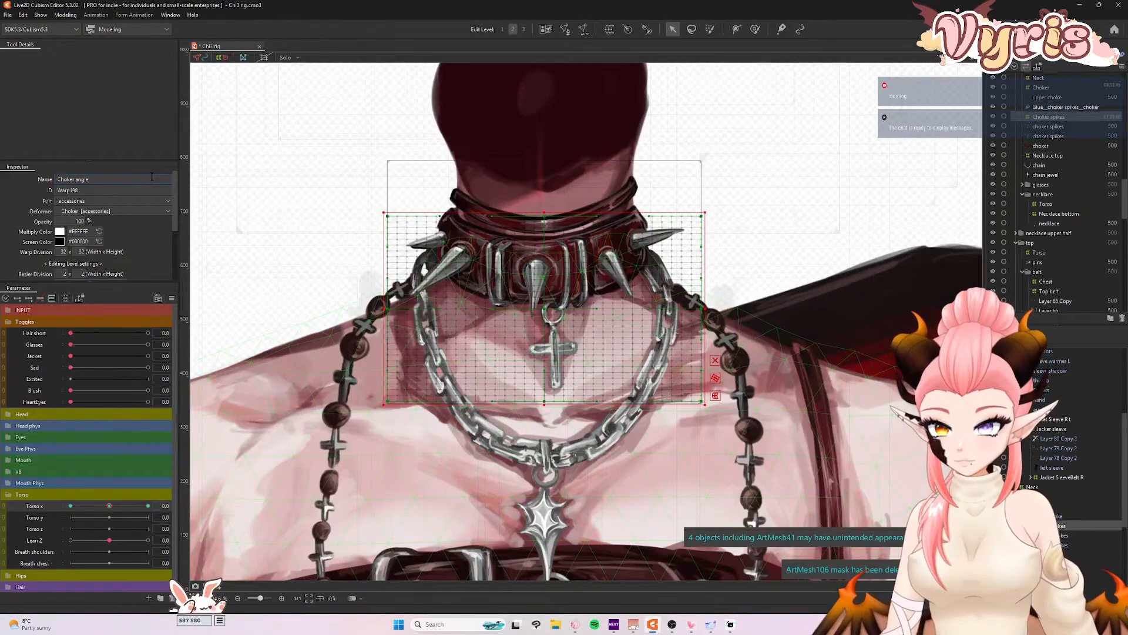
- Pull the upper and middle control points on the deformer's left edge inward at Torso X -30
{"action": "left_click_drag", "start_coordinate": [122, 505], "coordinate": [66, 516]}
{"action": "left_click_drag", "start_coordinate": [424, 302], "coordinate": [449, 293]}
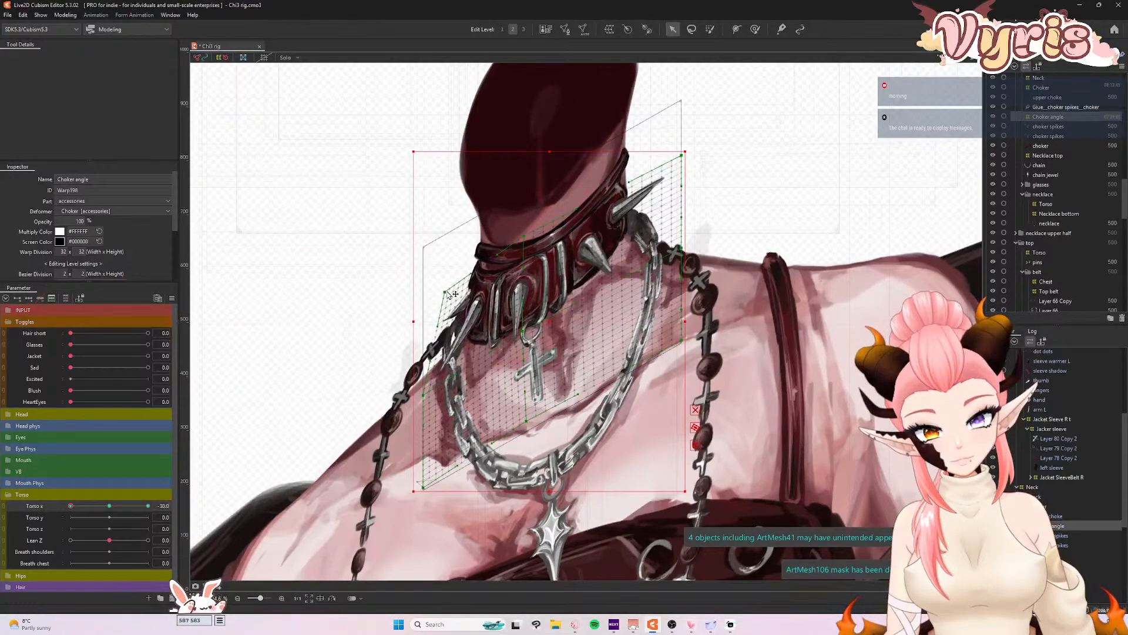
{"action": "left_click_drag", "start_coordinate": [75, 506], "coordinate": [49, 511]}
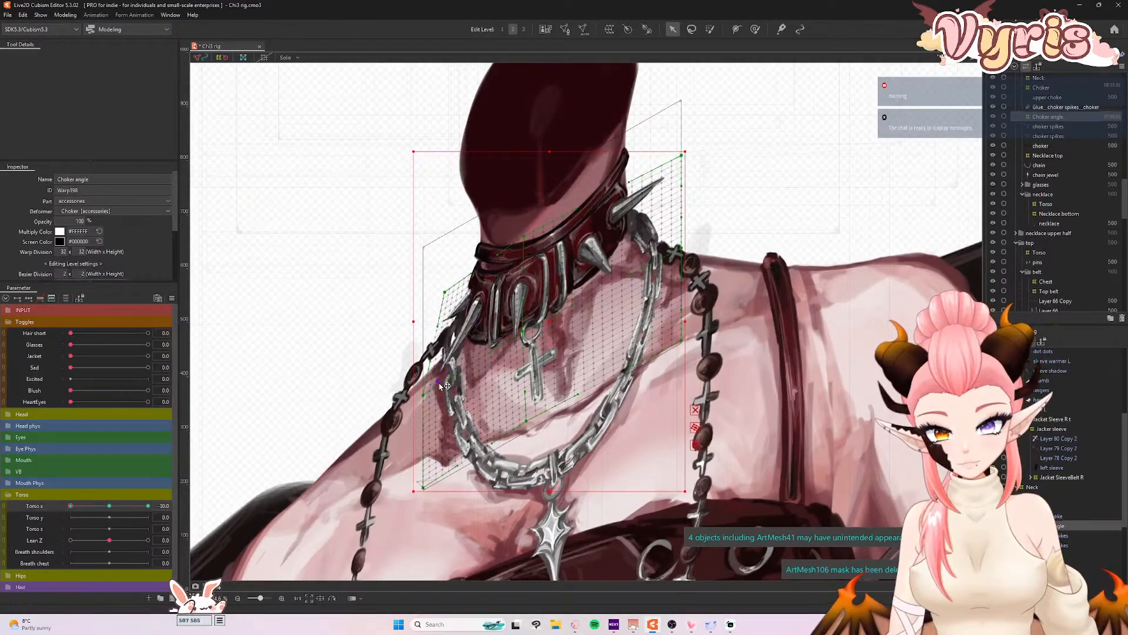
{"action": "left_click_drag", "start_coordinate": [425, 395], "coordinate": [460, 376]}
{"action": "mouse_move", "coordinate": [71, 506]}
{"action": "left_mouse_down"}
{"action": "mouse_move", "coordinate": [100, 504]}
{"action": "mouse_move", "coordinate": [69, 506]}
{"action": "left_mouse_up"}
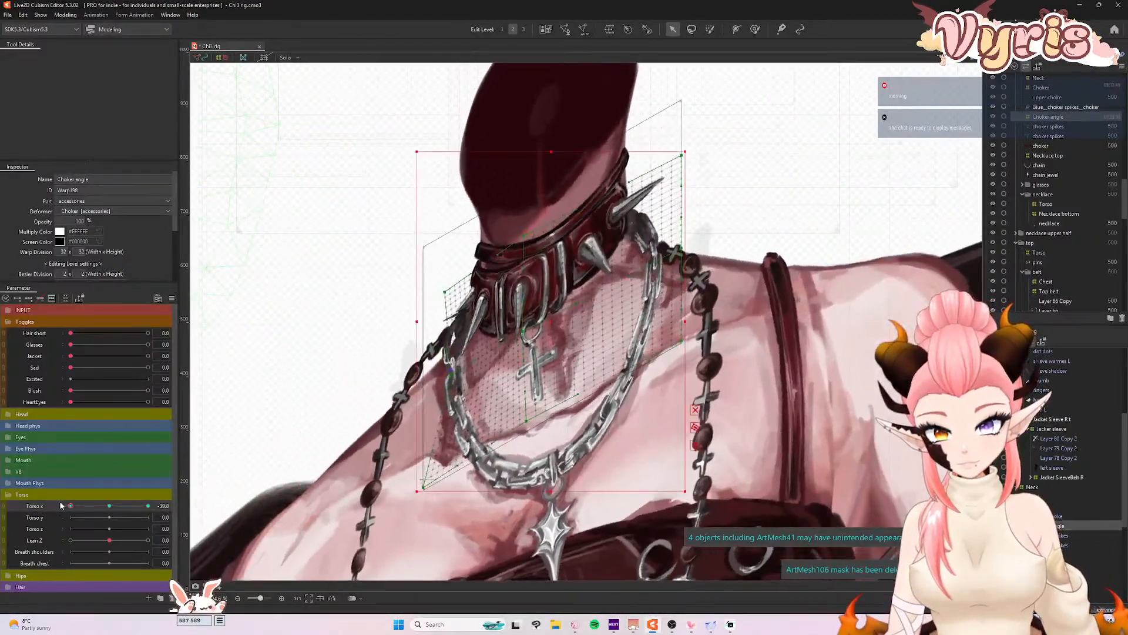
- Shift the deformer's top-centre point slightly right and stretch its right-edge control points outward at Torso X -30
{"action": "left_click_drag", "start_coordinate": [527, 239], "coordinate": [537, 235]}
{"action": "left_click_drag", "start_coordinate": [684, 158], "coordinate": [694, 130]}
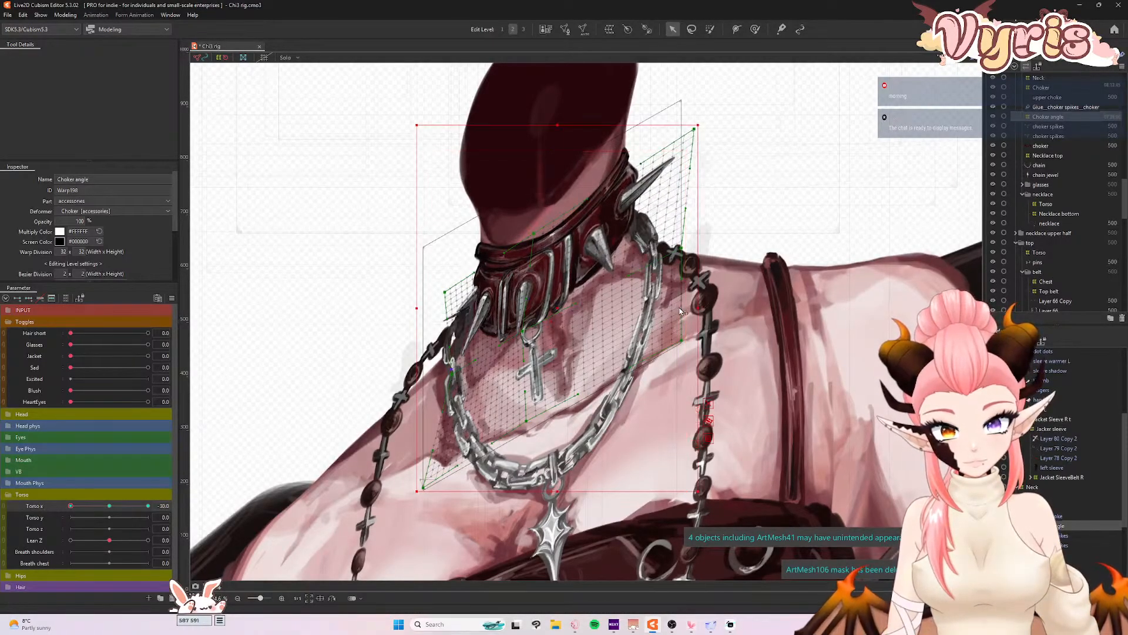
{"action": "left_click_drag", "start_coordinate": [688, 248], "coordinate": [721, 239]}
{"action": "mouse_move", "coordinate": [80, 508]}
{"action": "left_mouse_down"}
{"action": "mouse_move", "coordinate": [105, 508]}
{"action": "mouse_move", "coordinate": [62, 511]}
{"action": "left_mouse_up"}
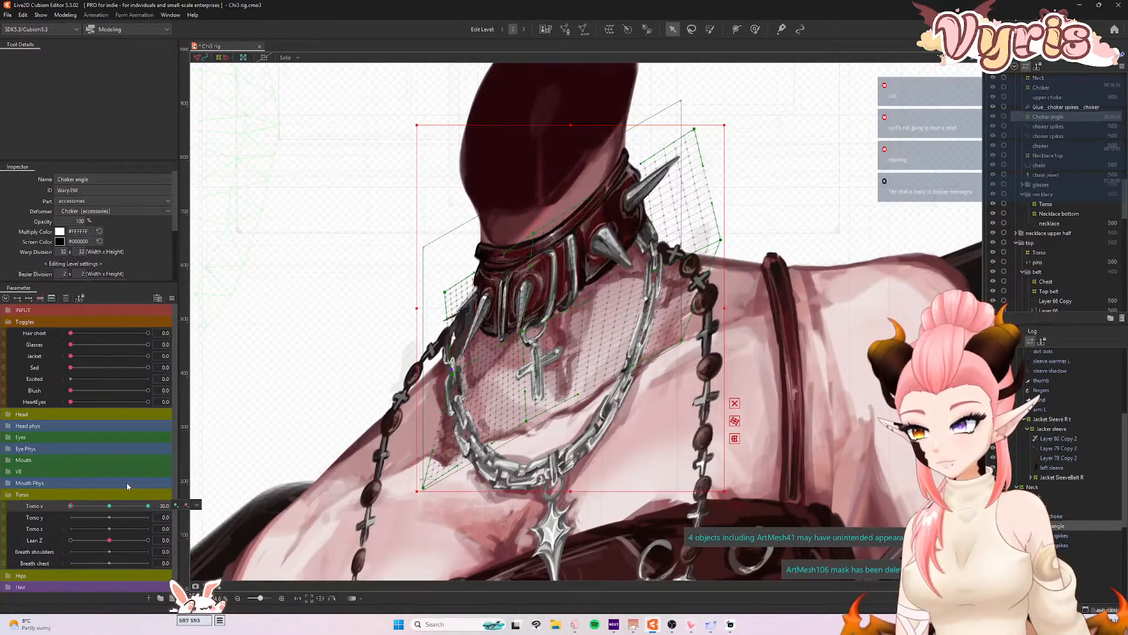
- Fine-tune the deformer's centre and top points and move its left-edge points slightly outward at Torso X -30
{"action": "left_click_drag", "start_coordinate": [531, 331], "coordinate": [540, 330]}
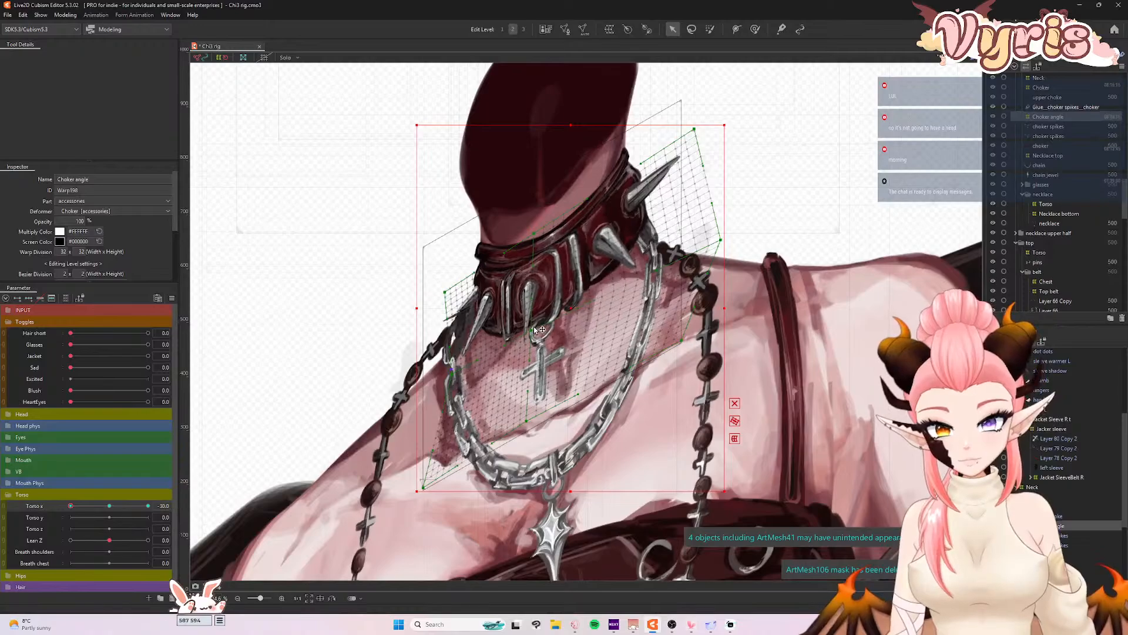
{"action": "left_click_drag", "start_coordinate": [537, 234], "coordinate": [544, 229]}
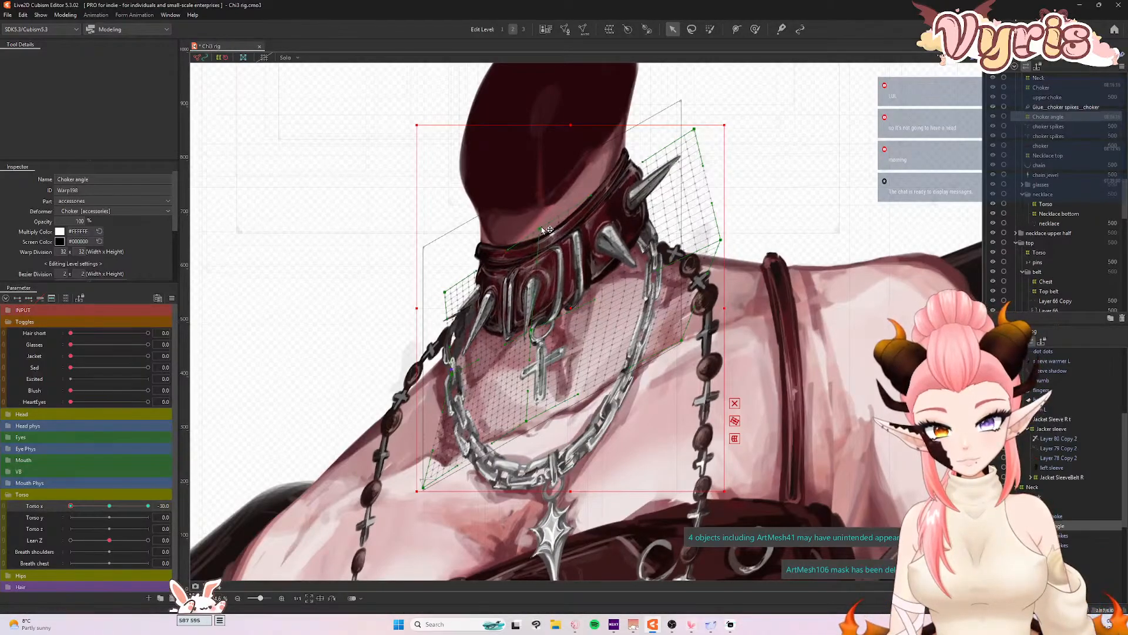
{"action": "left_click_drag", "start_coordinate": [695, 130], "coordinate": [693, 124]}
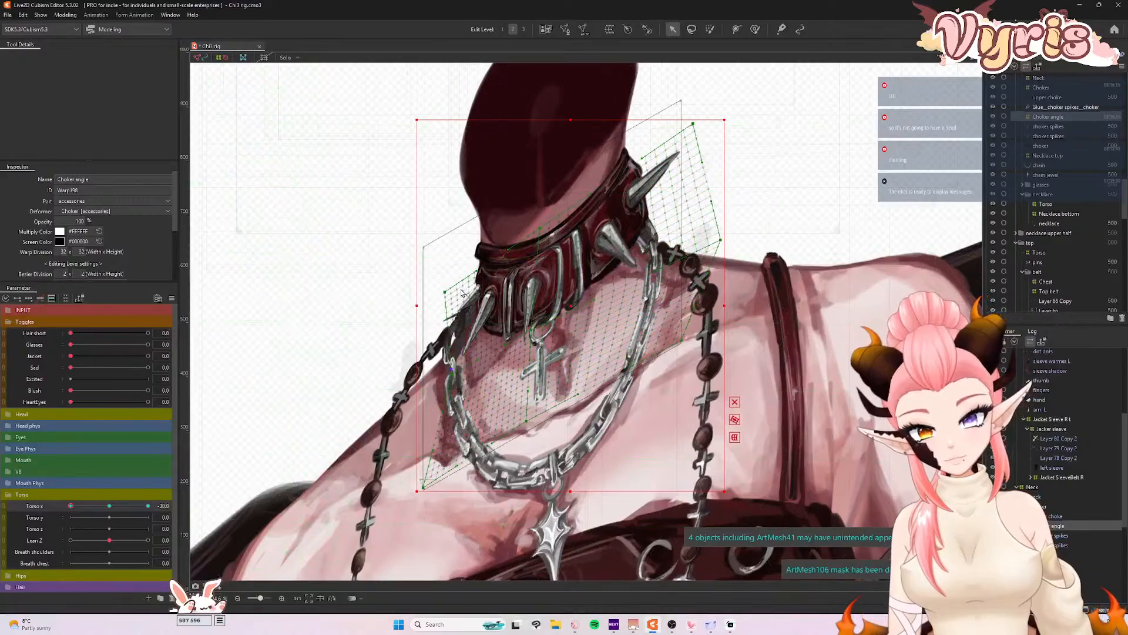
{"action": "left_click_drag", "start_coordinate": [444, 293], "coordinate": [435, 284]}
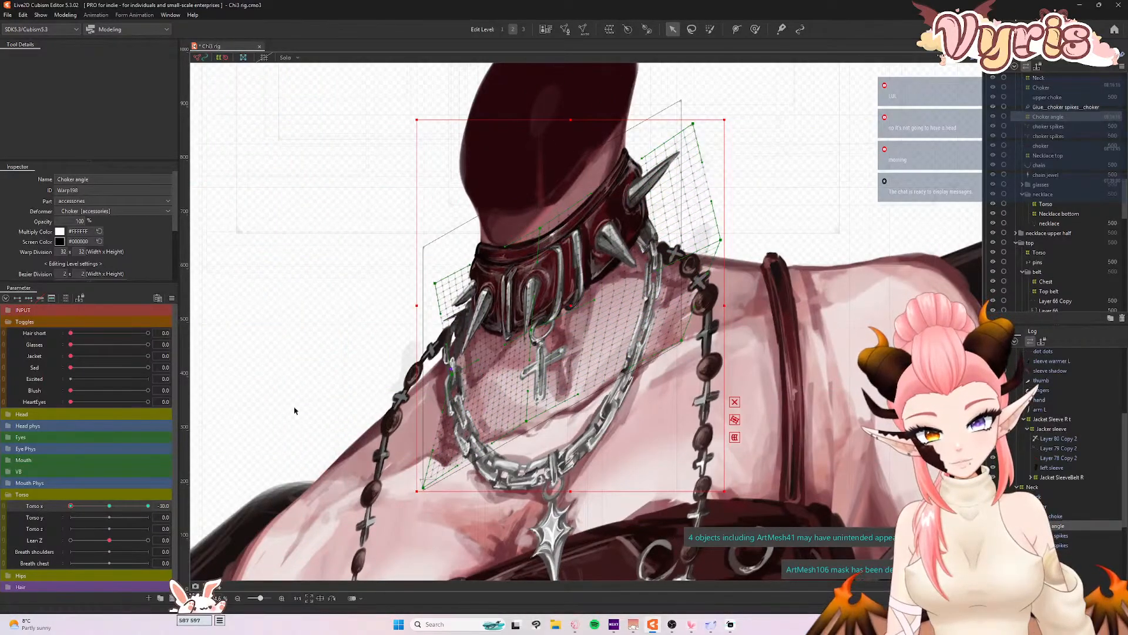
{"action": "mouse_move", "coordinate": [71, 506]}
{"action": "left_mouse_down"}
{"action": "mouse_move", "coordinate": [108, 506]}
{"action": "mouse_move", "coordinate": [56, 510]}
{"action": "left_mouse_up"}
{"action": "left_click_drag", "start_coordinate": [454, 375], "coordinate": [438, 375]}
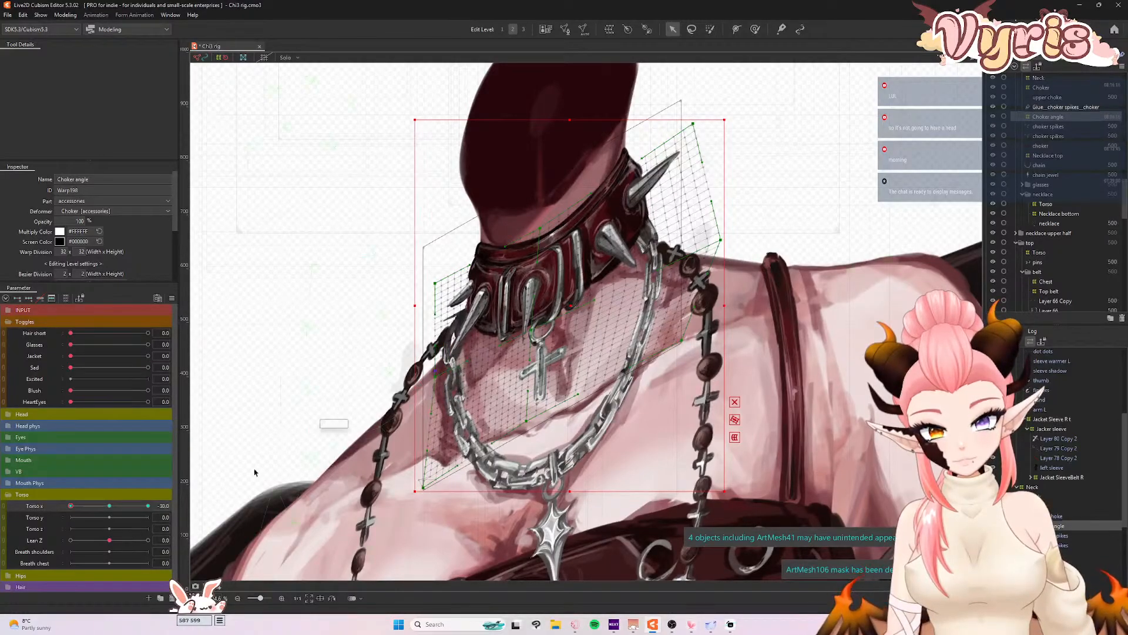
{"action": "mouse_move", "coordinate": [71, 505]}
{"action": "left_mouse_down"}
{"action": "mouse_move", "coordinate": [88, 506]}
{"action": "mouse_move", "coordinate": [56, 510]}
{"action": "left_mouse_up"}
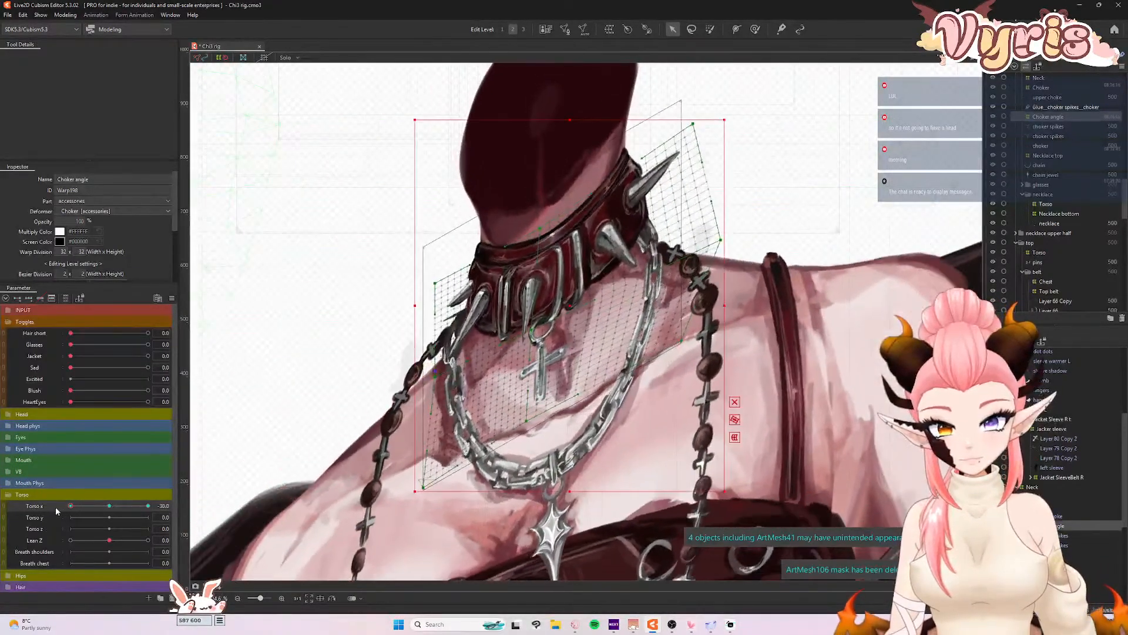
- Reduce the deform brush to about 299 px and reshape the deformer's grid around the choker and pendant at Torso X -30
{"action": "left_click", "coordinate": [758, 30]}
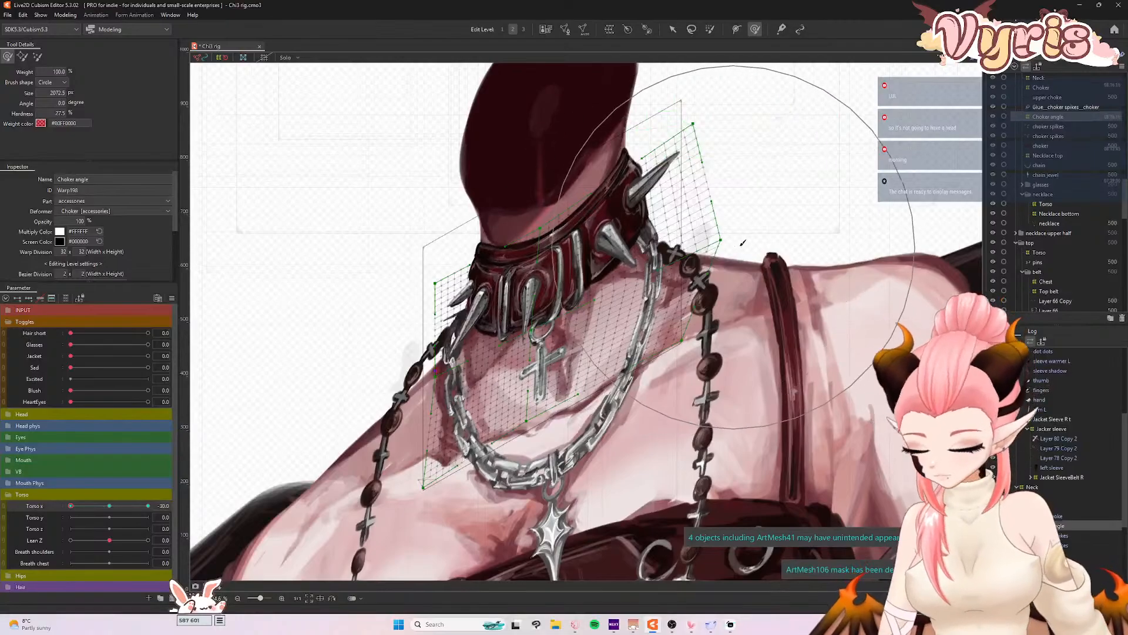
{"action": "mouse_move", "coordinate": [649, 235]}
{"action": "left_mouse_down"}
{"action": "mouse_move", "coordinate": [415, 239]}
{"action": "mouse_move", "coordinate": [116, 265]}
{"action": "left_mouse_up"}
{"action": "left_click_drag", "start_coordinate": [979, 197], "coordinate": [492, 217]}
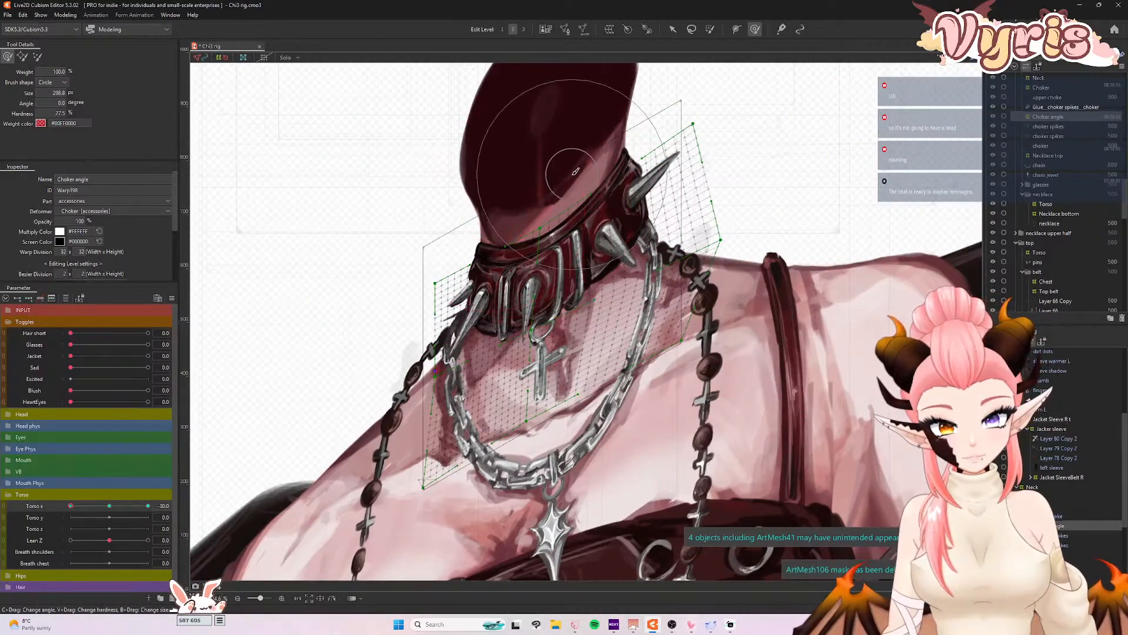
{"action": "left_click_drag", "start_coordinate": [556, 179], "coordinate": [562, 182]}
{"action": "left_click_drag", "start_coordinate": [611, 315], "coordinate": [619, 324]}
{"action": "left_click_drag", "start_coordinate": [517, 397], "coordinate": [517, 386]}
{"action": "left_click_drag", "start_coordinate": [454, 404], "coordinate": [457, 395]}
{"action": "mouse_move", "coordinate": [72, 510]}
{"action": "left_mouse_down"}
{"action": "mouse_move", "coordinate": [109, 507]}
{"action": "mouse_move", "coordinate": [71, 506]}
{"action": "left_mouse_up"}
- Nudge the choker's front spikes and the cross pendant slightly right with the deform brush
{"action": "left_click_drag", "start_coordinate": [603, 246], "coordinate": [611, 256]}
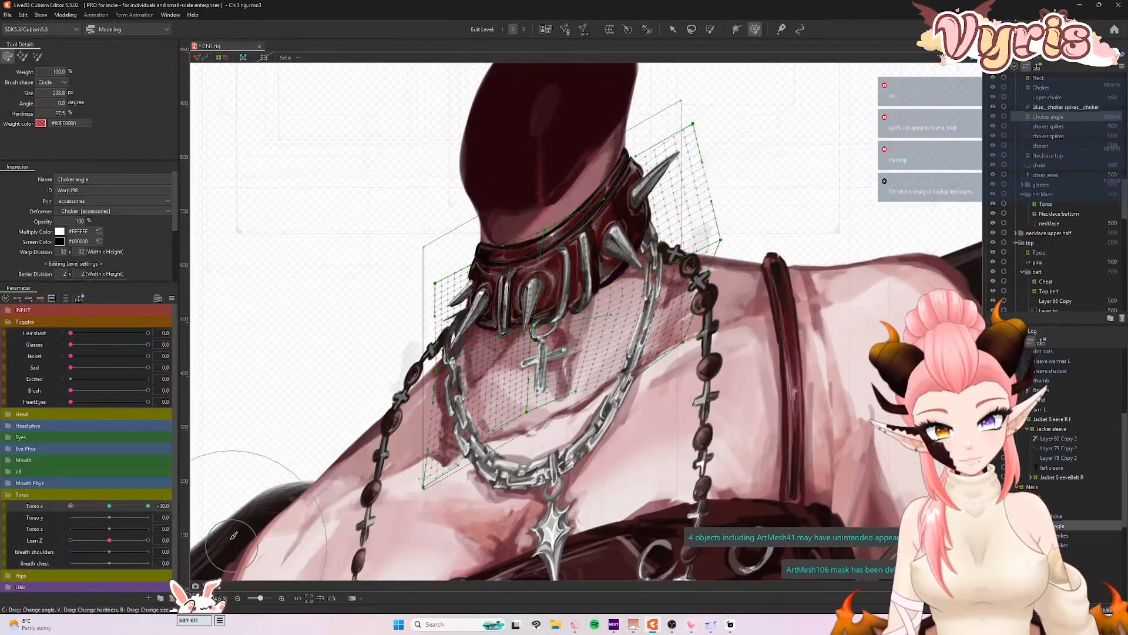
{"action": "mouse_move", "coordinate": [71, 506]}
{"action": "left_mouse_down"}
{"action": "mouse_move", "coordinate": [103, 507]}
{"action": "mouse_move", "coordinate": [51, 506]}
{"action": "left_mouse_up"}
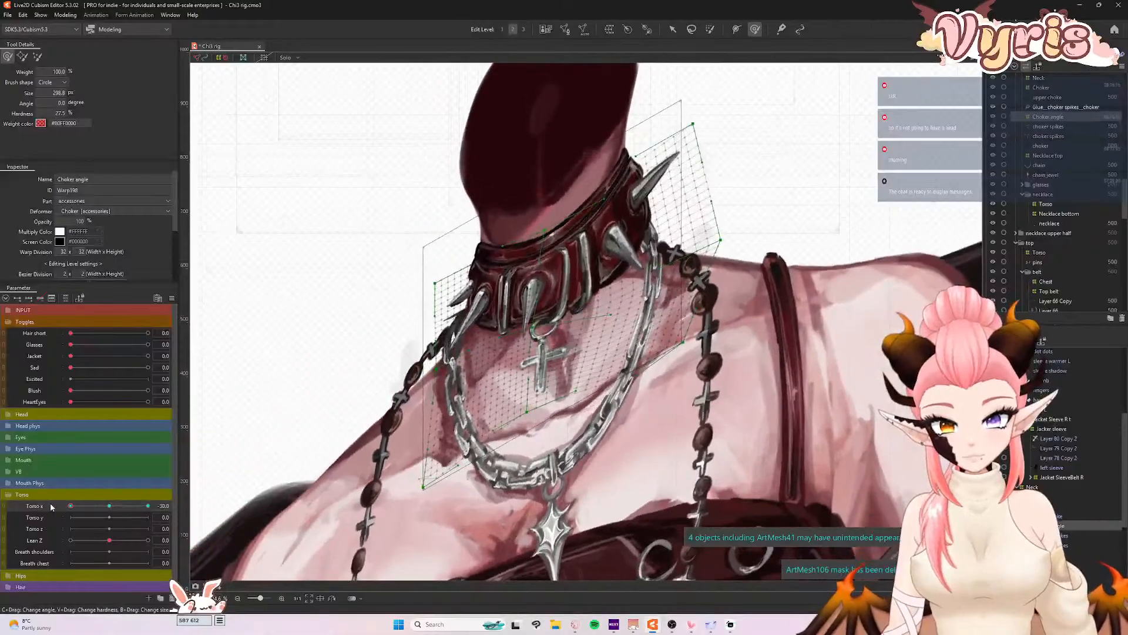
{"action": "left_click_drag", "start_coordinate": [523, 305], "coordinate": [526, 308]}
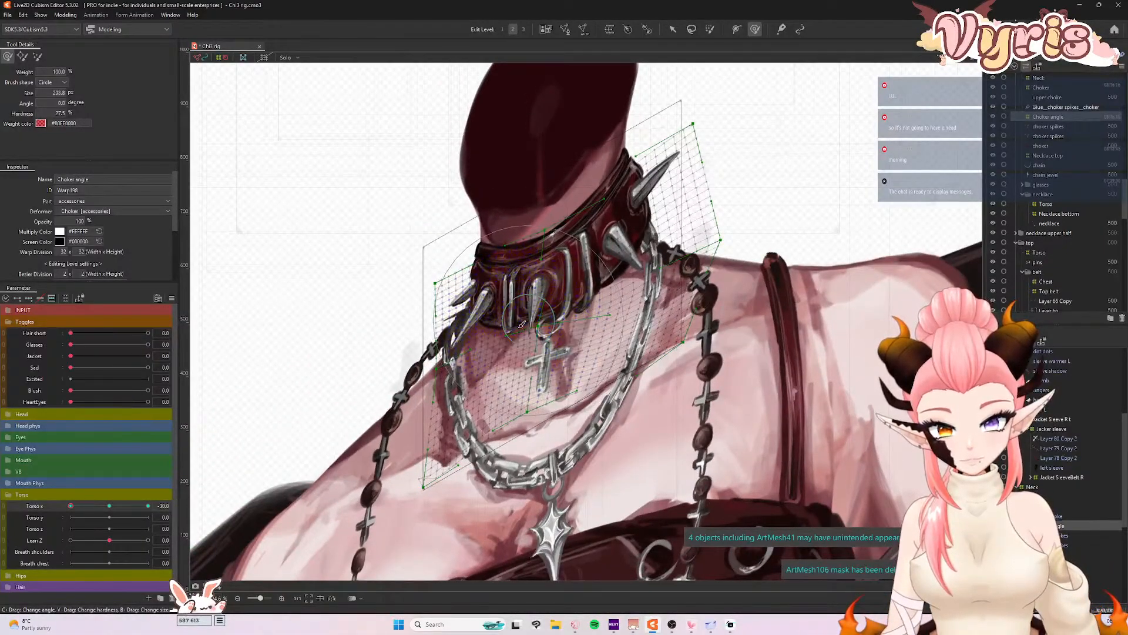
{"action": "mouse_move", "coordinate": [69, 509]}
{"action": "left_mouse_down"}
{"action": "mouse_move", "coordinate": [110, 509]}
{"action": "mouse_move", "coordinate": [70, 508]}
{"action": "left_mouse_up"}
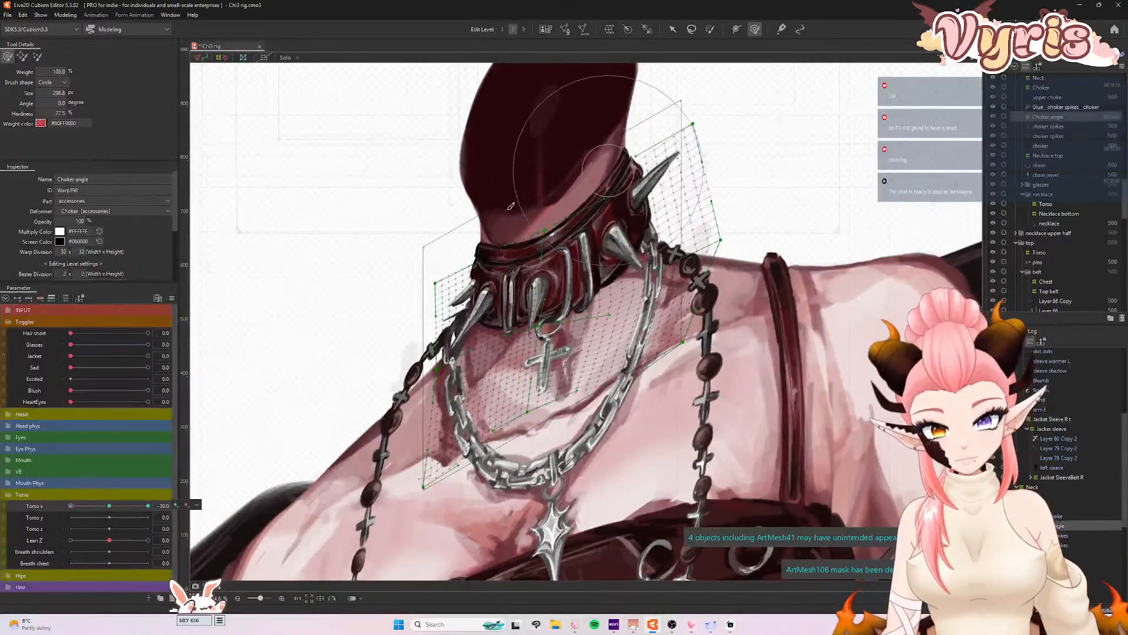
- Refine the choker's upper rim and the area around its rightmost spike with a smaller deform brush
{"action": "left_click_drag", "start_coordinate": [472, 224], "coordinate": [469, 232]}
{"action": "left_click_drag", "start_coordinate": [563, 172], "coordinate": [572, 180]}
{"action": "left_click_drag", "start_coordinate": [652, 108], "coordinate": [646, 113]}
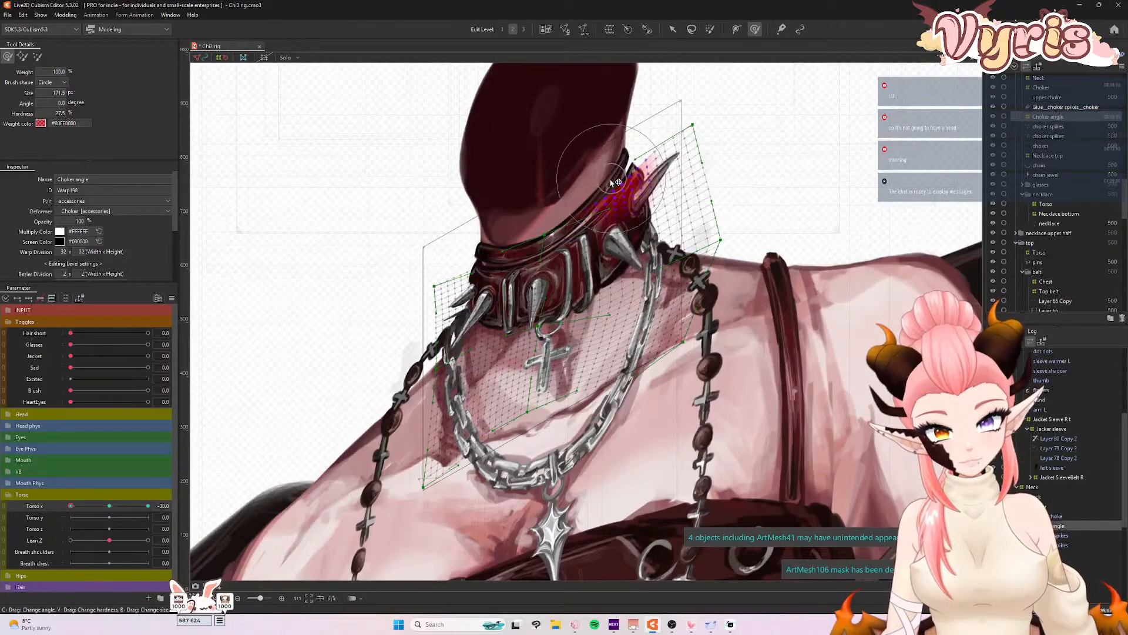
{"action": "left_click_drag", "start_coordinate": [92, 508], "coordinate": [66, 511]}
{"action": "key", "text": "b"}
{"action": "mouse_move", "coordinate": [641, 154]}
{"action": "left_mouse_down"}
{"action": "mouse_move", "coordinate": [698, 153]}
{"action": "mouse_move", "coordinate": [624, 151]}
{"action": "mouse_move", "coordinate": [664, 160]}
{"action": "mouse_move", "coordinate": [657, 165]}
{"action": "mouse_move", "coordinate": [691, 150]}
{"action": "left_mouse_up"}
{"action": "key", "text": "b"}
{"action": "key", "text": "b"}
{"action": "scroll", "coordinate": [424, 274], "scroll_direction": "down", "scroll_amount": 5}
{"action": "scroll", "coordinate": [478, 244], "scroll_direction": "up", "scroll_amount": 5}
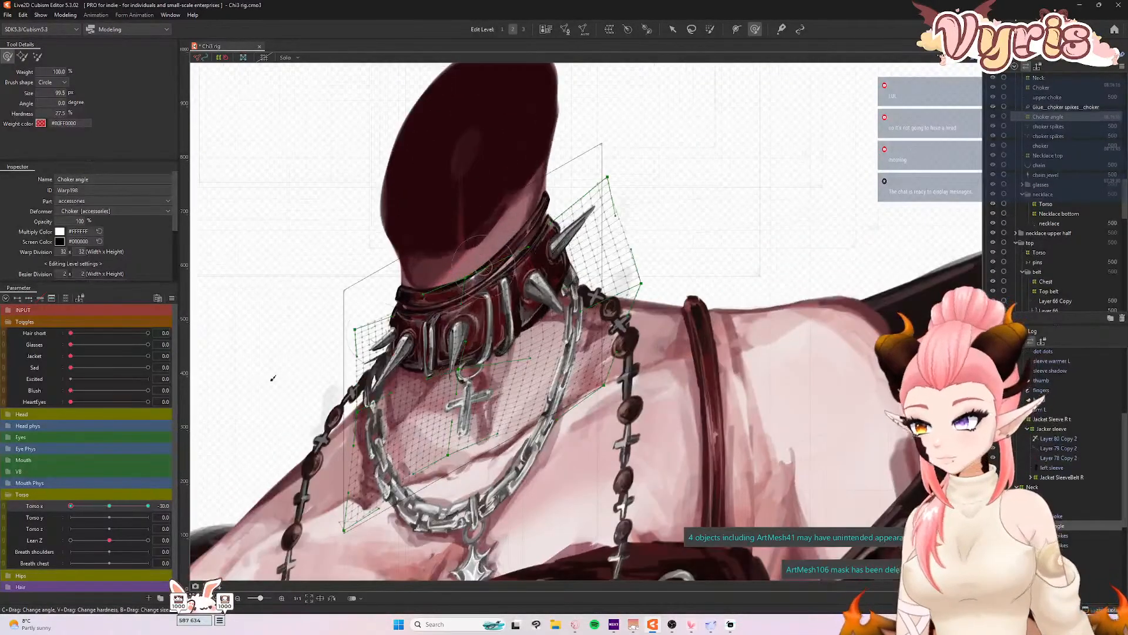
{"action": "left_click_drag", "start_coordinate": [71, 506], "coordinate": [48, 521]}
- Adjust the choker's right front spike and lower edge with the deform brush, undoing the final stroke near the left studs
{"action": "key", "text": "b"}
{"action": "mouse_move", "coordinate": [489, 301]}
{"action": "left_mouse_down"}
{"action": "mouse_move", "coordinate": [542, 326]}
{"action": "mouse_move", "coordinate": [562, 322]}
{"action": "mouse_move", "coordinate": [530, 311]}
{"action": "left_mouse_up"}
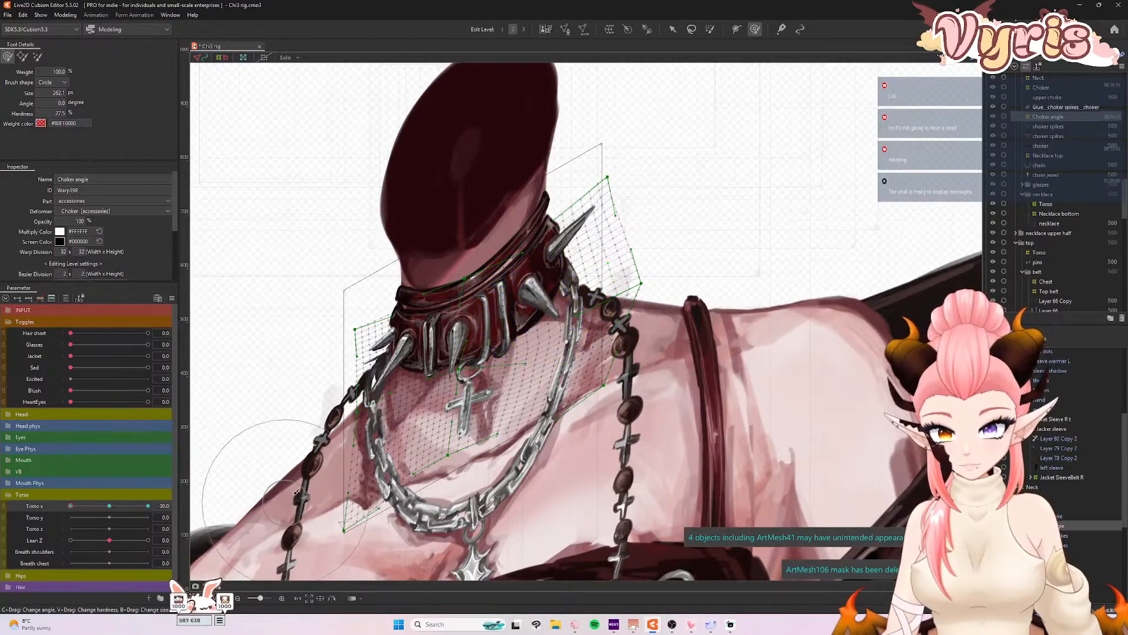
{"action": "mouse_move", "coordinate": [71, 506]}
{"action": "left_mouse_down"}
{"action": "mouse_move", "coordinate": [115, 509]}
{"action": "mouse_move", "coordinate": [70, 510]}
{"action": "left_mouse_up"}
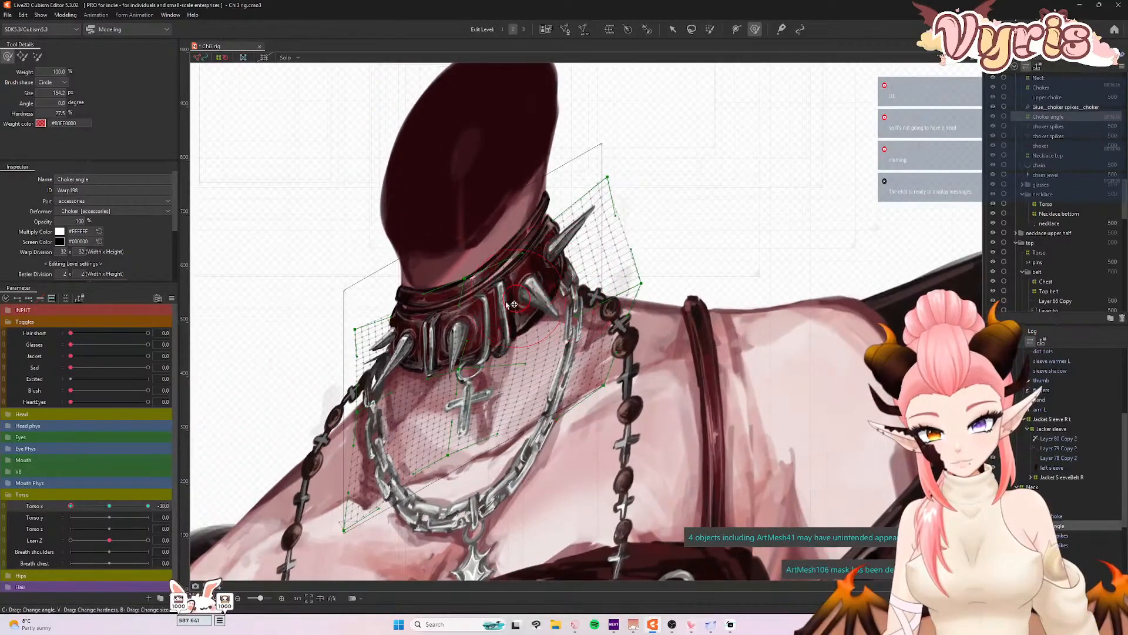
{"action": "left_click_drag", "start_coordinate": [555, 276], "coordinate": [629, 305]}
{"action": "mouse_move", "coordinate": [546, 280]}
{"action": "left_mouse_down"}
{"action": "mouse_move", "coordinate": [573, 273]}
{"action": "mouse_move", "coordinate": [549, 347]}
{"action": "left_mouse_up"}
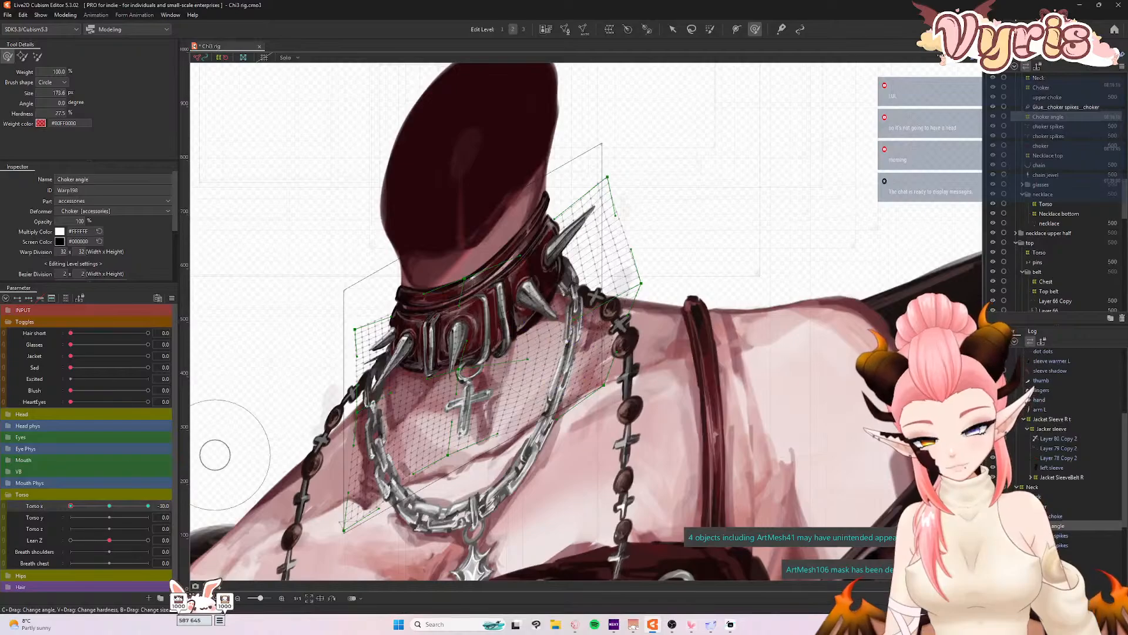
{"action": "mouse_move", "coordinate": [74, 509]}
{"action": "left_mouse_down"}
{"action": "mouse_move", "coordinate": [109, 509]}
{"action": "mouse_move", "coordinate": [71, 508]}
{"action": "left_mouse_up"}
{"action": "left_click_drag", "start_coordinate": [565, 310], "coordinate": [579, 322]}
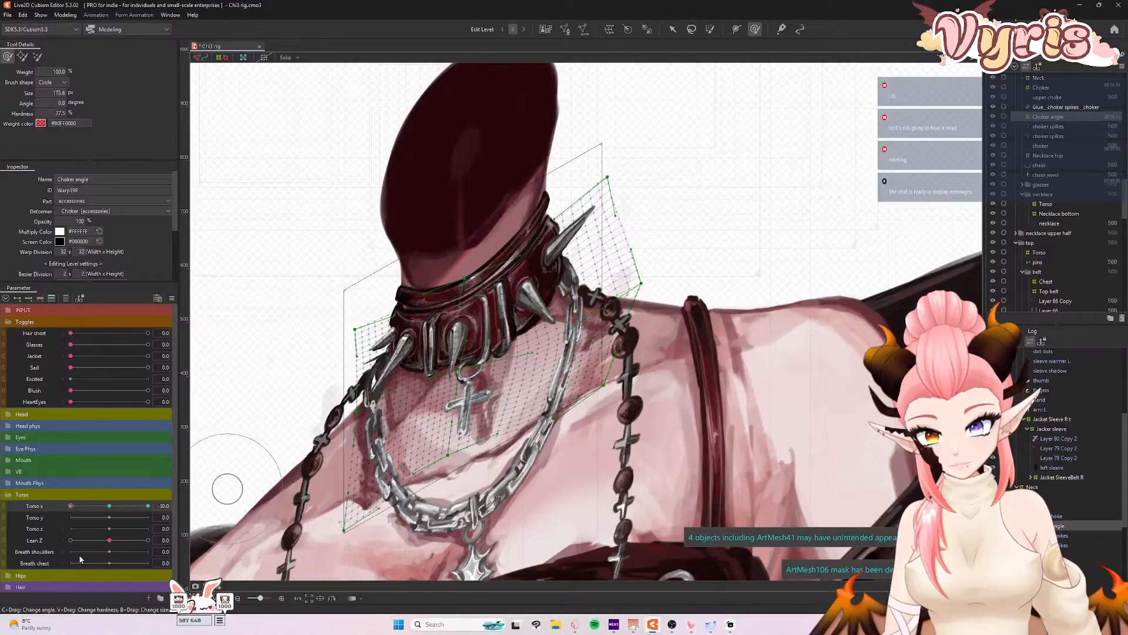
{"action": "mouse_move", "coordinate": [73, 511]}
{"action": "left_mouse_down"}
{"action": "mouse_move", "coordinate": [95, 510]}
{"action": "mouse_move", "coordinate": [66, 512]}
{"action": "left_mouse_up"}
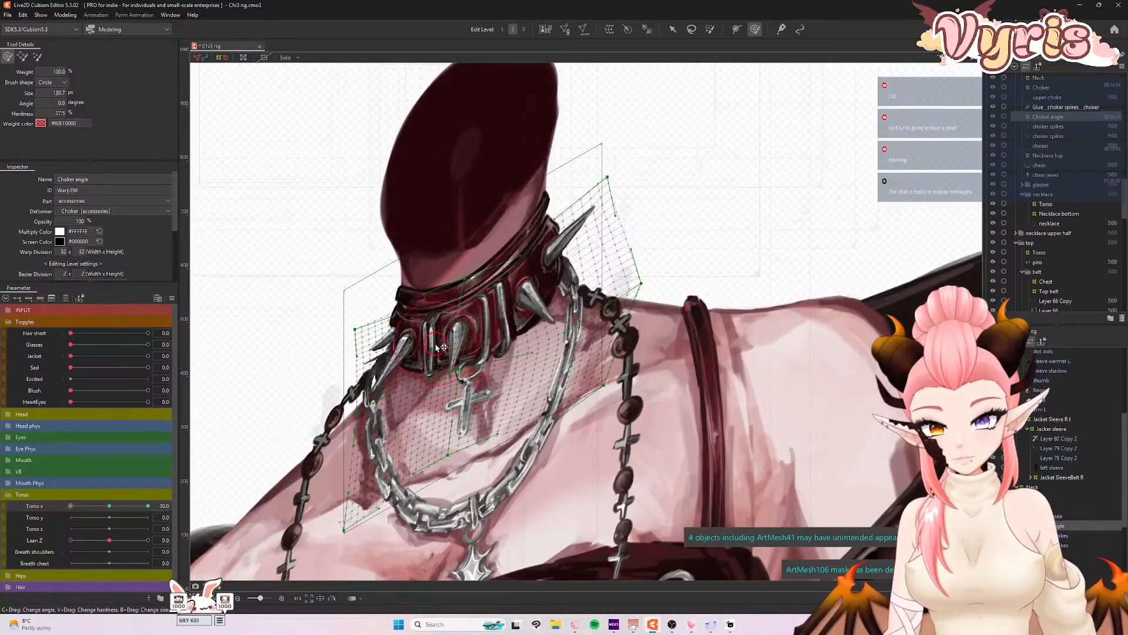
{"action": "left_click_drag", "start_coordinate": [435, 330], "coordinate": [431, 330]}
{"action": "key", "text": "ctrl+z"}
- Mirror the Choker angle deformer's Torso X -30 shape to the opposite side with motion inversion
{"action": "scroll", "coordinate": [429, 332], "scroll_direction": "down", "scroll_amount": 2}
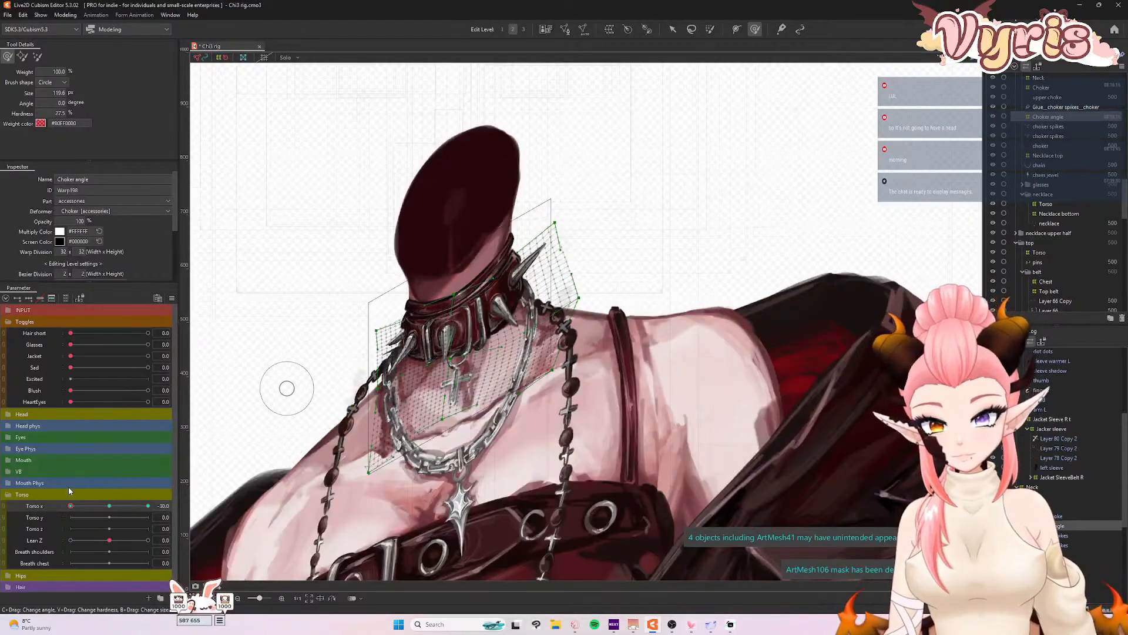
{"action": "left_click_drag", "start_coordinate": [77, 509], "coordinate": [57, 506]}
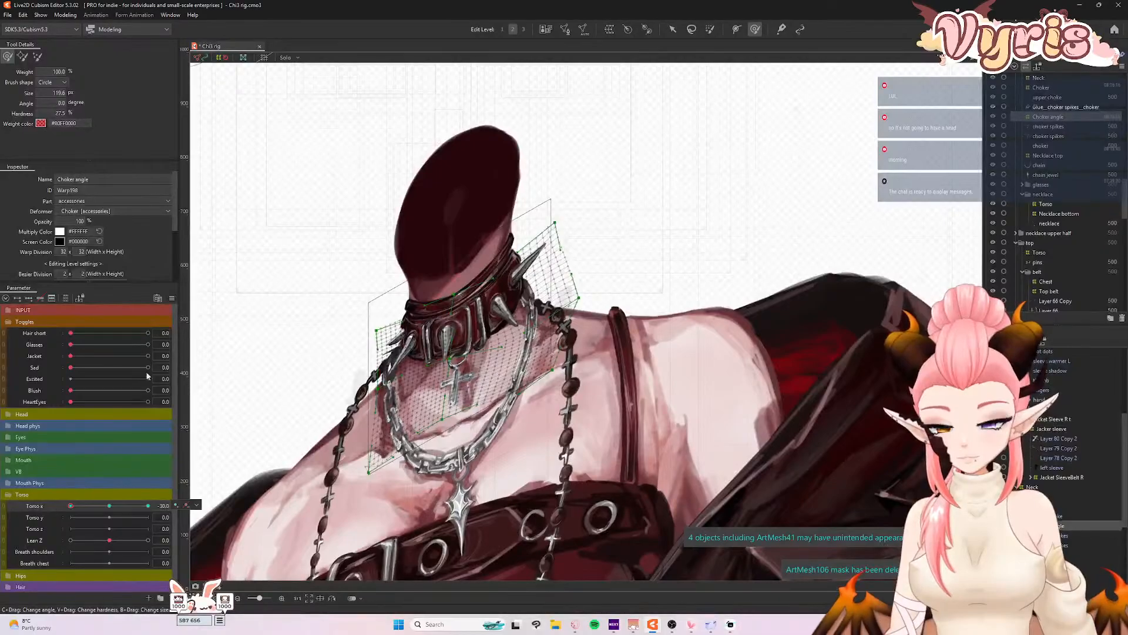
{"action": "left_click", "coordinate": [172, 299]}
{"action": "left_click", "coordinate": [219, 370]}
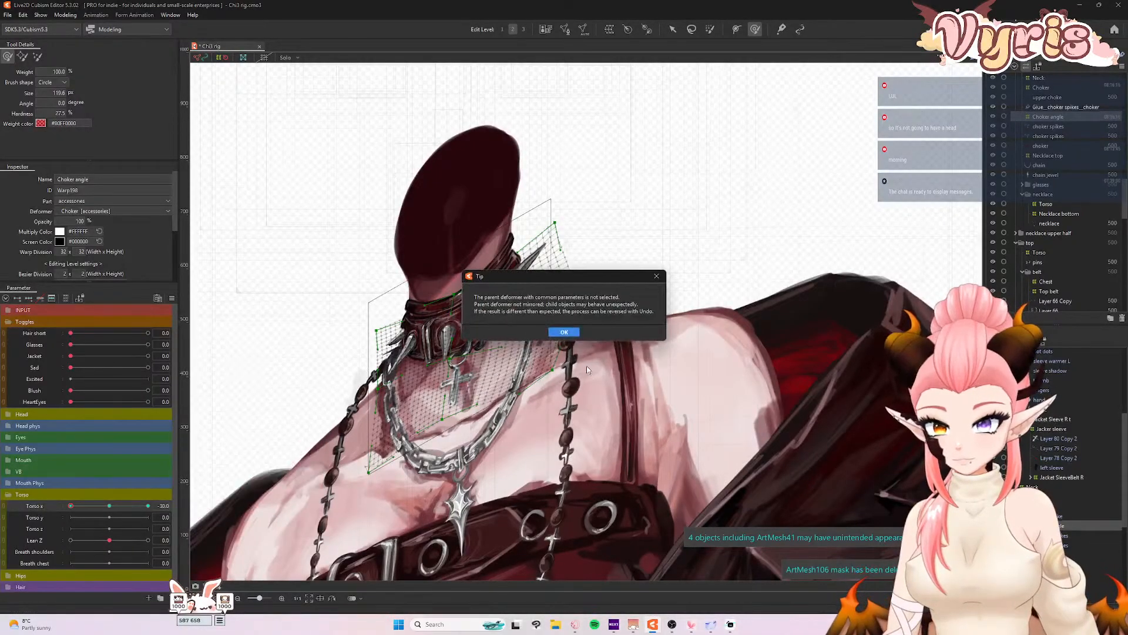
{"action": "left_click", "coordinate": [565, 332]}
{"action": "left_click", "coordinate": [546, 397]}
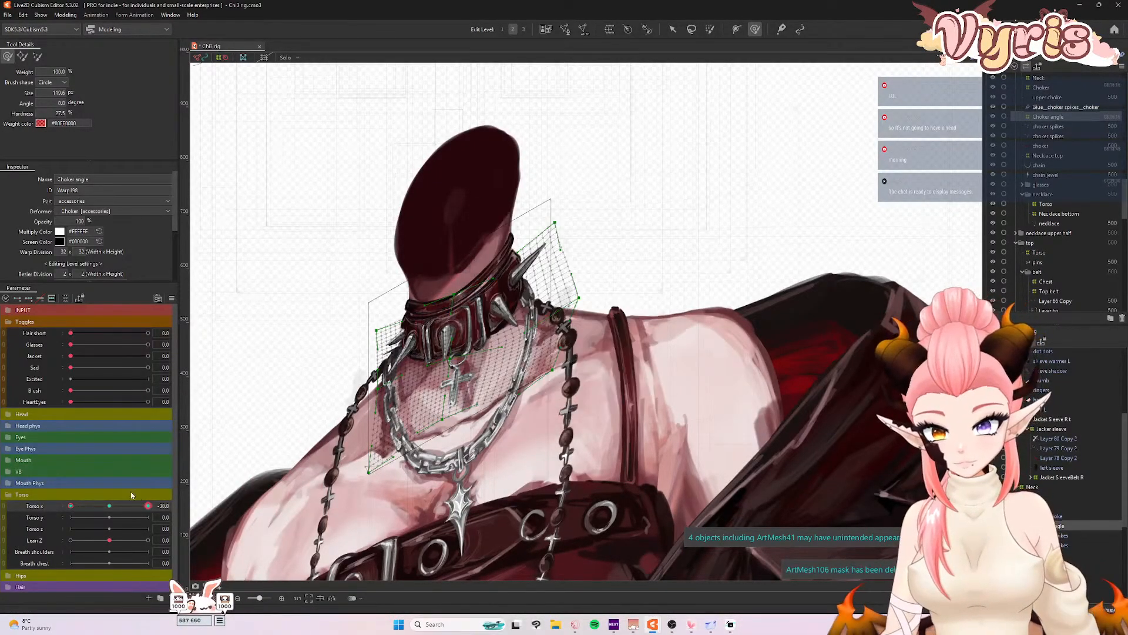
- At Torso X -30, move the Necklace top deformer's centre, lower left edge and bottom points leftward so the chain and star pendant follow the turn
{"action": "left_click_drag", "start_coordinate": [60, 516], "coordinate": [205, 524]}
{"action": "left_click", "coordinate": [114, 509]}
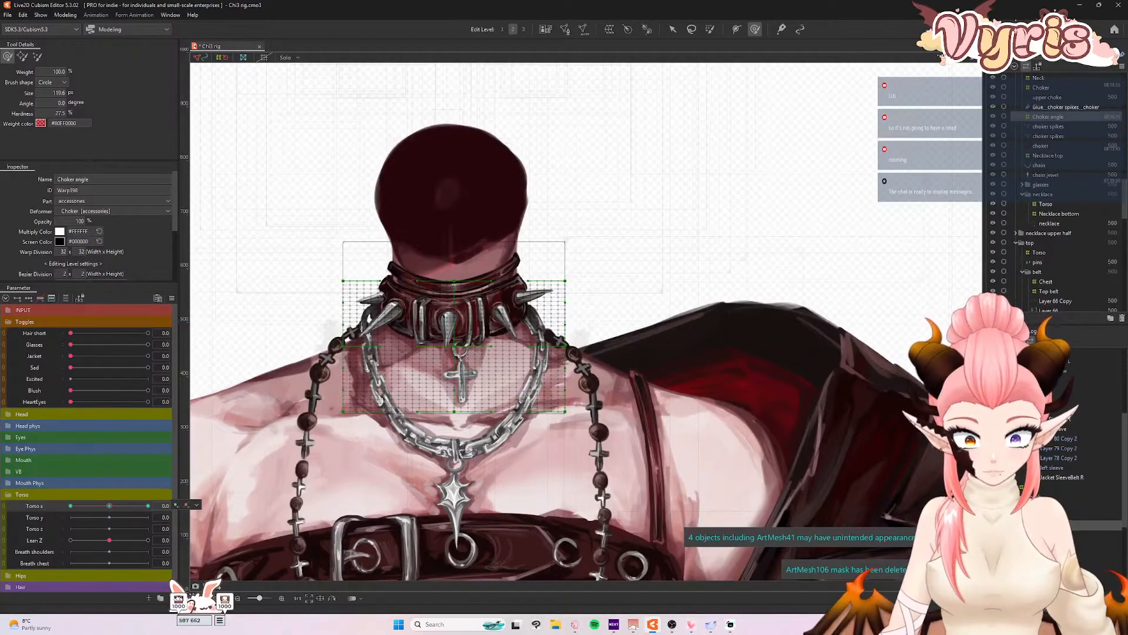
{"action": "left_click", "coordinate": [1048, 156]}
{"action": "left_click_drag", "start_coordinate": [99, 510], "coordinate": [24, 506]}
{"action": "scroll", "coordinate": [567, 176], "scroll_direction": "down", "scroll_amount": 3}
{"action": "scroll", "coordinate": [514, 349], "scroll_direction": "up", "scroll_amount": 3}
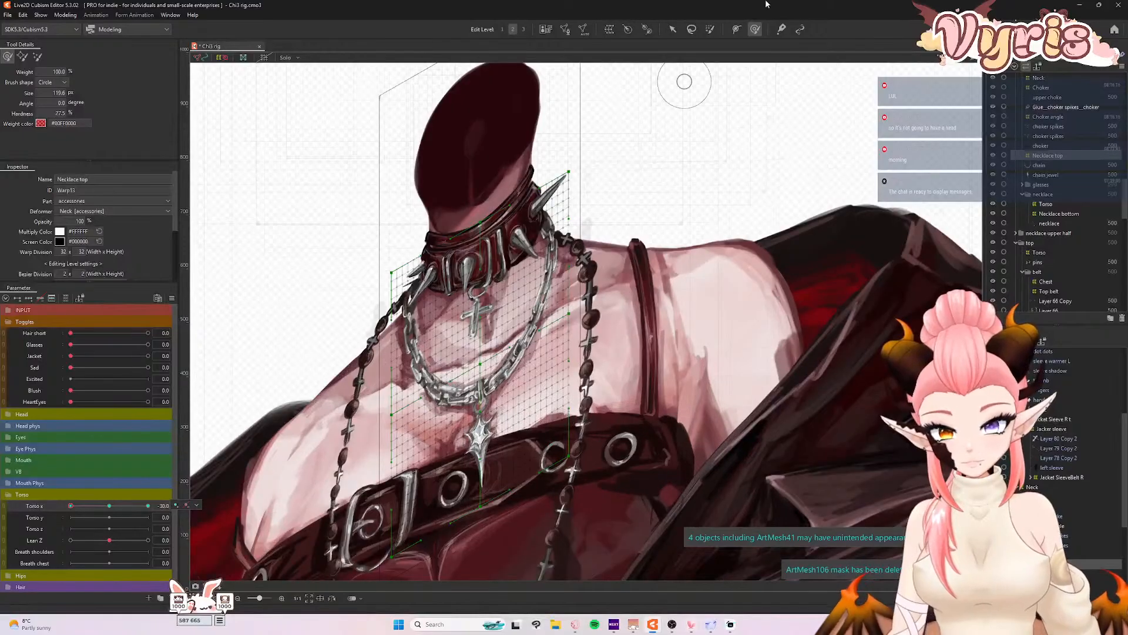
{"action": "left_click", "coordinate": [674, 31]}
{"action": "left_click_drag", "start_coordinate": [461, 416], "coordinate": [480, 363]}
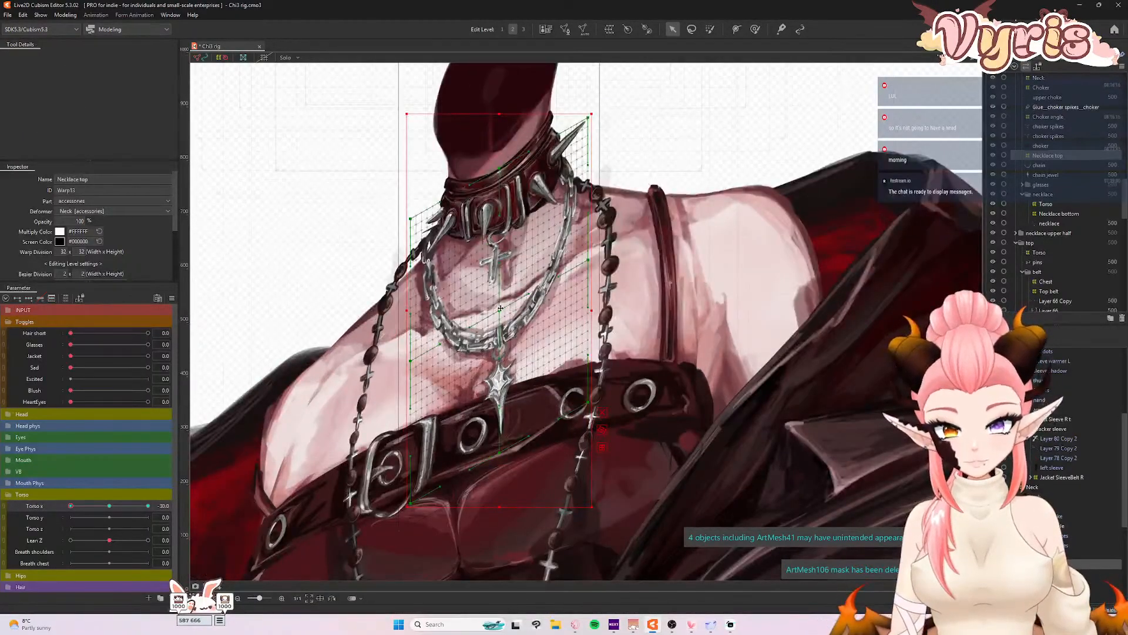
{"action": "left_click_drag", "start_coordinate": [500, 310], "coordinate": [479, 311]}
{"action": "left_click_drag", "start_coordinate": [411, 361], "coordinate": [396, 359]}
{"action": "left_click_drag", "start_coordinate": [500, 453], "coordinate": [463, 458]}
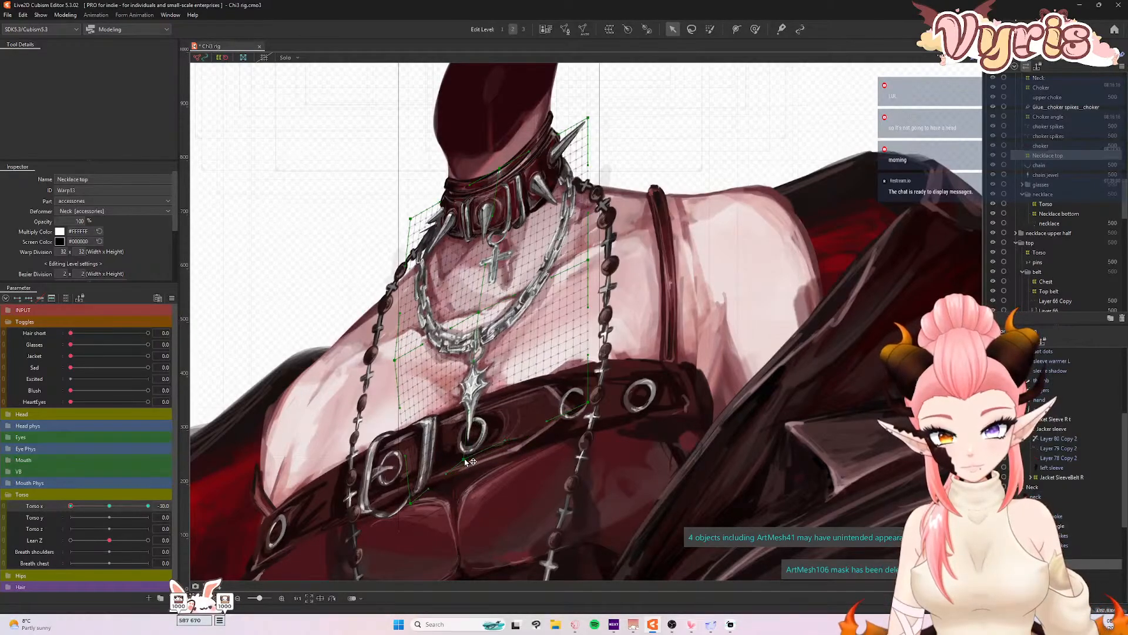
{"action": "left_click_drag", "start_coordinate": [411, 503], "coordinate": [388, 508]}
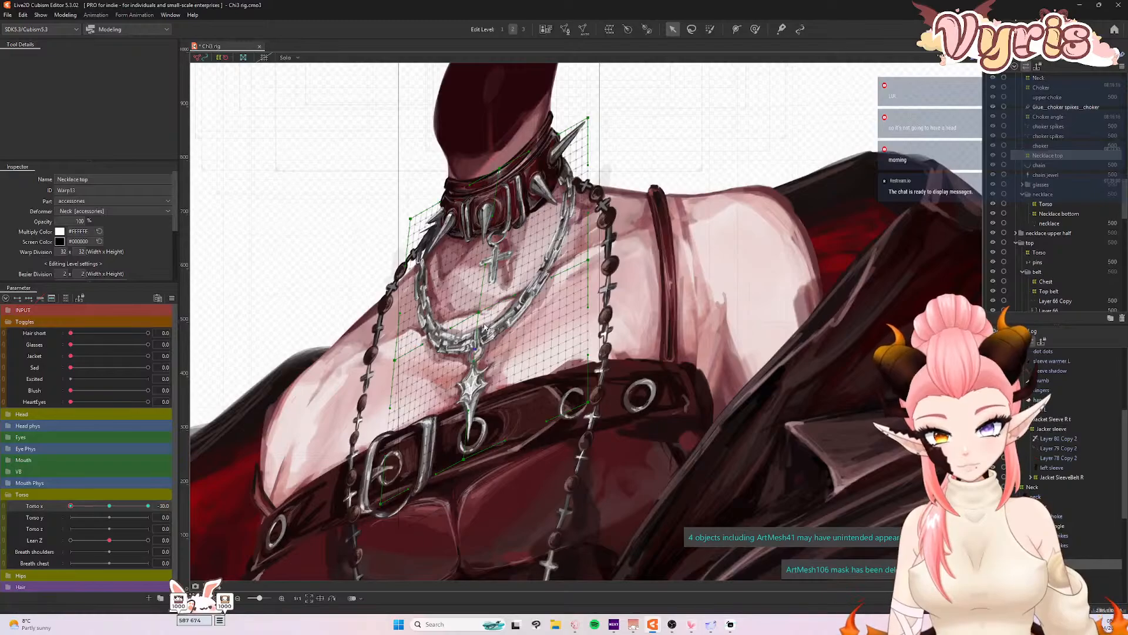
{"action": "left_click_drag", "start_coordinate": [81, 509], "coordinate": [56, 513]}
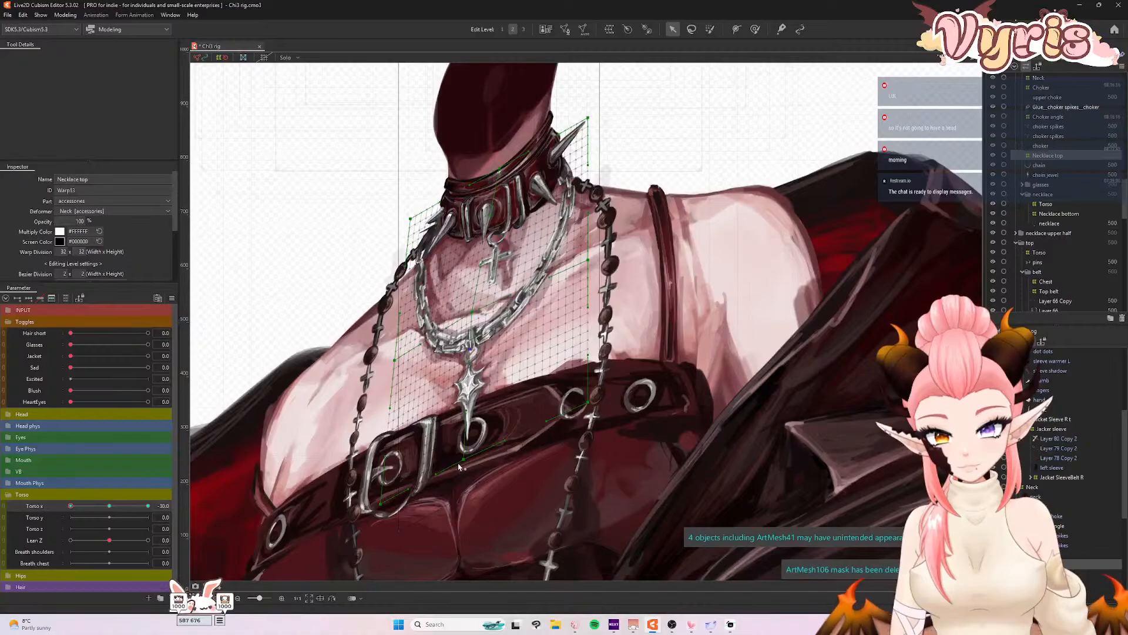
- Shift the Necklace top deformer's bottom-centre, bottom-left and left-middle points slightly further left at Torso X -30
{"action": "left_click_drag", "start_coordinate": [463, 462], "coordinate": [452, 461]}
{"action": "left_click_drag", "start_coordinate": [382, 504], "coordinate": [373, 504]}
{"action": "left_click_drag", "start_coordinate": [396, 360], "coordinate": [390, 360]}
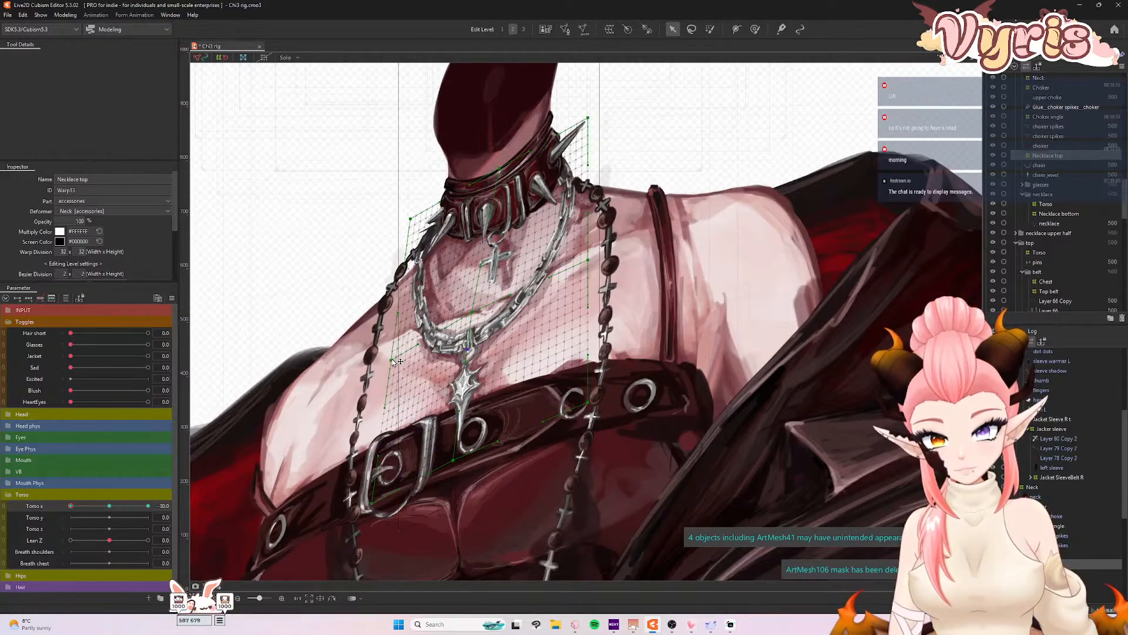
{"action": "mouse_move", "coordinate": [77, 506]}
{"action": "left_mouse_down"}
{"action": "mouse_move", "coordinate": [106, 506]}
{"action": "mouse_move", "coordinate": [58, 508]}
{"action": "left_mouse_up"}
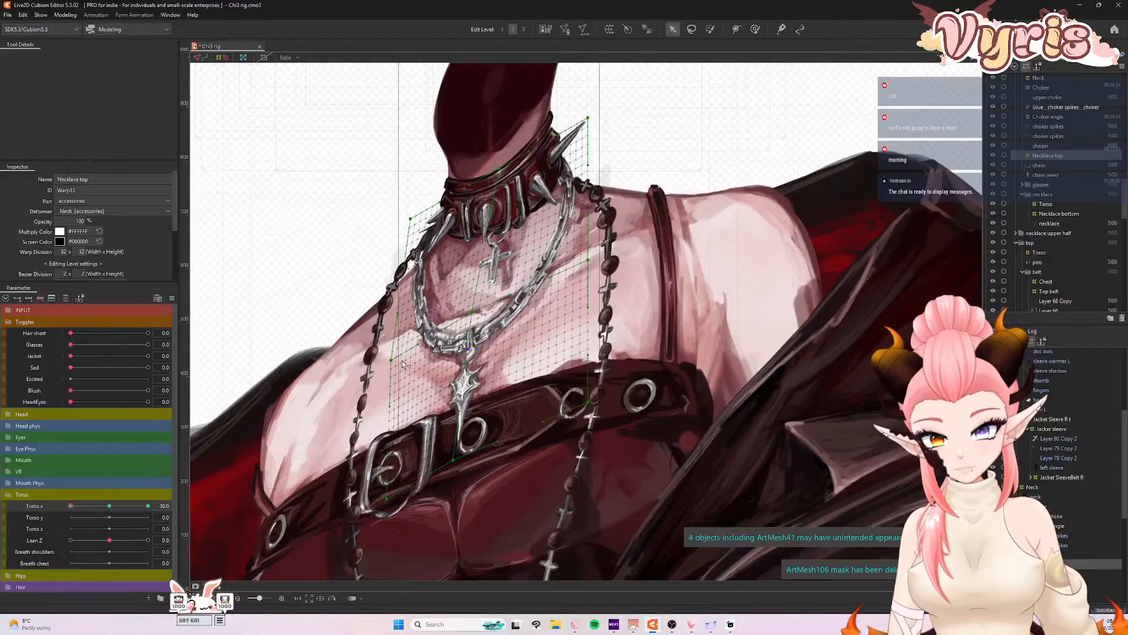
- Refine the Necklace top deformer's sides at Torso X -30, moving the left-edge points inward and the right-edge points outward
{"action": "left_click_drag", "start_coordinate": [392, 364], "coordinate": [403, 361]}
{"action": "left_click_drag", "start_coordinate": [588, 269], "coordinate": [594, 263]}
{"action": "left_click_drag", "start_coordinate": [589, 118], "coordinate": [598, 117]}
{"action": "mouse_move", "coordinate": [71, 505]}
{"action": "left_mouse_down"}
{"action": "mouse_move", "coordinate": [89, 503]}
{"action": "mouse_move", "coordinate": [53, 506]}
{"action": "left_mouse_up"}
{"action": "left_click_drag", "start_coordinate": [600, 120], "coordinate": [608, 121]}
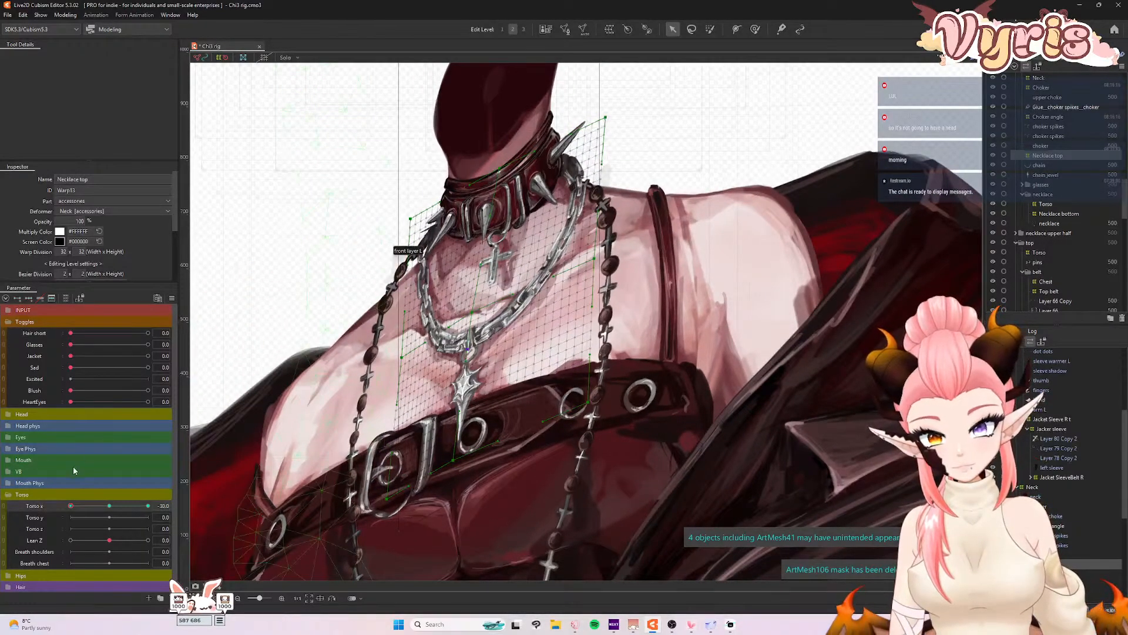
{"action": "left_click_drag", "start_coordinate": [85, 505], "coordinate": [63, 513]}
{"action": "left_click_drag", "start_coordinate": [411, 220], "coordinate": [424, 214]}
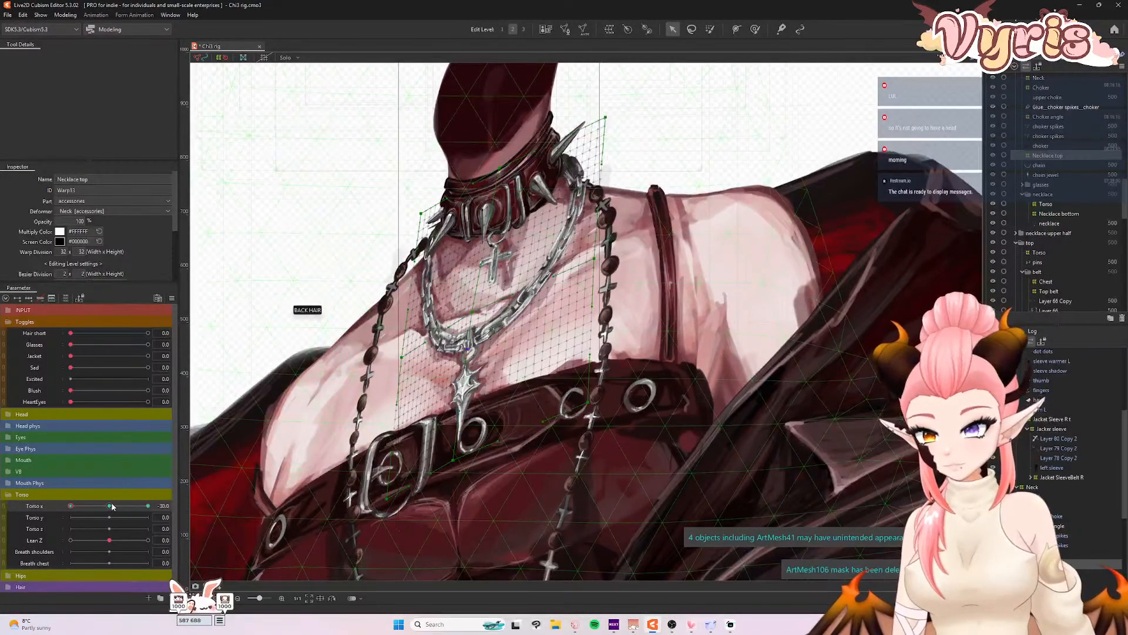
- Mirror the Necklace top deformer's Torso X -30 shape to the opposite side and return Torso X to 0
{"action": "left_click", "coordinate": [172, 298]}
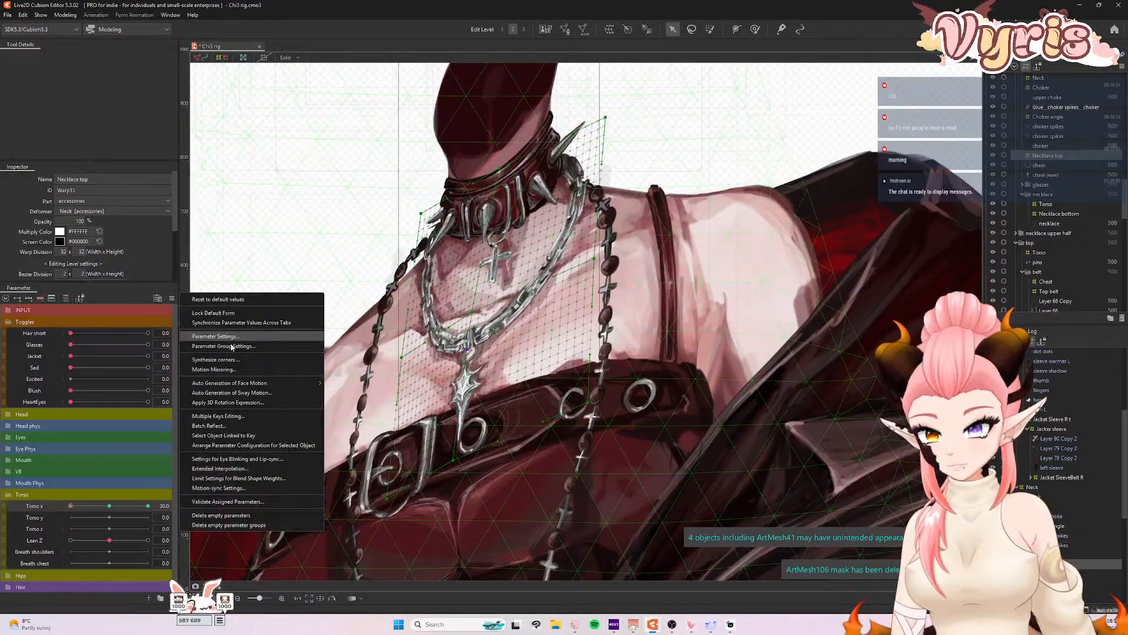
{"action": "left_click", "coordinate": [223, 372]}
{"action": "left_click", "coordinate": [562, 334]}
{"action": "left_click", "coordinate": [547, 396]}
{"action": "left_click_drag", "start_coordinate": [110, 505], "coordinate": [66, 515]}
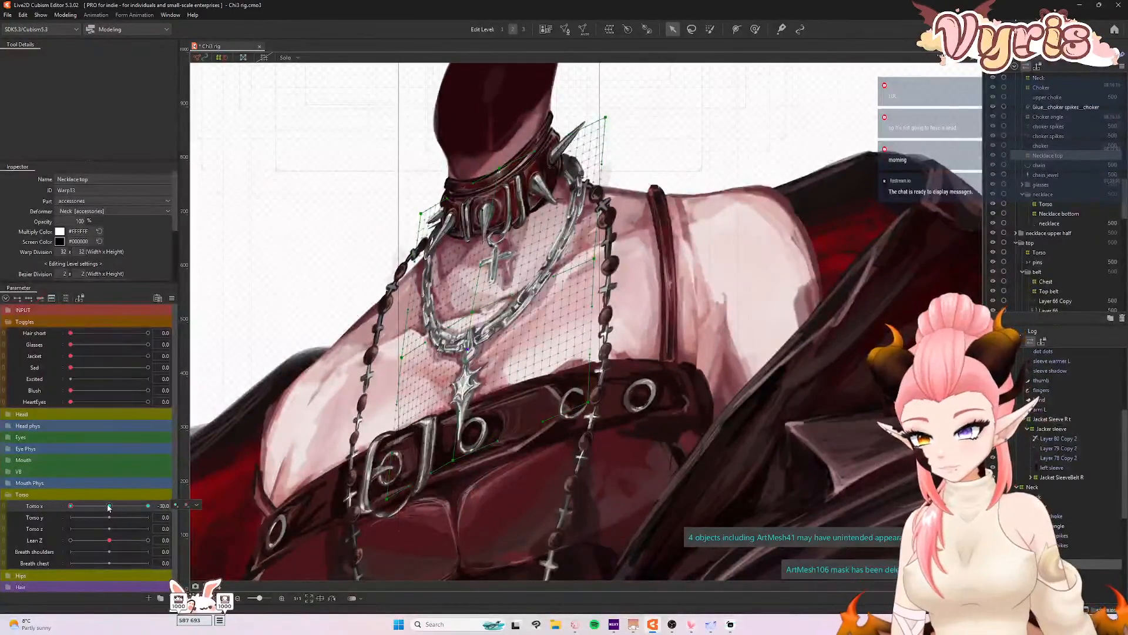
{"action": "left_click", "coordinate": [109, 506]}
- Restore the Head deformer's opacity to 100% and save the model
{"action": "scroll", "coordinate": [512, 188], "scroll_direction": "down", "scroll_amount": 7}
{"action": "scroll", "coordinate": [528, 189], "scroll_direction": "up", "scroll_amount": 2}
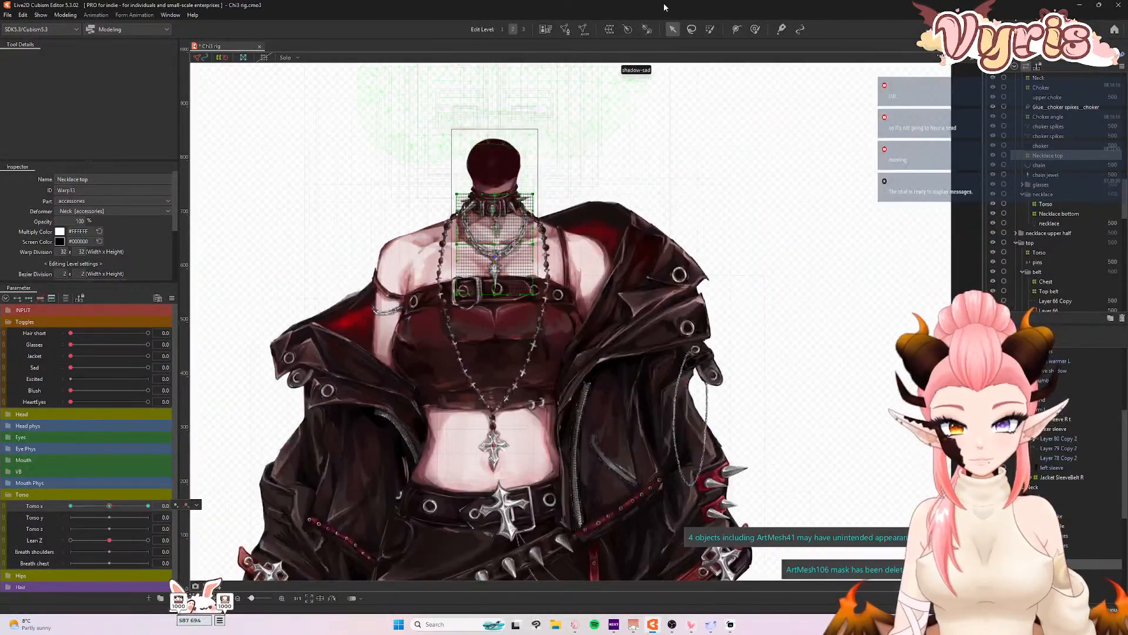
{"action": "scroll", "coordinate": [508, 198], "scroll_direction": "down", "scroll_amount": 2}
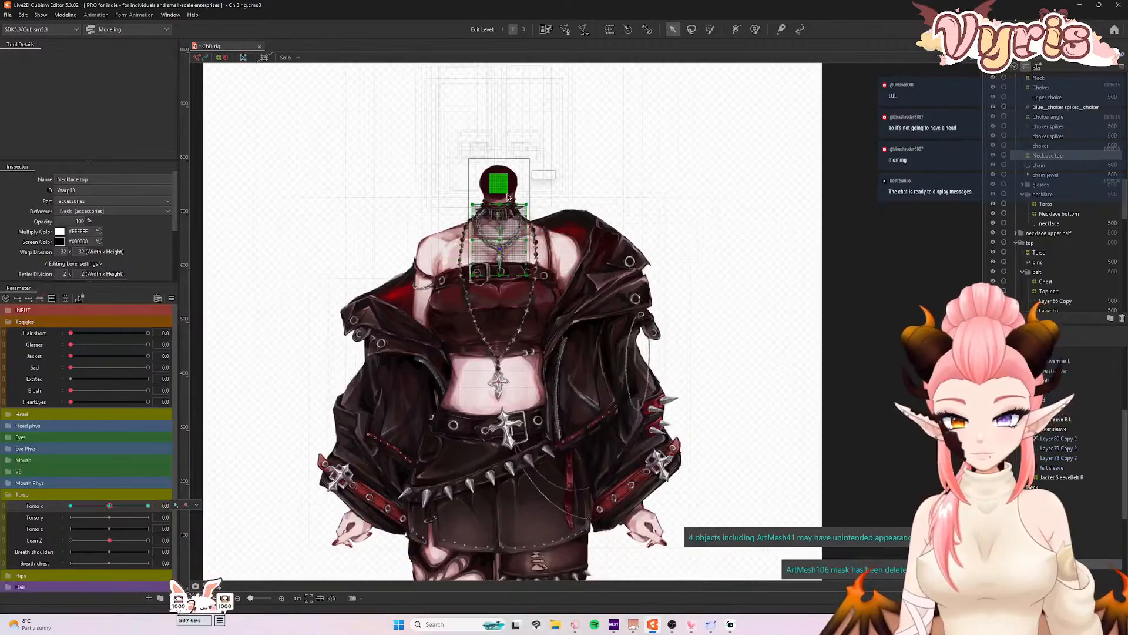
{"action": "scroll", "coordinate": [505, 194], "scroll_direction": "up", "scroll_amount": 2}
{"action": "scroll", "coordinate": [555, 294], "scroll_direction": "down", "scroll_amount": 2}
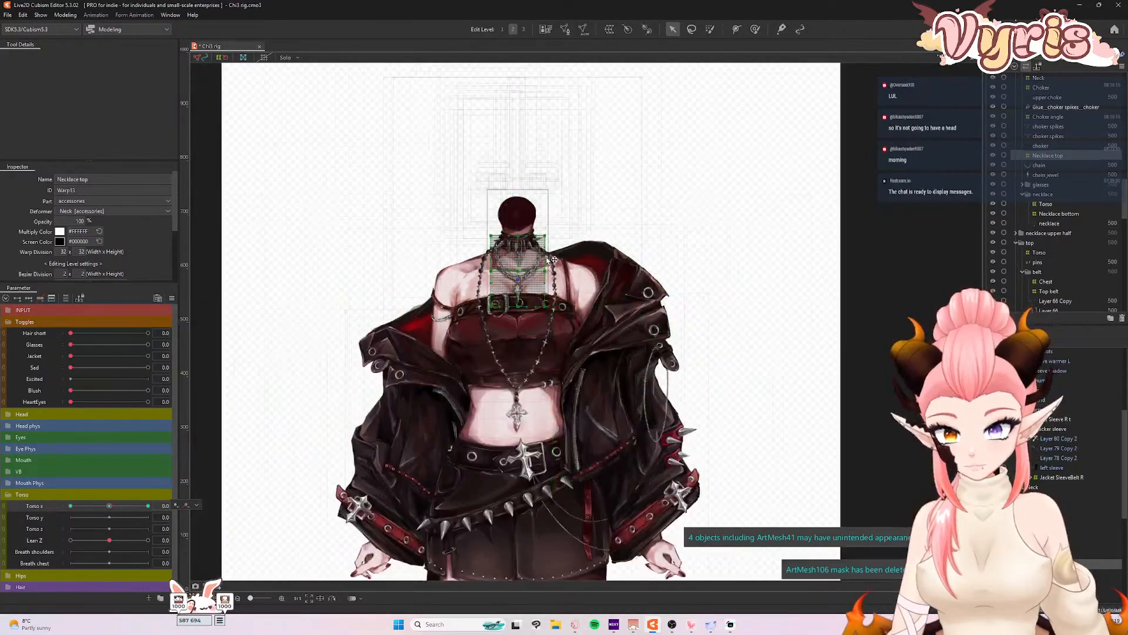
{"action": "scroll", "coordinate": [553, 260], "scroll_direction": "up", "scroll_amount": 2}
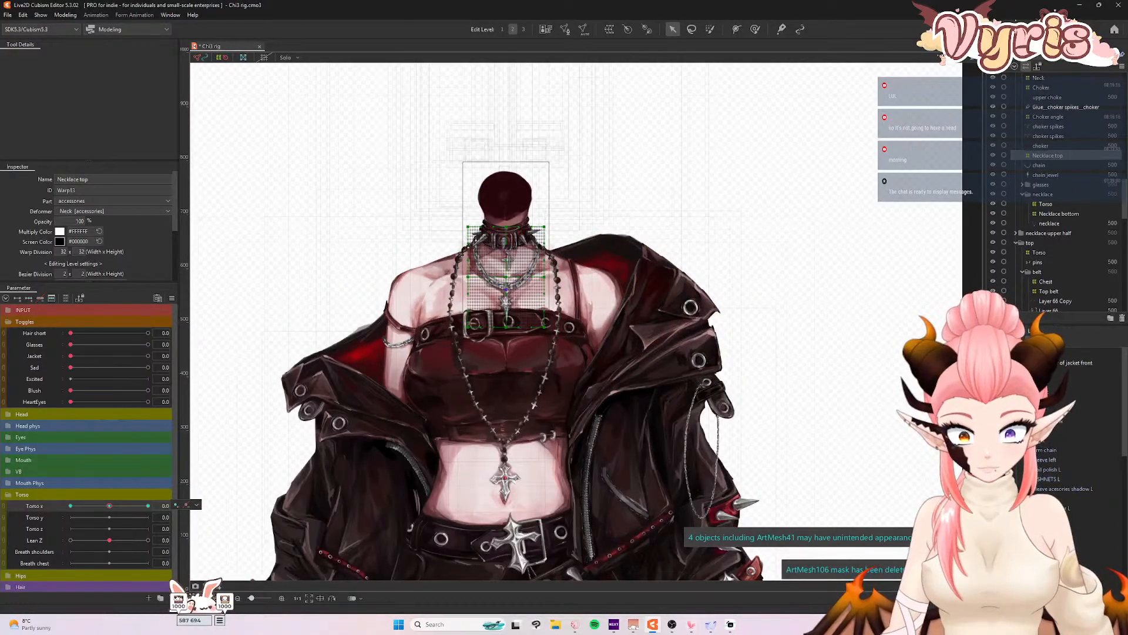
{"action": "left_click", "coordinate": [349, 235]}
{"action": "left_click_drag", "start_coordinate": [83, 220], "coordinate": [144, 221]}
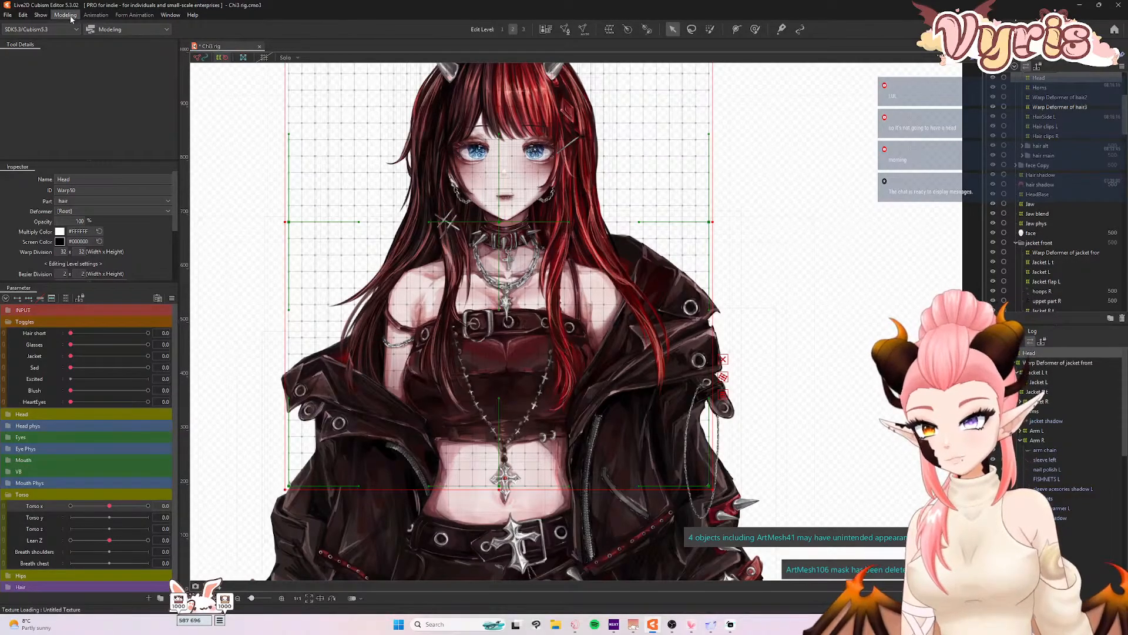
{"action": "left_click", "coordinate": [9, 14]}
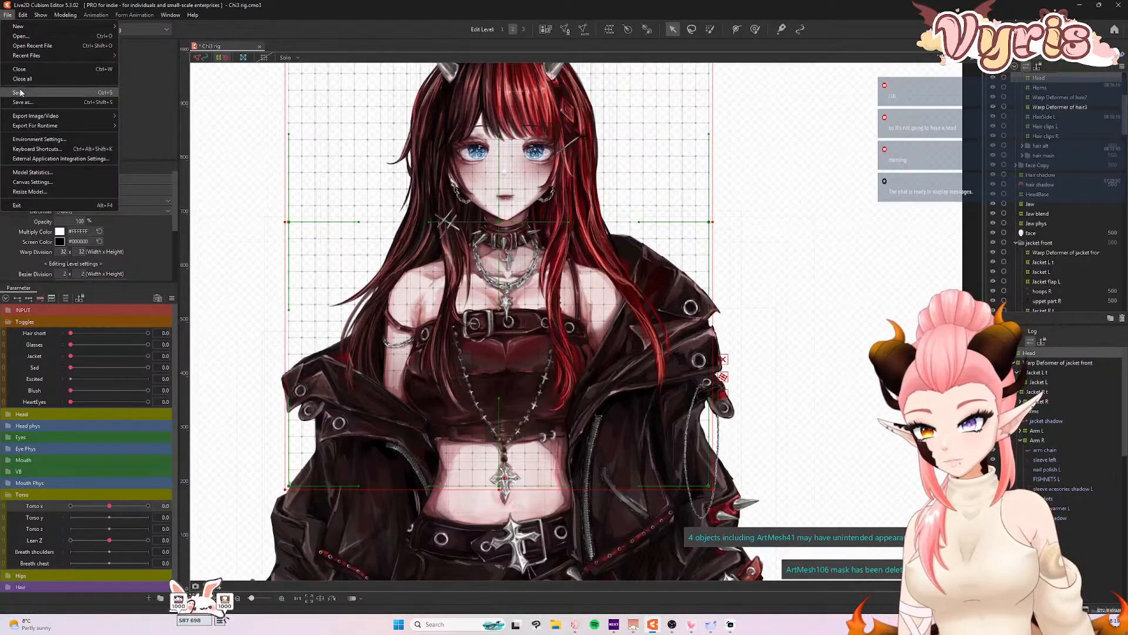
{"action": "left_click", "coordinate": [20, 93]}
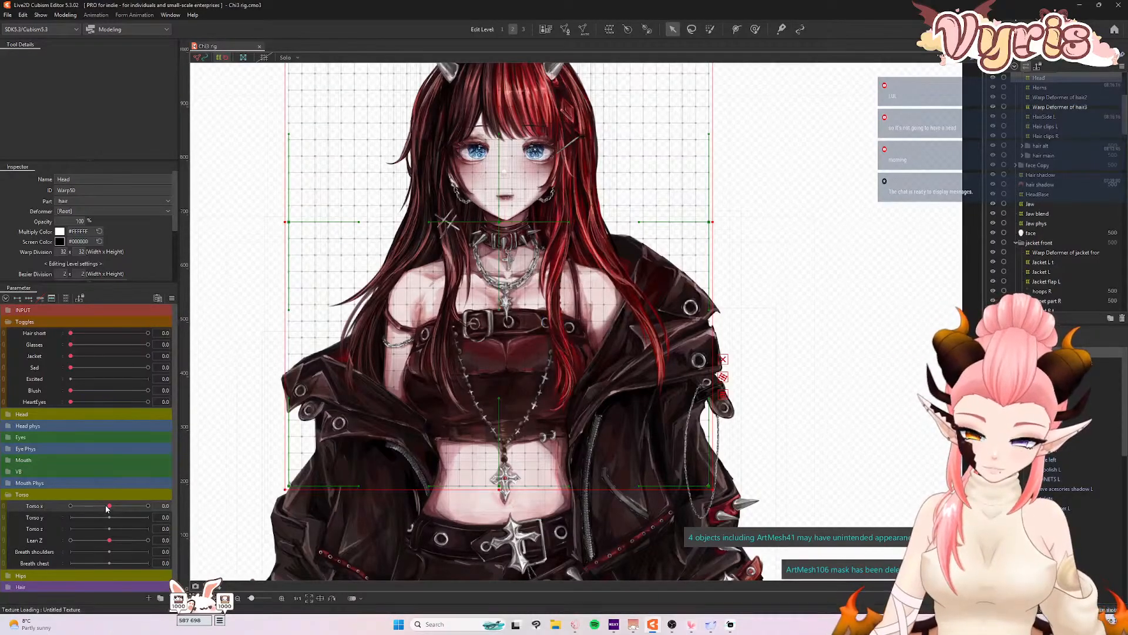
- Preview the full model at Torso X -30, then check the Head deformer's linked Head Y movement and return Head Y to 0
{"action": "left_click_drag", "start_coordinate": [107, 508], "coordinate": [70, 506]}
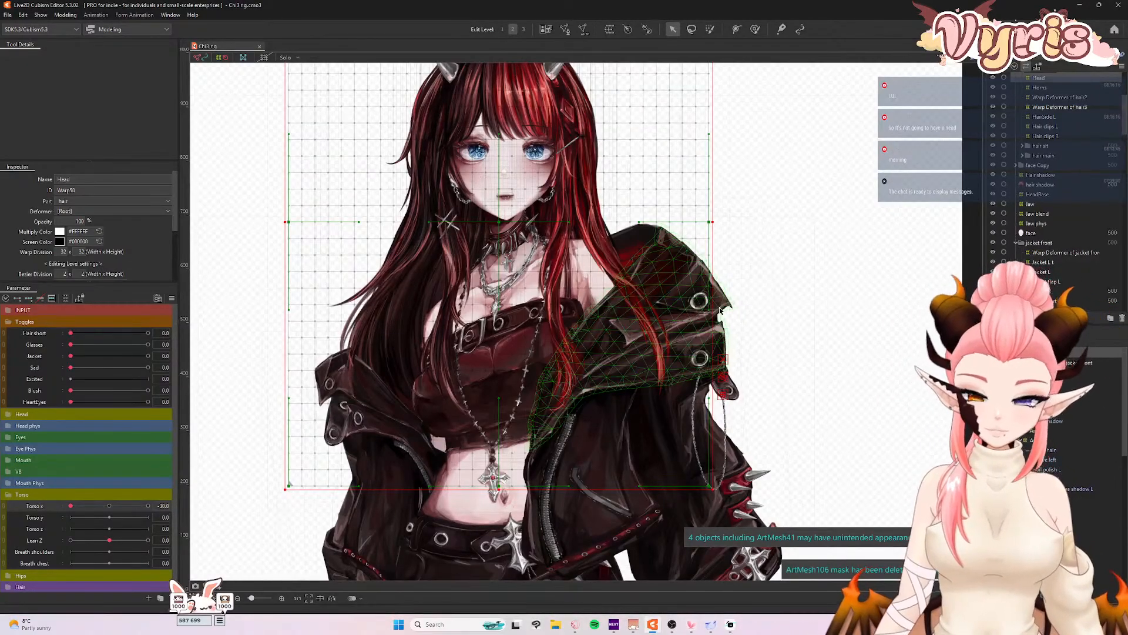
{"action": "left_click", "coordinate": [64, 302]}
{"action": "left_click_drag", "start_coordinate": [102, 310], "coordinate": [180, 317]}
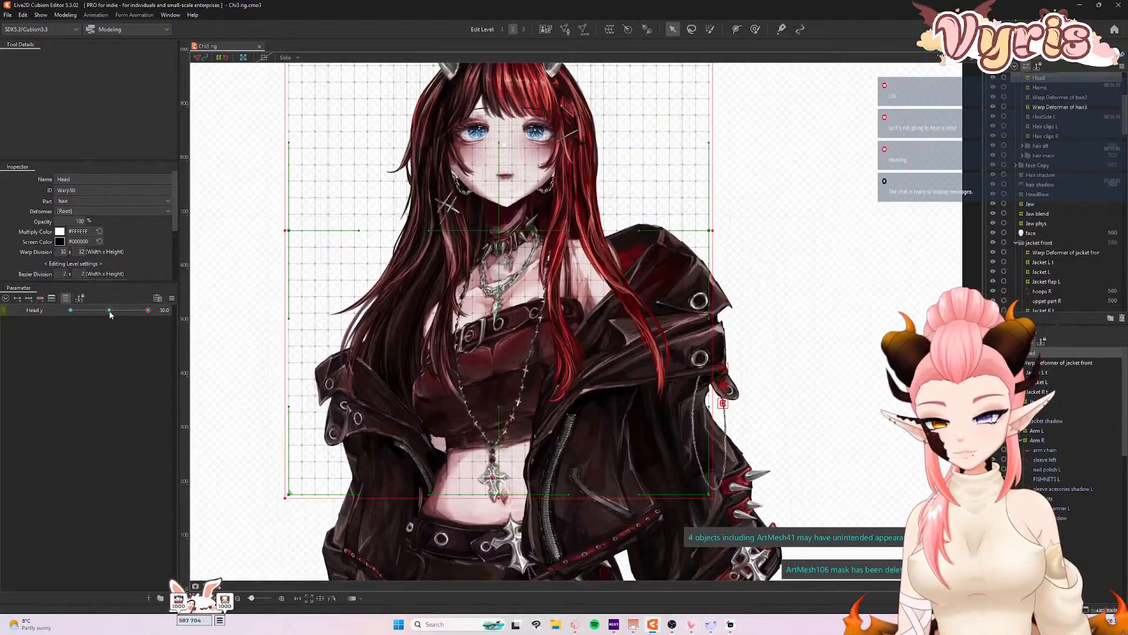
{"action": "left_click_drag", "start_coordinate": [109, 313], "coordinate": [77, 318]}
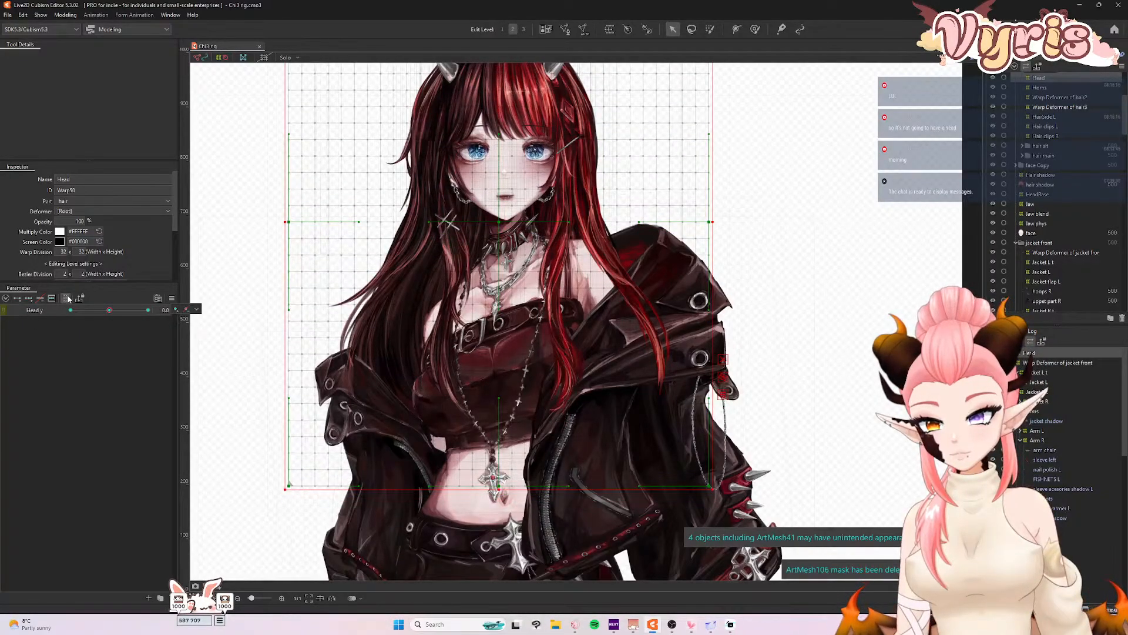
{"action": "left_click", "coordinate": [66, 300]}
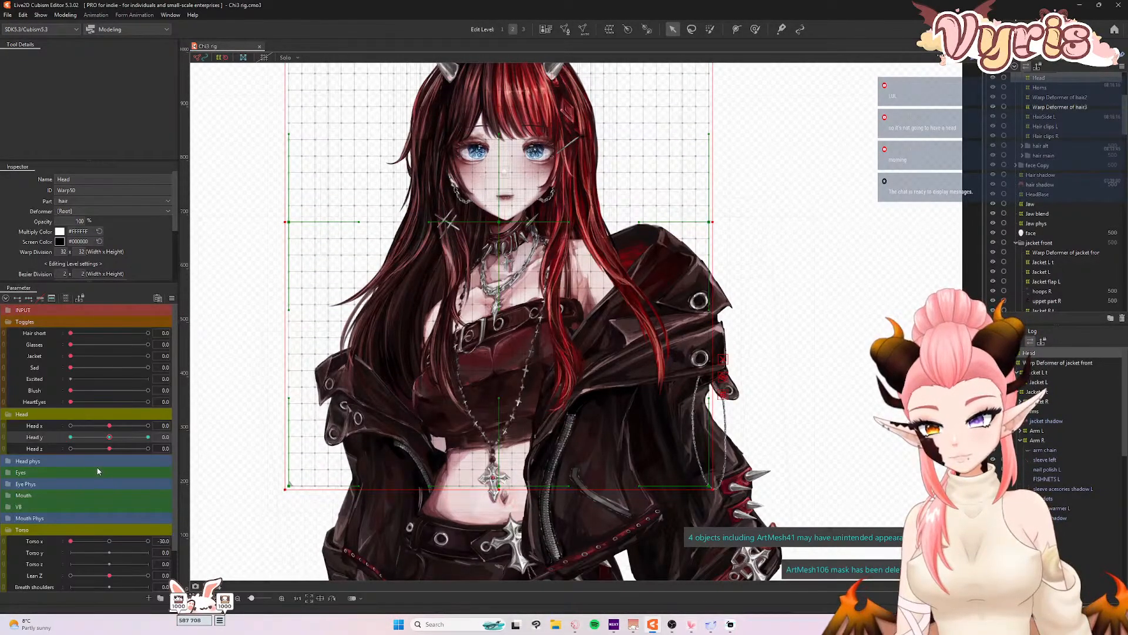
- Add three keys on Torso X for the Head deformer and set Torso X to -30
{"action": "scroll", "coordinate": [97, 471], "scroll_direction": "down", "scroll_amount": 2}
{"action": "left_click", "coordinate": [45, 499]}
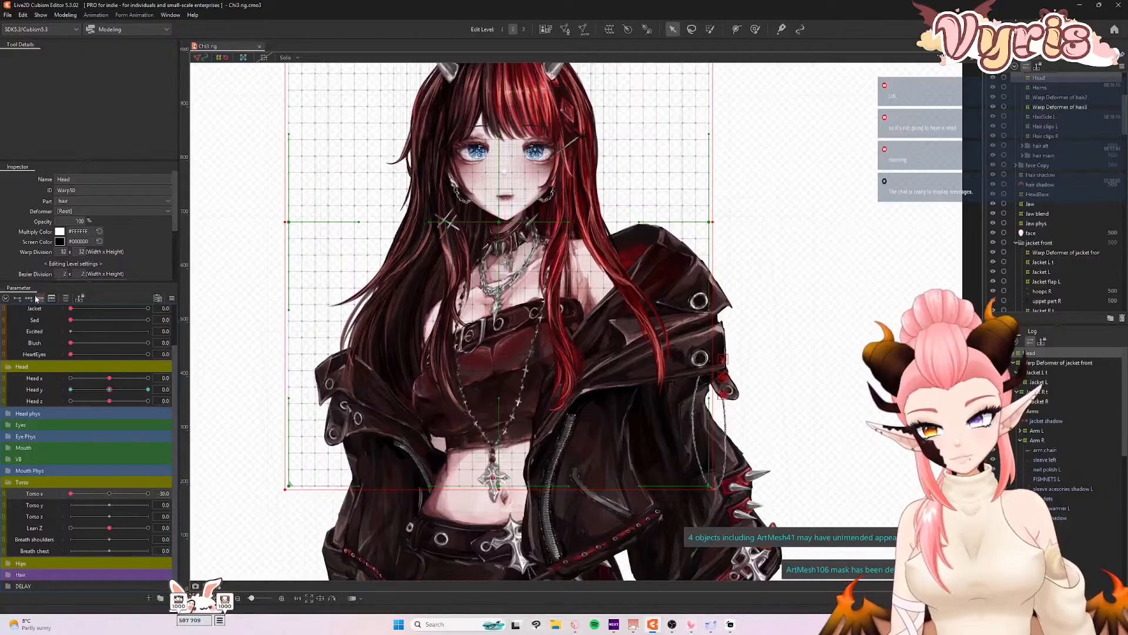
{"action": "left_click", "coordinate": [109, 497]}
{"action": "left_click_drag", "start_coordinate": [109, 497], "coordinate": [19, 495]}
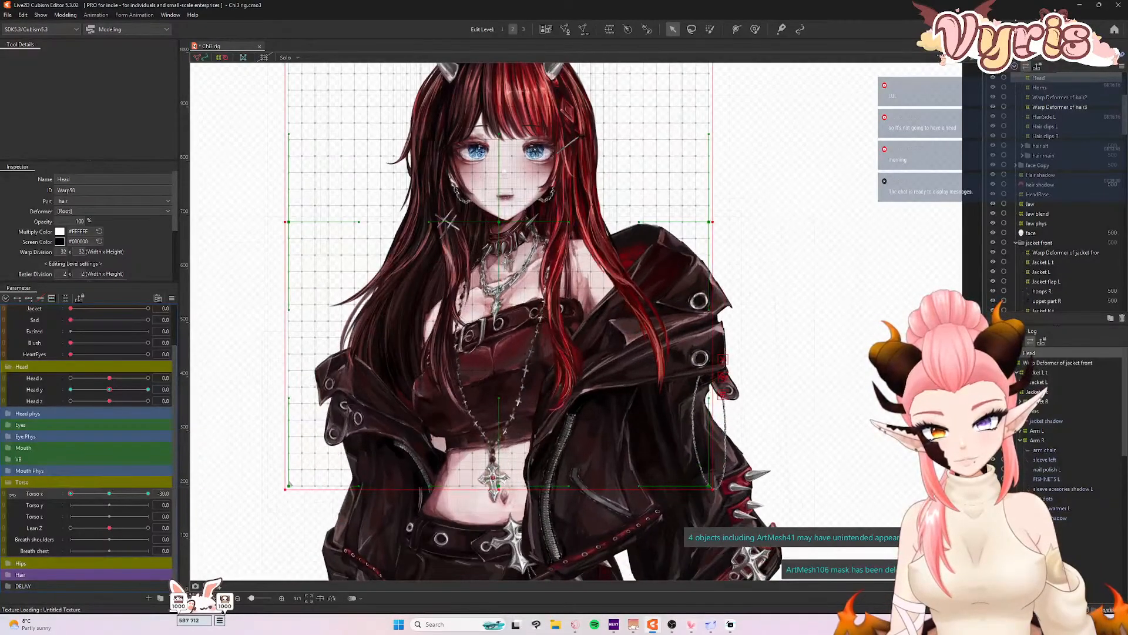
{"action": "left_click_drag", "start_coordinate": [499, 222], "coordinate": [487, 228]}
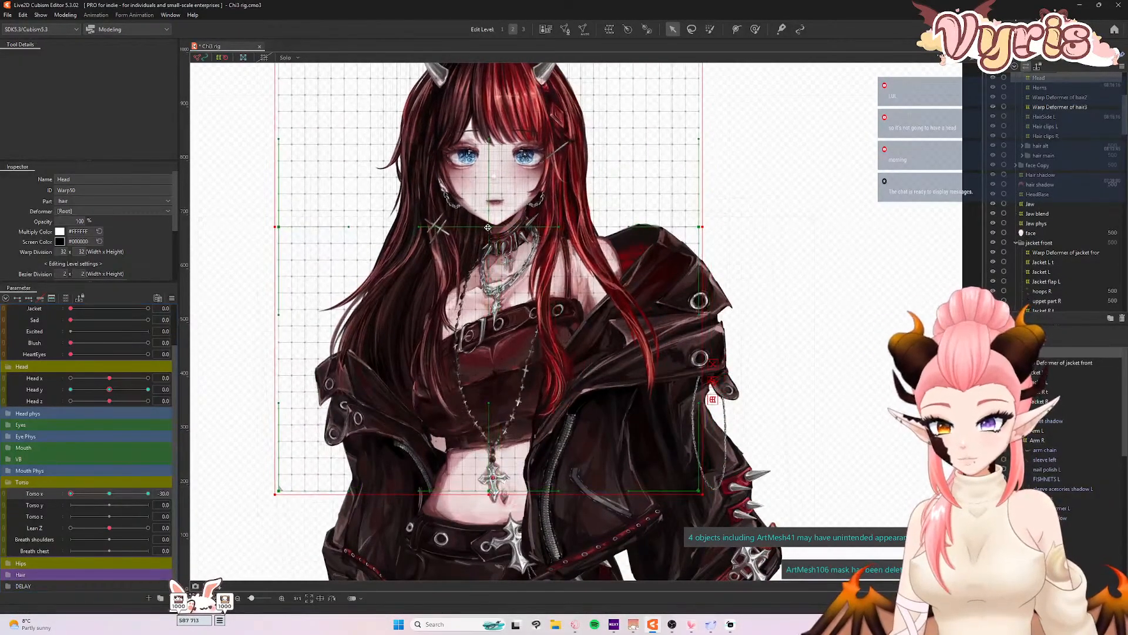
{"action": "mouse_move", "coordinate": [71, 497]}
{"action": "left_mouse_down"}
{"action": "mouse_move", "coordinate": [108, 494]}
{"action": "mouse_move", "coordinate": [57, 499]}
{"action": "left_mouse_up"}
{"action": "key", "text": "ctrl+z"}
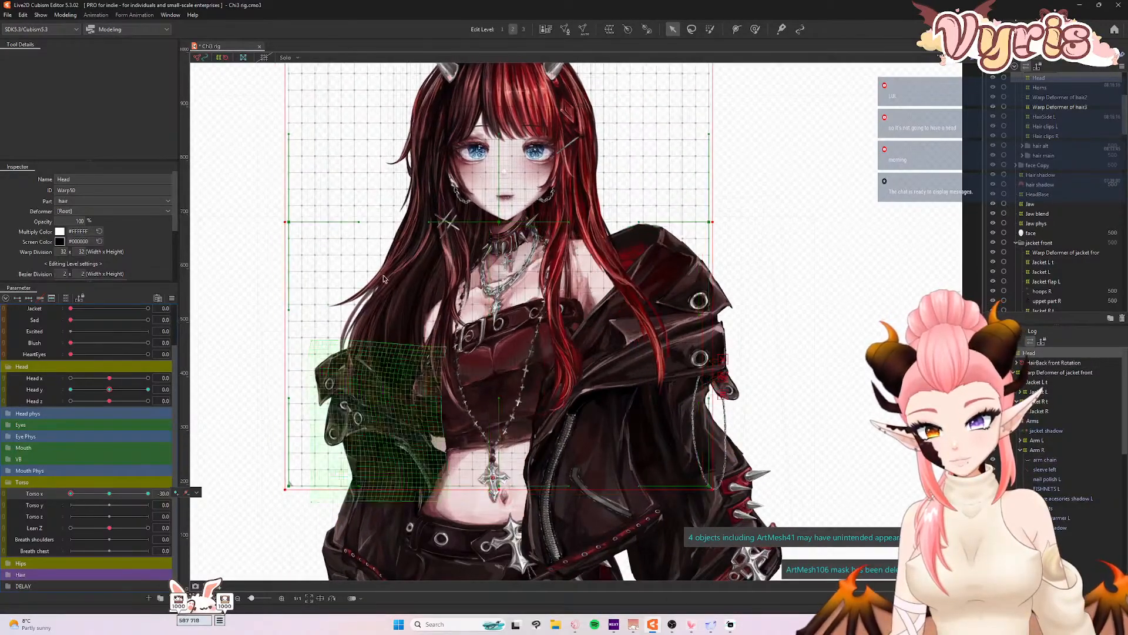
- Shift the Head deformer slightly left at Torso X -30 and mirror that position to the opposite side
{"action": "left_click_drag", "start_coordinate": [499, 221], "coordinate": [486, 222]}
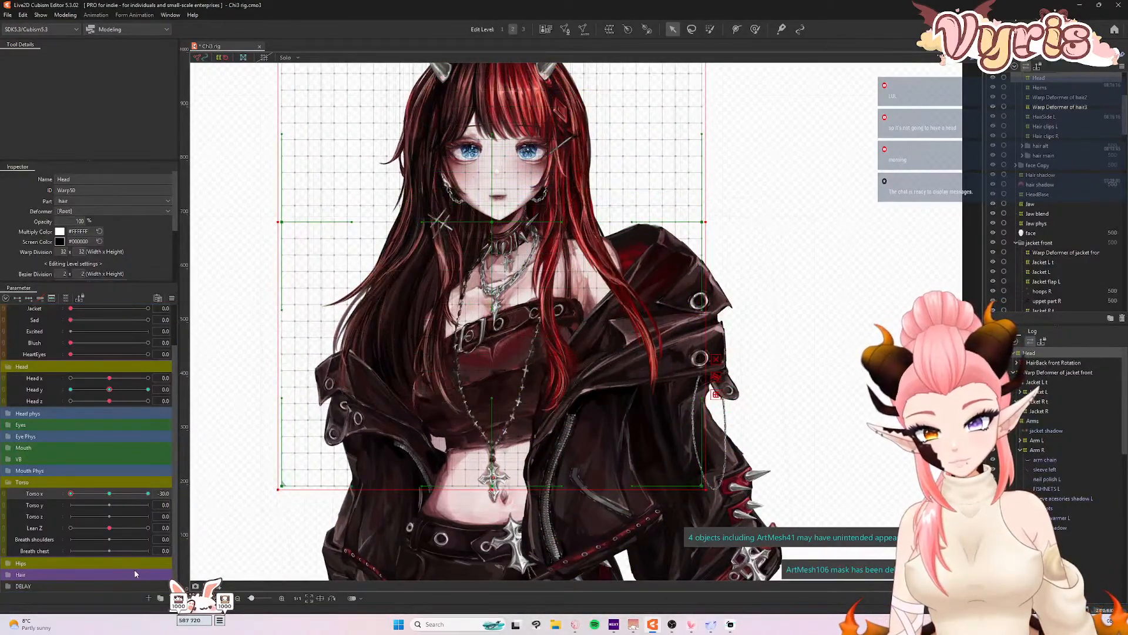
{"action": "mouse_move", "coordinate": [72, 495]}
{"action": "left_mouse_down"}
{"action": "mouse_move", "coordinate": [121, 489]}
{"action": "mouse_move", "coordinate": [53, 497]}
{"action": "left_mouse_up"}
{"action": "left_click", "coordinate": [172, 298]}
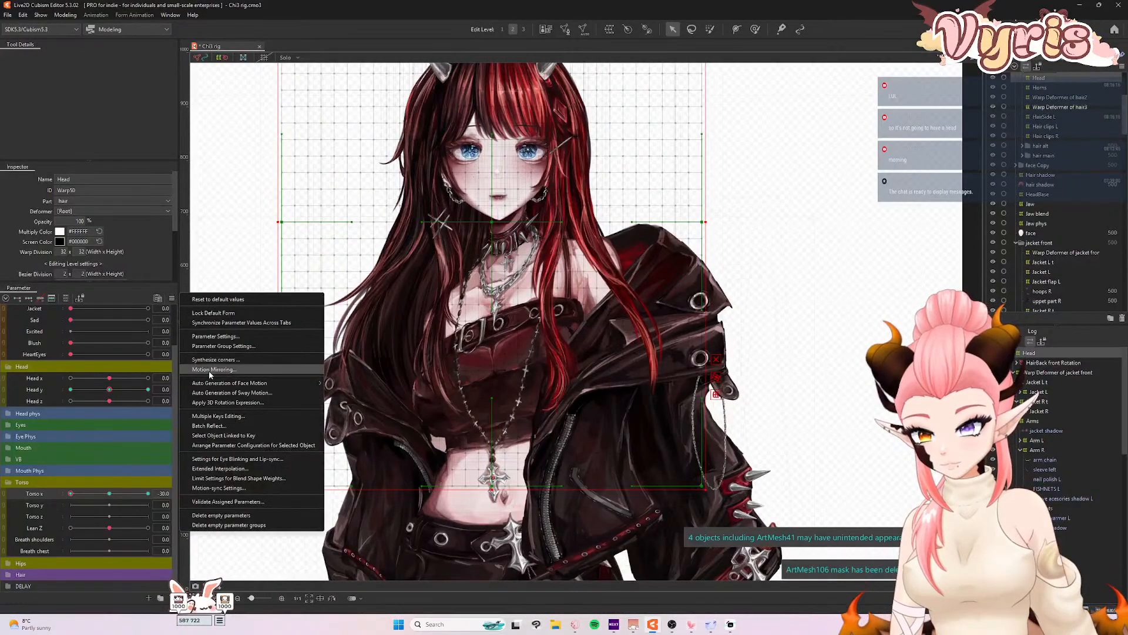
{"action": "left_click", "coordinate": [240, 365]}
{"action": "left_click", "coordinate": [547, 396]}
{"action": "left_click_drag", "start_coordinate": [96, 497], "coordinate": [187, 498]}
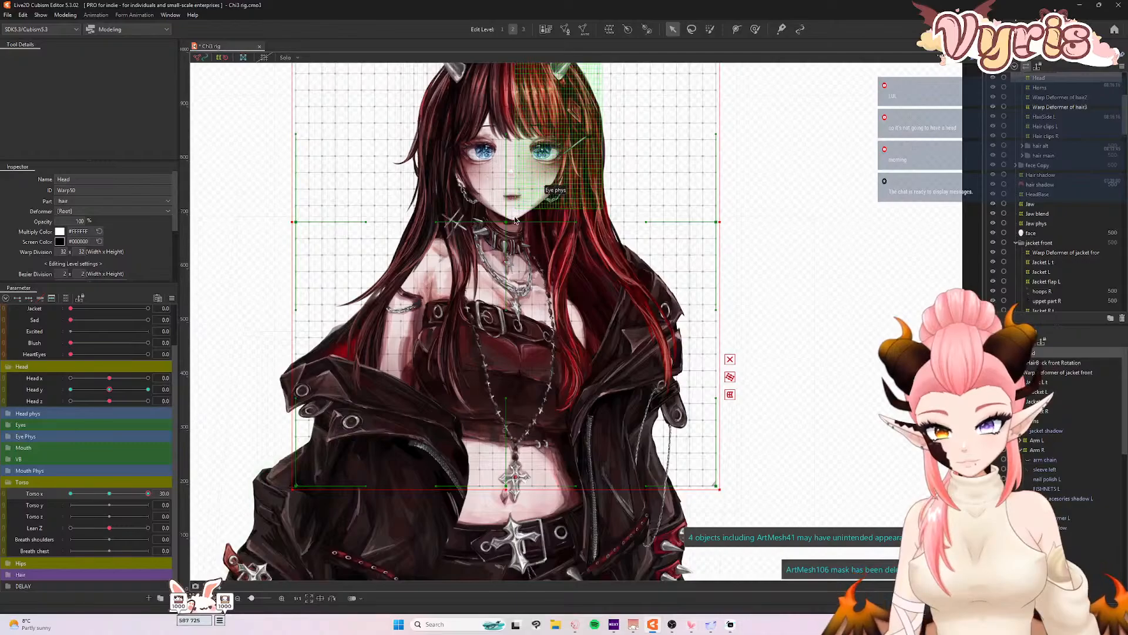
- Lower the Head deformer slightly at Torso X 30, mirror it to the opposite side, and reset Torso X to 0
{"action": "left_click_drag", "start_coordinate": [504, 219], "coordinate": [505, 221]}
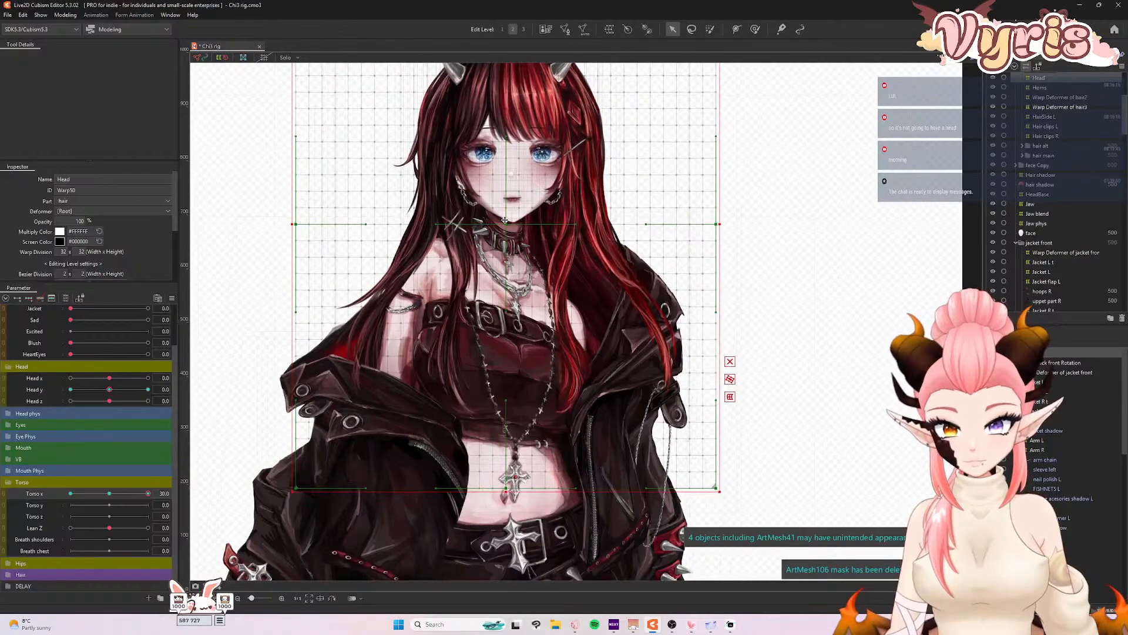
{"action": "left_click", "coordinate": [172, 298]}
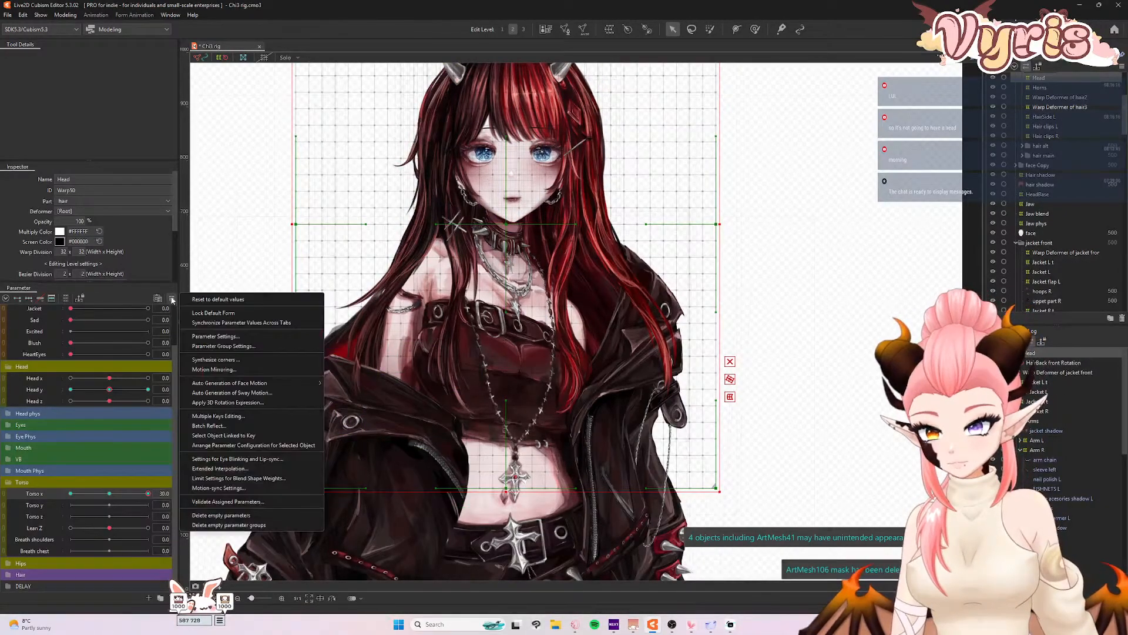
{"action": "left_click", "coordinate": [223, 363]}
{"action": "left_click", "coordinate": [546, 396]}
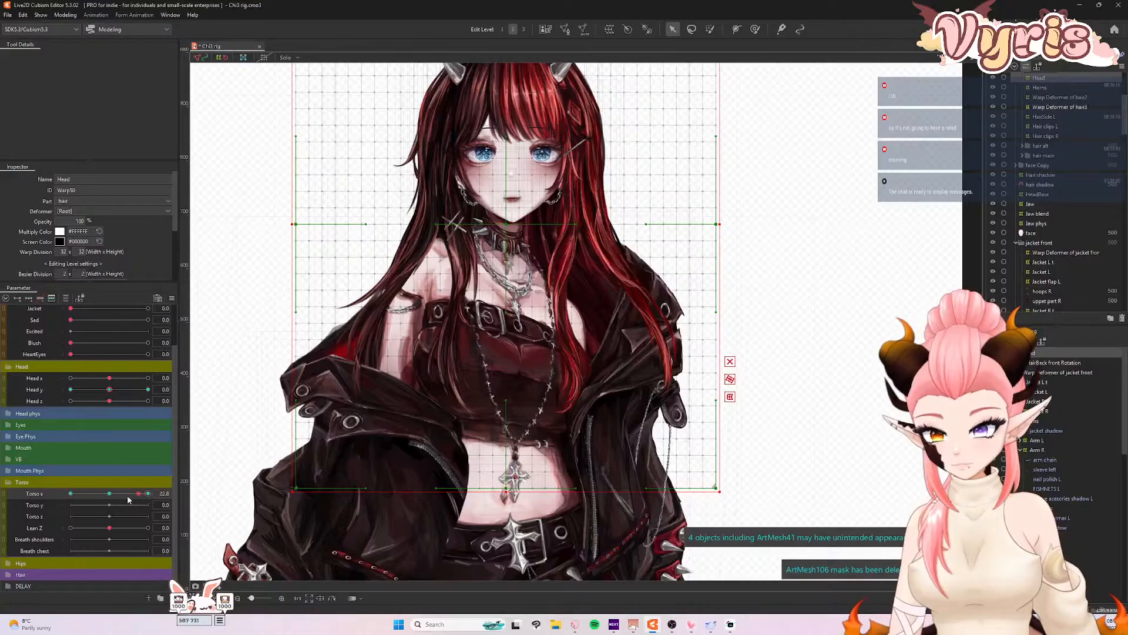
{"action": "left_click_drag", "start_coordinate": [134, 499], "coordinate": [70, 494]}
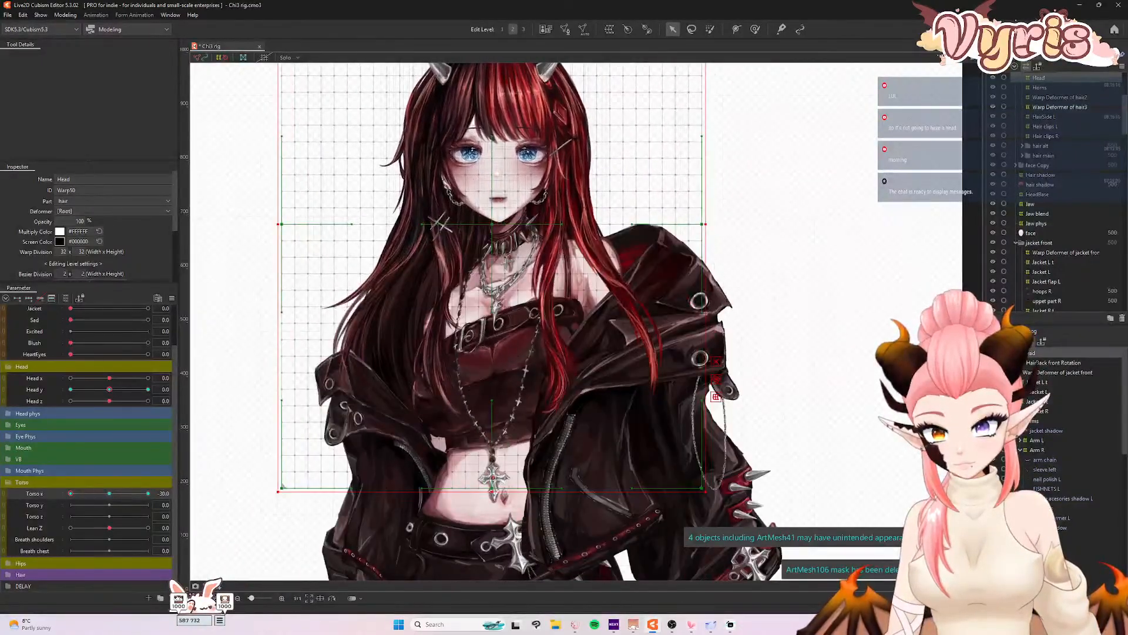
{"action": "left_click", "coordinate": [111, 495]}
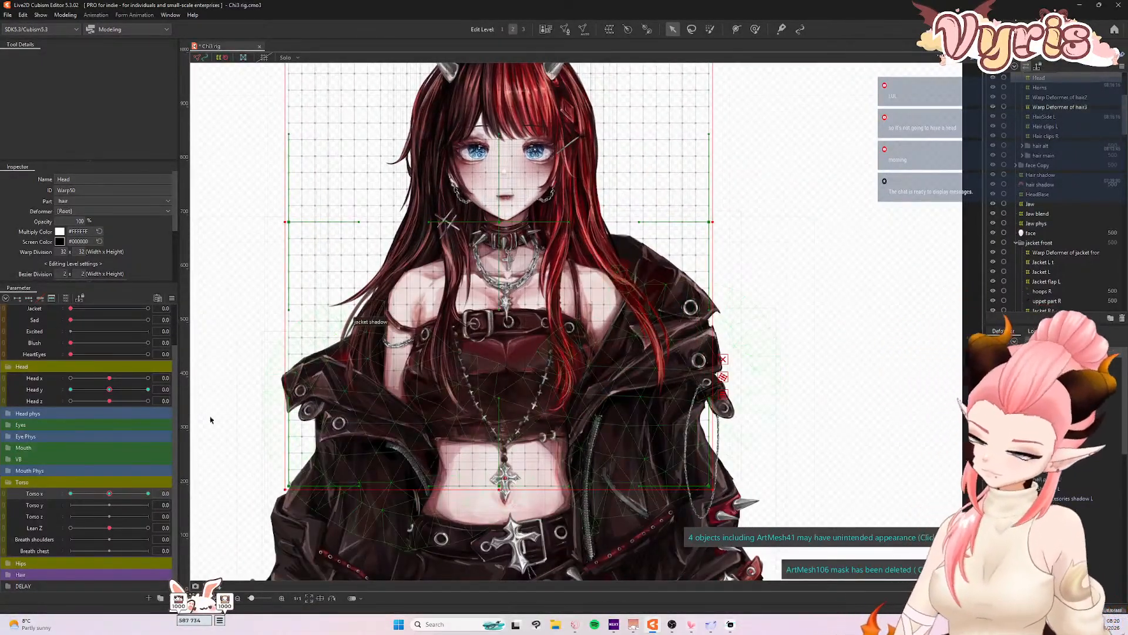
- Shift the Head deformer slightly right at Torso X -30, mirror that motion to the opposite side, and return Torso X to 0
{"action": "left_click_drag", "start_coordinate": [108, 493], "coordinate": [24, 500]}
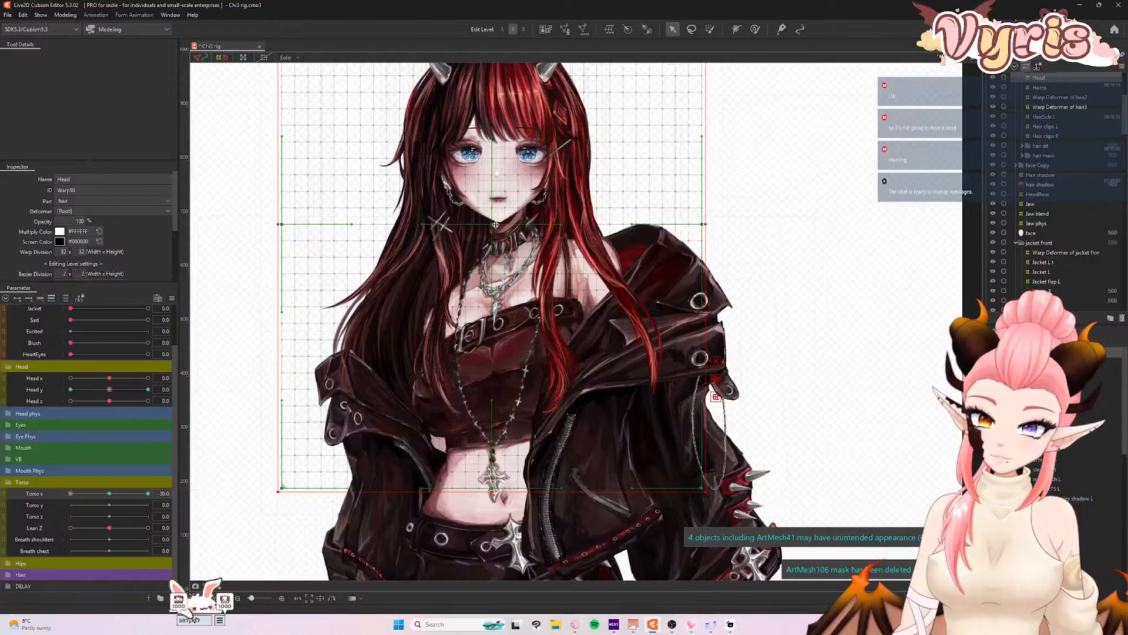
{"action": "left_click_drag", "start_coordinate": [495, 224], "coordinate": [498, 224]}
{"action": "left_click_drag", "start_coordinate": [80, 493], "coordinate": [56, 494]}
{"action": "left_click", "coordinate": [172, 298]}
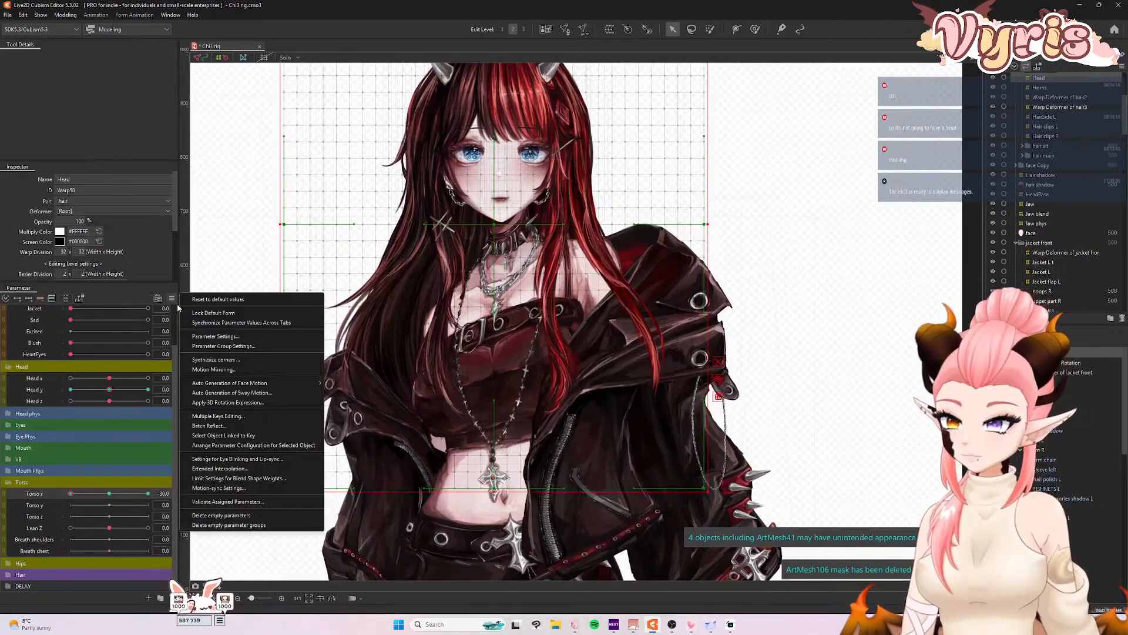
{"action": "left_click", "coordinate": [200, 362]}
{"action": "left_click", "coordinate": [551, 400]}
{"action": "left_click_drag", "start_coordinate": [71, 493], "coordinate": [246, 492]}
{"action": "left_click_drag", "start_coordinate": [140, 493], "coordinate": [112, 495]}
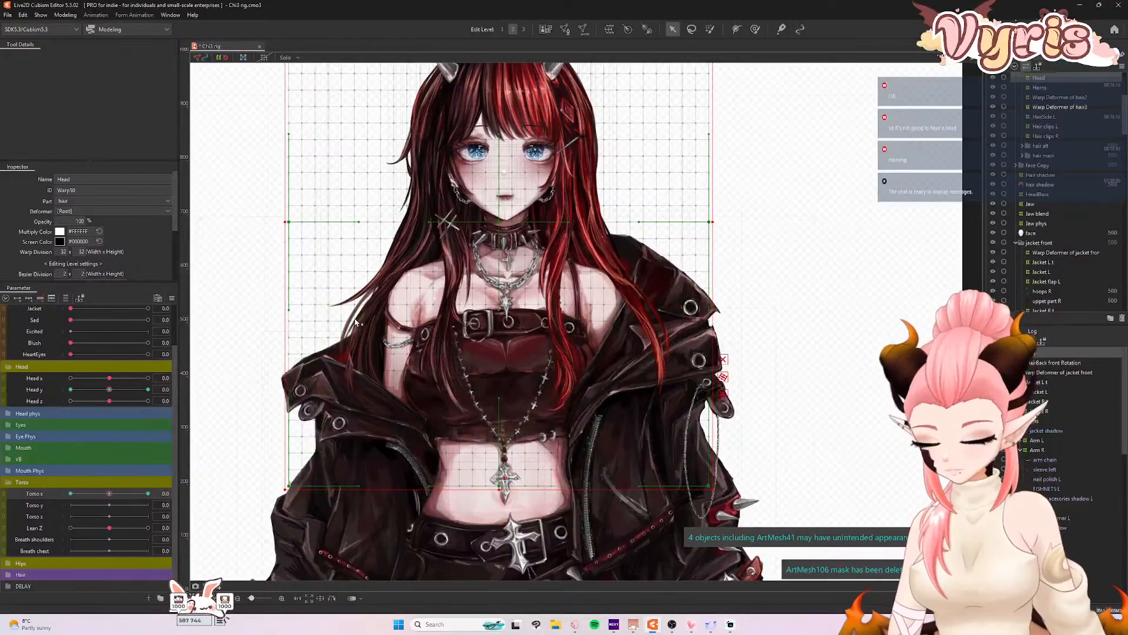
- Synthesize the Head deformer's corner forms for Head Y and Torso X, and save the model
{"action": "key", "text": "ctrl+4"}
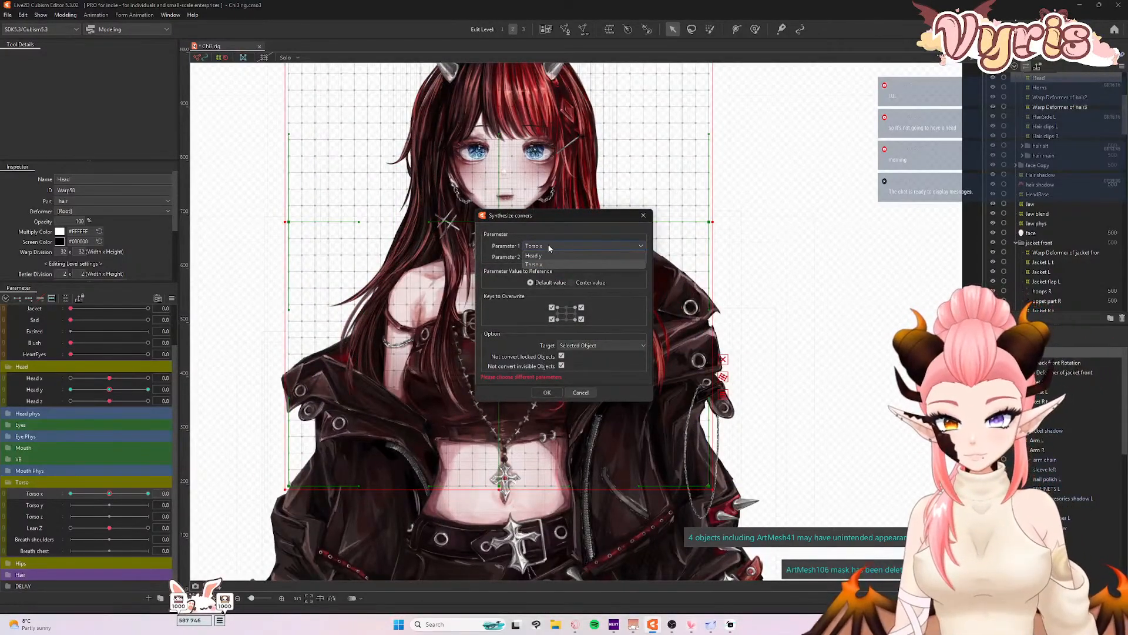
{"action": "left_click", "coordinate": [542, 265]}
{"action": "left_click", "coordinate": [547, 392]}
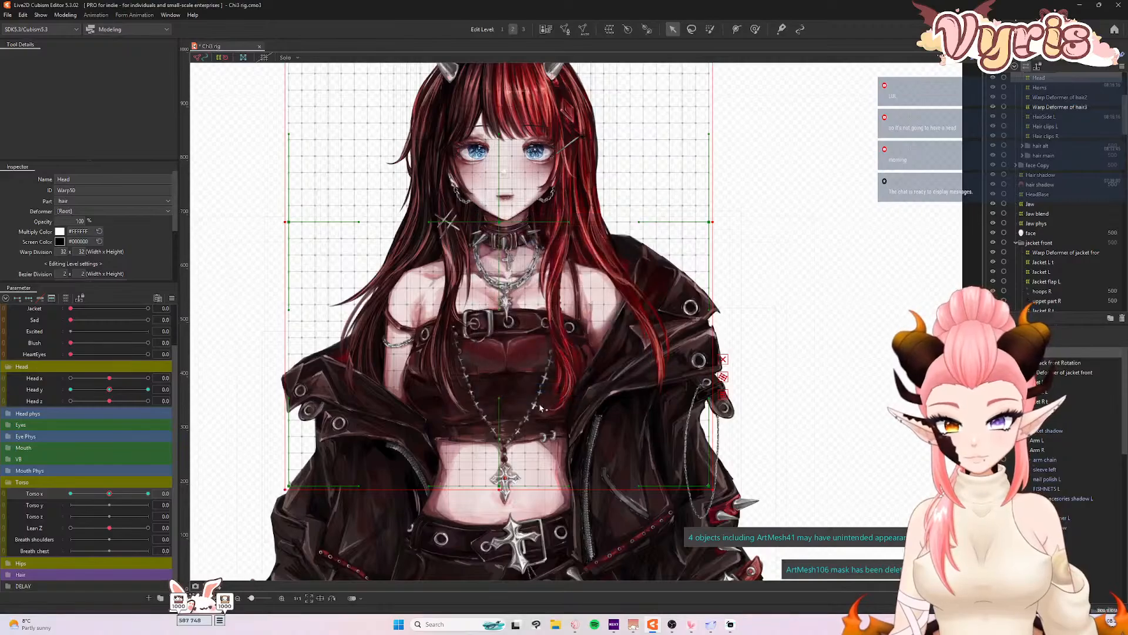
{"action": "left_click", "coordinate": [7, 15]}
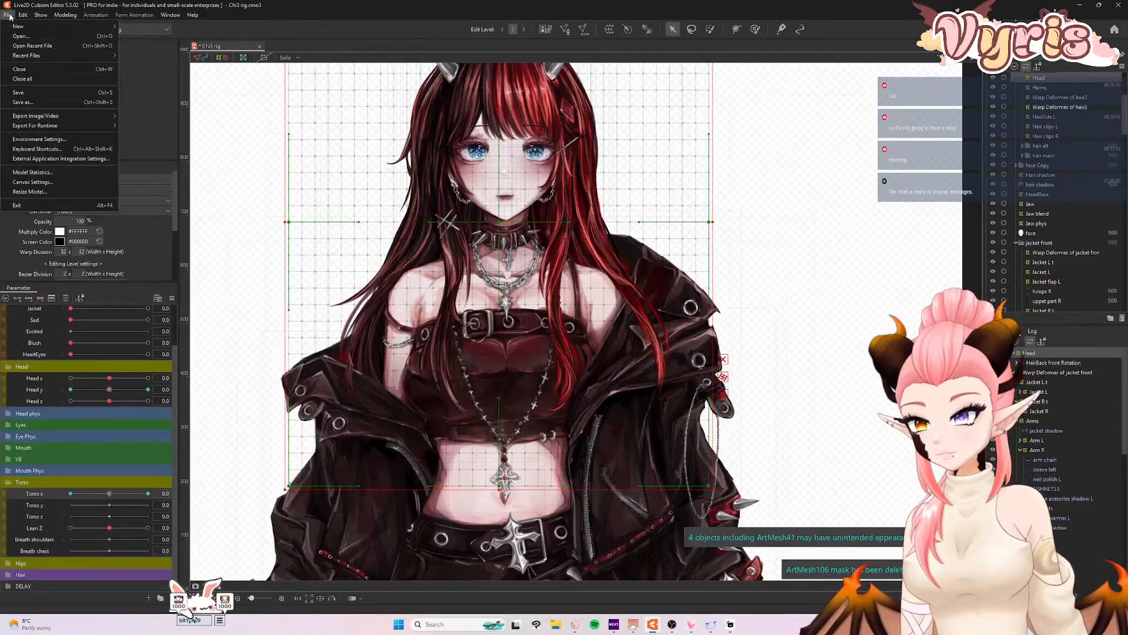
{"action": "key", "text": "Escape"}
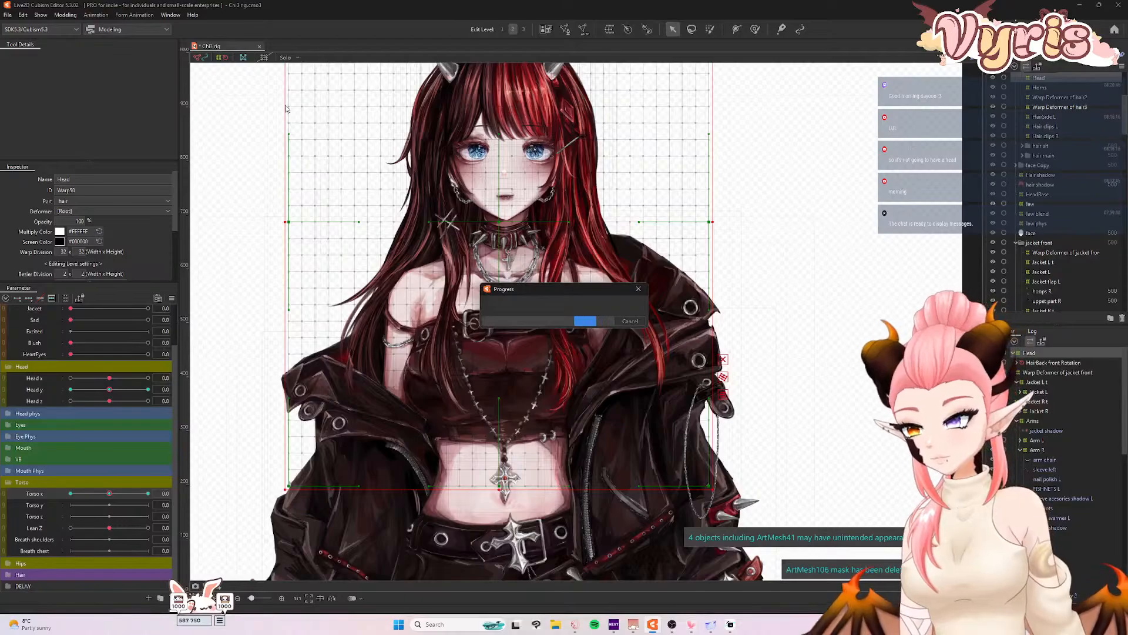
- Open the physics settings and look through the list of existing physics groups
{"action": "left_click", "coordinate": [65, 14]}
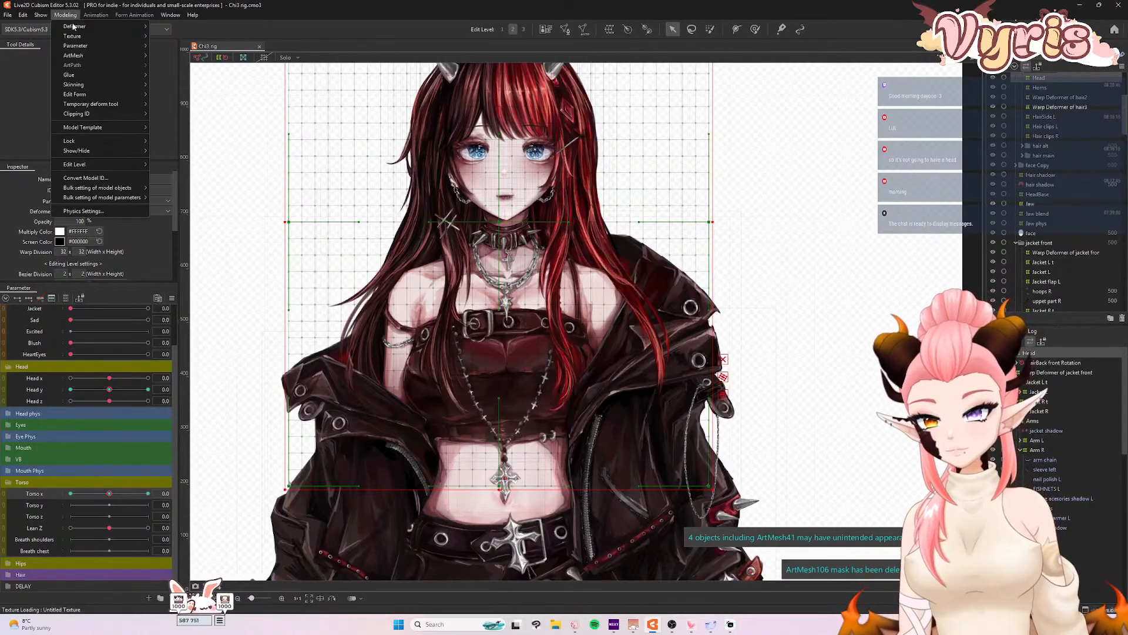
{"action": "left_click", "coordinate": [101, 218]}
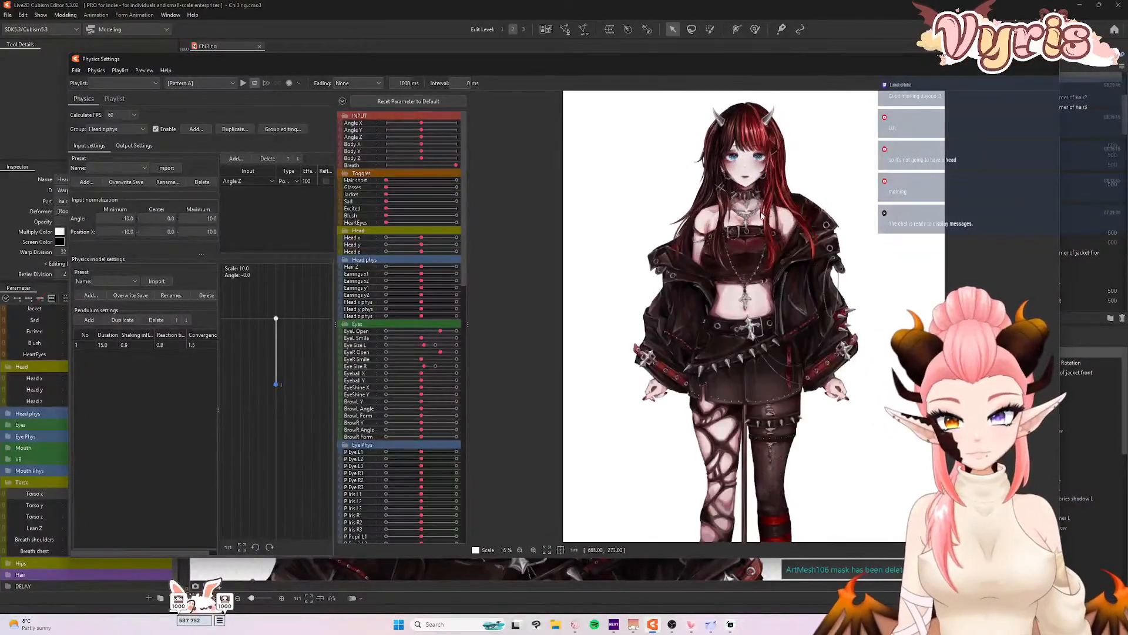
{"action": "left_click", "coordinate": [195, 129]}
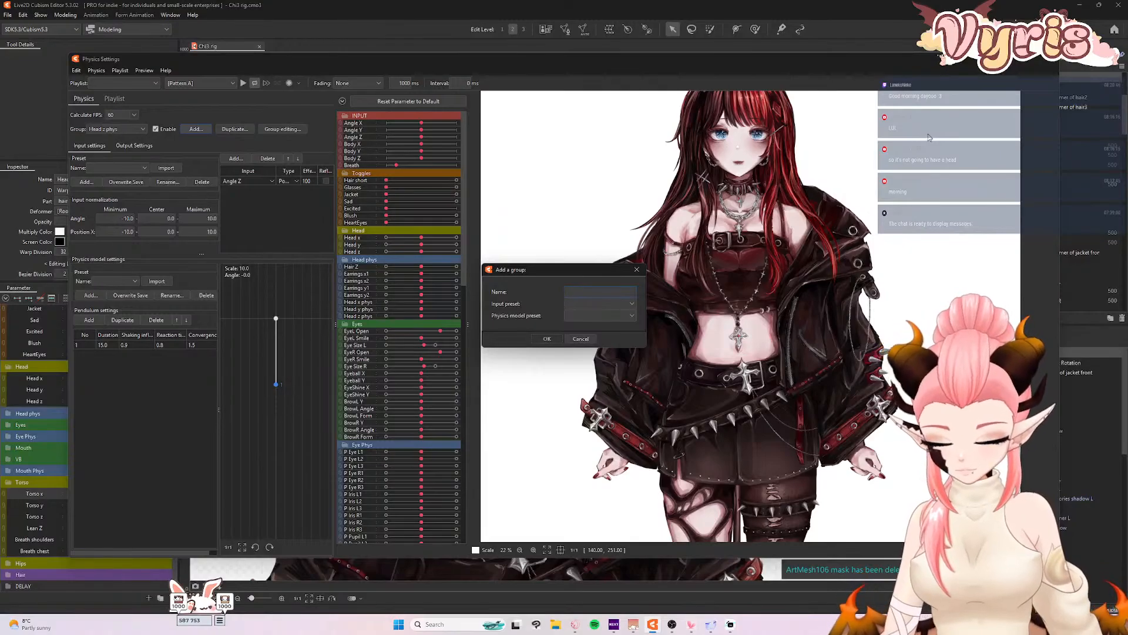
{"action": "left_click", "coordinate": [636, 269]}
{"action": "left_click", "coordinate": [141, 130]}
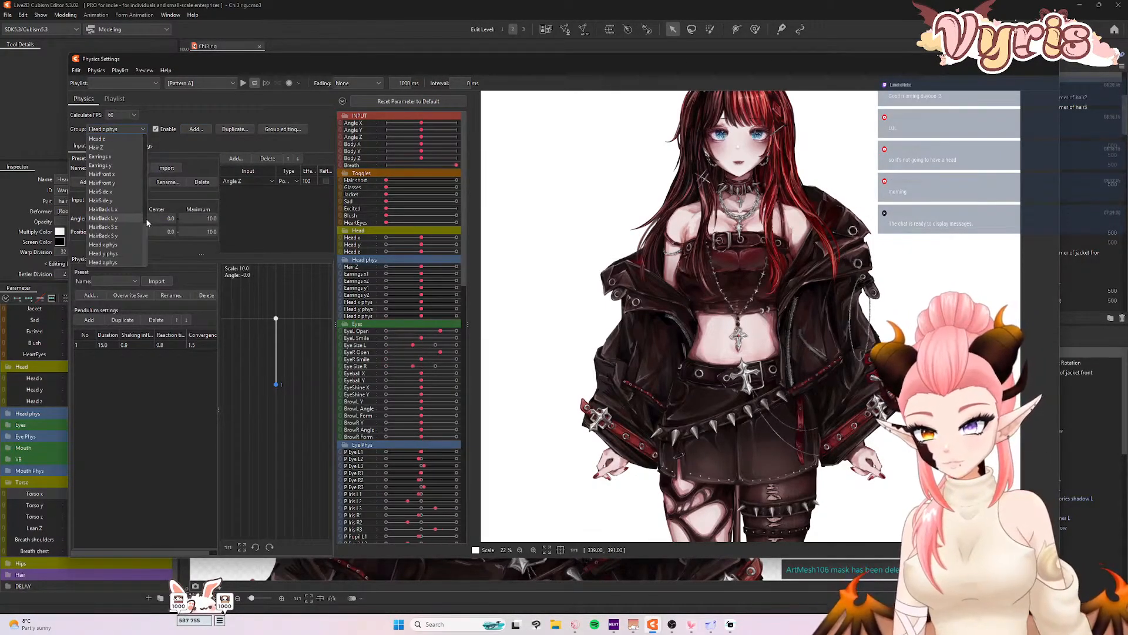
{"action": "scroll", "coordinate": [141, 141], "scroll_direction": "up", "scroll_amount": 5}
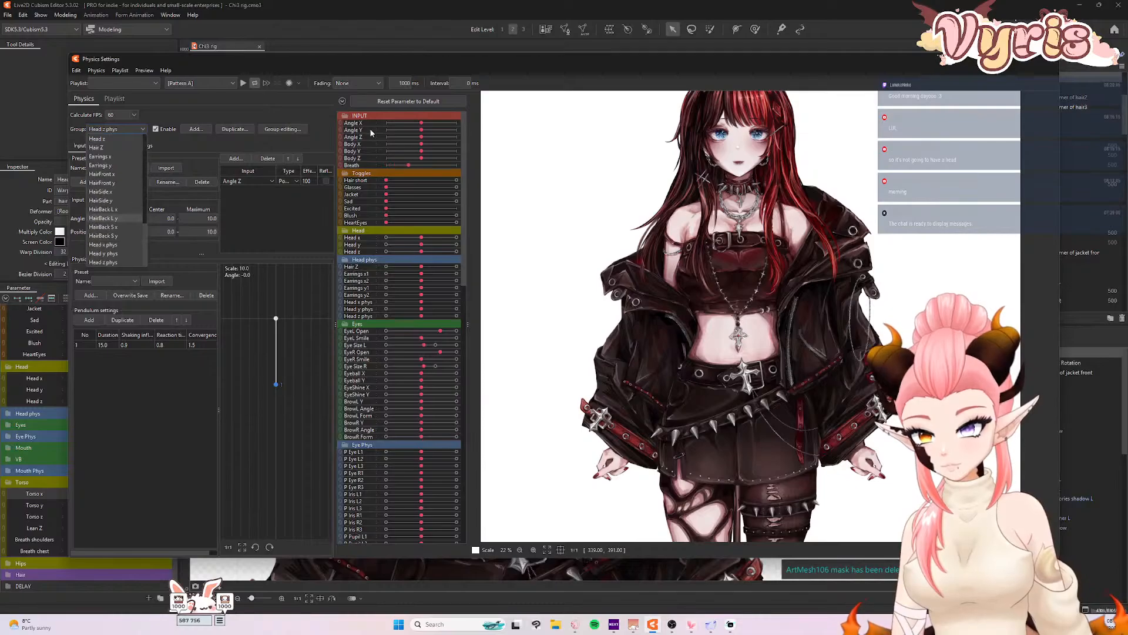
{"action": "left_click", "coordinate": [325, 134]}
- Add a physics group named Torso x using the Angle phys physics model preset
{"action": "left_click", "coordinate": [196, 128]}
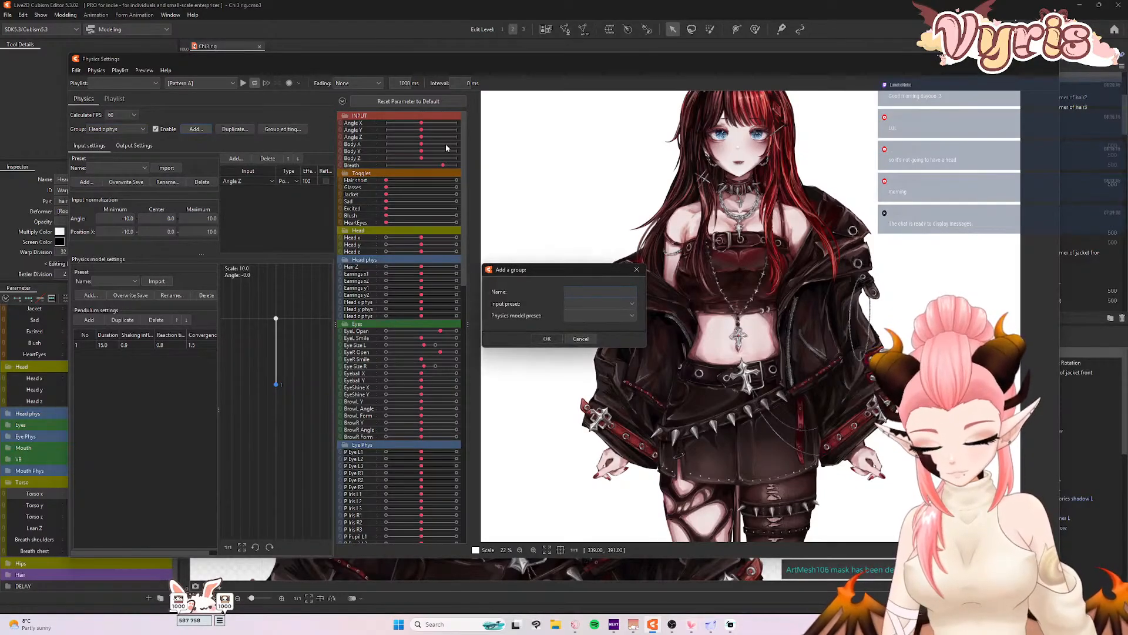
{"action": "type", "text": "Torso x"}
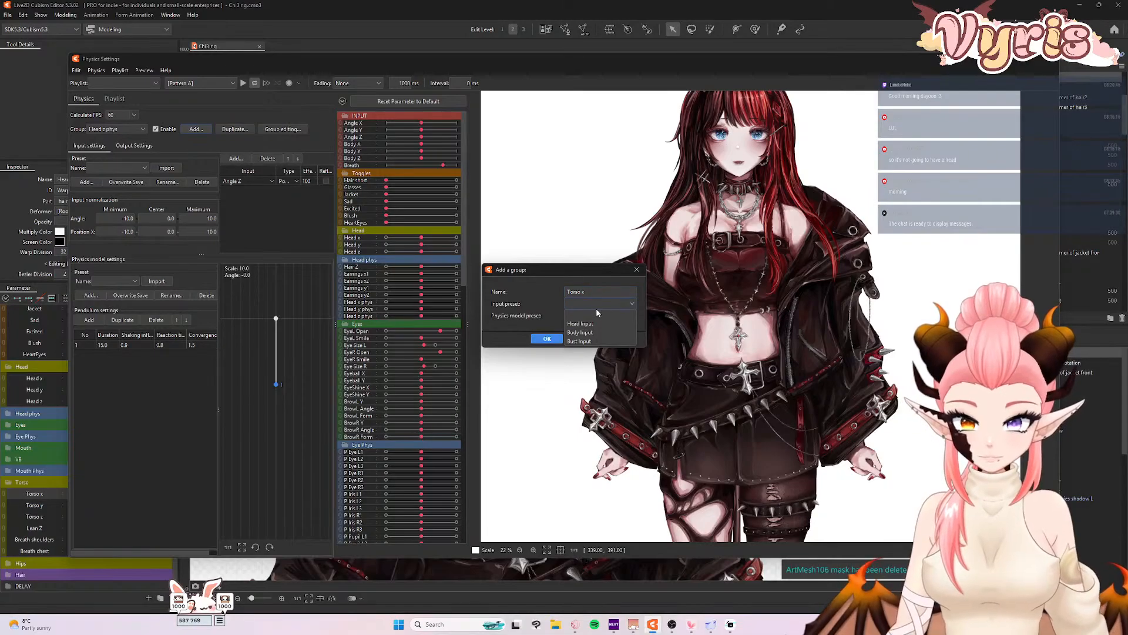
{"action": "left_click", "coordinate": [587, 313]}
{"action": "left_click", "coordinate": [589, 315]}
{"action": "left_click_drag", "start_coordinate": [628, 339], "coordinate": [632, 395]}
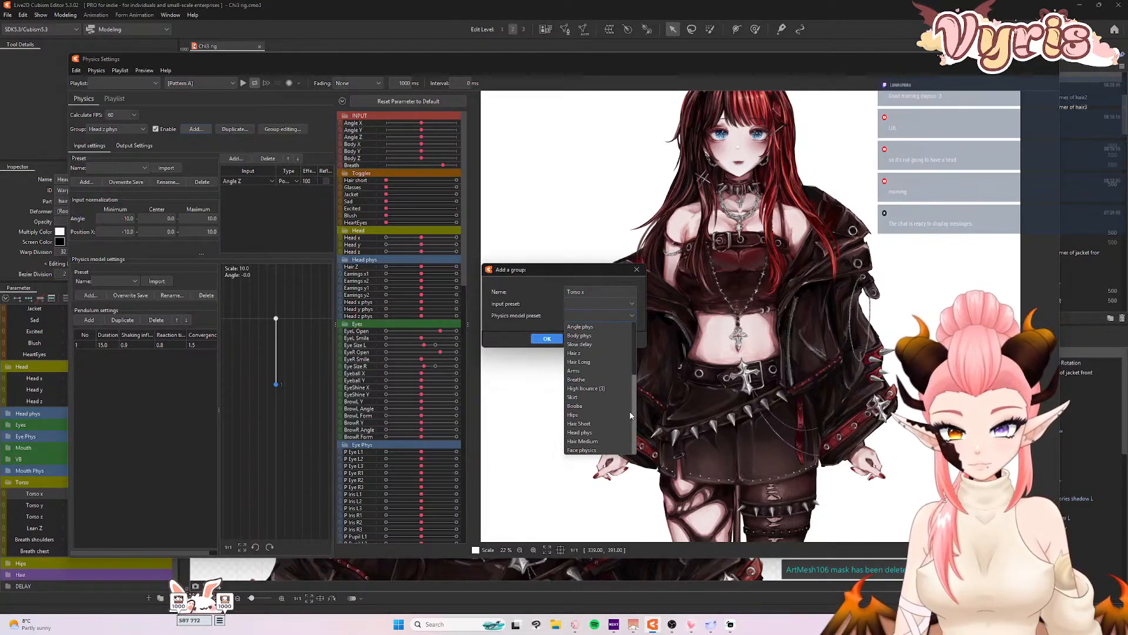
{"action": "scroll", "coordinate": [627, 388], "scroll_direction": "up", "scroll_amount": 3}
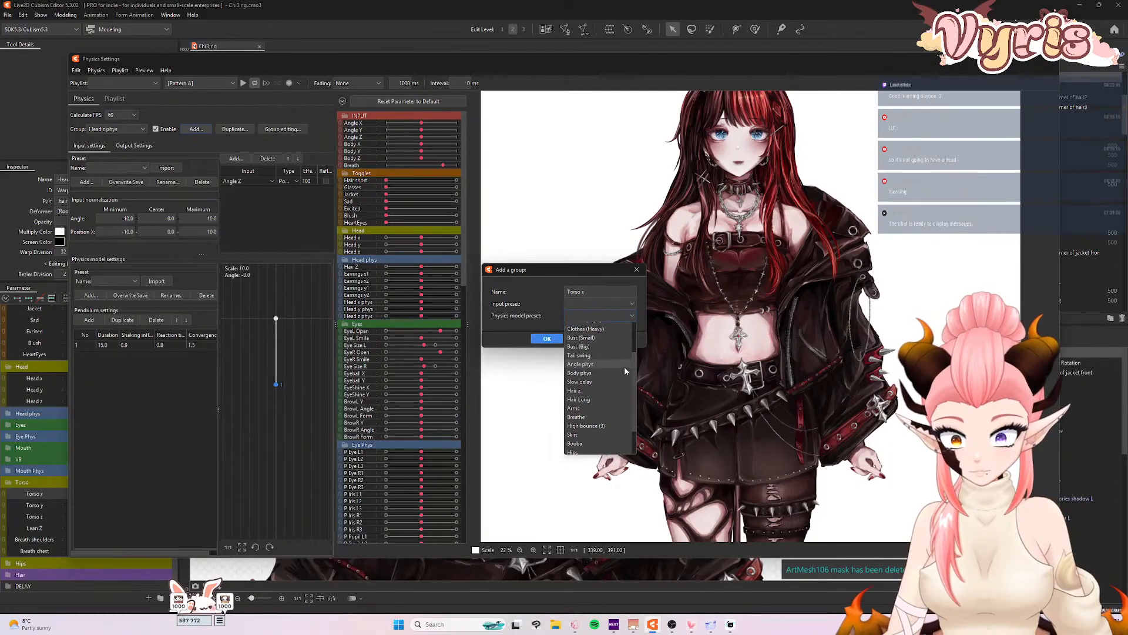
{"action": "left_click", "coordinate": [581, 364]}
{"action": "left_click", "coordinate": [541, 338]}
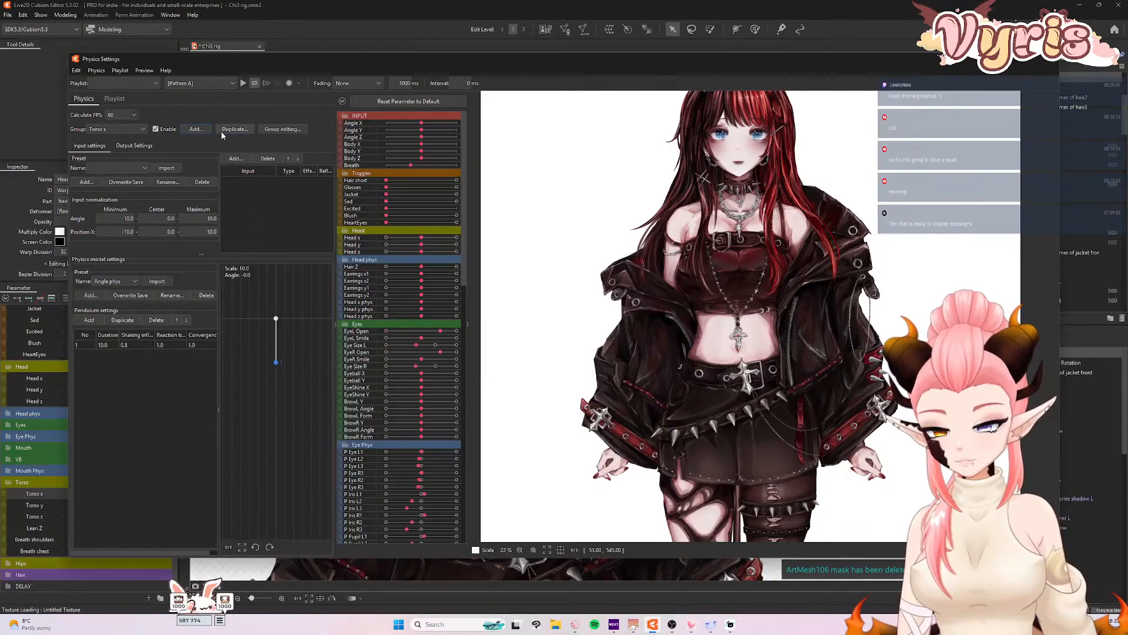
- Add Delay X3 as the Torso x group's angle input and set the angle normalization range to -120 to 120
{"action": "left_click", "coordinate": [234, 158]}
{"action": "scroll", "coordinate": [564, 329], "scroll_direction": "down", "scroll_amount": 20}
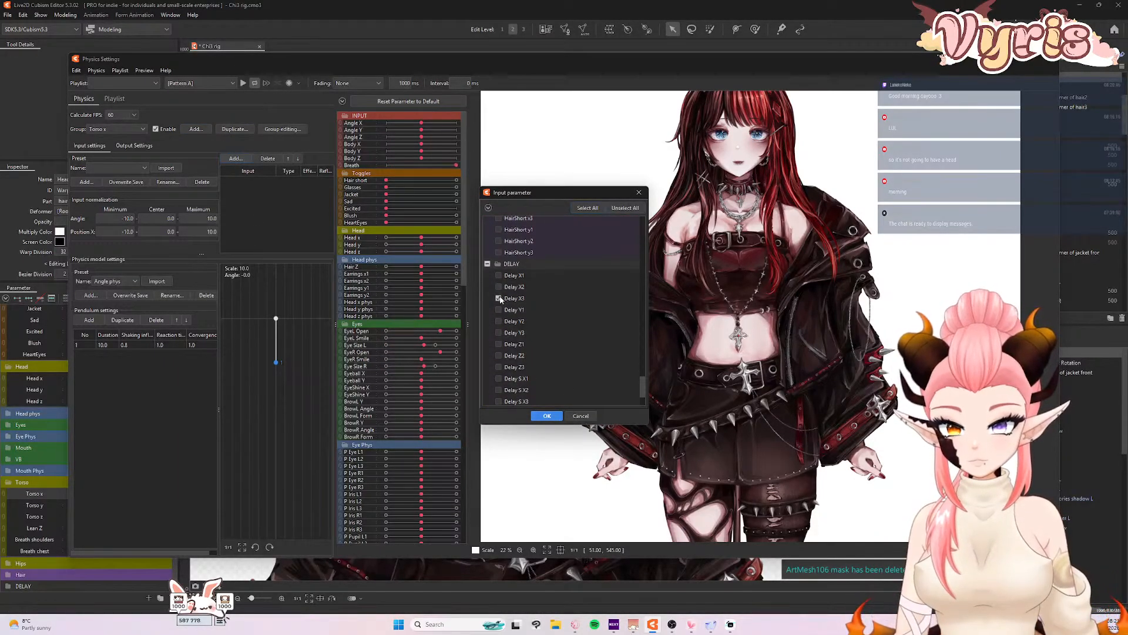
{"action": "left_click", "coordinate": [547, 416]}
{"action": "left_click", "coordinate": [287, 199]}
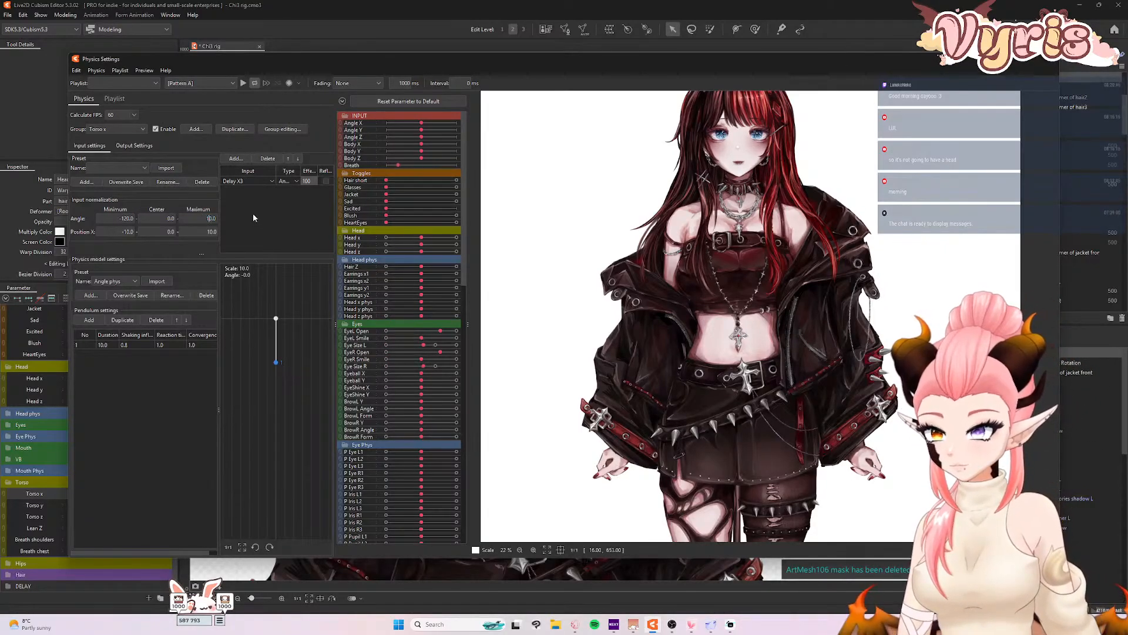
{"action": "type", "text": "2"}
{"action": "key", "text": "Return"}
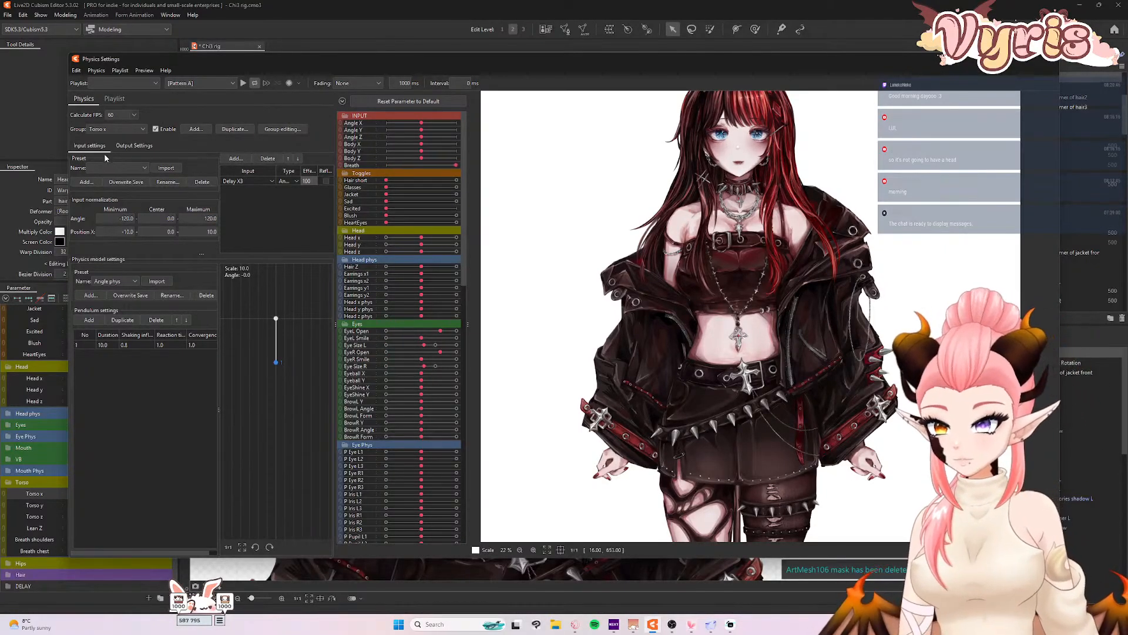
- Add the Torso x parameter as the output of the Torso x physics group
{"action": "left_click", "coordinate": [133, 145]}
{"action": "left_click", "coordinate": [84, 159]}
{"action": "scroll", "coordinate": [518, 337], "scroll_direction": "down", "scroll_amount": 8}
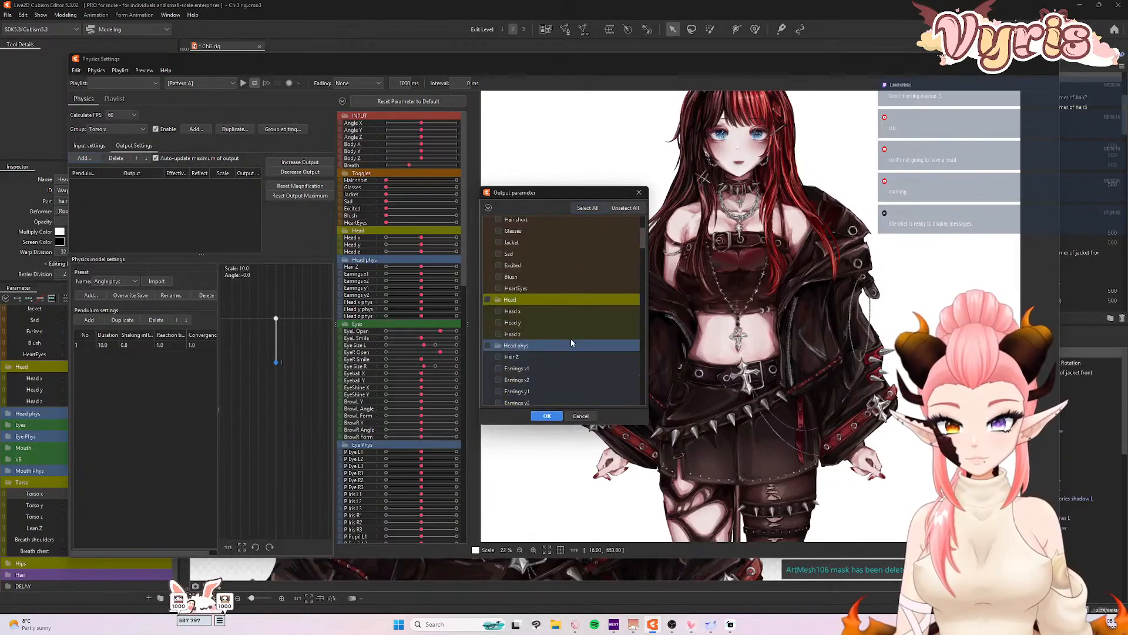
{"action": "scroll", "coordinate": [518, 336], "scroll_direction": "down", "scroll_amount": 15}
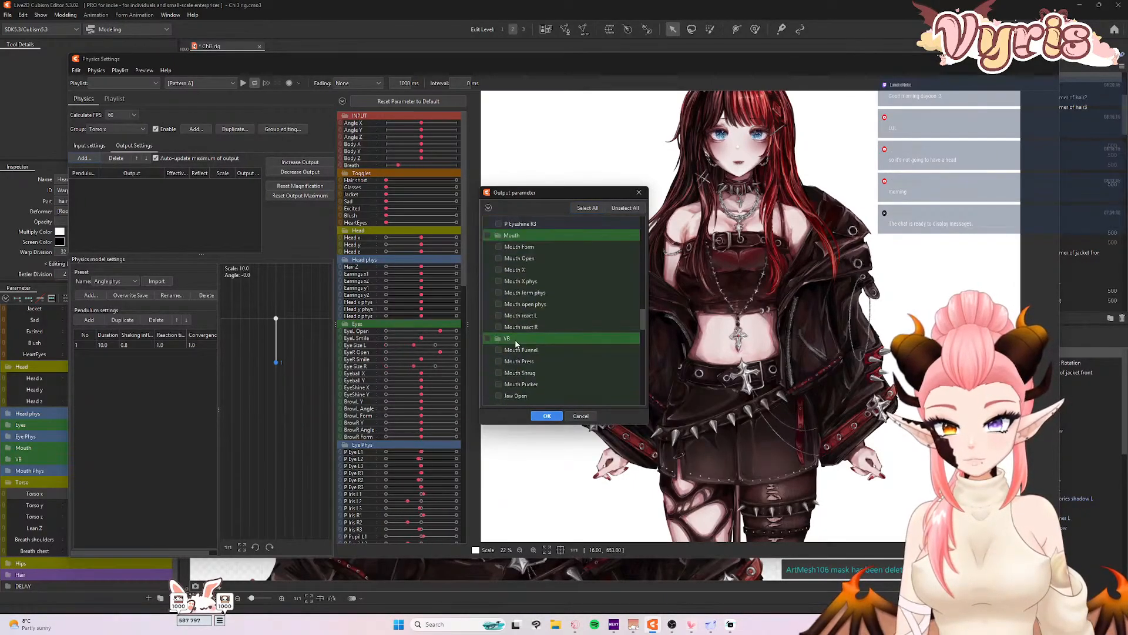
{"action": "left_click", "coordinate": [546, 416]}
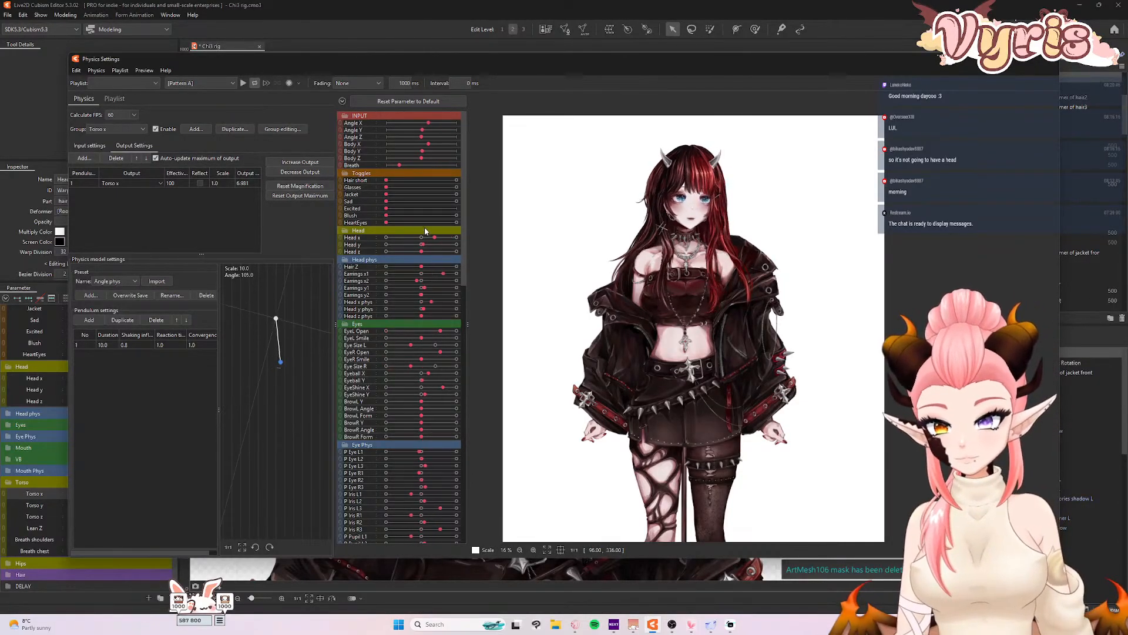
- Increase the Torso x output to a scale of 14.324 and test the physics by moving the model in the preview
{"action": "left_click", "coordinate": [299, 163]}
{"action": "left_click", "coordinate": [595, 322]}
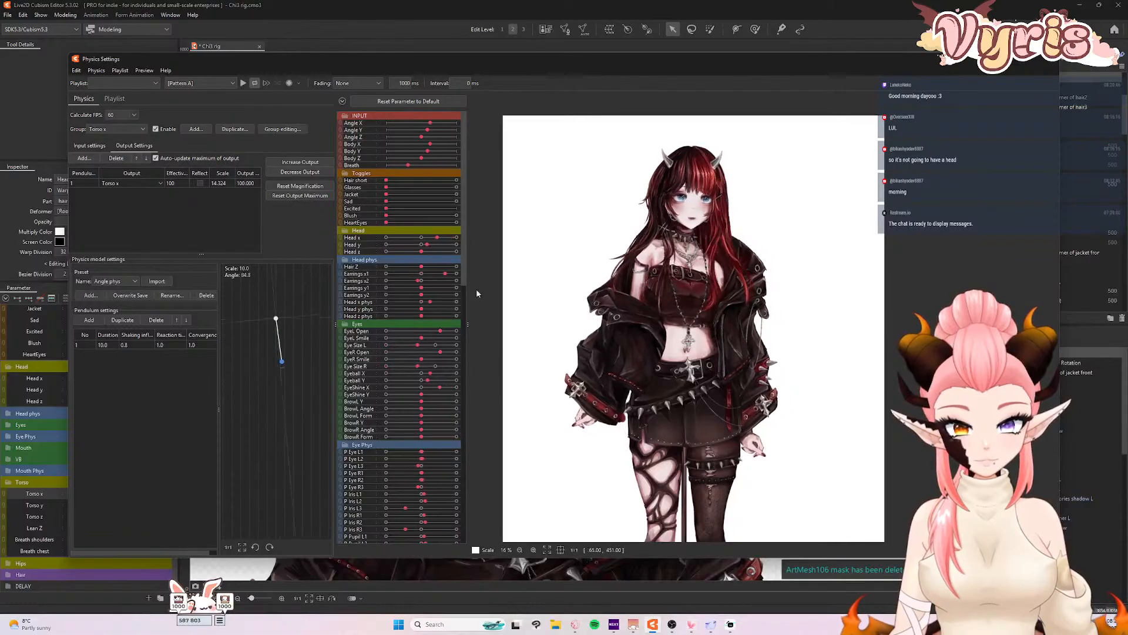
{"action": "left_click_drag", "start_coordinate": [654, 303], "coordinate": [1061, 283]}
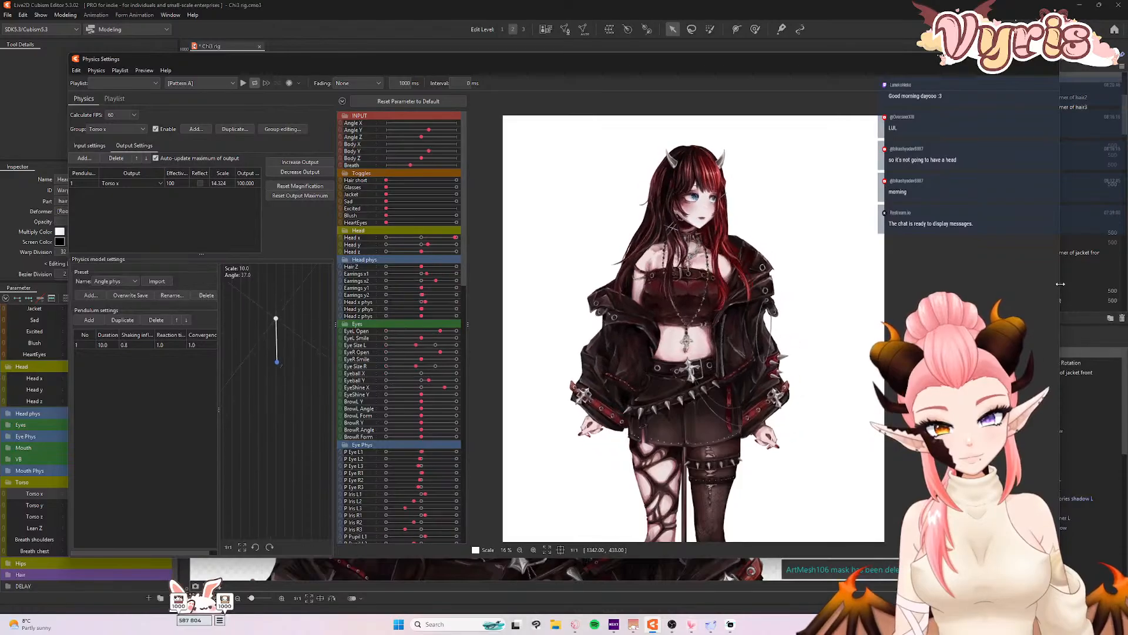
- Check which parameters the Choker angle, Necklace top and Choker deformers are keyed to, and select the Neck deformer
{"action": "scroll", "coordinate": [1070, 407], "scroll_direction": "down", "scroll_amount": 5}
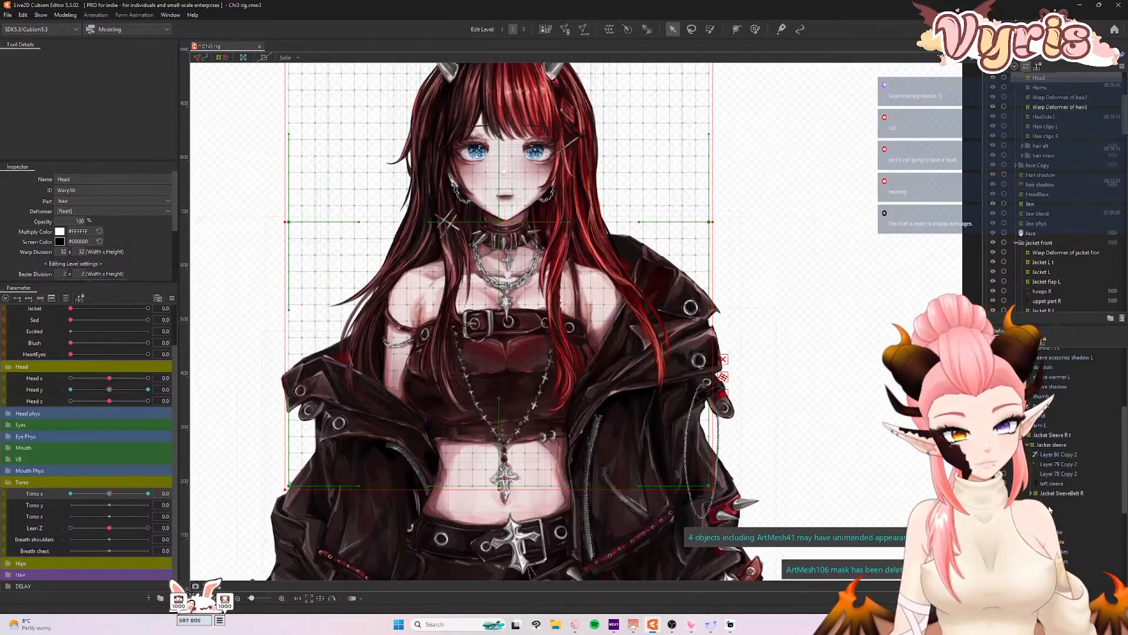
{"action": "left_click", "coordinate": [1058, 541]}
{"action": "left_click", "coordinate": [66, 298]}
{"action": "left_click", "coordinate": [65, 298]}
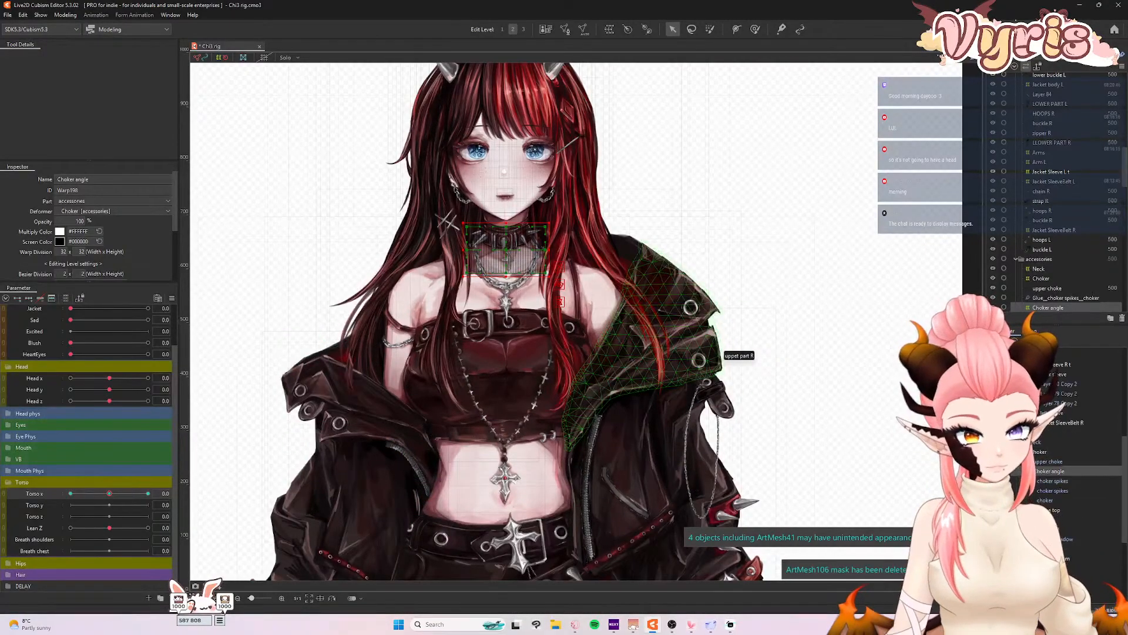
{"action": "left_click", "coordinate": [1055, 510]}
{"action": "left_click", "coordinate": [67, 299]}
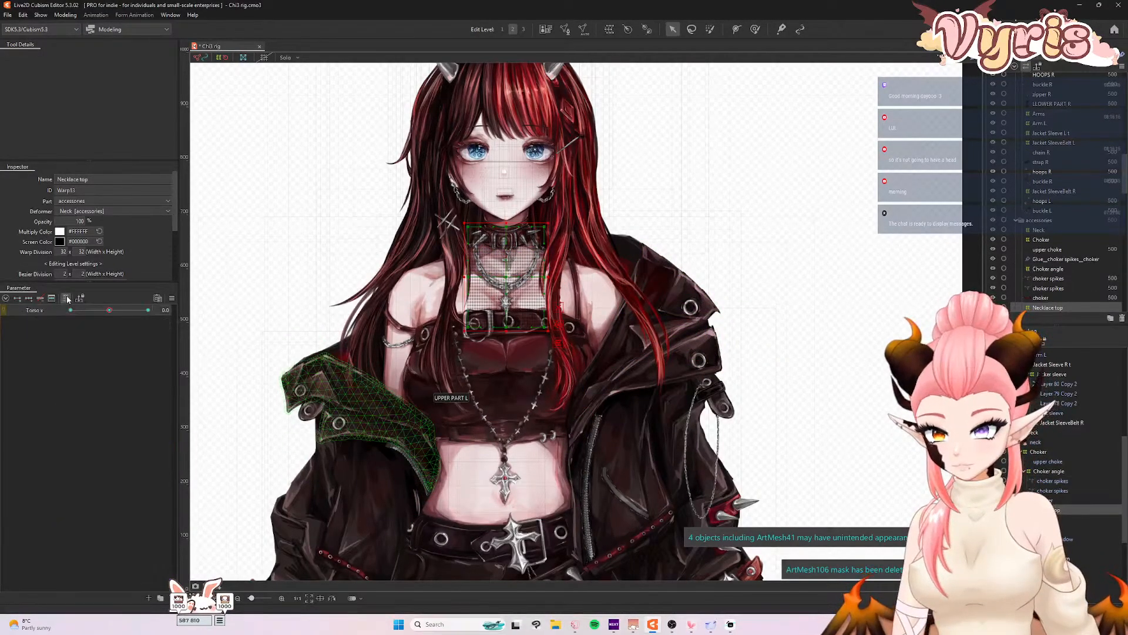
{"action": "left_click", "coordinate": [66, 298]}
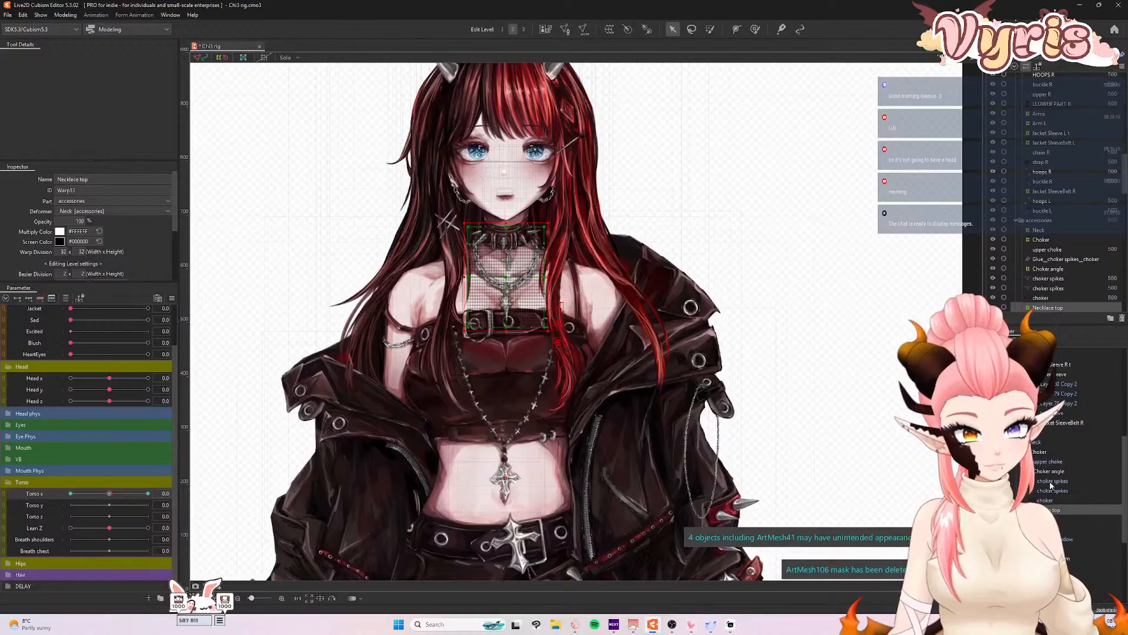
{"action": "left_click", "coordinate": [1039, 450]}
{"action": "left_click", "coordinate": [65, 299]}
{"action": "left_click", "coordinate": [65, 298]}
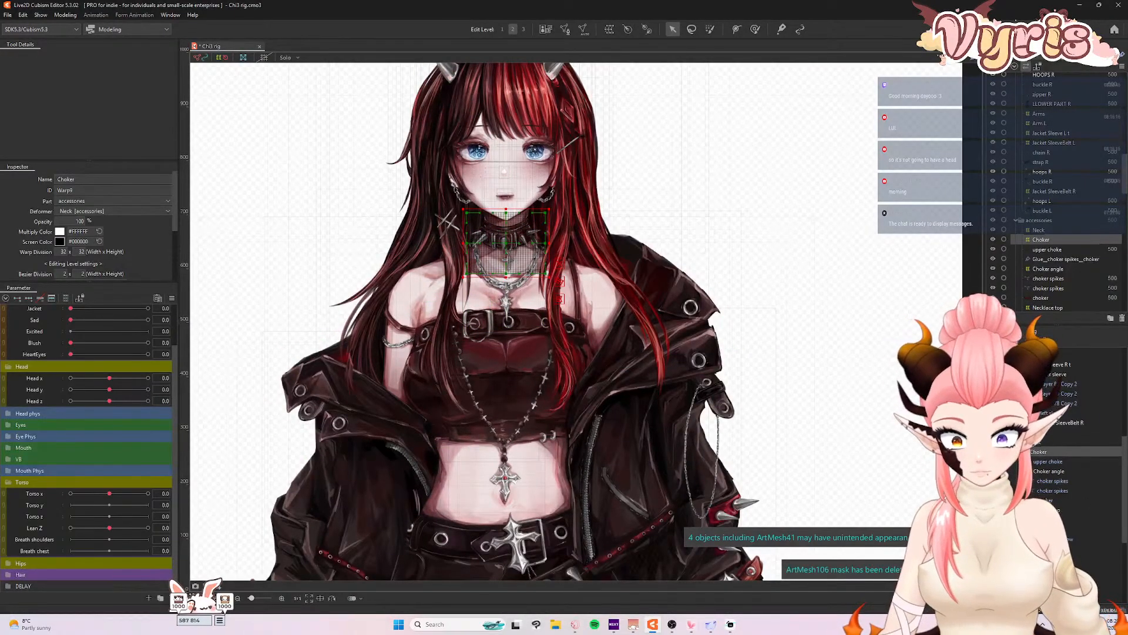
{"action": "left_click", "coordinate": [1034, 433]}
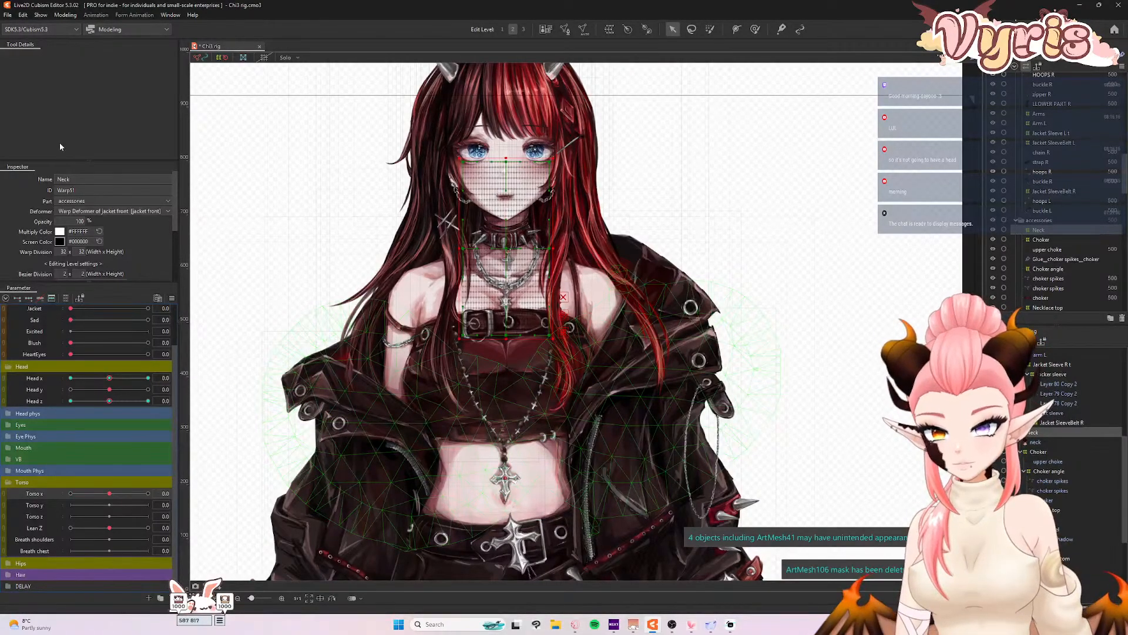
- Preview the model's sideways turn in the physics settings again, and close them
{"action": "left_click", "coordinate": [63, 15]}
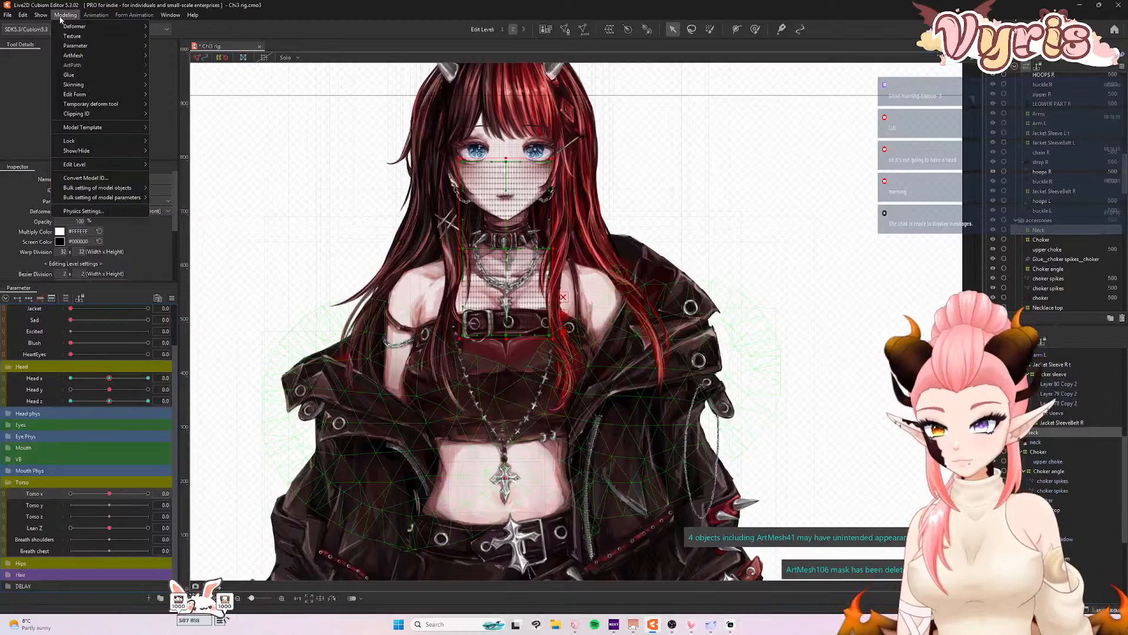
{"action": "left_click", "coordinate": [84, 211]}
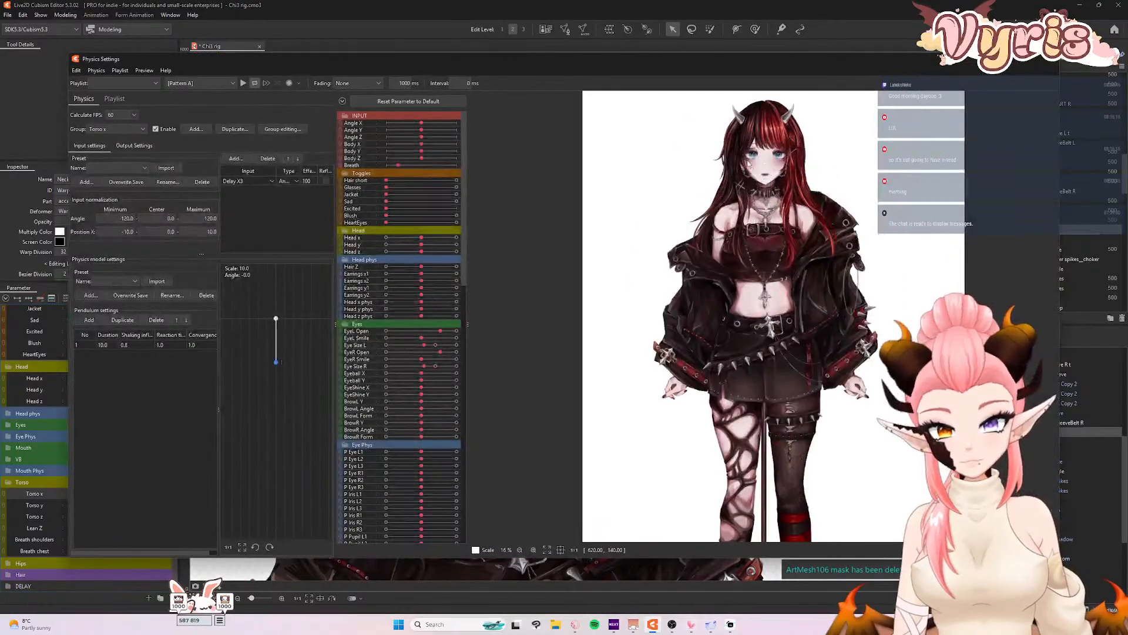
{"action": "left_click_drag", "start_coordinate": [596, 240], "coordinate": [412, 322]}
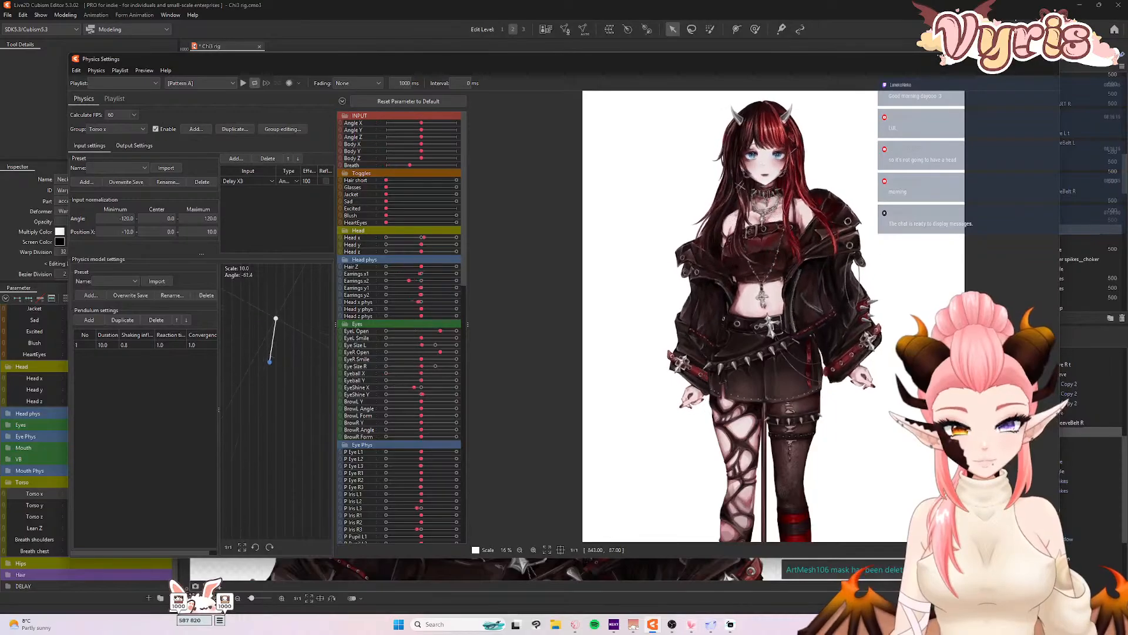
{"action": "left_click", "coordinate": [1049, 59]}
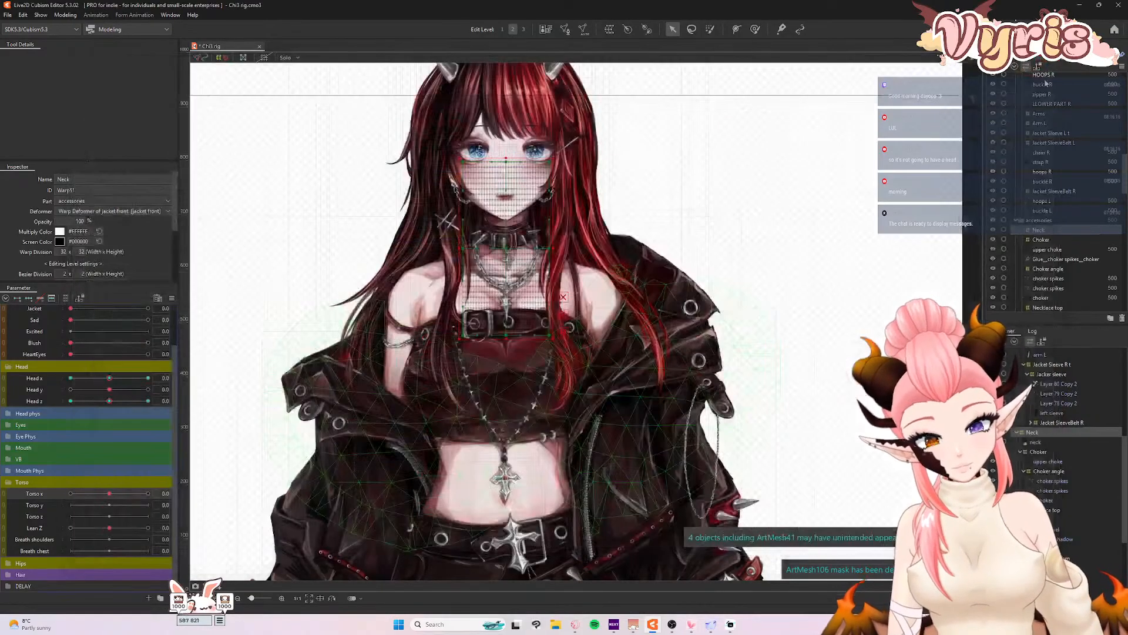
- Create a warp deformer in the head part, set as parent of the neck, Choker and Necklace top
{"action": "left_click", "coordinate": [1018, 451]}
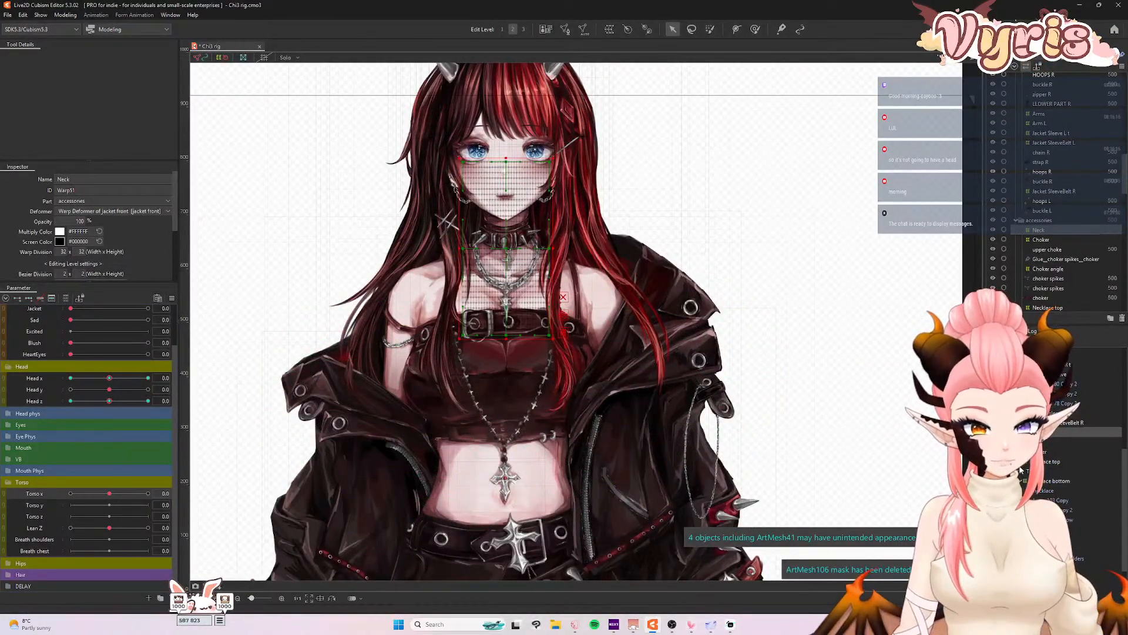
{"action": "left_click", "coordinate": [1046, 463]}
{"action": "left_click", "coordinate": [1043, 452], "text": "ctrl"}
{"action": "left_click", "coordinate": [1040, 443], "text": "ctrl"}
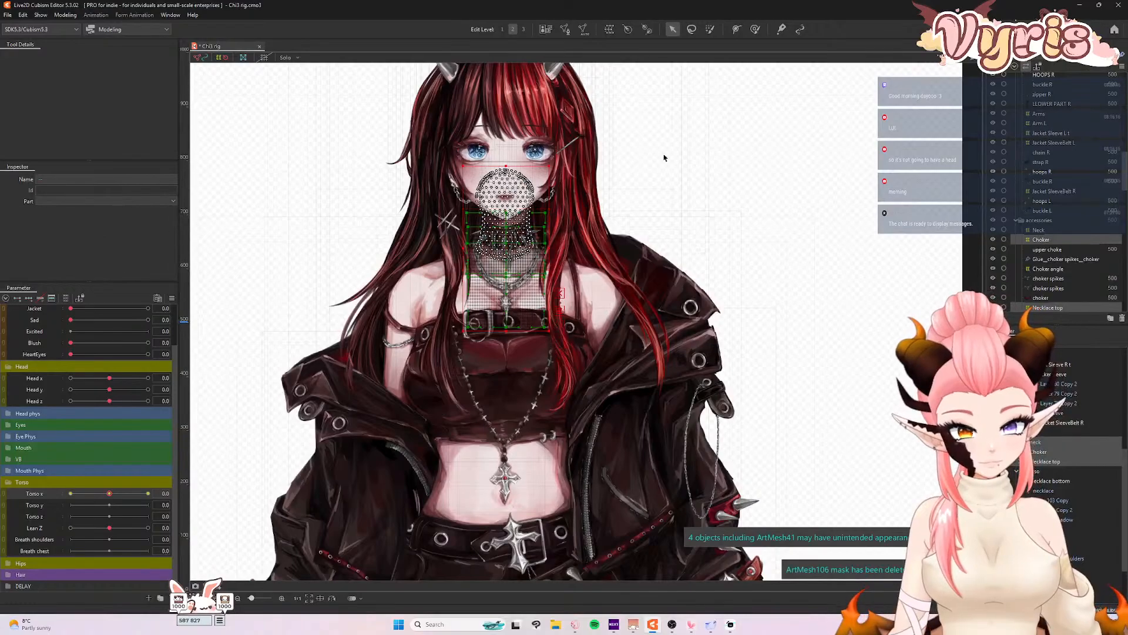
{"action": "left_click", "coordinate": [607, 29]}
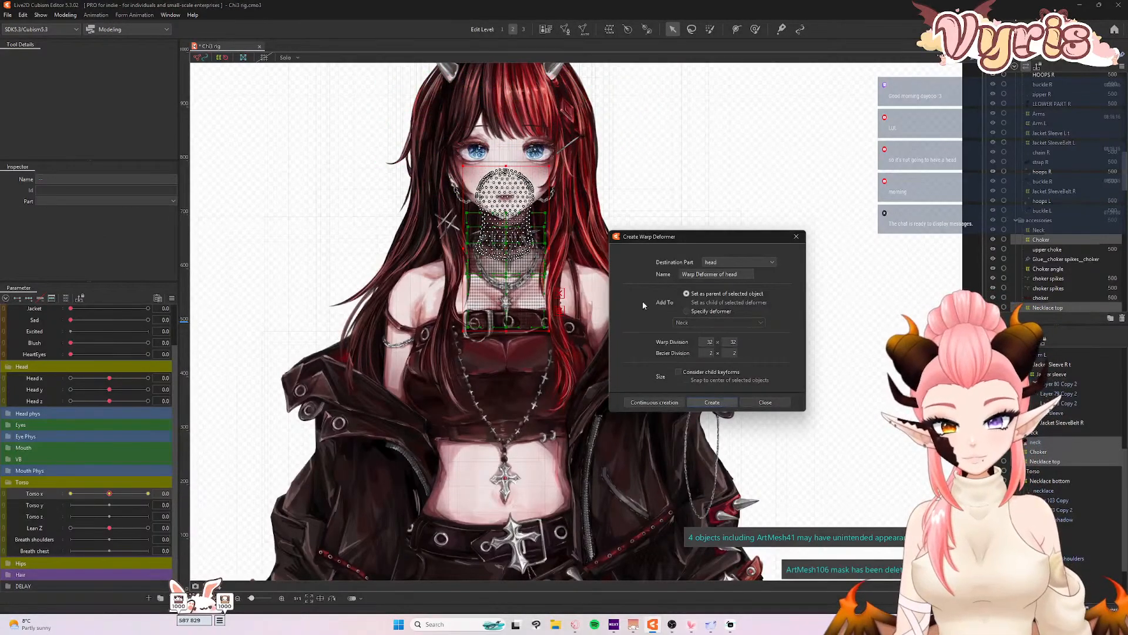
{"action": "left_click", "coordinate": [711, 402]}
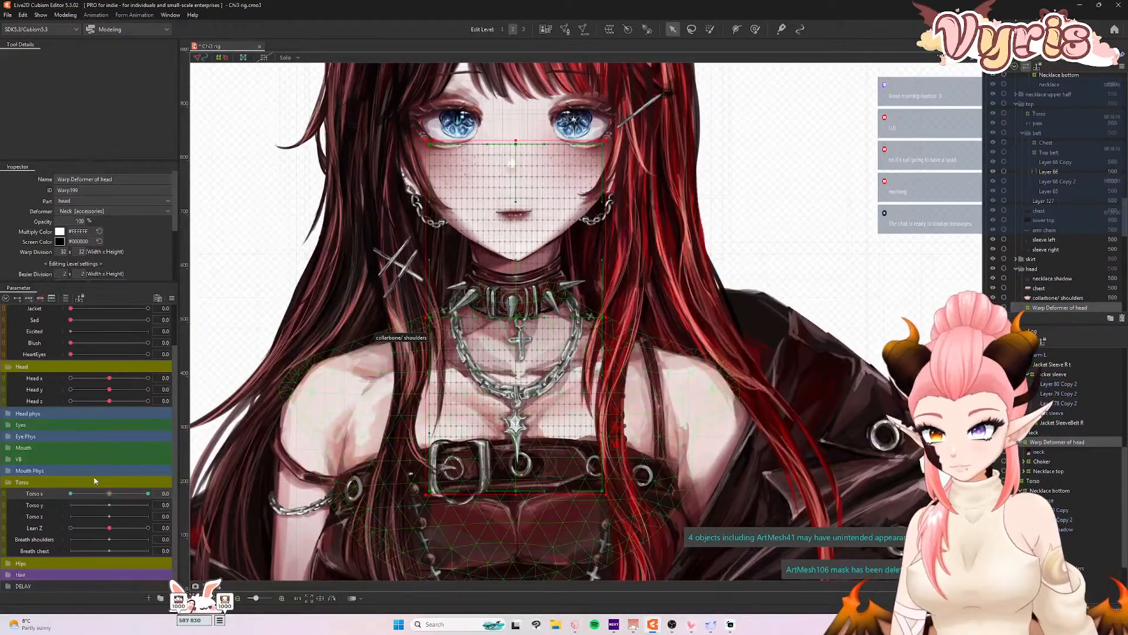
- At Torso x -30, skew the new neck warp deformer with the Perspective temporary deform tool, lowering one side and raising the other, and apply it
{"action": "left_click_drag", "start_coordinate": [97, 499], "coordinate": [69, 496]}
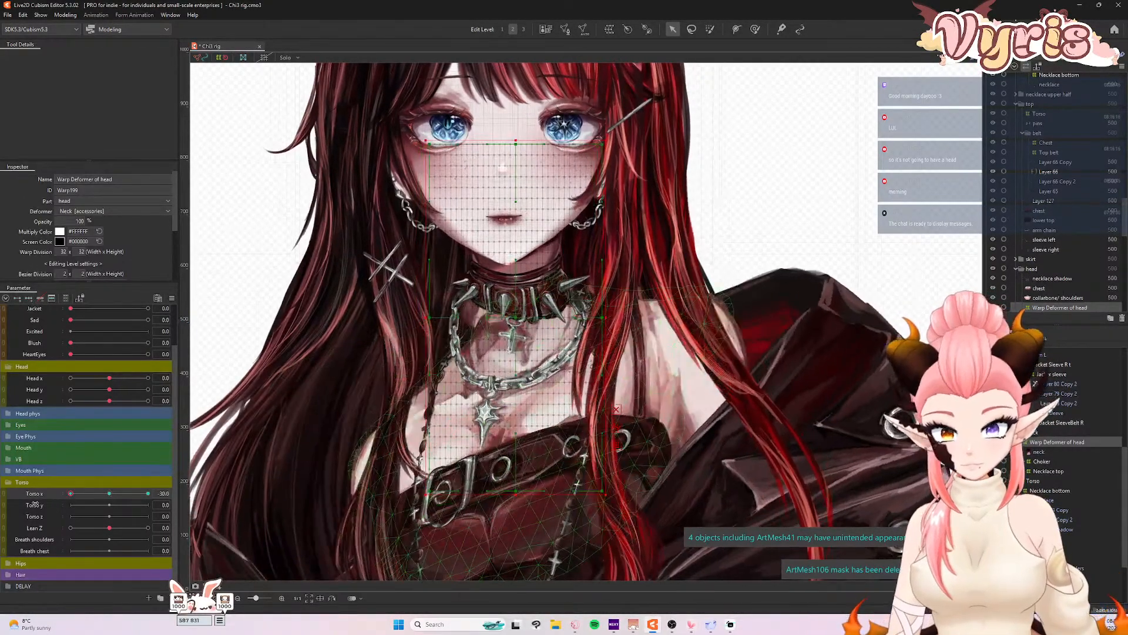
{"action": "left_click", "coordinate": [65, 14]}
{"action": "mouse_move", "coordinate": [102, 104]}
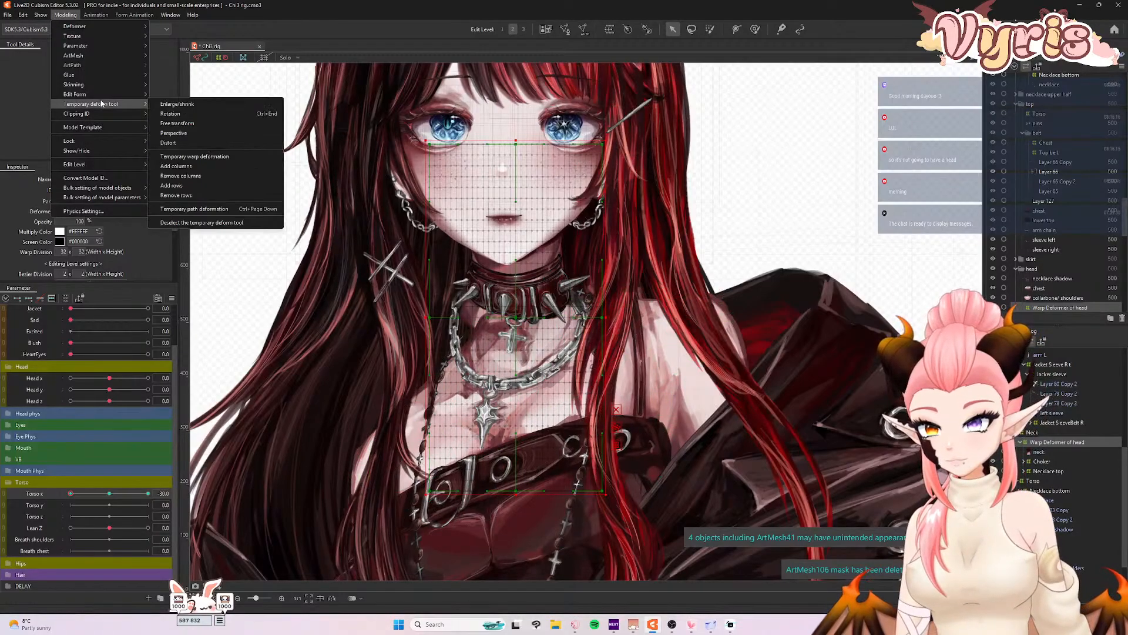
{"action": "left_click", "coordinate": [189, 134]}
{"action": "left_click_drag", "start_coordinate": [430, 318], "coordinate": [446, 369]}
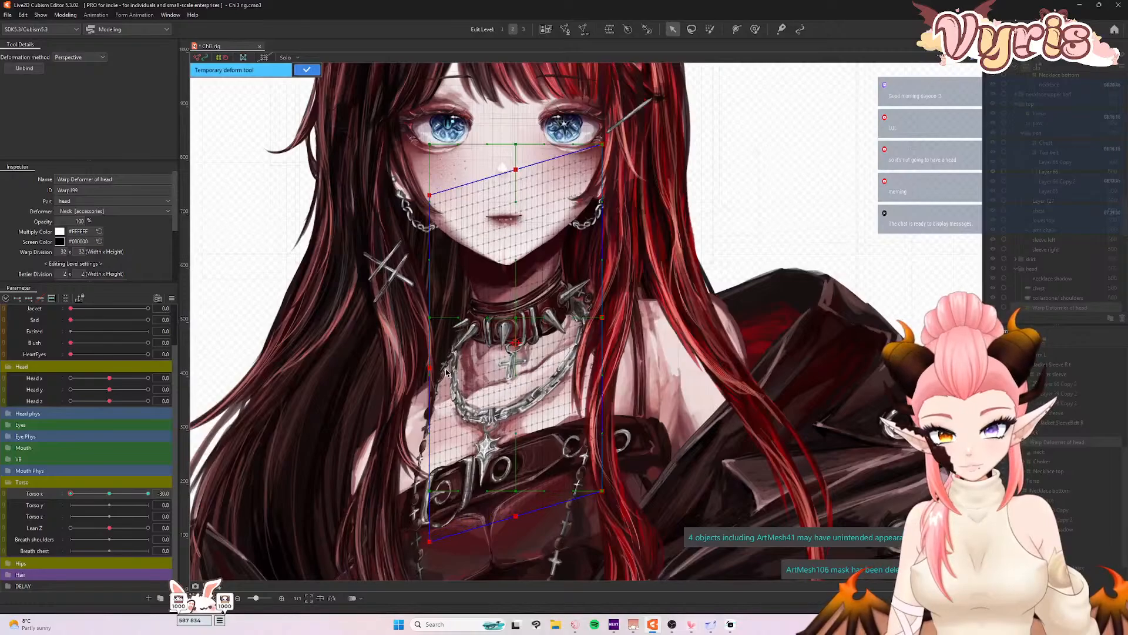
{"action": "left_click_drag", "start_coordinate": [610, 317], "coordinate": [609, 297]}
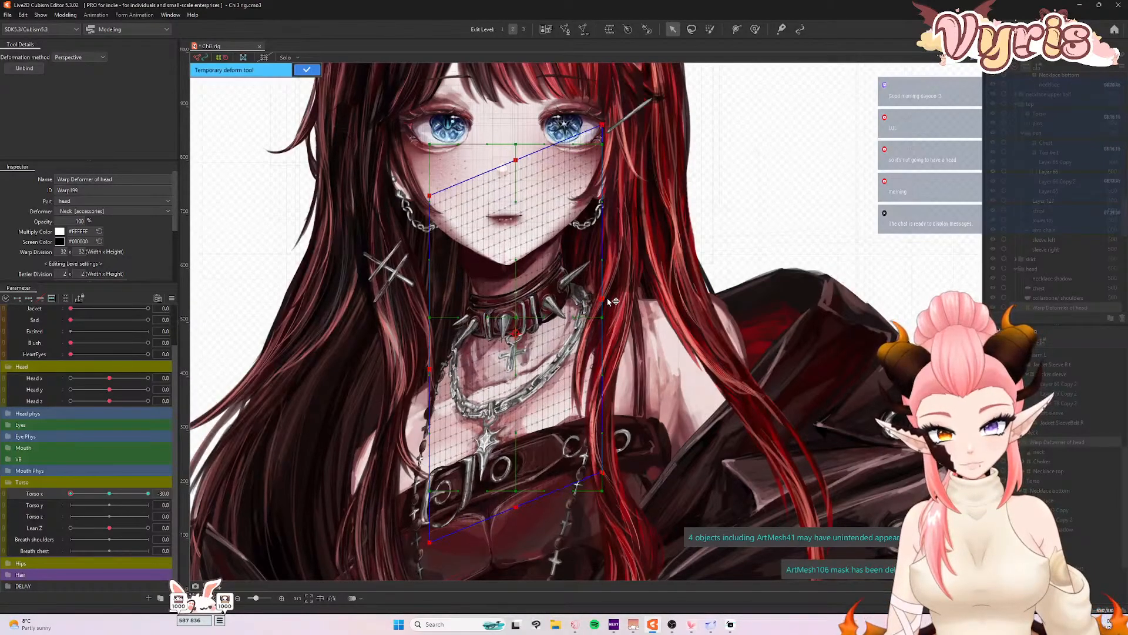
{"action": "mouse_move", "coordinate": [80, 494]}
{"action": "left_mouse_down"}
{"action": "mouse_move", "coordinate": [102, 495]}
{"action": "mouse_move", "coordinate": [66, 496]}
{"action": "mouse_move", "coordinate": [112, 493]}
{"action": "mouse_move", "coordinate": [65, 496]}
{"action": "left_mouse_up"}
{"action": "left_click_drag", "start_coordinate": [602, 300], "coordinate": [601, 295]}
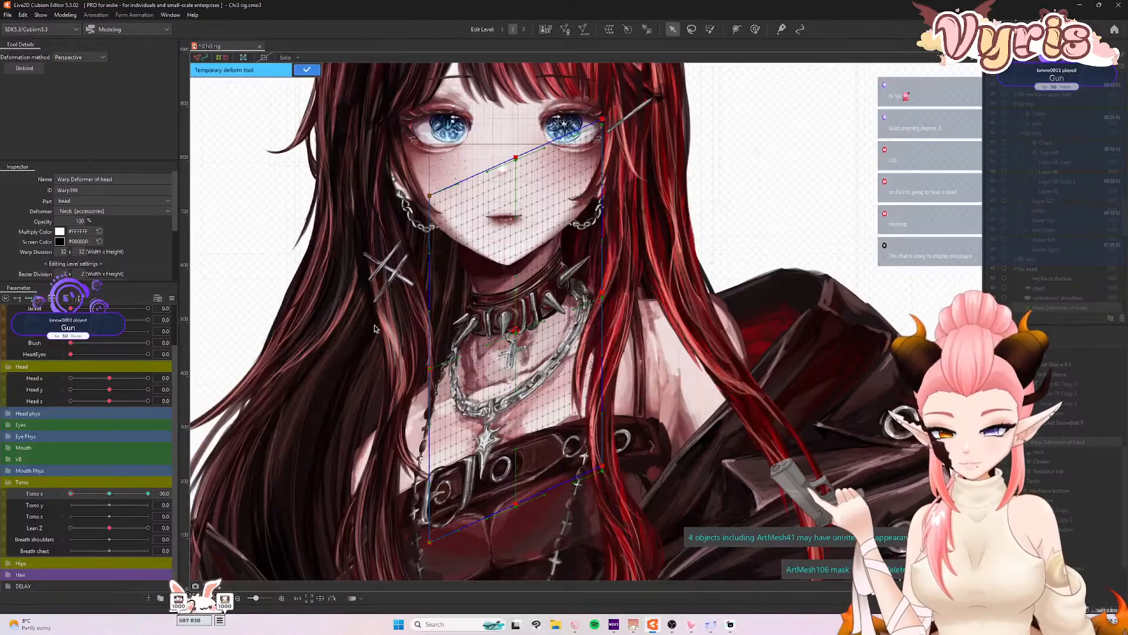
{"action": "mouse_move", "coordinate": [78, 492]}
{"action": "left_mouse_down"}
{"action": "mouse_move", "coordinate": [113, 494]}
{"action": "mouse_move", "coordinate": [65, 500]}
{"action": "left_mouse_up"}
{"action": "left_click_drag", "start_coordinate": [436, 371], "coordinate": [435, 373]}
{"action": "left_click", "coordinate": [308, 71]}
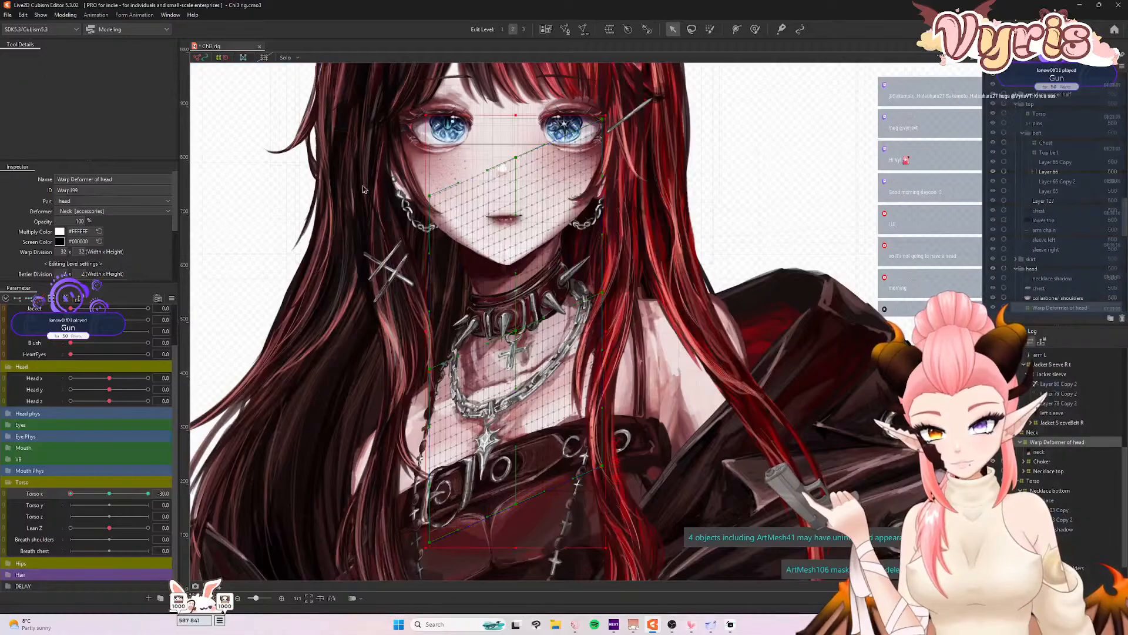
- Narrow the neck warp deformer from both sides and raise it slightly at Torso x -30, testing the fit against the torso turn
{"action": "left_click_drag", "start_coordinate": [426, 328], "coordinate": [438, 324]}
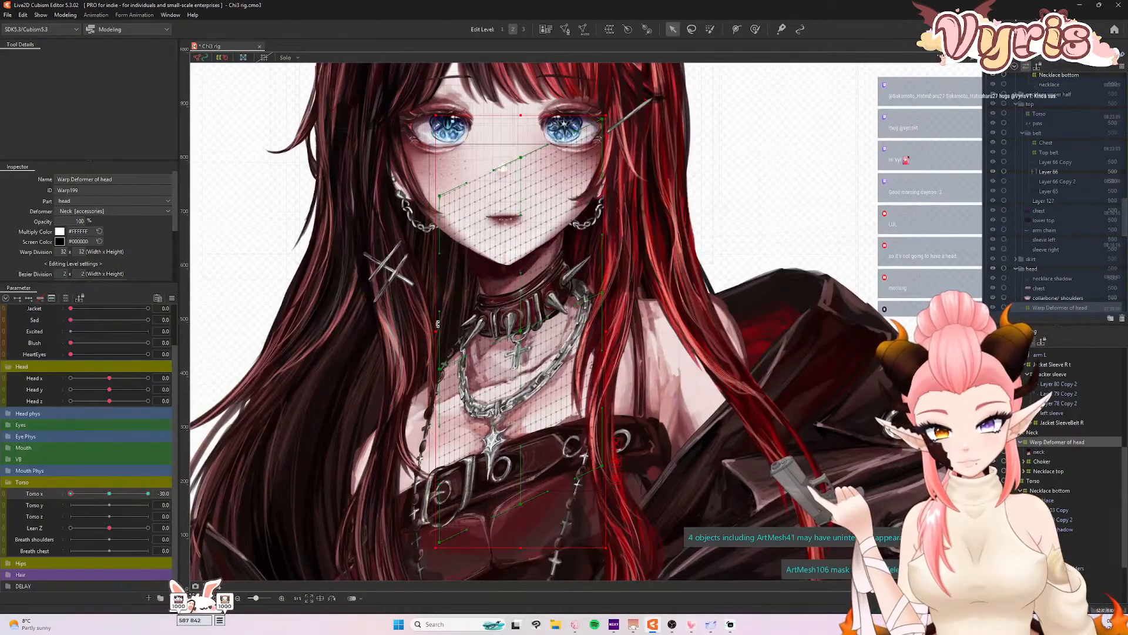
{"action": "mouse_move", "coordinate": [73, 493]}
{"action": "left_mouse_down"}
{"action": "mouse_move", "coordinate": [109, 493]}
{"action": "mouse_move", "coordinate": [69, 493]}
{"action": "left_mouse_up"}
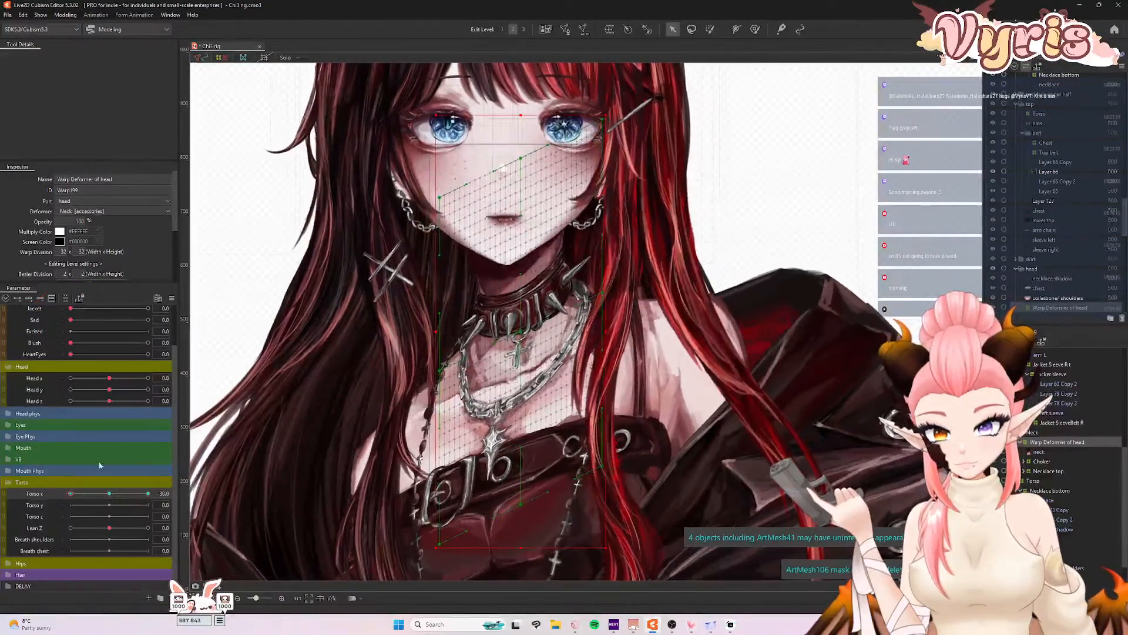
{"action": "left_click_drag", "start_coordinate": [607, 327], "coordinate": [601, 331]}
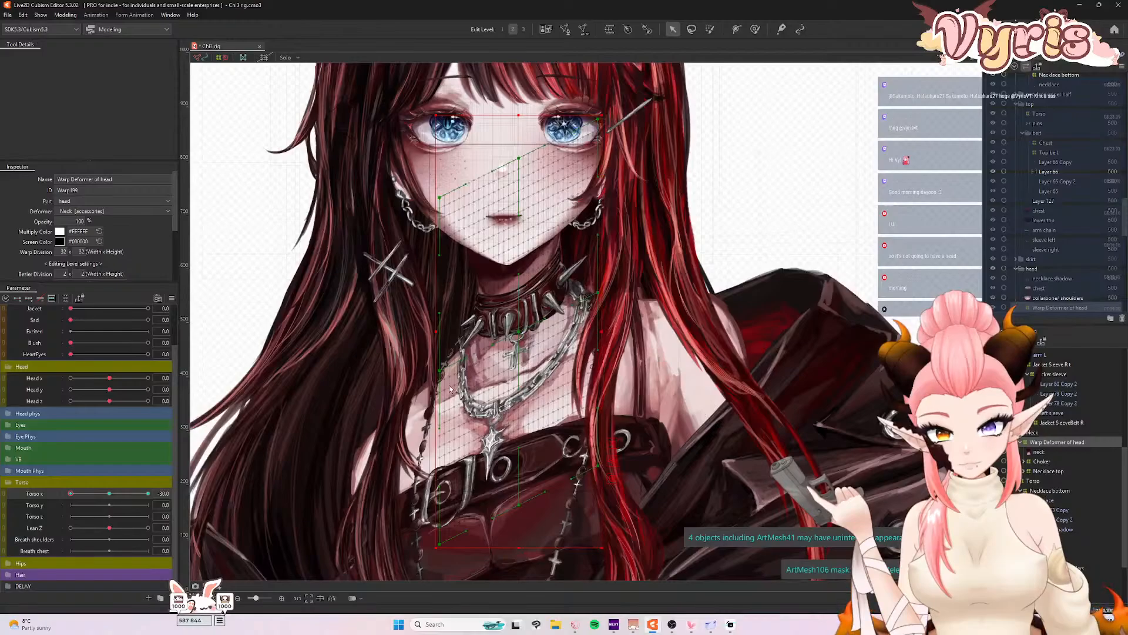
{"action": "left_click_drag", "start_coordinate": [438, 336], "coordinate": [448, 329]}
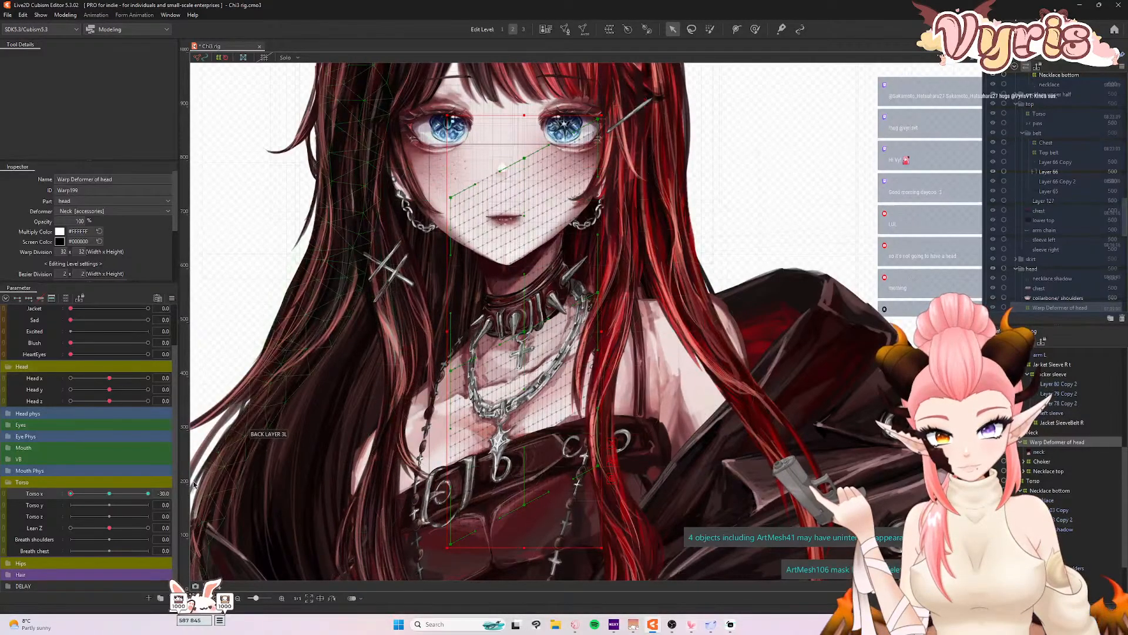
{"action": "mouse_move", "coordinate": [70, 493]}
{"action": "left_mouse_down"}
{"action": "mouse_move", "coordinate": [106, 493]}
{"action": "mouse_move", "coordinate": [60, 495]}
{"action": "mouse_move", "coordinate": [108, 487]}
{"action": "mouse_move", "coordinate": [54, 492]}
{"action": "left_mouse_up"}
{"action": "left_click_drag", "start_coordinate": [524, 331], "coordinate": [527, 326]}
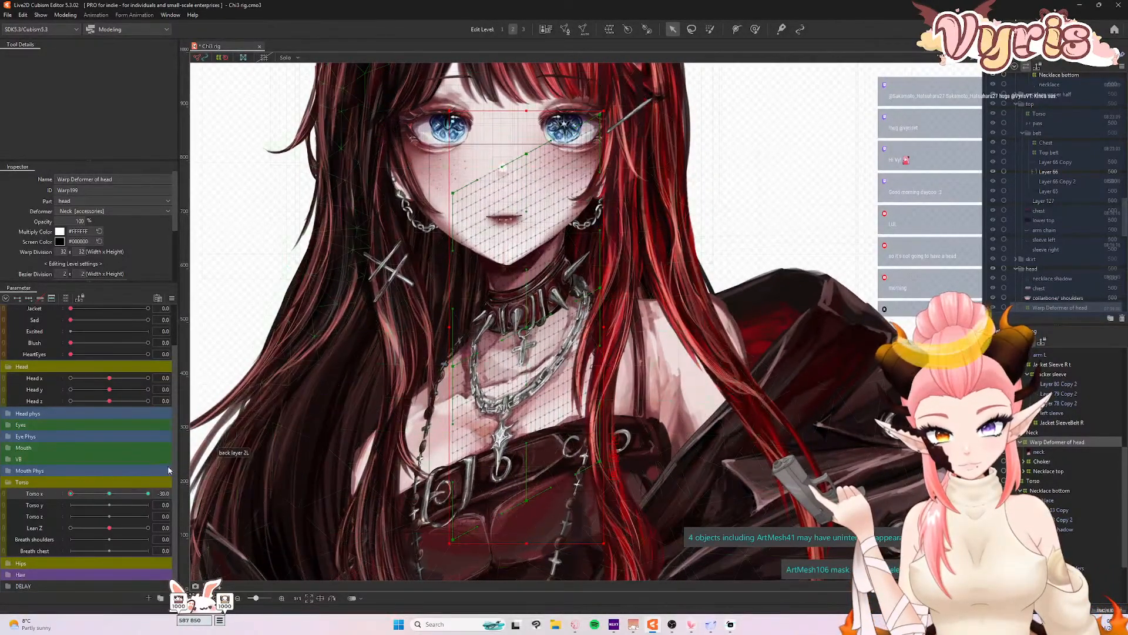
{"action": "left_click_drag", "start_coordinate": [83, 495], "coordinate": [66, 498]}
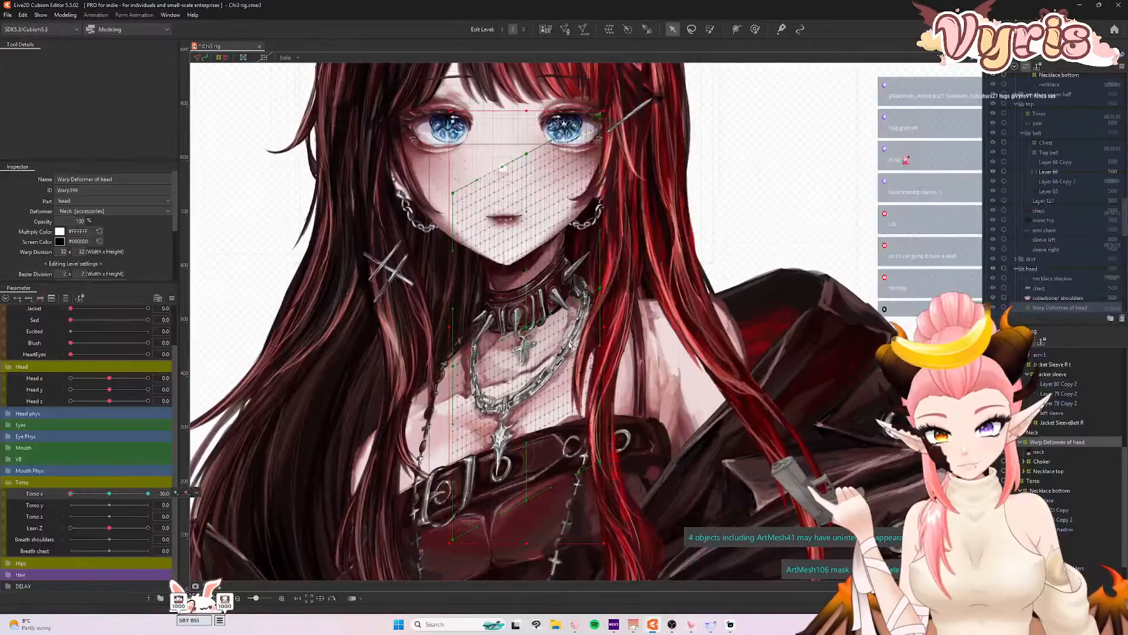
{"action": "left_click_drag", "start_coordinate": [603, 325], "coordinate": [598, 330]}
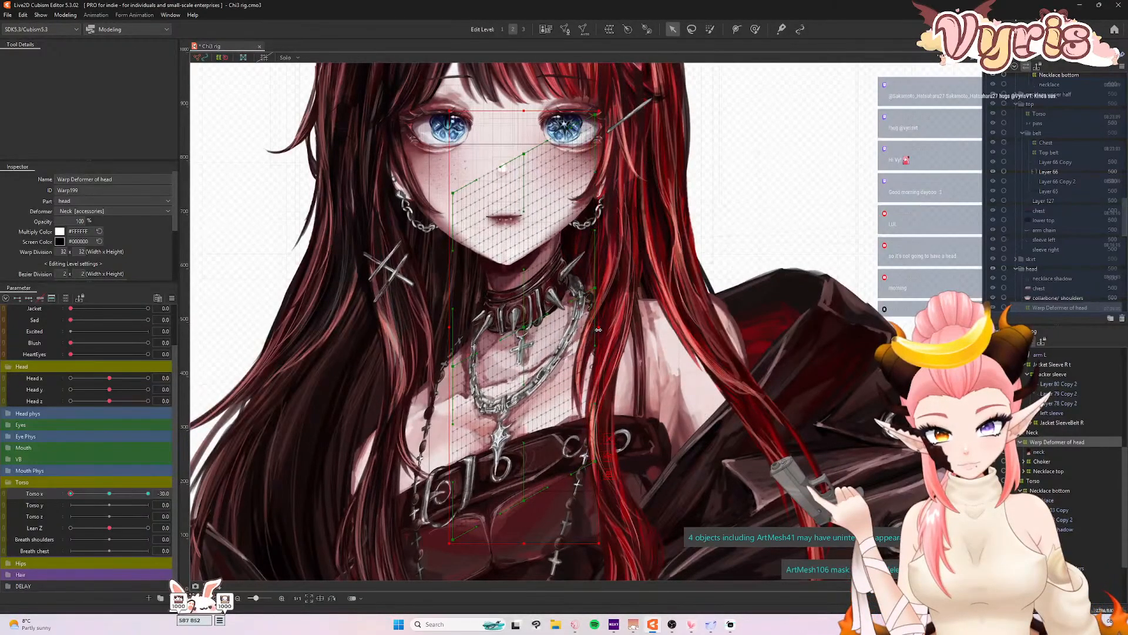
{"action": "mouse_move", "coordinate": [72, 494]}
{"action": "left_mouse_down"}
{"action": "mouse_move", "coordinate": [96, 496]}
{"action": "mouse_move", "coordinate": [58, 497]}
{"action": "left_mouse_up"}
- Mirror the neck warp deformer's motion to the opposite side of Torso x, check it at 30 and return to the neutral pose
{"action": "left_click", "coordinate": [172, 298]}
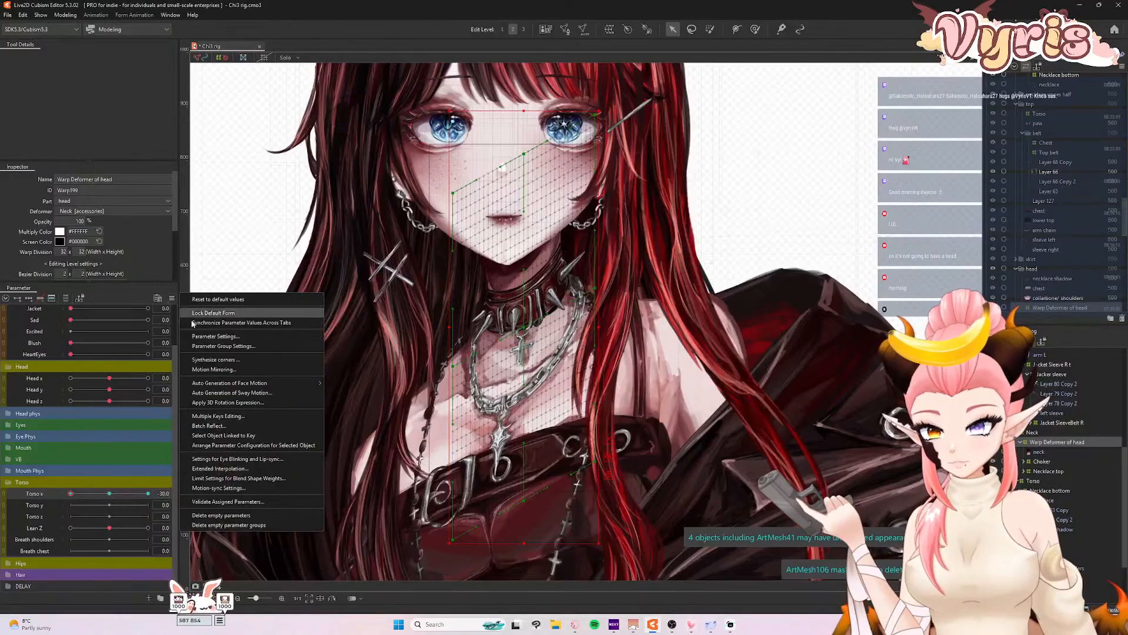
{"action": "left_click", "coordinate": [214, 371]}
{"action": "left_click", "coordinate": [544, 400]}
{"action": "left_click_drag", "start_coordinate": [72, 493], "coordinate": [149, 490]}
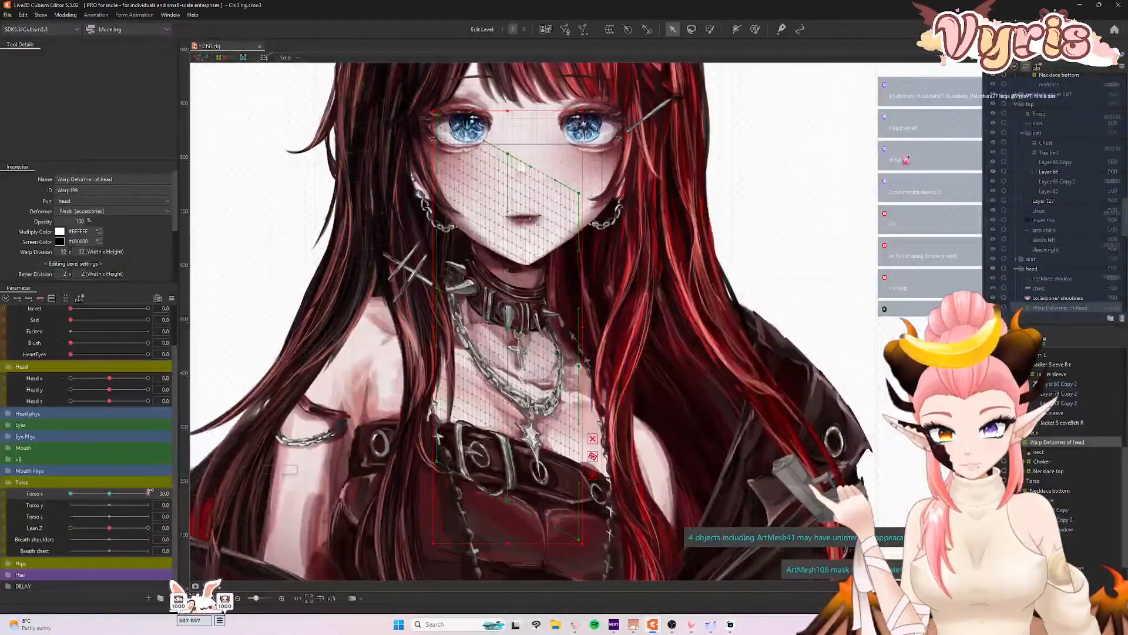
{"action": "left_click", "coordinate": [103, 493]}
- Preview the neck and choker following the model's sideways turns in the physics settings, and close them
{"action": "left_click", "coordinate": [64, 15]}
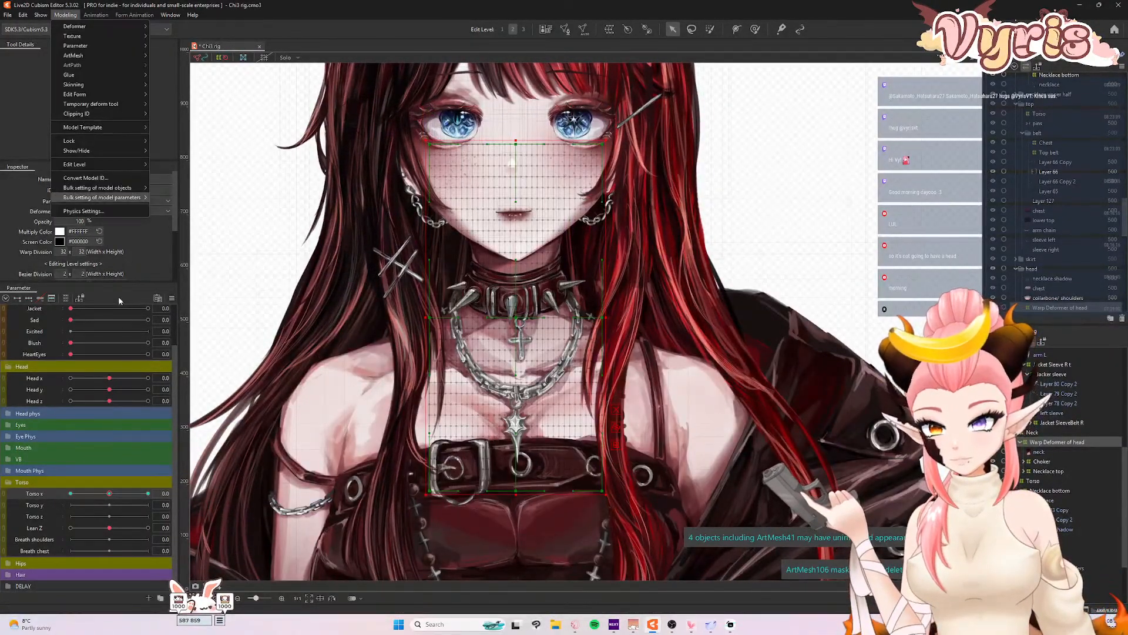
{"action": "left_click", "coordinate": [106, 210]}
{"action": "scroll", "coordinate": [854, 104], "scroll_direction": "up", "scroll_amount": 3}
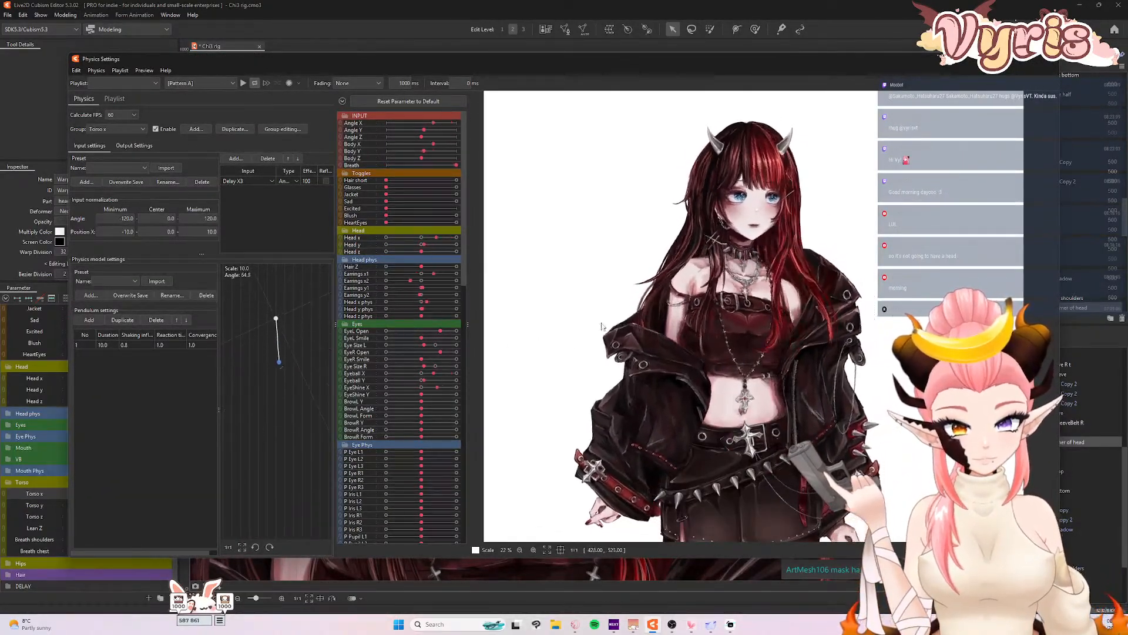
{"action": "left_click_drag", "start_coordinate": [946, 287], "coordinate": [746, 293]}
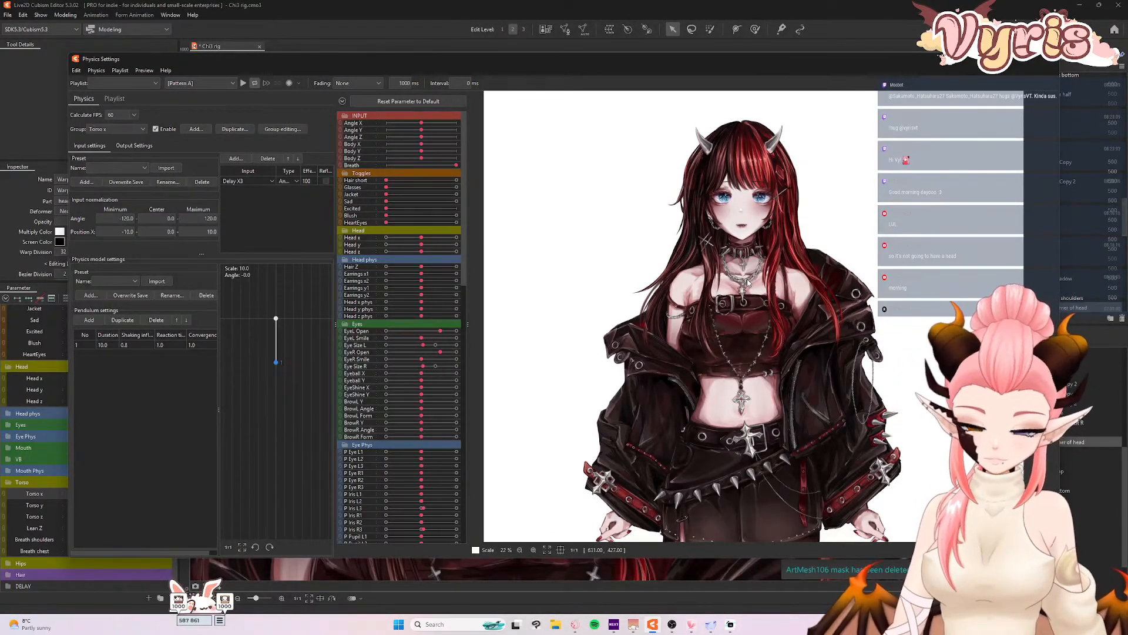
{"action": "left_click_drag", "start_coordinate": [748, 282], "coordinate": [526, 336]}
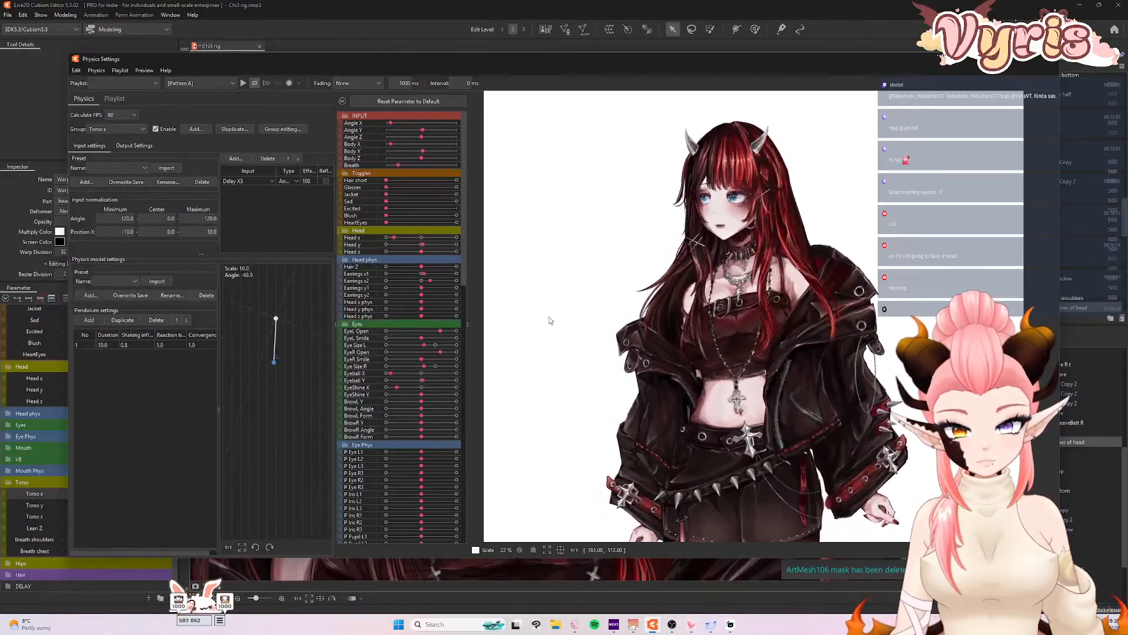
{"action": "left_click", "coordinate": [1049, 58]}
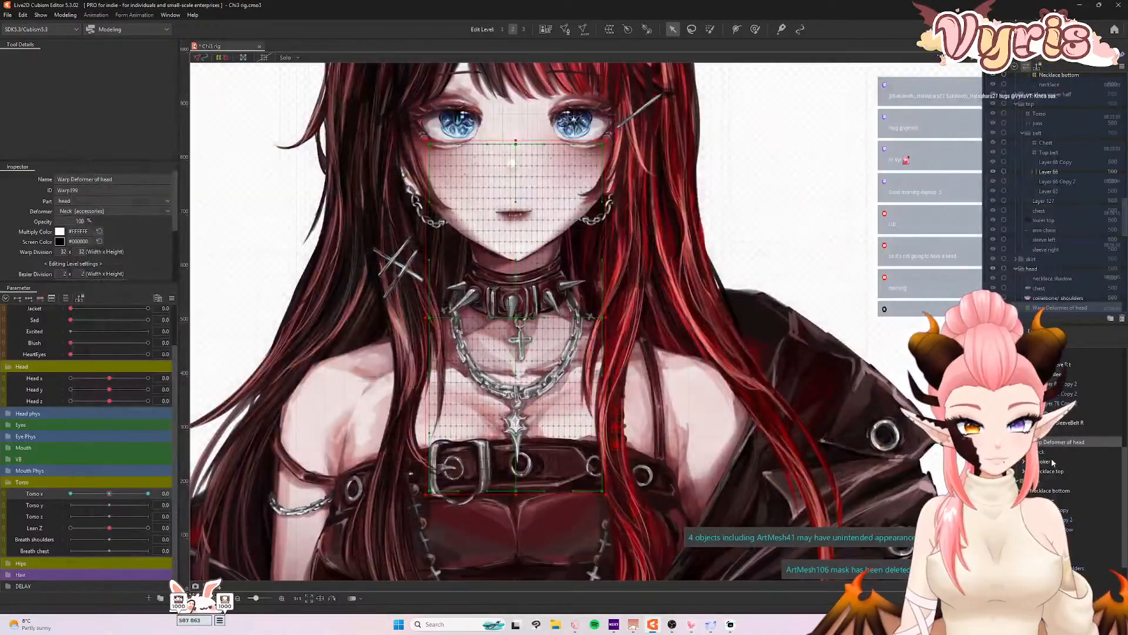
- At Torso x -30, reshape the neck warp deformer around the choker with the deform brush at 46% hardness and about 364 px size
{"action": "scroll", "coordinate": [524, 278], "scroll_direction": "down", "scroll_amount": 2}
{"action": "scroll", "coordinate": [521, 245], "scroll_direction": "up", "scroll_amount": 2}
{"action": "left_click", "coordinate": [755, 29]}
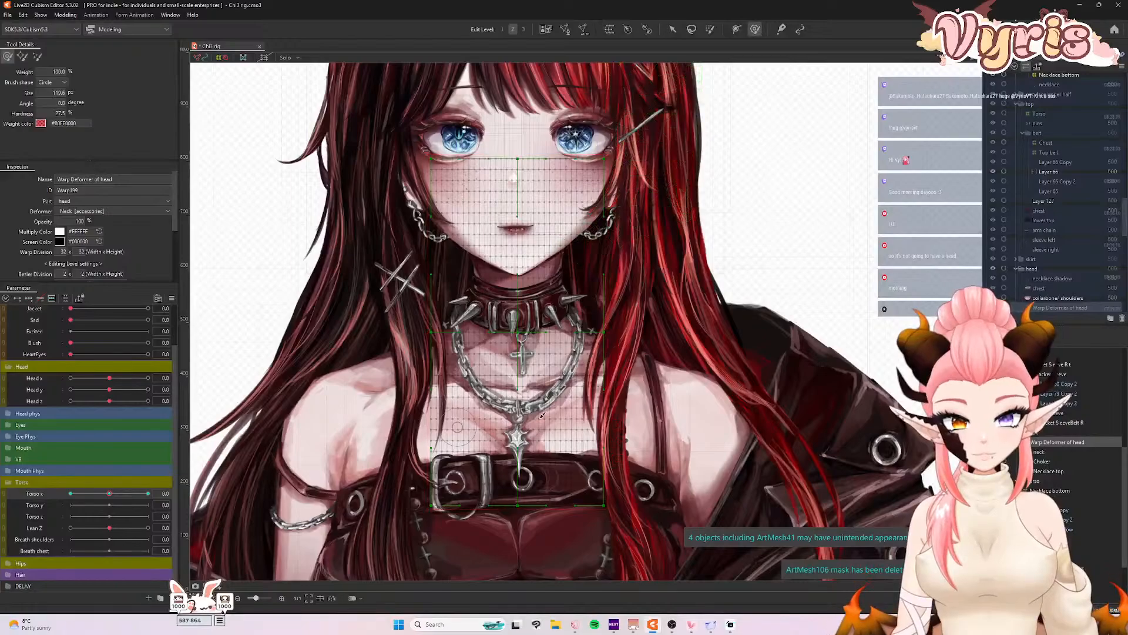
{"action": "left_click_drag", "start_coordinate": [110, 493], "coordinate": [65, 494]}
{"action": "key", "text": "v"}
{"action": "left_click_drag", "start_coordinate": [643, 276], "coordinate": [624, 282]}
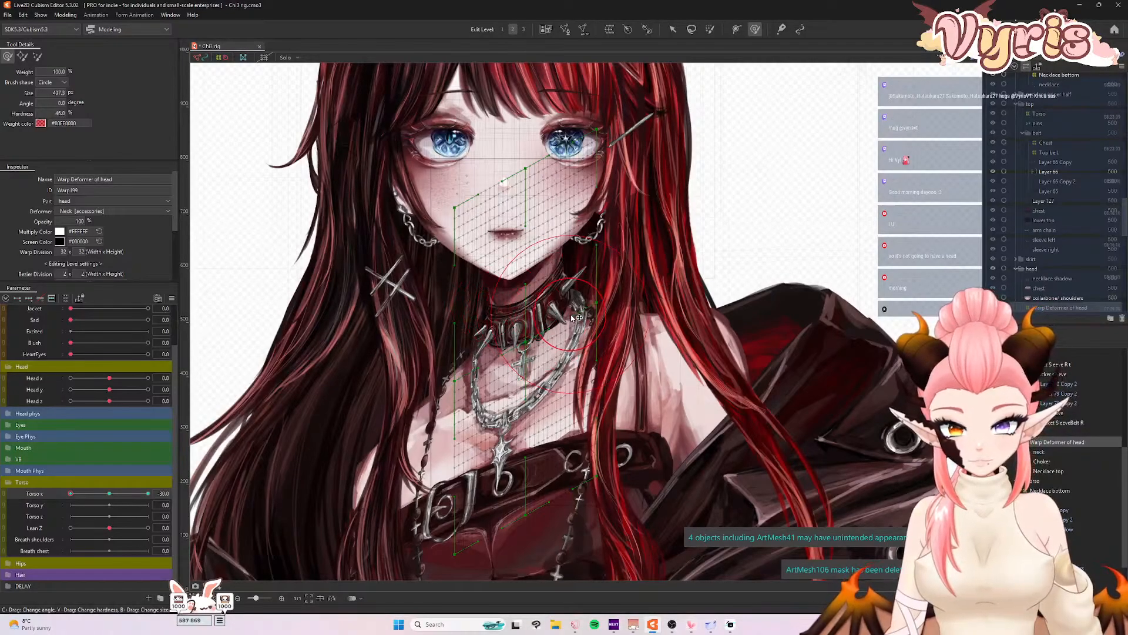
{"action": "key", "text": "b"}
{"action": "mouse_move", "coordinate": [544, 318]}
{"action": "left_mouse_down"}
{"action": "mouse_move", "coordinate": [545, 273]}
{"action": "mouse_move", "coordinate": [526, 337]}
{"action": "mouse_move", "coordinate": [511, 270]}
{"action": "left_mouse_up"}
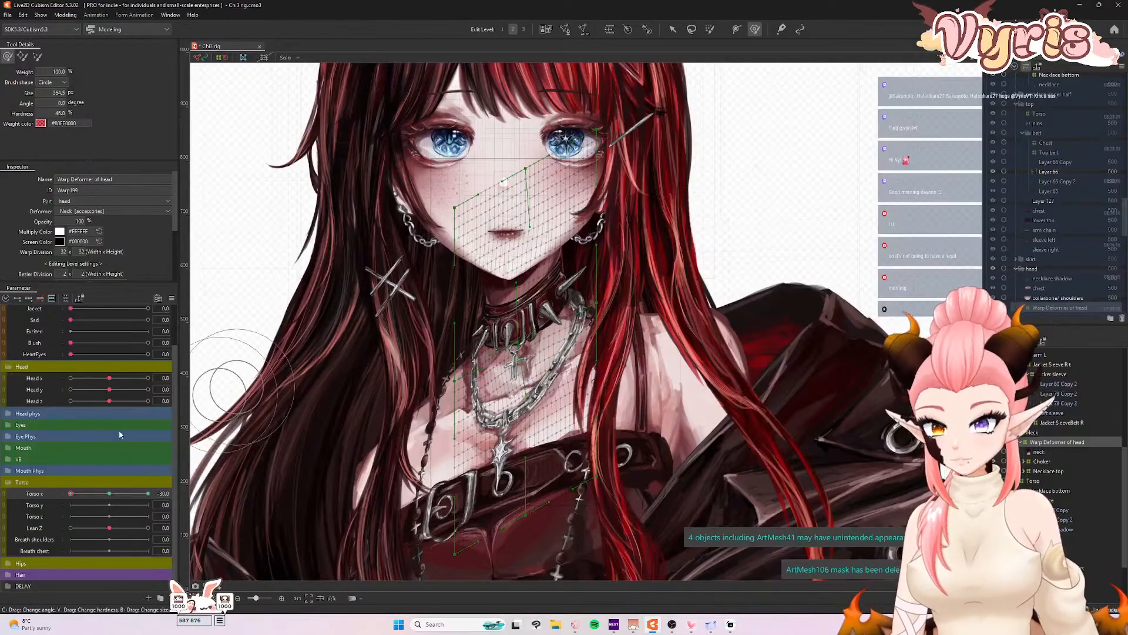
- Mirror the reshaped neck warp deformer's motion onto the opposite Torso x key and test the turn up to 30
{"action": "left_click", "coordinate": [173, 299]}
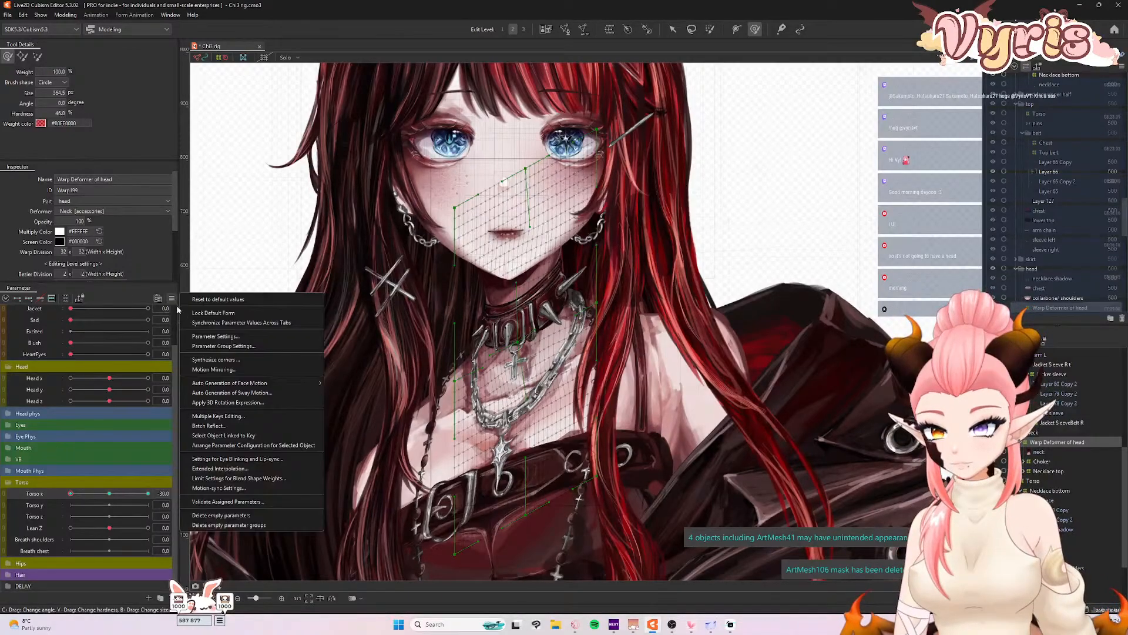
{"action": "left_click", "coordinate": [218, 370]}
{"action": "left_click", "coordinate": [548, 395]}
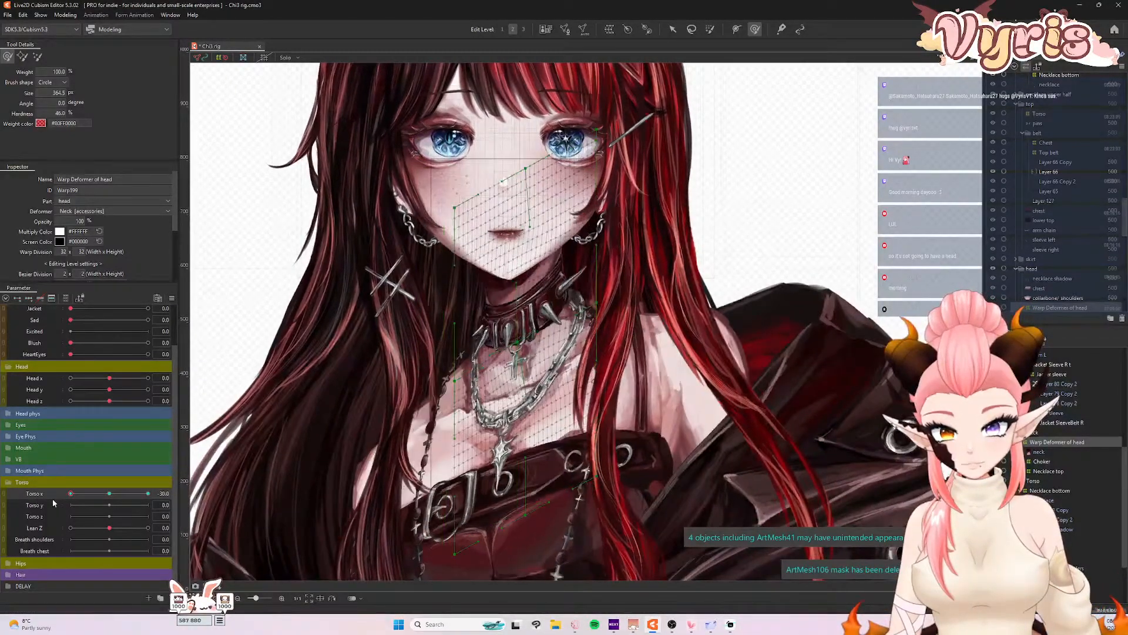
{"action": "left_click_drag", "start_coordinate": [53, 502], "coordinate": [171, 503]}
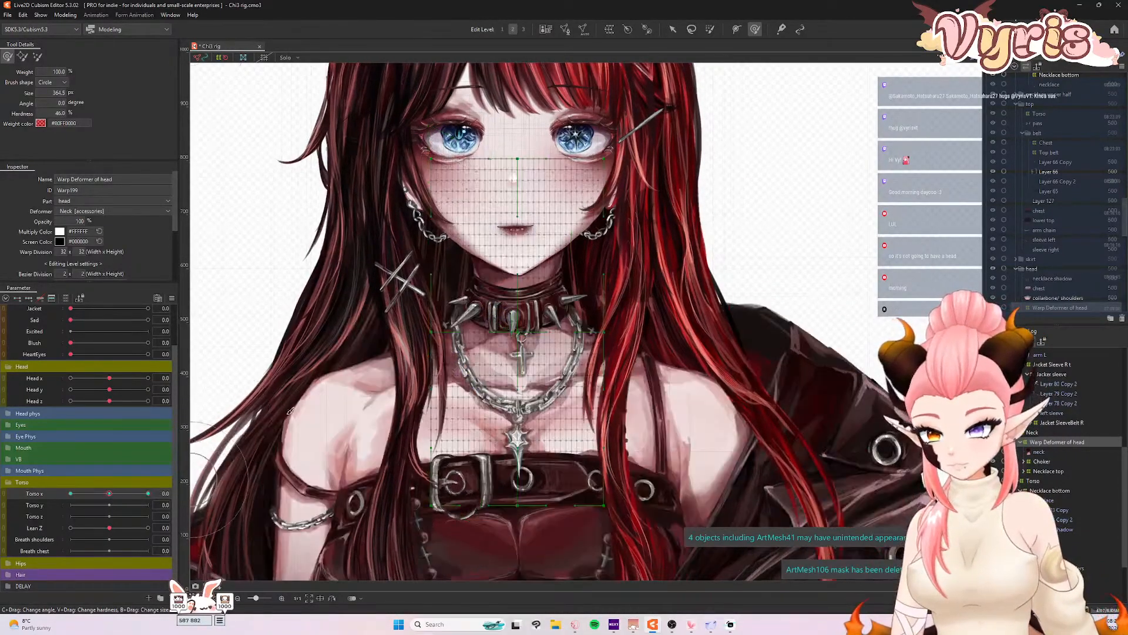
{"action": "left_click", "coordinate": [109, 494]}
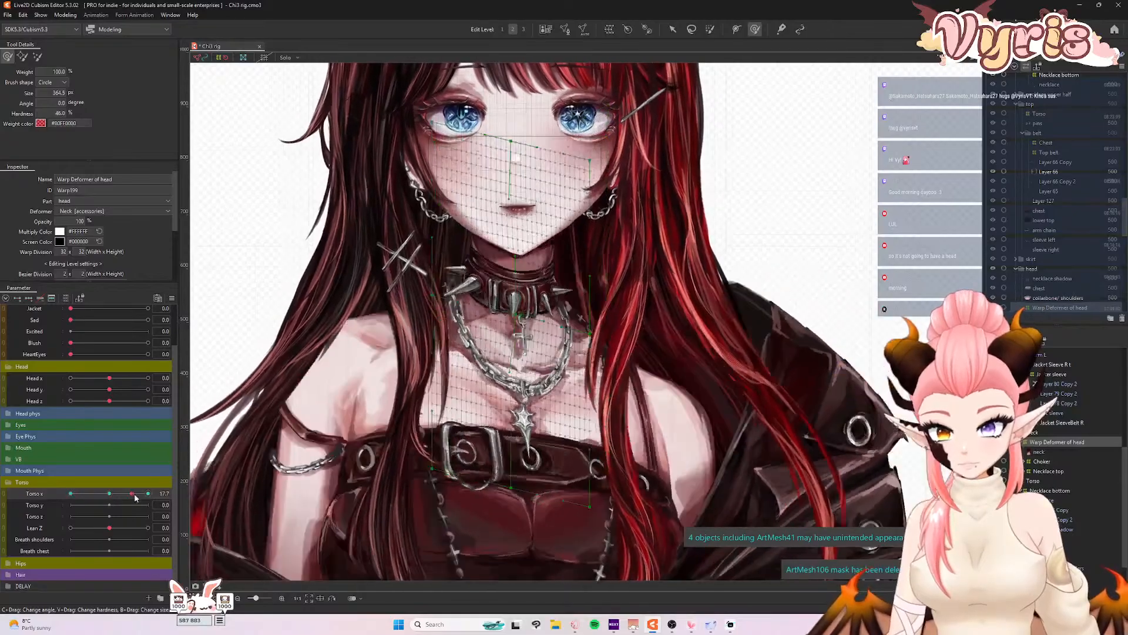
{"action": "left_click_drag", "start_coordinate": [109, 493], "coordinate": [190, 495]}
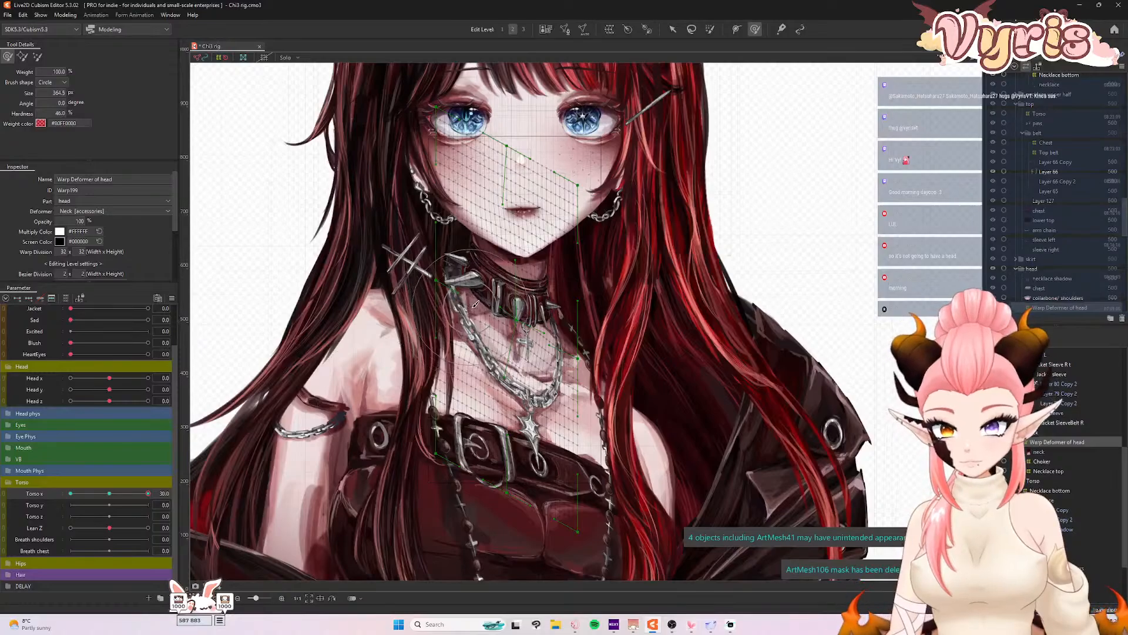
- At Torso x 30, refine the neck warp deformer around the outer choker spike and chain end with a smaller deform brush
{"action": "left_click_drag", "start_coordinate": [147, 494], "coordinate": [173, 495]}
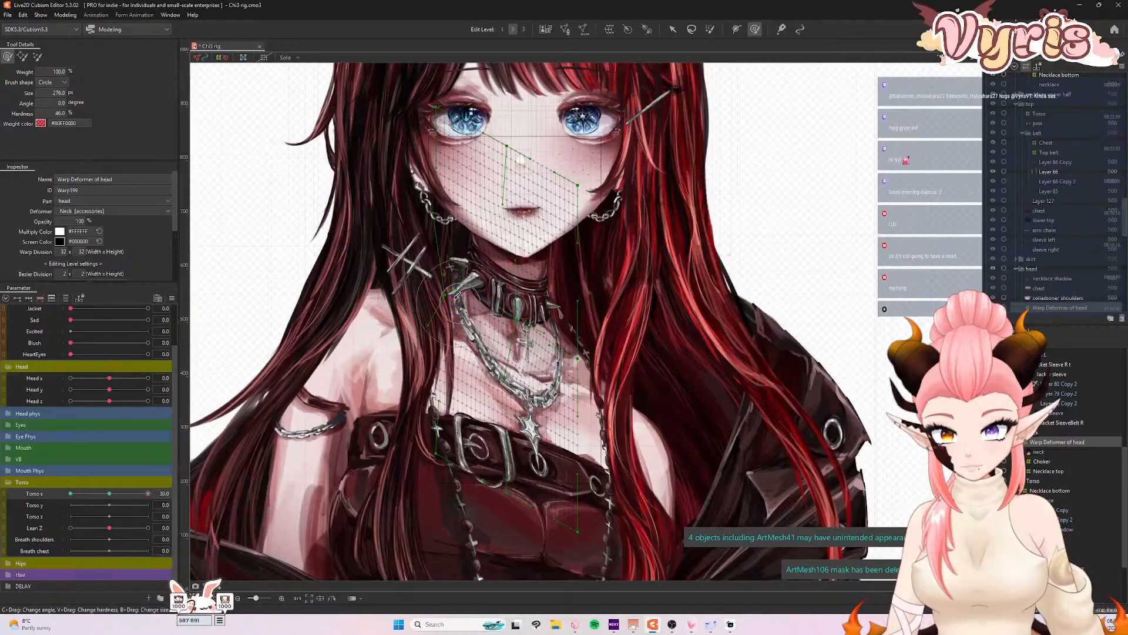
{"action": "scroll", "coordinate": [457, 296], "scroll_direction": "up", "scroll_amount": 5}
{"action": "mouse_move", "coordinate": [436, 294]}
{"action": "left_mouse_down"}
{"action": "mouse_move", "coordinate": [477, 289]}
{"action": "mouse_move", "coordinate": [447, 278]}
{"action": "left_mouse_up"}
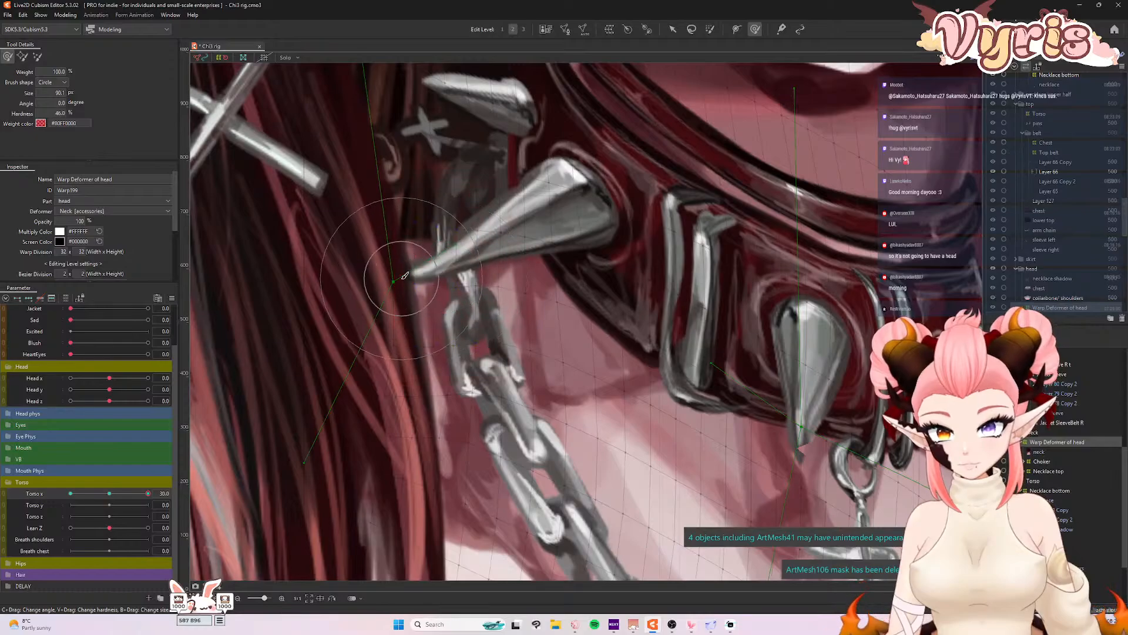
{"action": "scroll", "coordinate": [450, 274], "scroll_direction": "down", "scroll_amount": 2}
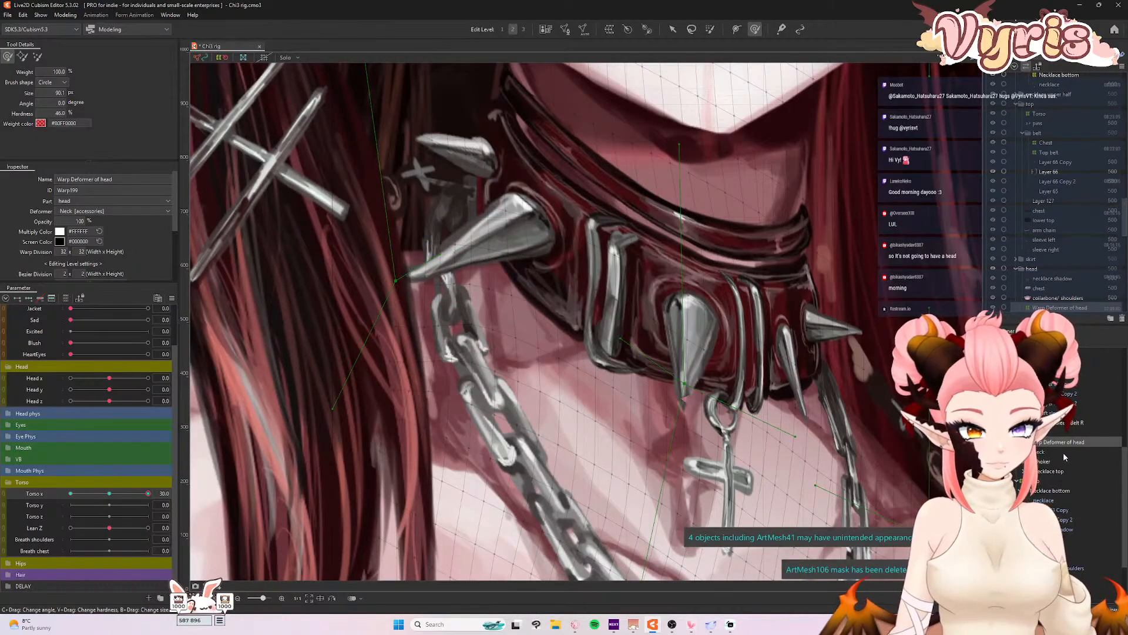
- Reshape the Choker angle warp deformer around the outer choker spike with the deform brush at Torso x 30
{"action": "left_click", "coordinate": [1023, 461]}
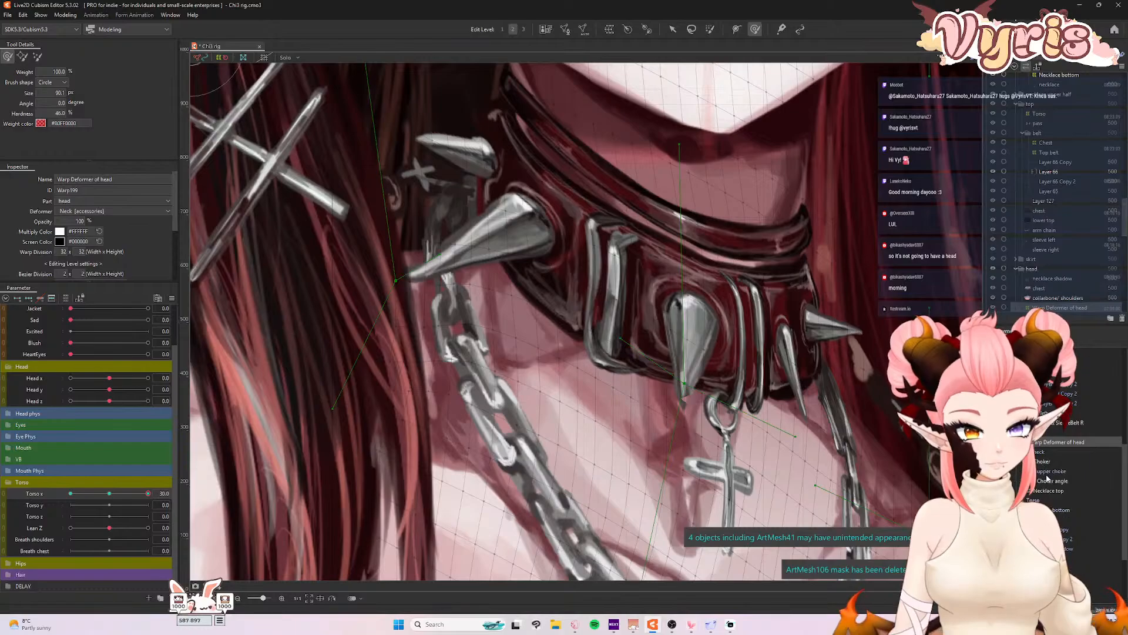
{"action": "left_click", "coordinate": [1034, 482]}
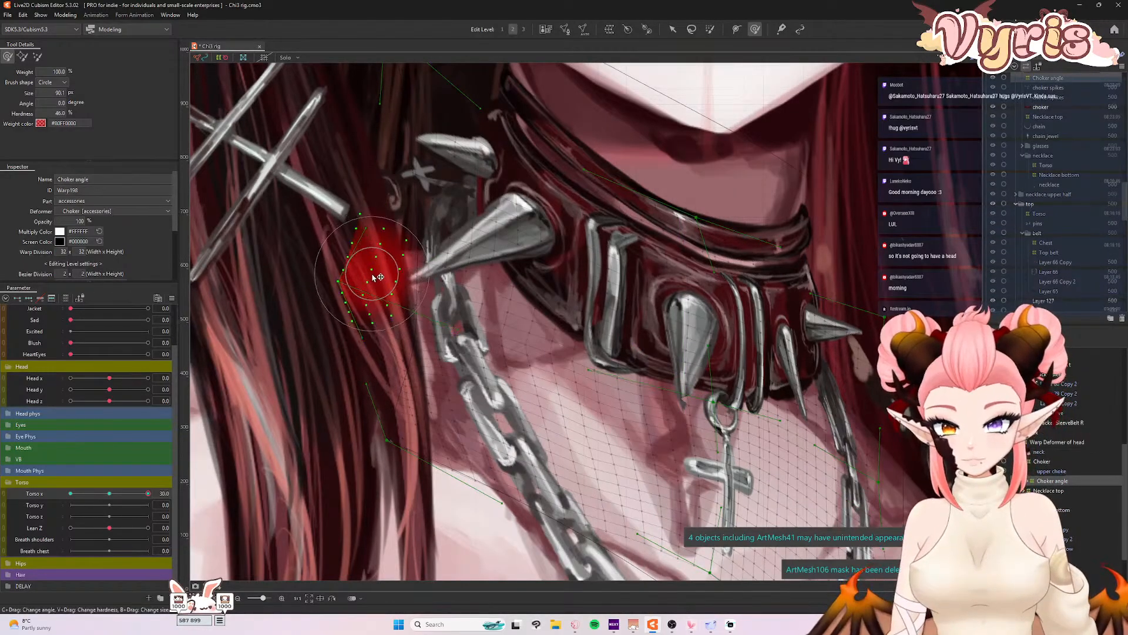
{"action": "left_click_drag", "start_coordinate": [370, 271], "coordinate": [375, 269]}
{"action": "left_click_drag", "start_coordinate": [445, 255], "coordinate": [467, 237]}
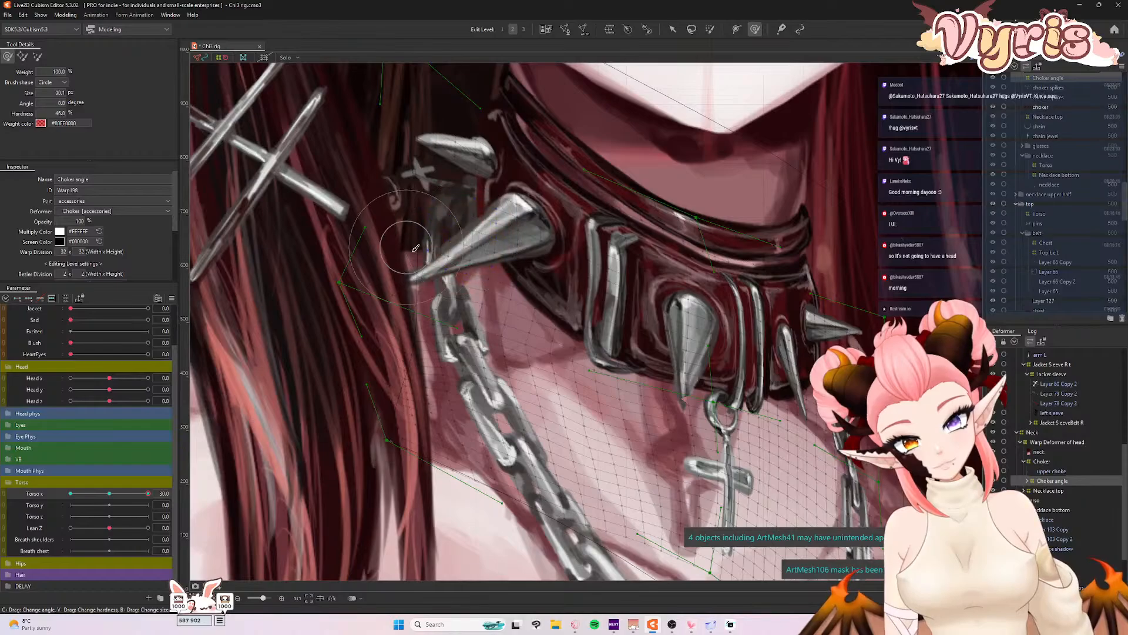
- Refine the Choker angle warp deformer around the front spike and below the choker, using a brush about 147 px in size
{"action": "scroll", "coordinate": [414, 257], "scroll_direction": "down", "scroll_amount": 2}
{"action": "scroll", "coordinate": [621, 318], "scroll_direction": "up", "scroll_amount": 2}
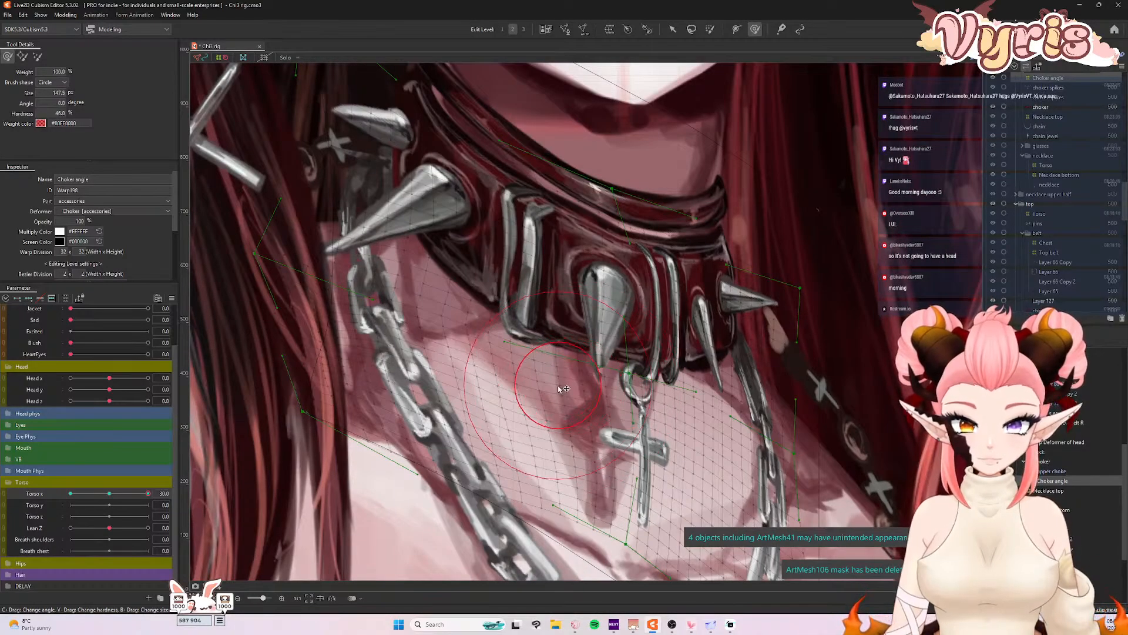
{"action": "left_click_drag", "start_coordinate": [547, 380], "coordinate": [544, 371]}
{"action": "left_click_drag", "start_coordinate": [549, 300], "coordinate": [550, 297]}
{"action": "left_click_drag", "start_coordinate": [587, 415], "coordinate": [602, 414]}
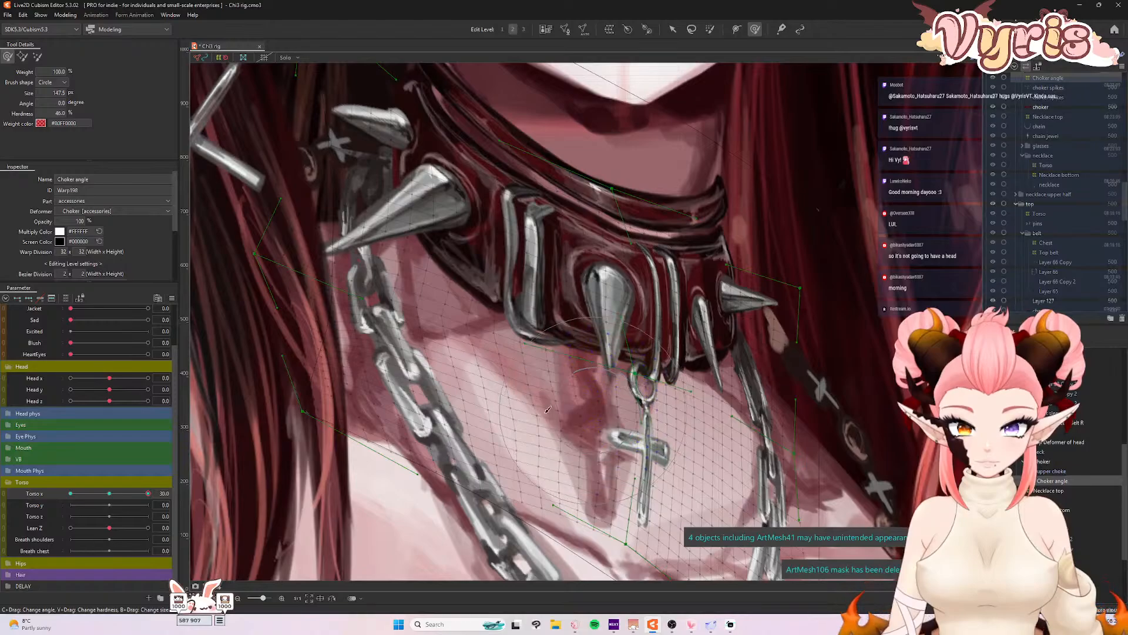
{"action": "scroll", "coordinate": [682, 470], "scroll_direction": "down", "scroll_amount": 2}
{"action": "scroll", "coordinate": [624, 483], "scroll_direction": "up", "scroll_amount": 2}
{"action": "left_click_drag", "start_coordinate": [622, 481], "coordinate": [624, 482]}
{"action": "mouse_move", "coordinate": [655, 422]}
{"action": "left_mouse_down"}
{"action": "mouse_move", "coordinate": [600, 433]}
{"action": "mouse_move", "coordinate": [575, 390]}
{"action": "mouse_move", "coordinate": [590, 398]}
{"action": "mouse_move", "coordinate": [565, 393]}
{"action": "mouse_move", "coordinate": [640, 372]}
{"action": "left_mouse_up"}
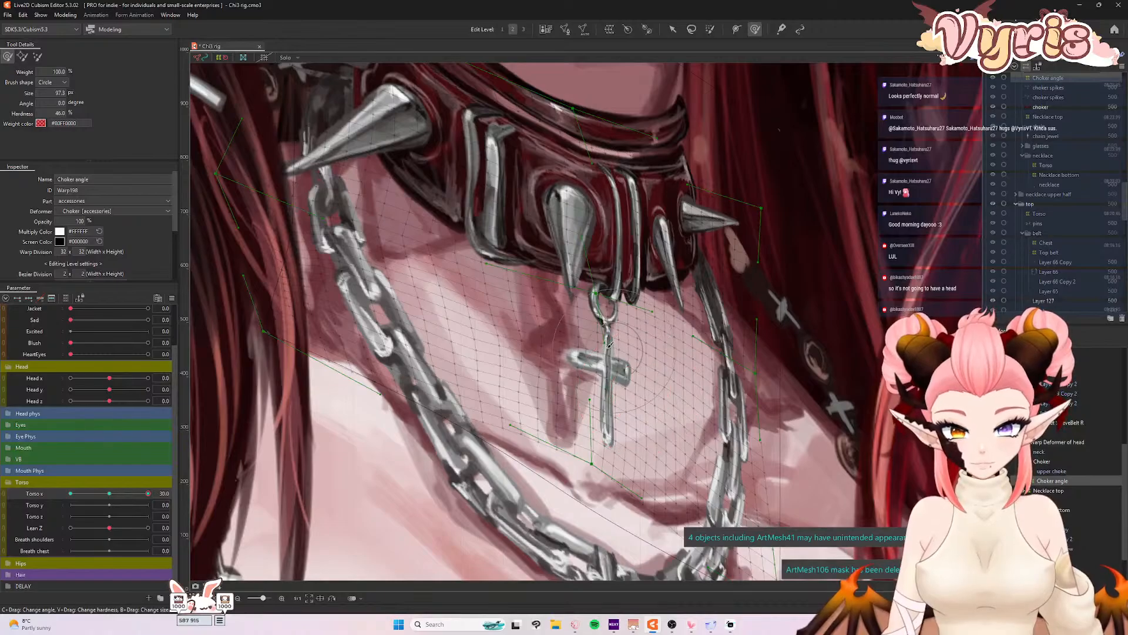
- Adjust the Choker angle warp deformer around the cross pendant with a smaller brush of about 58 px
{"action": "left_click_drag", "start_coordinate": [573, 329], "coordinate": [575, 329]}
{"action": "left_click_drag", "start_coordinate": [652, 362], "coordinate": [653, 365]}
{"action": "left_click_drag", "start_coordinate": [644, 409], "coordinate": [609, 420]}
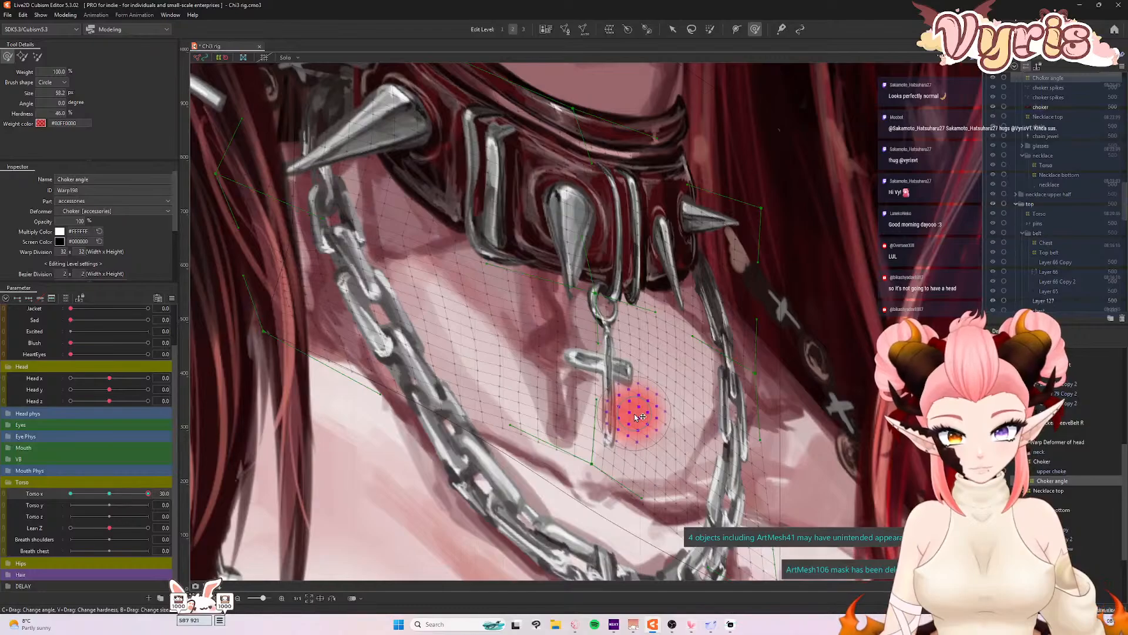
{"action": "left_click_drag", "start_coordinate": [645, 378], "coordinate": [643, 376]}
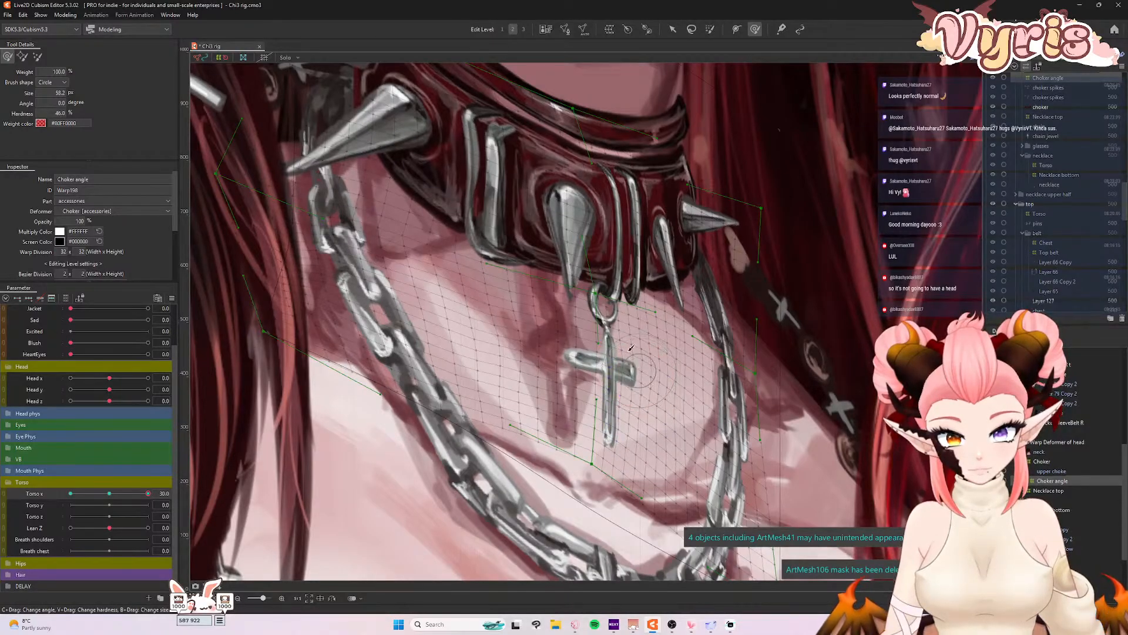
{"action": "left_click_drag", "start_coordinate": [594, 348], "coordinate": [594, 376]}
{"action": "key", "text": "b"}
{"action": "mouse_move", "coordinate": [633, 420]}
{"action": "left_mouse_down"}
{"action": "mouse_move", "coordinate": [611, 420]}
{"action": "mouse_move", "coordinate": [629, 414]}
{"action": "left_mouse_up"}
- Reshape the Choker angle warp deformer around the far-side choker spikes and chain top with a brush about 109 px in size
{"action": "scroll", "coordinate": [593, 380], "scroll_direction": "down", "scroll_amount": 3}
{"action": "scroll", "coordinate": [596, 393], "scroll_direction": "up", "scroll_amount": 2}
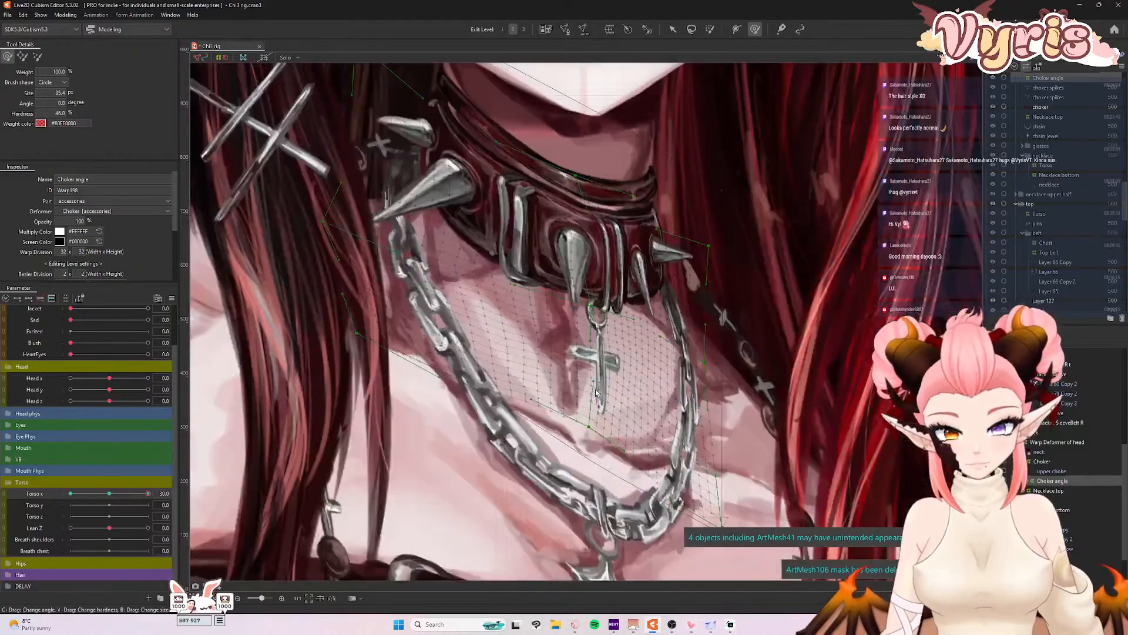
{"action": "scroll", "coordinate": [598, 385], "scroll_direction": "down", "scroll_amount": 1}
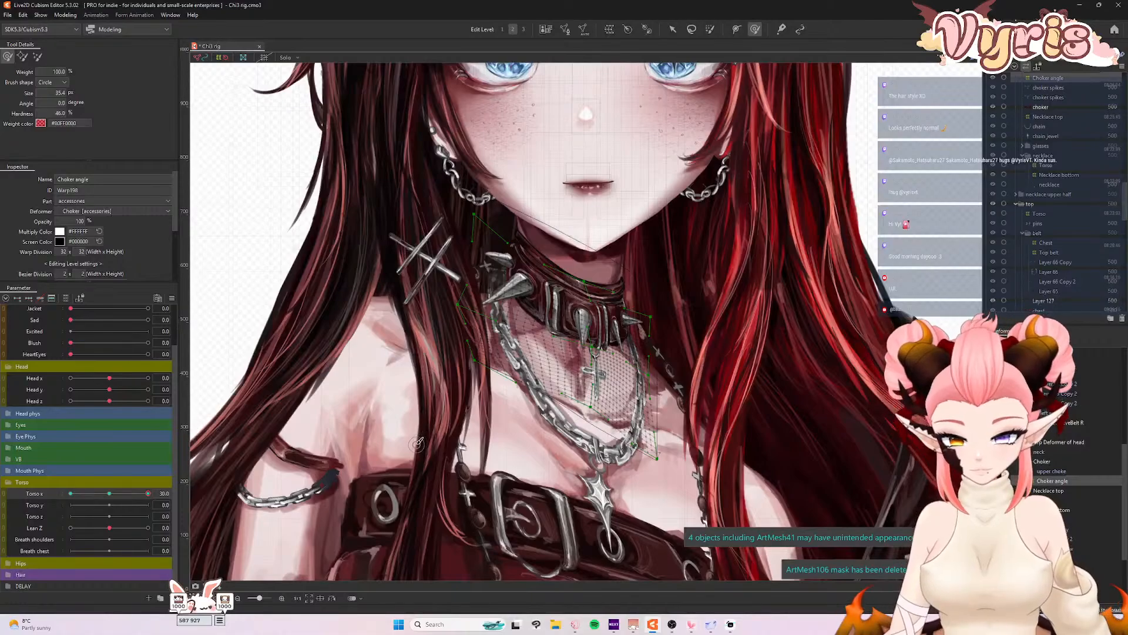
{"action": "scroll", "coordinate": [416, 440], "scroll_direction": "up", "scroll_amount": 2}
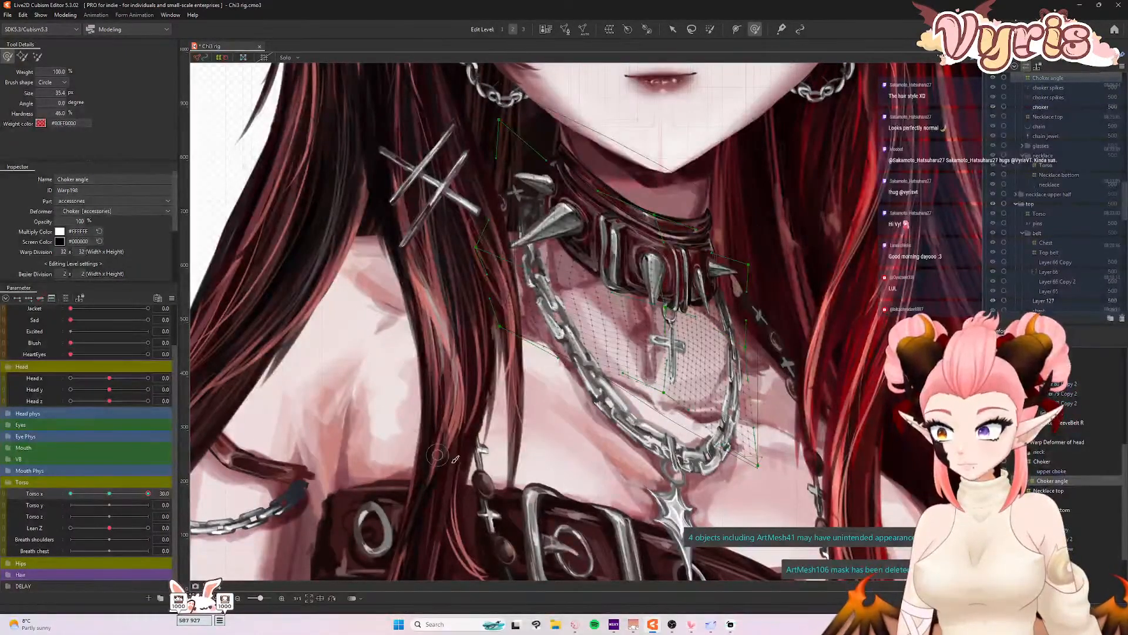
{"action": "scroll", "coordinate": [446, 458], "scroll_direction": "down", "scroll_amount": 4}
{"action": "scroll", "coordinate": [477, 467], "scroll_direction": "up", "scroll_amount": 3}
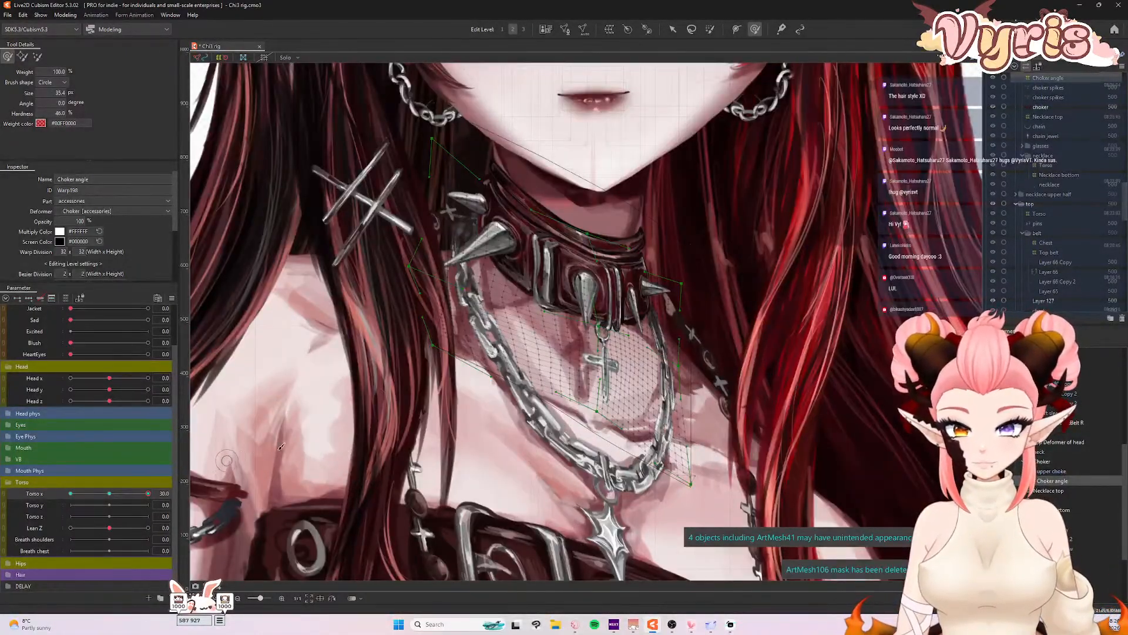
{"action": "scroll", "coordinate": [270, 448], "scroll_direction": "down", "scroll_amount": 3}
{"action": "scroll", "coordinate": [512, 397], "scroll_direction": "up", "scroll_amount": 4}
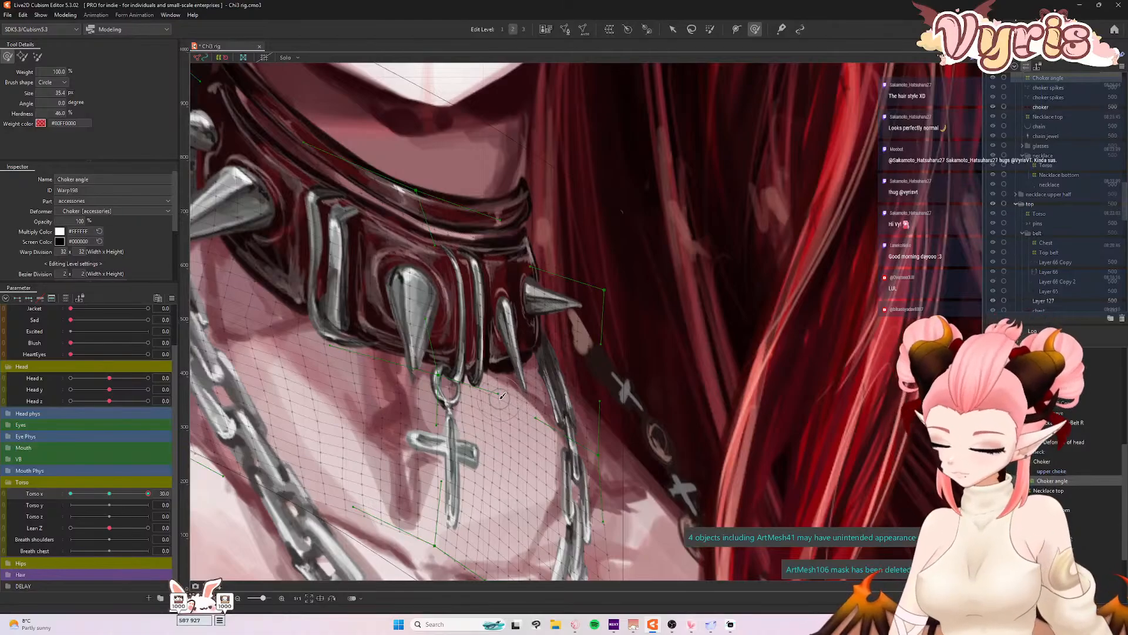
{"action": "key", "text": "b"}
{"action": "mouse_move", "coordinate": [535, 416]}
{"action": "left_mouse_down"}
{"action": "mouse_move", "coordinate": [561, 407]}
{"action": "mouse_move", "coordinate": [537, 410]}
{"action": "mouse_move", "coordinate": [590, 384]}
{"action": "mouse_move", "coordinate": [553, 328]}
{"action": "left_mouse_up"}
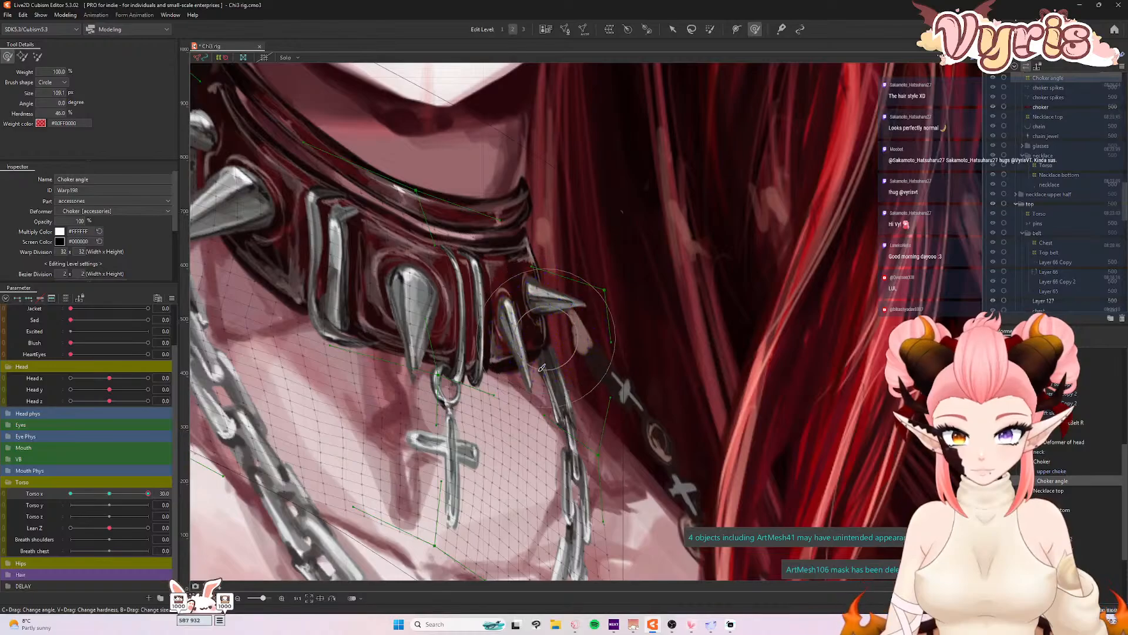
{"action": "left_click_drag", "start_coordinate": [552, 428], "coordinate": [551, 406]}
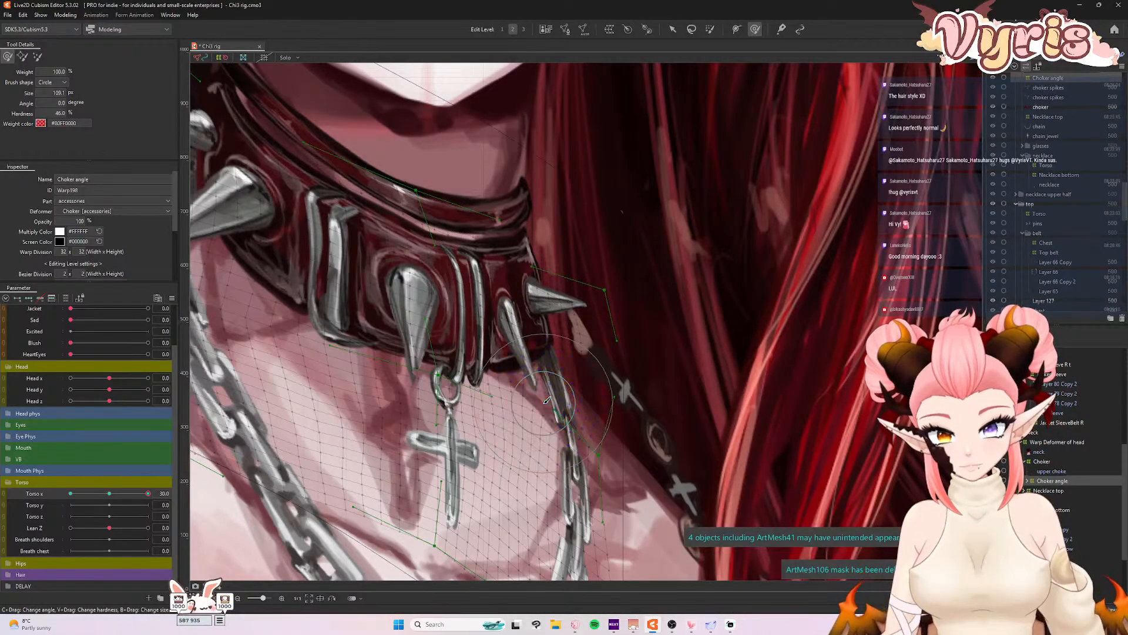
- Preview the choker following the model's turns in the physics settings, and close them
{"action": "scroll", "coordinate": [628, 294], "scroll_direction": "down", "scroll_amount": 1}
{"action": "scroll", "coordinate": [619, 299], "scroll_direction": "down", "scroll_amount": 3}
{"action": "key", "text": "v"}
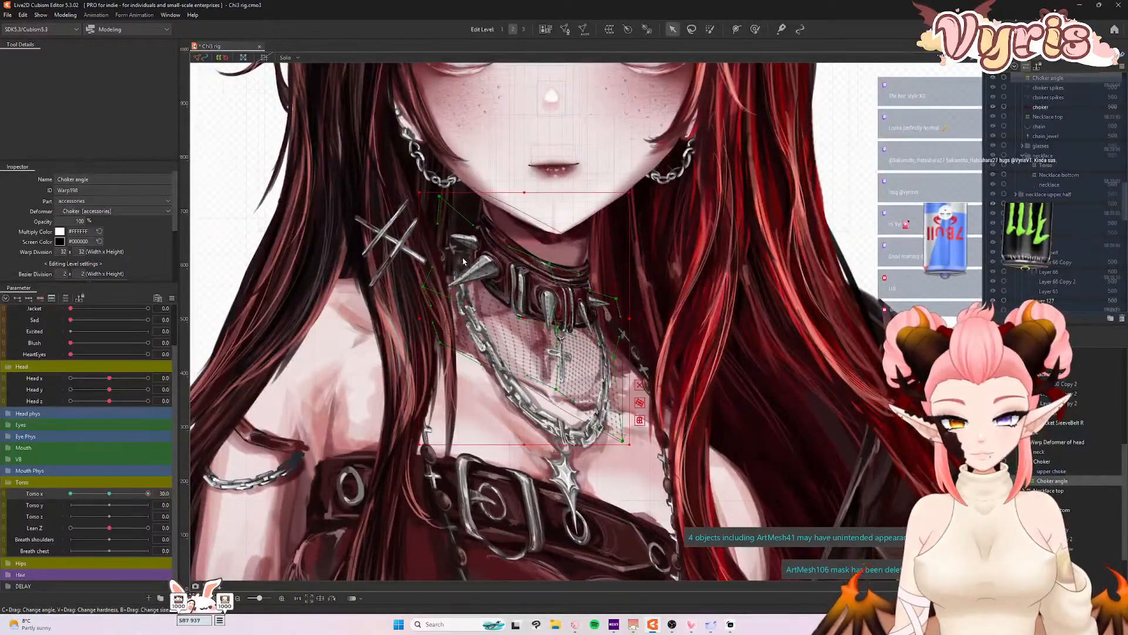
{"action": "scroll", "coordinate": [463, 258], "scroll_direction": "down", "scroll_amount": 3}
{"action": "scroll", "coordinate": [479, 233], "scroll_direction": "up", "scroll_amount": 2}
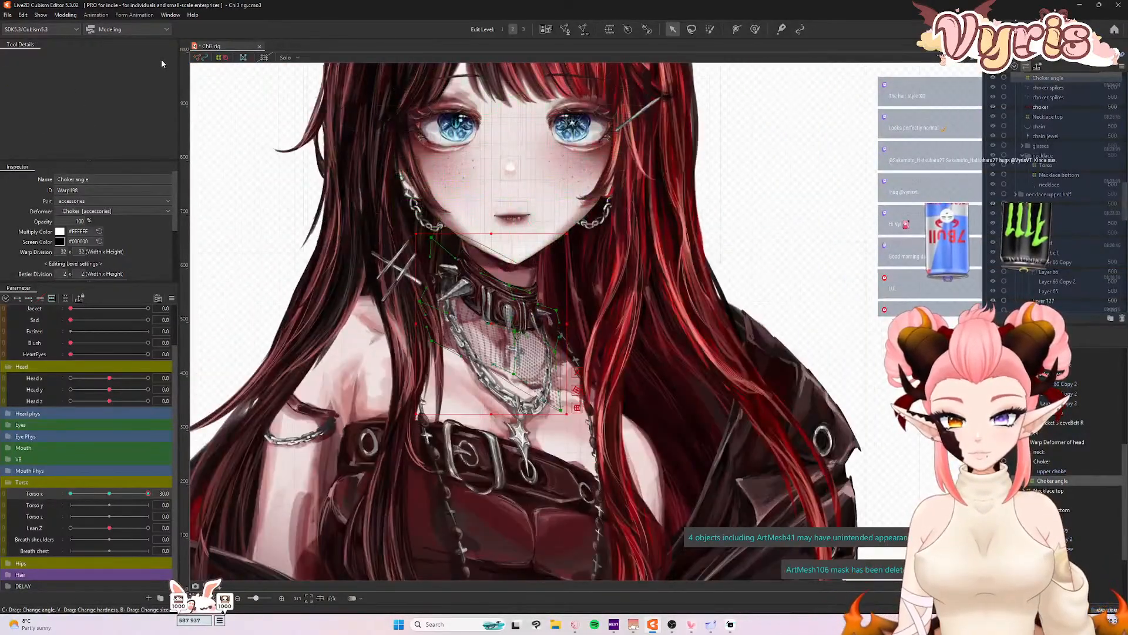
{"action": "left_click", "coordinate": [69, 17]}
{"action": "left_click", "coordinate": [105, 210]}
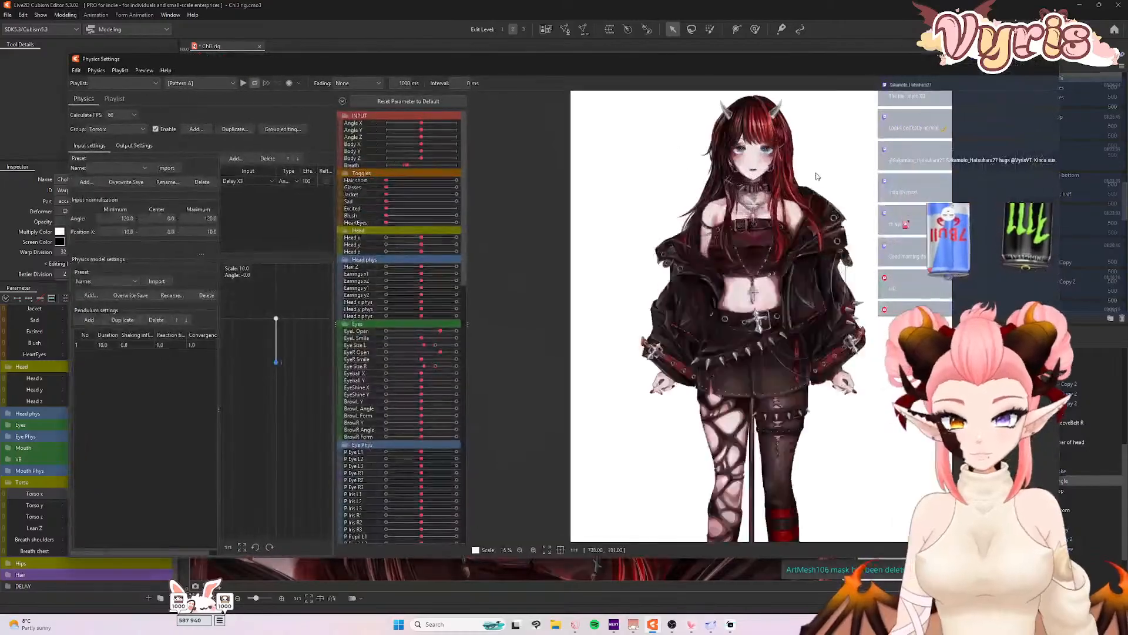
{"action": "left_click_drag", "start_coordinate": [996, 254], "coordinate": [1095, 233]}
{"action": "left_click", "coordinate": [1049, 59]}
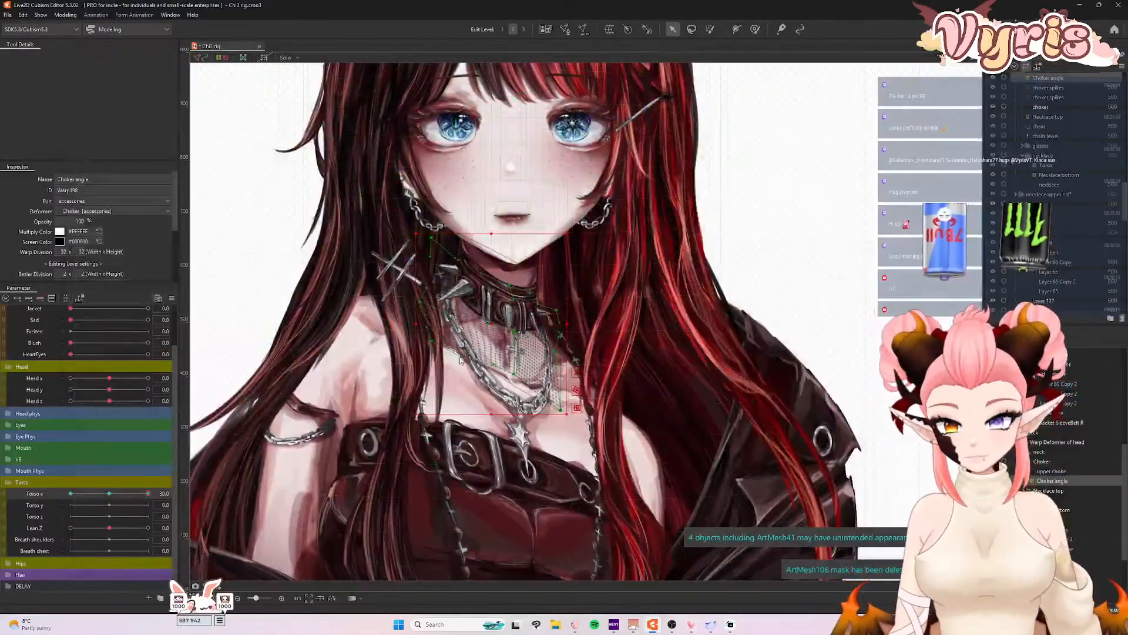
- At Torso x 30, shift the neck warp deformer around the cross pendant with the deform brush at 49.5% hardness and about 351 px
{"action": "scroll", "coordinate": [503, 347], "scroll_direction": "up", "scroll_amount": 3}
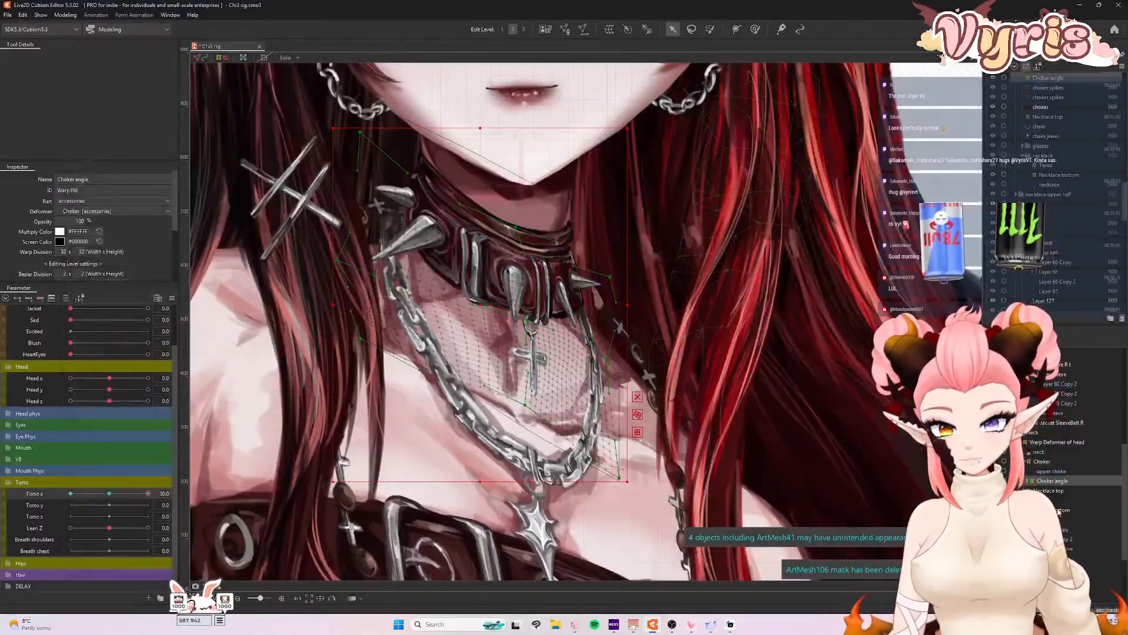
{"action": "left_click", "coordinate": [1052, 441]}
{"action": "left_click", "coordinate": [756, 30]}
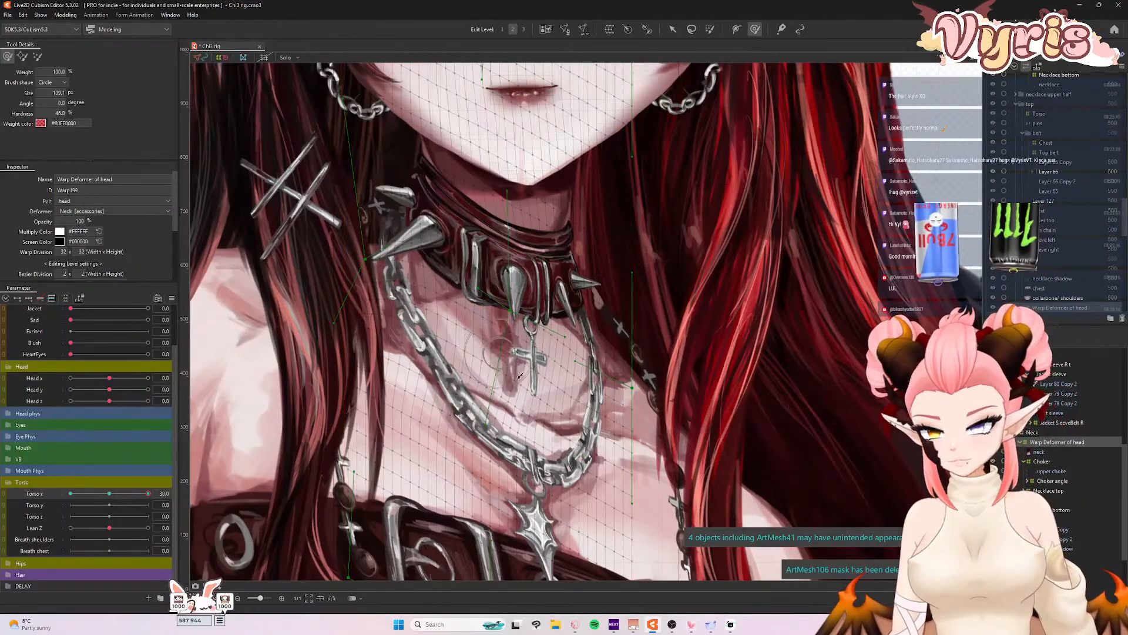
{"action": "left_click_drag", "start_coordinate": [434, 422], "coordinate": [452, 426]}
{"action": "mouse_move", "coordinate": [618, 436]}
{"action": "left_mouse_down"}
{"action": "mouse_move", "coordinate": [557, 440]}
{"action": "mouse_move", "coordinate": [605, 439]}
{"action": "mouse_move", "coordinate": [579, 444]}
{"action": "left_mouse_up"}
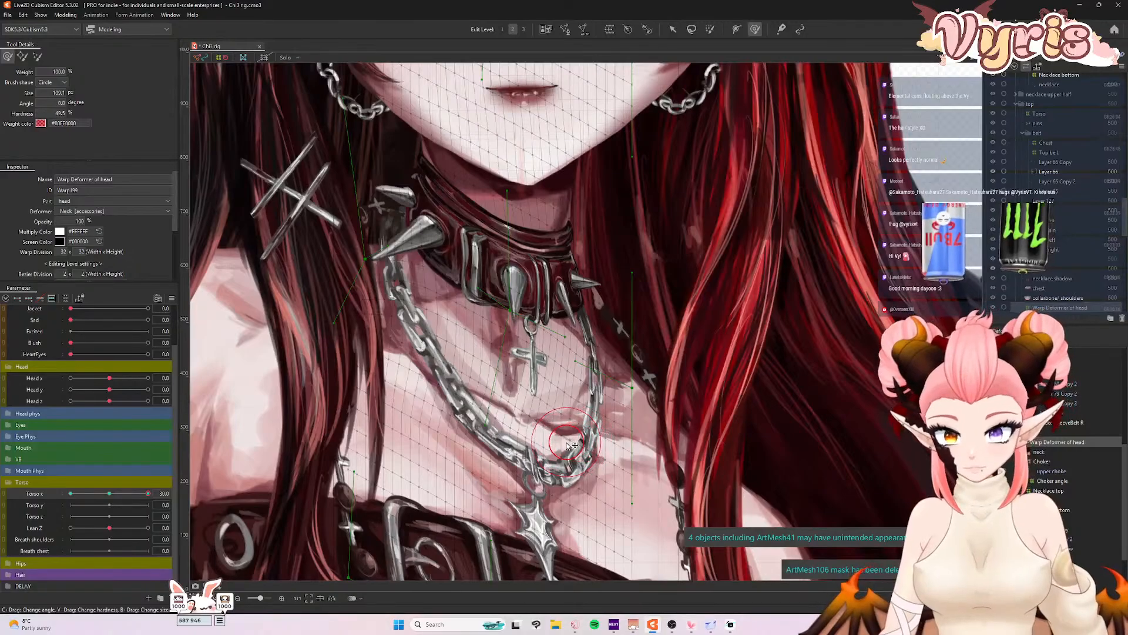
{"action": "left_click_drag", "start_coordinate": [407, 391], "coordinate": [446, 389]}
{"action": "left_click_drag", "start_coordinate": [547, 402], "coordinate": [547, 402]}
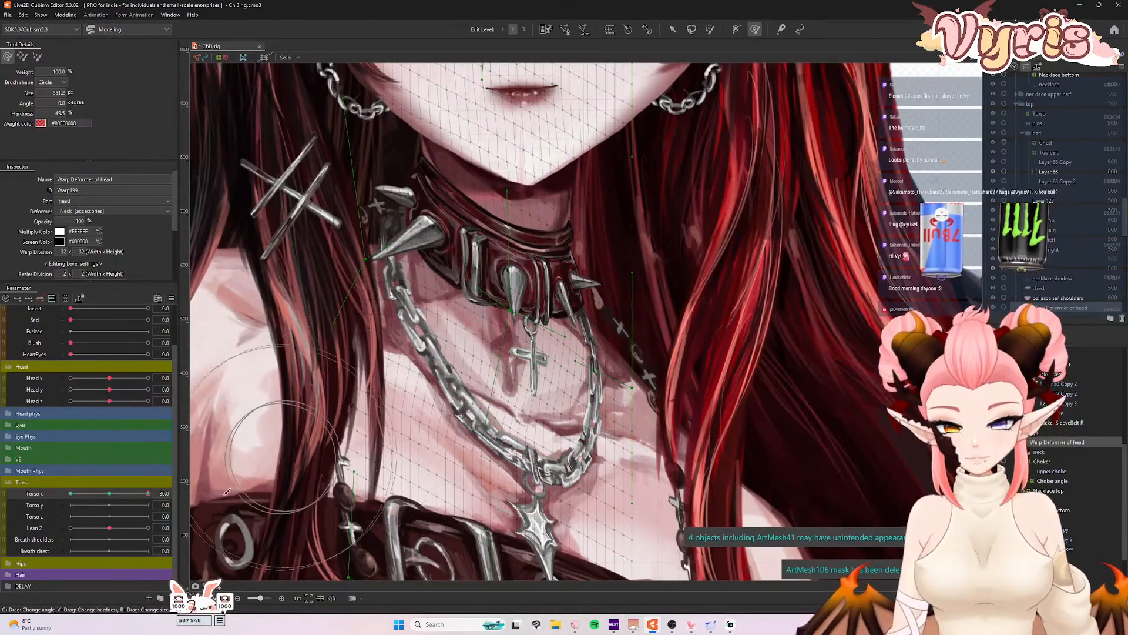
{"action": "left_click", "coordinate": [110, 493]}
{"action": "left_click", "coordinate": [147, 493]}
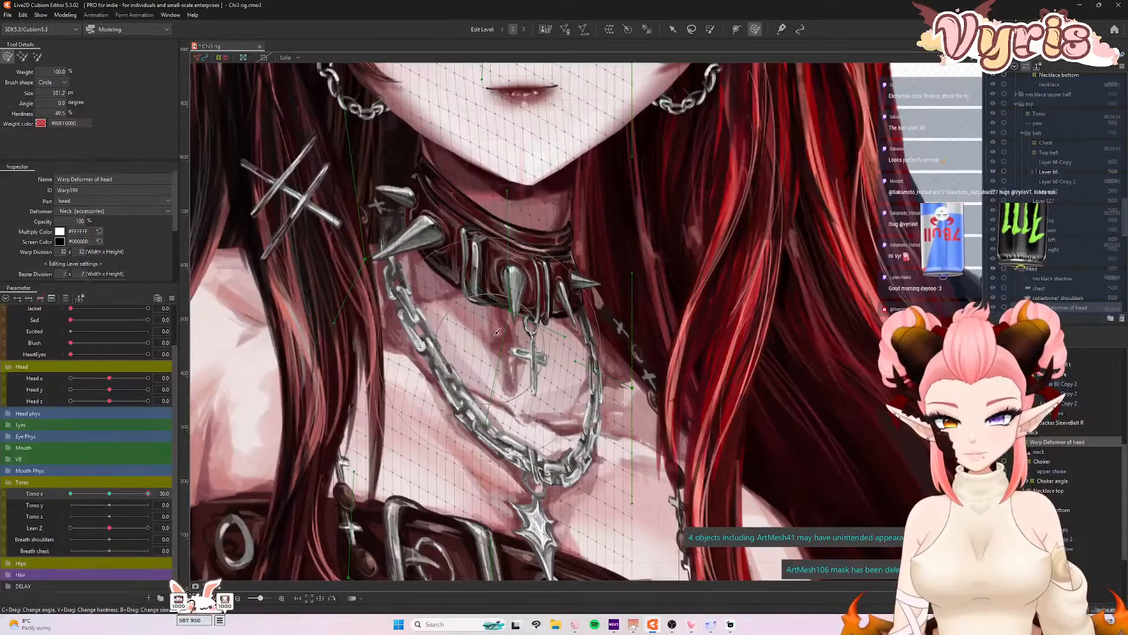
{"action": "left_click_drag", "start_coordinate": [488, 349], "coordinate": [470, 366]}
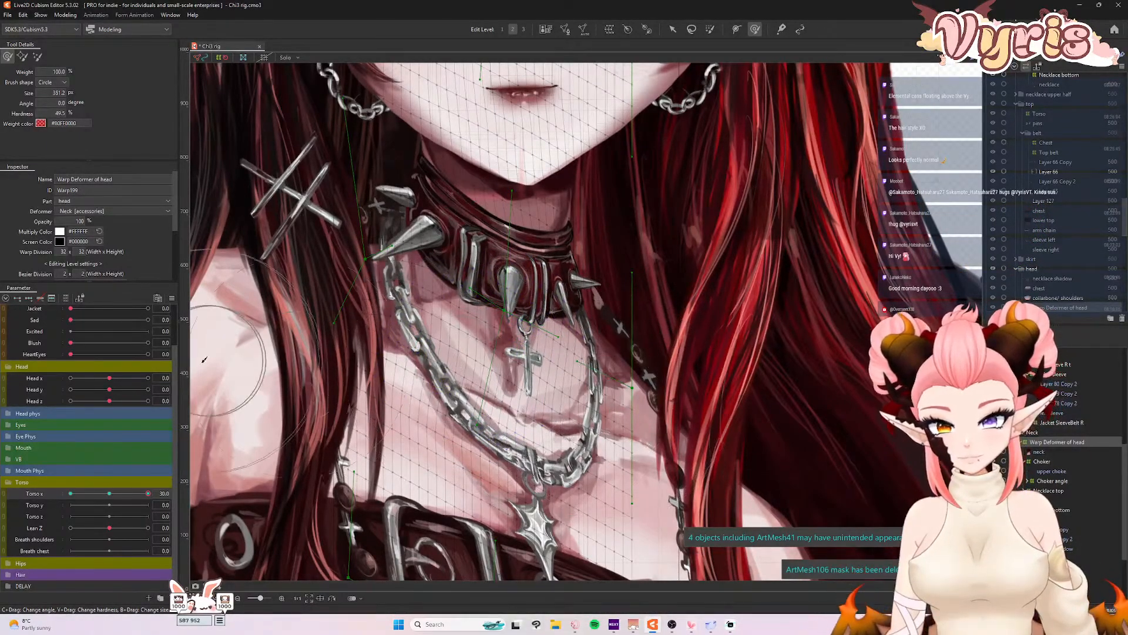
- Return Torso x to 0, preview the adjusted neck and choker motion in the physics settings, and close them
{"action": "left_click", "coordinate": [110, 493]}
{"action": "left_click", "coordinate": [68, 16]}
{"action": "left_click", "coordinate": [108, 211]}
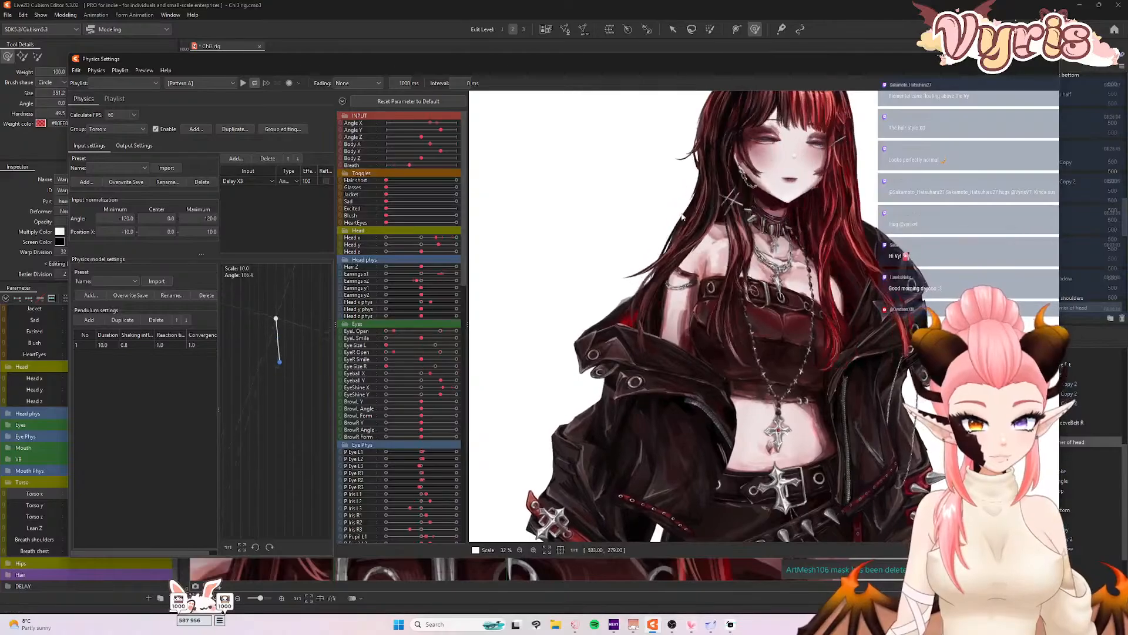
{"action": "left_click", "coordinate": [1049, 59]}
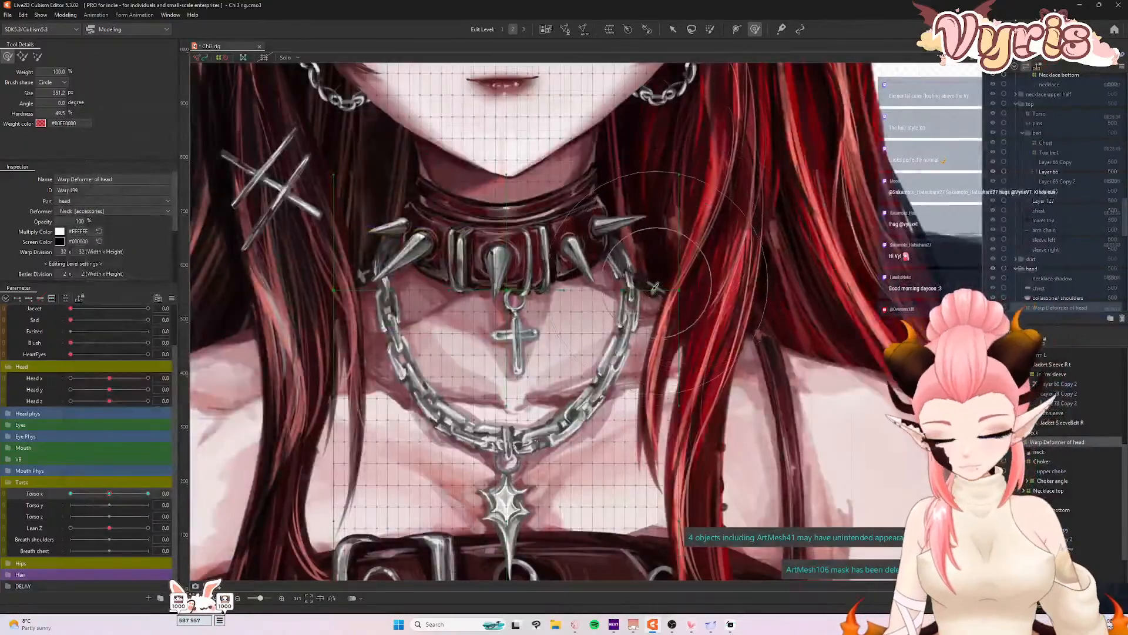
- At Torso x 30, raise the lower part of the neck warp deformer below the star pendant with a deform brush of about 722 px
{"action": "left_click", "coordinate": [148, 493]}
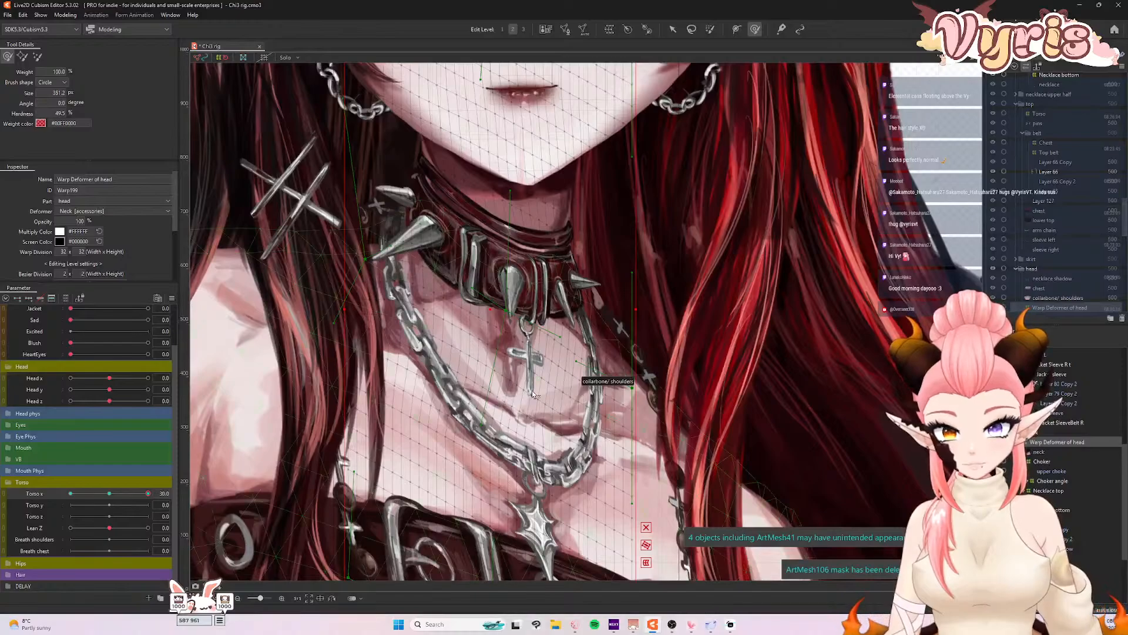
{"action": "left_click_drag", "start_coordinate": [424, 474], "coordinate": [507, 398]}
{"action": "scroll", "coordinate": [464, 381], "scroll_direction": "down", "scroll_amount": 2}
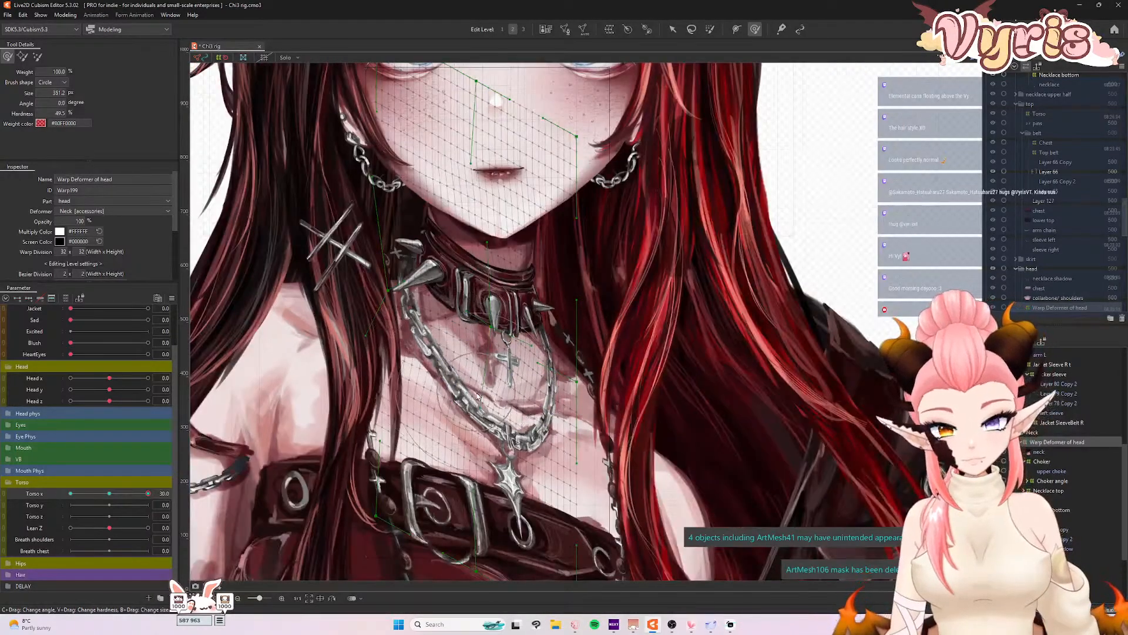
{"action": "left_click_drag", "start_coordinate": [511, 520], "coordinate": [512, 418]}
{"action": "scroll", "coordinate": [510, 427], "scroll_direction": "up", "scroll_amount": 2}
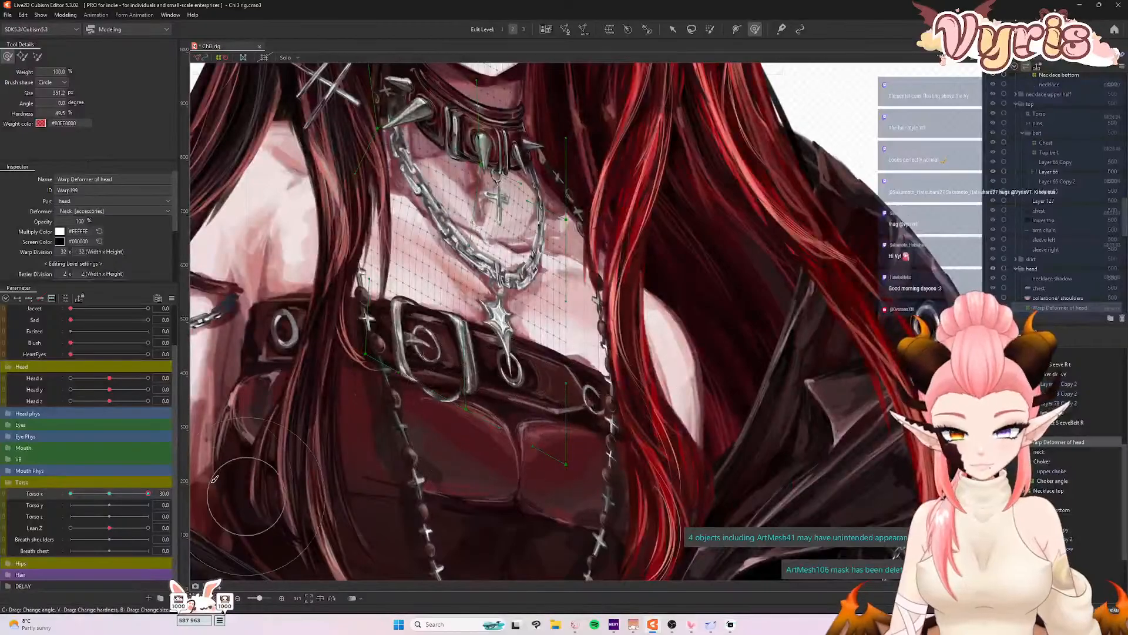
{"action": "left_click", "coordinate": [112, 494]}
{"action": "left_click_drag", "start_coordinate": [114, 494], "coordinate": [153, 494]}
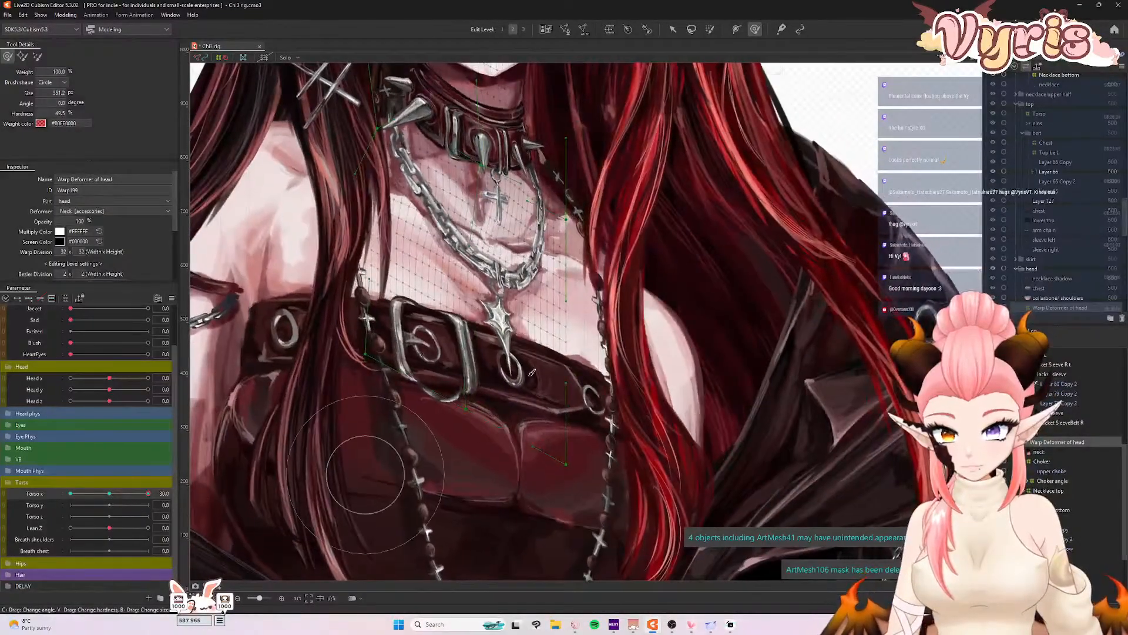
{"action": "key", "text": "b"}
{"action": "left_click_drag", "start_coordinate": [493, 407], "coordinate": [575, 406]}
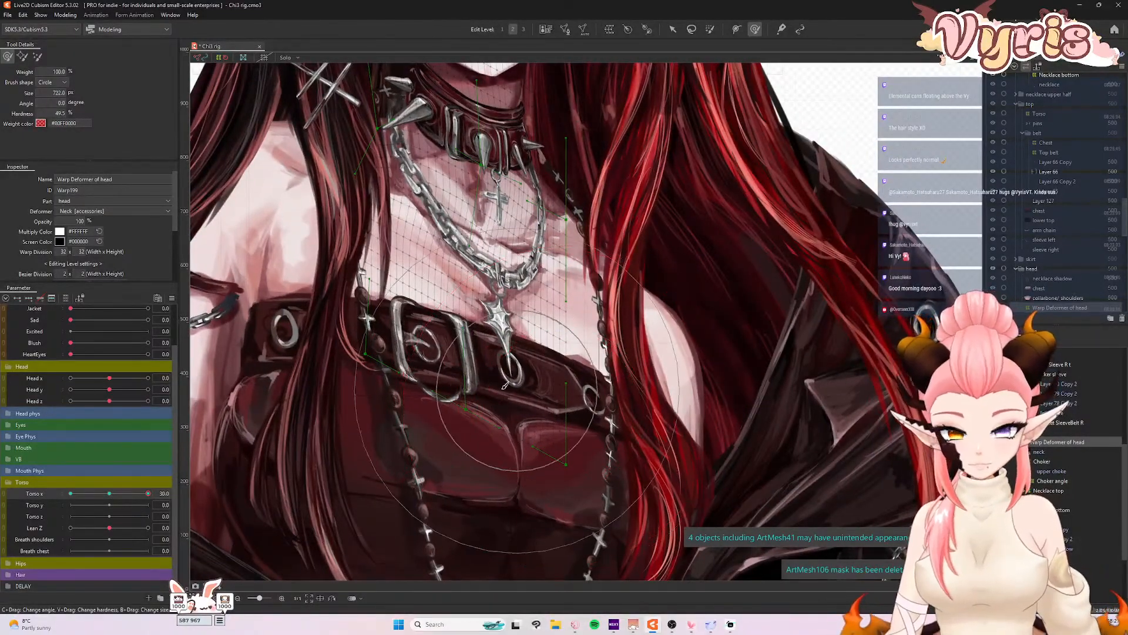
{"action": "left_click_drag", "start_coordinate": [502, 385], "coordinate": [503, 377]}
- Test the neck and necklace turn by sweeping Torso x from 30 to -30
{"action": "mouse_move", "coordinate": [148, 494]}
{"action": "left_mouse_down"}
{"action": "mouse_move", "coordinate": [117, 495]}
{"action": "mouse_move", "coordinate": [160, 493]}
{"action": "mouse_move", "coordinate": [123, 501]}
{"action": "mouse_move", "coordinate": [160, 503]}
{"action": "left_mouse_up"}
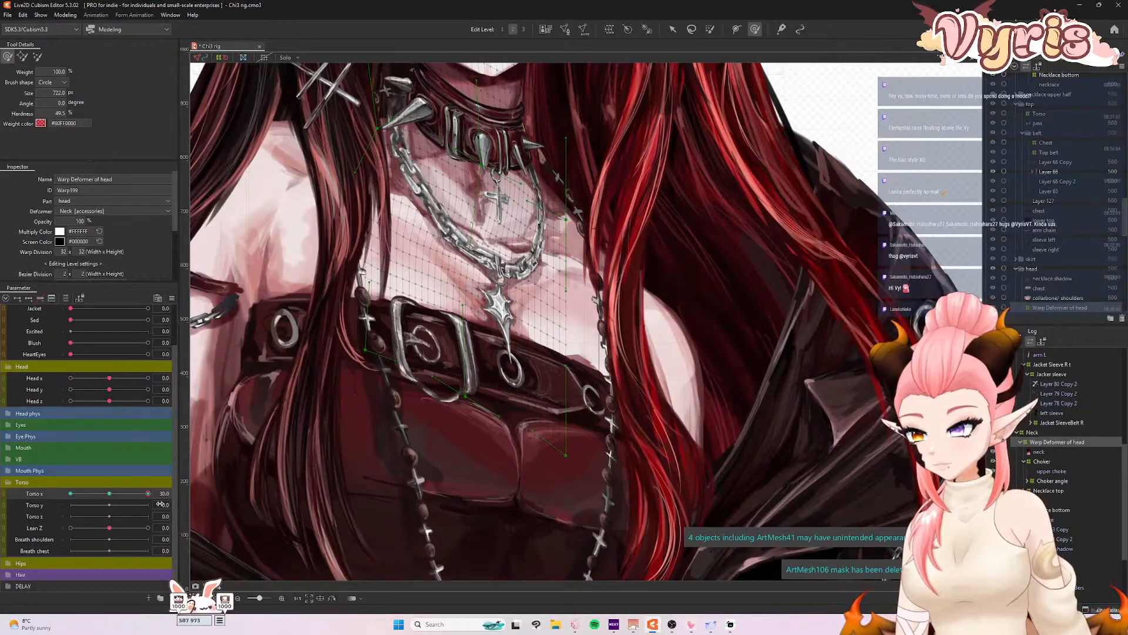
{"action": "left_click_drag", "start_coordinate": [160, 503], "coordinate": [51, 511]}
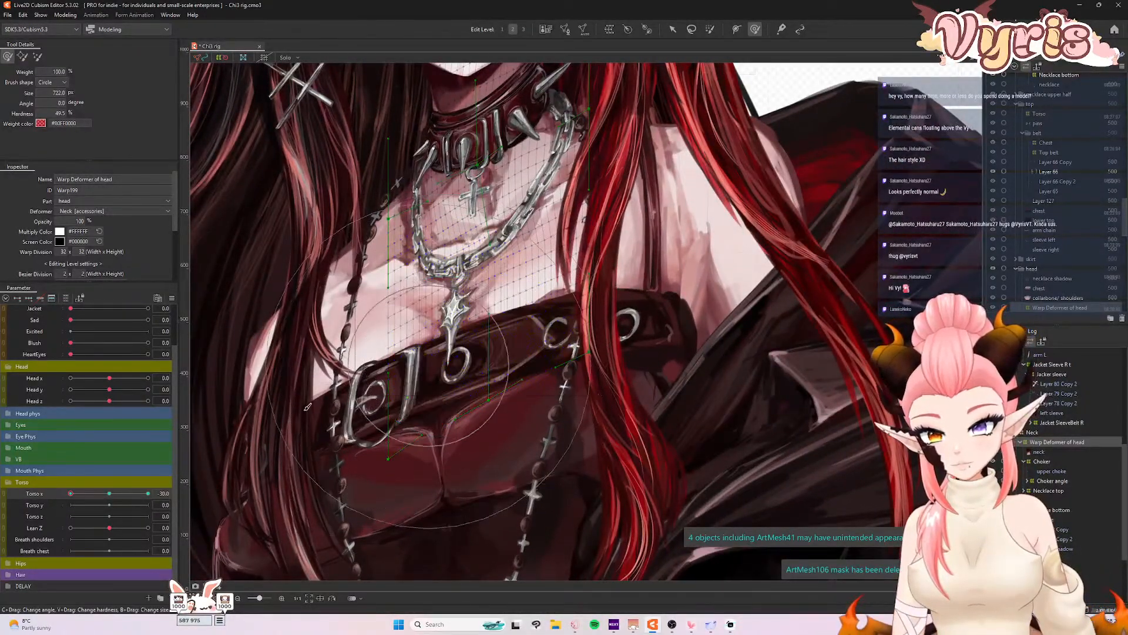
{"action": "mouse_move", "coordinate": [82, 494]}
{"action": "left_mouse_down"}
{"action": "mouse_move", "coordinate": [109, 494]}
{"action": "mouse_move", "coordinate": [70, 495]}
{"action": "left_mouse_up"}
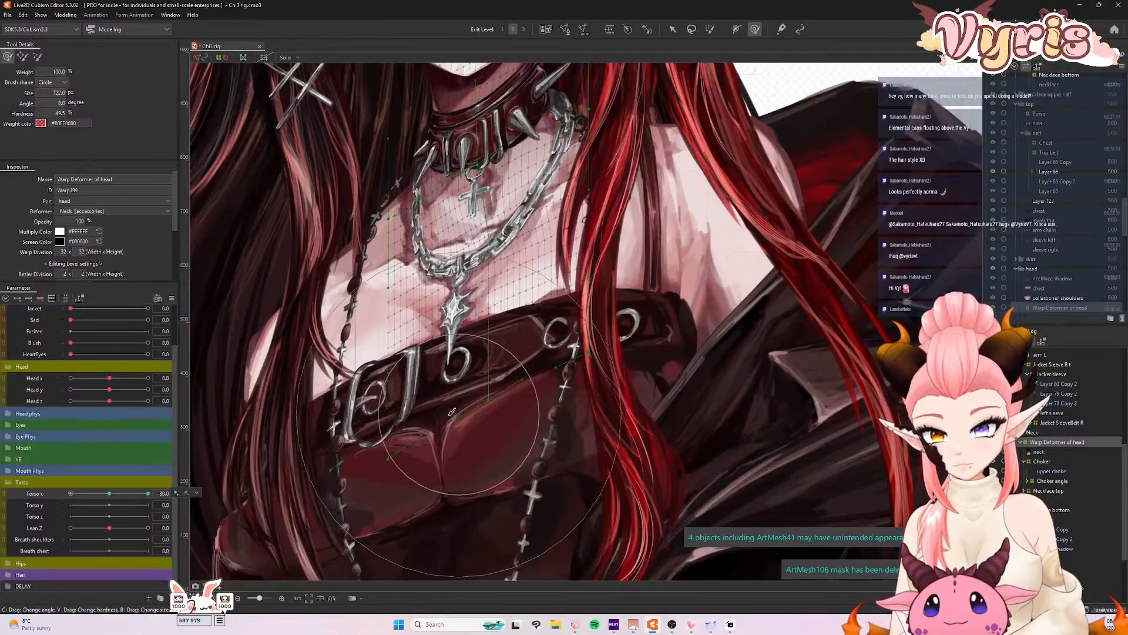
- Check the neck turn by moving Torso x from 0 to -30 and back to 0, and save the model file
{"action": "left_click", "coordinate": [108, 494]}
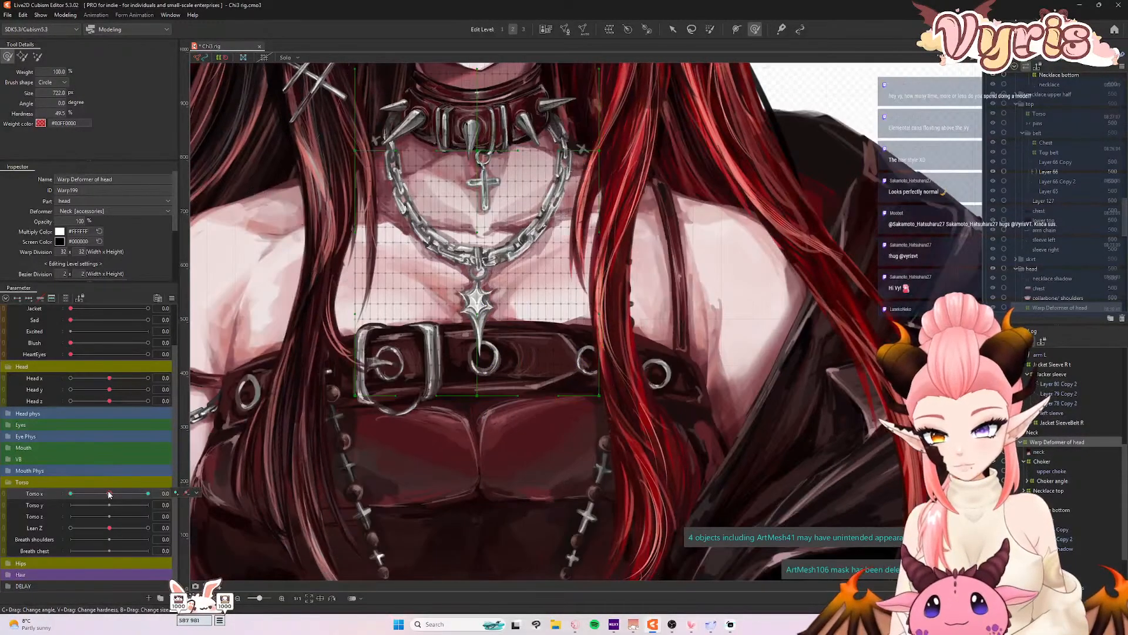
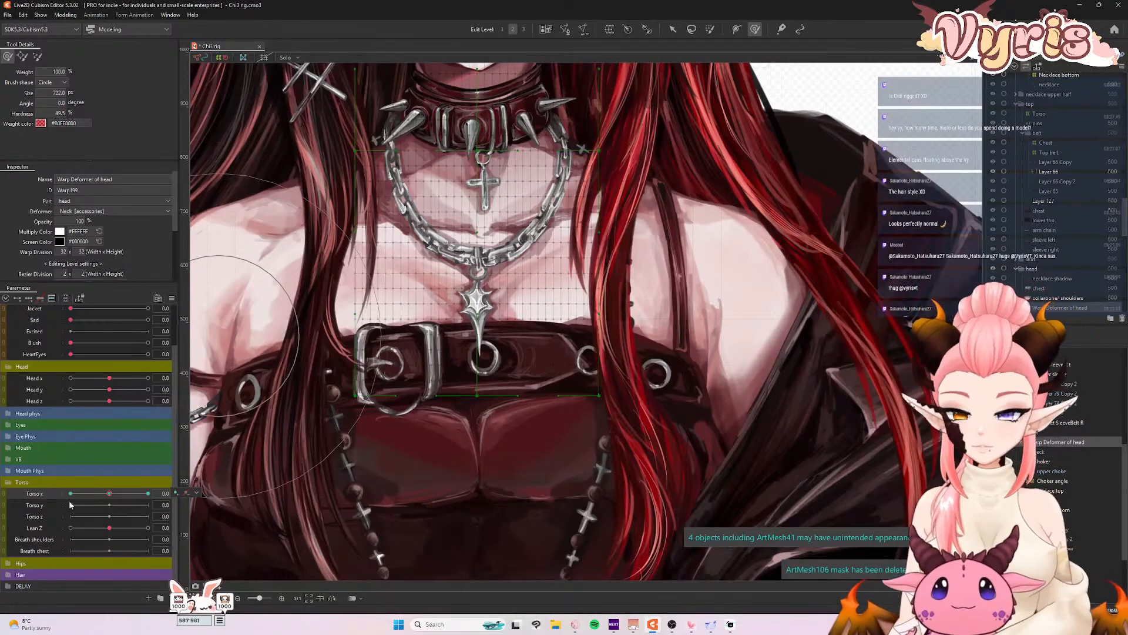
{"action": "left_click_drag", "start_coordinate": [108, 494], "coordinate": [31, 500]}
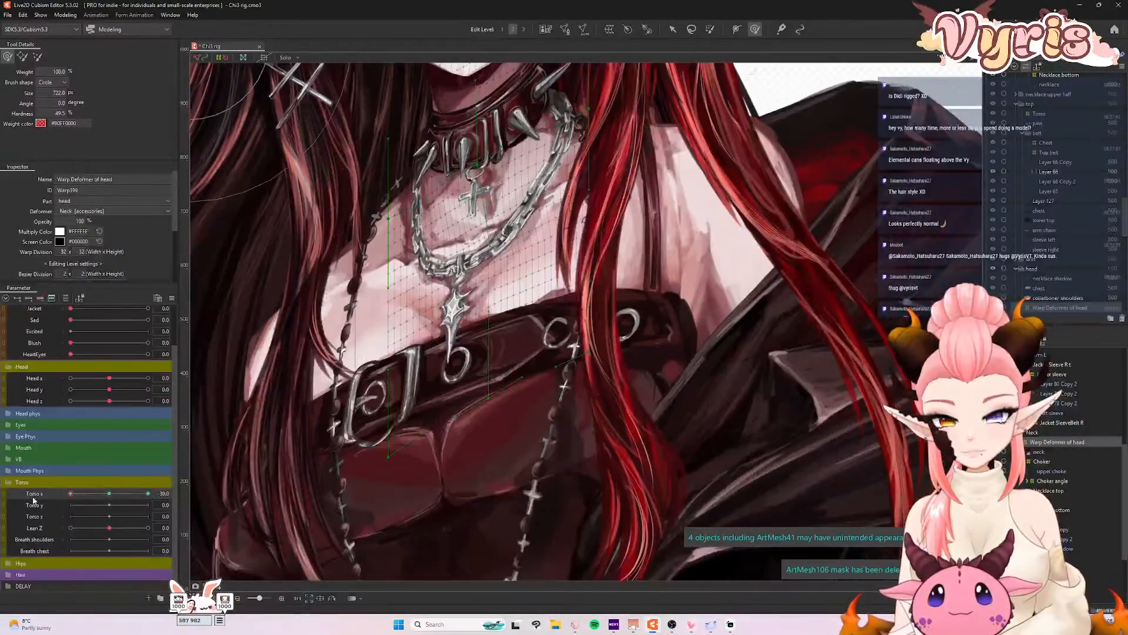
{"action": "left_click", "coordinate": [108, 494]}
{"action": "scroll", "coordinate": [445, 329], "scroll_direction": "down", "scroll_amount": 5}
{"action": "scroll", "coordinate": [446, 340], "scroll_direction": "up", "scroll_amount": 2}
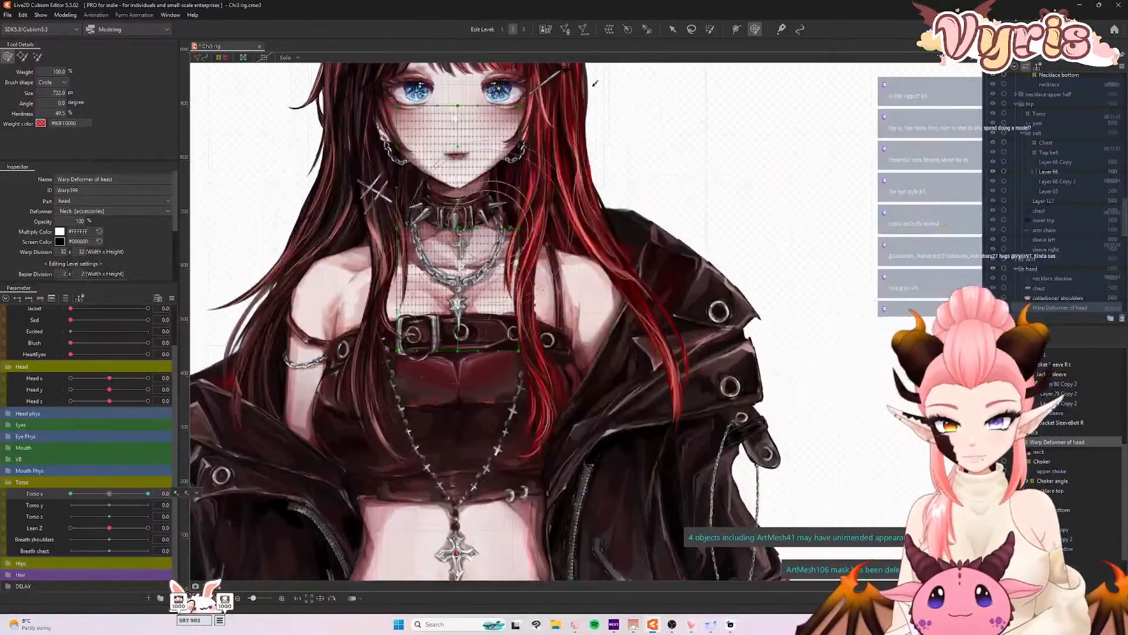
{"action": "left_click", "coordinate": [671, 30]}
{"action": "left_click", "coordinate": [8, 15]}
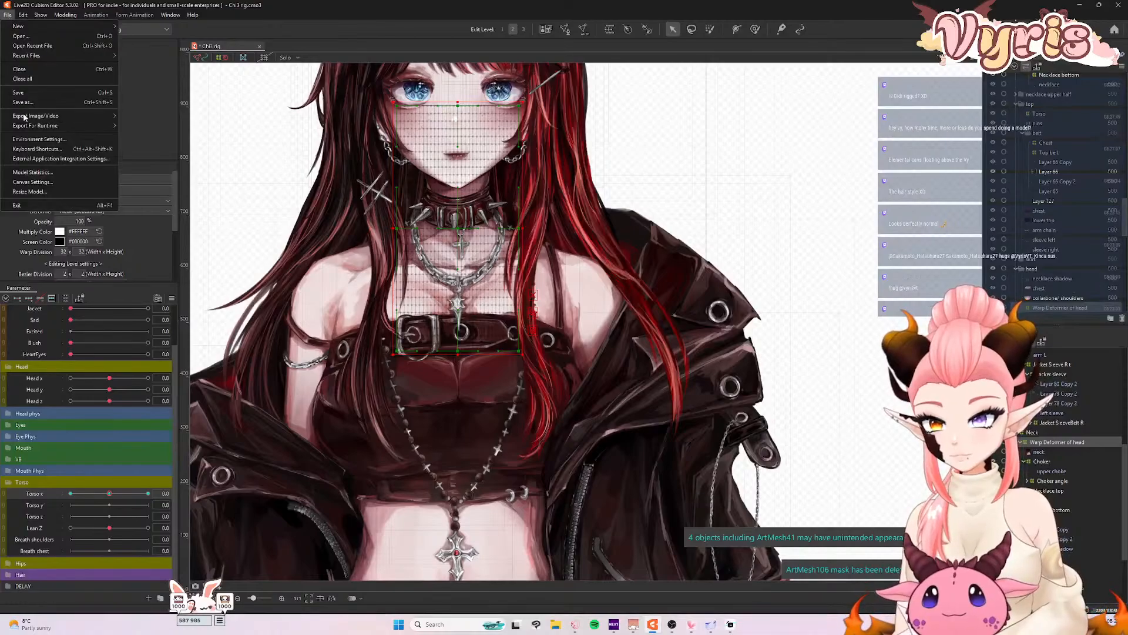
{"action": "left_click", "coordinate": [37, 94]}
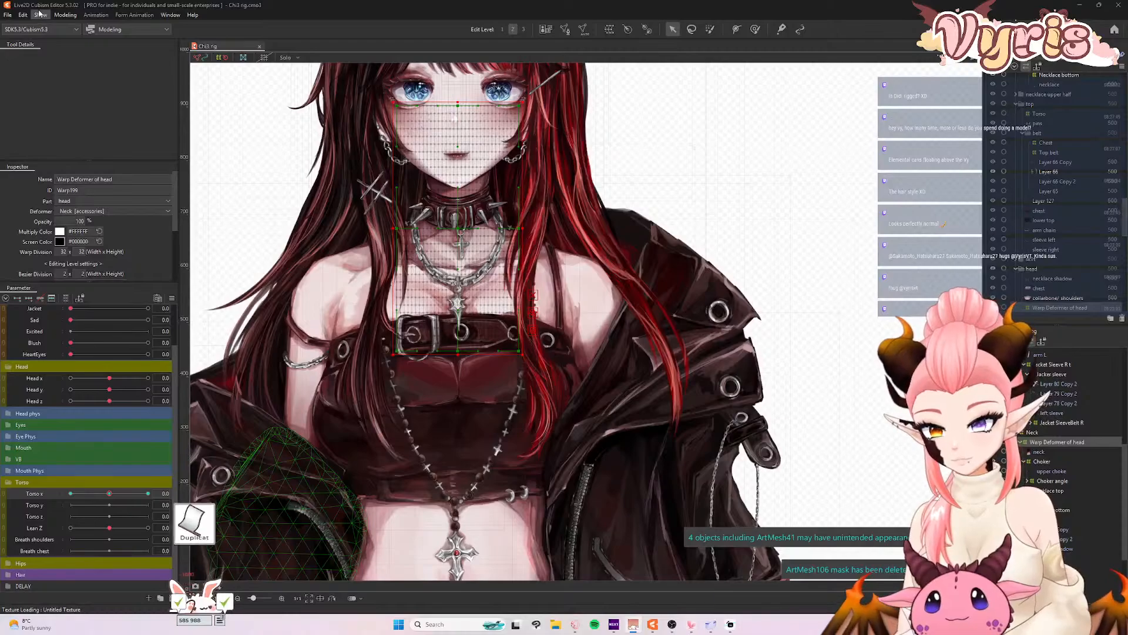
- Preview the neck and necklace motion on the upper body in the physics settings and close them
{"action": "left_click", "coordinate": [62, 16]}
{"action": "left_click", "coordinate": [98, 212]}
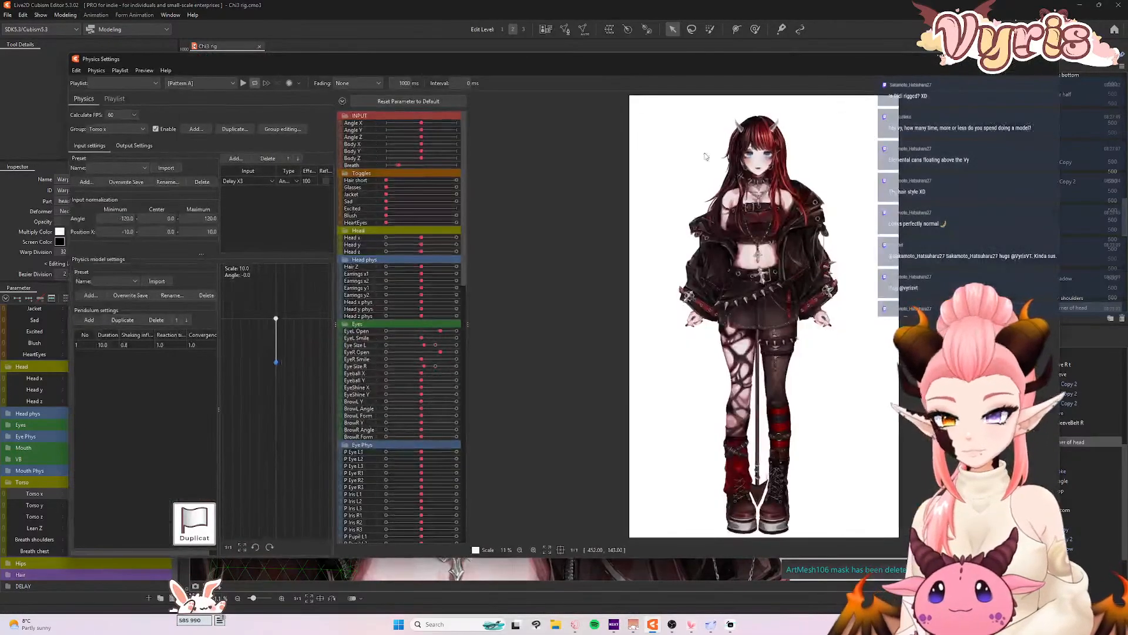
{"action": "scroll", "coordinate": [764, 173], "scroll_direction": "up", "scroll_amount": 6}
{"action": "scroll", "coordinate": [673, 276], "scroll_direction": "down", "scroll_amount": 3}
{"action": "left_click_drag", "start_coordinate": [673, 277], "coordinate": [633, 225]}
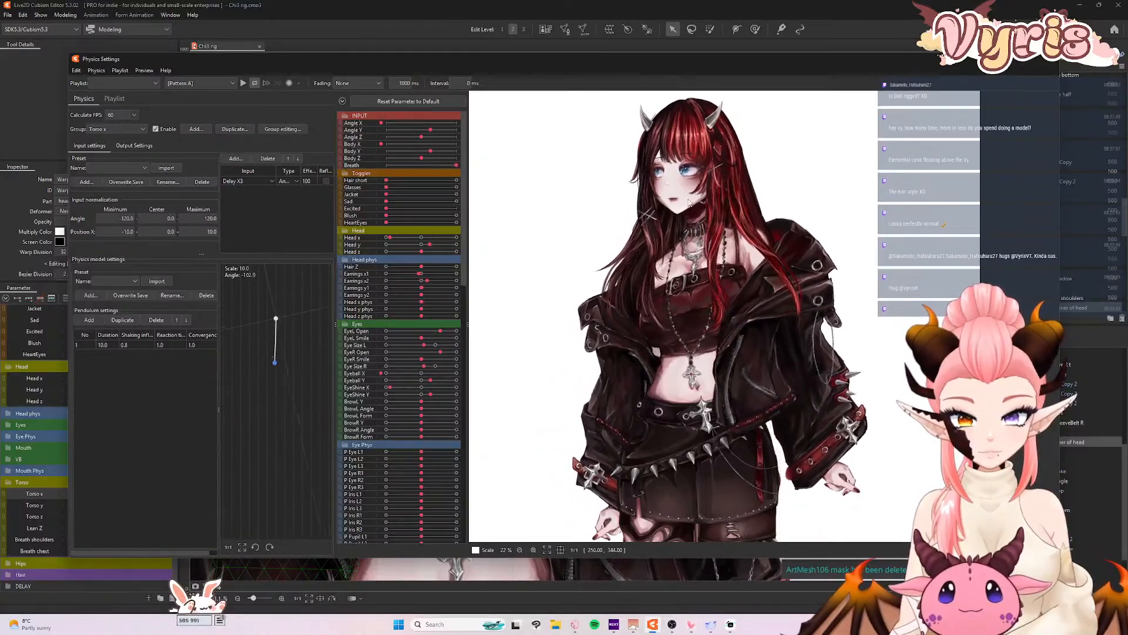
{"action": "left_click", "coordinate": [1050, 58]}
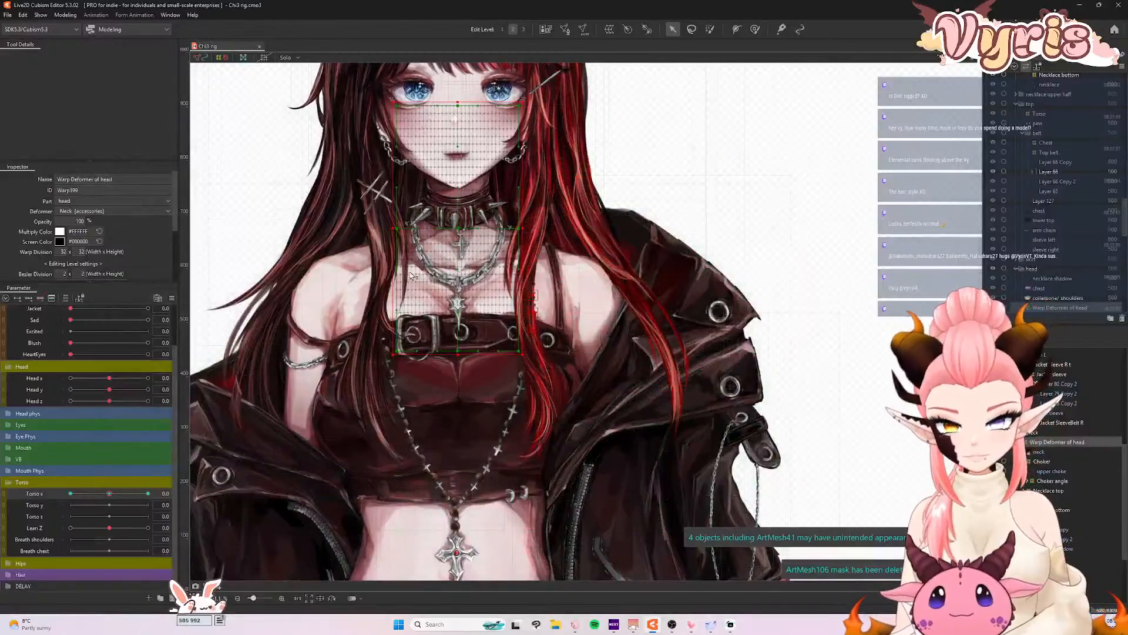
- At Torso x -30, reshape the lower part of the Necklace top warp deformer with a deform brush of about 722 px
{"action": "scroll", "coordinate": [410, 276], "scroll_direction": "up", "scroll_amount": 3}
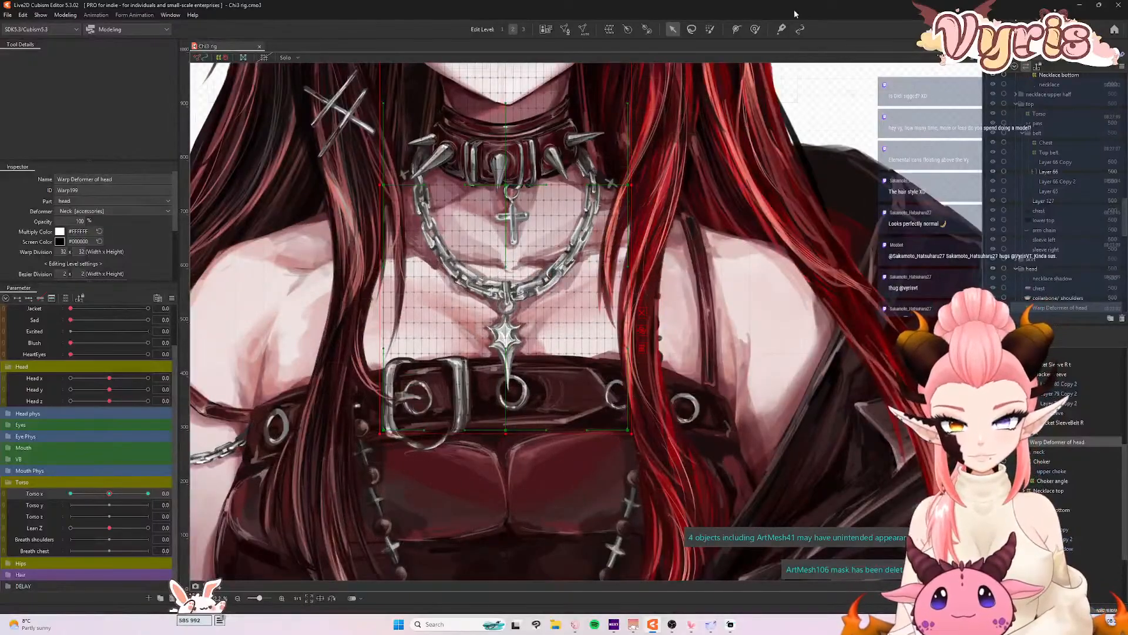
{"action": "left_click", "coordinate": [1062, 493]}
{"action": "left_click", "coordinate": [755, 30]}
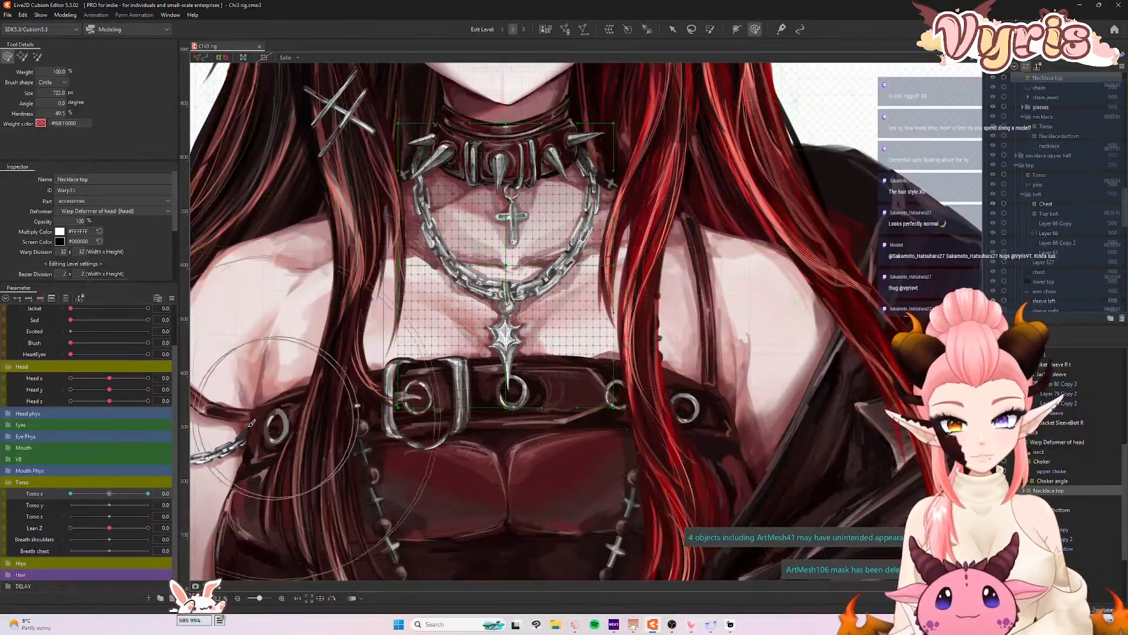
{"action": "left_click_drag", "start_coordinate": [109, 497], "coordinate": [71, 494]}
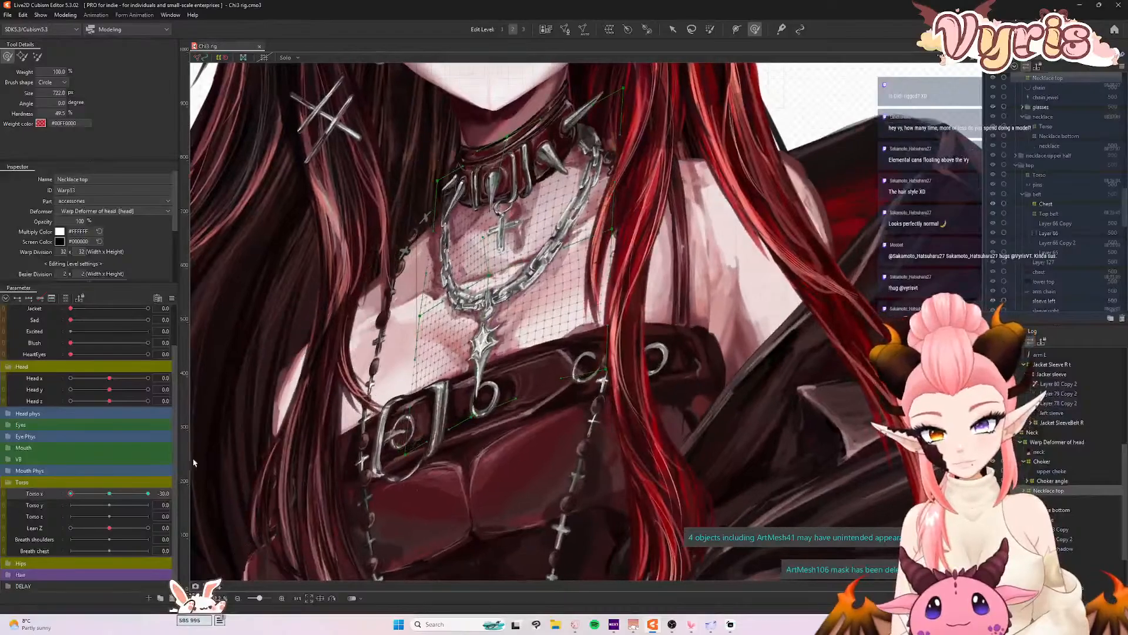
{"action": "left_click_drag", "start_coordinate": [638, 380], "coordinate": [614, 391]}
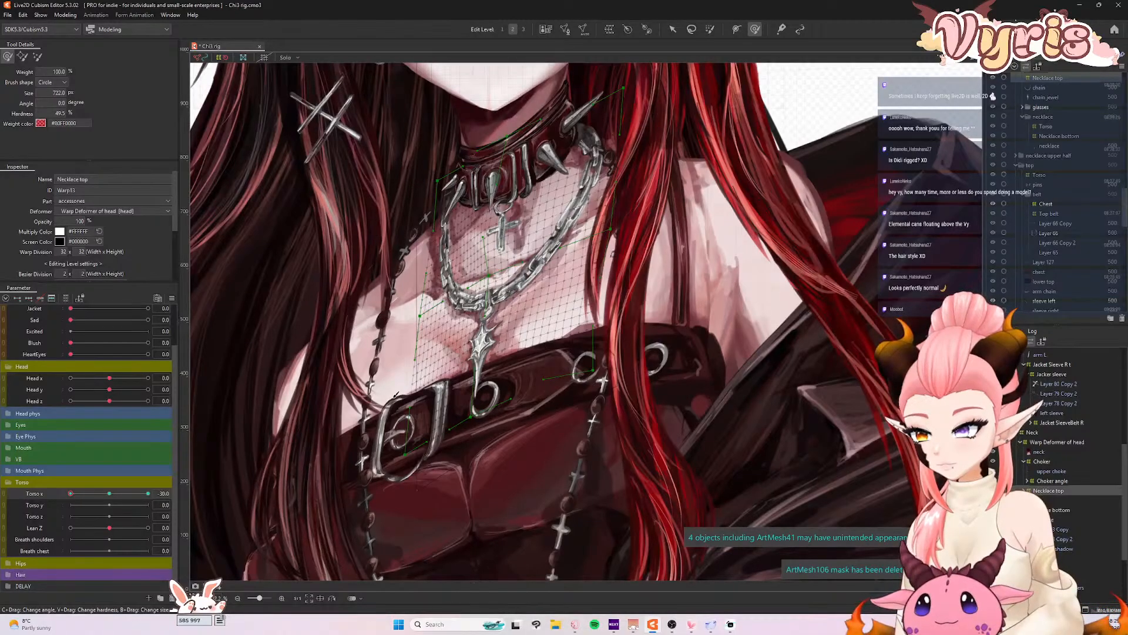
{"action": "mouse_move", "coordinate": [70, 493]}
{"action": "left_mouse_down"}
{"action": "mouse_move", "coordinate": [98, 495]}
{"action": "mouse_move", "coordinate": [69, 495]}
{"action": "left_mouse_up"}
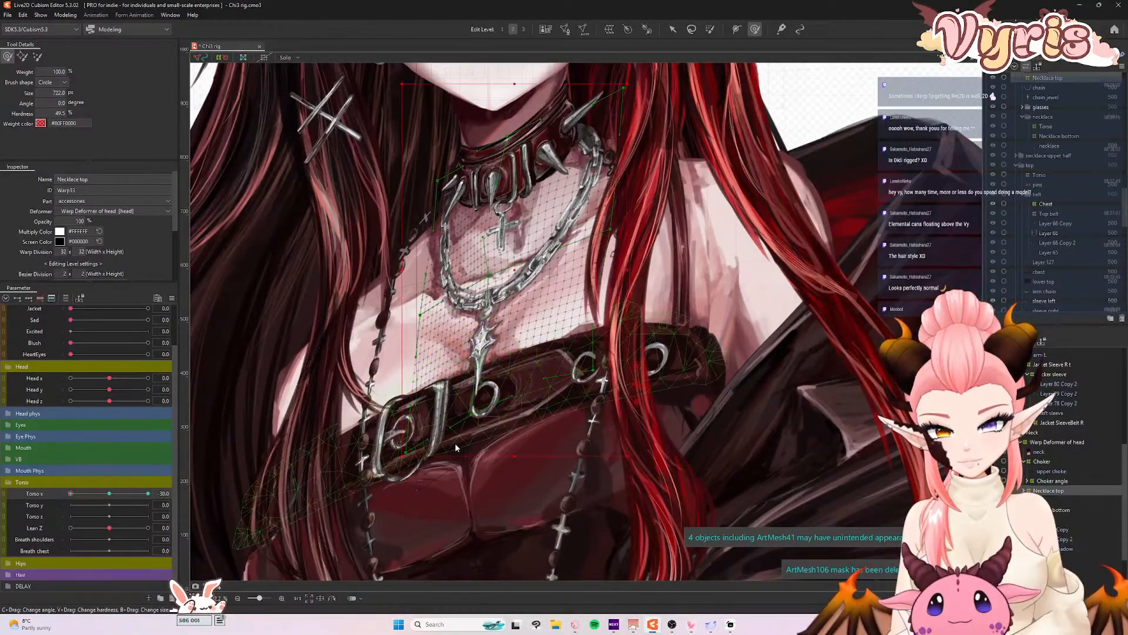
- Adjust the lower part of the Necklace top deformer below the star pendant at Torso x 30 and -30 with the deform brush
{"action": "left_click_drag", "start_coordinate": [70, 493], "coordinate": [168, 490]}
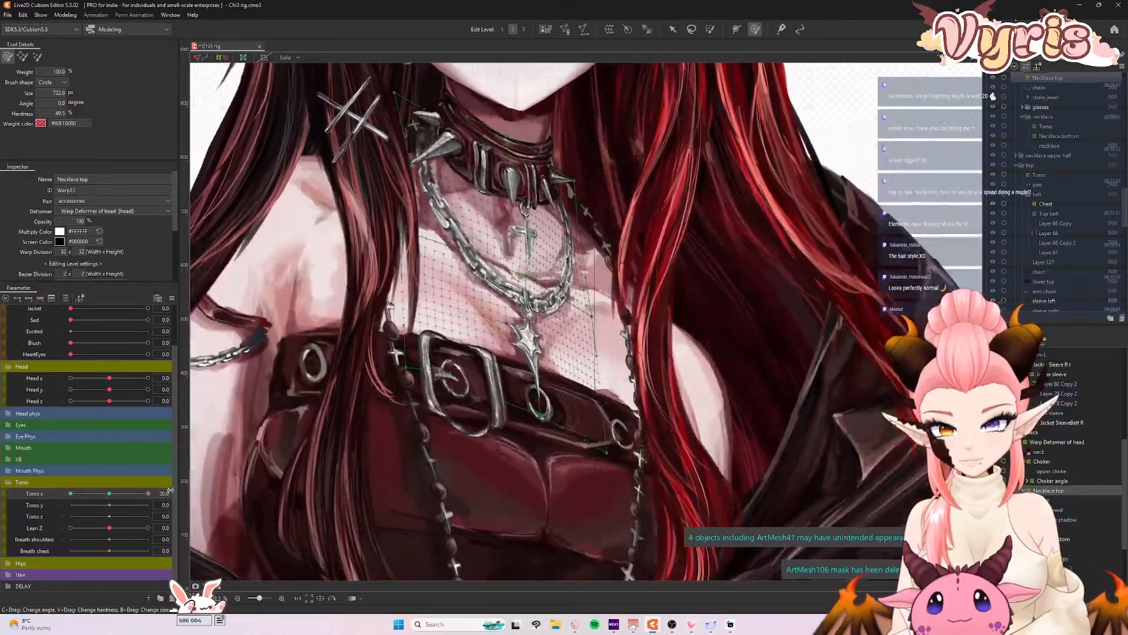
{"action": "left_click_drag", "start_coordinate": [392, 353], "coordinate": [395, 353]}
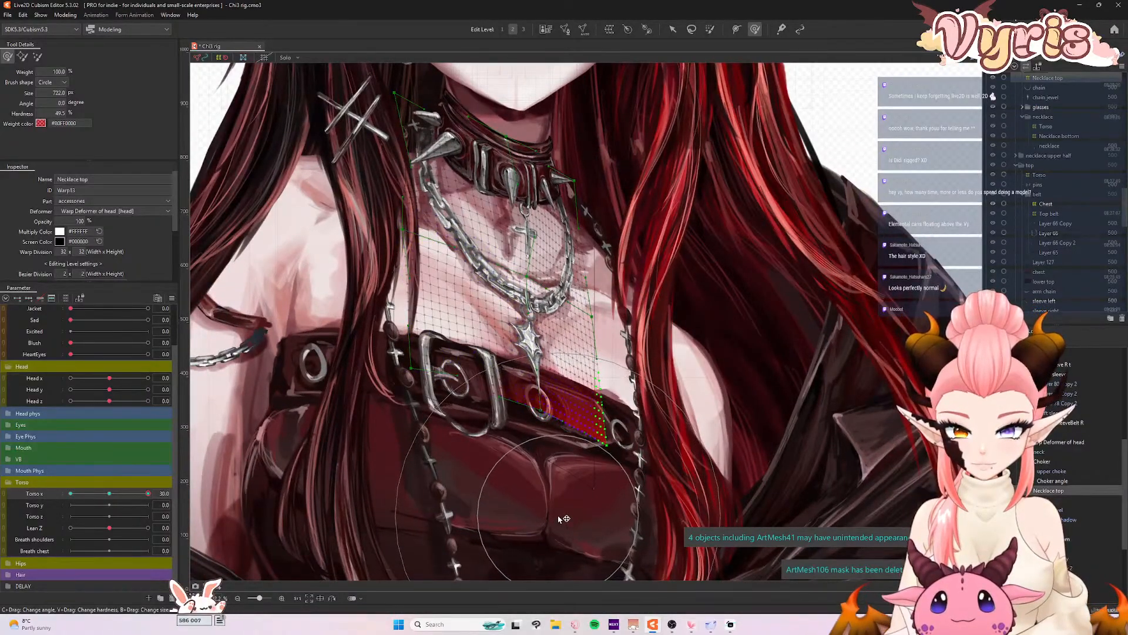
{"action": "left_click_drag", "start_coordinate": [141, 493], "coordinate": [69, 496]}
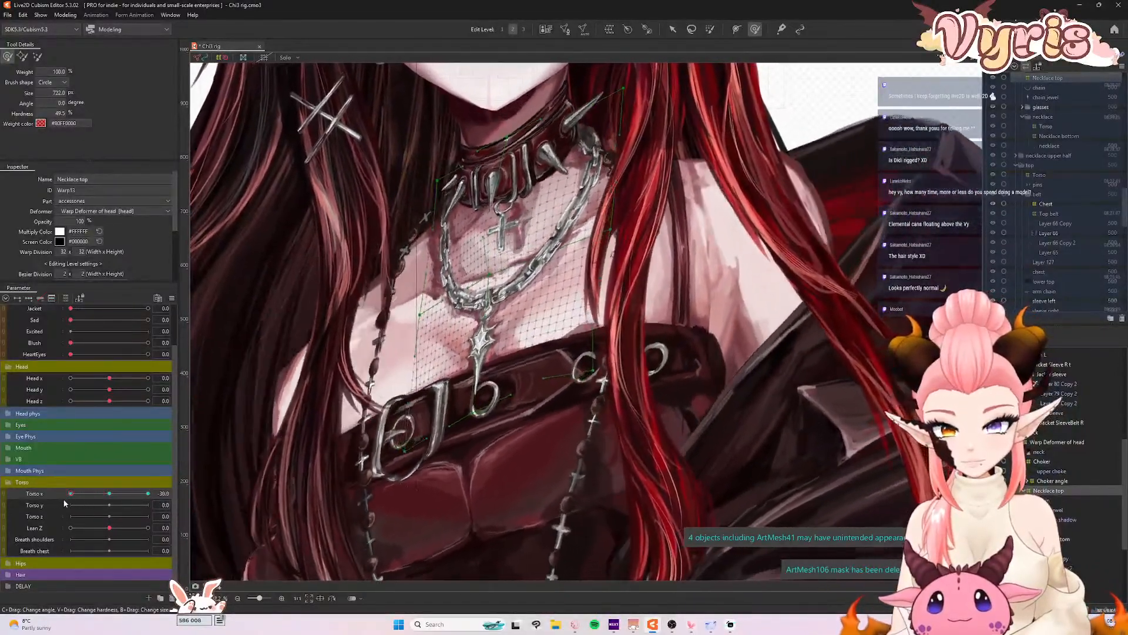
{"action": "left_click_drag", "start_coordinate": [539, 441], "coordinate": [539, 445]}
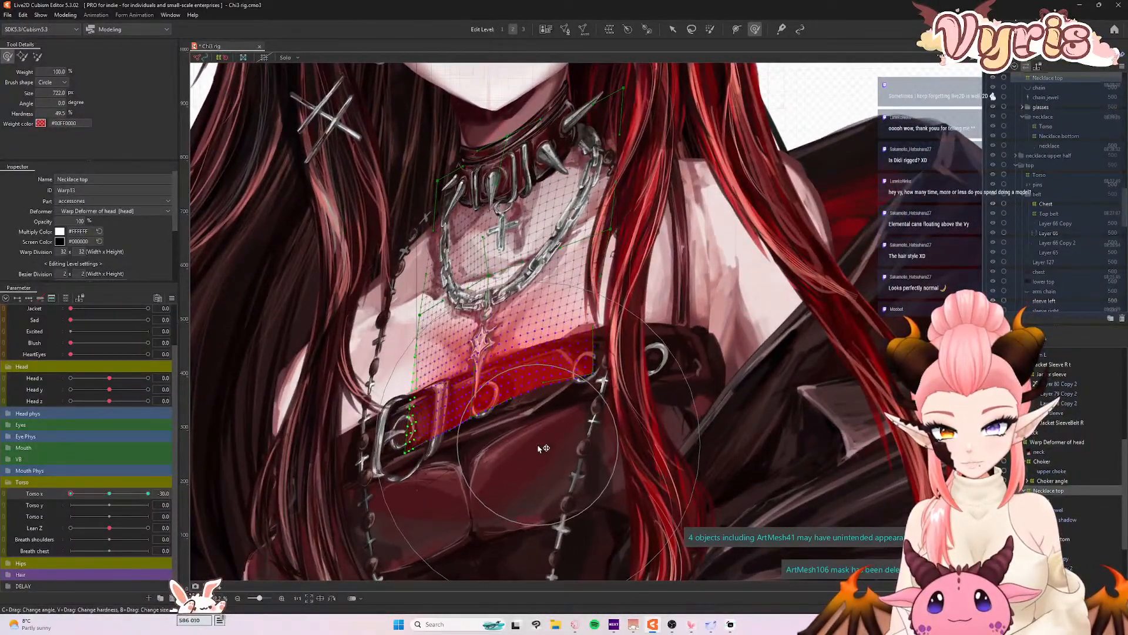
{"action": "left_click", "coordinate": [147, 493]}
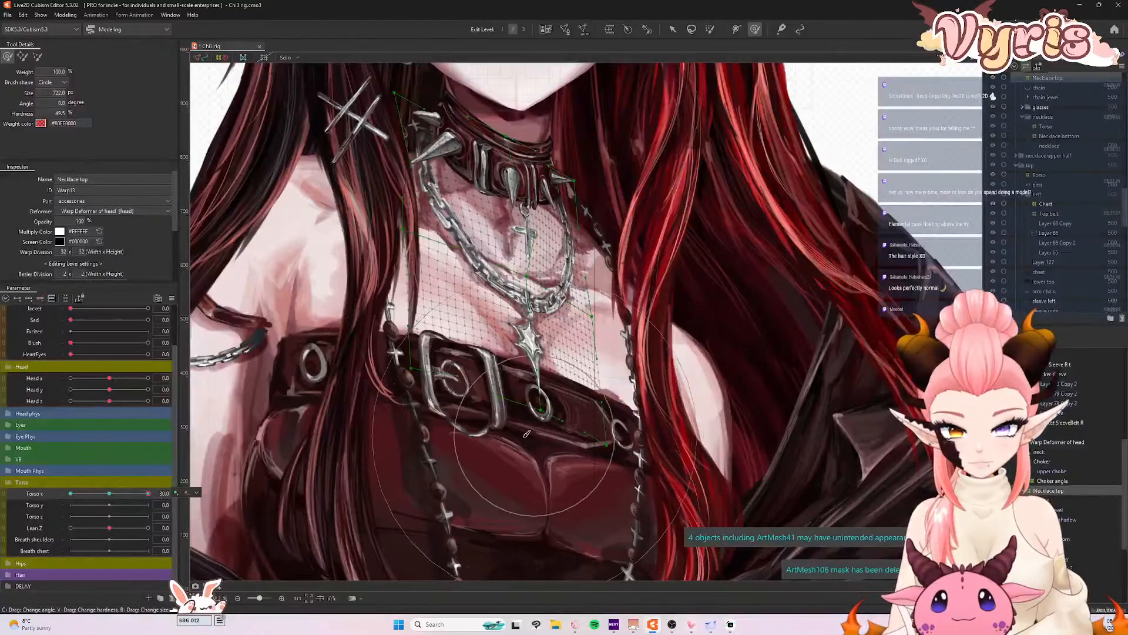
{"action": "left_click_drag", "start_coordinate": [527, 433], "coordinate": [521, 448]}
{"action": "left_click_drag", "start_coordinate": [148, 493], "coordinate": [222, 485]}
- Return Torso x to 0, preview the reshaped upper necklace in the physics settings, and close them
{"action": "left_click", "coordinate": [108, 493]}
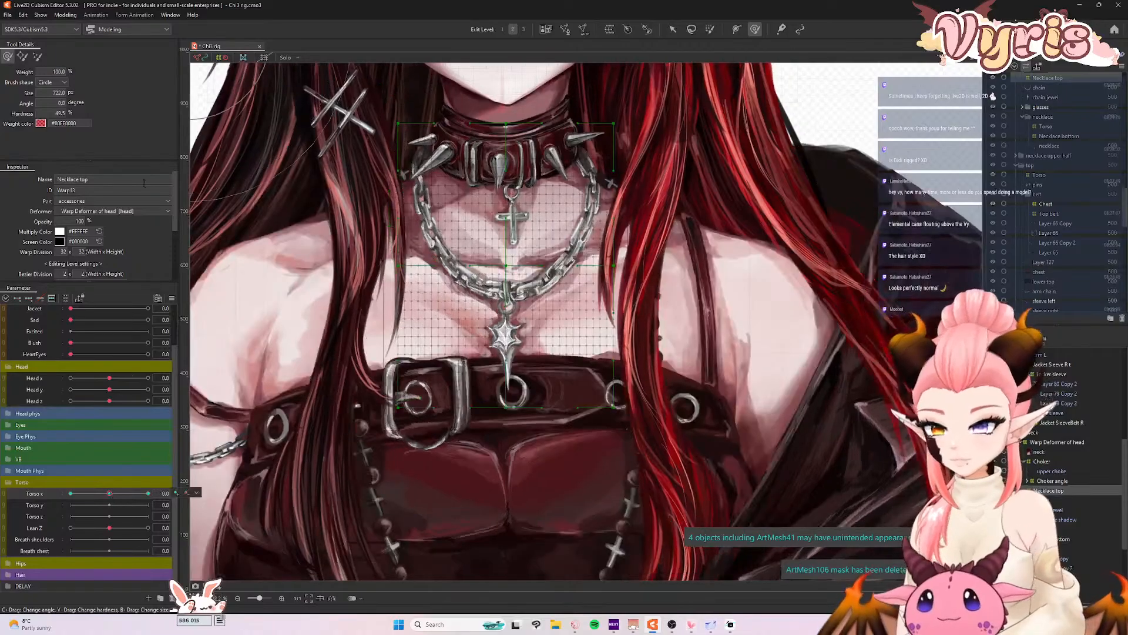
{"action": "left_click", "coordinate": [69, 15]}
{"action": "left_click", "coordinate": [97, 212]}
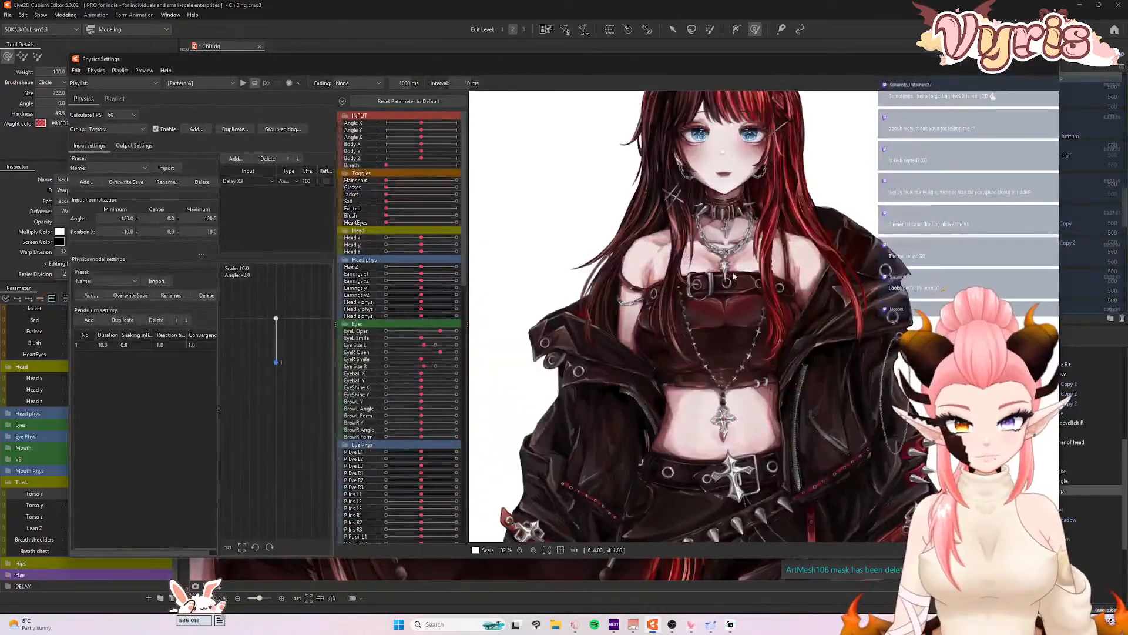
{"action": "left_click_drag", "start_coordinate": [733, 276], "coordinate": [319, 269]}
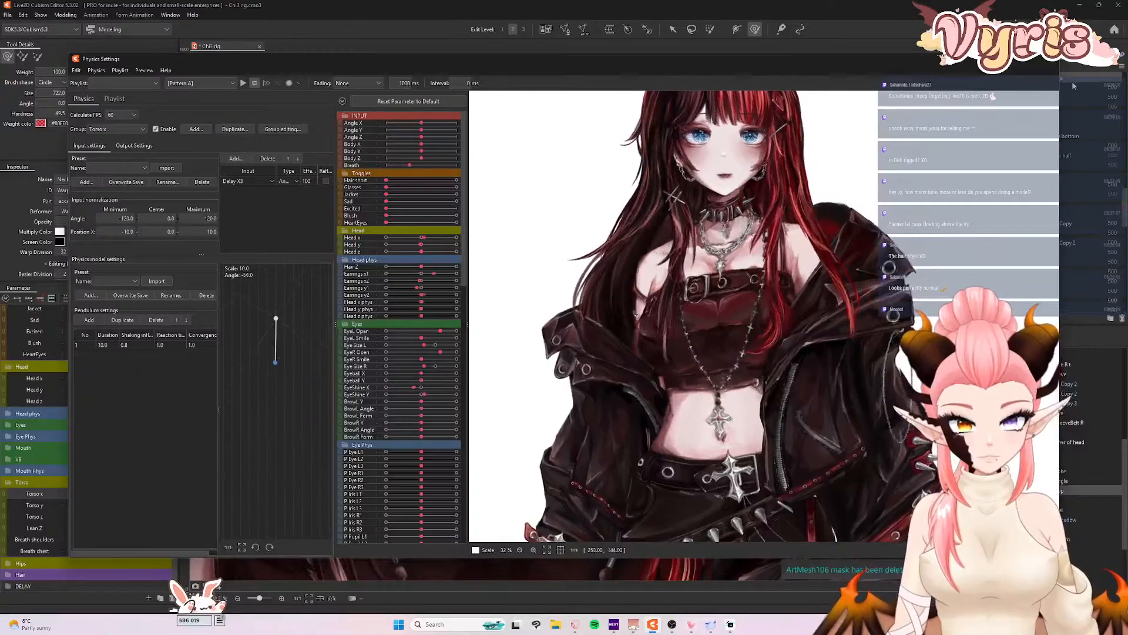
{"action": "left_click", "coordinate": [1053, 64]}
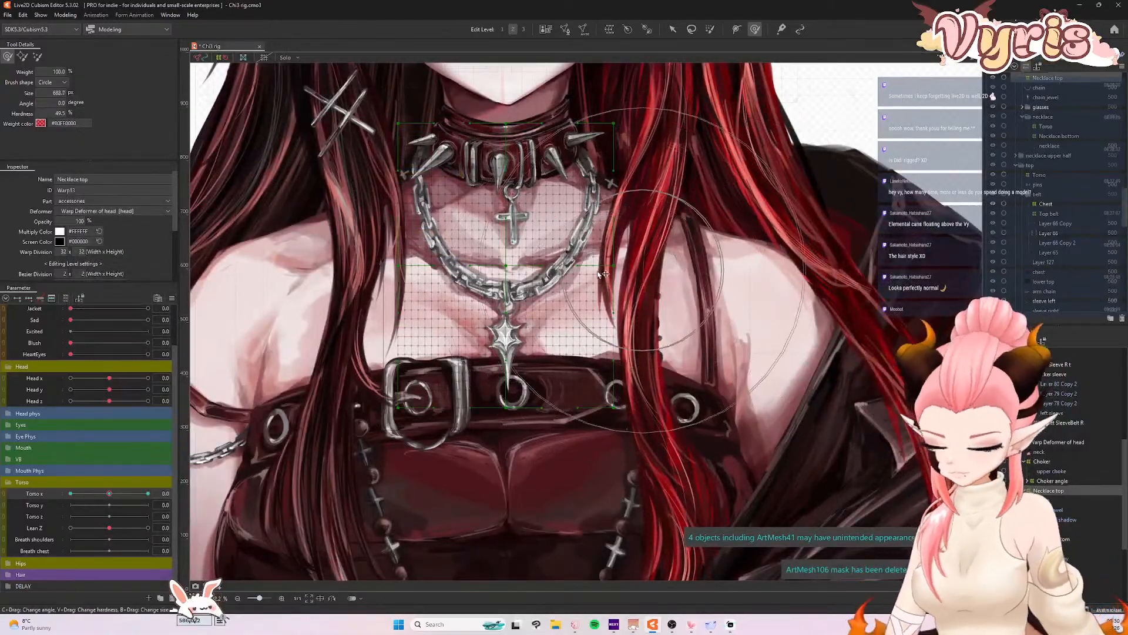
- Shift the Necklace top deformer around the lowest chain links with a deform brush of about 323 px at Torso x 30 and -30
{"action": "left_click_drag", "start_coordinate": [110, 493], "coordinate": [200, 496]}
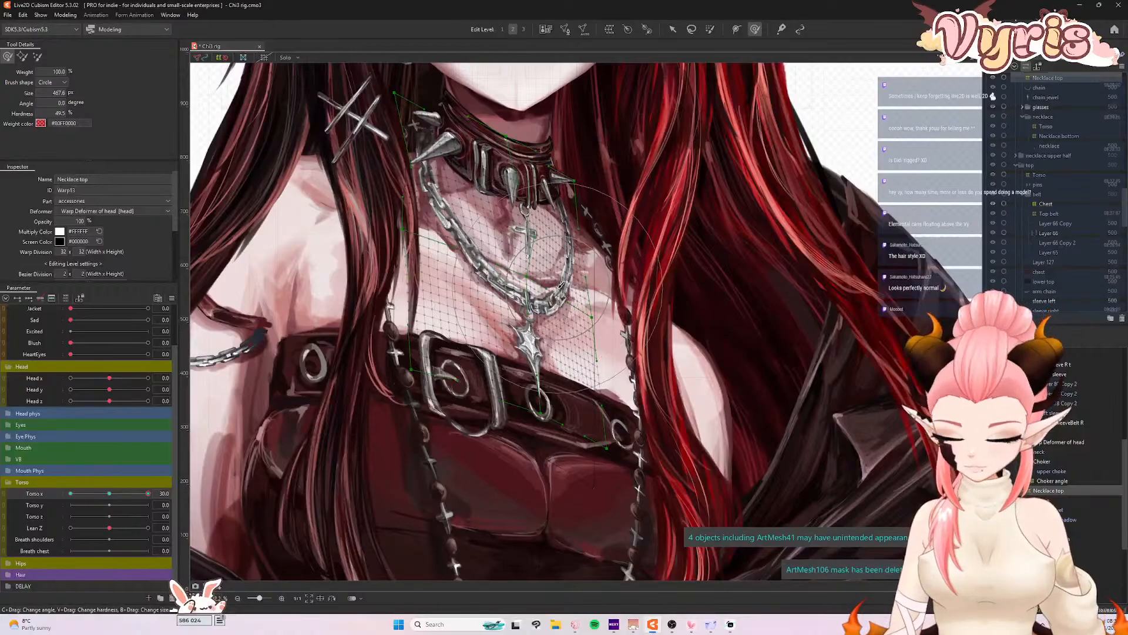
{"action": "left_click", "coordinate": [521, 286]}
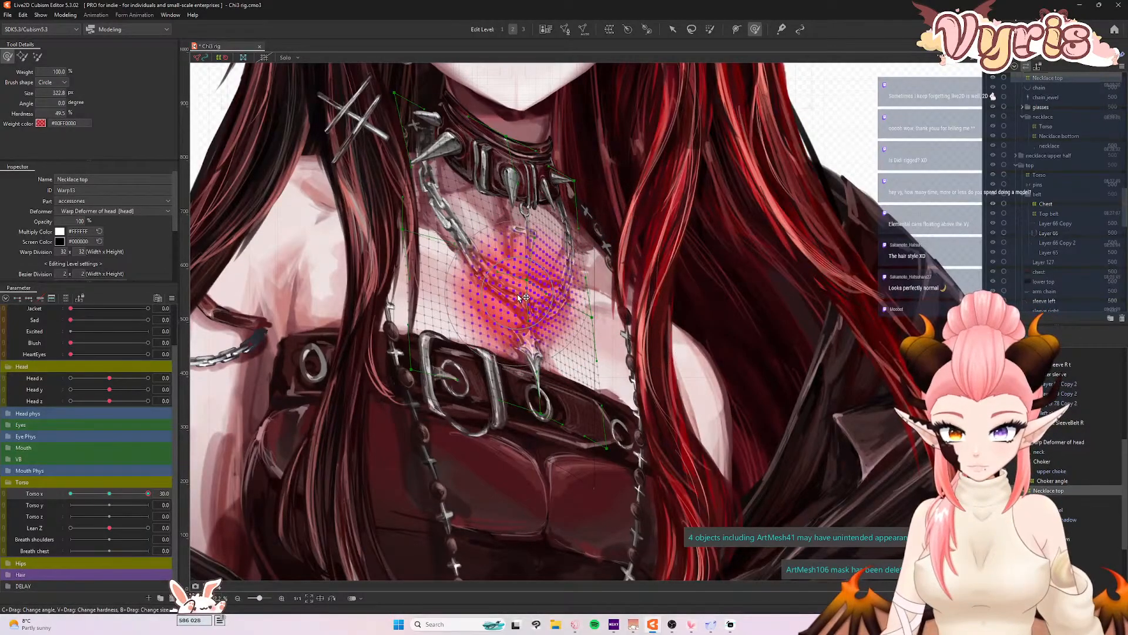
{"action": "left_click", "coordinate": [71, 493]}
{"action": "left_click", "coordinate": [479, 266]}
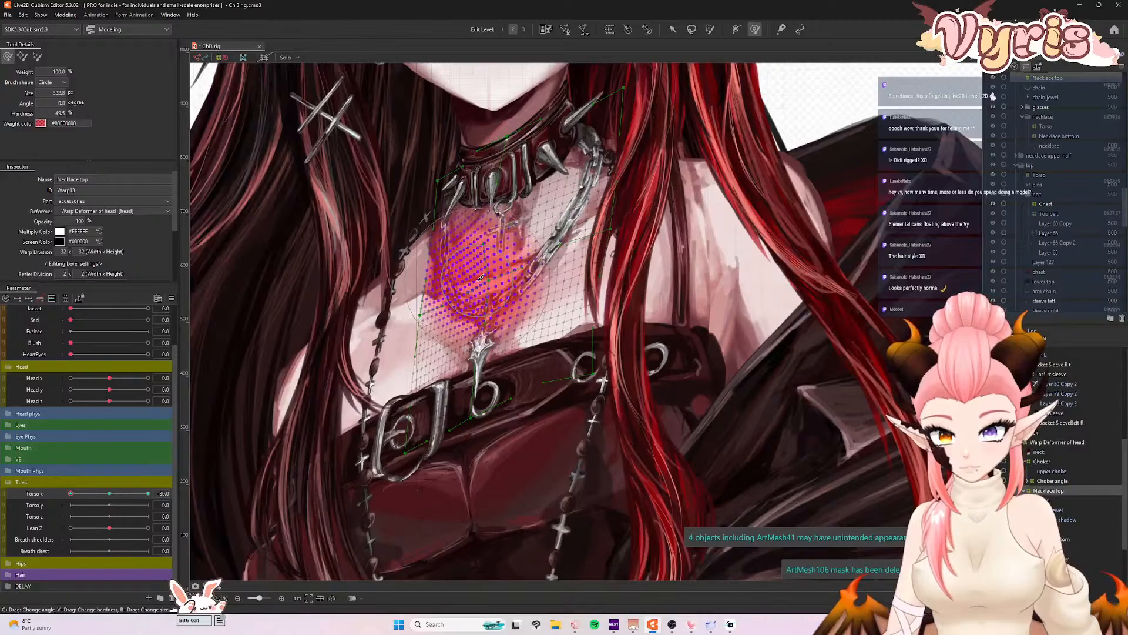
- Reset Torso x to 0, preview the chain's sideways motion in the physics settings, and close them
{"action": "left_click", "coordinate": [108, 495]}
{"action": "left_click", "coordinate": [65, 15]}
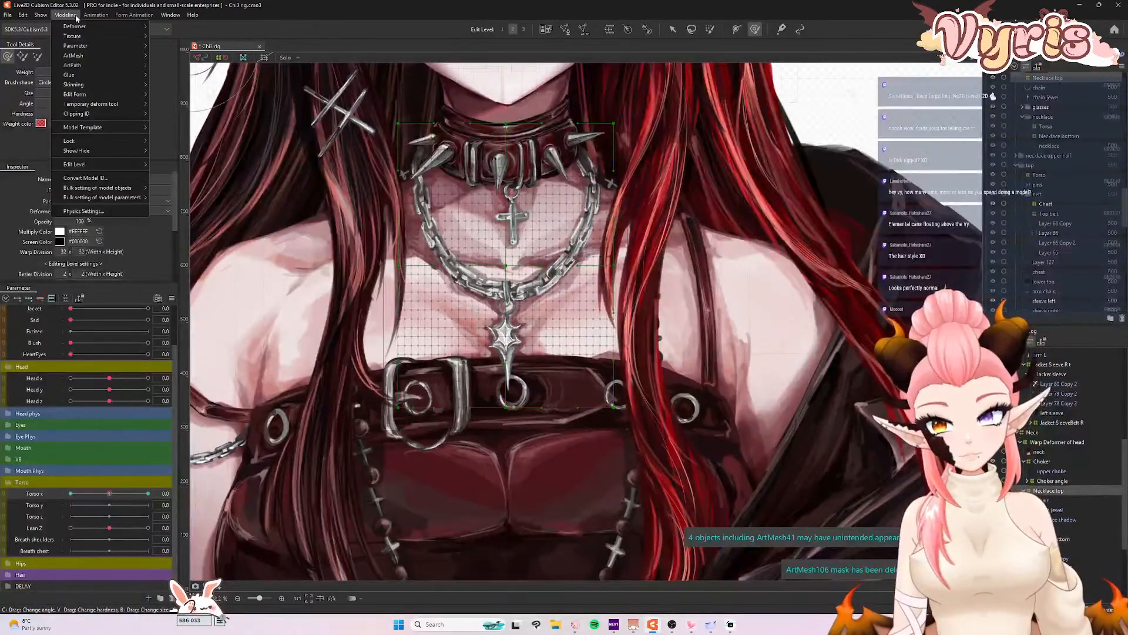
{"action": "left_click", "coordinate": [84, 211]}
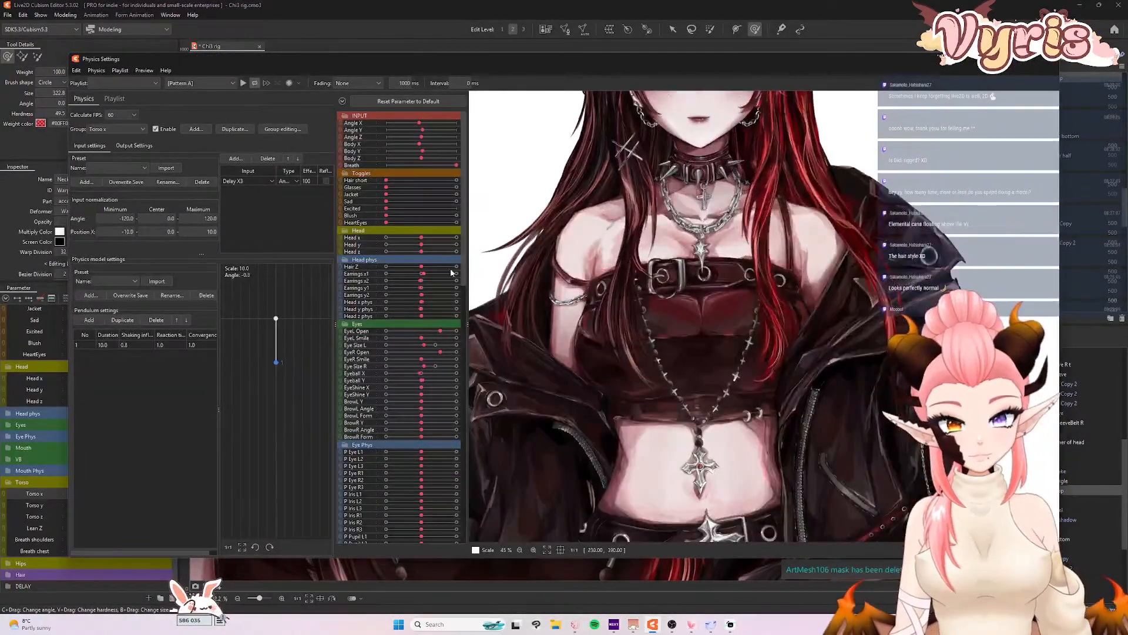
{"action": "left_click_drag", "start_coordinate": [544, 262], "coordinate": [912, 254]}
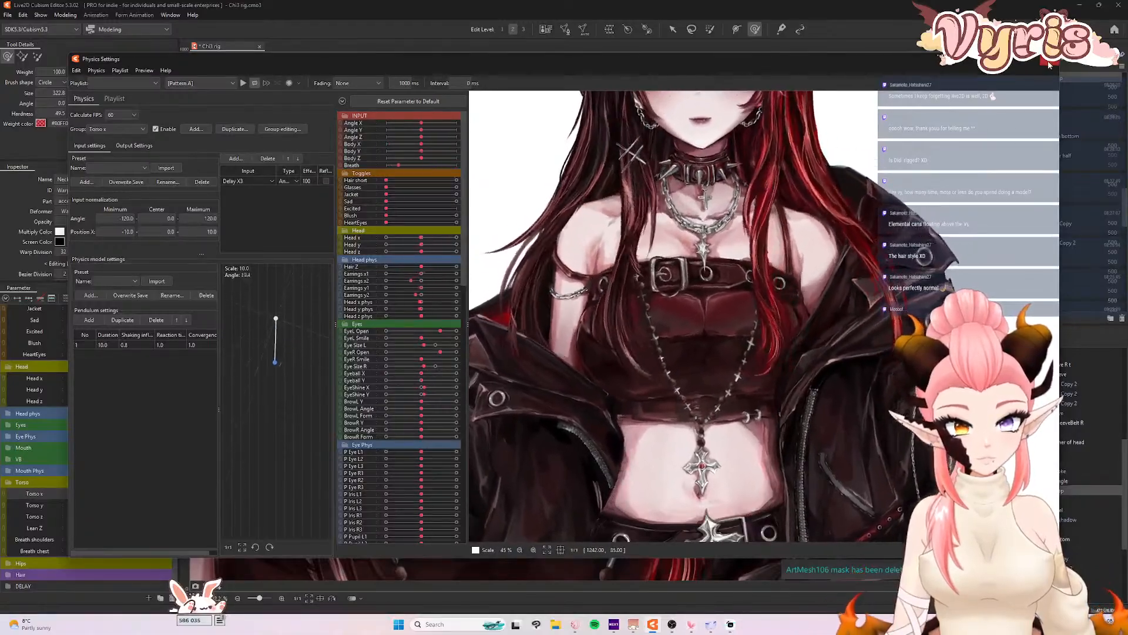
{"action": "left_click", "coordinate": [1050, 59]}
- Try to nudge the chain above the star pendant at Torso x 30 with the deform brush, and undo the stroke
{"action": "left_click_drag", "start_coordinate": [110, 493], "coordinate": [149, 493]}
{"action": "left_click_drag", "start_coordinate": [551, 286], "coordinate": [544, 291]}
{"action": "key", "text": "ctrl+z"}
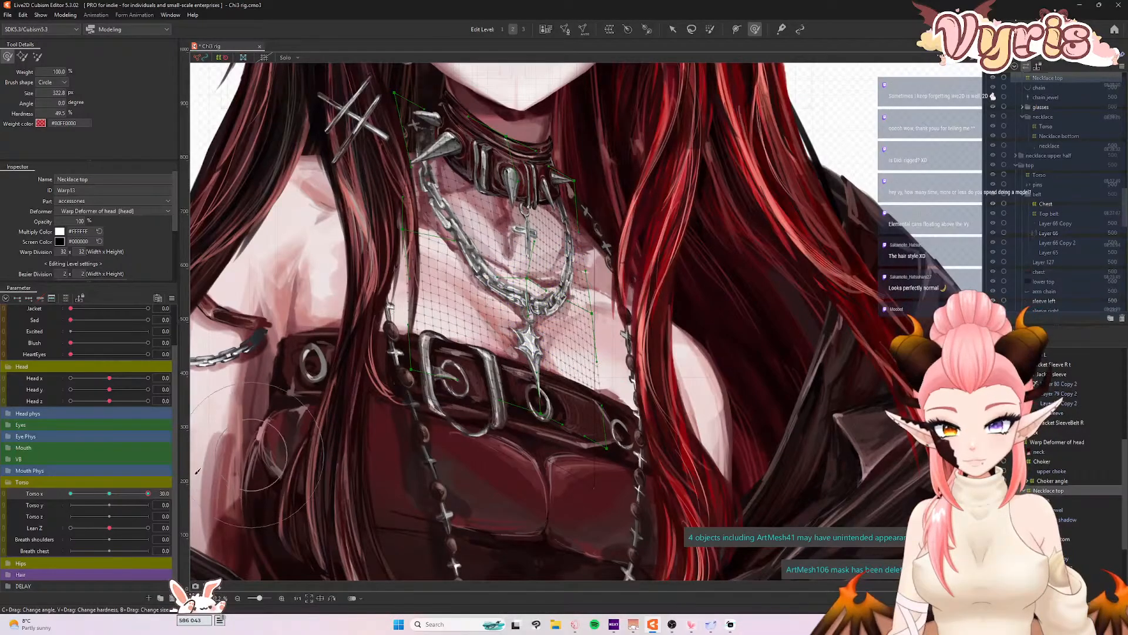
- At Torso x -30, nudge the lower chain slightly with the deform brush, and check the motion in the physics settings
{"action": "left_click", "coordinate": [81, 497]}
{"action": "left_click_drag", "start_coordinate": [462, 298], "coordinate": [461, 299]}
{"action": "left_click", "coordinate": [64, 14]}
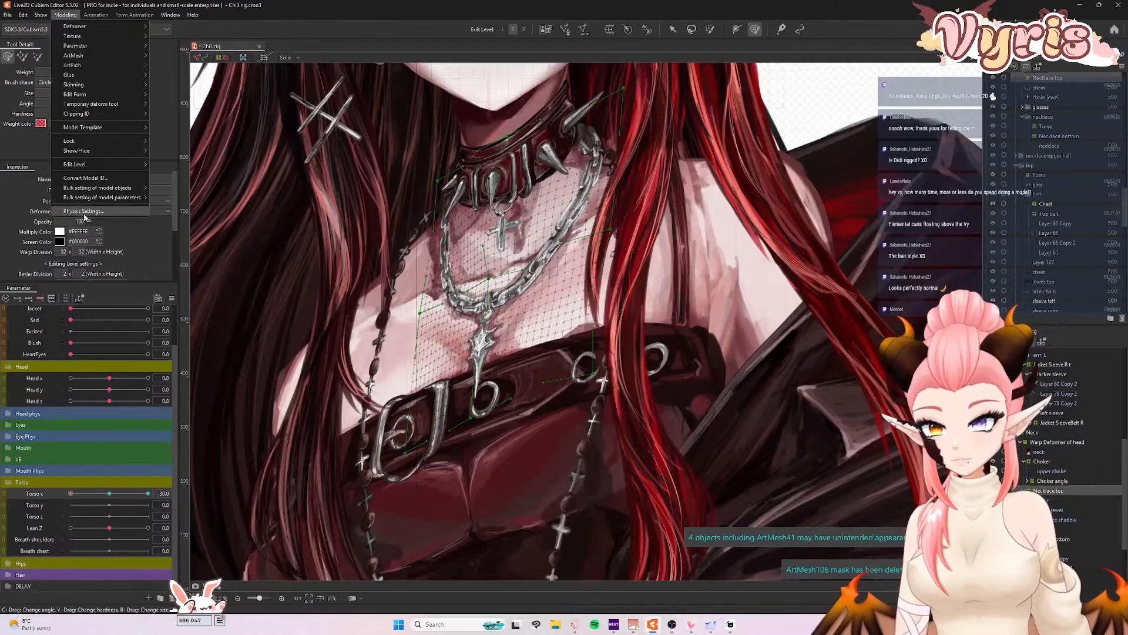
{"action": "left_click", "coordinate": [87, 214]}
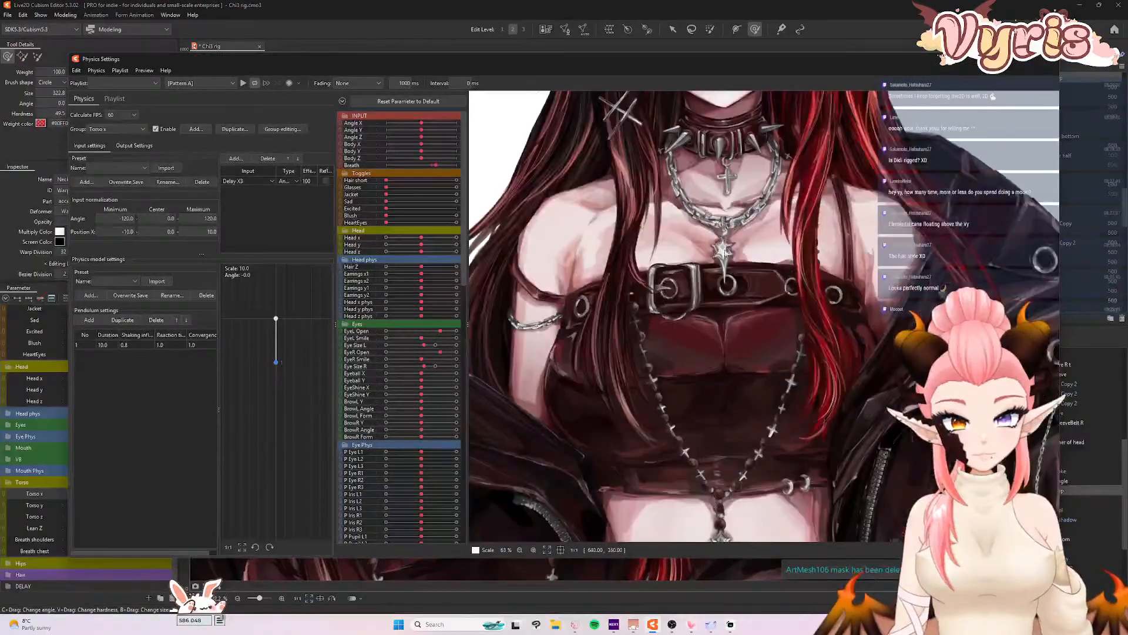
{"action": "left_click_drag", "start_coordinate": [725, 253], "coordinate": [451, 263]}
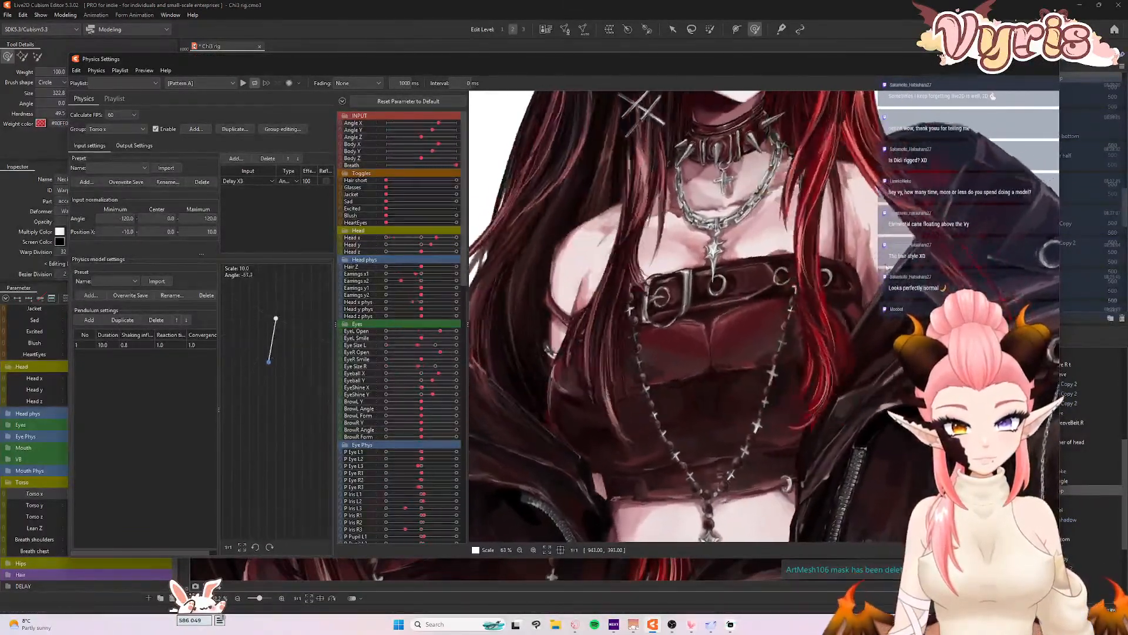
{"action": "left_click", "coordinate": [1050, 59]}
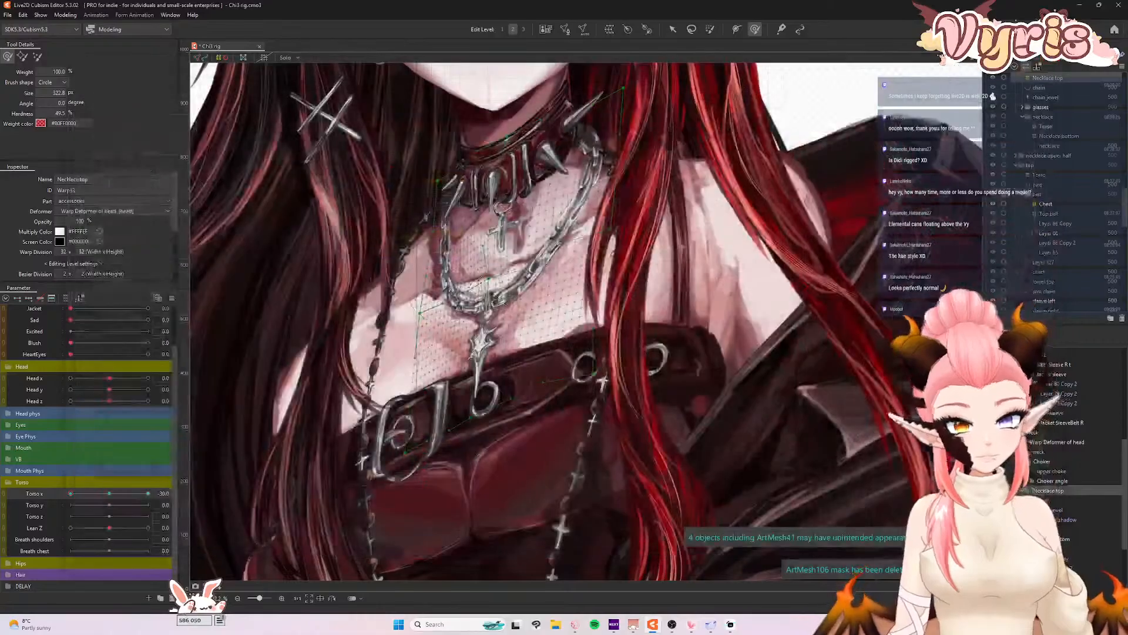
- Nudge the star pendant in the Necklace top deformer with a 300 px deform brush at Torso x 30 and -30
{"action": "scroll", "coordinate": [520, 322], "scroll_direction": "up", "scroll_amount": 1}
{"action": "mouse_move", "coordinate": [485, 336]}
{"action": "left_mouse_down"}
{"action": "mouse_move", "coordinate": [444, 342]}
{"action": "mouse_move", "coordinate": [481, 348]}
{"action": "mouse_move", "coordinate": [467, 362]}
{"action": "mouse_move", "coordinate": [478, 376]}
{"action": "left_mouse_up"}
{"action": "left_click", "coordinate": [149, 494]}
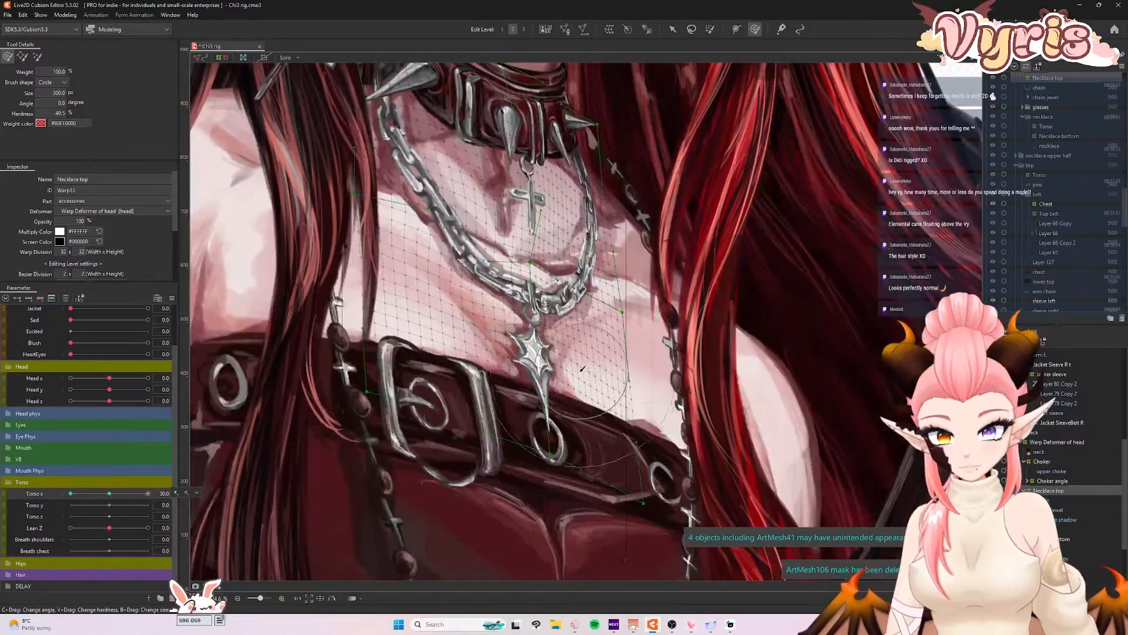
{"action": "left_click_drag", "start_coordinate": [543, 358], "coordinate": [537, 366]}
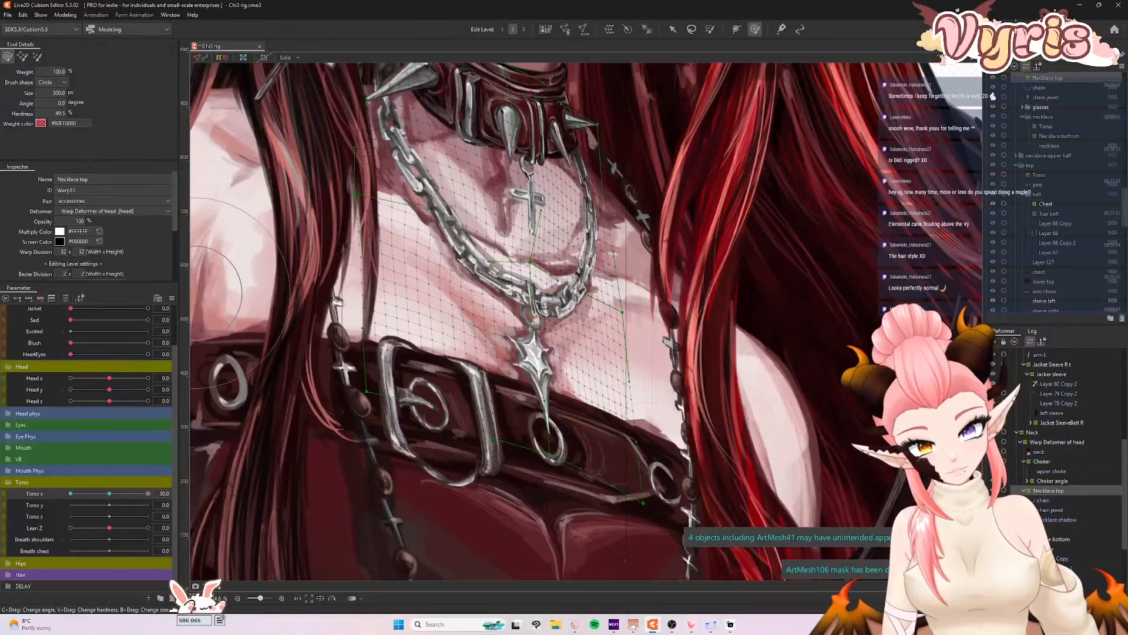
{"action": "left_click", "coordinate": [71, 492]}
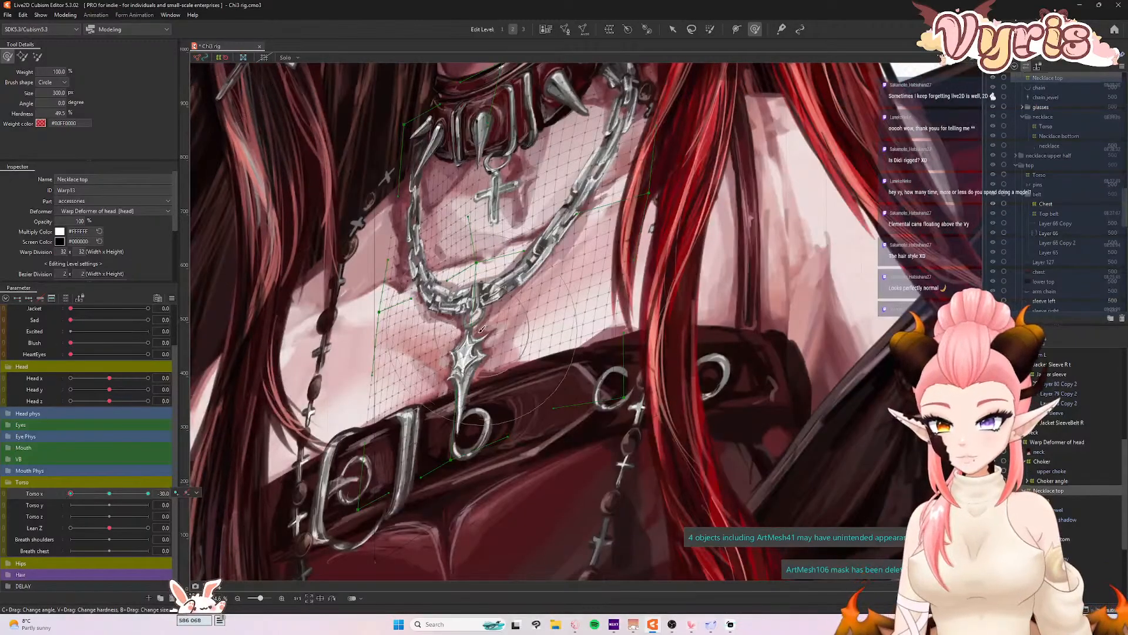
{"action": "left_click_drag", "start_coordinate": [468, 348], "coordinate": [472, 350]}
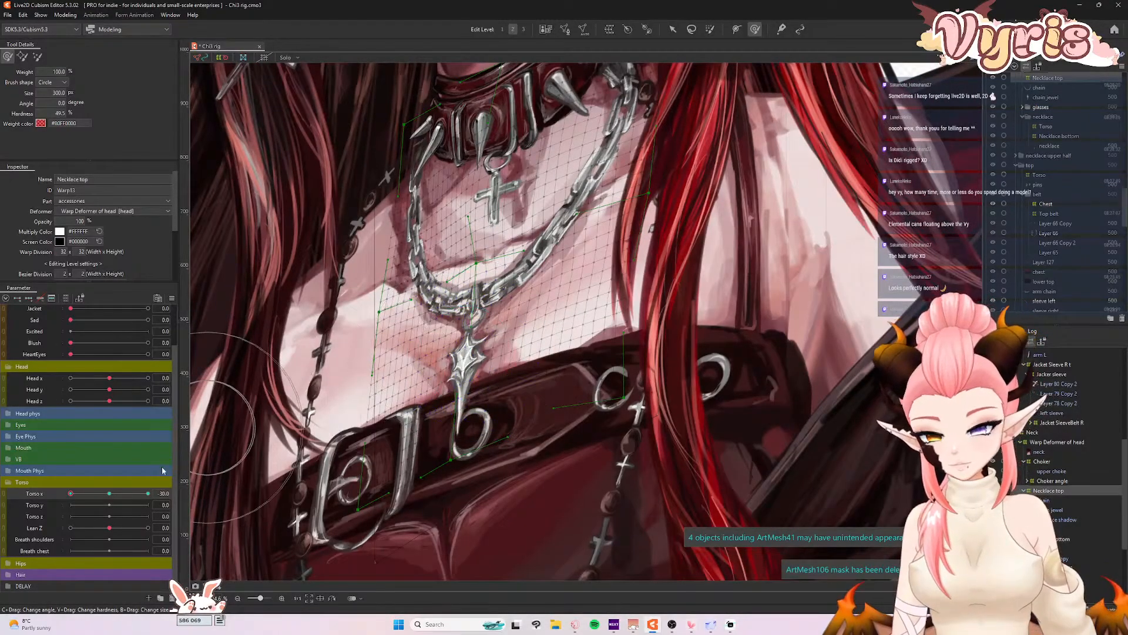
- Reset Torso x to 0, preview the pendant's sideways motion in the physics settings, and close them
{"action": "left_click", "coordinate": [110, 493]}
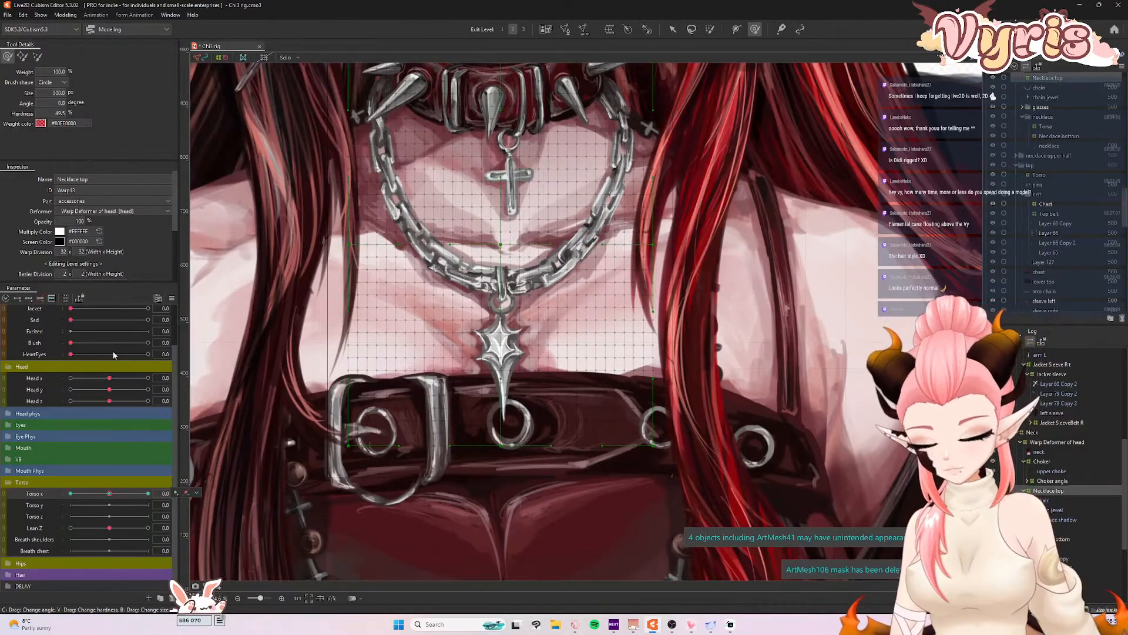
{"action": "left_click", "coordinate": [63, 16]}
{"action": "left_click", "coordinate": [88, 211]}
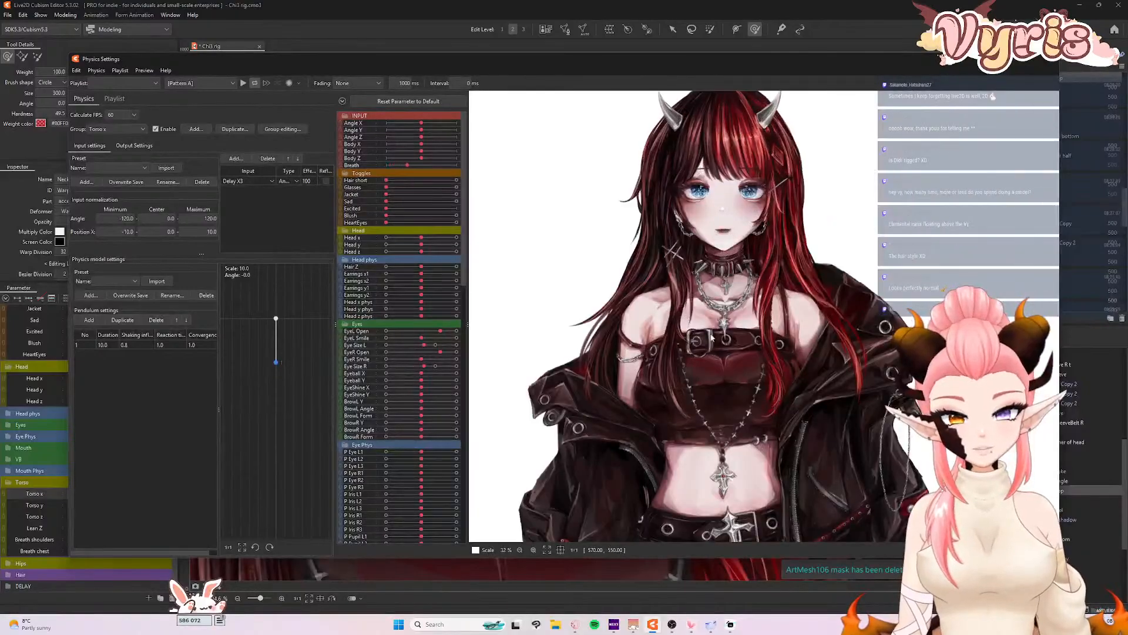
{"action": "left_click_drag", "start_coordinate": [711, 338], "coordinate": [439, 305]}
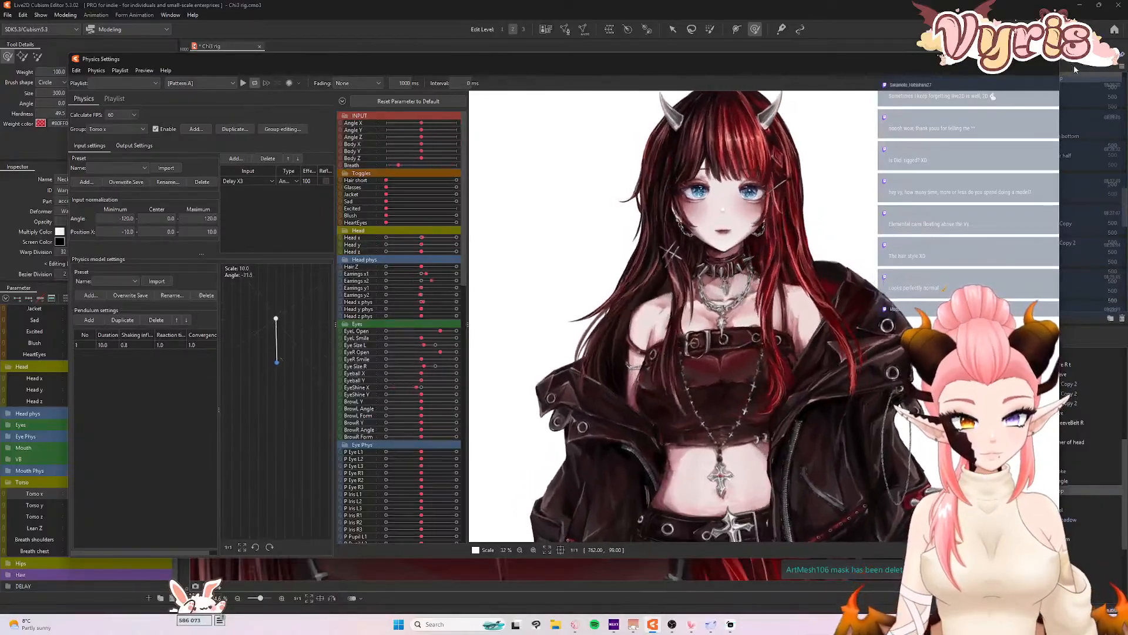
{"action": "left_click", "coordinate": [1050, 59]}
- Nudge the deformer around the star pendant's lower tip with the deform brush at Torso x -30 and 30
{"action": "left_click_drag", "start_coordinate": [110, 494], "coordinate": [45, 497]}
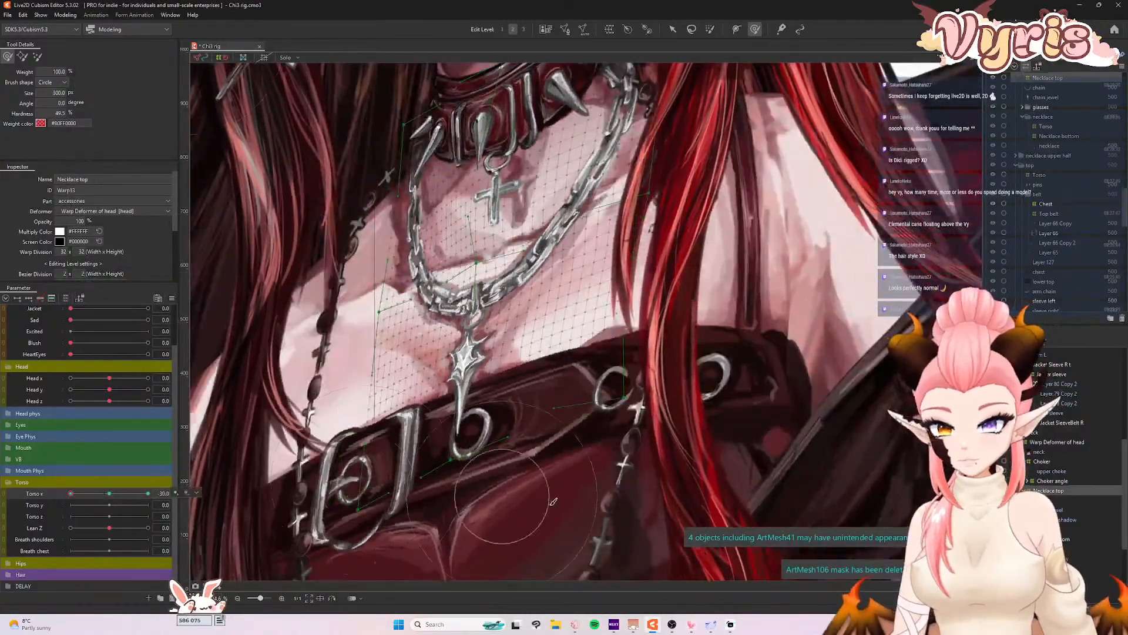
{"action": "left_click_drag", "start_coordinate": [468, 418], "coordinate": [468, 448]}
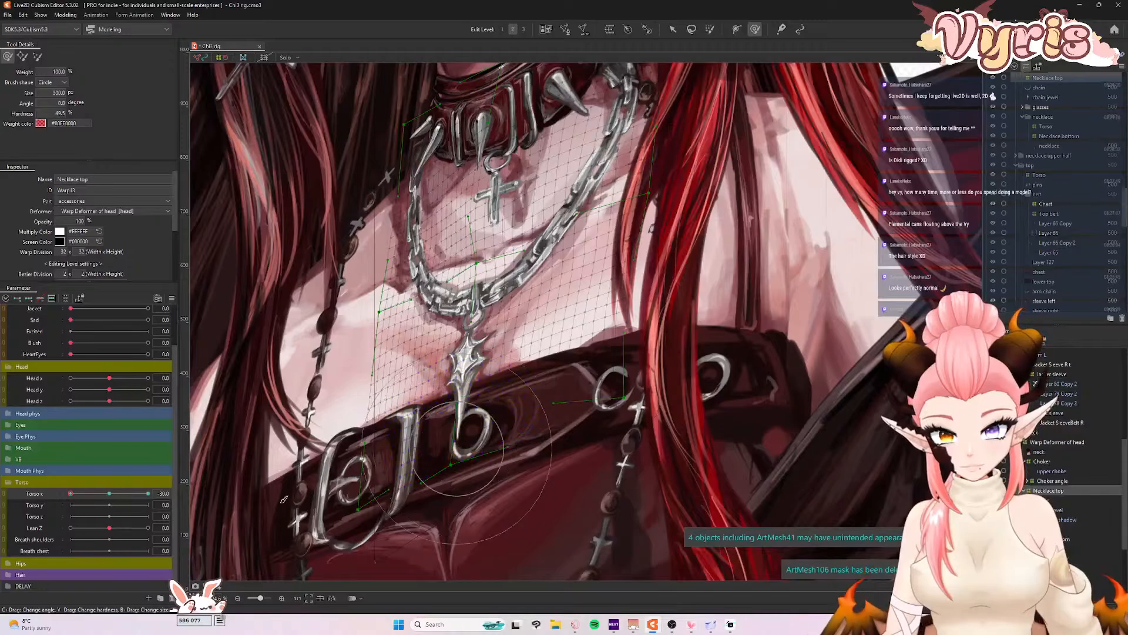
{"action": "left_click", "coordinate": [148, 493]}
{"action": "left_click_drag", "start_coordinate": [540, 439], "coordinate": [543, 441]}
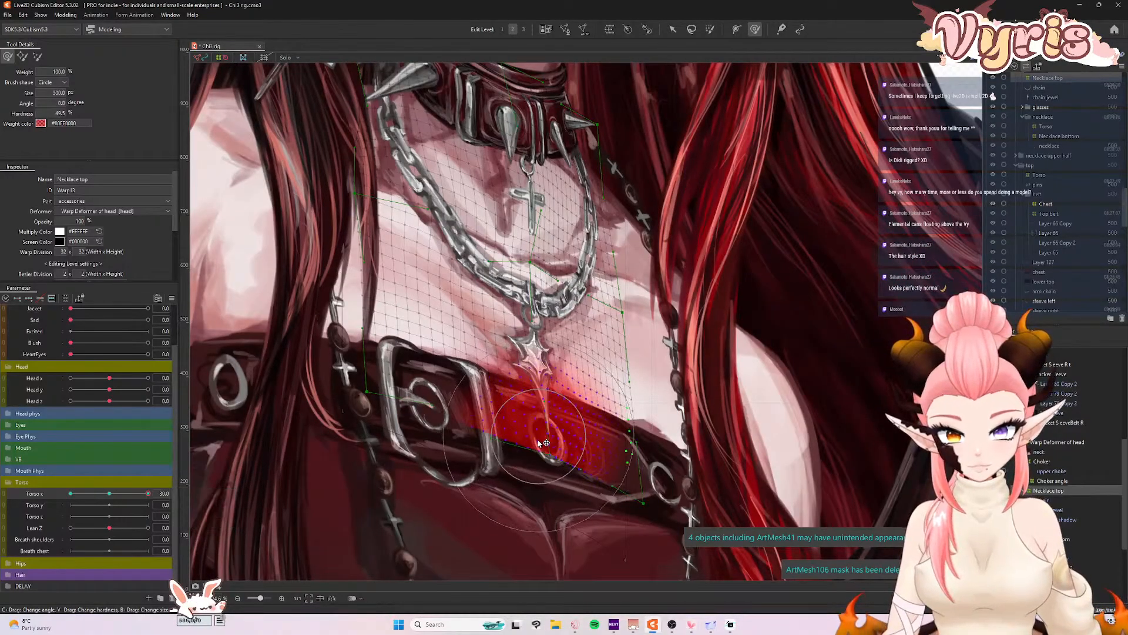
- Preview the adjusted pendant's motion in the physics settings with the model zoomed in, and close them
{"action": "left_click", "coordinate": [65, 15]}
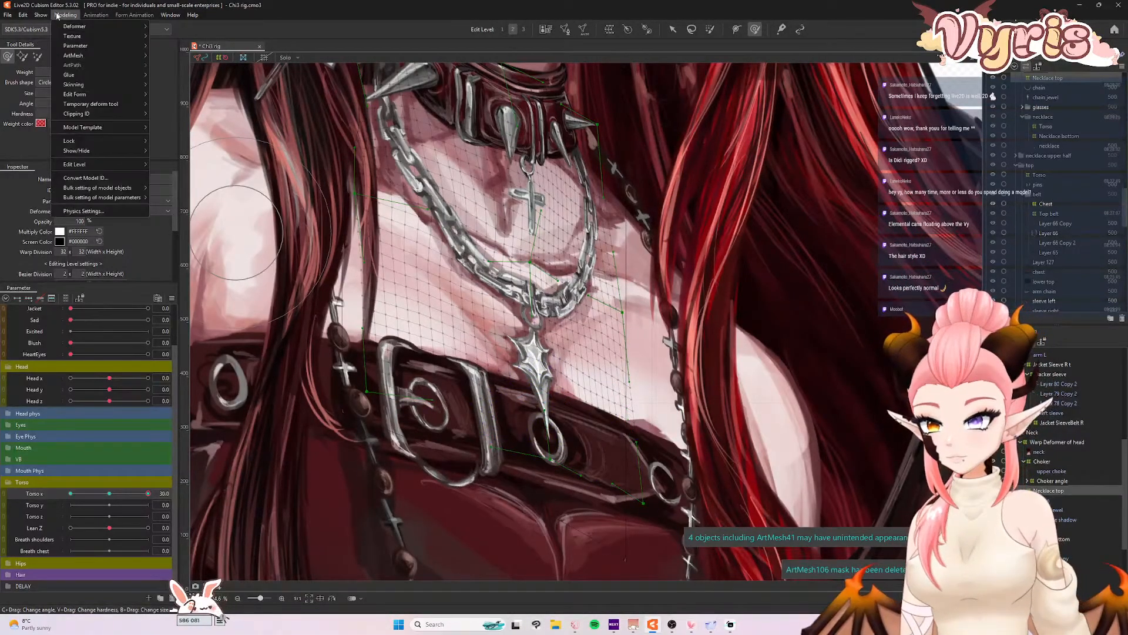
{"action": "left_click", "coordinate": [88, 206]}
{"action": "scroll", "coordinate": [683, 156], "scroll_direction": "up", "scroll_amount": 3}
{"action": "left_click_drag", "start_coordinate": [561, 288], "coordinate": [959, 269]}
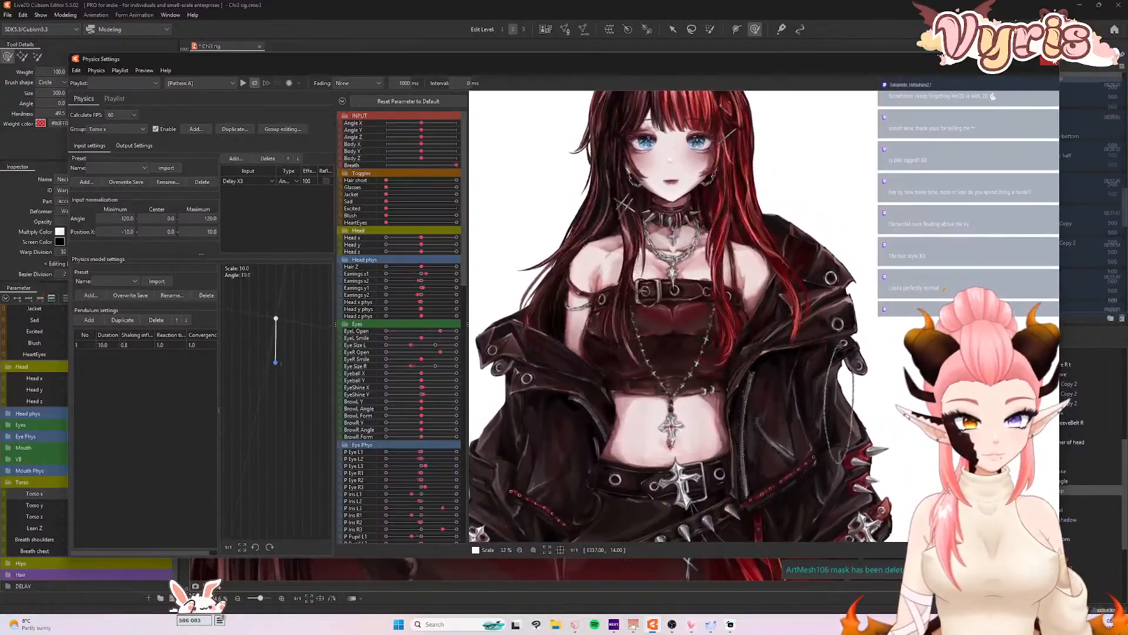
{"action": "left_click", "coordinate": [1049, 59]}
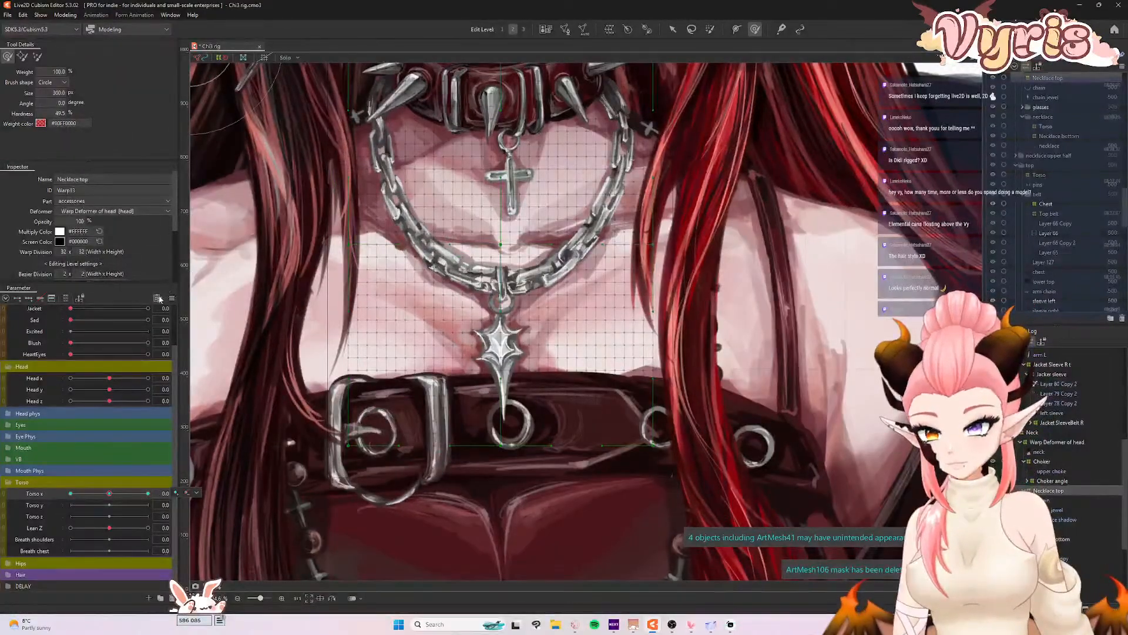
- Apply extended interpolation to the Necklace top deformer's Torso x keys, using the Ellipse Interpolation method
{"action": "left_click", "coordinate": [172, 298]}
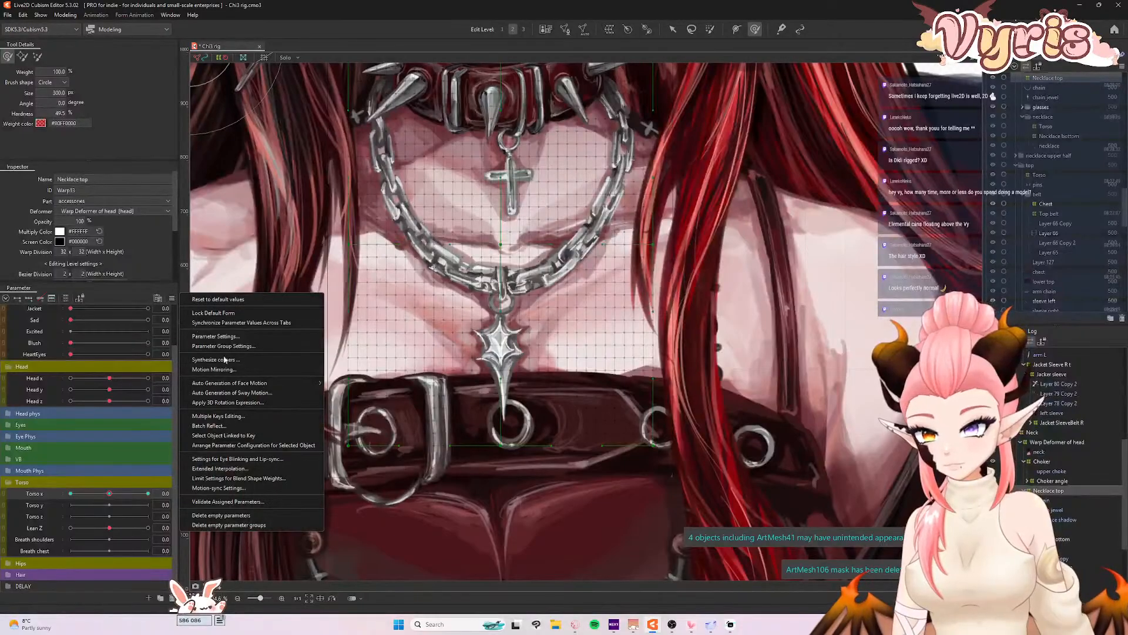
{"action": "left_click", "coordinate": [257, 465]}
{"action": "left_click", "coordinate": [555, 299]}
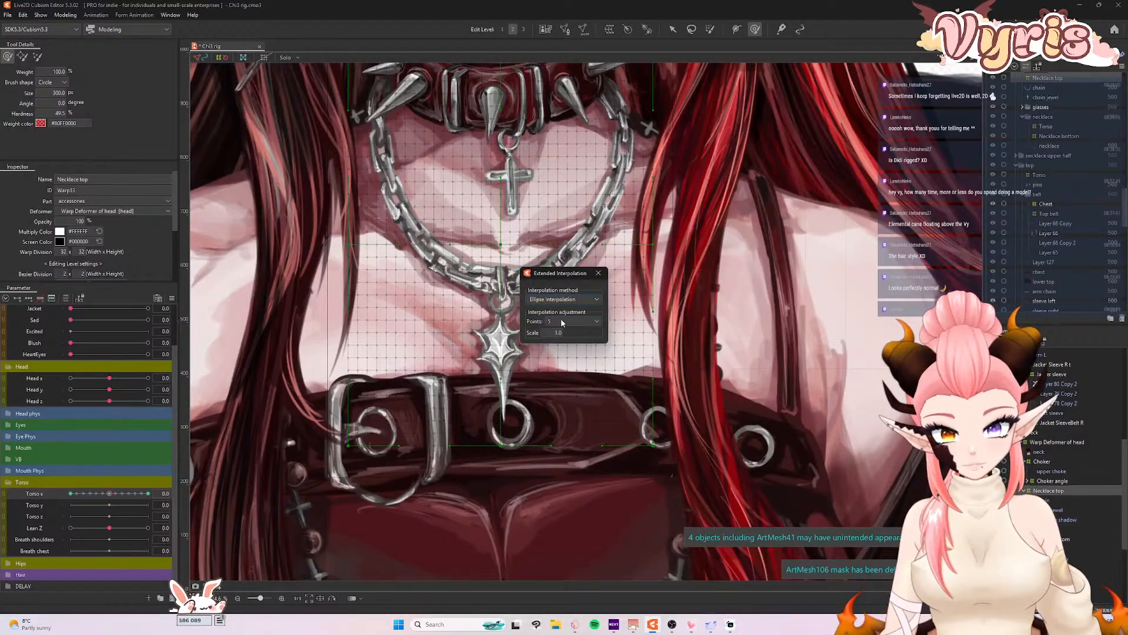
{"action": "left_click", "coordinate": [597, 272]}
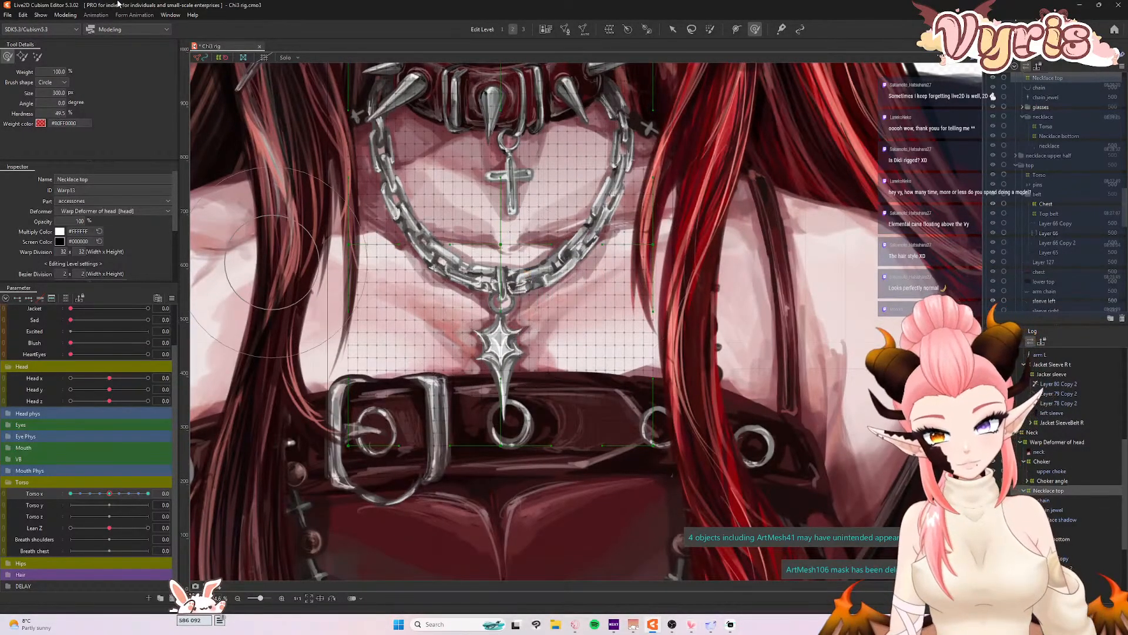
- Preview the smoothed necklace motion in the physics settings by turning the model to both sides, and close them
{"action": "left_click", "coordinate": [65, 15]}
{"action": "left_click", "coordinate": [86, 212]}
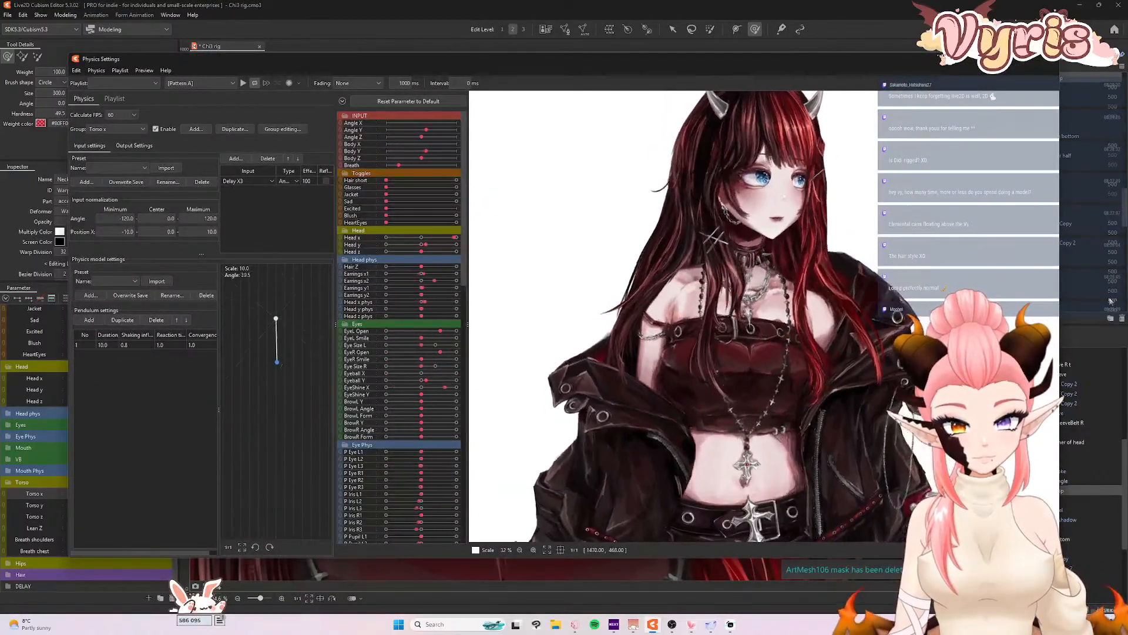
{"action": "left_click_drag", "start_coordinate": [972, 289], "coordinate": [990, 289]}
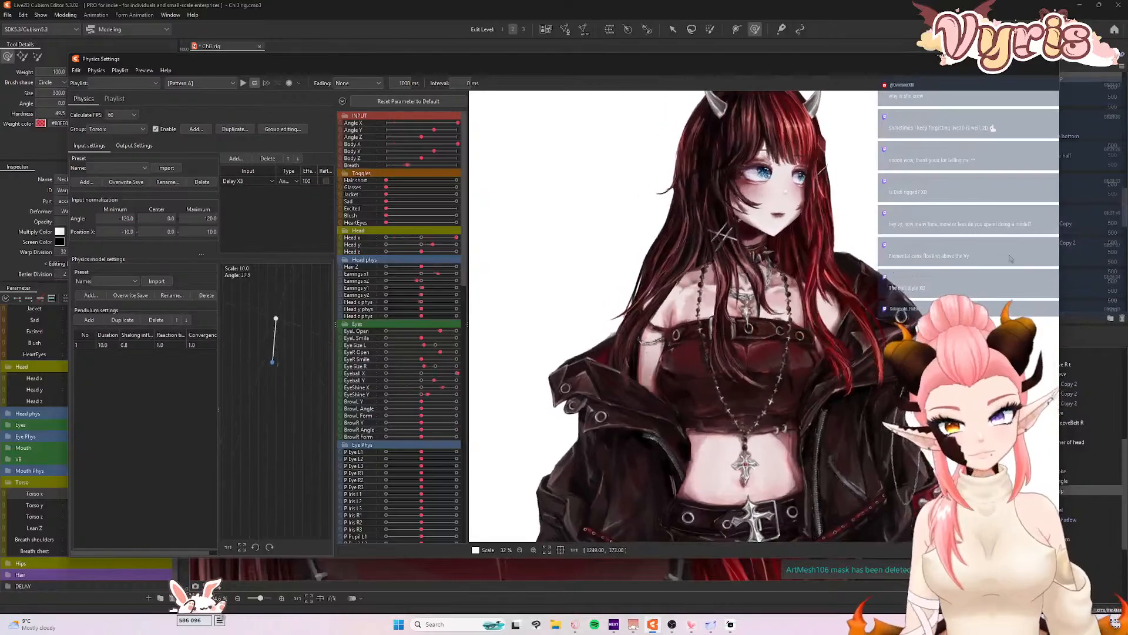
{"action": "left_click_drag", "start_coordinate": [398, 289], "coordinate": [1006, 263]}
{"action": "left_click_drag", "start_coordinate": [707, 375], "coordinate": [205, 414]}
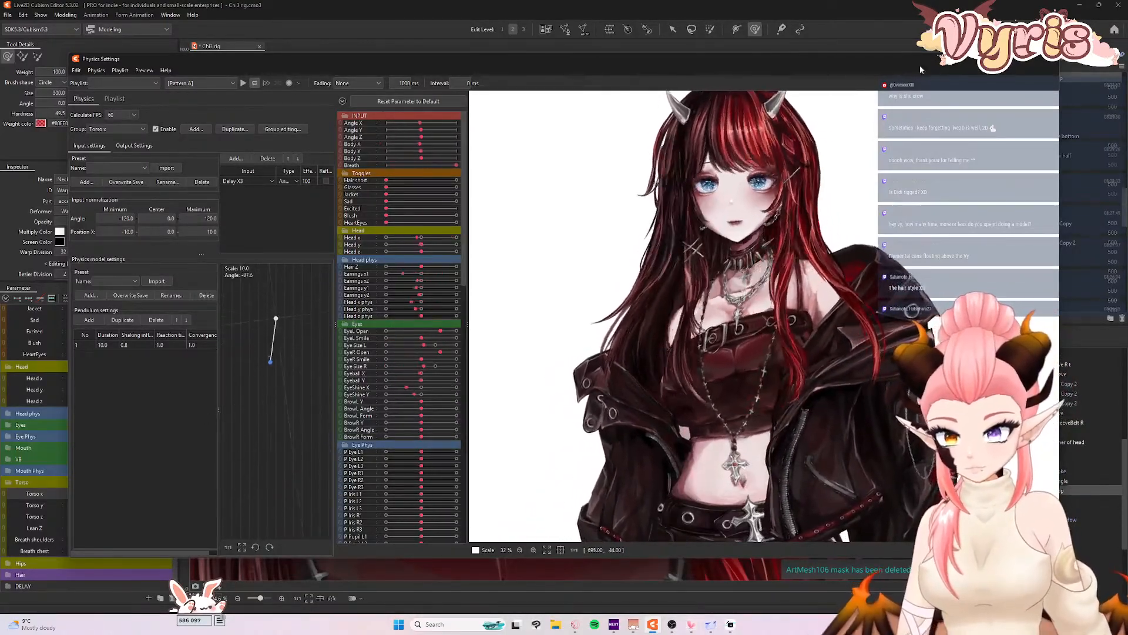
{"action": "left_click", "coordinate": [1050, 58]}
- Select both front jacket deformers together with the Jacket back deformer
{"action": "scroll", "coordinate": [786, 395], "scroll_direction": "down", "scroll_amount": 5}
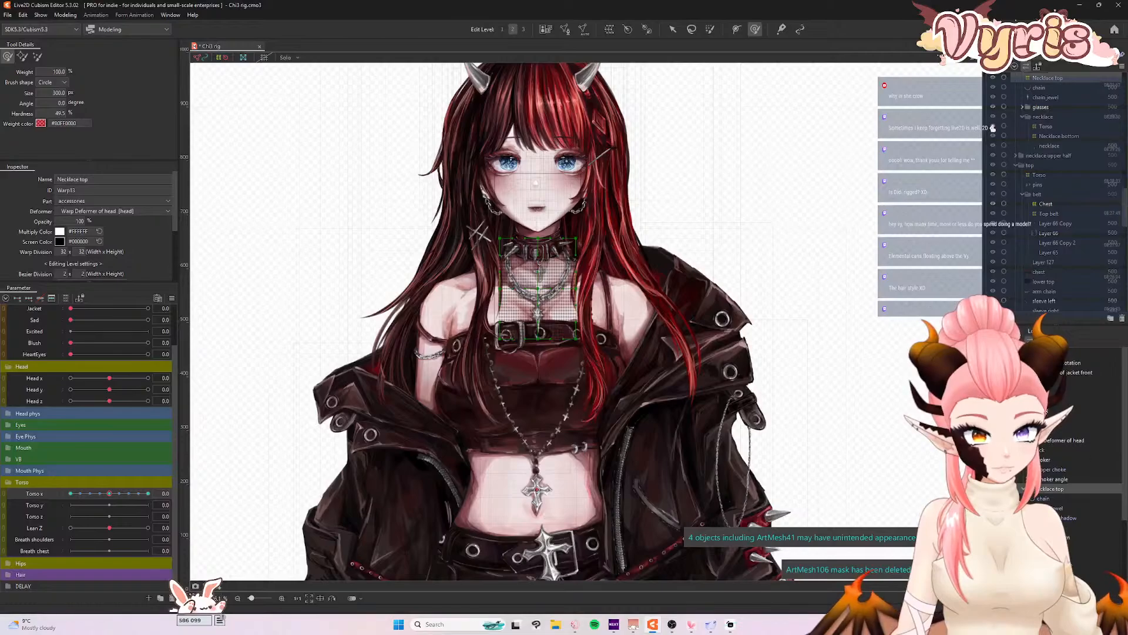
{"action": "left_click", "coordinate": [1052, 392]}
{"action": "left_click", "coordinate": [1052, 407], "text": "ctrl"}
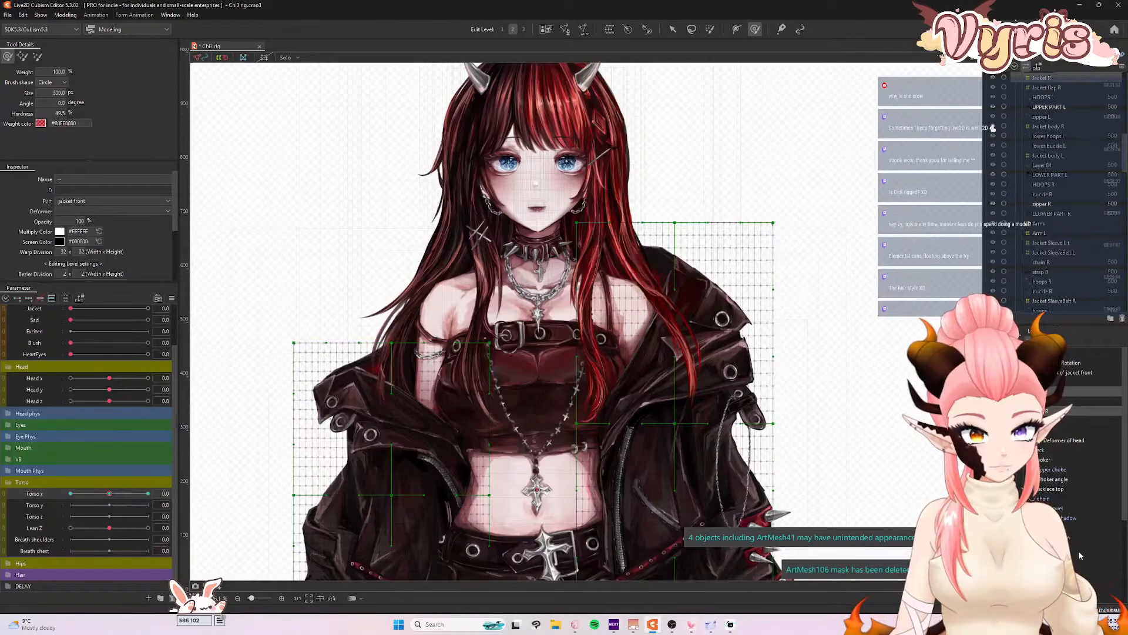
{"action": "left_click", "coordinate": [1045, 531], "text": "ctrl"}
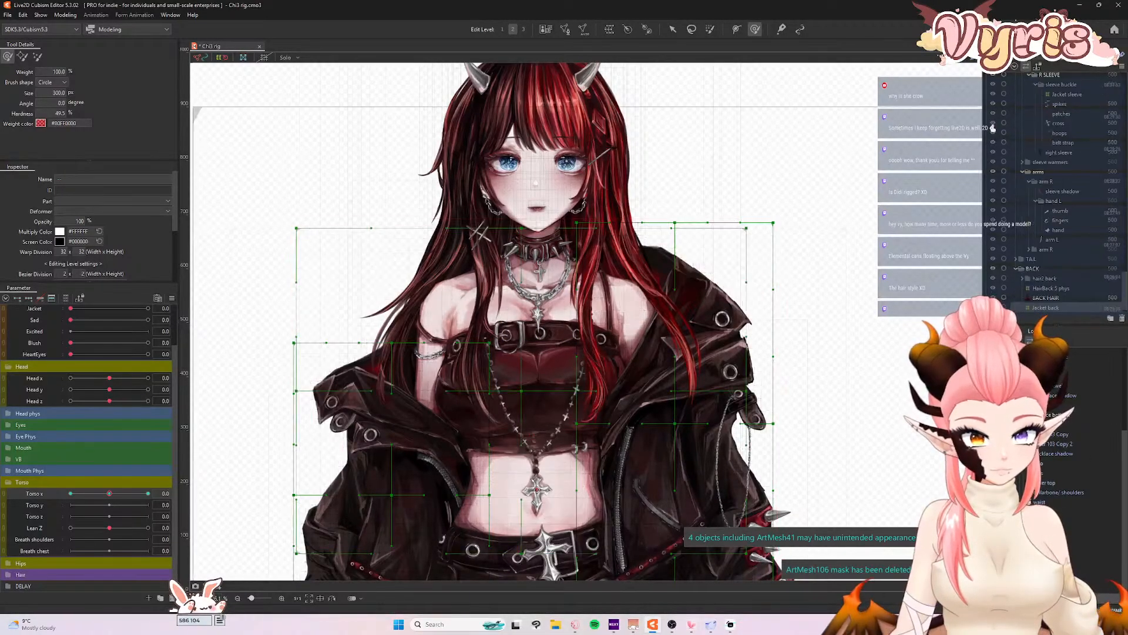
{"action": "scroll", "coordinate": [579, 220], "scroll_direction": "down", "scroll_amount": 2}
{"action": "scroll", "coordinate": [526, 292], "scroll_direction": "up", "scroll_amount": 2}
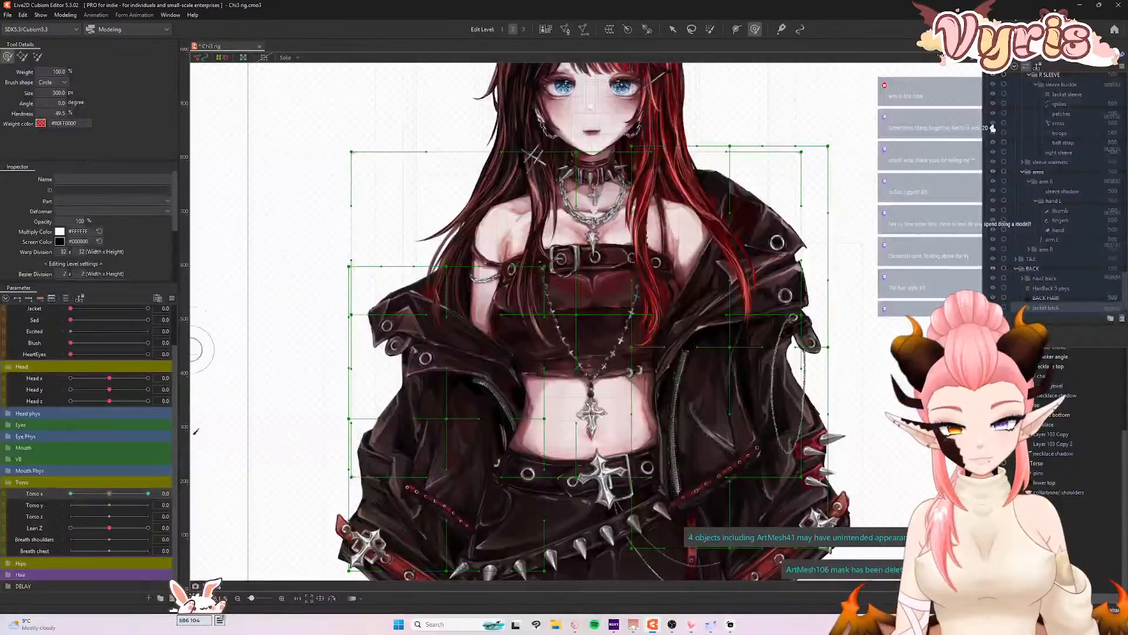
- Pull the jacket's outer shoulder edges slightly inwards with a deform brush of about 2168 px at Torso x 30 and -30
{"action": "left_click_drag", "start_coordinate": [103, 494], "coordinate": [8, 494]}
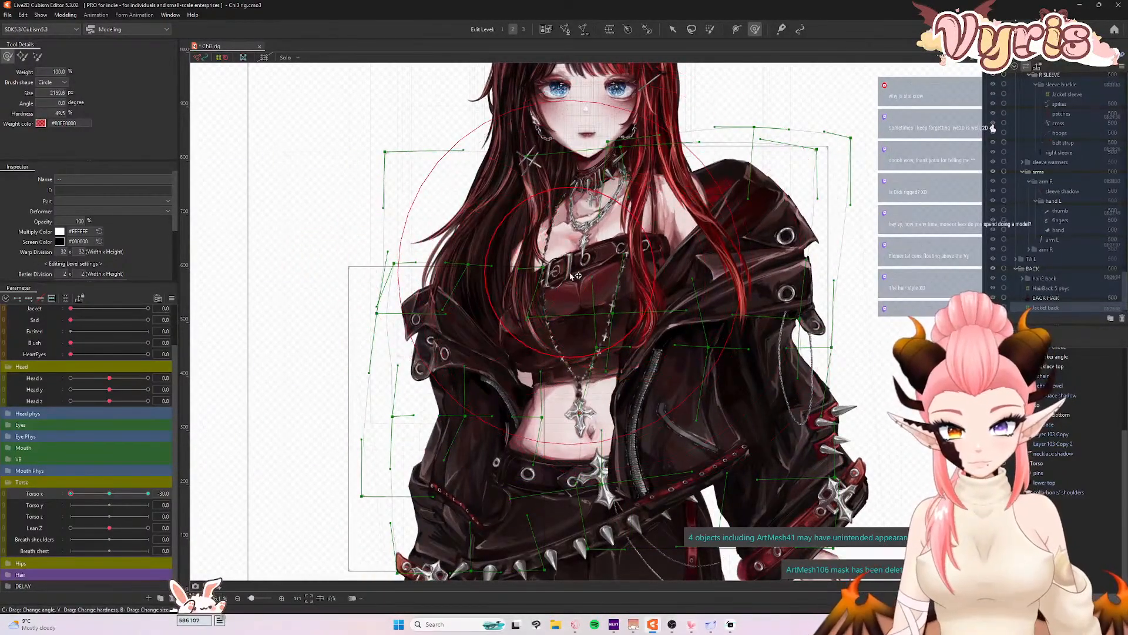
{"action": "left_click_drag", "start_coordinate": [71, 493], "coordinate": [152, 494]}
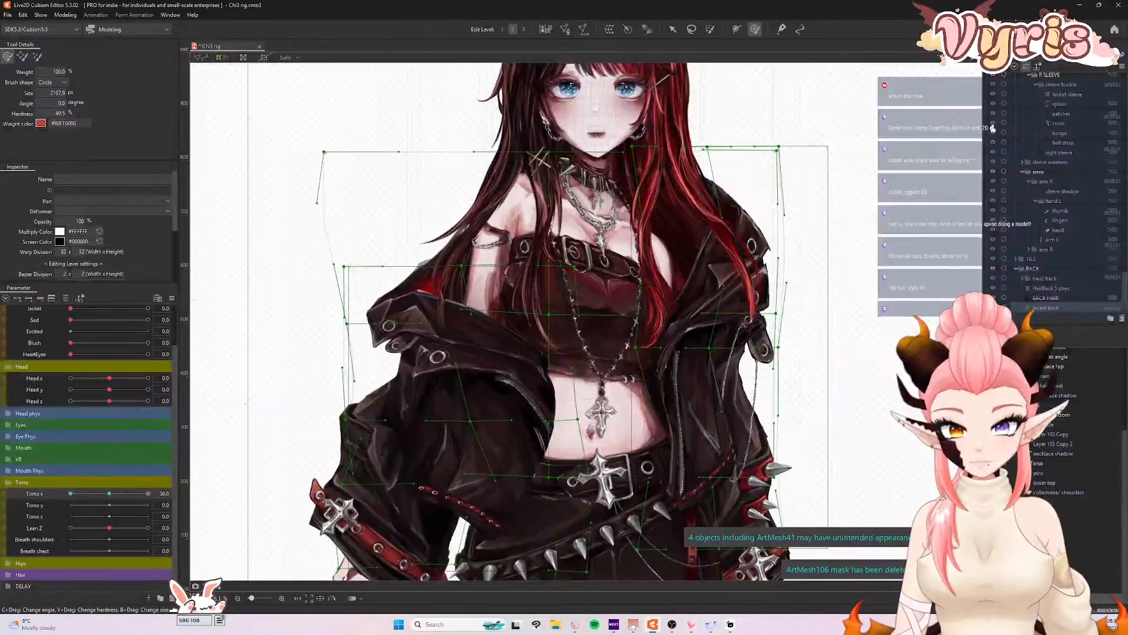
{"action": "left_click_drag", "start_coordinate": [726, 174], "coordinate": [699, 182]}
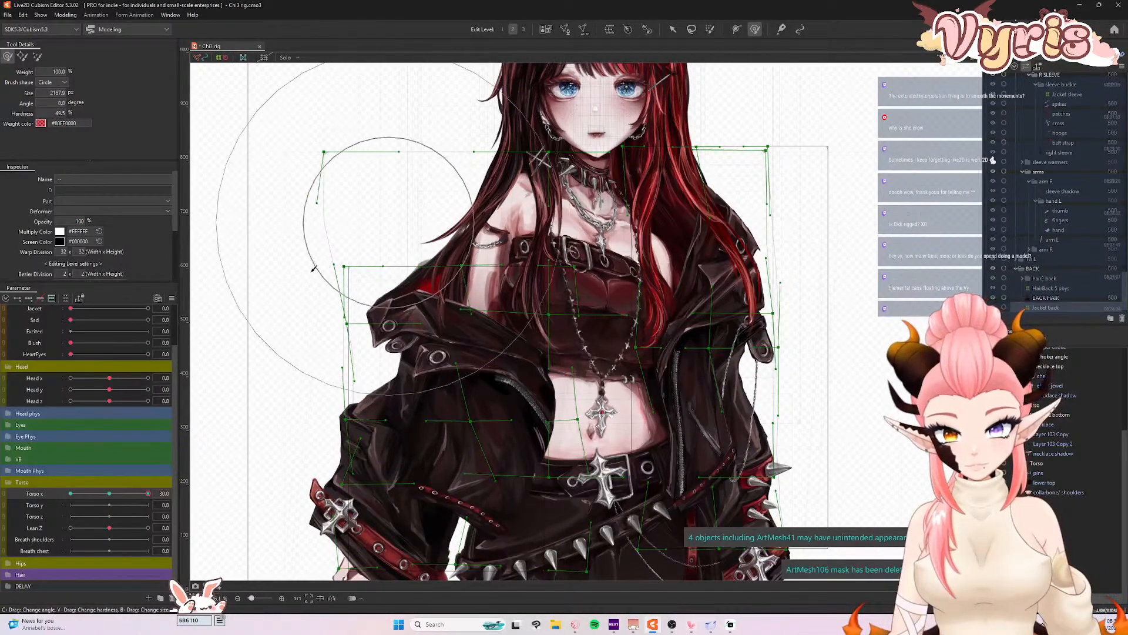
{"action": "left_click_drag", "start_coordinate": [147, 493], "coordinate": [39, 502]}
{"action": "left_click_drag", "start_coordinate": [360, 264], "coordinate": [365, 265]}
{"action": "left_click_drag", "start_coordinate": [70, 494], "coordinate": [22, 530]}
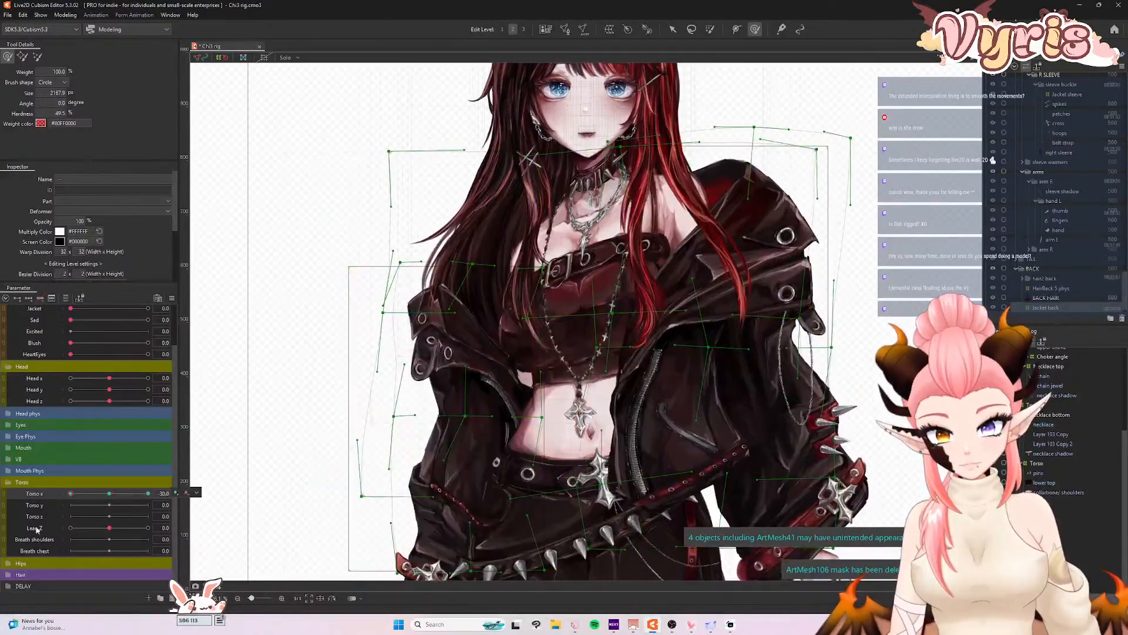
- Reset Torso x to 0, preview the jacket's sideways motion in the physics settings, and close them
{"action": "left_click", "coordinate": [110, 494]}
{"action": "left_click", "coordinate": [66, 16]}
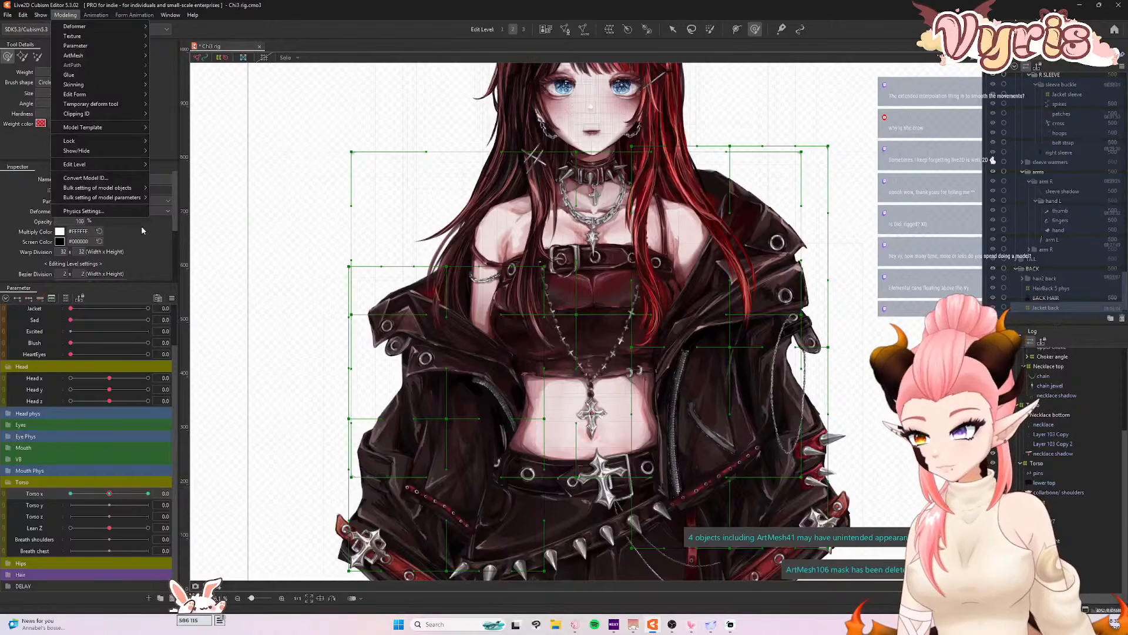
{"action": "left_click", "coordinate": [102, 211]}
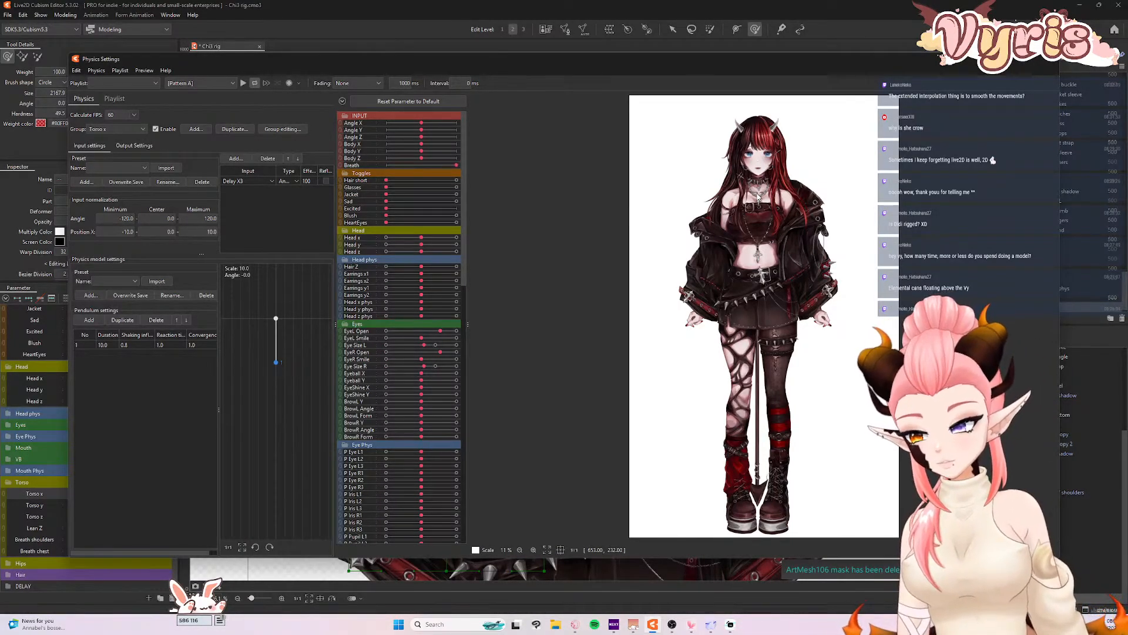
{"action": "scroll", "coordinate": [859, 160], "scroll_direction": "up", "scroll_amount": 3}
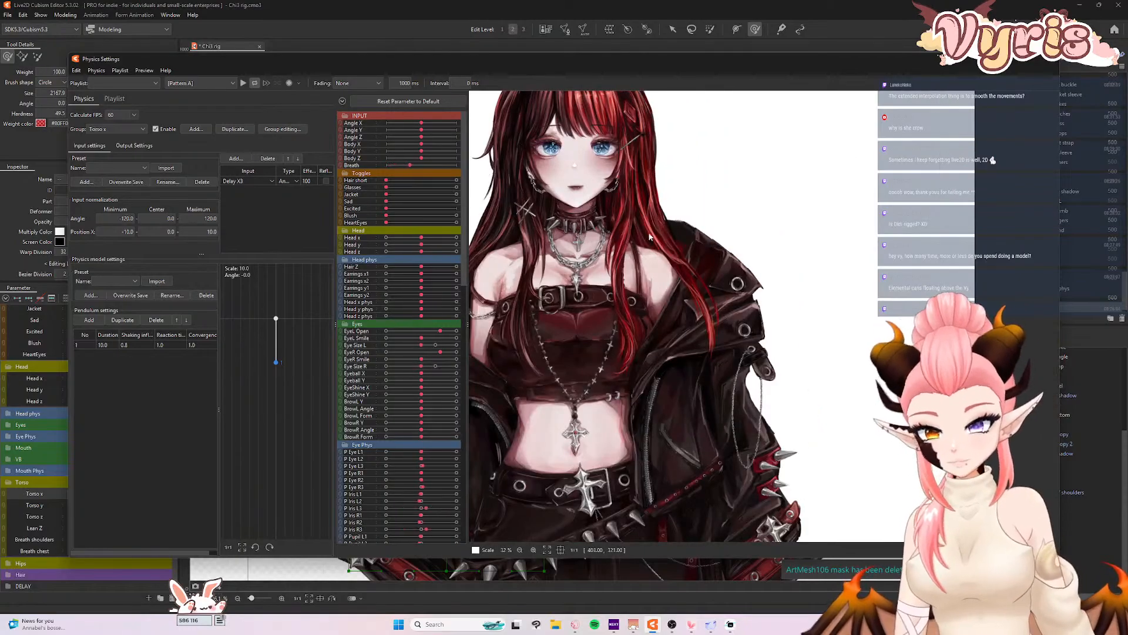
{"action": "scroll", "coordinate": [793, 288], "scroll_direction": "down", "scroll_amount": 3}
{"action": "scroll", "coordinate": [644, 285], "scroll_direction": "up", "scroll_amount": 2}
{"action": "scroll", "coordinate": [786, 293], "scroll_direction": "down", "scroll_amount": 2}
{"action": "scroll", "coordinate": [829, 284], "scroll_direction": "up", "scroll_amount": 2}
{"action": "left_click_drag", "start_coordinate": [758, 297], "coordinate": [594, 320]}
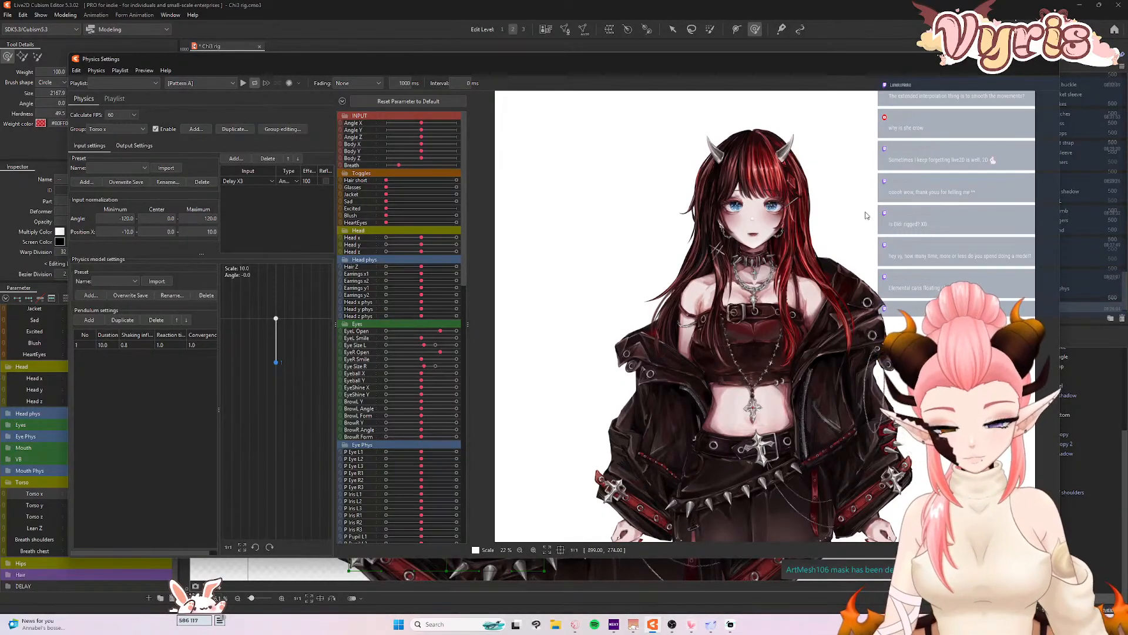
{"action": "left_click_drag", "start_coordinate": [729, 258], "coordinate": [1125, 275]}
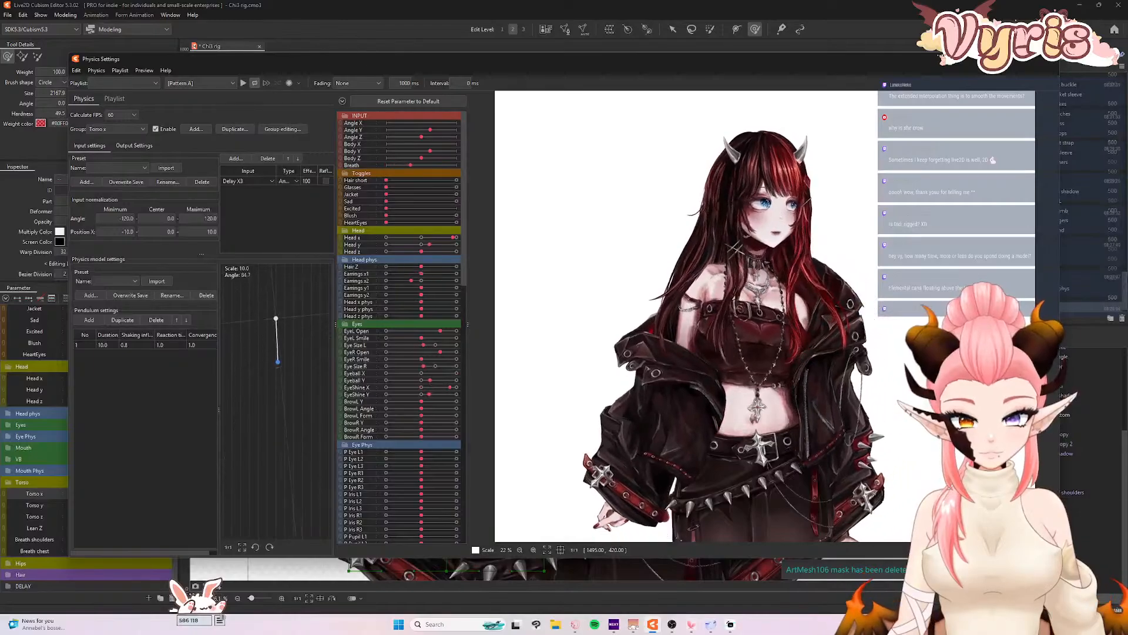
{"action": "left_click", "coordinate": [1047, 59]}
- Try to nudge the jacket's shoulders at Torso x -30 with the large deform brush, and undo the stroke
{"action": "left_click_drag", "start_coordinate": [120, 496], "coordinate": [11, 496]}
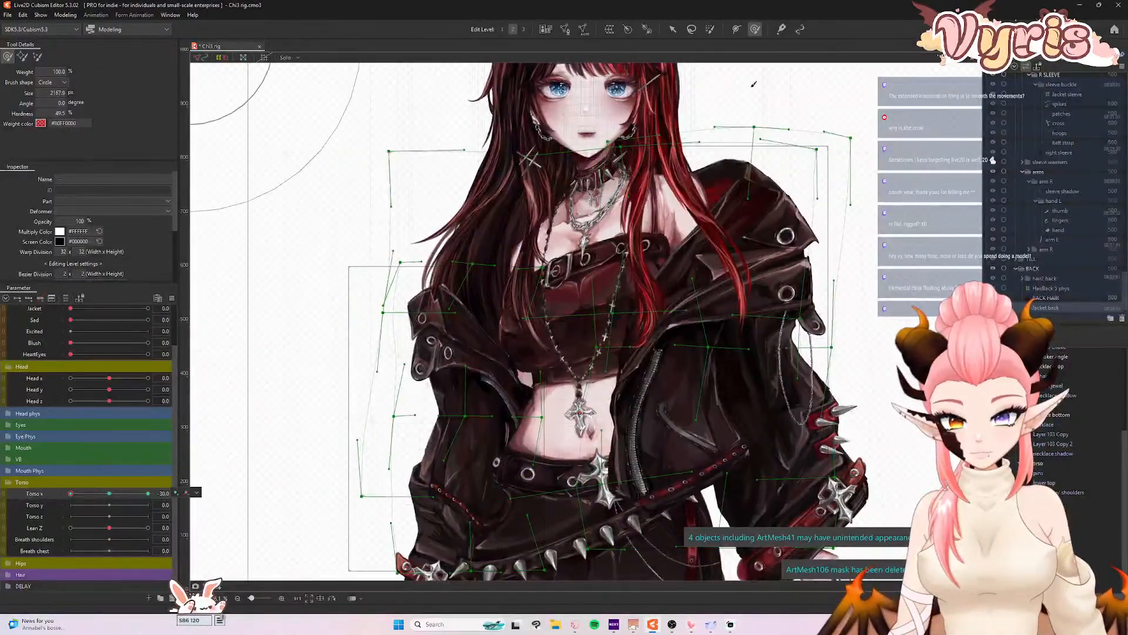
{"action": "left_click", "coordinate": [783, 181]}
{"action": "left_click_drag", "start_coordinate": [779, 182], "coordinate": [780, 191]}
{"action": "key", "text": "ctrl+z"}
{"action": "left_click", "coordinate": [356, 250]}
- At Torso x 30, raise the jacket on the nearer shoulder and lower it on the far shoulder with the deform brush
{"action": "left_click_drag", "start_coordinate": [71, 493], "coordinate": [239, 500]}
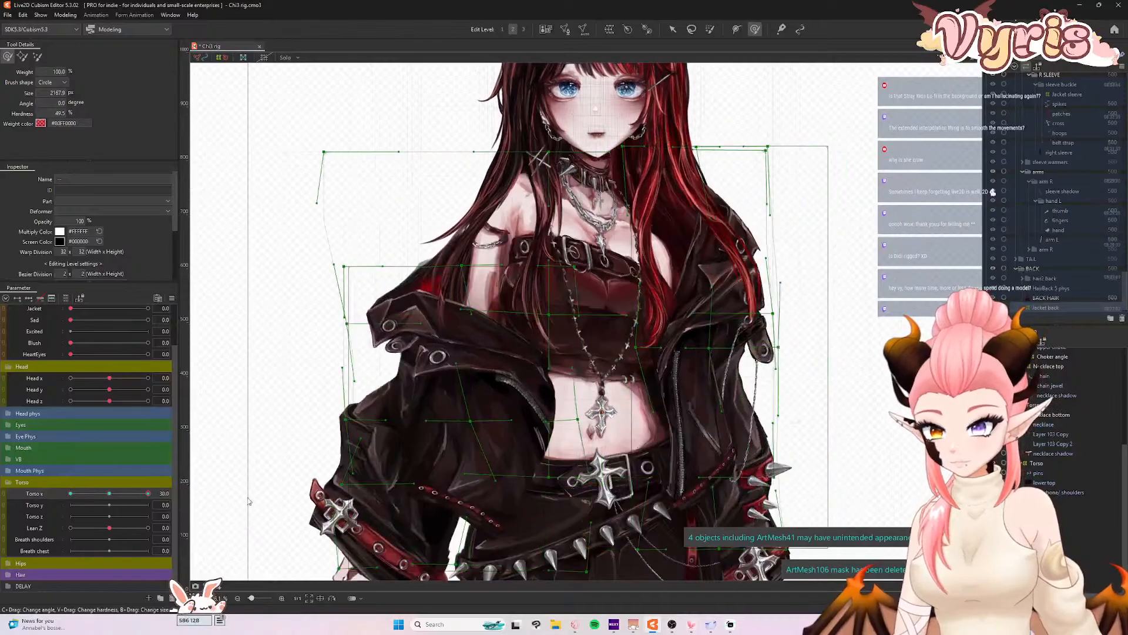
{"action": "left_click_drag", "start_coordinate": [297, 276], "coordinate": [298, 271]}
{"action": "left_click_drag", "start_coordinate": [781, 184], "coordinate": [781, 199]}
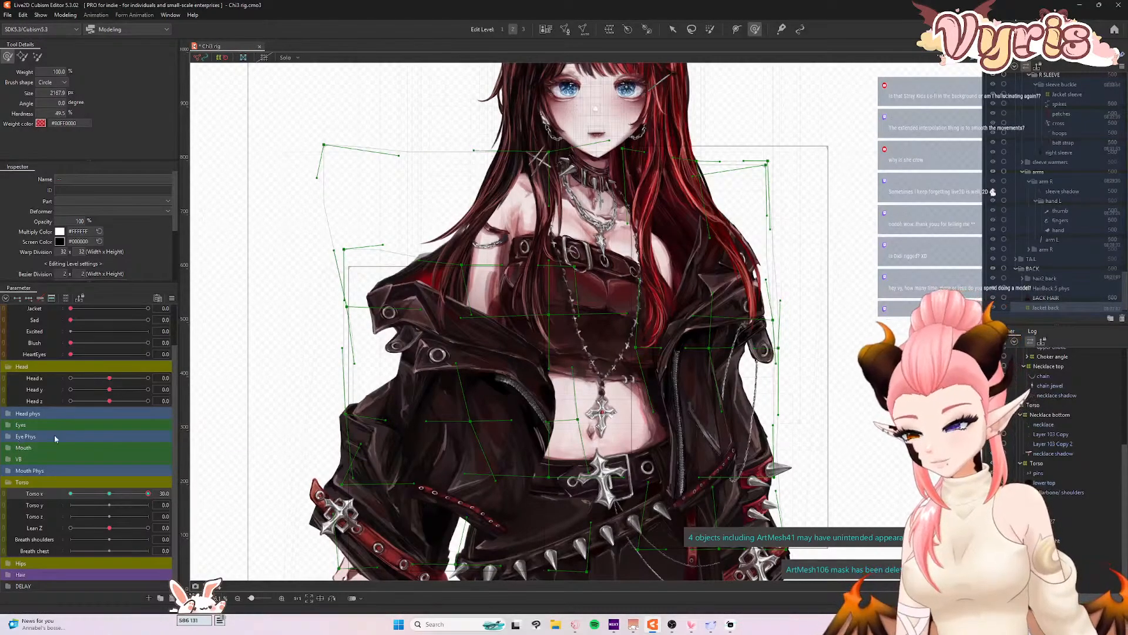
- Reset Torso x to 0, save the model, preview the sideways motion in the physics settings, and close them
{"action": "left_click", "coordinate": [107, 493]}
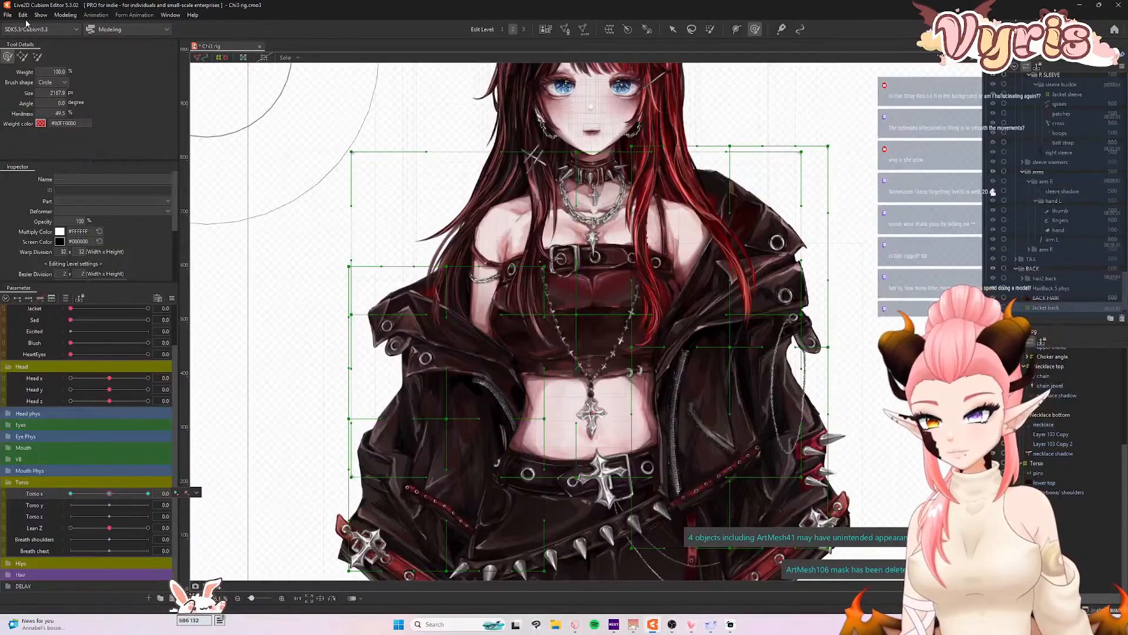
{"action": "left_click", "coordinate": [8, 15]}
{"action": "left_click", "coordinate": [53, 94]}
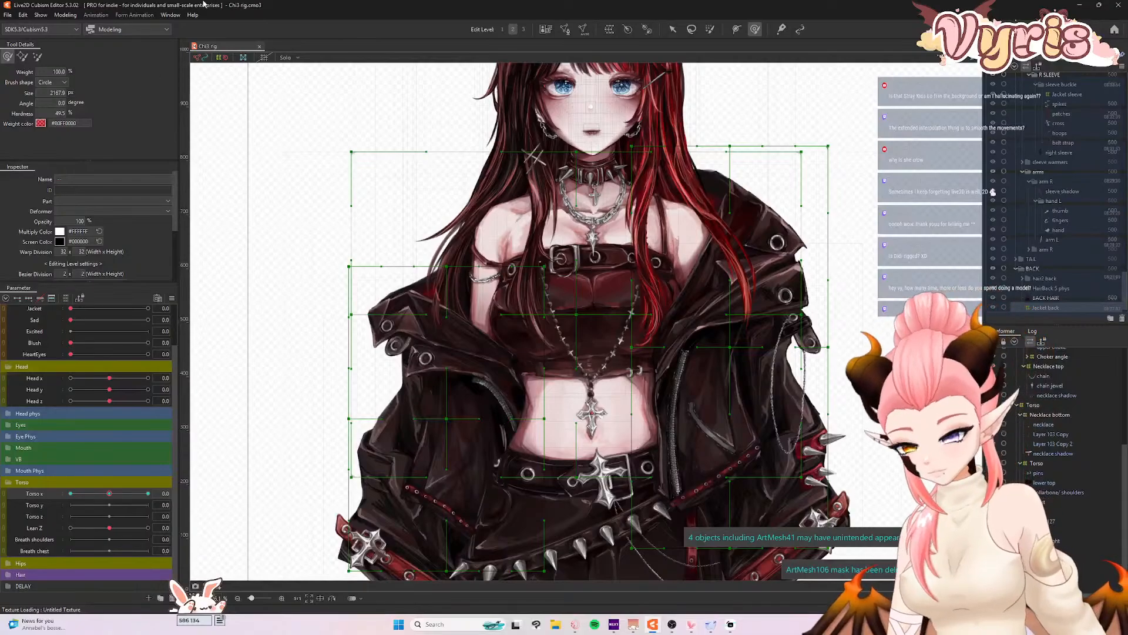
{"action": "left_click", "coordinate": [65, 14]}
{"action": "left_click", "coordinate": [88, 212]}
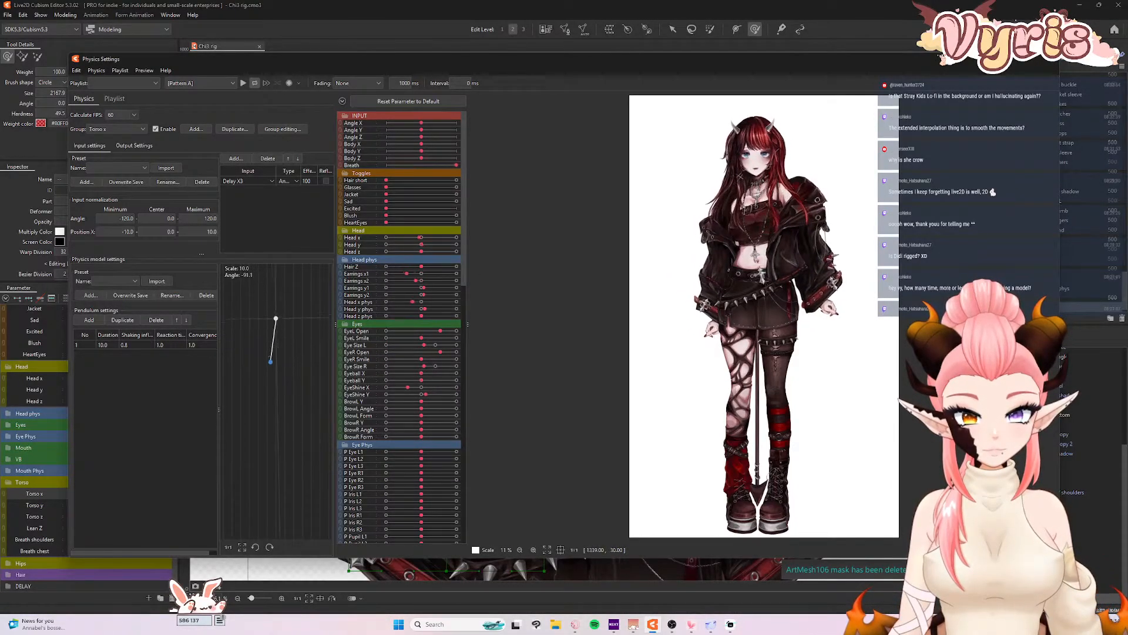
{"action": "left_click", "coordinate": [1050, 59]}
- At Torso x -30, nudge the jacket's front panel slightly downwards with the large deform brush
{"action": "scroll", "coordinate": [616, 276], "scroll_direction": "down", "scroll_amount": 2}
{"action": "left_click_drag", "start_coordinate": [103, 495], "coordinate": [70, 494]}
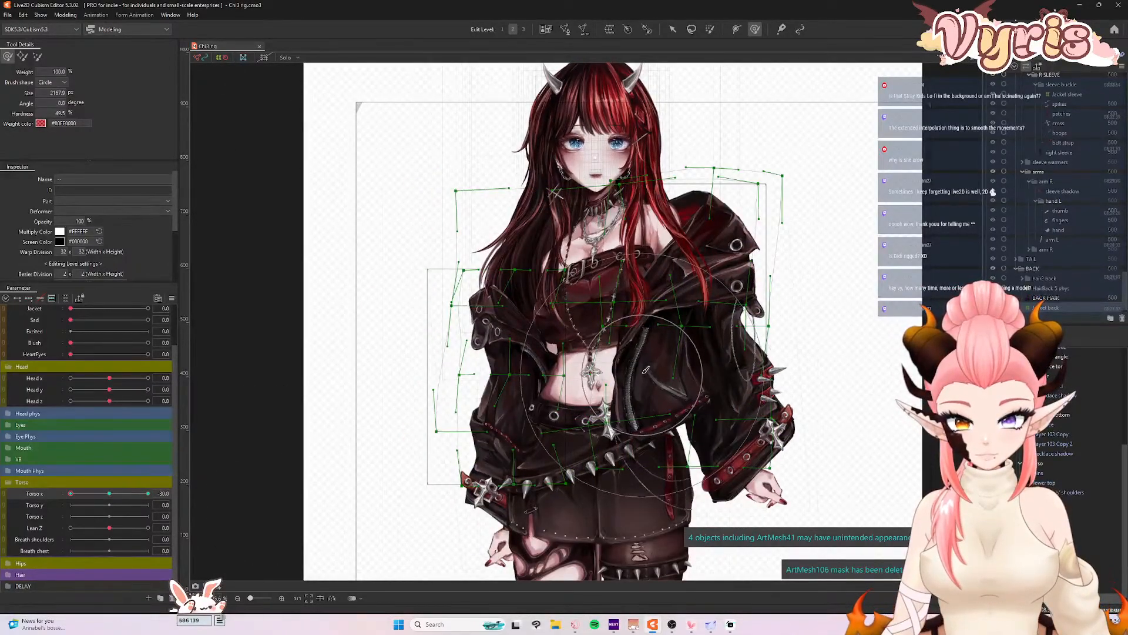
{"action": "left_click_drag", "start_coordinate": [664, 371], "coordinate": [669, 379]}
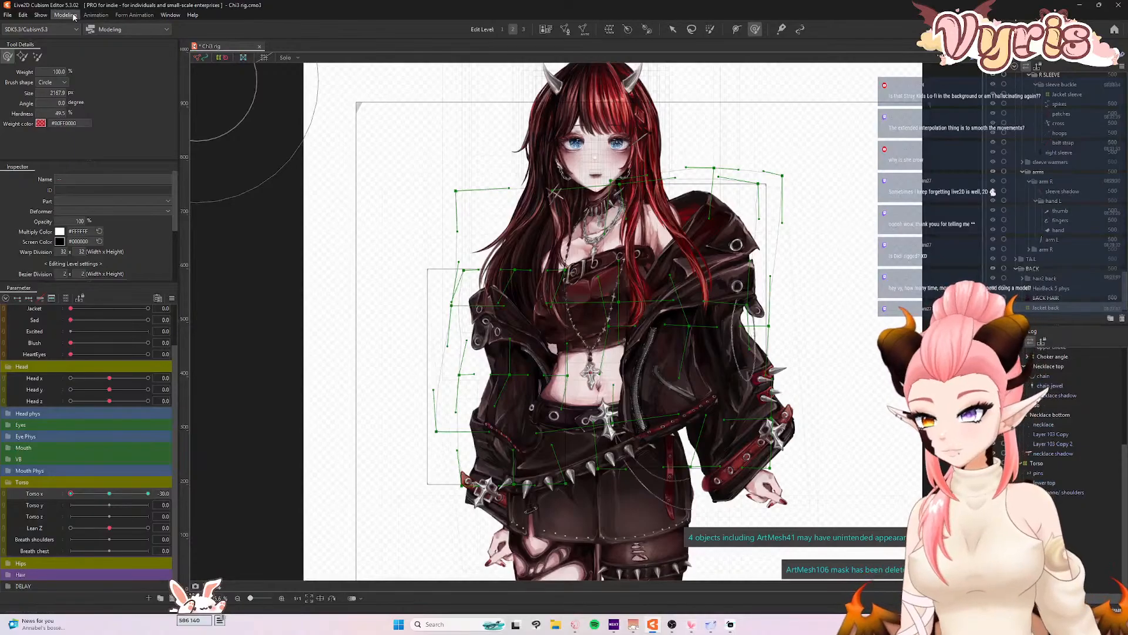
- Preview the jacket's turning motion again in the physics settings and close them
{"action": "left_click", "coordinate": [65, 15]}
{"action": "left_click", "coordinate": [82, 213]}
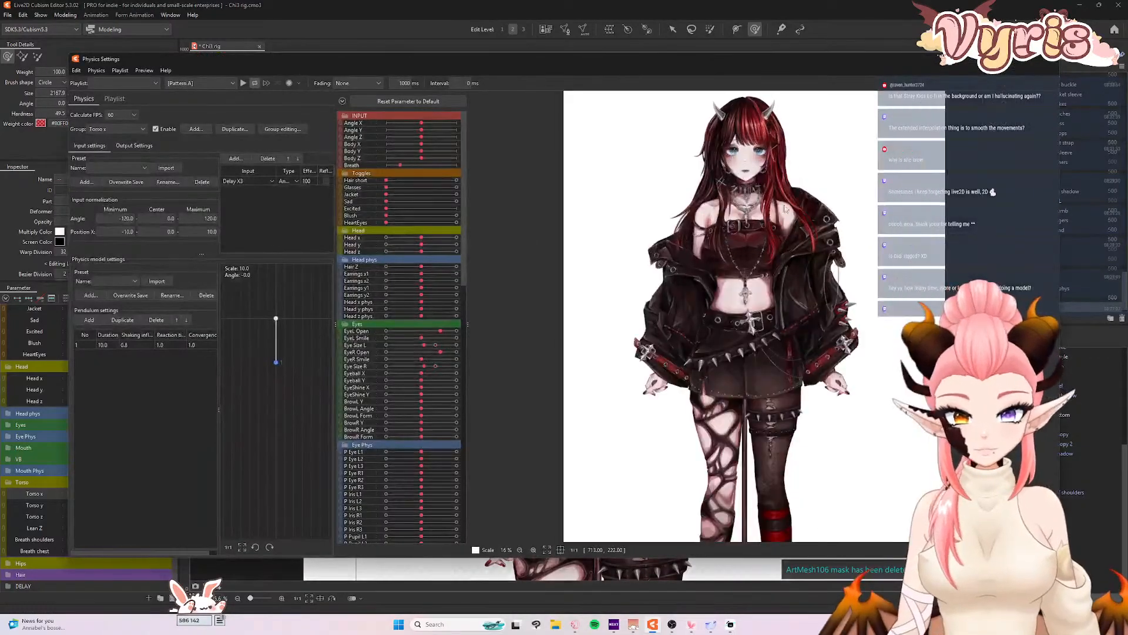
{"action": "scroll", "coordinate": [785, 203], "scroll_direction": "up", "scroll_amount": 3}
{"action": "scroll", "coordinate": [679, 294], "scroll_direction": "down", "scroll_amount": 3}
{"action": "left_click_drag", "start_coordinate": [680, 294], "coordinate": [732, 287]}
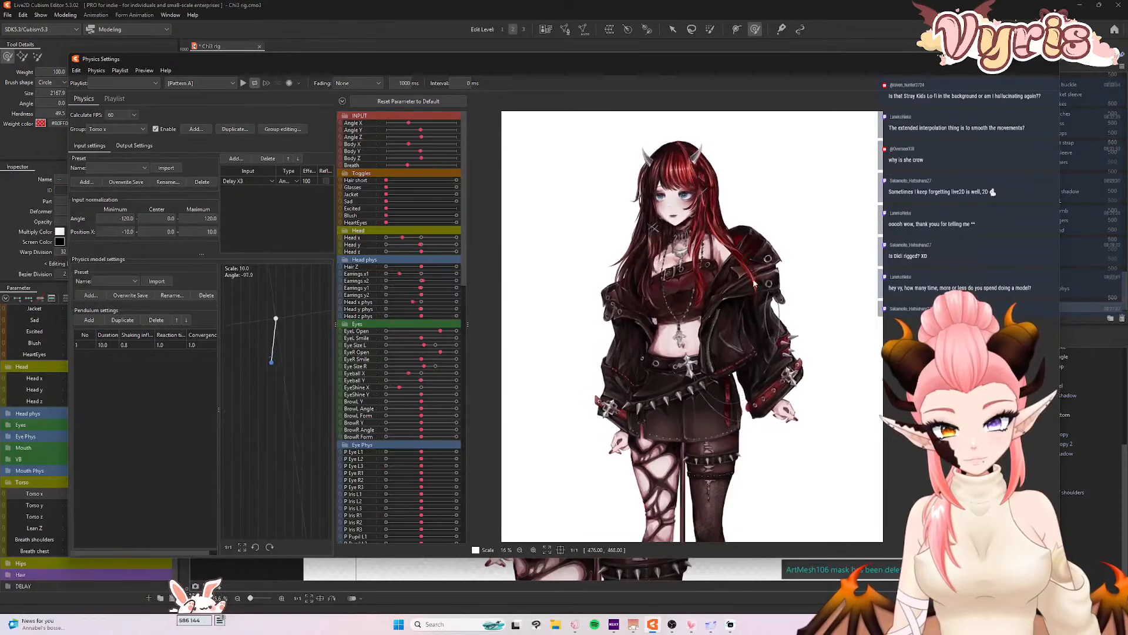
{"action": "left_click", "coordinate": [1049, 59]}
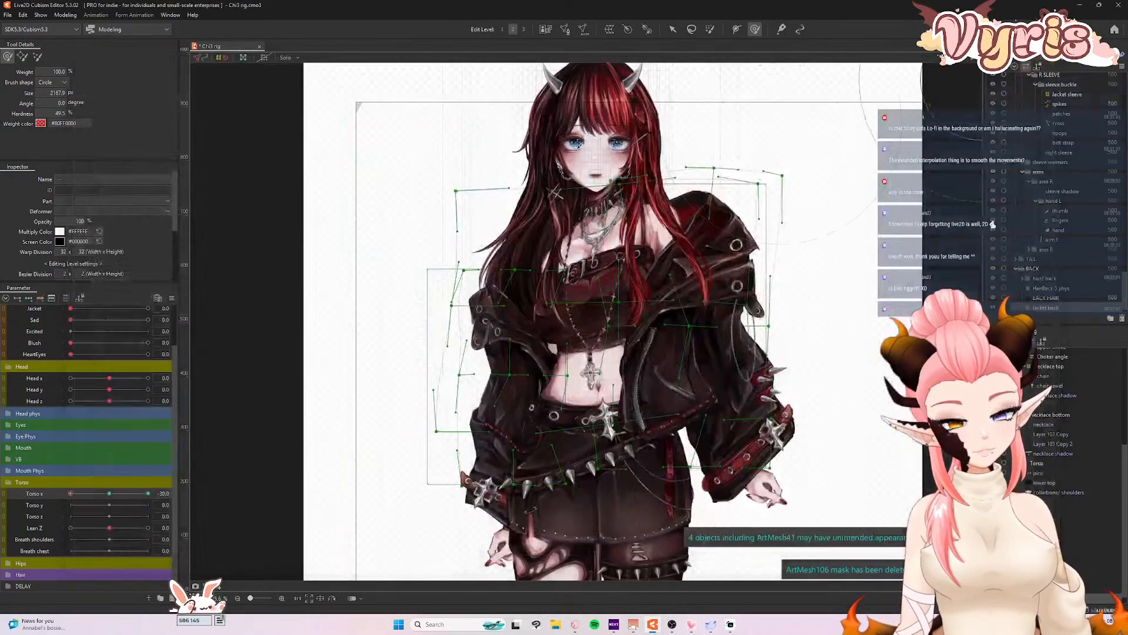
- Reset Torso x to 0, deselect the jacket deformers, and save the model
{"action": "scroll", "coordinate": [621, 153], "scroll_direction": "down", "scroll_amount": 3}
{"action": "left_click_drag", "start_coordinate": [71, 493], "coordinate": [108, 493]}
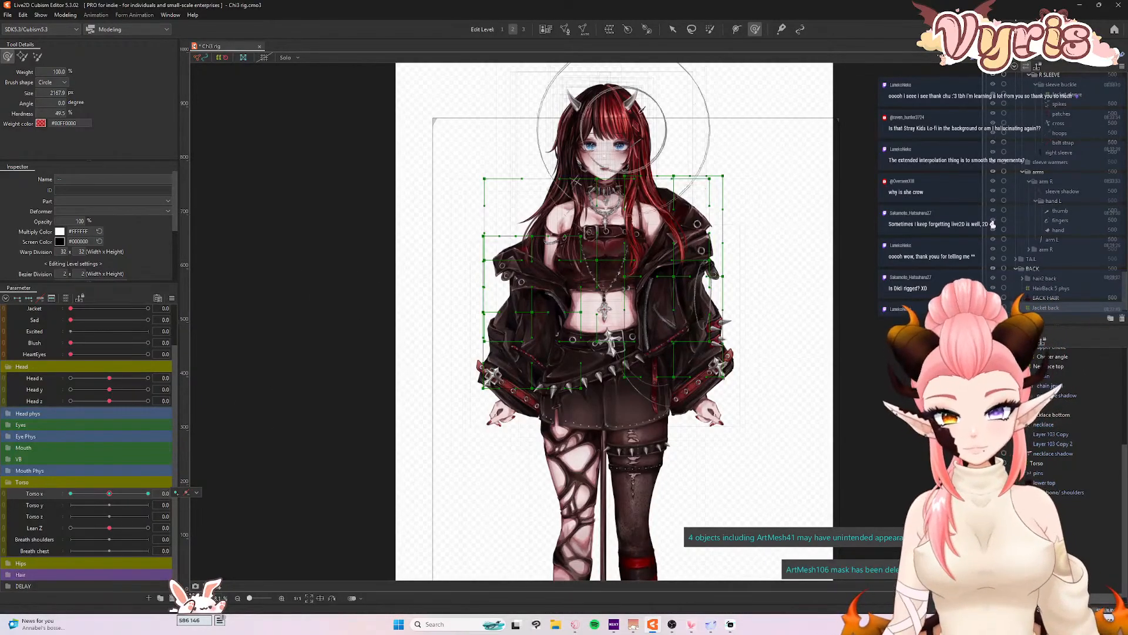
{"action": "left_click", "coordinate": [673, 29]}
{"action": "scroll", "coordinate": [461, 345], "scroll_direction": "down", "scroll_amount": 5}
{"action": "scroll", "coordinate": [538, 370], "scroll_direction": "up", "scroll_amount": 2}
{"action": "scroll", "coordinate": [510, 253], "scroll_direction": "up", "scroll_amount": 8}
{"action": "left_click", "coordinate": [8, 15]}
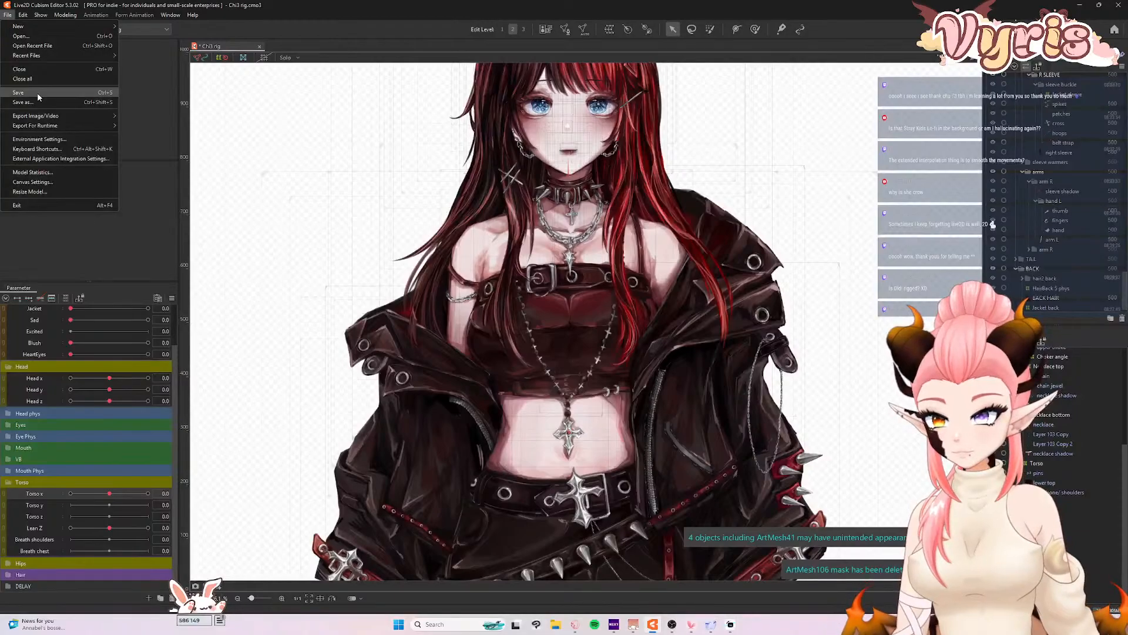
{"action": "left_click", "coordinate": [37, 94]}
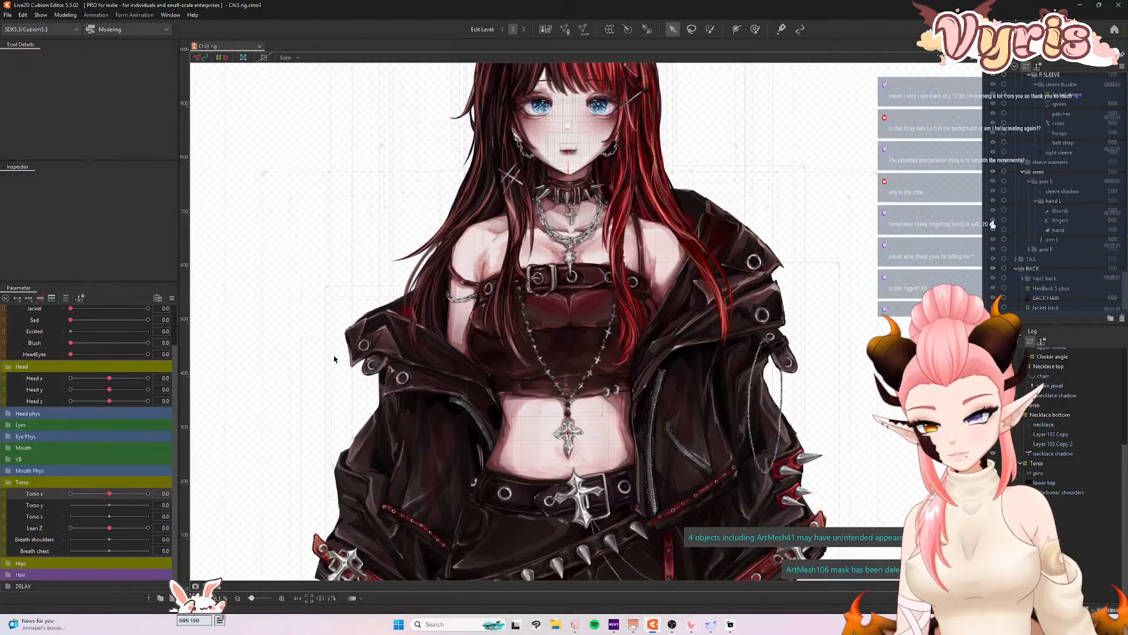
- Test the Lean Z parameter slightly around its default and look over the figure
{"action": "scroll", "coordinate": [334, 358], "scroll_direction": "down", "scroll_amount": 2}
{"action": "scroll", "coordinate": [376, 395], "scroll_direction": "down", "scroll_amount": 2}
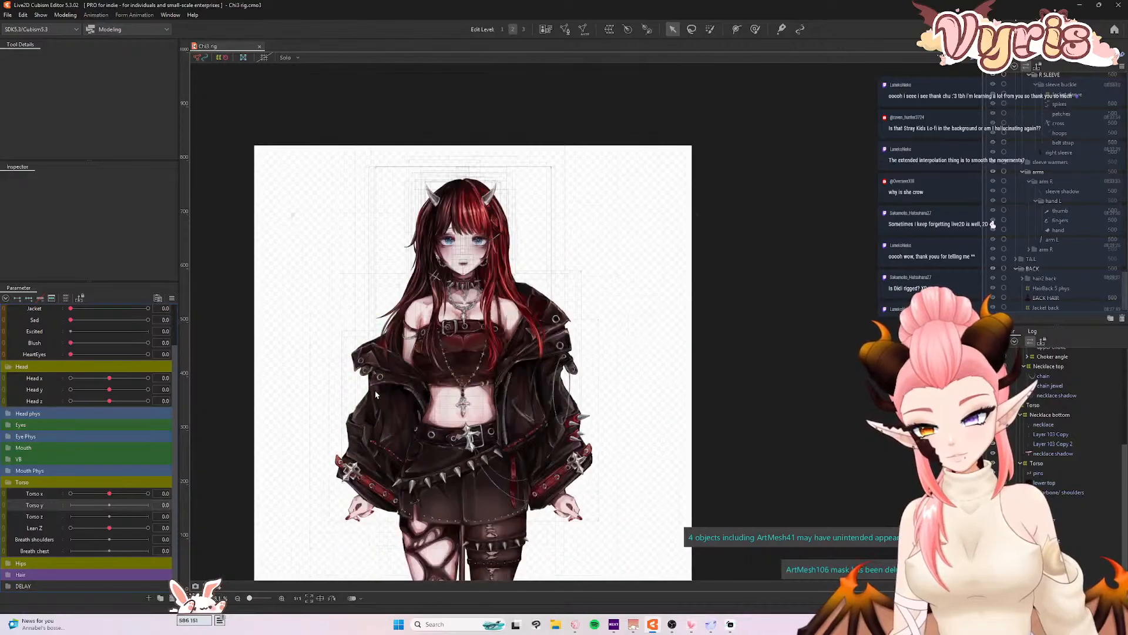
{"action": "scroll", "coordinate": [376, 395], "scroll_direction": "up", "scroll_amount": 1}
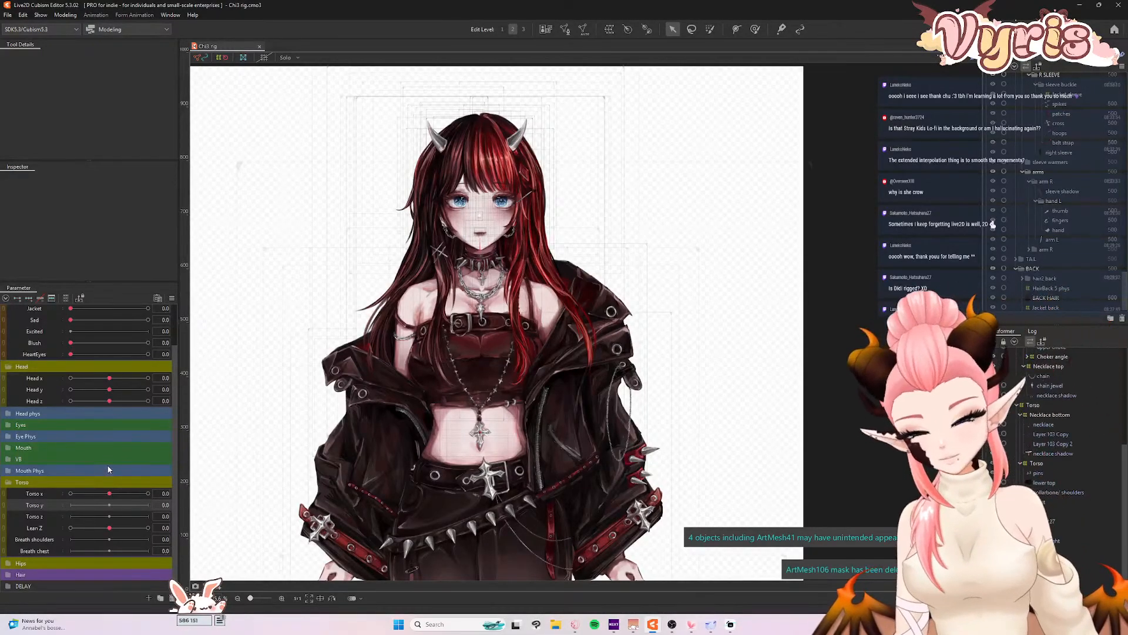
{"action": "mouse_move", "coordinate": [111, 528]}
{"action": "left_mouse_down"}
{"action": "mouse_move", "coordinate": [50, 532]}
{"action": "mouse_move", "coordinate": [226, 519]}
{"action": "mouse_move", "coordinate": [118, 532]}
{"action": "left_mouse_up"}
{"action": "left_click", "coordinate": [115, 529]}
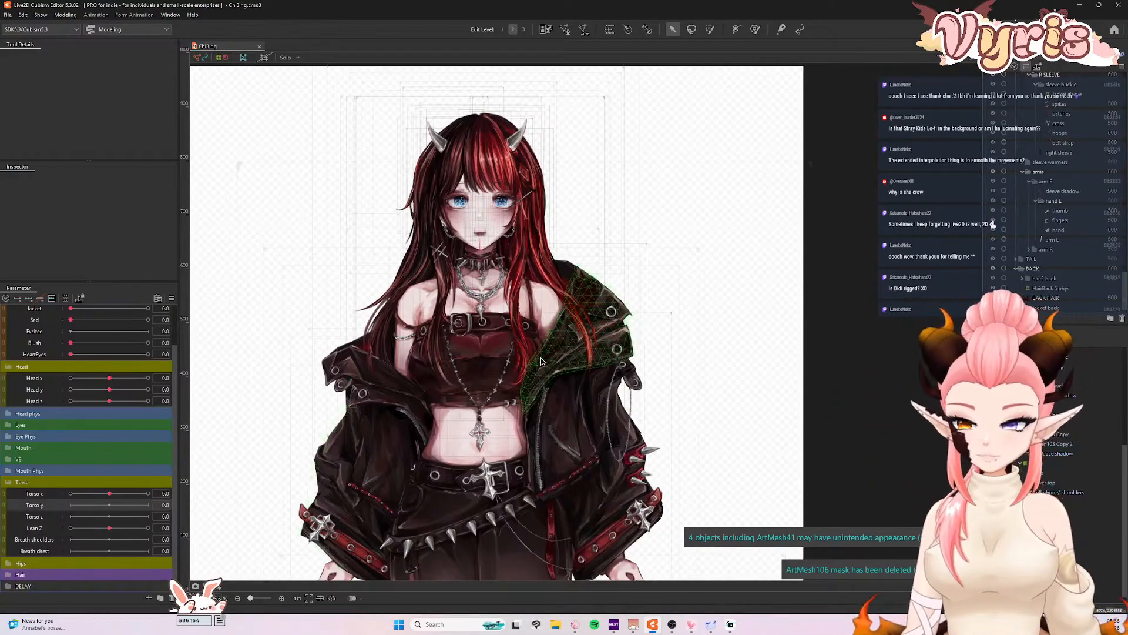
{"action": "scroll", "coordinate": [540, 354], "scroll_direction": "down", "scroll_amount": 2}
{"action": "scroll", "coordinate": [499, 320], "scroll_direction": "up", "scroll_amount": 2}
{"action": "scroll", "coordinate": [1051, 480], "scroll_direction": "up", "scroll_amount": 5}
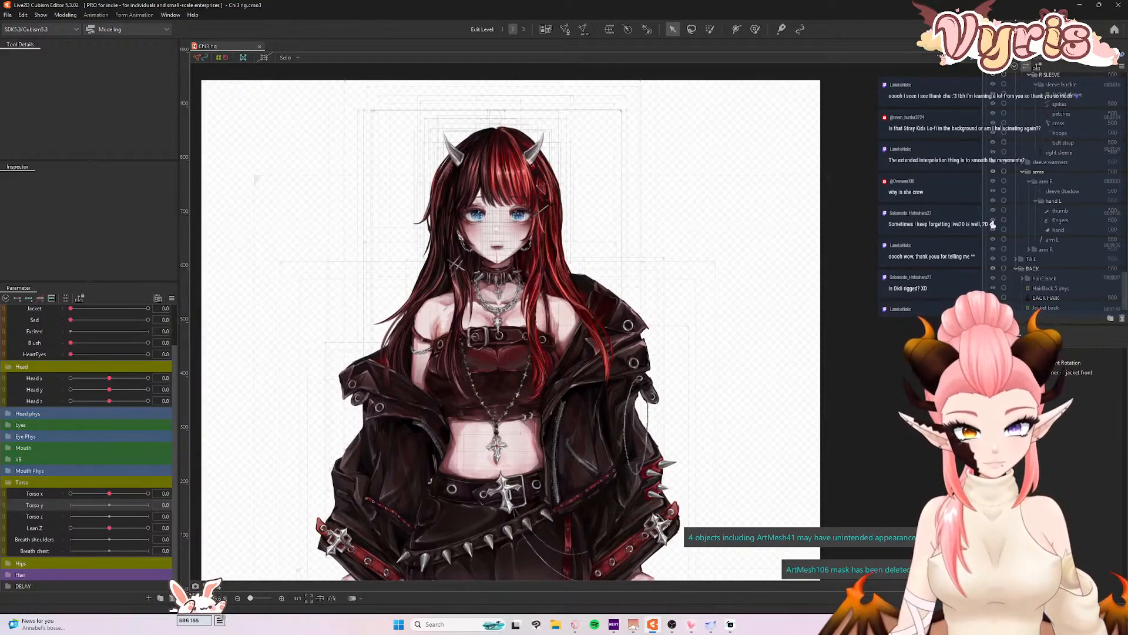
- Check which parameters the Warp Deformer of jacket front uses and tidy the expanded deformer groups
{"action": "left_click", "coordinate": [1023, 401]}
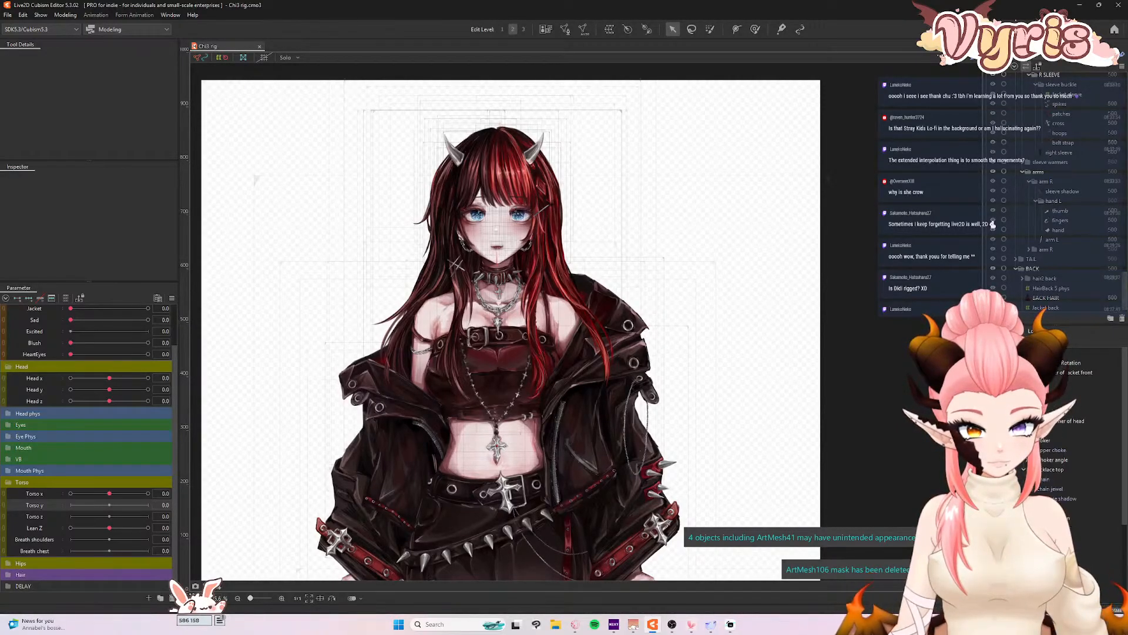
{"action": "left_click", "coordinate": [1081, 372]}
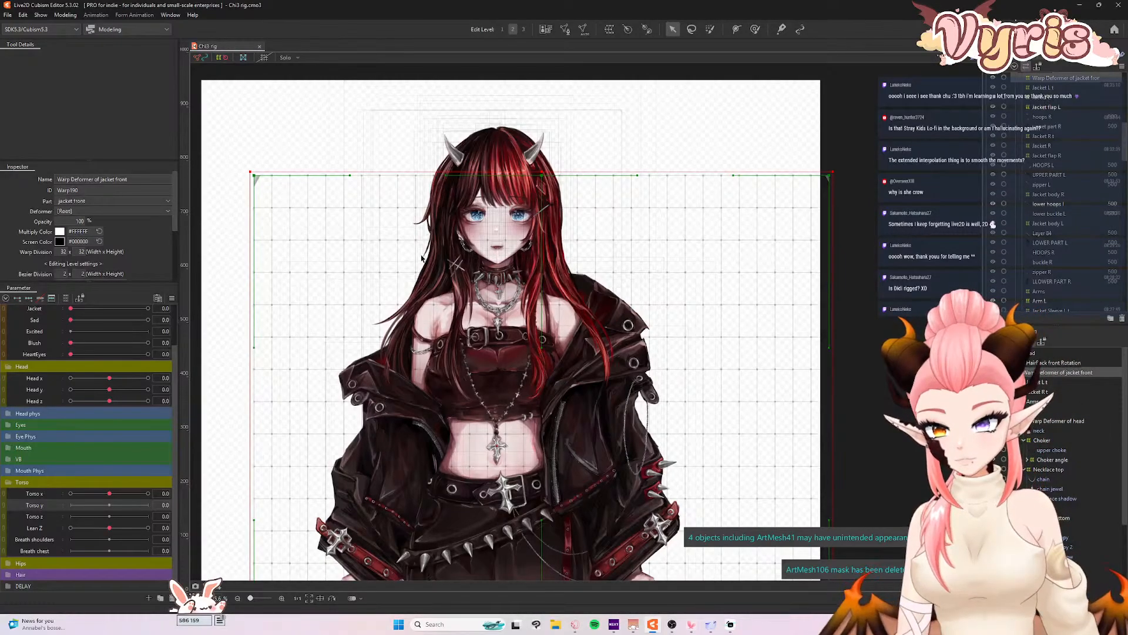
{"action": "left_click", "coordinate": [65, 299]}
{"action": "left_click", "coordinate": [65, 299]}
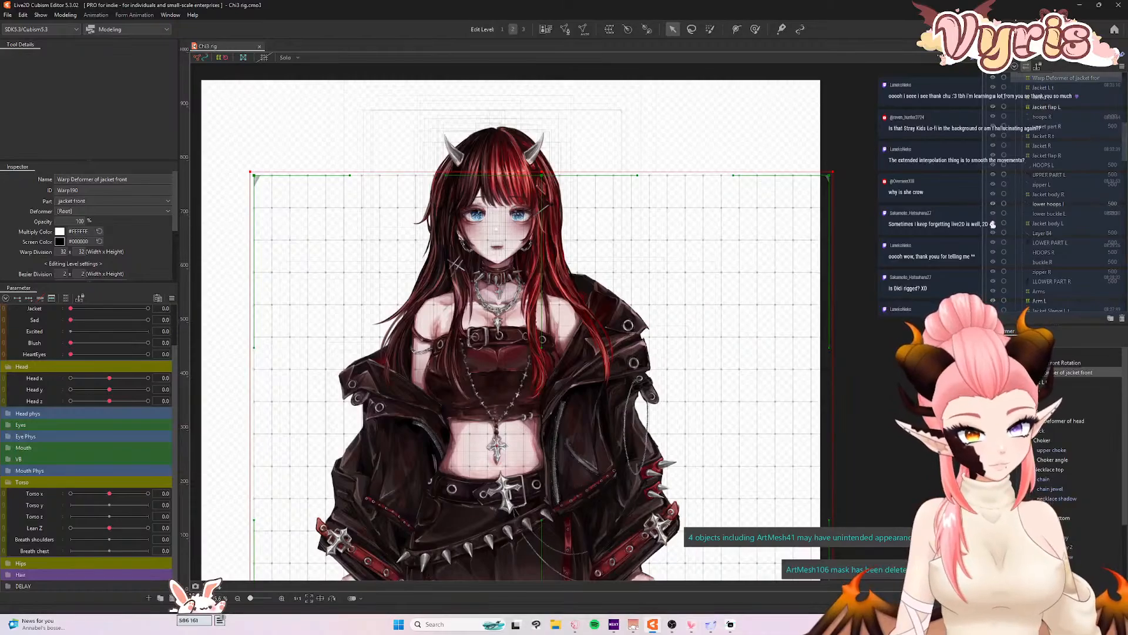
{"action": "left_click", "coordinate": [1012, 421]}
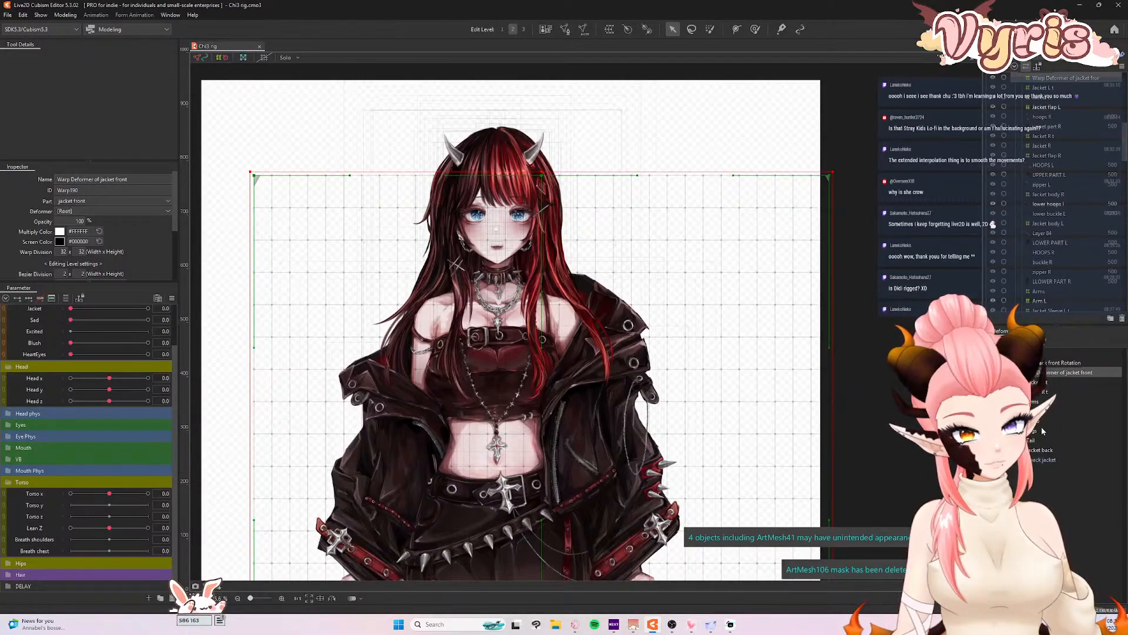
- Create a warp deformer named Shoulders as the parent of the Arms and Torso deformers, leaving out the jacket deformers
{"action": "left_click", "coordinate": [1041, 381]}
{"action": "left_click", "coordinate": [1043, 391], "text": "ctrl"}
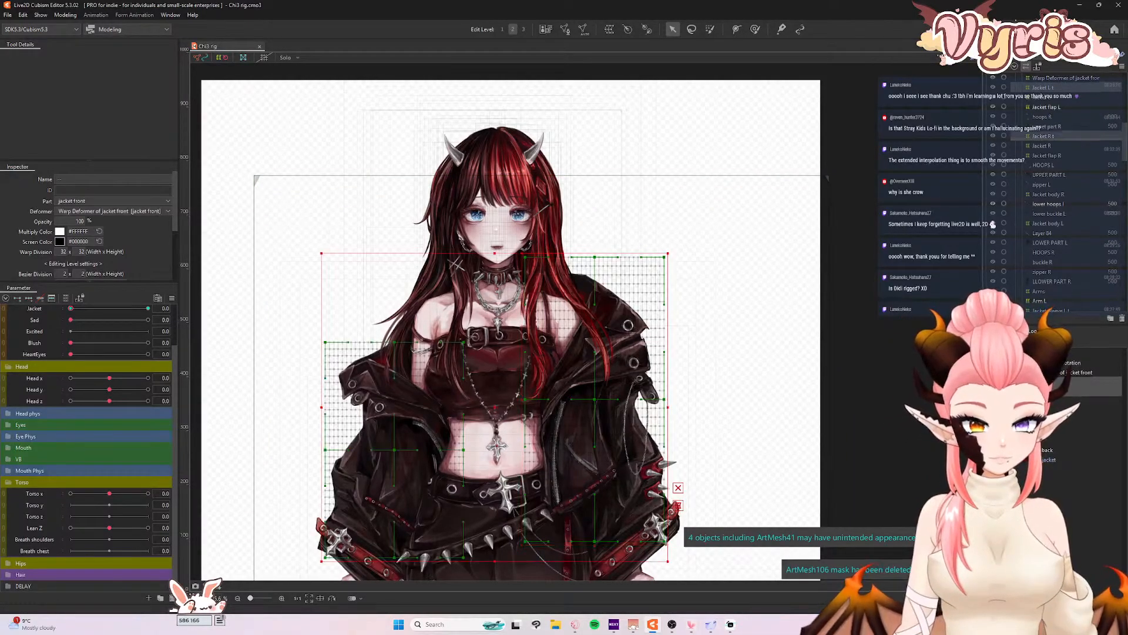
{"action": "left_click", "coordinate": [1043, 401], "text": "ctrl"}
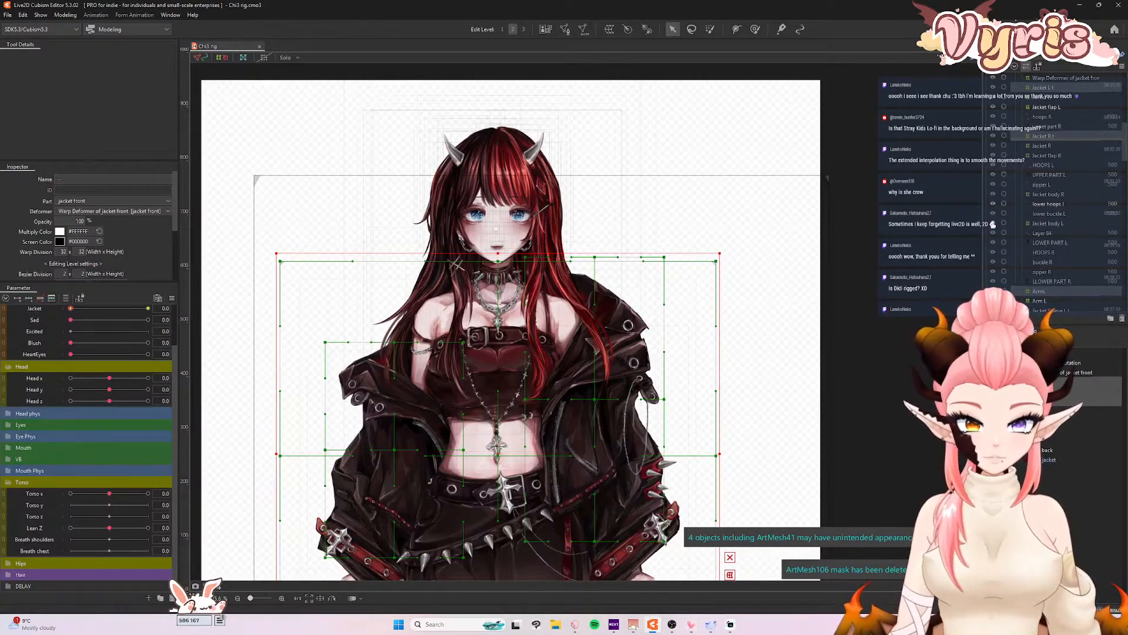
{"action": "left_click", "coordinate": [1048, 421], "text": "ctrl"}
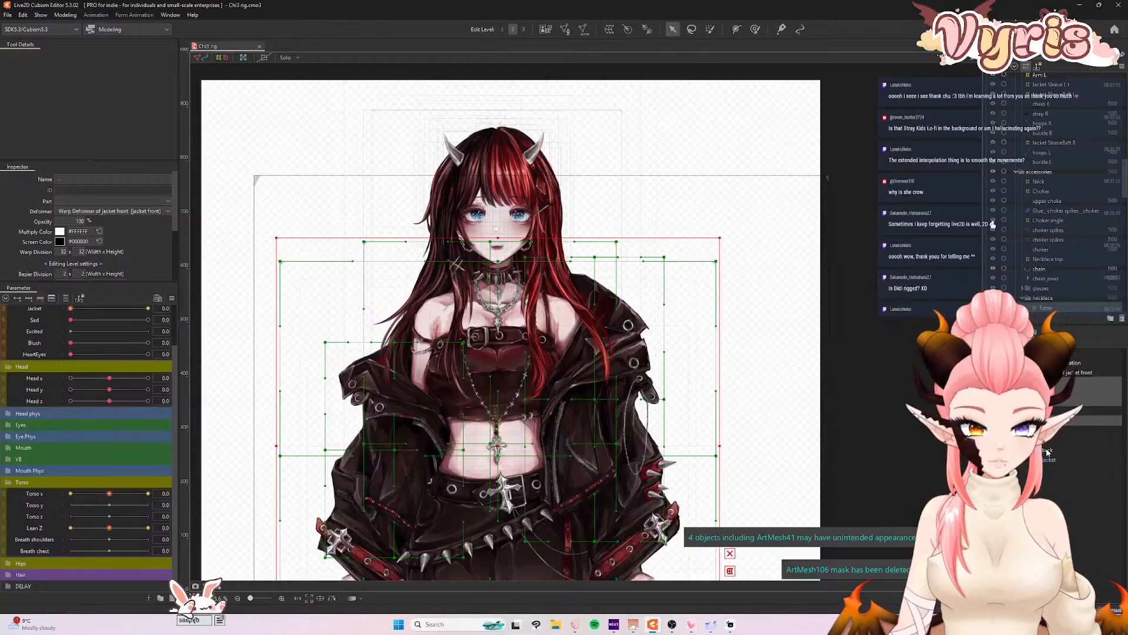
{"action": "left_click", "coordinate": [1047, 451], "text": "ctrl"}
{"action": "scroll", "coordinate": [532, 255], "scroll_direction": "down", "scroll_amount": 2}
{"action": "scroll", "coordinate": [551, 305], "scroll_direction": "up", "scroll_amount": 2}
{"action": "scroll", "coordinate": [552, 306], "scroll_direction": "down", "scroll_amount": 2}
{"action": "scroll", "coordinate": [554, 305], "scroll_direction": "up", "scroll_amount": 2}
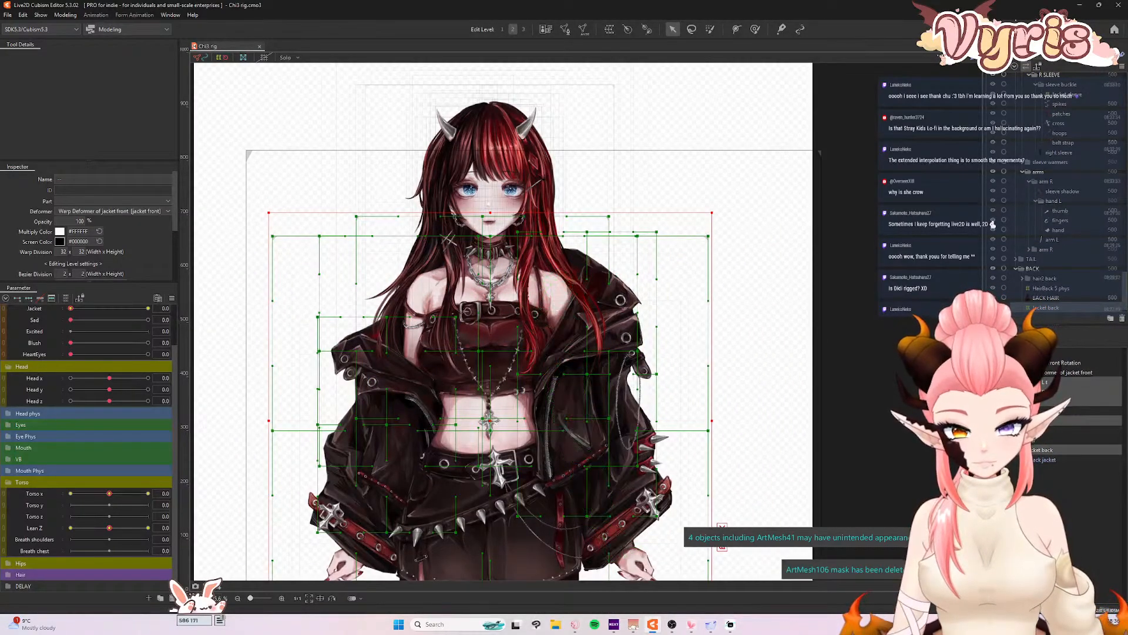
{"action": "left_click", "coordinate": [1041, 382], "text": "ctrl"}
{"action": "left_click", "coordinate": [1041, 391], "text": "ctrl"}
{"action": "left_click", "coordinate": [1043, 450], "text": "ctrl"}
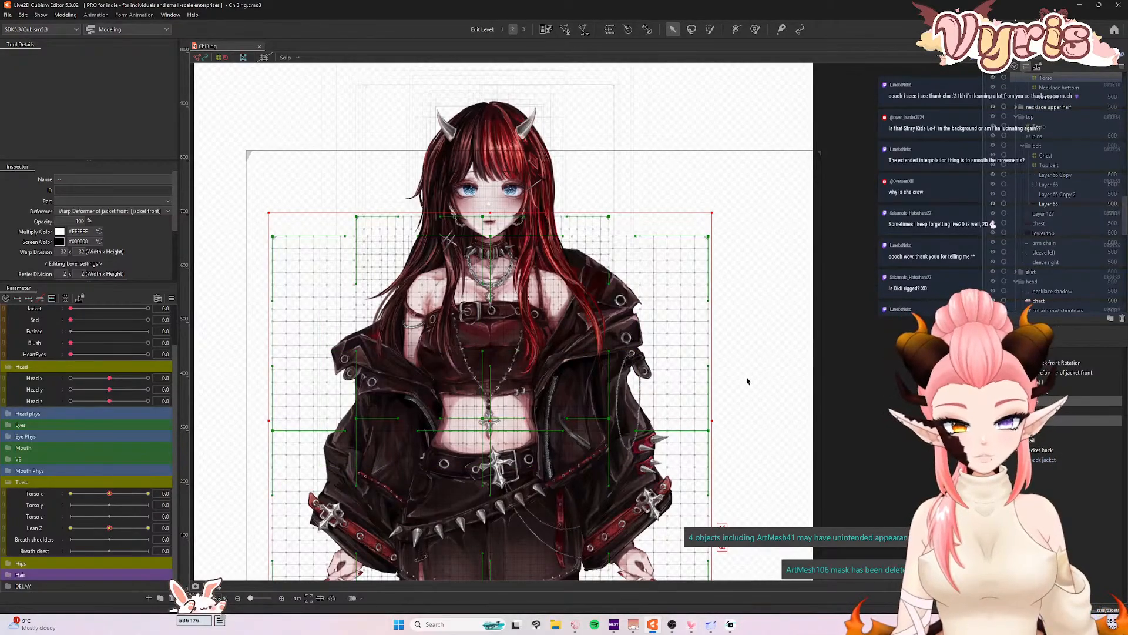
{"action": "left_click", "coordinate": [609, 29]}
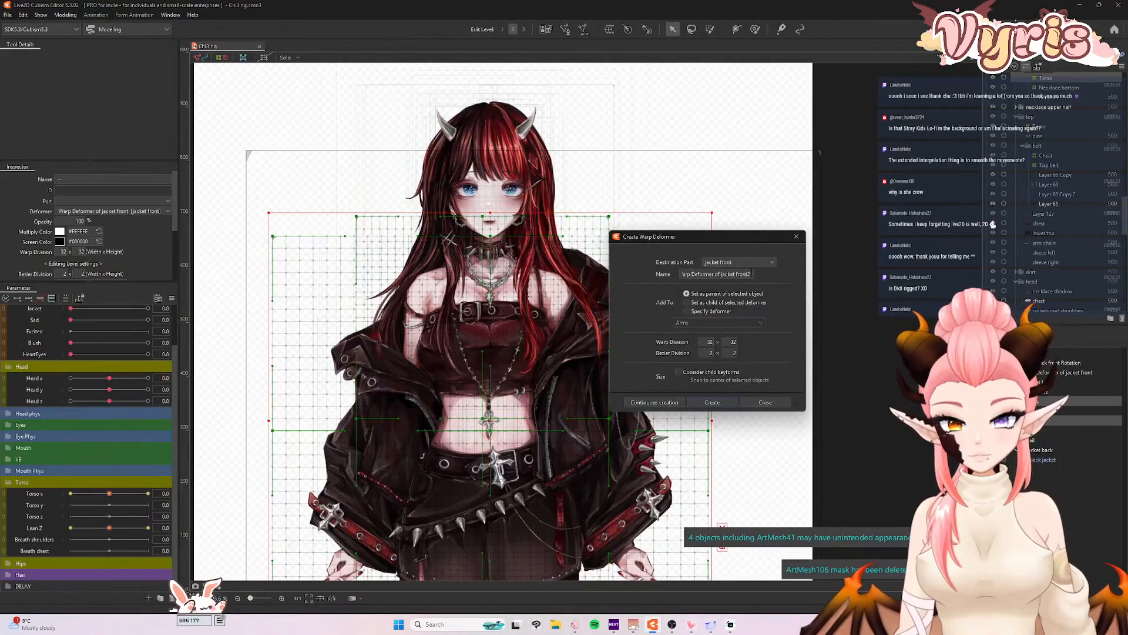
{"action": "key", "text": "ctrl+a"}
{"action": "type", "text": "Shoulders"}
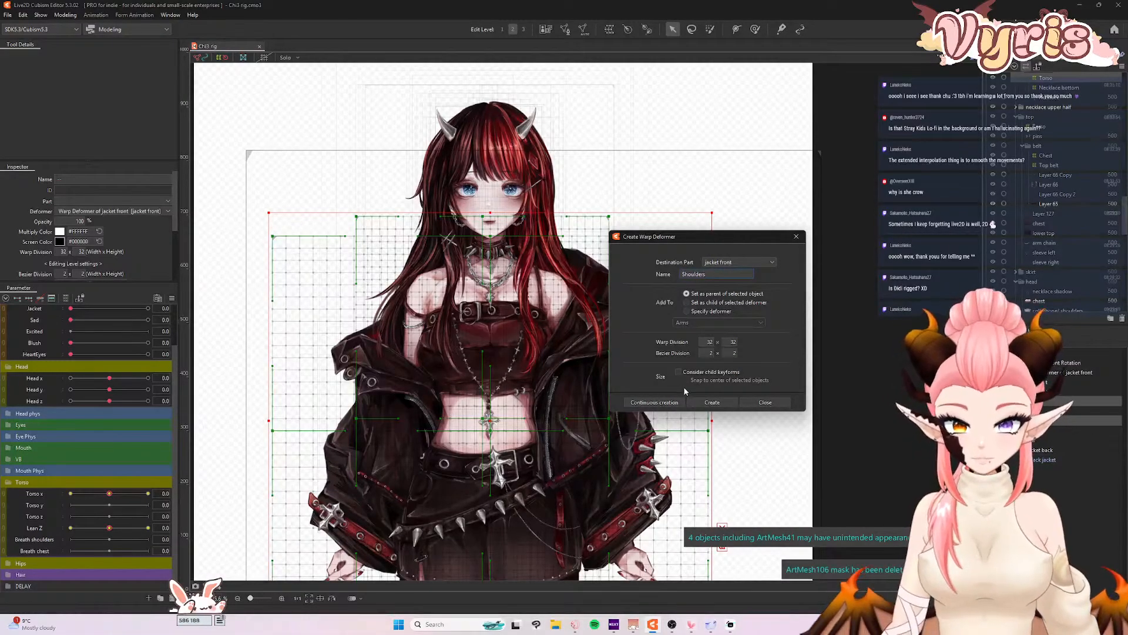
{"action": "left_click", "coordinate": [712, 403]}
- Move the deformers inside the Warp Deformer of jacket front to Root and delete that jacket front deformer
{"action": "scroll", "coordinate": [507, 292], "scroll_direction": "up", "scroll_amount": 2}
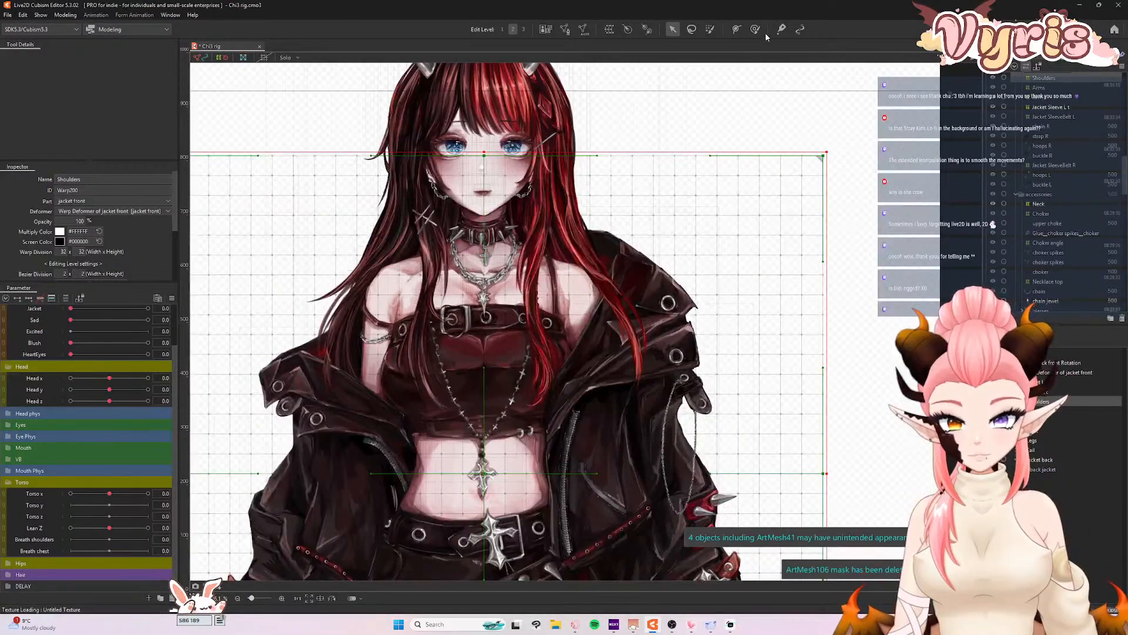
{"action": "left_click", "coordinate": [757, 30]}
{"action": "scroll", "coordinate": [545, 320], "scroll_direction": "down", "scroll_amount": 2}
{"action": "scroll", "coordinate": [483, 353], "scroll_direction": "up", "scroll_amount": 2}
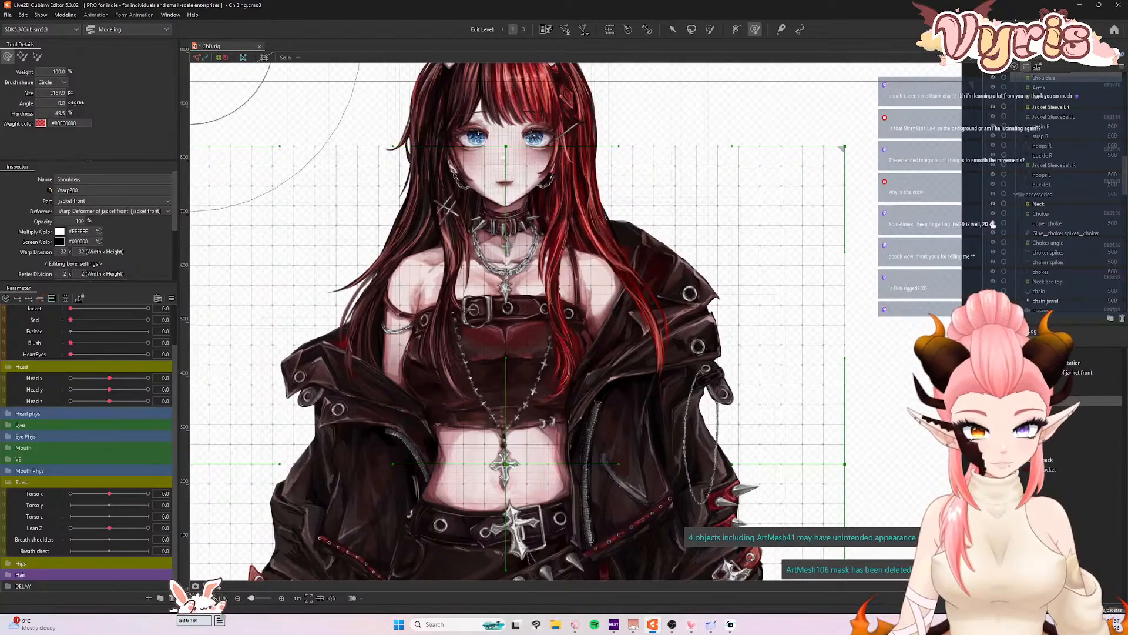
{"action": "left_click", "coordinate": [1057, 381]}
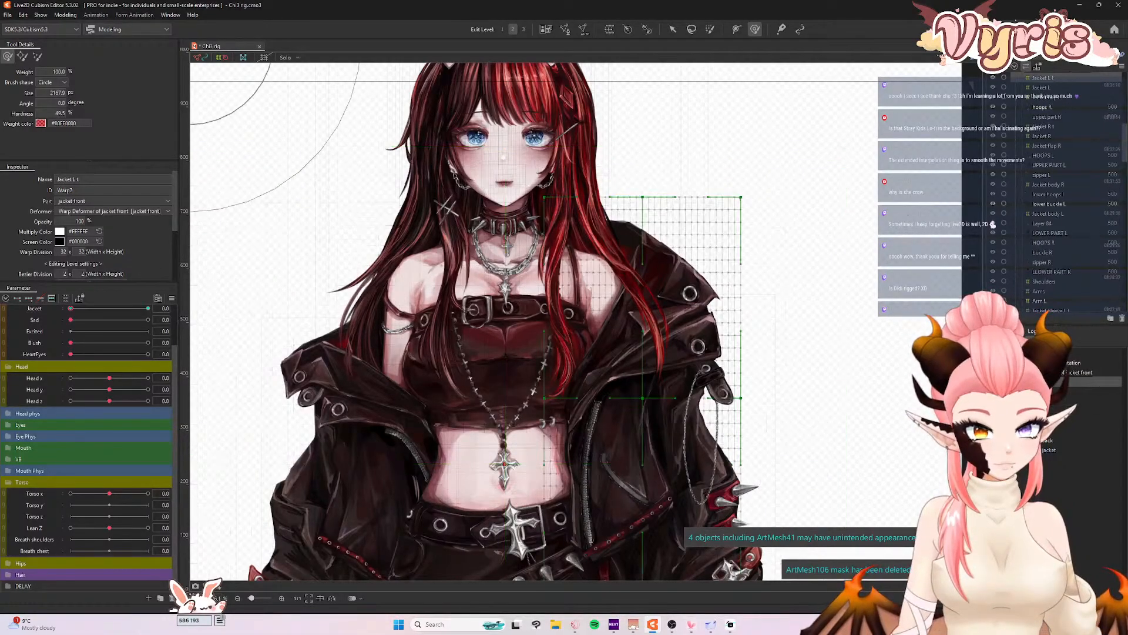
{"action": "left_click", "coordinate": [1058, 440], "text": "shift"}
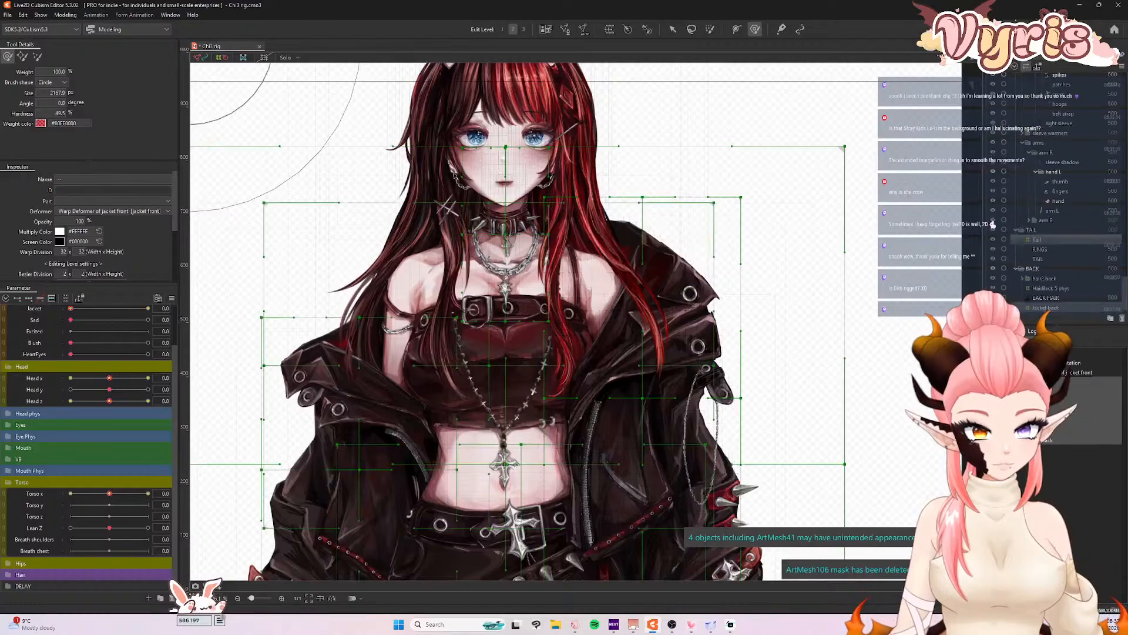
{"action": "left_click", "coordinate": [1058, 440]}
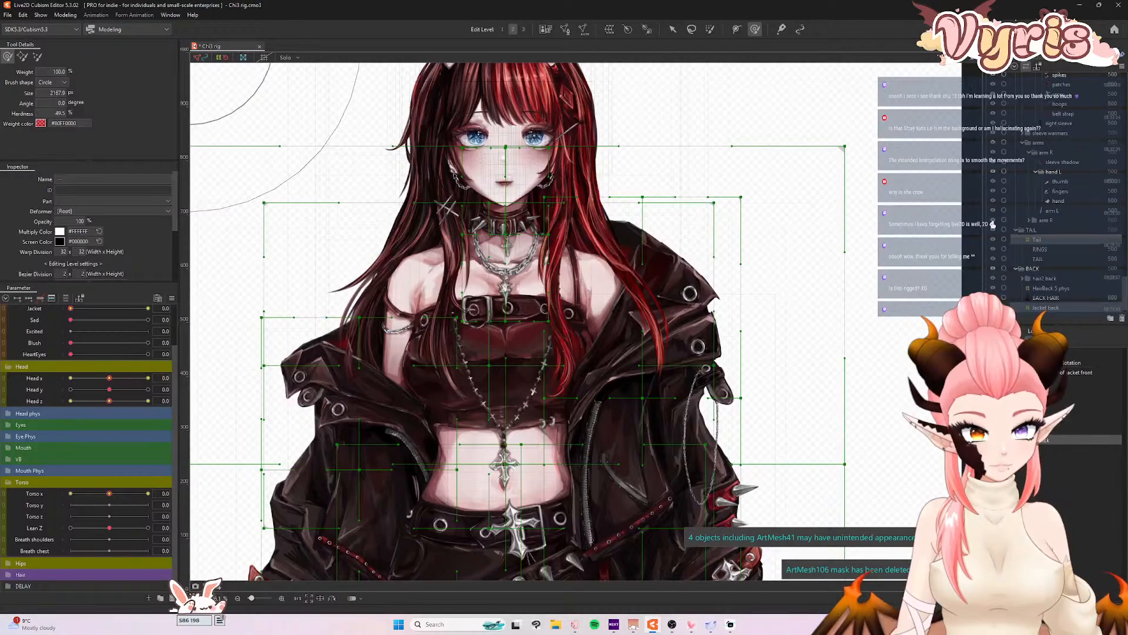
{"action": "left_click", "coordinate": [1057, 373]}
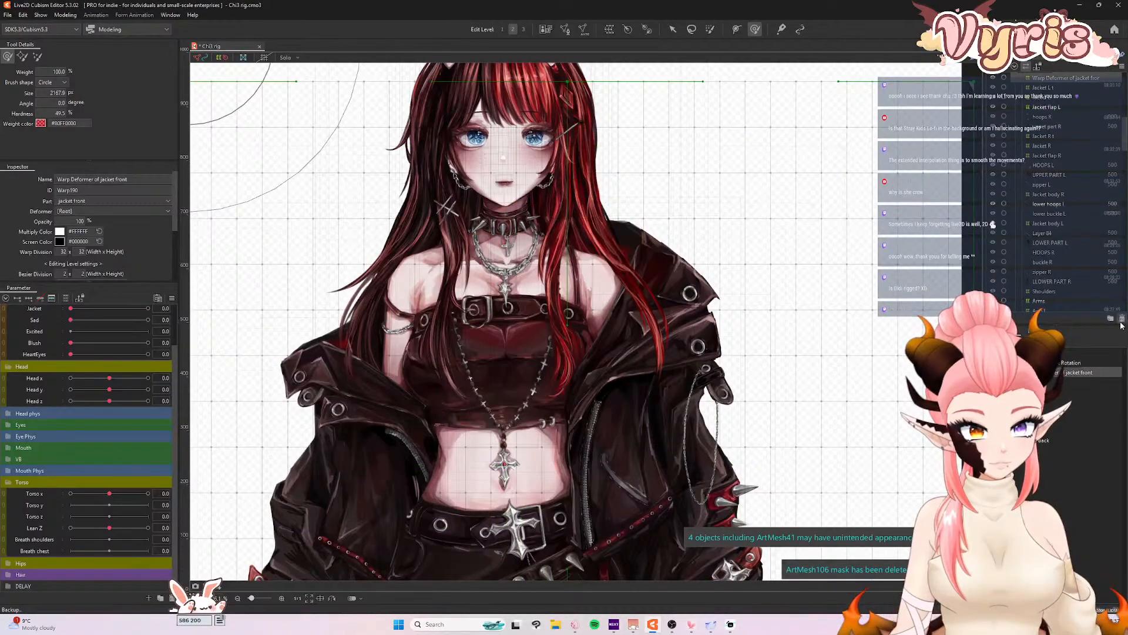
{"action": "left_click", "coordinate": [1121, 319]}
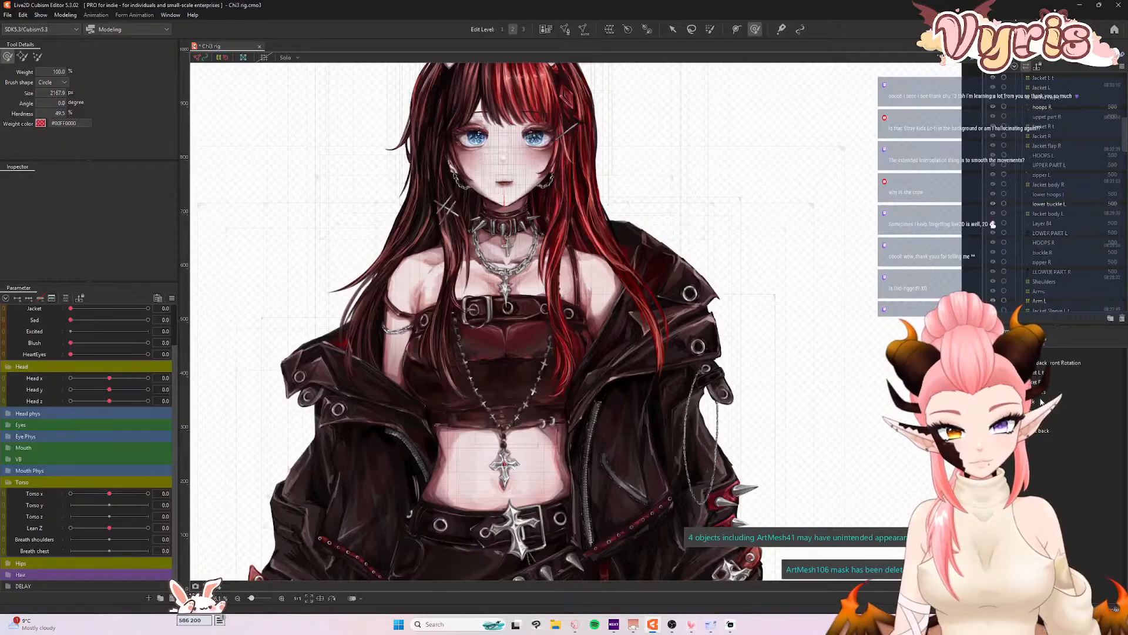
- Key the Shoulders deformer to Torso y and, at 30, raise the chest centre while pulling both shoulder sides and the upper middle down
{"action": "left_click", "coordinate": [1057, 392]}
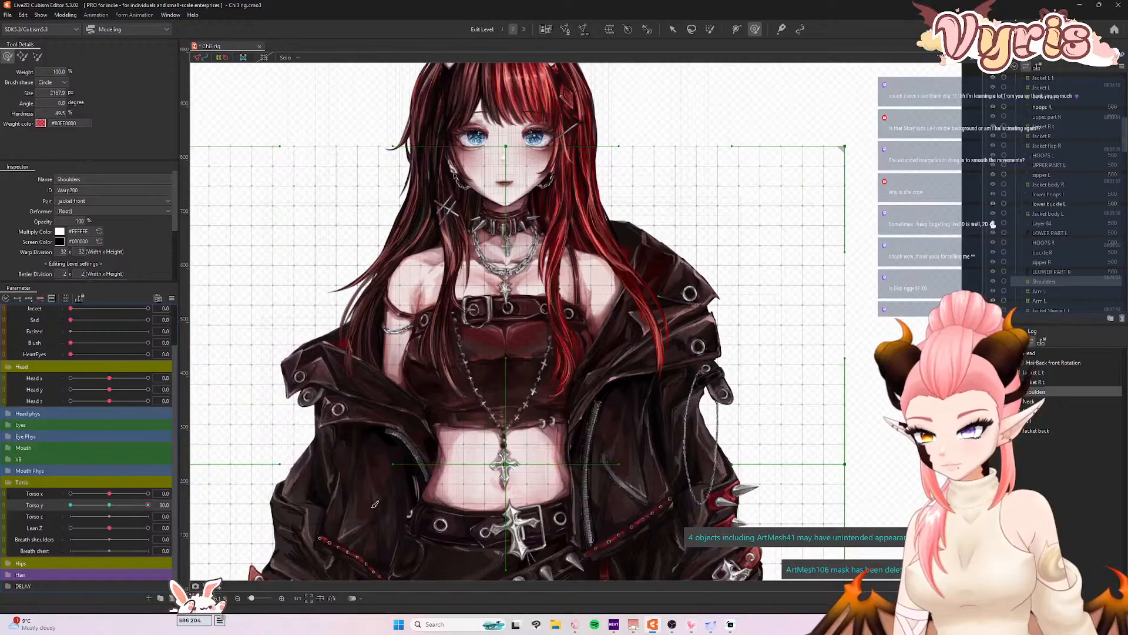
{"action": "left_click_drag", "start_coordinate": [500, 365], "coordinate": [495, 334]}
{"action": "left_click_drag", "start_coordinate": [311, 202], "coordinate": [311, 218]}
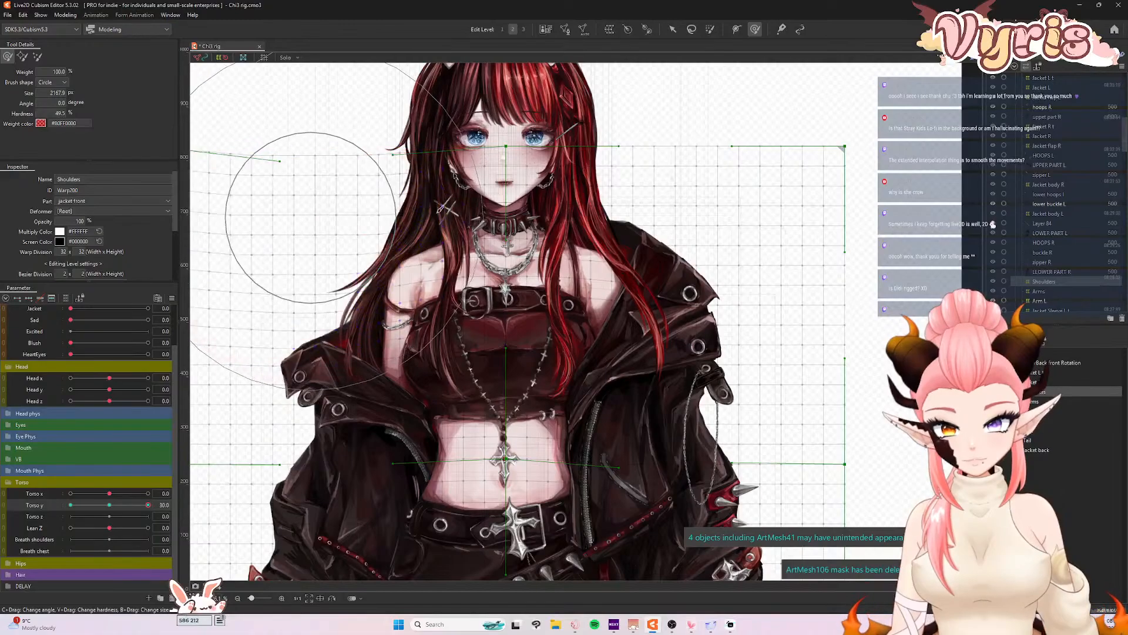
{"action": "key", "text": "ctrl+z"}
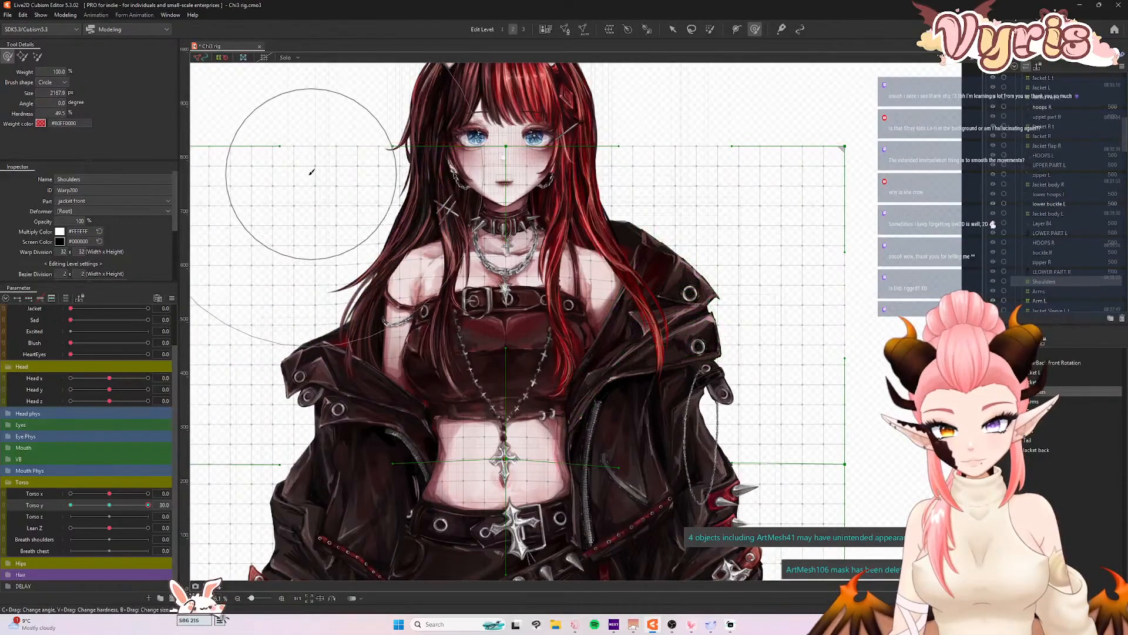
{"action": "left_click_drag", "start_coordinate": [293, 186], "coordinate": [293, 197]}
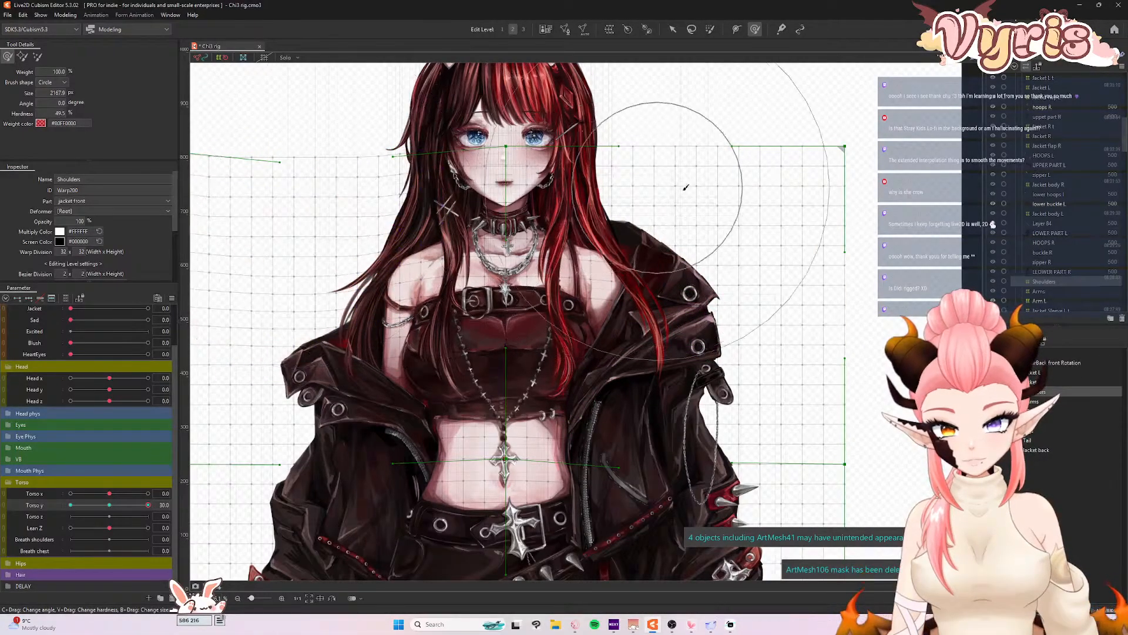
{"action": "left_click_drag", "start_coordinate": [728, 189], "coordinate": [730, 215]}
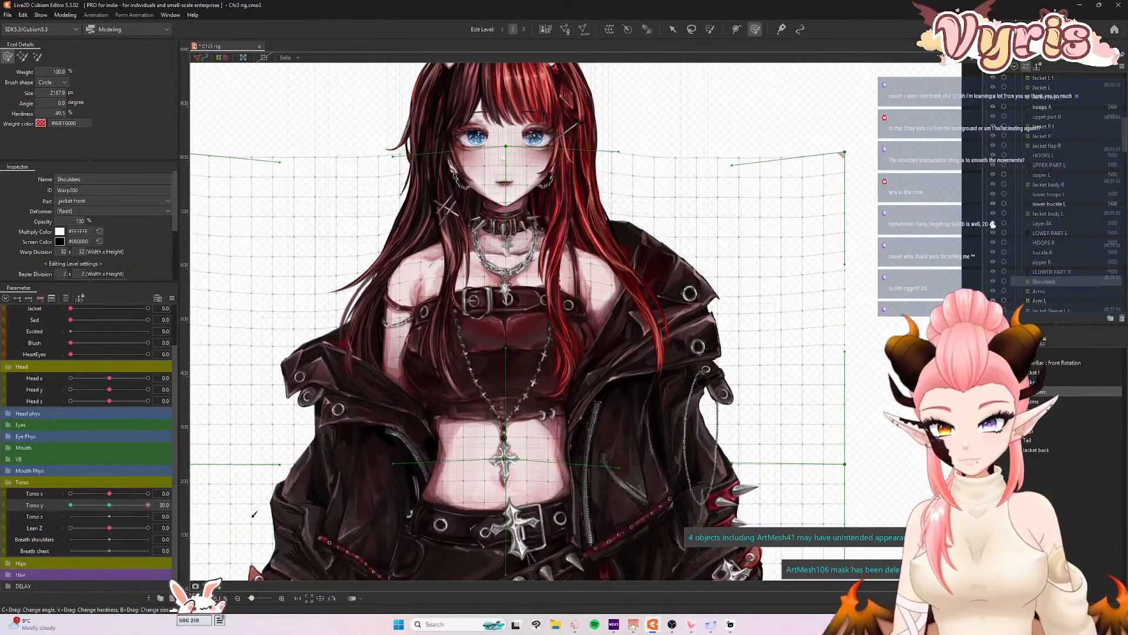
{"action": "left_click_drag", "start_coordinate": [517, 119], "coordinate": [513, 129]}
- At Torso y -30, lower the chest in the Shoulders deformer and raise the shoulder sides and the upper middle
{"action": "mouse_move", "coordinate": [143, 507]}
{"action": "left_mouse_down"}
{"action": "mouse_move", "coordinate": [117, 516]}
{"action": "mouse_move", "coordinate": [201, 524]}
{"action": "mouse_move", "coordinate": [62, 513]}
{"action": "left_mouse_up"}
{"action": "left_click_drag", "start_coordinate": [506, 315], "coordinate": [510, 338]}
{"action": "left_click_drag", "start_coordinate": [327, 206], "coordinate": [329, 201]}
{"action": "left_click_drag", "start_coordinate": [698, 215], "coordinate": [696, 205]}
{"action": "mouse_move", "coordinate": [97, 509]}
{"action": "left_mouse_down"}
{"action": "mouse_move", "coordinate": [170, 505]}
{"action": "mouse_move", "coordinate": [48, 503]}
{"action": "left_mouse_up"}
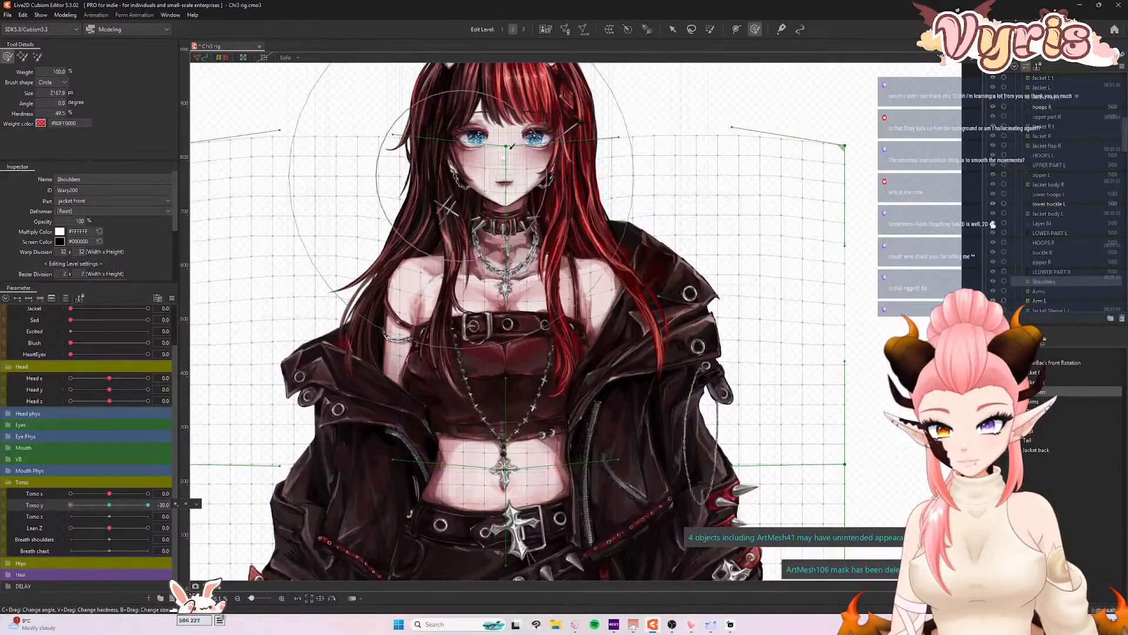
{"action": "left_click_drag", "start_coordinate": [511, 126], "coordinate": [515, 125]}
{"action": "mouse_move", "coordinate": [71, 506]}
{"action": "left_mouse_down"}
{"action": "mouse_move", "coordinate": [89, 510]}
{"action": "mouse_move", "coordinate": [70, 506]}
{"action": "left_mouse_up"}
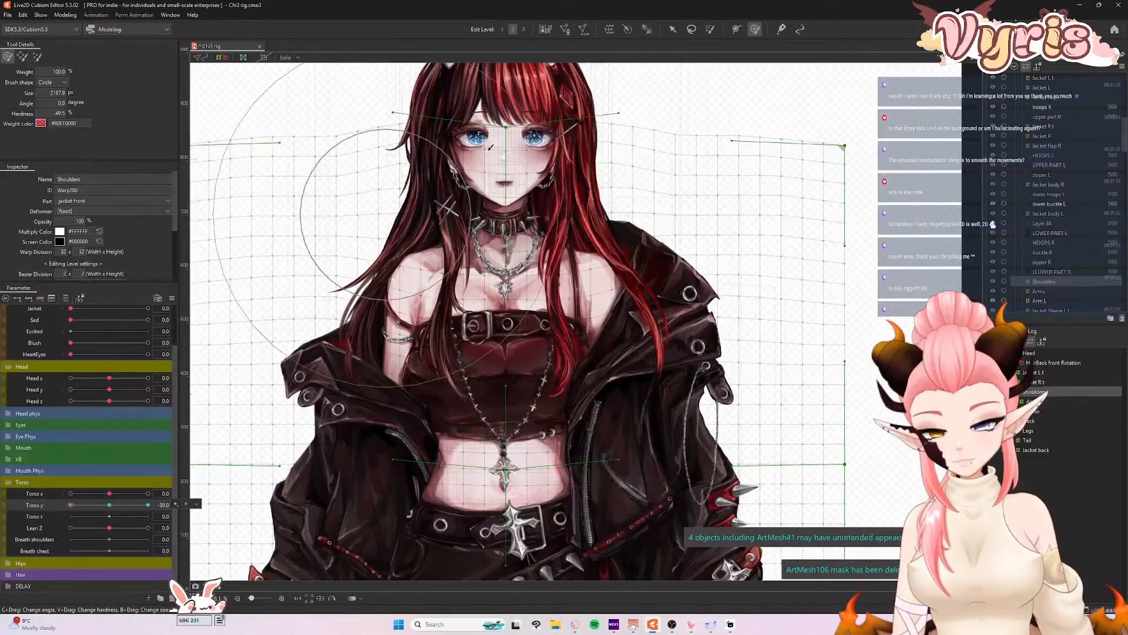
{"action": "left_click_drag", "start_coordinate": [509, 130], "coordinate": [513, 133]}
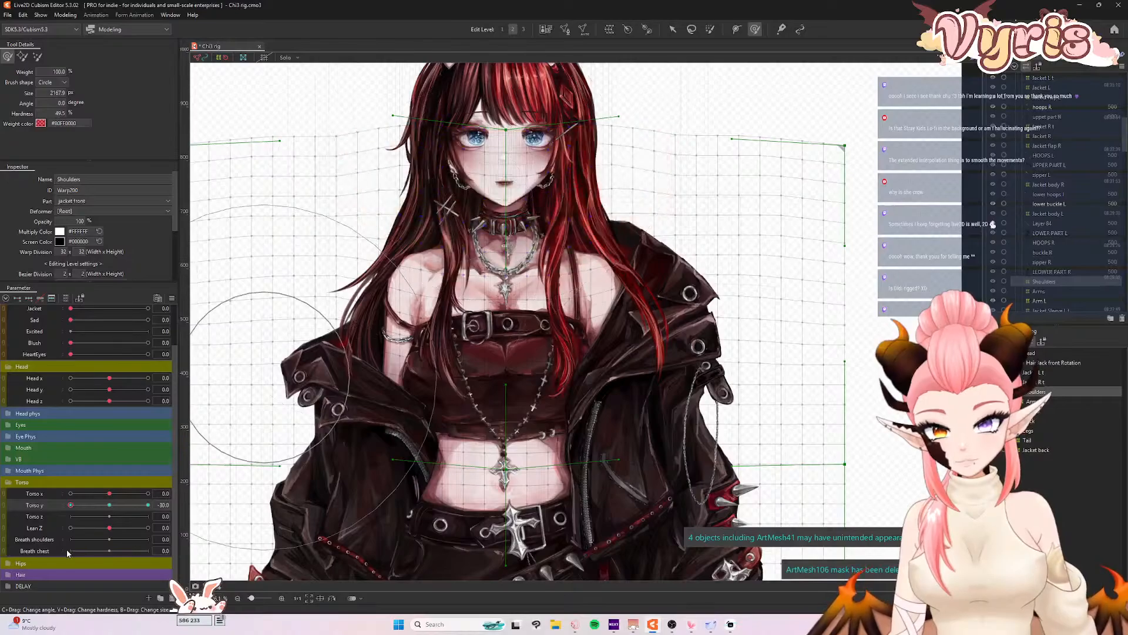
- Refine the Shoulders deformer at Torso y 30 by raising the chest further and pulling the upper middle and outer shoulders down
{"action": "left_click_drag", "start_coordinate": [71, 505], "coordinate": [224, 497]}
{"action": "left_click_drag", "start_coordinate": [516, 106], "coordinate": [517, 108]}
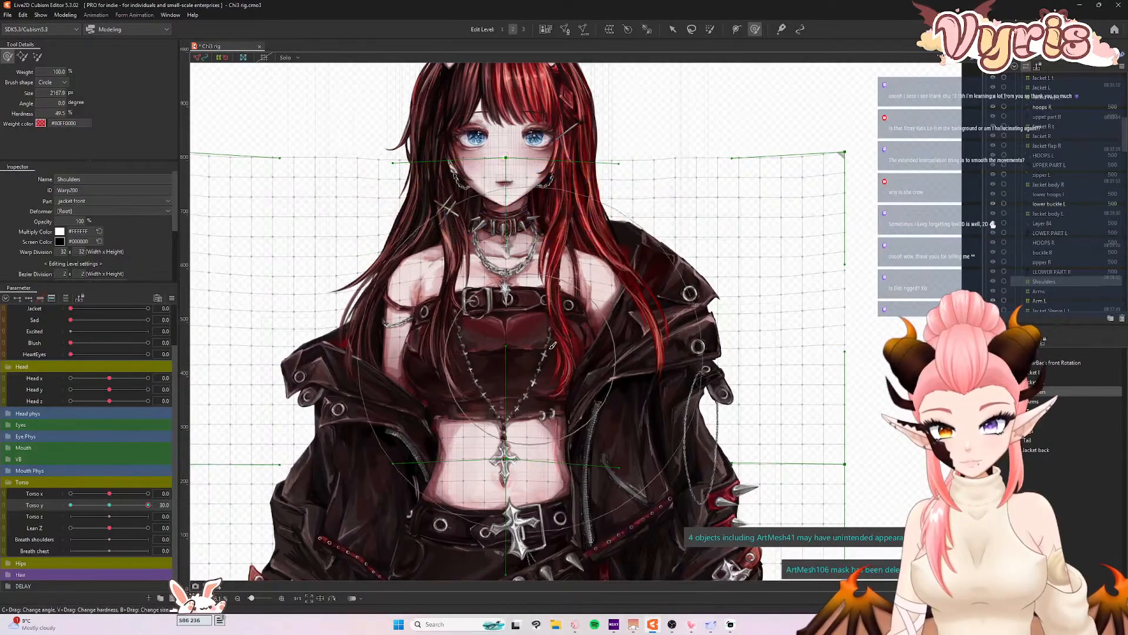
{"action": "mouse_move", "coordinate": [591, 339]}
{"action": "left_mouse_down"}
{"action": "mouse_move", "coordinate": [494, 345]}
{"action": "mouse_move", "coordinate": [507, 356]}
{"action": "mouse_move", "coordinate": [505, 292]}
{"action": "left_mouse_up"}
{"action": "left_click_drag", "start_coordinate": [498, 149], "coordinate": [497, 156]}
{"action": "left_click_drag", "start_coordinate": [336, 166], "coordinate": [335, 187]}
{"action": "left_click_drag", "start_coordinate": [277, 244], "coordinate": [274, 276]}
{"action": "mouse_move", "coordinate": [723, 241]}
{"action": "left_mouse_down"}
{"action": "mouse_move", "coordinate": [735, 249]}
{"action": "mouse_move", "coordinate": [699, 247]}
{"action": "left_mouse_up"}
{"action": "mouse_move", "coordinate": [148, 505]}
{"action": "left_mouse_down"}
{"action": "mouse_move", "coordinate": [117, 516]}
{"action": "mouse_move", "coordinate": [150, 515]}
{"action": "left_mouse_up"}
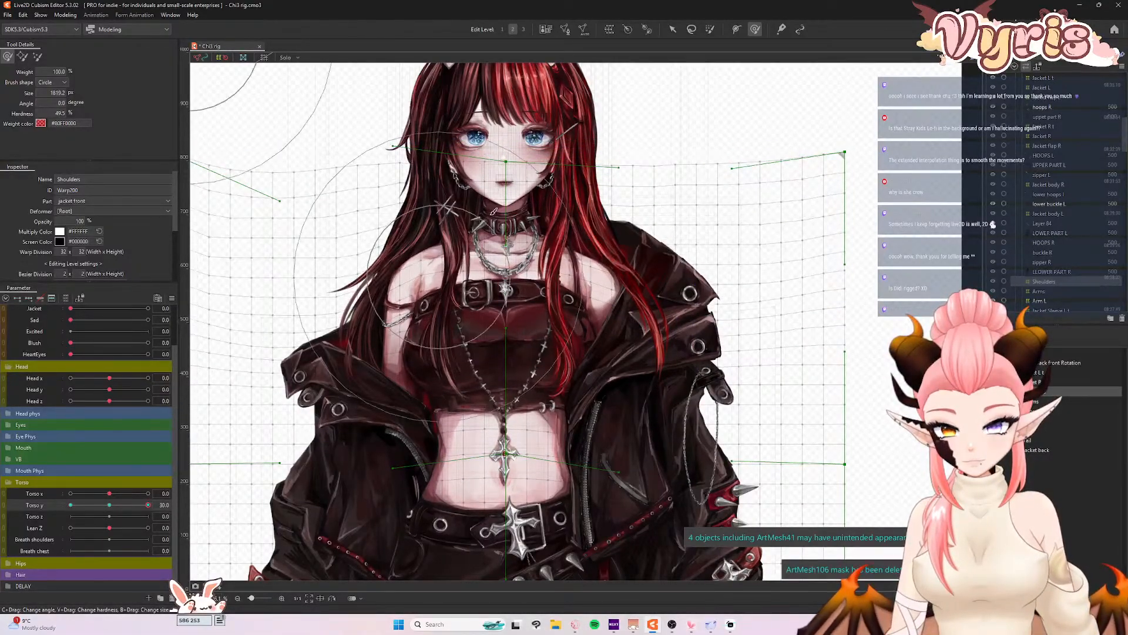
{"action": "left_click_drag", "start_coordinate": [528, 133], "coordinate": [529, 135]}
- Refine the shoulder curve of the Shoulders deformer at Torso y -30, then return Torso y to 0
{"action": "left_click_drag", "start_coordinate": [142, 507], "coordinate": [62, 504]}
{"action": "left_click_drag", "start_coordinate": [475, 154], "coordinate": [475, 157]}
{"action": "left_click_drag", "start_coordinate": [327, 189], "coordinate": [278, 188]}
{"action": "left_click_drag", "start_coordinate": [689, 236], "coordinate": [682, 238]}
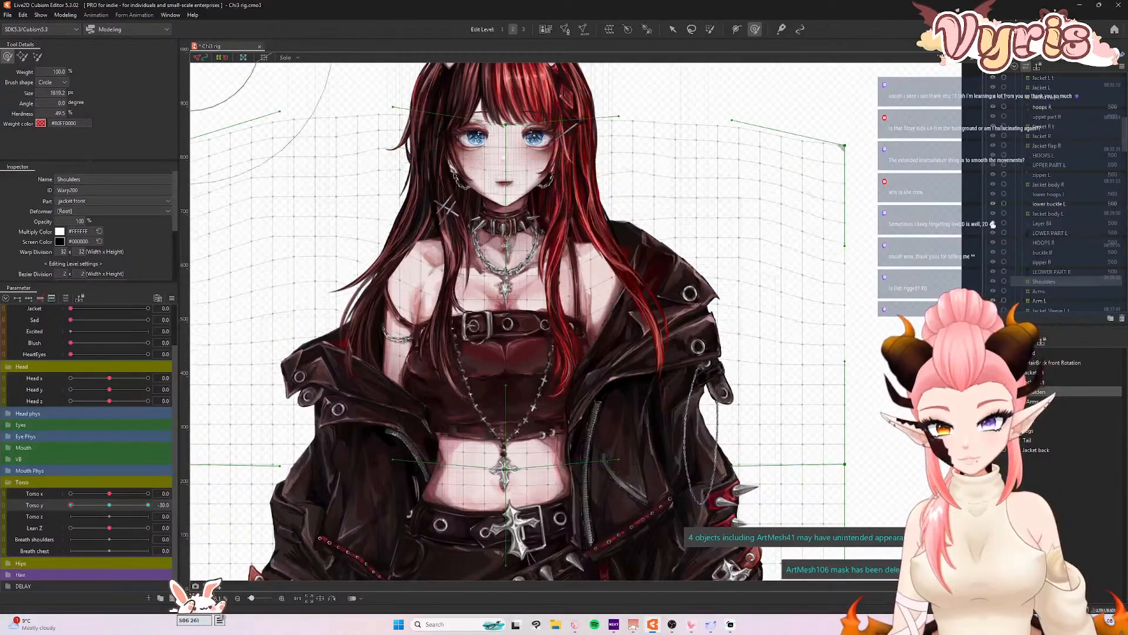
{"action": "left_click", "coordinate": [110, 506]}
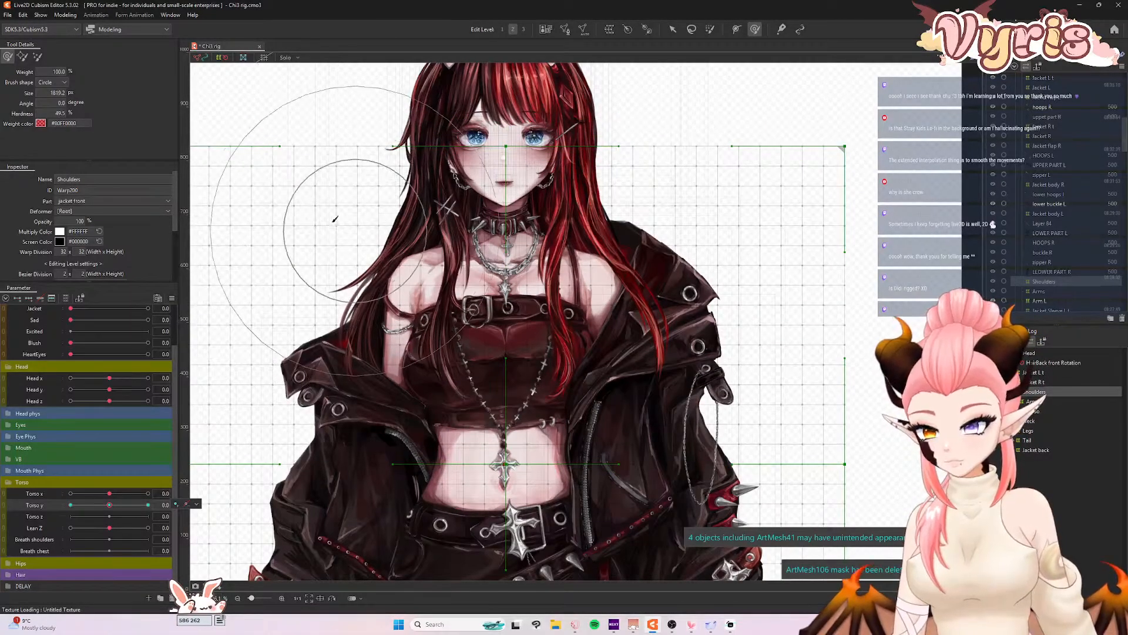
- Save the model and duplicate the Torso x physics group under the name Torso y
{"action": "left_click", "coordinate": [7, 15]}
{"action": "left_click", "coordinate": [25, 91]}
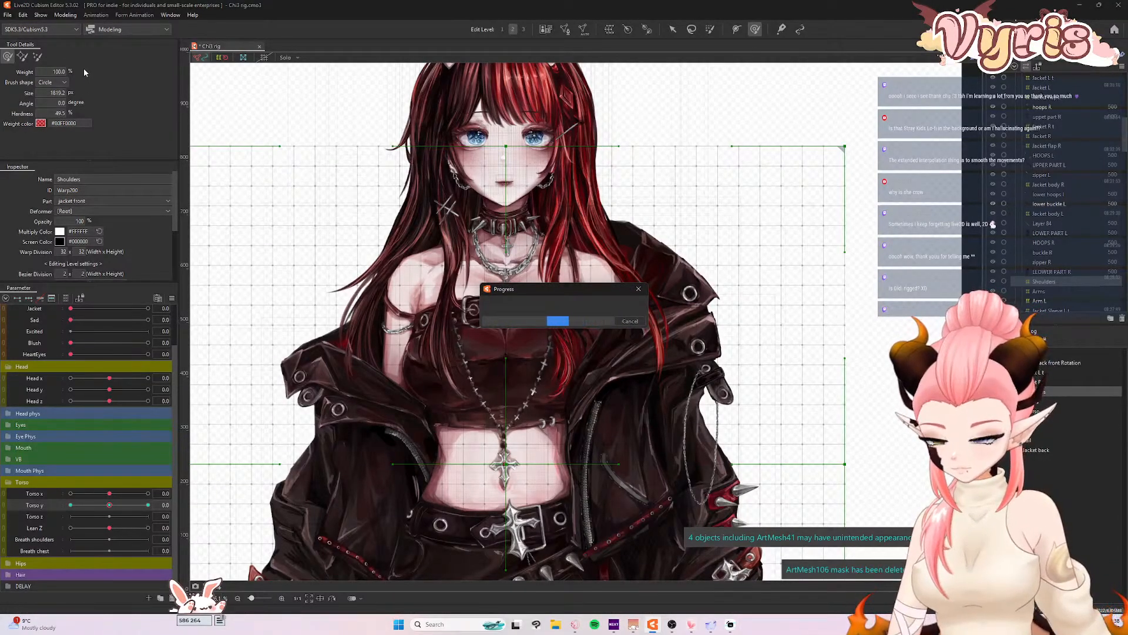
{"action": "left_click", "coordinate": [73, 14]}
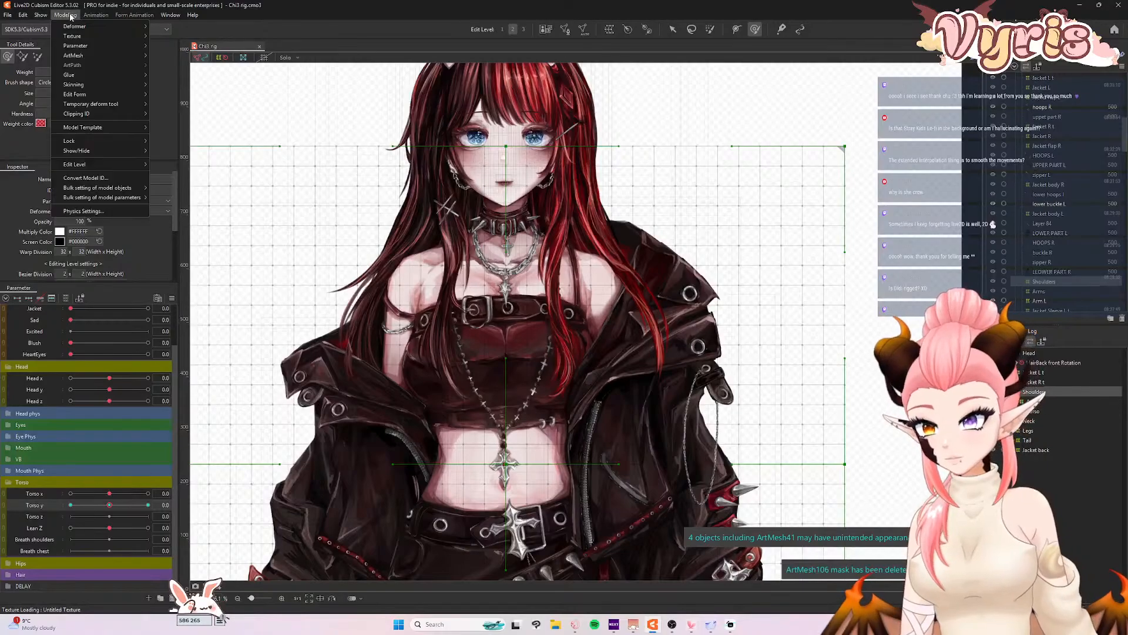
{"action": "left_click", "coordinate": [91, 210]}
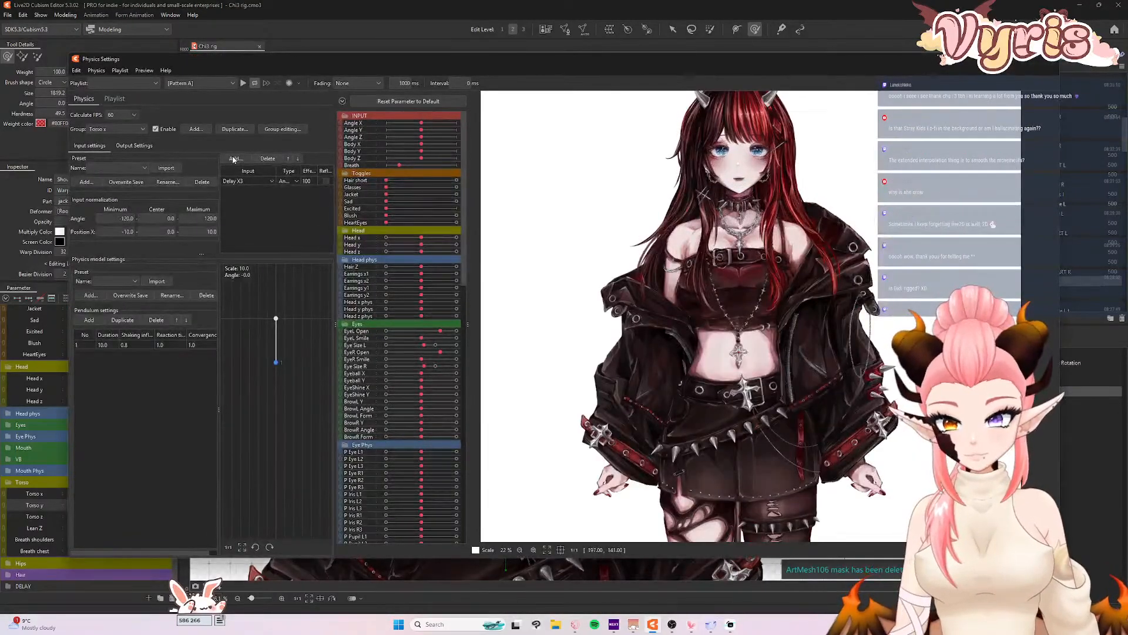
{"action": "left_click", "coordinate": [235, 129]}
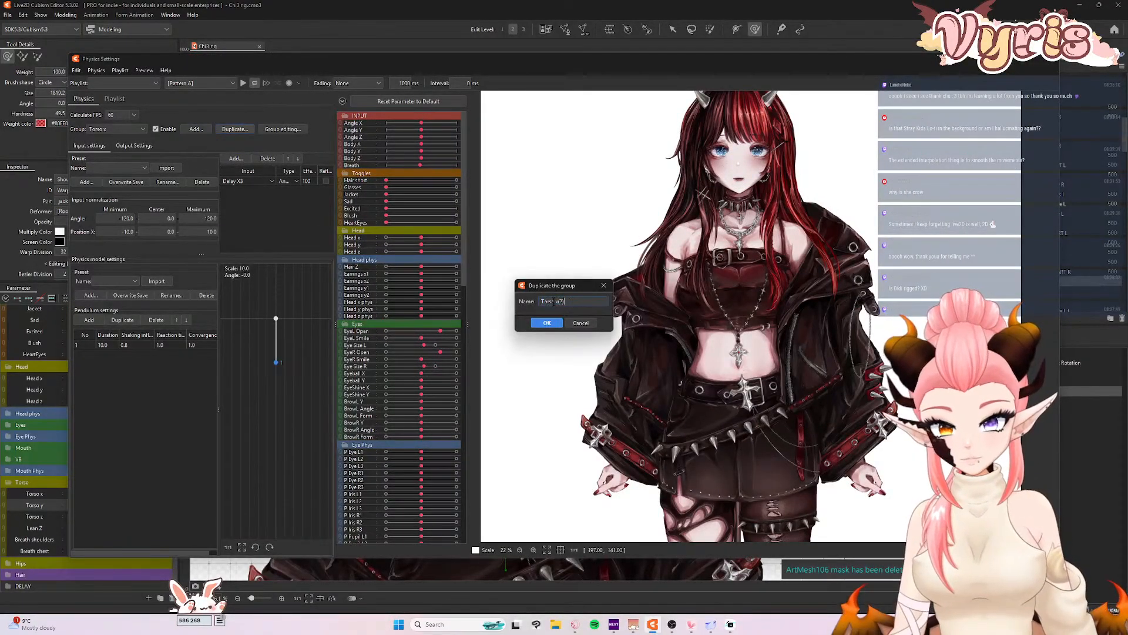
{"action": "left_click_drag", "start_coordinate": [556, 302], "coordinate": [603, 302]}
{"action": "type", "text": "y"}
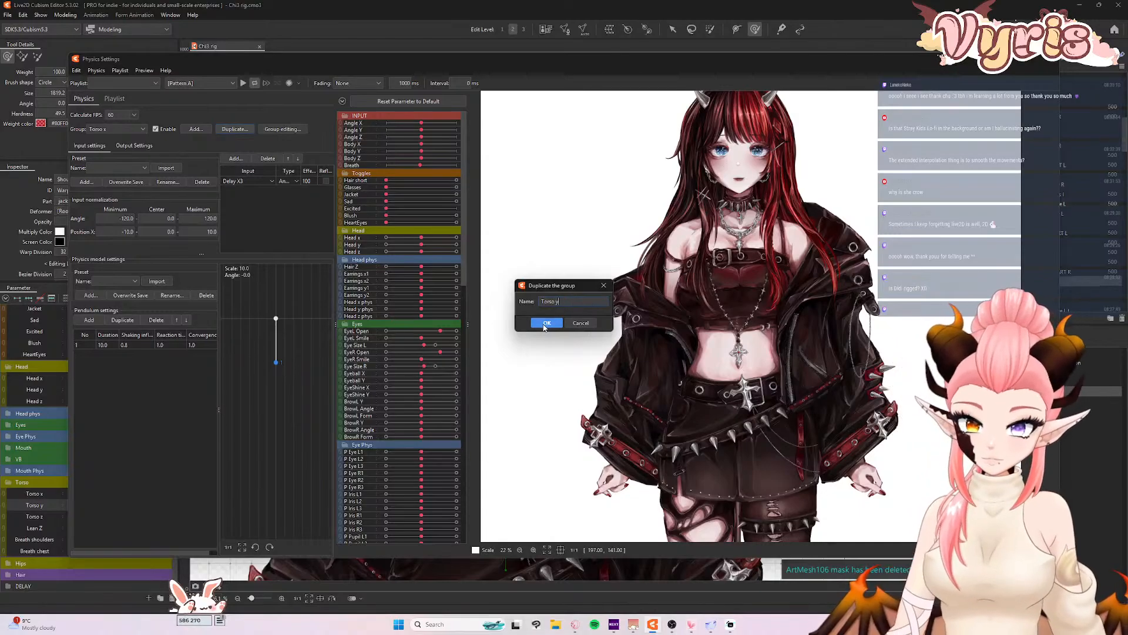
{"action": "left_click", "coordinate": [547, 322]}
- Set the Torso y physics group's input to Delay Y3 and its output to Torso y, and preview the vertical body motion
{"action": "left_click", "coordinate": [267, 181]}
{"action": "scroll", "coordinate": [259, 253], "scroll_direction": "down", "scroll_amount": 10}
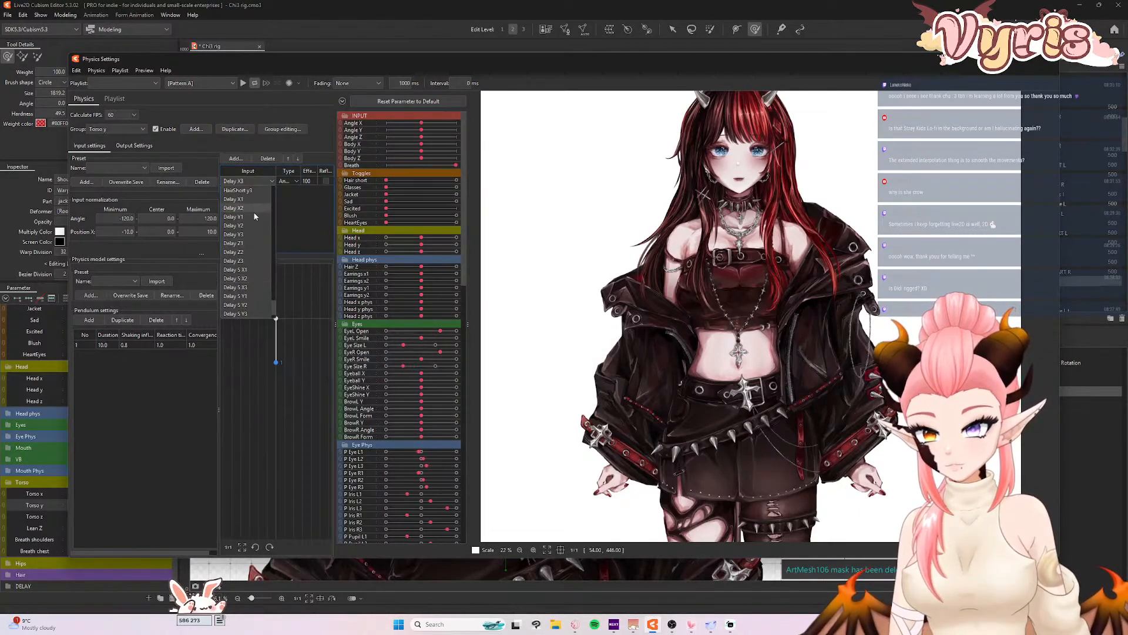
{"action": "left_click", "coordinate": [246, 234]}
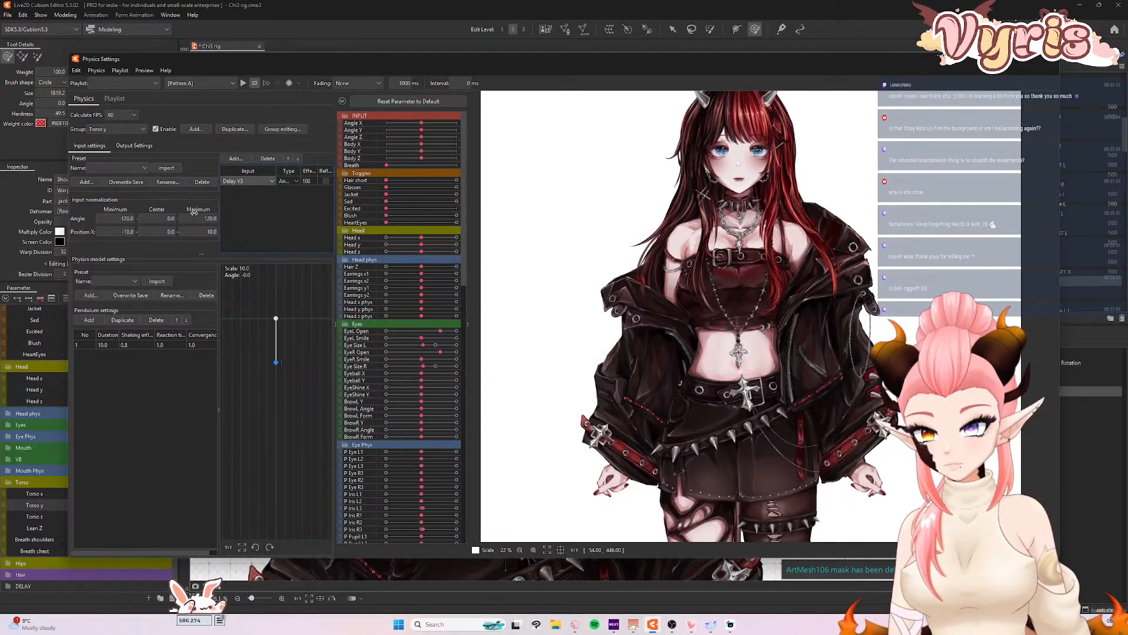
{"action": "left_click", "coordinate": [134, 145]}
{"action": "left_click", "coordinate": [160, 183]}
{"action": "left_click_drag", "start_coordinate": [164, 202], "coordinate": [146, 280]}
{"action": "left_click", "coordinate": [112, 215]}
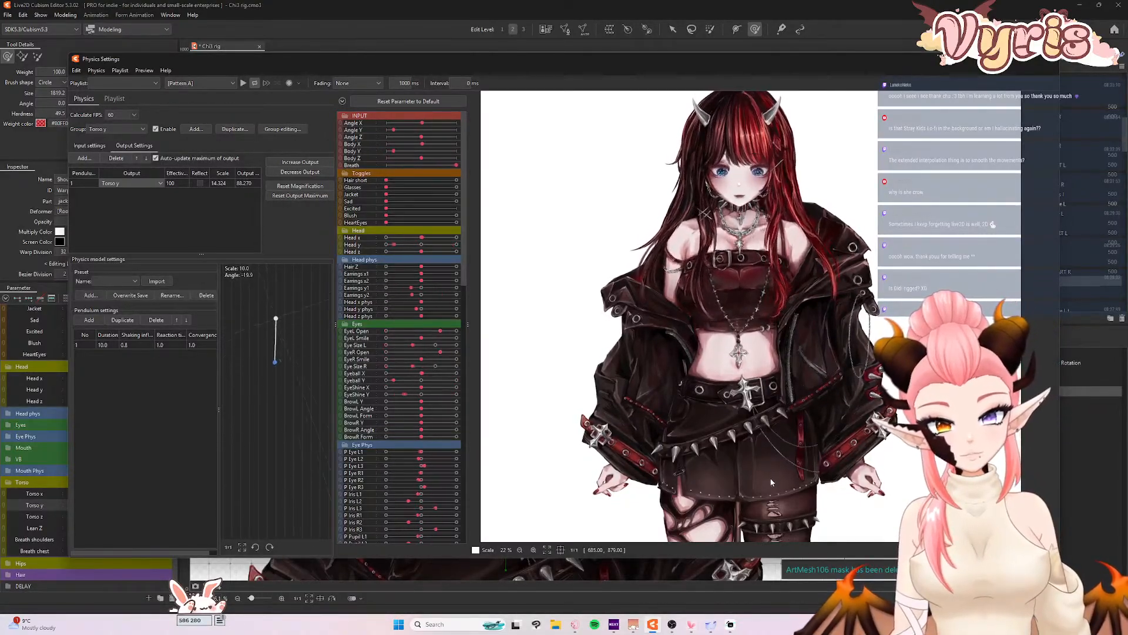
{"action": "left_click_drag", "start_coordinate": [798, 109], "coordinate": [791, 540]}
{"action": "left_click", "coordinate": [1050, 59]}
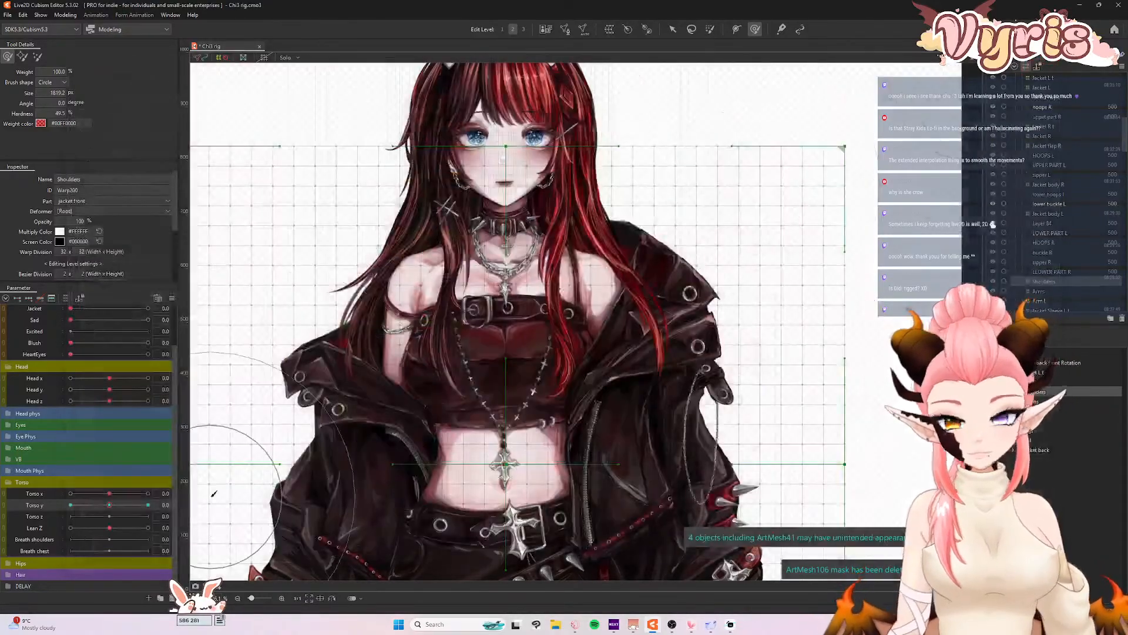
- Touch up the neck and chest area of the Shoulders deformer at Torso y 30 with a smaller brush and reset Torso y to 0
{"action": "left_click_drag", "start_coordinate": [111, 505], "coordinate": [152, 506]}
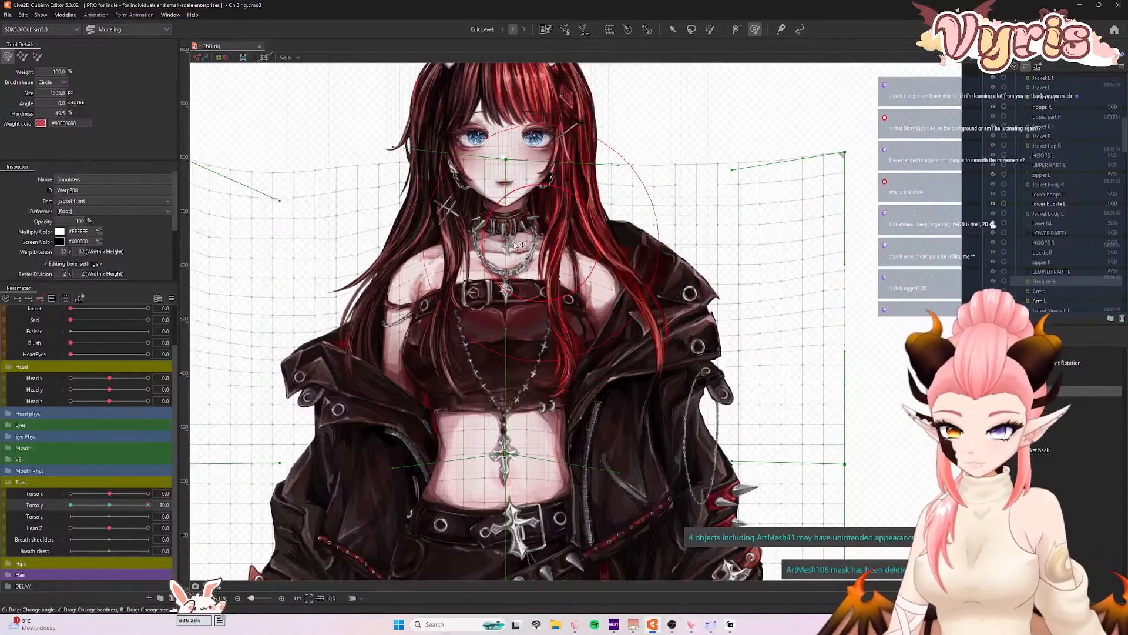
{"action": "left_click_drag", "start_coordinate": [517, 229], "coordinate": [438, 223]}
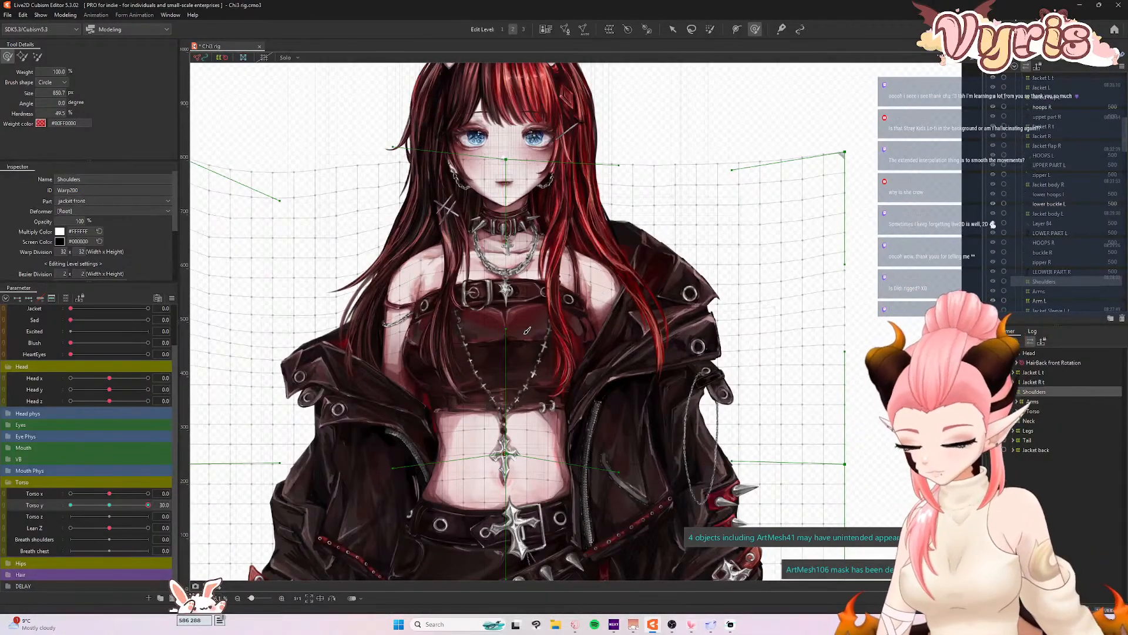
{"action": "mouse_move", "coordinate": [147, 505]}
{"action": "left_mouse_down"}
{"action": "mouse_move", "coordinate": [53, 525]}
{"action": "mouse_move", "coordinate": [156, 504]}
{"action": "left_mouse_up"}
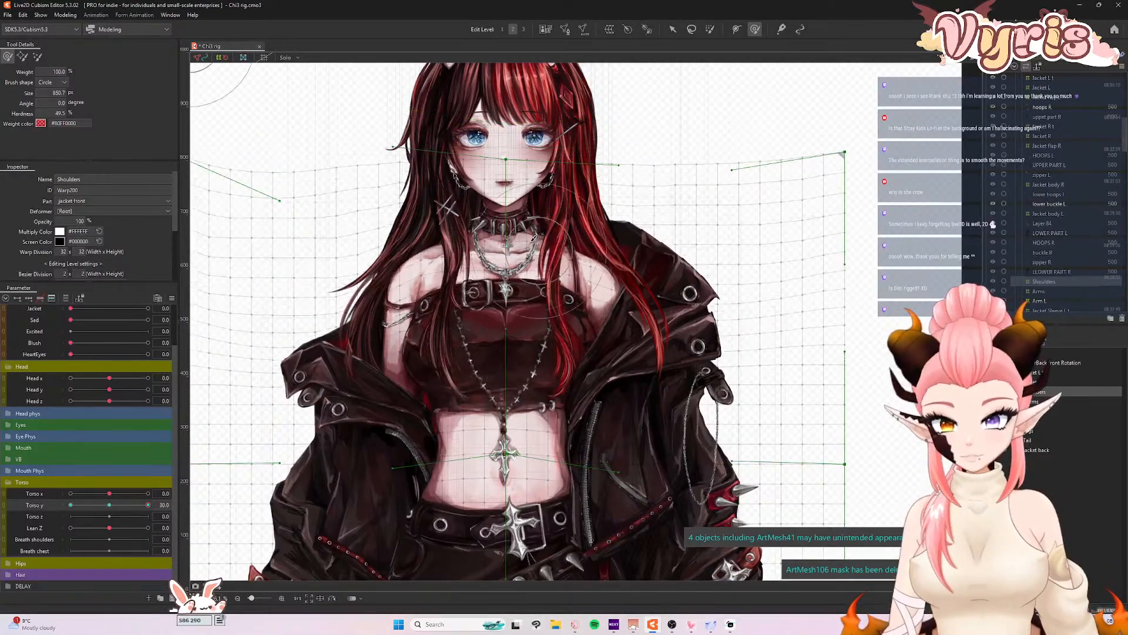
{"action": "mouse_move", "coordinate": [496, 281]}
{"action": "left_mouse_down"}
{"action": "mouse_move", "coordinate": [478, 276]}
{"action": "mouse_move", "coordinate": [513, 292]}
{"action": "left_mouse_up"}
{"action": "left_click", "coordinate": [109, 505]}
- Preview the updated torso motion on the full figure in the physics settings and return to the model
{"action": "left_click", "coordinate": [66, 14]}
{"action": "left_click", "coordinate": [108, 211]}
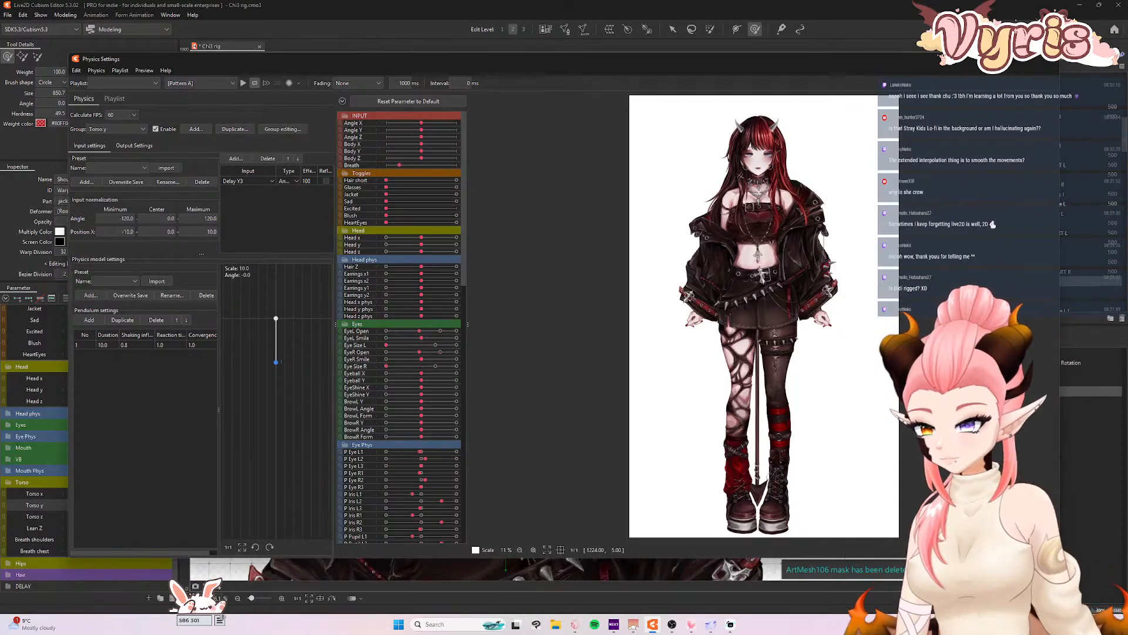
{"action": "left_click", "coordinate": [1053, 59]}
{"action": "scroll", "coordinate": [571, 300], "scroll_direction": "down", "scroll_amount": 3}
{"action": "scroll", "coordinate": [505, 241], "scroll_direction": "up", "scroll_amount": 3}
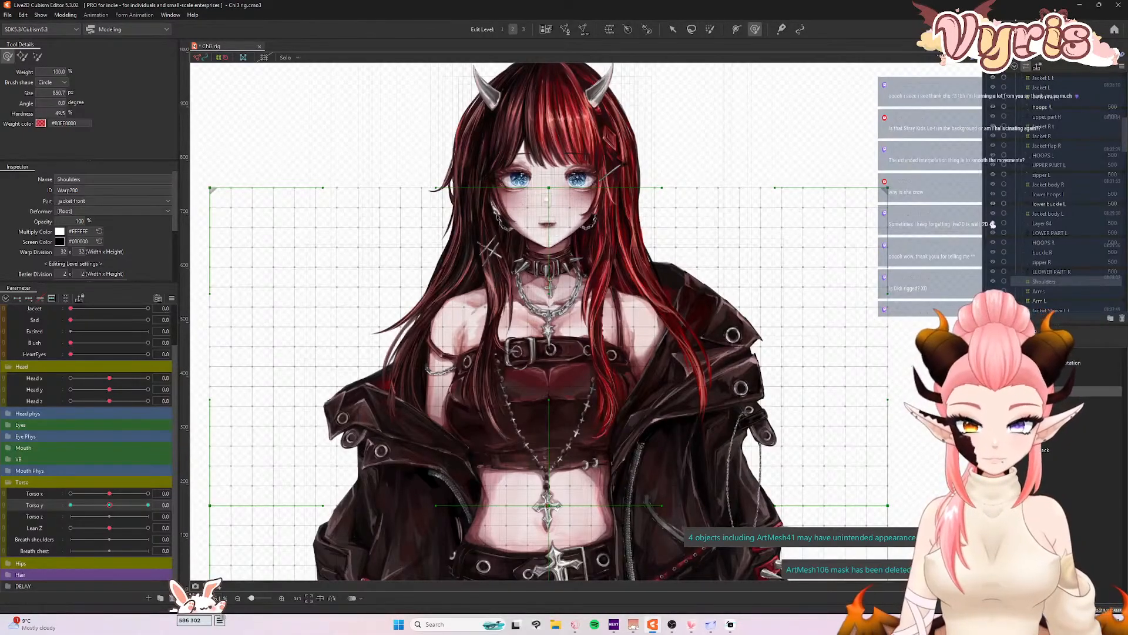
- Check which parameters the Neck deformer uses and preview the chest and neck motion up close with physics
{"action": "left_click", "coordinate": [1040, 420]}
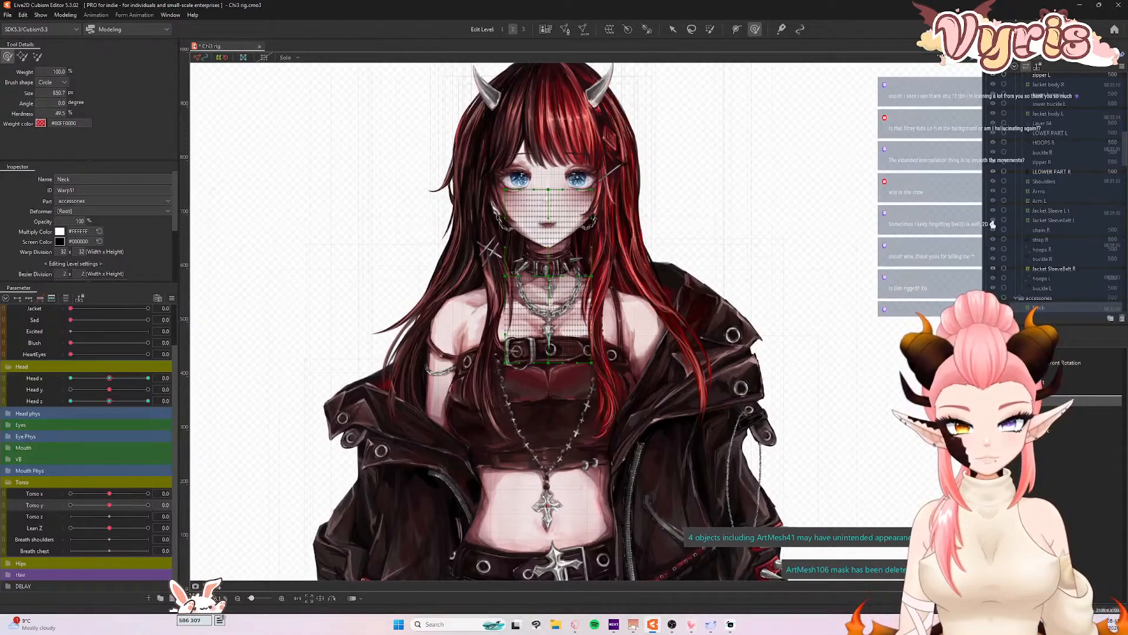
{"action": "left_click", "coordinate": [1025, 391]}
{"action": "left_click", "coordinate": [65, 15]}
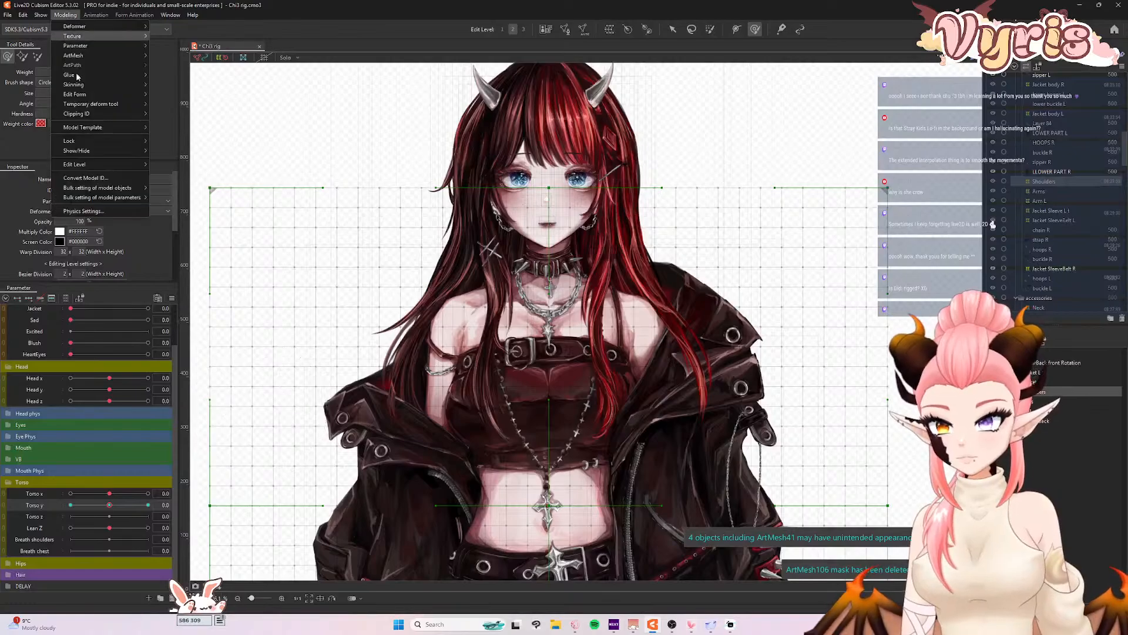
{"action": "left_click", "coordinate": [88, 214]}
{"action": "scroll", "coordinate": [787, 182], "scroll_direction": "up", "scroll_amount": 2}
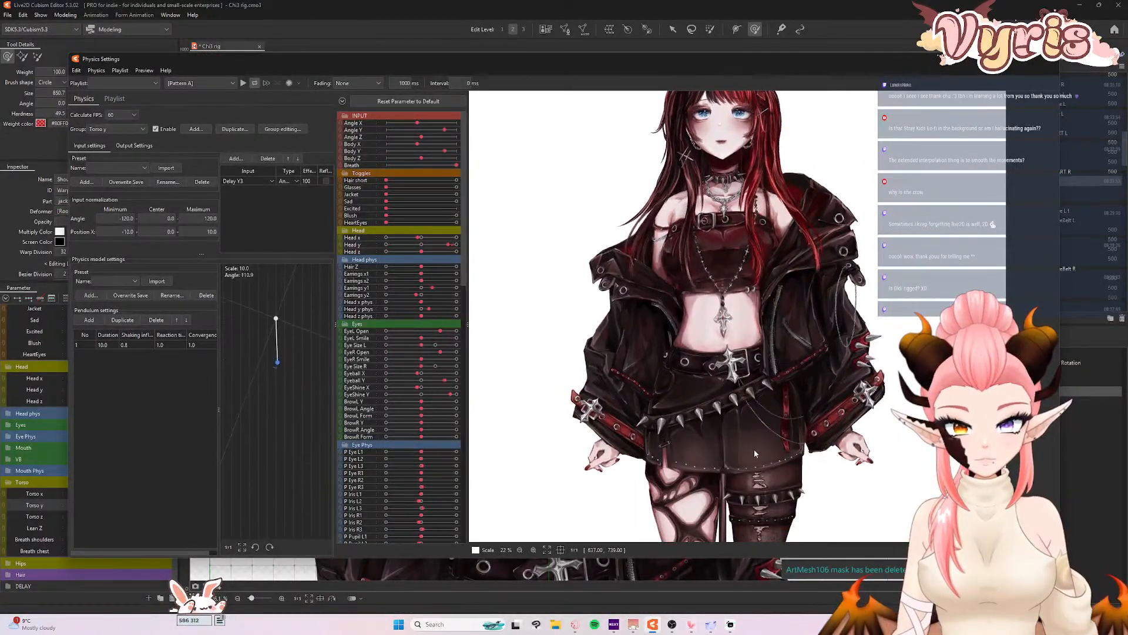
{"action": "left_click", "coordinate": [1050, 59]}
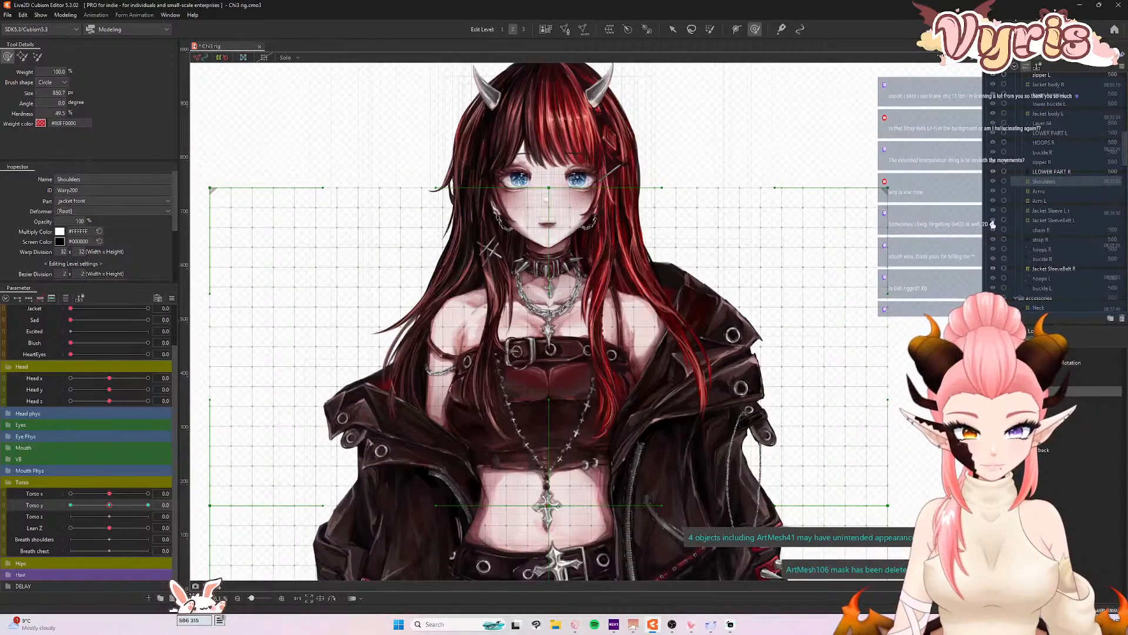
- Key the Necklace top deformer on Torso y, shifting the necklace to follow the chest at 30 and -30, and reset Torso y to 0
{"action": "double_click", "coordinate": [1011, 420]}
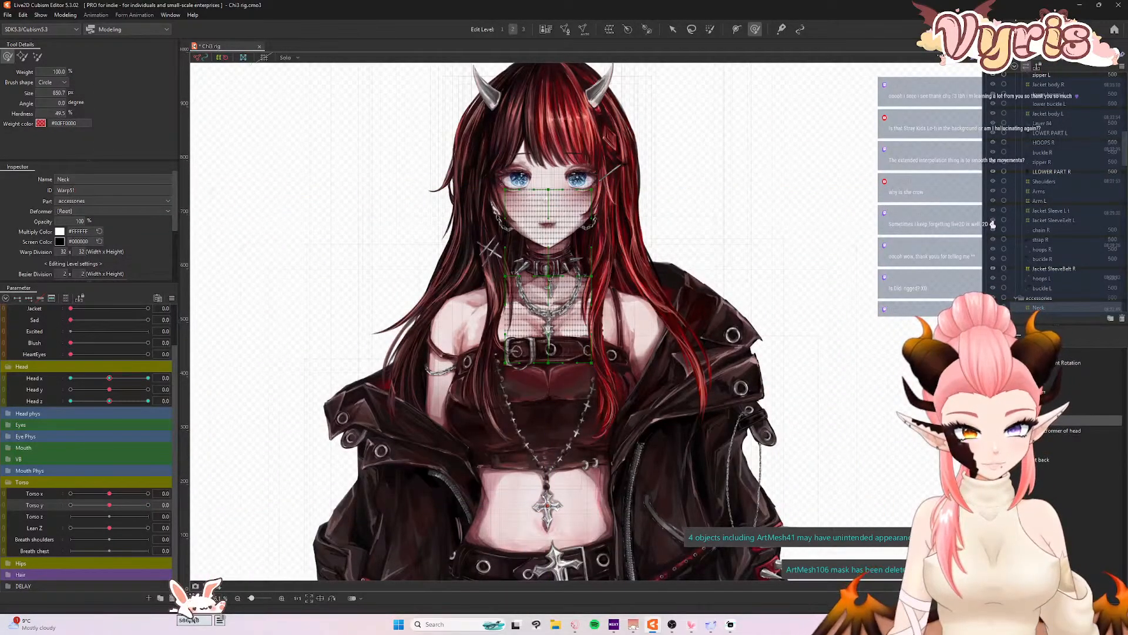
{"action": "left_click", "coordinate": [1012, 392]}
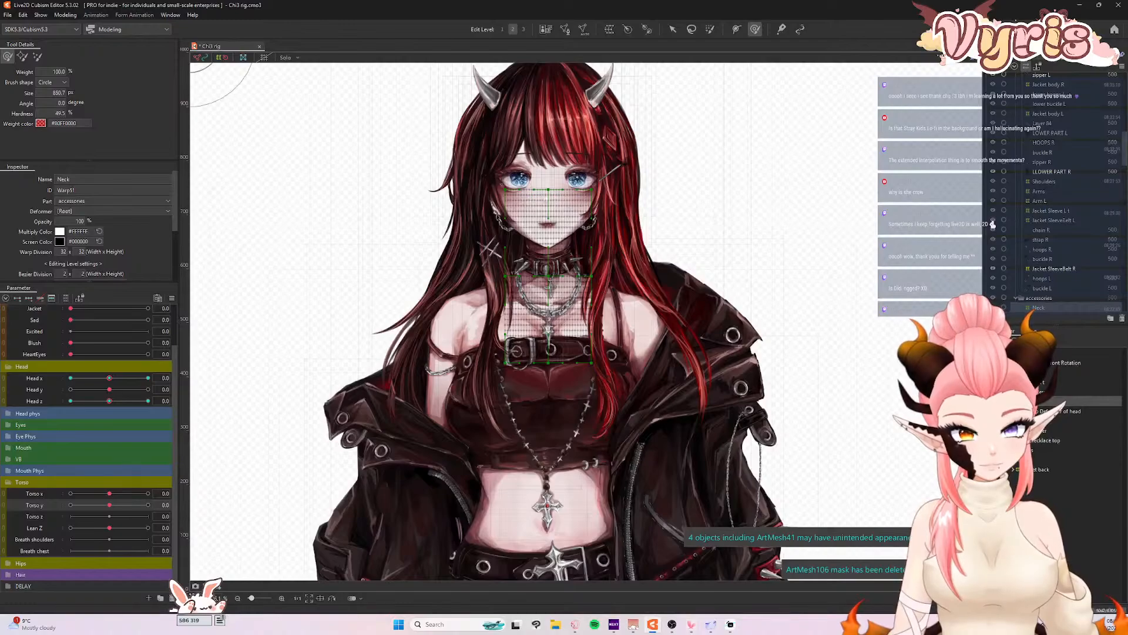
{"action": "left_click", "coordinate": [1043, 442]}
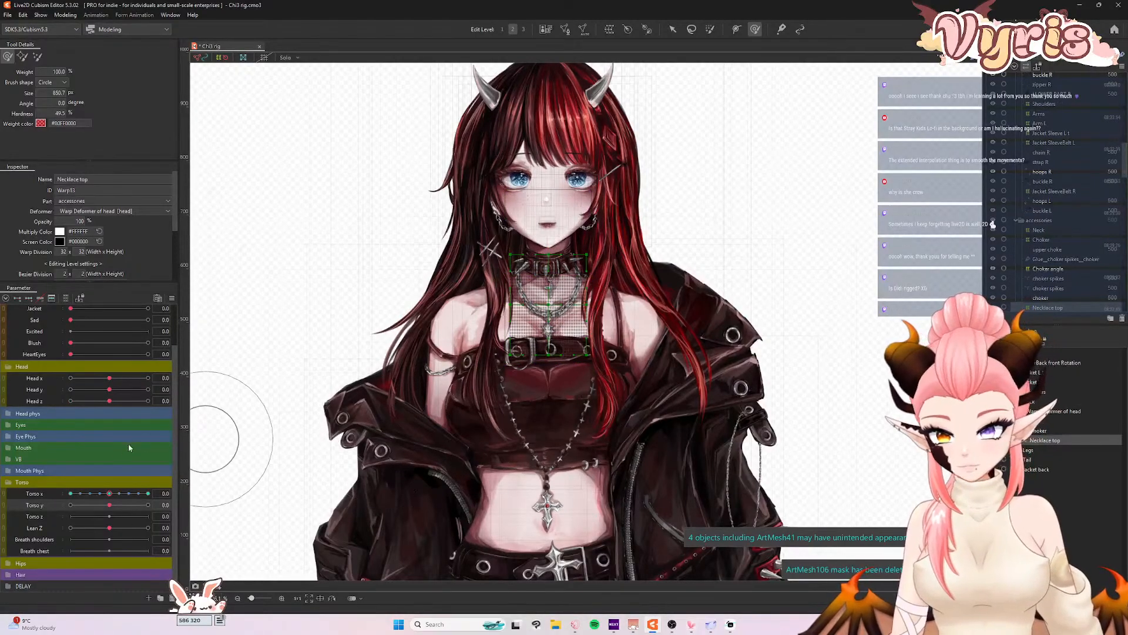
{"action": "left_click_drag", "start_coordinate": [110, 503], "coordinate": [147, 505]}
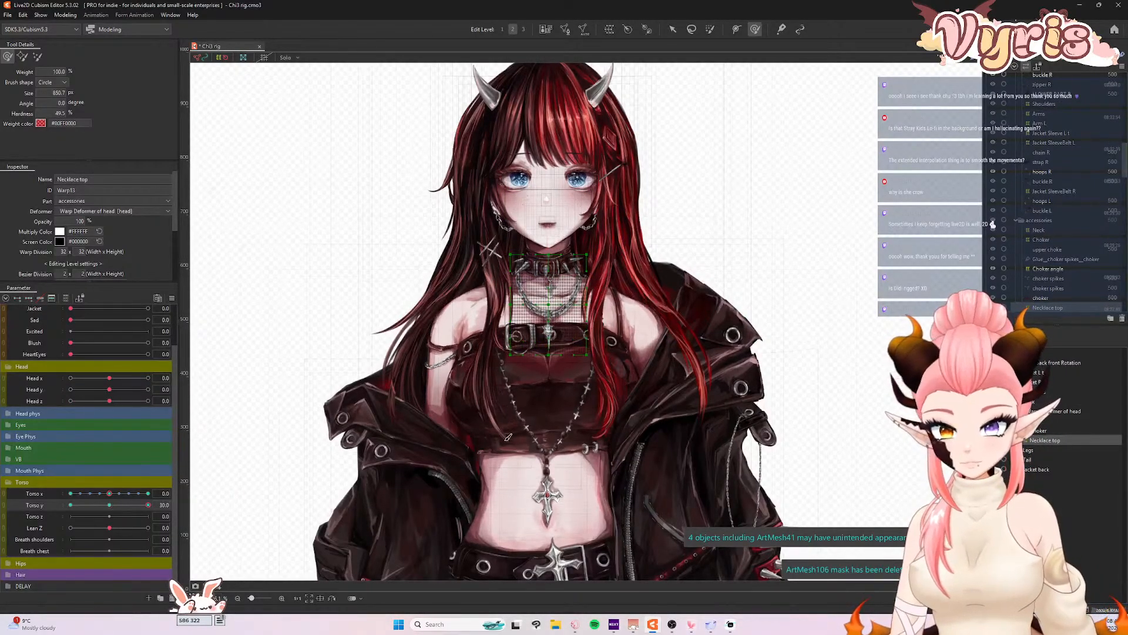
{"action": "left_click_drag", "start_coordinate": [550, 341], "coordinate": [550, 333]}
{"action": "mouse_move", "coordinate": [146, 505]}
{"action": "left_mouse_down"}
{"action": "mouse_move", "coordinate": [109, 515]}
{"action": "mouse_move", "coordinate": [186, 502]}
{"action": "mouse_move", "coordinate": [71, 504]}
{"action": "left_mouse_up"}
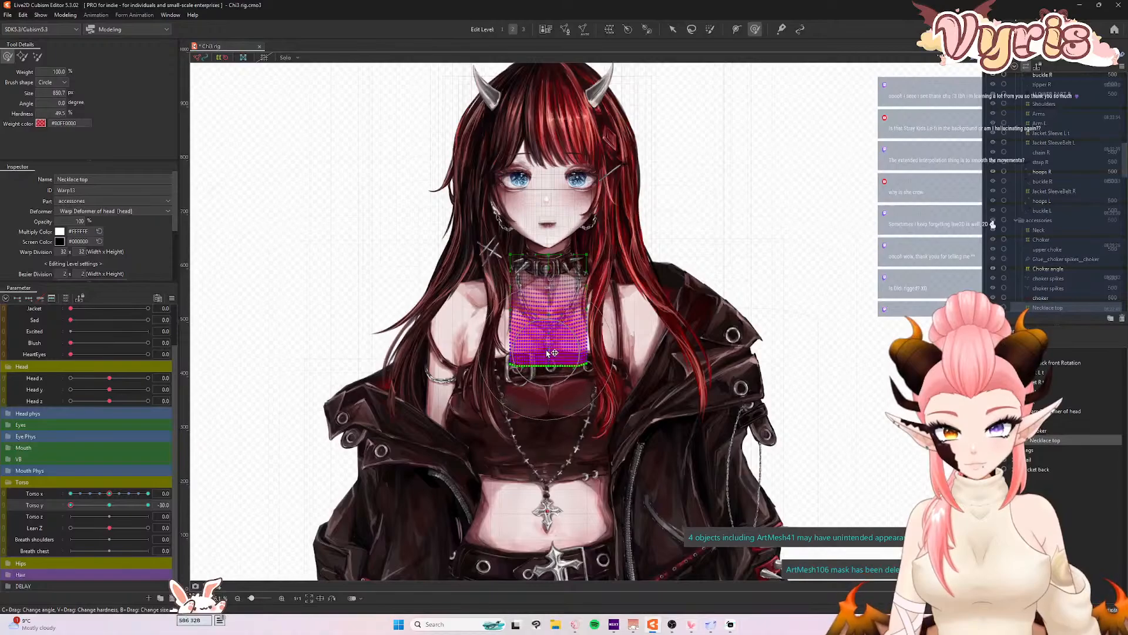
{"action": "left_click_drag", "start_coordinate": [71, 505], "coordinate": [248, 496]}
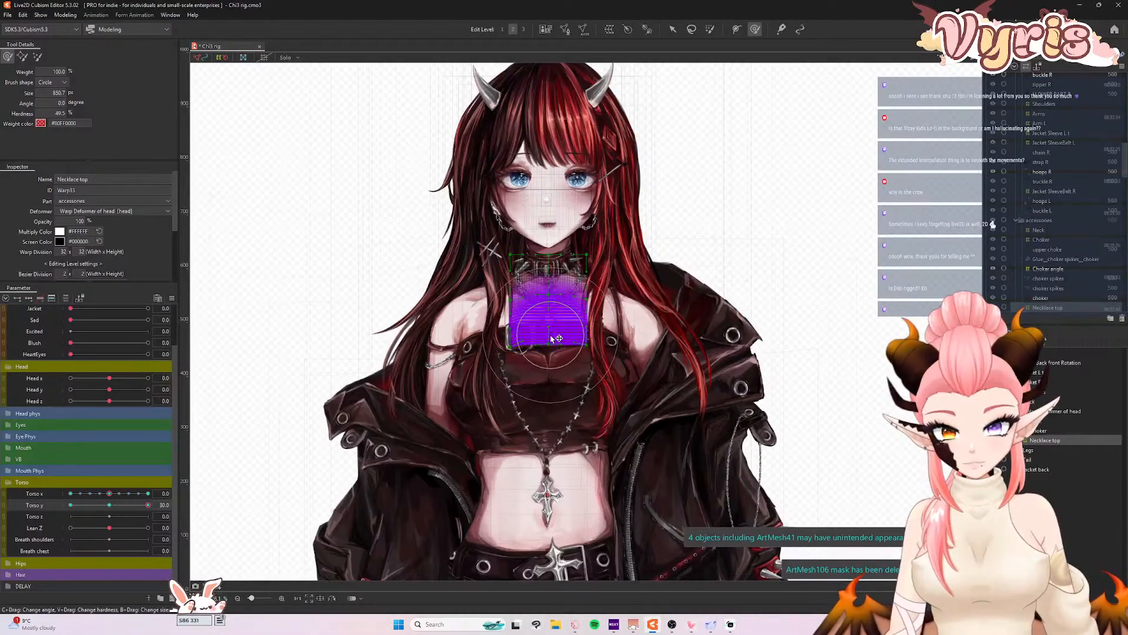
{"action": "left_click", "coordinate": [109, 504]}
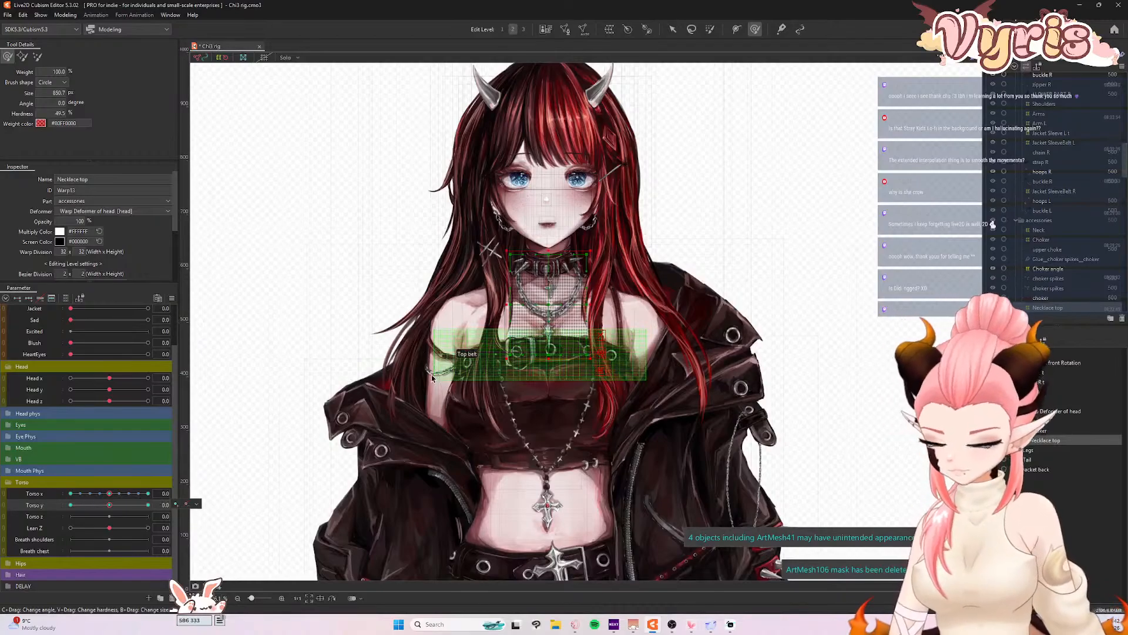
- Synthesize the corner keyforms of the Necklace top deformer with Torso x as parameter 1 and Torso y as parameter 2
{"action": "key", "text": "ctrl+4"}
{"action": "left_click", "coordinate": [546, 248]}
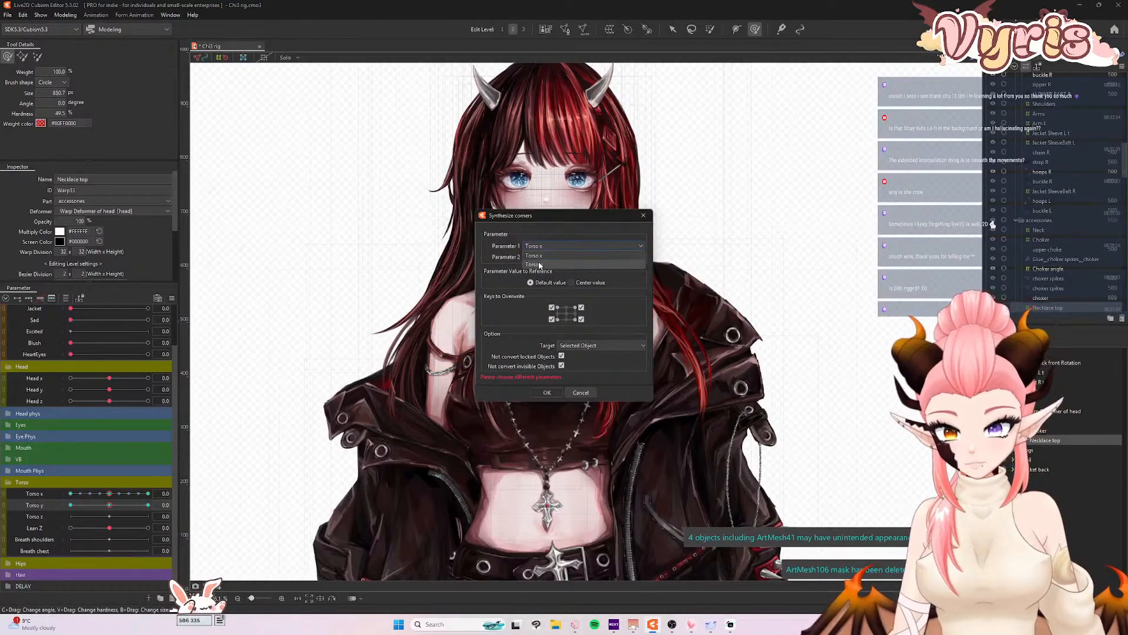
{"action": "left_click", "coordinate": [553, 255]}
{"action": "left_click", "coordinate": [545, 257]}
{"action": "left_click", "coordinate": [543, 276]}
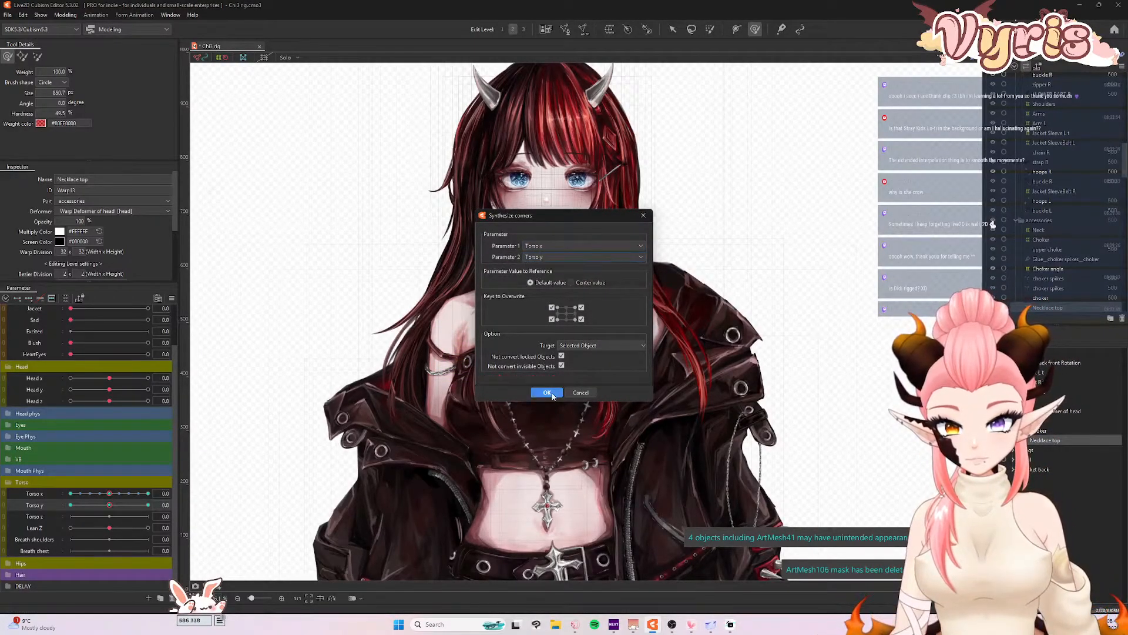
{"action": "left_click", "coordinate": [547, 393]}
- Save the model, then preview the necklace and torso motion on the upper body in the physics settings and return to the model
{"action": "left_click", "coordinate": [8, 15]}
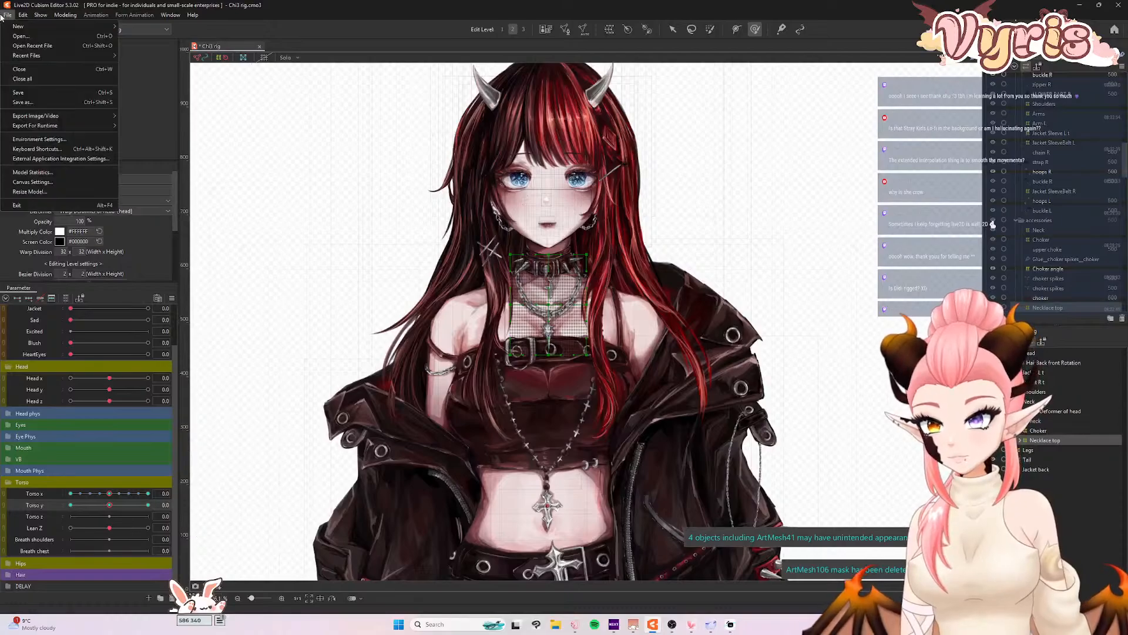
{"action": "left_click", "coordinate": [19, 93]}
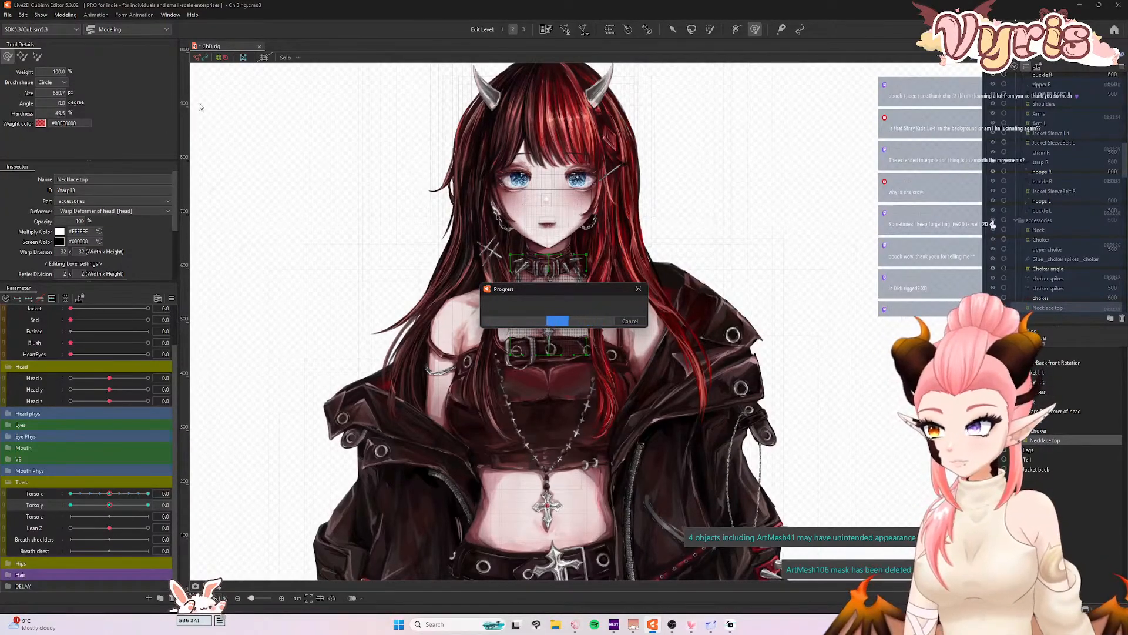
{"action": "left_click", "coordinate": [65, 16]}
{"action": "left_click", "coordinate": [88, 219]}
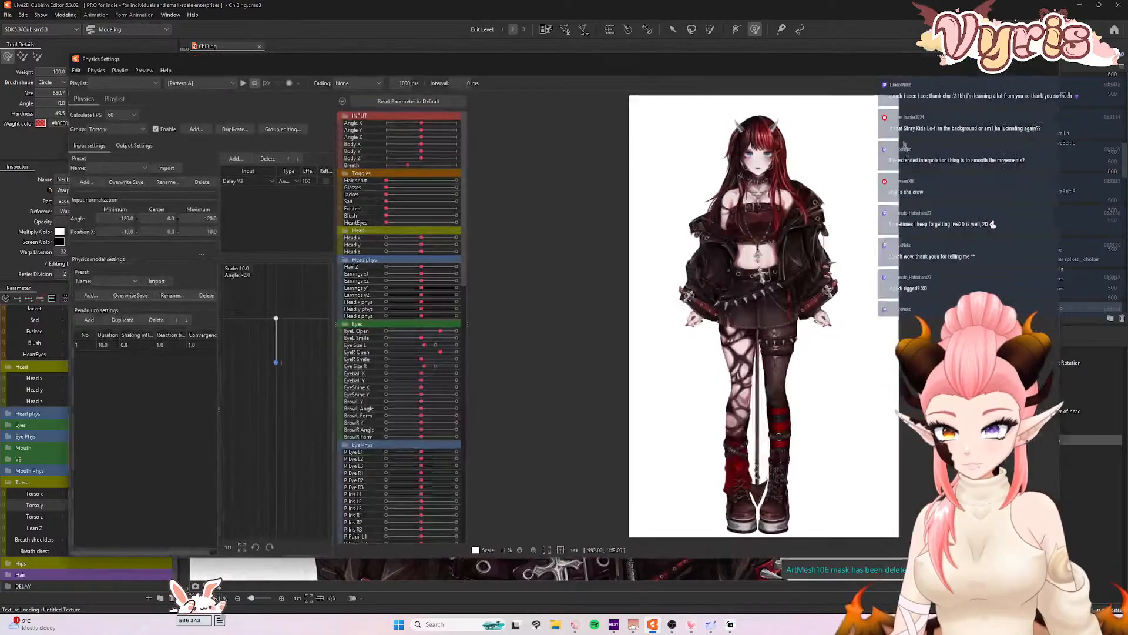
{"action": "scroll", "coordinate": [780, 117], "scroll_direction": "up", "scroll_amount": 4}
{"action": "left_click_drag", "start_coordinate": [764, 197], "coordinate": [782, 72]}
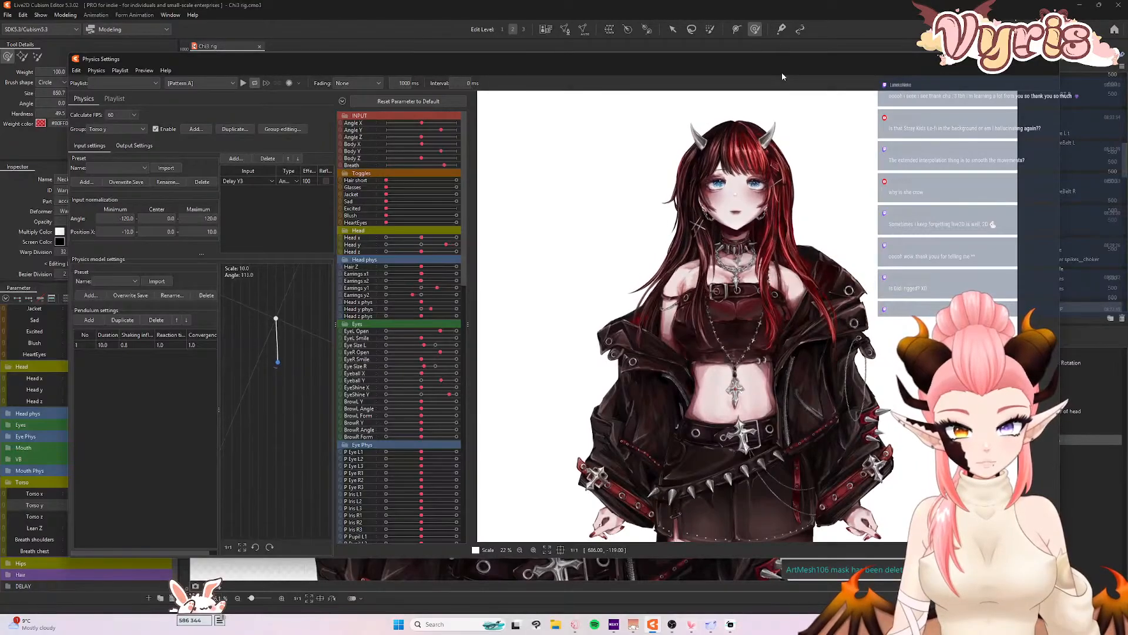
{"action": "left_click", "coordinate": [1050, 59]}
{"action": "scroll", "coordinate": [680, 219], "scroll_direction": "down", "scroll_amount": 5}
{"action": "scroll", "coordinate": [684, 261], "scroll_direction": "up", "scroll_amount": 3}
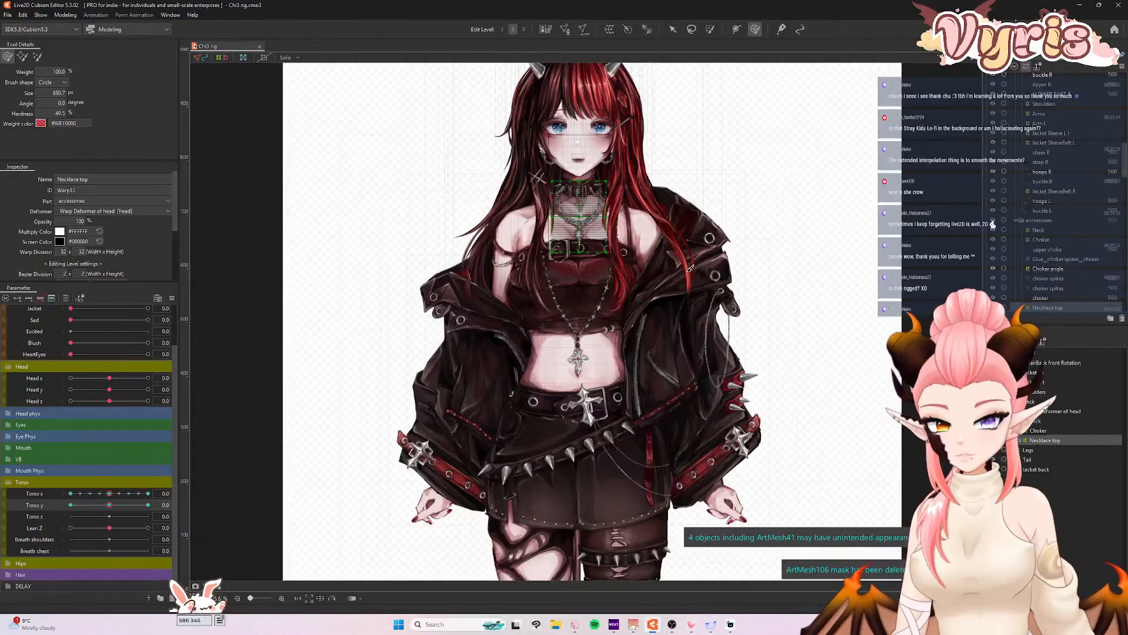
{"action": "scroll", "coordinate": [434, 146], "scroll_direction": "down", "scroll_amount": 3}
{"action": "left_click", "coordinate": [671, 29]}
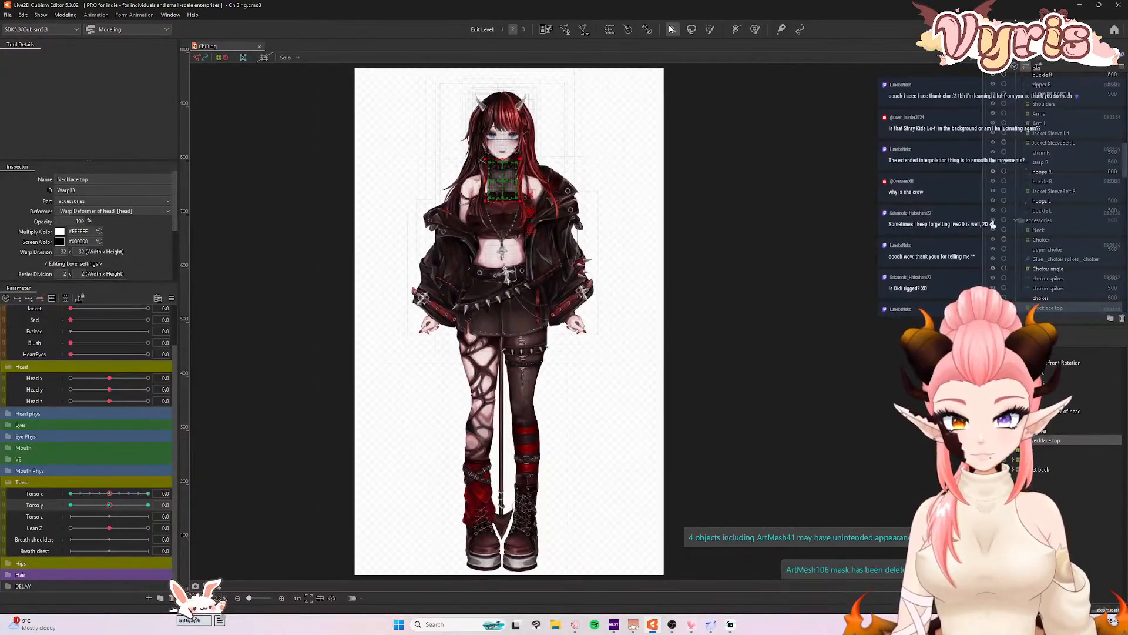
{"action": "scroll", "coordinate": [528, 196], "scroll_direction": "down", "scroll_amount": 3}
{"action": "scroll", "coordinate": [512, 161], "scroll_direction": "up", "scroll_amount": 3}
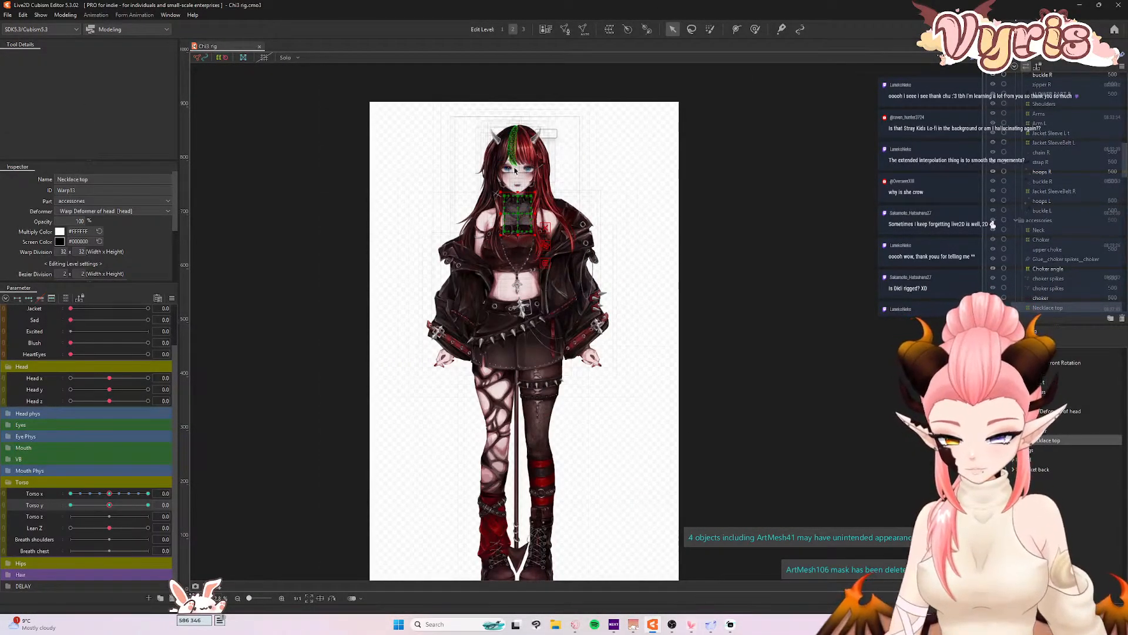
{"action": "scroll", "coordinate": [511, 167], "scroll_direction": "up", "scroll_amount": 2}
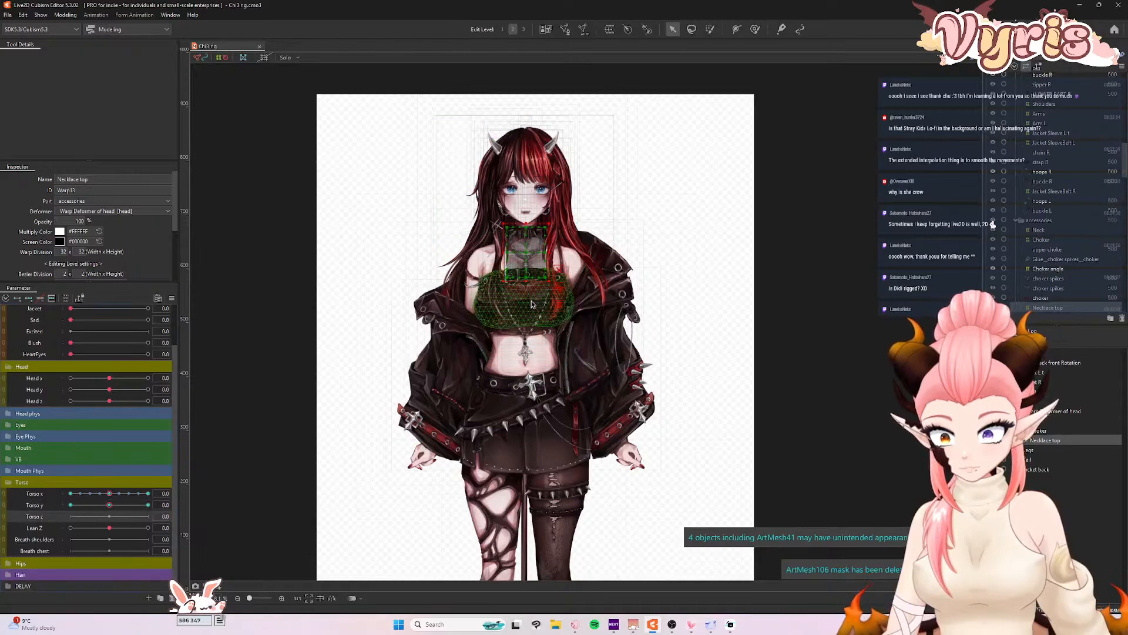
{"action": "scroll", "coordinate": [529, 301], "scroll_direction": "down", "scroll_amount": 2}
{"action": "scroll", "coordinate": [556, 329], "scroll_direction": "up", "scroll_amount": 2}
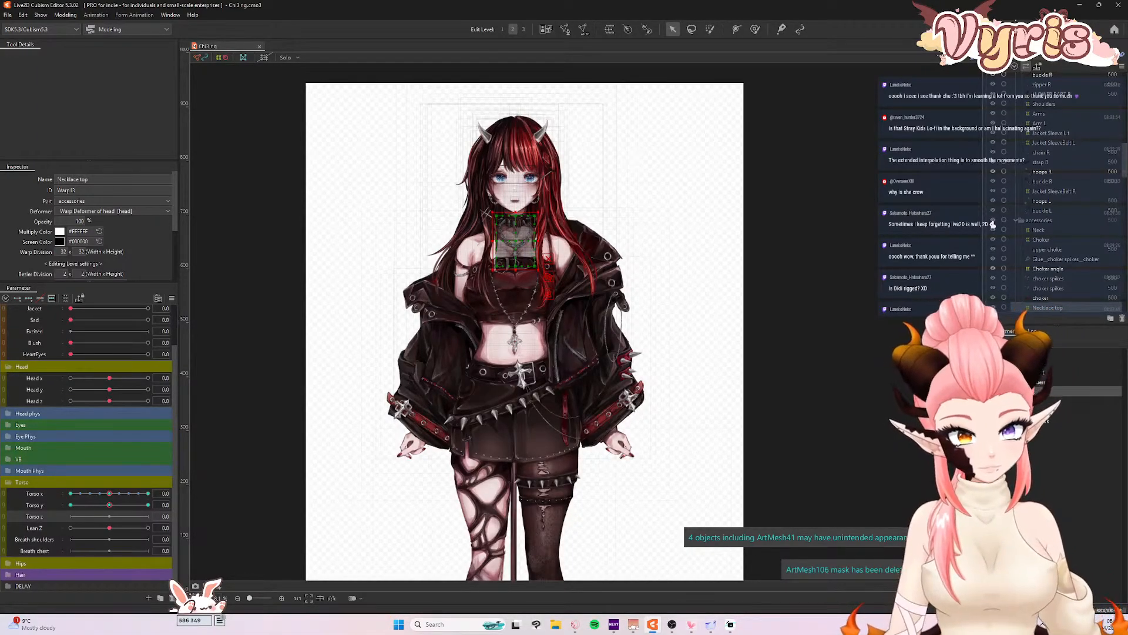
- Create a 32 x 32 warp deformer named Body rotation as parent of the head, jacket, shoulders, neck and jacket back deformers
{"action": "left_click", "coordinate": [1037, 353]}
{"action": "left_click", "coordinate": [1036, 362], "text": "ctrl"}
{"action": "left_click", "coordinate": [1036, 372], "text": "ctrl"}
{"action": "left_click", "coordinate": [1036, 382], "text": "ctrl"}
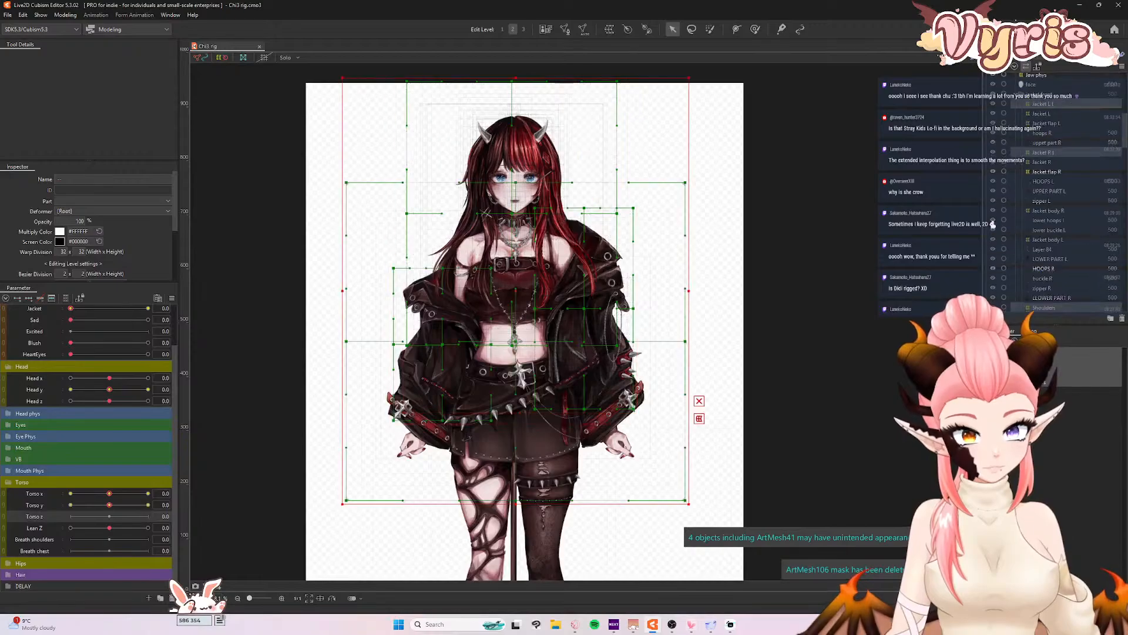
{"action": "left_click", "coordinate": [1037, 392], "text": "ctrl"}
{"action": "left_click", "coordinate": [1039, 421], "text": "ctrl"}
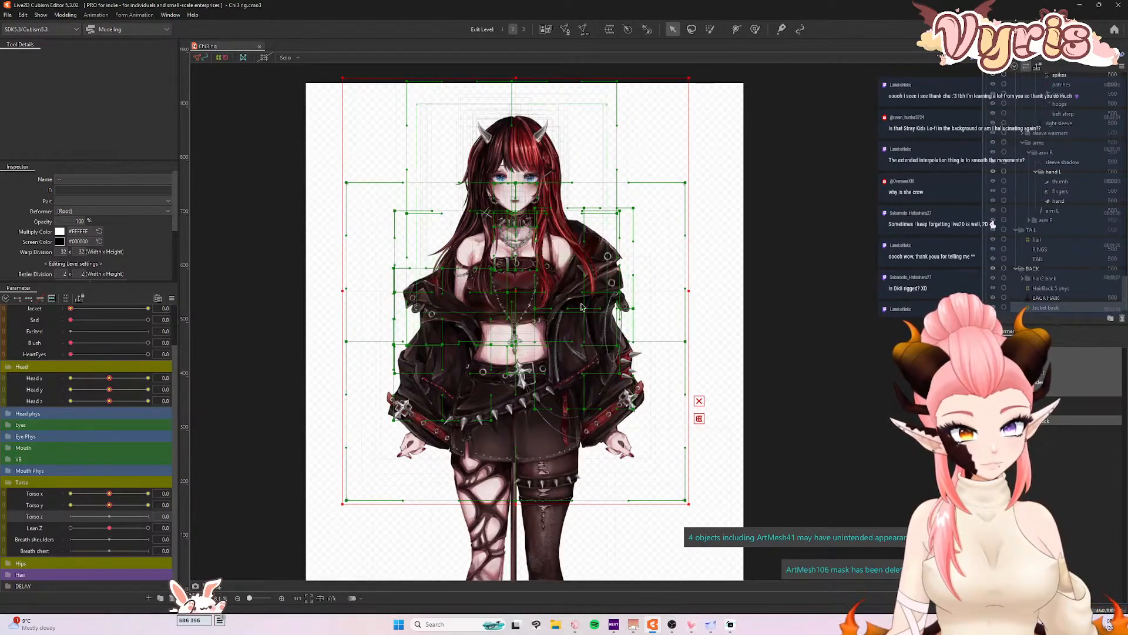
{"action": "scroll", "coordinate": [534, 280], "scroll_direction": "down", "scroll_amount": 3}
{"action": "scroll", "coordinate": [538, 283], "scroll_direction": "up", "scroll_amount": 2}
{"action": "left_click", "coordinate": [610, 30]}
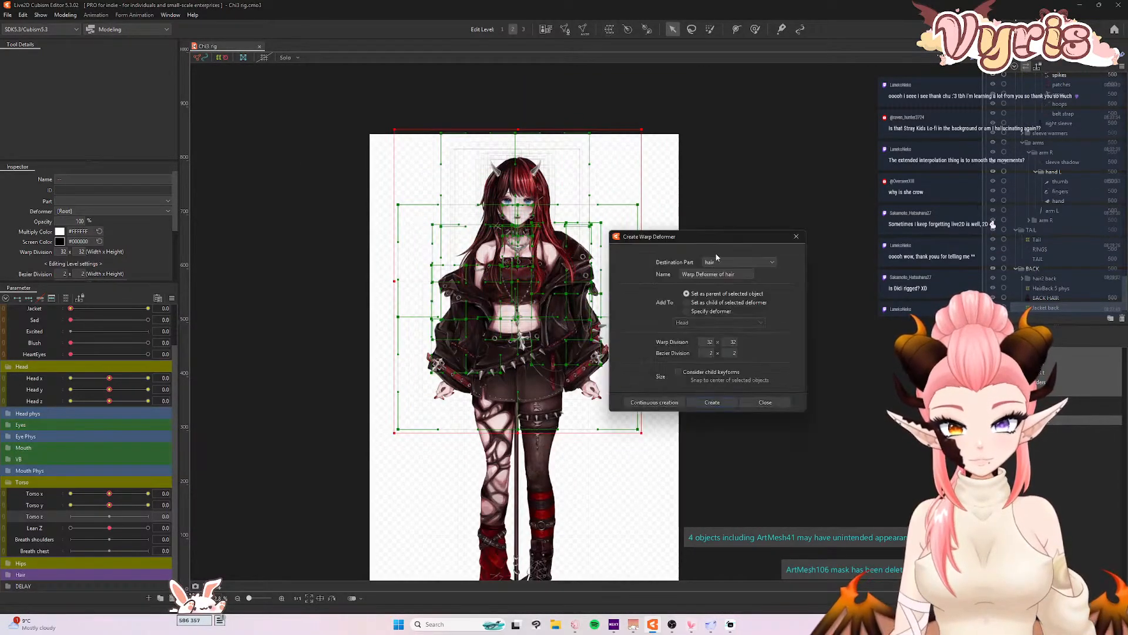
{"action": "left_click_drag", "start_coordinate": [719, 243], "coordinate": [795, 242]}
{"action": "triple_click", "coordinate": [817, 274]}
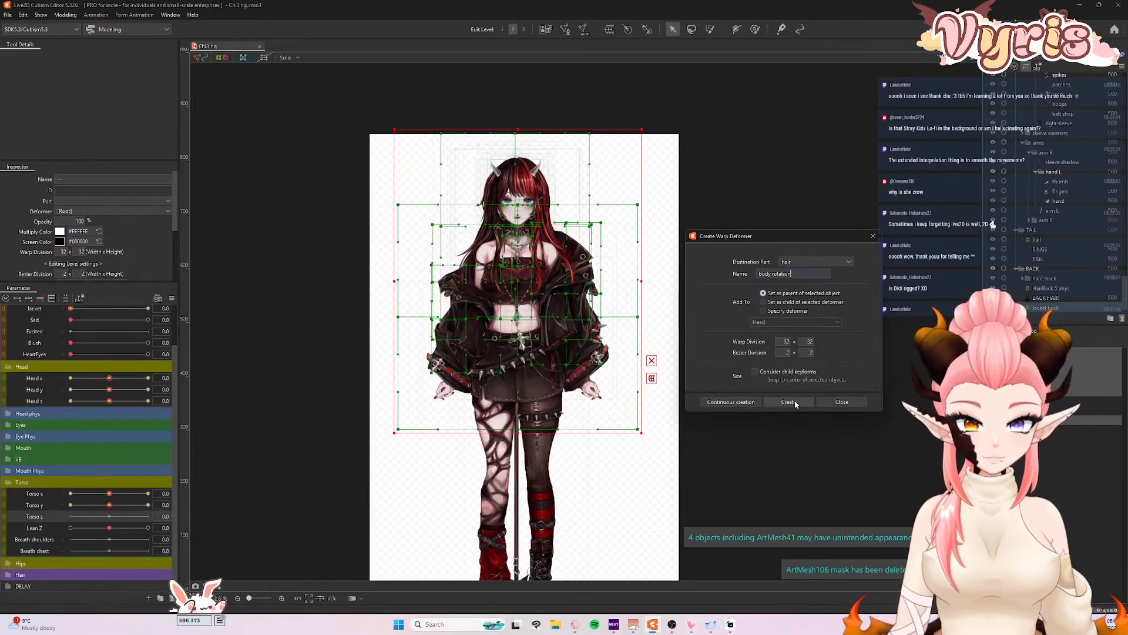
{"action": "key", "text": "Return"}
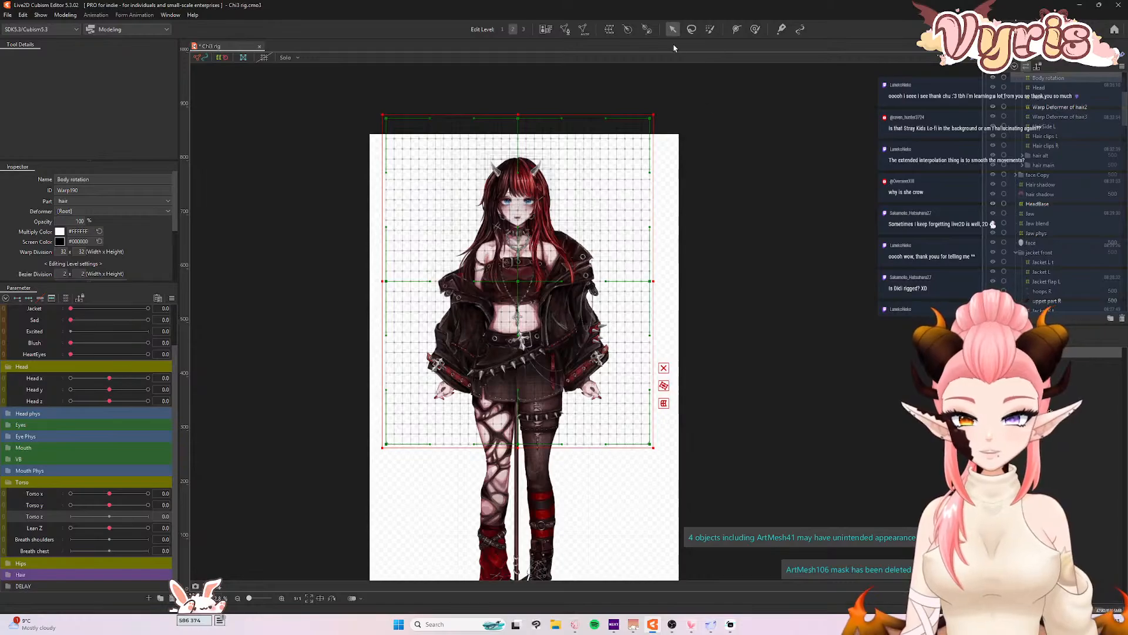
- Key the Body rotation deformer on Torso z and brush-select its grid points from the waist up at Torso z -30
{"action": "left_click", "coordinate": [649, 31]}
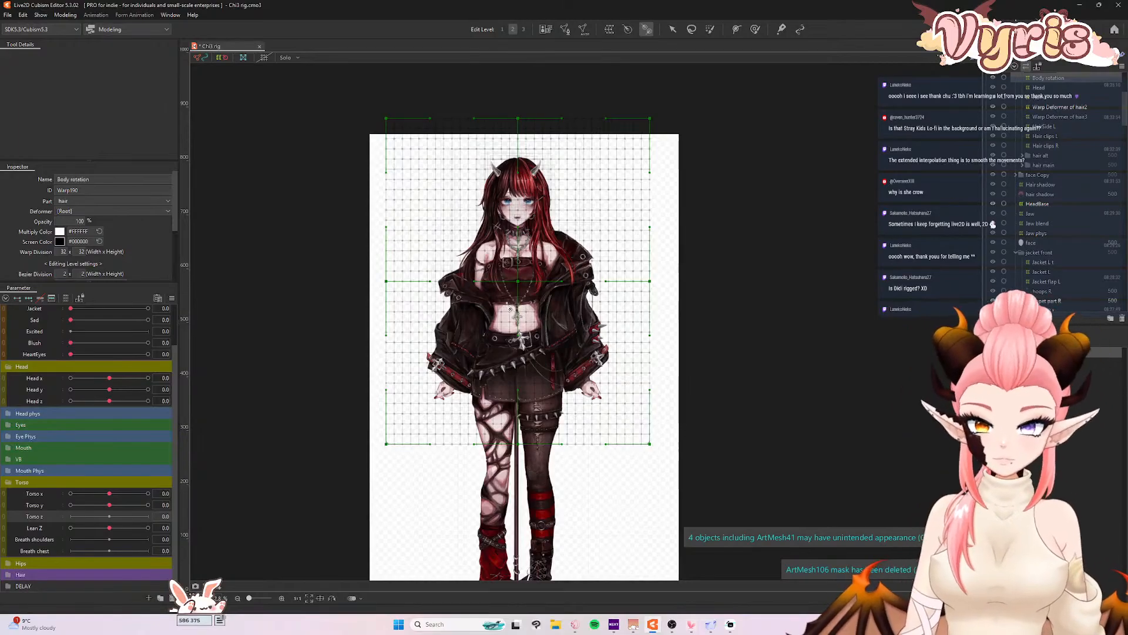
{"action": "left_click", "coordinate": [674, 29]}
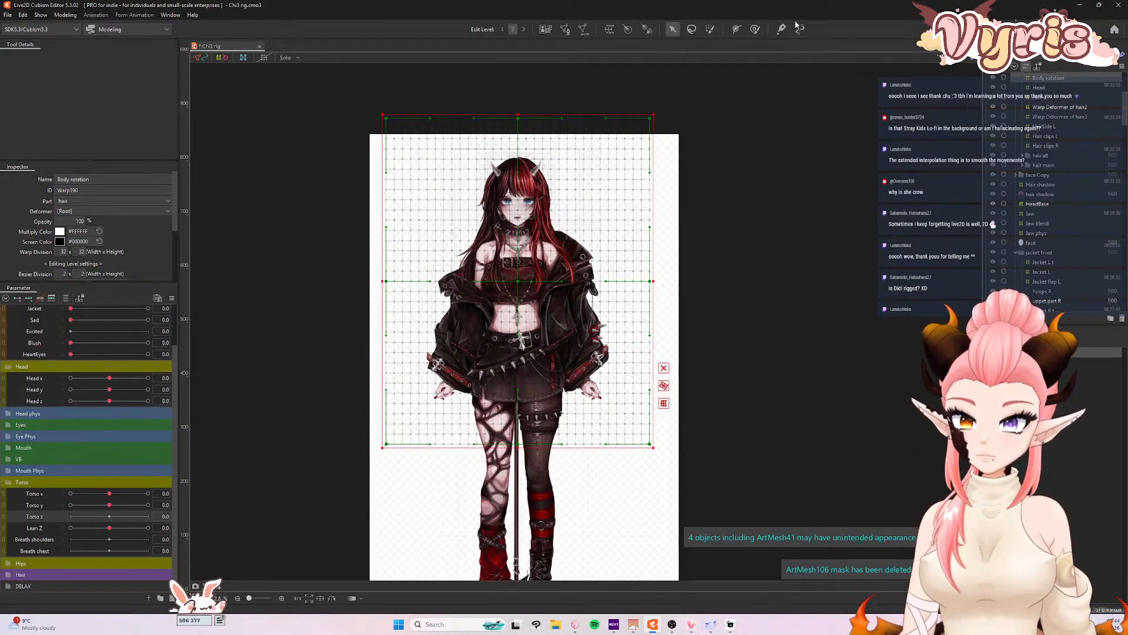
{"action": "left_click", "coordinate": [710, 29]}
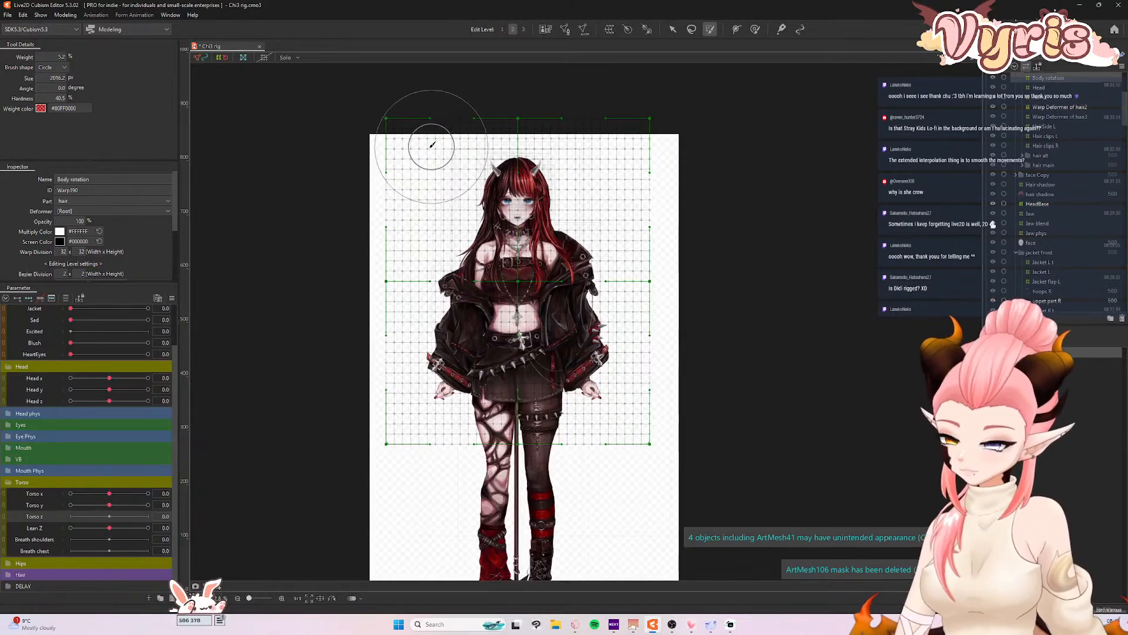
{"action": "left_click", "coordinate": [70, 517]}
{"action": "left_click_drag", "start_coordinate": [448, 146], "coordinate": [541, 138]}
{"action": "mouse_move", "coordinate": [418, 133]}
{"action": "left_mouse_down"}
{"action": "mouse_move", "coordinate": [539, 141]}
{"action": "mouse_move", "coordinate": [432, 142]}
{"action": "mouse_move", "coordinate": [580, 129]}
{"action": "mouse_move", "coordinate": [401, 114]}
{"action": "mouse_move", "coordinate": [338, 129]}
{"action": "mouse_move", "coordinate": [460, 132]}
{"action": "mouse_move", "coordinate": [337, 159]}
{"action": "mouse_move", "coordinate": [345, 134]}
{"action": "mouse_move", "coordinate": [348, 161]}
{"action": "mouse_move", "coordinate": [423, 185]}
{"action": "mouse_move", "coordinate": [660, 214]}
{"action": "mouse_move", "coordinate": [425, 214]}
{"action": "mouse_move", "coordinate": [432, 220]}
{"action": "mouse_move", "coordinate": [405, 215]}
{"action": "mouse_move", "coordinate": [412, 209]}
{"action": "mouse_move", "coordinate": [269, 206]}
{"action": "mouse_move", "coordinate": [589, 199]}
{"action": "left_mouse_up"}
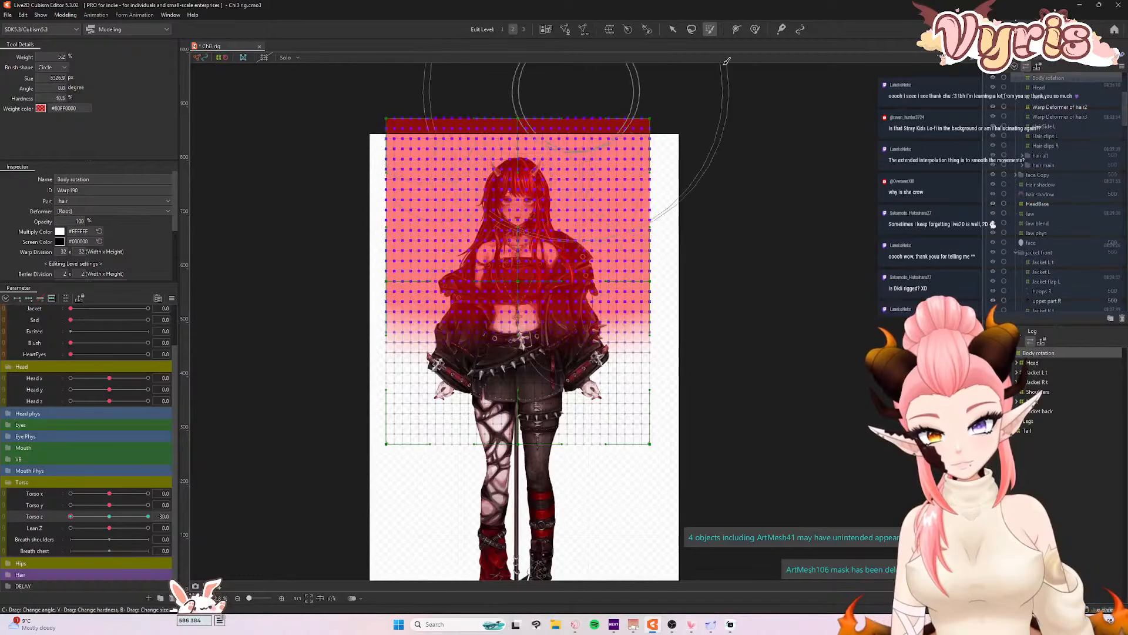
- Rotate and shift the selected upper grid points to tilt the body sideways at Torso z -30, checking the lean along the slider
{"action": "left_click", "coordinate": [673, 30]}
{"action": "left_click_drag", "start_coordinate": [658, 112], "coordinate": [630, 88]}
{"action": "left_click_drag", "start_coordinate": [530, 281], "coordinate": [490, 232]}
{"action": "mouse_move", "coordinate": [73, 517]}
{"action": "left_mouse_down"}
{"action": "mouse_move", "coordinate": [109, 517]}
{"action": "mouse_move", "coordinate": [53, 520]}
{"action": "mouse_move", "coordinate": [118, 518]}
{"action": "mouse_move", "coordinate": [64, 517]}
{"action": "left_mouse_up"}
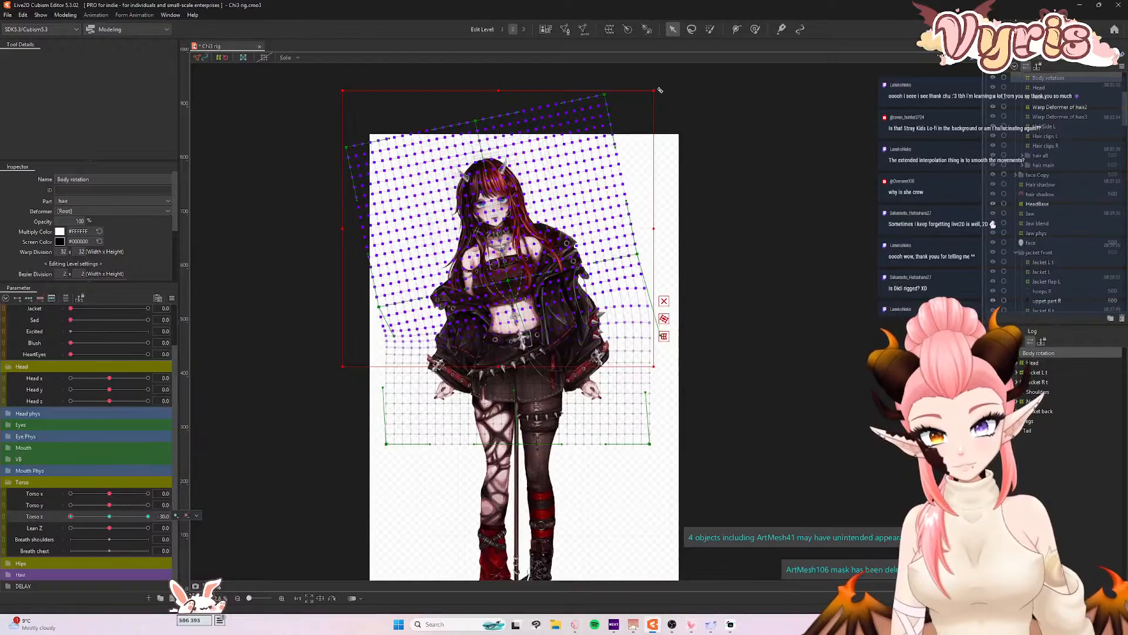
{"action": "left_click_drag", "start_coordinate": [659, 89], "coordinate": [654, 83]}
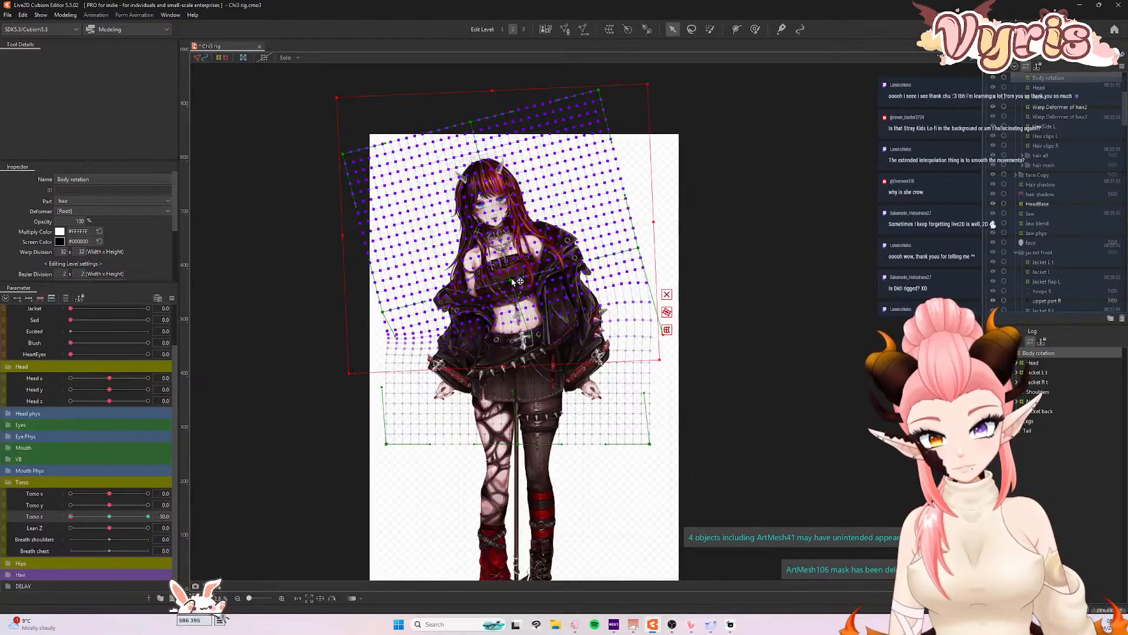
{"action": "left_click_drag", "start_coordinate": [497, 225], "coordinate": [492, 229]}
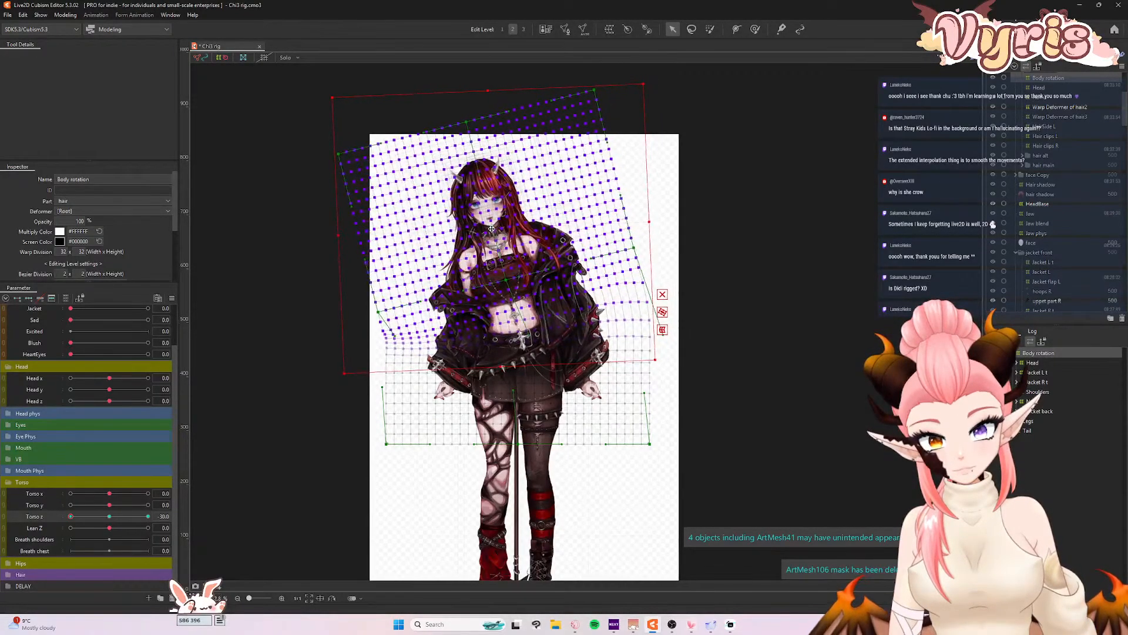
{"action": "left_click_drag", "start_coordinate": [71, 517], "coordinate": [32, 527]}
{"action": "left_click_drag", "start_coordinate": [490, 231], "coordinate": [490, 236]}
{"action": "mouse_move", "coordinate": [76, 517]}
{"action": "left_mouse_down"}
{"action": "mouse_move", "coordinate": [110, 517]}
{"action": "mouse_move", "coordinate": [55, 520]}
{"action": "left_mouse_up"}
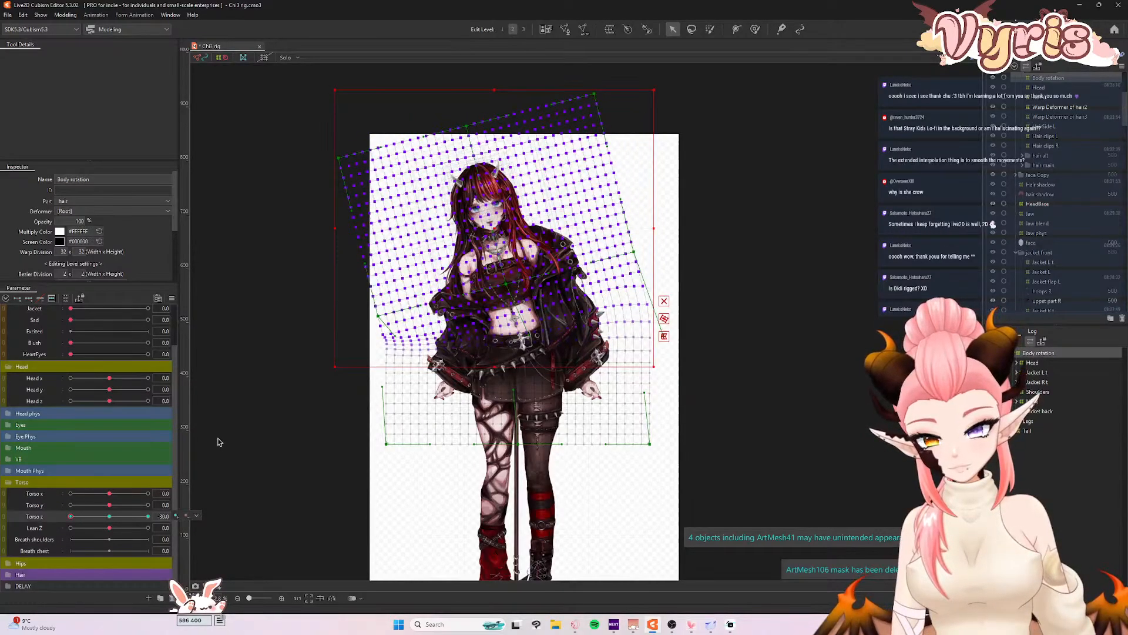
- Mirror the Torso z motion of the Body rotation deformer to the opposite side and return Torso z to 0
{"action": "left_click", "coordinate": [172, 298]}
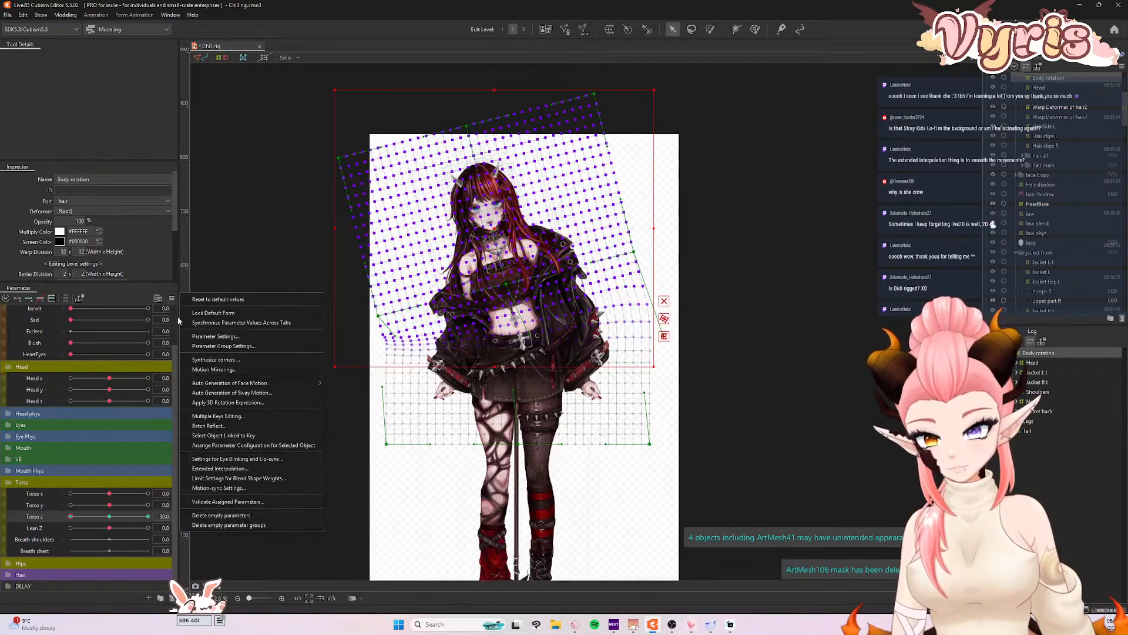
{"action": "left_click", "coordinate": [213, 370]}
{"action": "left_click", "coordinate": [548, 395]}
{"action": "left_click_drag", "start_coordinate": [78, 517], "coordinate": [109, 517]}
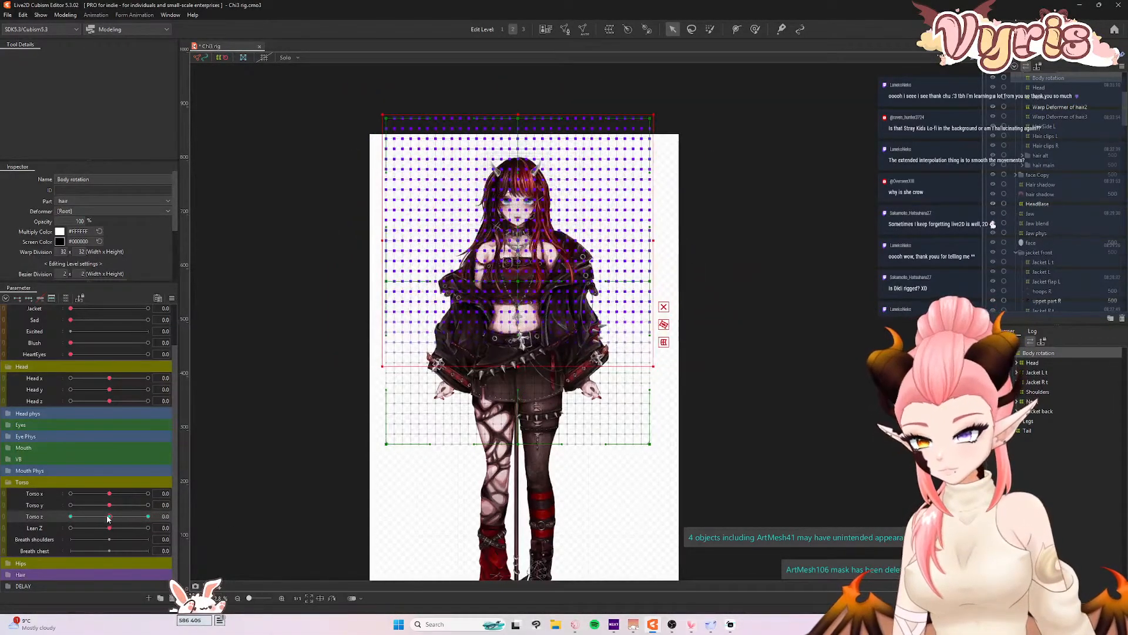
- Brush-select the lower grid points of the Body rotation deformer, from the waist down, with Torso z at 0
{"action": "left_click", "coordinate": [711, 30]}
{"action": "left_click", "coordinate": [1052, 361]}
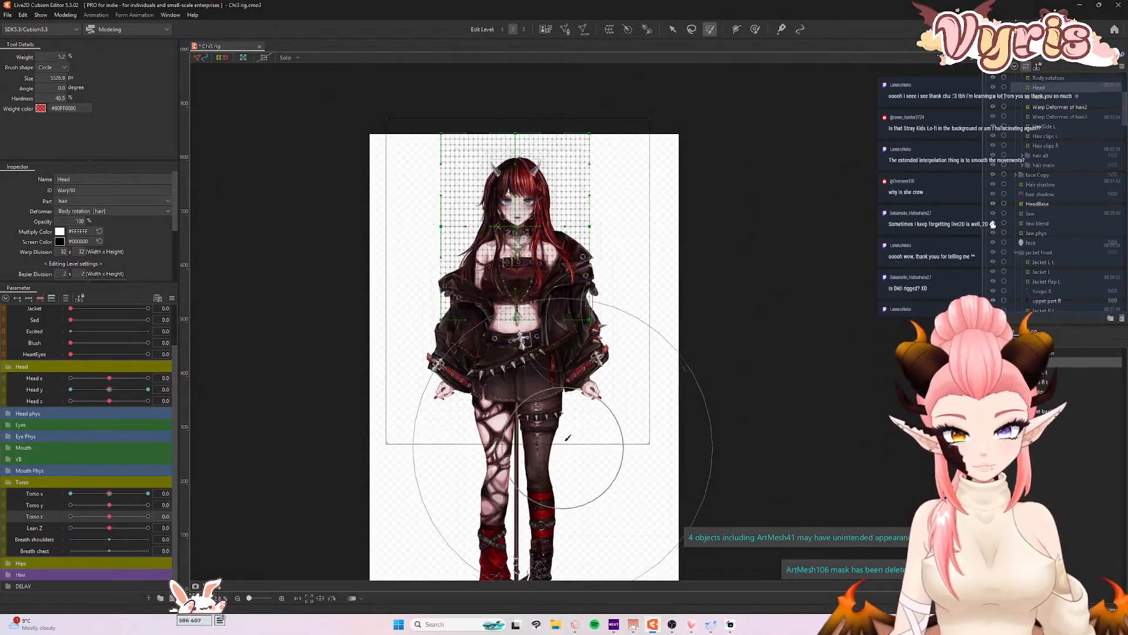
{"action": "left_click", "coordinate": [649, 337]}
{"action": "mouse_move", "coordinate": [634, 405]}
{"action": "left_mouse_down"}
{"action": "mouse_move", "coordinate": [474, 420]}
{"action": "mouse_move", "coordinate": [529, 439]}
{"action": "left_mouse_up"}
{"action": "mouse_move", "coordinate": [527, 446]}
{"action": "left_mouse_down"}
{"action": "mouse_move", "coordinate": [433, 446]}
{"action": "mouse_move", "coordinate": [527, 460]}
{"action": "mouse_move", "coordinate": [424, 426]}
{"action": "mouse_move", "coordinate": [446, 423]}
{"action": "mouse_move", "coordinate": [362, 424]}
{"action": "mouse_move", "coordinate": [381, 406]}
{"action": "mouse_move", "coordinate": [599, 396]}
{"action": "mouse_move", "coordinate": [441, 389]}
{"action": "mouse_move", "coordinate": [519, 397]}
{"action": "mouse_move", "coordinate": [470, 405]}
{"action": "mouse_move", "coordinate": [539, 402]}
{"action": "mouse_move", "coordinate": [445, 402]}
{"action": "mouse_move", "coordinate": [609, 392]}
{"action": "mouse_move", "coordinate": [567, 385]}
{"action": "mouse_move", "coordinate": [599, 388]}
{"action": "mouse_move", "coordinate": [449, 439]}
{"action": "mouse_move", "coordinate": [485, 481]}
{"action": "mouse_move", "coordinate": [553, 472]}
{"action": "left_mouse_up"}
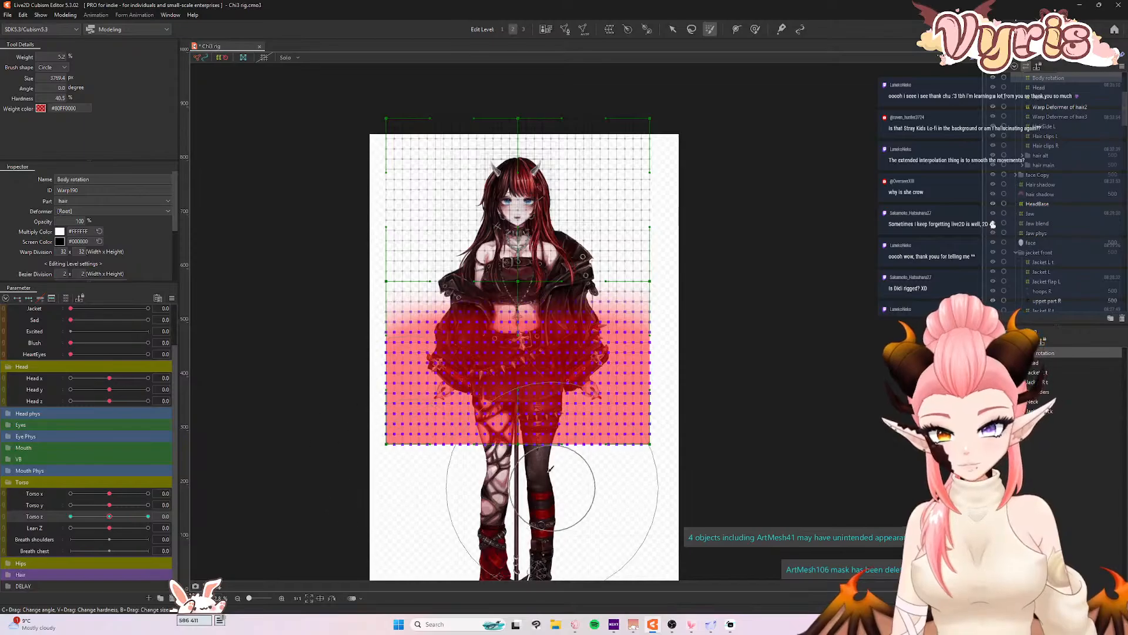
- Restore the painted lower part of the Body rotation deformer to its neutral shape at Torso z -30 and 30
{"action": "left_click", "coordinate": [75, 516]}
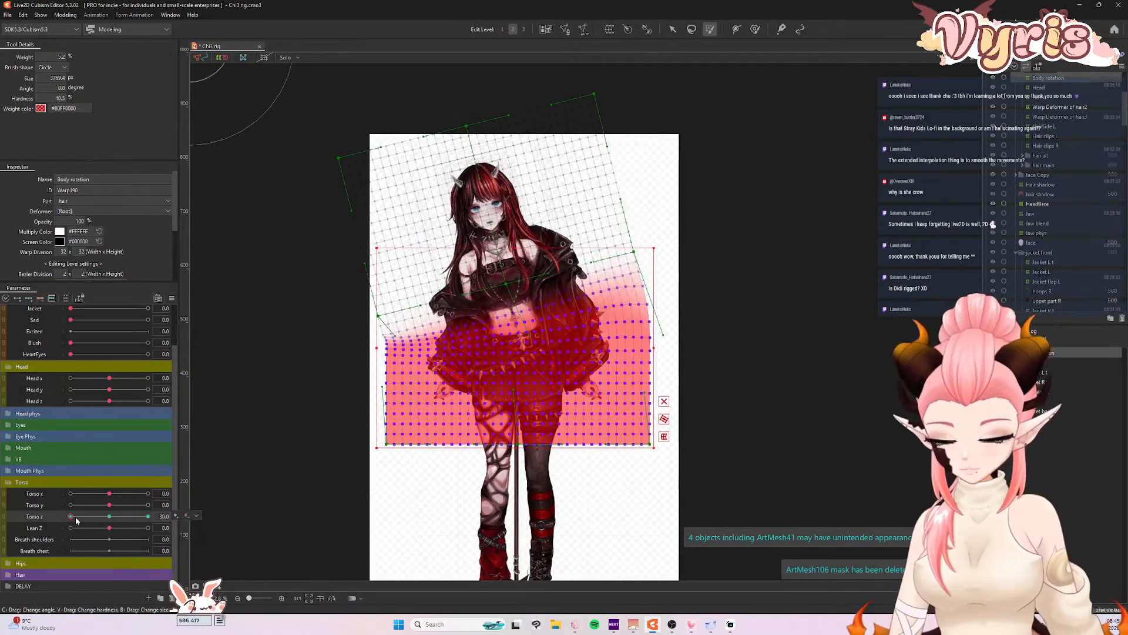
{"action": "key", "text": "ctrl+z"}
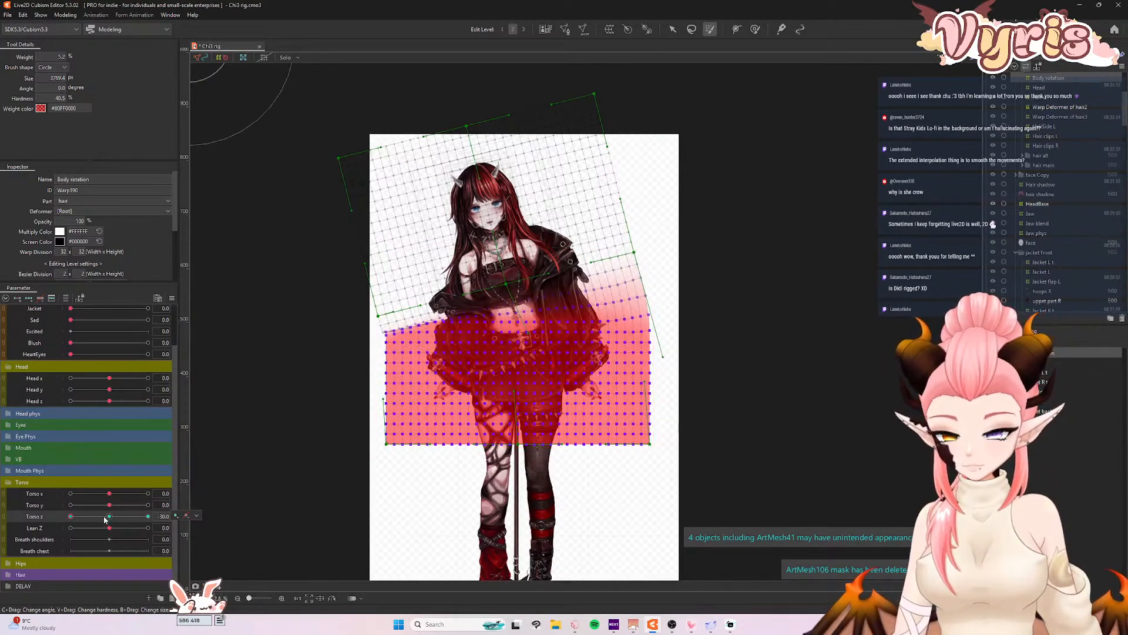
{"action": "left_click", "coordinate": [144, 516]}
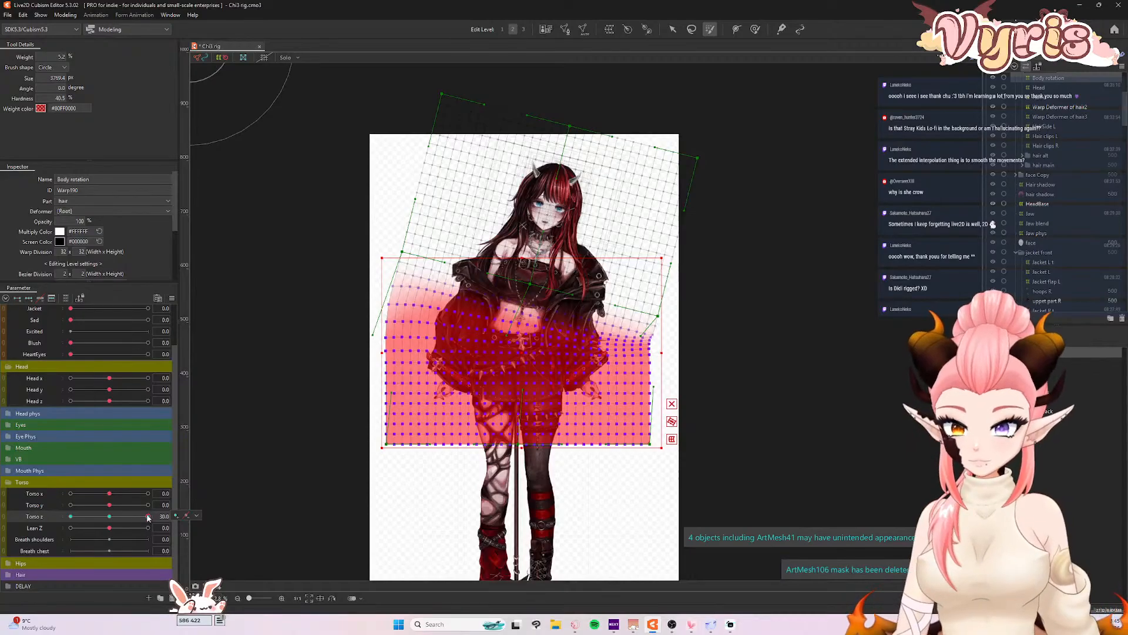
{"action": "key", "text": "ctrl+z"}
{"action": "left_click_drag", "start_coordinate": [137, 516], "coordinate": [219, 513]}
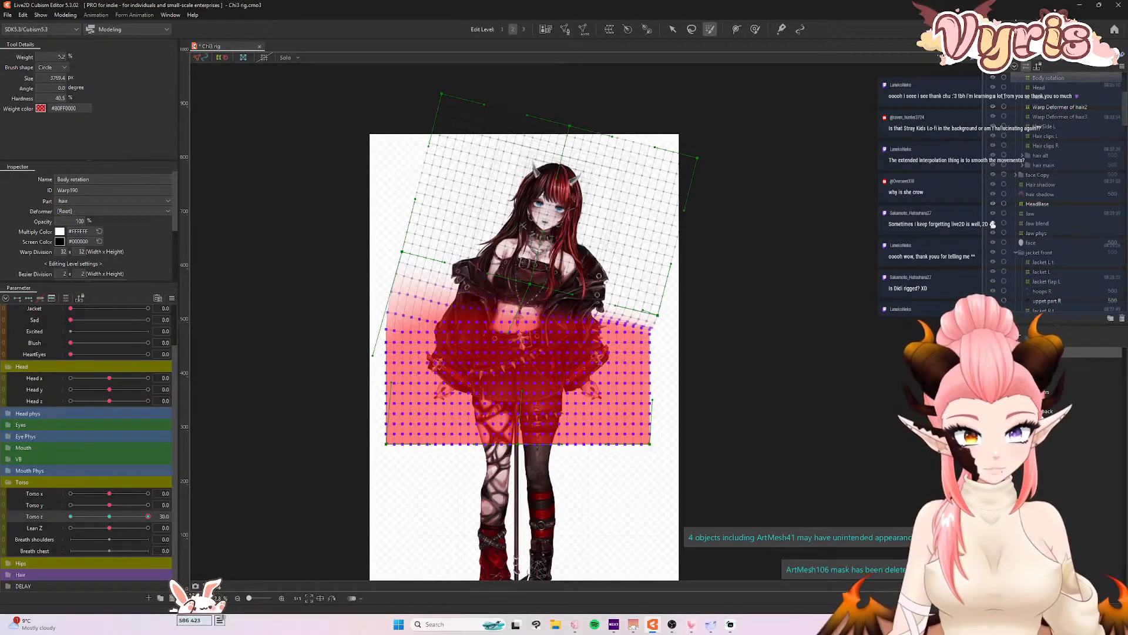
- Select the Arms warp deformer and add three keys to it on the Torso z parameter
{"action": "left_click", "coordinate": [1036, 402]}
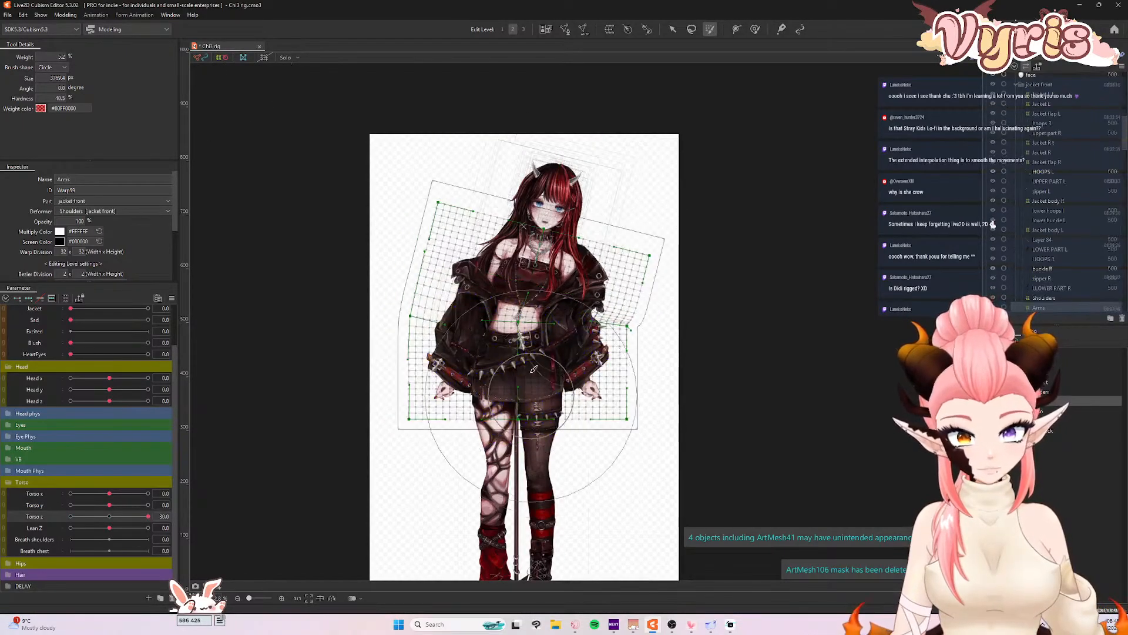
{"action": "scroll", "coordinate": [486, 428], "scroll_direction": "up", "scroll_amount": 2}
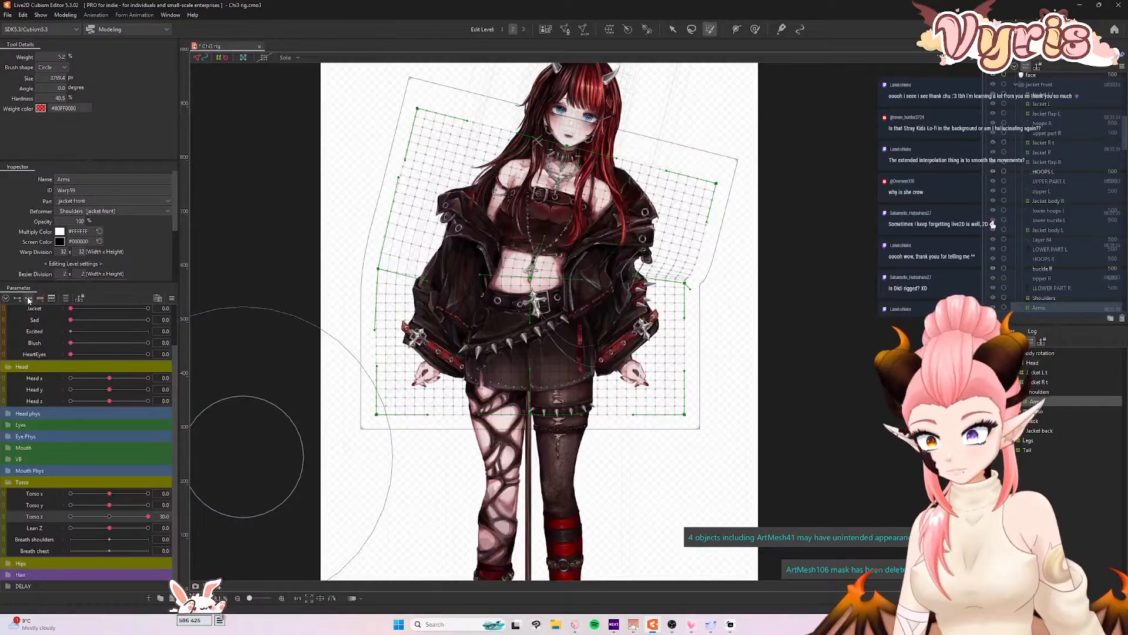
{"action": "left_click_drag", "start_coordinate": [113, 518], "coordinate": [151, 520]}
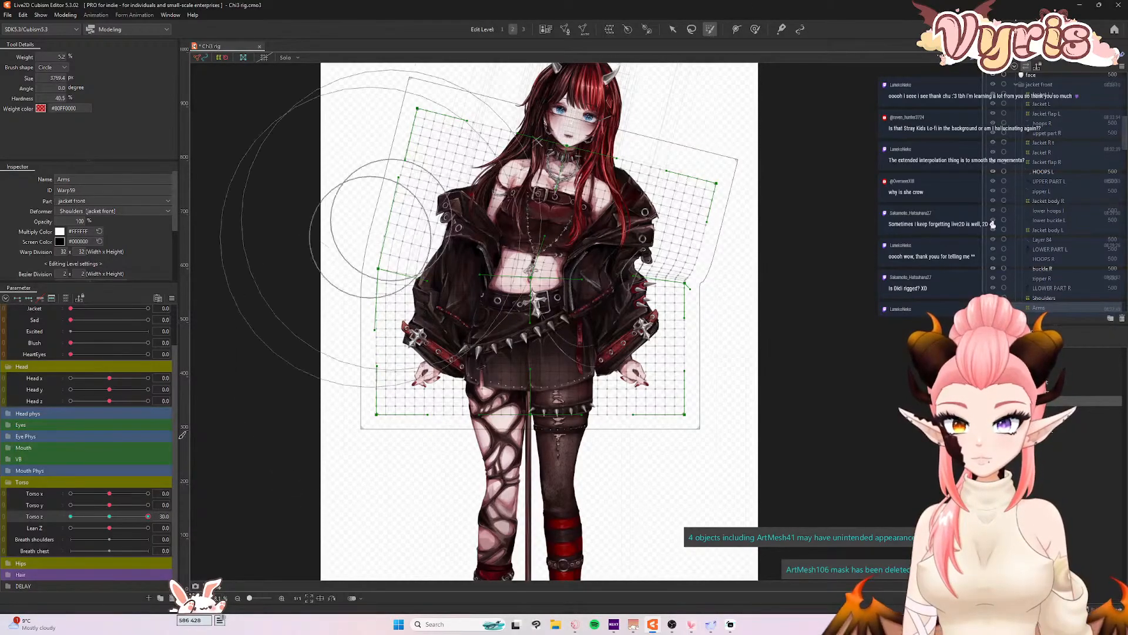
{"action": "left_click", "coordinate": [109, 516]}
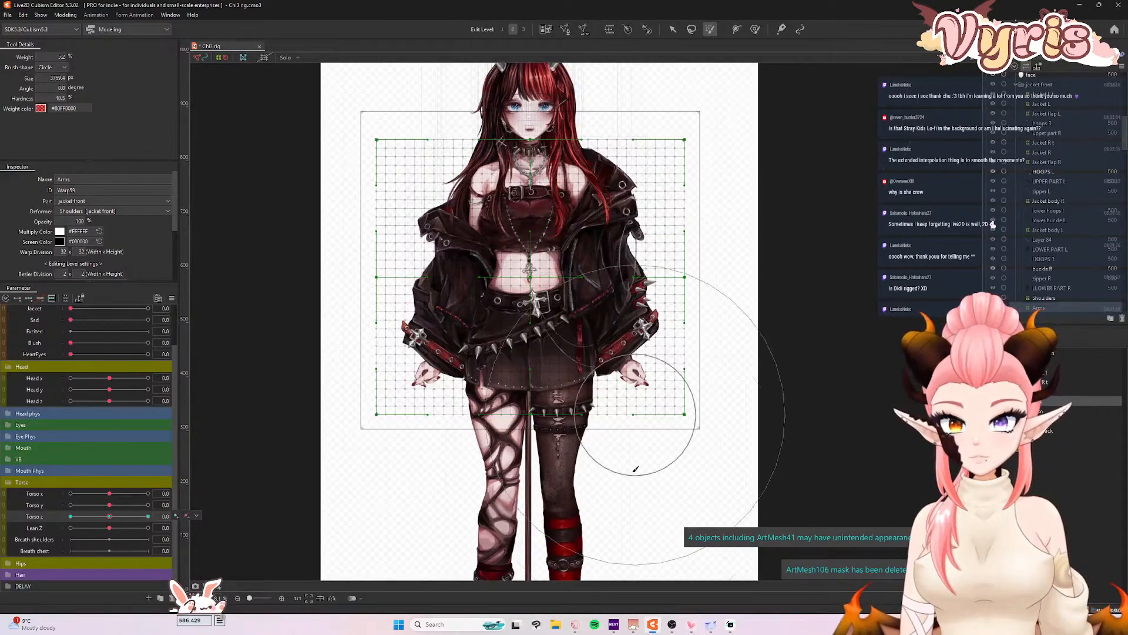
- Select the lower half of the Arms deformer with a soft-edged selection brush at Torso z 0
{"action": "key", "text": "b"}
{"action": "left_click_drag", "start_coordinate": [669, 395], "coordinate": [600, 401]}
{"action": "mouse_move", "coordinate": [695, 398]}
{"action": "left_mouse_down"}
{"action": "mouse_move", "coordinate": [757, 363]}
{"action": "mouse_move", "coordinate": [580, 373]}
{"action": "mouse_move", "coordinate": [700, 359]}
{"action": "mouse_move", "coordinate": [621, 356]}
{"action": "mouse_move", "coordinate": [765, 359]}
{"action": "mouse_move", "coordinate": [482, 357]}
{"action": "mouse_move", "coordinate": [406, 382]}
{"action": "mouse_move", "coordinate": [453, 390]}
{"action": "mouse_move", "coordinate": [534, 383]}
{"action": "mouse_move", "coordinate": [469, 353]}
{"action": "mouse_move", "coordinate": [197, 341]}
{"action": "left_mouse_up"}
{"action": "mouse_move", "coordinate": [396, 338]}
{"action": "left_mouse_down"}
{"action": "mouse_move", "coordinate": [176, 340]}
{"action": "mouse_move", "coordinate": [358, 403]}
{"action": "mouse_move", "coordinate": [464, 401]}
{"action": "left_mouse_up"}
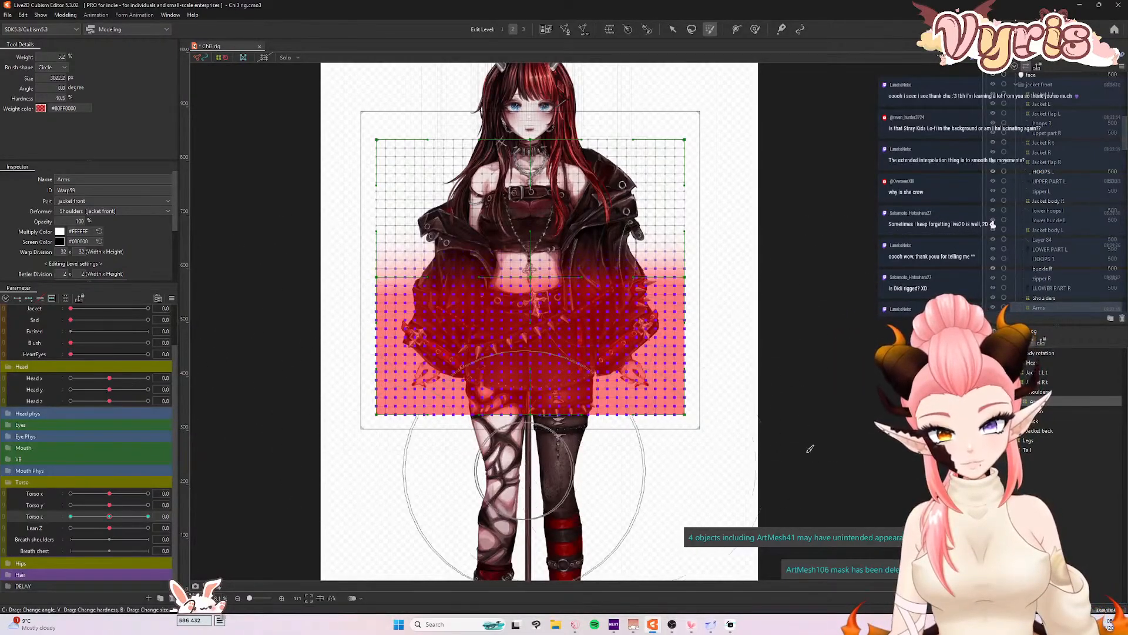
{"action": "left_click", "coordinate": [675, 32]}
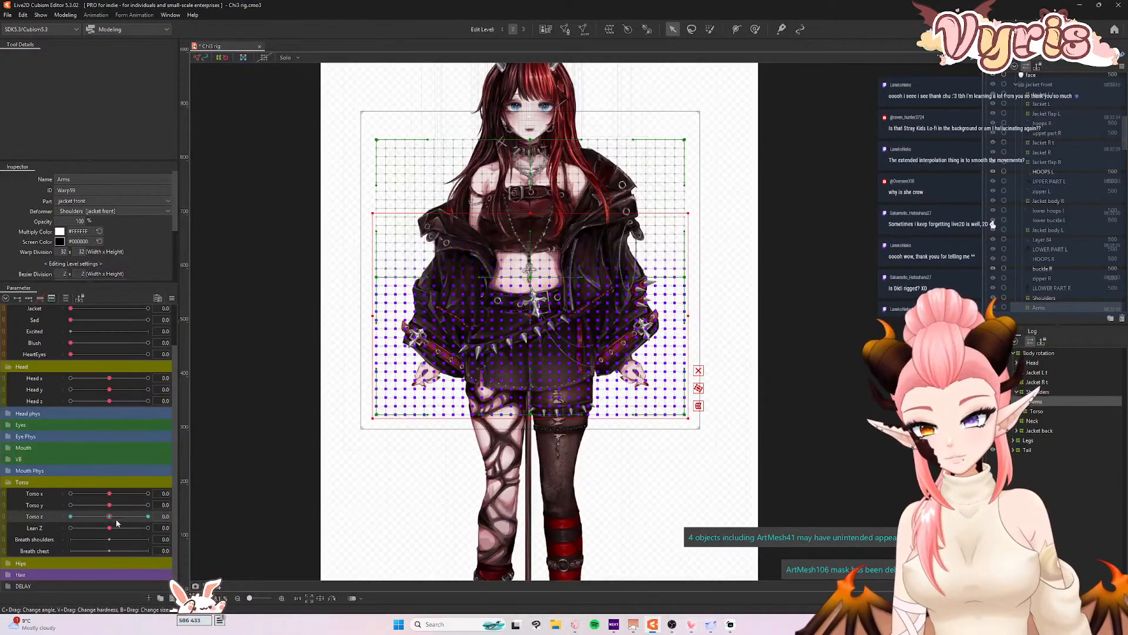
- Rotate the selected lower half of the Arms deformer to follow the body tilt at Torso z 30 and -30
{"action": "left_click_drag", "start_coordinate": [116, 523], "coordinate": [224, 518]}
{"action": "left_click_drag", "start_coordinate": [700, 425], "coordinate": [685, 445]}
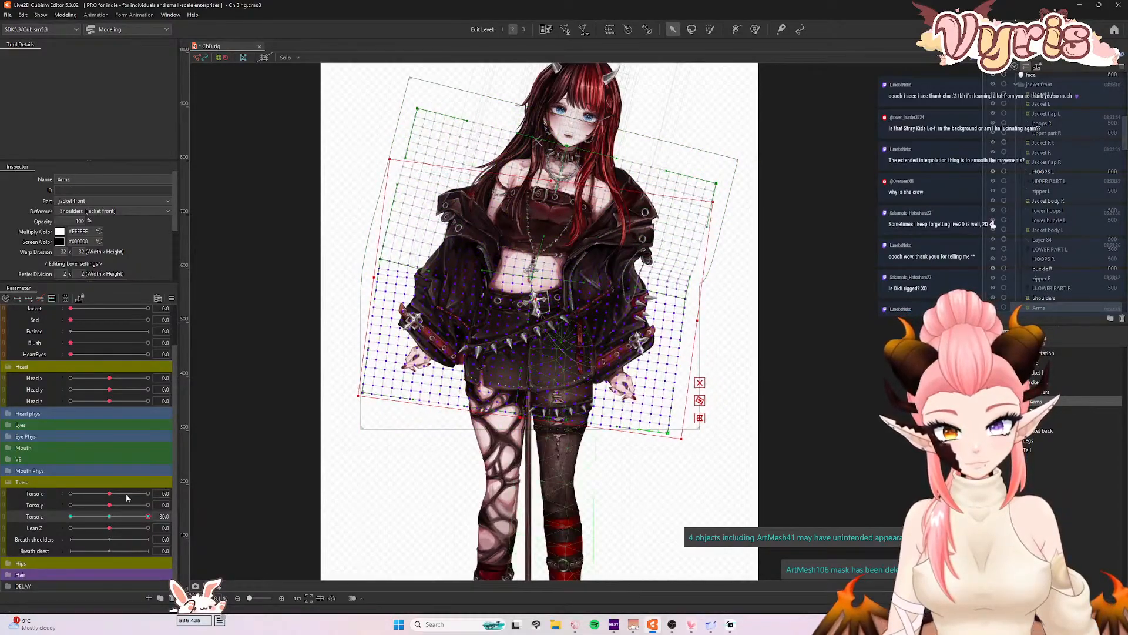
{"action": "left_click_drag", "start_coordinate": [146, 518], "coordinate": [33, 520]}
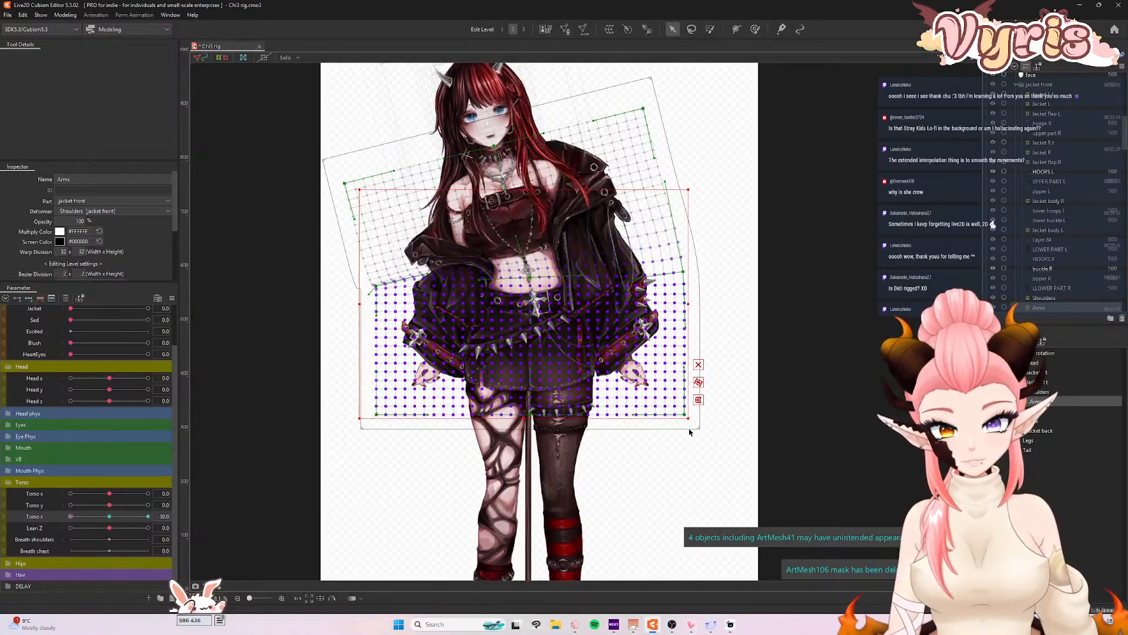
{"action": "left_click_drag", "start_coordinate": [692, 424], "coordinate": [732, 411]}
{"action": "left_click_drag", "start_coordinate": [120, 514], "coordinate": [20, 516]}
{"action": "left_click", "coordinate": [111, 516]}
{"action": "left_click", "coordinate": [398, 253]}
- Smooth the Arms deformer around the sleeve under the lowered shoulder at Torso z -30, using a 1234.2 px Deform Brush
{"action": "scroll", "coordinate": [397, 257], "scroll_direction": "up", "scroll_amount": 2}
{"action": "left_click", "coordinate": [755, 29]}
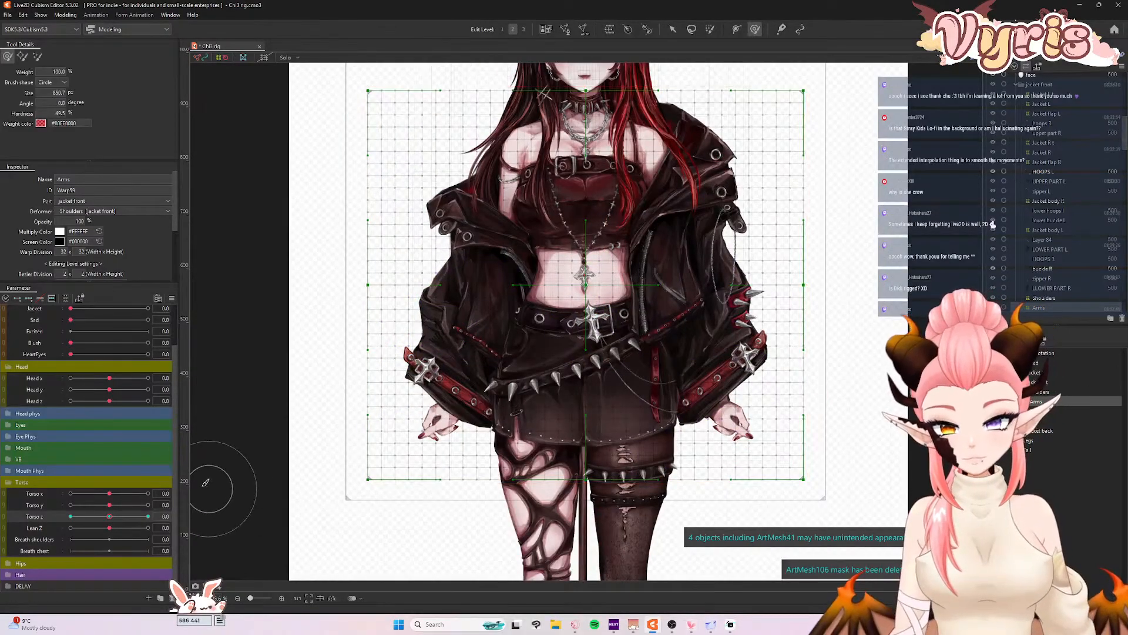
{"action": "left_click_drag", "start_coordinate": [119, 520], "coordinate": [184, 517]}
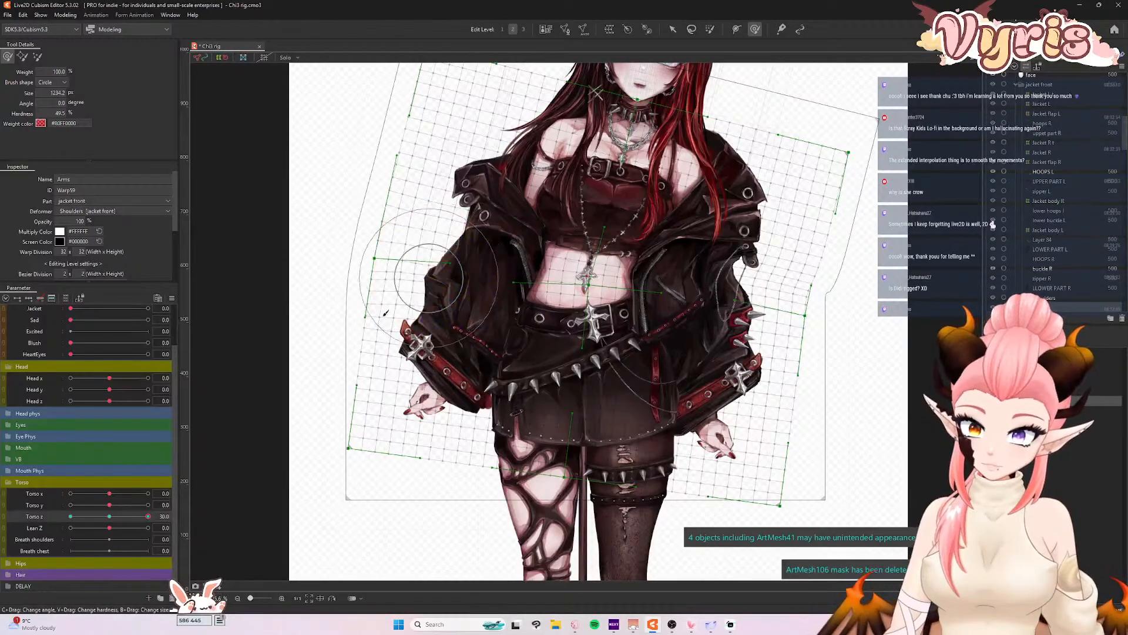
{"action": "left_click_drag", "start_coordinate": [145, 514], "coordinate": [21, 532]}
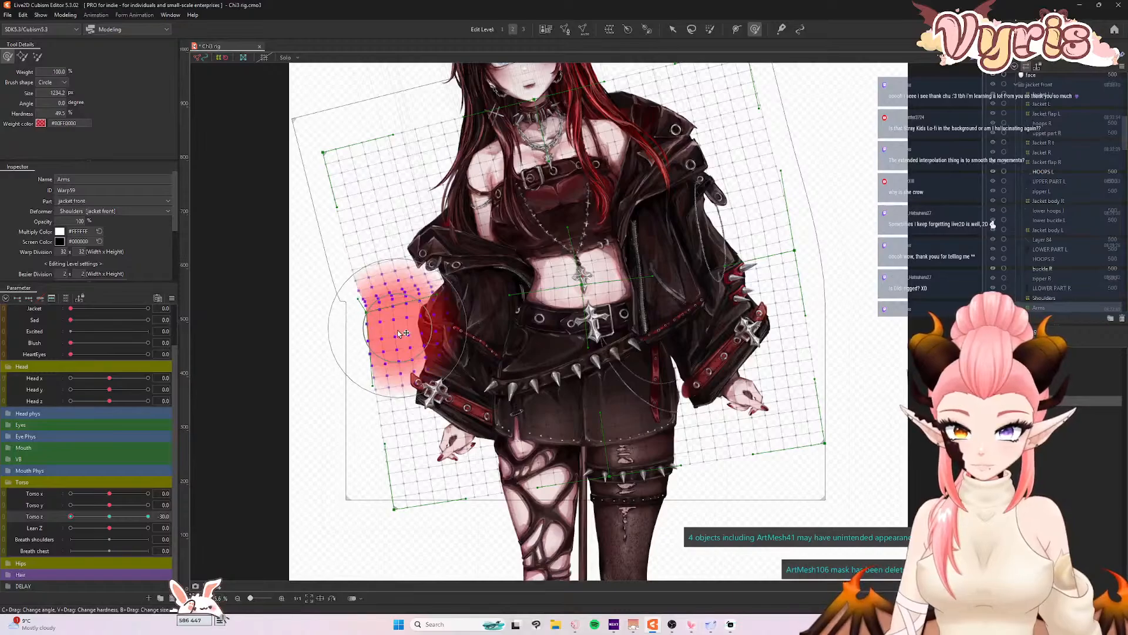
{"action": "left_click_drag", "start_coordinate": [85, 516], "coordinate": [52, 523]}
{"action": "left_click_drag", "start_coordinate": [475, 333], "coordinate": [467, 337]}
- Smooth the bend of both jacket sleeves in the Arms deformer at Torso z 30 with the Deform Brush
{"action": "left_click_drag", "start_coordinate": [74, 520], "coordinate": [151, 505]}
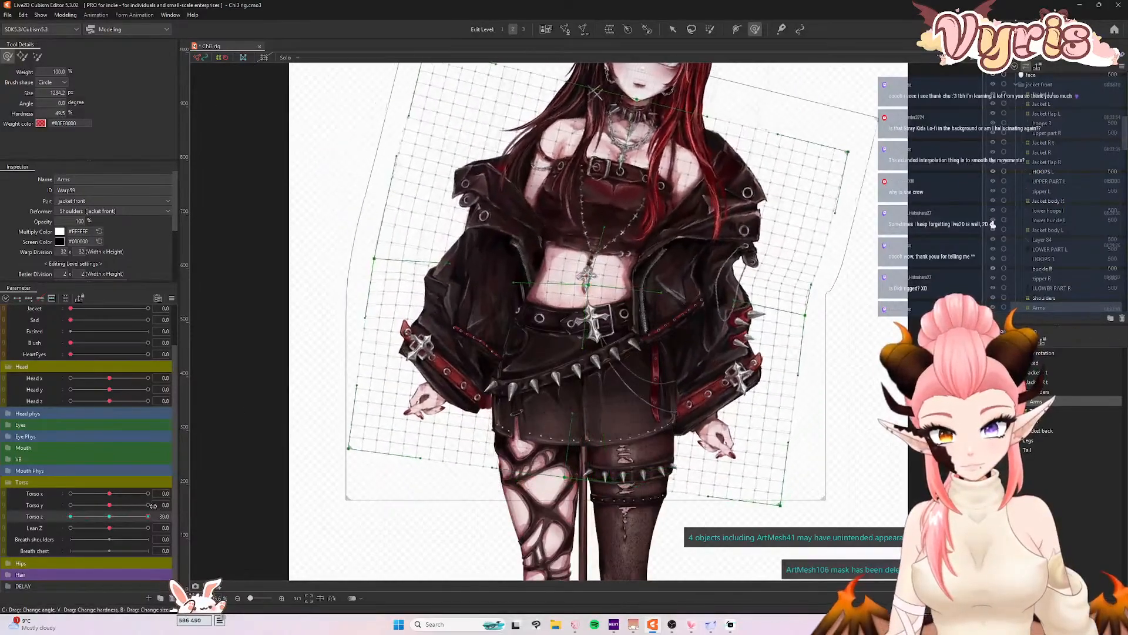
{"action": "left_click_drag", "start_coordinate": [430, 255], "coordinate": [434, 257]}
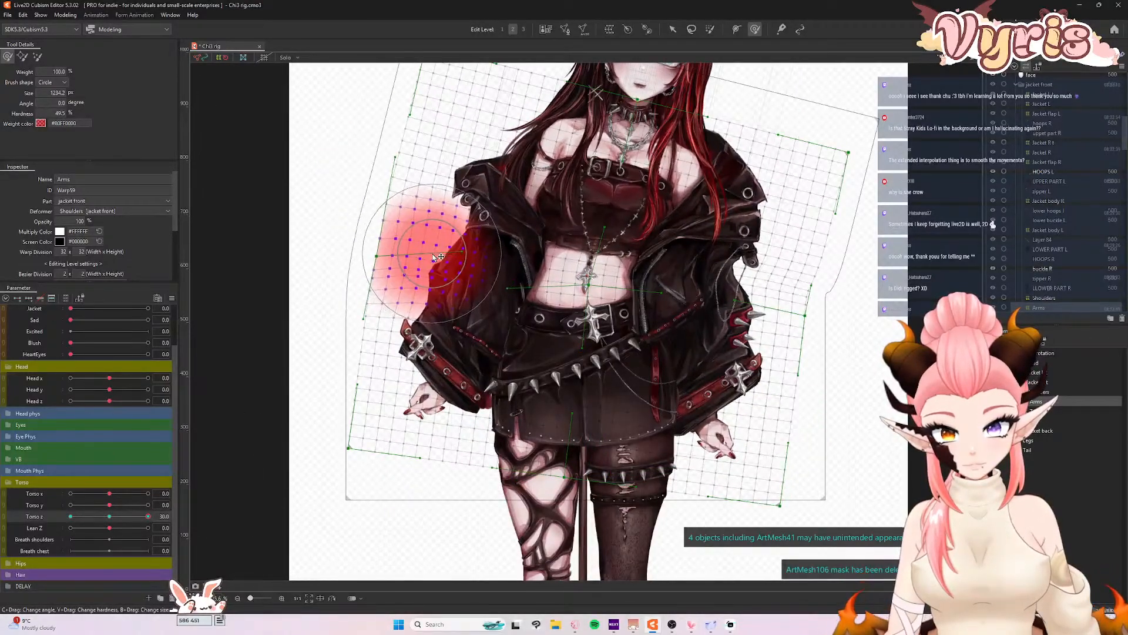
{"action": "mouse_move", "coordinate": [148, 516]}
{"action": "left_mouse_down"}
{"action": "mouse_move", "coordinate": [74, 517]}
{"action": "mouse_move", "coordinate": [181, 506]}
{"action": "left_mouse_up"}
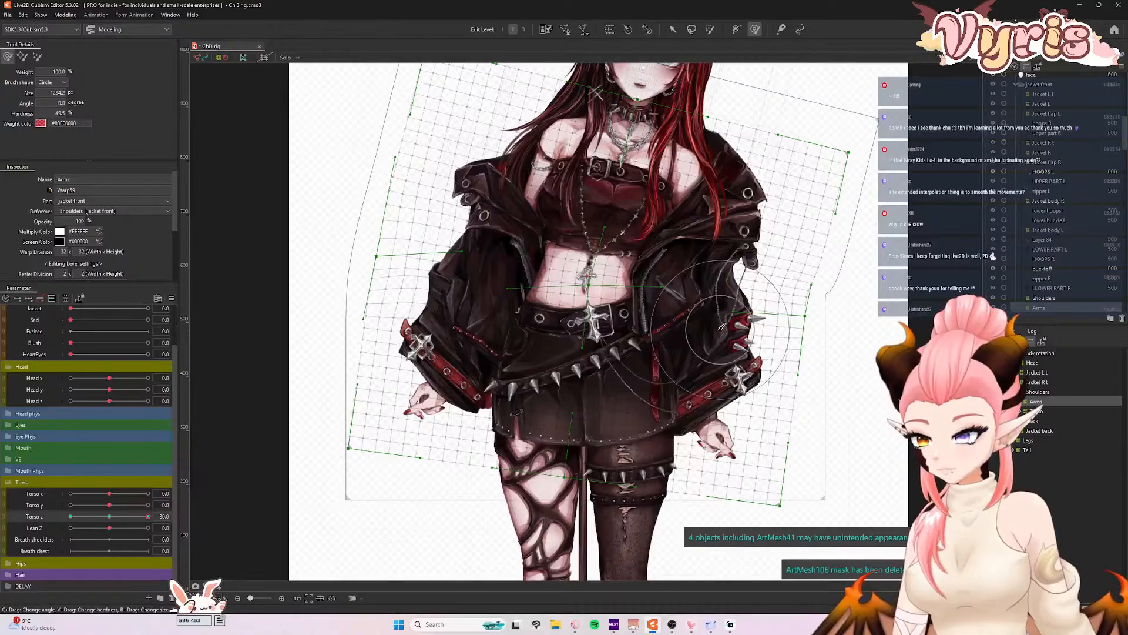
{"action": "mouse_move", "coordinate": [149, 516]}
{"action": "left_mouse_down"}
{"action": "mouse_move", "coordinate": [110, 524]}
{"action": "mouse_move", "coordinate": [156, 518]}
{"action": "left_mouse_up"}
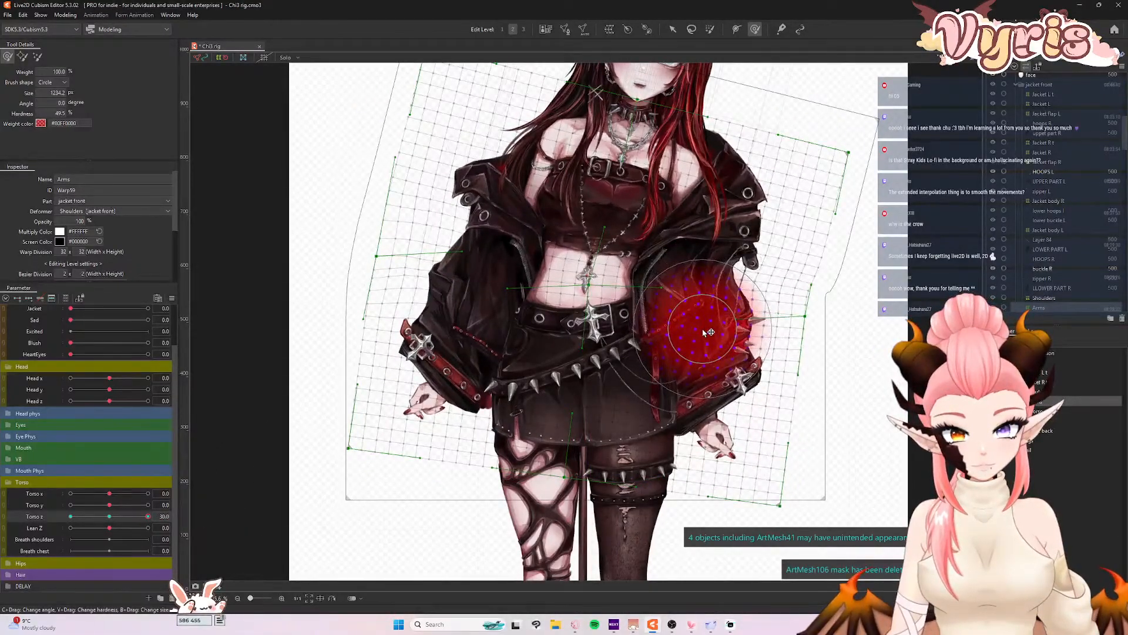
{"action": "mouse_move", "coordinate": [148, 516]}
{"action": "left_mouse_down"}
{"action": "mouse_move", "coordinate": [112, 520]}
{"action": "mouse_move", "coordinate": [168, 525]}
{"action": "left_mouse_up"}
{"action": "left_click", "coordinate": [745, 366]}
- Smooth the sleeve under the raised shoulder at Torso z -30, check the tilt, and return Torso z to 0
{"action": "left_click_drag", "start_coordinate": [148, 516], "coordinate": [71, 517]}
{"action": "left_click", "coordinate": [731, 248]}
{"action": "left_click_drag", "start_coordinate": [728, 248], "coordinate": [726, 243]}
{"action": "left_click_drag", "start_coordinate": [740, 287], "coordinate": [735, 281]}
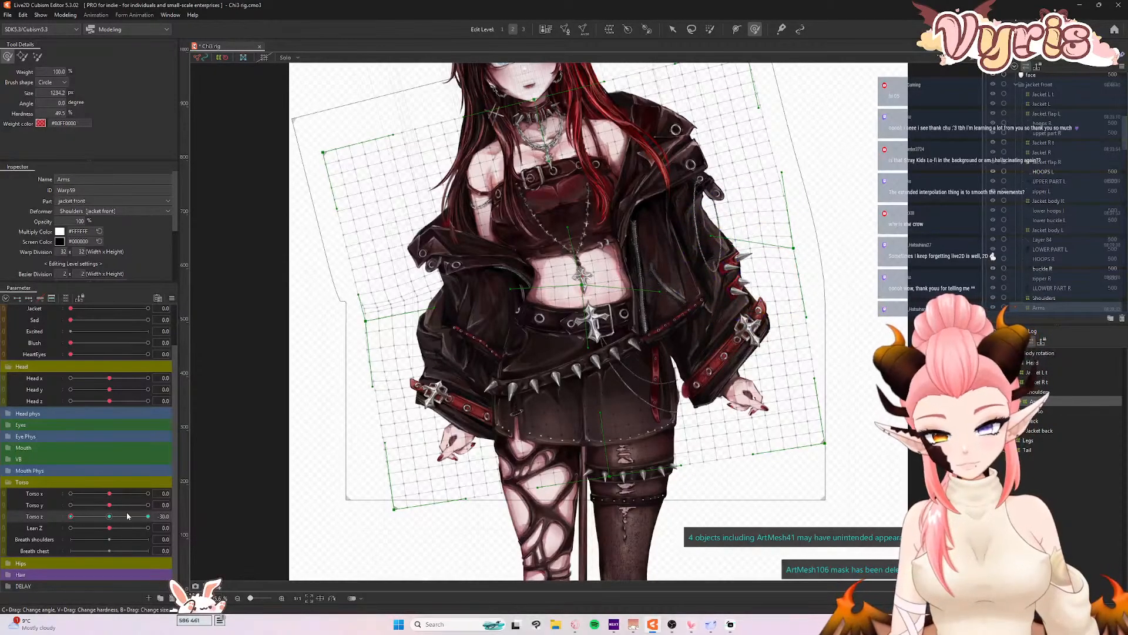
{"action": "left_click_drag", "start_coordinate": [73, 517], "coordinate": [15, 527]}
{"action": "left_click", "coordinate": [108, 517]}
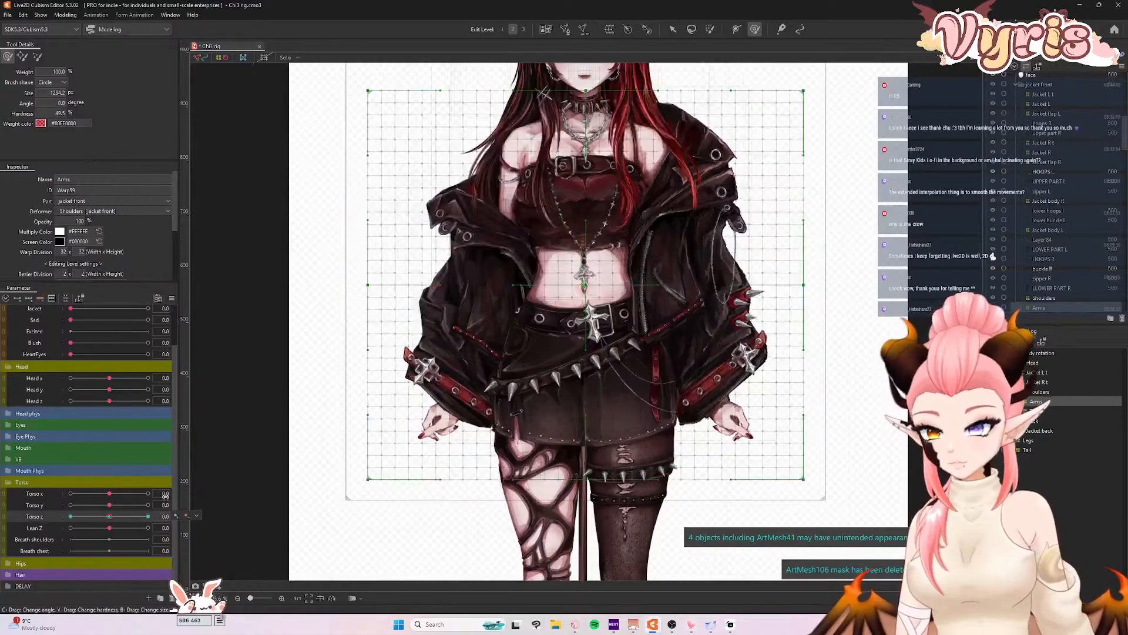
- Apply Ellipse Interpolation with 3 points to the Body rotation deformer on Torso z, and save the model
{"action": "scroll", "coordinate": [442, 206], "scroll_direction": "down", "scroll_amount": 2}
{"action": "left_click", "coordinate": [670, 30]}
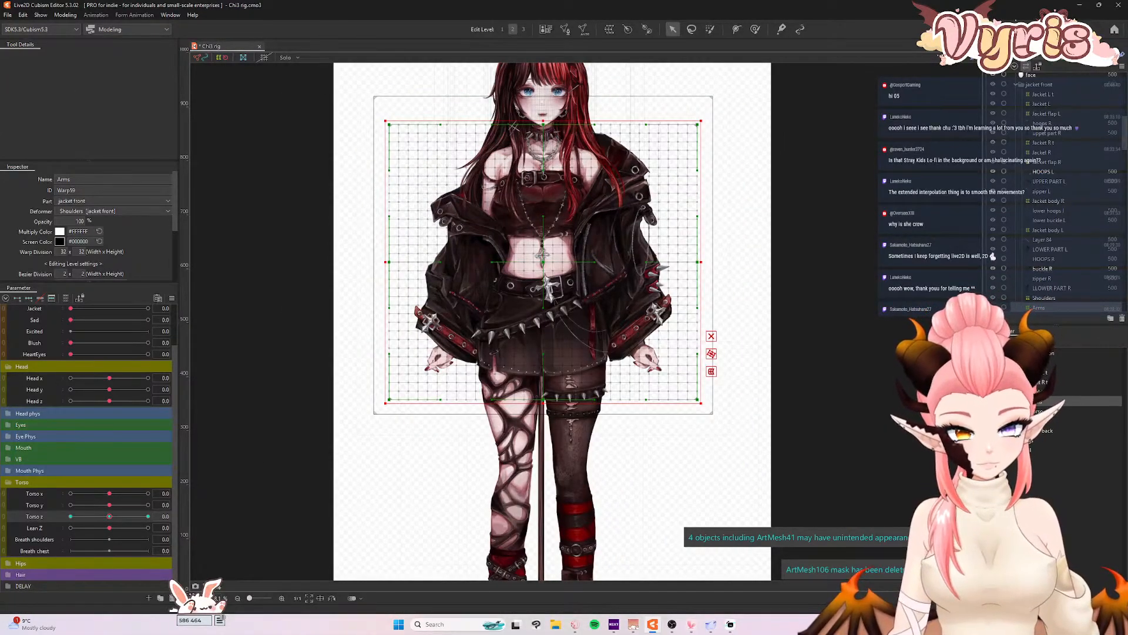
{"action": "left_click", "coordinate": [1035, 353]}
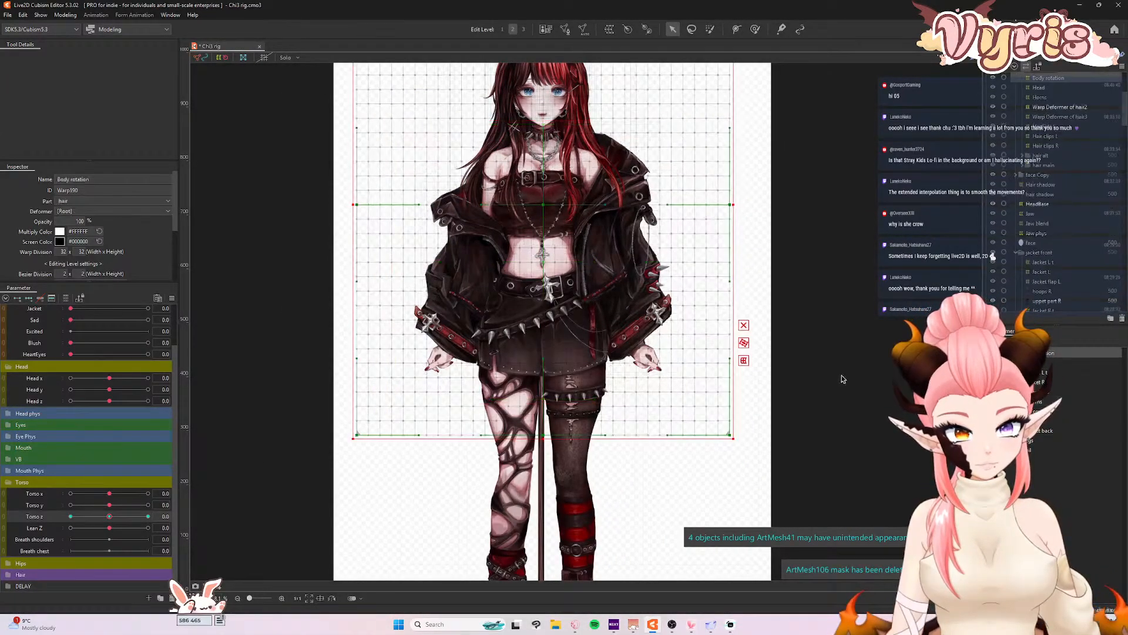
{"action": "left_click", "coordinate": [173, 299]}
{"action": "left_click", "coordinate": [228, 473]}
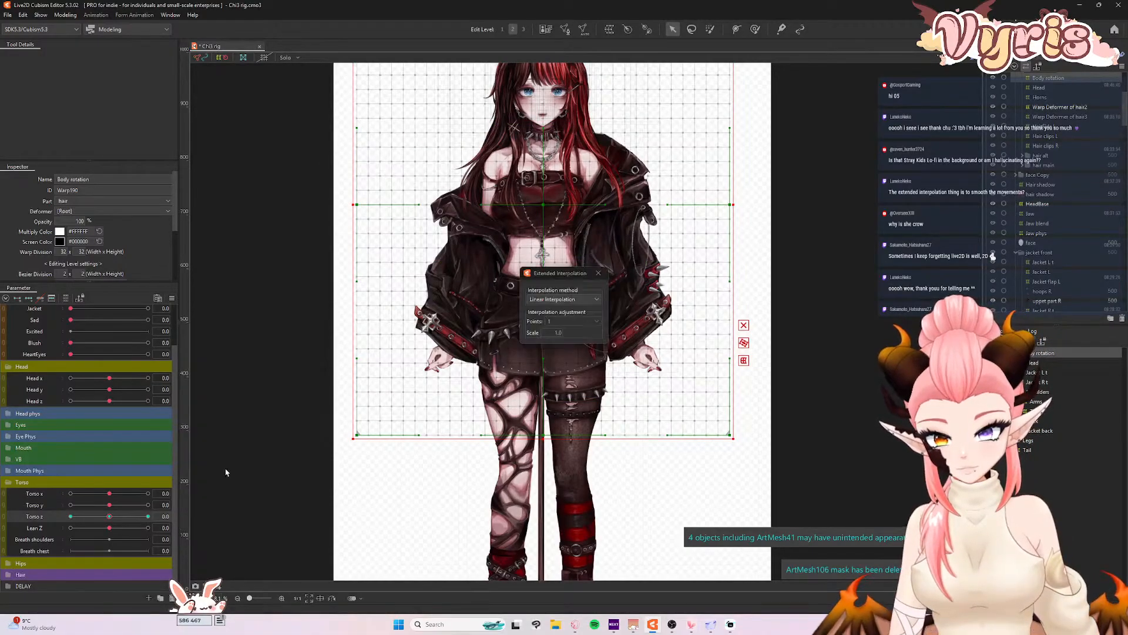
{"action": "left_click", "coordinate": [563, 299]}
{"action": "left_click", "coordinate": [555, 316]}
{"action": "left_click", "coordinate": [561, 321]}
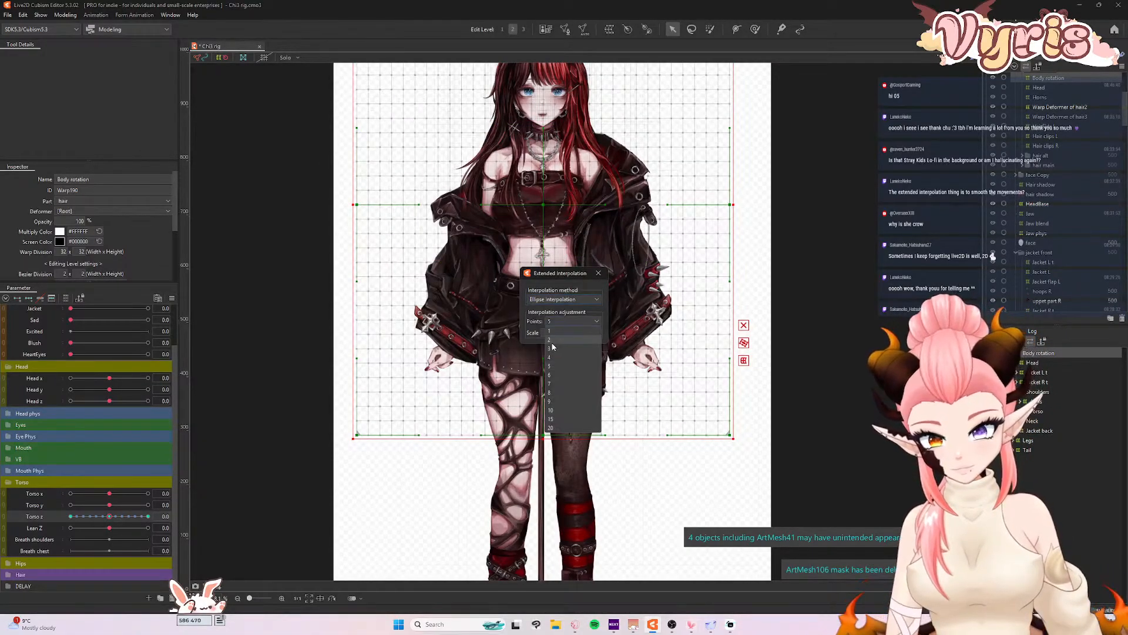
{"action": "left_click", "coordinate": [550, 349]}
{"action": "left_click", "coordinate": [598, 275]}
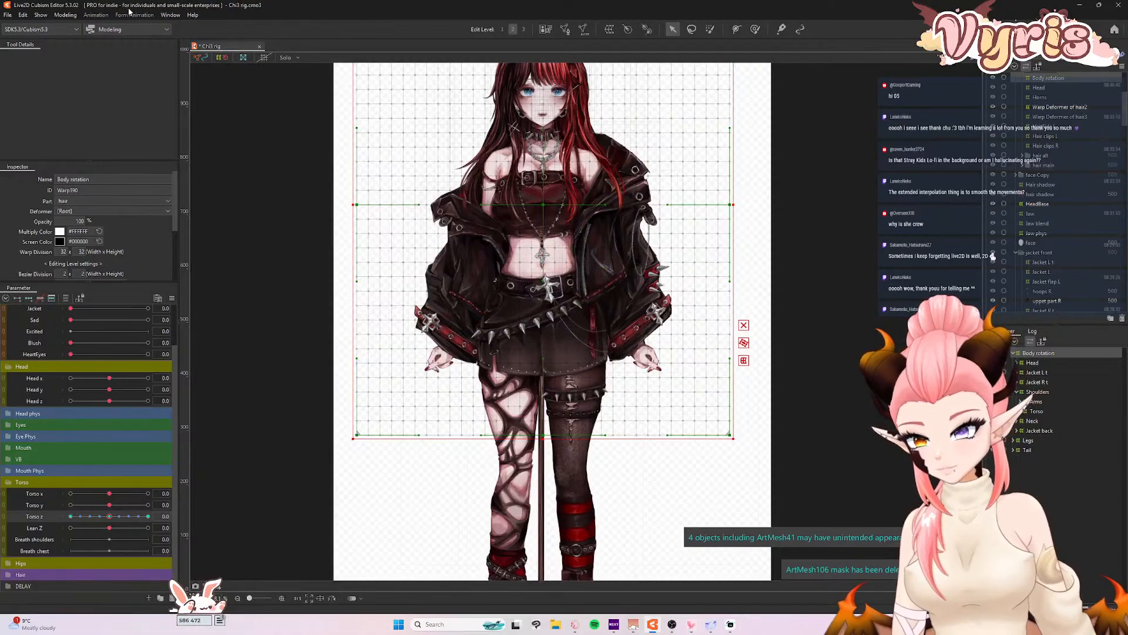
{"action": "left_click", "coordinate": [7, 16]}
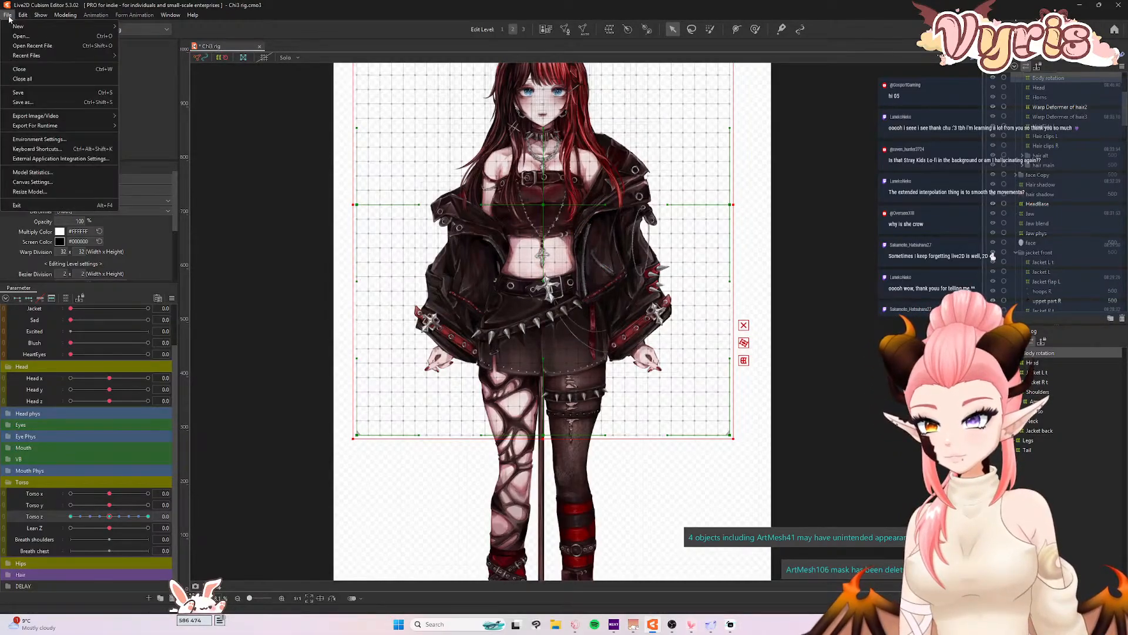
{"action": "left_click", "coordinate": [19, 92]}
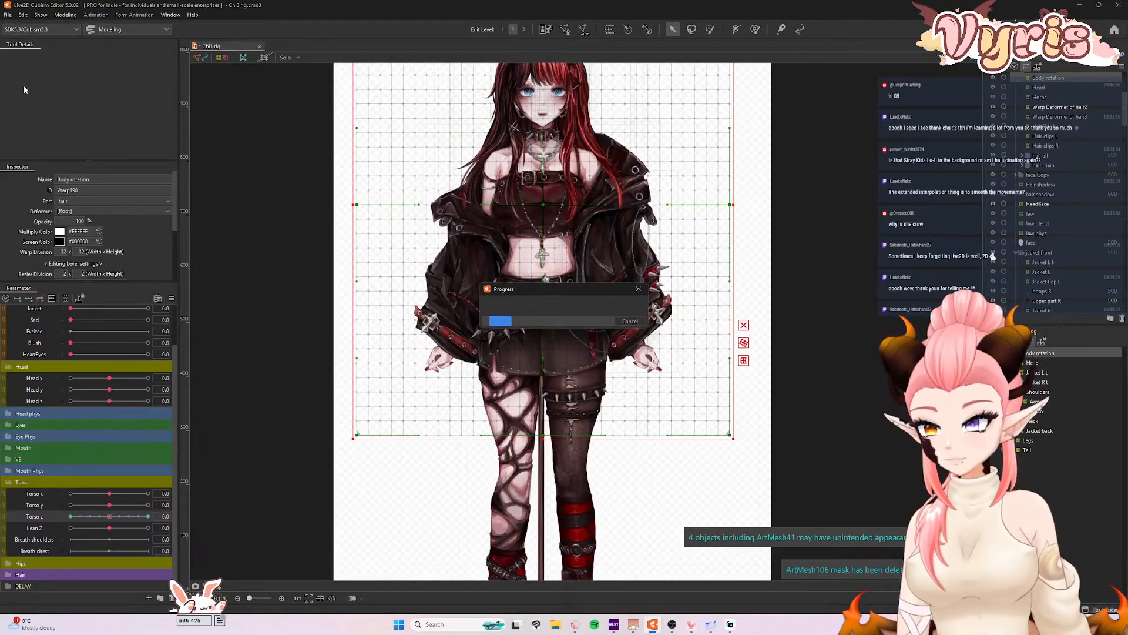
- Open the physics settings and duplicate the Torso y group under the name Torso z
{"action": "left_click", "coordinate": [73, 16]}
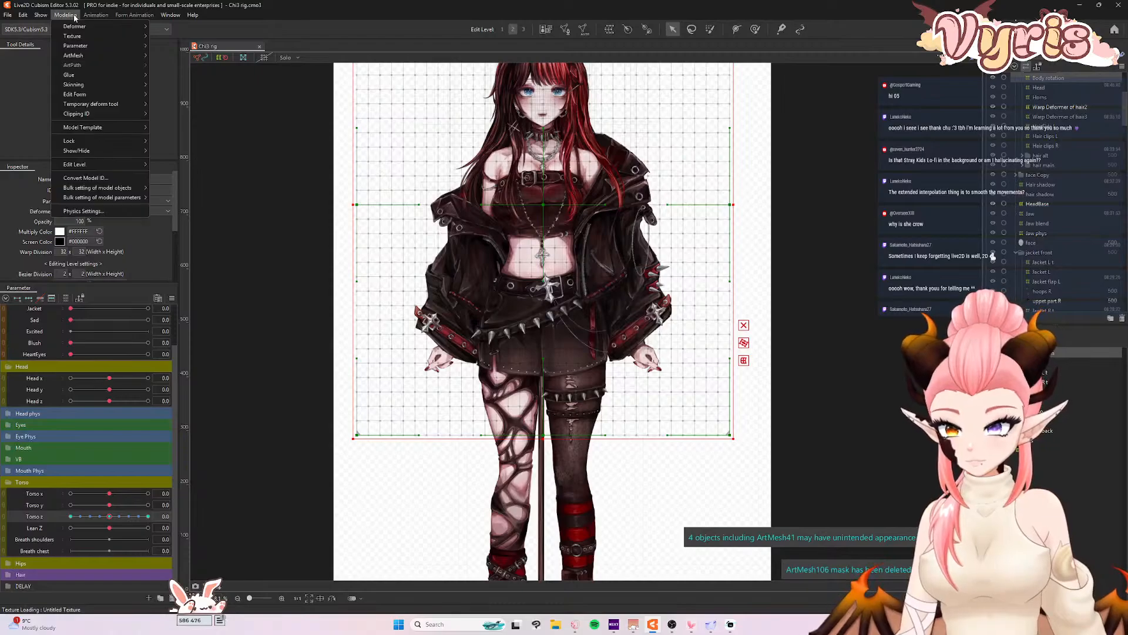
{"action": "left_click", "coordinate": [83, 213]}
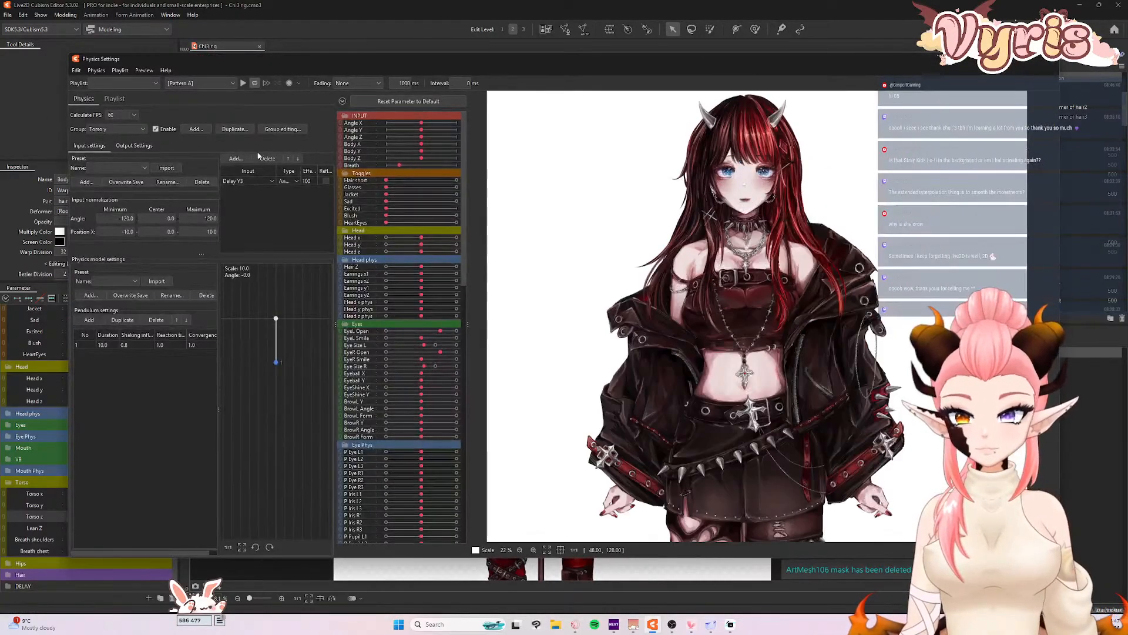
{"action": "left_click", "coordinate": [235, 129]}
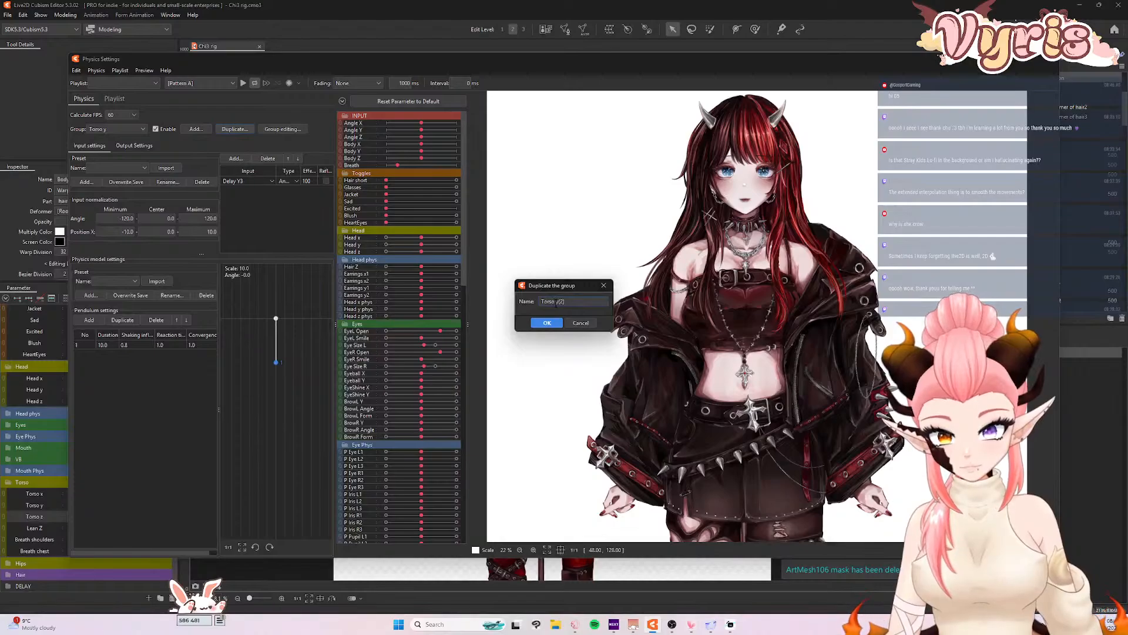
{"action": "type", "text": "Torso z"}
{"action": "left_click", "coordinate": [558, 327]}
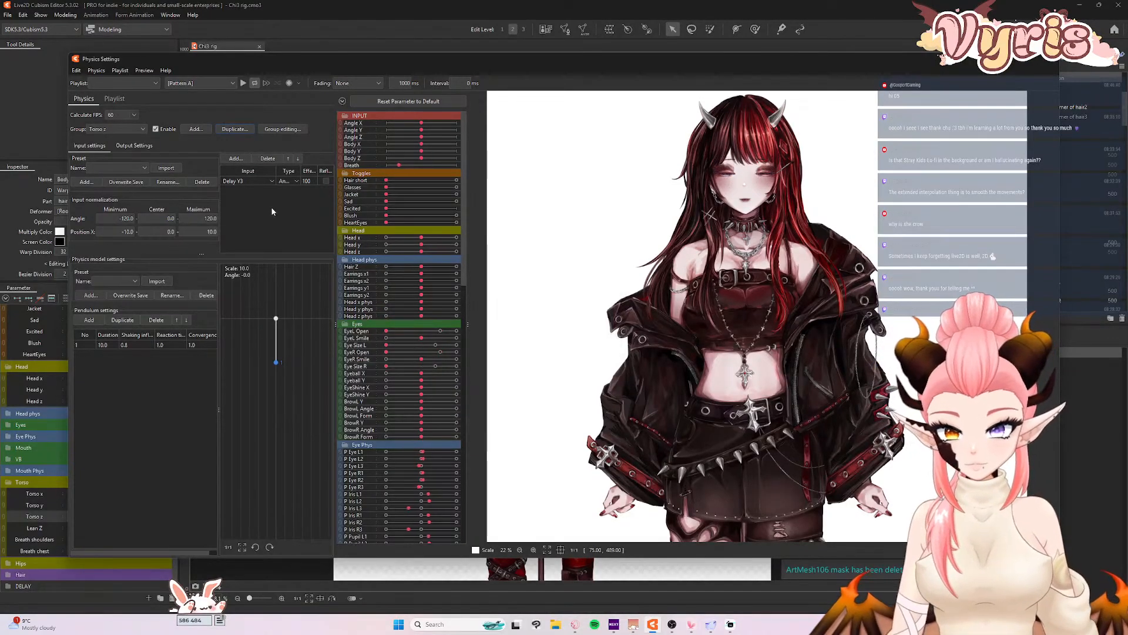
- Set the Torso z physics group's input parameter to Delay Z3
{"action": "left_click", "coordinate": [250, 181]}
{"action": "left_click_drag", "start_coordinate": [274, 231], "coordinate": [283, 328]}
{"action": "left_click", "coordinate": [242, 235]}
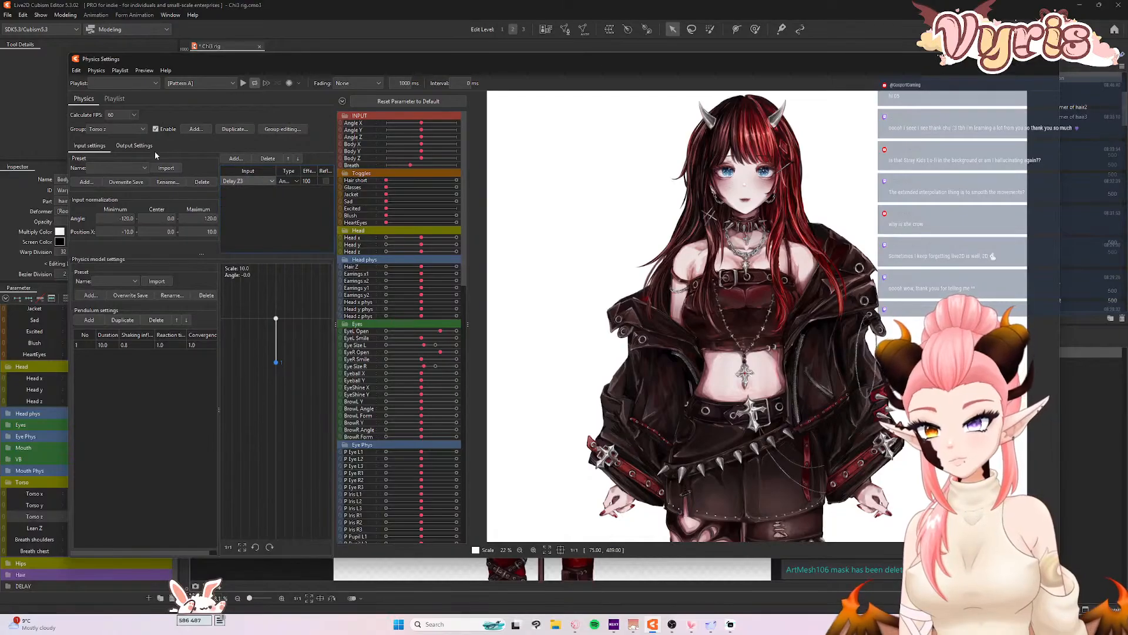
- Set the Torso z physics group's output parameter to Torso z and test the tilt in the model preview
{"action": "left_click", "coordinate": [148, 146]}
{"action": "left_click", "coordinate": [151, 184]}
{"action": "left_click_drag", "start_coordinate": [163, 197], "coordinate": [156, 280]}
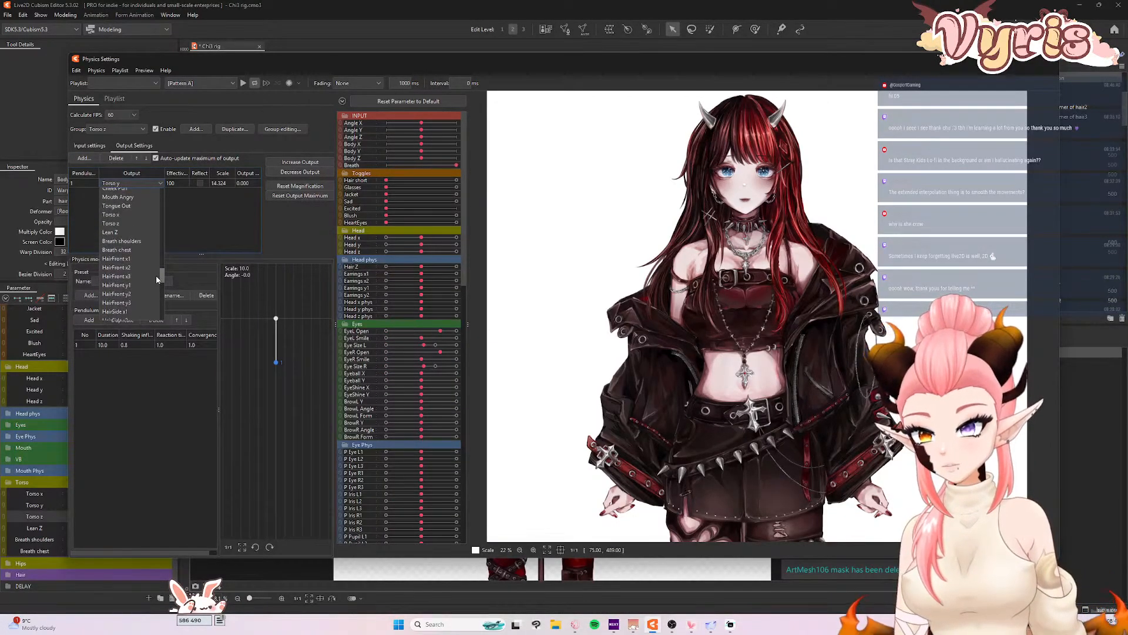
{"action": "left_click", "coordinate": [112, 223]}
{"action": "left_click_drag", "start_coordinate": [682, 240], "coordinate": [937, 234]}
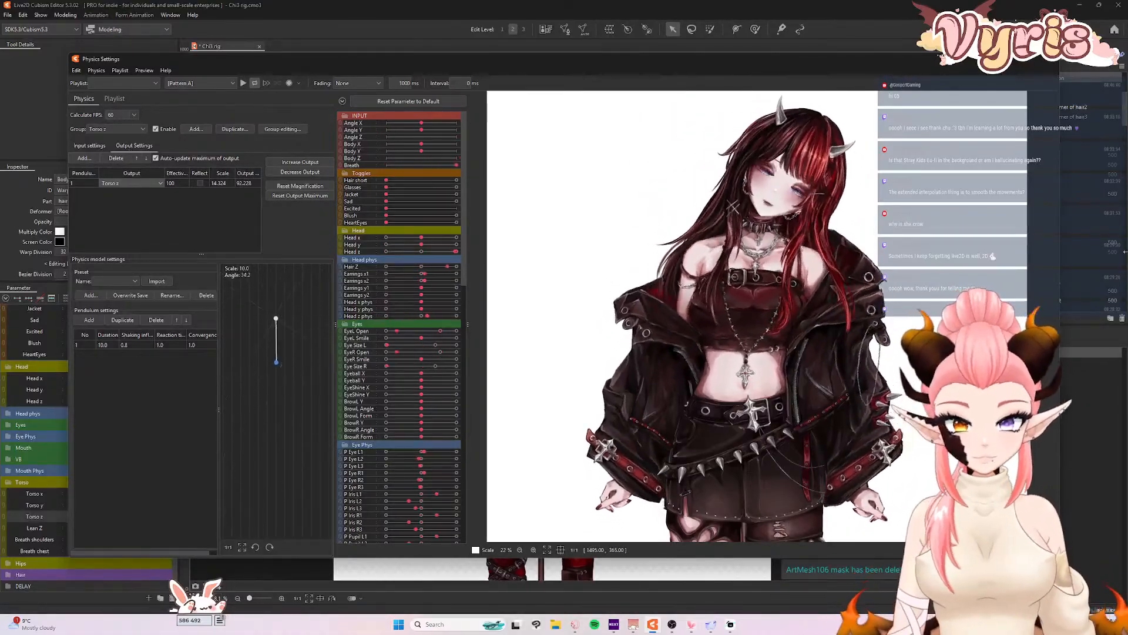
- Check the Torso z physics by swinging the previewed model side to side and up and down, viewing the whole body
{"action": "left_click_drag", "start_coordinate": [221, 173], "coordinate": [404, 269]}
{"action": "left_click_drag", "start_coordinate": [1073, 281], "coordinate": [782, 270]}
{"action": "left_click_drag", "start_coordinate": [1038, 272], "coordinate": [437, 257]}
{"action": "left_click_drag", "start_coordinate": [360, 251], "coordinate": [1087, 287]}
{"action": "scroll", "coordinate": [719, 267], "scroll_direction": "down", "scroll_amount": 4}
{"action": "scroll", "coordinate": [714, 252], "scroll_direction": "up", "scroll_amount": 1}
{"action": "left_click_drag", "start_coordinate": [732, 216], "coordinate": [787, 532]}
{"action": "left_click_drag", "start_coordinate": [771, 82], "coordinate": [753, 565]}
{"action": "left_click_drag", "start_coordinate": [766, 74], "coordinate": [251, 239]}
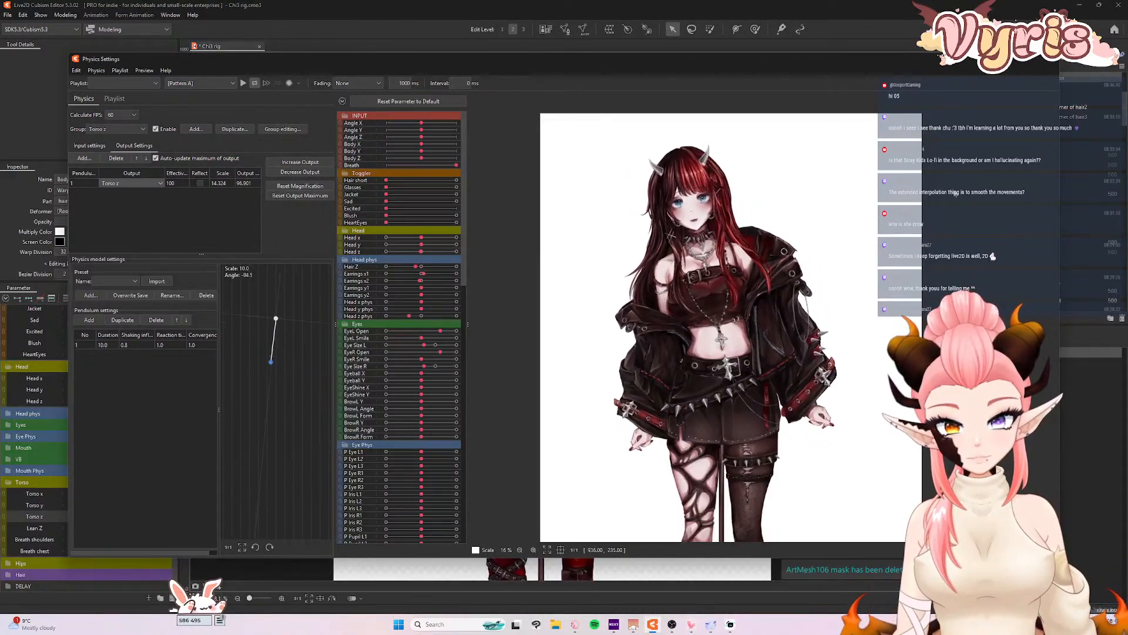
- Close the physics settings and save the model
{"action": "left_click", "coordinate": [1050, 61]}
{"action": "left_click", "coordinate": [8, 16]}
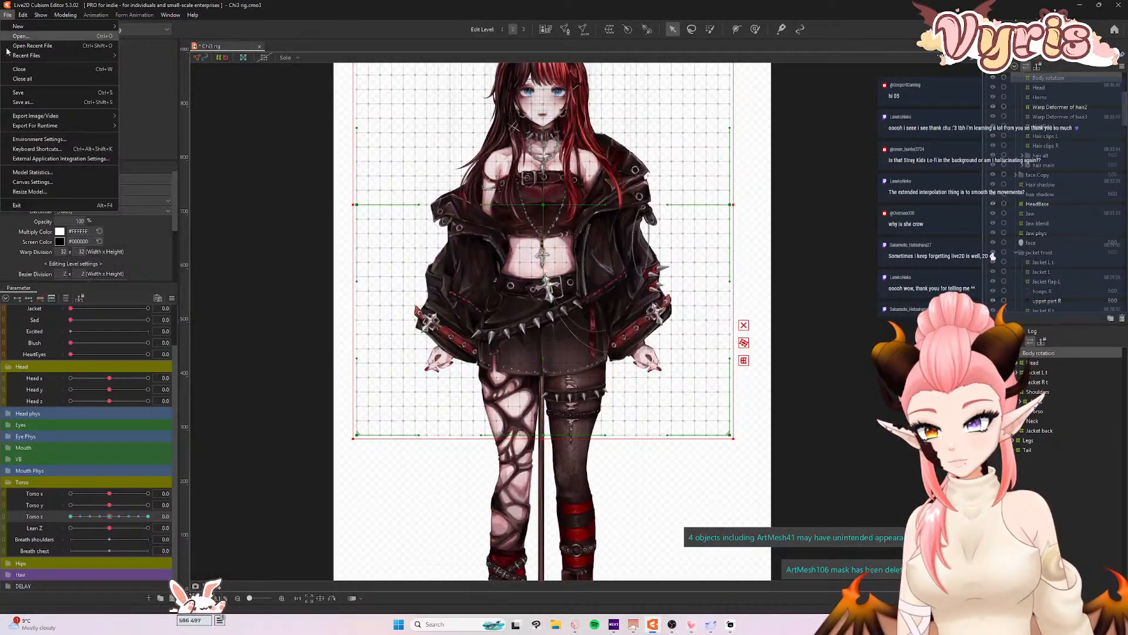
{"action": "left_click", "coordinate": [16, 93]}
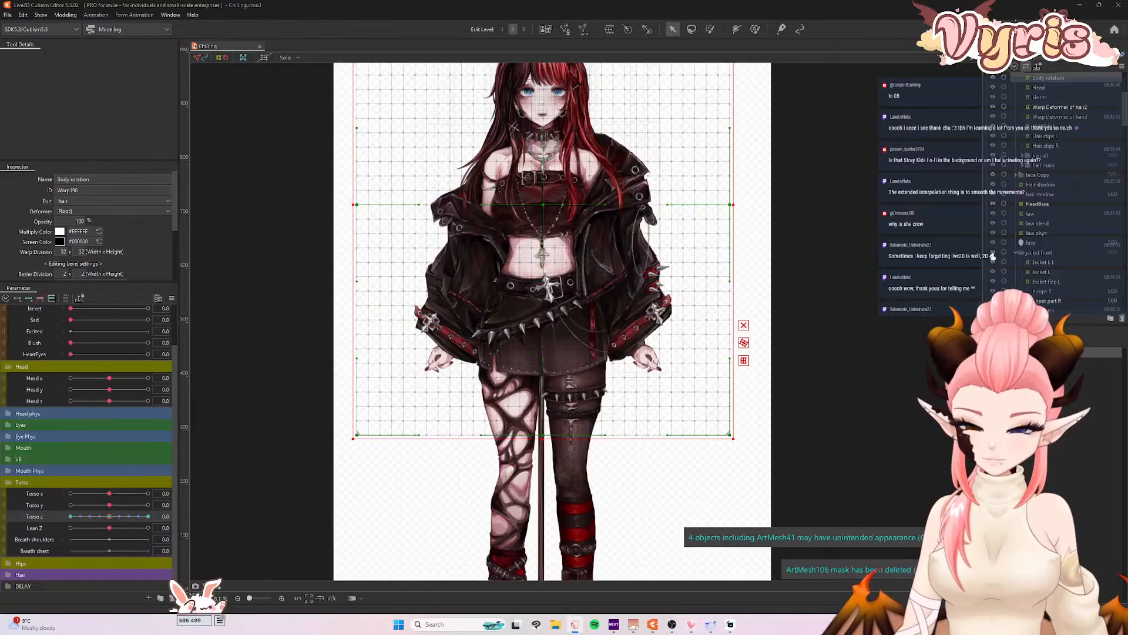
- Create a 32 × 32 warp deformer named Jacket torso as parent of Jacket back, Jacket L t and Jacket R t, keyed on Lean Z
{"action": "scroll", "coordinate": [403, 433], "scroll_direction": "down", "scroll_amount": 3}
{"action": "scroll", "coordinate": [485, 428], "scroll_direction": "up", "scroll_amount": 2}
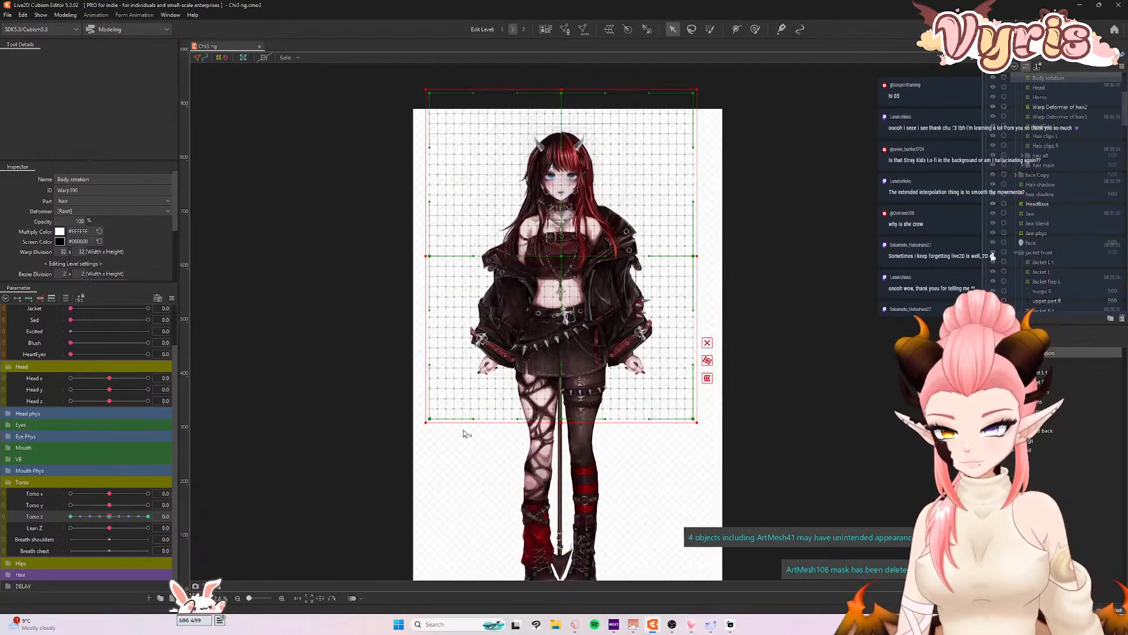
{"action": "left_click_drag", "start_coordinate": [110, 527], "coordinate": [68, 529]}
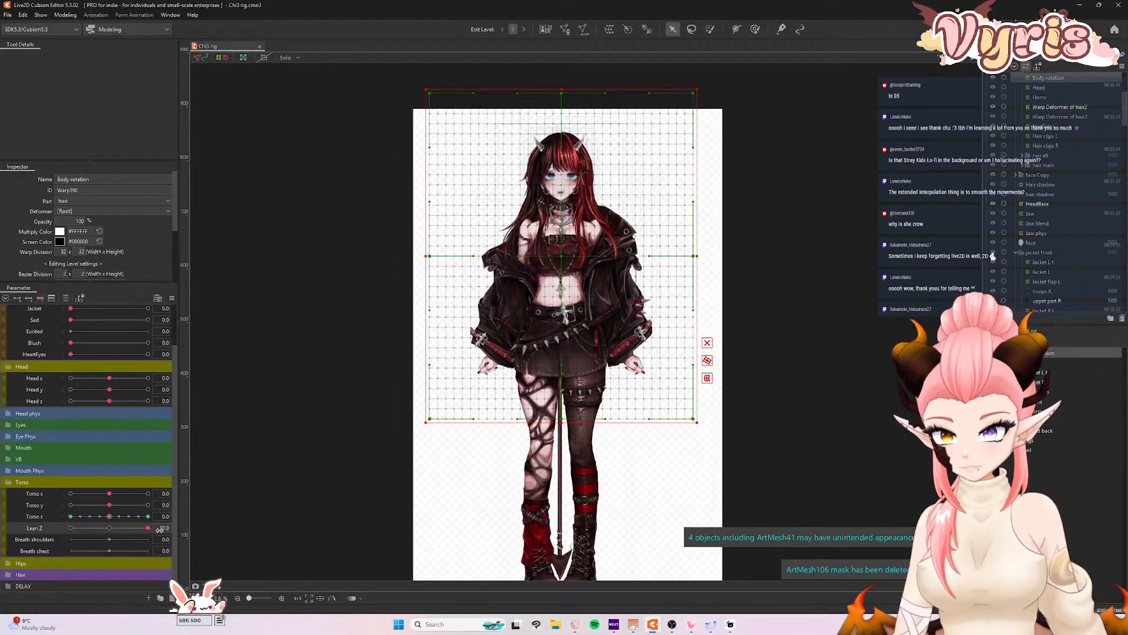
{"action": "scroll", "coordinate": [557, 243], "scroll_direction": "up", "scroll_amount": 1}
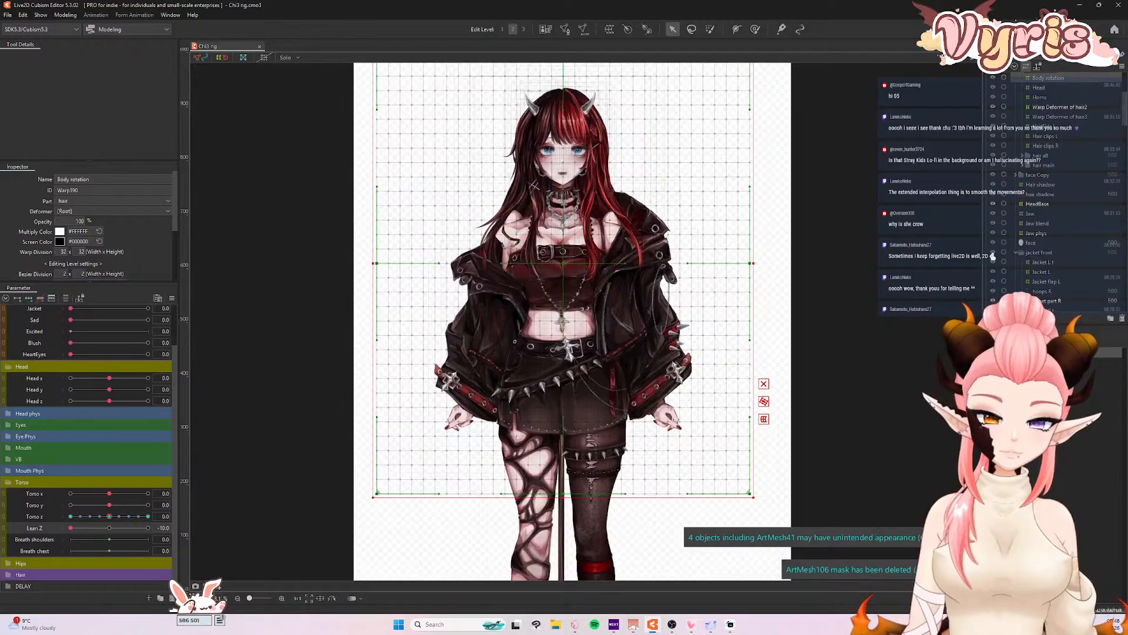
{"action": "left_click", "coordinate": [1037, 410]}
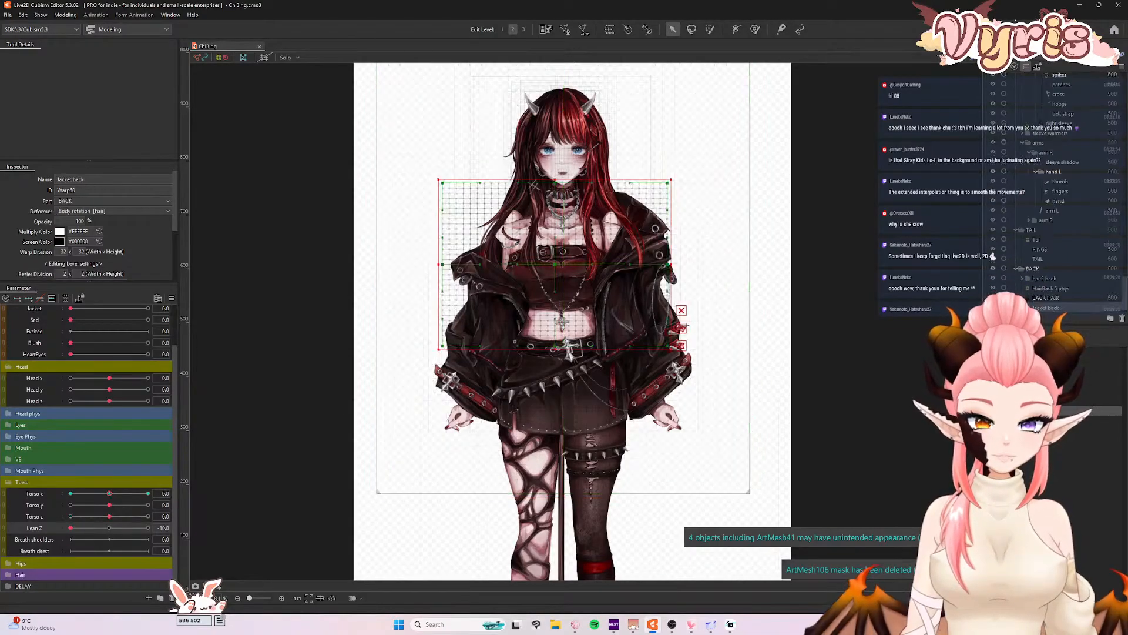
{"action": "left_click", "coordinate": [1037, 381], "text": "ctrl"}
{"action": "left_click", "coordinate": [1037, 372], "text": "ctrl"}
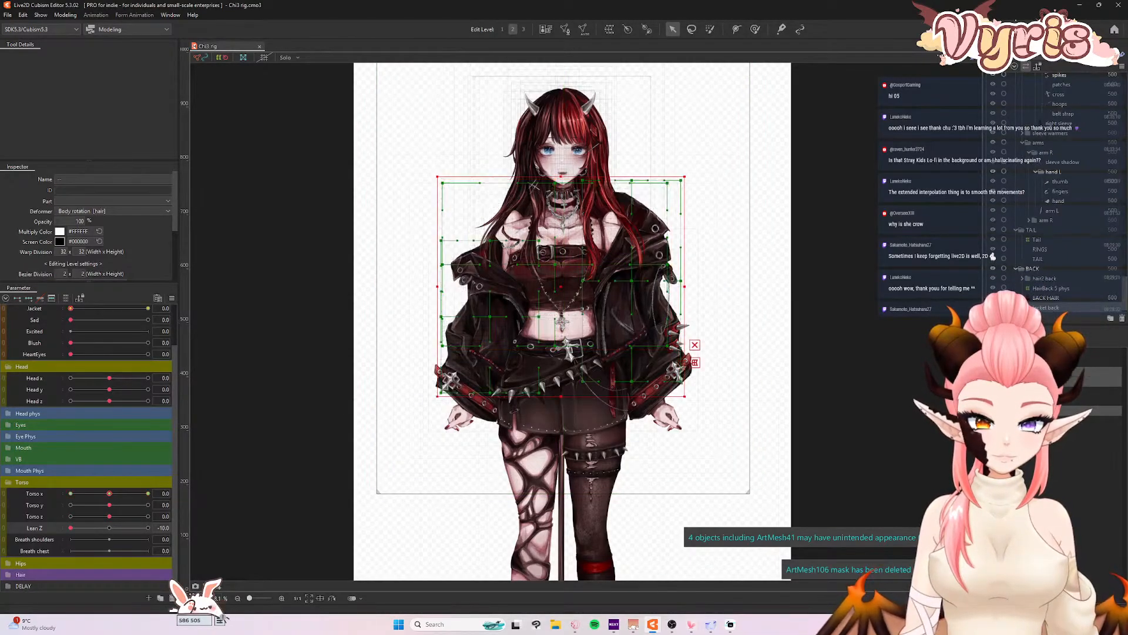
{"action": "left_click", "coordinate": [609, 29]}
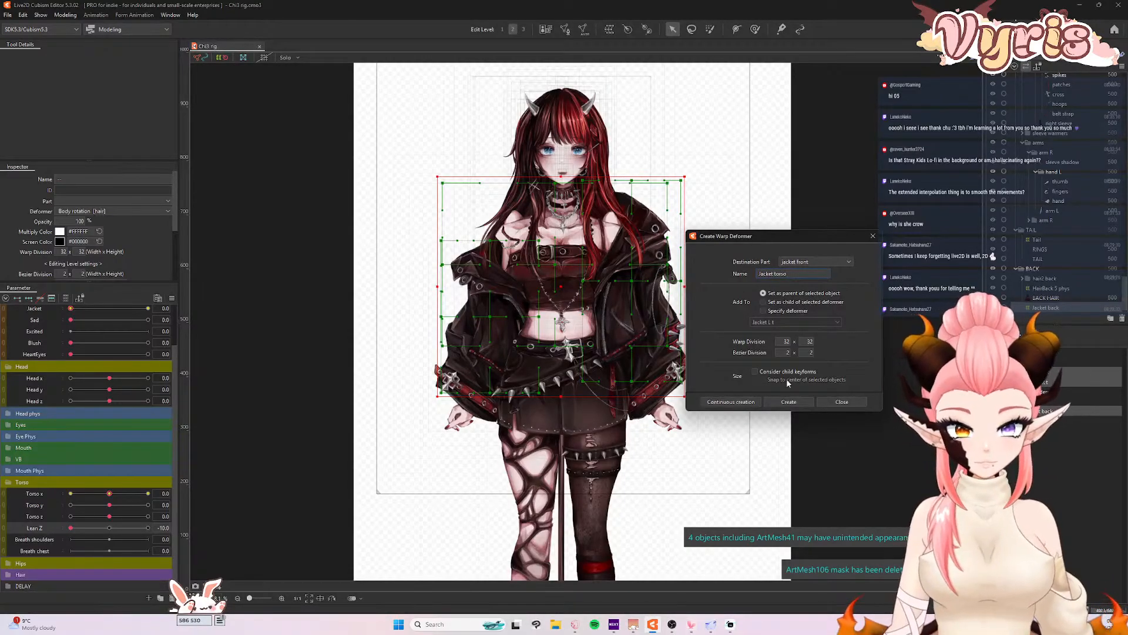
{"action": "key", "text": "Return"}
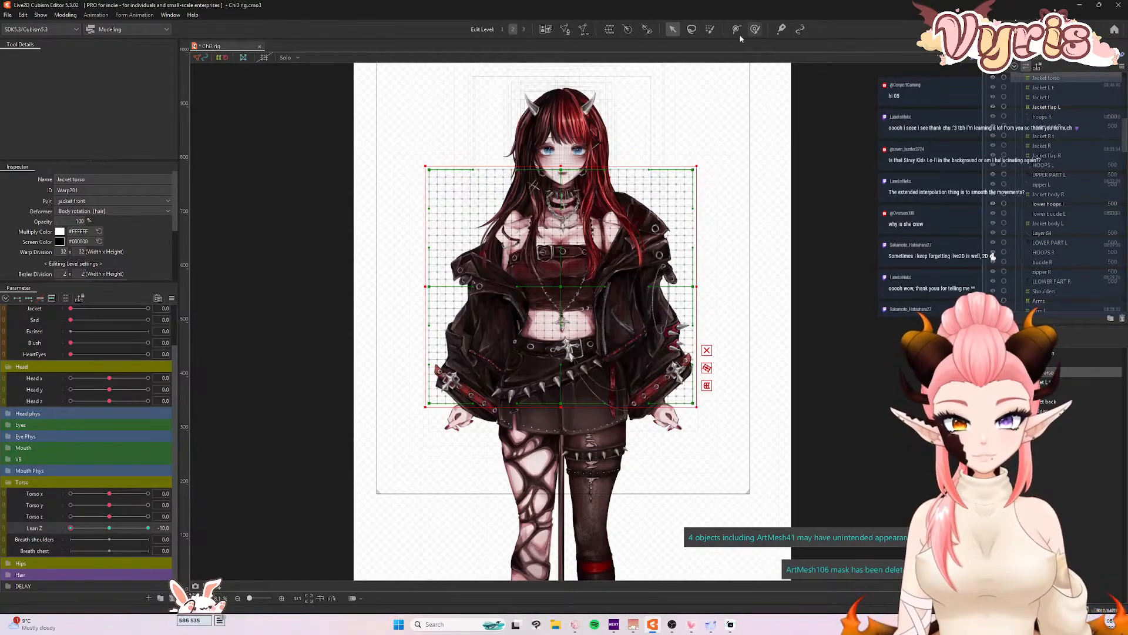
- At Lean Z -10, lower the Jacket torso deformer's upper edge, widen it with the Perspective deformation, and shift the deformer slightly down
{"action": "left_click_drag", "start_coordinate": [560, 165], "coordinate": [558, 184]}
{"action": "left_click", "coordinate": [65, 14]}
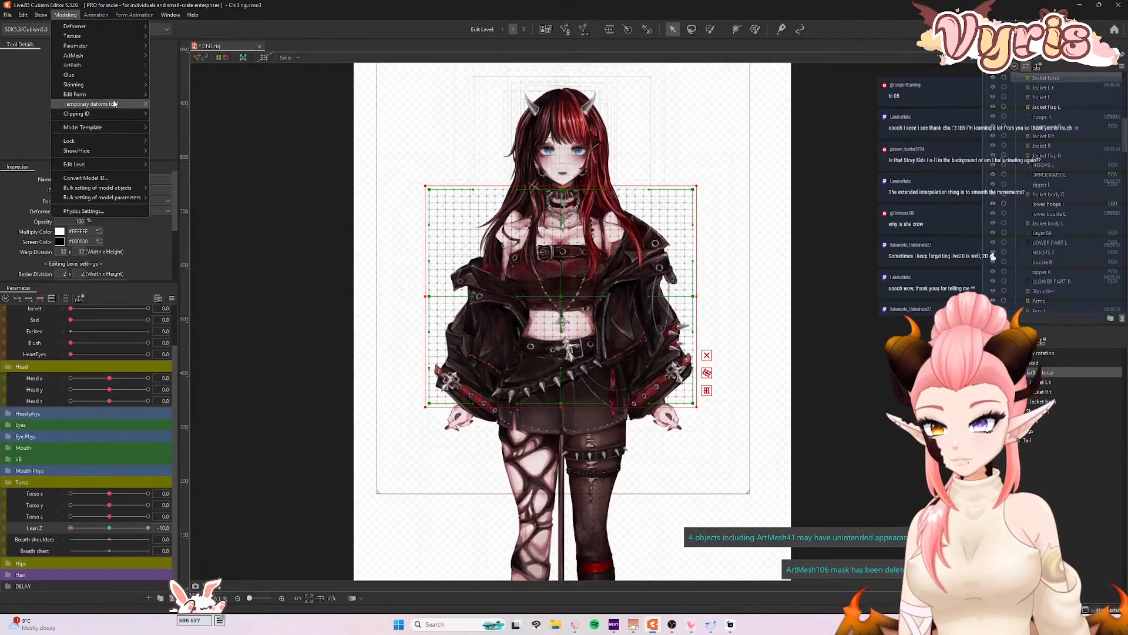
{"action": "mouse_move", "coordinate": [122, 106]}
{"action": "left_click", "coordinate": [184, 133]}
{"action": "left_click_drag", "start_coordinate": [693, 191], "coordinate": [711, 193]}
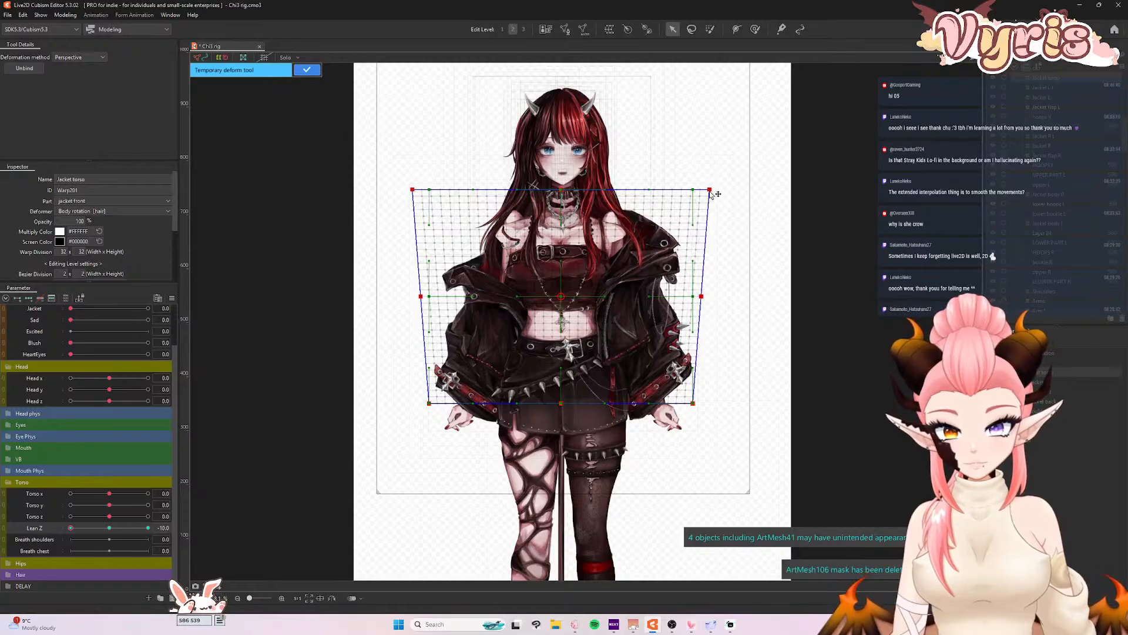
{"action": "left_click_drag", "start_coordinate": [71, 530], "coordinate": [41, 555]}
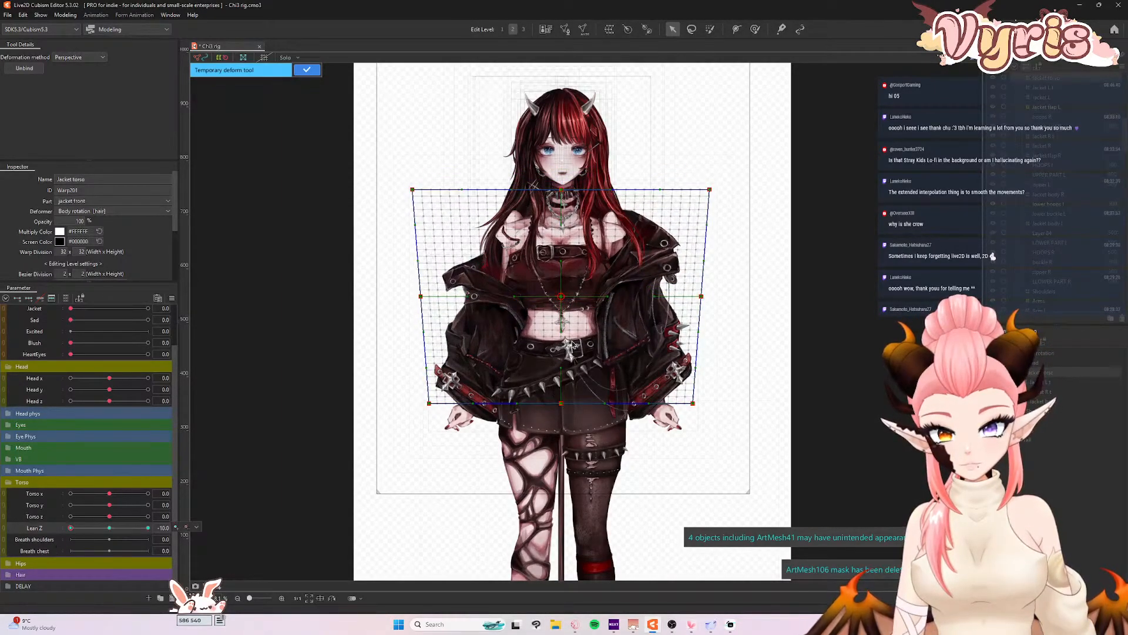
{"action": "left_click", "coordinate": [309, 70]}
{"action": "left_click_drag", "start_coordinate": [563, 295], "coordinate": [563, 303]}
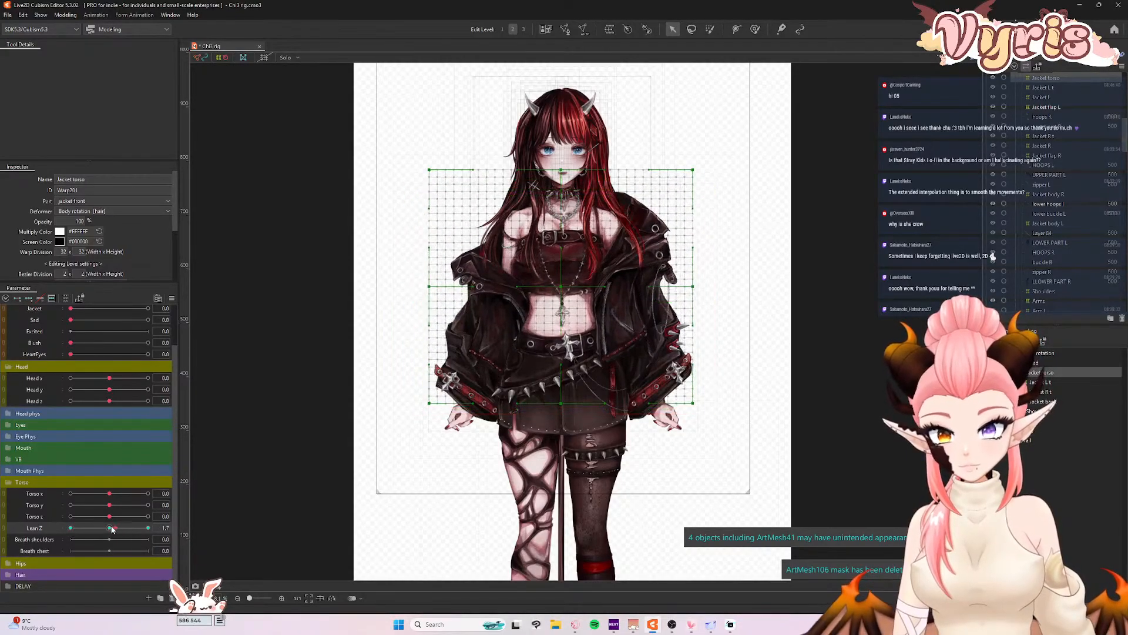
- At Lean Z 10, raise the Jacket torso deformer's lower edge, shift the deformer slightly up, and narrow its upper edge with Perspective
{"action": "left_click_drag", "start_coordinate": [89, 541], "coordinate": [189, 547]}
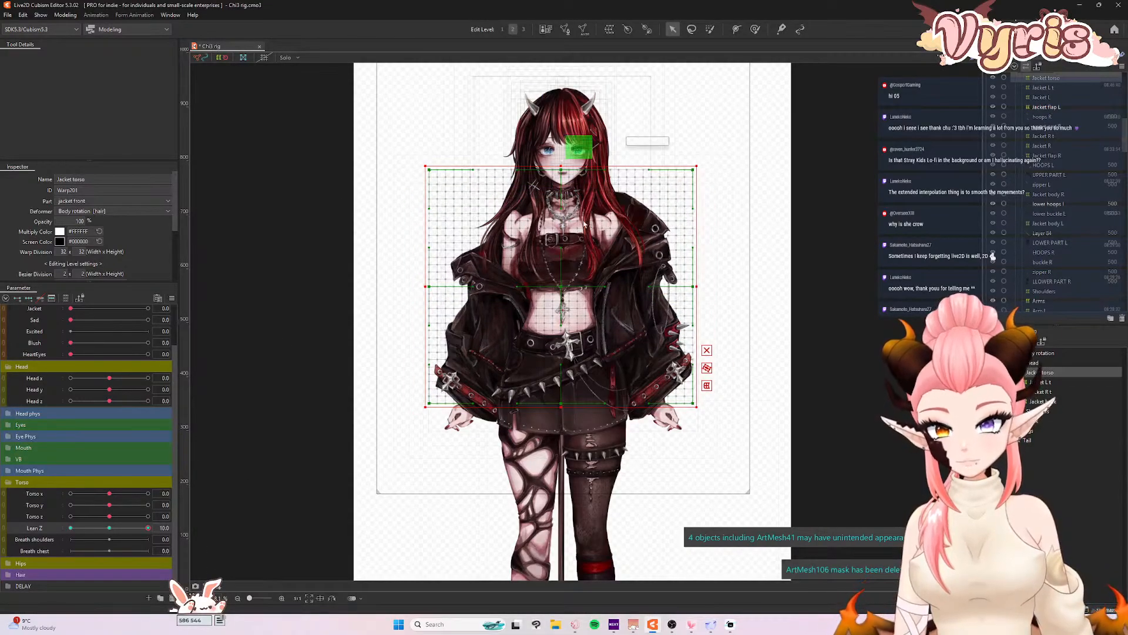
{"action": "left_click_drag", "start_coordinate": [562, 409], "coordinate": [562, 396]}
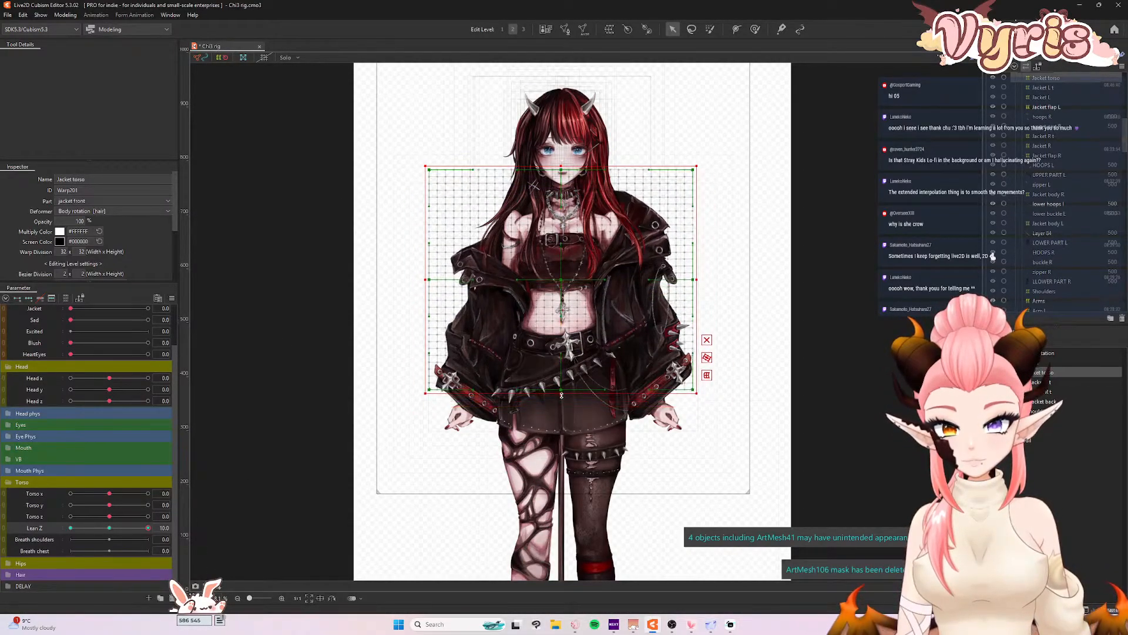
{"action": "left_click_drag", "start_coordinate": [559, 276], "coordinate": [559, 270]}
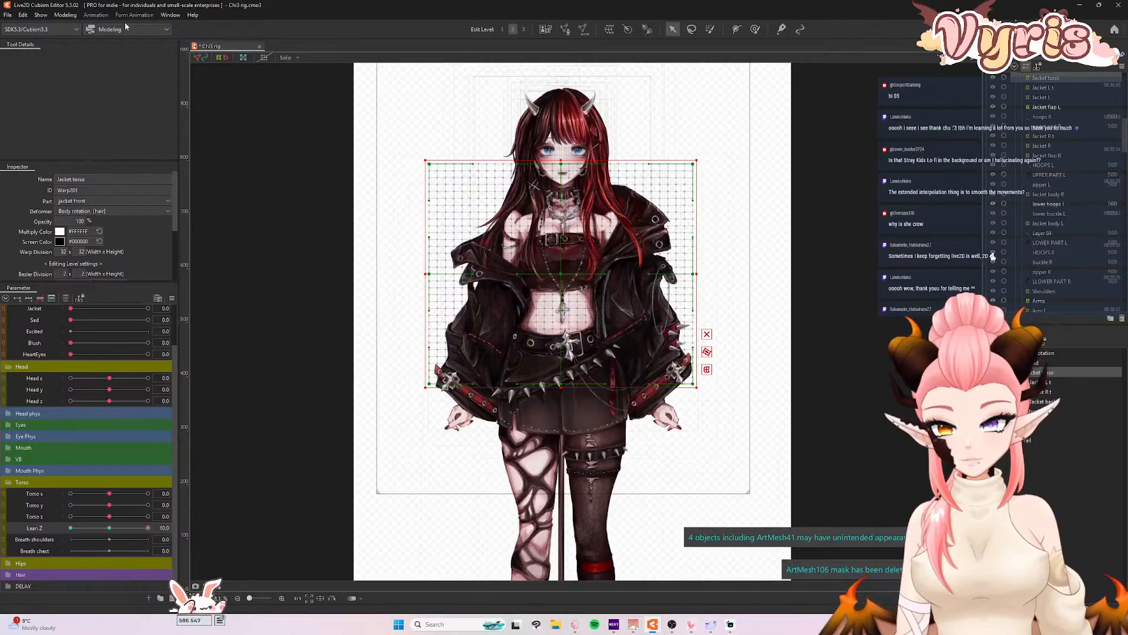
{"action": "left_click", "coordinate": [65, 14]}
{"action": "mouse_move", "coordinate": [117, 104]}
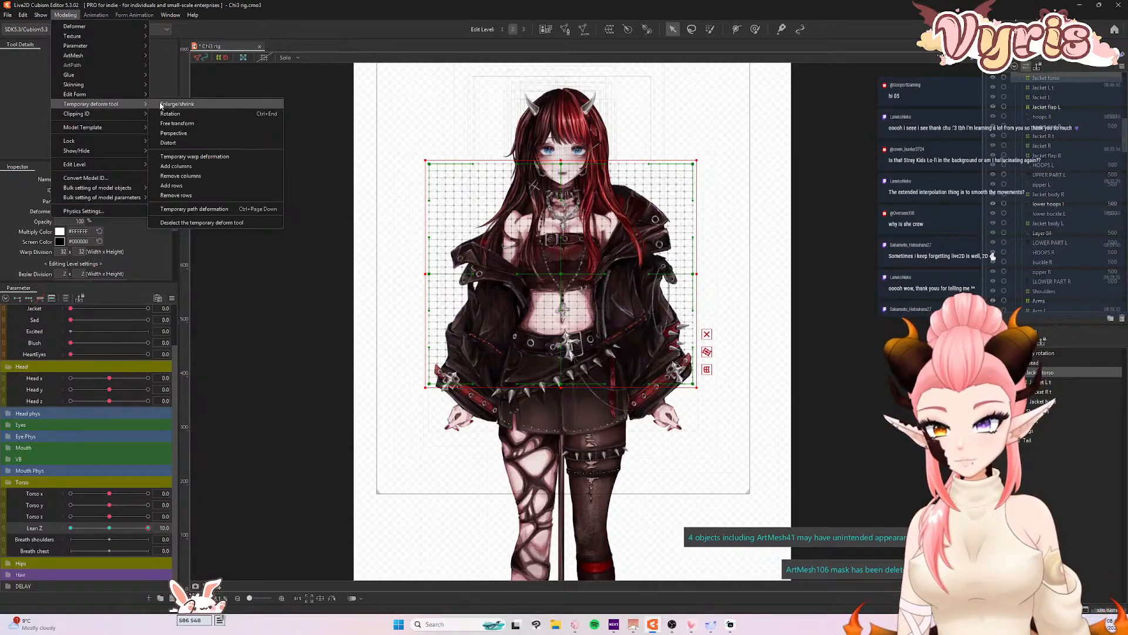
{"action": "left_click", "coordinate": [177, 134]}
{"action": "left_click_drag", "start_coordinate": [433, 165], "coordinate": [443, 165]}
{"action": "left_click", "coordinate": [309, 70]}
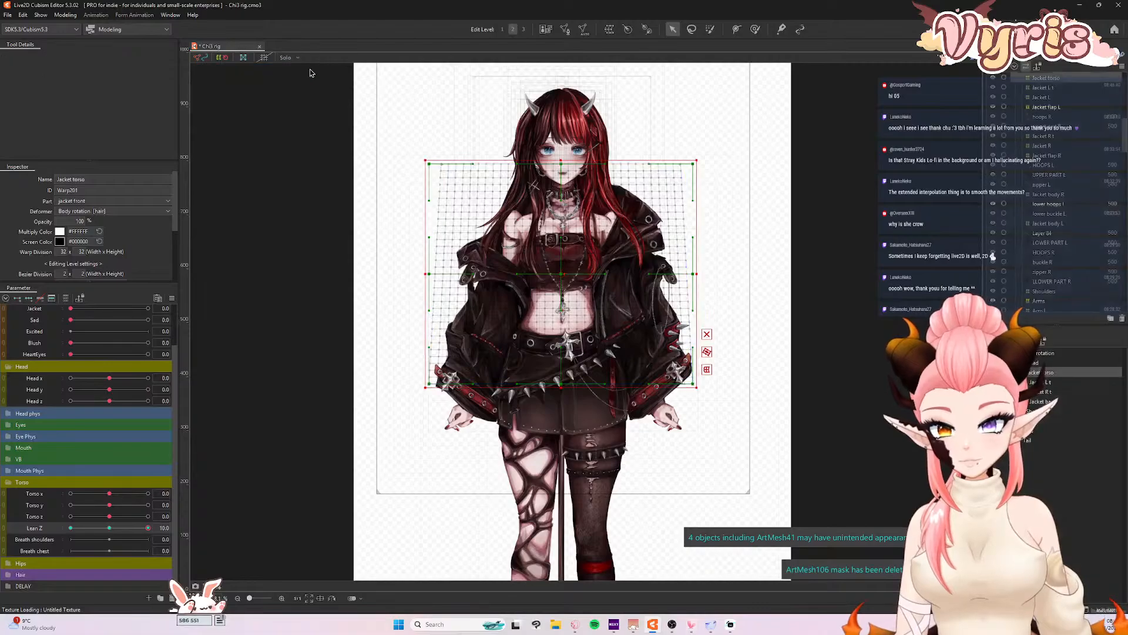
- Curve the middle of the Jacket torso deformer with a large deform brush, downward at Lean Z -10 and upward at Lean Z 10
{"action": "left_click_drag", "start_coordinate": [146, 528], "coordinate": [41, 550]}
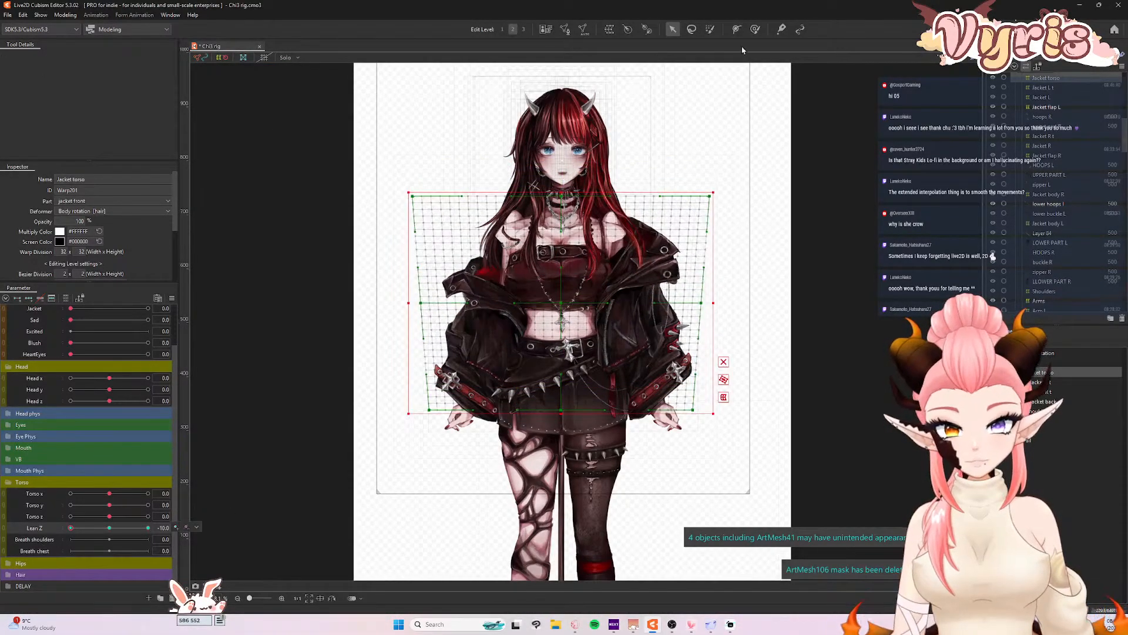
{"action": "left_click", "coordinate": [755, 28]}
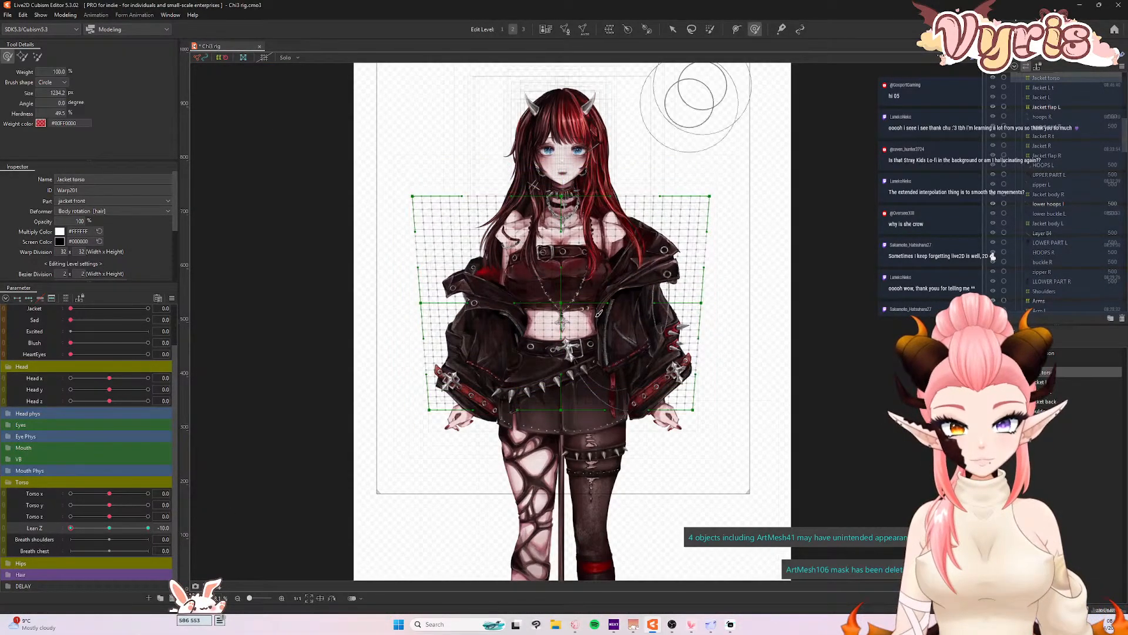
{"action": "left_click", "coordinate": [575, 345]}
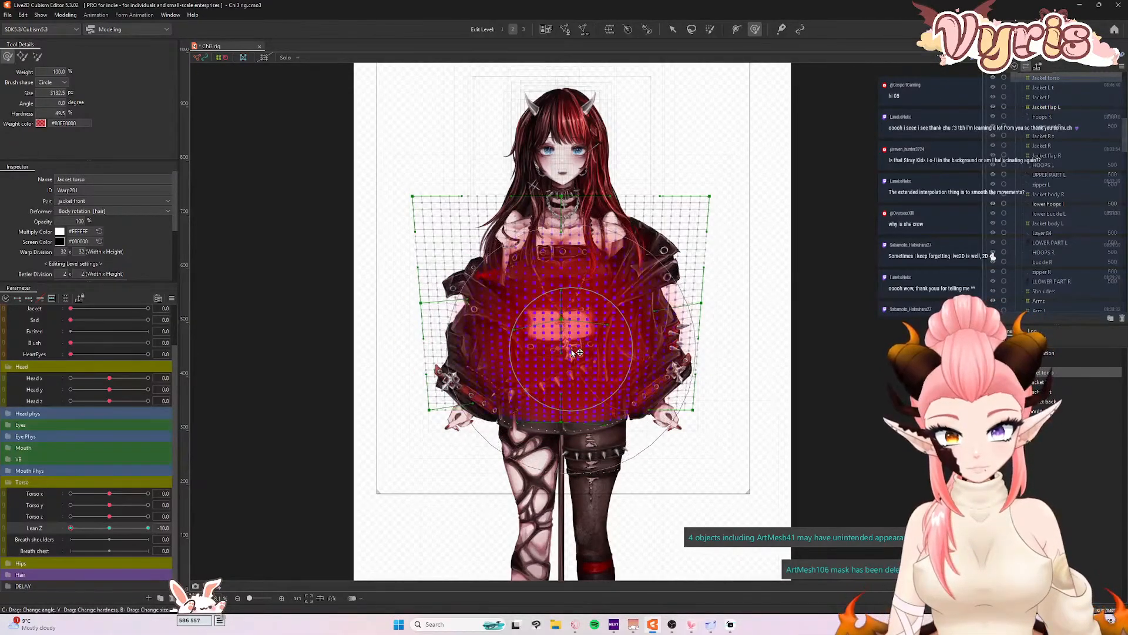
{"action": "left_click_drag", "start_coordinate": [572, 350], "coordinate": [573, 350]}
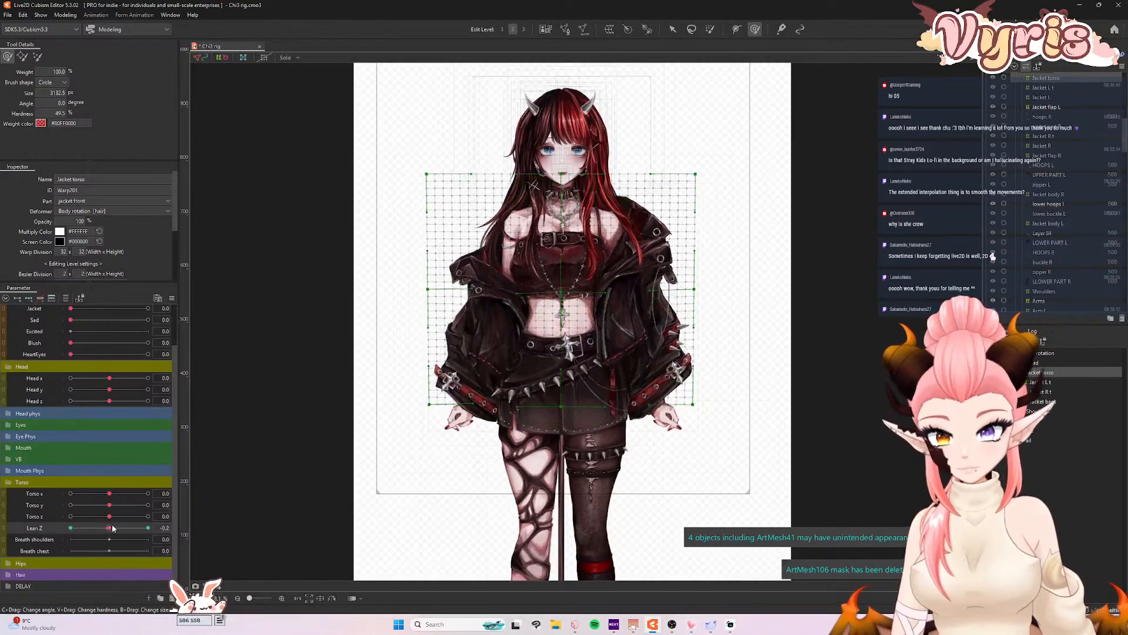
{"action": "left_click_drag", "start_coordinate": [70, 528], "coordinate": [238, 516]}
{"action": "left_click_drag", "start_coordinate": [564, 305], "coordinate": [566, 307]}
{"action": "left_click_drag", "start_coordinate": [140, 532], "coordinate": [246, 530]}
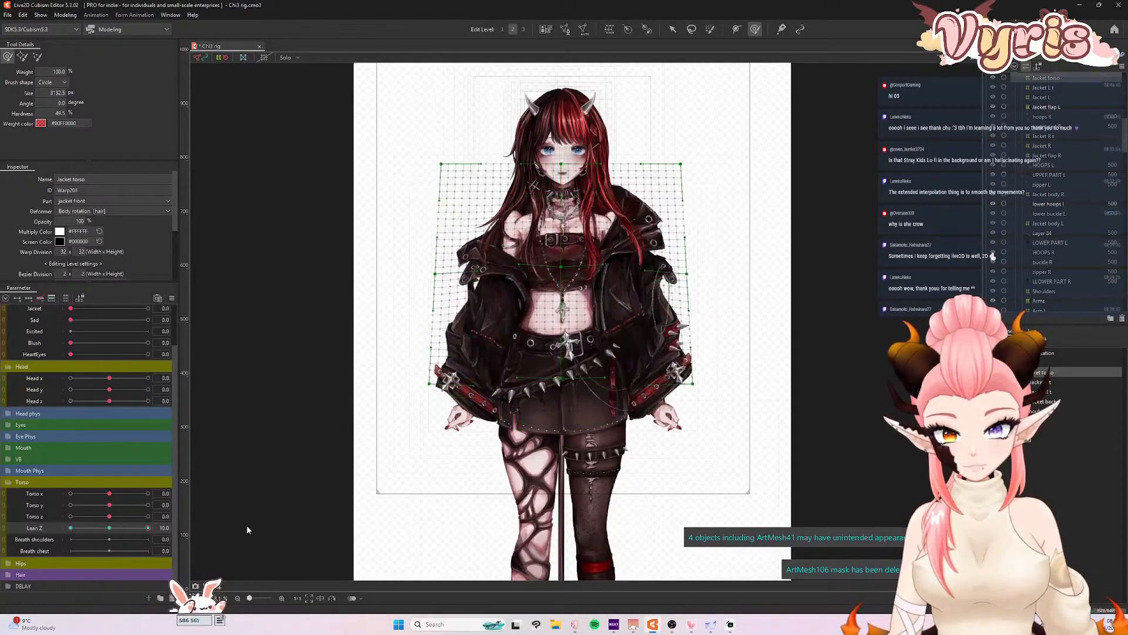
{"action": "left_click", "coordinate": [111, 528]}
{"action": "left_click", "coordinate": [673, 30]}
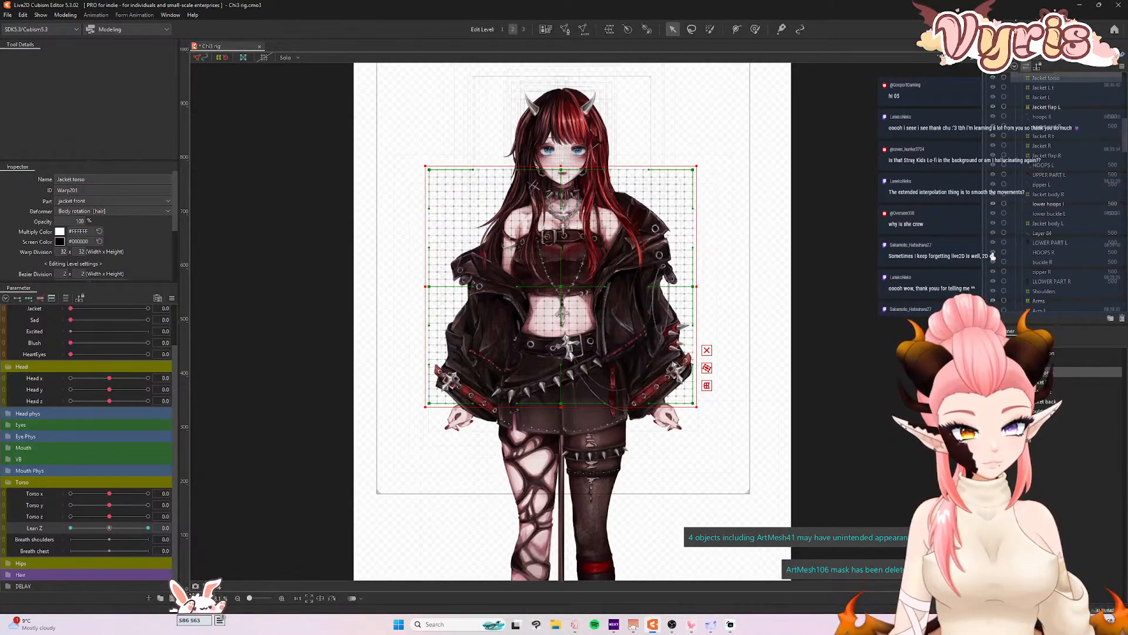
- Key the Arms deformer on Lean Z, and at 10 shift it slightly down and narrow its upper edge with the Perspective deformation
{"action": "left_click", "coordinate": [1036, 421]}
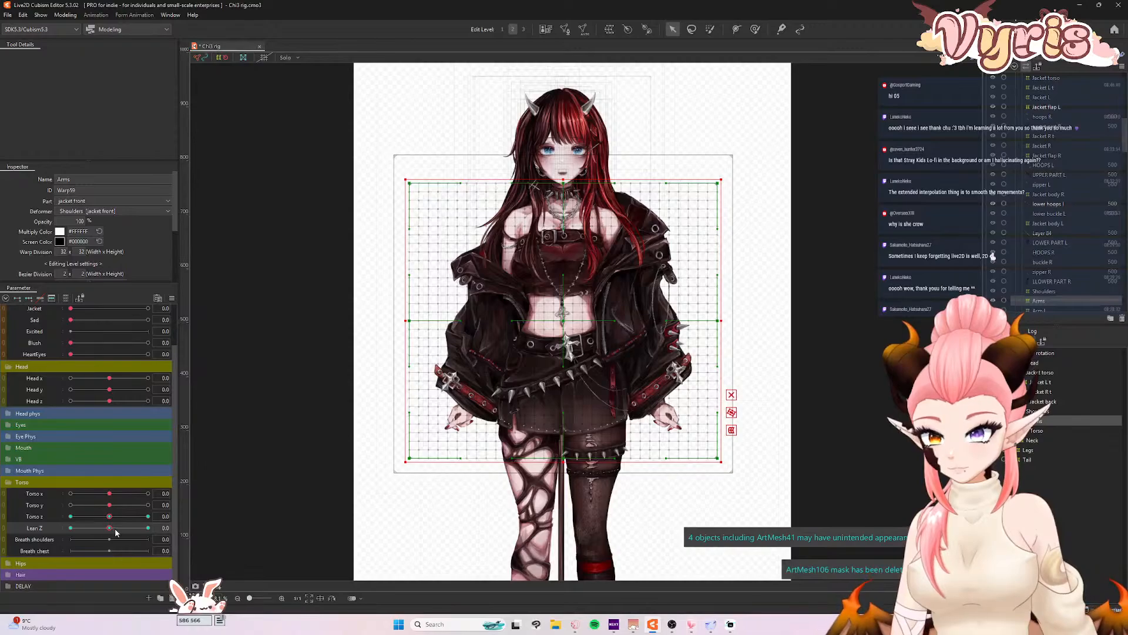
{"action": "left_click_drag", "start_coordinate": [113, 531], "coordinate": [227, 534]}
{"action": "scroll", "coordinate": [576, 220], "scroll_direction": "up", "scroll_amount": 2}
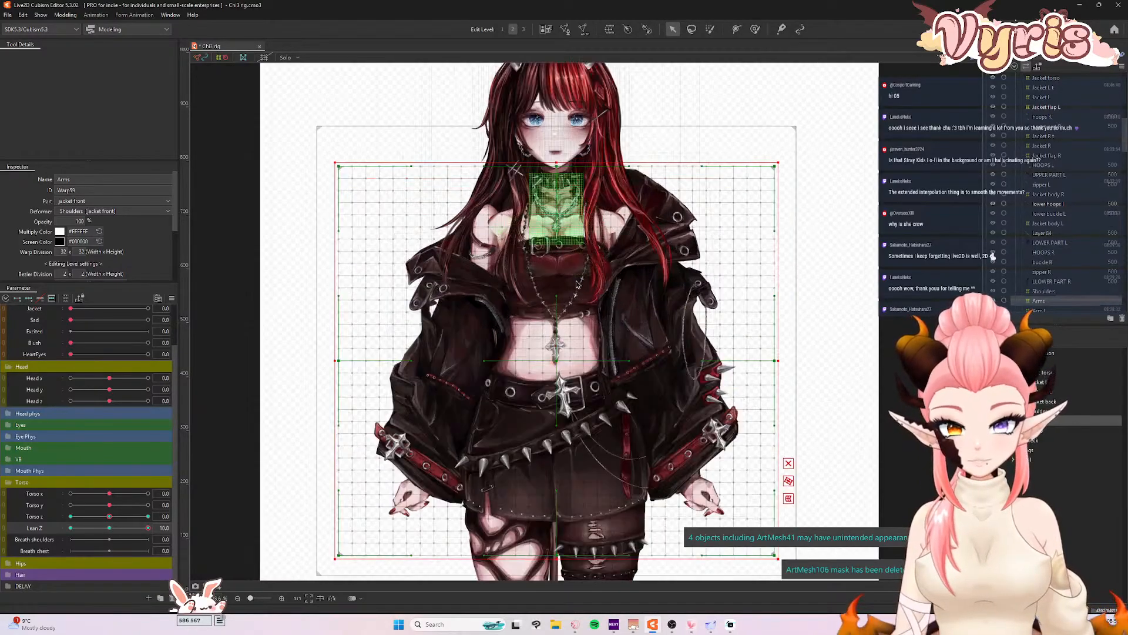
{"action": "left_click_drag", "start_coordinate": [147, 531], "coordinate": [221, 531]}
{"action": "left_click_drag", "start_coordinate": [554, 362], "coordinate": [554, 373]}
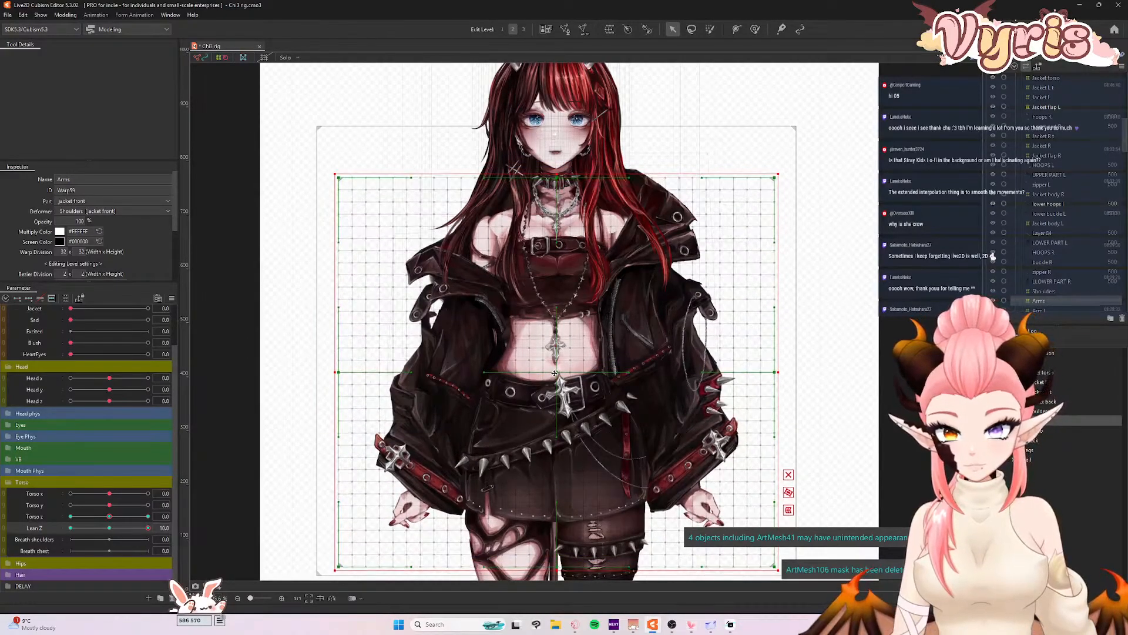
{"action": "left_click", "coordinate": [65, 15]}
{"action": "mouse_move", "coordinate": [88, 106]}
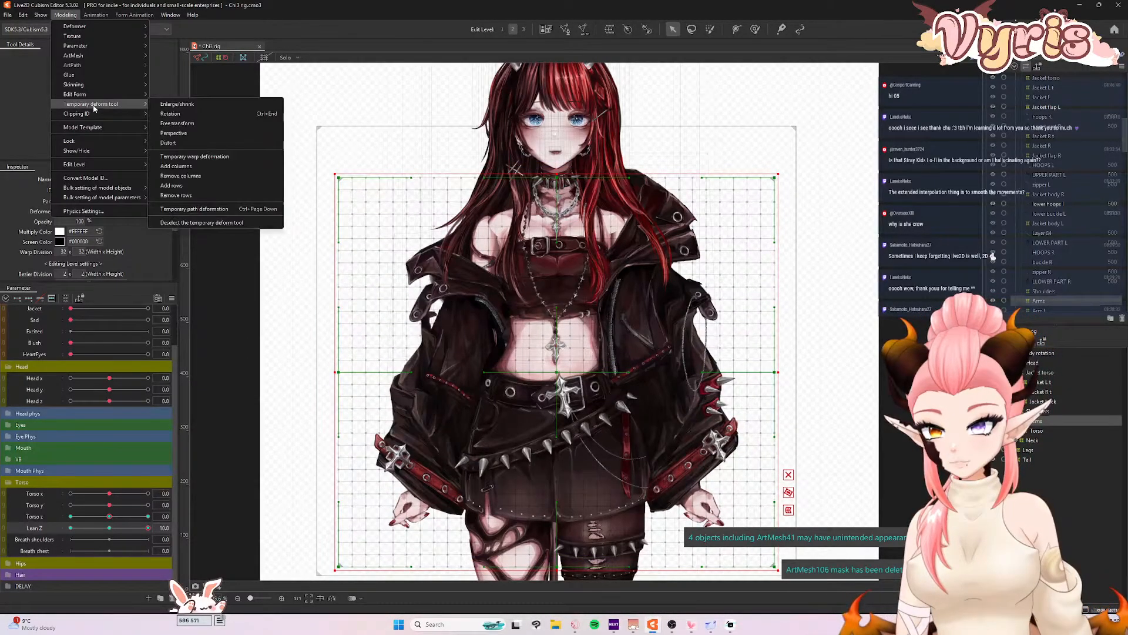
{"action": "left_click", "coordinate": [182, 134]}
{"action": "left_click_drag", "start_coordinate": [340, 178], "coordinate": [380, 176]}
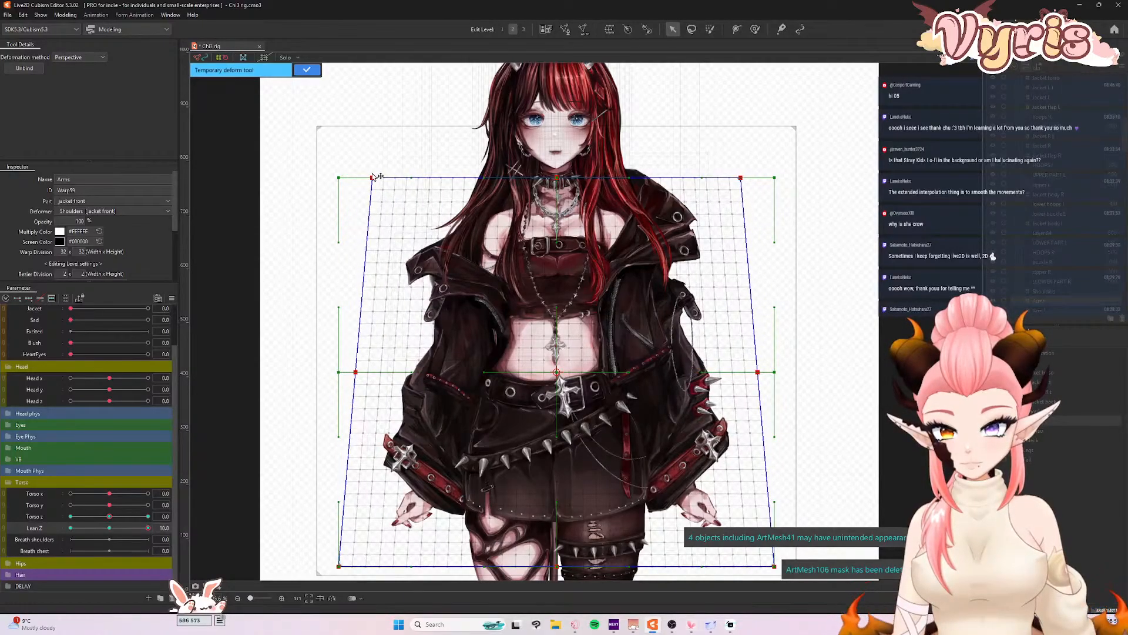
{"action": "left_click", "coordinate": [315, 72]}
- At Lean Z -10, lower the Arms deformer's upper edge and widen it with the Perspective deformation
{"action": "left_click_drag", "start_coordinate": [141, 531], "coordinate": [44, 534]}
{"action": "left_click_drag", "start_coordinate": [557, 163], "coordinate": [550, 185]}
{"action": "left_click", "coordinate": [76, 16]}
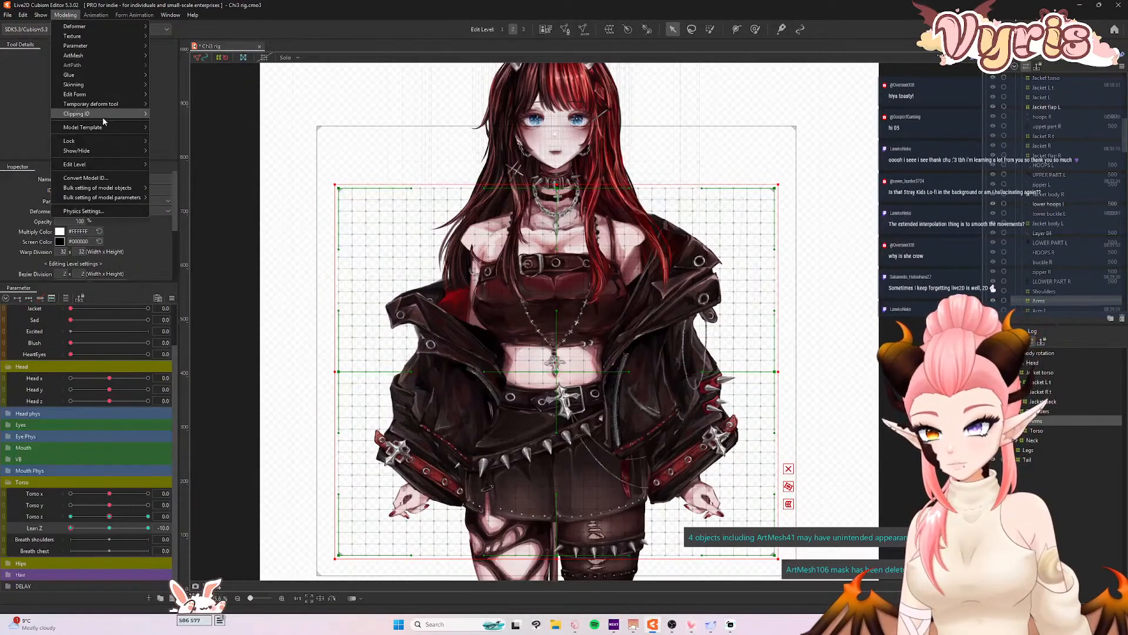
{"action": "mouse_move", "coordinate": [119, 106]}
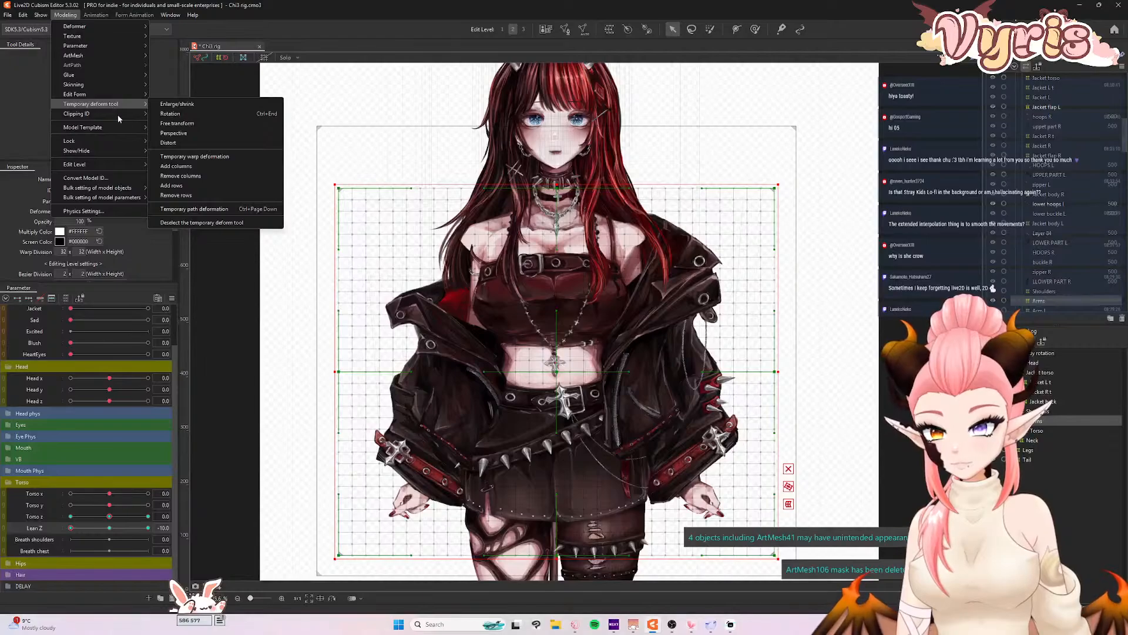
{"action": "left_click", "coordinate": [173, 133]}
{"action": "left_click_drag", "start_coordinate": [342, 191], "coordinate": [292, 199]}
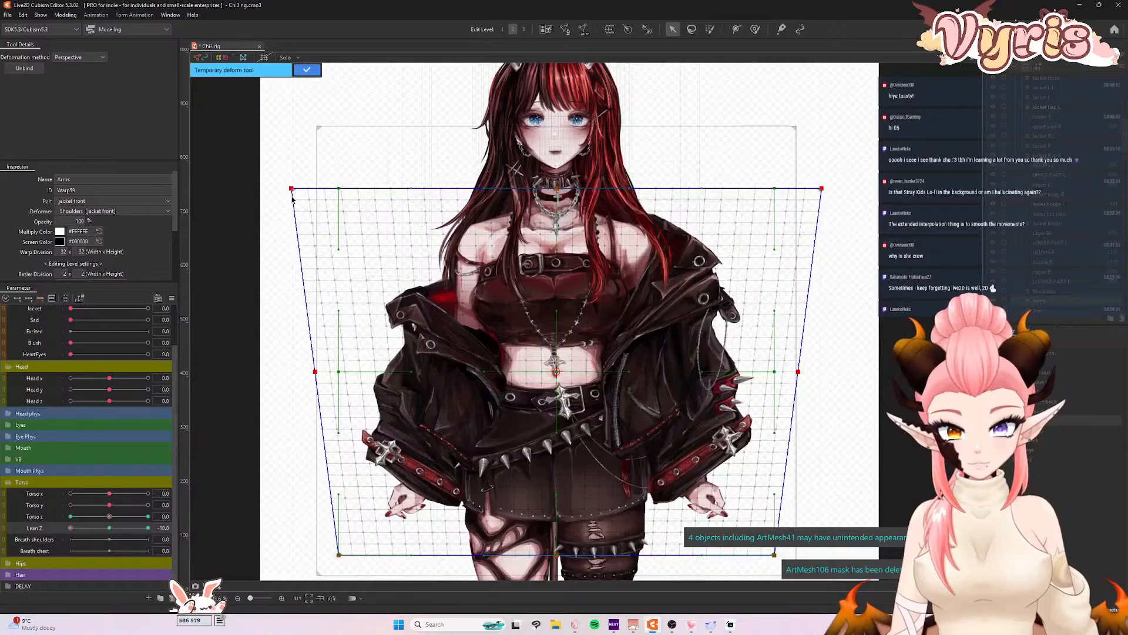
{"action": "left_click", "coordinate": [315, 74]}
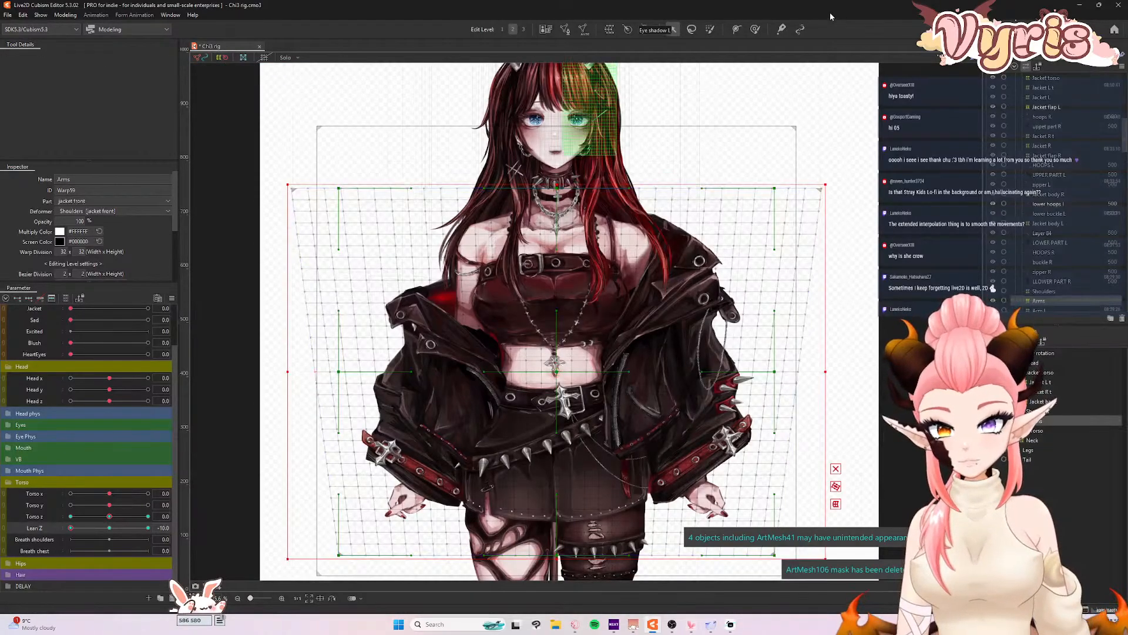
- Pull the middle of the Arms deformer down at Lean Z -10 with the deform brush
{"action": "left_click", "coordinate": [754, 31]}
{"action": "left_click_drag", "start_coordinate": [546, 333], "coordinate": [545, 353]}
{"action": "key", "text": "ctrl+z"}
{"action": "mouse_move", "coordinate": [622, 371]}
{"action": "left_mouse_down"}
{"action": "mouse_move", "coordinate": [504, 369]}
{"action": "mouse_move", "coordinate": [524, 382]}
{"action": "mouse_move", "coordinate": [522, 410]}
{"action": "mouse_move", "coordinate": [524, 387]}
{"action": "left_mouse_up"}
{"action": "left_click_drag", "start_coordinate": [592, 370], "coordinate": [585, 379]}
{"action": "left_click_drag", "start_coordinate": [551, 380], "coordinate": [554, 385]}
{"action": "left_click", "coordinate": [672, 29]}
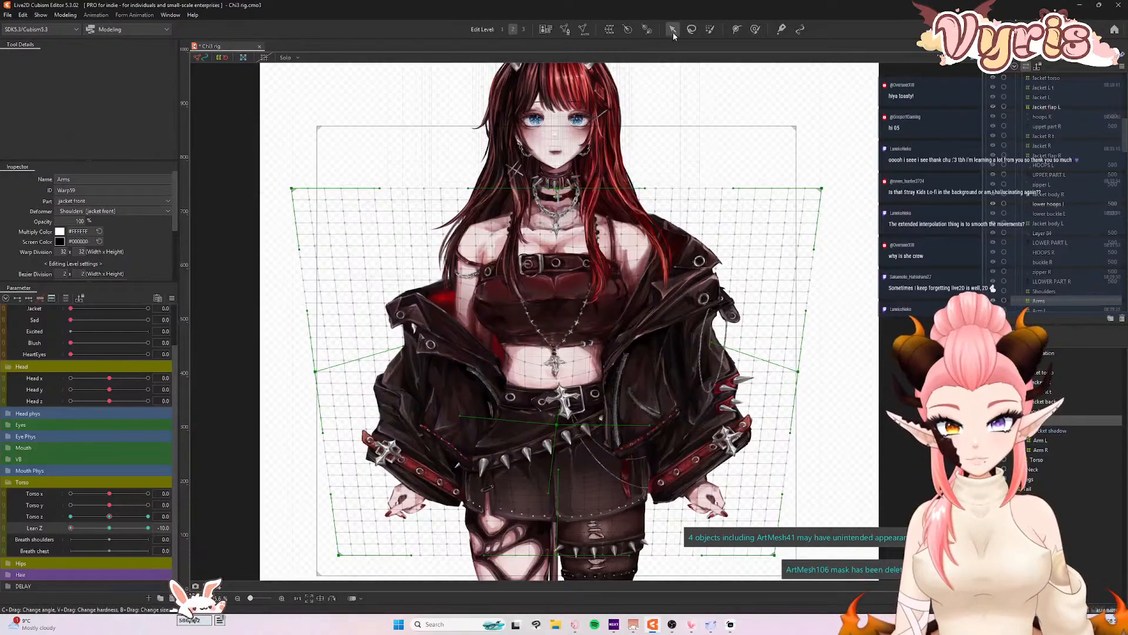
- Preview the Arms deformer over Lean Z, return it to 0, and synthesize its corner keyforms for Torso z and Lean Z
{"action": "mouse_move", "coordinate": [70, 527]}
{"action": "left_mouse_down"}
{"action": "mouse_move", "coordinate": [152, 536]}
{"action": "mouse_move", "coordinate": [76, 549]}
{"action": "left_mouse_up"}
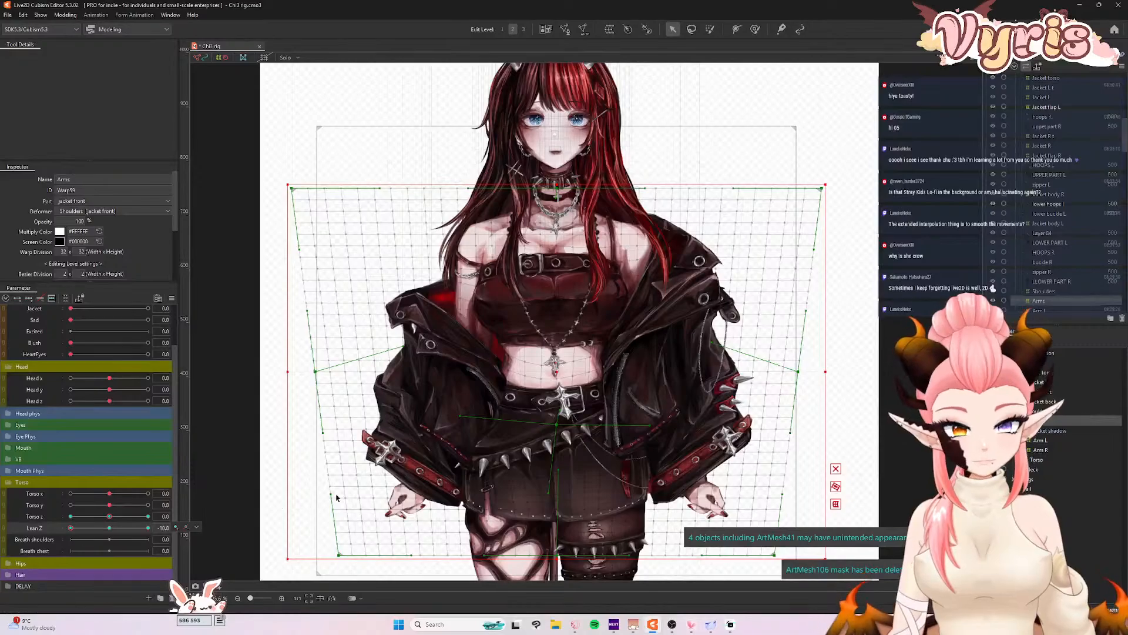
{"action": "left_click", "coordinate": [110, 527]}
{"action": "key", "text": "ctrl+4"}
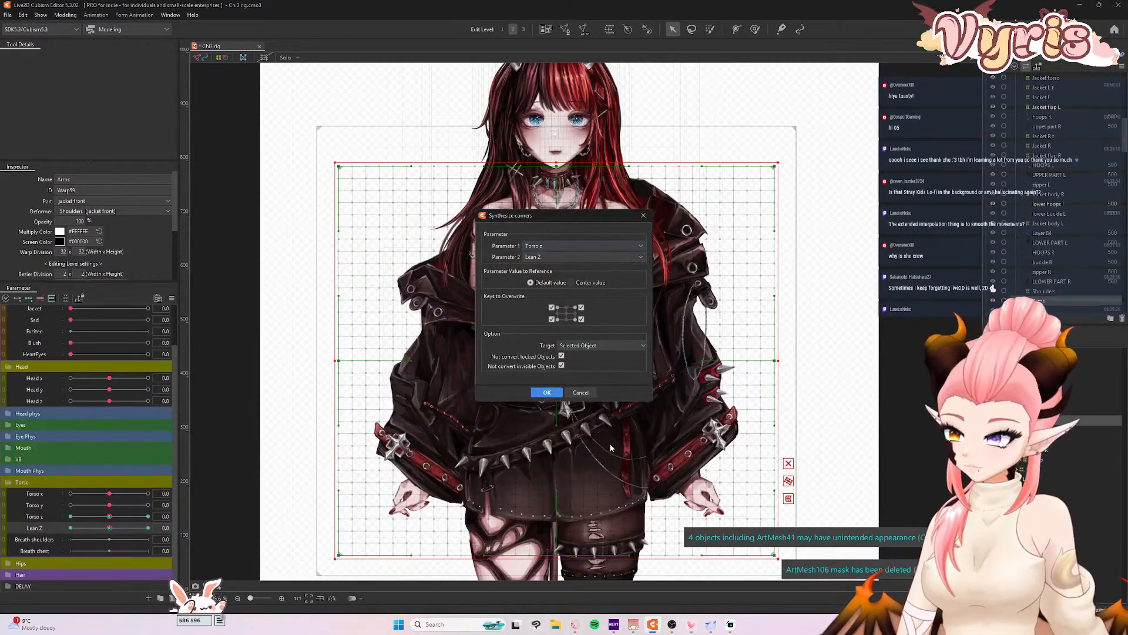
{"action": "left_click", "coordinate": [547, 392]}
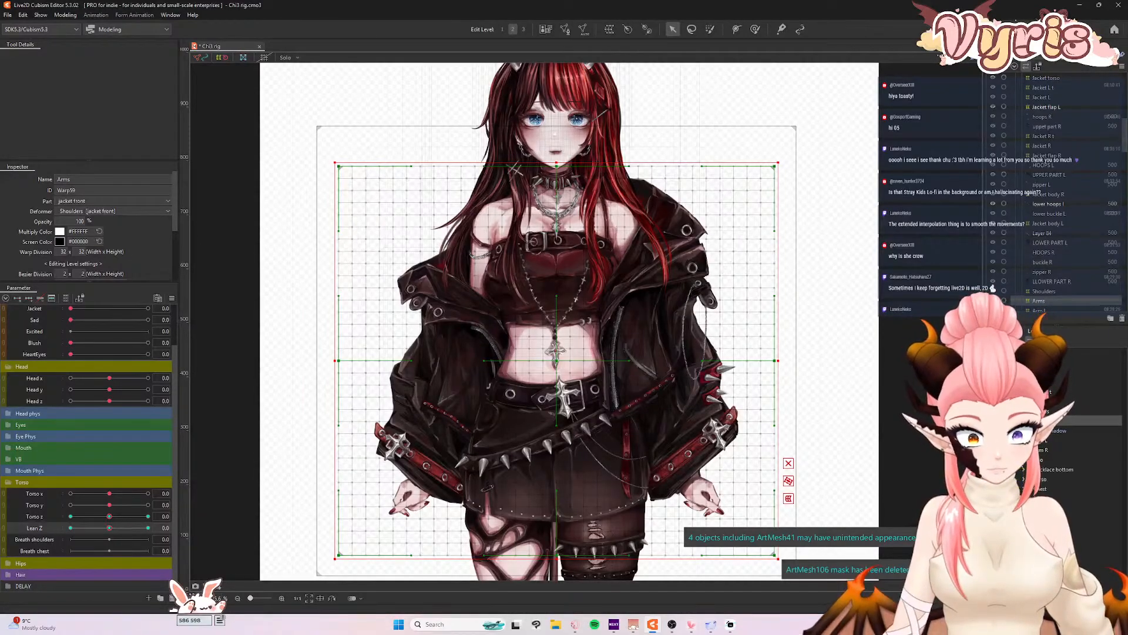
- Key the Chest deformer on Lean Z and bend its middle at 10 with a large deform brush
{"action": "left_click", "coordinate": [1040, 489]}
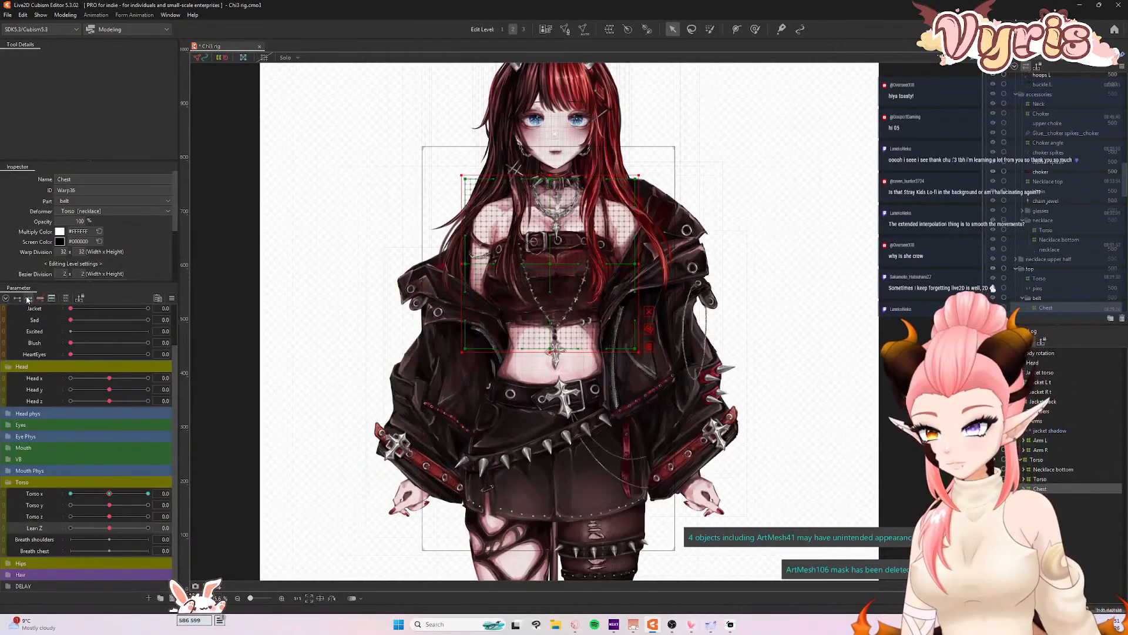
{"action": "left_click", "coordinate": [148, 528]}
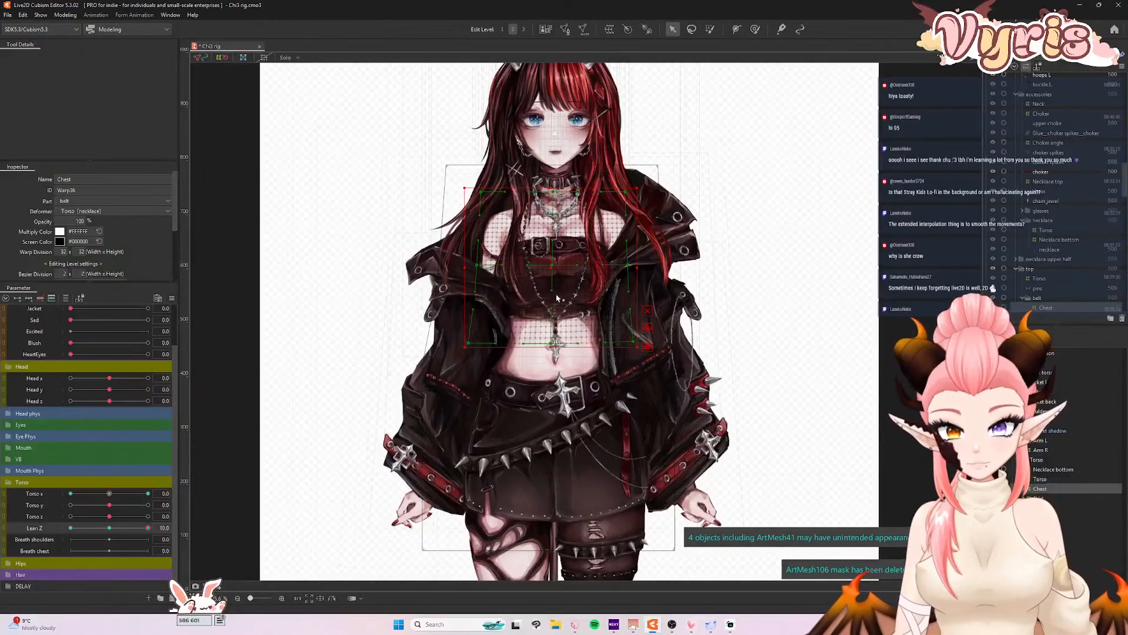
{"action": "left_click", "coordinate": [756, 29]}
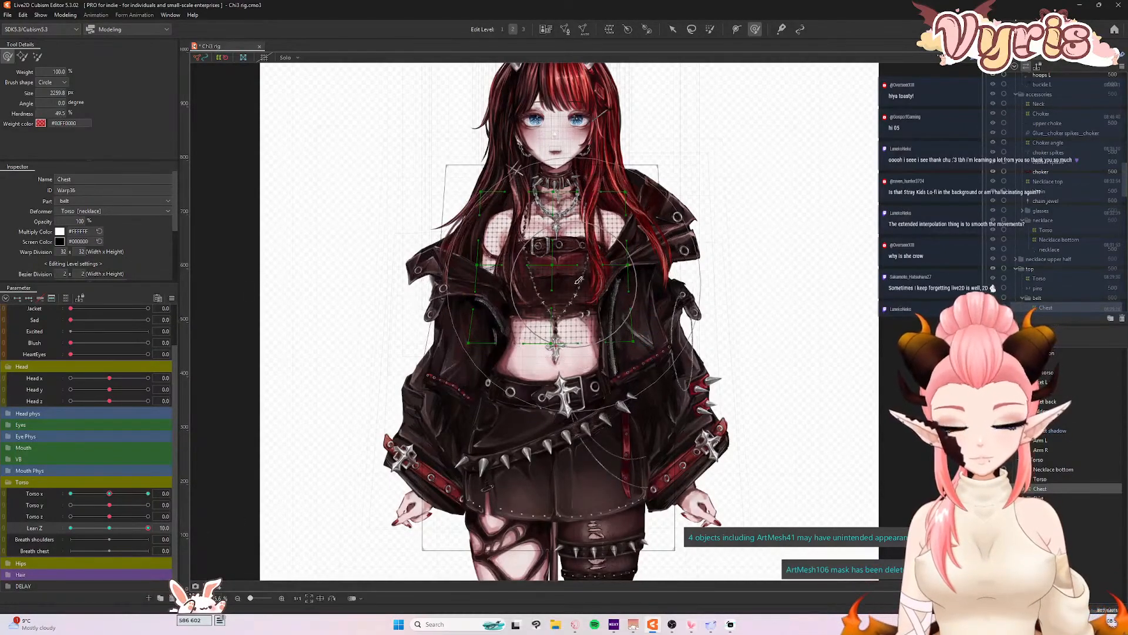
{"action": "key", "text": "b"}
{"action": "mouse_move", "coordinate": [594, 271]}
{"action": "left_mouse_down"}
{"action": "mouse_move", "coordinate": [556, 279]}
{"action": "mouse_move", "coordinate": [525, 299]}
{"action": "left_mouse_up"}
- Pull the middle of the Chest deformer down at Lean Z -10 and adjust its sides at 10 with the deform brush
{"action": "left_click_drag", "start_coordinate": [147, 527], "coordinate": [70, 527]}
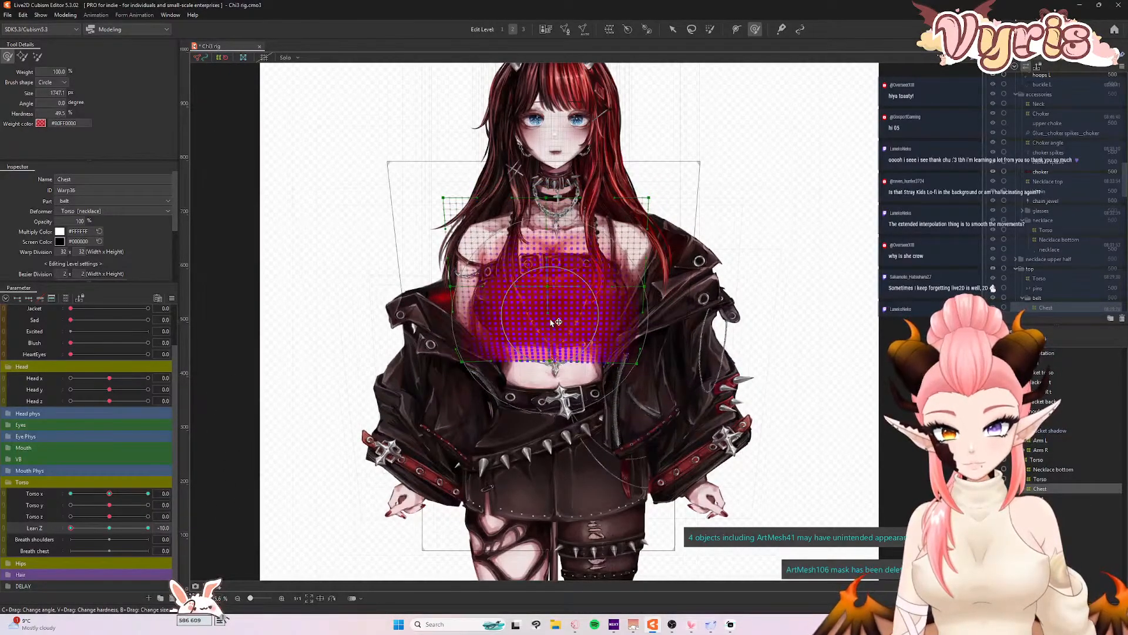
{"action": "left_click_drag", "start_coordinate": [431, 343], "coordinate": [427, 352]}
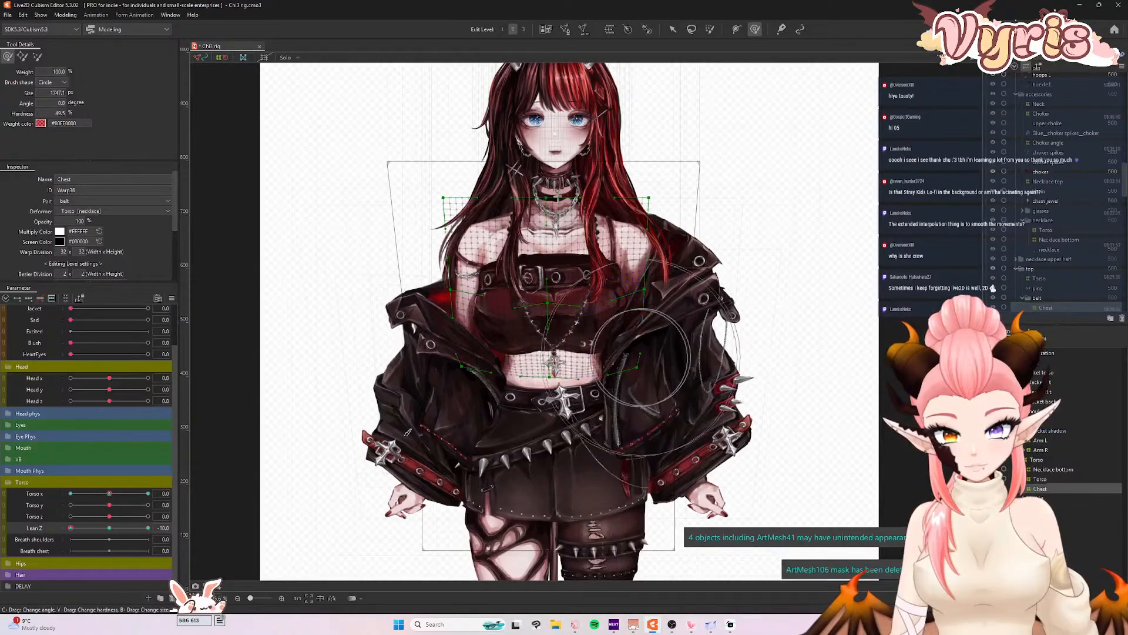
{"action": "left_click_drag", "start_coordinate": [79, 532], "coordinate": [183, 528]}
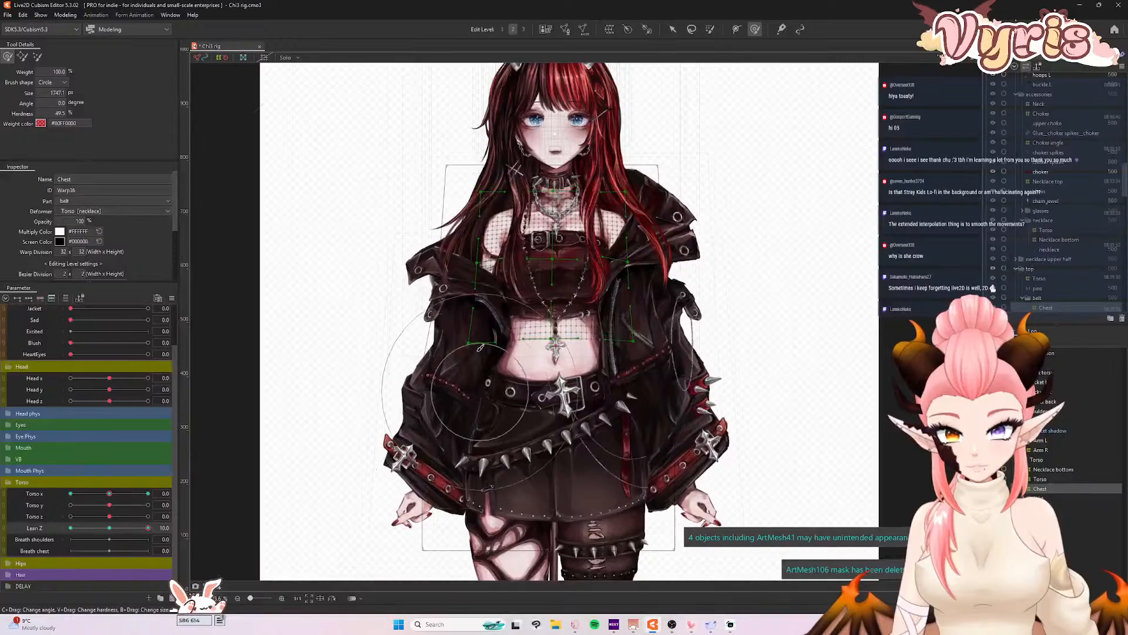
{"action": "left_click_drag", "start_coordinate": [459, 294], "coordinate": [462, 298]}
{"action": "left_click_drag", "start_coordinate": [654, 300], "coordinate": [652, 295]}
{"action": "left_click_drag", "start_coordinate": [148, 527], "coordinate": [109, 544]}
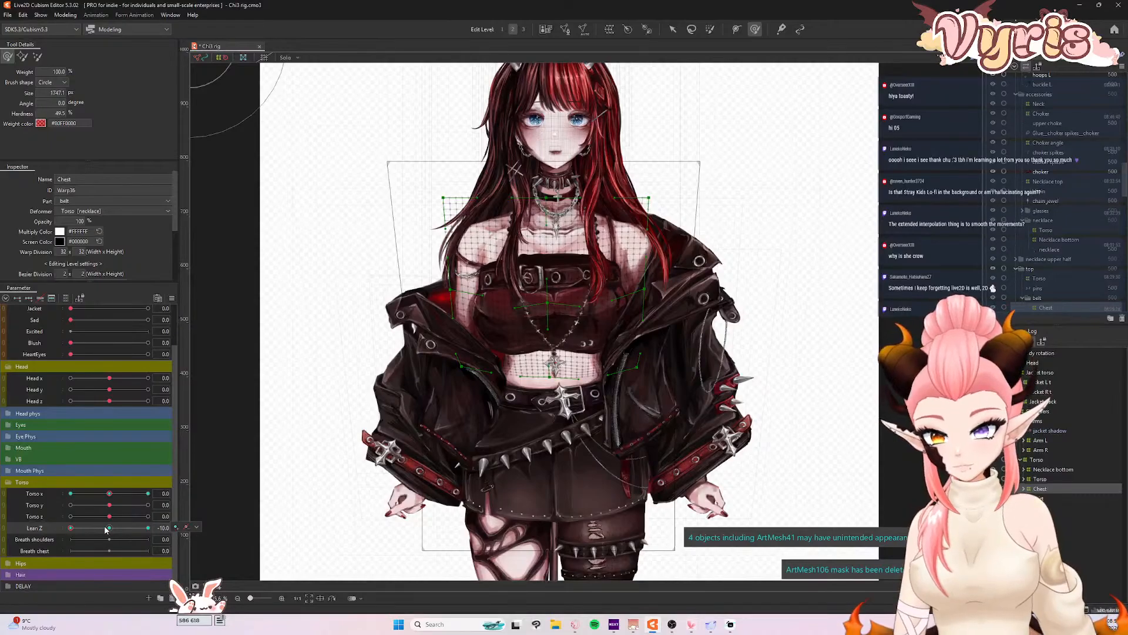
{"action": "left_click", "coordinate": [110, 528]}
- Create a 32 × 32 warp deformer as the parent of the Head and Neck deformers, with Warp Deformer of hair as its name
{"action": "scroll", "coordinate": [533, 313], "scroll_direction": "down", "scroll_amount": 5}
{"action": "scroll", "coordinate": [520, 270], "scroll_direction": "up", "scroll_amount": 3}
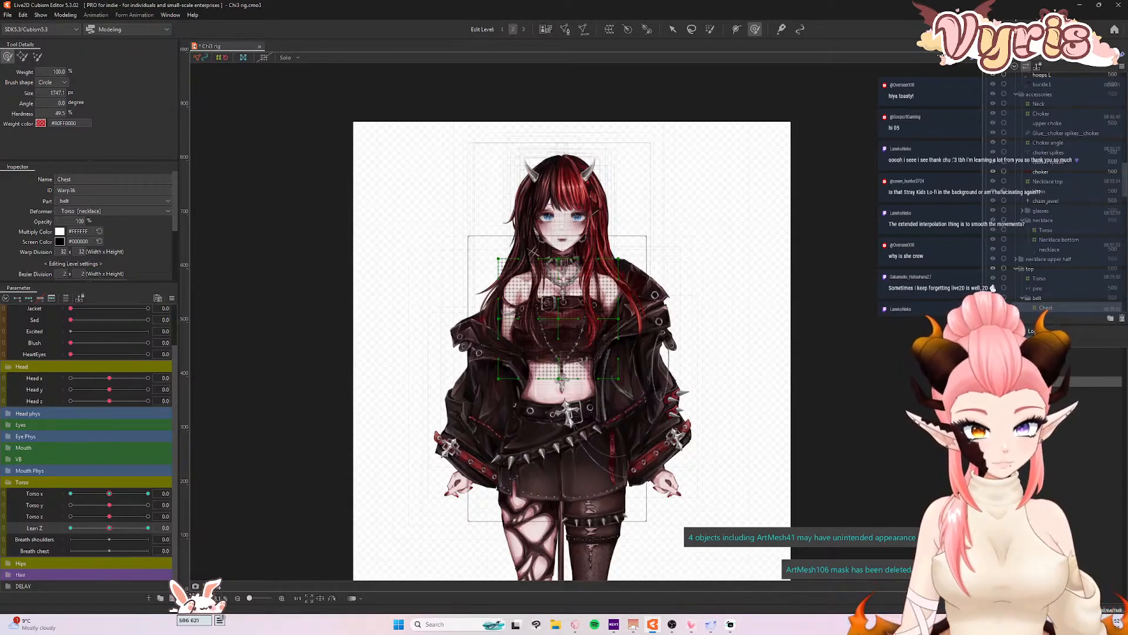
{"action": "left_click", "coordinate": [1046, 390]}
{"action": "left_click", "coordinate": [1046, 362], "text": "ctrl"}
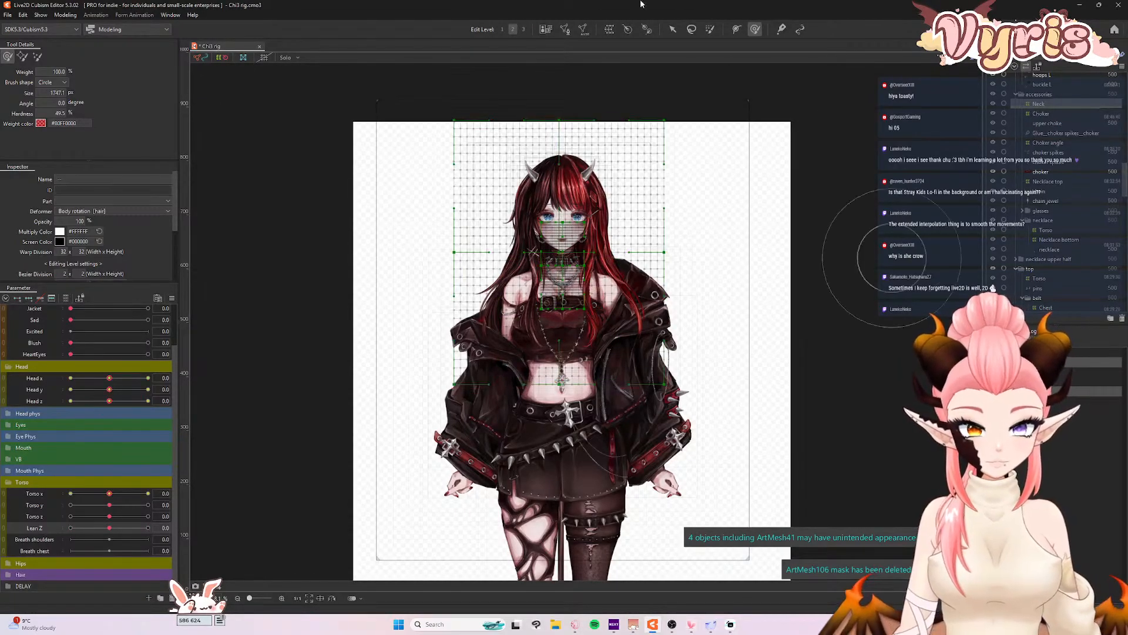
{"action": "left_click", "coordinate": [611, 32]}
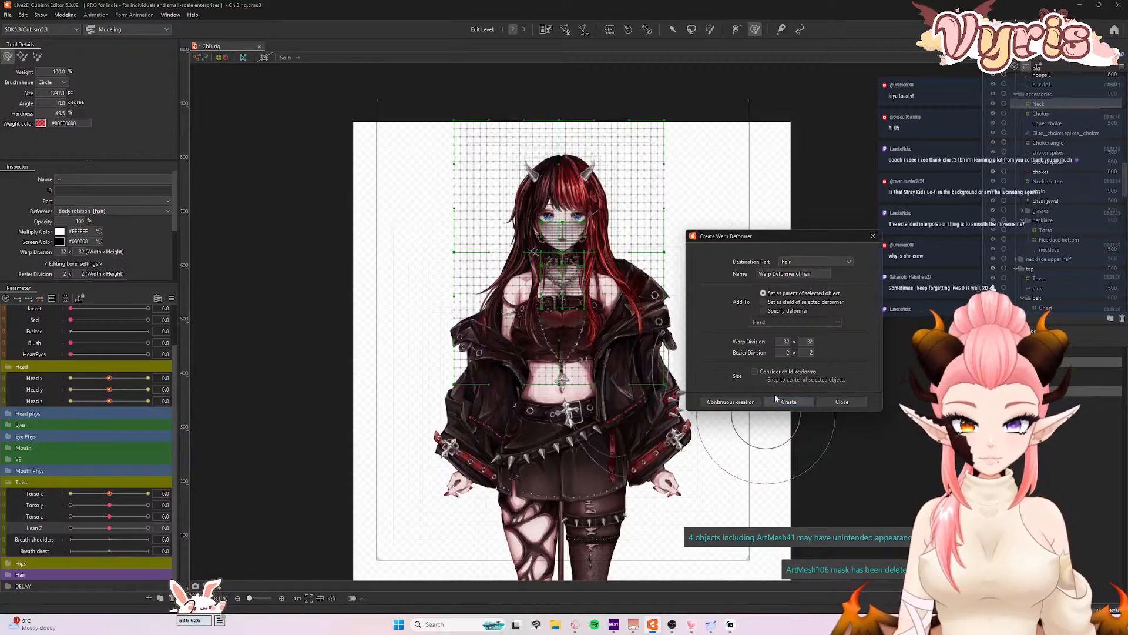
{"action": "left_click", "coordinate": [789, 402]}
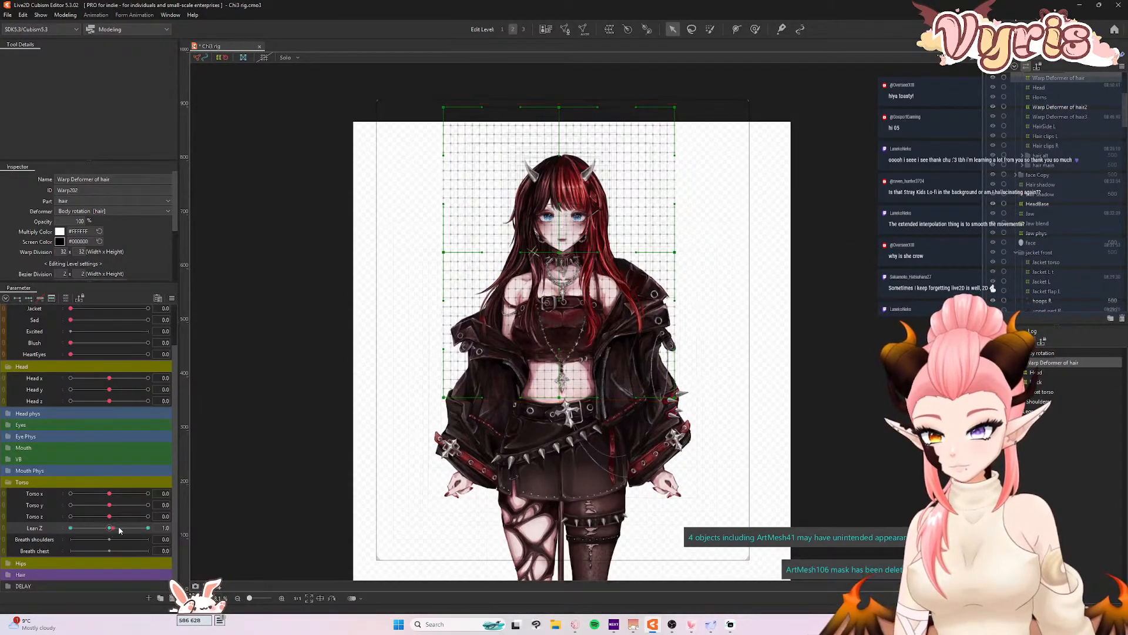
- Key the new head and neck parent deformer on Lean Z, and at 10 shrink it and shift it down onto the torso
{"action": "left_click_drag", "start_coordinate": [114, 529], "coordinate": [150, 529]}
{"action": "scroll", "coordinate": [559, 279], "scroll_direction": "up", "scroll_amount": 5}
{"action": "left_click_drag", "start_coordinate": [560, 226], "coordinate": [565, 236]}
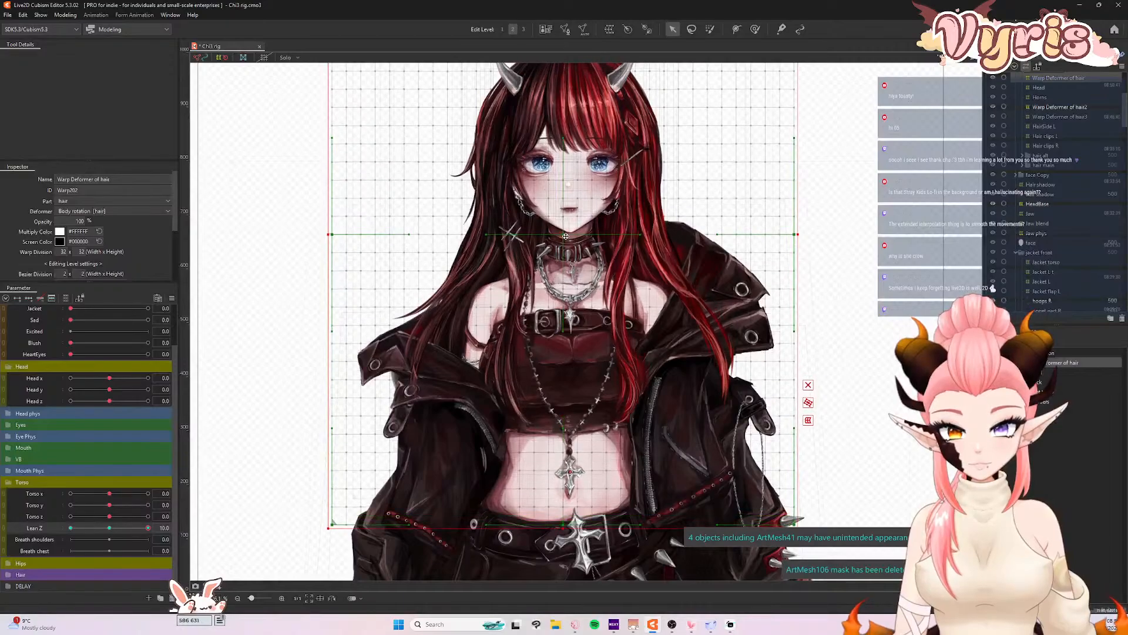
{"action": "scroll", "coordinate": [463, 264], "scroll_direction": "down", "scroll_amount": 5}
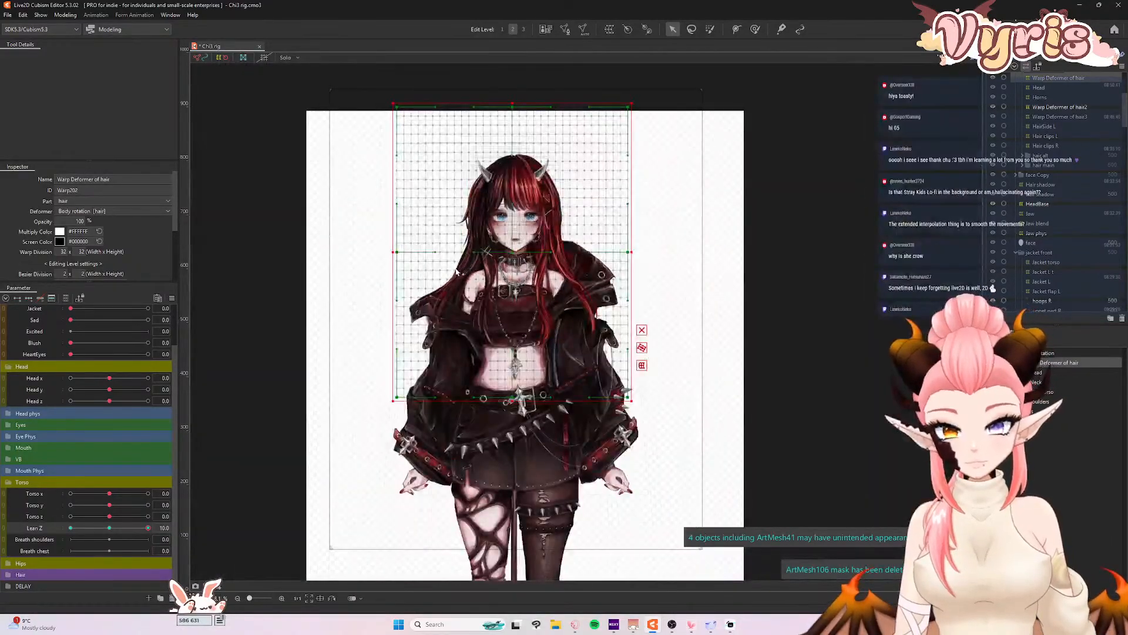
{"action": "scroll", "coordinate": [459, 269], "scroll_direction": "up", "scroll_amount": 2}
{"action": "left_click_drag", "start_coordinate": [369, 456], "coordinate": [410, 404]}
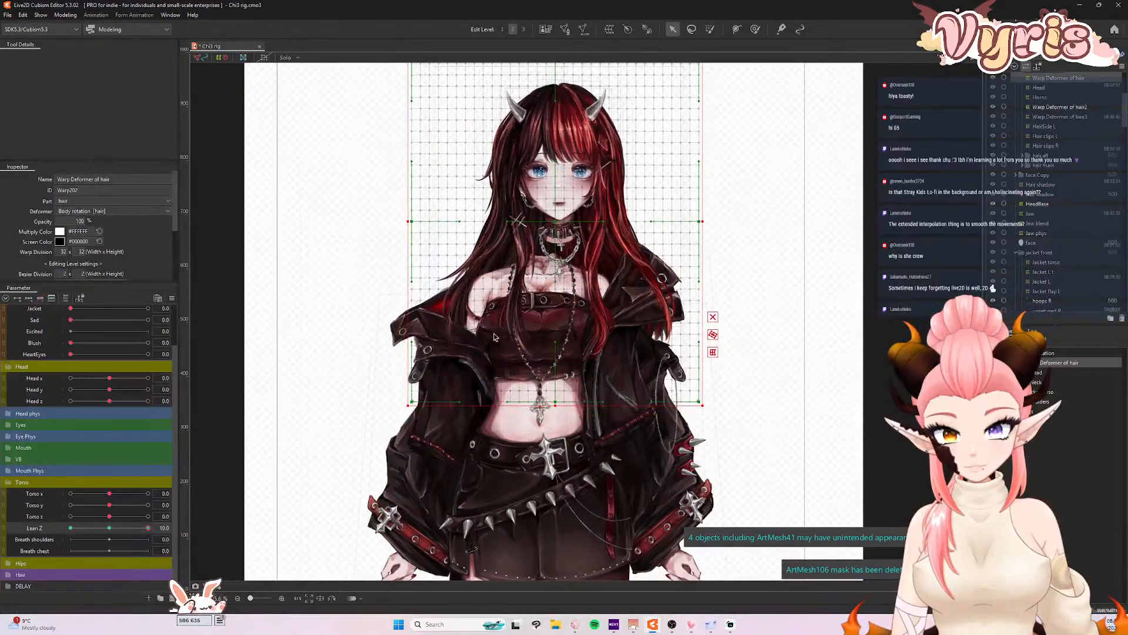
{"action": "left_click_drag", "start_coordinate": [553, 222], "coordinate": [536, 245]}
- At Lean Z -10, enlarge the head and neck parent deformer and align it with the torso, then return Lean Z to 0
{"action": "left_click_drag", "start_coordinate": [150, 528], "coordinate": [68, 529]}
{"action": "left_click_drag", "start_coordinate": [367, 439], "coordinate": [329, 488]}
{"action": "left_click_drag", "start_coordinate": [509, 255], "coordinate": [533, 258]}
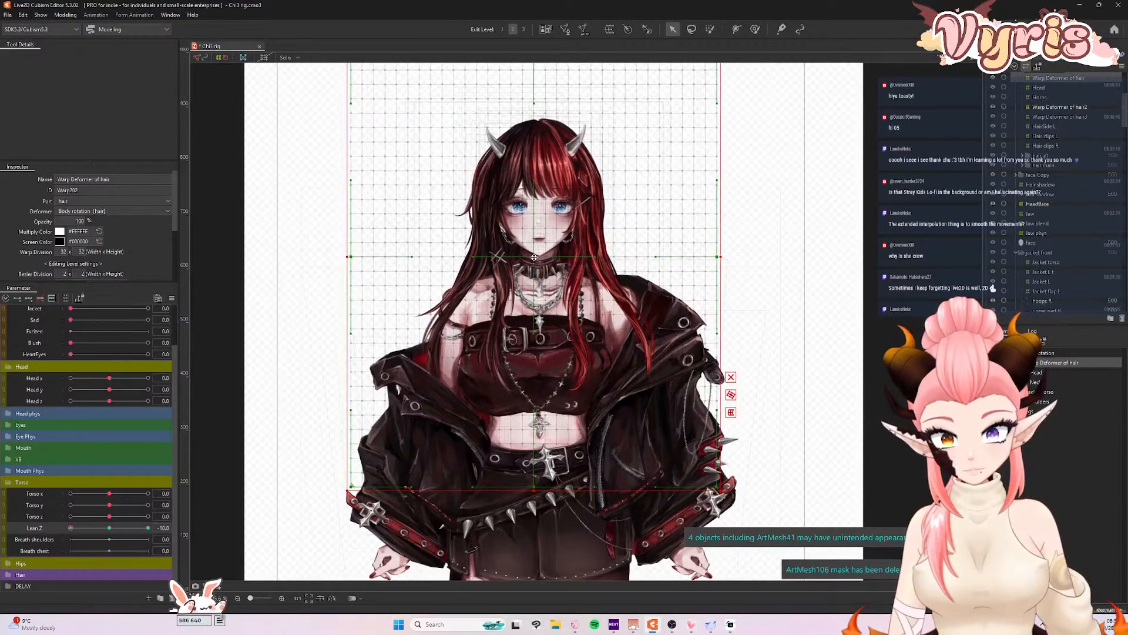
{"action": "left_click_drag", "start_coordinate": [70, 528], "coordinate": [31, 543]}
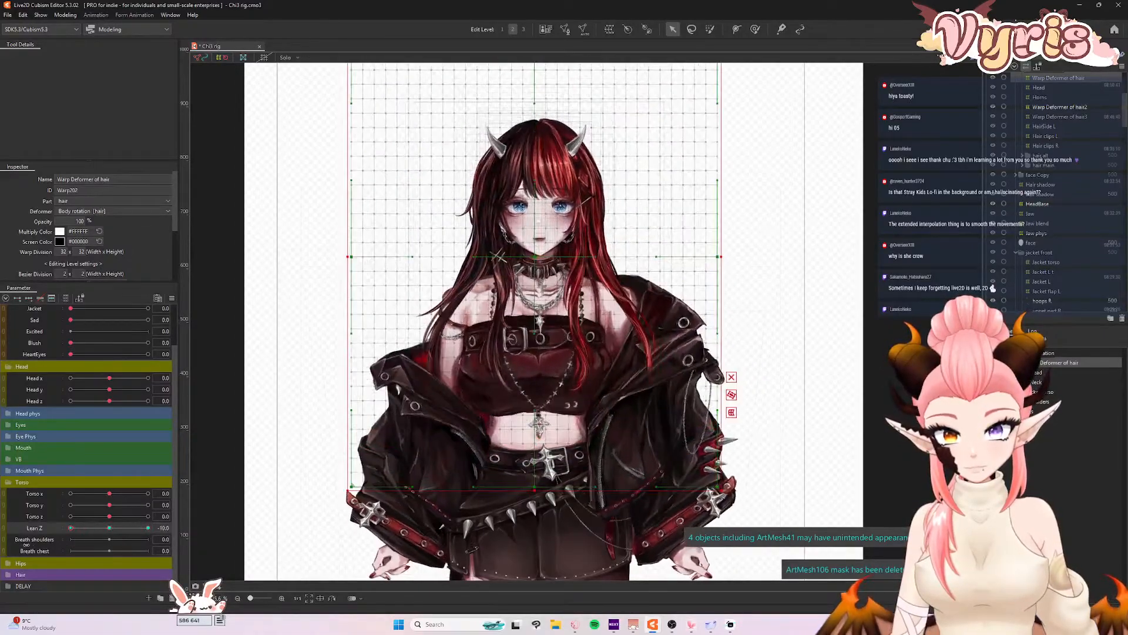
{"action": "left_click", "coordinate": [111, 530]}
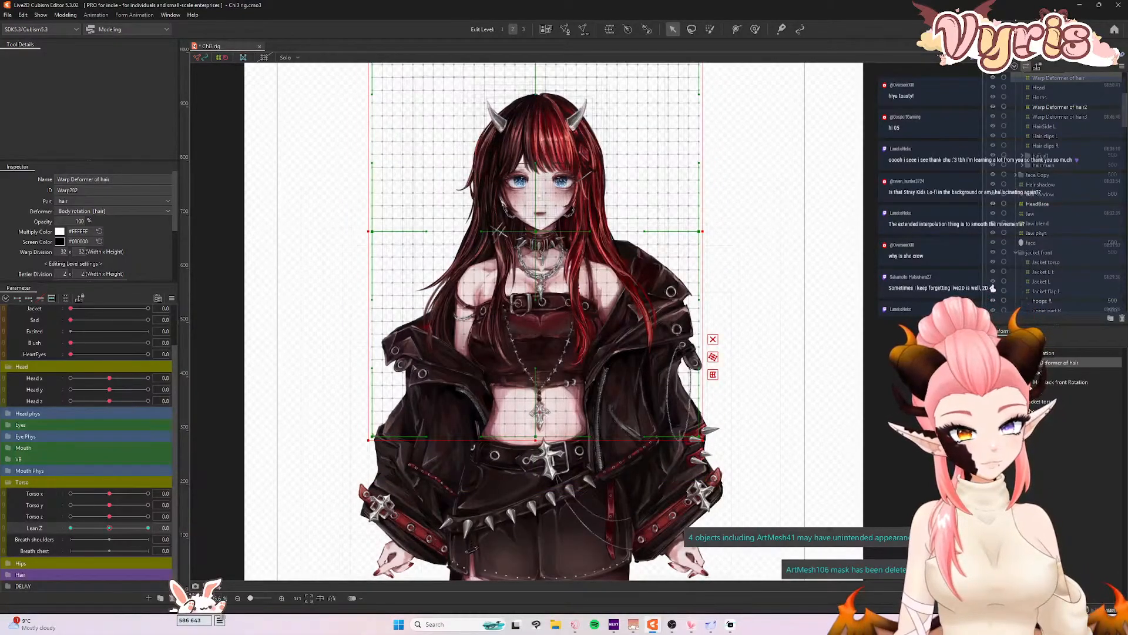
- Create a warp deformer named Head size as the parent of the Head deformer under HairBack front Rotation2
{"action": "left_click", "coordinate": [1045, 401]}
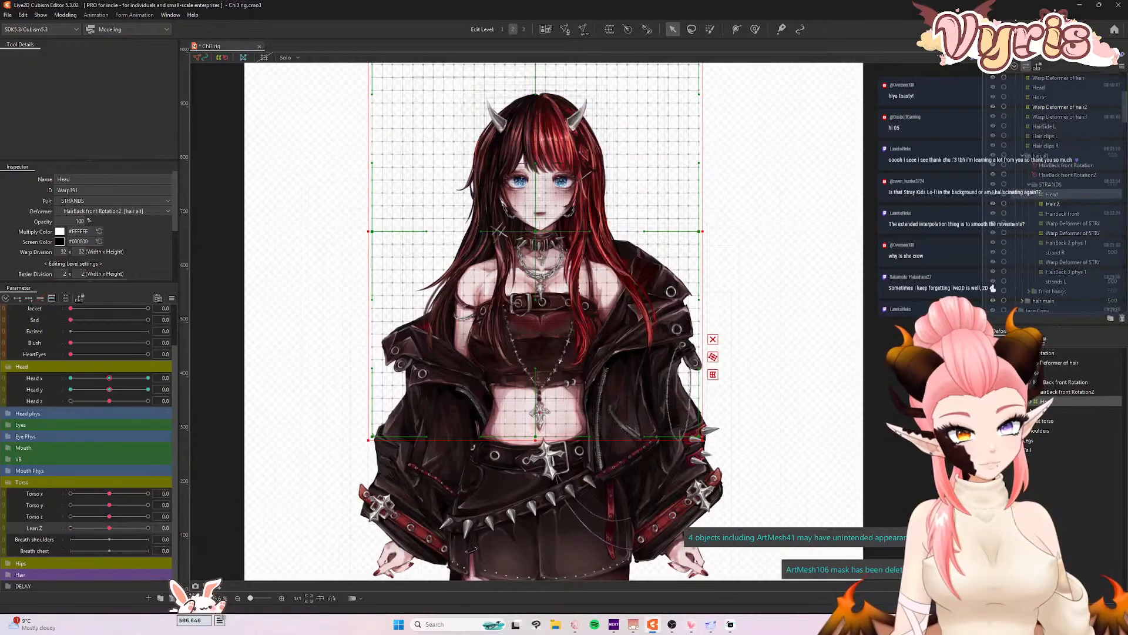
{"action": "left_click", "coordinate": [610, 28]}
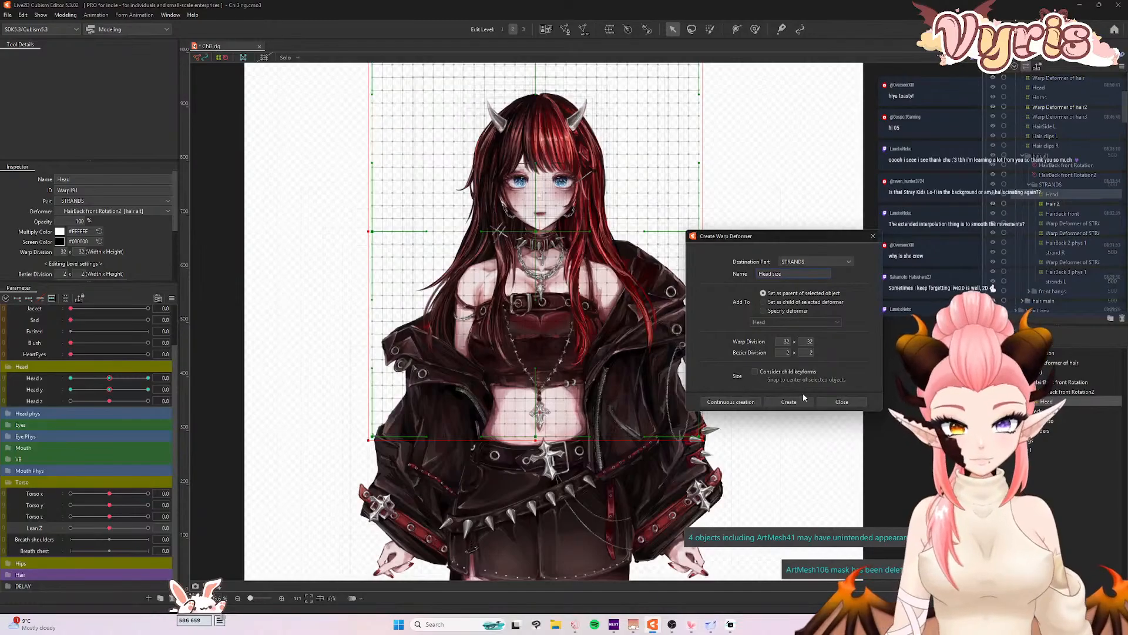
{"action": "key", "text": "Return"}
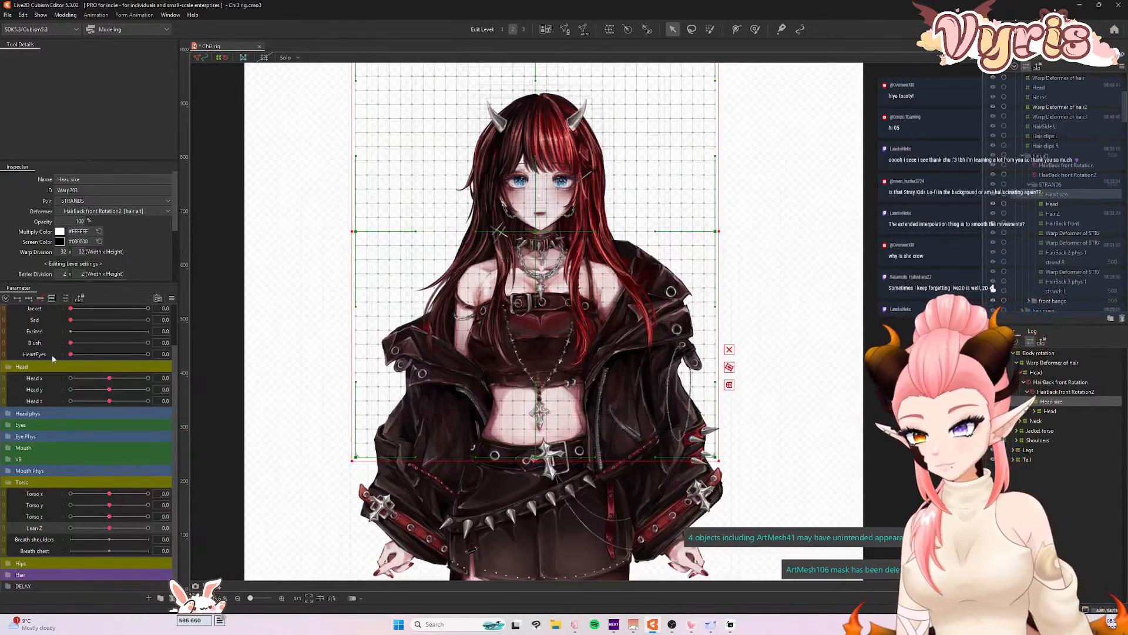
- Key the Head size deformer on Lean Z, and at -10 enlarge it and lower it over the neck
{"action": "left_click_drag", "start_coordinate": [108, 530], "coordinate": [70, 528]}
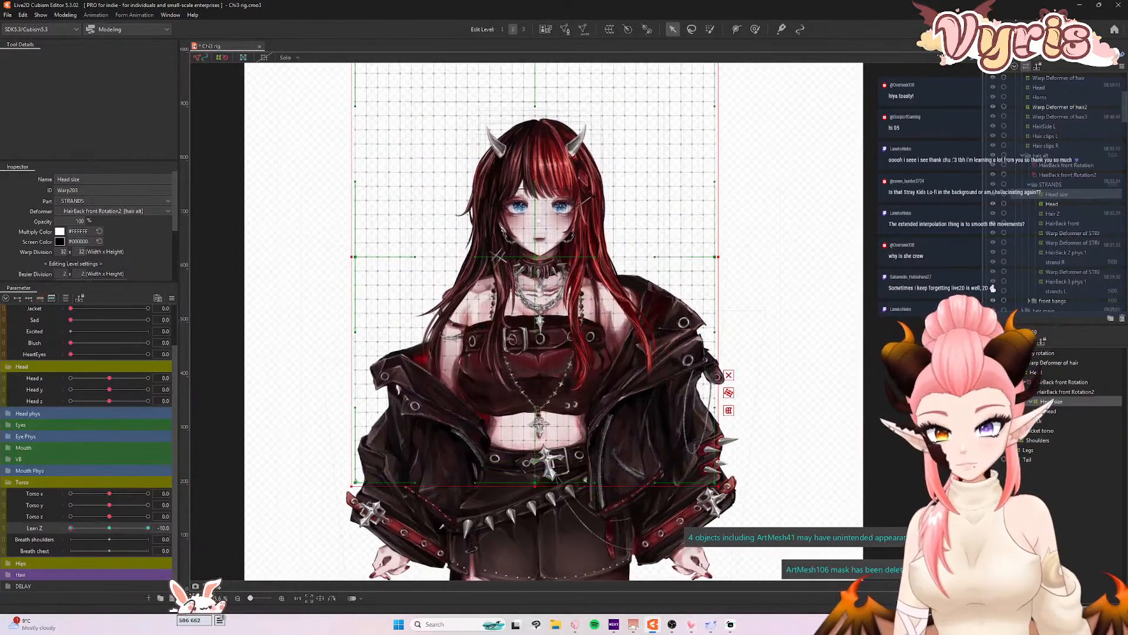
{"action": "left_click_drag", "start_coordinate": [718, 486], "coordinate": [747, 522]}
{"action": "left_click_drag", "start_coordinate": [553, 276], "coordinate": [539, 275]}
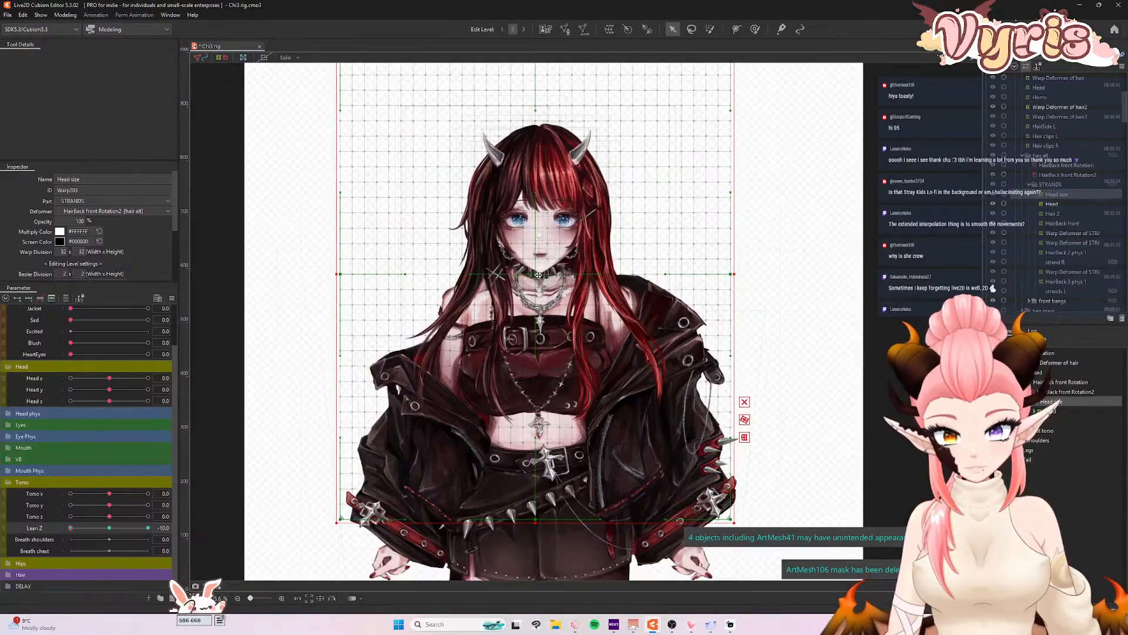
- At Lean Z 10, shift the Head size deformer slightly down over the neck, checking the motion through to -10
{"action": "left_click_drag", "start_coordinate": [71, 528], "coordinate": [541, 549]}
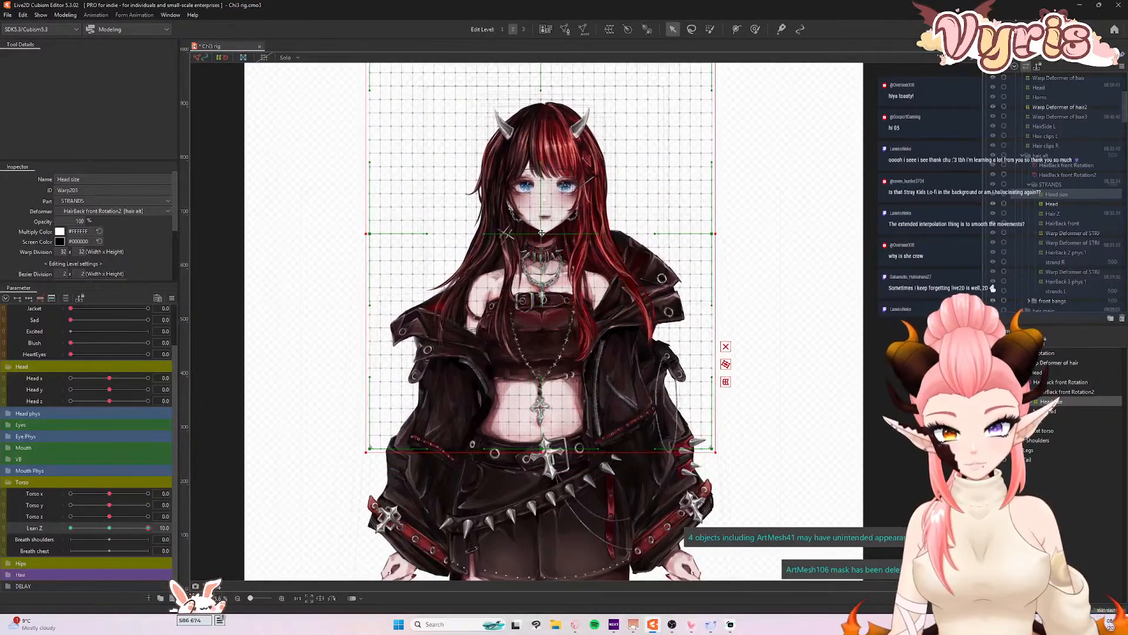
{"action": "left_click_drag", "start_coordinate": [540, 233], "coordinate": [540, 240]}
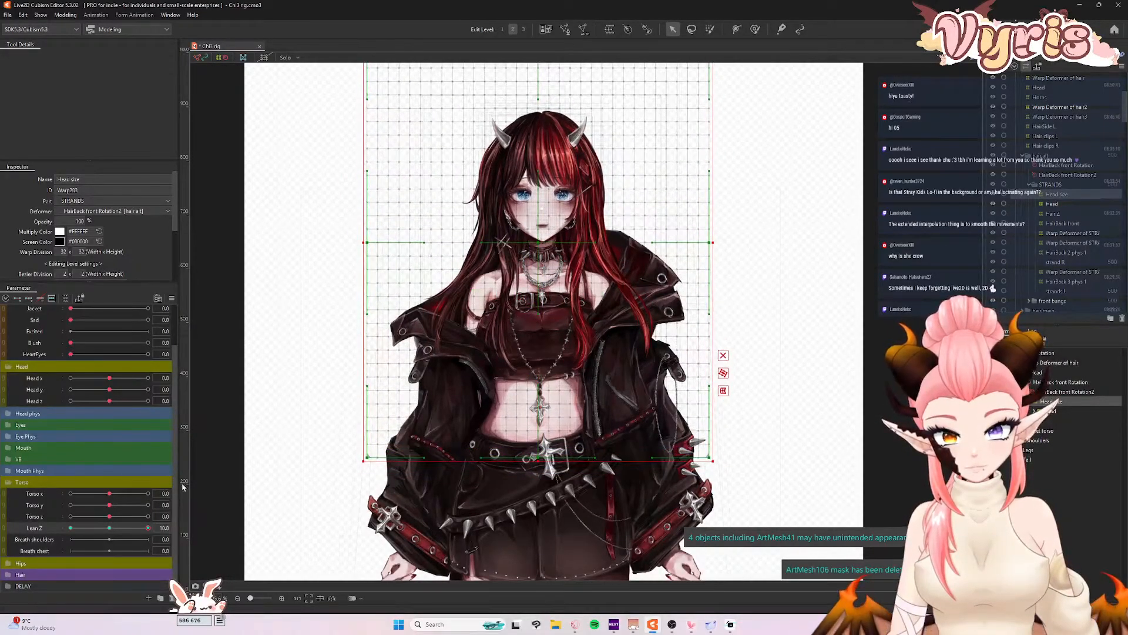
{"action": "mouse_move", "coordinate": [148, 528]}
{"action": "left_mouse_down"}
{"action": "mouse_move", "coordinate": [136, 528]}
{"action": "mouse_move", "coordinate": [150, 528]}
{"action": "left_mouse_up"}
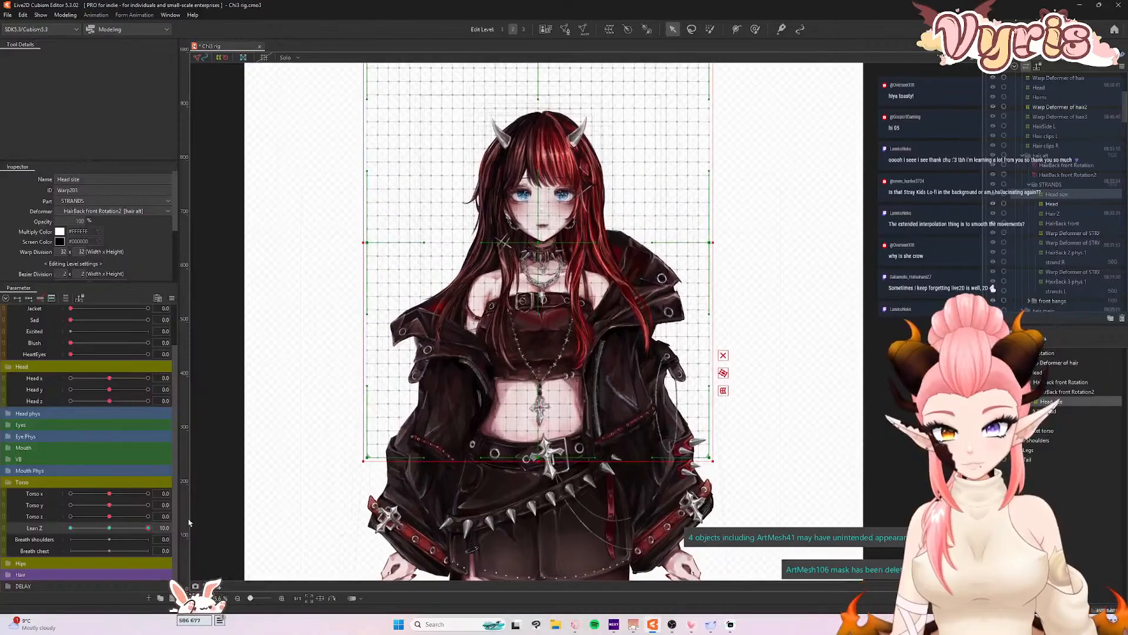
{"action": "left_click_drag", "start_coordinate": [538, 241], "coordinate": [537, 244]}
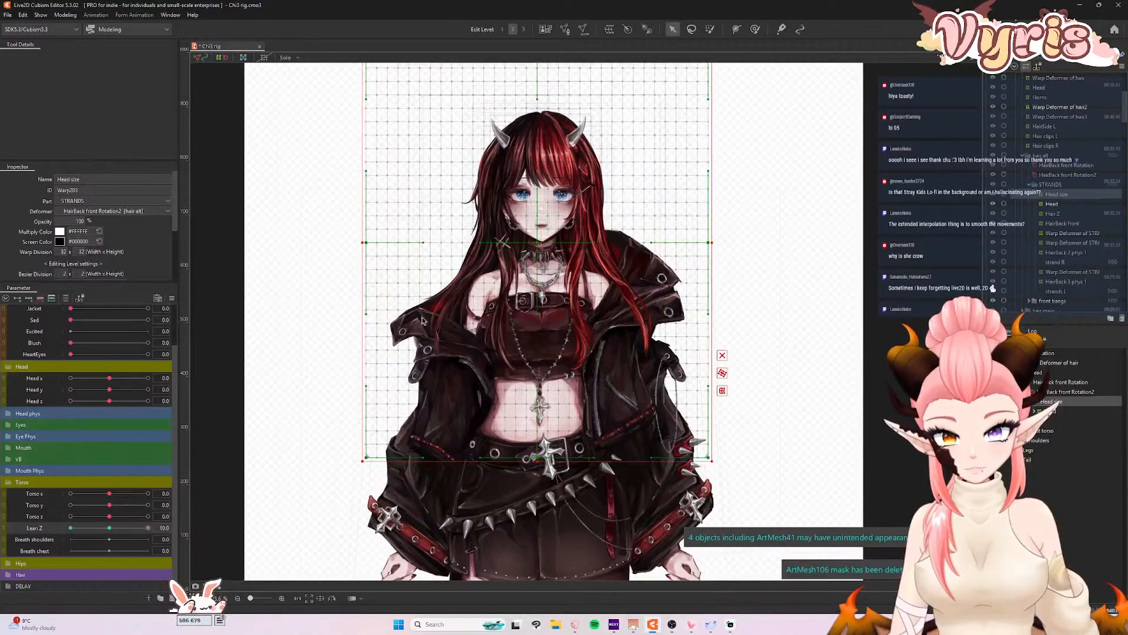
{"action": "left_click_drag", "start_coordinate": [148, 528], "coordinate": [66, 533]}
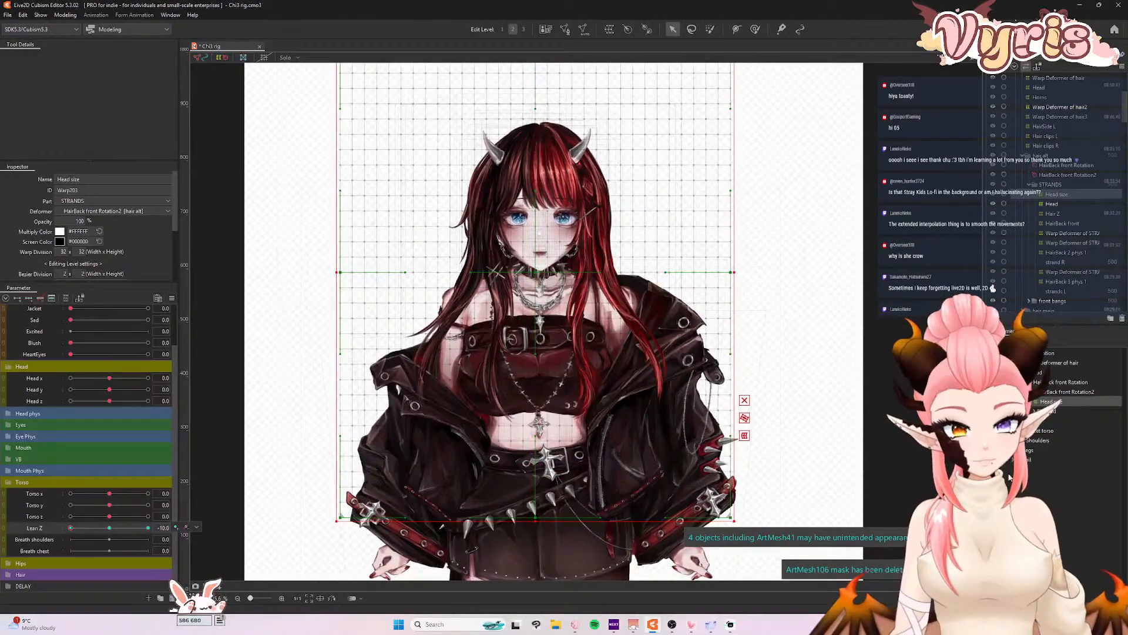
- Raise the upper middle of the Jacket torso deformer at Lean Z -10 with the deform brush
{"action": "left_click", "coordinate": [1046, 430]}
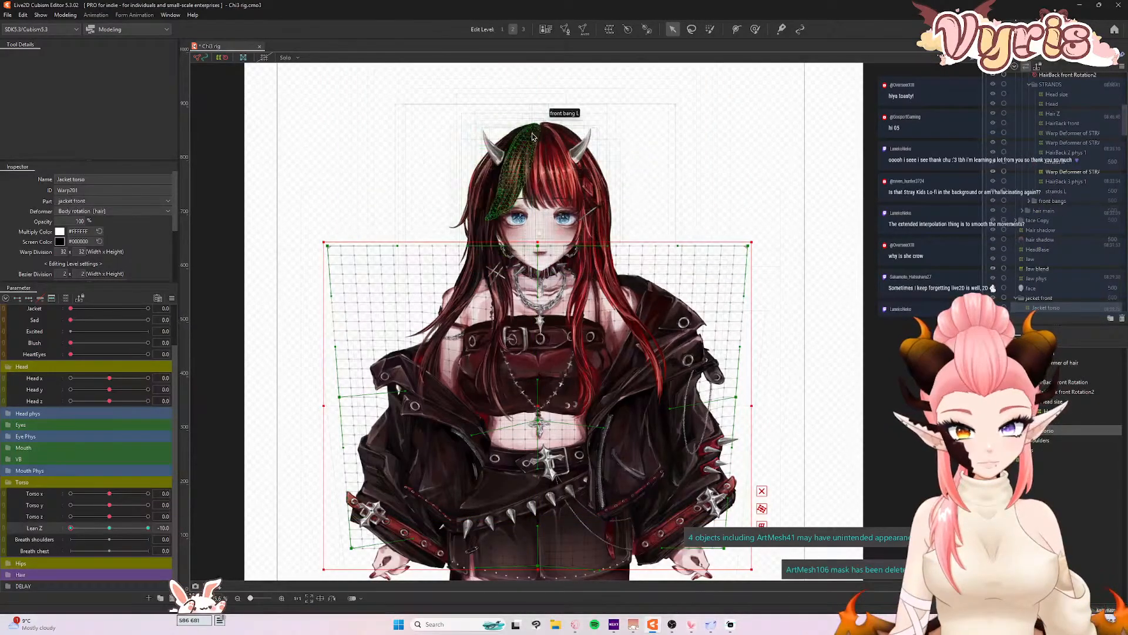
{"action": "left_click", "coordinate": [755, 29]}
{"action": "key", "text": "b"}
{"action": "mouse_move", "coordinate": [489, 281]}
{"action": "left_mouse_down"}
{"action": "mouse_move", "coordinate": [480, 253]}
{"action": "mouse_move", "coordinate": [446, 261]}
{"action": "left_mouse_up"}
{"action": "mouse_move", "coordinate": [541, 230]}
{"action": "left_mouse_down"}
{"action": "mouse_move", "coordinate": [537, 217]}
{"action": "mouse_move", "coordinate": [554, 231]}
{"action": "mouse_move", "coordinate": [554, 222]}
{"action": "left_mouse_up"}
{"action": "mouse_move", "coordinate": [473, 272]}
{"action": "left_mouse_down"}
{"action": "mouse_move", "coordinate": [498, 259]}
{"action": "mouse_move", "coordinate": [462, 249]}
{"action": "left_mouse_up"}
{"action": "mouse_move", "coordinate": [71, 527]}
{"action": "left_mouse_down"}
{"action": "mouse_move", "coordinate": [109, 529]}
{"action": "mouse_move", "coordinate": [71, 528]}
{"action": "left_mouse_up"}
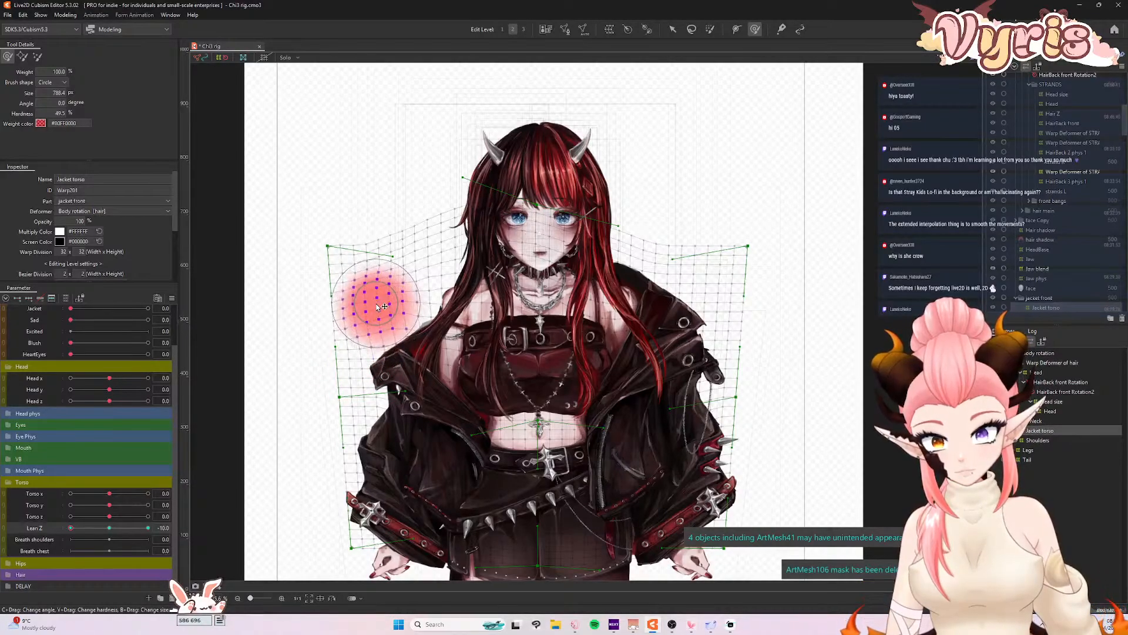
{"action": "mouse_move", "coordinate": [409, 299]}
{"action": "left_mouse_down"}
{"action": "mouse_move", "coordinate": [441, 296]}
{"action": "mouse_move", "coordinate": [523, 388]}
{"action": "left_mouse_up"}
{"action": "key", "text": "b"}
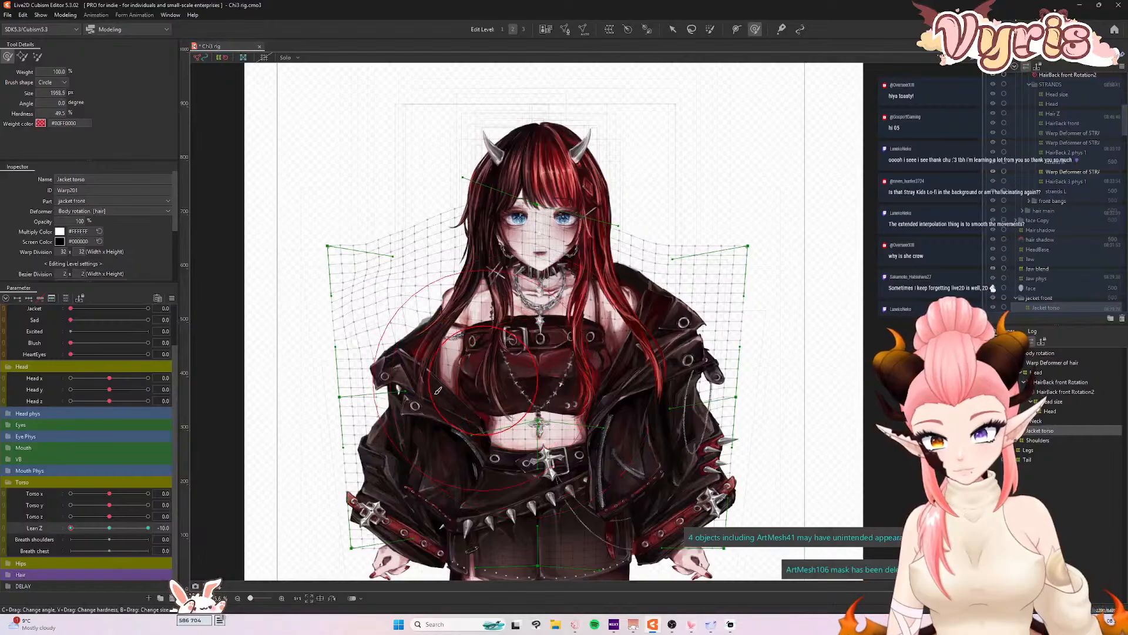
- At Lean Z 10, lower the upper edge and upper middle of the Jacket torso deformer with the deform brush
{"action": "left_click_drag", "start_coordinate": [71, 527], "coordinate": [181, 531]}
{"action": "left_click_drag", "start_coordinate": [507, 230], "coordinate": [531, 238]}
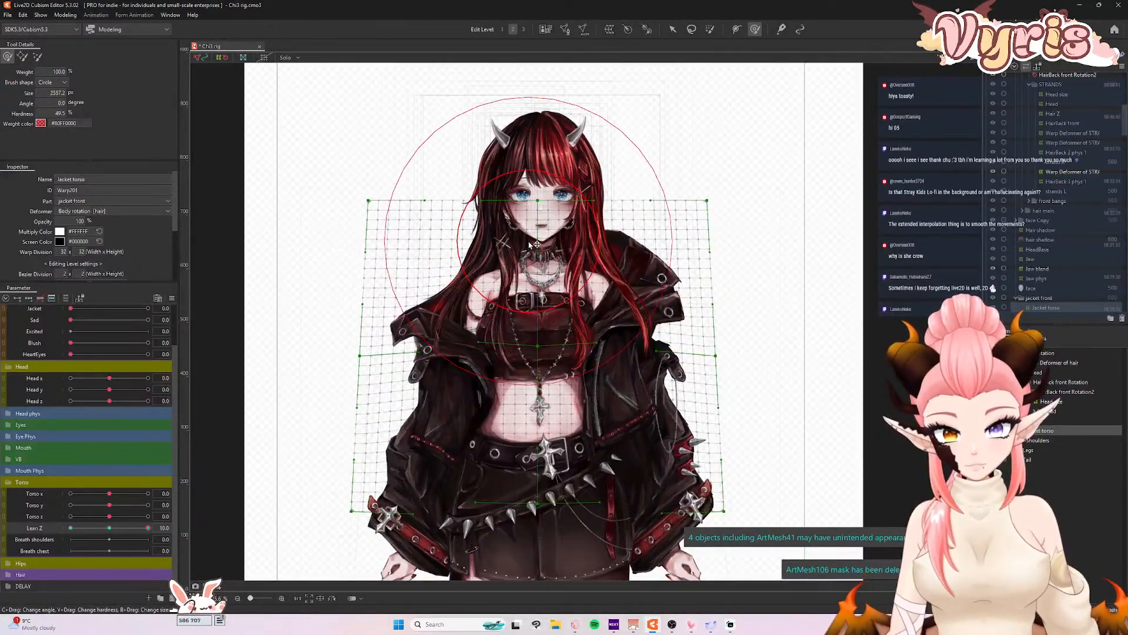
{"action": "left_click_drag", "start_coordinate": [640, 192], "coordinate": [640, 212]}
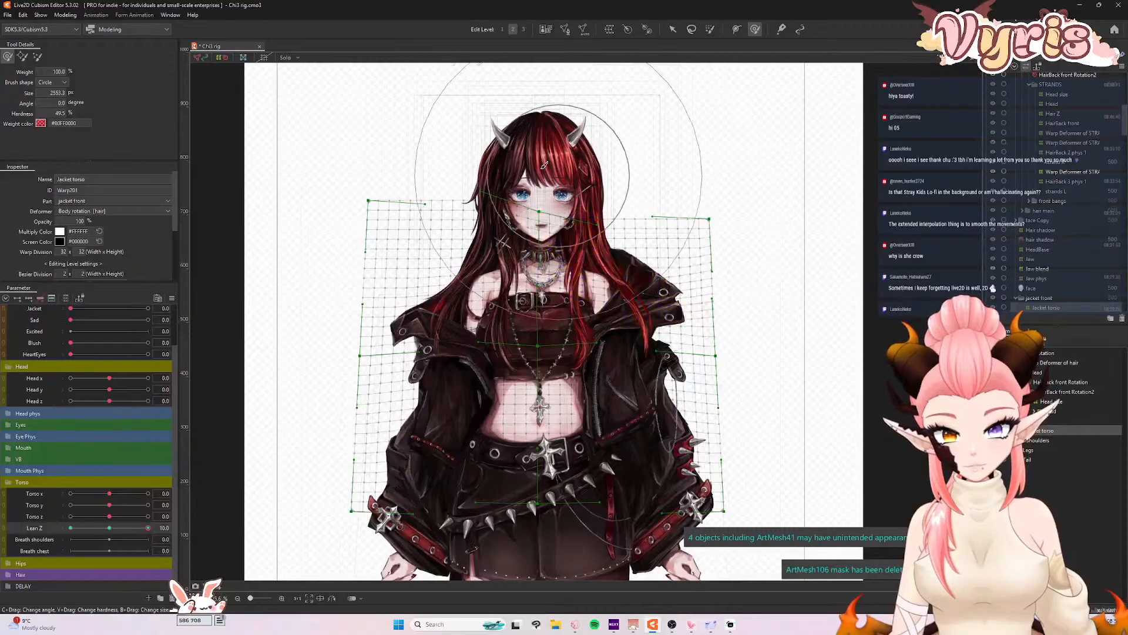
{"action": "left_click_drag", "start_coordinate": [491, 177], "coordinate": [488, 190]}
{"action": "left_click_drag", "start_coordinate": [398, 190], "coordinate": [400, 202]}
{"action": "left_click_drag", "start_coordinate": [531, 158], "coordinate": [547, 172]}
{"action": "mouse_move", "coordinate": [530, 157]}
{"action": "left_mouse_down"}
{"action": "mouse_move", "coordinate": [530, 170]}
{"action": "mouse_move", "coordinate": [544, 170]}
{"action": "left_mouse_up"}
{"action": "left_click_drag", "start_coordinate": [510, 223], "coordinate": [360, 245]}
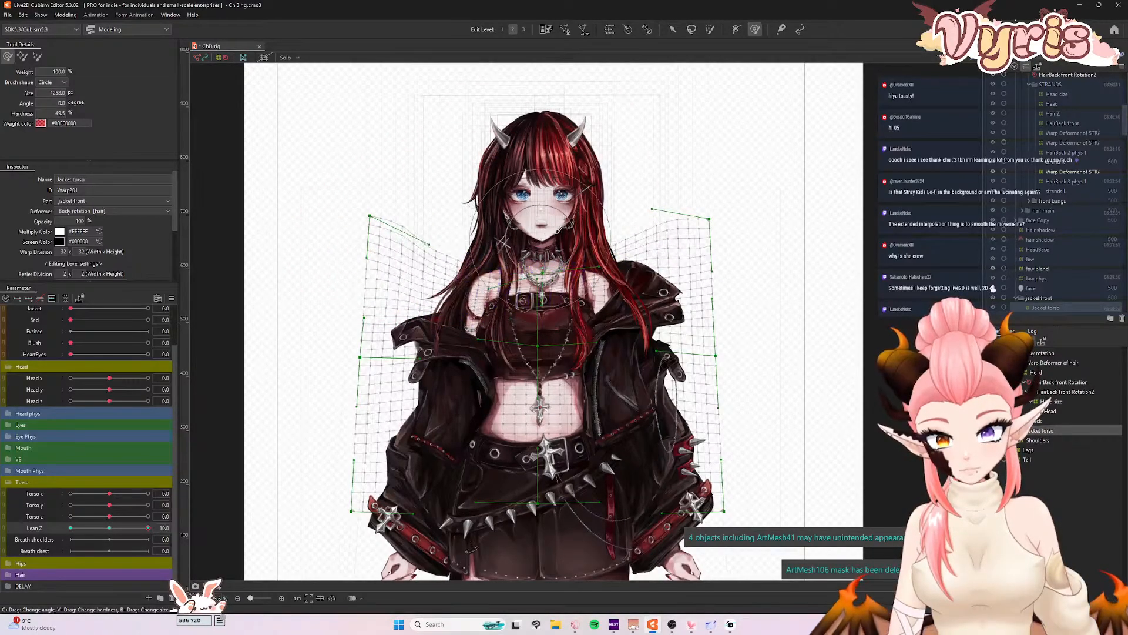
- Nudge the Jacket torso deformer slightly down at Lean Z 10, check the motion through to -10, and reset Lean Z to 0
{"action": "scroll", "coordinate": [467, 231], "scroll_direction": "down", "scroll_amount": 5}
{"action": "mouse_move", "coordinate": [143, 530]}
{"action": "left_mouse_down"}
{"action": "mouse_move", "coordinate": [63, 546]}
{"action": "mouse_move", "coordinate": [170, 527]}
{"action": "mouse_move", "coordinate": [90, 531]}
{"action": "mouse_move", "coordinate": [148, 528]}
{"action": "left_mouse_up"}
{"action": "scroll", "coordinate": [464, 279], "scroll_direction": "up", "scroll_amount": 2}
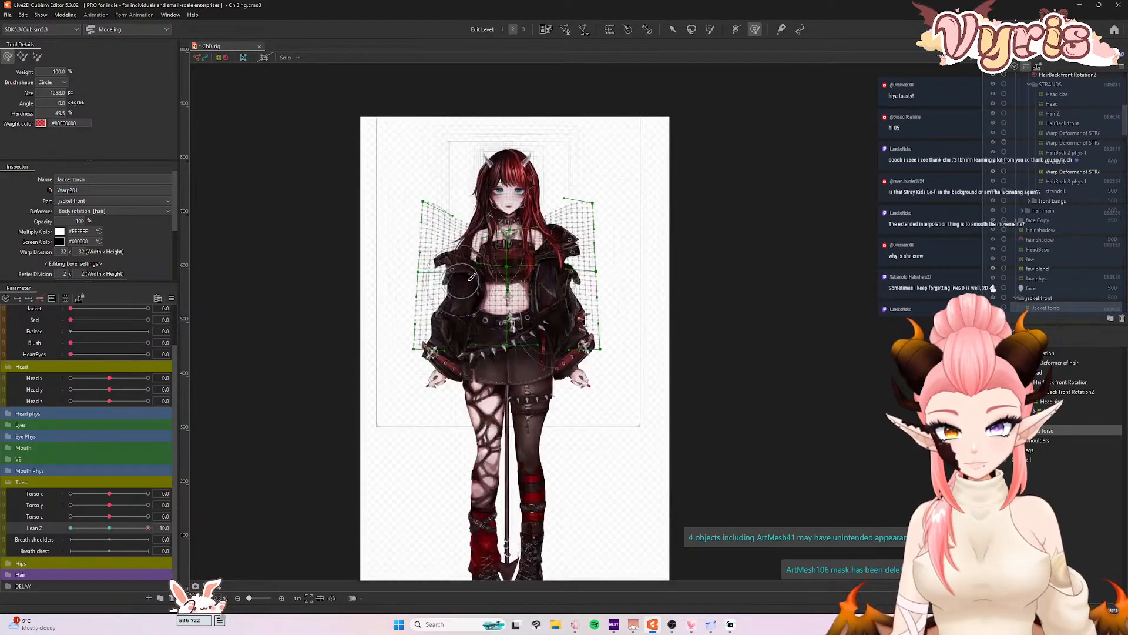
{"action": "scroll", "coordinate": [463, 281], "scroll_direction": "up", "scroll_amount": 3}
{"action": "left_click_drag", "start_coordinate": [447, 319], "coordinate": [619, 366]}
{"action": "left_click_drag", "start_coordinate": [550, 300], "coordinate": [549, 309]}
{"action": "scroll", "coordinate": [398, 264], "scroll_direction": "down", "scroll_amount": 2}
{"action": "left_click_drag", "start_coordinate": [147, 527], "coordinate": [174, 528]}
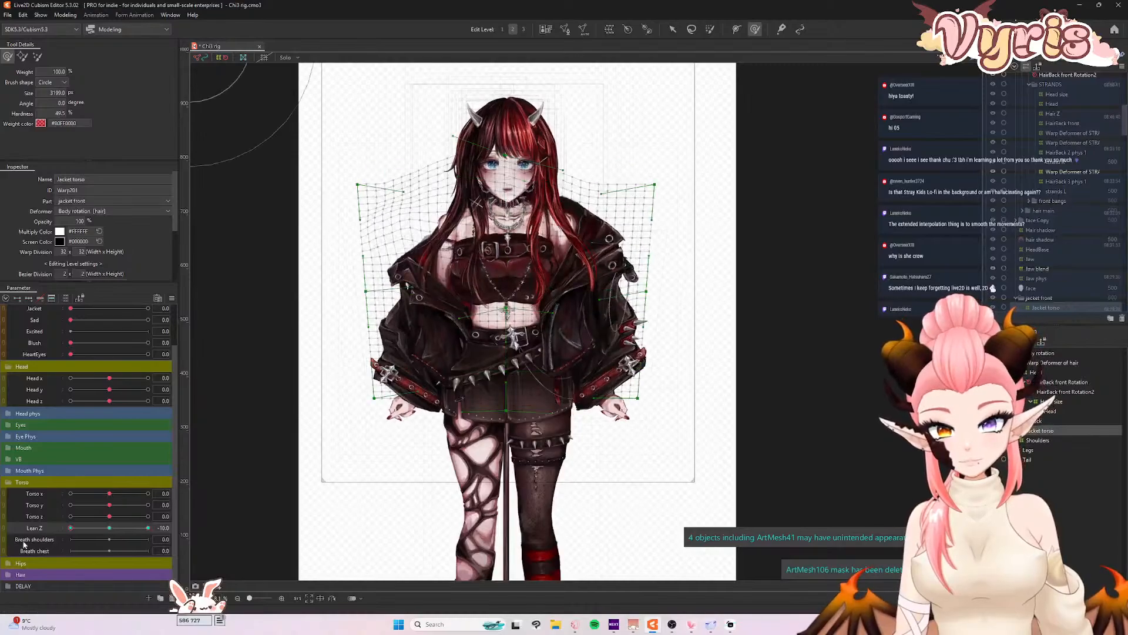
{"action": "left_click", "coordinate": [109, 527]}
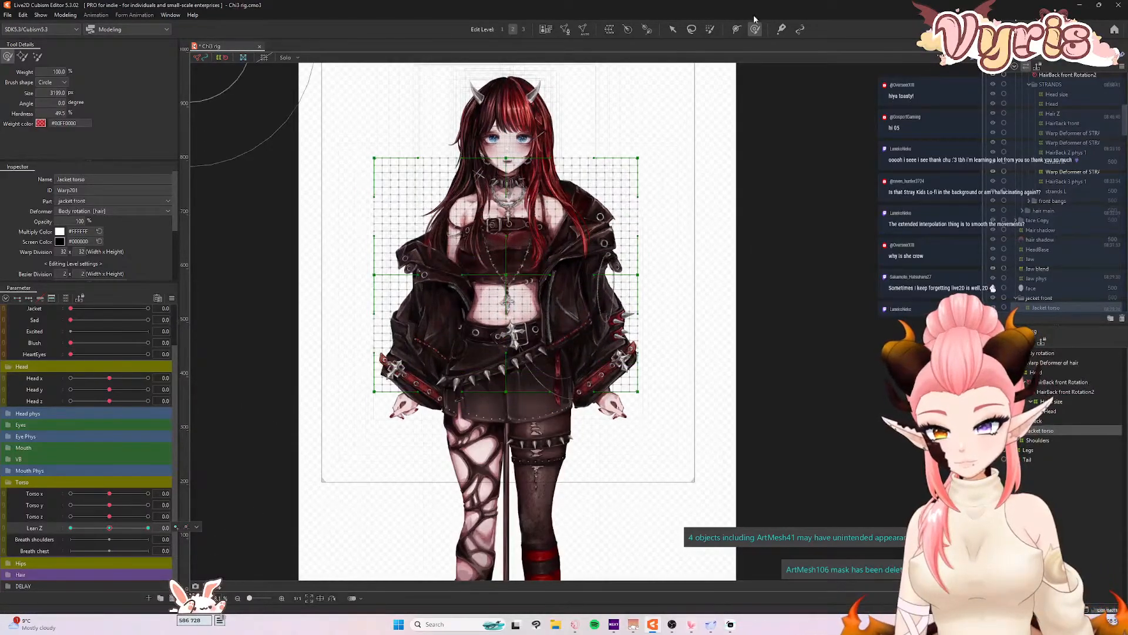
- Switch back to the arrow selection tool and save the model
{"action": "left_click", "coordinate": [673, 29]}
{"action": "left_click", "coordinate": [8, 14]}
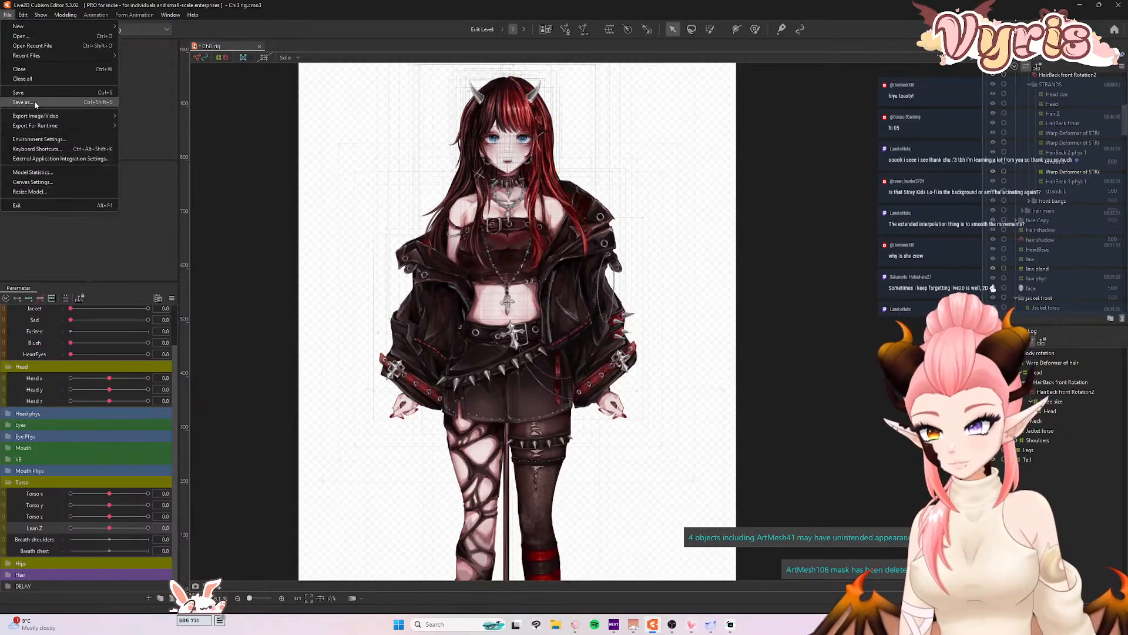
{"action": "left_click", "coordinate": [29, 92]}
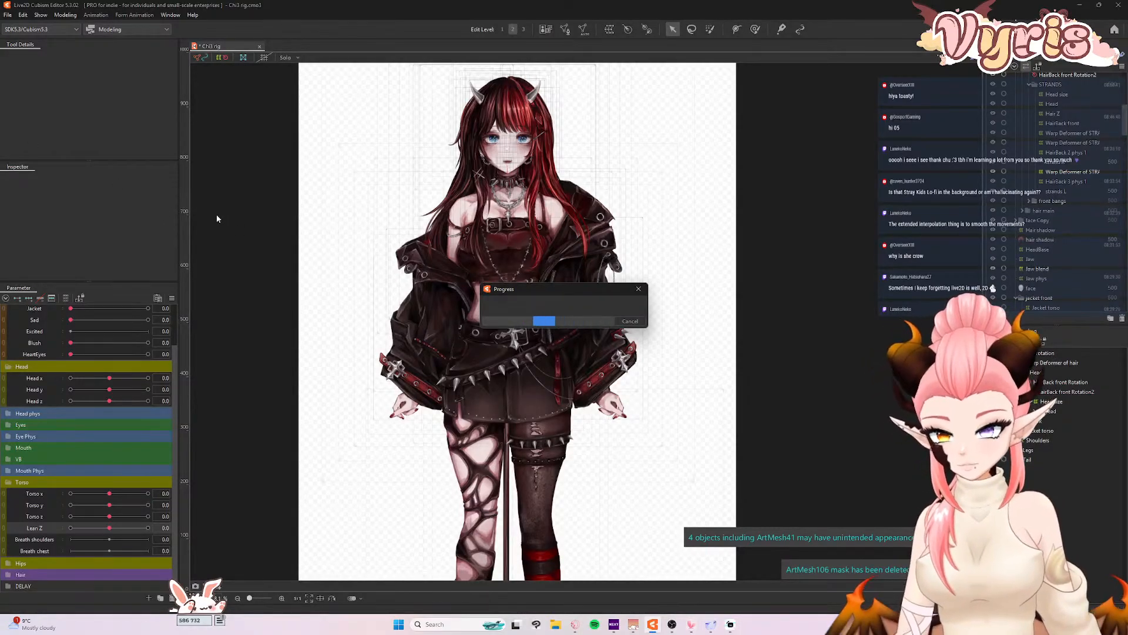
- Add a physics group named Lean Z using the Angle phys physics model preset, leaving its inputs unassigned, and close the physics settings
{"action": "left_click", "coordinate": [66, 15]}
{"action": "left_click", "coordinate": [97, 213]}
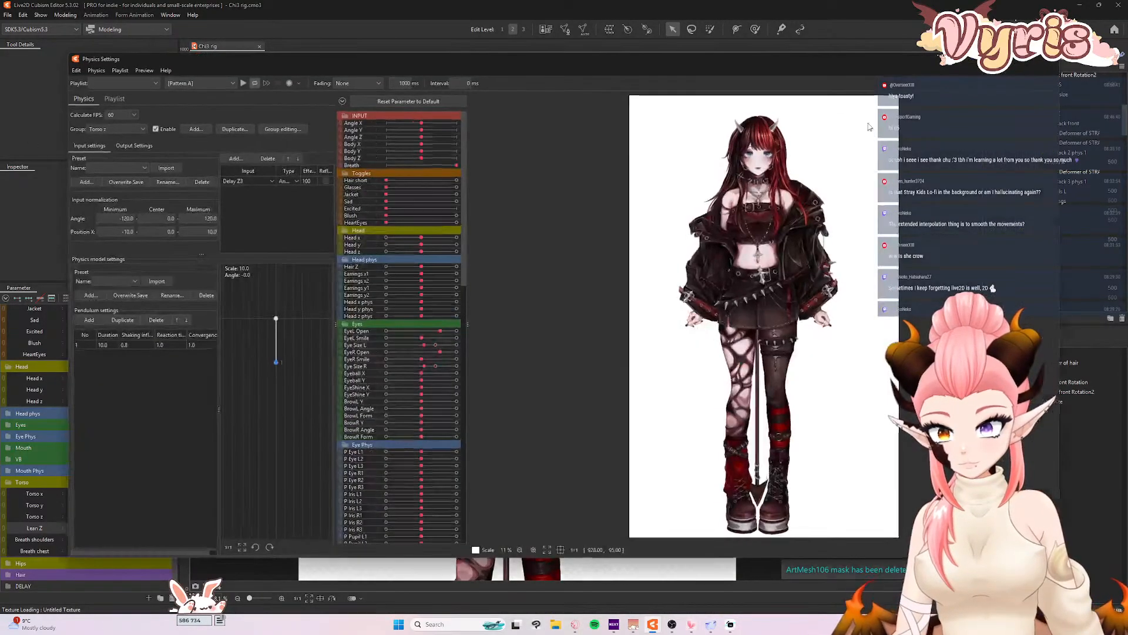
{"action": "scroll", "coordinate": [770, 139], "scroll_direction": "up", "scroll_amount": 4}
{"action": "left_click", "coordinate": [195, 129]}
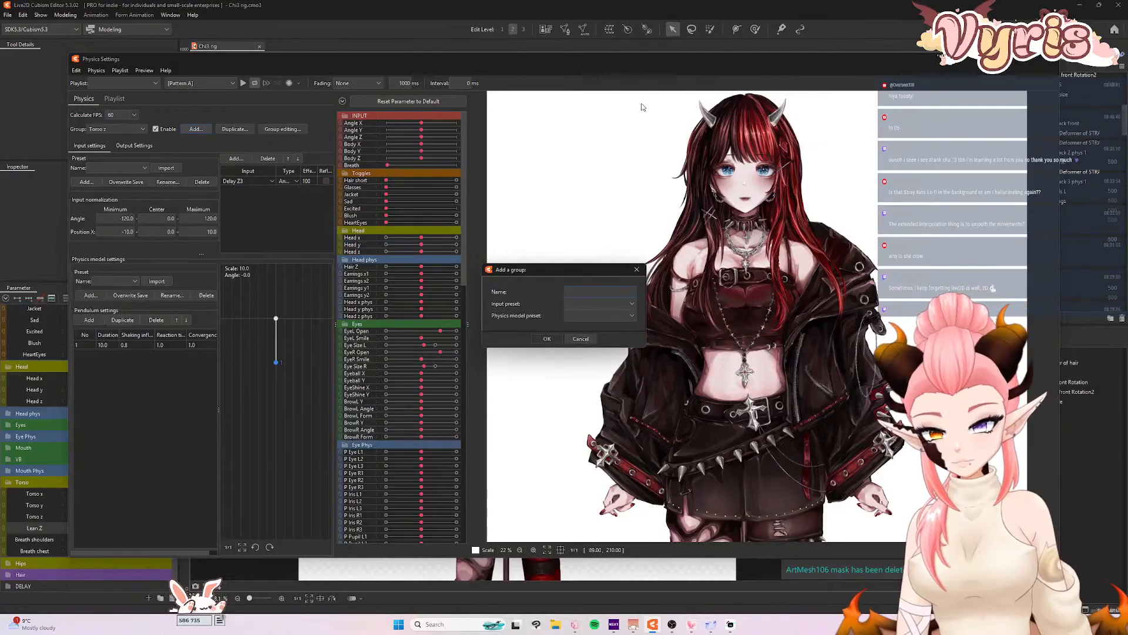
{"action": "type", "text": "Lean Z"}
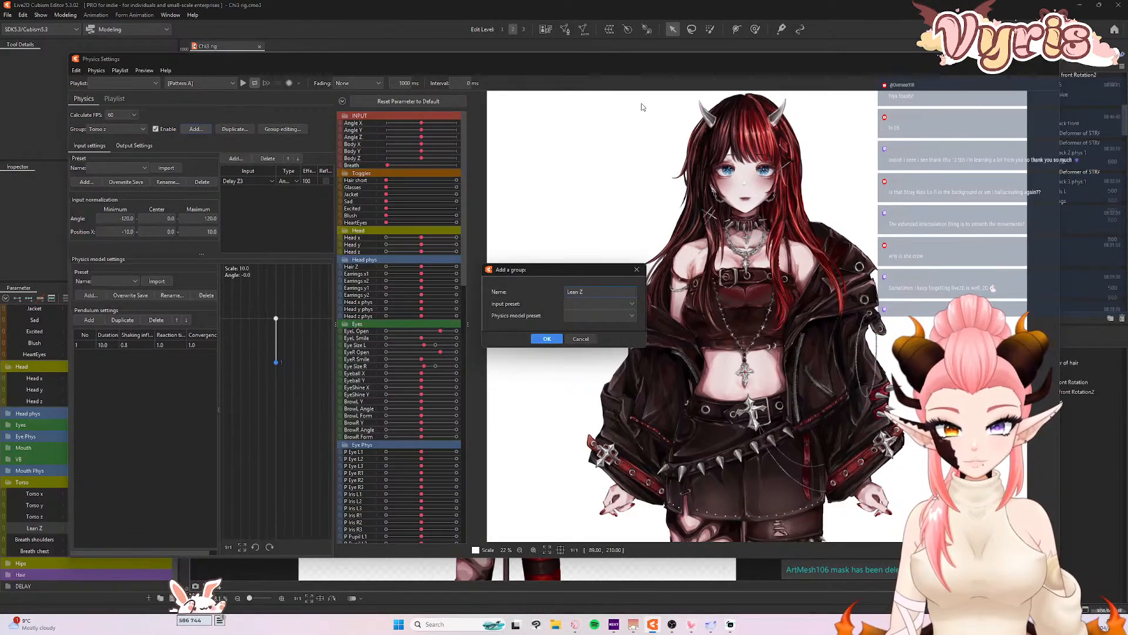
{"action": "left_click", "coordinate": [587, 317]}
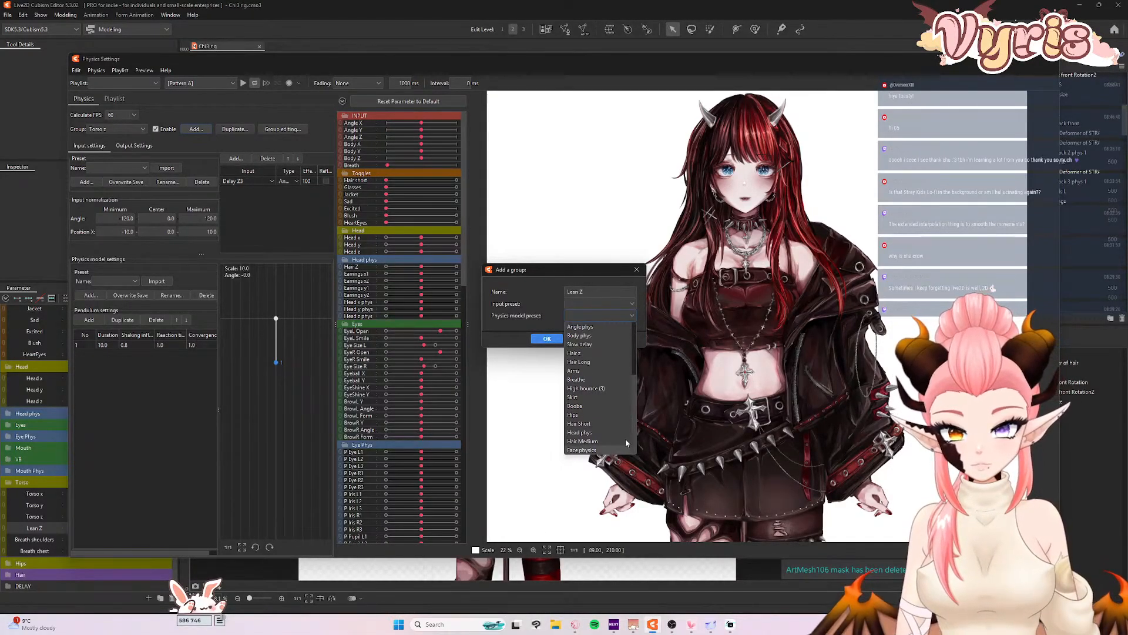
{"action": "left_click", "coordinate": [577, 327]}
{"action": "left_click", "coordinate": [546, 339]}
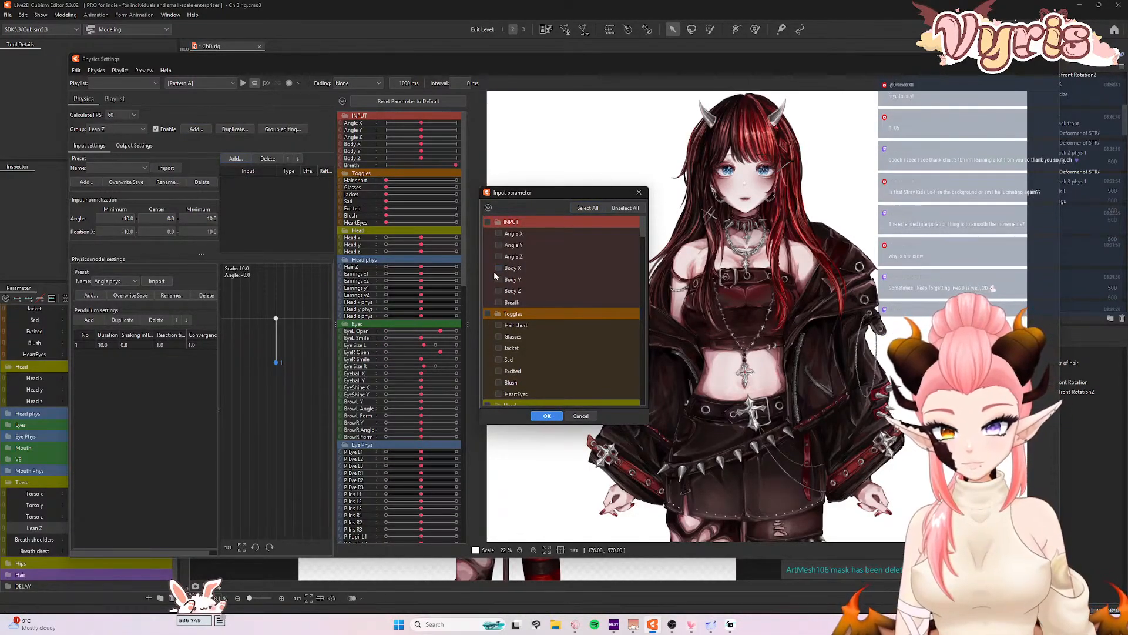
{"action": "left_click", "coordinate": [639, 192]}
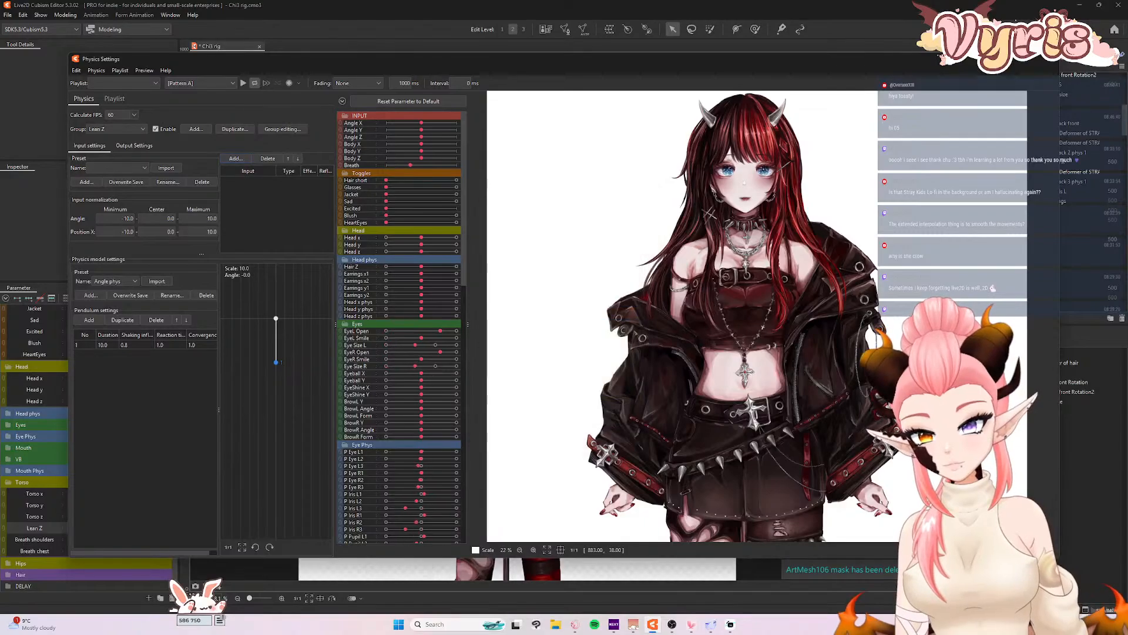
{"action": "left_click", "coordinate": [1052, 62]}
- Create a parameter named Position X with ID PositionX in the INPUT group
{"action": "scroll", "coordinate": [93, 376], "scroll_direction": "up", "scroll_amount": 2}
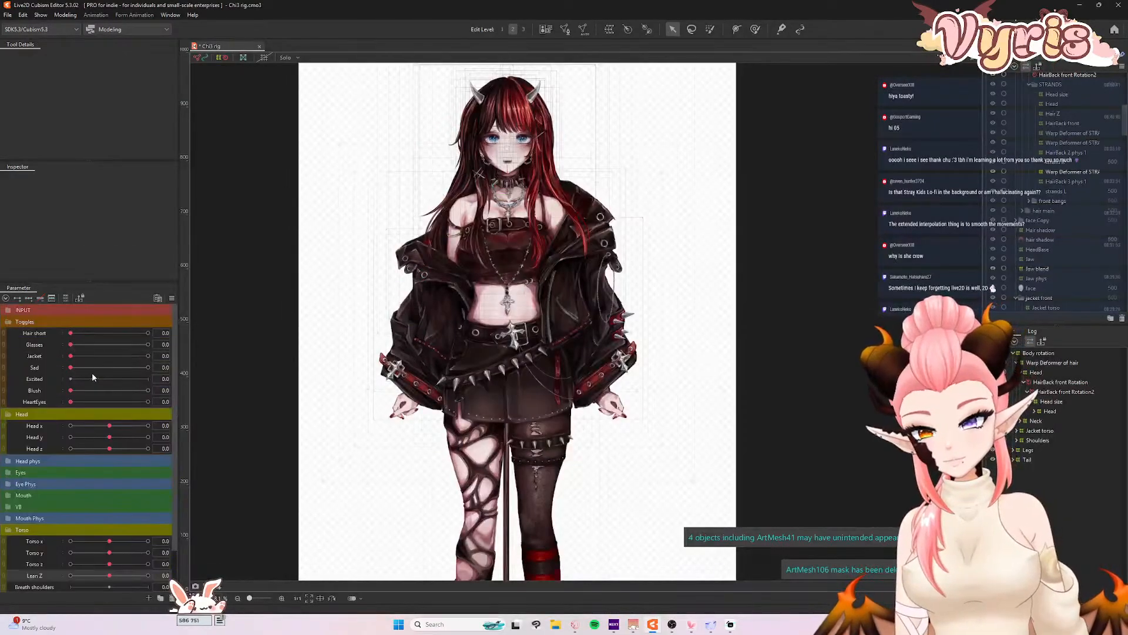
{"action": "left_click", "coordinate": [8, 312]}
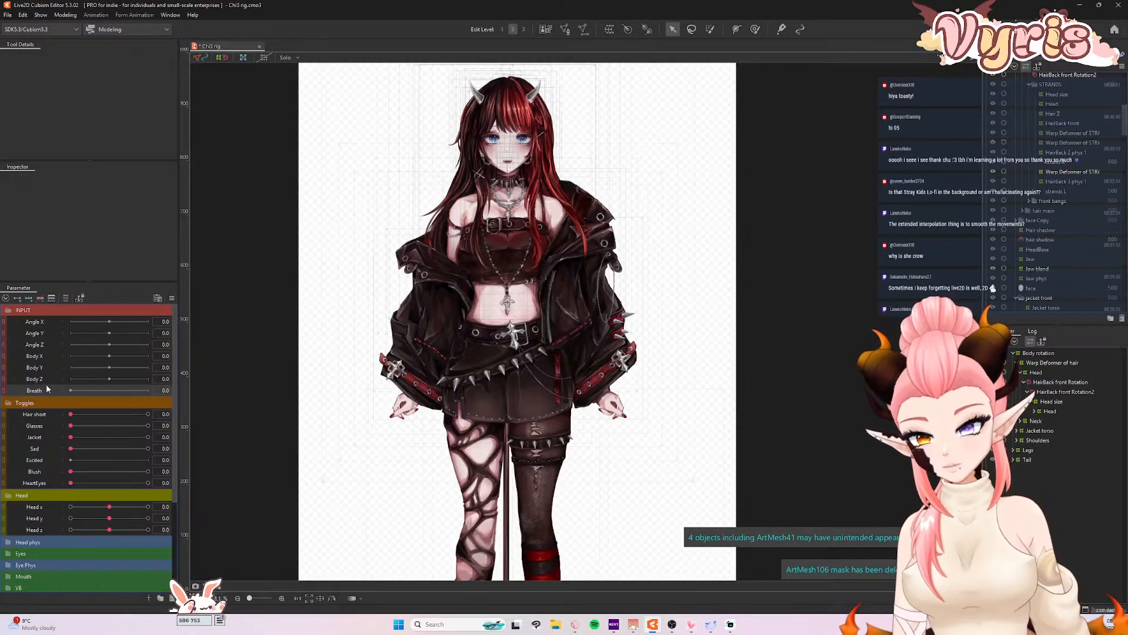
{"action": "left_click", "coordinate": [148, 597]}
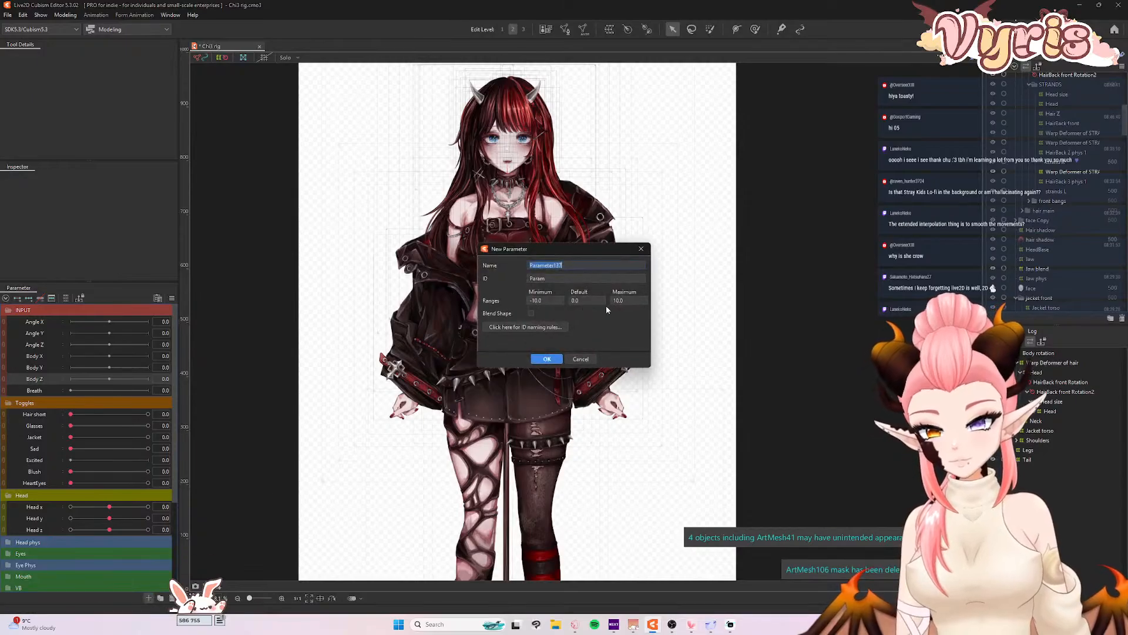
{"action": "type", "text": "Po"}
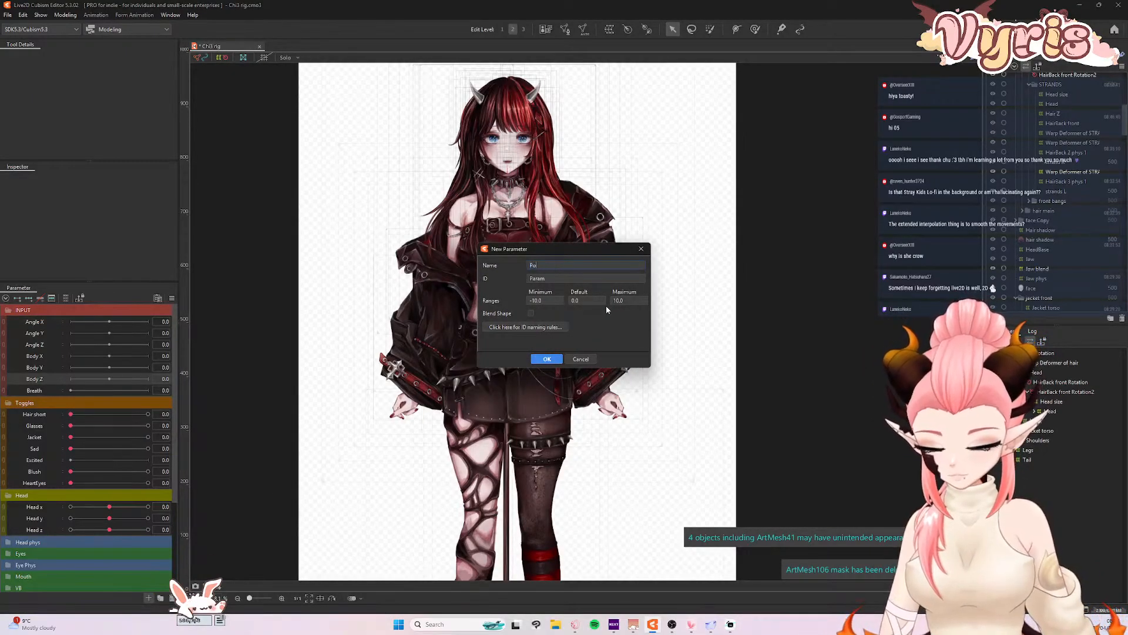
{"action": "type", "text": "sition X"}
{"action": "left_click", "coordinate": [574, 277]}
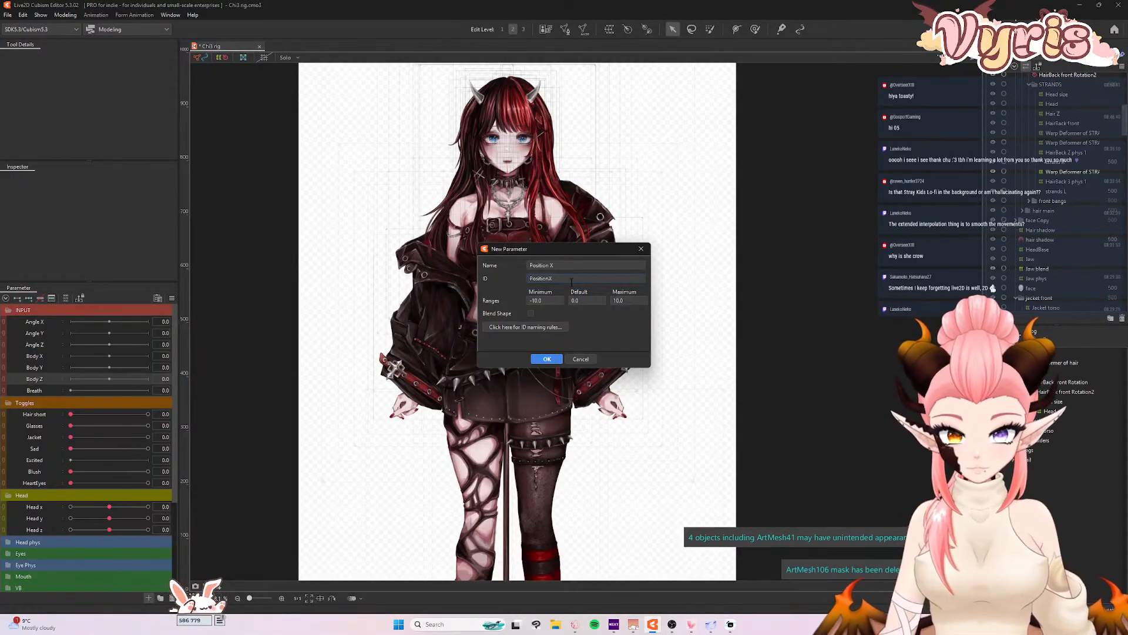
{"action": "left_click", "coordinate": [538, 360]}
- Replicate the Position X parameter and rename the copy Position Y, with a matching Y in its ID
{"action": "right_click", "coordinate": [36, 391]}
{"action": "left_click", "coordinate": [53, 418]}
{"action": "right_click", "coordinate": [38, 405]}
{"action": "left_click", "coordinate": [49, 412]}
{"action": "left_click", "coordinate": [593, 266]}
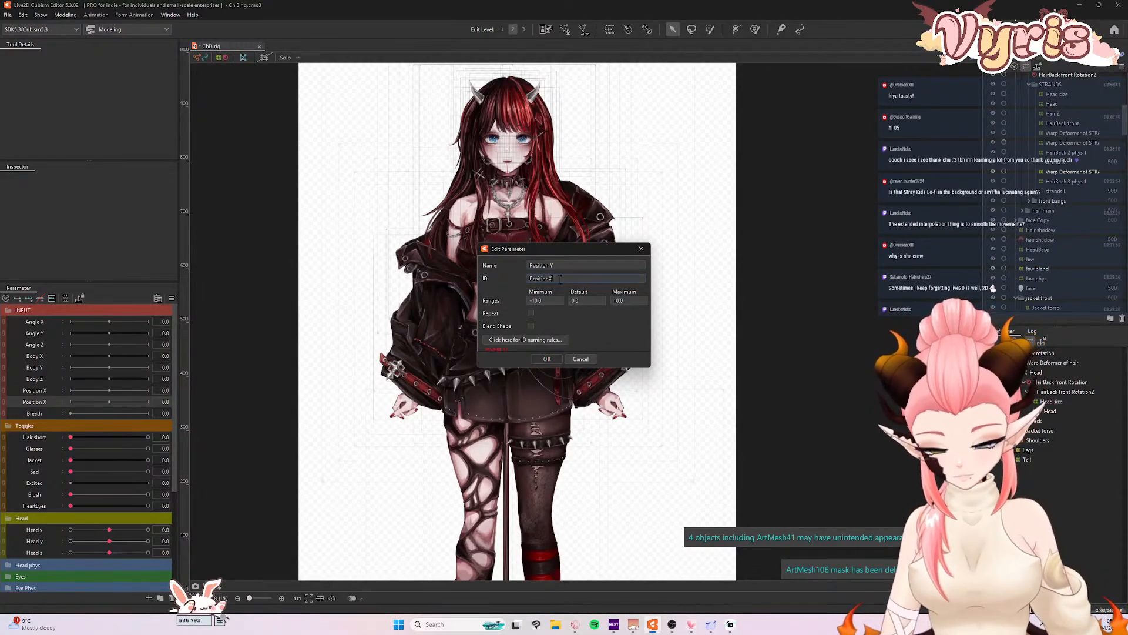
{"action": "left_click", "coordinate": [547, 358]}
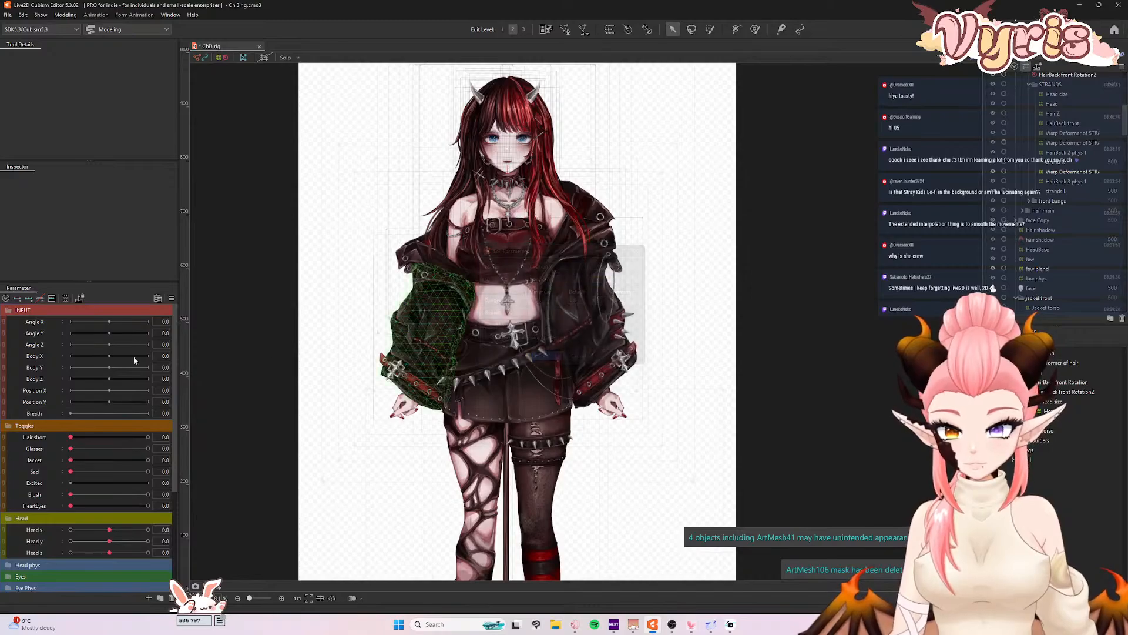
- Replicate the Position Y parameter, rename the copy Position Z with ID PositionZ, and save the model
{"action": "right_click", "coordinate": [42, 414]}
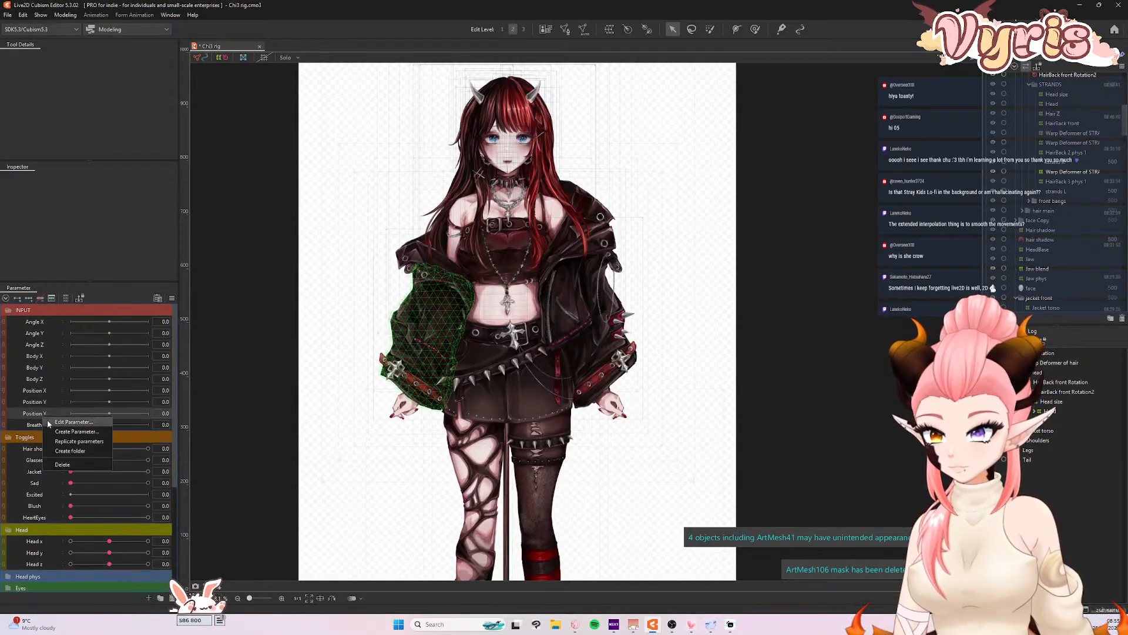
{"action": "left_click", "coordinate": [51, 421]}
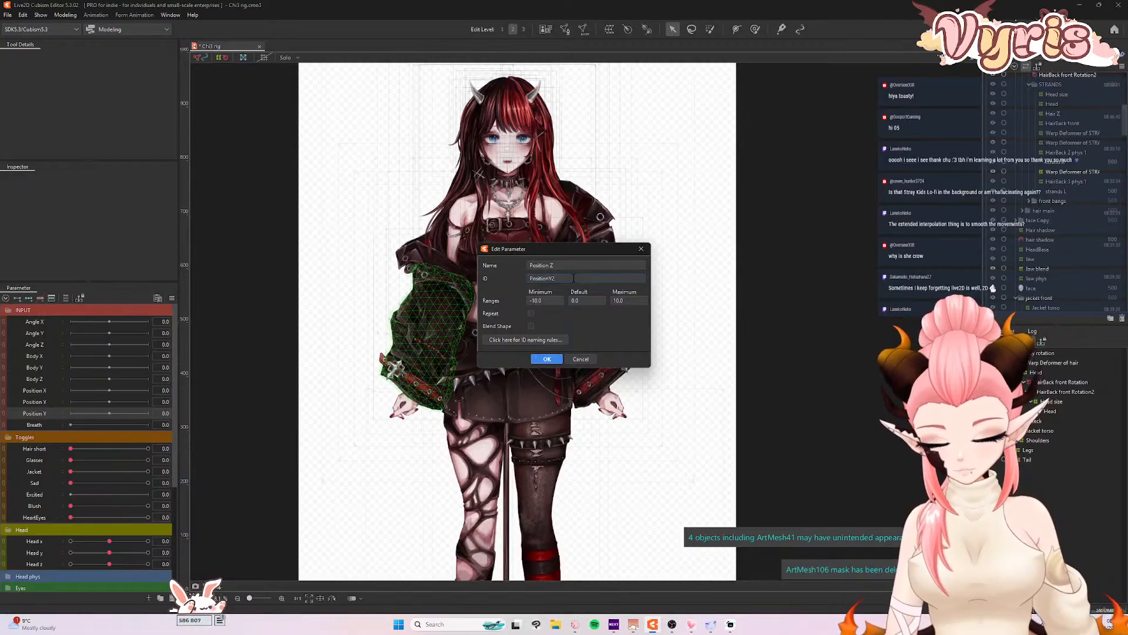
{"action": "key", "text": "BackSpace"}
{"action": "key", "text": "BackSpace"}
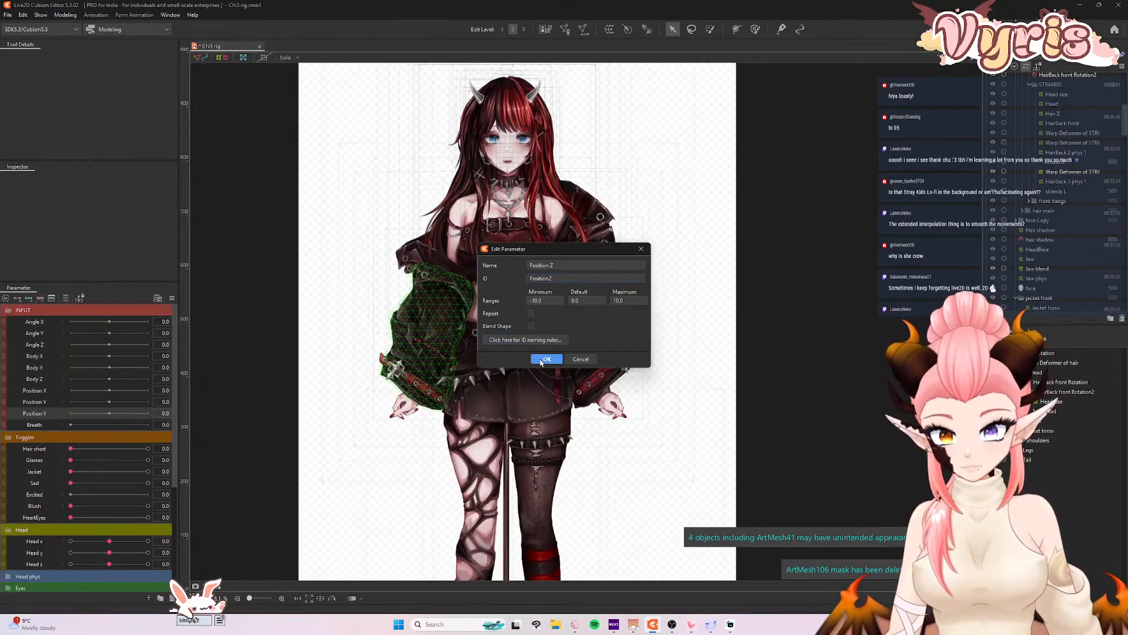
{"action": "left_click", "coordinate": [543, 360]}
{"action": "left_click", "coordinate": [9, 16]}
{"action": "left_click", "coordinate": [15, 91]}
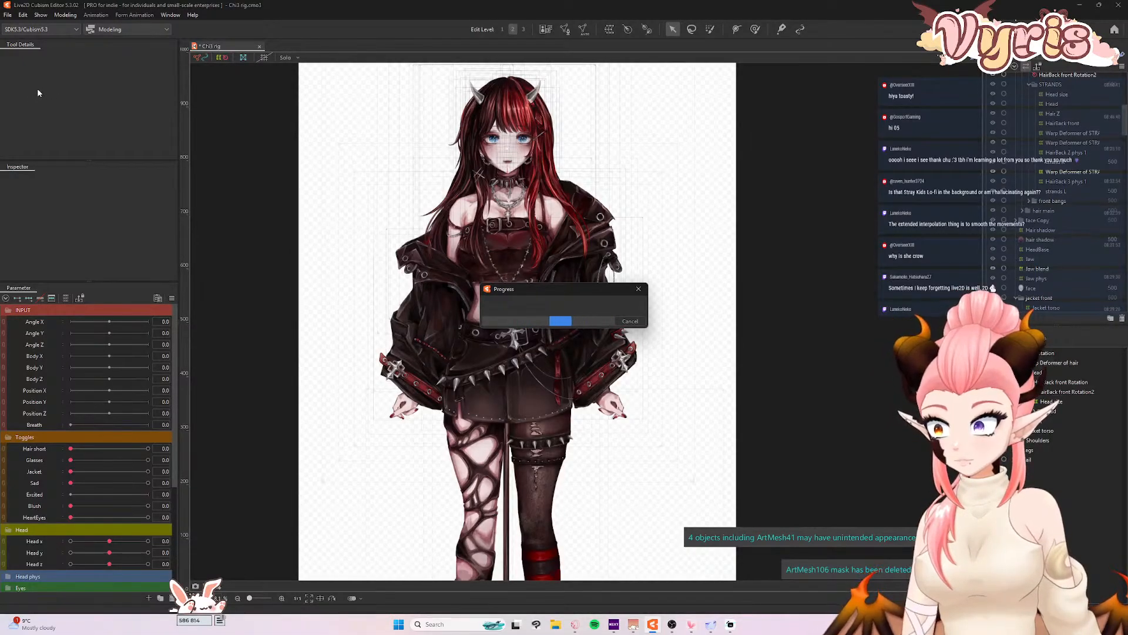
- In the Lean Z physics group, add Position Z as an input of type Angle with an effectiveness of 100
{"action": "left_click", "coordinate": [65, 15]}
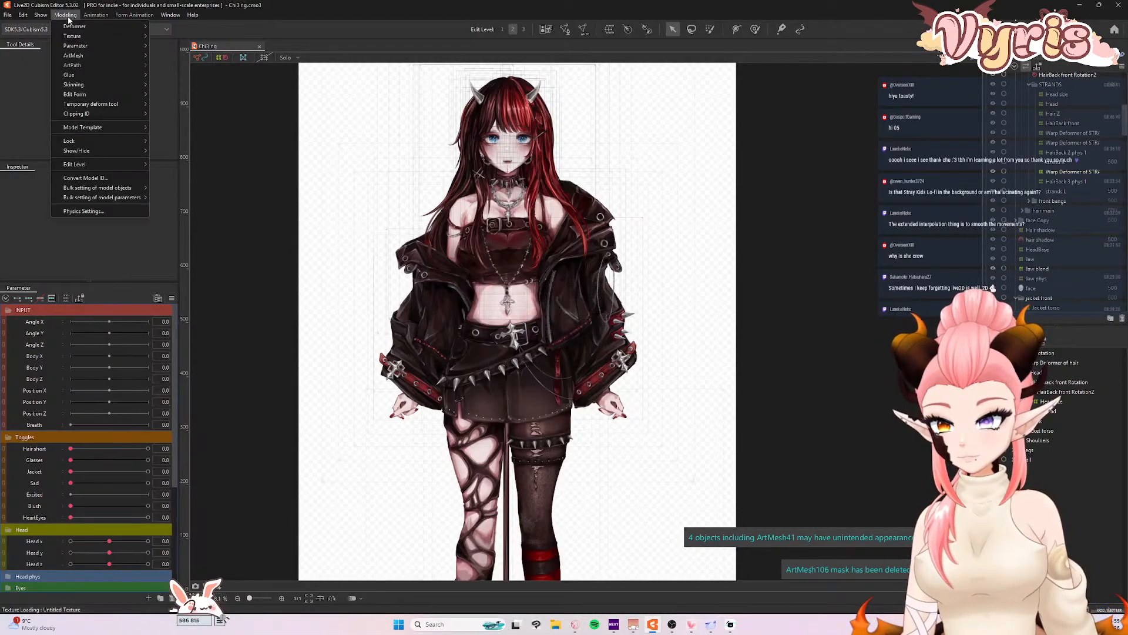
{"action": "left_click", "coordinate": [84, 211]}
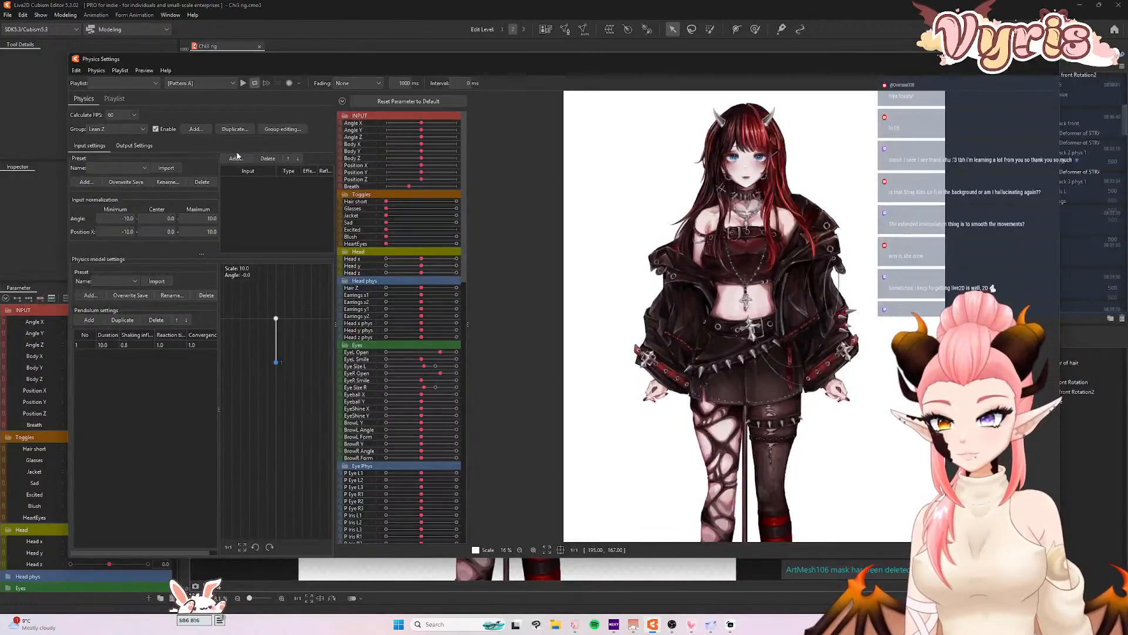
{"action": "left_click", "coordinate": [236, 158]}
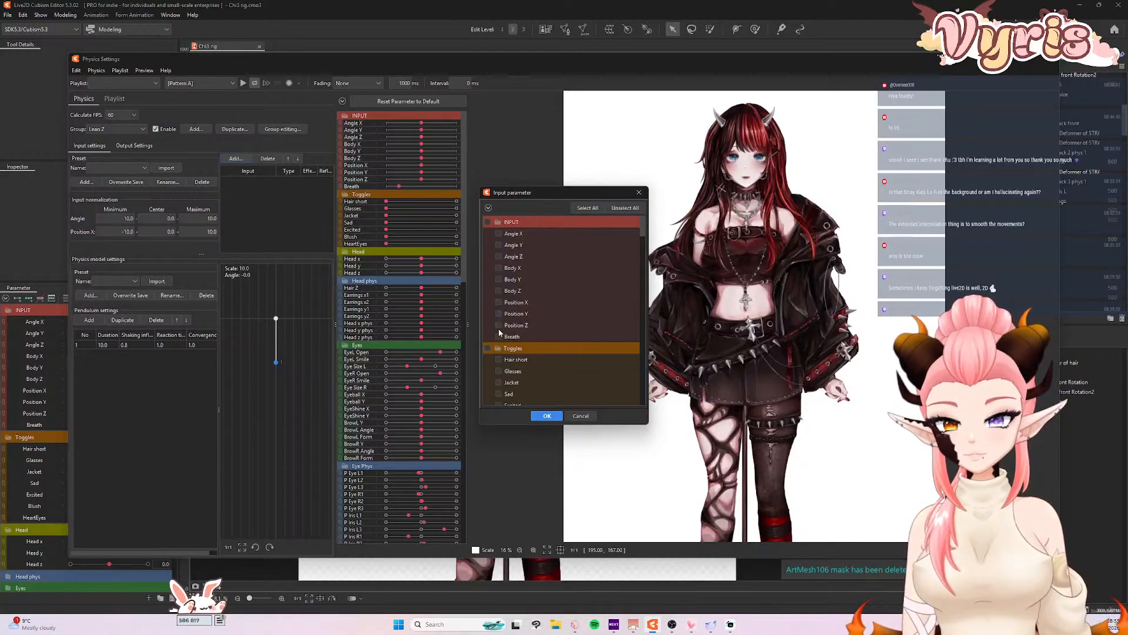
{"action": "left_click", "coordinate": [499, 327]}
{"action": "left_click", "coordinate": [546, 417]}
{"action": "left_click", "coordinate": [289, 180]}
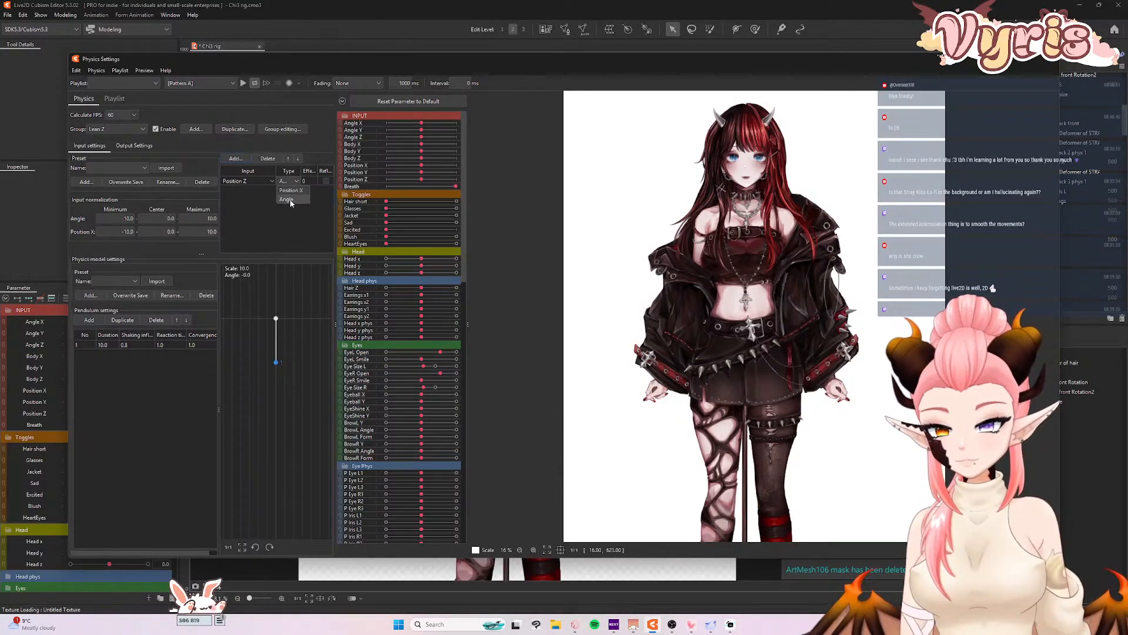
{"action": "left_click", "coordinate": [286, 200]}
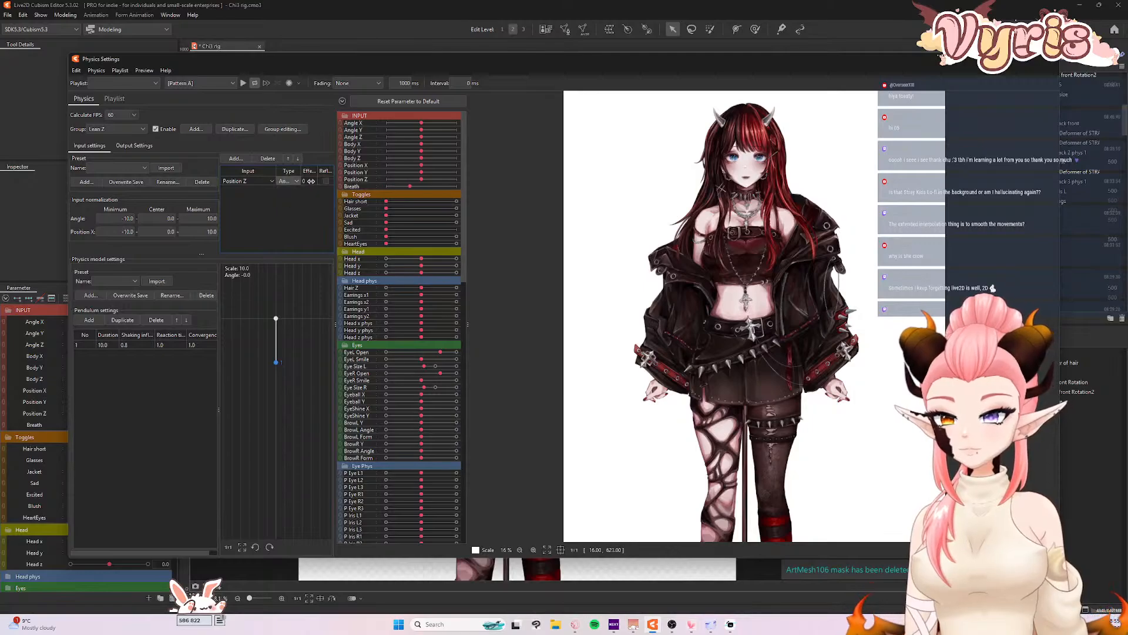
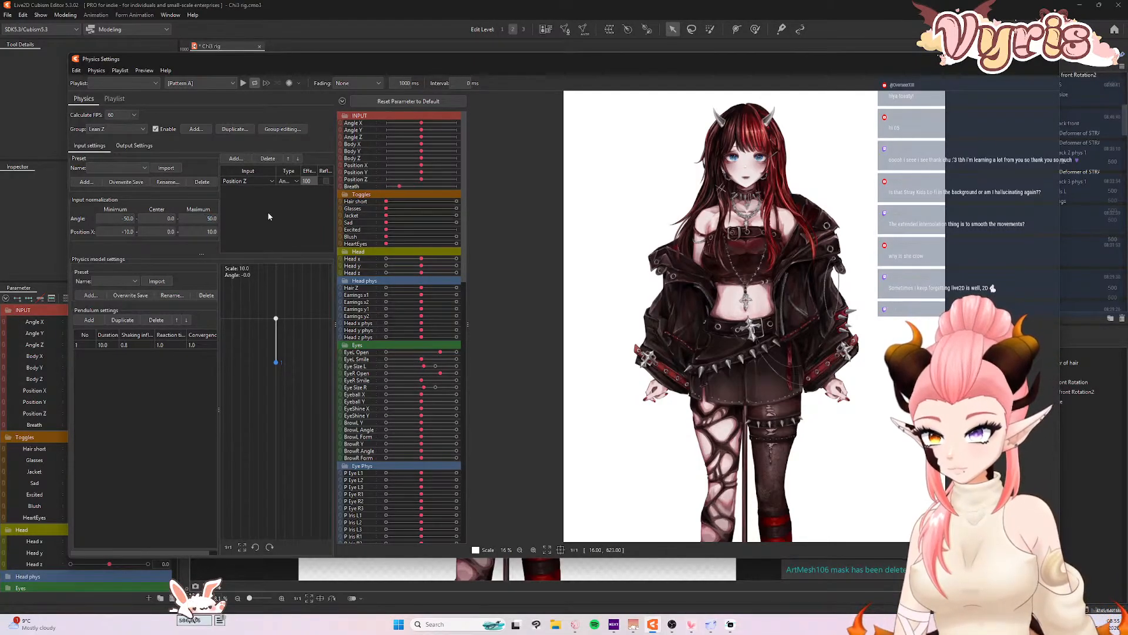
- Add the Lean Z torso parameter as the output of the Lean Z physics group
{"action": "left_click", "coordinate": [134, 146]}
{"action": "left_click", "coordinate": [84, 158]}
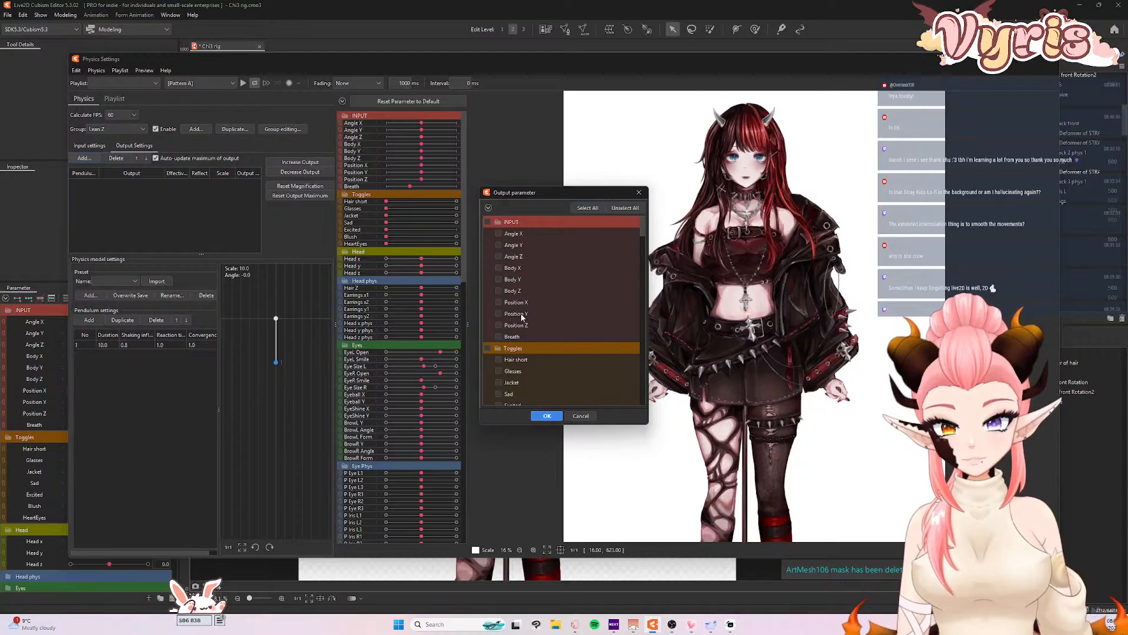
{"action": "scroll", "coordinate": [522, 315], "scroll_direction": "down", "scroll_amount": 3}
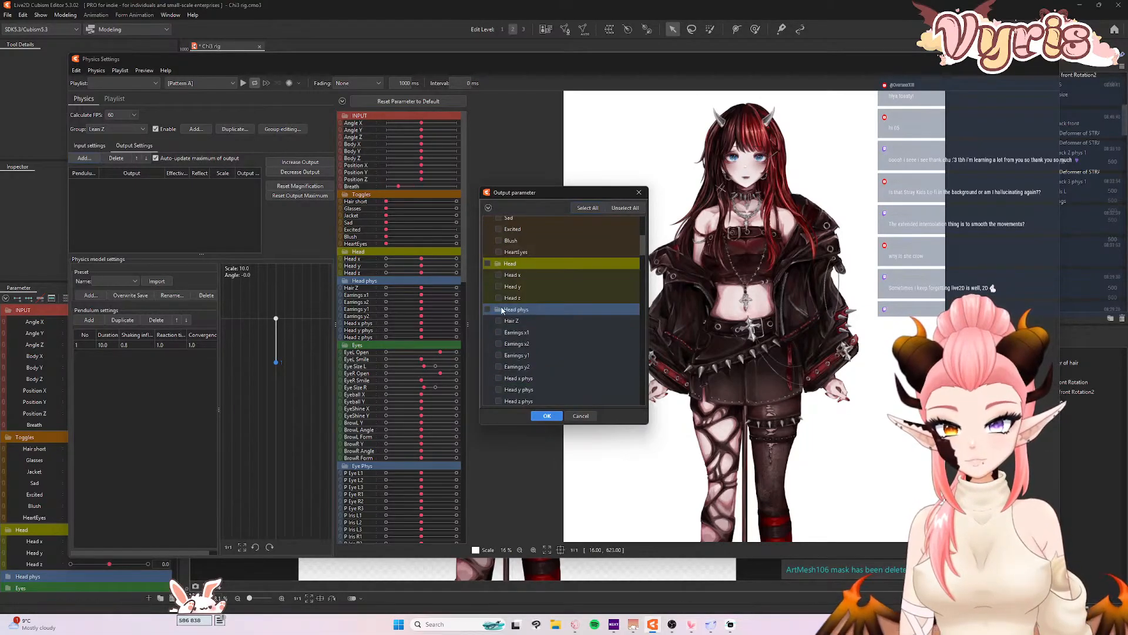
{"action": "scroll", "coordinate": [503, 311], "scroll_direction": "down", "scroll_amount": 8}
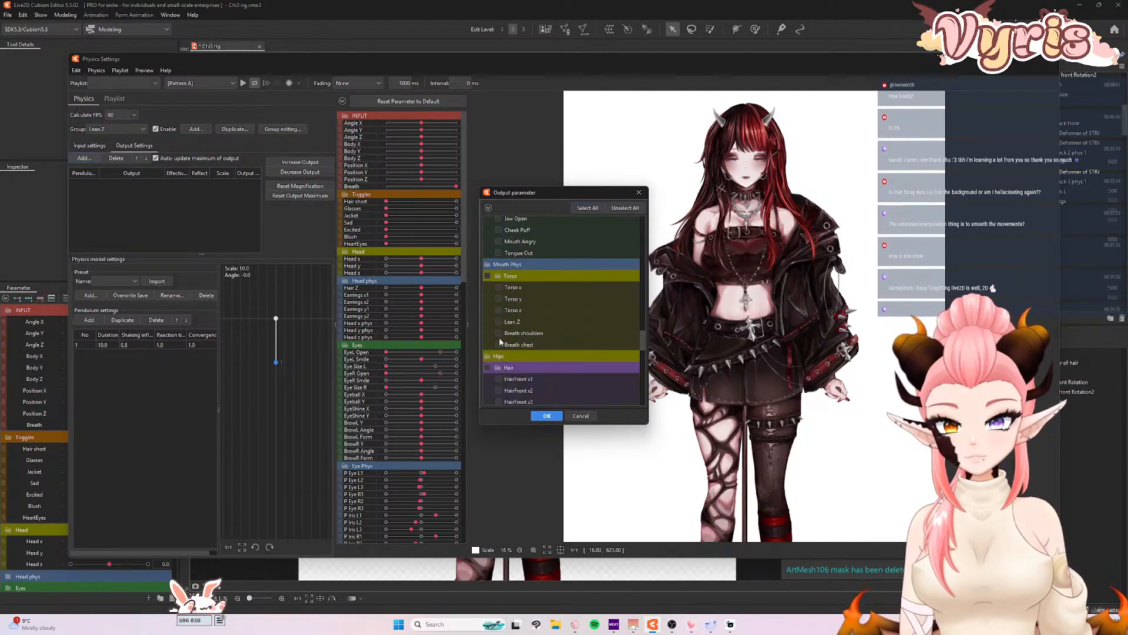
{"action": "left_click", "coordinate": [544, 417]}
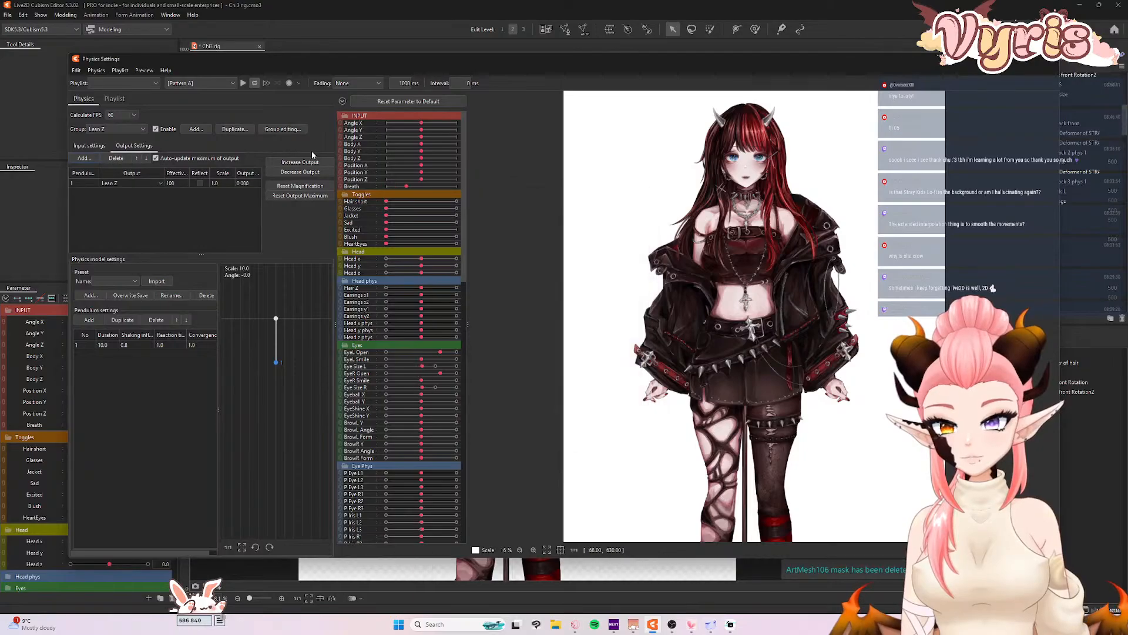
- In the cursor tracking settings, assign Position Y to Left mouse button Y and Position Z to Right mouse button Y
{"action": "left_click", "coordinate": [144, 70]}
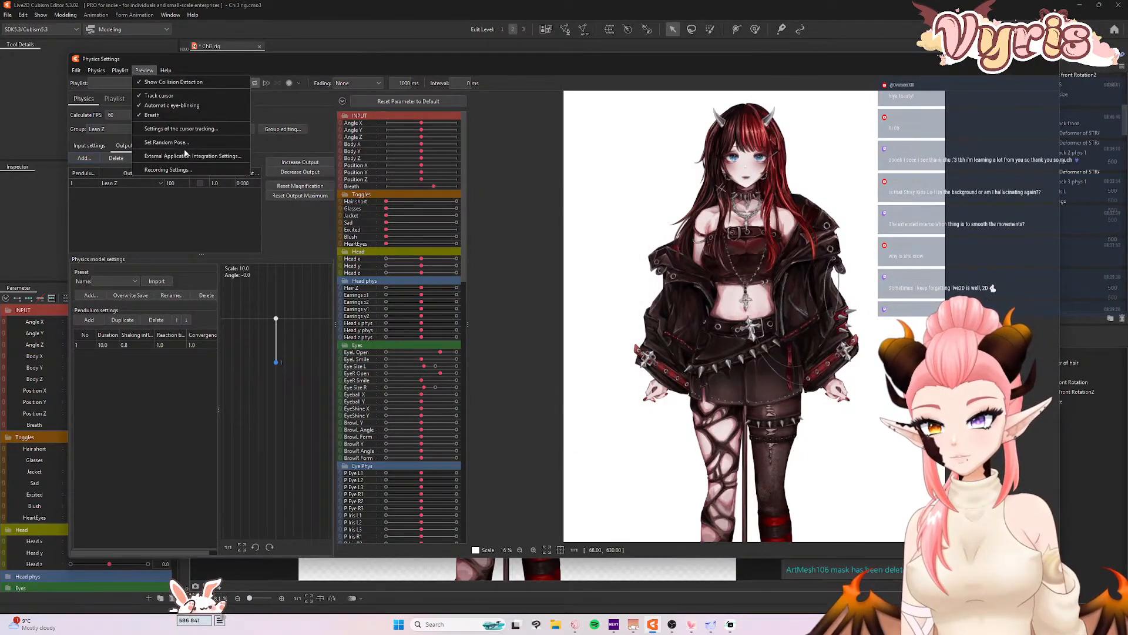
{"action": "left_click", "coordinate": [185, 130]}
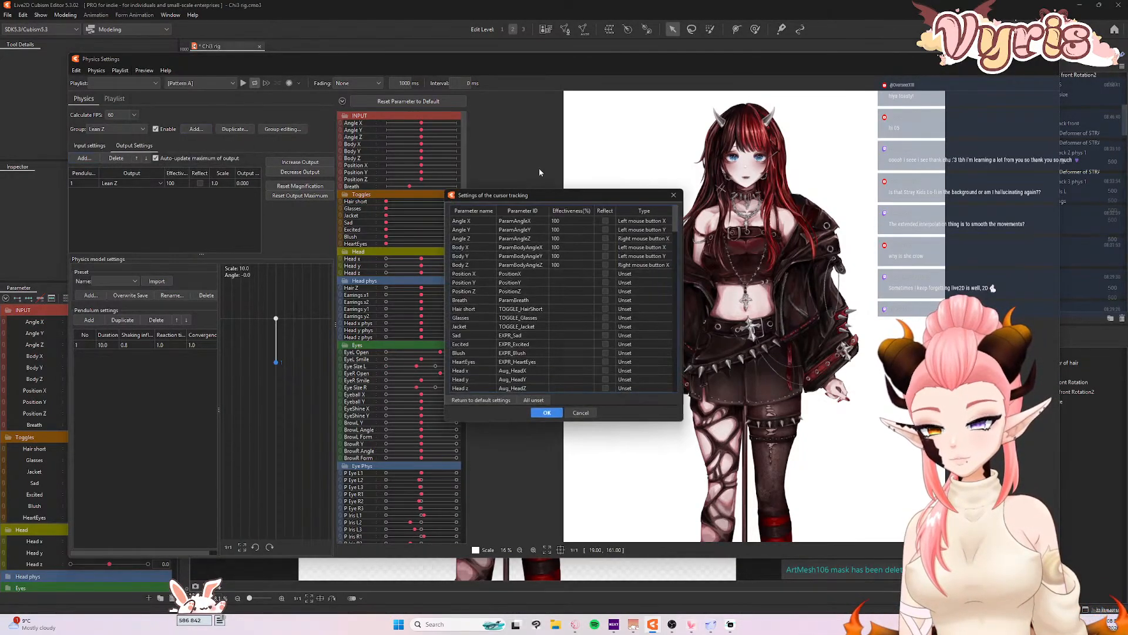
{"action": "left_click", "coordinate": [633, 274]}
{"action": "left_click", "coordinate": [632, 282]}
{"action": "left_click", "coordinate": [632, 283]}
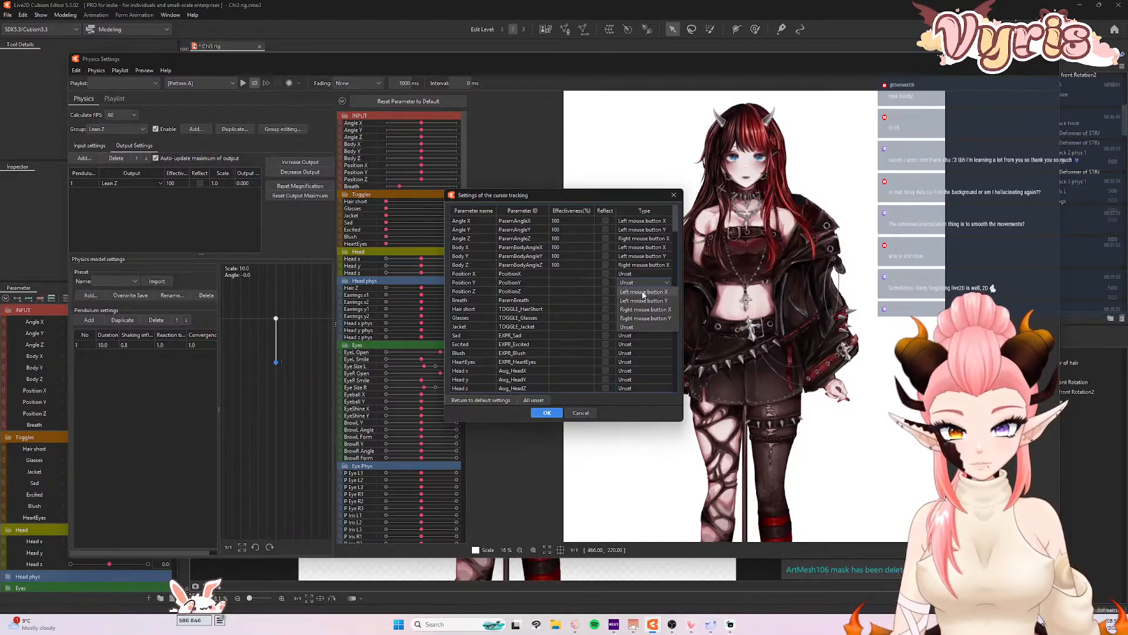
{"action": "left_click", "coordinate": [643, 300]}
{"action": "left_click", "coordinate": [638, 293]}
{"action": "left_click", "coordinate": [638, 294]}
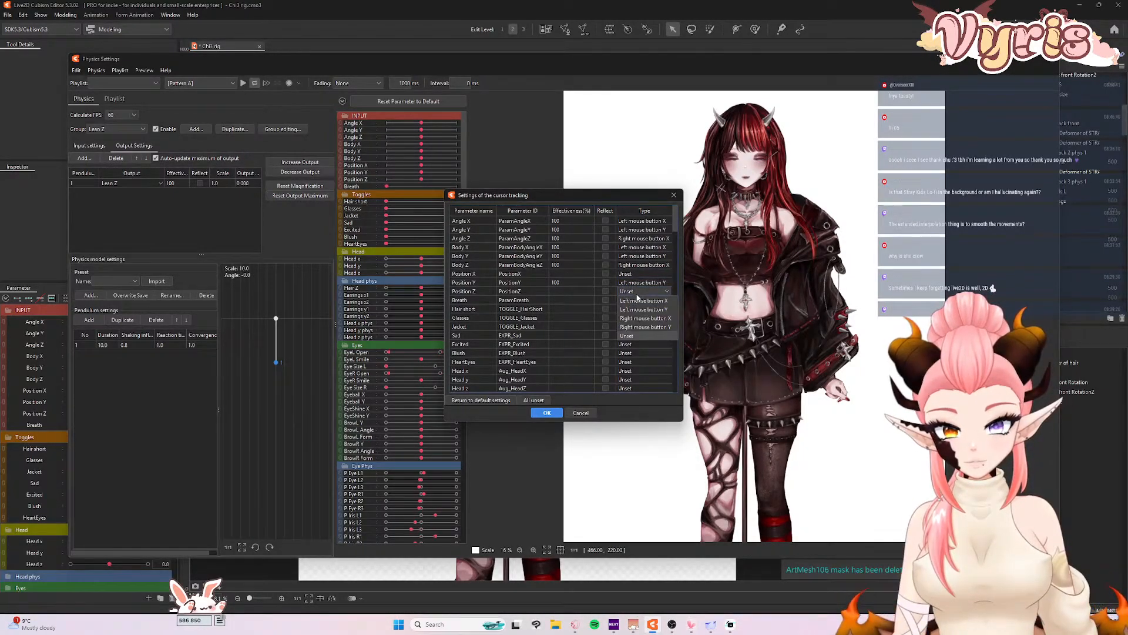
{"action": "left_click", "coordinate": [644, 328]}
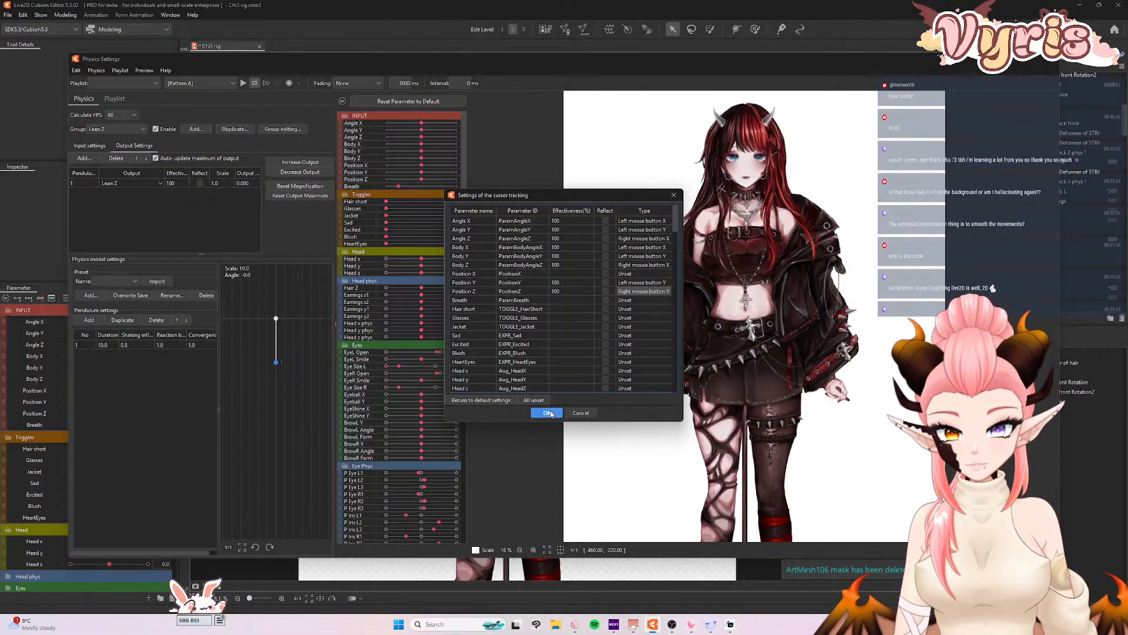
{"action": "left_click", "coordinate": [547, 413]}
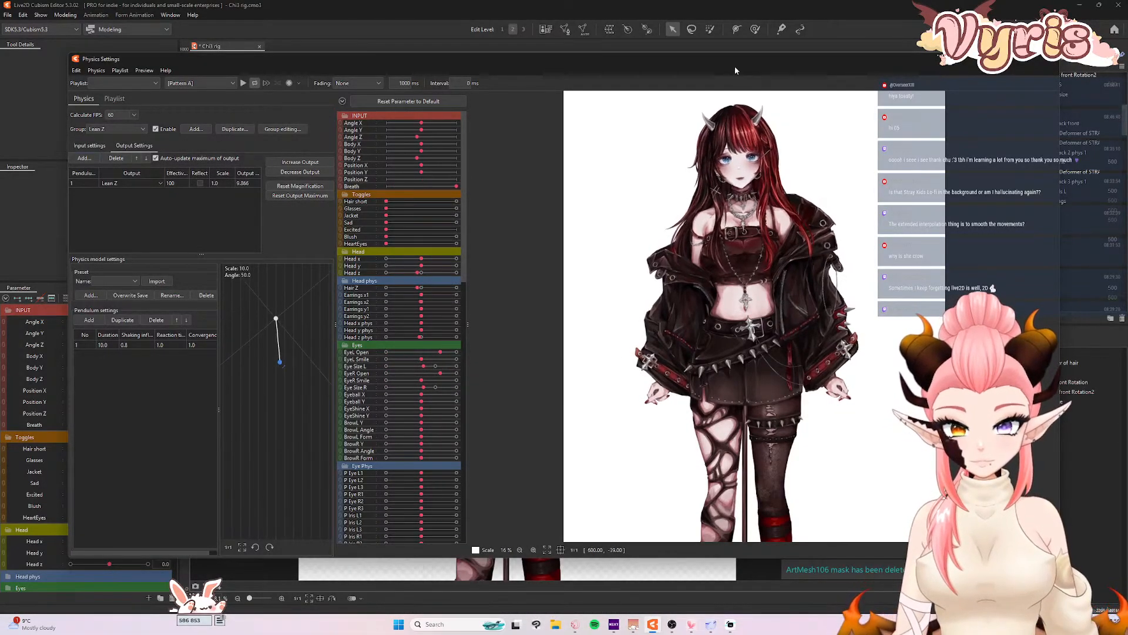
- Test the Position Z tracking on the model and adjust the Lean Z group's output magnification to fit the parameter range
{"action": "left_click_drag", "start_coordinate": [735, 421], "coordinate": [731, 497]}
{"action": "left_click", "coordinate": [312, 162]}
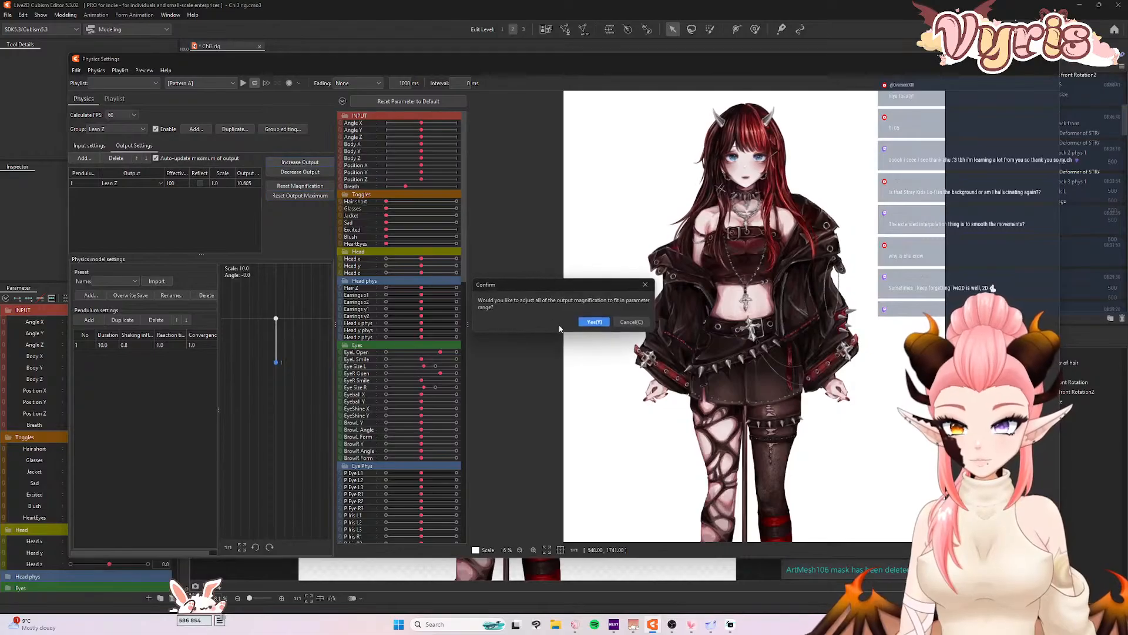
{"action": "left_click", "coordinate": [592, 322]}
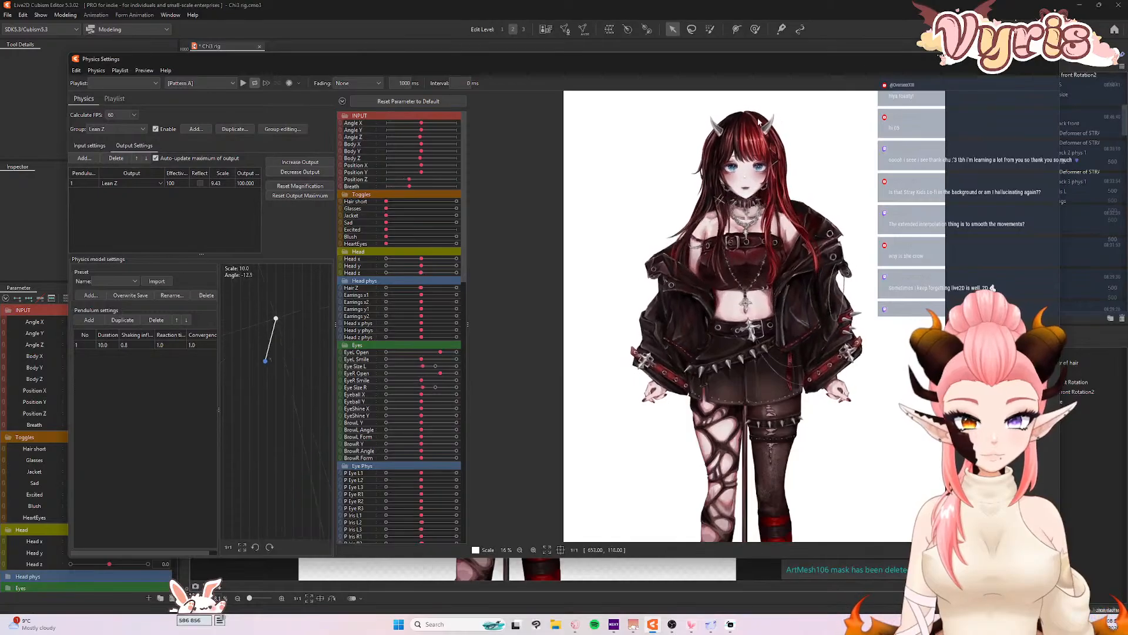
- Preview the character's leaning motion at different zoom levels, leave the physics settings, and save the model
{"action": "left_click_drag", "start_coordinate": [749, 399], "coordinate": [798, 282]}
{"action": "scroll", "coordinate": [753, 244], "scroll_direction": "up", "scroll_amount": 5}
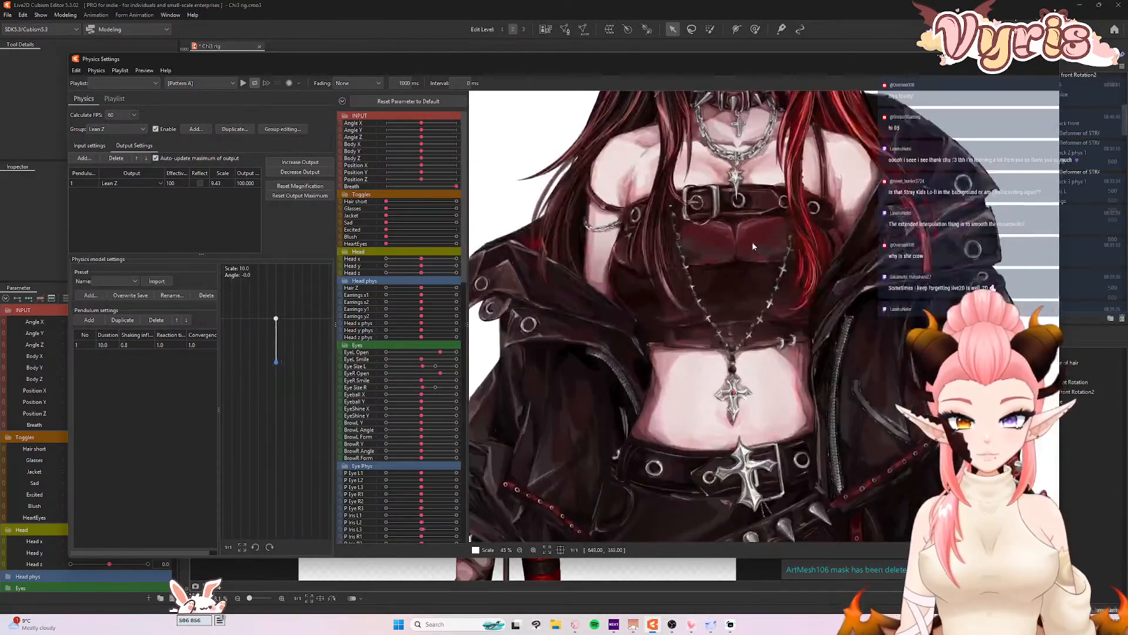
{"action": "left_click_drag", "start_coordinate": [721, 492], "coordinate": [758, 569]}
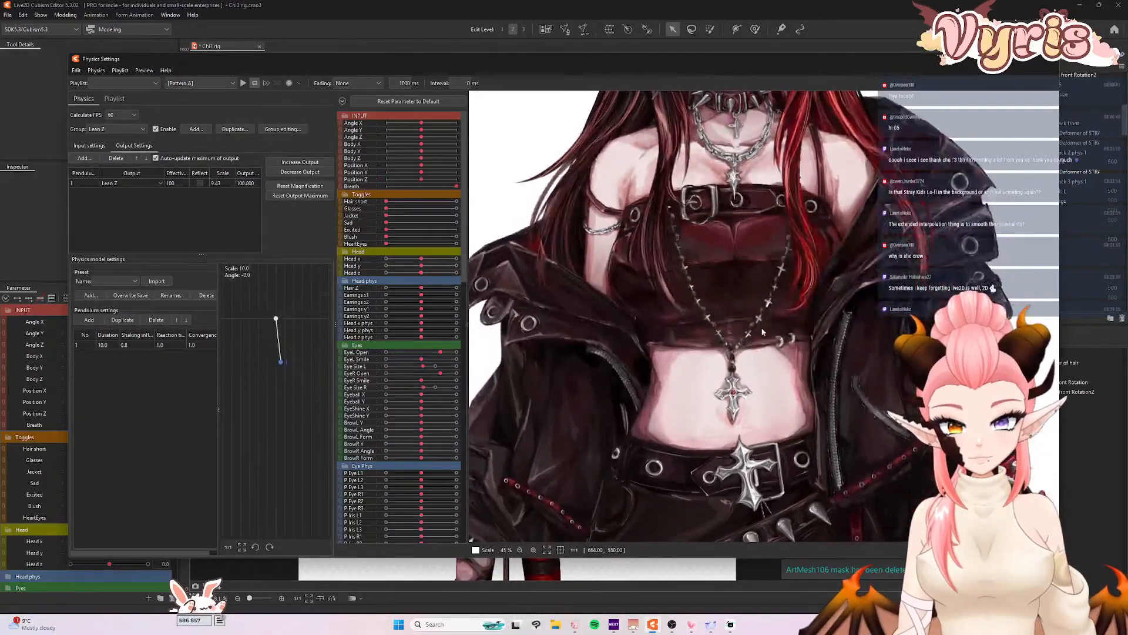
{"action": "scroll", "coordinate": [725, 410], "scroll_direction": "down", "scroll_amount": 5}
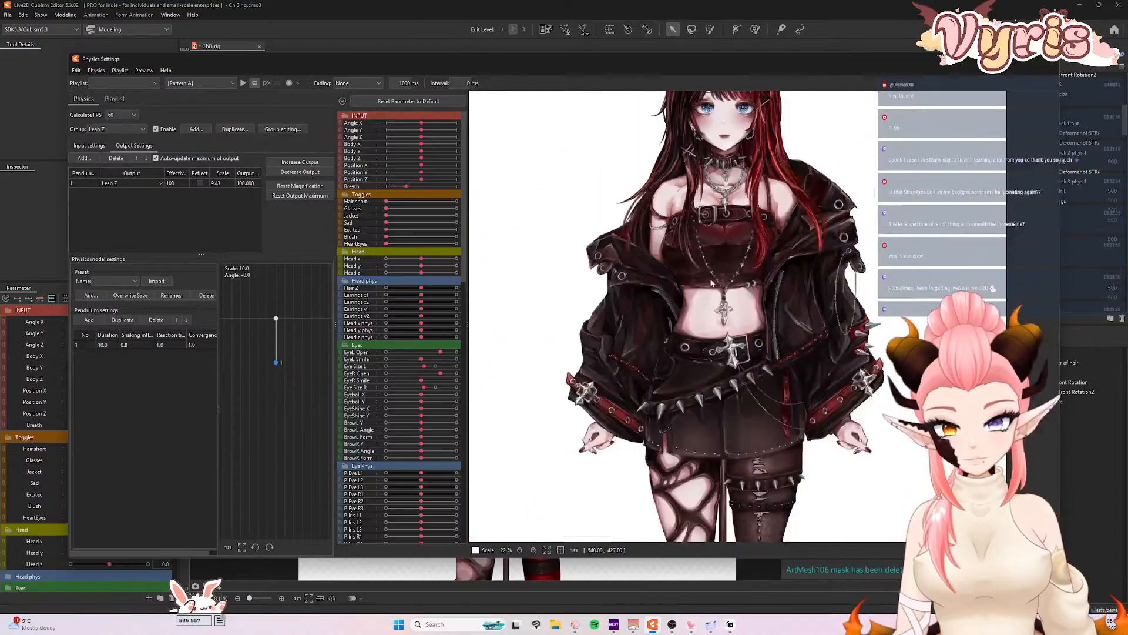
{"action": "scroll", "coordinate": [715, 251], "scroll_direction": "up", "scroll_amount": 4}
{"action": "scroll", "coordinate": [714, 253], "scroll_direction": "down", "scroll_amount": 4}
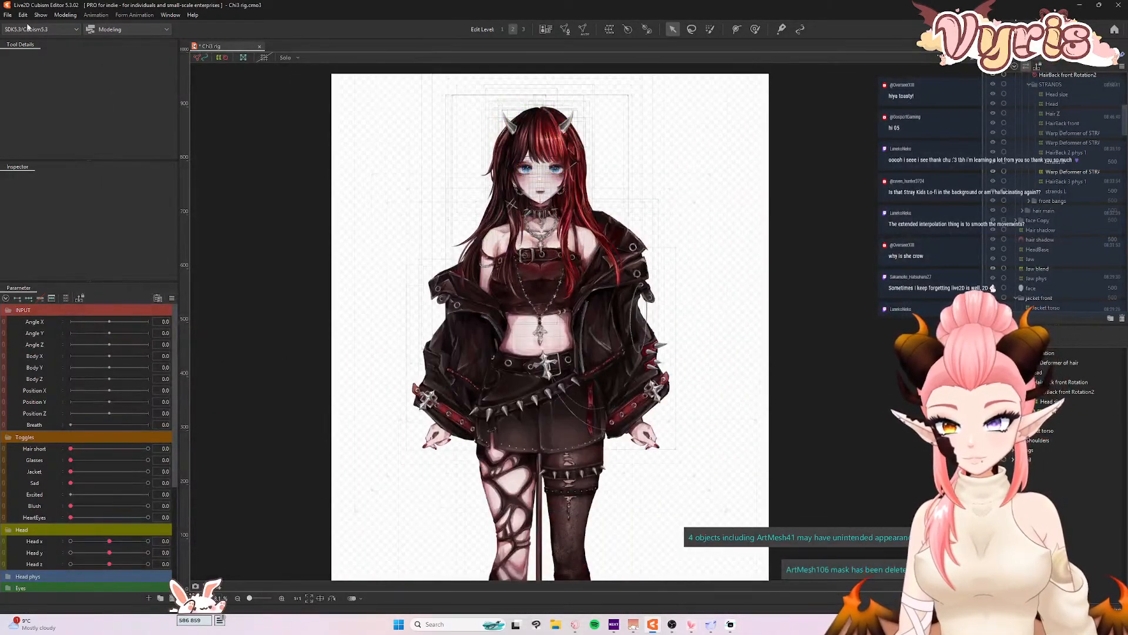
{"action": "left_click", "coordinate": [8, 15]}
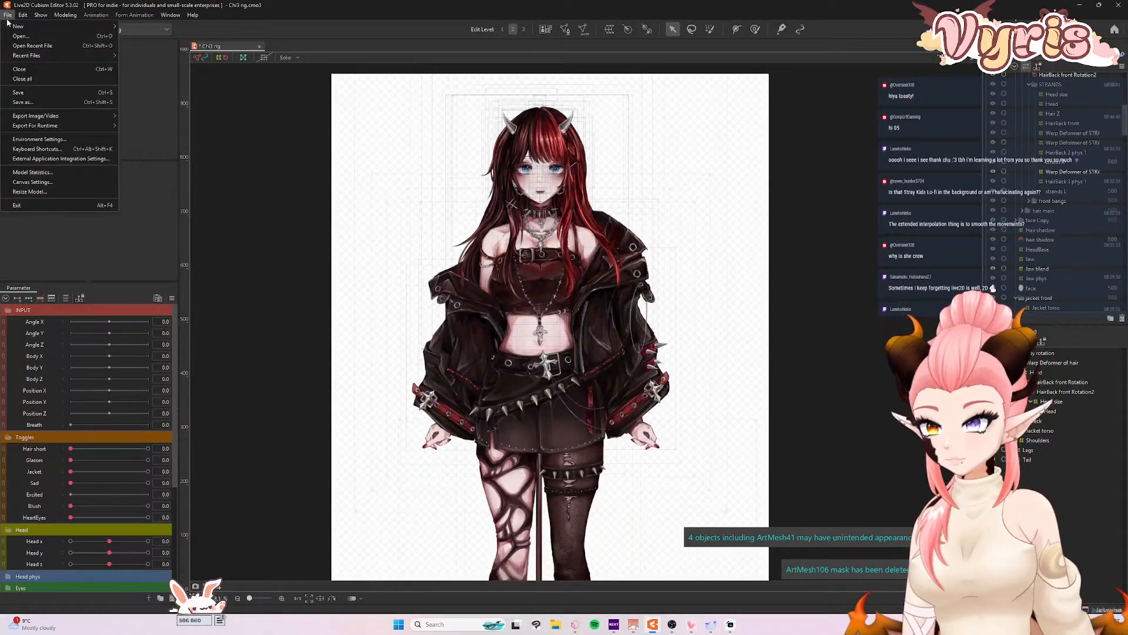
{"action": "left_click", "coordinate": [18, 92]}
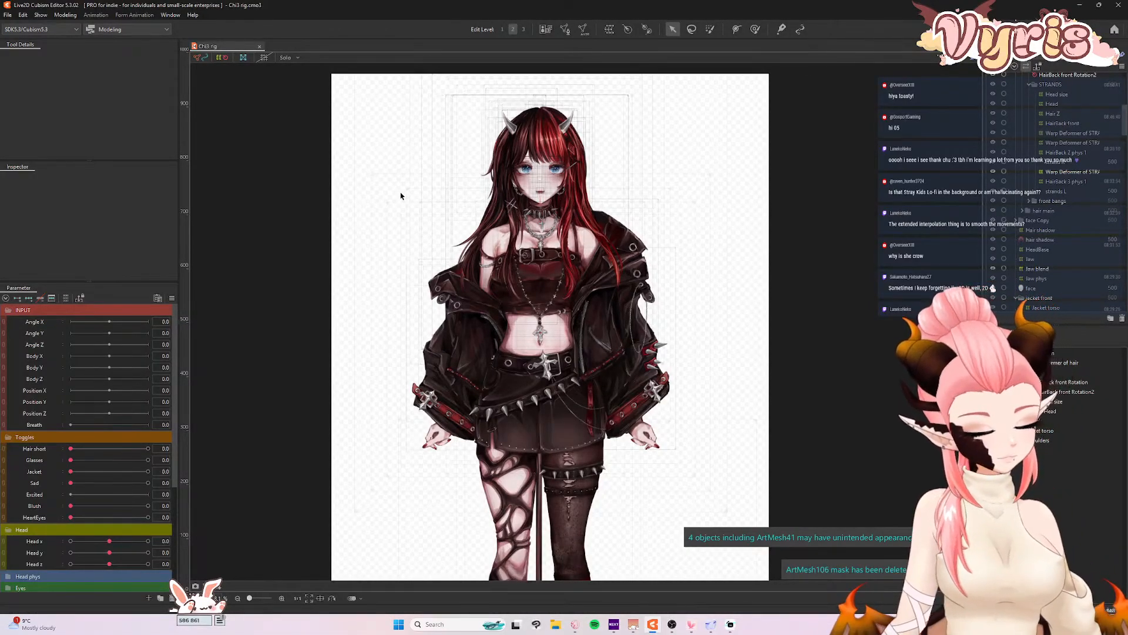
- Select the Shoulders warp deformer, ready the Deform Brush, and add three keys to it on the Breath shoulders parameter
{"action": "scroll", "coordinate": [500, 164], "scroll_direction": "down", "scroll_amount": 3}
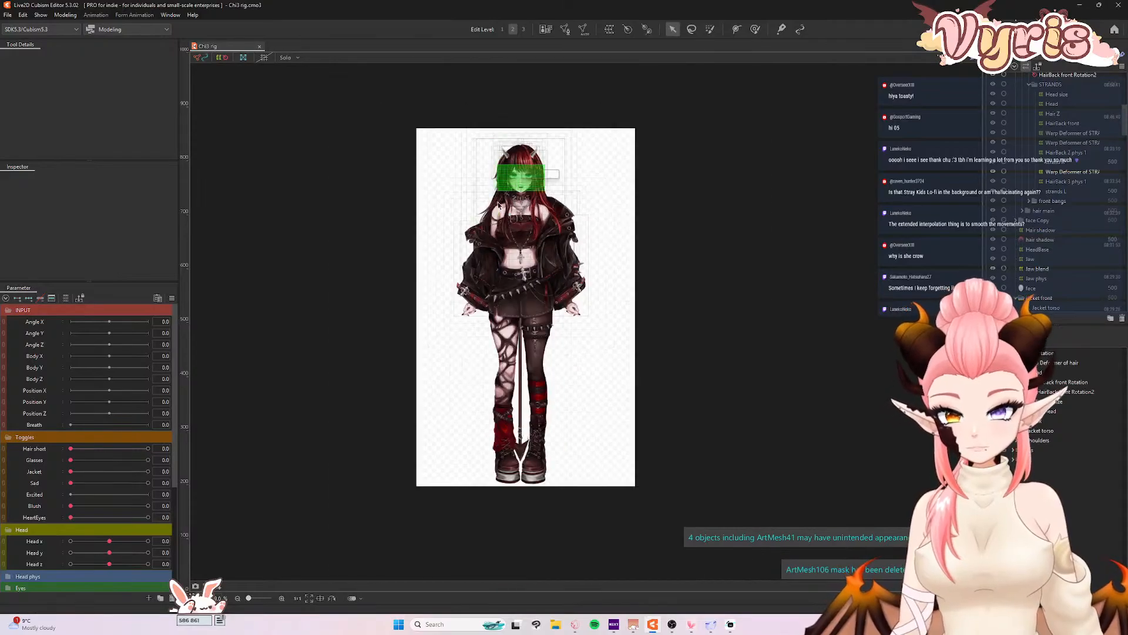
{"action": "scroll", "coordinate": [511, 158], "scroll_direction": "up", "scroll_amount": 2}
{"action": "scroll", "coordinate": [516, 283], "scroll_direction": "up", "scroll_amount": 2}
{"action": "scroll", "coordinate": [517, 284], "scroll_direction": "down", "scroll_amount": 1}
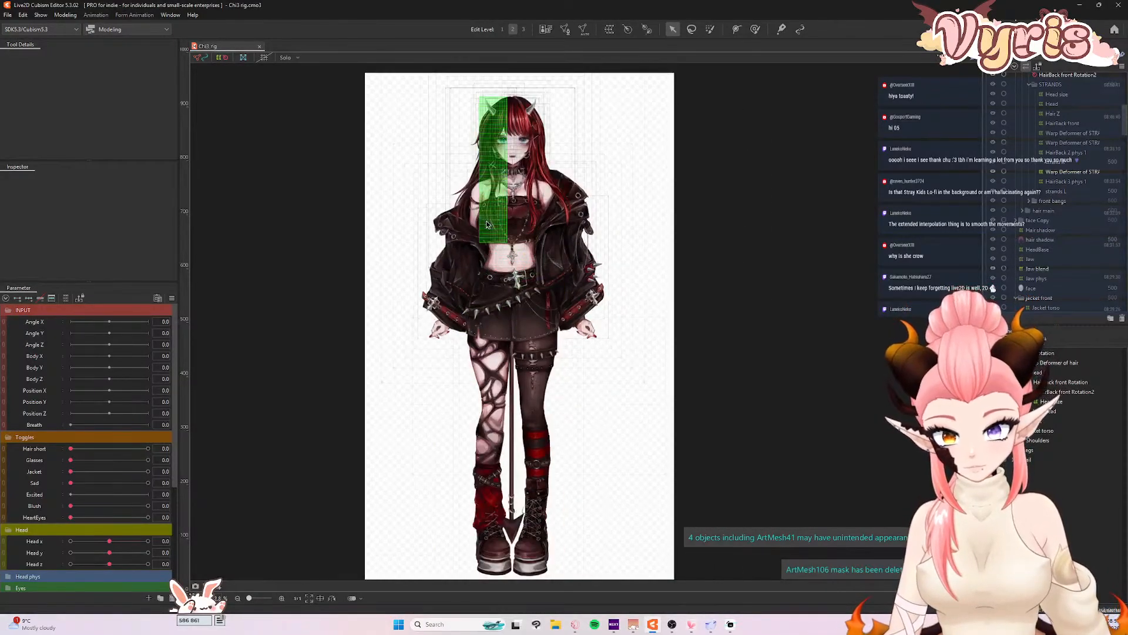
{"action": "scroll", "coordinate": [496, 170], "scroll_direction": "up", "scroll_amount": 1}
{"action": "scroll", "coordinate": [505, 171], "scroll_direction": "up", "scroll_amount": 1}
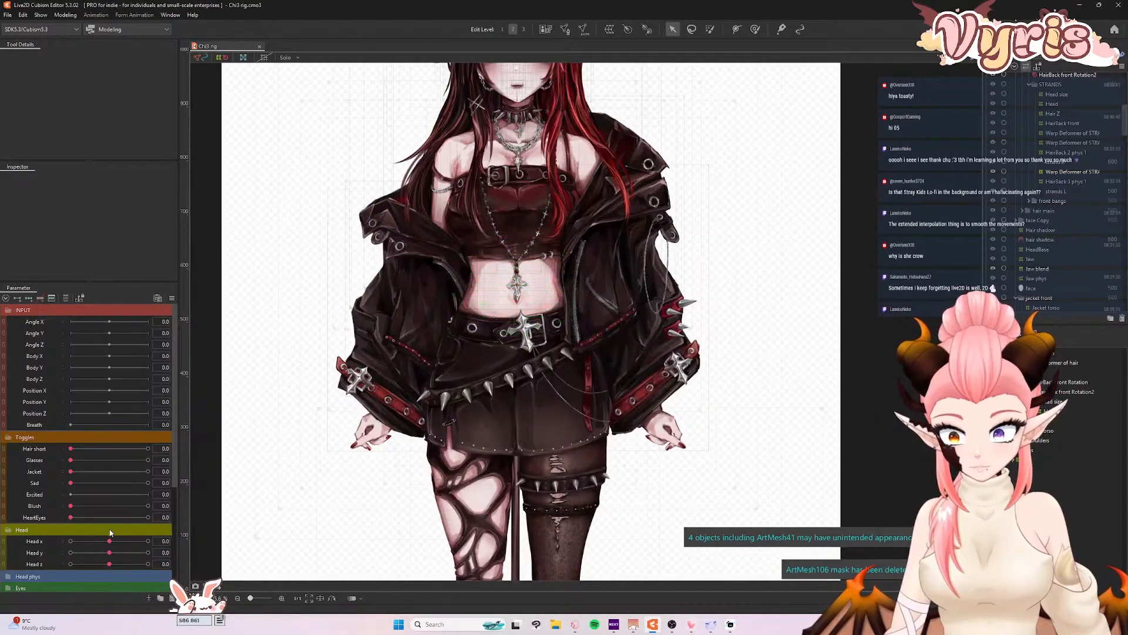
{"action": "scroll", "coordinate": [103, 517], "scroll_direction": "down", "scroll_amount": 5}
{"action": "scroll", "coordinate": [468, 376], "scroll_direction": "down", "scroll_amount": 2}
{"action": "scroll", "coordinate": [467, 376], "scroll_direction": "up", "scroll_amount": 2}
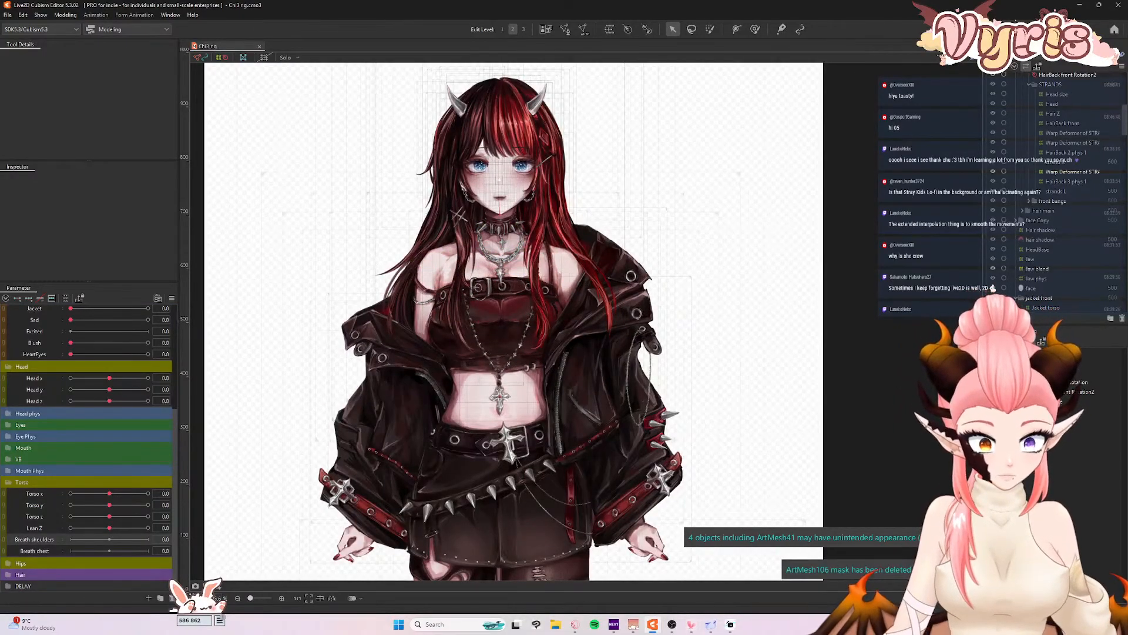
{"action": "left_click", "coordinate": [1038, 440]}
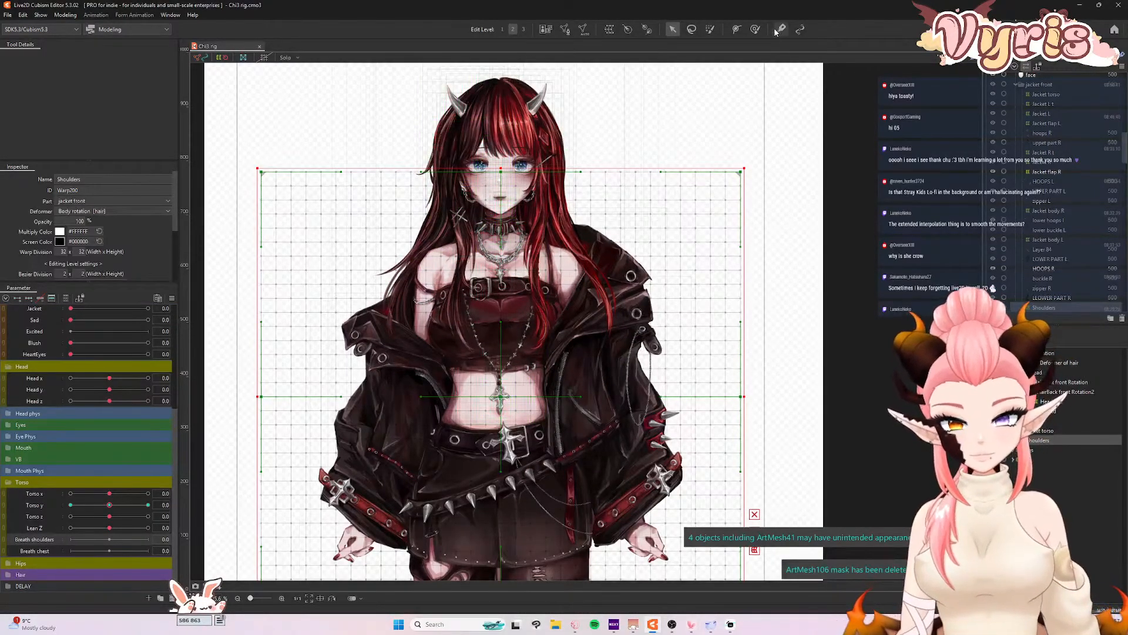
{"action": "left_click", "coordinate": [755, 29]}
{"action": "mouse_move", "coordinate": [480, 251]}
{"action": "left_mouse_down"}
{"action": "mouse_move", "coordinate": [371, 252]}
{"action": "mouse_move", "coordinate": [347, 269]}
{"action": "left_mouse_up"}
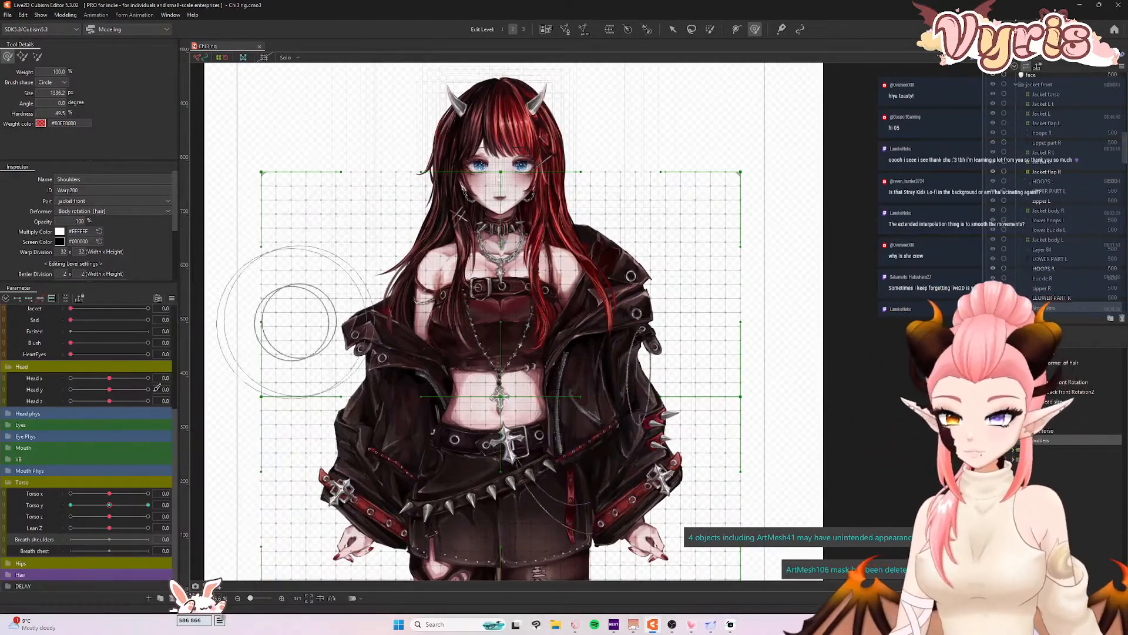
{"action": "left_click", "coordinate": [30, 300]}
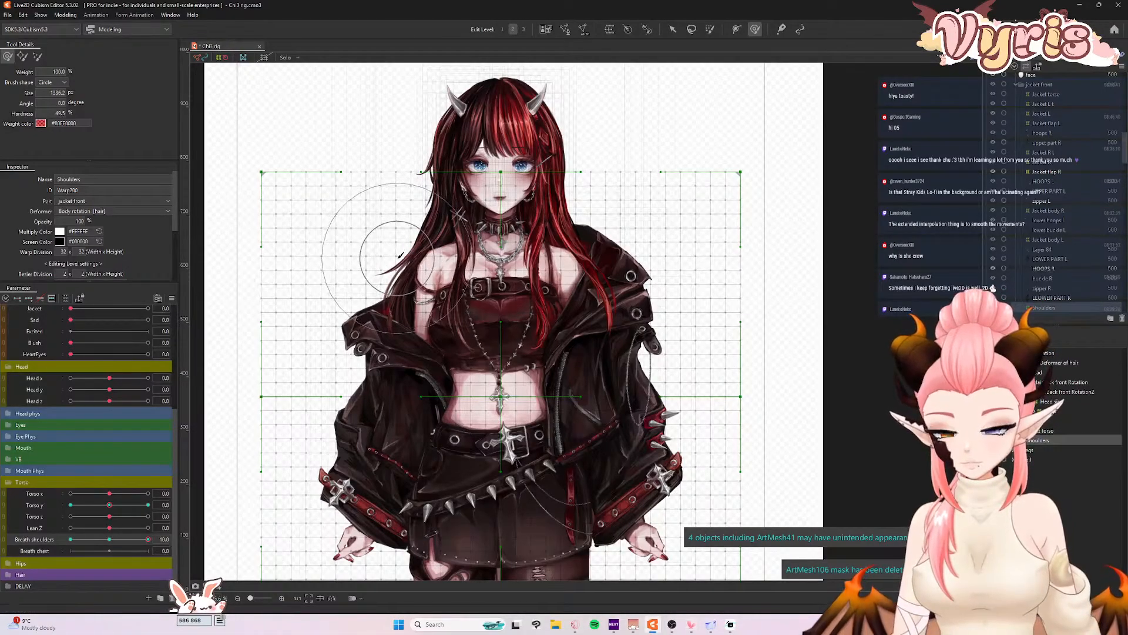
- Brush both shoulders of the Shoulders warp upward at Breath shoulders 10 and downward at the parameter's minimum
{"action": "mouse_move", "coordinate": [402, 253]}
{"action": "left_mouse_down"}
{"action": "mouse_move", "coordinate": [379, 240]}
{"action": "mouse_move", "coordinate": [394, 249]}
{"action": "left_mouse_up"}
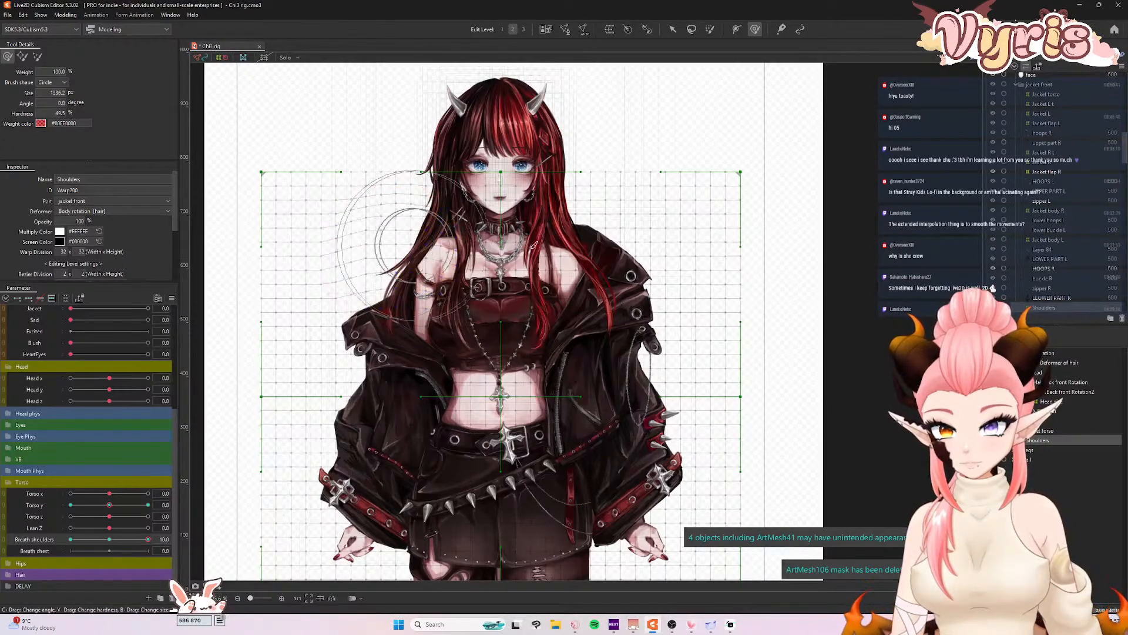
{"action": "left_click_drag", "start_coordinate": [605, 238], "coordinate": [601, 233]}
{"action": "left_click_drag", "start_coordinate": [147, 539], "coordinate": [71, 538]}
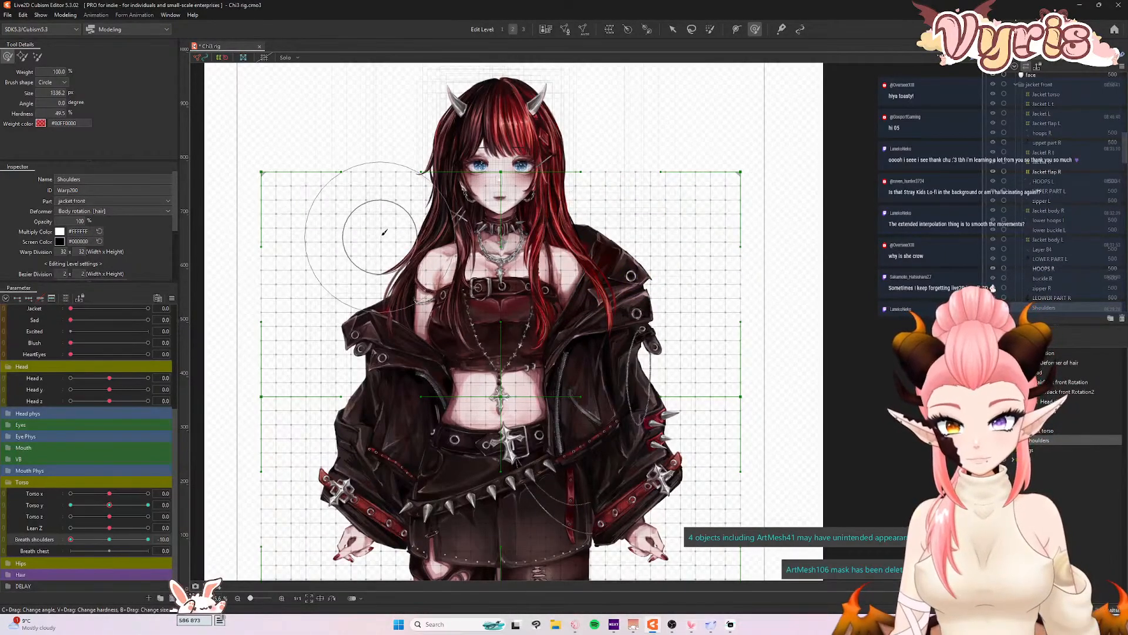
{"action": "left_click_drag", "start_coordinate": [386, 233], "coordinate": [379, 232]}
{"action": "left_click_drag", "start_coordinate": [609, 240], "coordinate": [605, 250]}
{"action": "left_click_drag", "start_coordinate": [388, 237], "coordinate": [385, 245]}
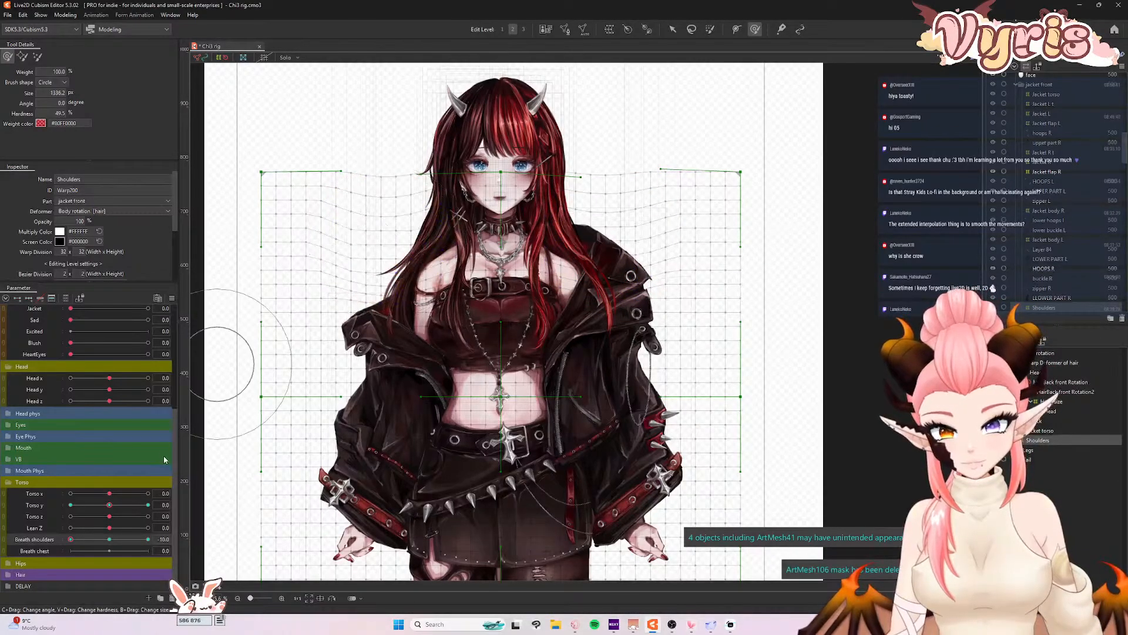
- Refine the raised shoulder shape at Breath shoulders 10, check both extremes, and return the parameter to 0
{"action": "left_click_drag", "start_coordinate": [71, 539], "coordinate": [165, 539]}
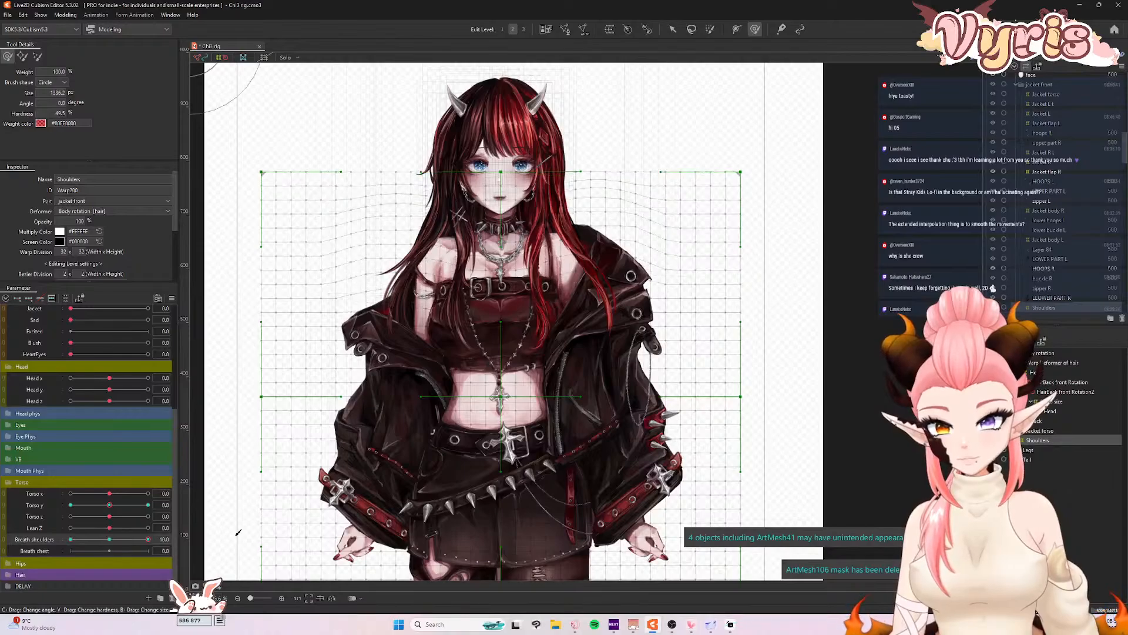
{"action": "left_click_drag", "start_coordinate": [393, 235], "coordinate": [393, 231]}
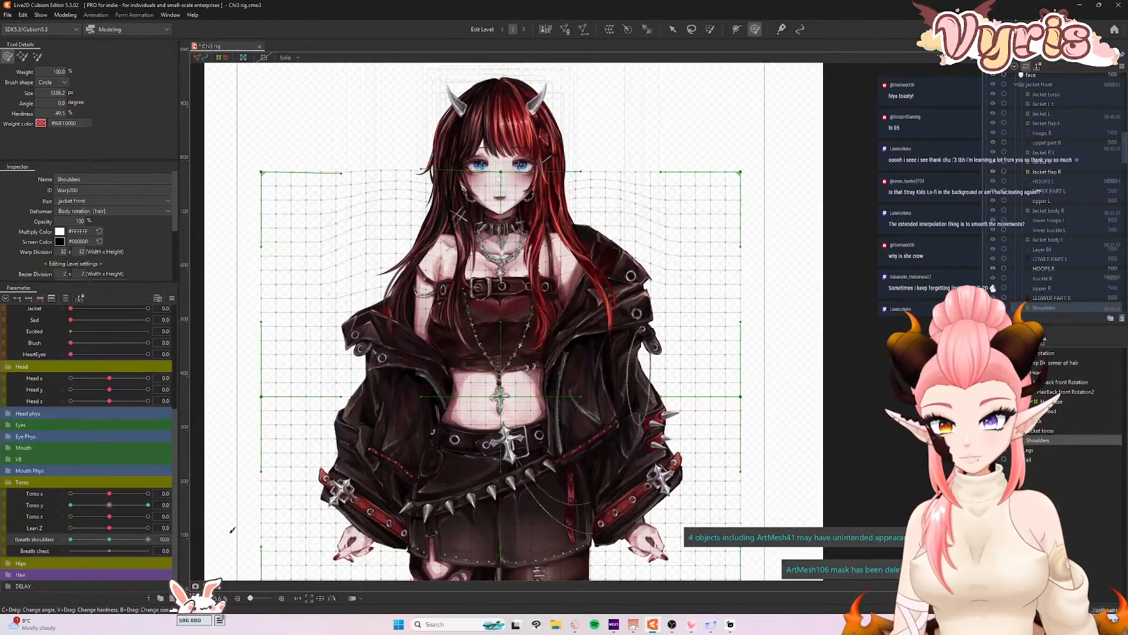
{"action": "left_click_drag", "start_coordinate": [147, 540], "coordinate": [71, 540]}
{"action": "left_click", "coordinate": [110, 539]}
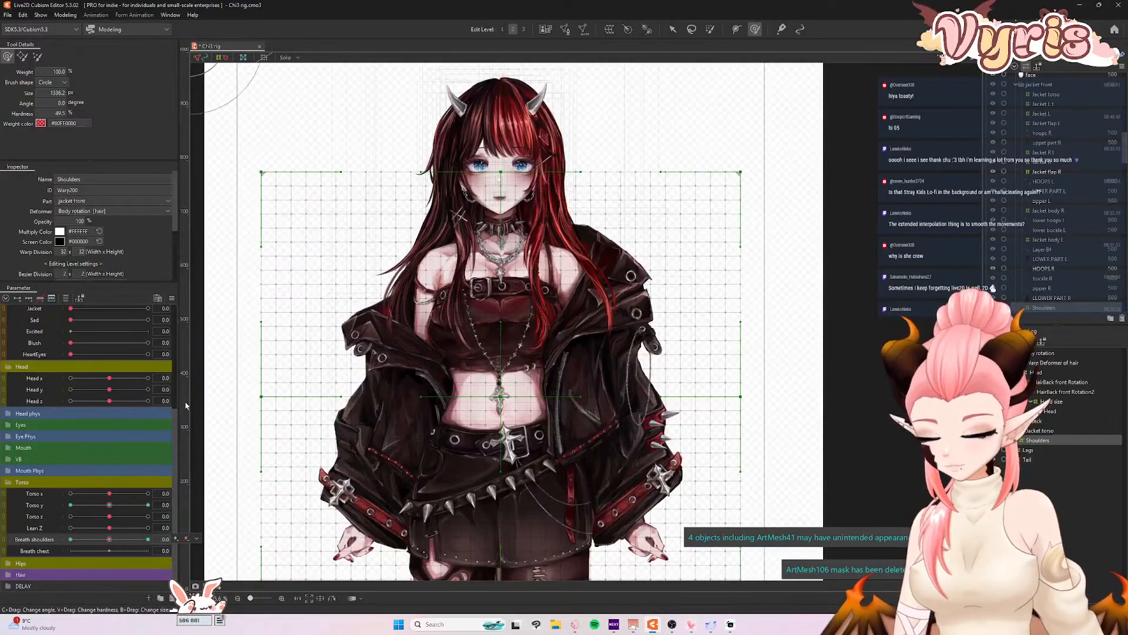
{"action": "key", "text": "ctrl+4"}
{"action": "left_click", "coordinate": [554, 395]}
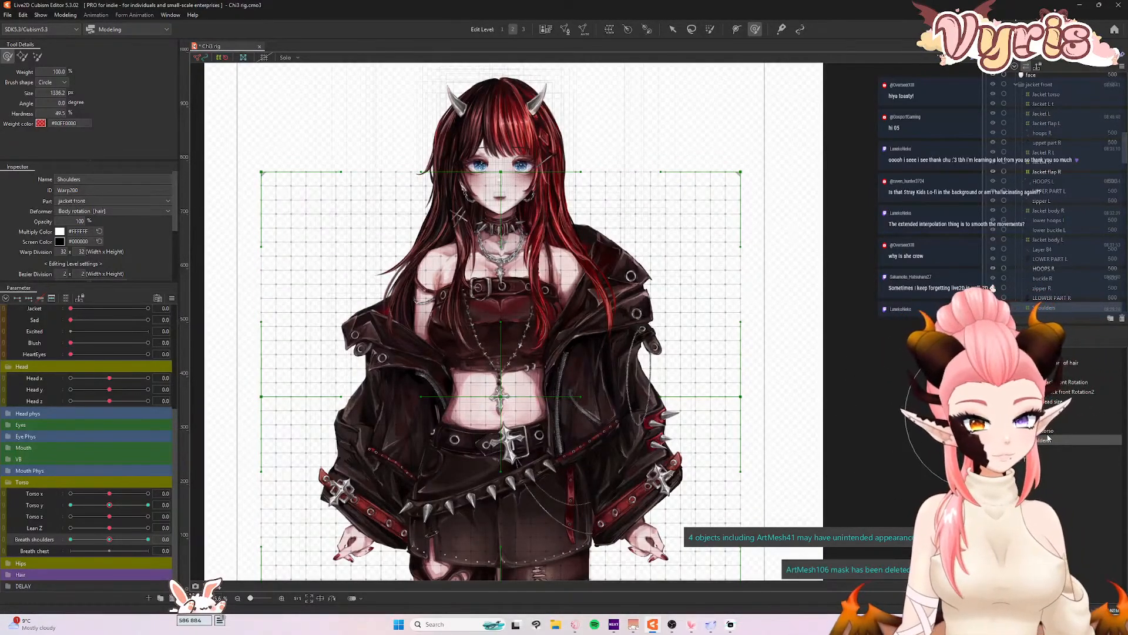
- Collapse the child deformers in the deformer hierarchy and rename the Body rotation warp deformer as Upper body
{"action": "left_click", "coordinate": [1013, 372]}
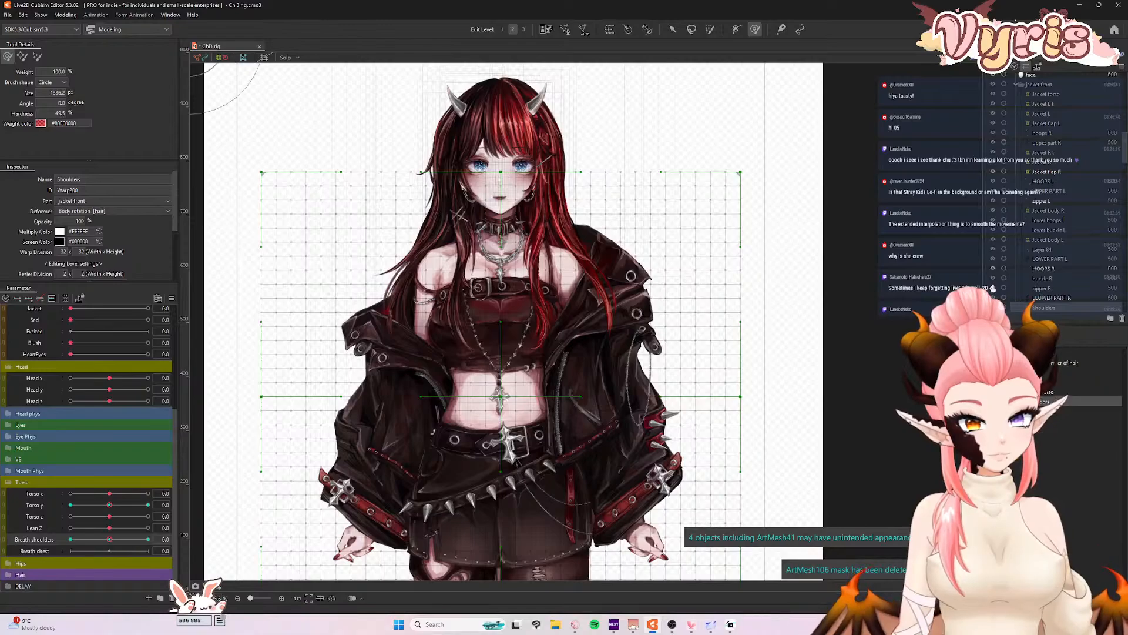
{"action": "left_click", "coordinate": [1037, 372]}
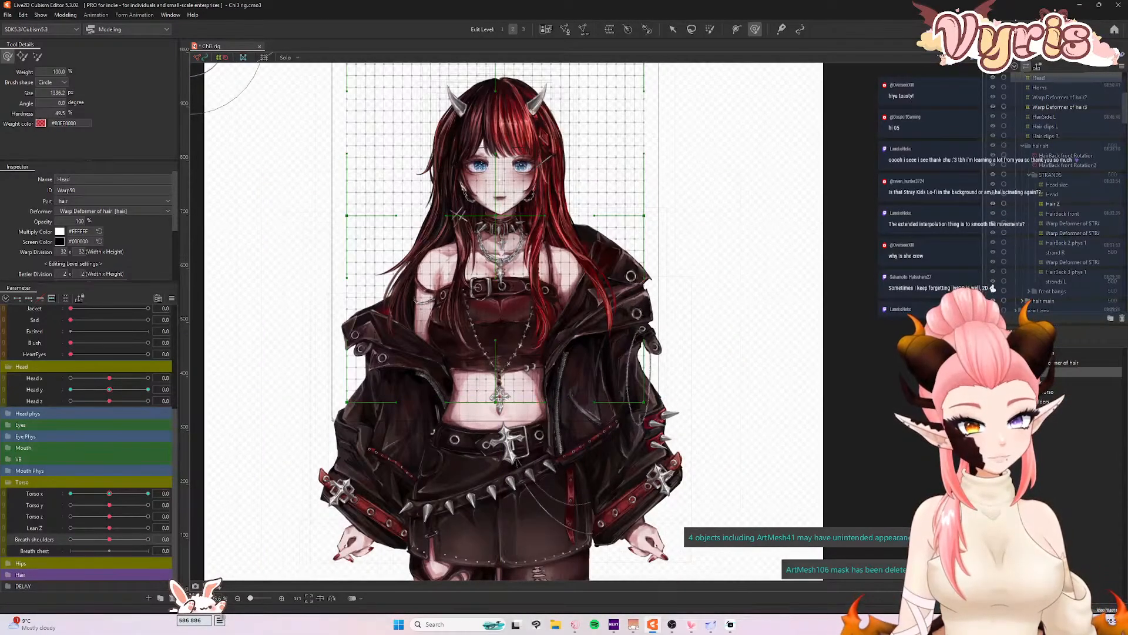
{"action": "left_click", "coordinate": [1016, 363]}
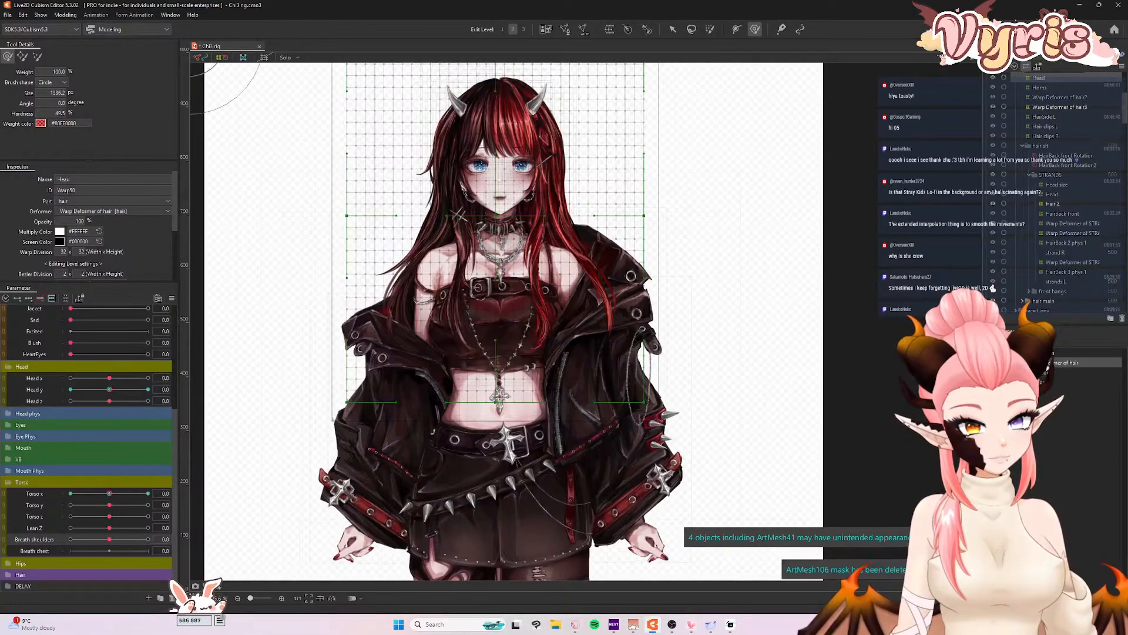
{"action": "left_click", "coordinate": [1042, 379]}
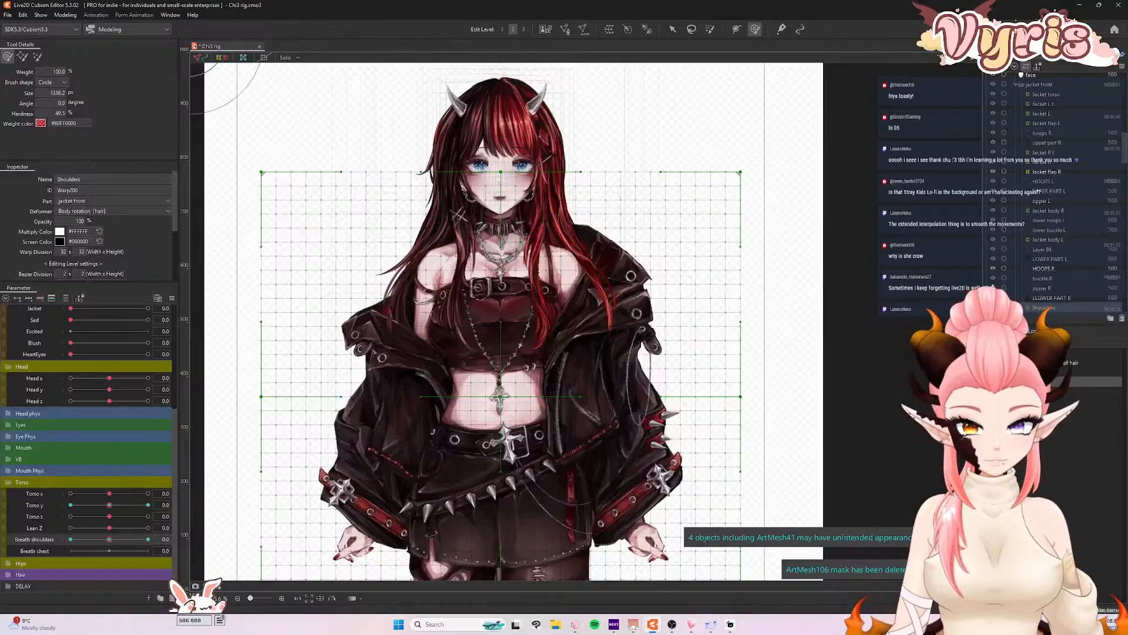
{"action": "left_click", "coordinate": [1046, 352]}
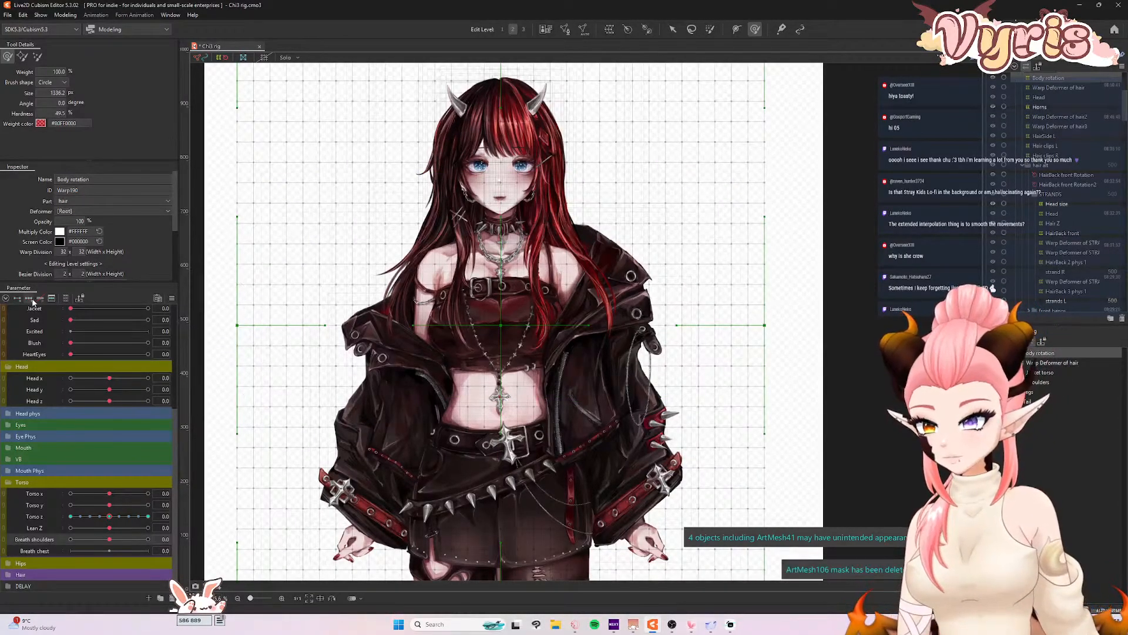
{"action": "type", "text": "Upp"}
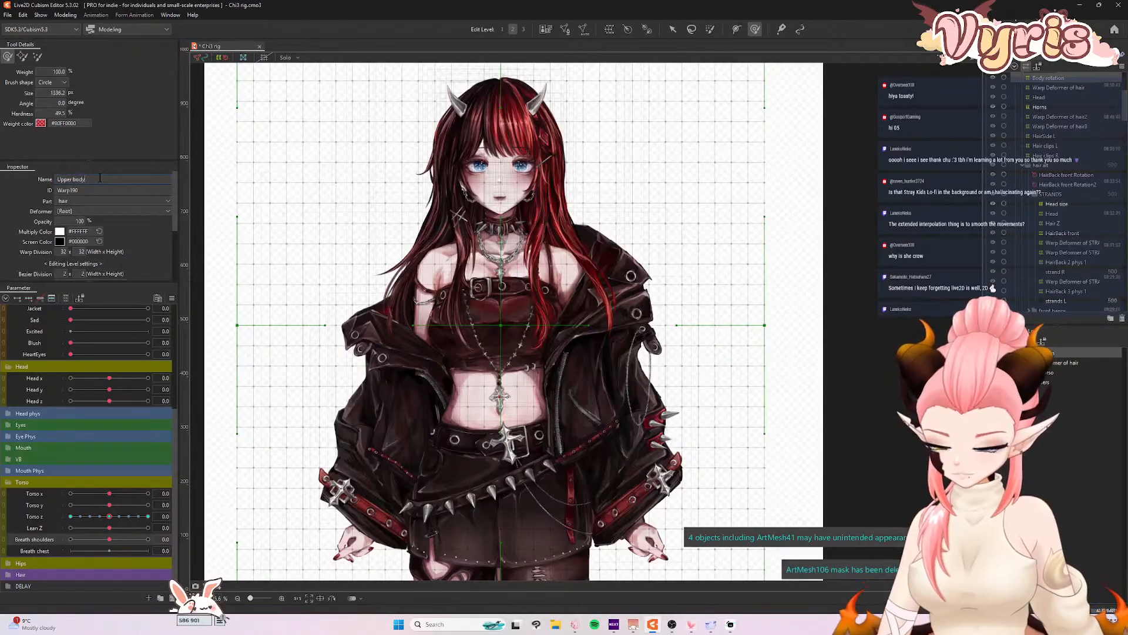
{"action": "type", "text": "er body"}
{"action": "key", "text": "Return"}
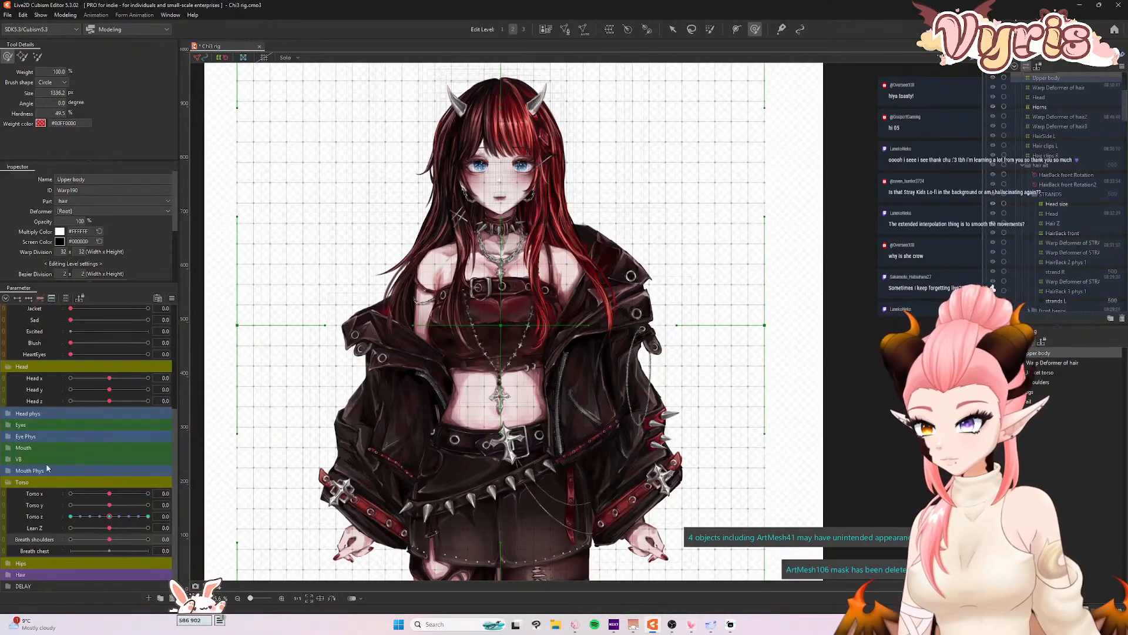
- Add three keys to the Upper body warp deformer on Breath chest and brush the chest area upward at value 10
{"action": "left_click", "coordinate": [34, 552]}
{"action": "left_click", "coordinate": [29, 298]}
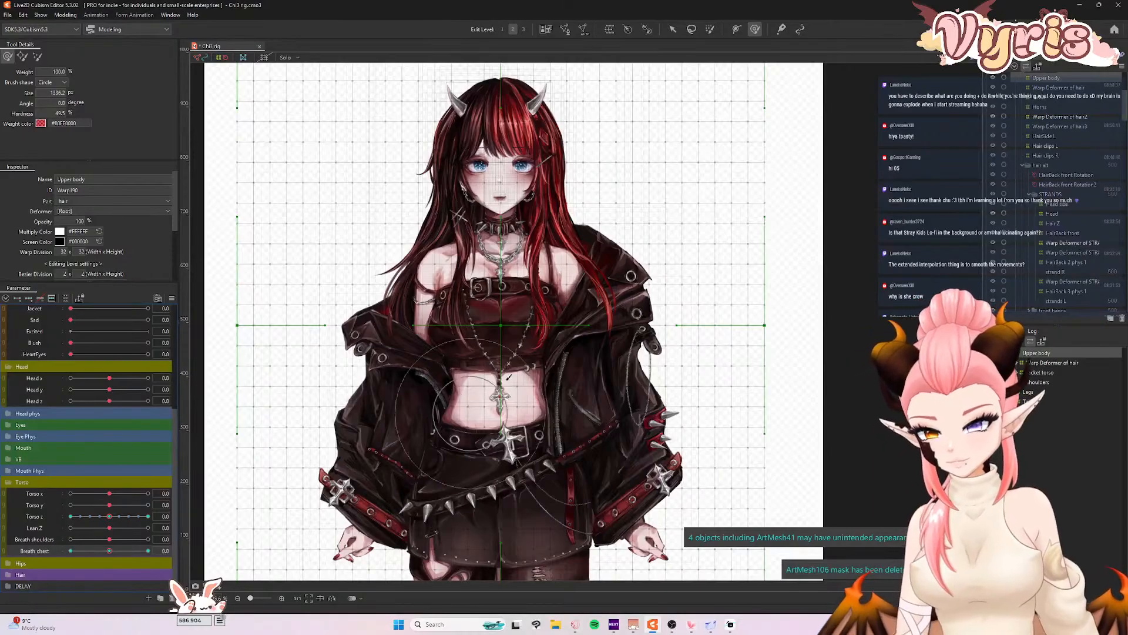
{"action": "left_click_drag", "start_coordinate": [109, 551], "coordinate": [149, 552]}
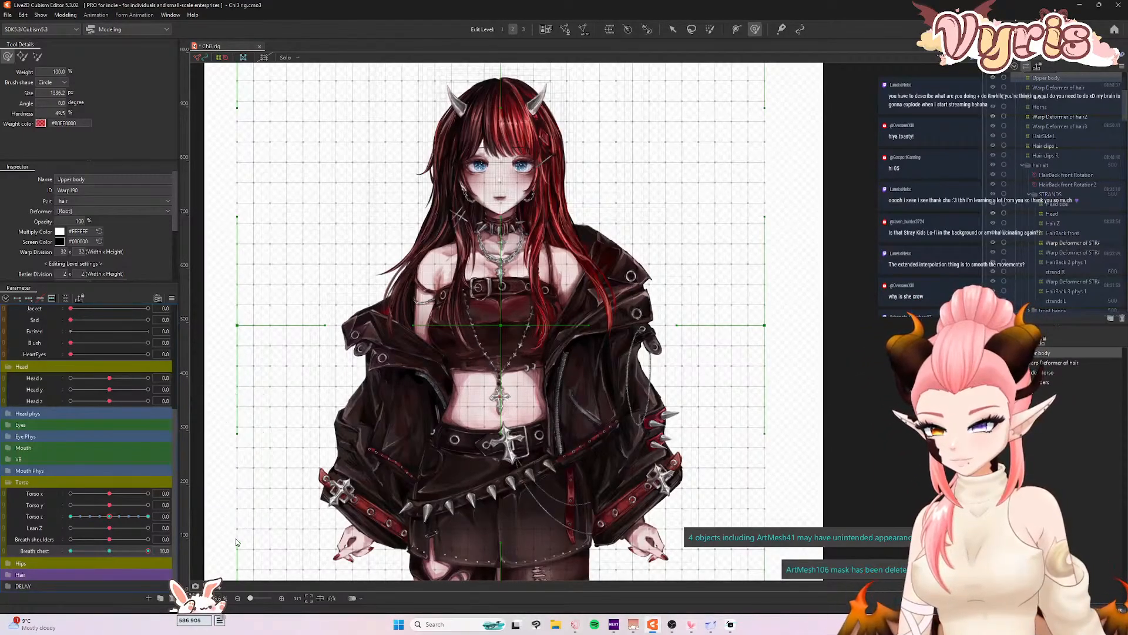
{"action": "key", "text": "b"}
{"action": "left_click_drag", "start_coordinate": [475, 335], "coordinate": [539, 340]}
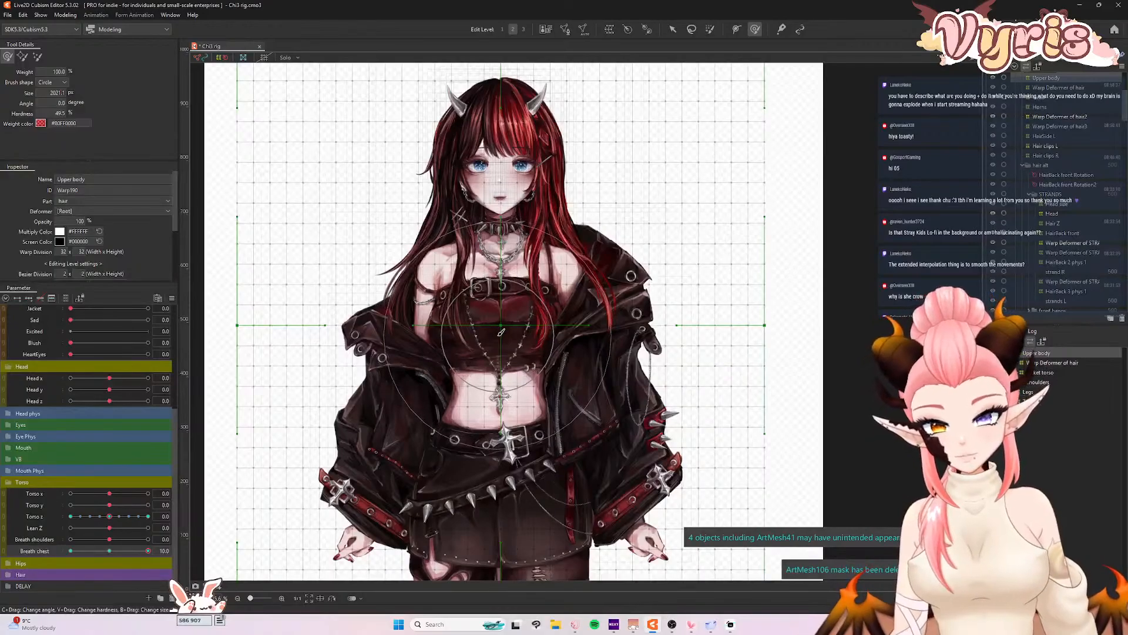
{"action": "left_click_drag", "start_coordinate": [502, 322], "coordinate": [502, 309]}
{"action": "left_click_drag", "start_coordinate": [501, 241], "coordinate": [501, 237]}
{"action": "mouse_move", "coordinate": [576, 307]}
{"action": "left_mouse_down"}
{"action": "mouse_move", "coordinate": [464, 315]}
{"action": "mouse_move", "coordinate": [492, 322]}
{"action": "mouse_move", "coordinate": [457, 312]}
{"action": "left_mouse_up"}
{"action": "left_click_drag", "start_coordinate": [527, 313], "coordinate": [533, 313]}
- Set Breath chest to -10 and brush the chest area of the Upper body warp downward
{"action": "left_click_drag", "start_coordinate": [147, 550], "coordinate": [10, 570]}
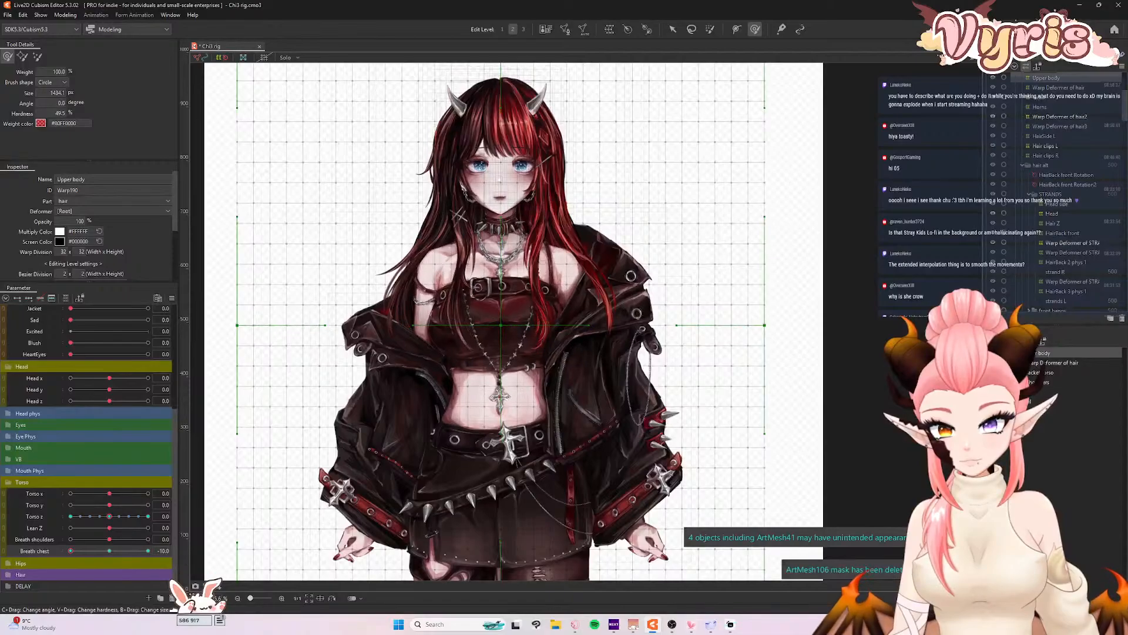
{"action": "mouse_move", "coordinate": [479, 304]}
{"action": "left_mouse_down"}
{"action": "mouse_move", "coordinate": [512, 304]}
{"action": "mouse_move", "coordinate": [501, 309]}
{"action": "left_mouse_up"}
{"action": "left_click_drag", "start_coordinate": [501, 250], "coordinate": [500, 255]}
{"action": "mouse_move", "coordinate": [475, 346]}
{"action": "left_mouse_down"}
{"action": "mouse_move", "coordinate": [420, 333]}
{"action": "mouse_move", "coordinate": [447, 338]}
{"action": "left_mouse_up"}
{"action": "left_click_drag", "start_coordinate": [559, 339], "coordinate": [551, 339]}
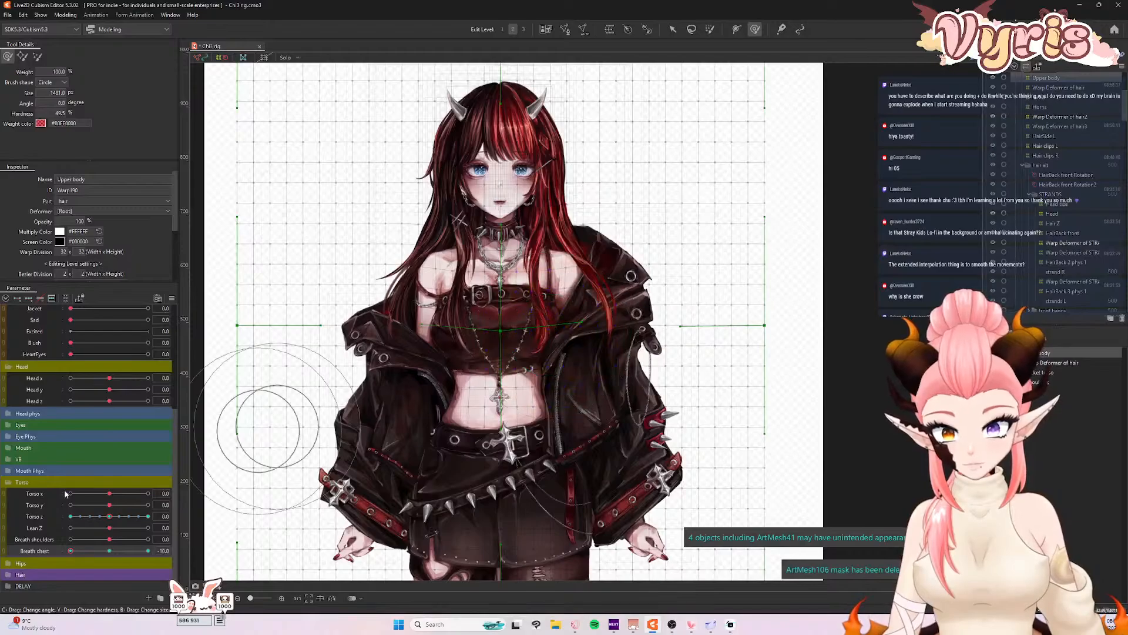
- Return the Breath chest parameter to 0 and save the model
{"action": "mouse_move", "coordinate": [74, 554]}
{"action": "left_mouse_down"}
{"action": "mouse_move", "coordinate": [148, 551]}
{"action": "mouse_move", "coordinate": [70, 550]}
{"action": "left_mouse_up"}
{"action": "left_click", "coordinate": [110, 552]}
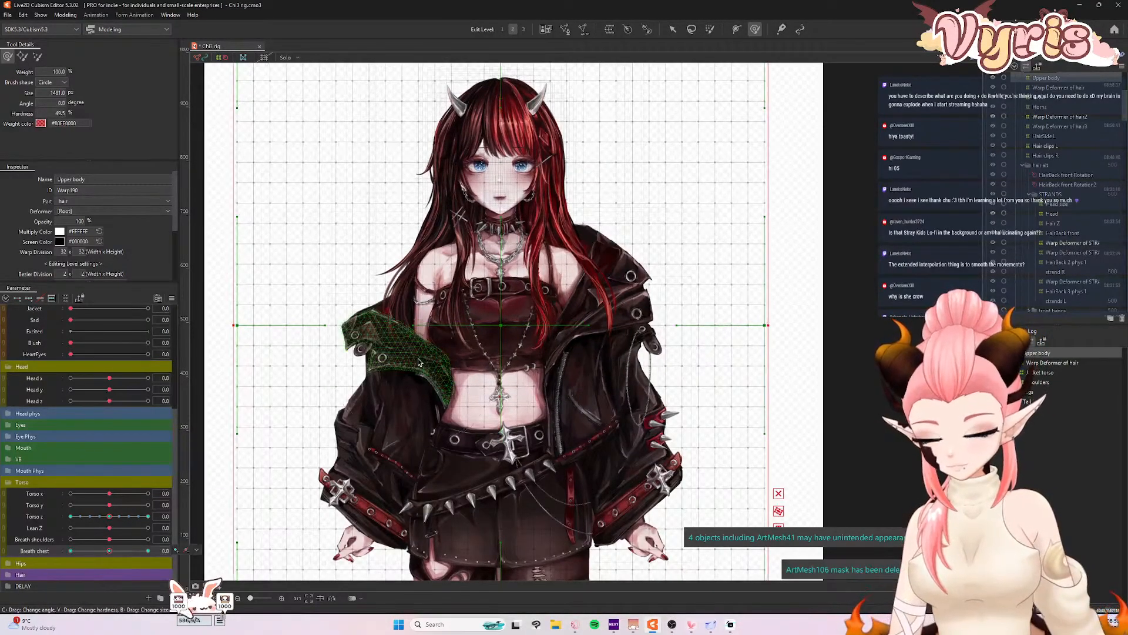
{"action": "key", "text": "ctrl+shift+c"}
{"action": "left_click", "coordinate": [546, 393]}
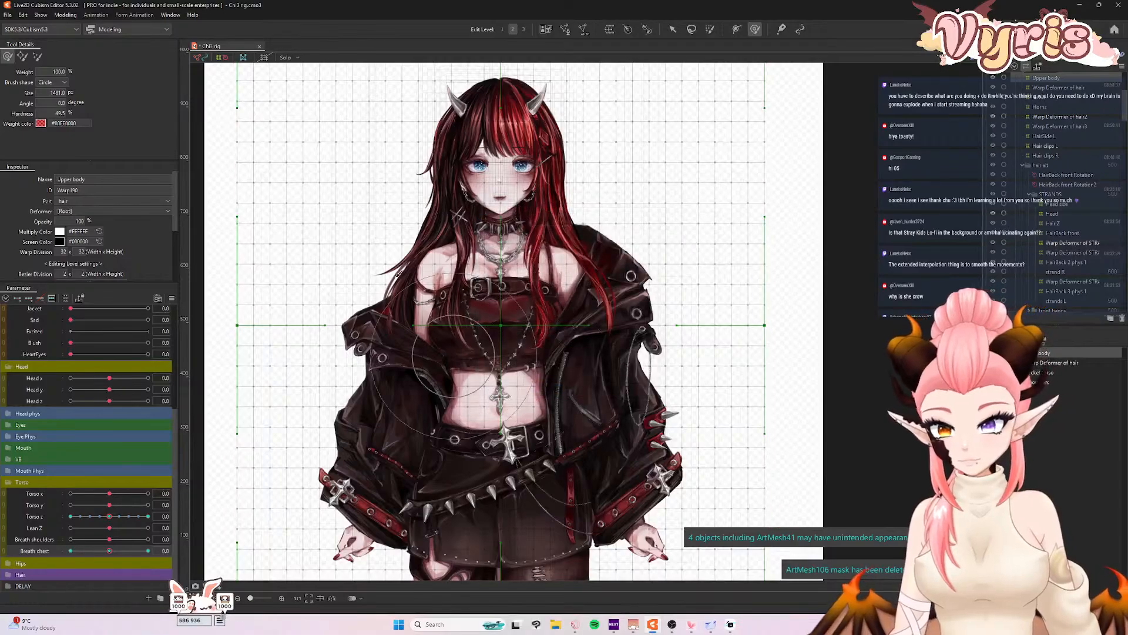
{"action": "left_click", "coordinate": [8, 15]}
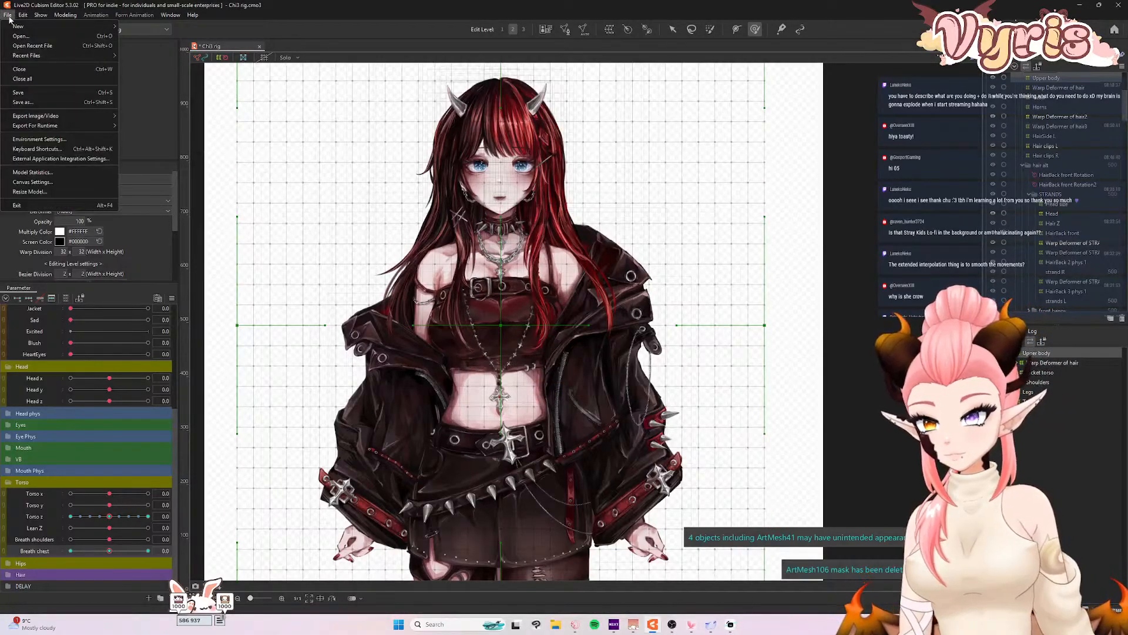
{"action": "left_click", "coordinate": [19, 93]}
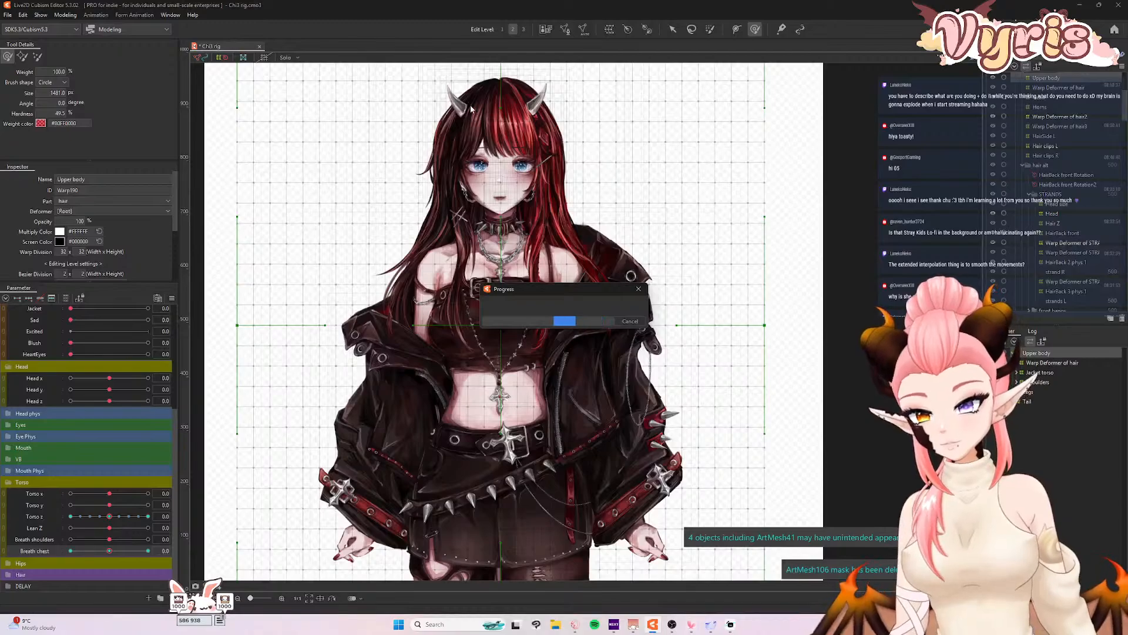
- Open the physics settings and add a group named Breath with the Breathe physics model preset
{"action": "left_click", "coordinate": [65, 15]}
{"action": "left_click", "coordinate": [88, 210]}
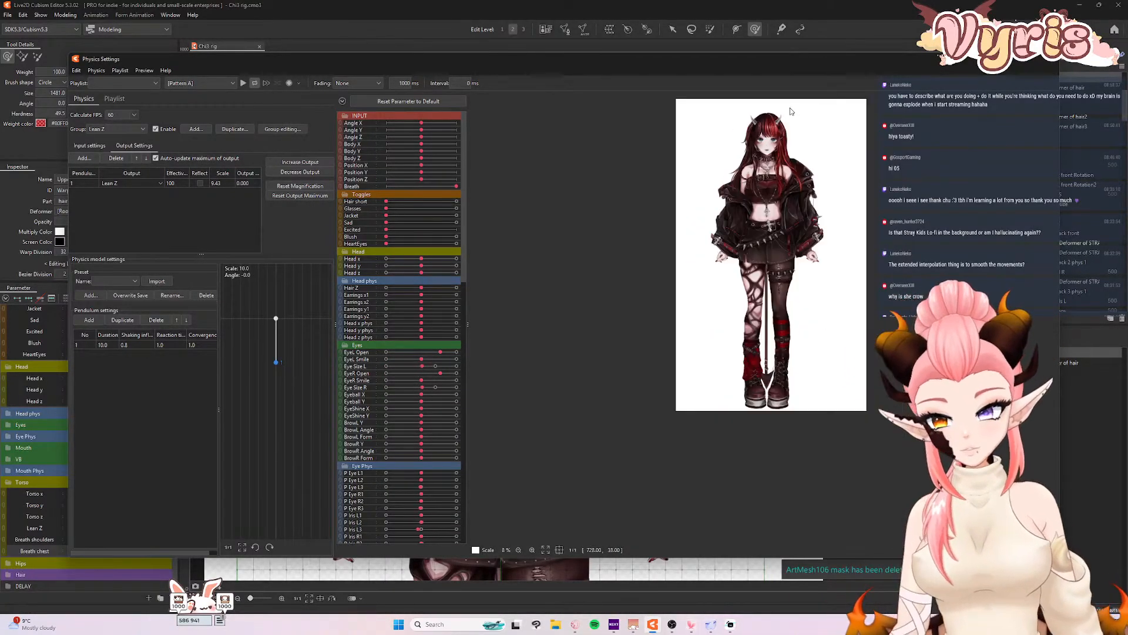
{"action": "scroll", "coordinate": [776, 127], "scroll_direction": "up", "scroll_amount": 3}
{"action": "left_click", "coordinate": [196, 128]}
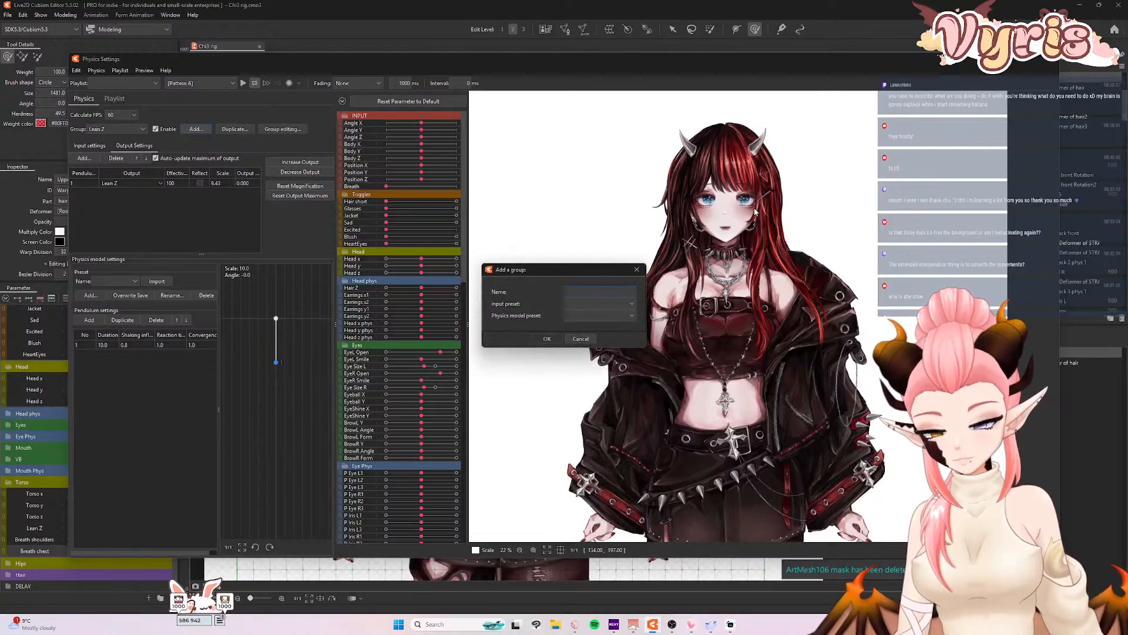
{"action": "type", "text": "Breat"}
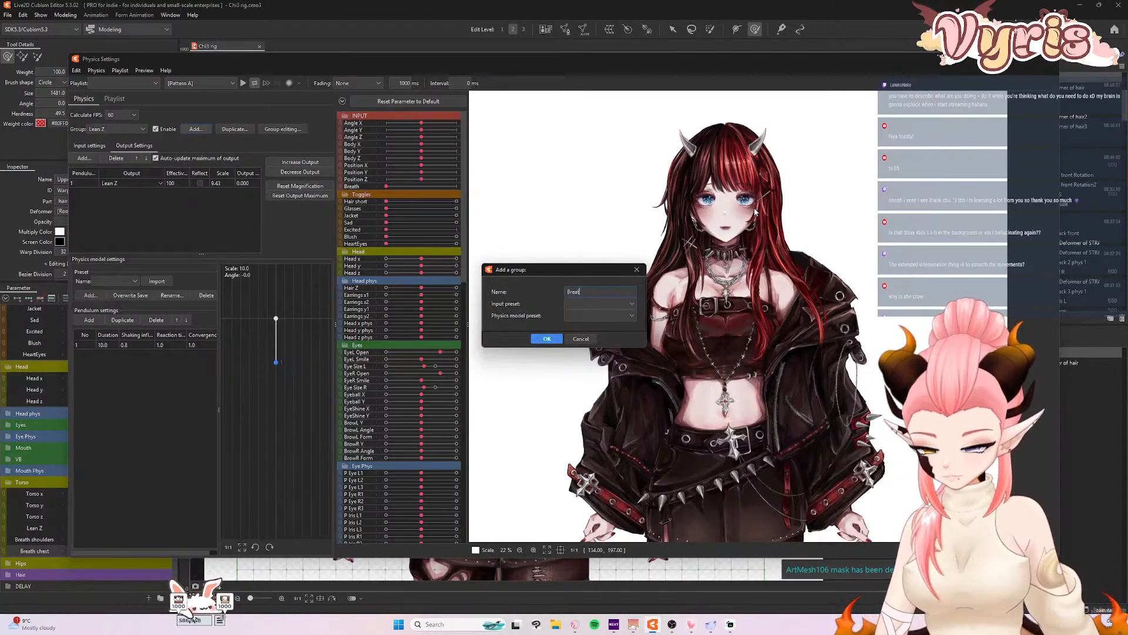
{"action": "left_click", "coordinate": [589, 303]}
{"action": "left_click", "coordinate": [596, 315]}
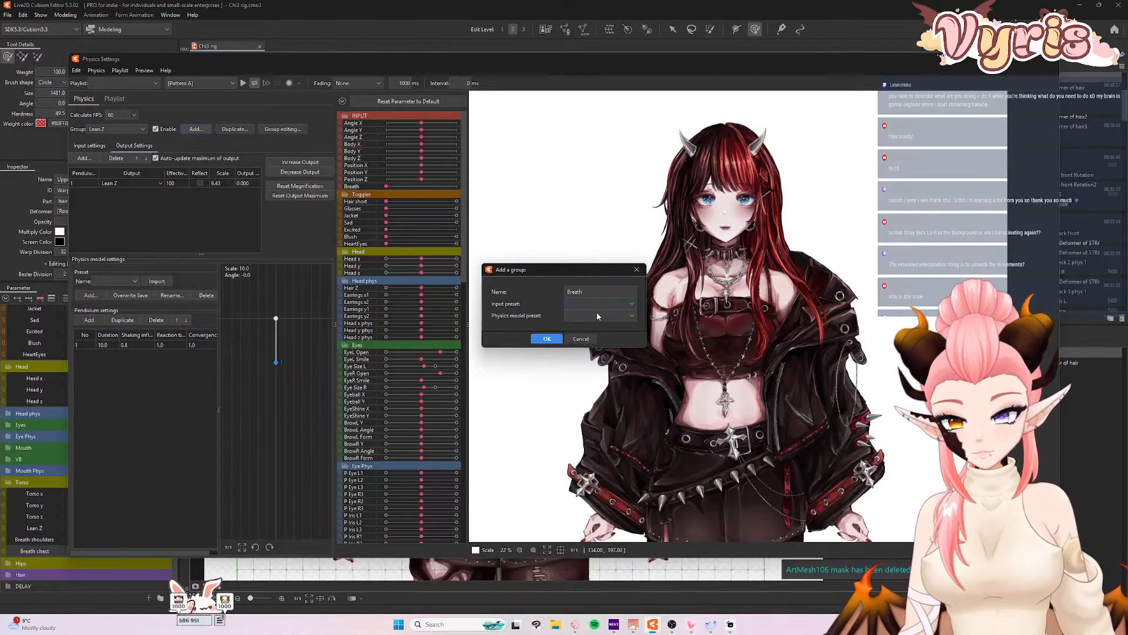
{"action": "left_click", "coordinate": [597, 315]}
{"action": "left_click_drag", "start_coordinate": [634, 337], "coordinate": [634, 354]}
{"action": "scroll", "coordinate": [627, 437], "scroll_direction": "down", "scroll_amount": 2}
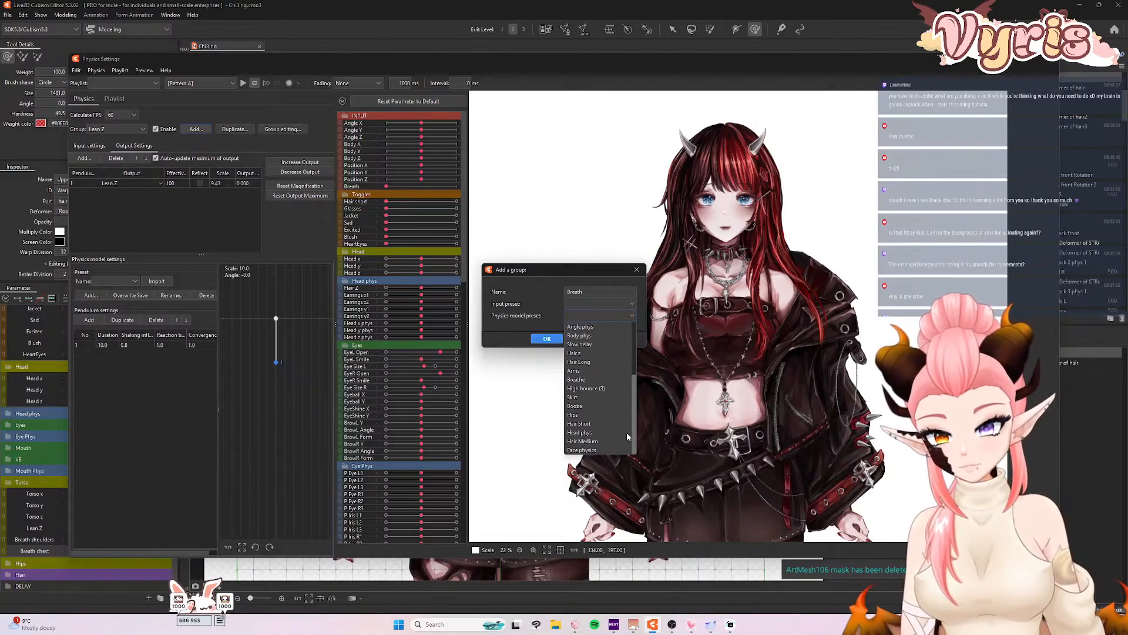
{"action": "left_click", "coordinate": [577, 379]}
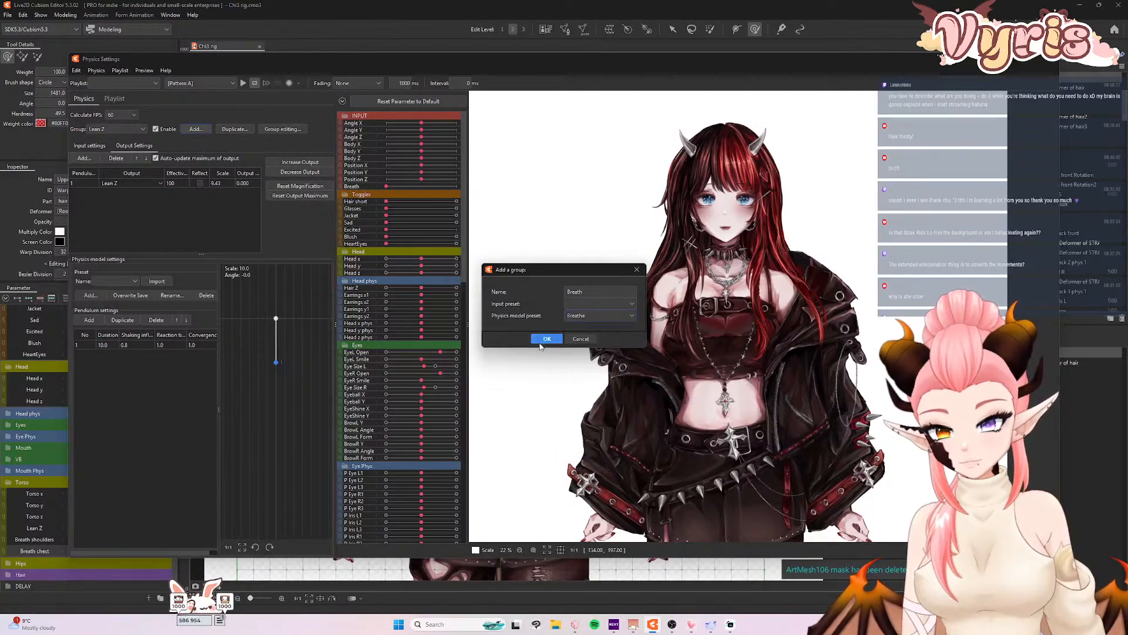
{"action": "left_click", "coordinate": [546, 338]}
- Add the Breath parameter as the Breath group's input, with type Angle and an effectiveness of 100
{"action": "left_click", "coordinate": [90, 145]}
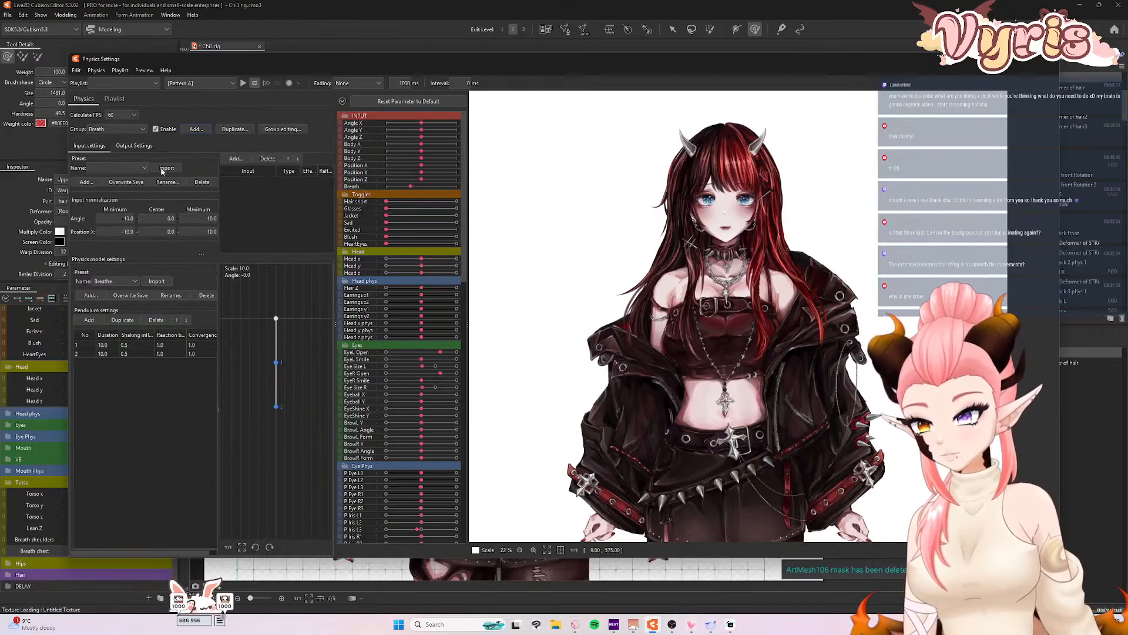
{"action": "left_click", "coordinate": [236, 158]}
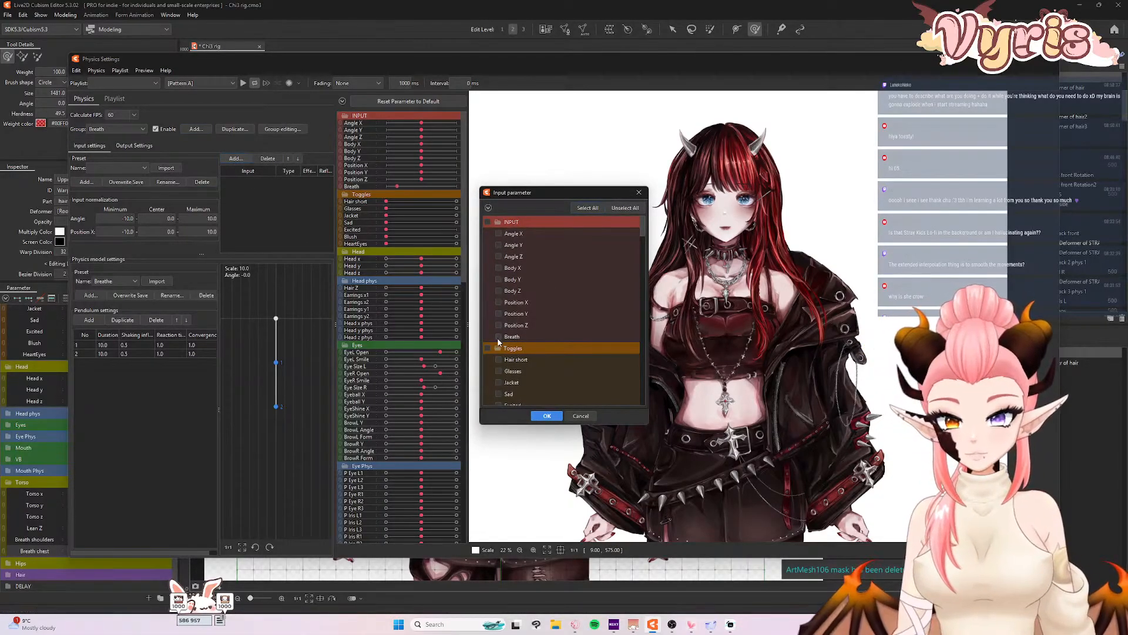
{"action": "left_click", "coordinate": [547, 415]}
{"action": "left_click", "coordinate": [290, 181]}
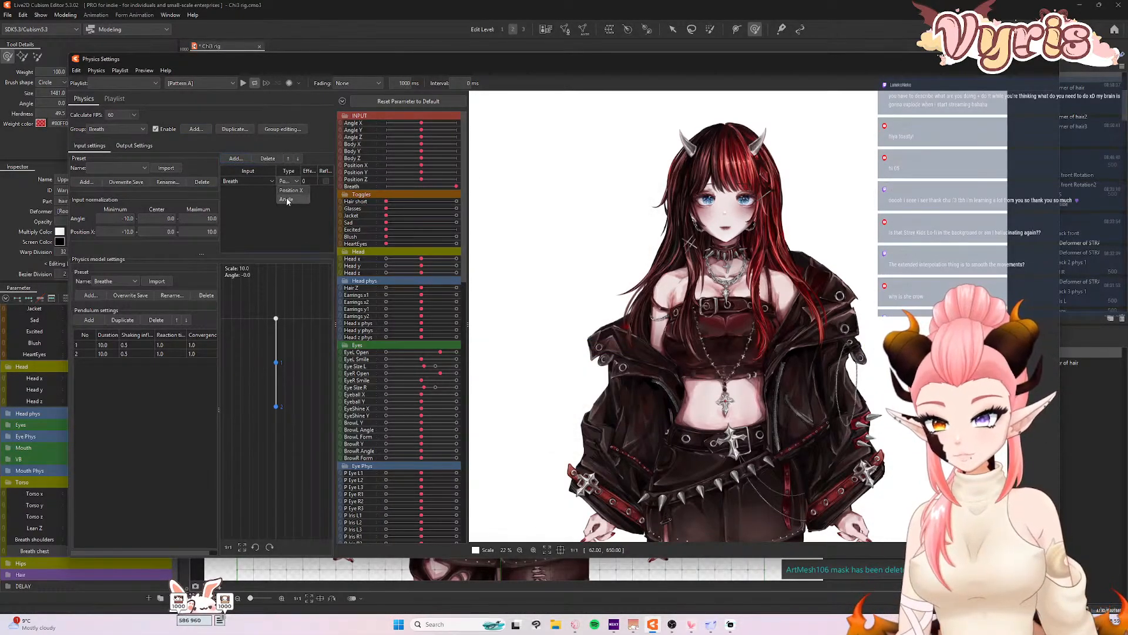
{"action": "left_click", "coordinate": [287, 200]}
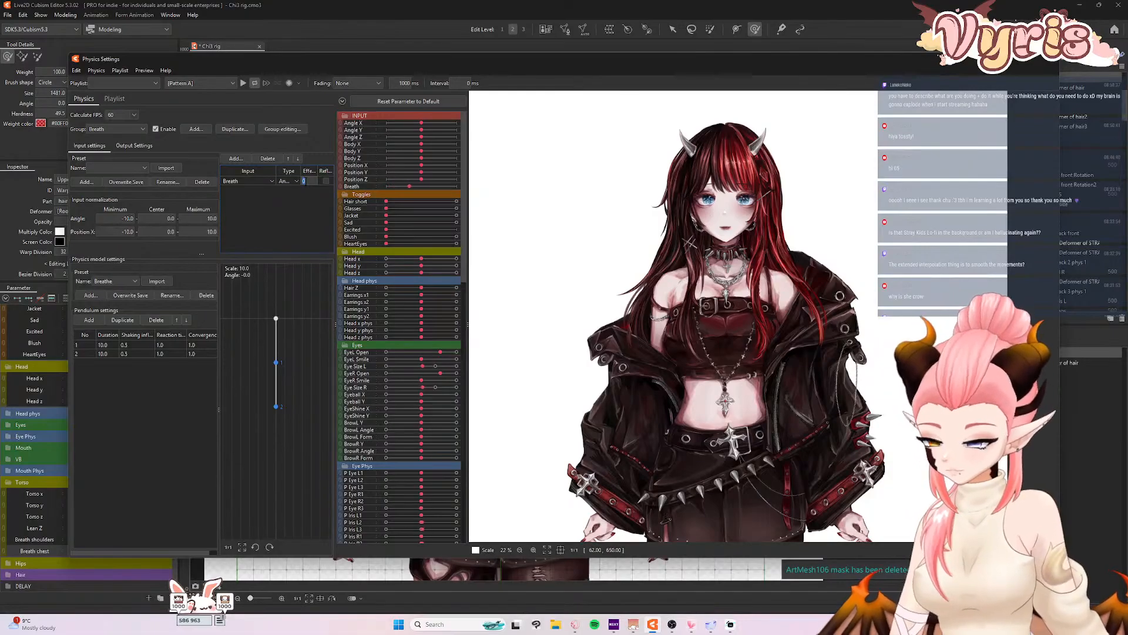
- Set the angle input normalization to a minimum of -20 and a maximum of 20
{"action": "left_click", "coordinate": [128, 219]}
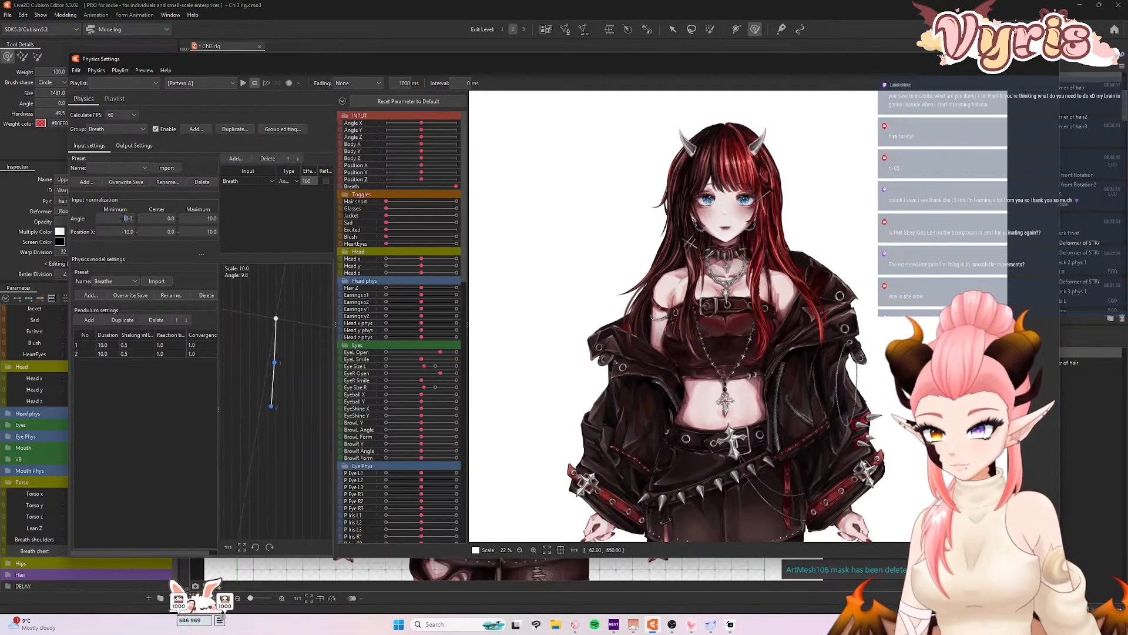
{"action": "left_click", "coordinate": [208, 218]}
{"action": "type", "text": "20"}
{"action": "left_click", "coordinate": [276, 209]}
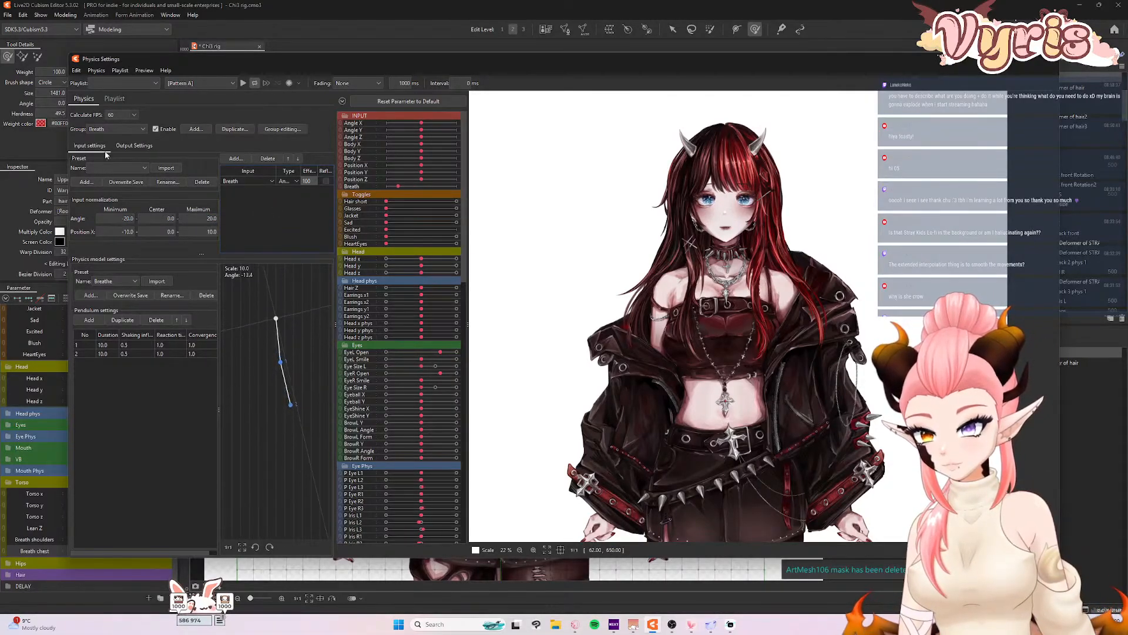
- Add Breath shoulders and Breath chest as output parameters of the Breath physics group
{"action": "left_click", "coordinate": [134, 145]}
{"action": "left_click", "coordinate": [84, 158]}
{"action": "scroll", "coordinate": [587, 322], "scroll_direction": "down", "scroll_amount": 3}
{"action": "scroll", "coordinate": [585, 322], "scroll_direction": "down", "scroll_amount": 12}
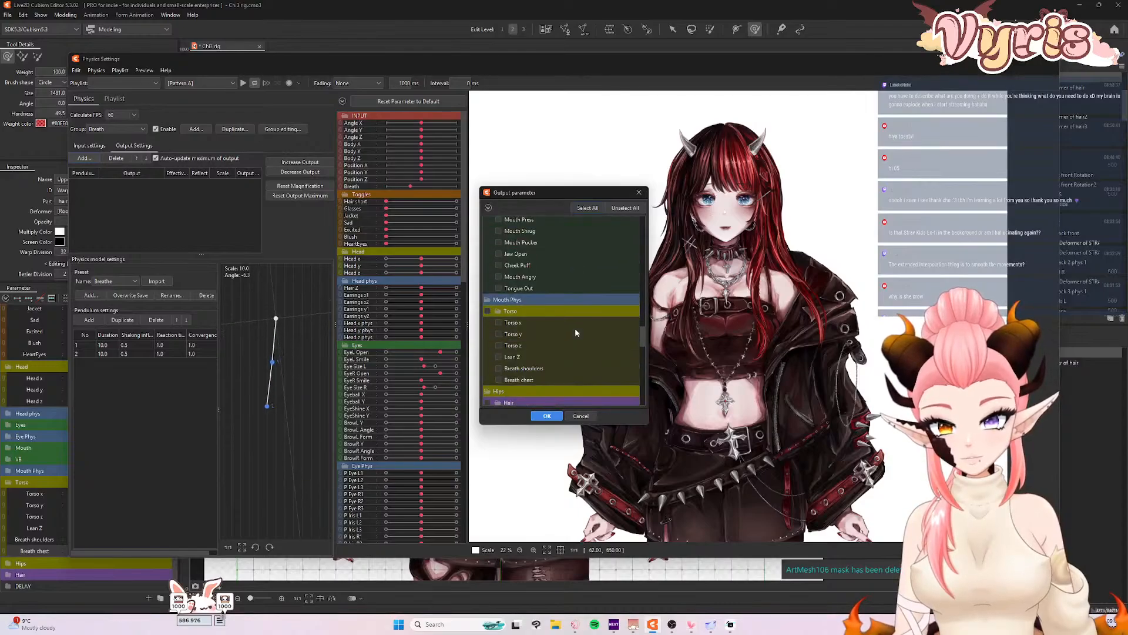
{"action": "left_click", "coordinate": [498, 380]}
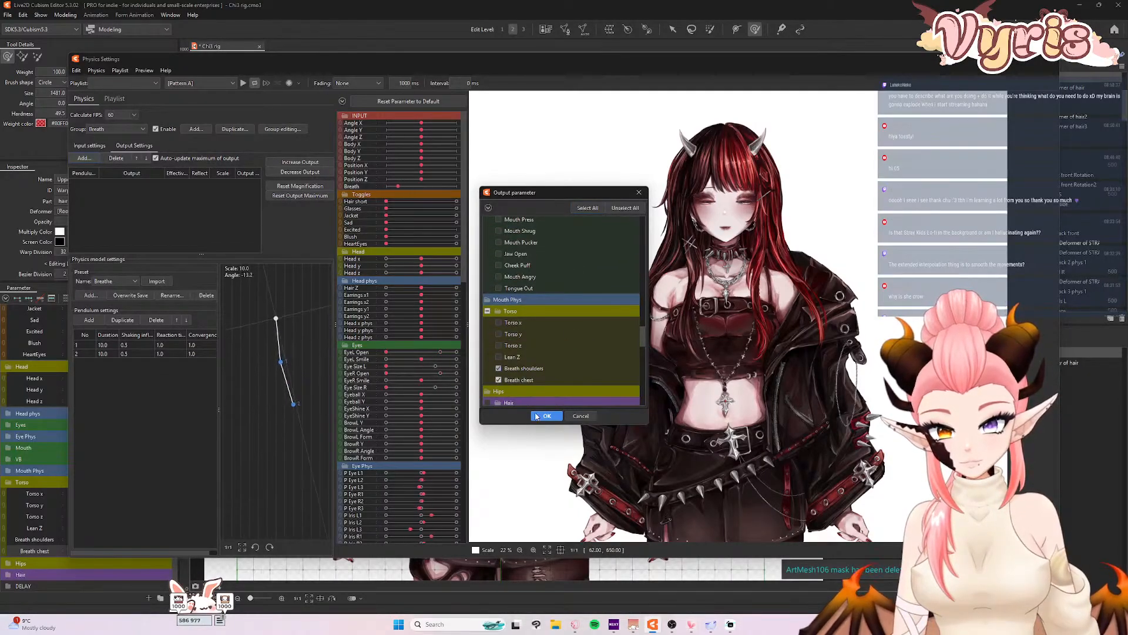
{"action": "left_click", "coordinate": [546, 416]}
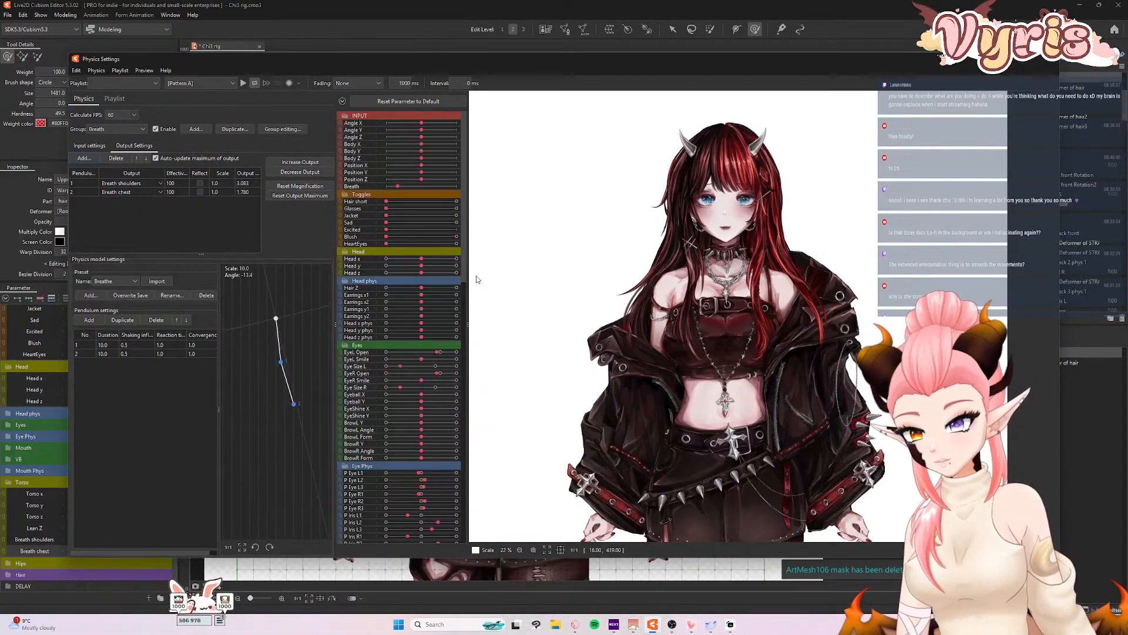
- Increase the output of both breath parameters to full range and set effectiveness to 30 for Breath shoulders and 50 for Breath chest
{"action": "left_click", "coordinate": [300, 162]}
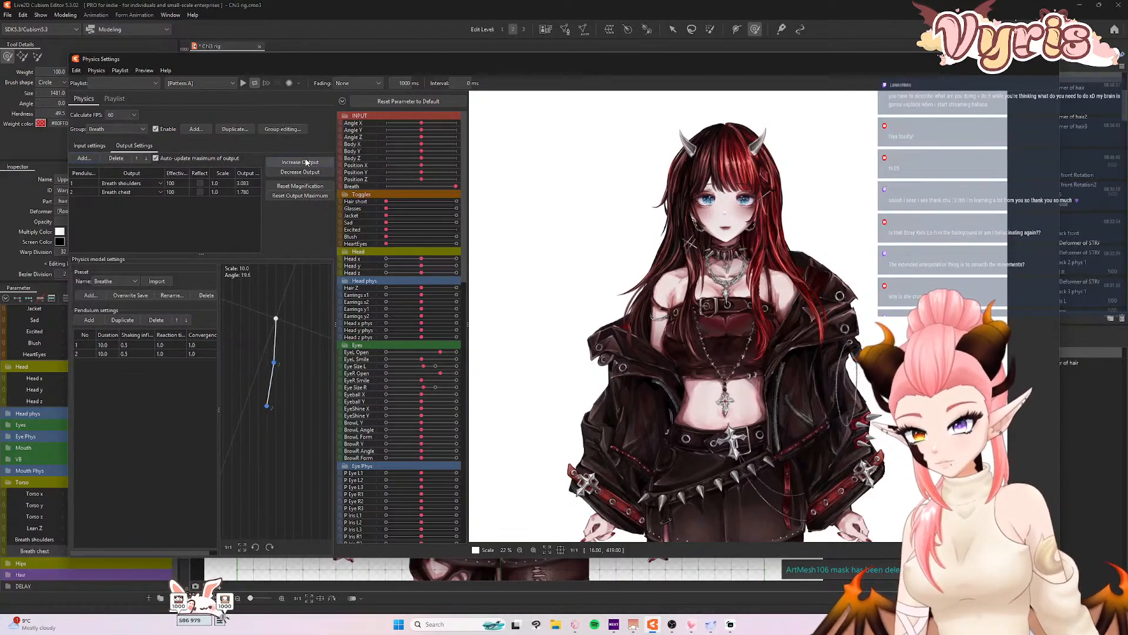
{"action": "left_click", "coordinate": [594, 321]}
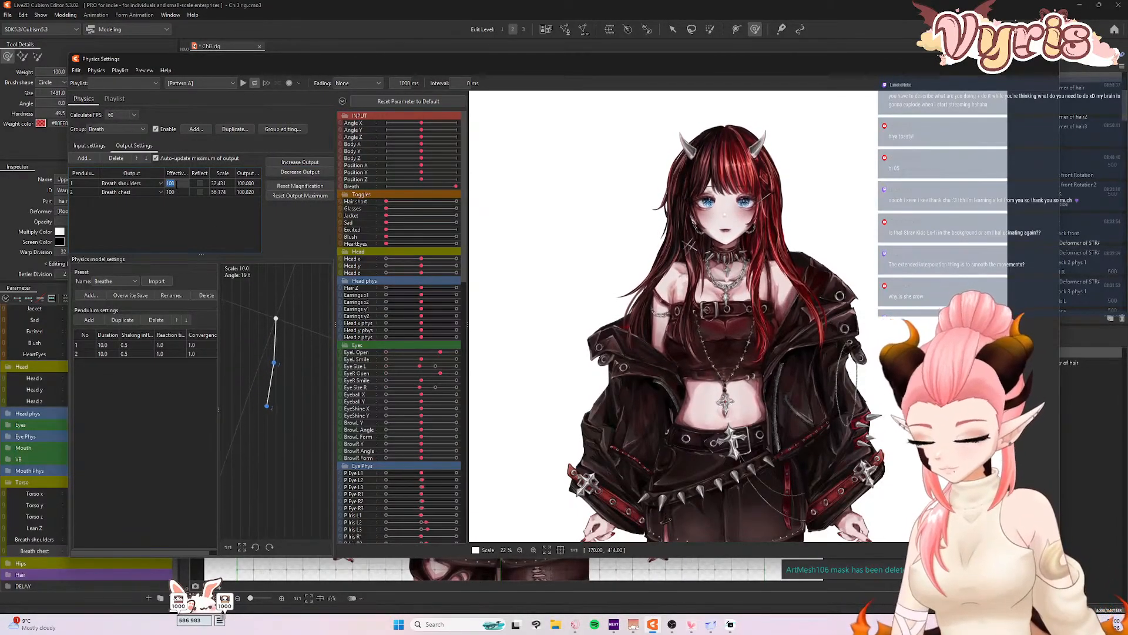
{"action": "type", "text": "30"}
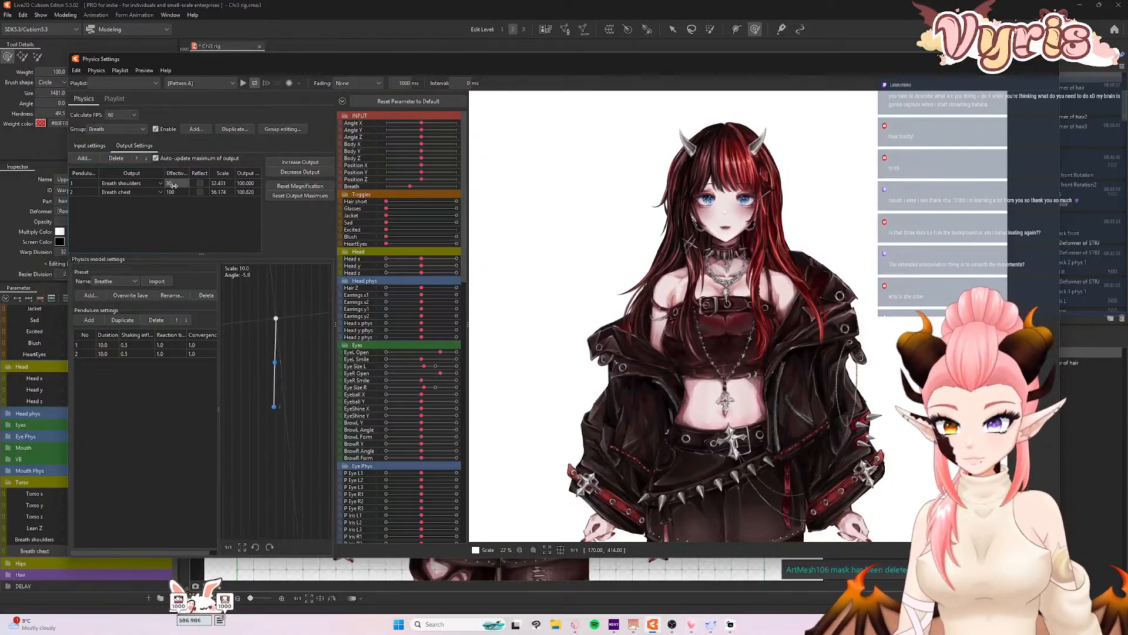
{"action": "double_click", "coordinate": [170, 192]}
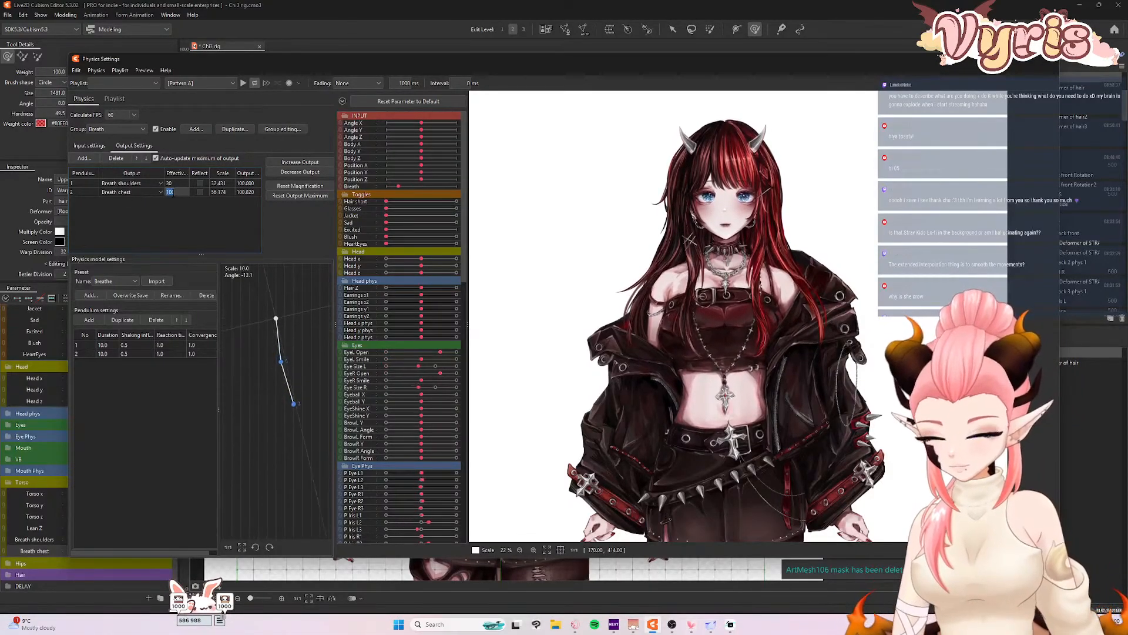
{"action": "type", "text": "50"}
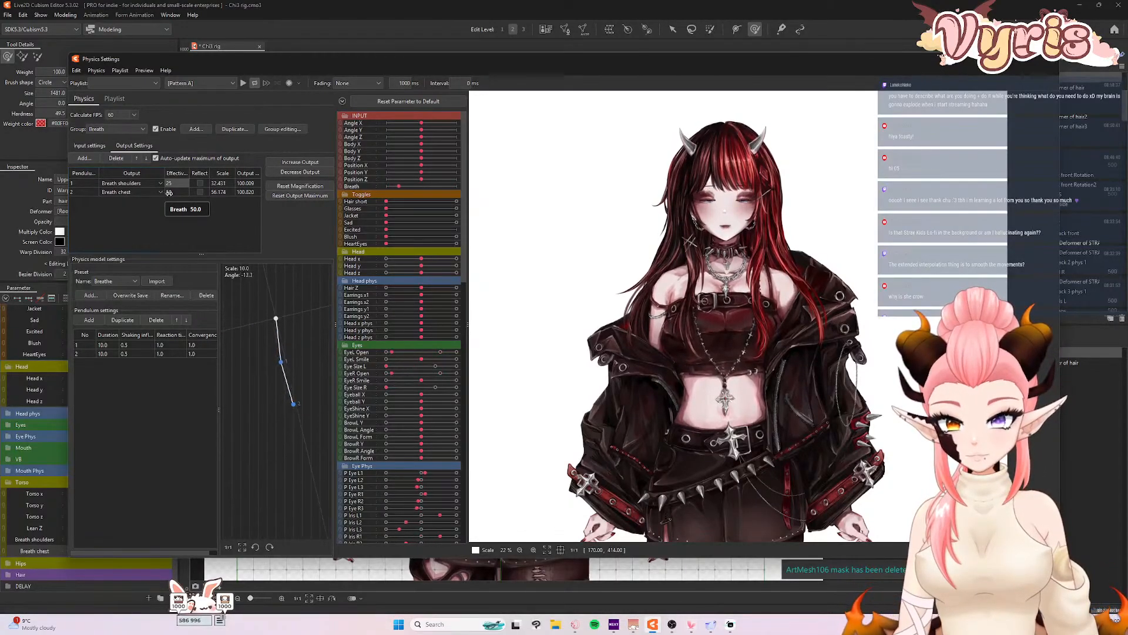
- Set the Breath shoulders effectiveness to 20 and lower Breath chest to 40, then to 30
{"action": "type", "text": "0"}
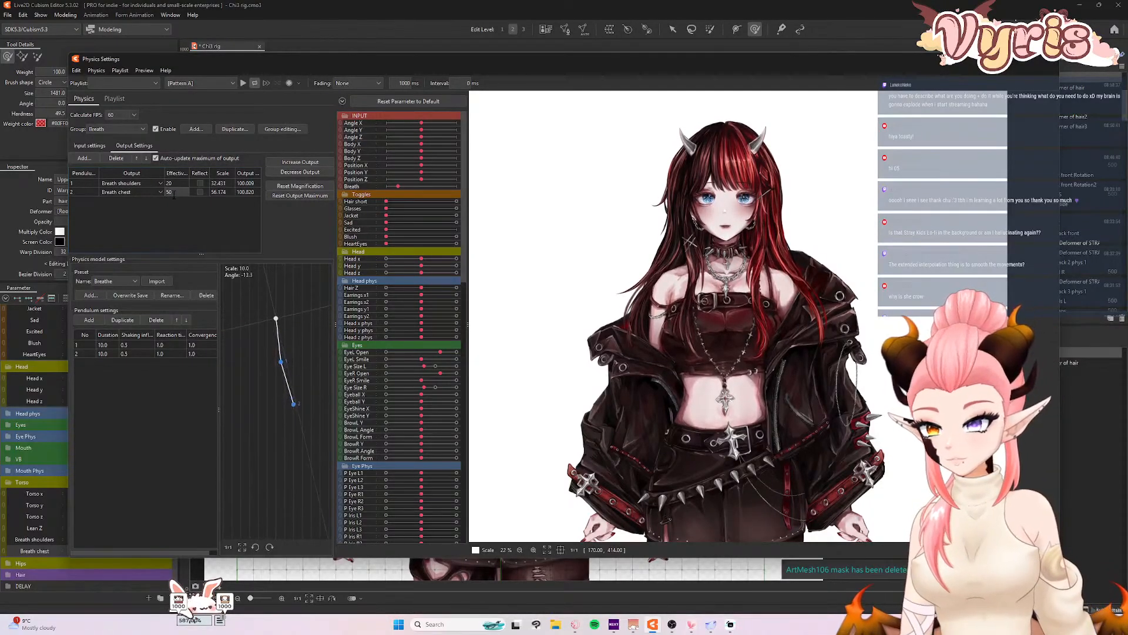
{"action": "type", "text": "40"}
{"action": "key", "text": "Return"}
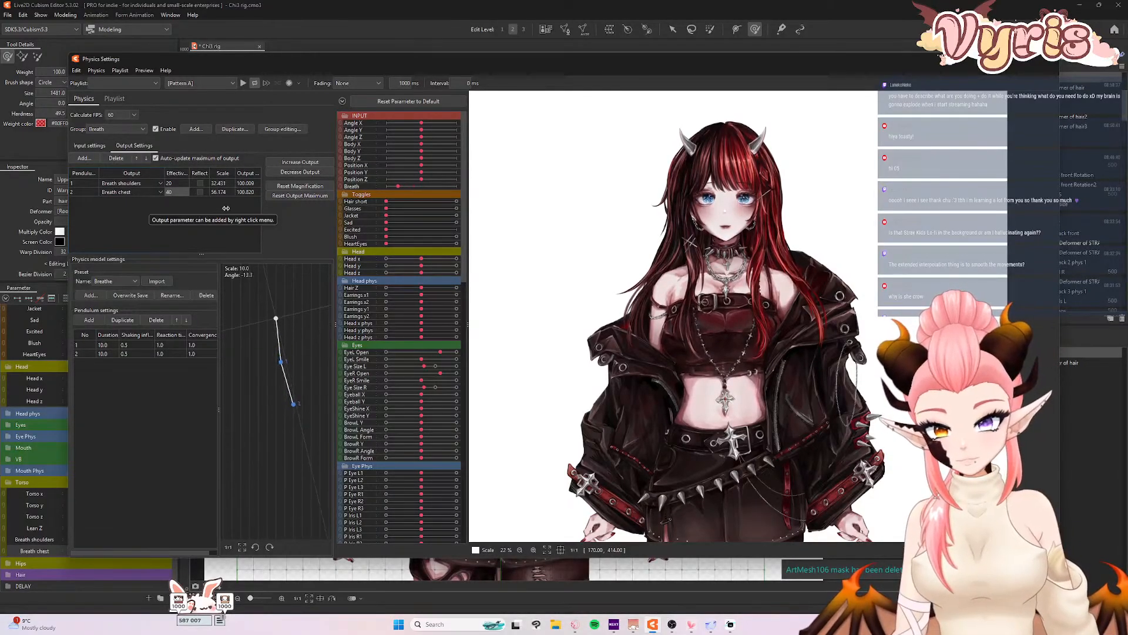
{"action": "left_click", "coordinate": [174, 195]}
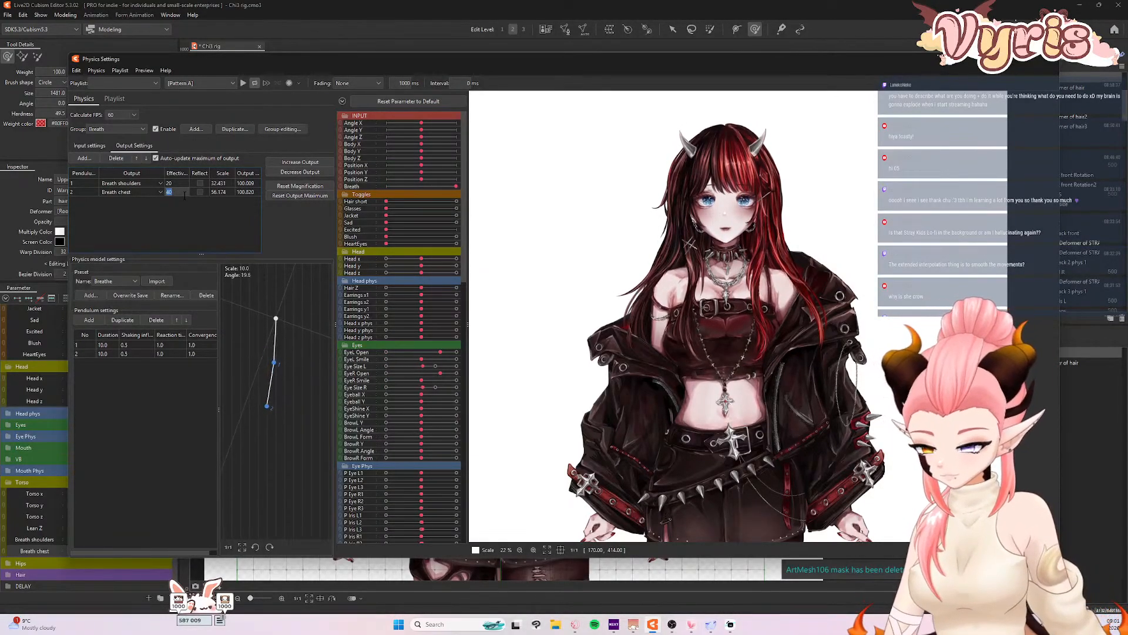
{"action": "type", "text": "30"}
{"action": "key", "text": "Return"}
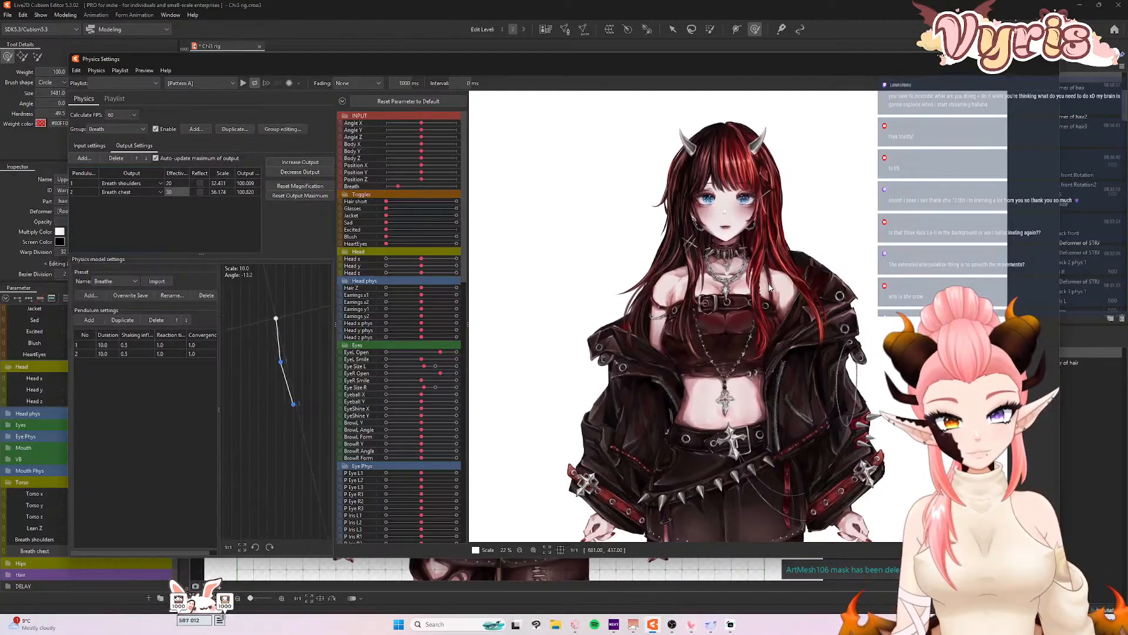
- Check the breathing preview up close, close the physics settings and save the rig file
{"action": "scroll", "coordinate": [753, 284], "scroll_direction": "up", "scroll_amount": 2}
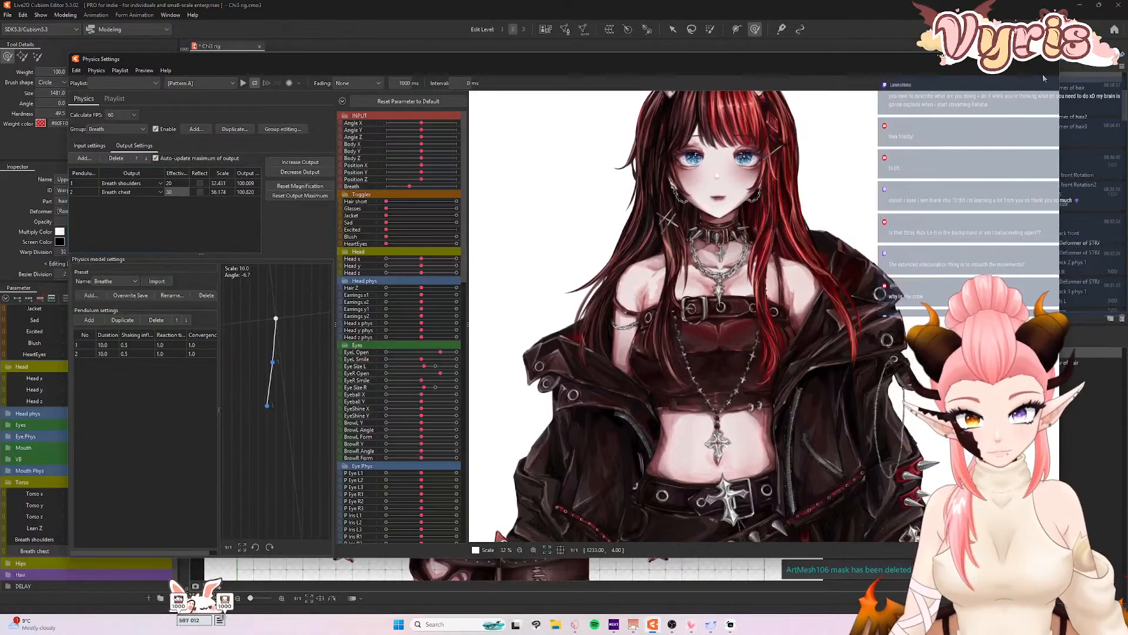
{"action": "left_click", "coordinate": [218, 35]}
{"action": "left_click", "coordinate": [8, 15]}
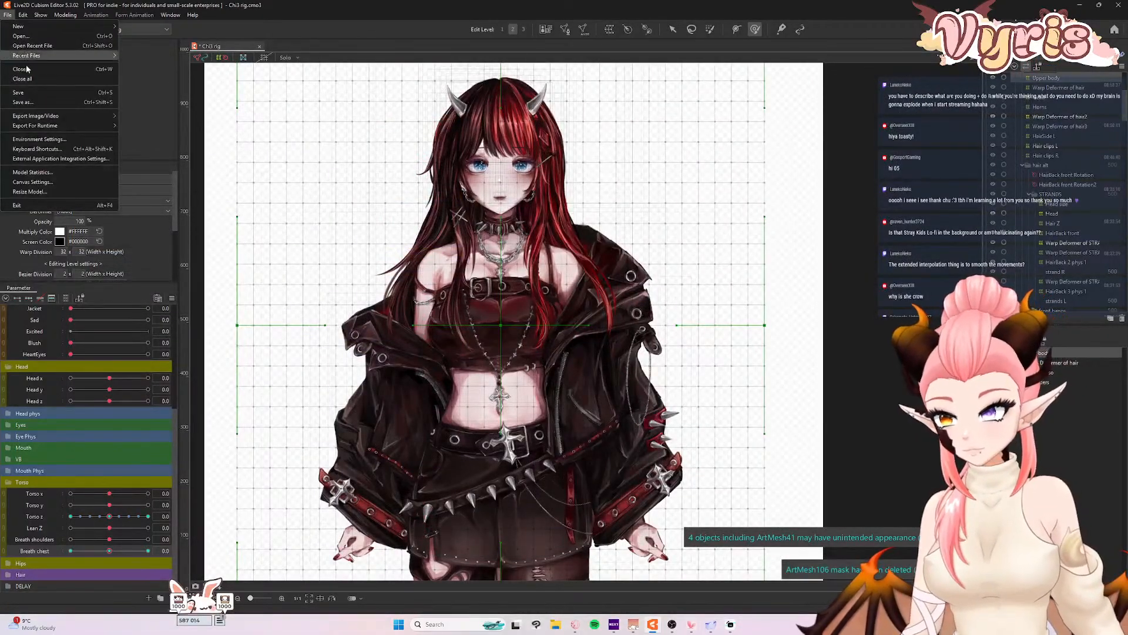
{"action": "left_click", "coordinate": [27, 93]}
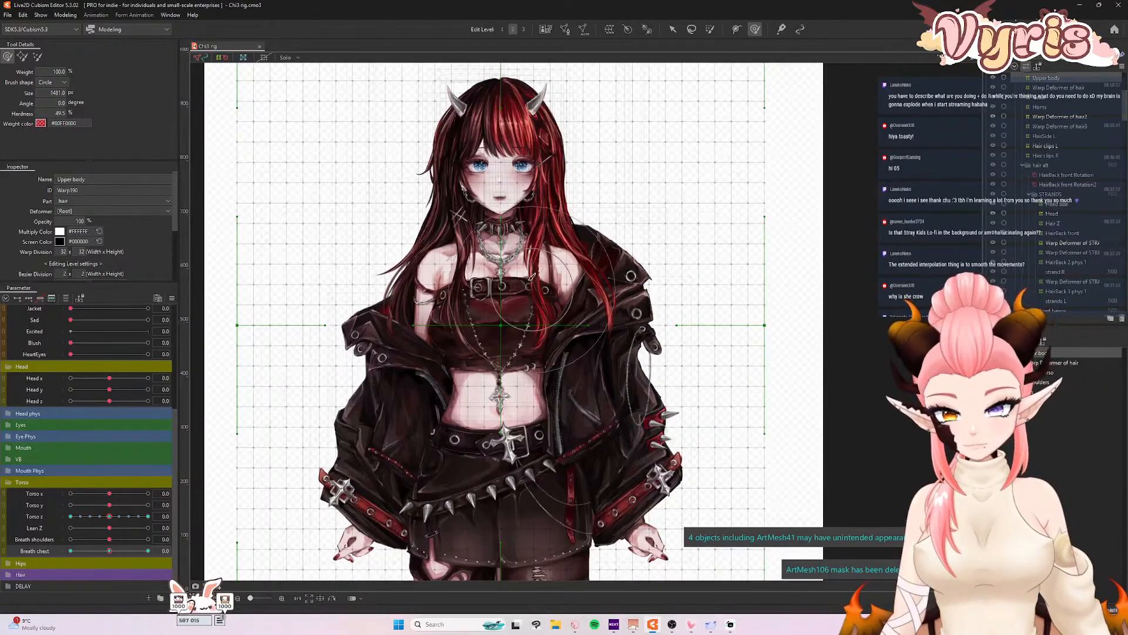
{"action": "scroll", "coordinate": [500, 273], "scroll_direction": "down", "scroll_amount": 2}
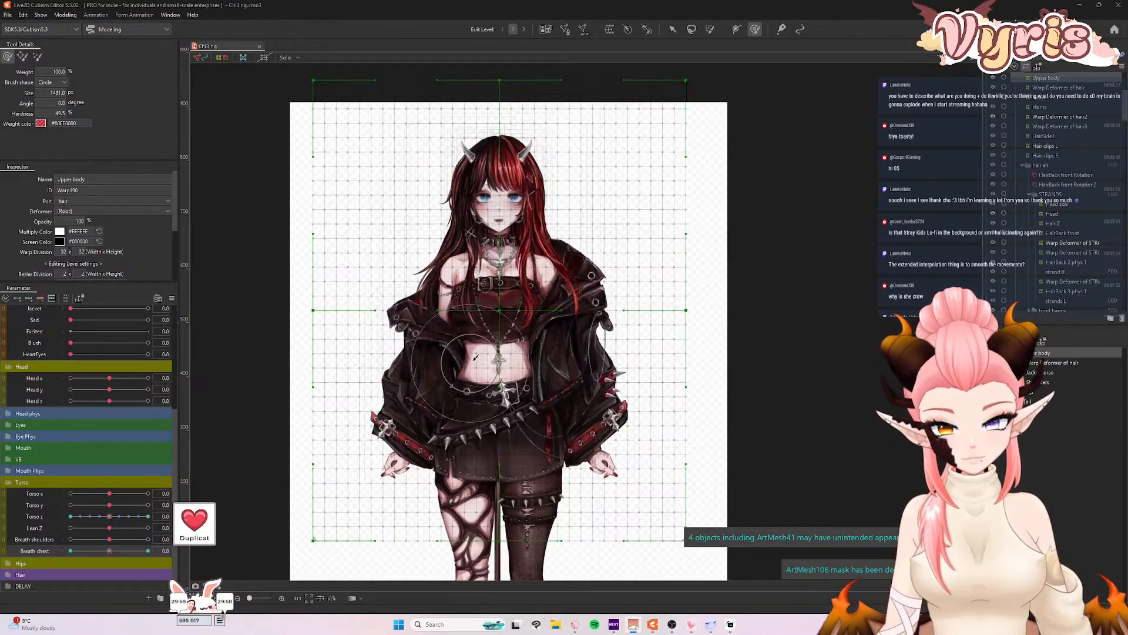
{"action": "scroll", "coordinate": [476, 357], "scroll_direction": "up", "scroll_amount": 3}
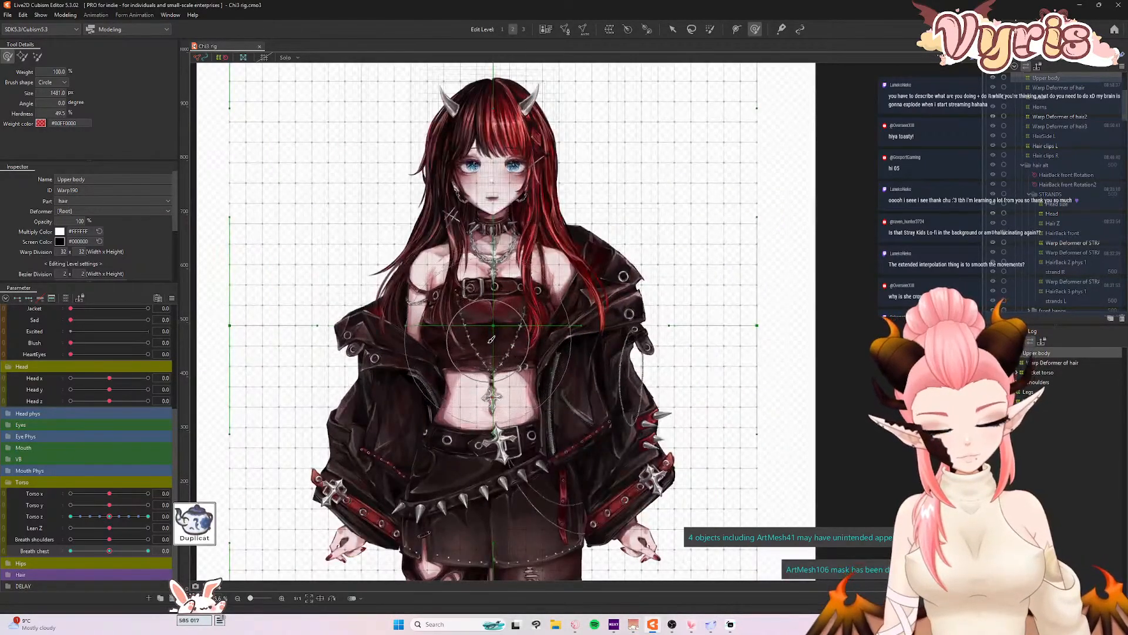
{"action": "scroll", "coordinate": [491, 339], "scroll_direction": "down", "scroll_amount": 1}
{"action": "scroll", "coordinate": [504, 331], "scroll_direction": "up", "scroll_amount": 1}
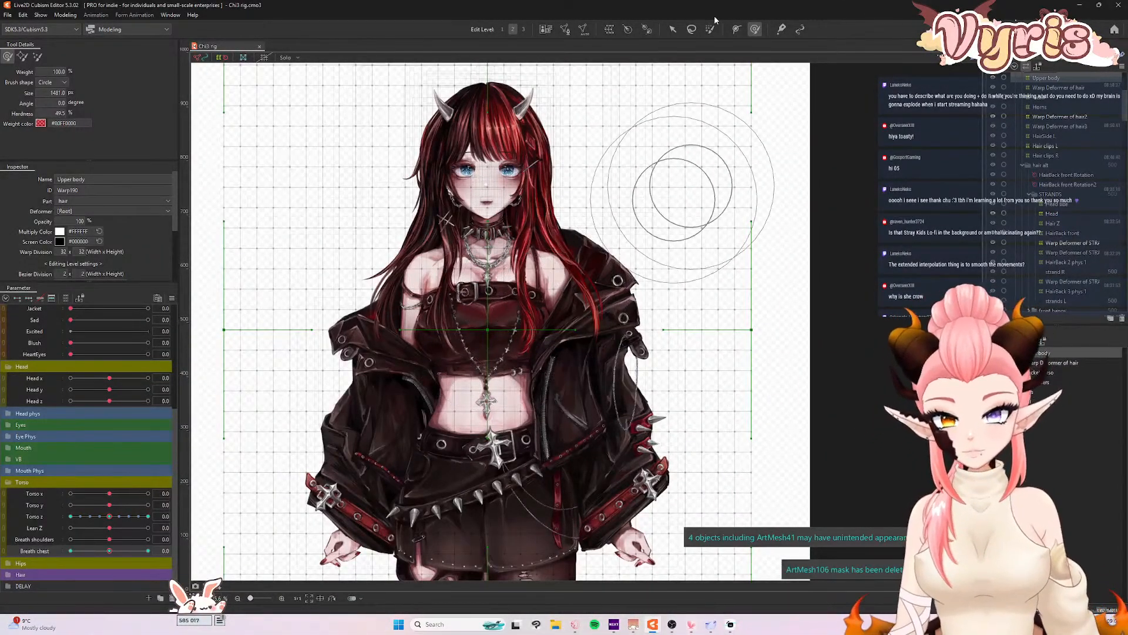
- With Lean Z at -10, select the lower top mesh and create a parent warp deformer for it
{"action": "left_click", "coordinate": [674, 30]}
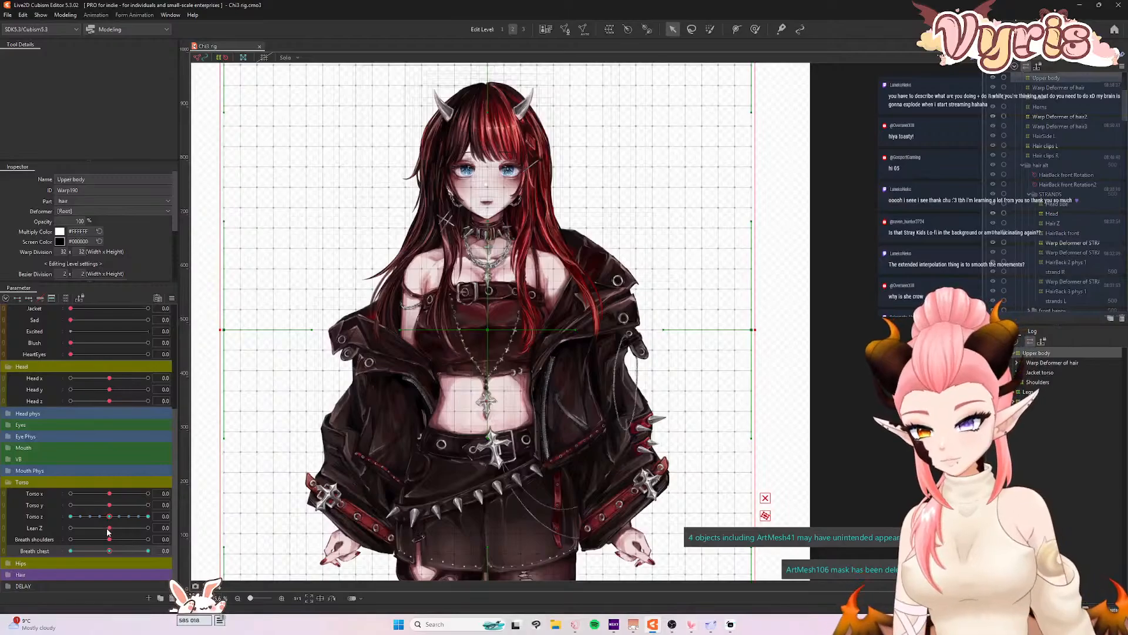
{"action": "left_click", "coordinate": [197, 527]}
{"action": "left_click", "coordinate": [206, 529]}
{"action": "left_click_drag", "start_coordinate": [110, 529], "coordinate": [39, 542]}
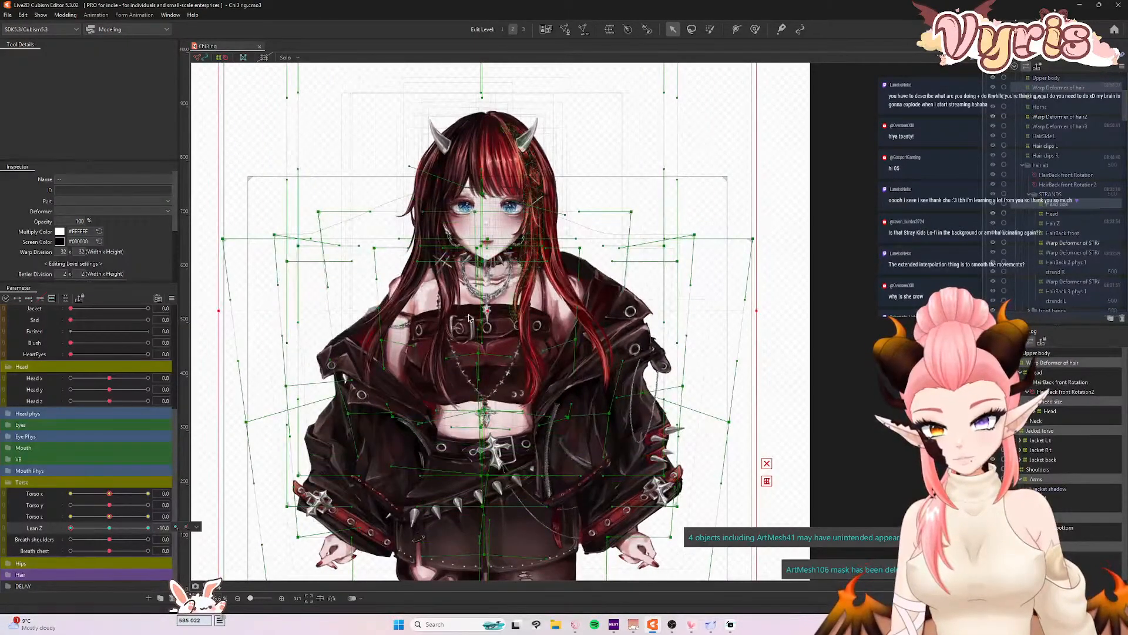
{"action": "scroll", "coordinate": [472, 313], "scroll_direction": "up", "scroll_amount": 6}
{"action": "left_click", "coordinate": [657, 415]}
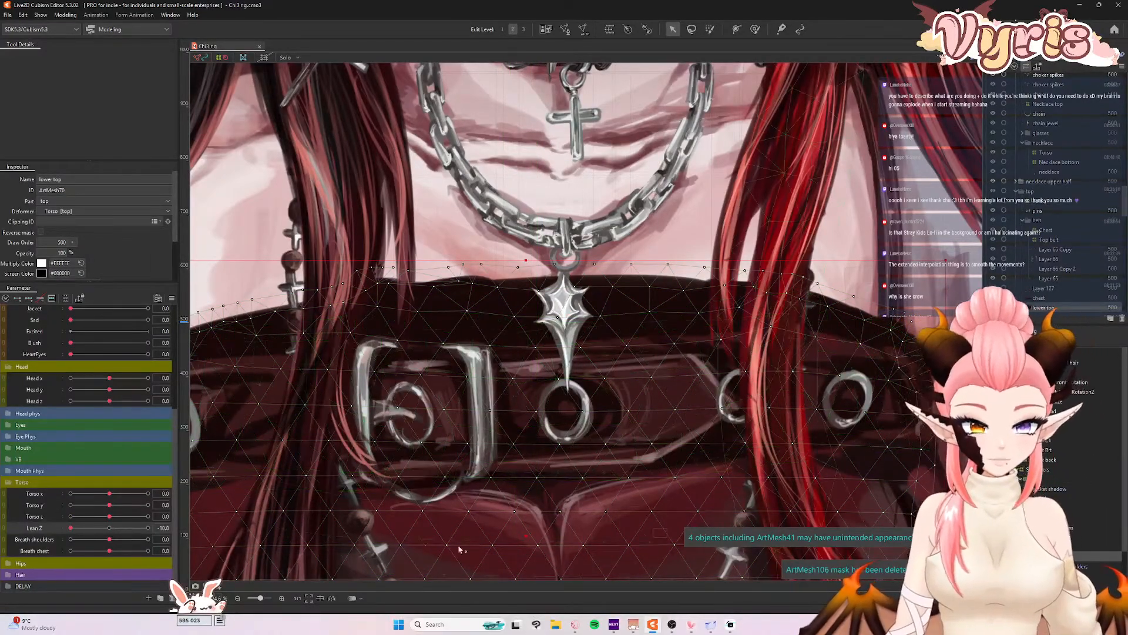
{"action": "scroll", "coordinate": [560, 414], "scroll_direction": "down", "scroll_amount": 3}
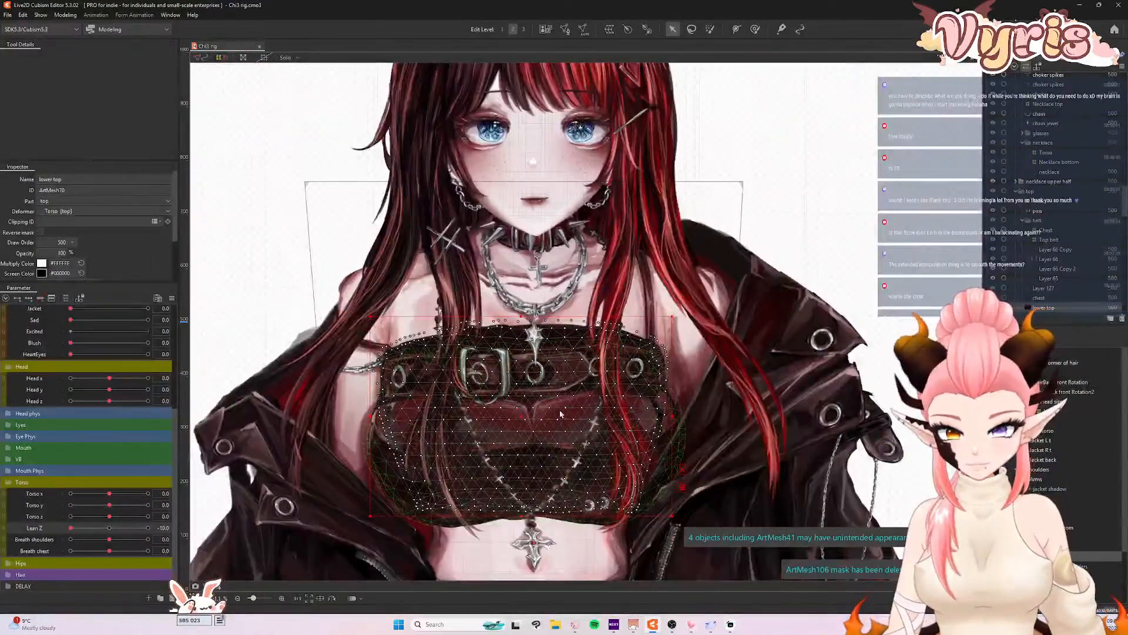
{"action": "scroll", "coordinate": [560, 414], "scroll_direction": "up", "scroll_amount": 3}
{"action": "scroll", "coordinate": [482, 323], "scroll_direction": "down", "scroll_amount": 3}
{"action": "scroll", "coordinate": [510, 365], "scroll_direction": "up", "scroll_amount": 3}
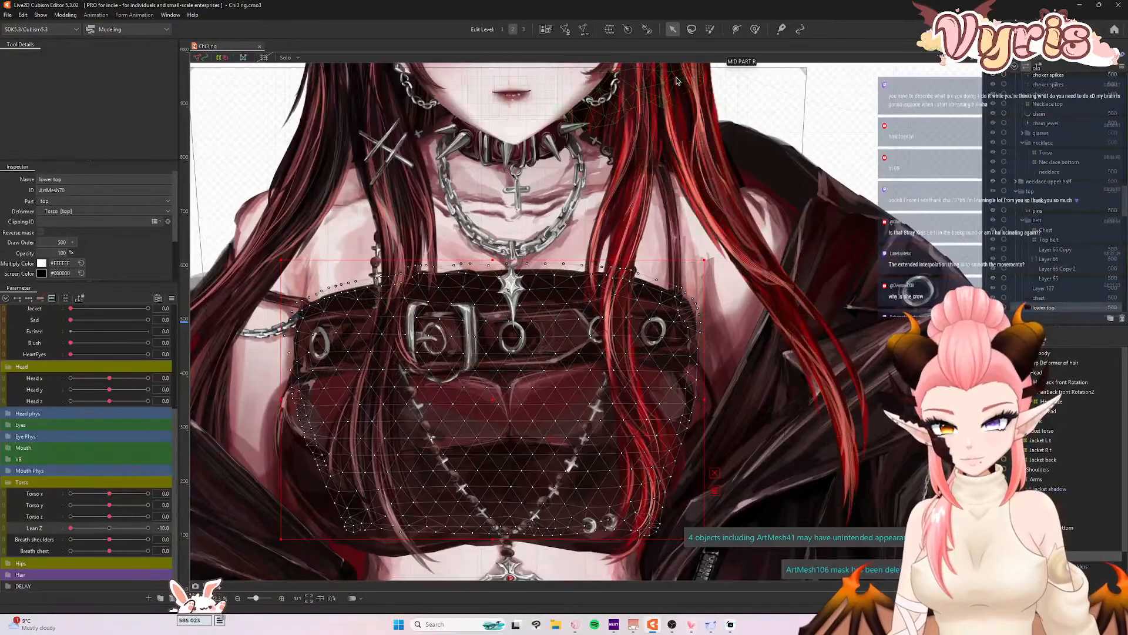
{"action": "left_click", "coordinate": [609, 30]}
{"action": "left_click", "coordinate": [804, 405]}
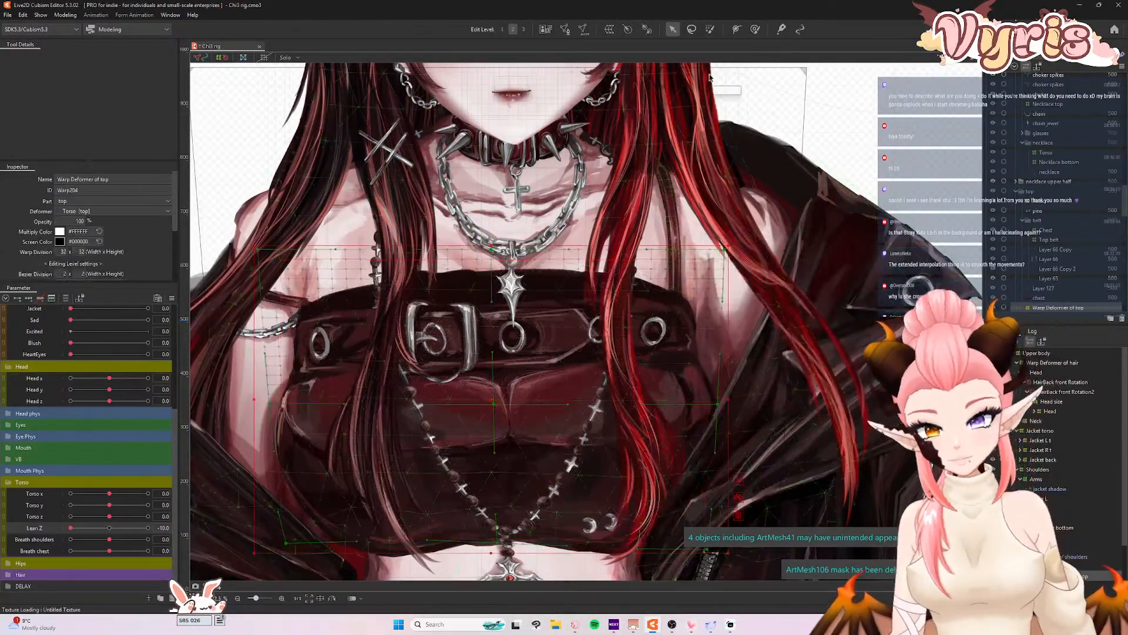
- Key the top's warp deformer to Lean Z and brush its upper edge downward and its upper corners slightly inward at -10
{"action": "left_click", "coordinate": [755, 29]}
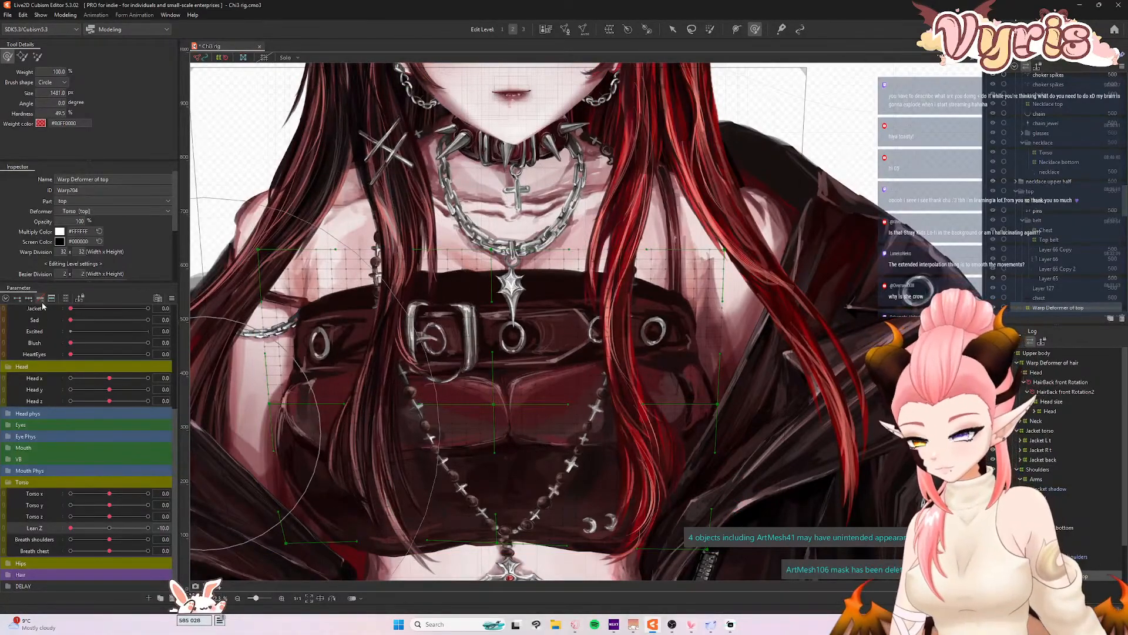
{"action": "left_click_drag", "start_coordinate": [508, 210], "coordinate": [507, 252]}
{"action": "left_click_drag", "start_coordinate": [213, 181], "coordinate": [213, 207]}
{"action": "left_click_drag", "start_coordinate": [711, 135], "coordinate": [711, 157]}
{"action": "mouse_move", "coordinate": [84, 527]}
{"action": "left_mouse_down"}
{"action": "mouse_move", "coordinate": [107, 528]}
{"action": "mouse_move", "coordinate": [64, 535]}
{"action": "left_mouse_up"}
{"action": "left_click_drag", "start_coordinate": [711, 200], "coordinate": [702, 200]}
{"action": "left_click_drag", "start_coordinate": [228, 212], "coordinate": [233, 212]}
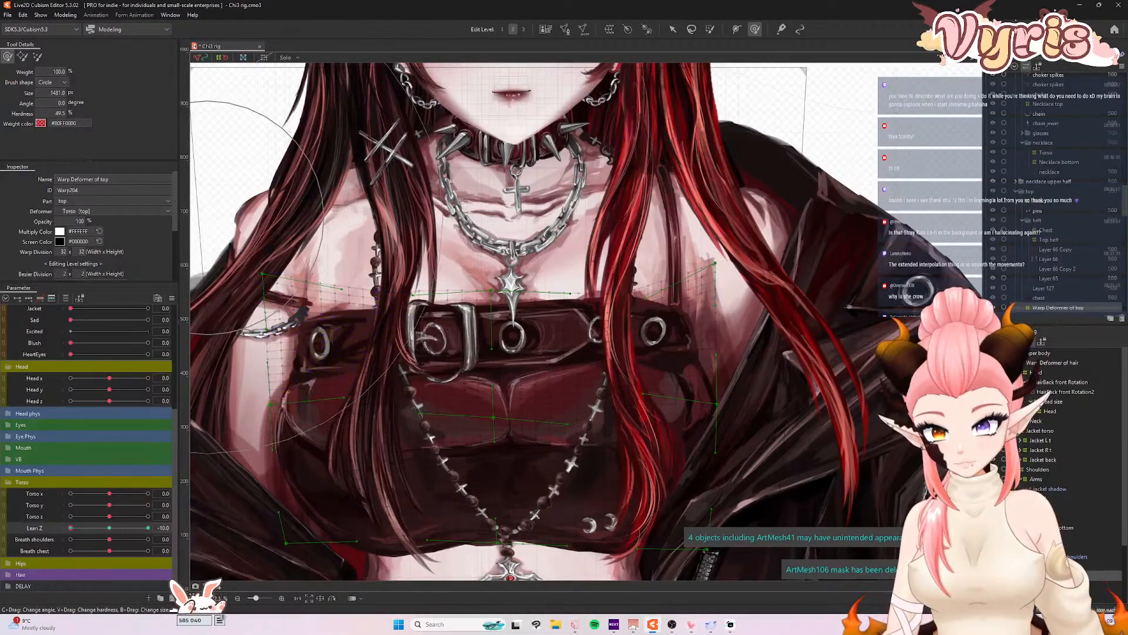
- Review the top's deformation across positive and negative Lean Z values and return the parameter to 0
{"action": "left_click_drag", "start_coordinate": [71, 528], "coordinate": [135, 504]}
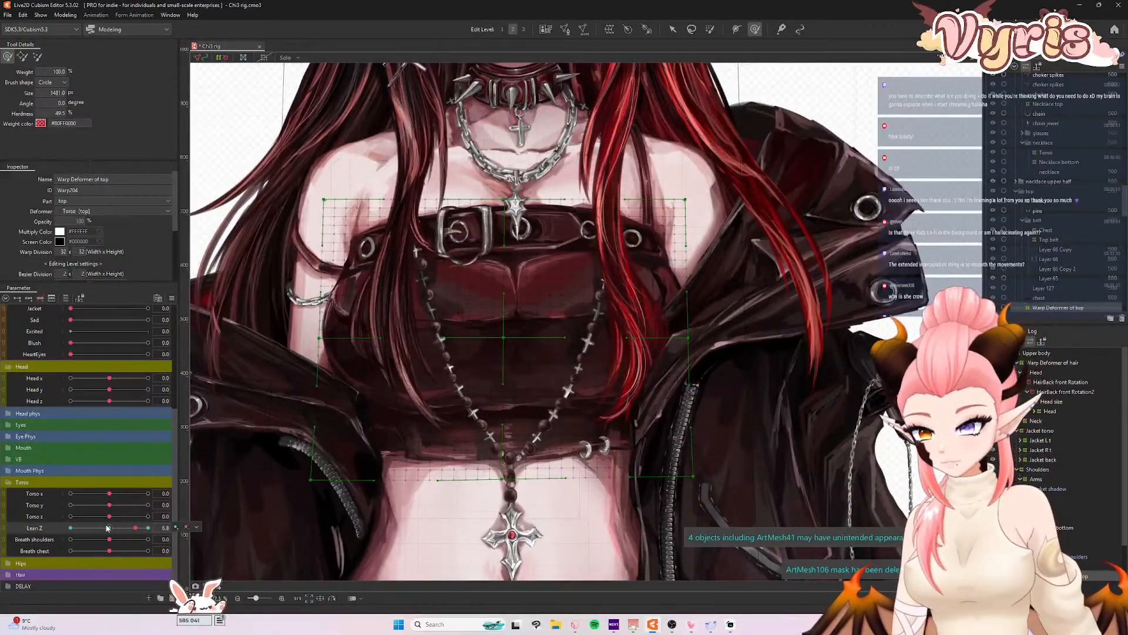
{"action": "left_click", "coordinate": [109, 527]}
{"action": "left_click_drag", "start_coordinate": [109, 527], "coordinate": [64, 531]}
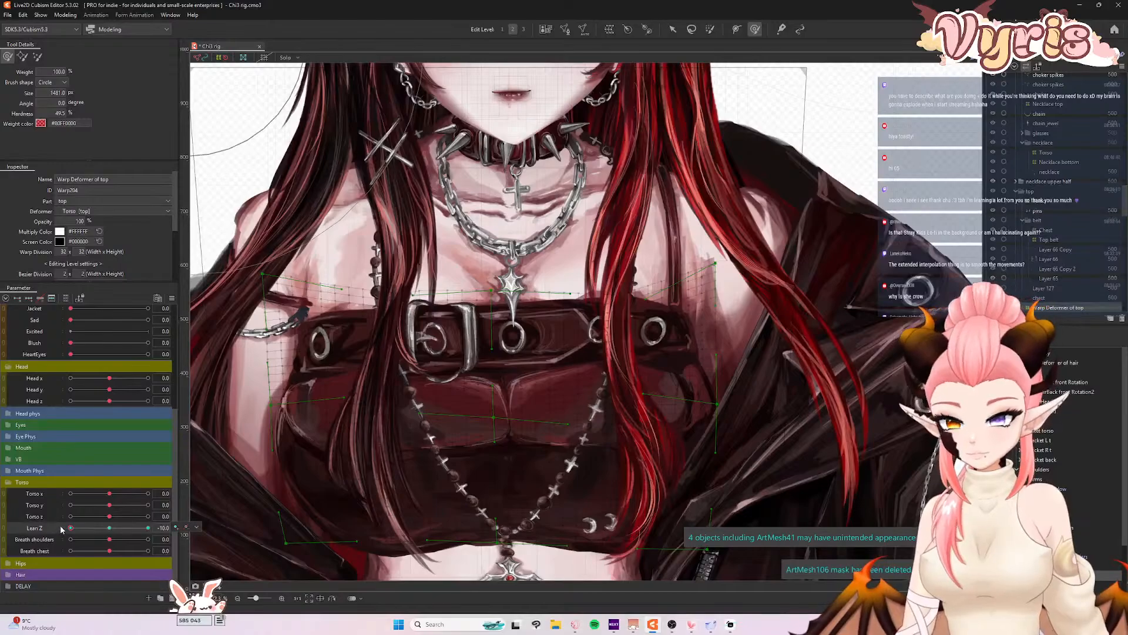
{"action": "left_click", "coordinate": [109, 527]}
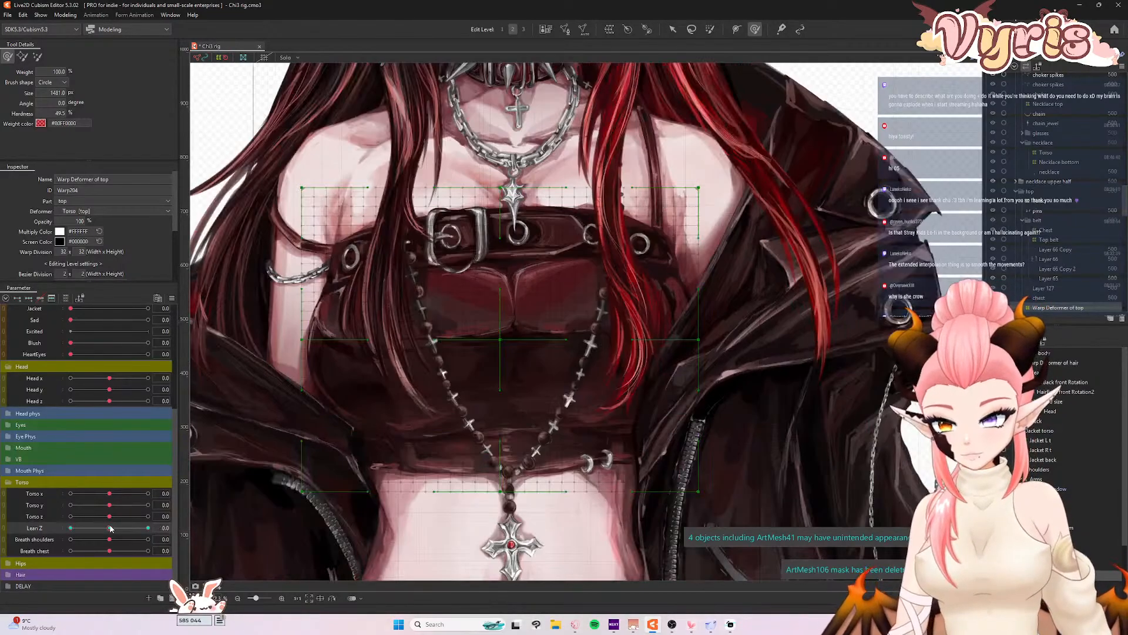
- Create one warp deformer as parent of the arm chain and left sleeve meshes, with a 32 x 32 warp division
{"action": "left_click", "coordinate": [672, 29]}
{"action": "scroll", "coordinate": [659, 141], "scroll_direction": "down", "scroll_amount": 4}
{"action": "scroll", "coordinate": [491, 176], "scroll_direction": "up", "scroll_amount": 4}
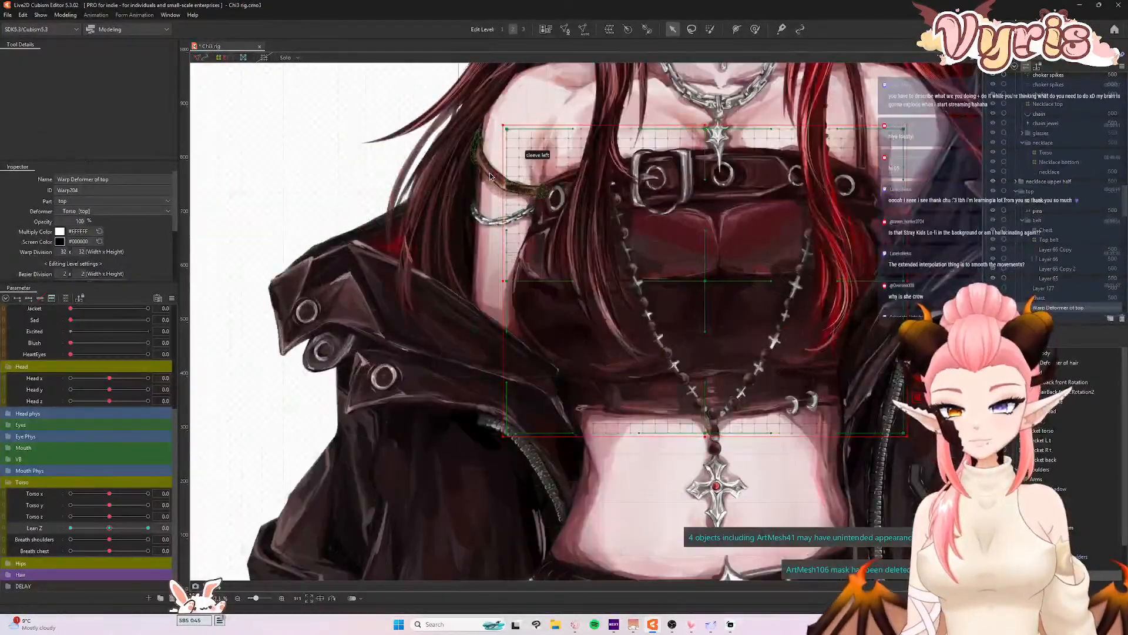
{"action": "left_click", "coordinate": [488, 177]}
{"action": "left_click", "coordinate": [1043, 298]}
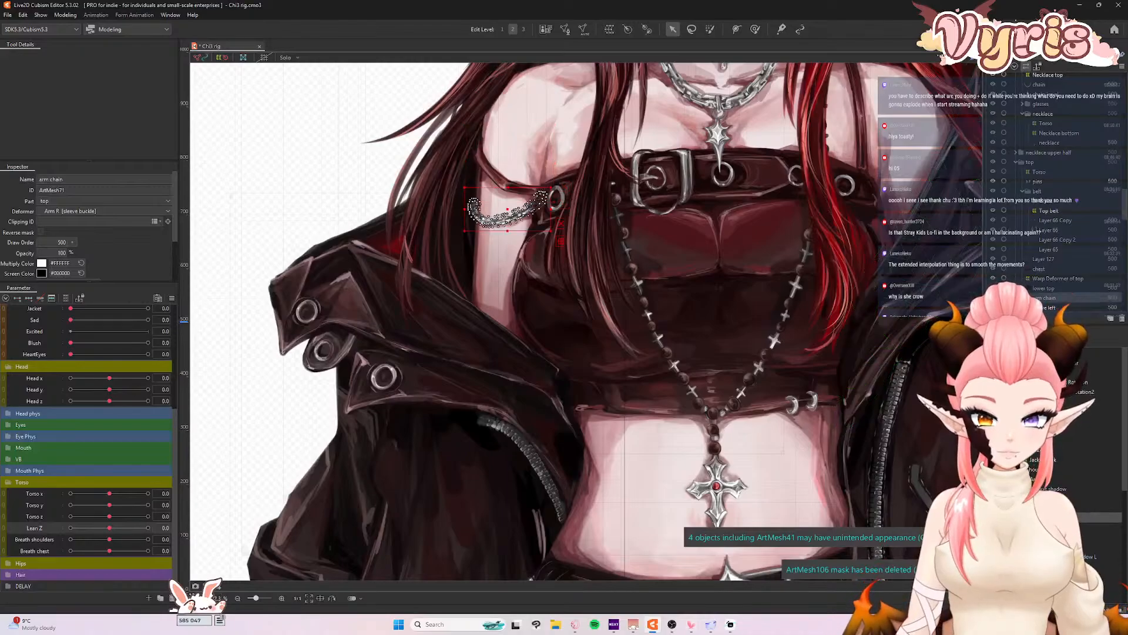
{"action": "left_click", "coordinate": [624, 29]}
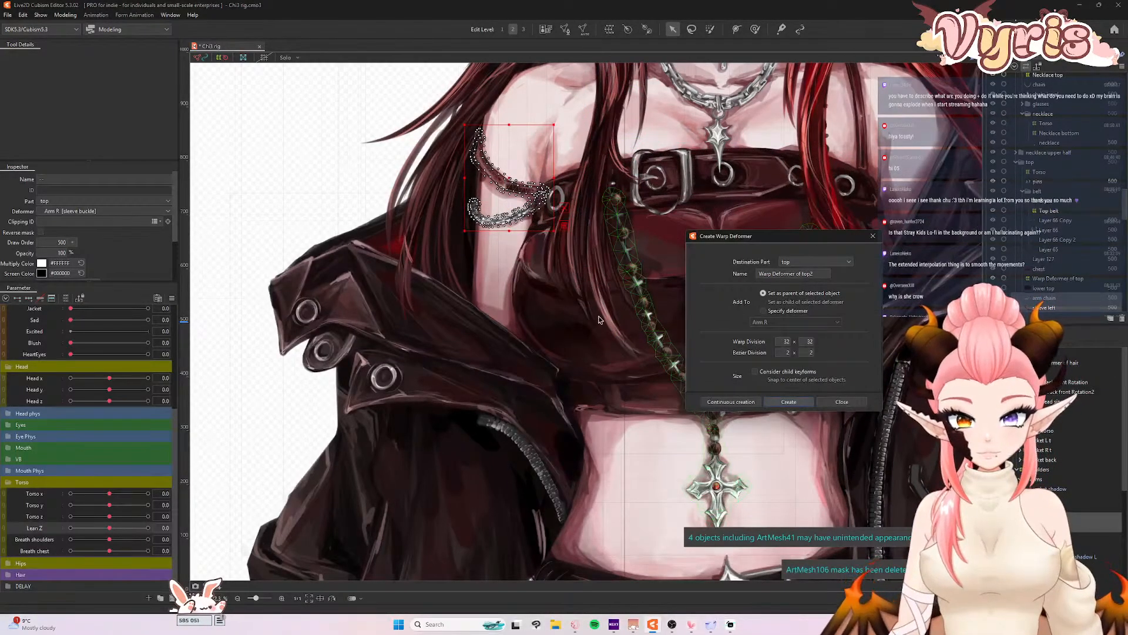
{"action": "key", "text": "Return"}
{"action": "scroll", "coordinate": [567, 171], "scroll_direction": "down", "scroll_amount": 2}
{"action": "scroll", "coordinate": [595, 100], "scroll_direction": "up", "scroll_amount": 4}
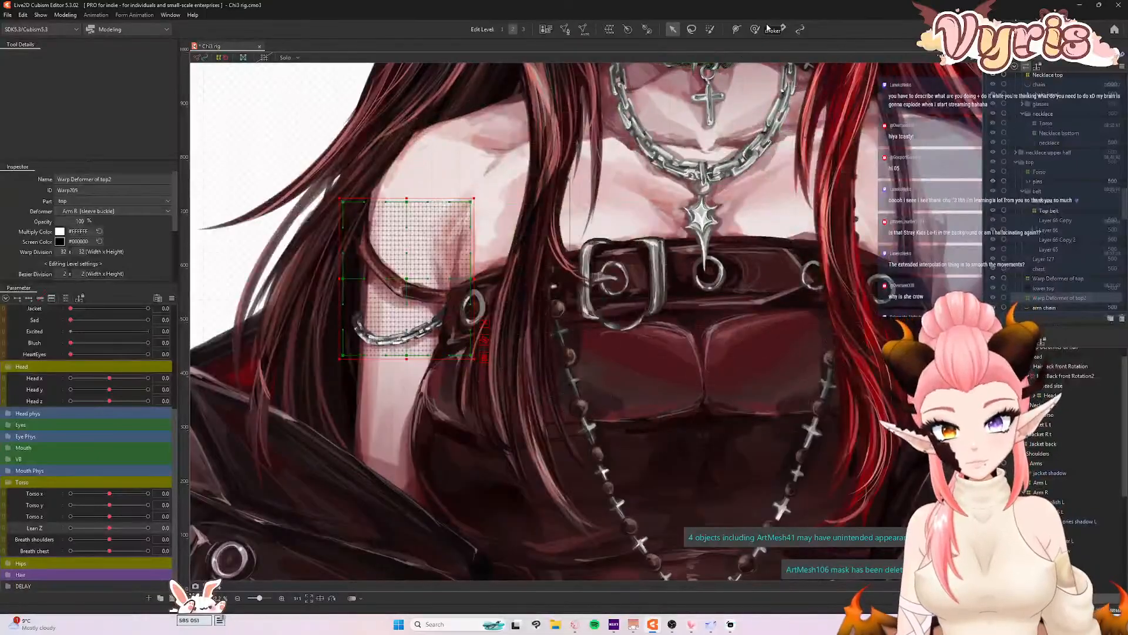
- Key the sleeve and arm chain deformer to Torso x and brush its inner edge toward the top at 30, using a smaller brush
{"action": "left_click", "coordinate": [756, 29]}
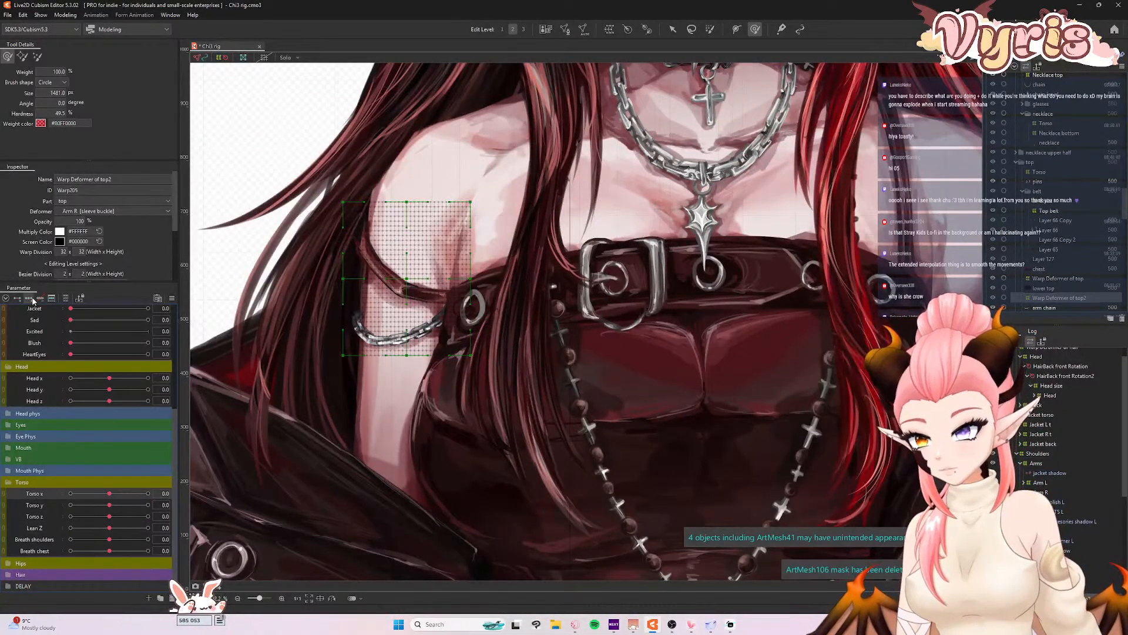
{"action": "left_click_drag", "start_coordinate": [109, 494], "coordinate": [148, 494]}
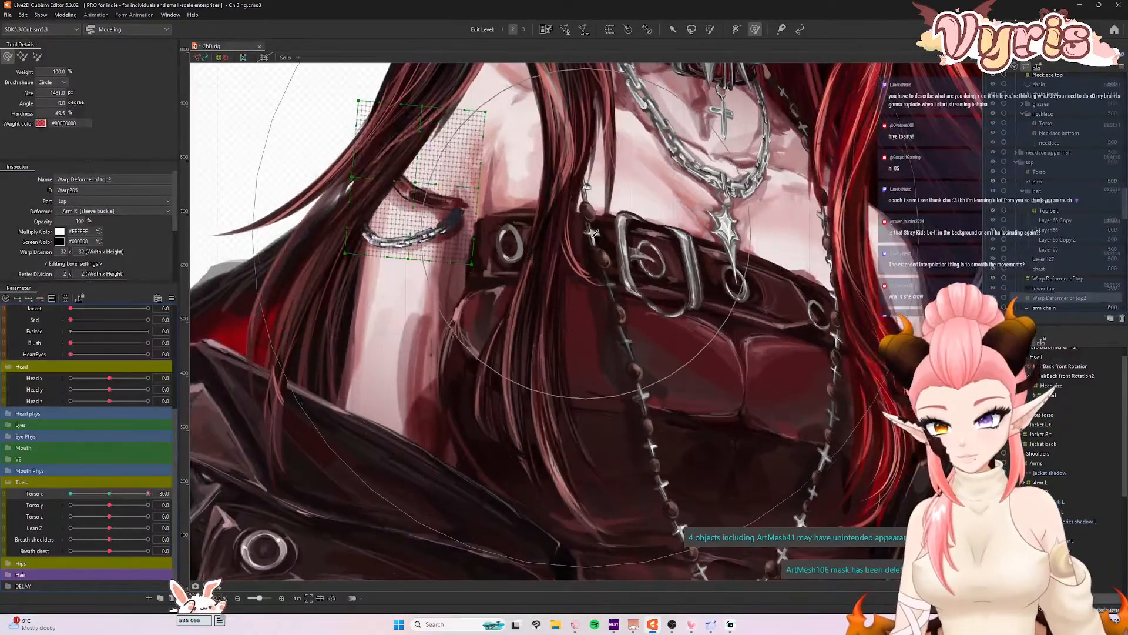
{"action": "key", "text": "b"}
{"action": "left_click_drag", "start_coordinate": [717, 236], "coordinate": [312, 225]}
{"action": "left_click_drag", "start_coordinate": [492, 233], "coordinate": [507, 239]}
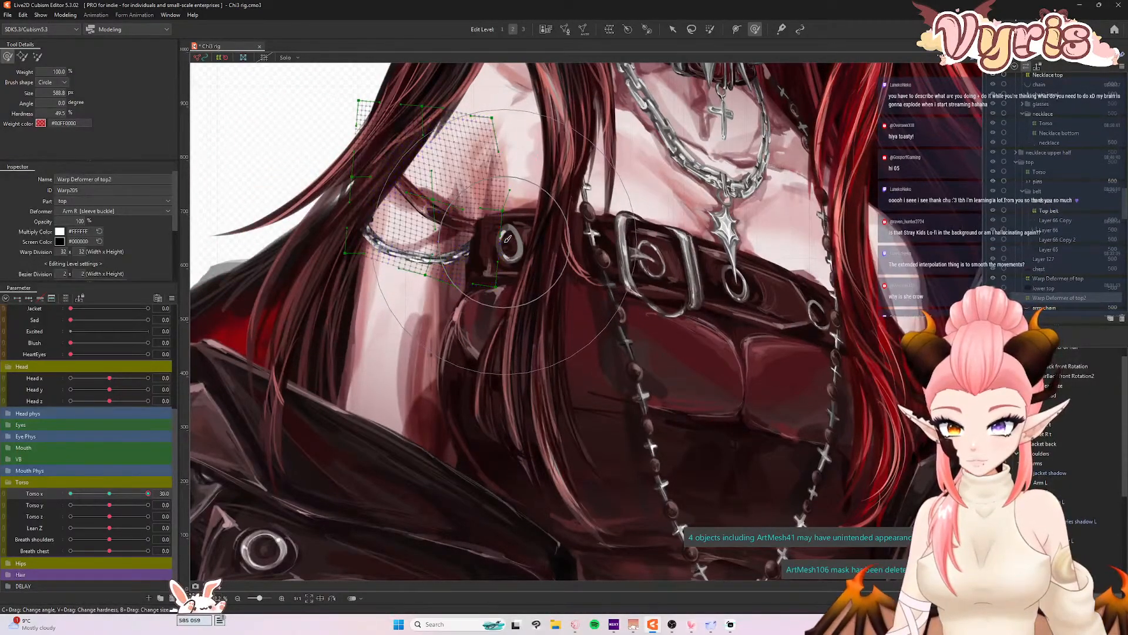
- Reshape the sleeve and arm chain deformer to meet the top at Torso x -30, and reset Torso x to 0
{"action": "left_click_drag", "start_coordinate": [127, 494], "coordinate": [67, 496]}
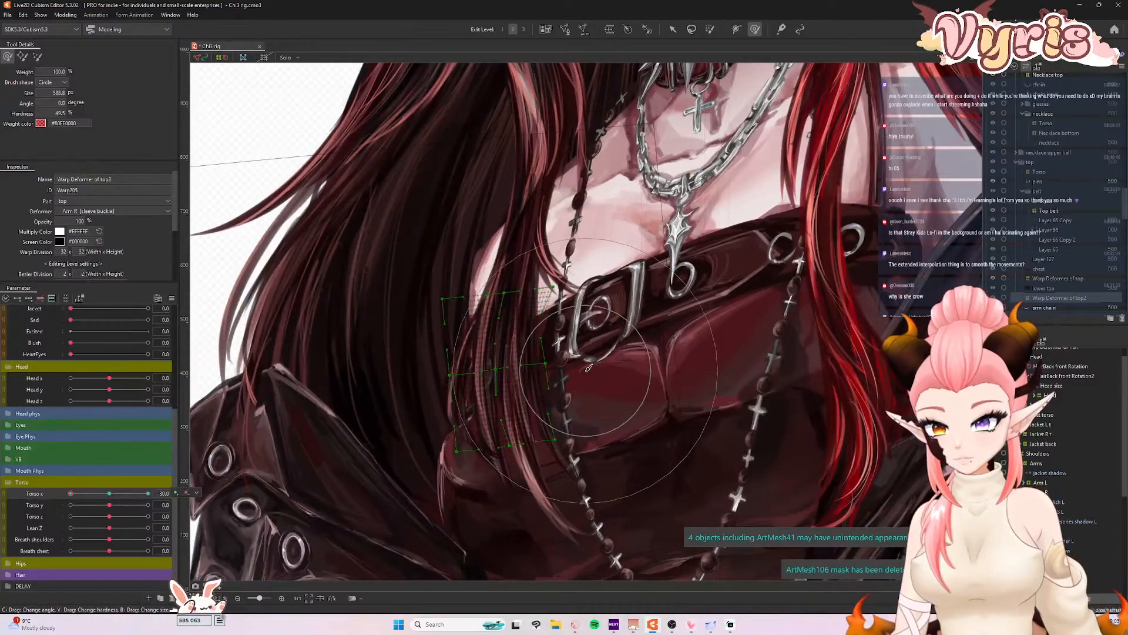
{"action": "left_click_drag", "start_coordinate": [592, 365], "coordinate": [571, 371]}
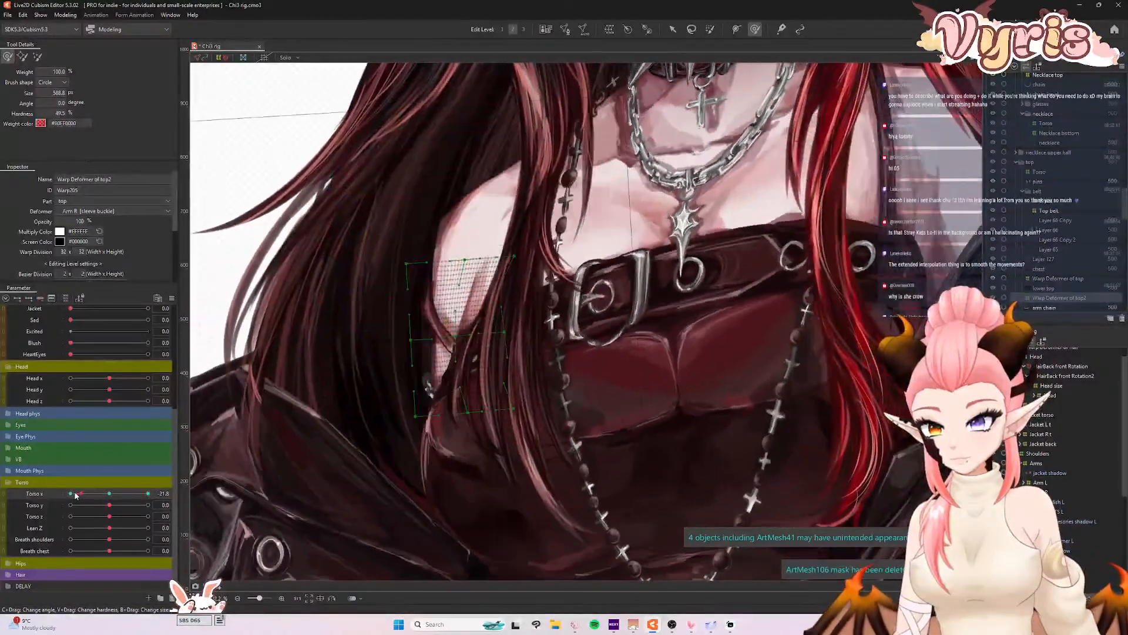
{"action": "left_click", "coordinate": [110, 494]}
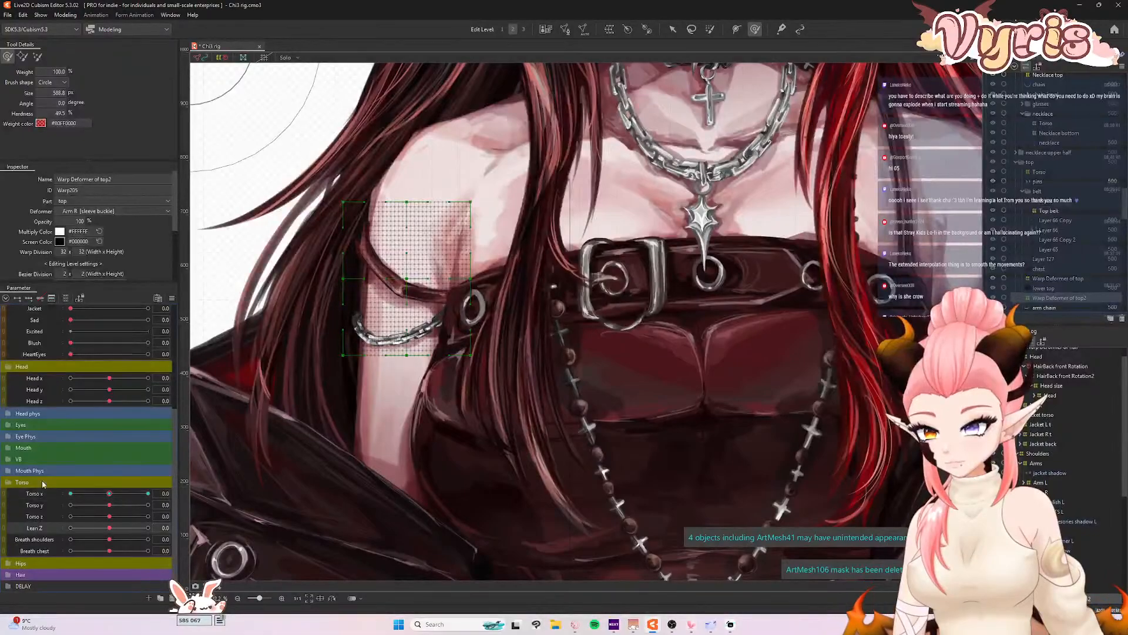
- Key the sleeve and arm chain deformer to Lean Z and brush it to follow the arm and top at 10 and -10
{"action": "left_click_drag", "start_coordinate": [110, 528], "coordinate": [152, 528]}
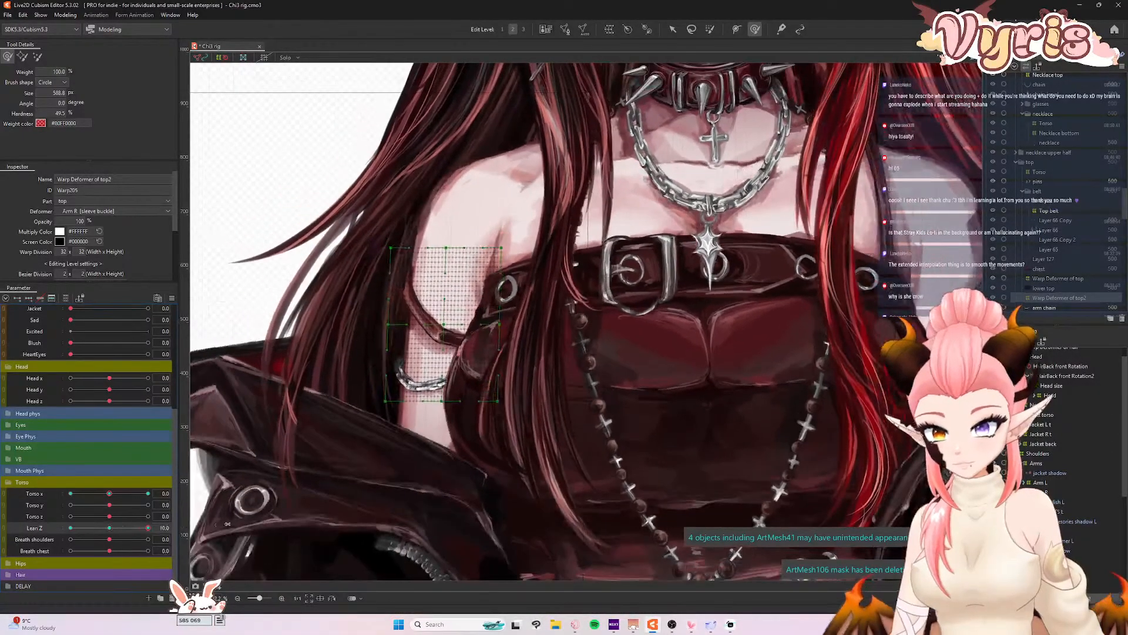
{"action": "mouse_move", "coordinate": [517, 356]}
{"action": "left_mouse_down"}
{"action": "mouse_move", "coordinate": [563, 349]}
{"action": "mouse_move", "coordinate": [566, 334]}
{"action": "mouse_move", "coordinate": [560, 357]}
{"action": "mouse_move", "coordinate": [566, 341]}
{"action": "mouse_move", "coordinate": [584, 330]}
{"action": "left_mouse_up"}
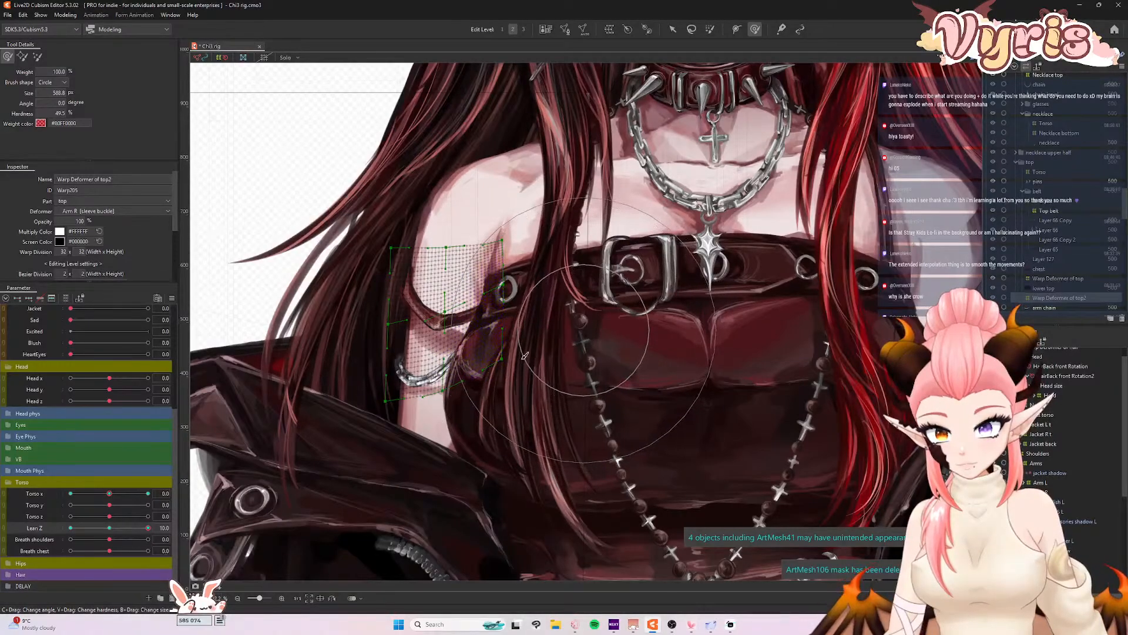
{"action": "left_click_drag", "start_coordinate": [148, 528], "coordinate": [61, 564]}
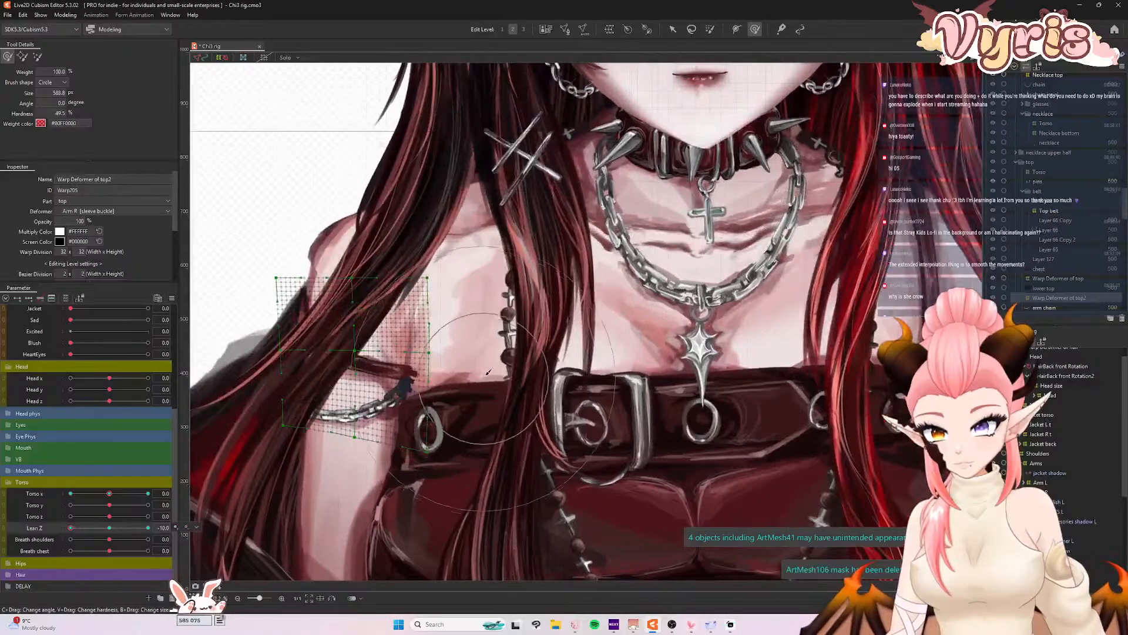
{"action": "left_click_drag", "start_coordinate": [429, 368], "coordinate": [451, 437]}
{"action": "left_click_drag", "start_coordinate": [448, 392], "coordinate": [448, 409]}
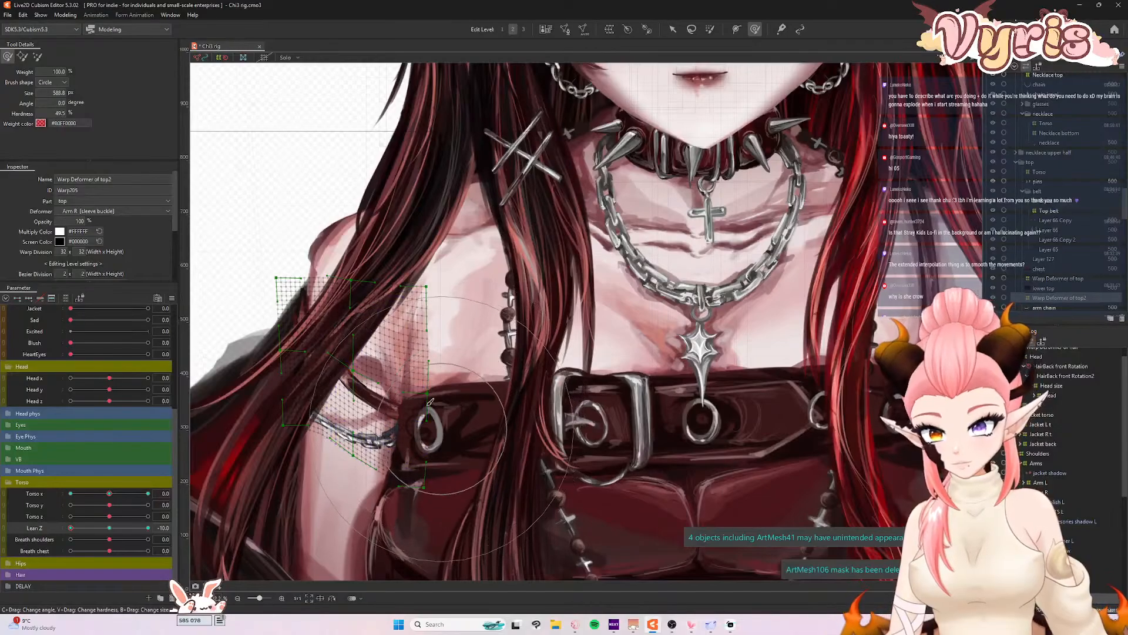
{"action": "left_click_drag", "start_coordinate": [503, 436], "coordinate": [438, 438]}
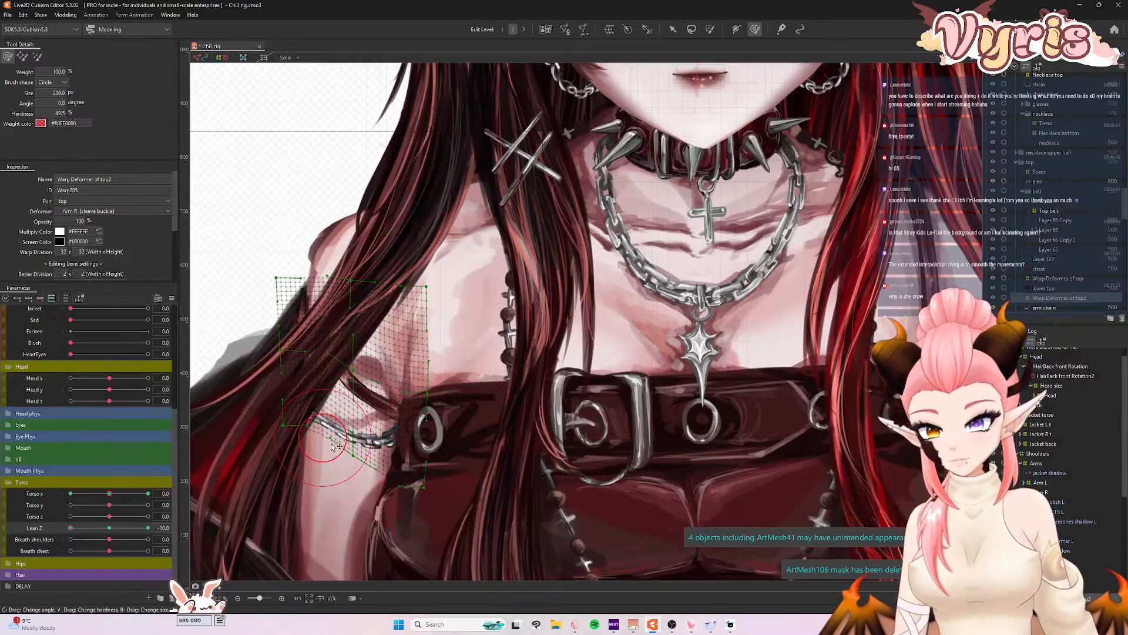
{"action": "mouse_move", "coordinate": [343, 462]}
{"action": "left_mouse_down"}
{"action": "mouse_move", "coordinate": [323, 452]}
{"action": "mouse_move", "coordinate": [308, 476]}
{"action": "mouse_move", "coordinate": [349, 420]}
{"action": "left_mouse_up"}
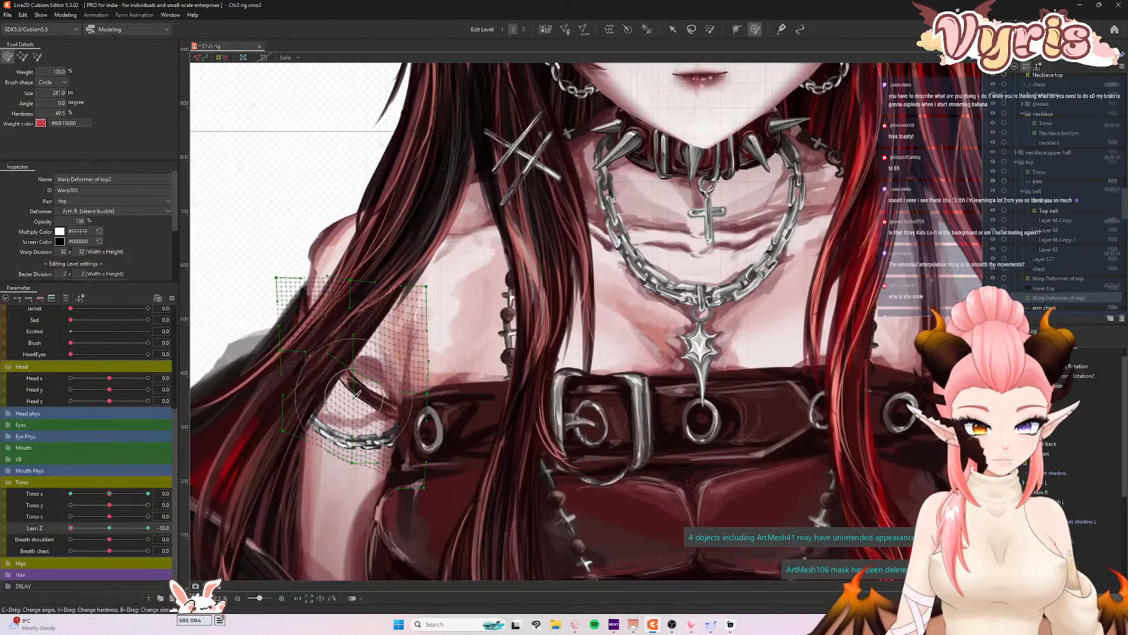
{"action": "scroll", "coordinate": [361, 388], "scroll_direction": "down", "scroll_amount": 2}
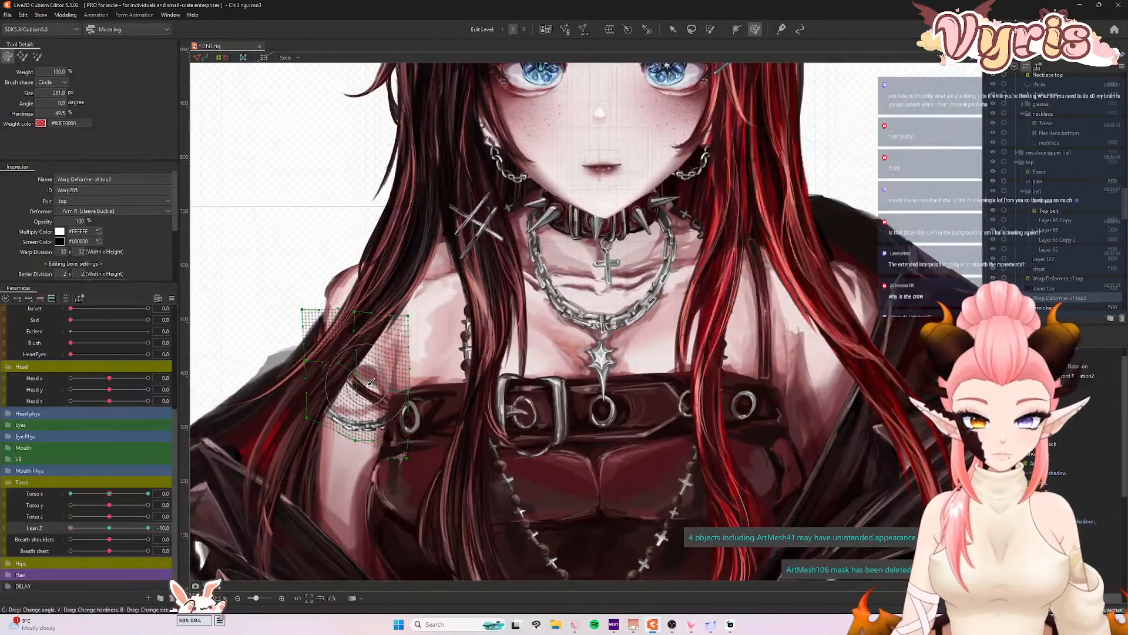
- Set the arm L mesh's opacity to 0 at Lean Z -10 and undo the change
{"action": "left_click", "coordinate": [1052, 532]}
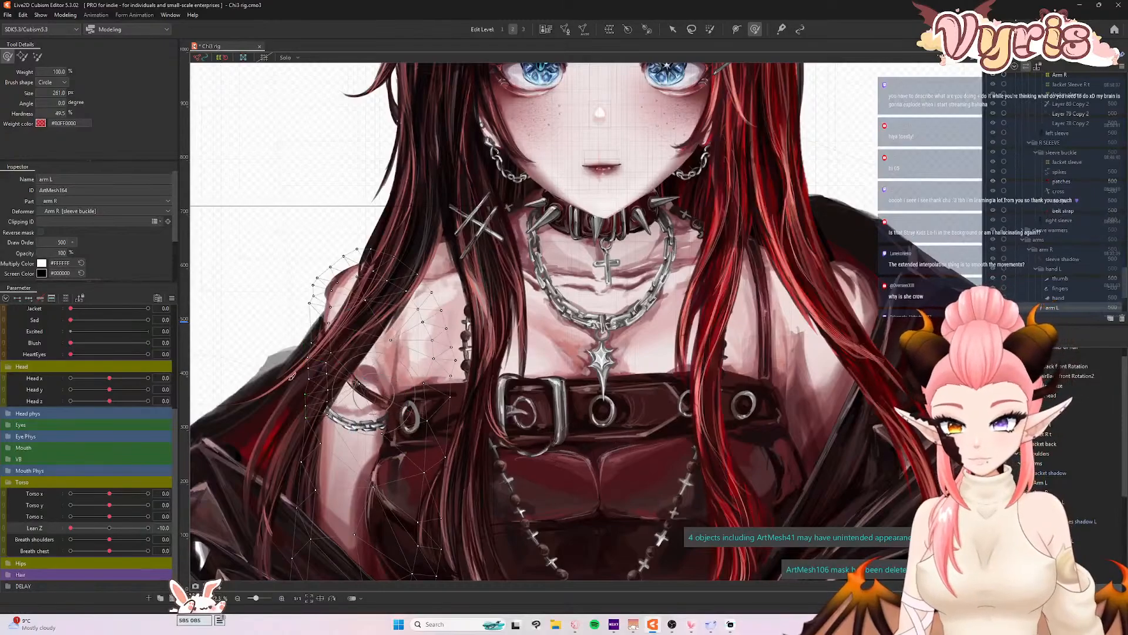
{"action": "left_click_drag", "start_coordinate": [54, 256], "coordinate": [0, 256]}
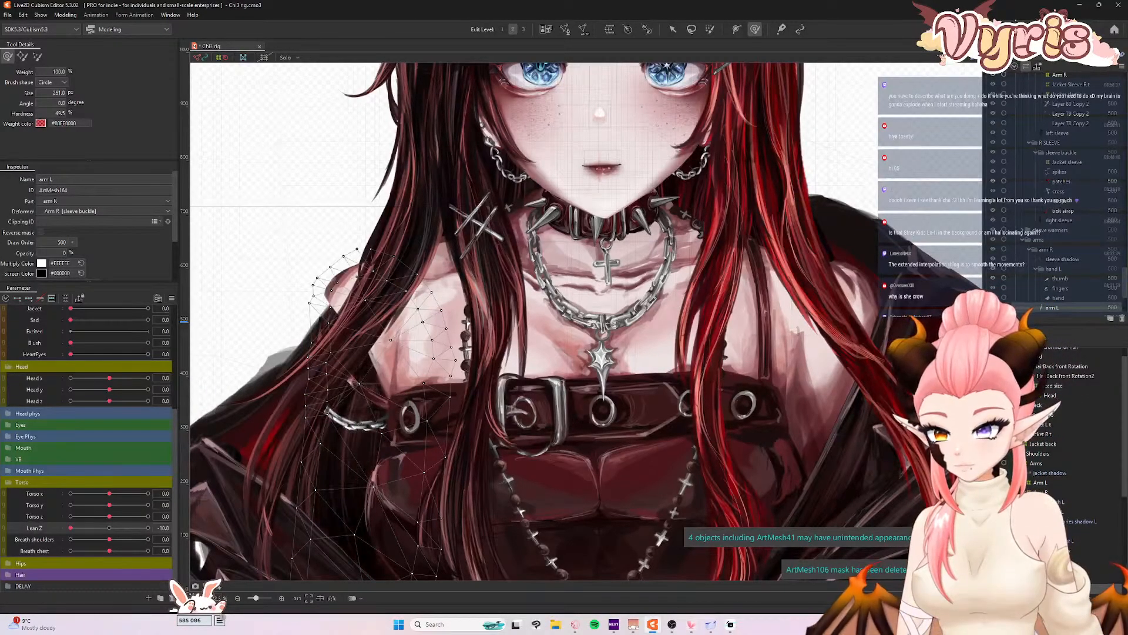
{"action": "key", "text": "ctrl+z"}
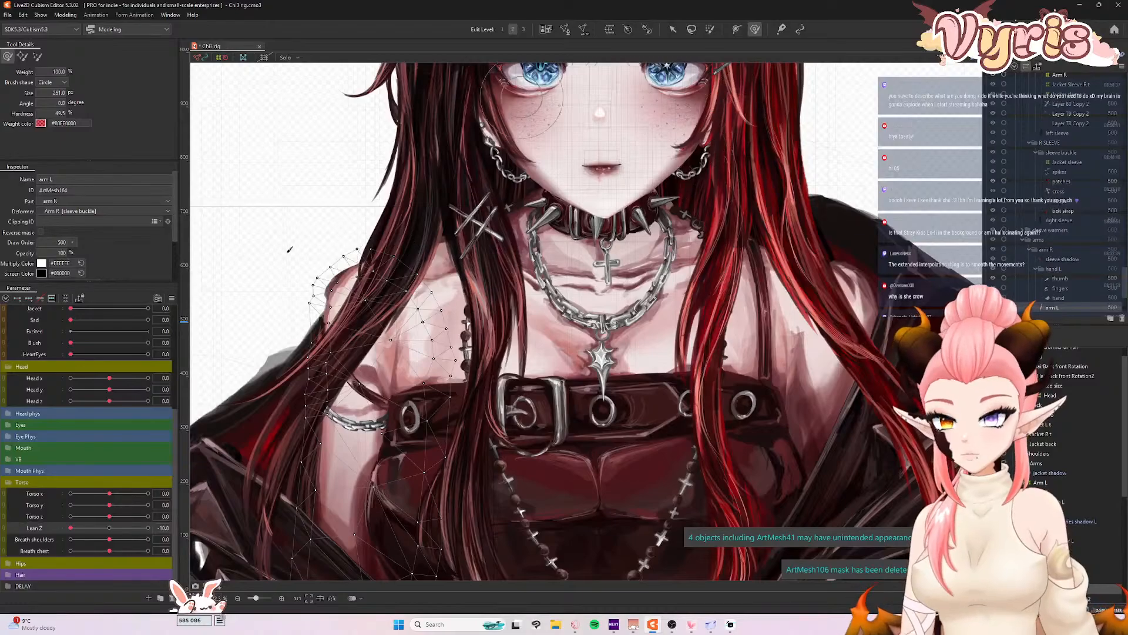
- Reset Lean Z to 0 and parent the left sleeve accessories shadow mesh to the sleeve and arm chain warp deformer
{"action": "left_click", "coordinate": [109, 528]}
{"action": "left_click", "coordinate": [672, 29]}
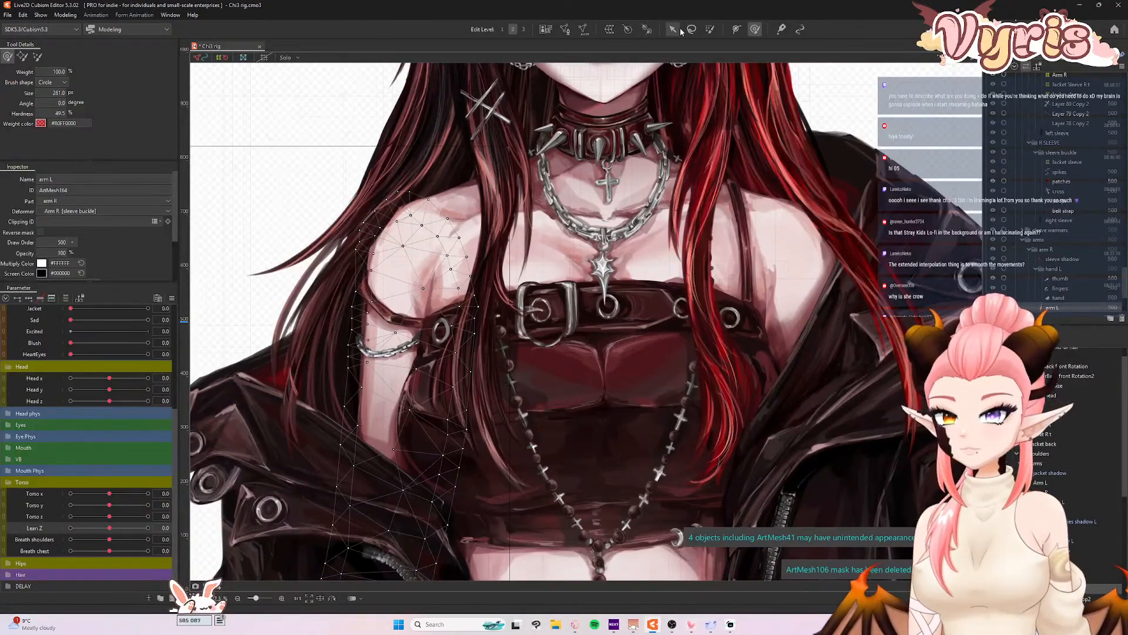
{"action": "scroll", "coordinate": [396, 334], "scroll_direction": "up", "scroll_amount": 3}
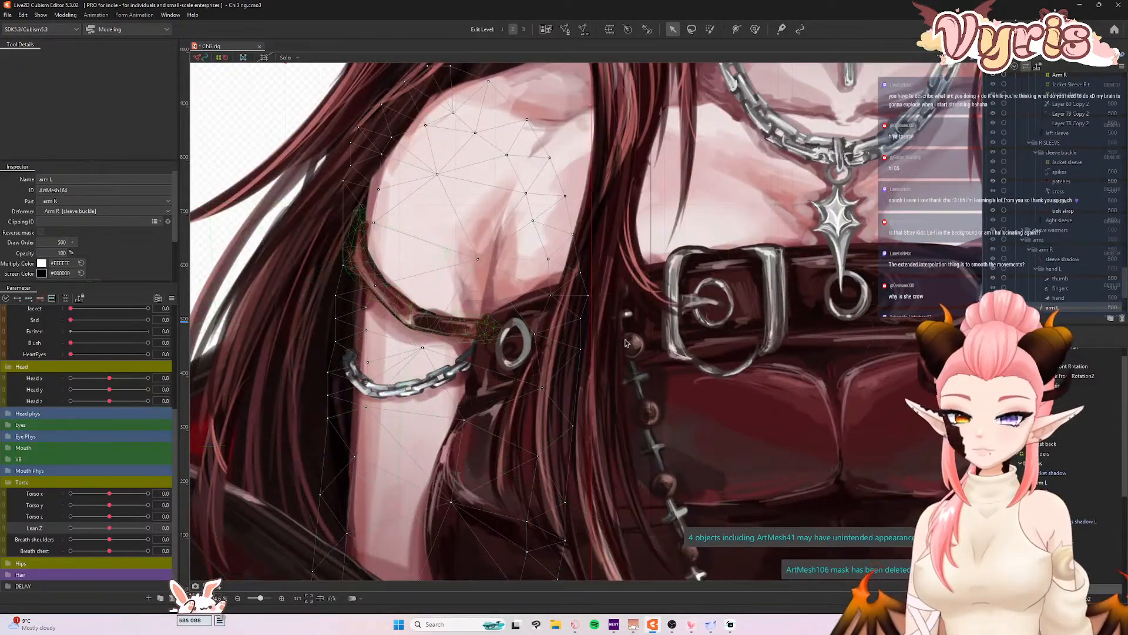
{"action": "scroll", "coordinate": [1098, 460], "scroll_direction": "down", "scroll_amount": 3}
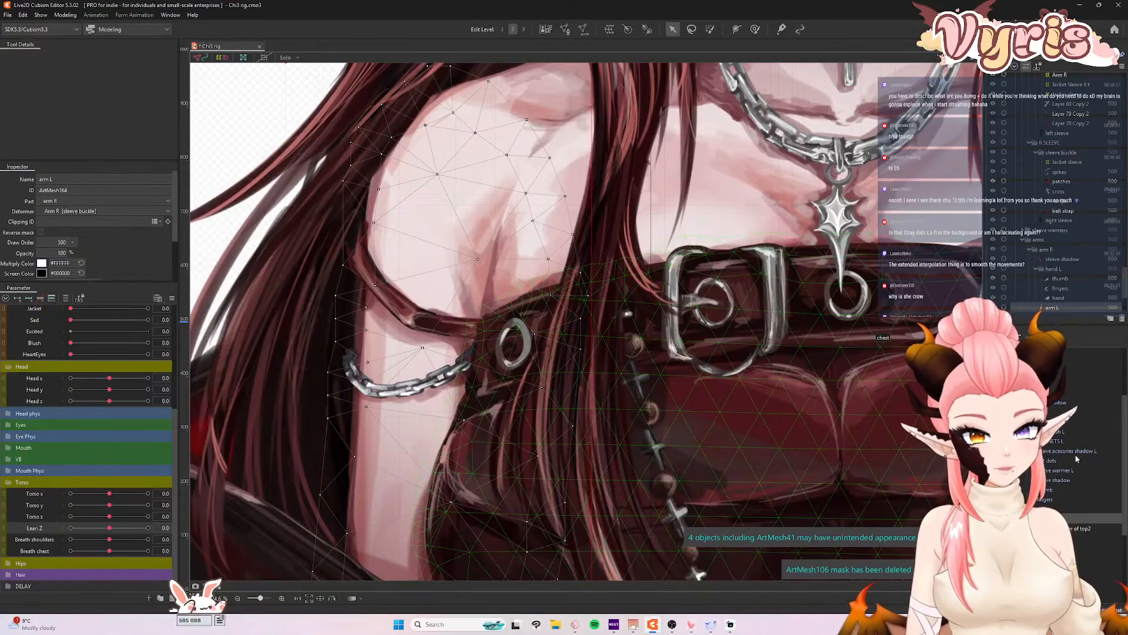
{"action": "left_click", "coordinate": [1058, 453]}
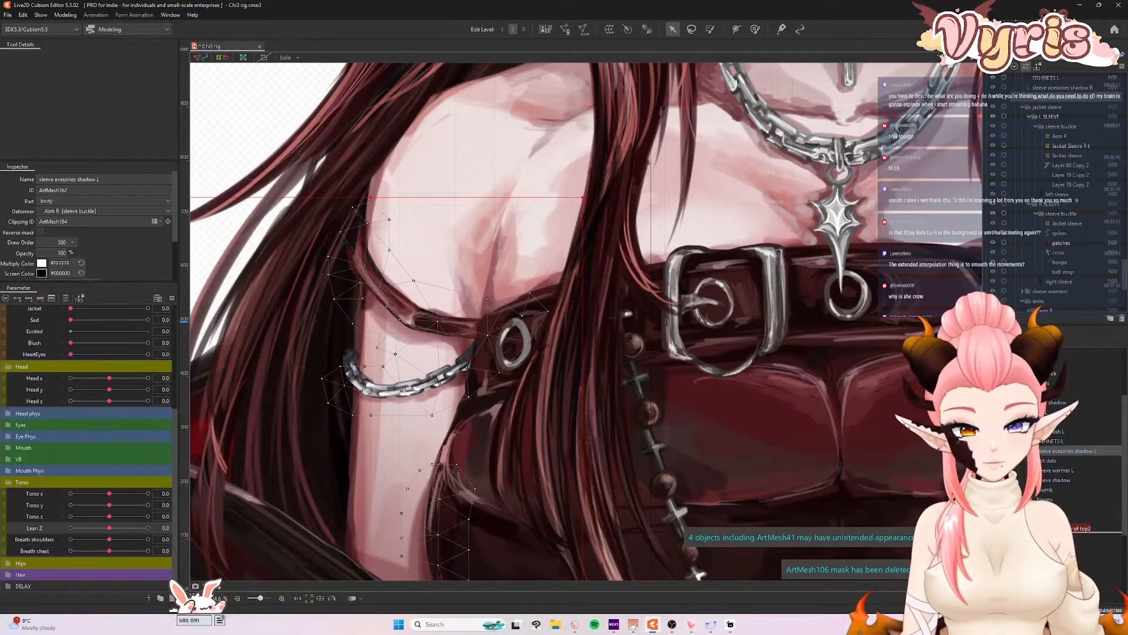
{"action": "left_click", "coordinate": [1084, 529]}
- Check how the sleeve and arm chain deformer follows Lean Z at -10 and Torso x at 30, returning both to 0
{"action": "left_click_drag", "start_coordinate": [110, 528], "coordinate": [63, 539]}
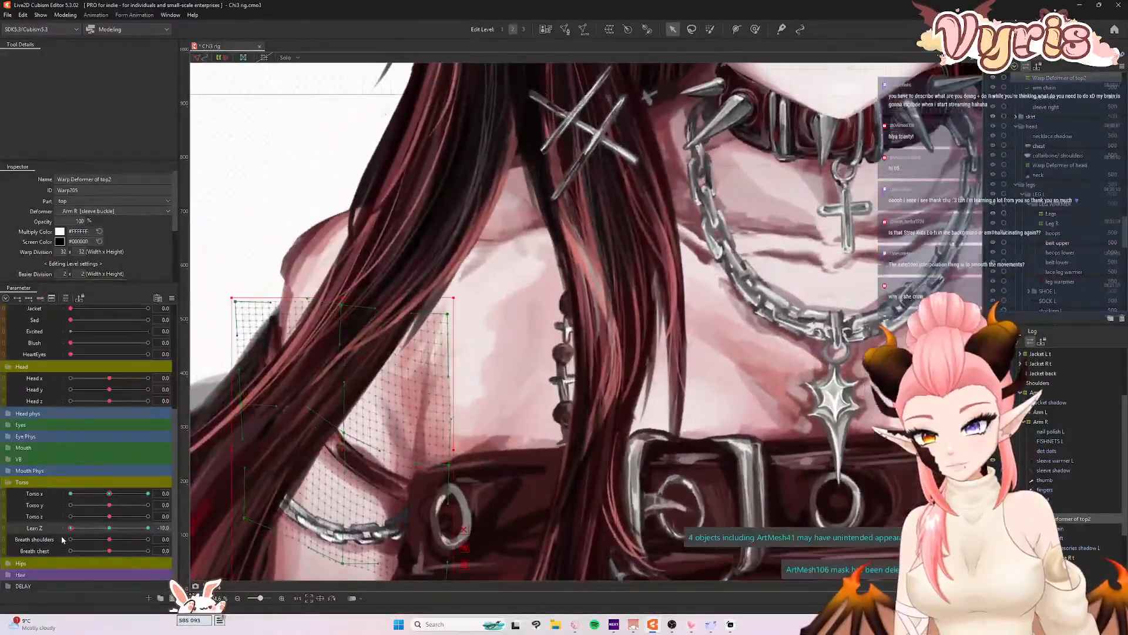
{"action": "left_click", "coordinate": [111, 529]}
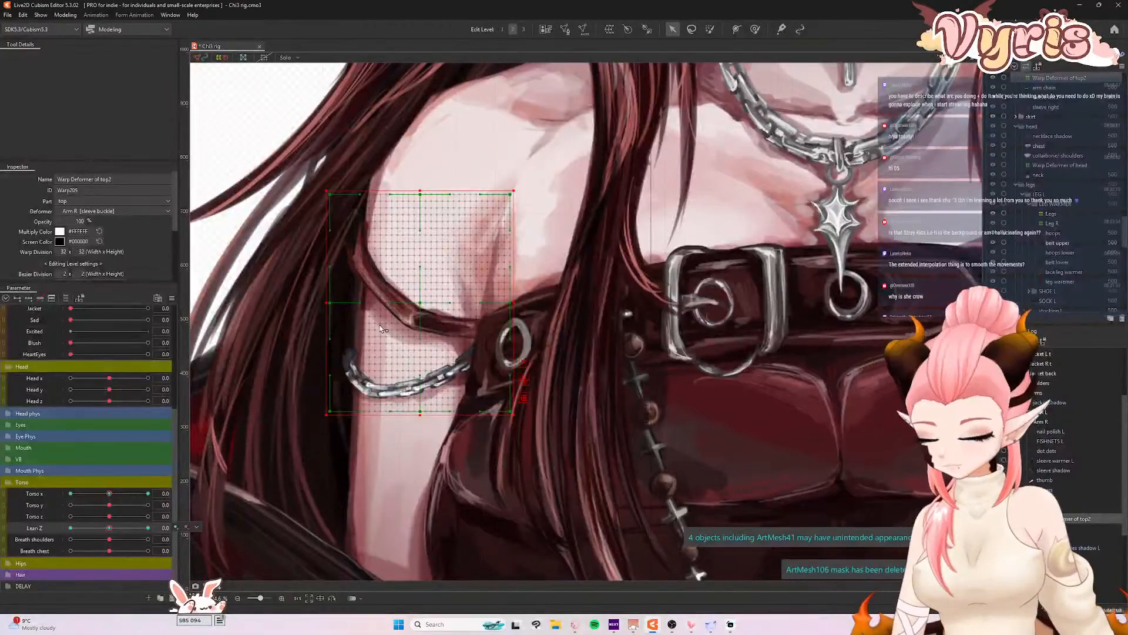
{"action": "key", "text": "ctrl+4"}
{"action": "key", "text": "Return"}
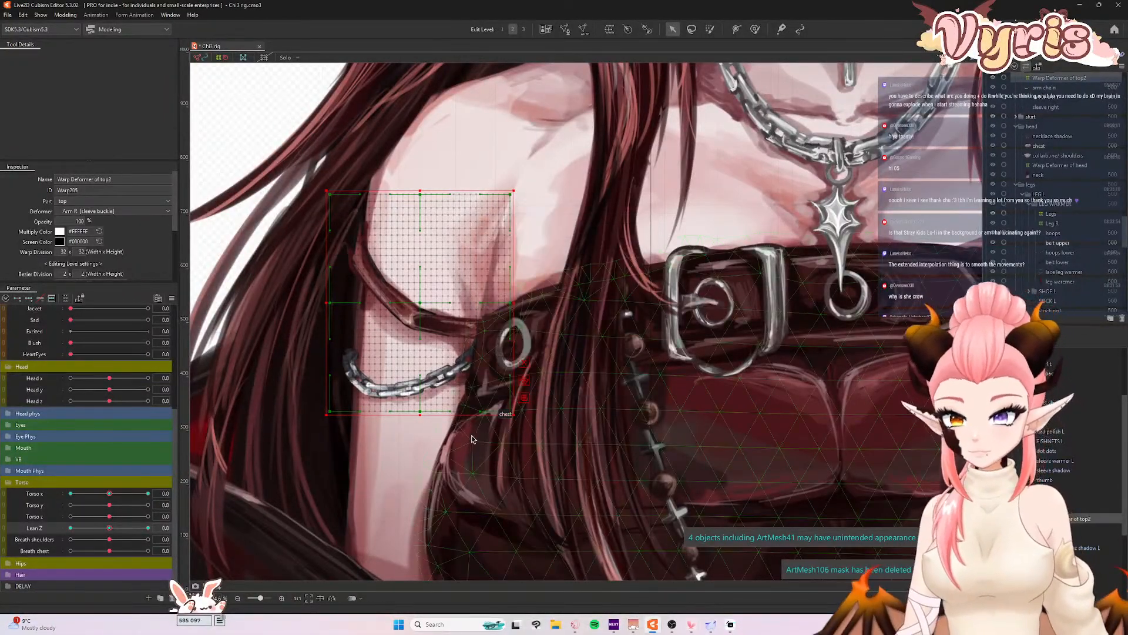
{"action": "left_click_drag", "start_coordinate": [110, 493], "coordinate": [168, 506]}
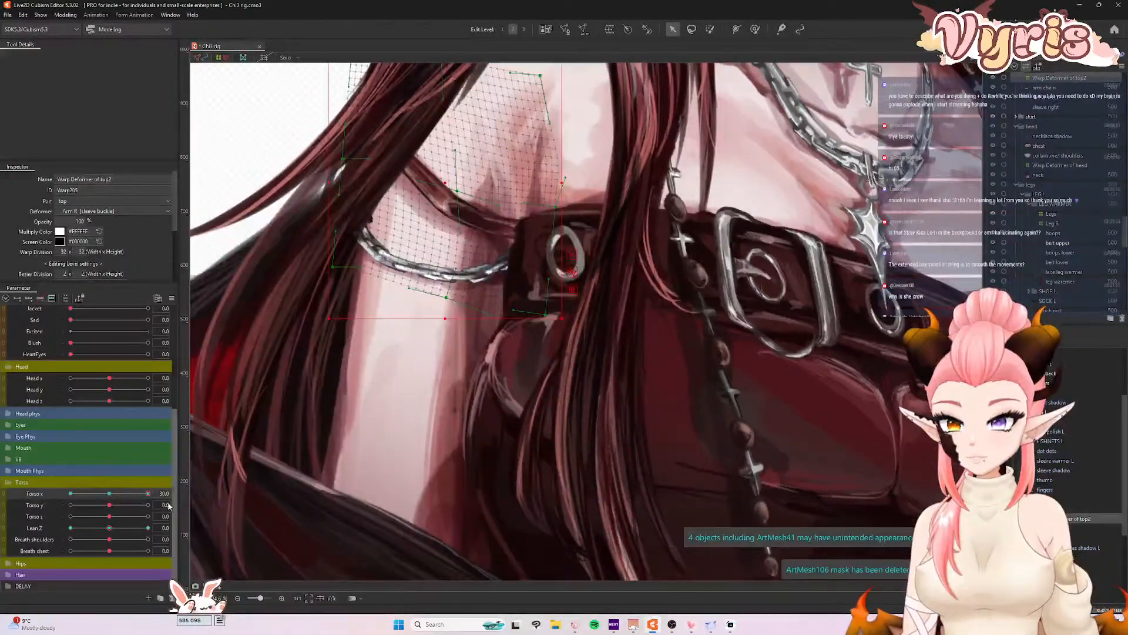
{"action": "left_click", "coordinate": [118, 497]}
- Select the long necklace's Necklace bottom deformer, key it to Lean Z at -10, 0 and 10, and set Lean Z to 10
{"action": "scroll", "coordinate": [482, 310], "scroll_direction": "down", "scroll_amount": 6}
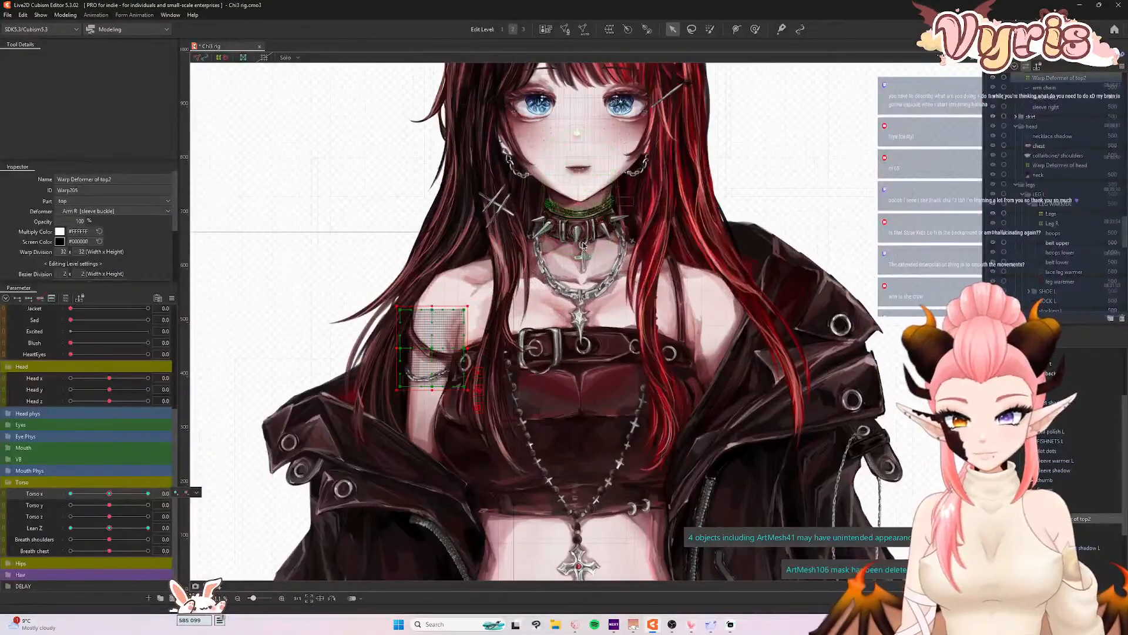
{"action": "scroll", "coordinate": [525, 372], "scroll_direction": "up", "scroll_amount": 3}
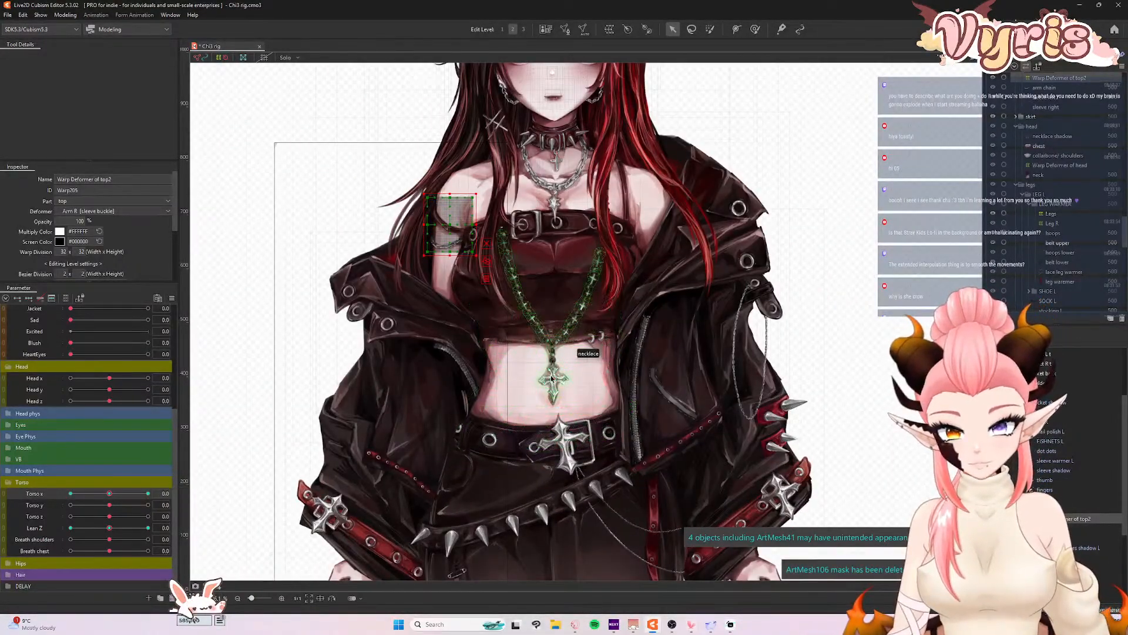
{"action": "left_click", "coordinate": [551, 377]}
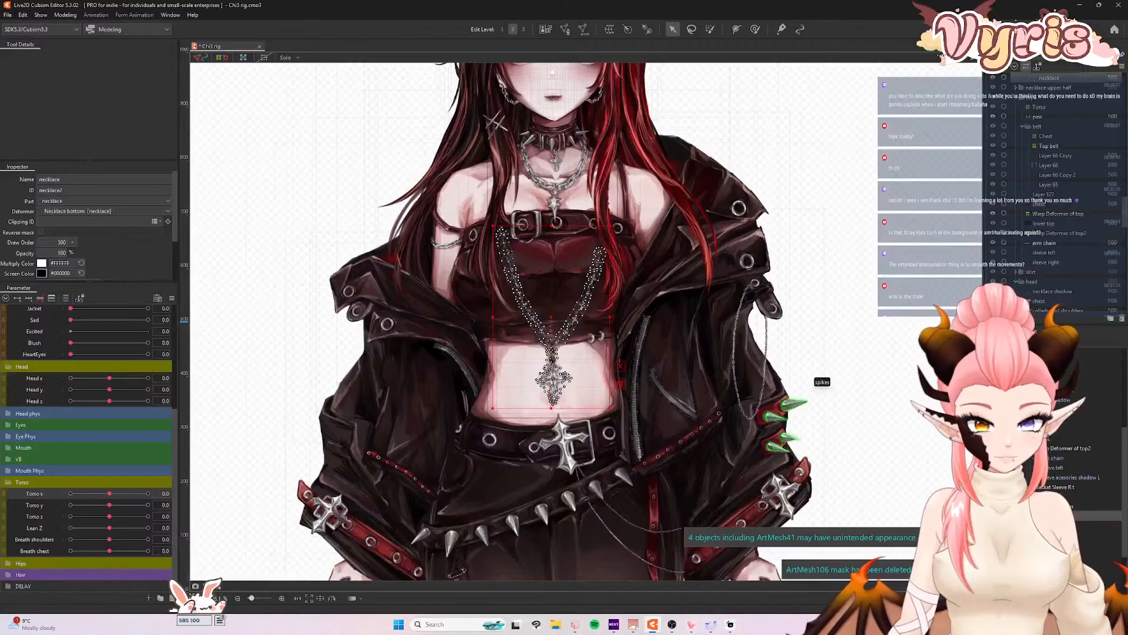
{"action": "left_click", "coordinate": [1067, 506]}
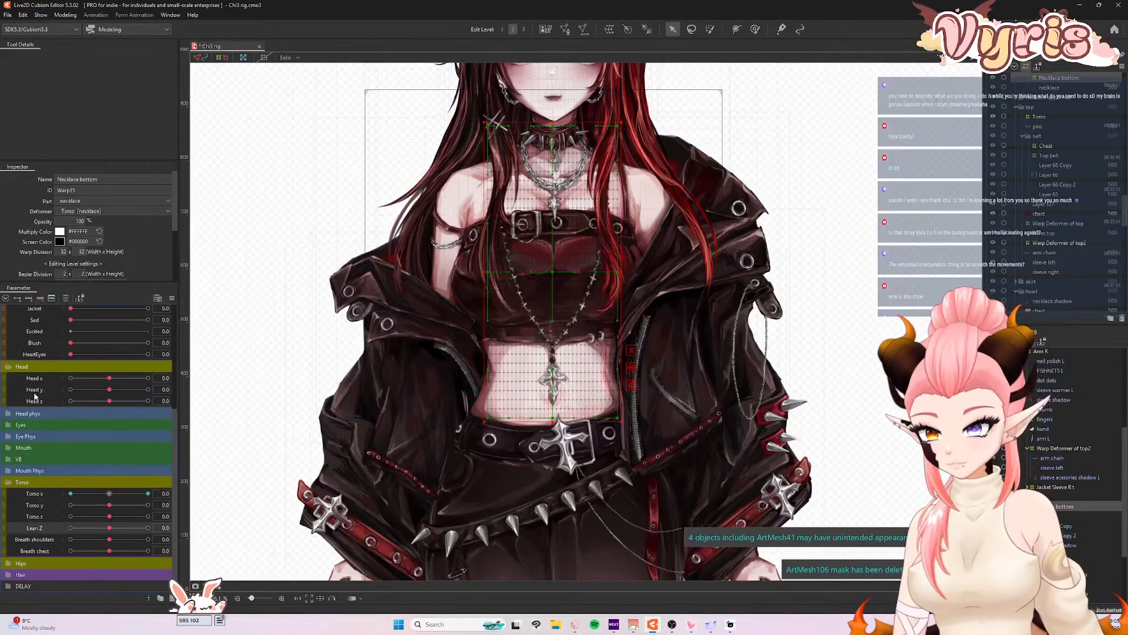
{"action": "left_click_drag", "start_coordinate": [113, 528], "coordinate": [196, 541]}
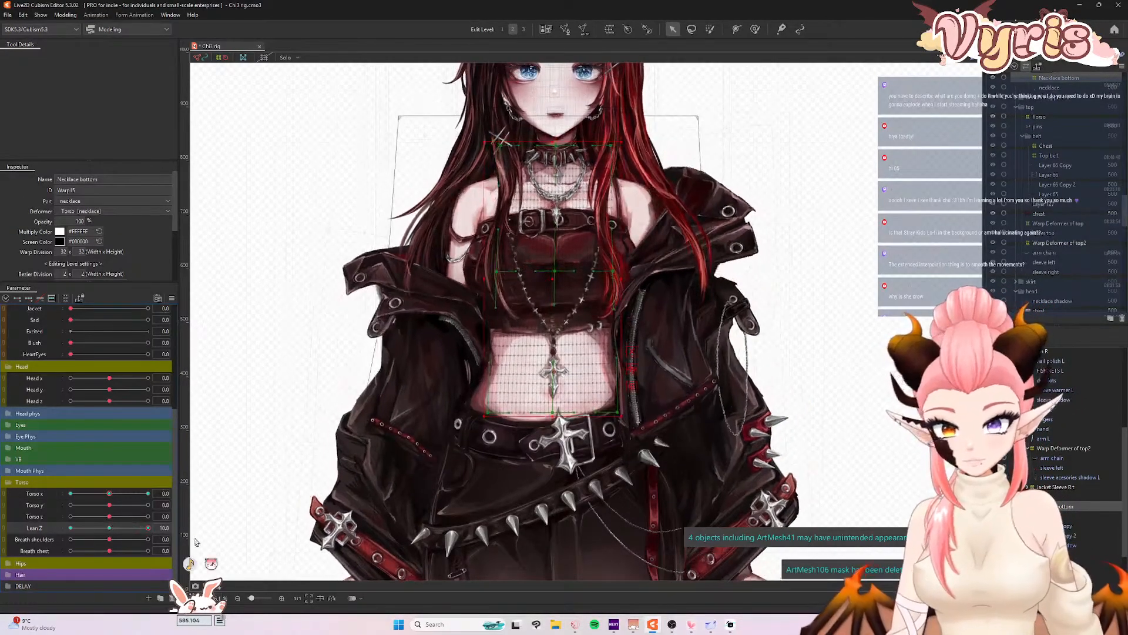
- Try to raise the lower part of the Necklace bottom deformer at Lean Z 10 using a soft brush selection
{"action": "left_click", "coordinate": [710, 30]}
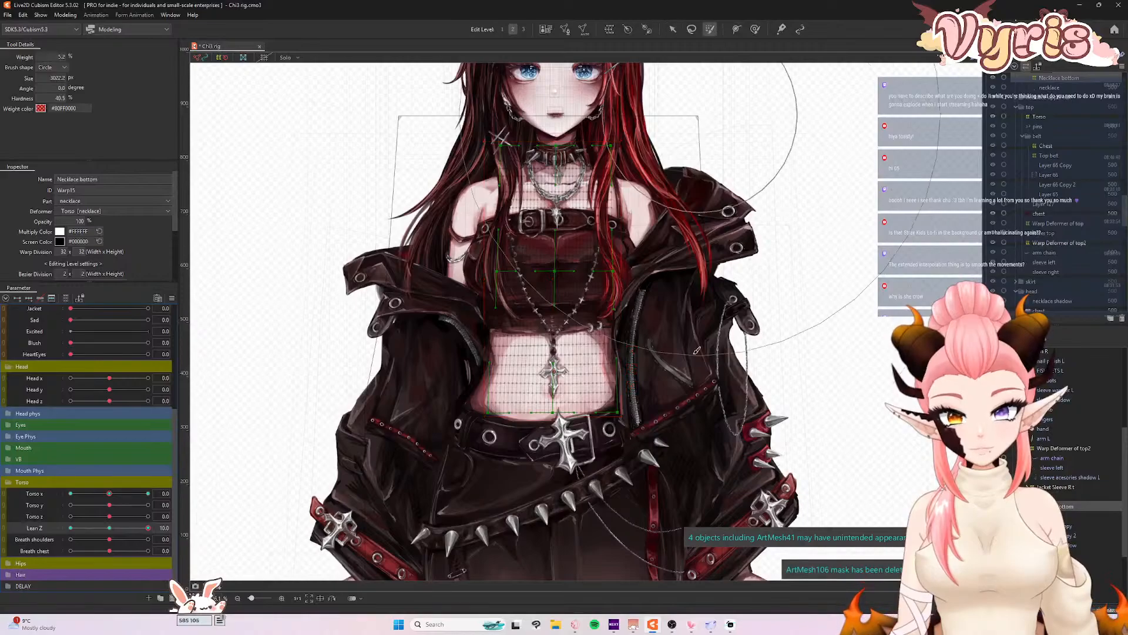
{"action": "left_click_drag", "start_coordinate": [631, 379], "coordinate": [583, 379]}
{"action": "mouse_move", "coordinate": [462, 466]}
{"action": "left_mouse_down"}
{"action": "mouse_move", "coordinate": [526, 486]}
{"action": "mouse_move", "coordinate": [589, 487]}
{"action": "mouse_move", "coordinate": [422, 474]}
{"action": "left_mouse_up"}
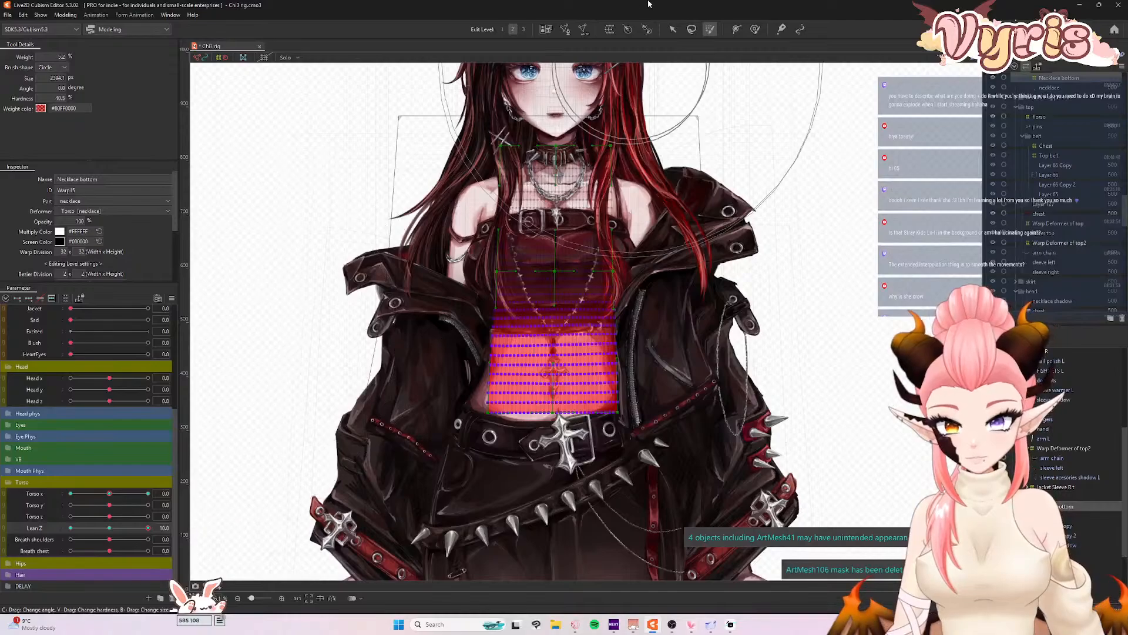
{"action": "left_click", "coordinate": [675, 30]}
{"action": "left_click_drag", "start_coordinate": [556, 414], "coordinate": [555, 398]}
{"action": "mouse_move", "coordinate": [140, 529]}
{"action": "left_mouse_down"}
{"action": "mouse_move", "coordinate": [108, 542]}
{"action": "mouse_move", "coordinate": [157, 532]}
{"action": "left_mouse_up"}
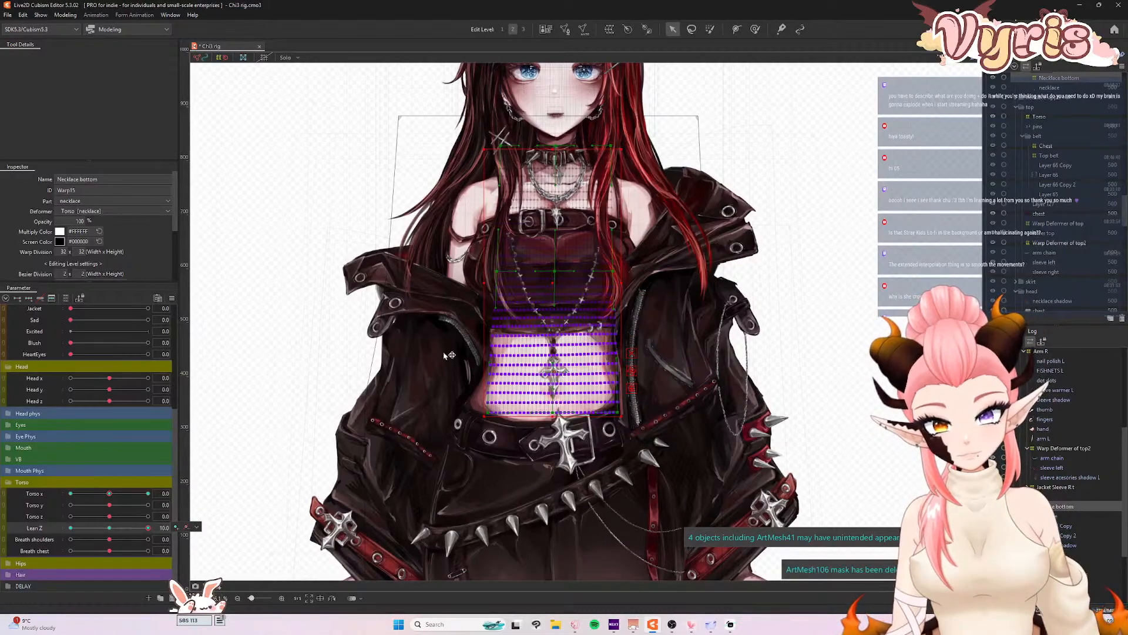
- Extend the soft brush selection up the Necklace bottom deformer at Lean Z 0 and raise its bottom edge at Lean Z 10
{"action": "left_click", "coordinate": [111, 529]}
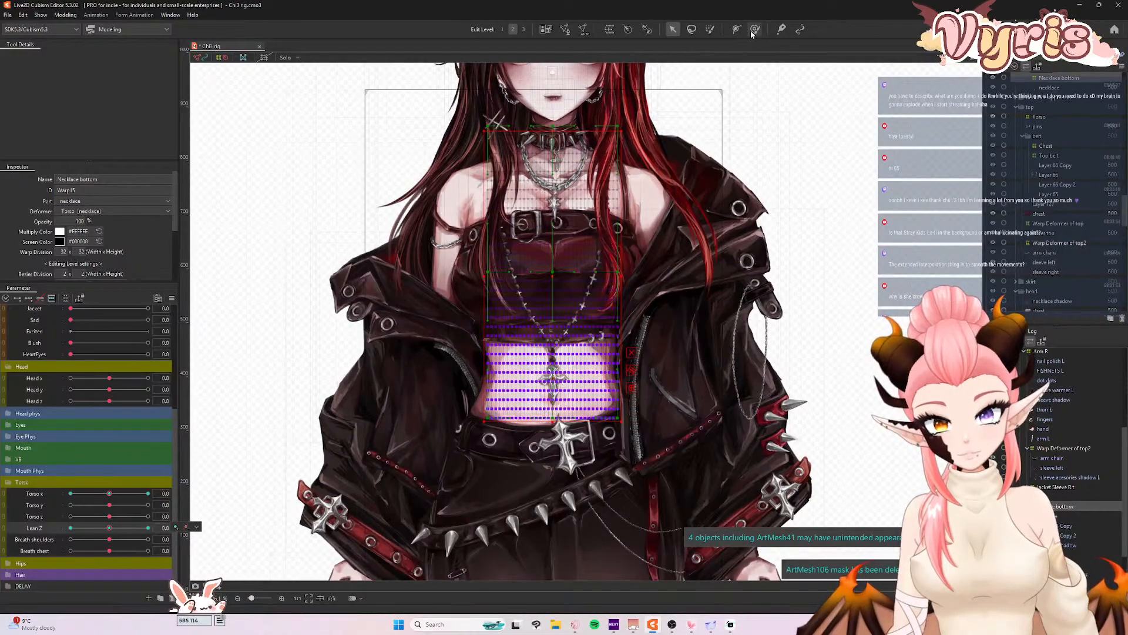
{"action": "left_click", "coordinate": [710, 29]}
{"action": "mouse_move", "coordinate": [587, 392]}
{"action": "left_mouse_down"}
{"action": "mouse_move", "coordinate": [792, 381]}
{"action": "mouse_move", "coordinate": [314, 358]}
{"action": "mouse_move", "coordinate": [234, 321]}
{"action": "mouse_move", "coordinate": [845, 309]}
{"action": "left_mouse_up"}
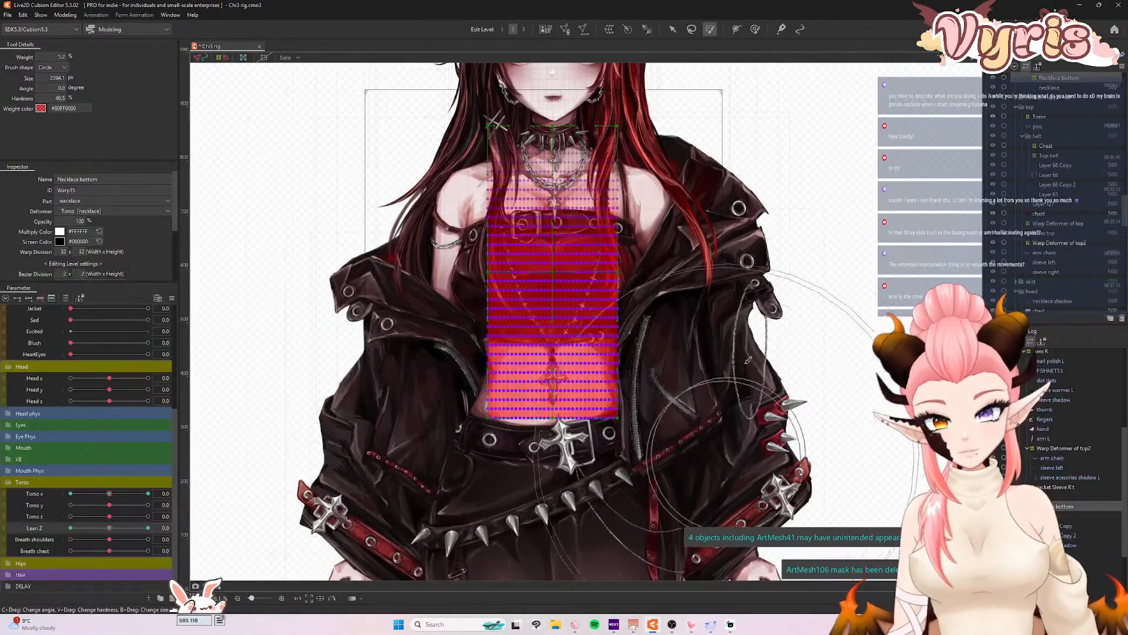
{"action": "left_click", "coordinate": [673, 29]}
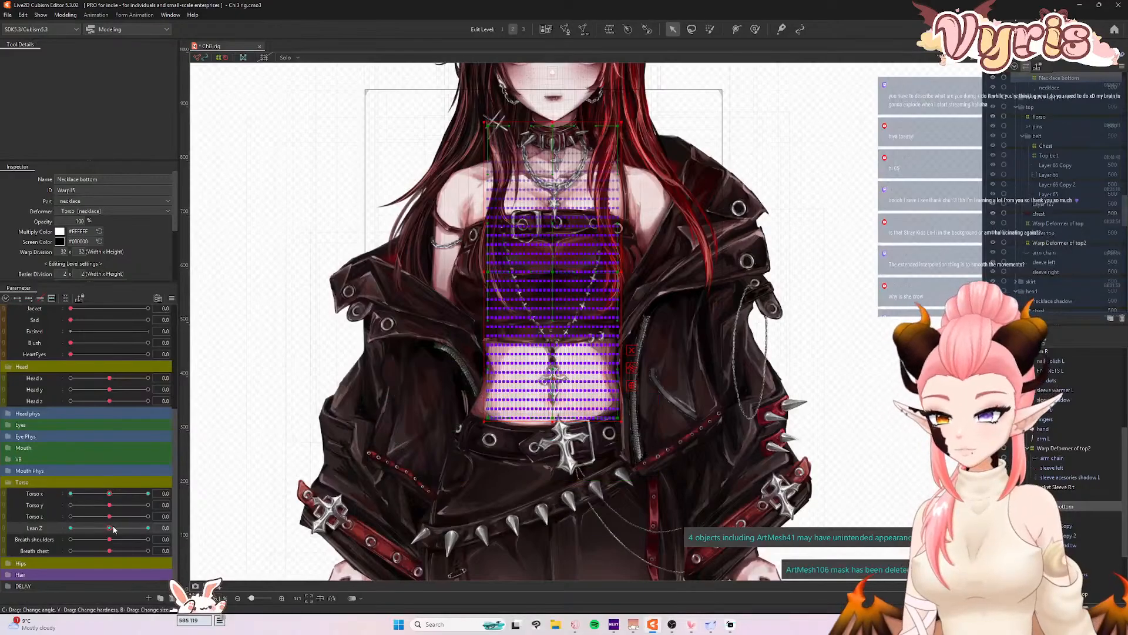
{"action": "left_click_drag", "start_coordinate": [110, 527], "coordinate": [148, 527]}
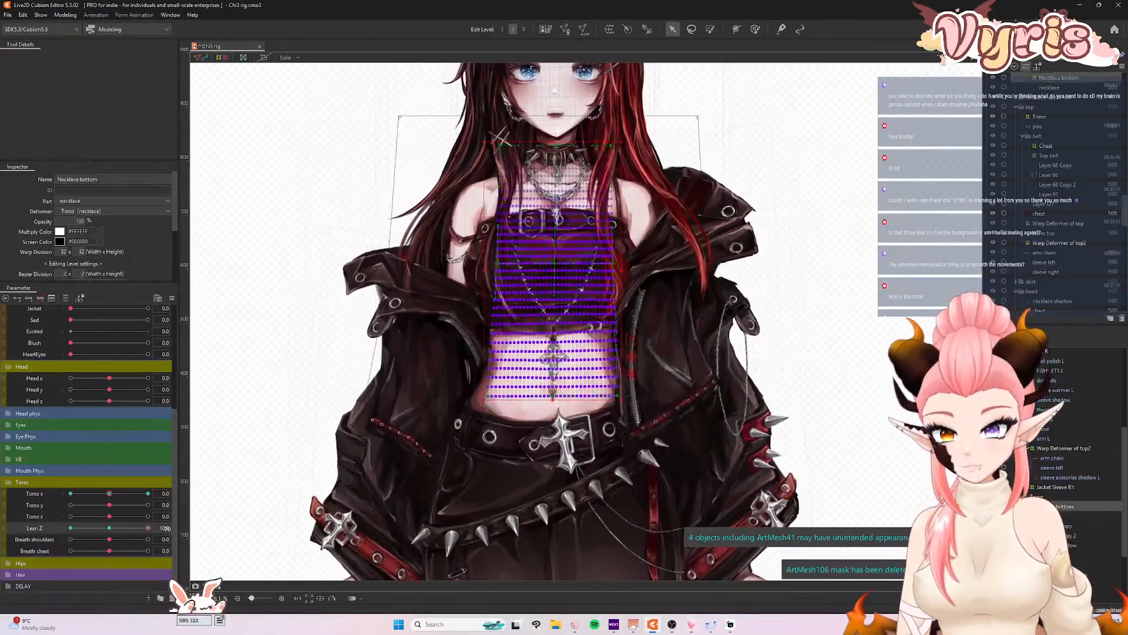
- Stretch the bottom edge of the Necklace bottom deformer downward over the belt at Lean Z -10
{"action": "left_click_drag", "start_coordinate": [148, 528], "coordinate": [68, 538]}
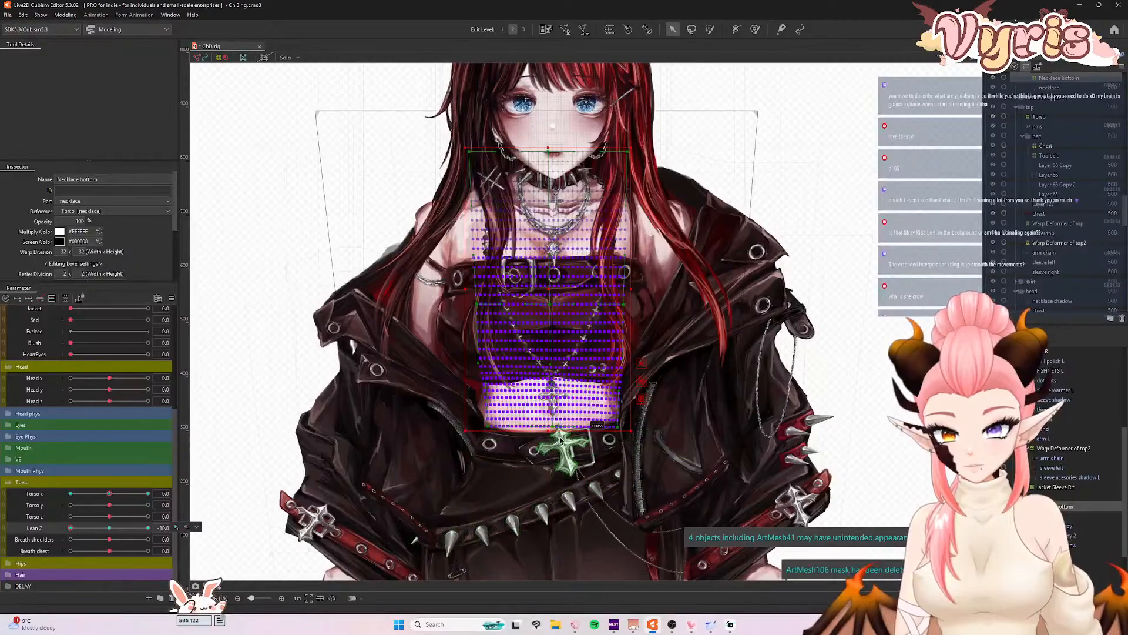
{"action": "left_click_drag", "start_coordinate": [548, 431], "coordinate": [546, 463]}
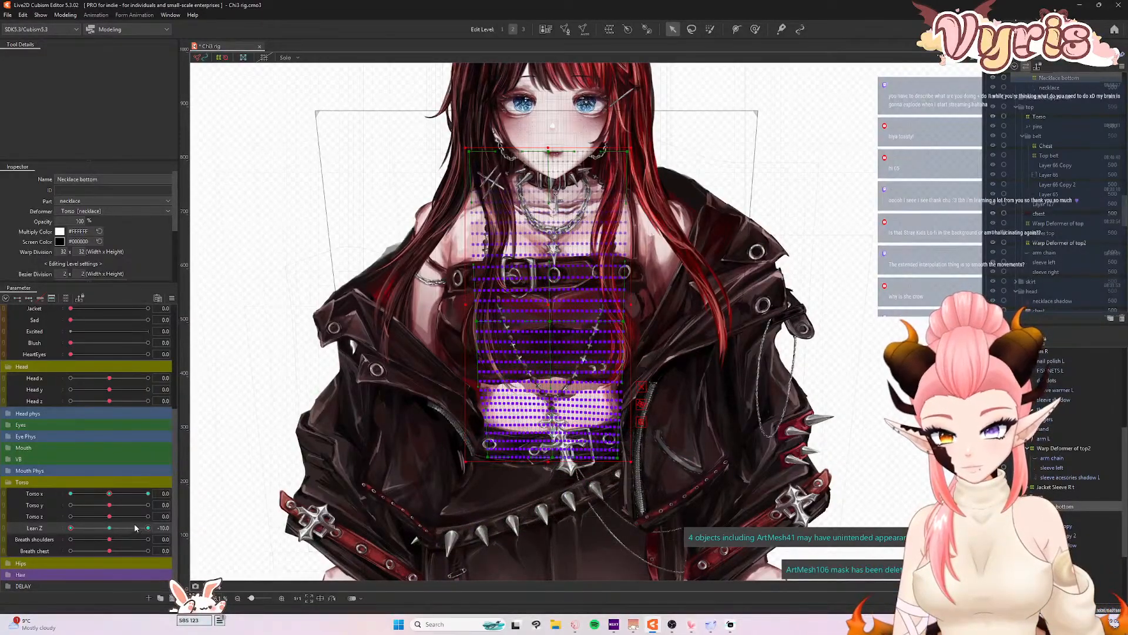
{"action": "left_click_drag", "start_coordinate": [83, 528], "coordinate": [59, 543]}
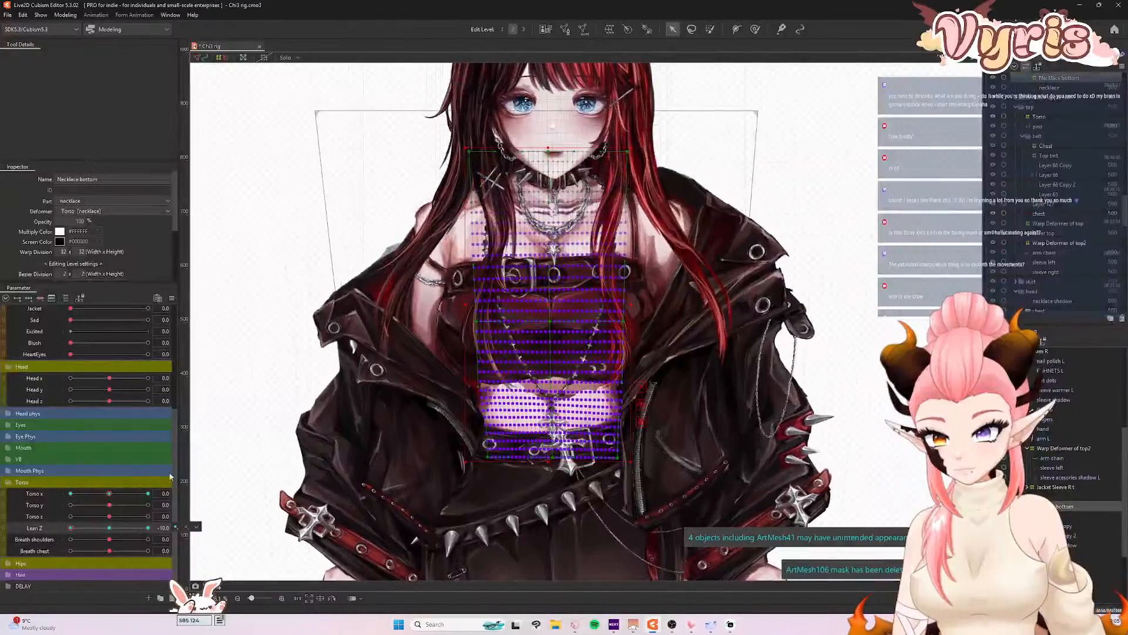
- Examine the necklace mesh and its cross pendant against the belt at Lean Z -10, 0 and 10
{"action": "left_click", "coordinate": [756, 30]}
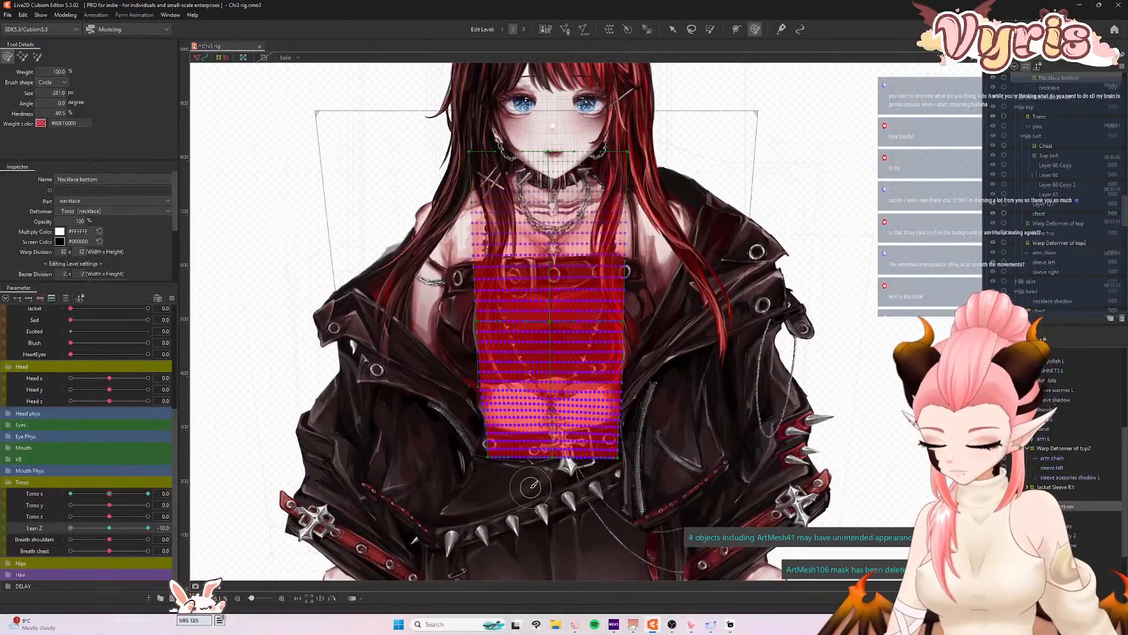
{"action": "left_click", "coordinate": [1058, 516]}
{"action": "scroll", "coordinate": [560, 419], "scroll_direction": "up", "scroll_amount": 2}
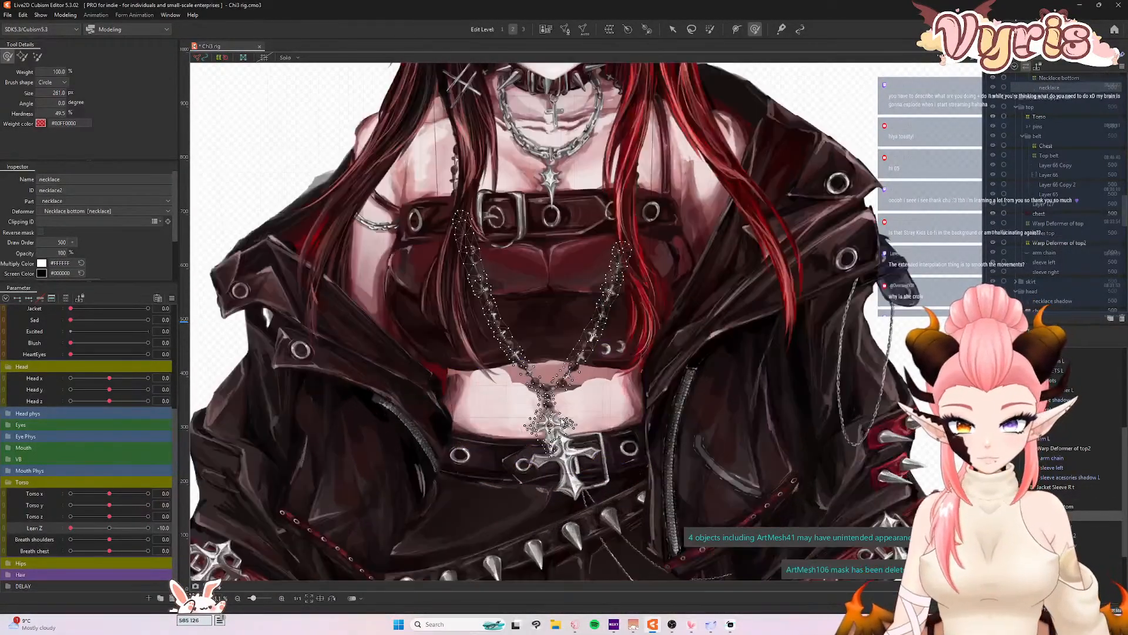
{"action": "scroll", "coordinate": [562, 422], "scroll_direction": "up", "scroll_amount": 3}
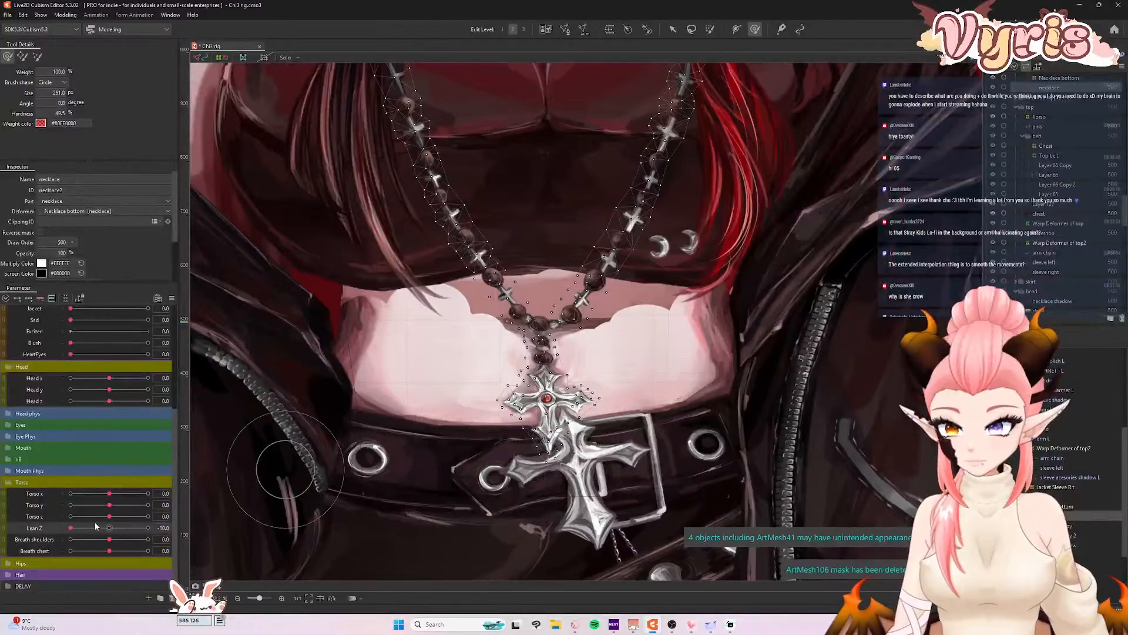
{"action": "left_click_drag", "start_coordinate": [96, 526], "coordinate": [119, 521]}
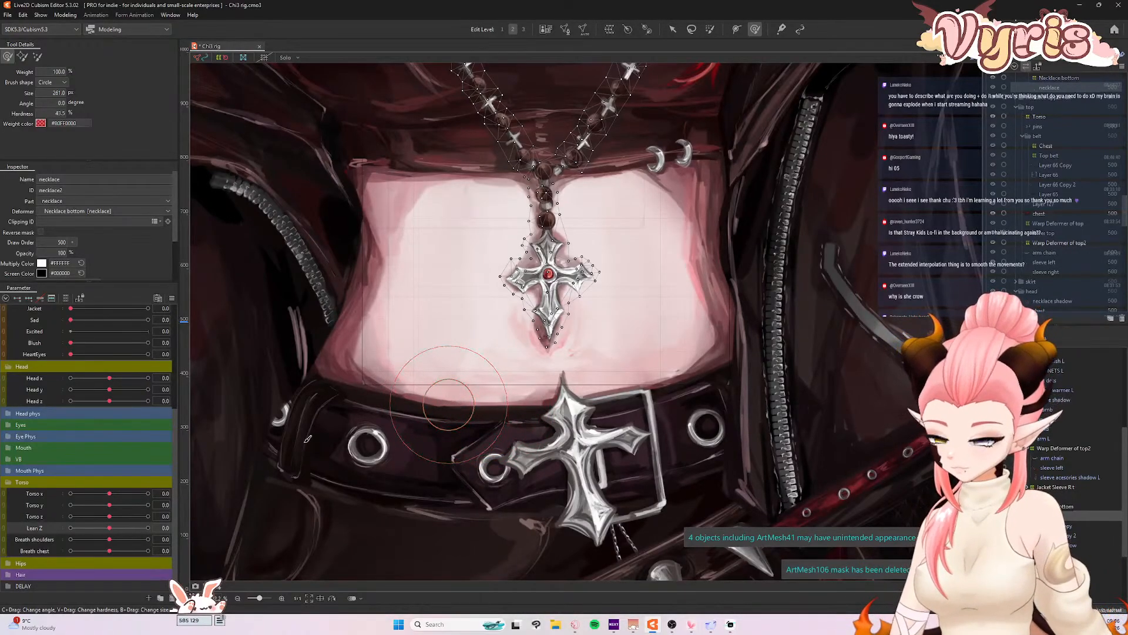
{"action": "left_click_drag", "start_coordinate": [111, 528], "coordinate": [149, 528]}
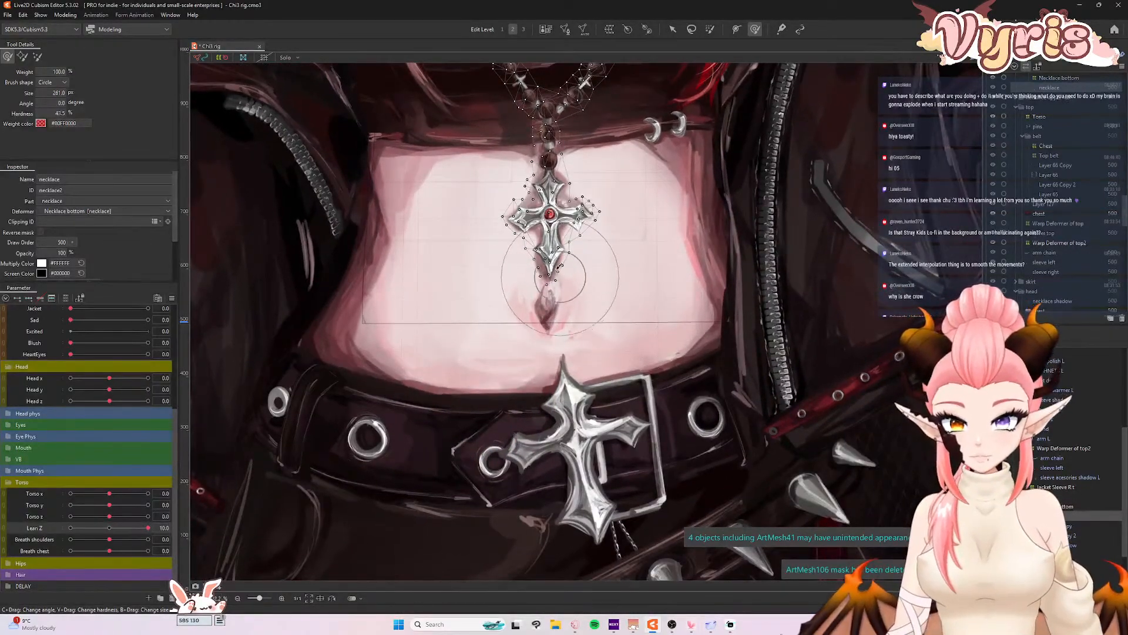
- Brush the lower edge of the Necklace bottom deformer downward at Lean Z -10 with a 608.4 px deform brush
{"action": "left_click", "coordinate": [1068, 505]}
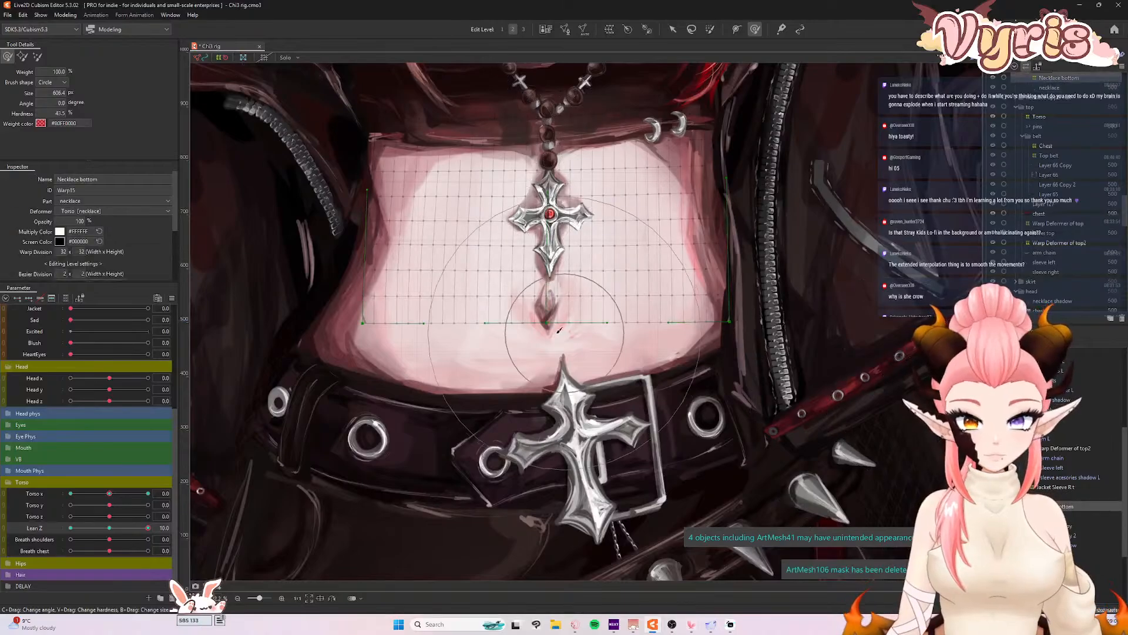
{"action": "left_click_drag", "start_coordinate": [141, 531], "coordinate": [71, 528]}
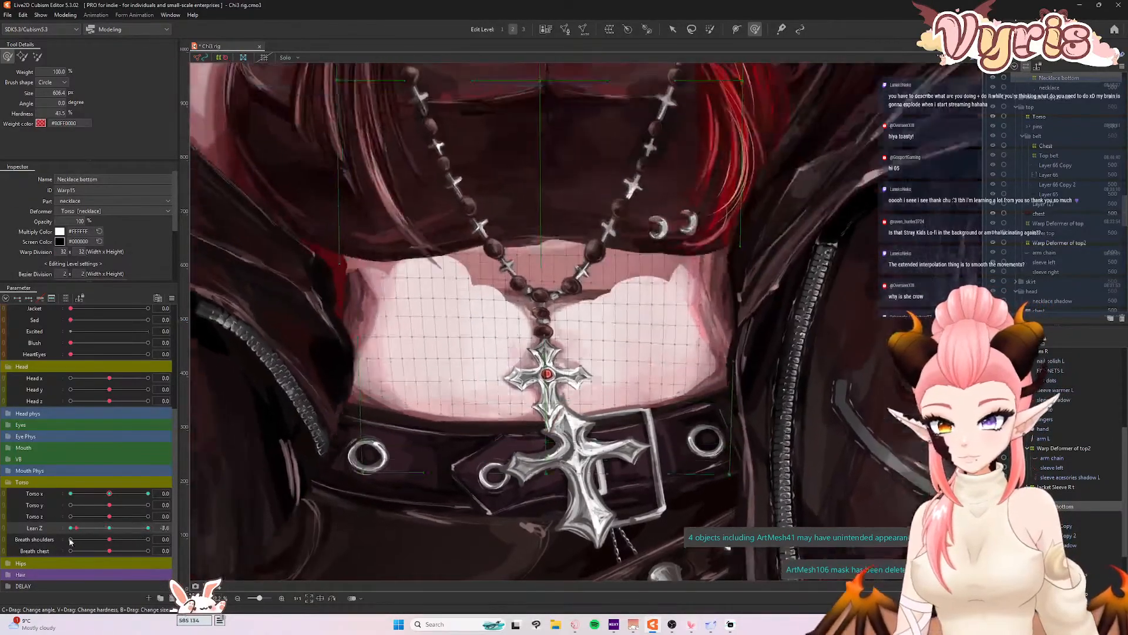
{"action": "mouse_move", "coordinate": [558, 516]}
{"action": "left_mouse_down"}
{"action": "mouse_move", "coordinate": [544, 487]}
{"action": "mouse_move", "coordinate": [553, 483]}
{"action": "mouse_move", "coordinate": [554, 511]}
{"action": "left_mouse_up"}
{"action": "left_click_drag", "start_coordinate": [626, 481], "coordinate": [485, 485]}
{"action": "left_click_drag", "start_coordinate": [541, 520], "coordinate": [541, 537]}
- Brush the Necklace bottom deformer slightly upward around the cross pendant at Lean Z 10, and return Lean Z to -10
{"action": "left_click_drag", "start_coordinate": [86, 531], "coordinate": [244, 511]}
{"action": "left_click_drag", "start_coordinate": [564, 315], "coordinate": [555, 294]}
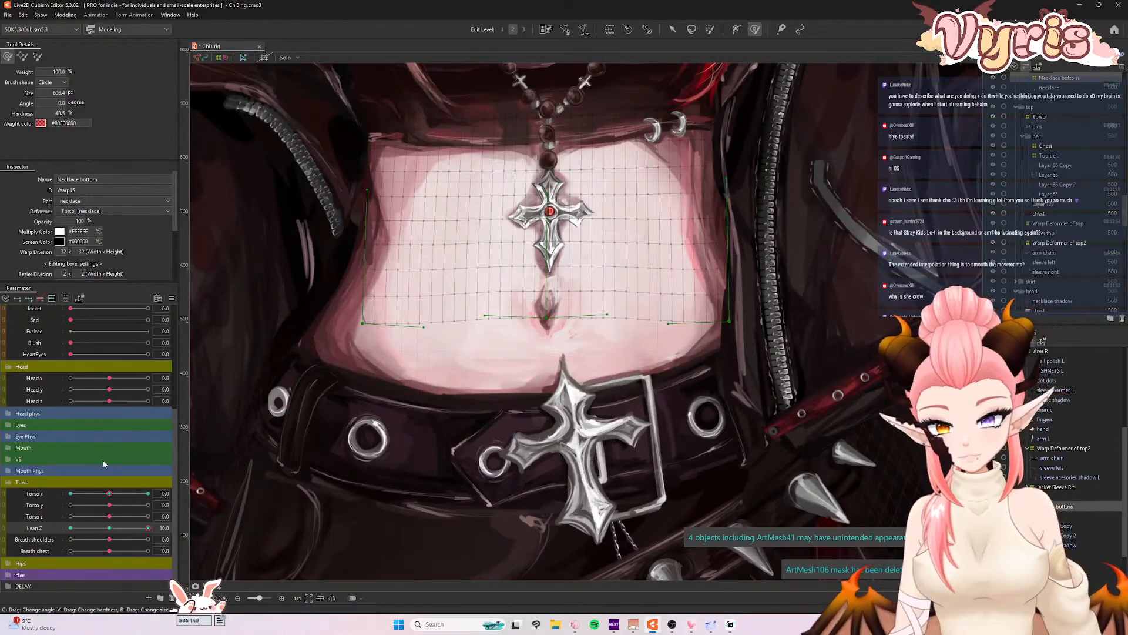
{"action": "left_click_drag", "start_coordinate": [144, 528], "coordinate": [68, 528]}
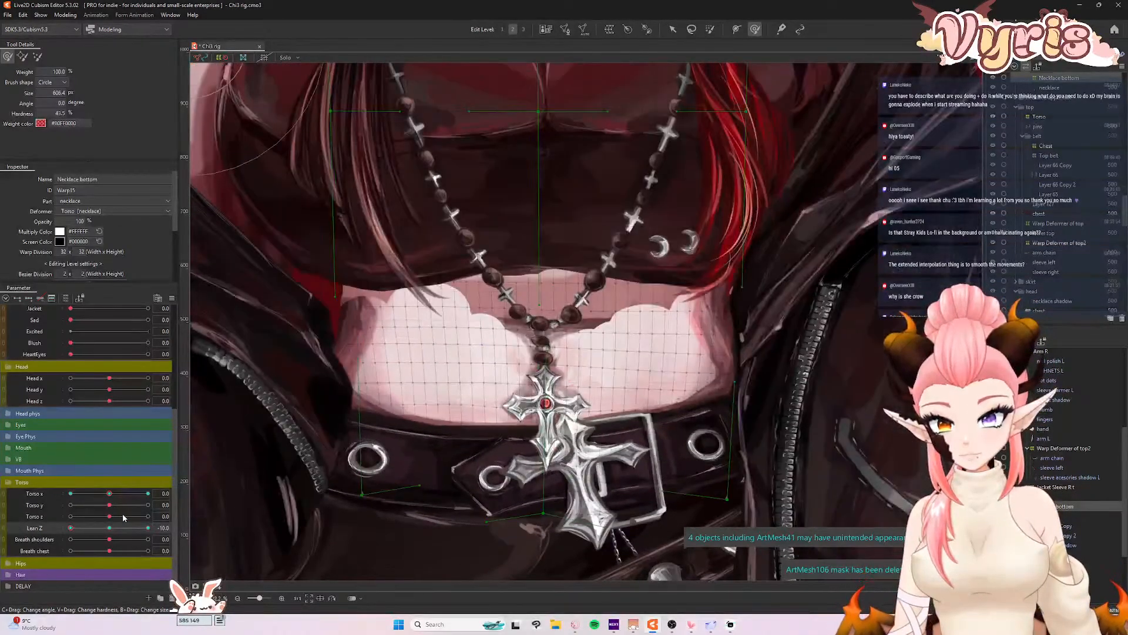
- Return Lean Z to 0 and synthesize the Necklace bottom deformer's corner forms for Torso x and Lean Z
{"action": "left_click", "coordinate": [109, 528]}
{"action": "key", "text": "ctrl+4"}
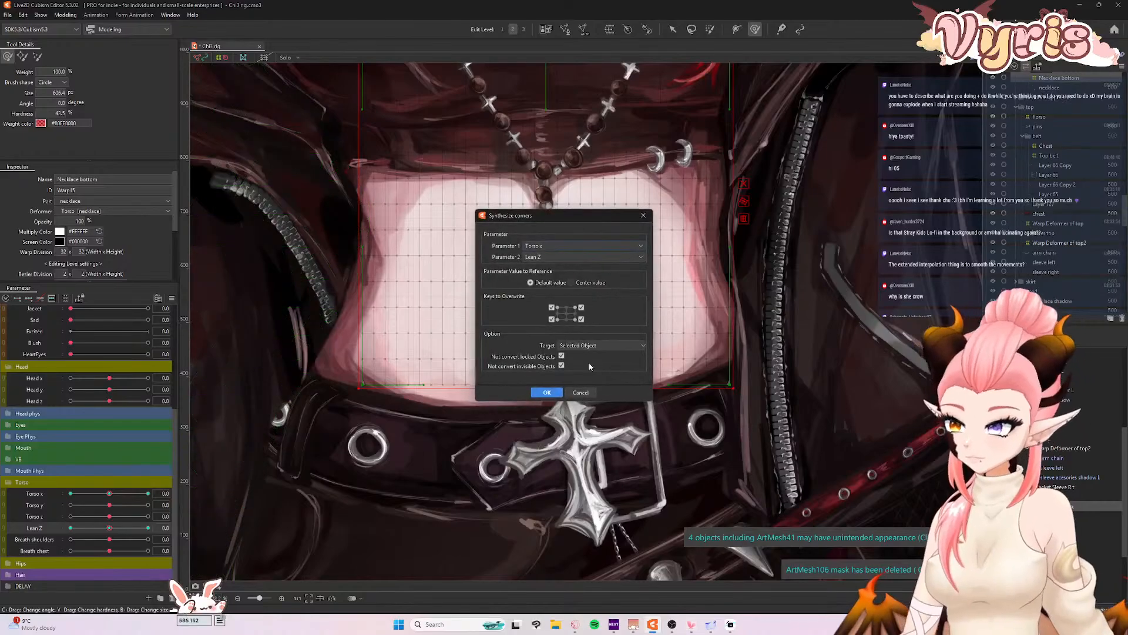
{"action": "left_click", "coordinate": [548, 393]}
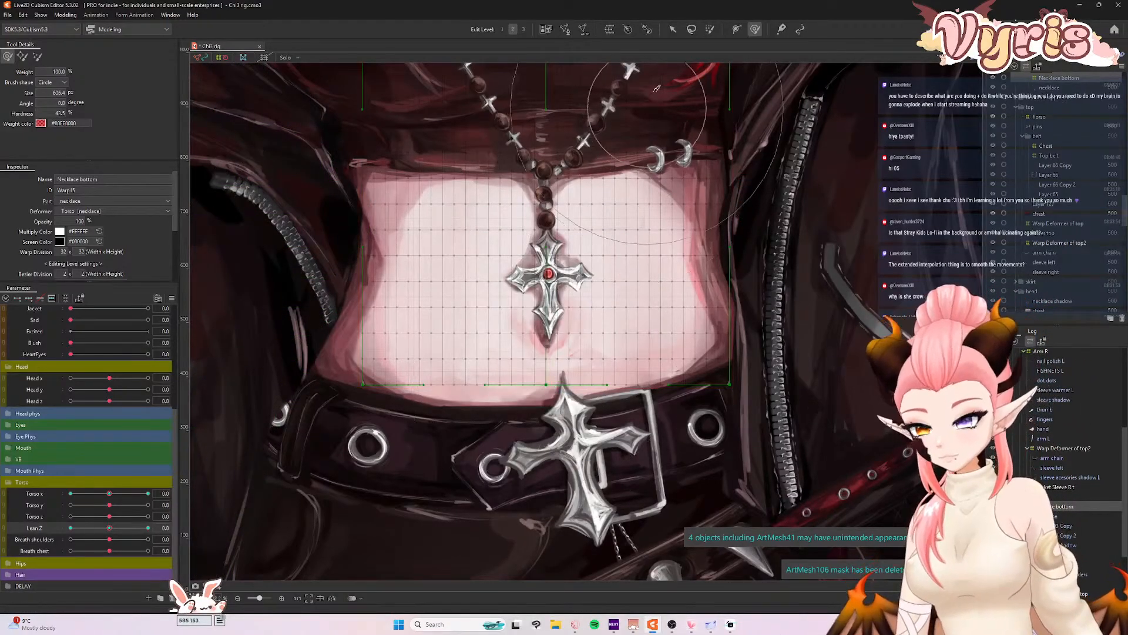
- Preview the full figure's motion in the physics settings with the Breath group shown
{"action": "scroll", "coordinate": [538, 280], "scroll_direction": "down", "scroll_amount": 7}
{"action": "scroll", "coordinate": [555, 150], "scroll_direction": "up", "scroll_amount": 2}
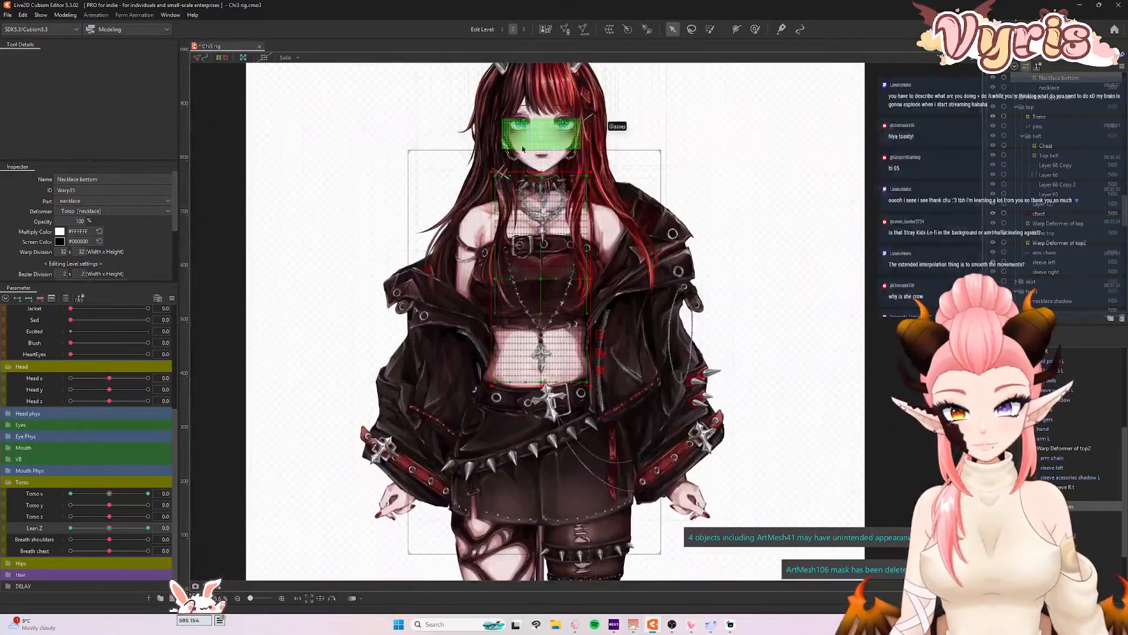
{"action": "left_click", "coordinate": [65, 14]}
{"action": "left_click", "coordinate": [88, 211]}
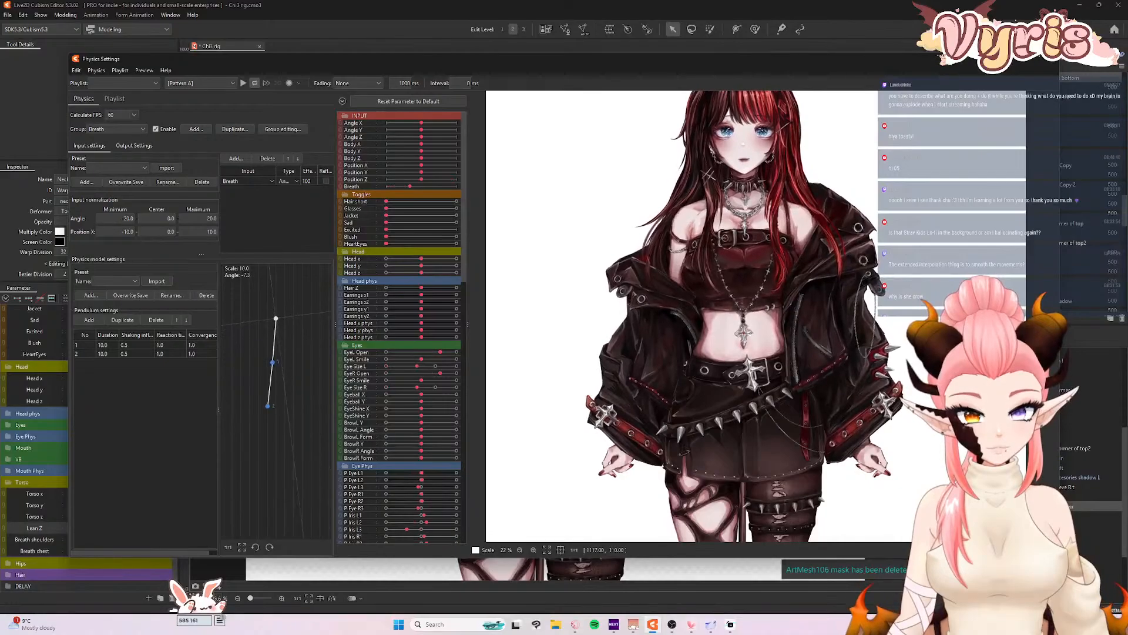
{"action": "left_click", "coordinate": [1049, 59]}
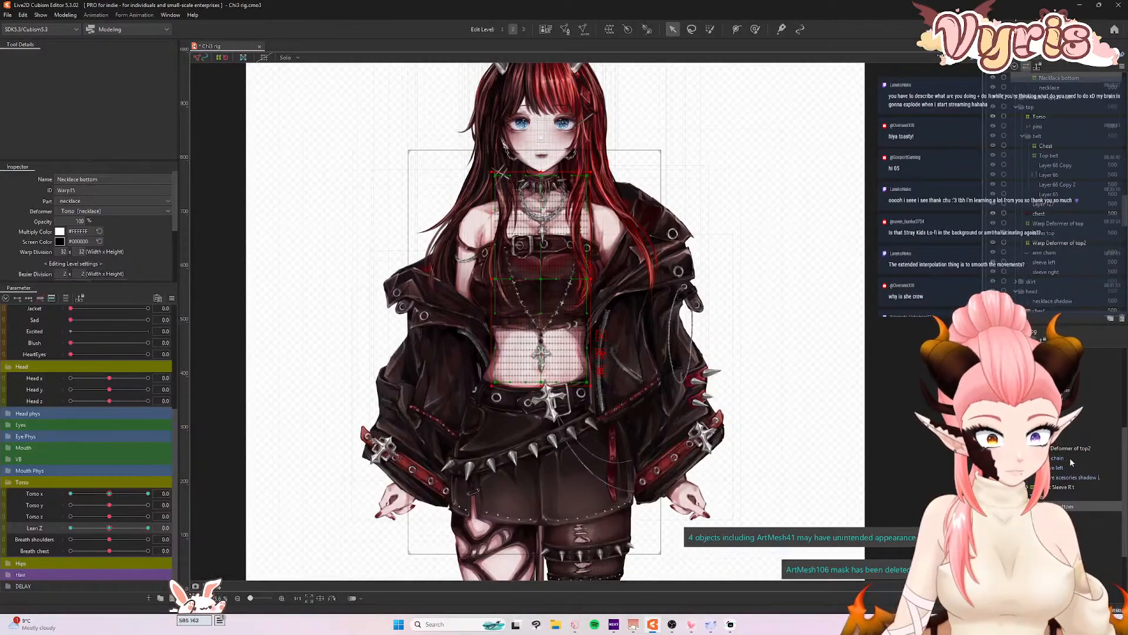
- Move the pins mesh within the top part so it sits between Warp Deformer of top and lower top
{"action": "scroll", "coordinate": [1071, 448], "scroll_direction": "down", "scroll_amount": 2}
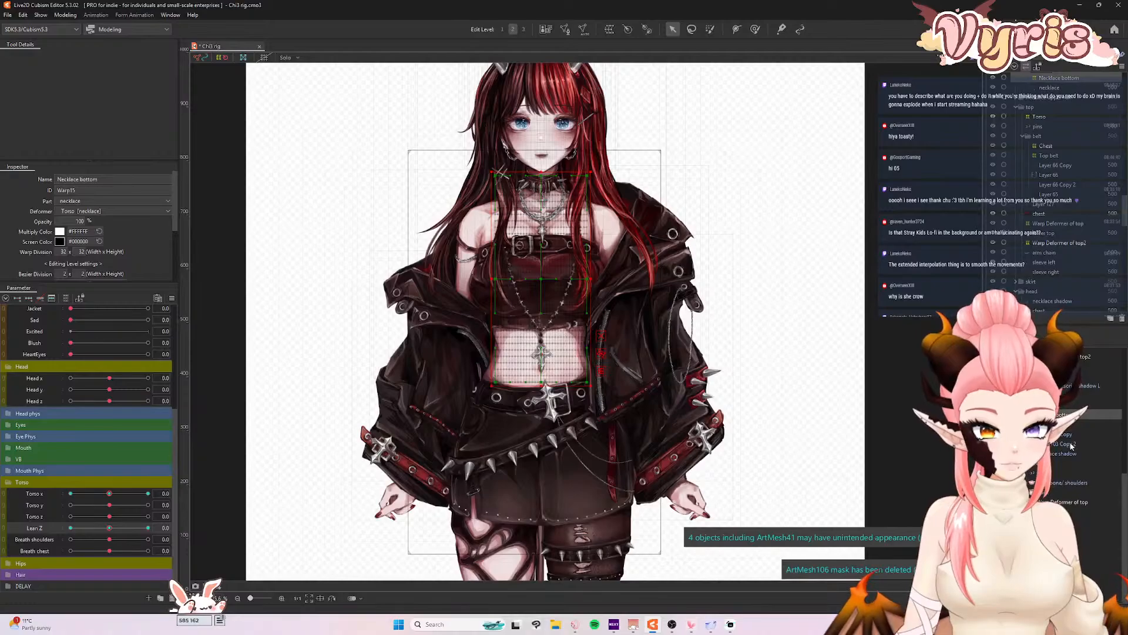
{"action": "left_click", "coordinate": [1056, 473]}
{"action": "scroll", "coordinate": [493, 367], "scroll_direction": "up", "scroll_amount": 4}
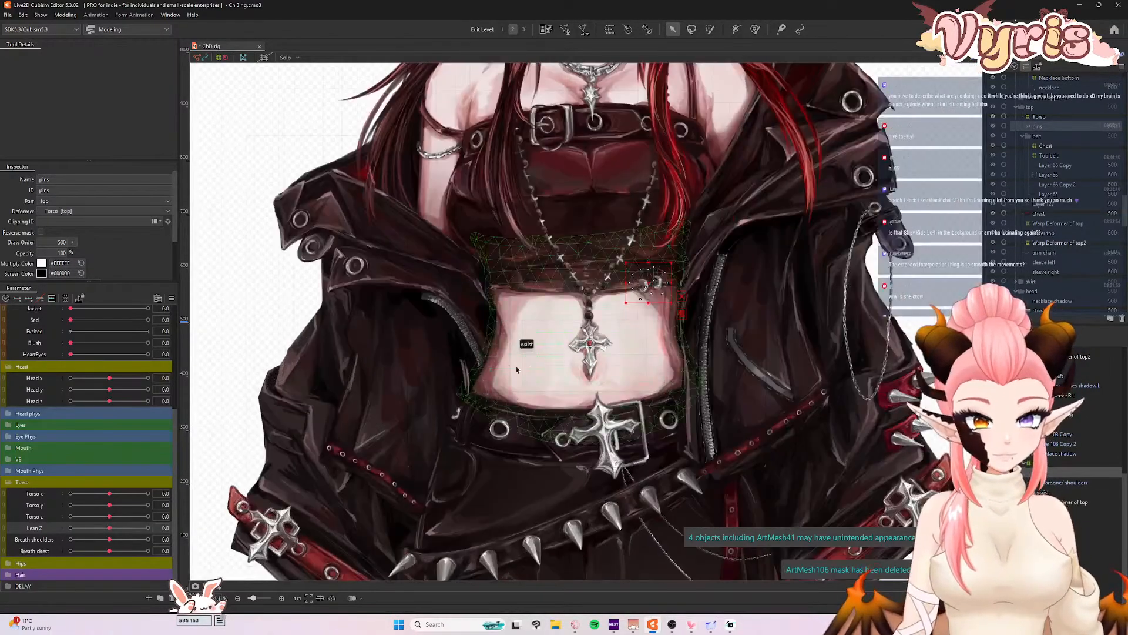
{"action": "left_click", "coordinate": [1021, 136]}
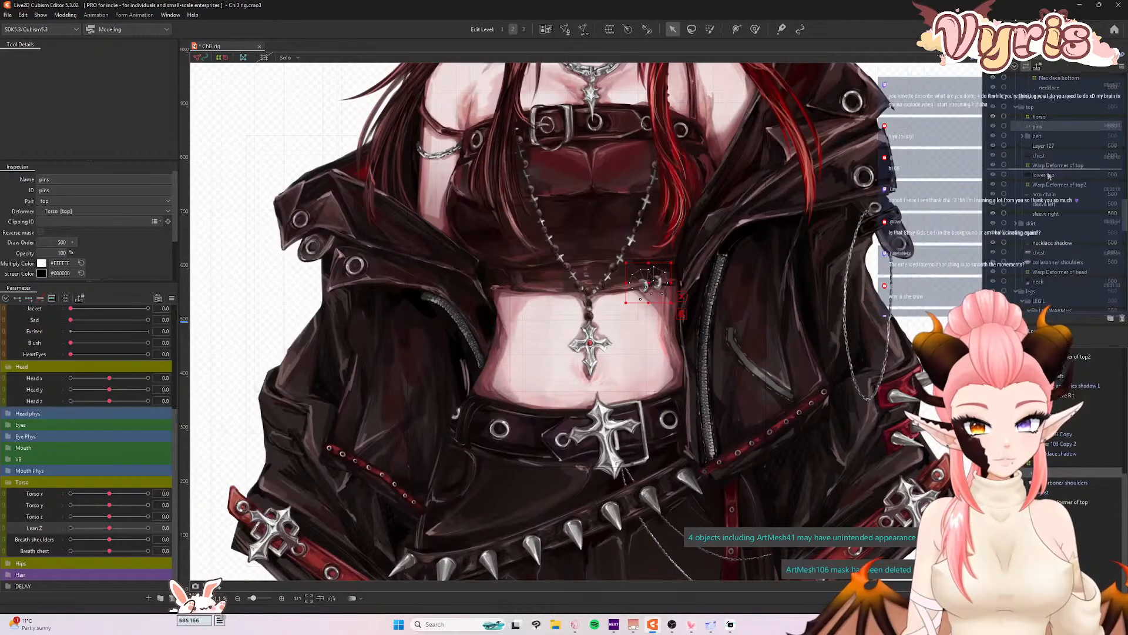
{"action": "left_click_drag", "start_coordinate": [1049, 176], "coordinate": [1050, 176]}
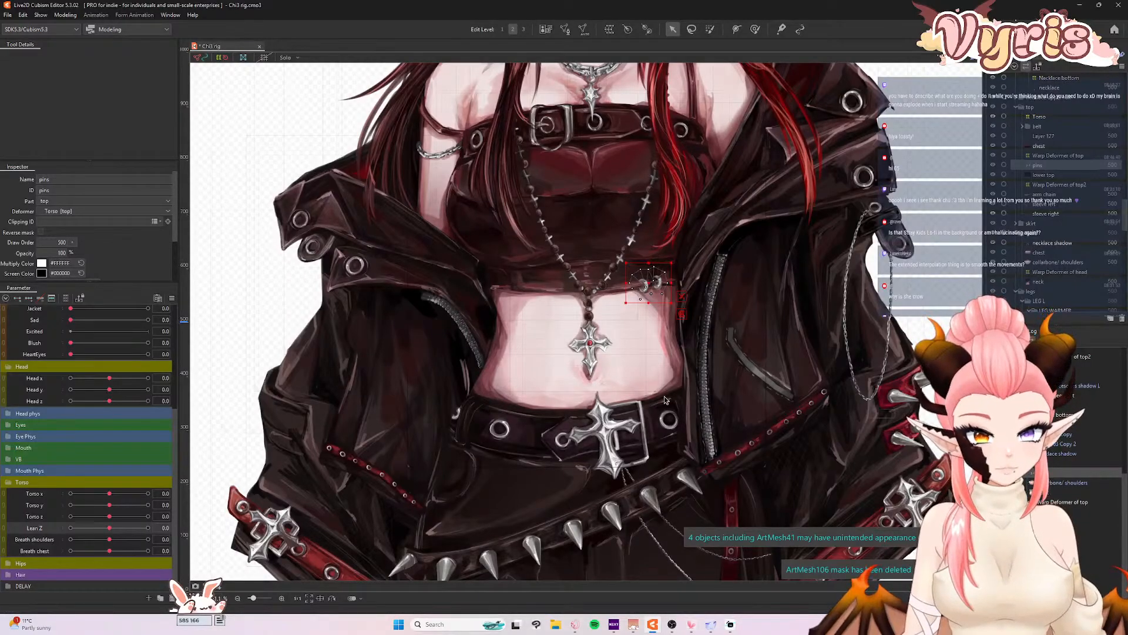
- Examine the top, pins, necklace and jacket in the physics preview, both close up and at full figure
{"action": "scroll", "coordinate": [512, 290], "scroll_direction": "down", "scroll_amount": 2}
{"action": "scroll", "coordinate": [525, 289], "scroll_direction": "up", "scroll_amount": 1}
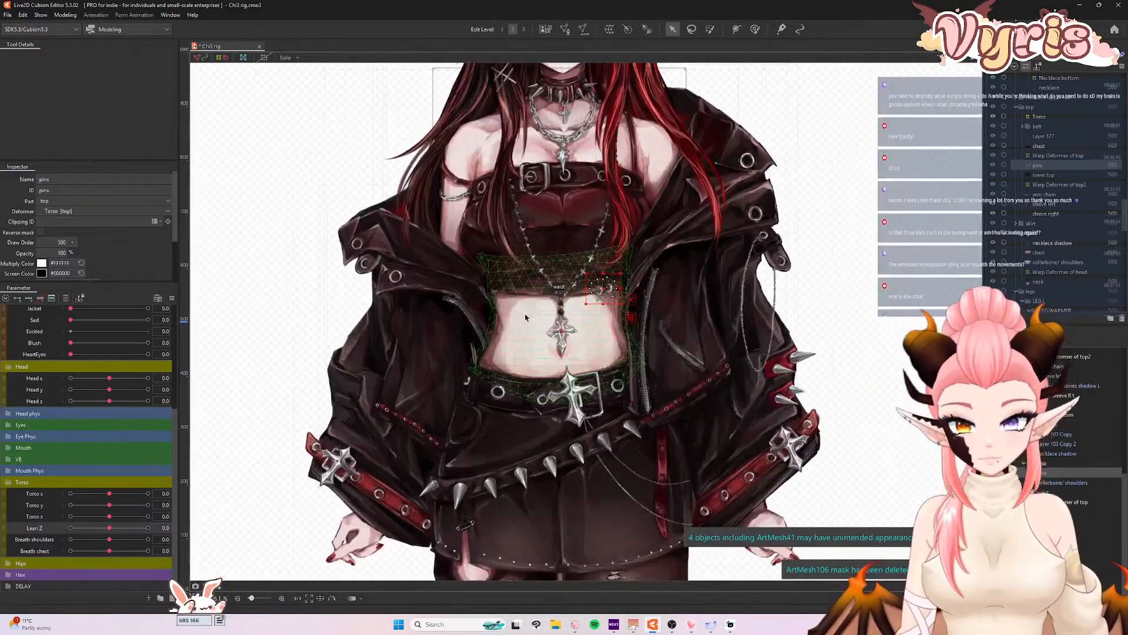
{"action": "left_click", "coordinate": [66, 14]}
{"action": "left_click", "coordinate": [82, 211]}
{"action": "scroll", "coordinate": [753, 86], "scroll_direction": "up", "scroll_amount": 5}
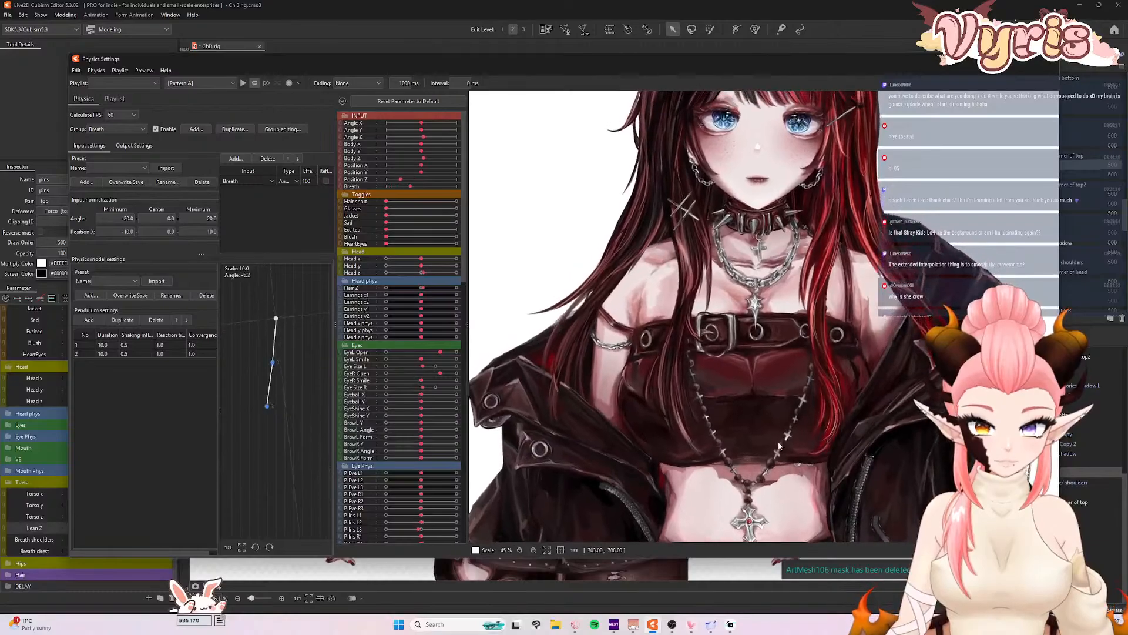
{"action": "scroll", "coordinate": [771, 498], "scroll_direction": "down", "scroll_amount": 5}
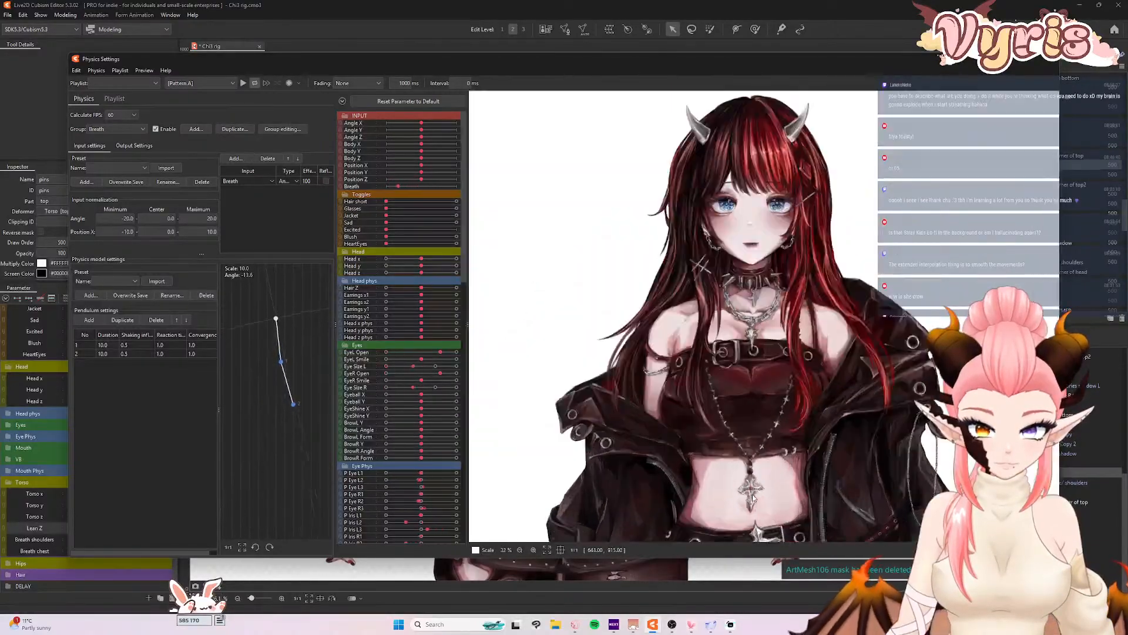
{"action": "scroll", "coordinate": [736, 397], "scroll_direction": "down", "scroll_amount": 2}
{"action": "scroll", "coordinate": [745, 256], "scroll_direction": "up", "scroll_amount": 5}
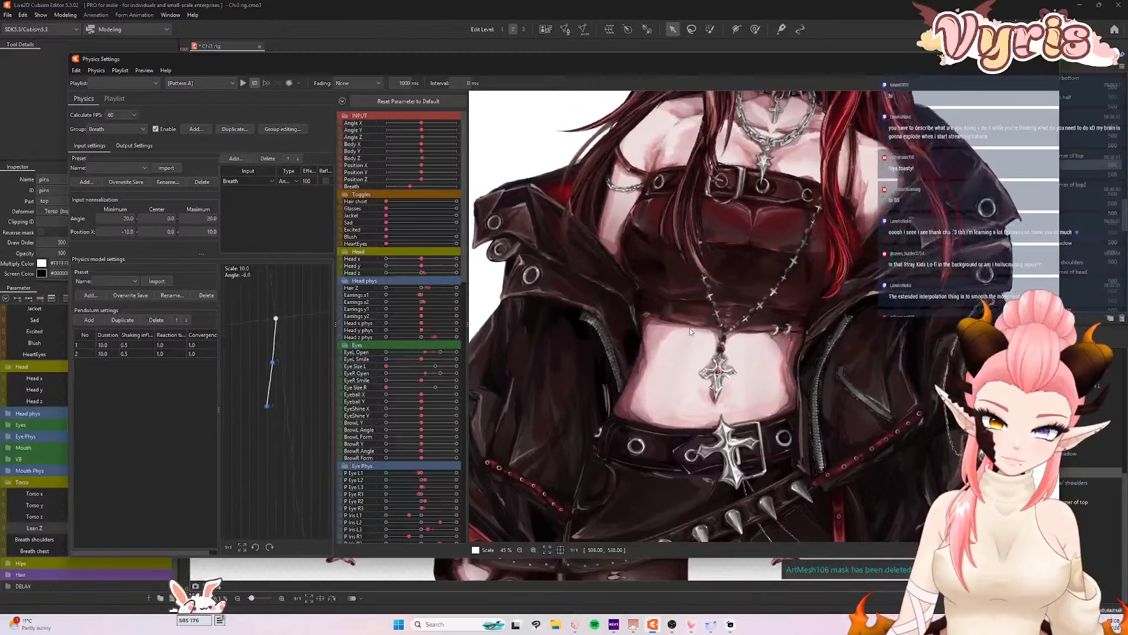
{"action": "scroll", "coordinate": [696, 320], "scroll_direction": "down", "scroll_amount": 3}
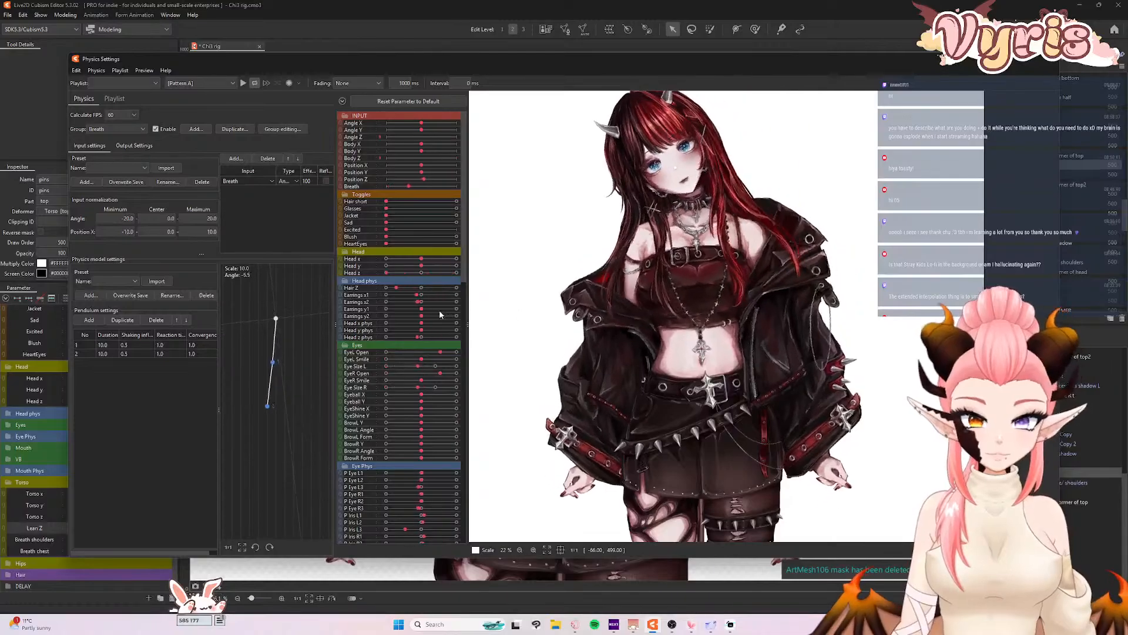
{"action": "left_click", "coordinate": [1049, 59]}
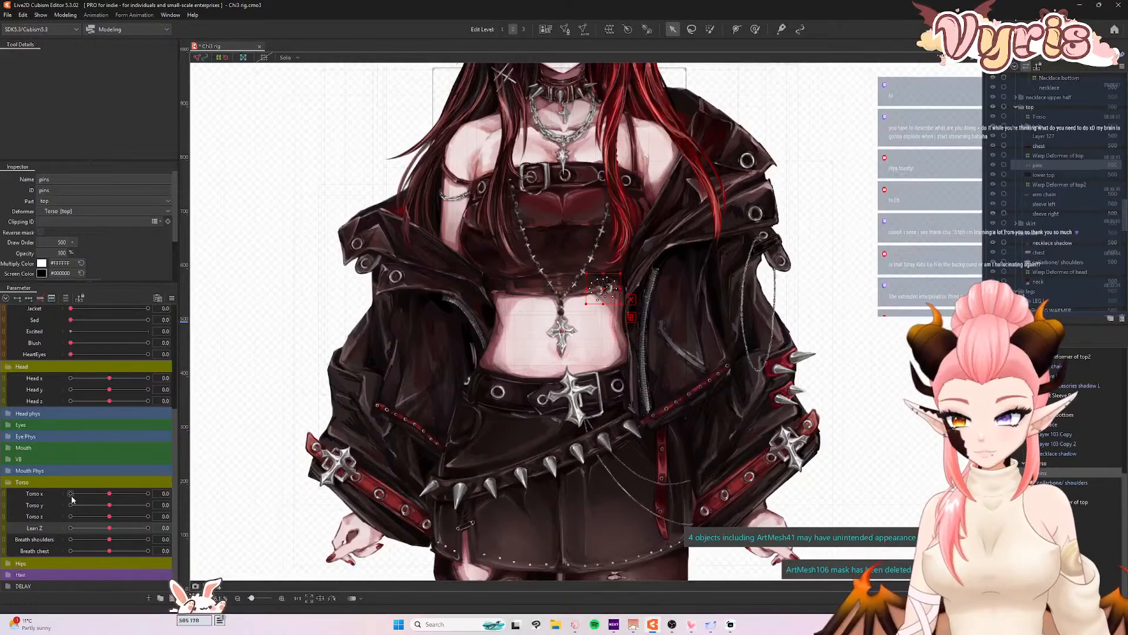
- Add three Torso z keys to the Jacket L deformer and brush its lower edge upward at Torso z -30
{"action": "left_click", "coordinate": [107, 517]}
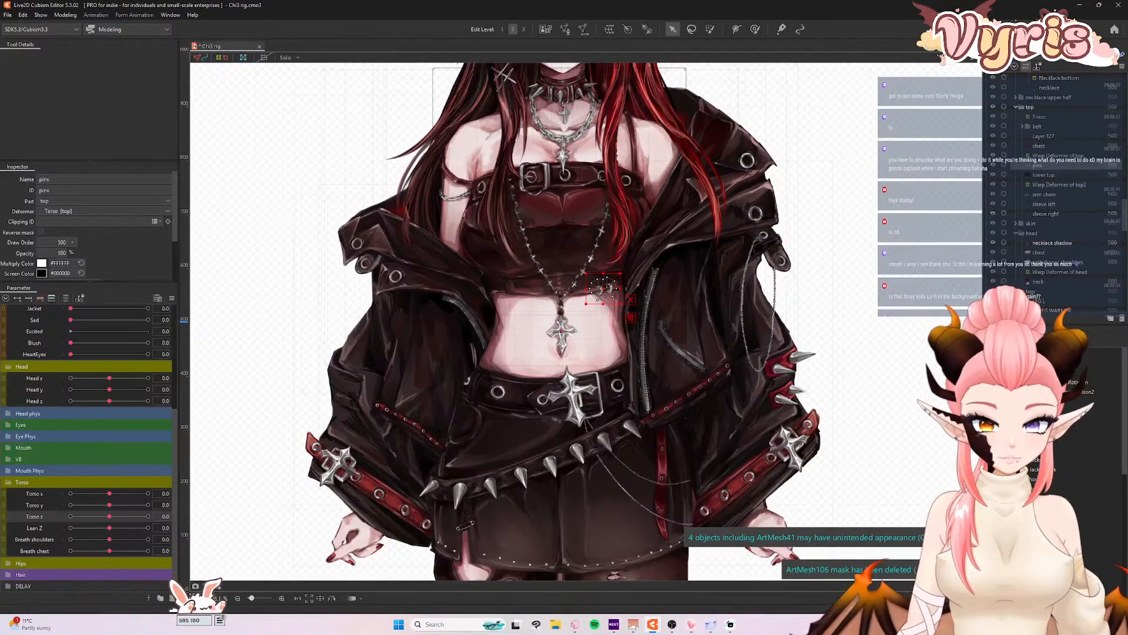
{"action": "left_click", "coordinate": [1042, 450]}
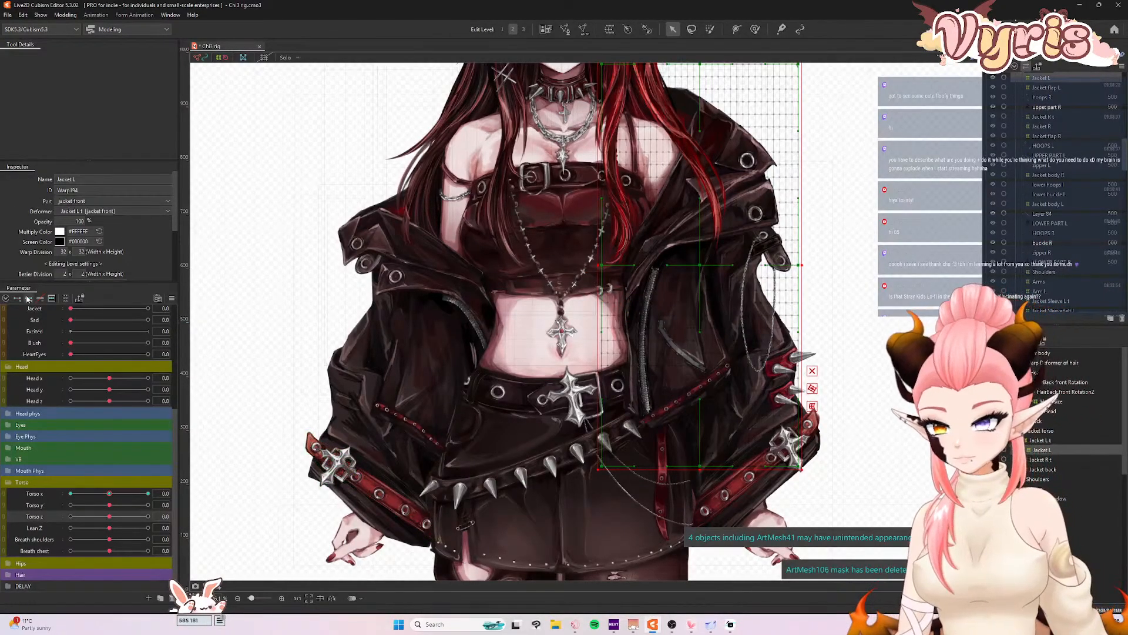
{"action": "left_click_drag", "start_coordinate": [109, 520], "coordinate": [48, 522]}
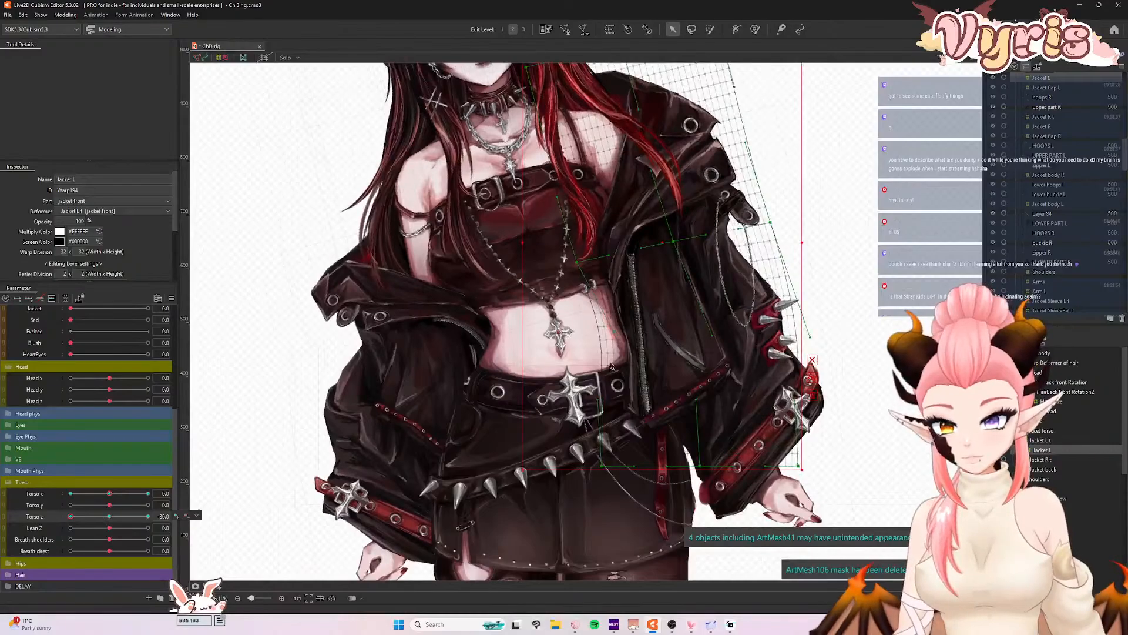
{"action": "left_click", "coordinate": [756, 29]}
{"action": "mouse_move", "coordinate": [652, 442]}
{"action": "left_mouse_down"}
{"action": "mouse_move", "coordinate": [772, 450]}
{"action": "mouse_move", "coordinate": [725, 437]}
{"action": "left_mouse_up"}
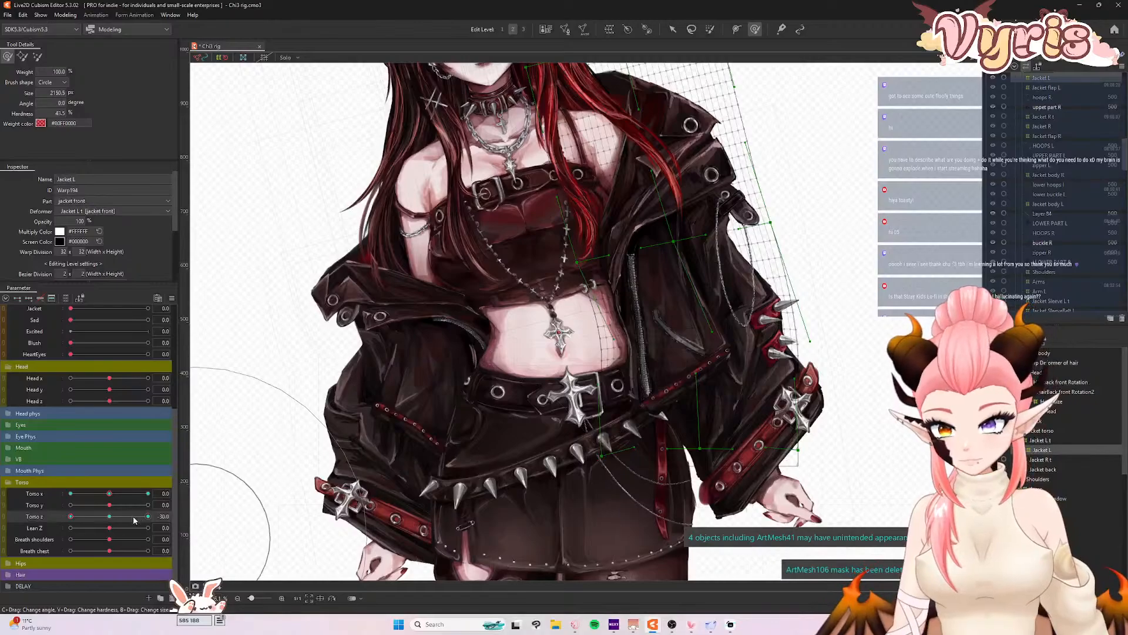
- Refine the lower half of the Jacket L deformer with a large deform brush at Torso z -30
{"action": "left_click_drag", "start_coordinate": [85, 517], "coordinate": [52, 516]}
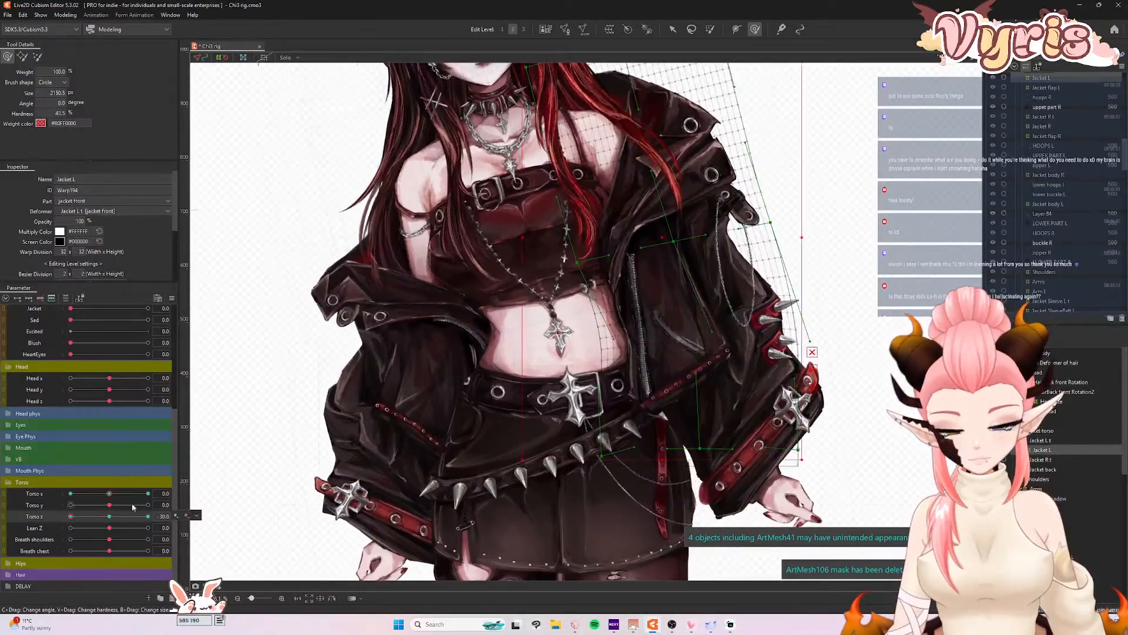
{"action": "left_click_drag", "start_coordinate": [675, 384], "coordinate": [683, 385]}
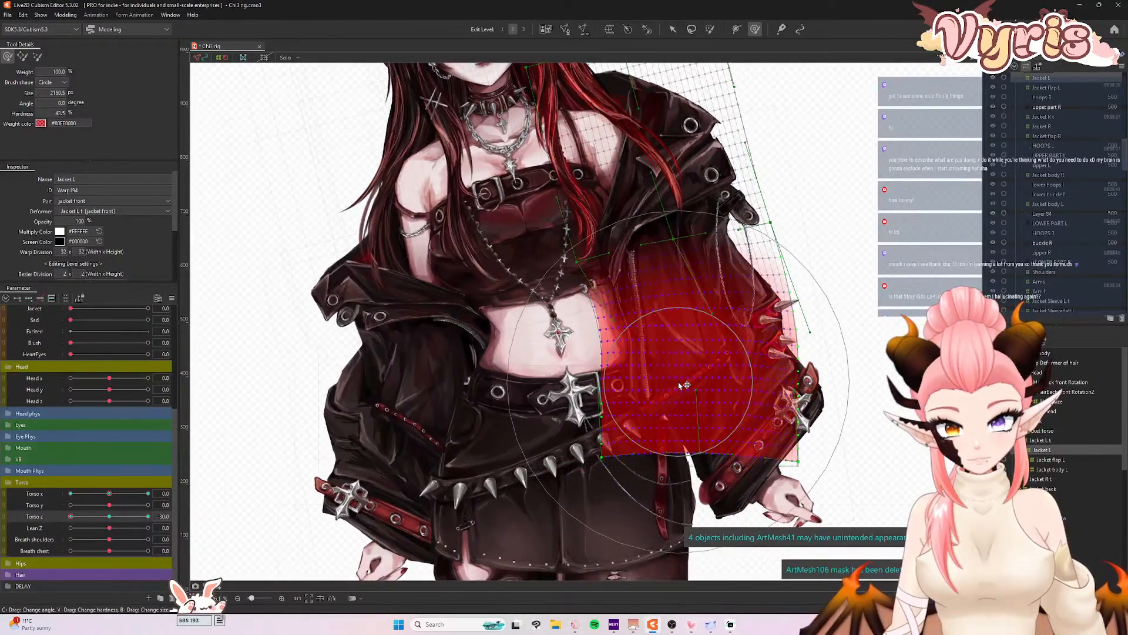
{"action": "mouse_move", "coordinate": [72, 516]}
{"action": "left_mouse_down"}
{"action": "mouse_move", "coordinate": [115, 516]}
{"action": "mouse_move", "coordinate": [53, 514]}
{"action": "left_mouse_up"}
{"action": "left_click_drag", "start_coordinate": [644, 487], "coordinate": [646, 477]}
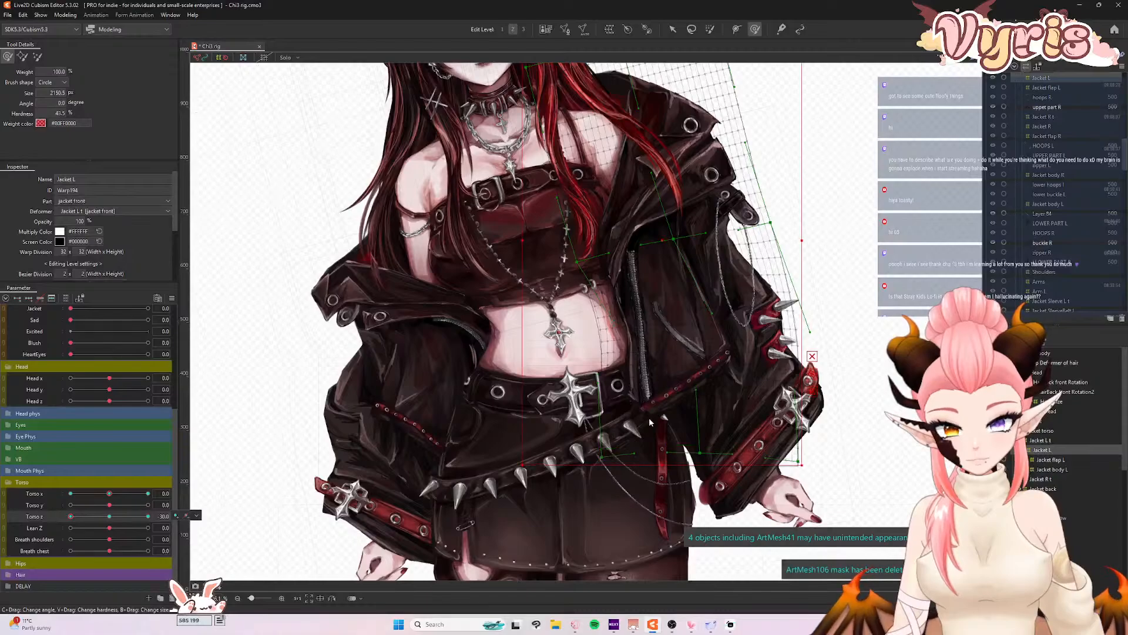
{"action": "left_click_drag", "start_coordinate": [714, 405], "coordinate": [727, 405]}
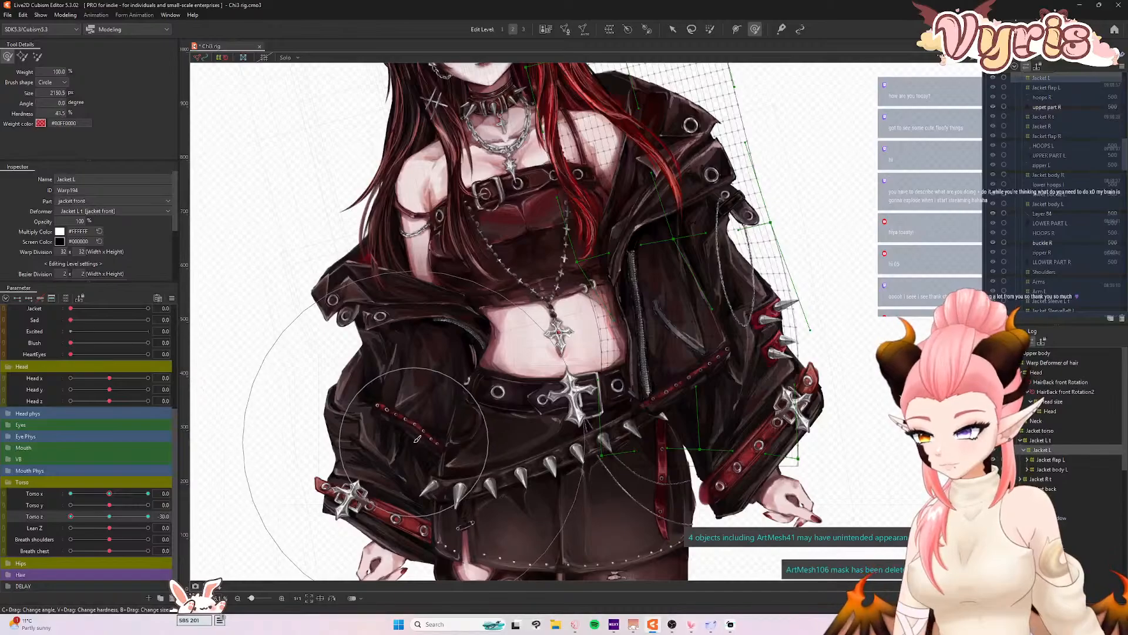
- Brush the lower edge of the Jacket L deformer downward at Torso z 30
{"action": "left_click_drag", "start_coordinate": [71, 516], "coordinate": [223, 510]}
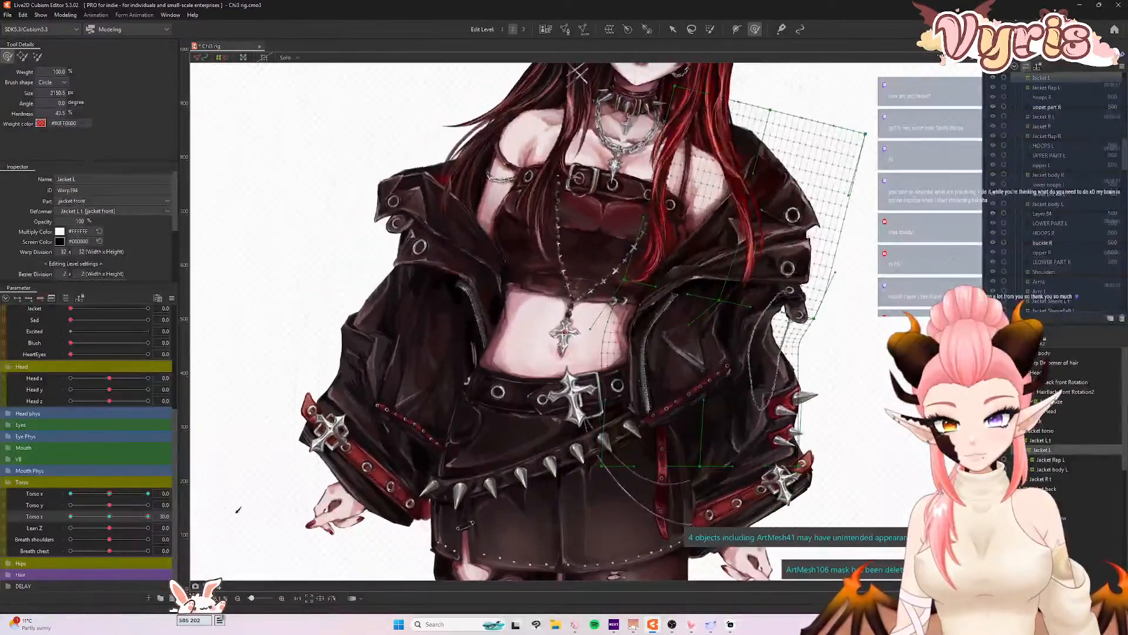
{"action": "left_click_drag", "start_coordinate": [699, 476], "coordinate": [699, 487]}
{"action": "left_click_drag", "start_coordinate": [797, 462], "coordinate": [798, 474]}
{"action": "left_click_drag", "start_coordinate": [696, 475], "coordinate": [696, 482]}
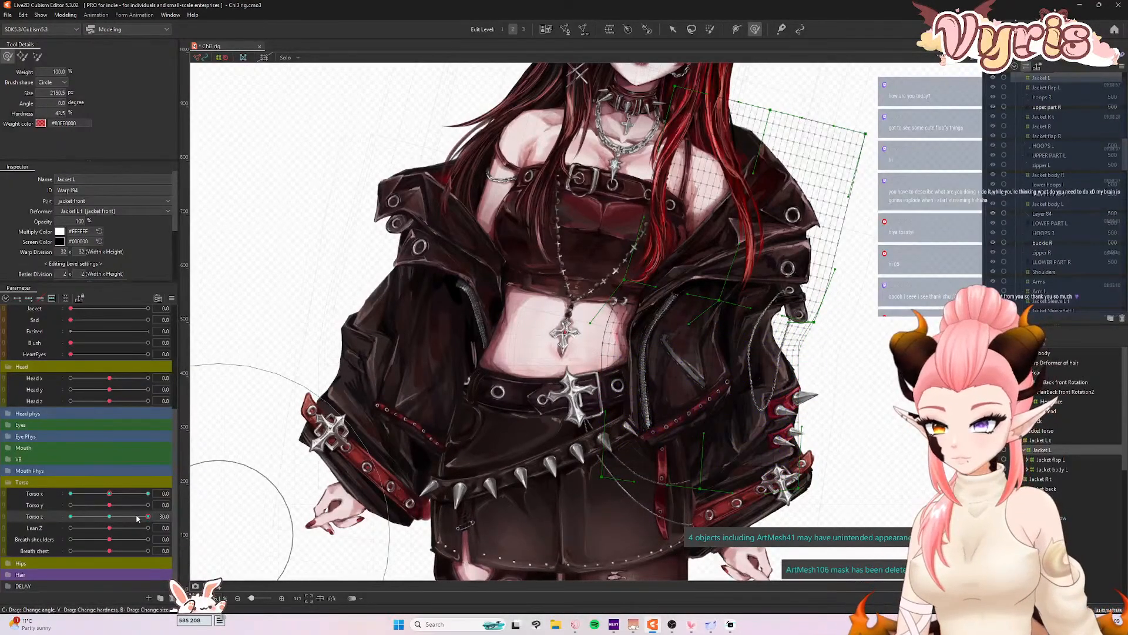
- Adjust the middle of the Jacket L deformer with a smaller deform brush at Torso z 30 and -30
{"action": "left_click_drag", "start_coordinate": [772, 354], "coordinate": [572, 356]}
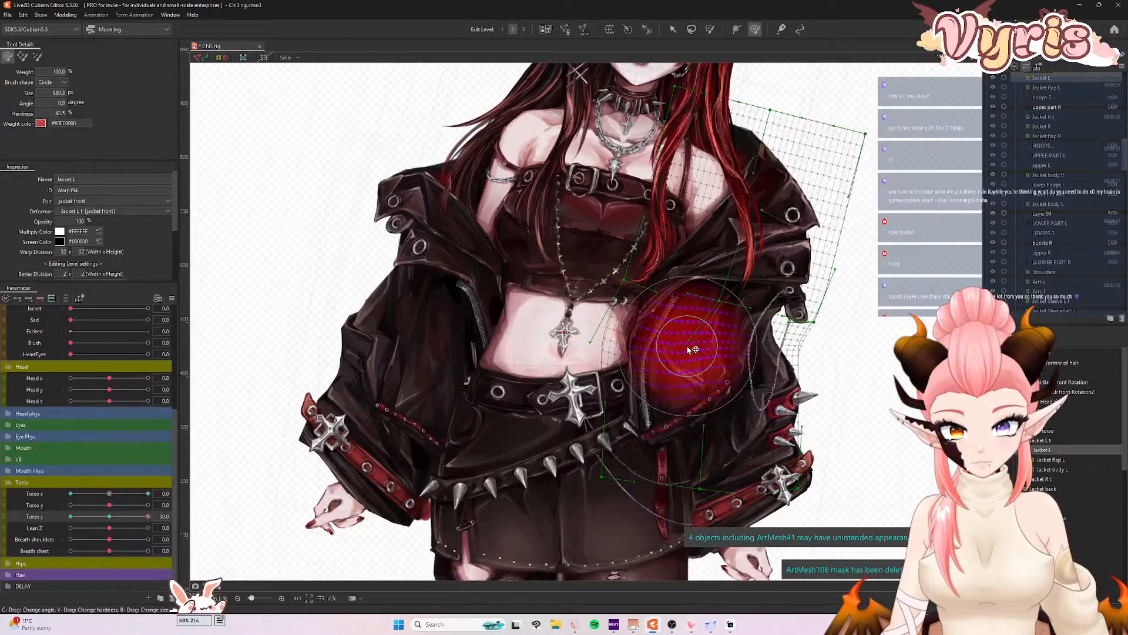
{"action": "left_click_drag", "start_coordinate": [147, 516], "coordinate": [33, 528]}
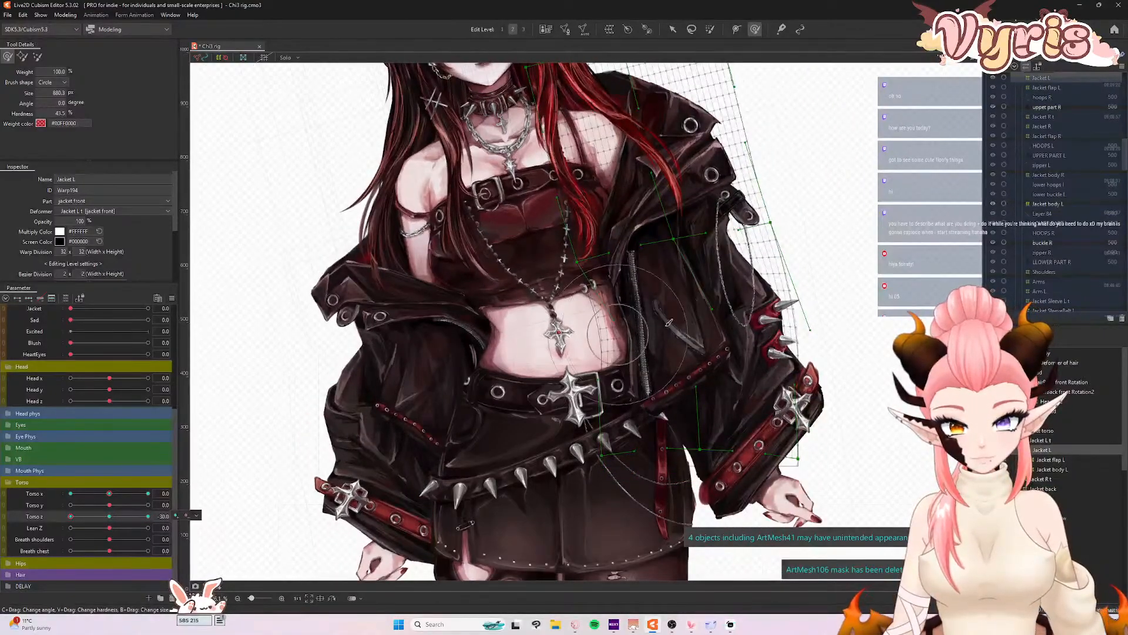
{"action": "left_click_drag", "start_coordinate": [664, 306], "coordinate": [663, 303]}
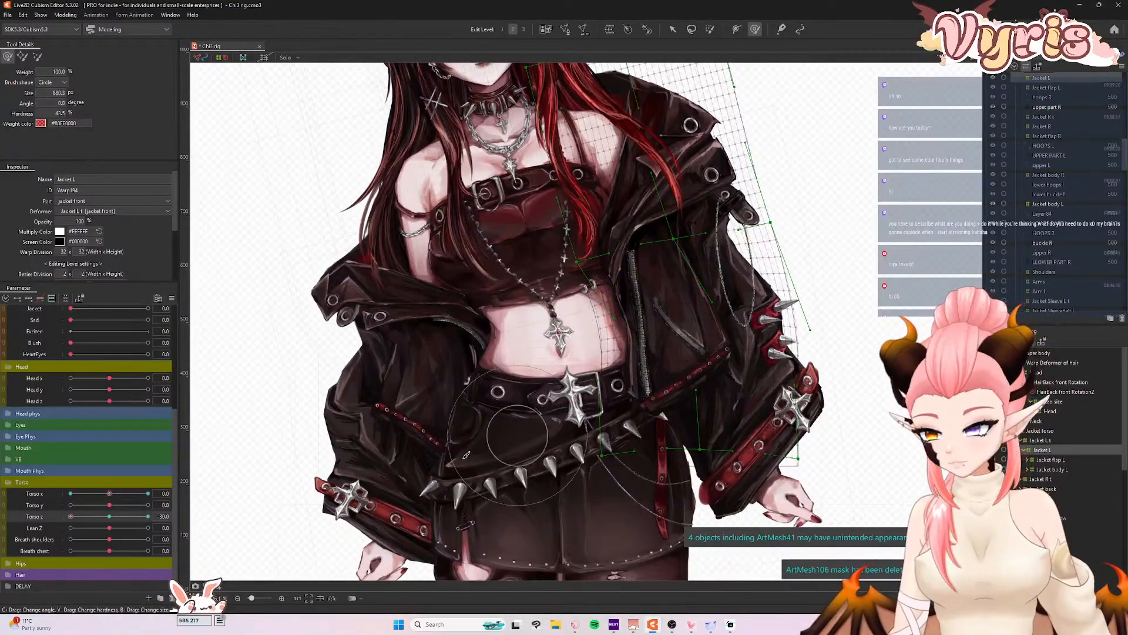
{"action": "left_click_drag", "start_coordinate": [71, 516], "coordinate": [14, 516]}
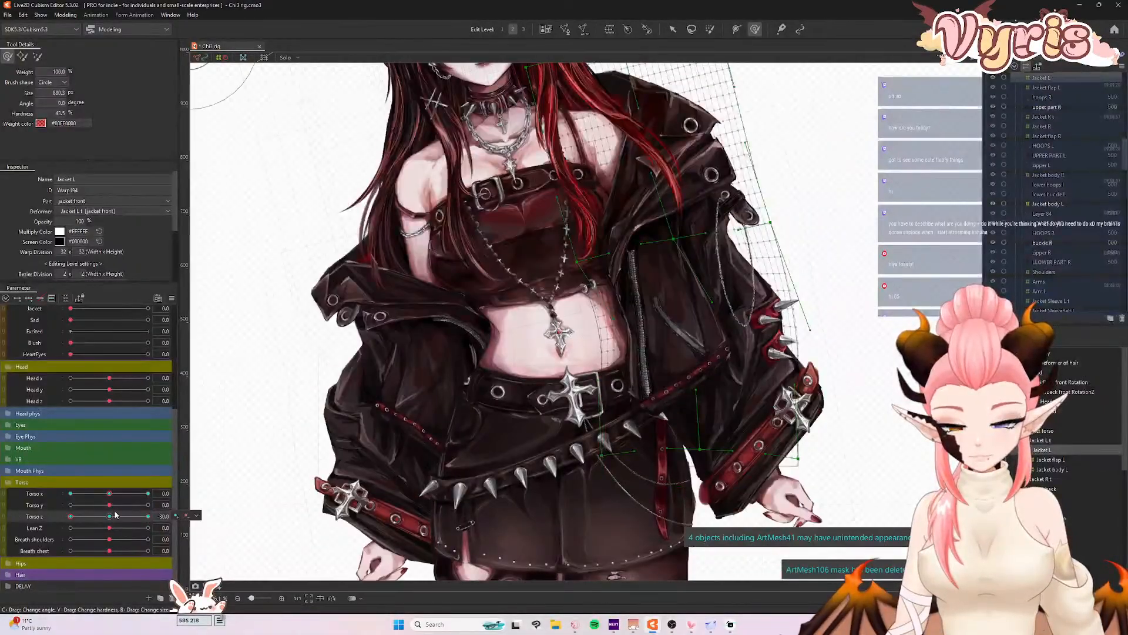
- Return Torso z to 0 and synthesize the Jacket L deformer's corner forms for Torso x and Torso z
{"action": "left_click", "coordinate": [110, 515]}
{"action": "key", "text": "ctrl+4"}
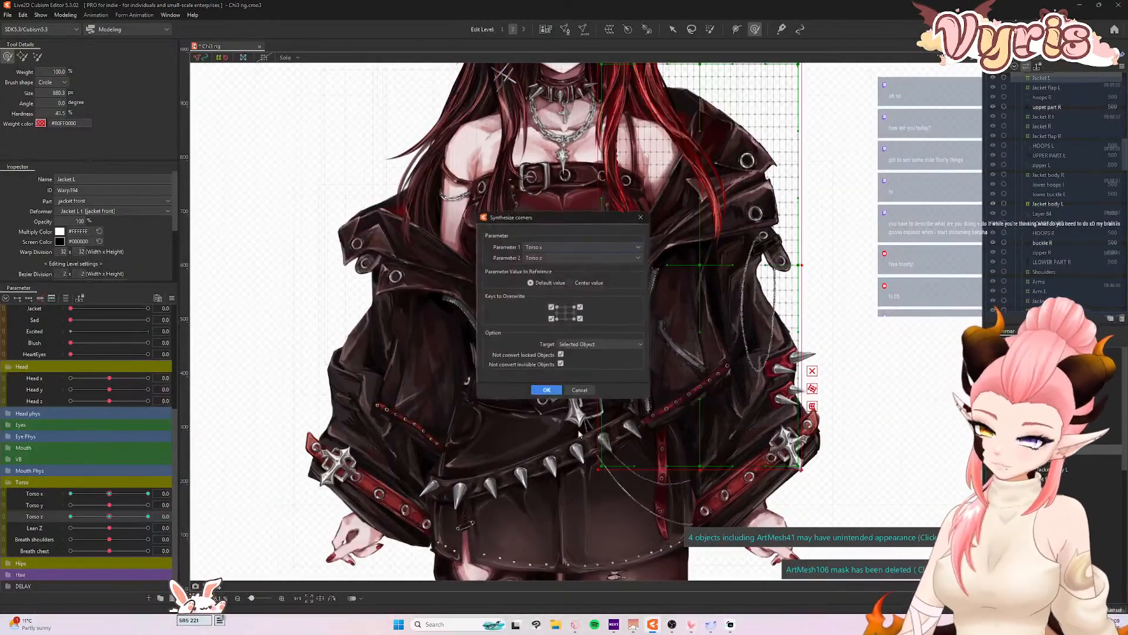
{"action": "left_click", "coordinate": [546, 393]}
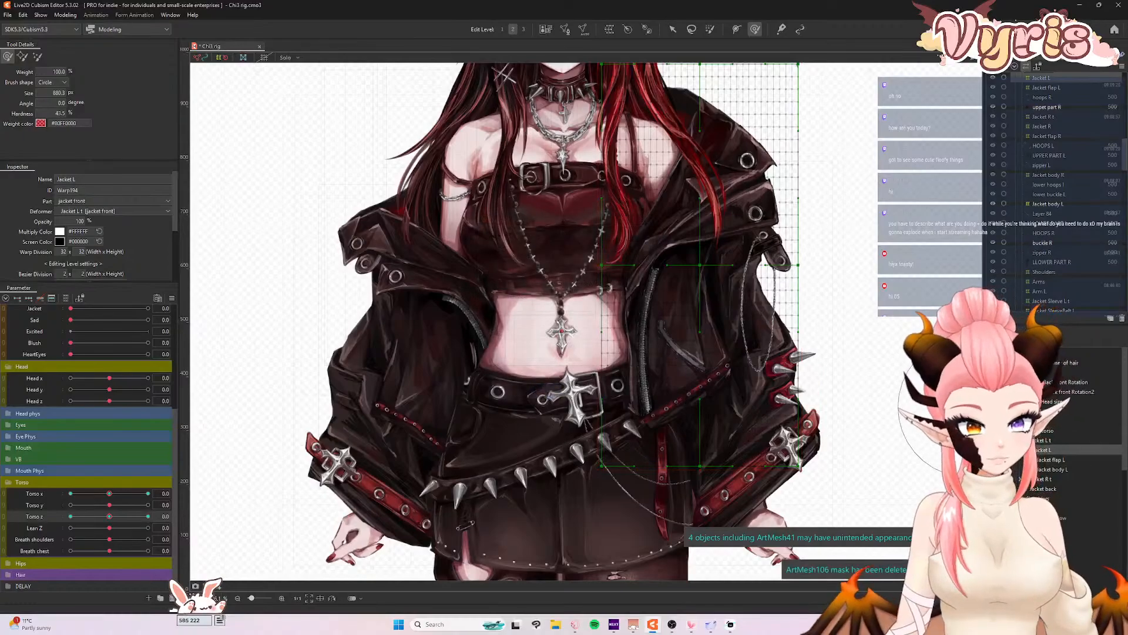
- Add three Torso z keys to the Jacket R deformer and brush its lower edge upward at Torso z 30
{"action": "left_click", "coordinate": [1037, 488]}
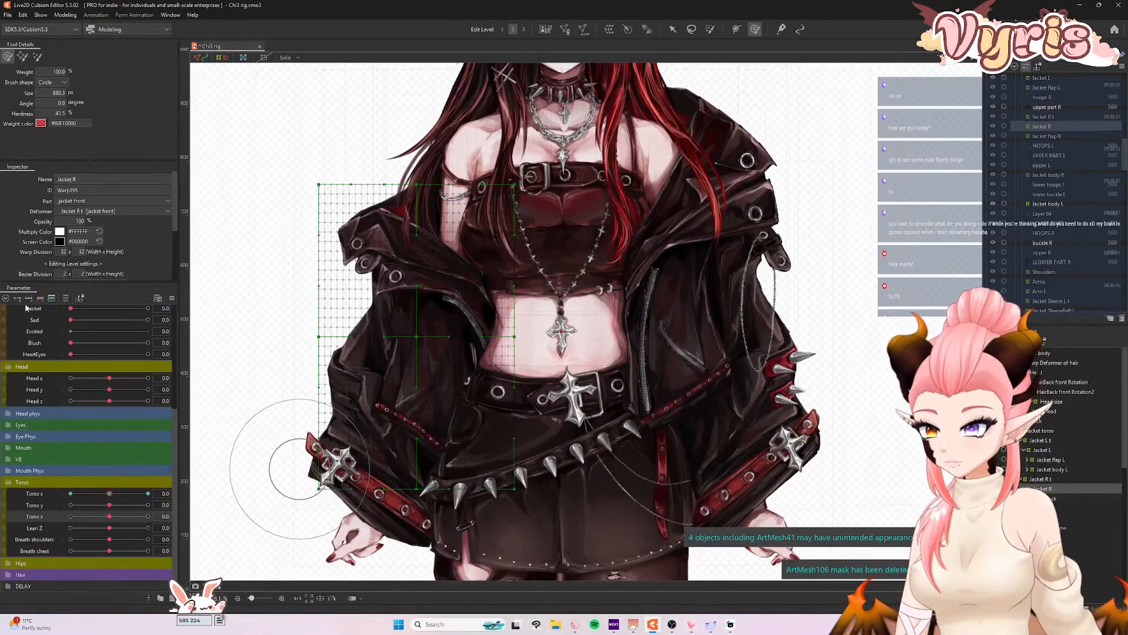
{"action": "left_click_drag", "start_coordinate": [117, 519], "coordinate": [148, 516]}
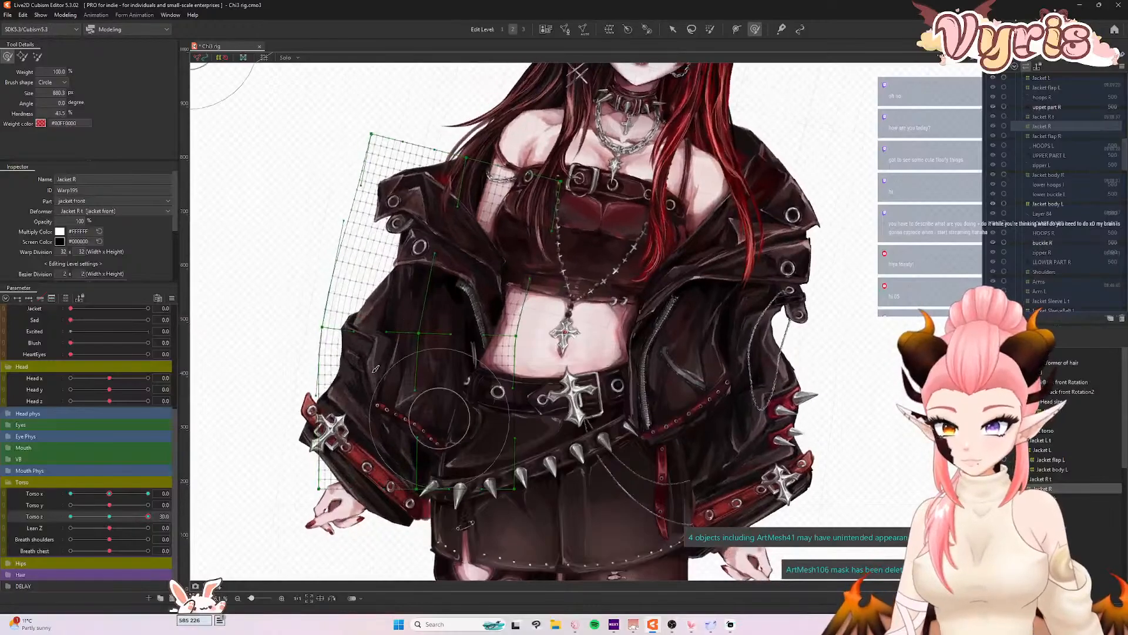
{"action": "left_click_drag", "start_coordinate": [449, 475], "coordinate": [458, 475]}
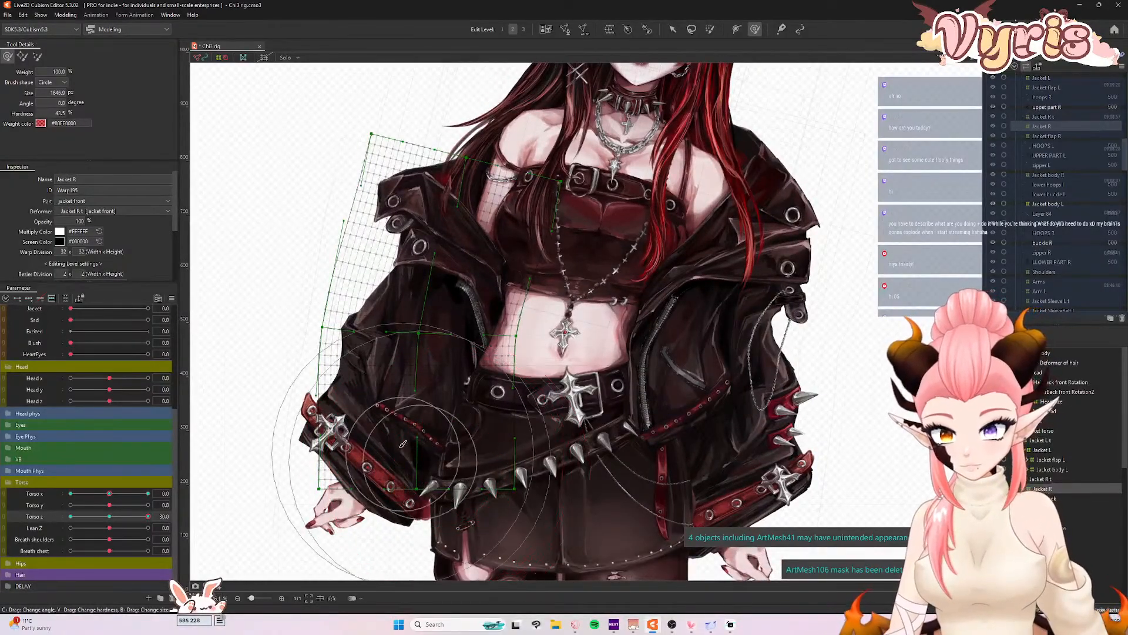
{"action": "left_click_drag", "start_coordinate": [407, 444], "coordinate": [403, 392]}
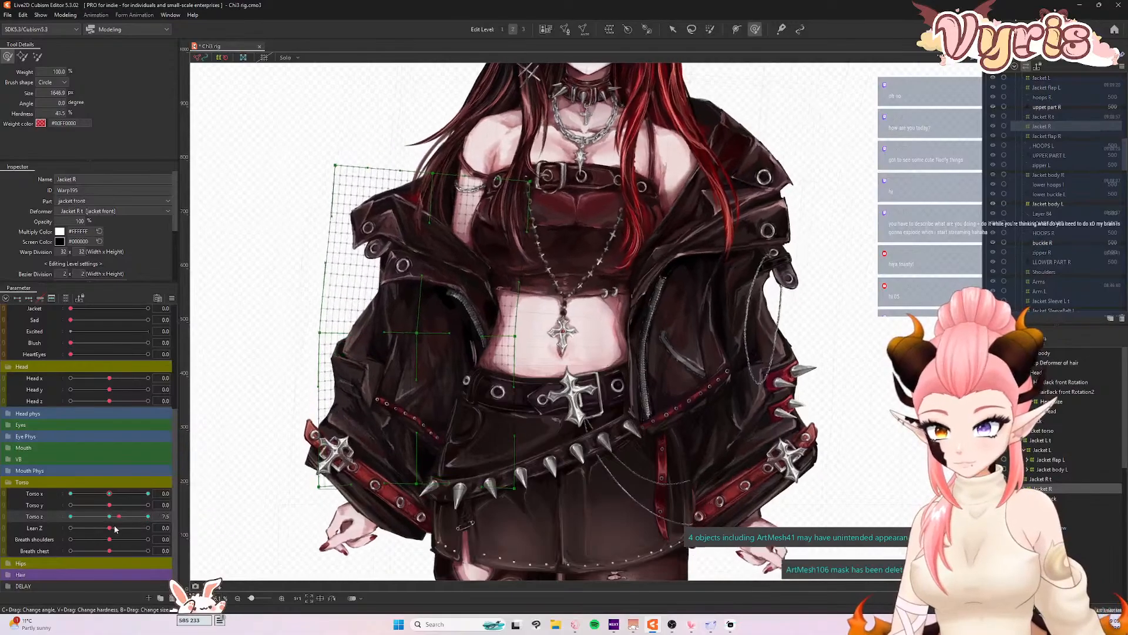
- Refine the lower part of the Jacket R deformer with the deform brush at Torso z 30
{"action": "mouse_move", "coordinate": [454, 366]}
{"action": "left_mouse_down"}
{"action": "mouse_move", "coordinate": [460, 351]}
{"action": "mouse_move", "coordinate": [421, 333]}
{"action": "mouse_move", "coordinate": [453, 345]}
{"action": "left_mouse_up"}
{"action": "mouse_move", "coordinate": [148, 516]}
{"action": "left_mouse_down"}
{"action": "mouse_move", "coordinate": [123, 528]}
{"action": "mouse_move", "coordinate": [161, 518]}
{"action": "left_mouse_up"}
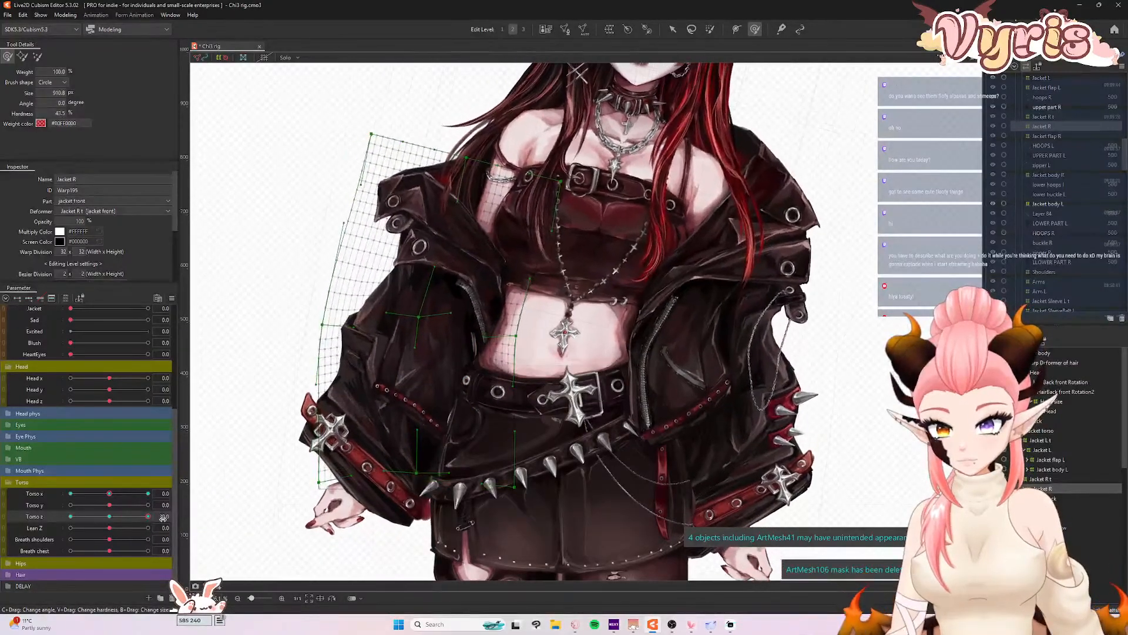
{"action": "left_click_drag", "start_coordinate": [399, 413], "coordinate": [398, 422]}
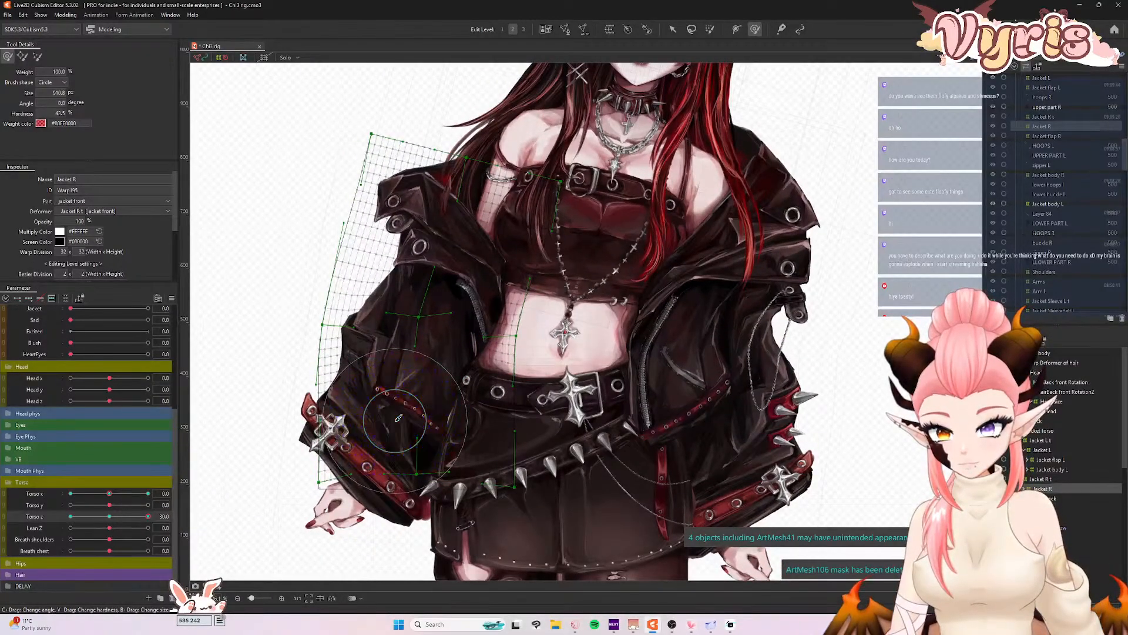
{"action": "mouse_move", "coordinate": [147, 517]}
{"action": "left_mouse_down"}
{"action": "mouse_move", "coordinate": [121, 521]}
{"action": "mouse_move", "coordinate": [159, 519]}
{"action": "left_mouse_up"}
{"action": "left_click", "coordinate": [429, 342]}
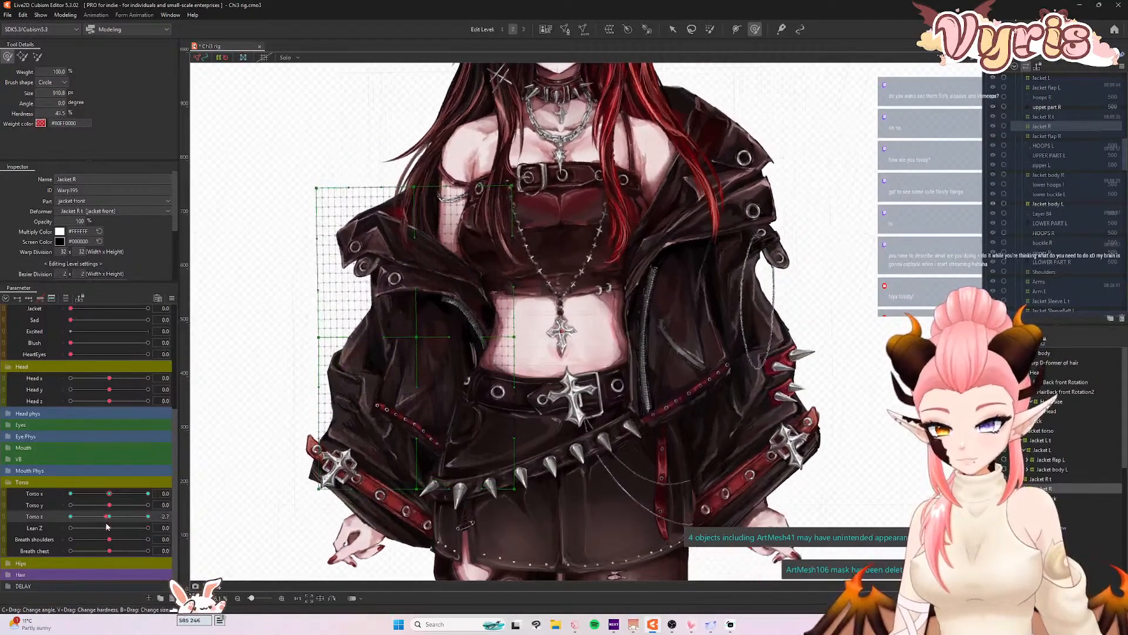
{"action": "left_click_drag", "start_coordinate": [147, 519], "coordinate": [172, 516]}
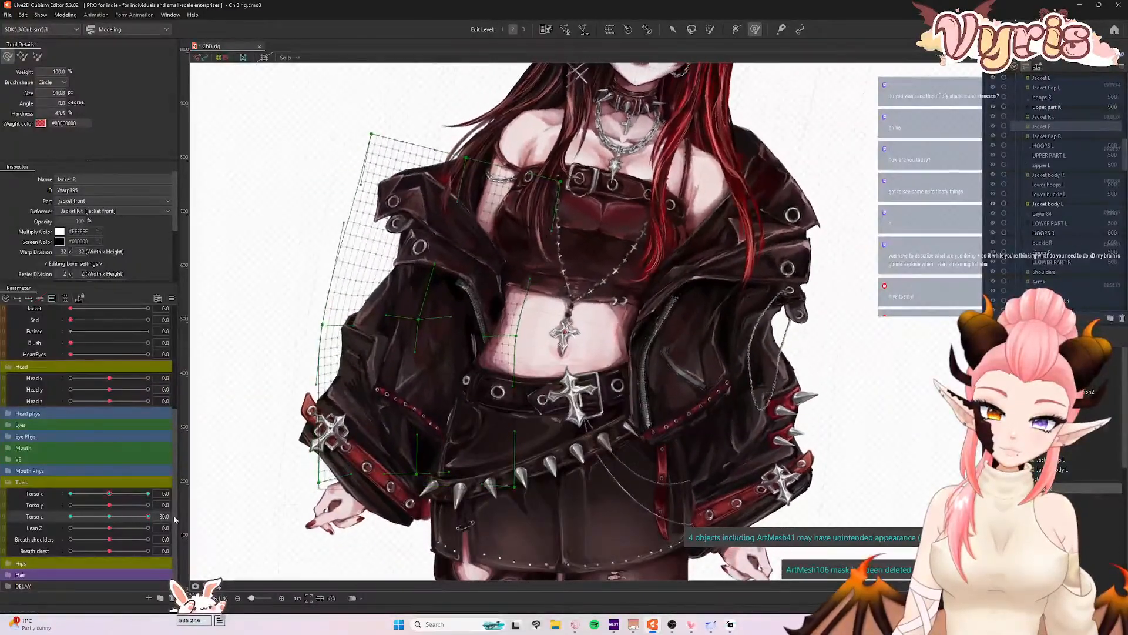
{"action": "left_click_drag", "start_coordinate": [445, 387], "coordinate": [445, 395]}
- Brush the Jacket R deformer's lower edge downward at Torso z -30 and reshape its middle with a smaller brush
{"action": "left_click_drag", "start_coordinate": [146, 519], "coordinate": [70, 517]}
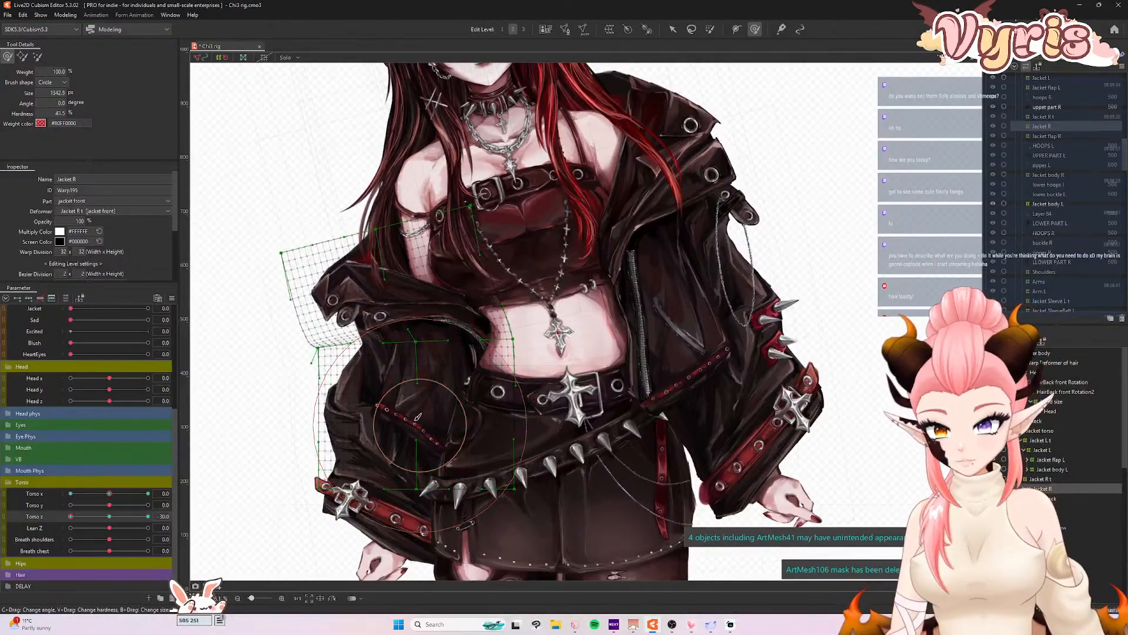
{"action": "left_click_drag", "start_coordinate": [420, 418], "coordinate": [403, 444]}
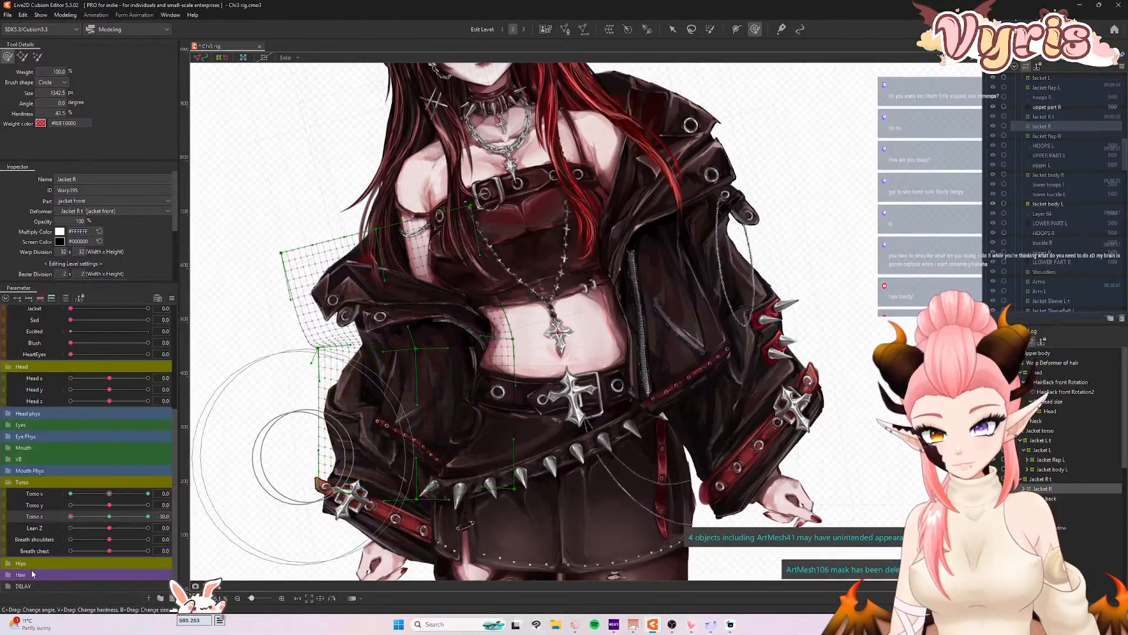
{"action": "left_click_drag", "start_coordinate": [81, 517], "coordinate": [58, 522]}
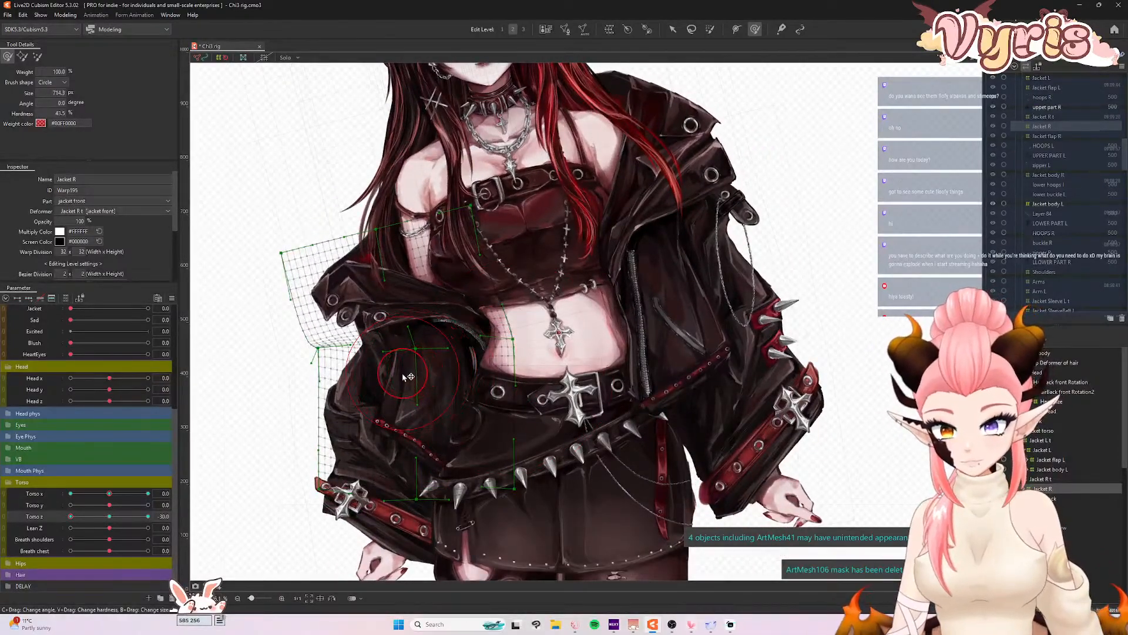
{"action": "mouse_move", "coordinate": [407, 373]}
{"action": "left_mouse_down"}
{"action": "mouse_move", "coordinate": [412, 387]}
{"action": "mouse_move", "coordinate": [439, 383]}
{"action": "left_mouse_up"}
{"action": "mouse_move", "coordinate": [71, 516]}
{"action": "left_mouse_down"}
{"action": "mouse_move", "coordinate": [103, 518]}
{"action": "mouse_move", "coordinate": [92, 513]}
{"action": "left_mouse_up"}
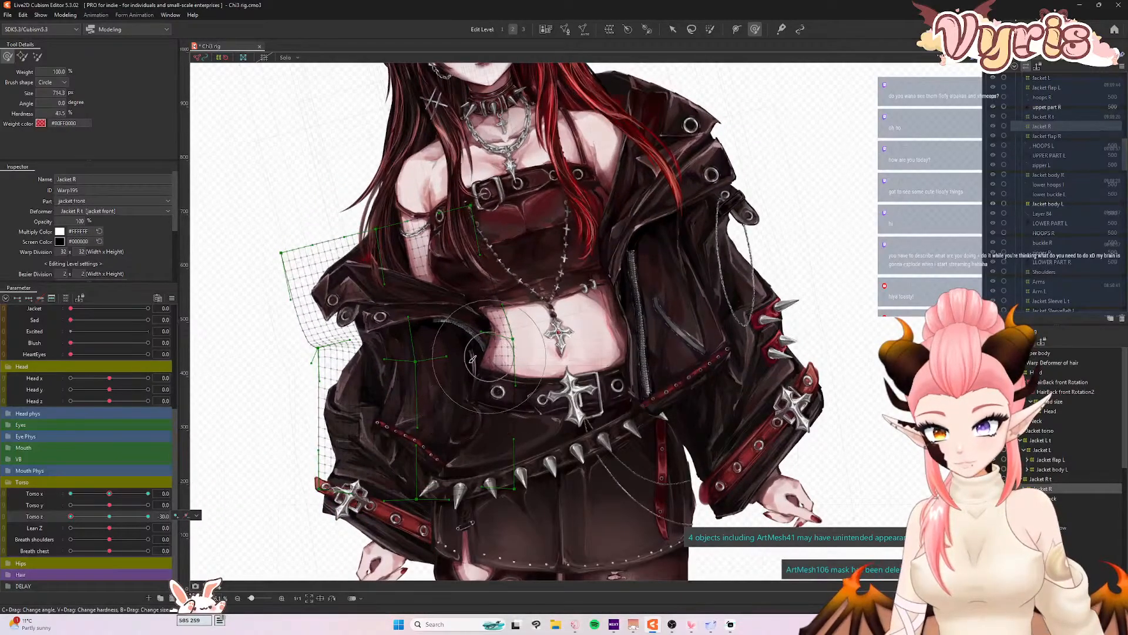
- Brush the inner side of the Jacket R deformer downward near the waist at Torso z -30, checking the lean motion
{"action": "left_click_drag", "start_coordinate": [510, 355], "coordinate": [511, 369]}
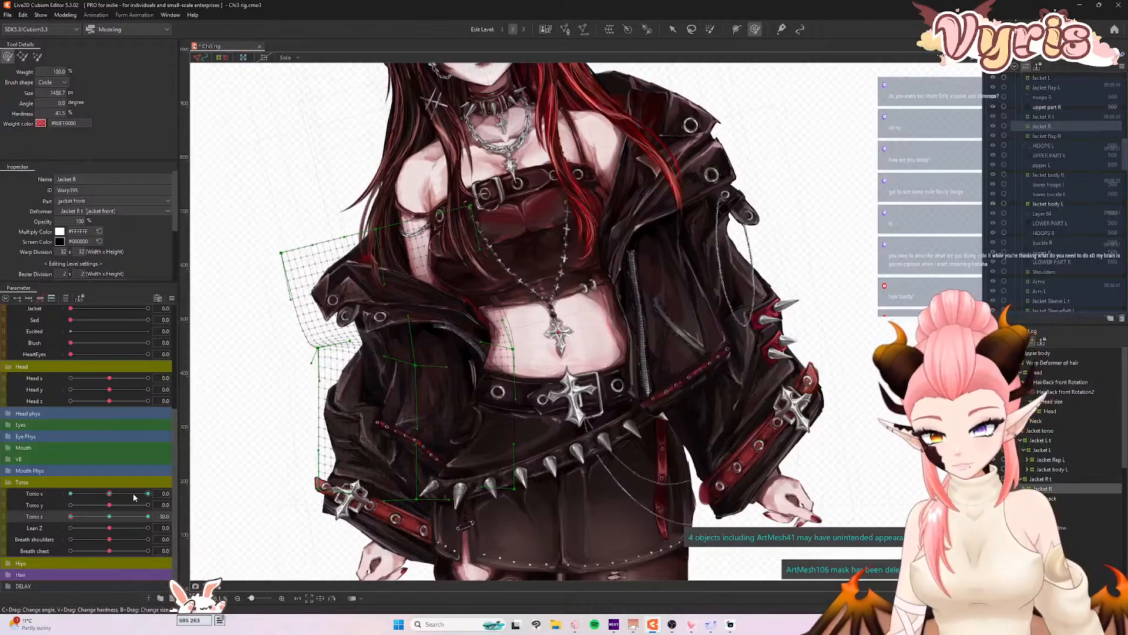
{"action": "mouse_move", "coordinate": [84, 517]}
{"action": "left_mouse_down"}
{"action": "mouse_move", "coordinate": [125, 512]}
{"action": "mouse_move", "coordinate": [66, 530]}
{"action": "left_mouse_up"}
{"action": "left_click_drag", "start_coordinate": [608, 354], "coordinate": [548, 357]}
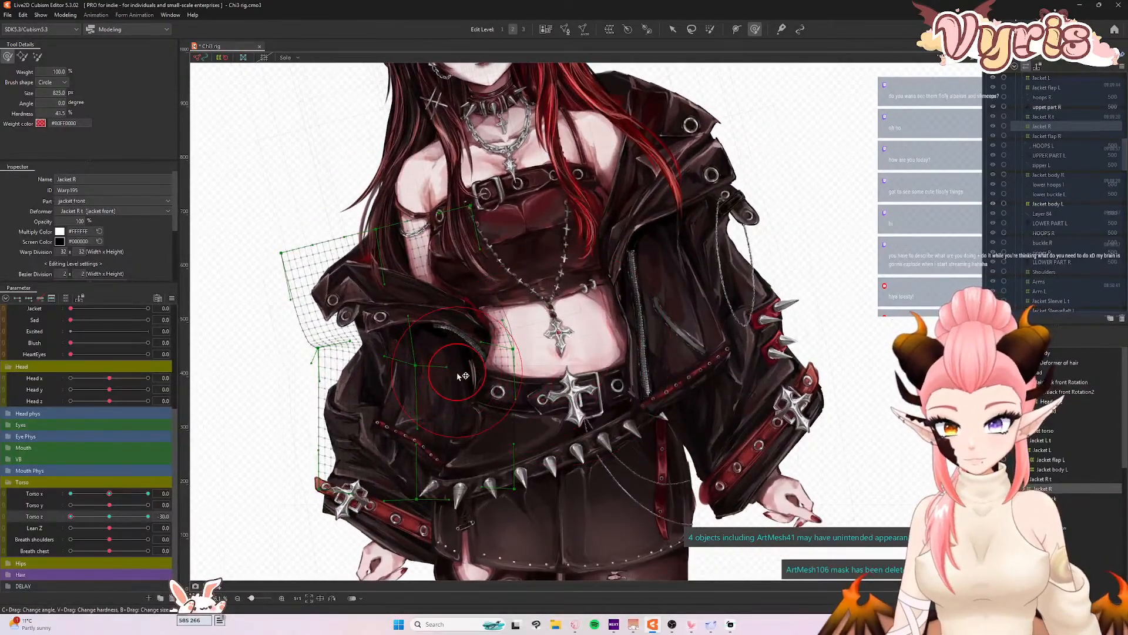
{"action": "left_click_drag", "start_coordinate": [456, 364], "coordinate": [458, 380]}
{"action": "mouse_move", "coordinate": [70, 517]}
{"action": "left_mouse_down"}
{"action": "mouse_move", "coordinate": [79, 525]}
{"action": "mouse_move", "coordinate": [60, 529]}
{"action": "left_mouse_up"}
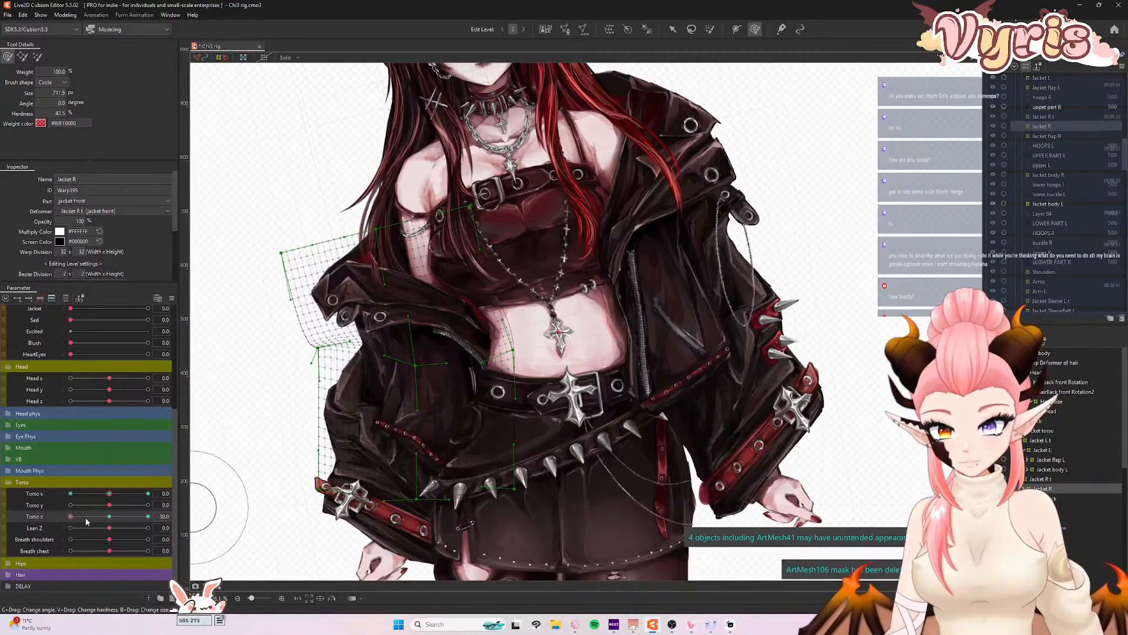
{"action": "mouse_move", "coordinate": [74, 521]}
{"action": "left_mouse_down"}
{"action": "mouse_move", "coordinate": [101, 522]}
{"action": "mouse_move", "coordinate": [53, 525]}
{"action": "left_mouse_up"}
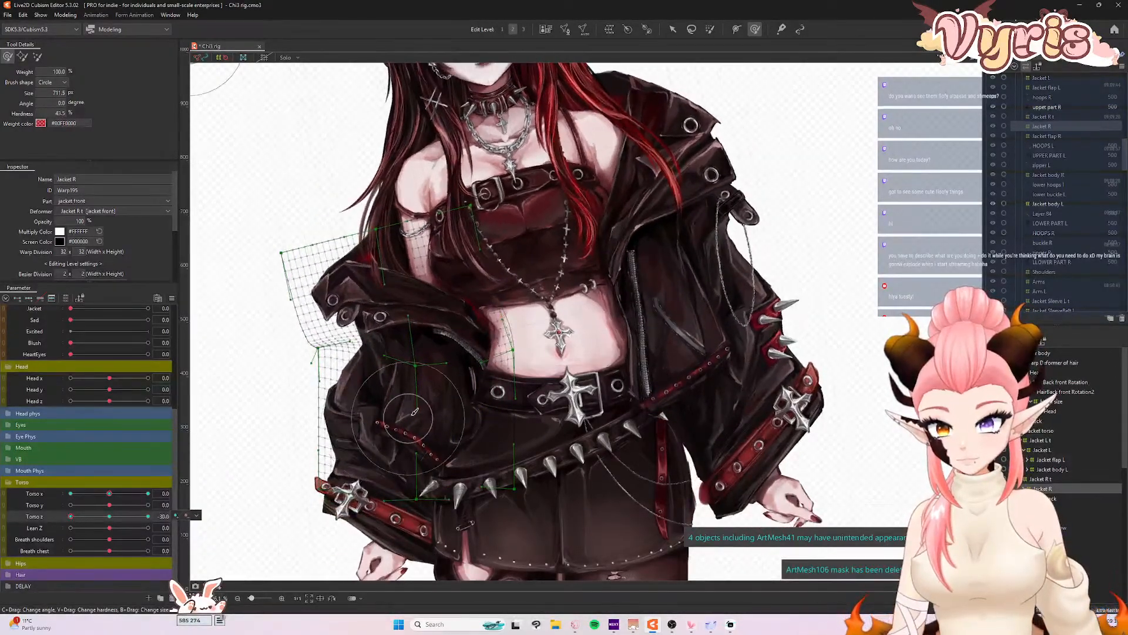
{"action": "left_click_drag", "start_coordinate": [130, 513], "coordinate": [46, 536]}
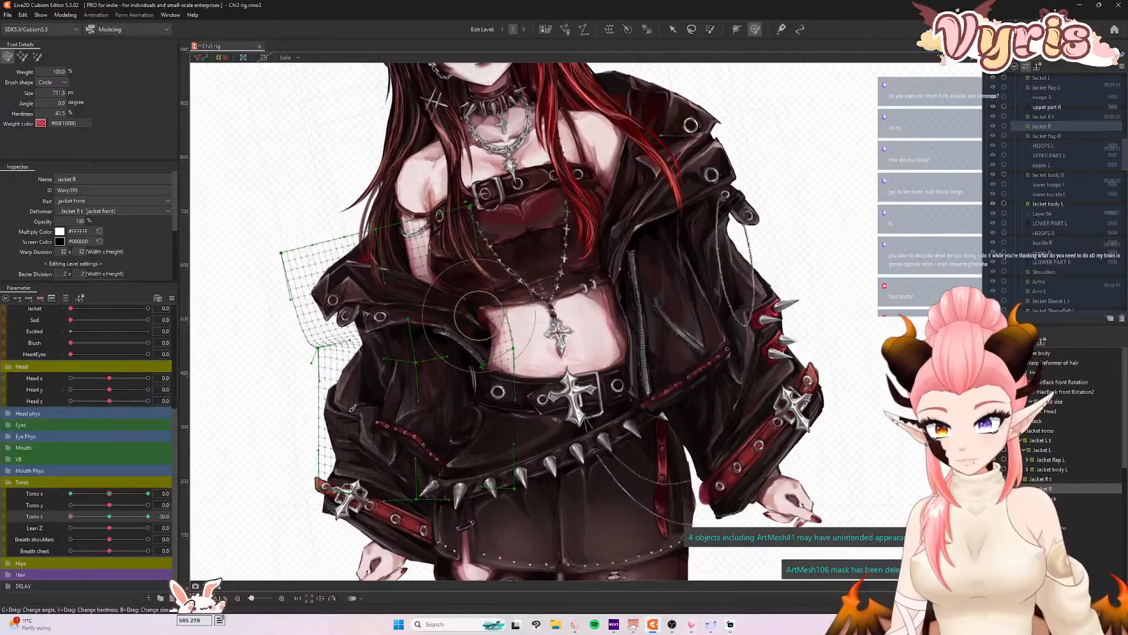
- Pull the Jacket R deformer's inner edge toward the waist at Torso z 30 and refine its lower edge at Torso z -30 and 30
{"action": "left_click_drag", "start_coordinate": [69, 517], "coordinate": [231, 494]}
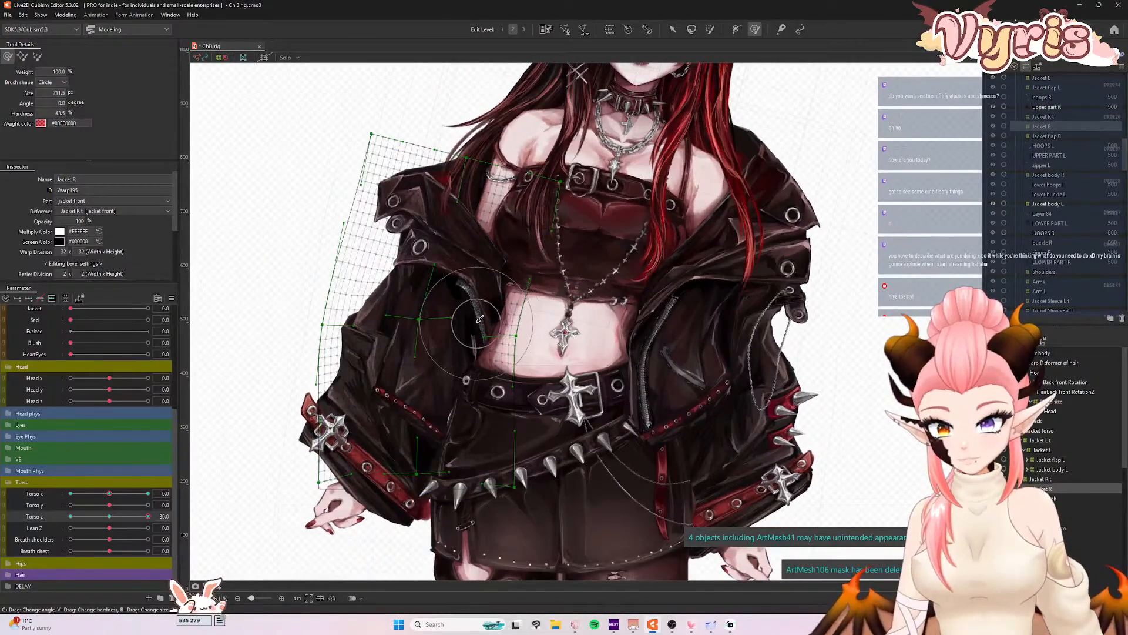
{"action": "left_click_drag", "start_coordinate": [444, 294], "coordinate": [507, 304]}
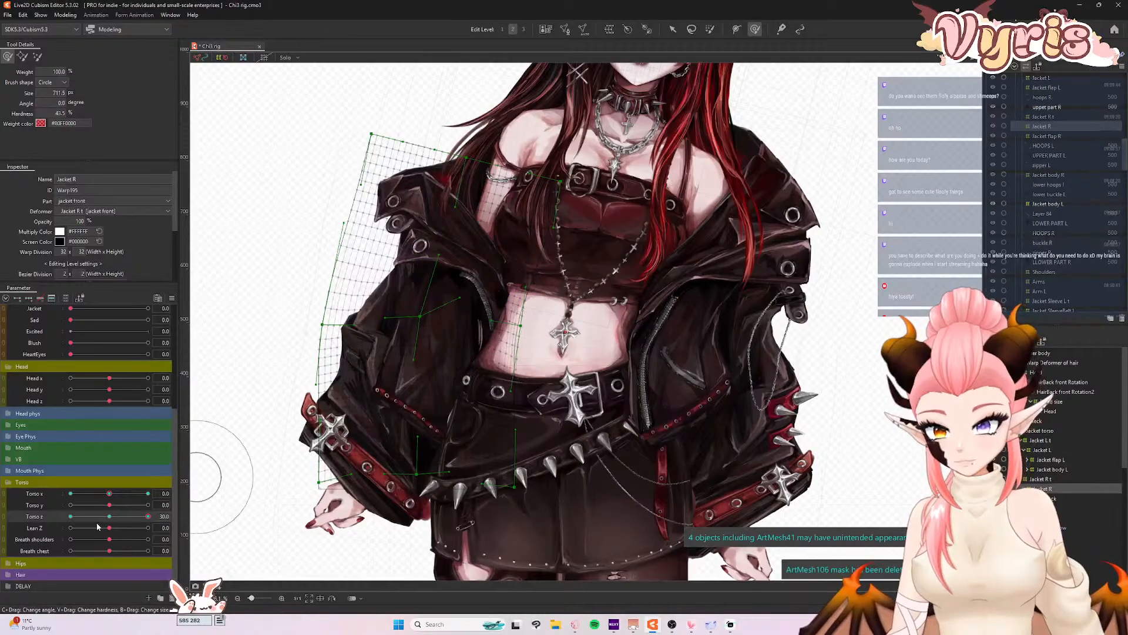
{"action": "left_click_drag", "start_coordinate": [131, 520], "coordinate": [3, 524]}
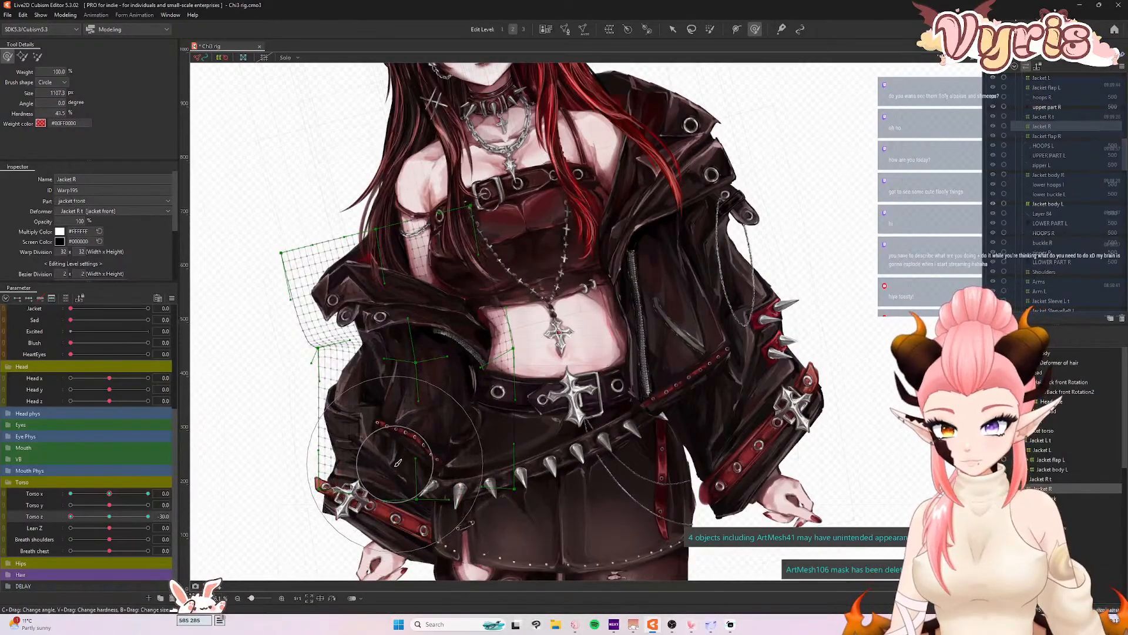
{"action": "left_click_drag", "start_coordinate": [399, 466], "coordinate": [392, 481]}
{"action": "left_click_drag", "start_coordinate": [71, 516], "coordinate": [267, 506]}
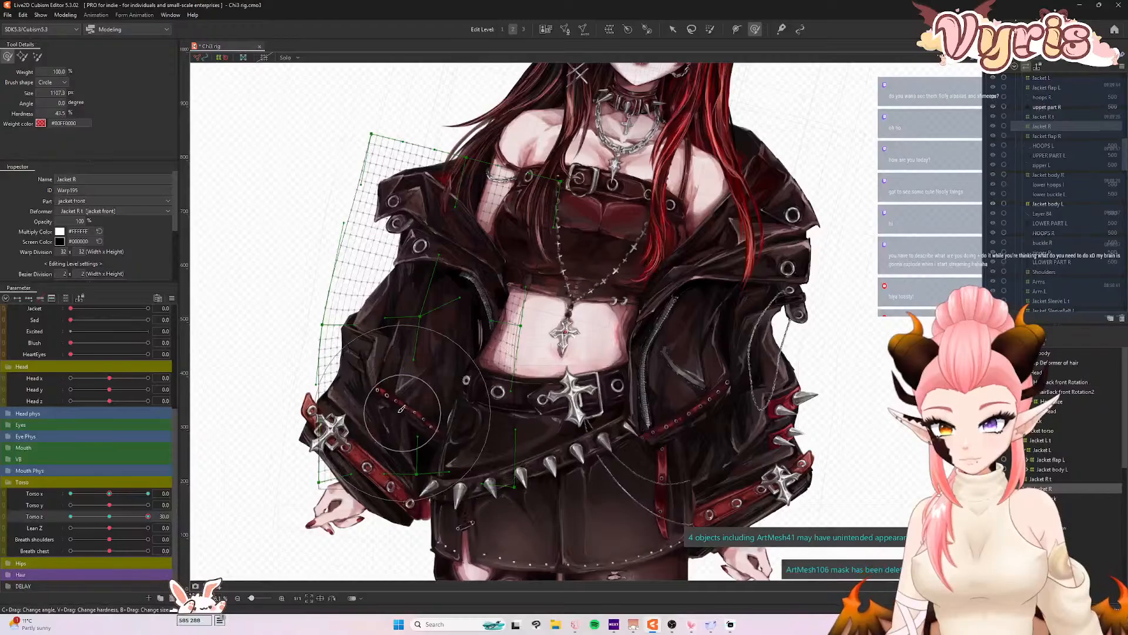
{"action": "mouse_move", "coordinate": [353, 445]}
{"action": "left_mouse_down"}
{"action": "mouse_move", "coordinate": [383, 451]}
{"action": "mouse_move", "coordinate": [405, 438]}
{"action": "left_mouse_up"}
- Return Torso z to 0 and synthesize the Jacket R deformer's corner forms for Torso x and Torso z
{"action": "left_click_drag", "start_coordinate": [135, 519], "coordinate": [70, 516]}
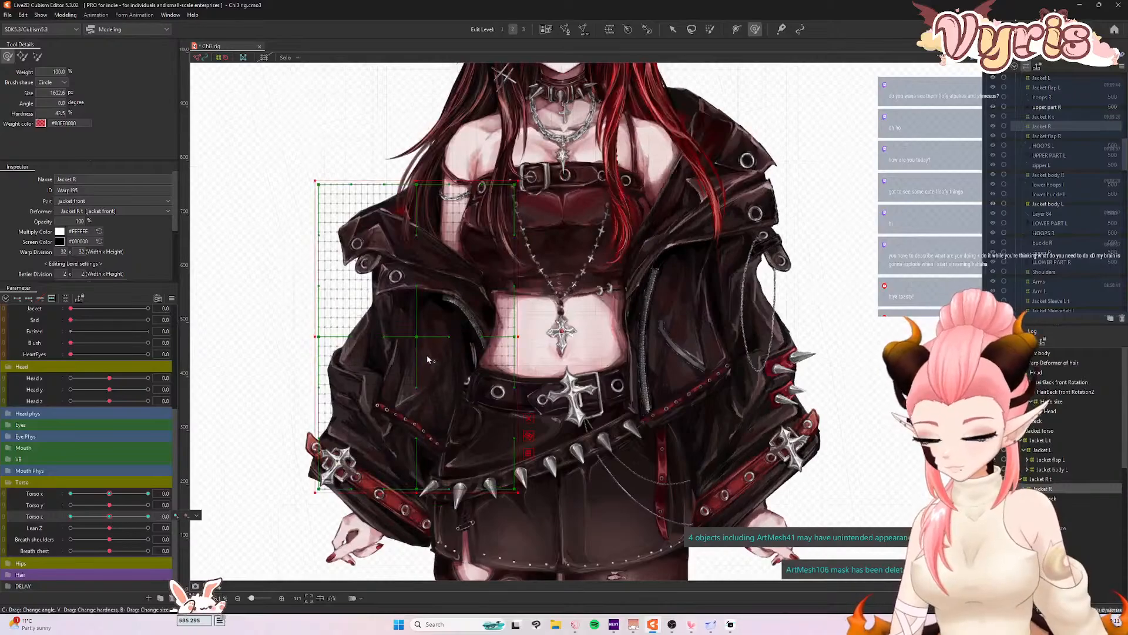
{"action": "key", "text": "ctrl+4"}
{"action": "left_click", "coordinate": [550, 392]}
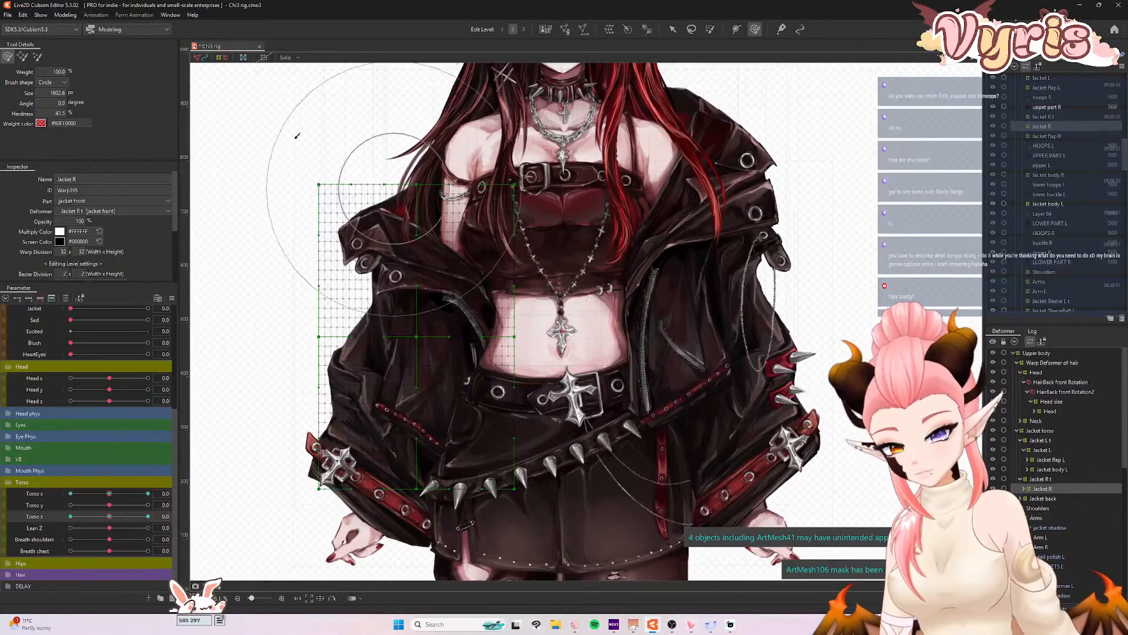
- Save the model file
{"action": "left_click", "coordinate": [10, 16]}
{"action": "left_click", "coordinate": [10, 16]}
{"action": "left_click", "coordinate": [9, 17]}
{"action": "left_click", "coordinate": [31, 94]}
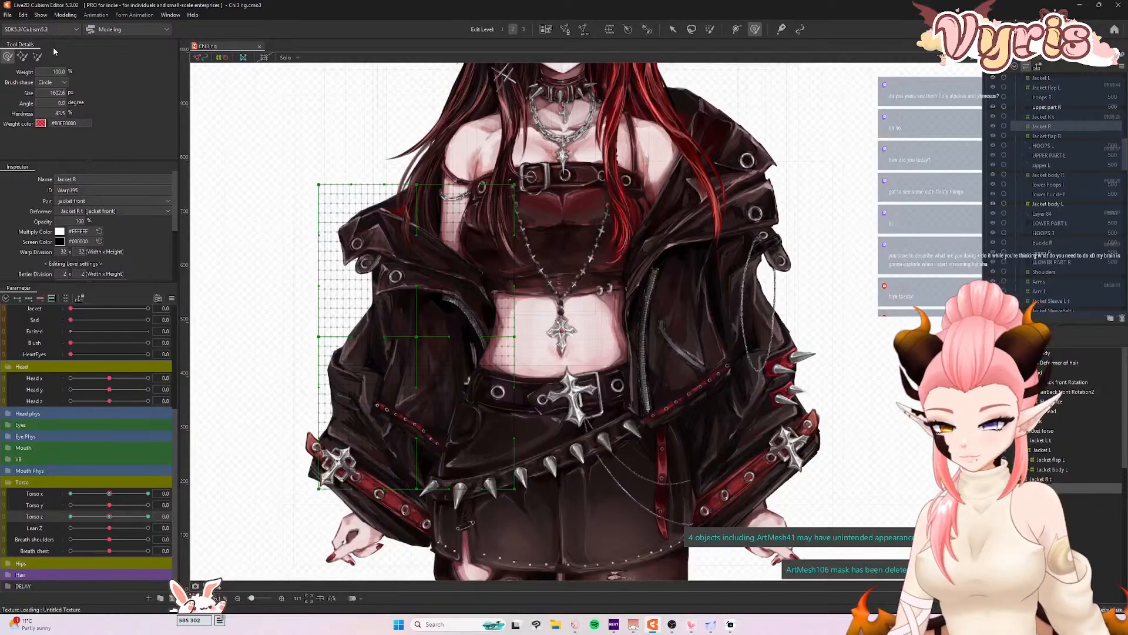
- Preview how the jacket follows the torso movement in the Physics Settings window, then close it
{"action": "left_click", "coordinate": [54, 15]}
{"action": "left_click", "coordinate": [94, 210]}
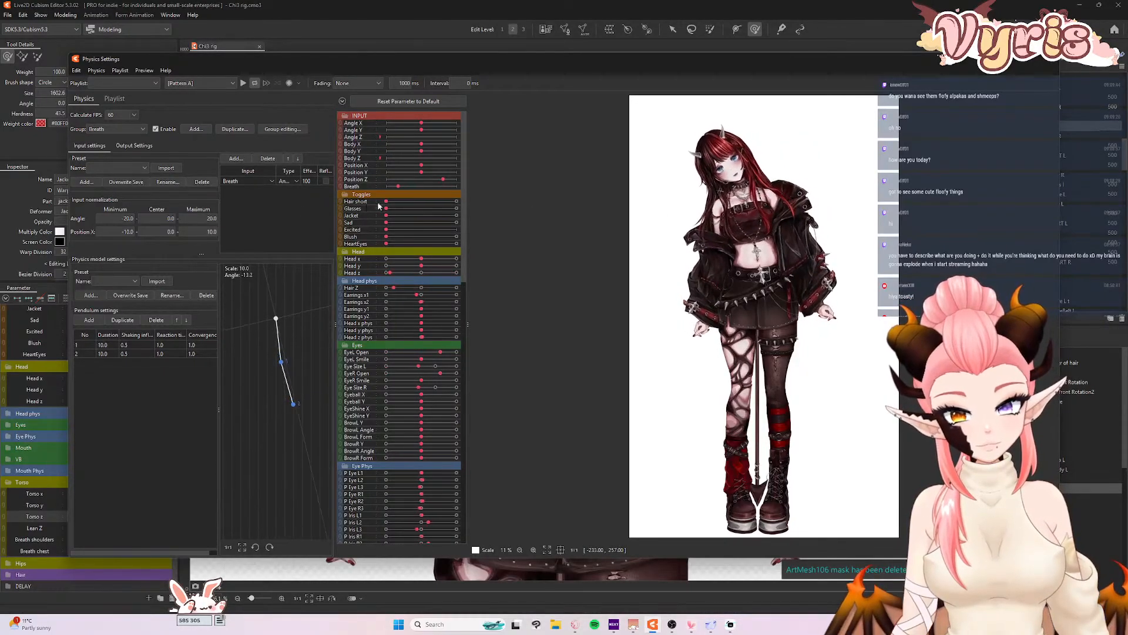
{"action": "left_click", "coordinate": [1050, 59]}
- Brush the Jacket R deformer's lower edge downward at Torso z -30 and upward at Torso z 30
{"action": "left_click_drag", "start_coordinate": [110, 517], "coordinate": [59, 521]}
{"action": "mouse_move", "coordinate": [413, 454]}
{"action": "left_mouse_down"}
{"action": "mouse_move", "coordinate": [390, 468]}
{"action": "mouse_move", "coordinate": [403, 474]}
{"action": "left_mouse_up"}
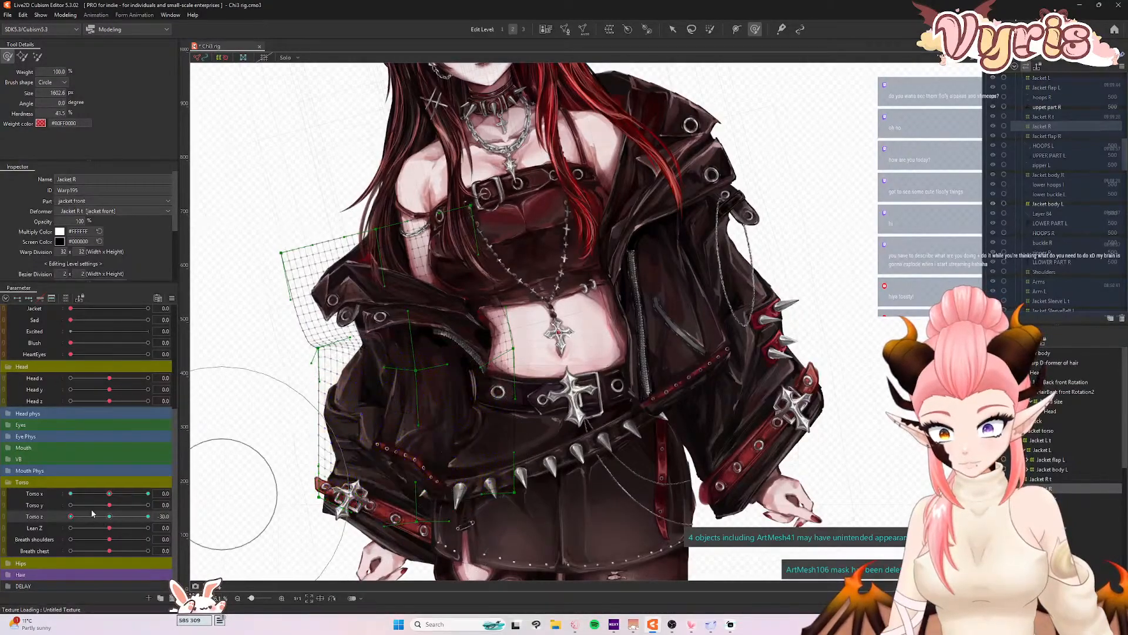
{"action": "left_click_drag", "start_coordinate": [82, 515], "coordinate": [157, 516]}
{"action": "left_click_drag", "start_coordinate": [405, 400], "coordinate": [391, 401]}
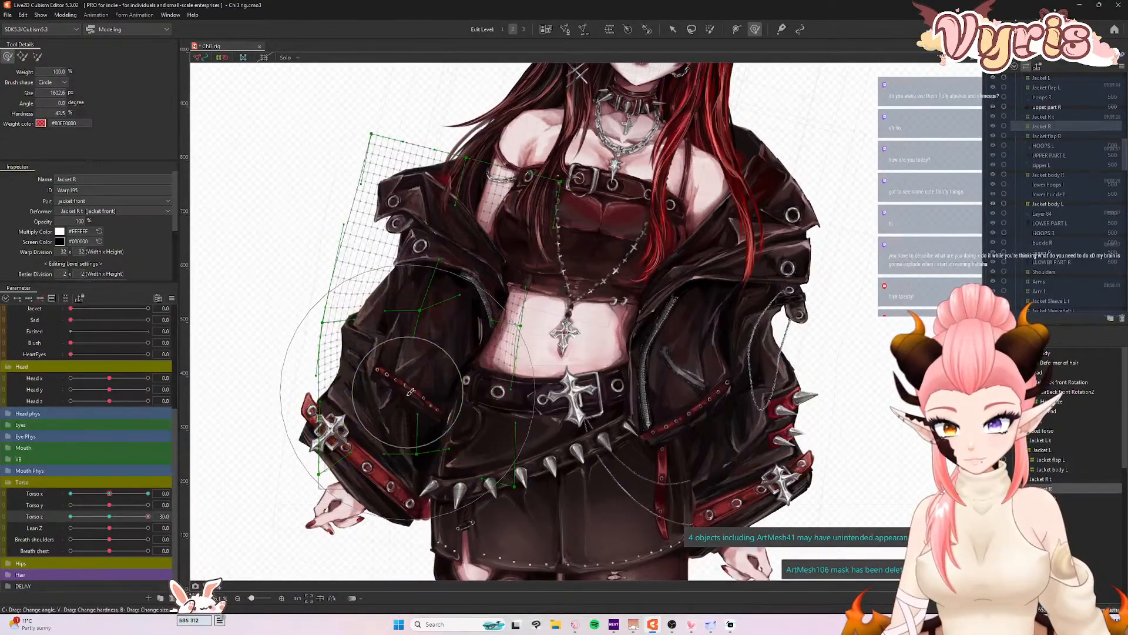
- Adjust the Jacket L deformer with the deform brush at Torso z -30, and brush its lower edge downward at Torso z 30
{"action": "left_click", "coordinate": [1044, 450]}
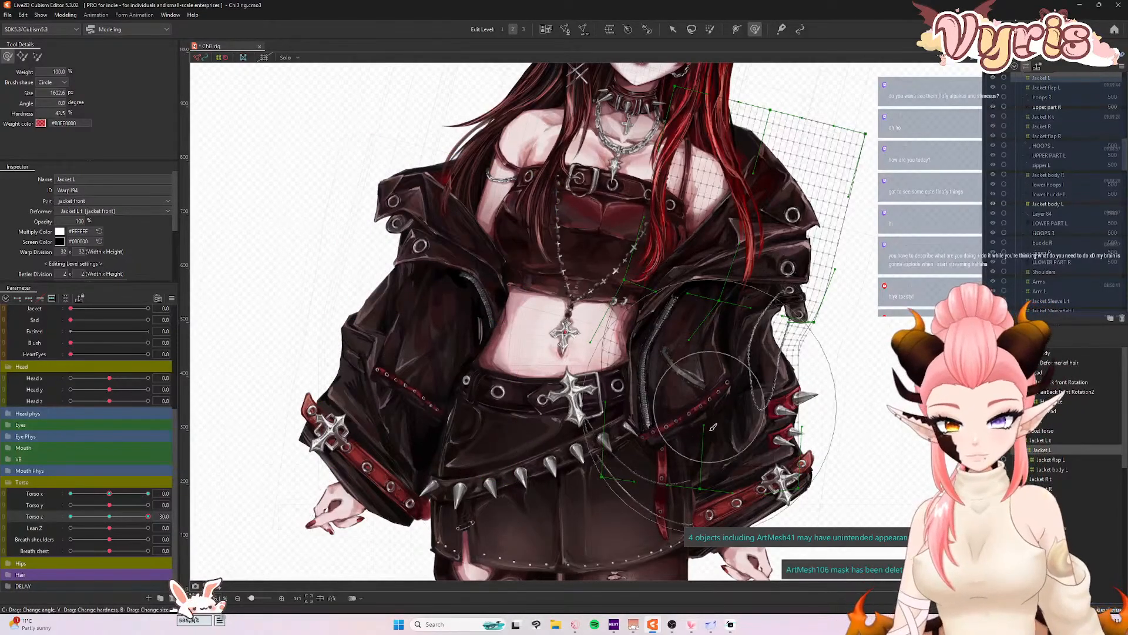
{"action": "left_click_drag", "start_coordinate": [702, 426], "coordinate": [706, 450]}
{"action": "left_click_drag", "start_coordinate": [148, 515], "coordinate": [12, 516]}
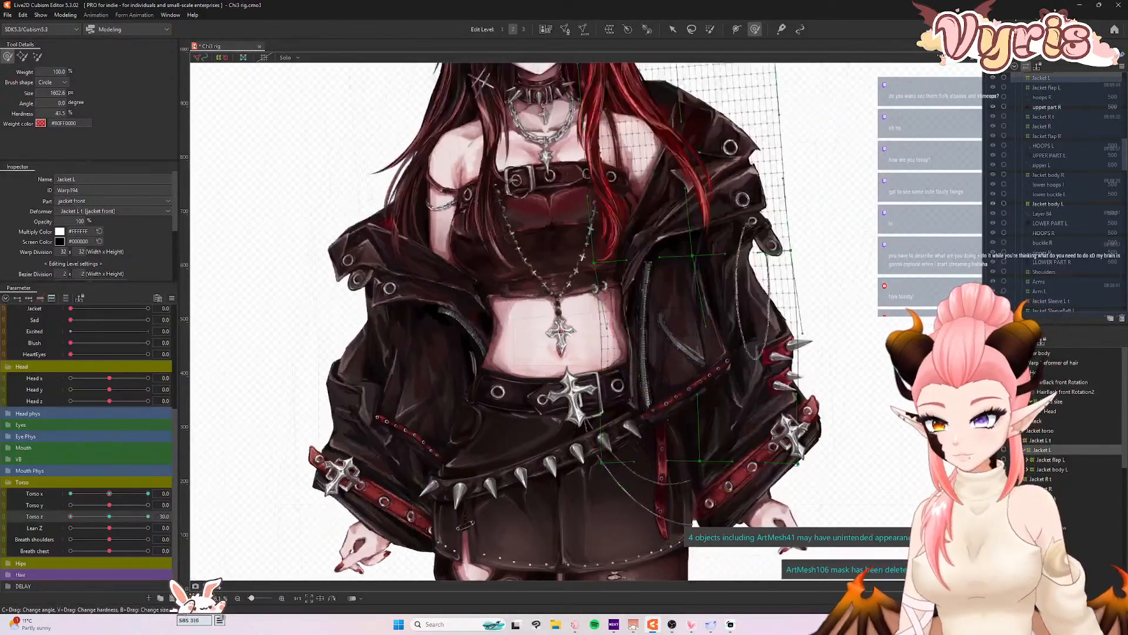
{"action": "left_click_drag", "start_coordinate": [655, 376], "coordinate": [670, 379]}
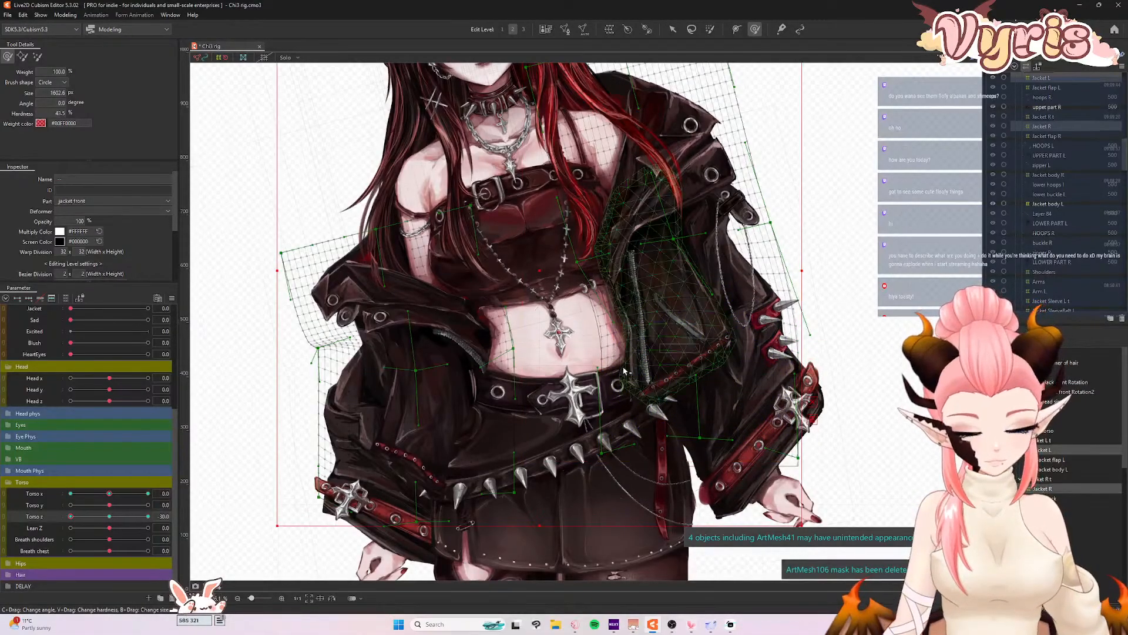
- Synthesize the corner forms of both the Jacket L and Jacket R deformers for Torso x and Torso z
{"action": "key", "text": "ctrl+4"}
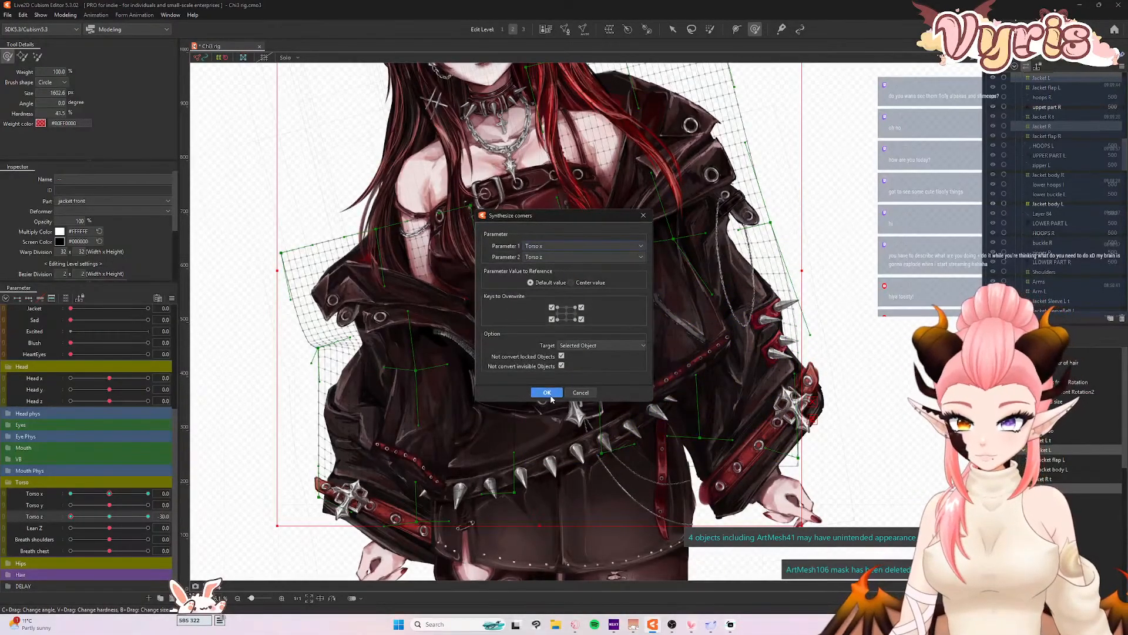
{"action": "left_click", "coordinate": [547, 392]}
- Examine both jacket sides up close in the Physics Settings preview while the torso moves
{"action": "left_click", "coordinate": [65, 14]}
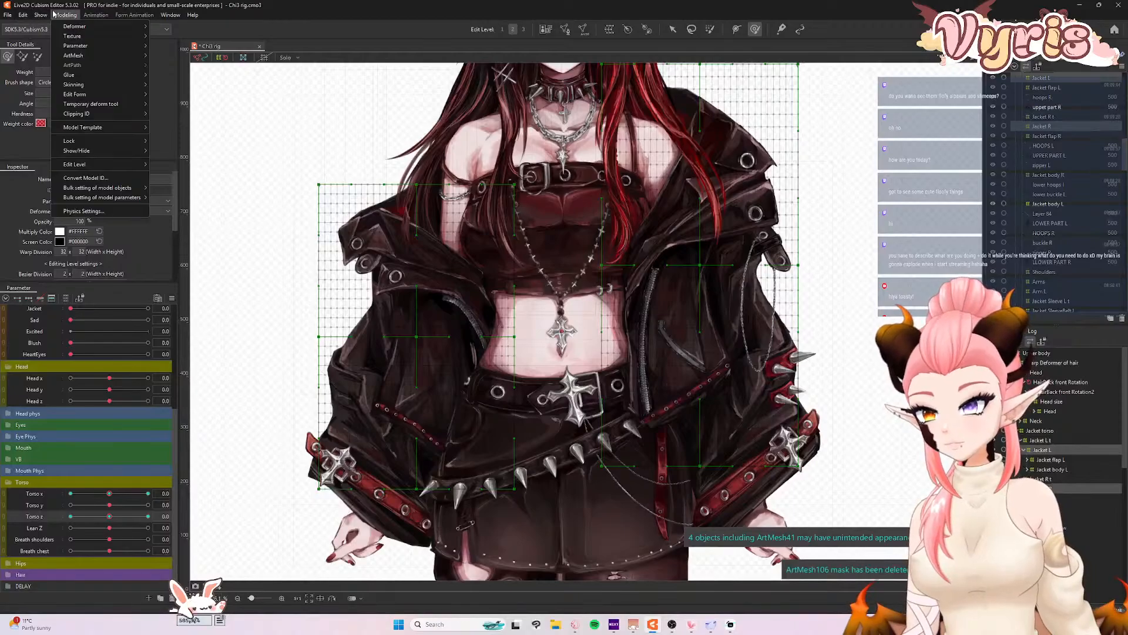
{"action": "left_click", "coordinate": [111, 201]}
{"action": "scroll", "coordinate": [771, 185], "scroll_direction": "up", "scroll_amount": 2}
{"action": "left_click_drag", "start_coordinate": [758, 253], "coordinate": [628, 259]}
{"action": "left_click_drag", "start_coordinate": [1125, 271], "coordinate": [1070, 218]}
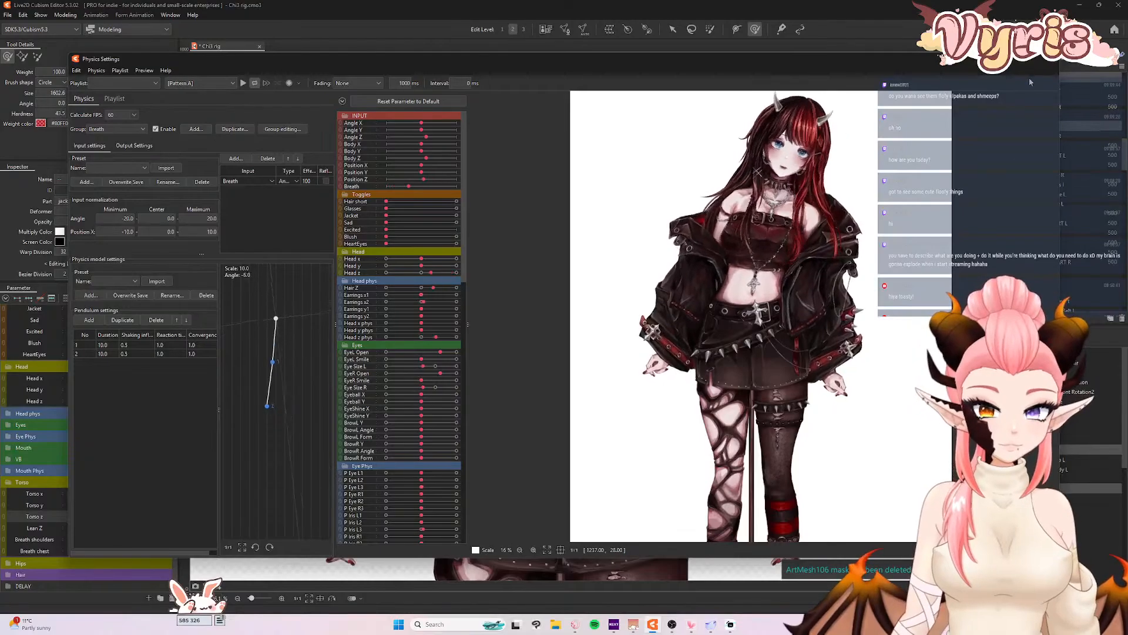
{"action": "left_click", "coordinate": [1049, 58]}
- Save the model file and deselect the jacket deformers with the arrow tool
{"action": "left_click", "coordinate": [13, 15]}
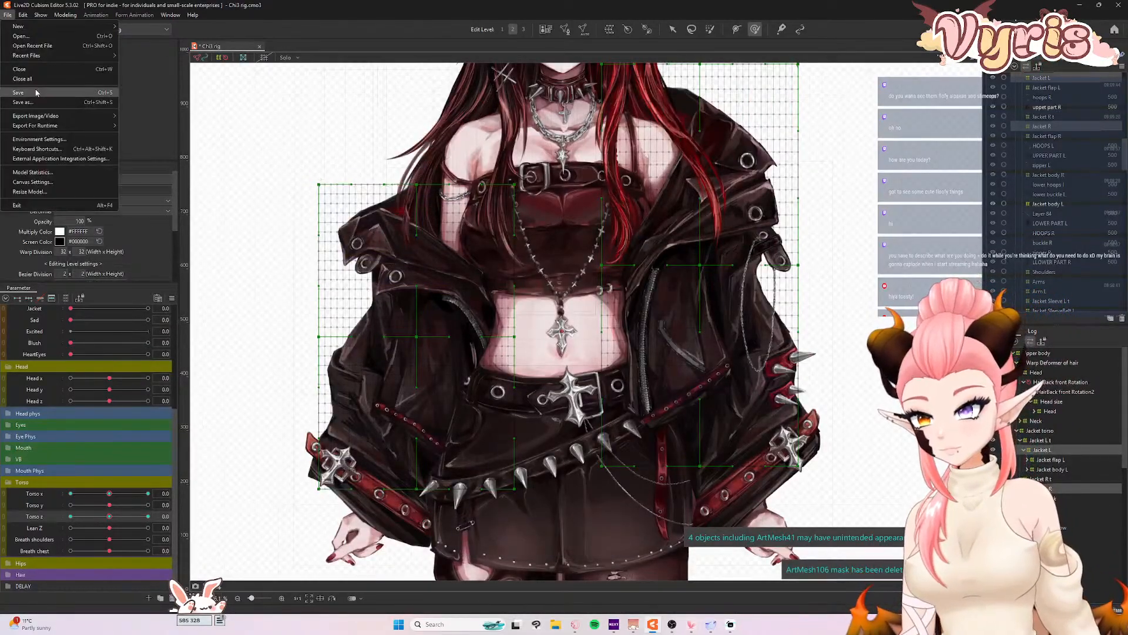
{"action": "left_click", "coordinate": [37, 92]}
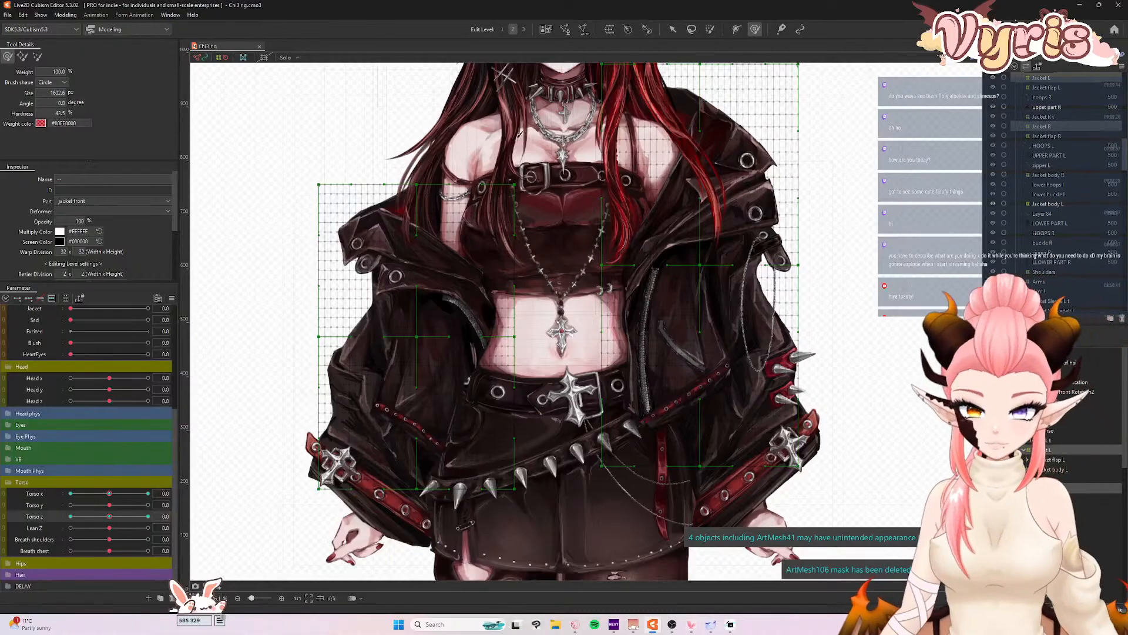
{"action": "scroll", "coordinate": [588, 323], "scroll_direction": "down", "scroll_amount": 5}
{"action": "left_click_drag", "start_coordinate": [589, 323], "coordinate": [592, 348]}
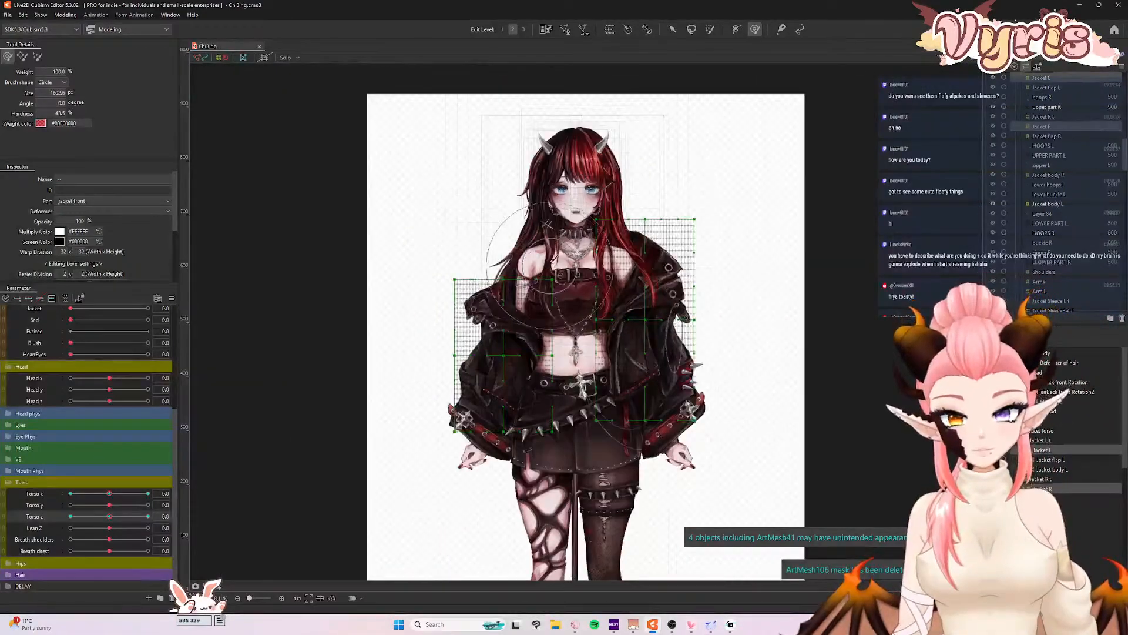
{"action": "left_click", "coordinate": [673, 29]}
{"action": "left_click", "coordinate": [746, 280]}
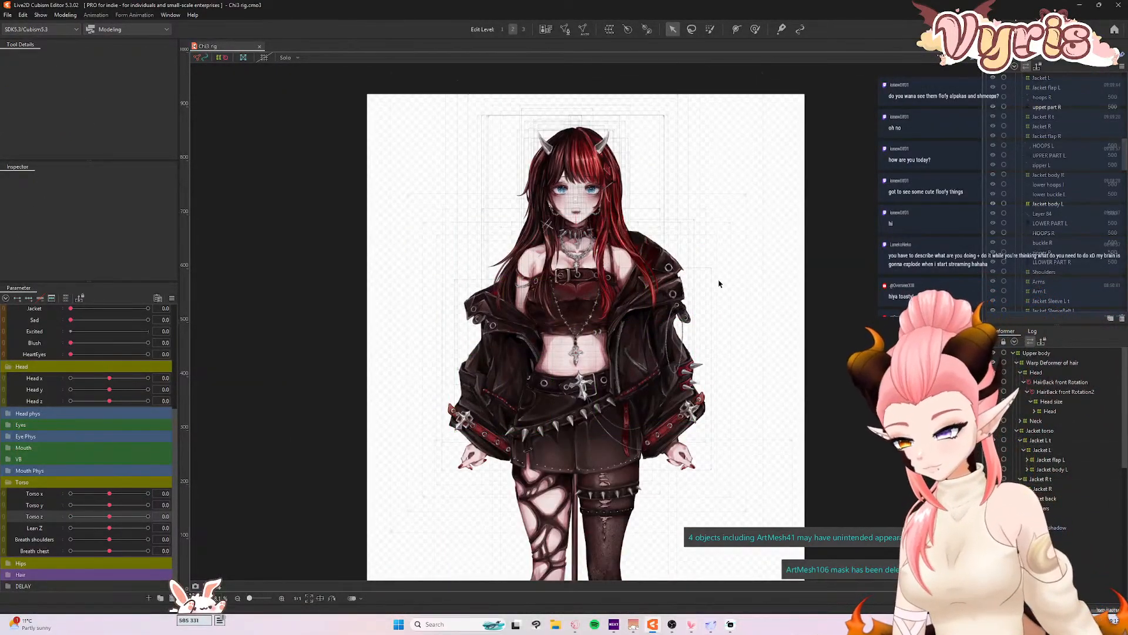